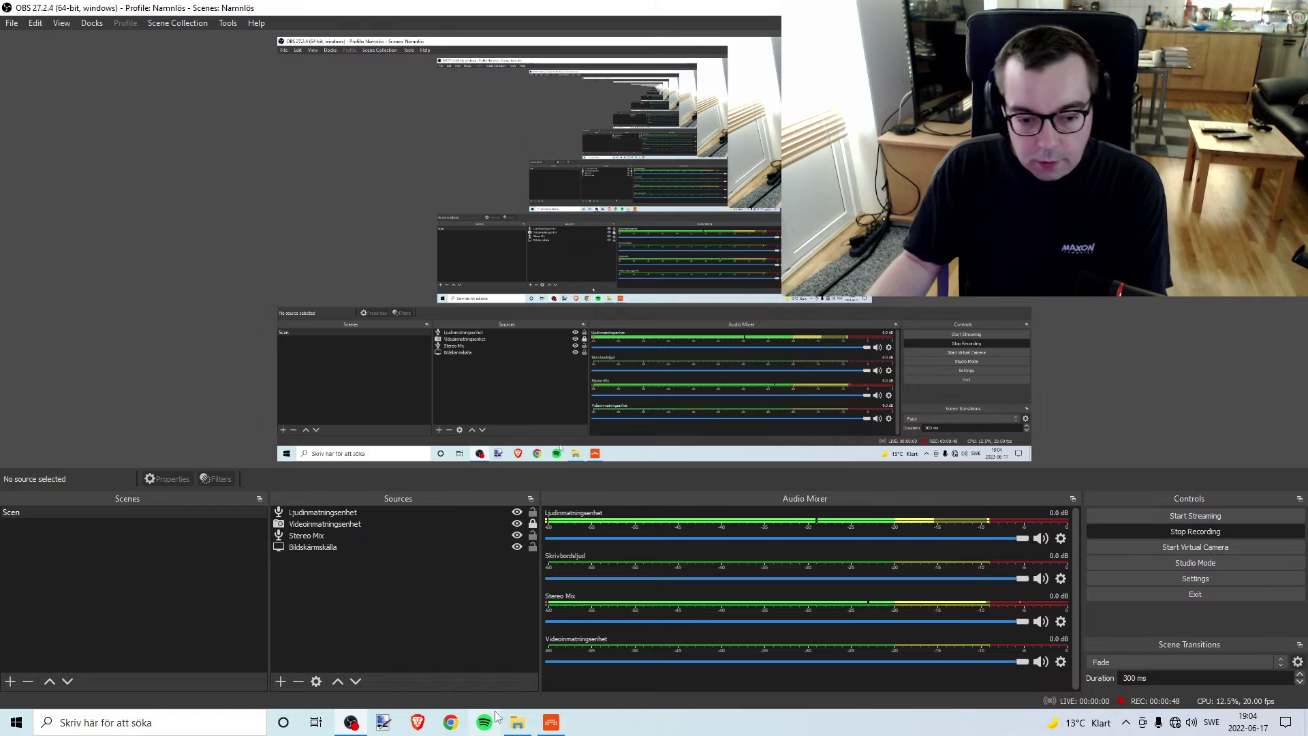
Switch from OBS to Bitwig Studio and look over all tracks in the Ridge Racer project's arrangement
click(351, 722)
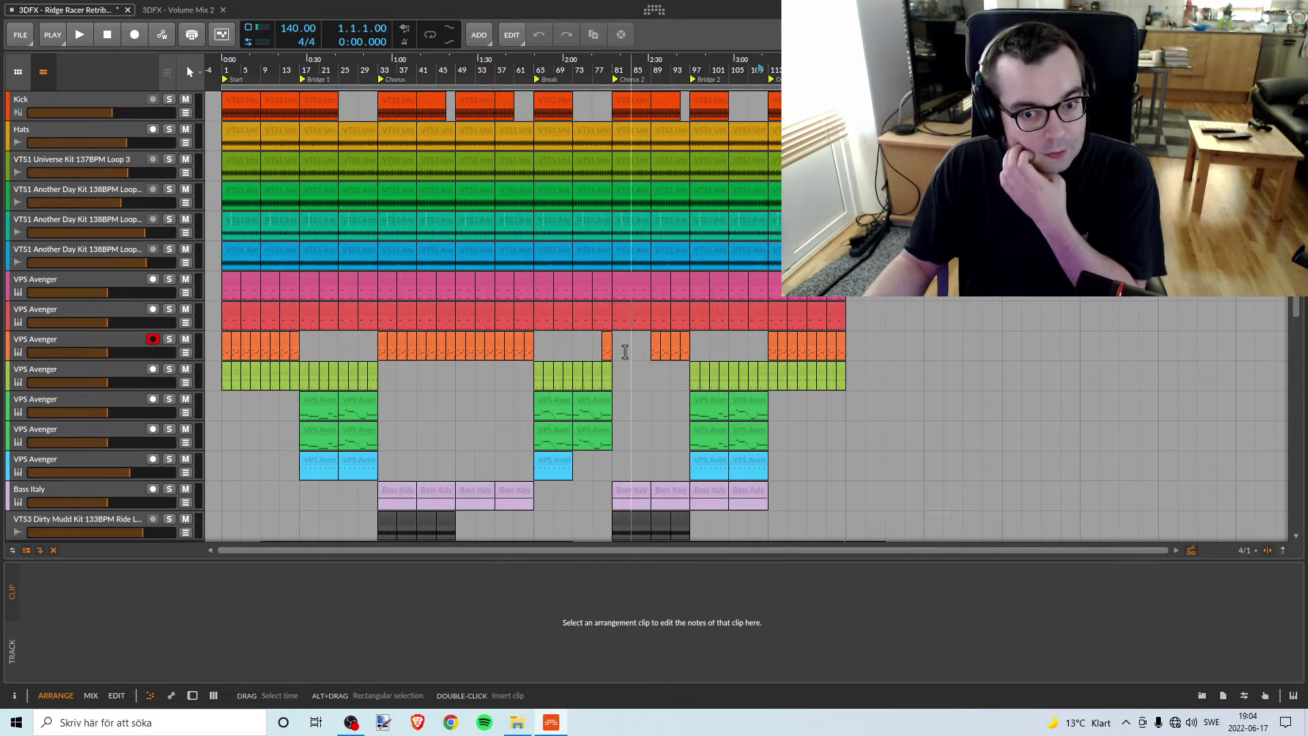
scroll(1288, 463, down, 5)
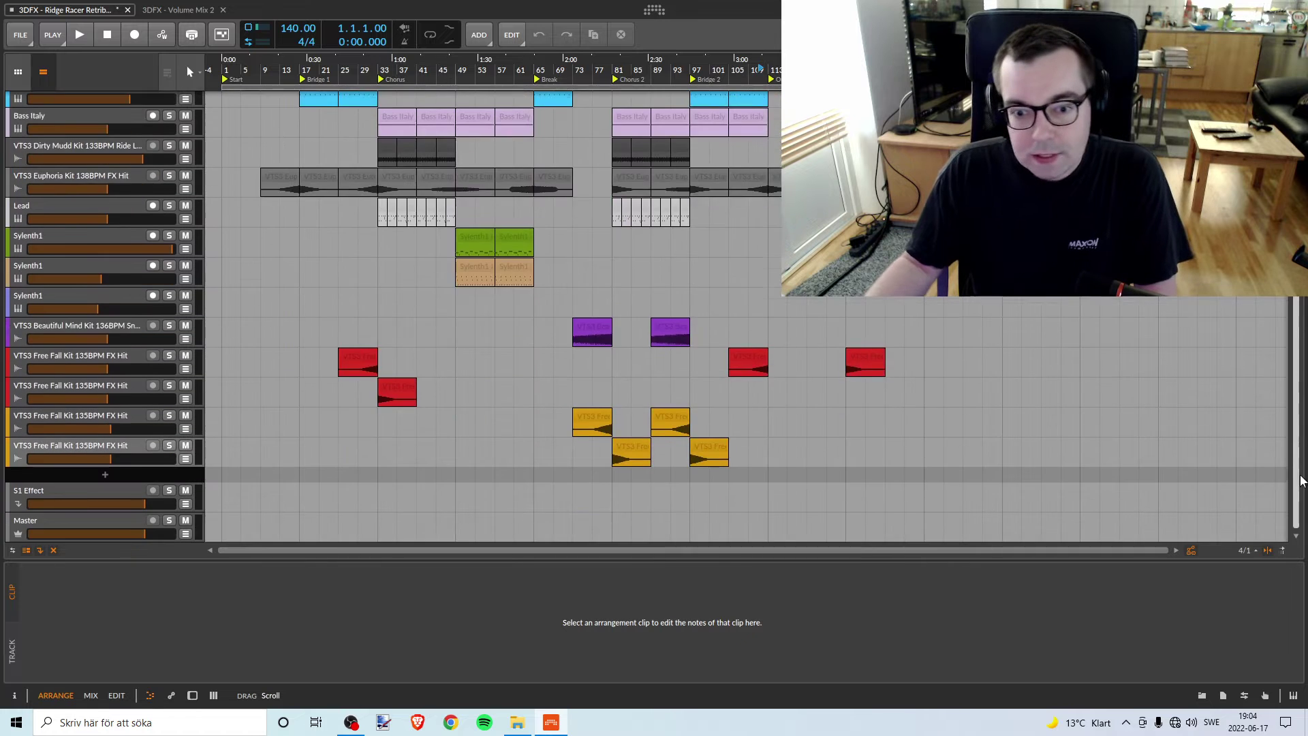
scroll(1287, 463, up, 2)
scroll(1287, 464, down, 3)
scroll(1287, 463, up, 10)
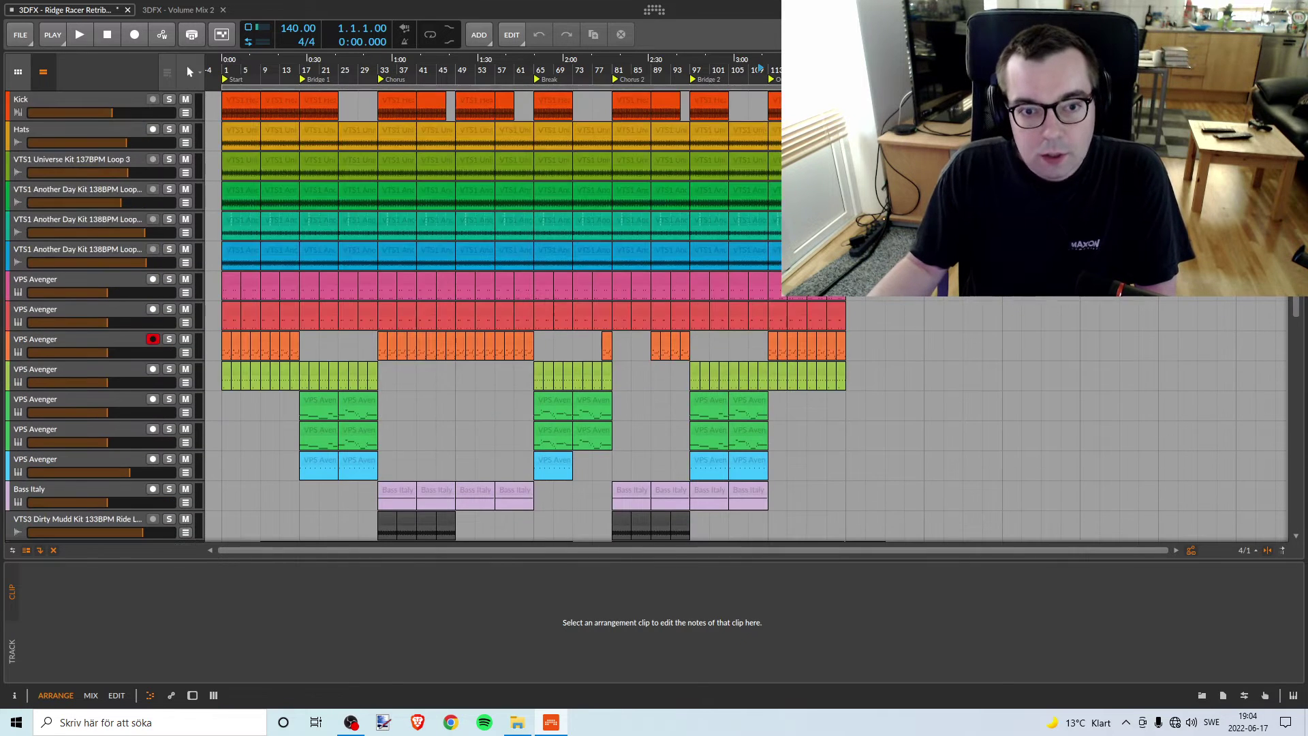
Compare the arrangements of the Ridge Racer and Volume Mix 2 projects, finishing in Volume Mix 2
click(179, 10)
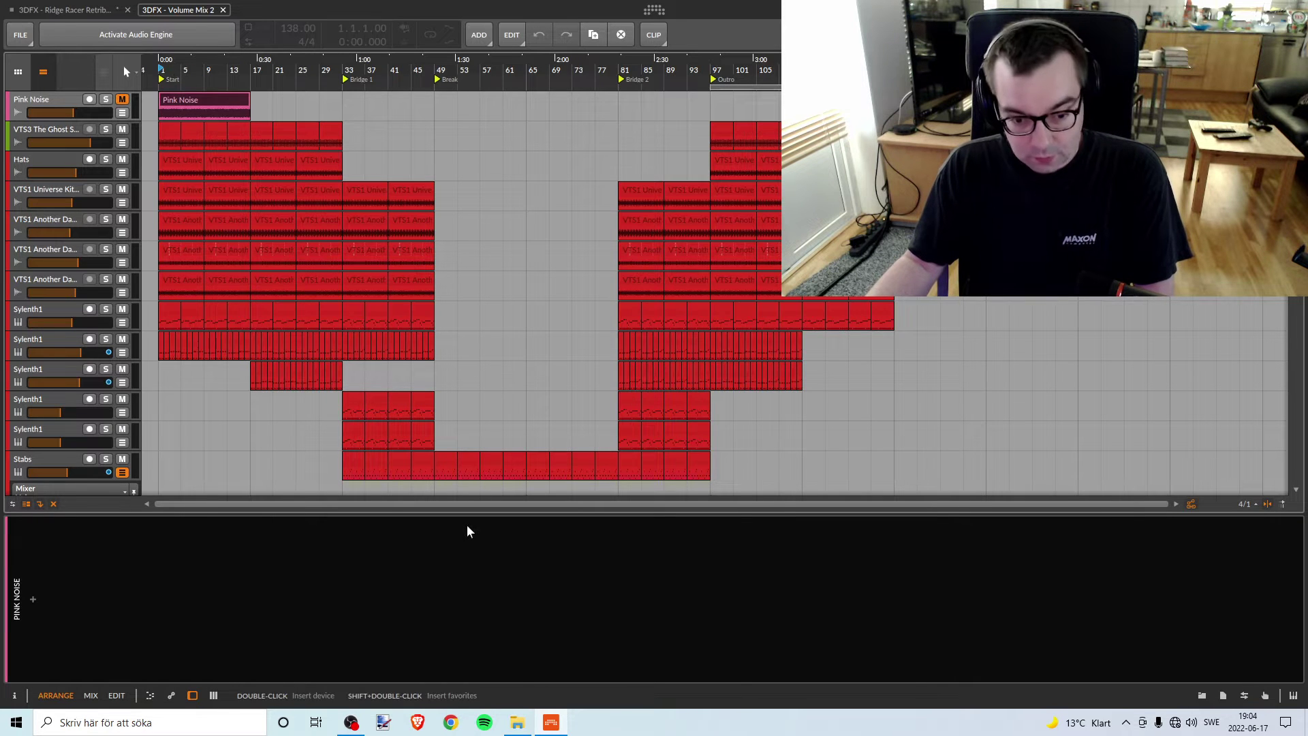
click(518, 722)
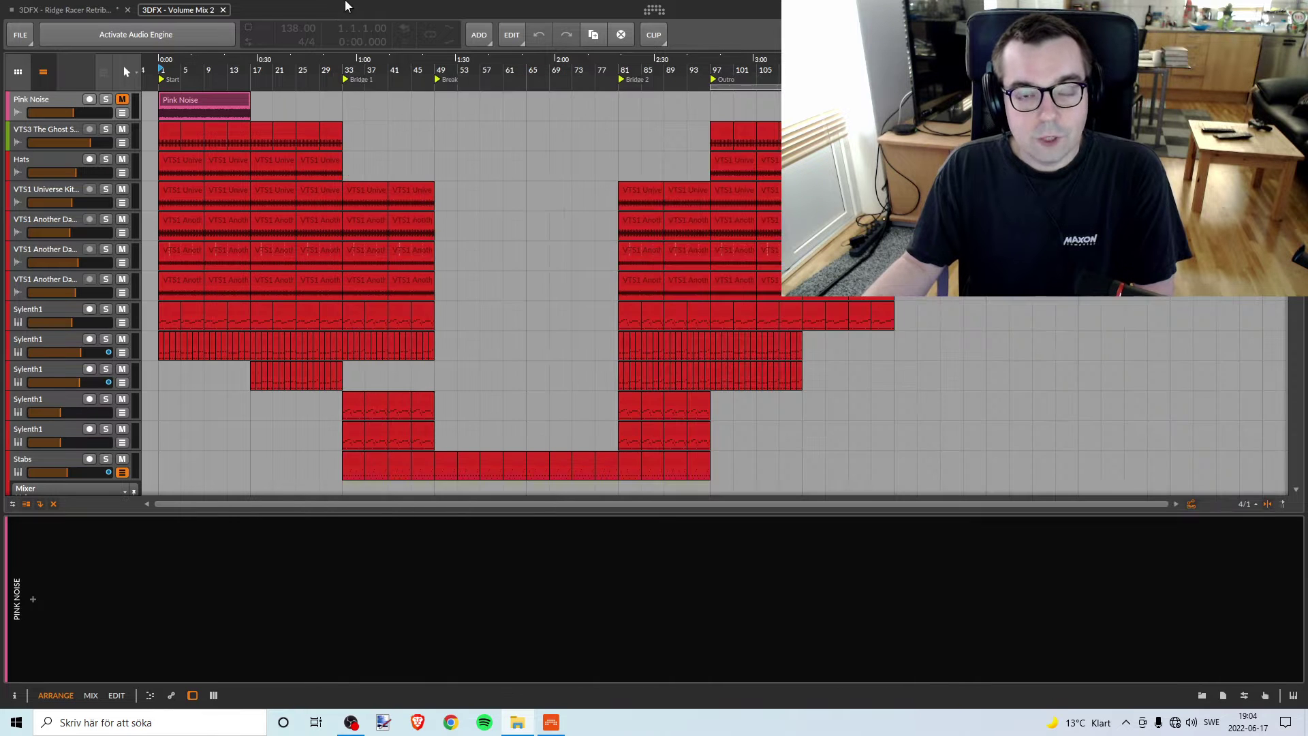
click(348, 8)
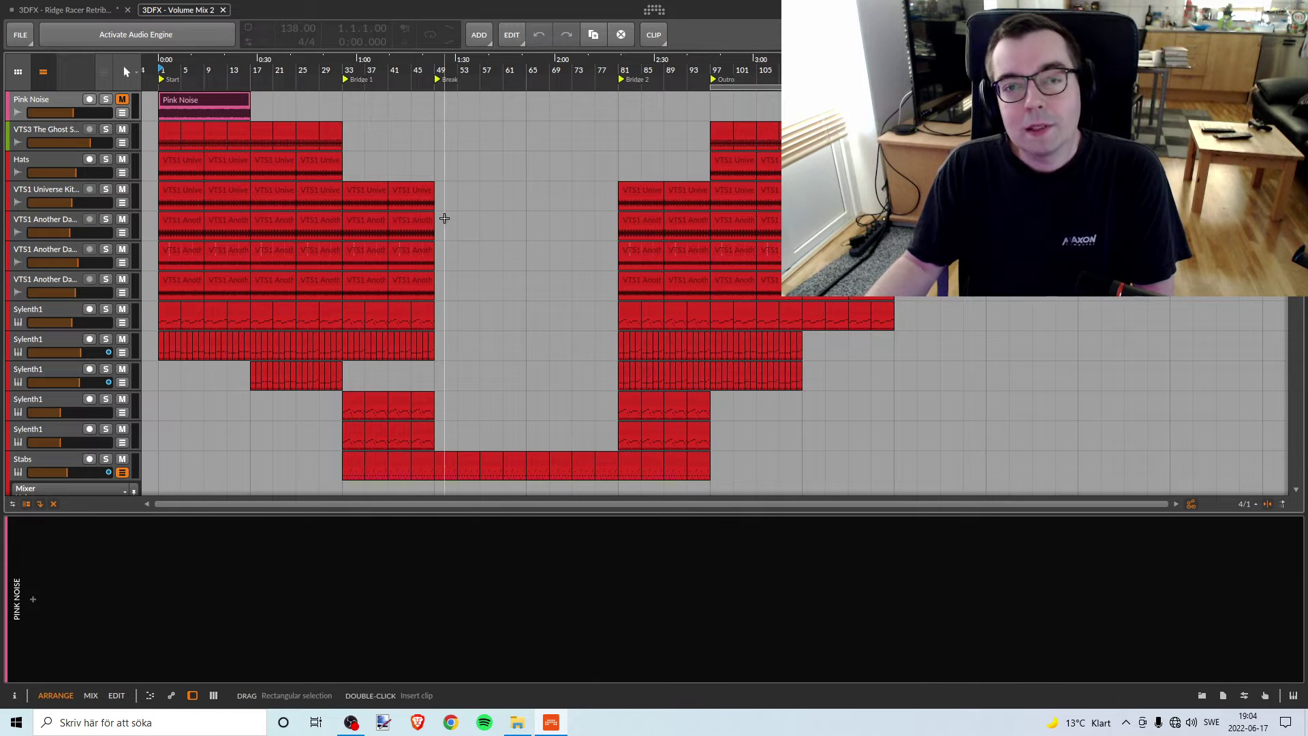
click(76, 16)
click(151, 15)
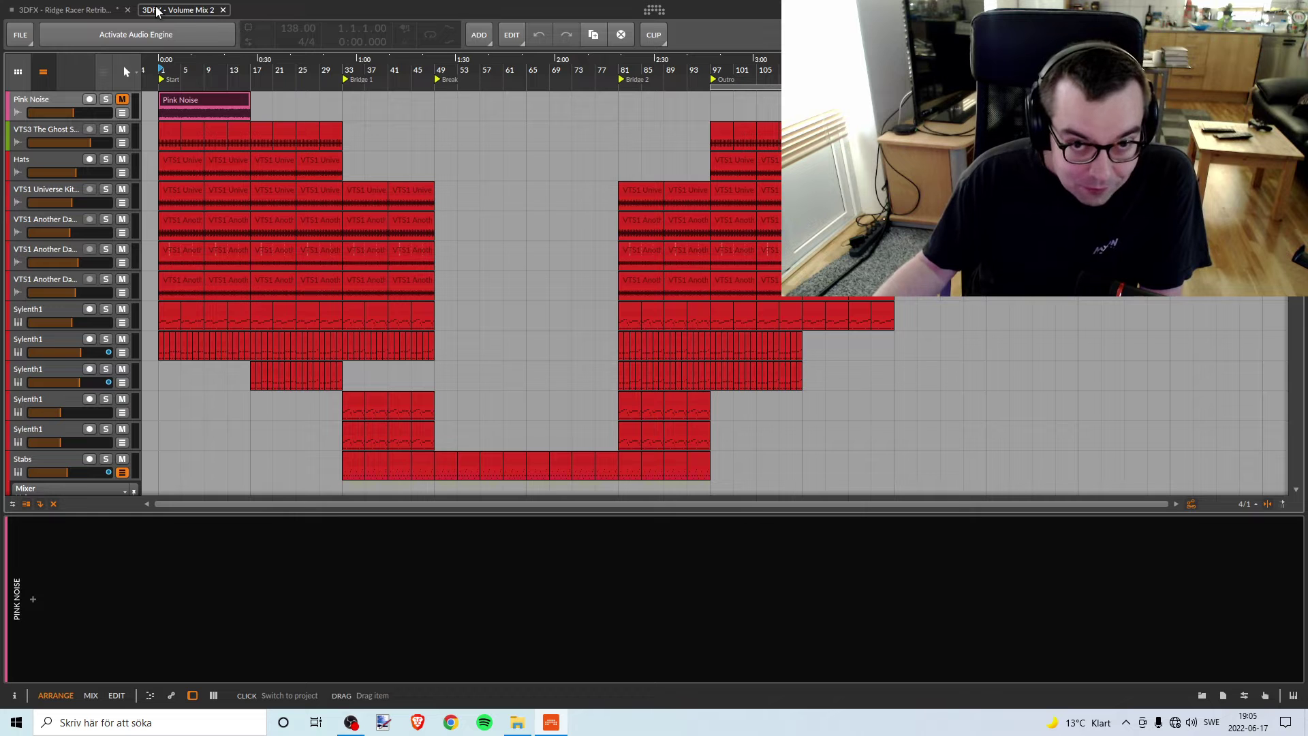
click(93, 9)
click(170, 10)
click(70, 12)
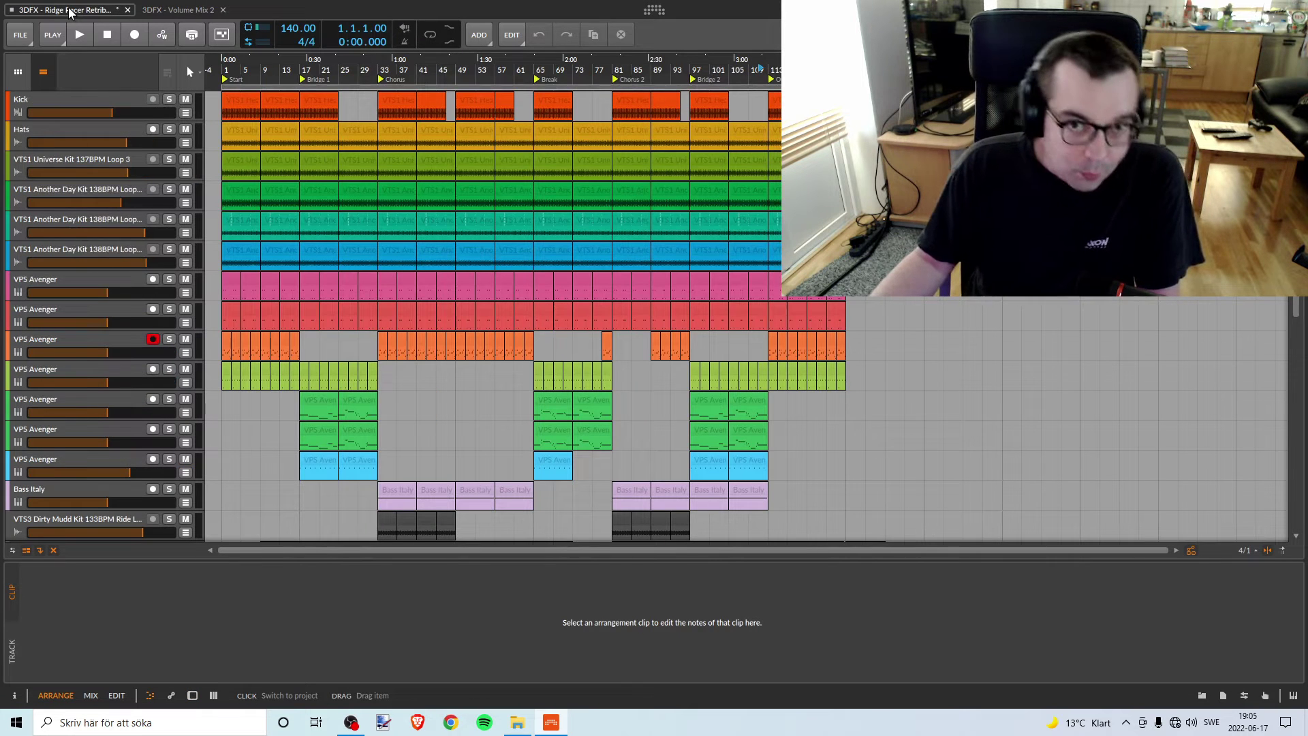
click(150, 9)
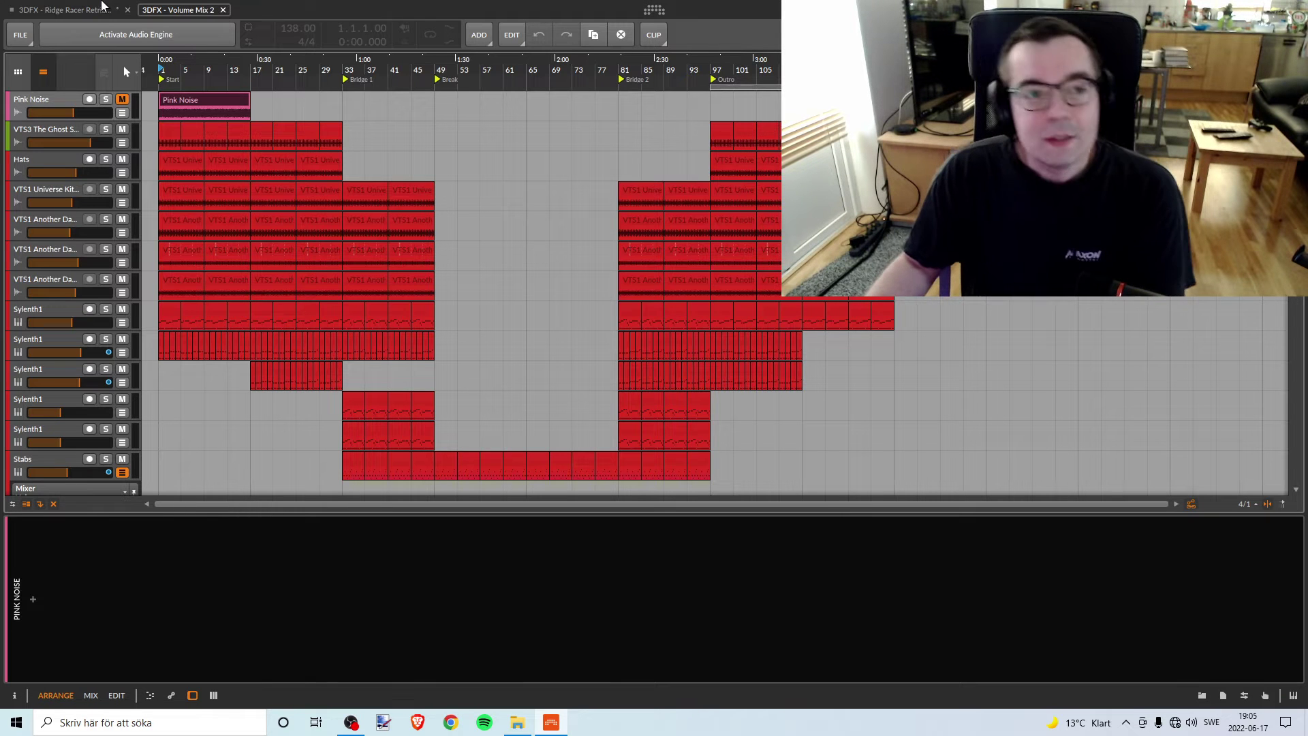
Copy the Pink Noise track from Volume Mix 2 into the Ridge Racer project and place it first in the track list
click(180, 101)
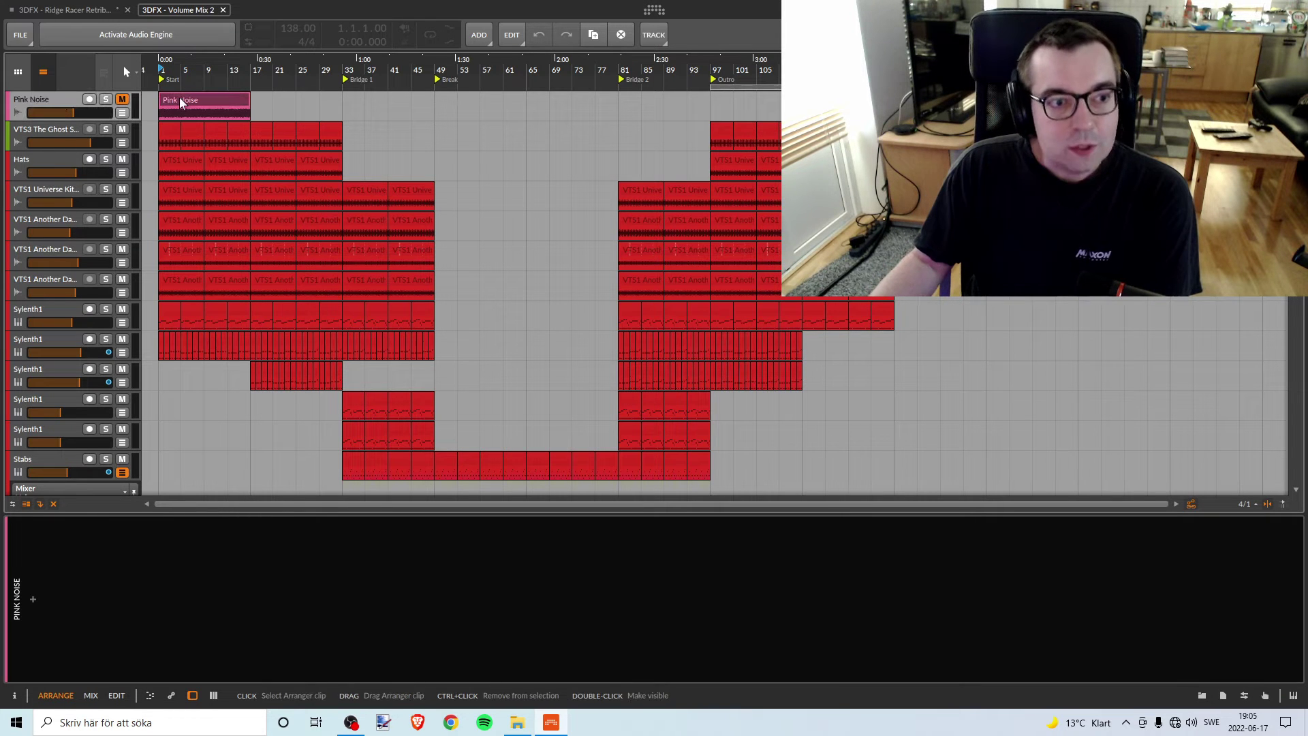
right_click(41, 102)
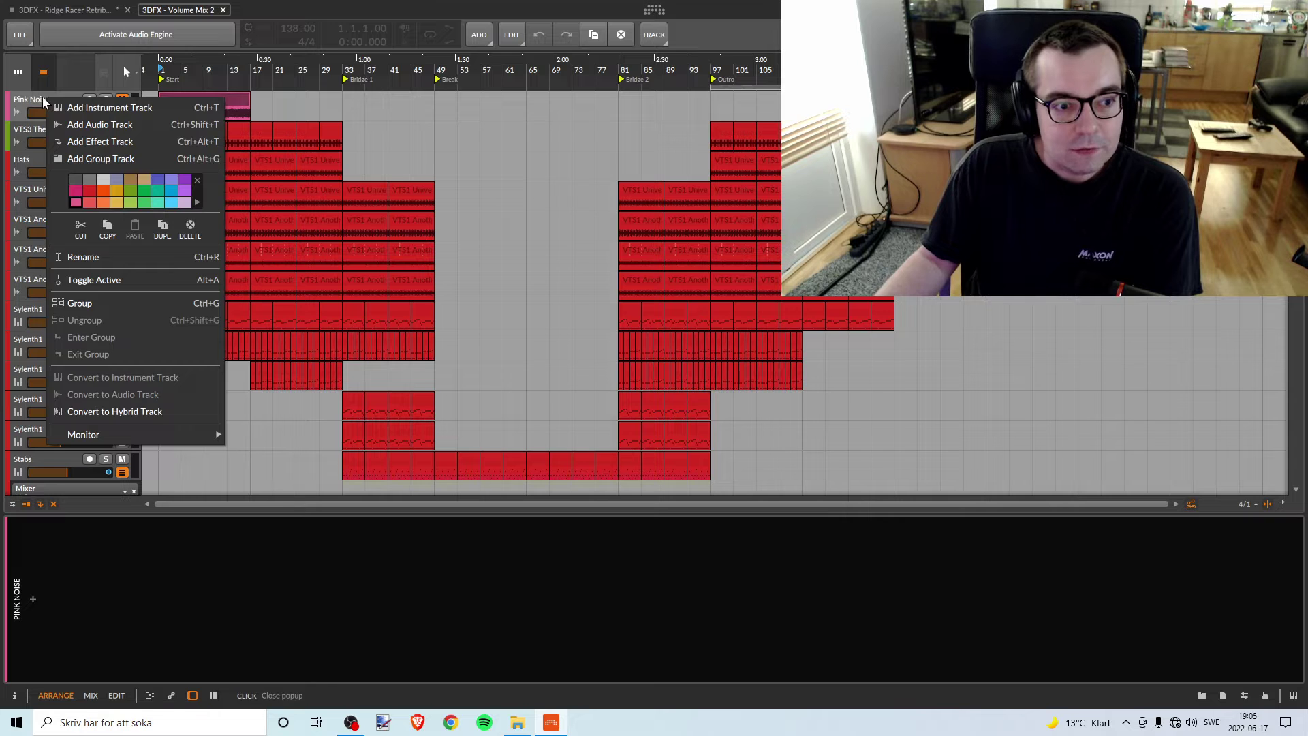
key(Escape)
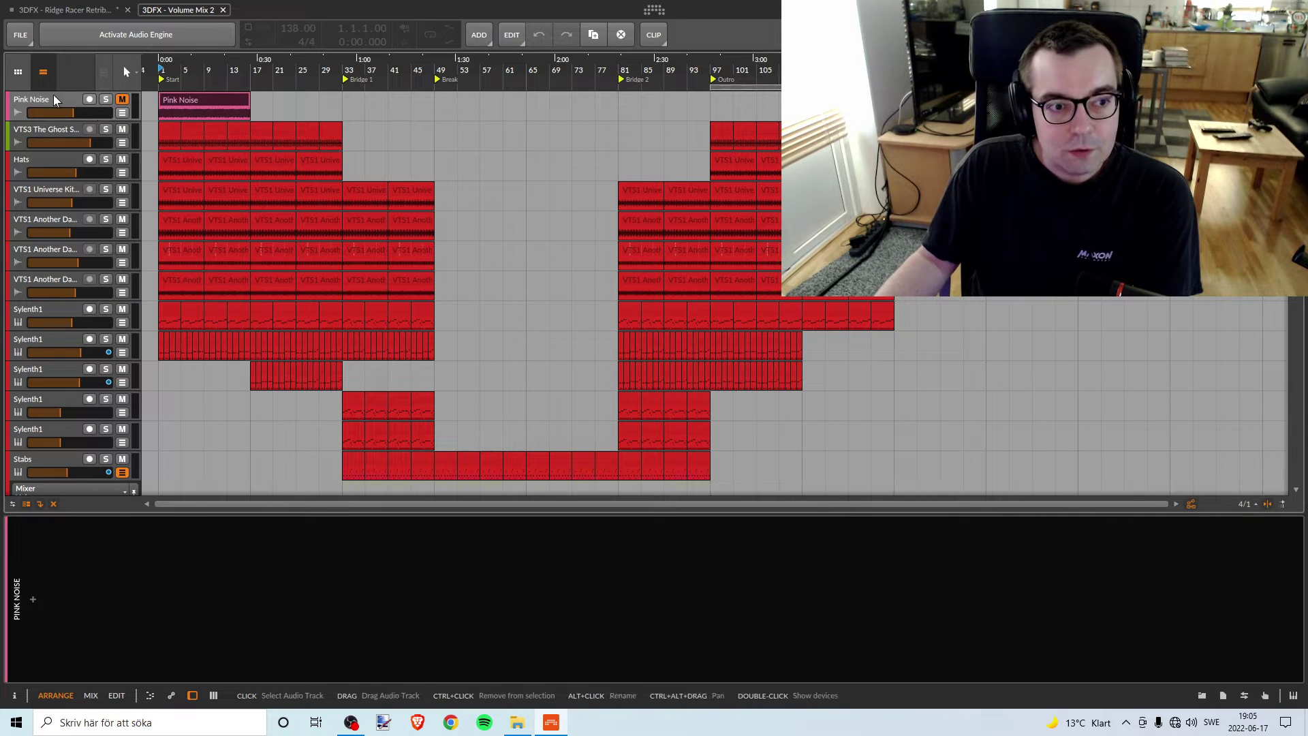
right_click(55, 100)
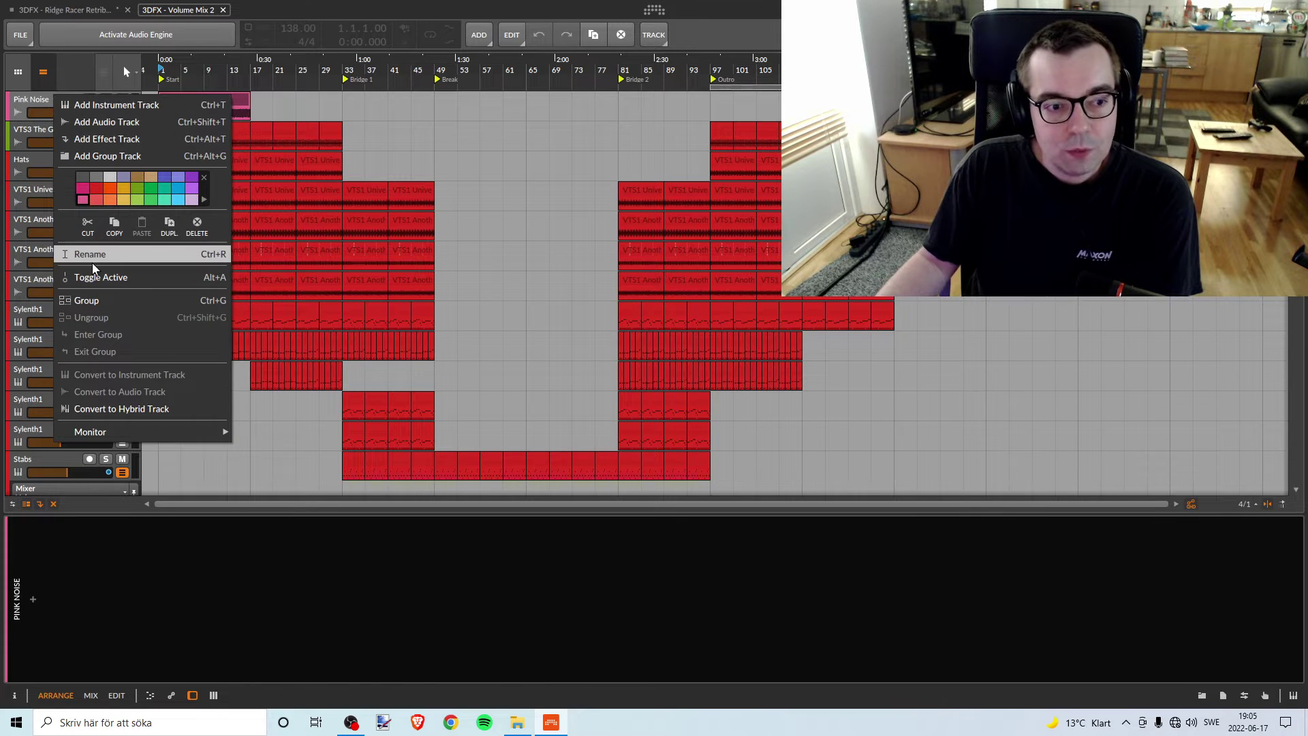
click(176, 104)
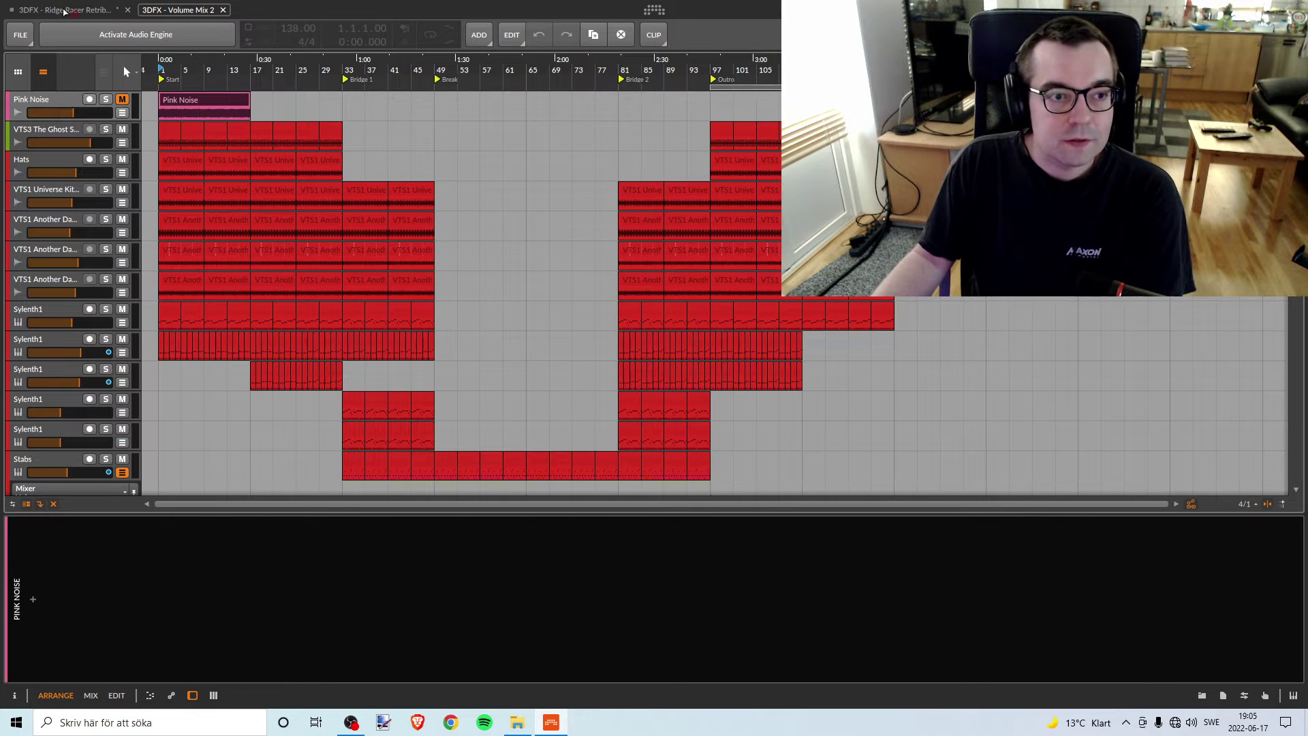
click(64, 11)
drag(63, 11, 222, 480)
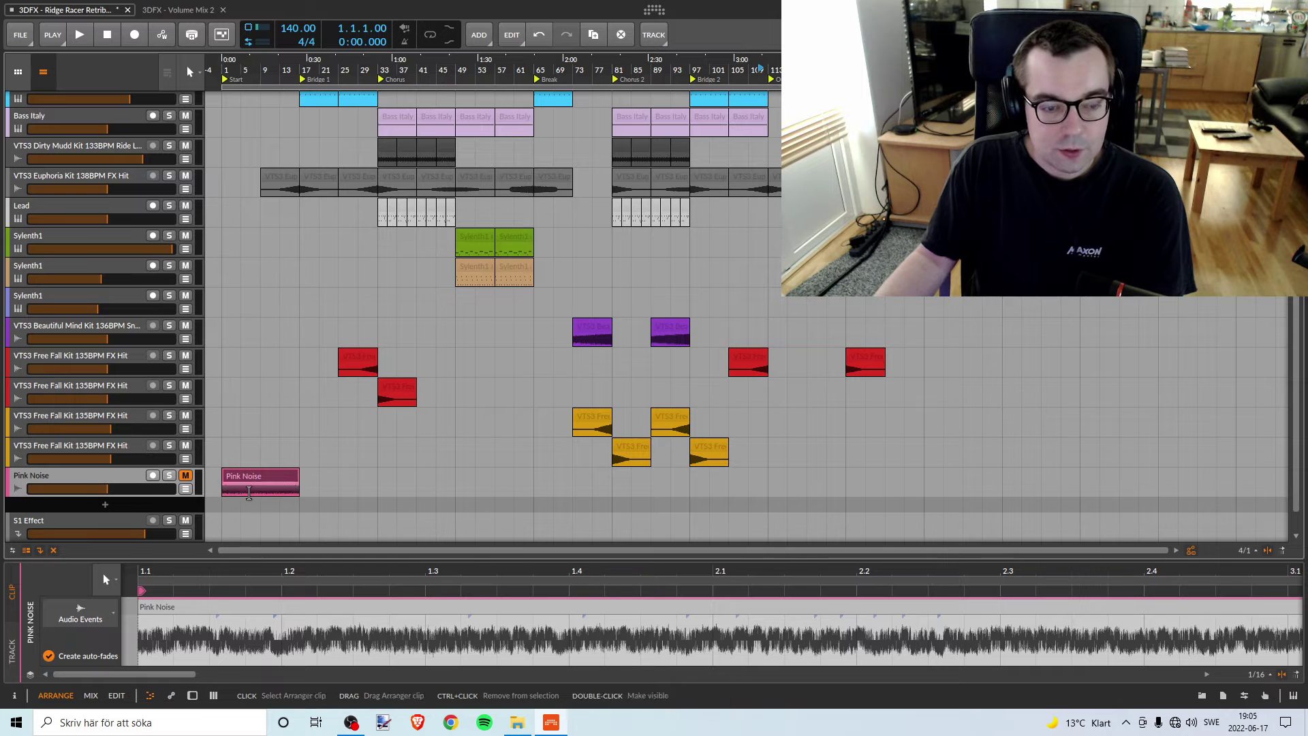
drag(92, 477, 124, 103)
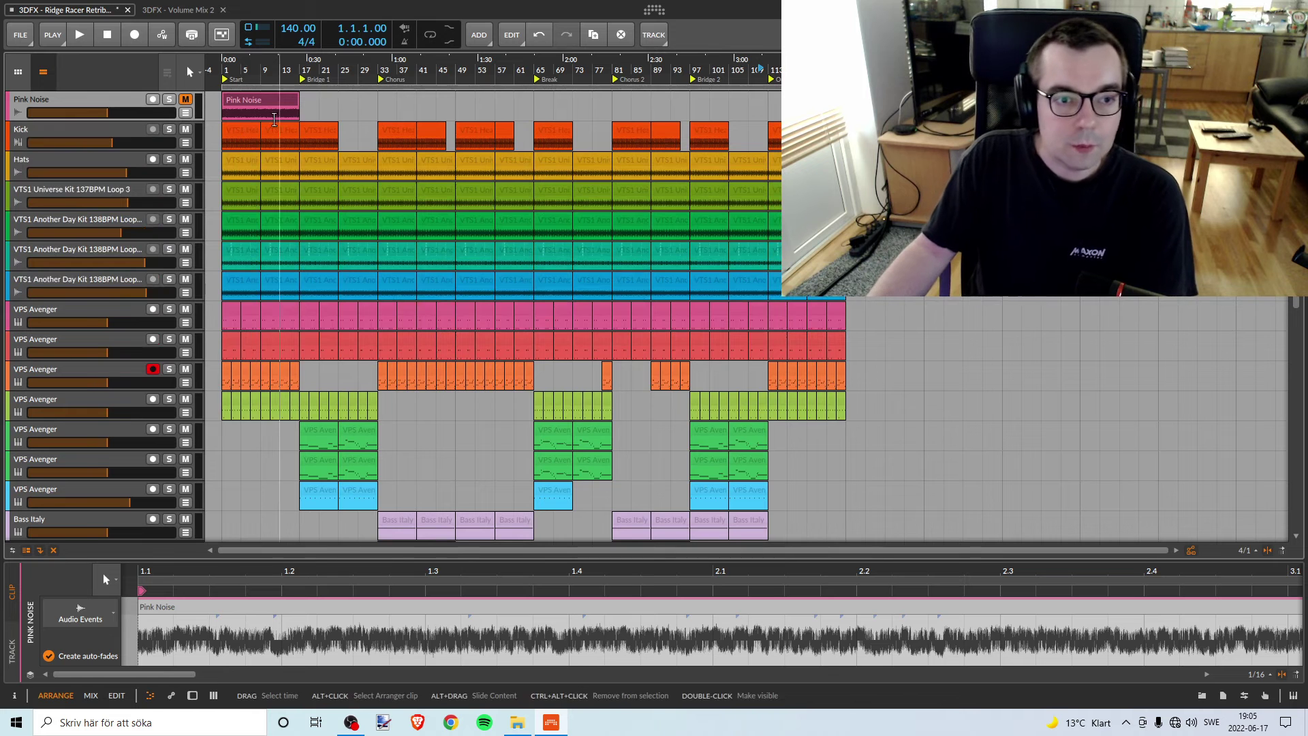
Set the arranger loop range over the Pink Noise clip, from bar 1 to bar 17, and unmute its track
click(699, 85)
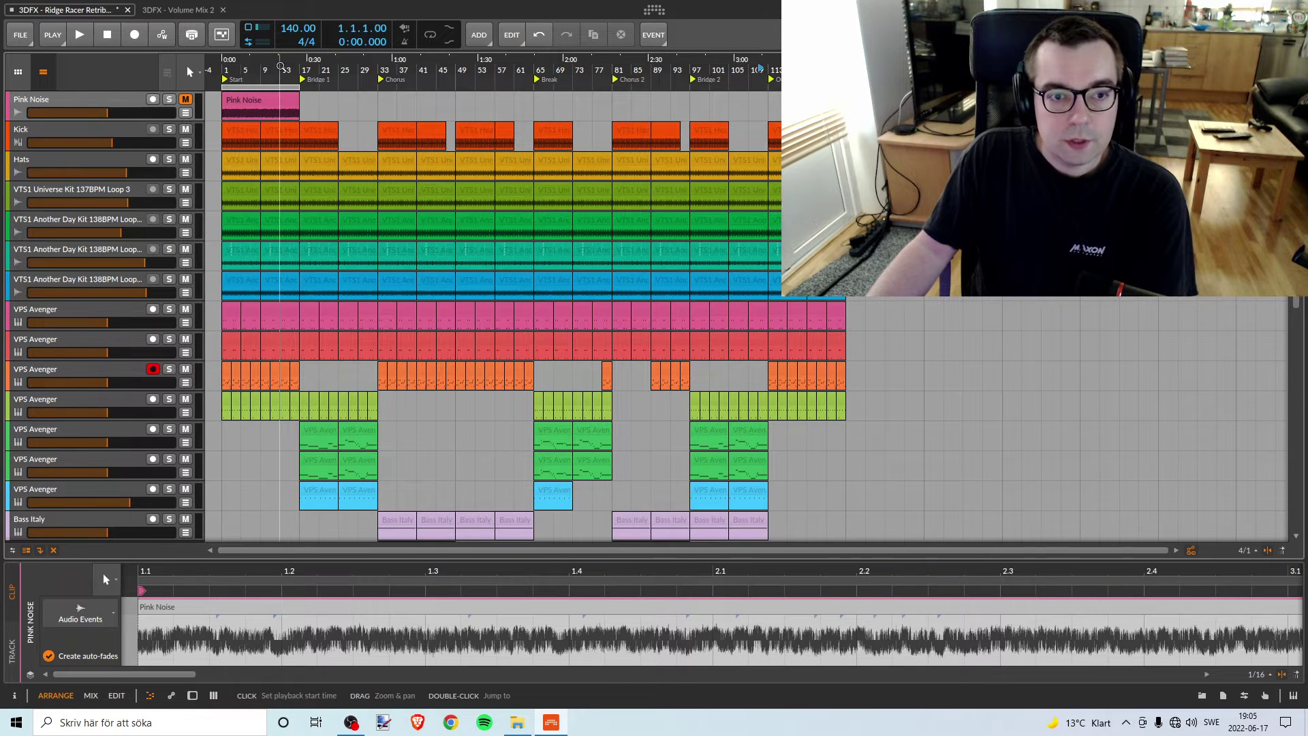
click(318, 87)
drag(318, 87, 240, 87)
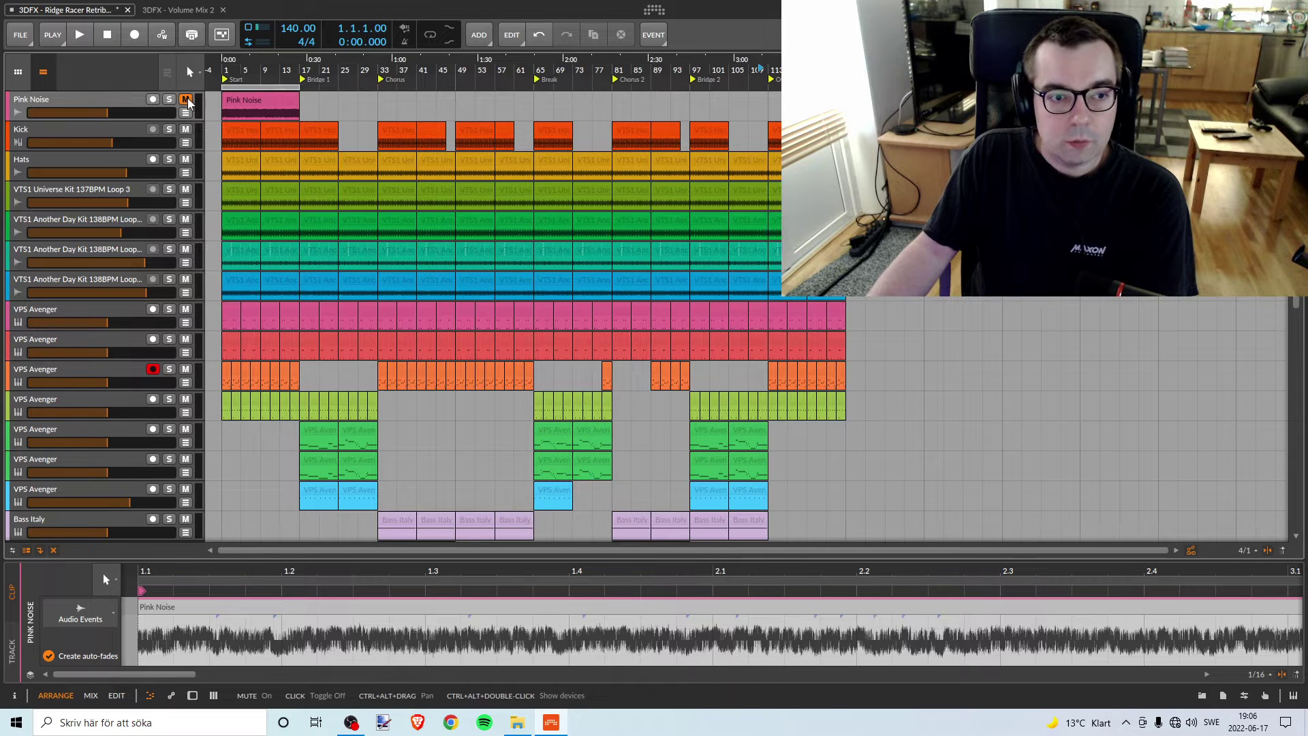
Look through the arrangement's tracks from Pink Noise down to Master
scroll(254, 199, down, 8)
scroll(272, 334, up, 8)
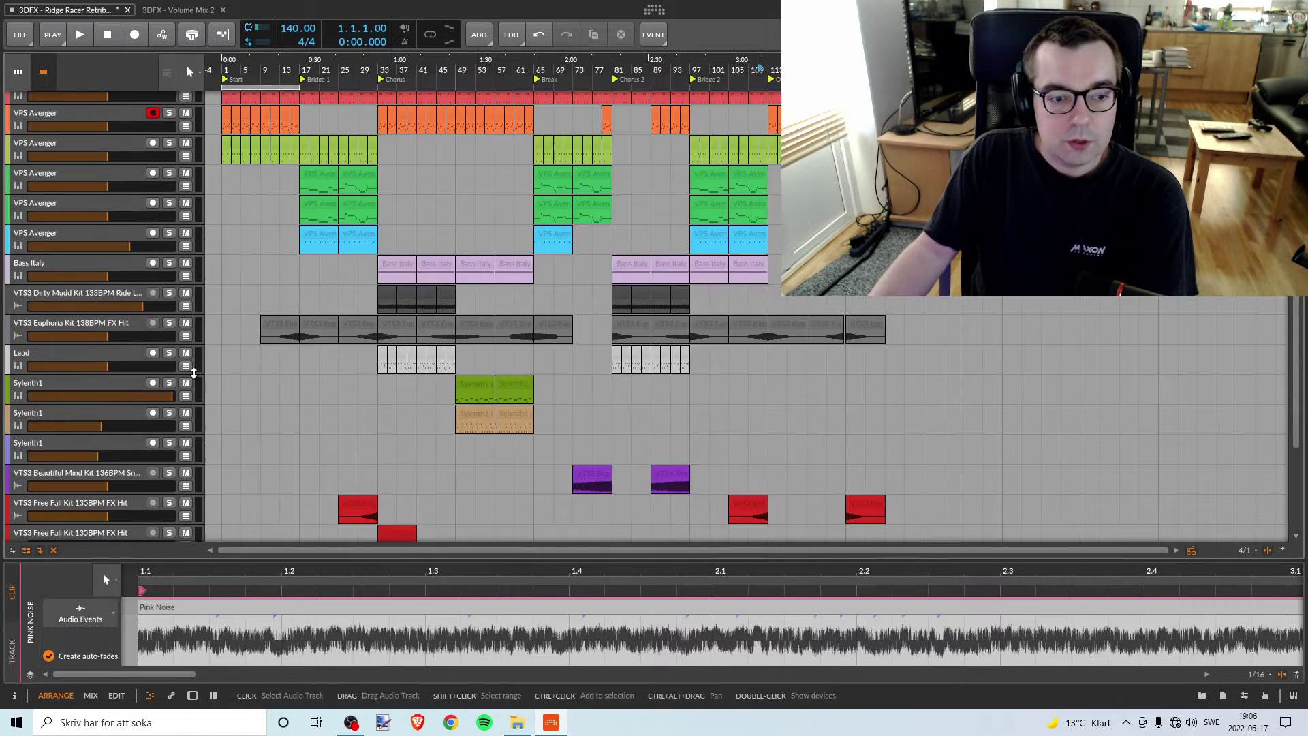
scroll(227, 367, down, 5)
scroll(228, 353, down, 3)
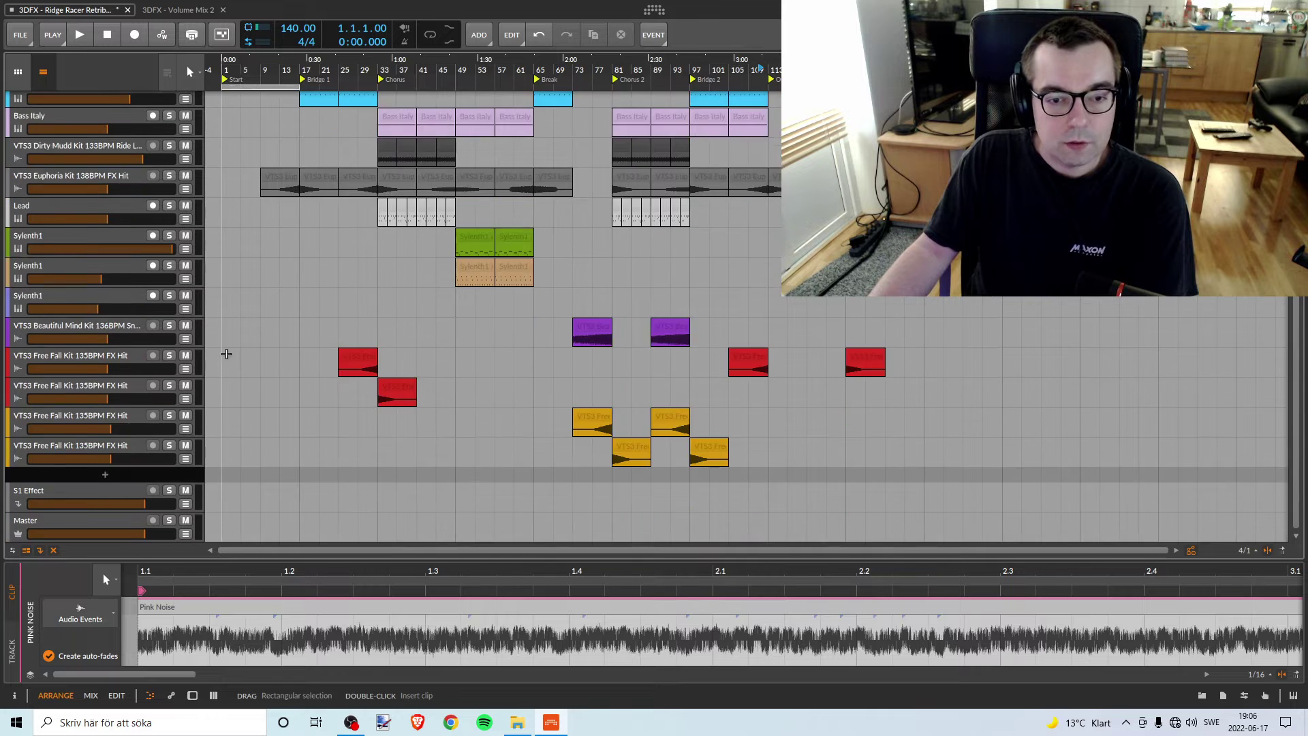
scroll(228, 341, up, 8)
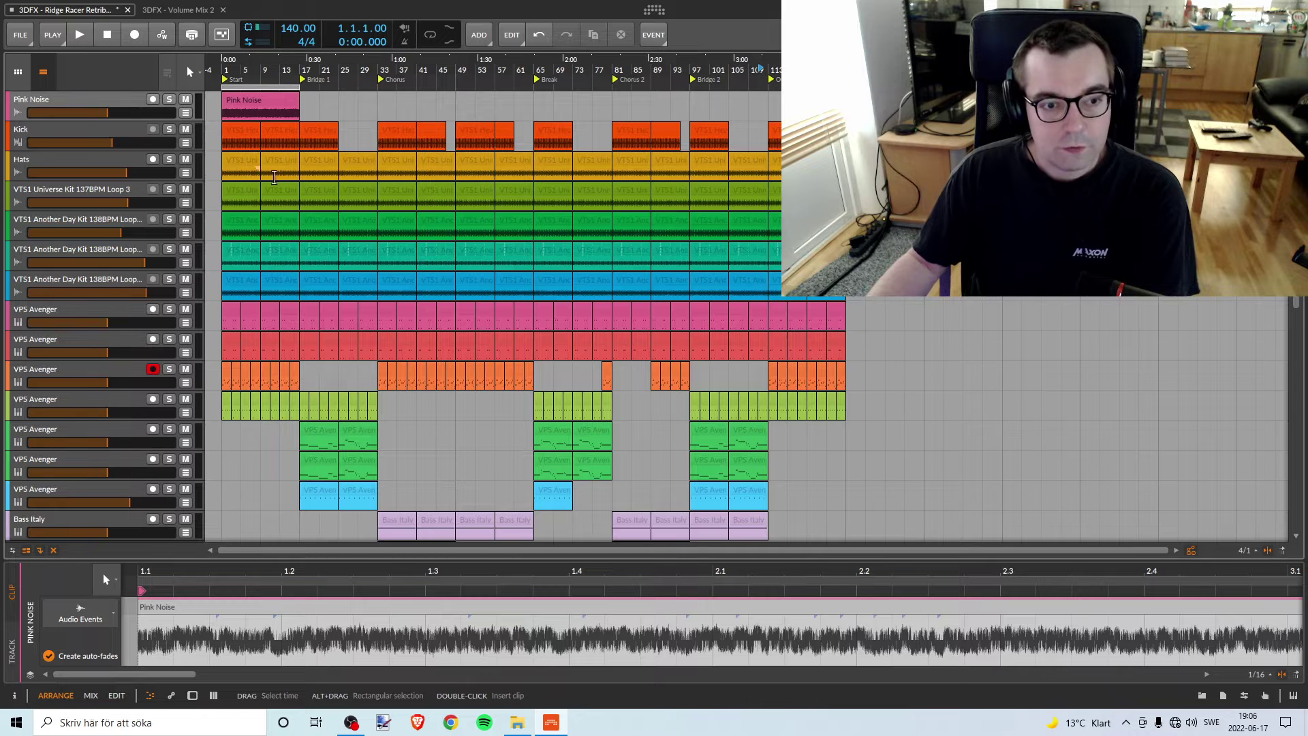
scroll(259, 225, down, 5)
scroll(233, 351, up, 5)
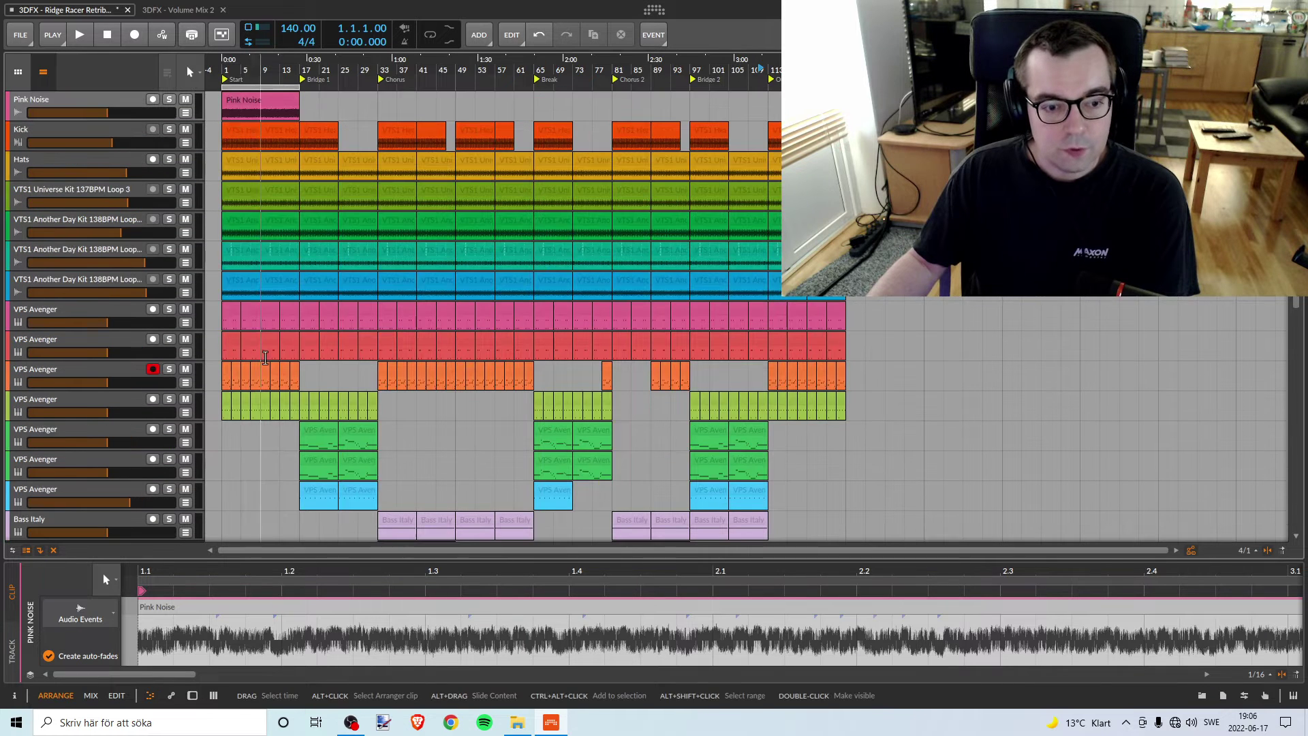
Solo the lime-green VPS Avenger track, listen to it from the start of the arrangement, and clear its solo
click(169, 400)
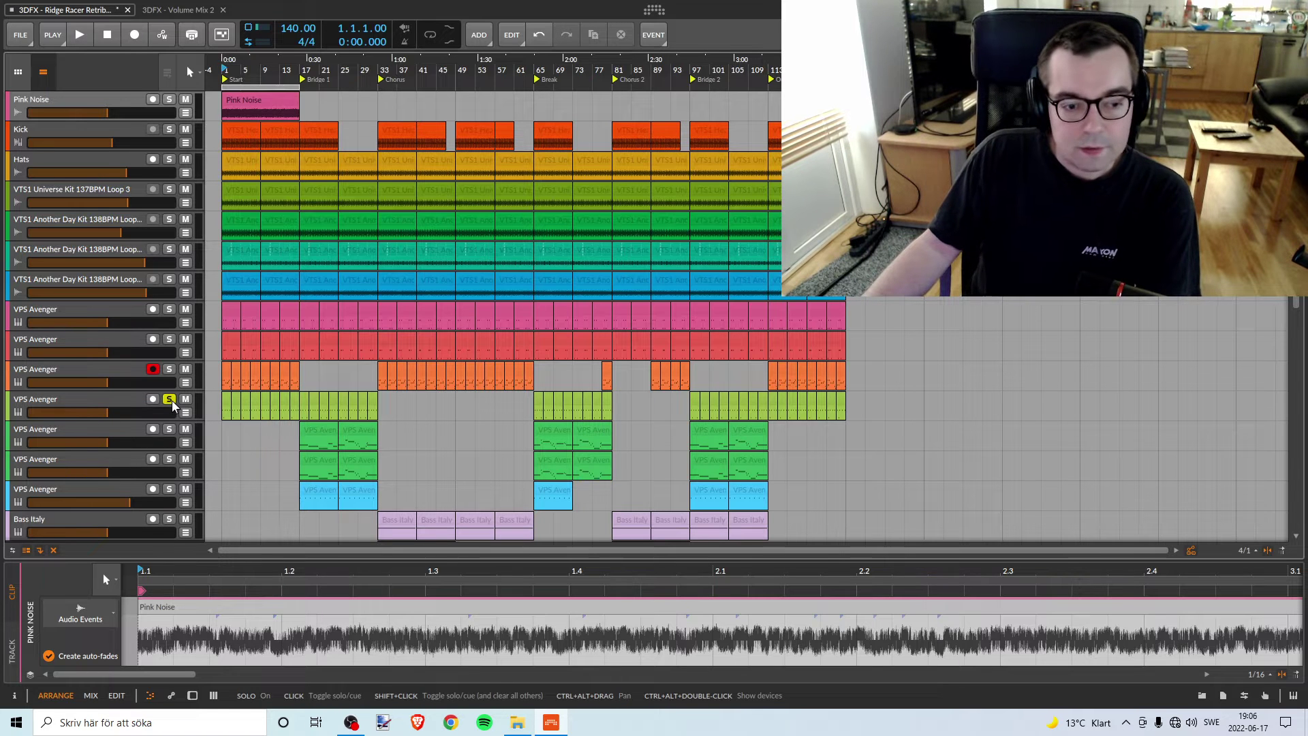
key(space)
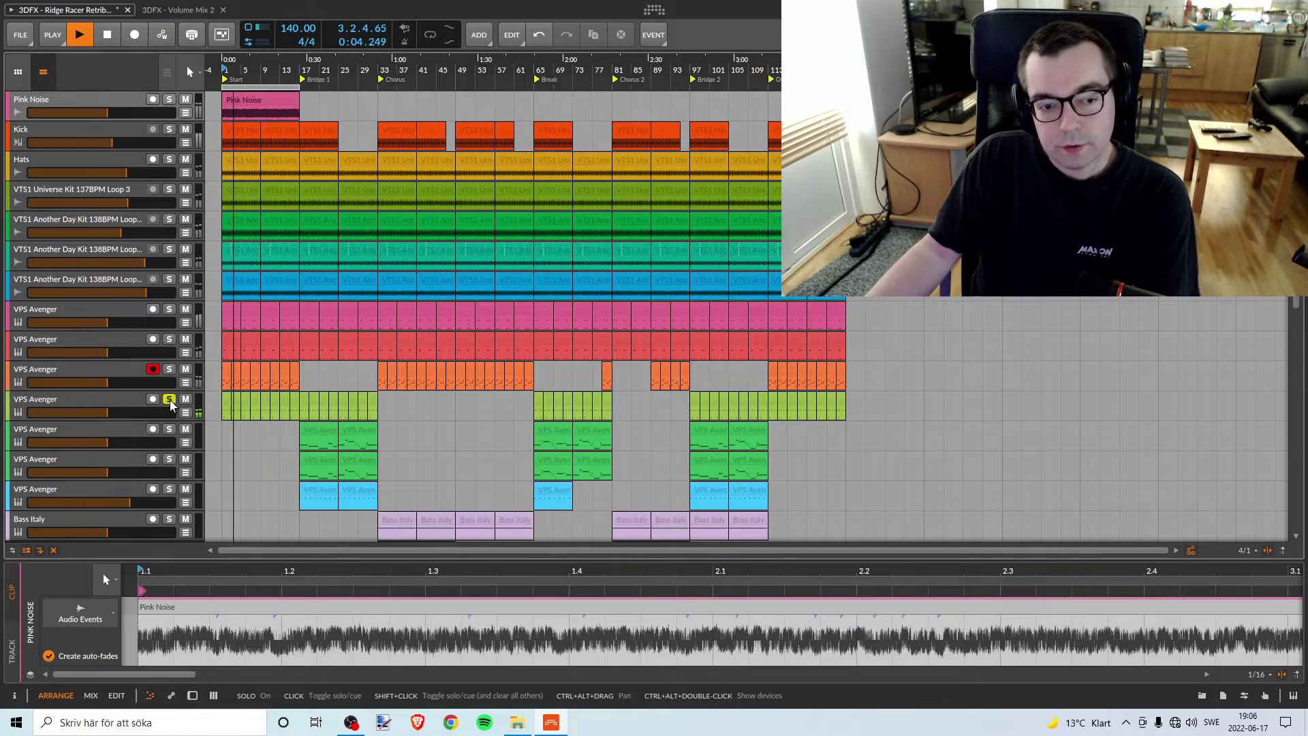
key(space)
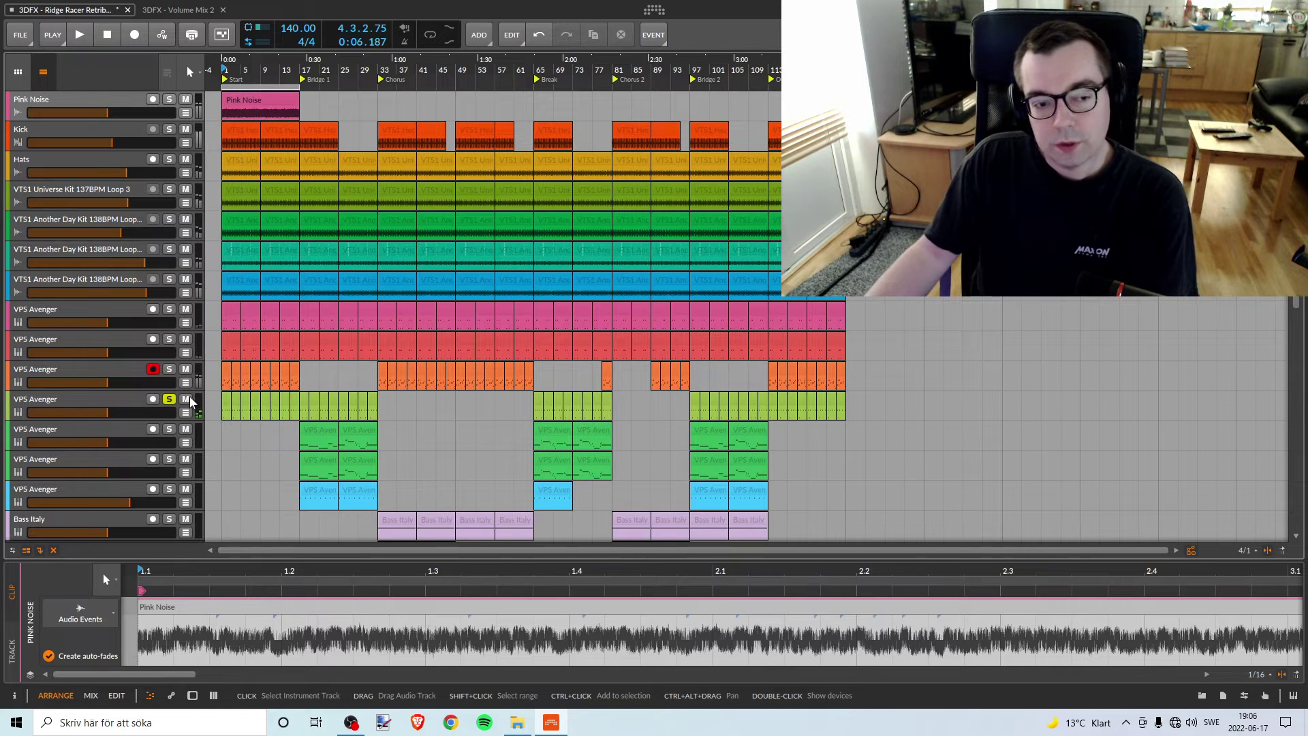
click(169, 400)
Solo the orange, record-armed VPS Avenger track, listen to its opening bars, and clear its solo
click(169, 368)
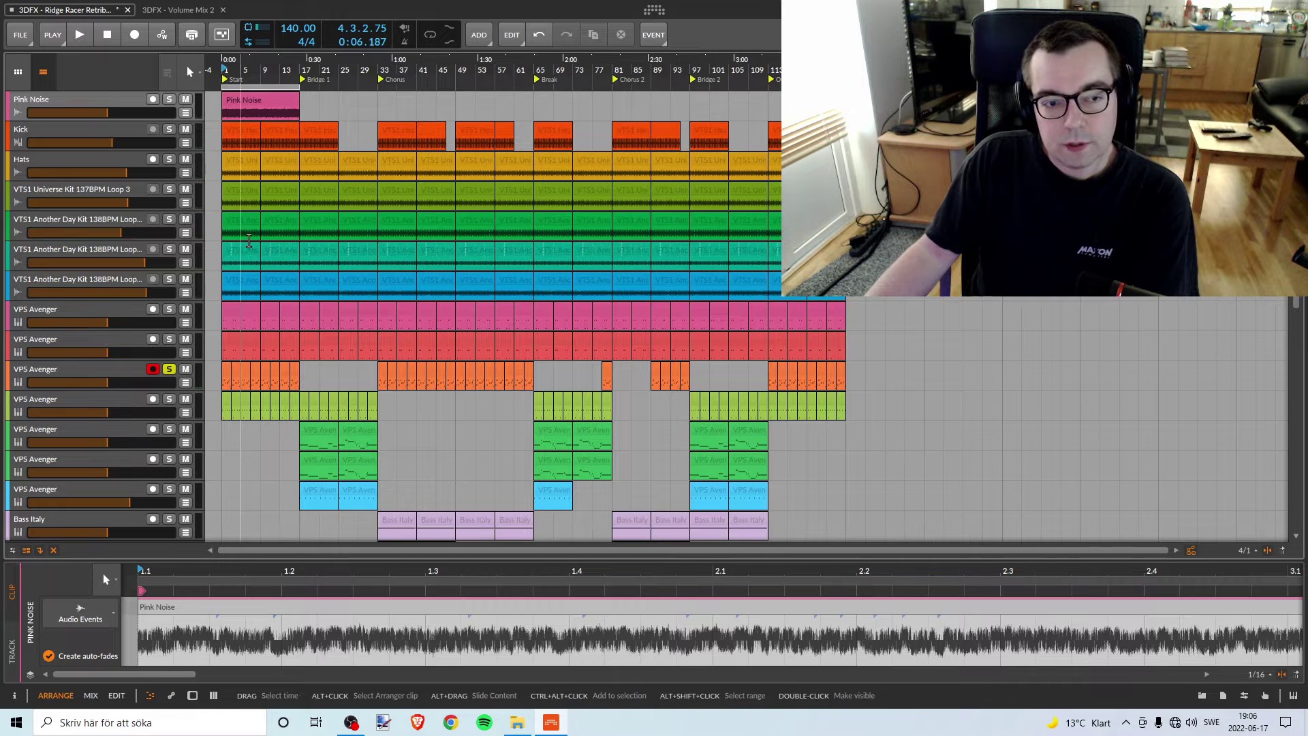
key(space)
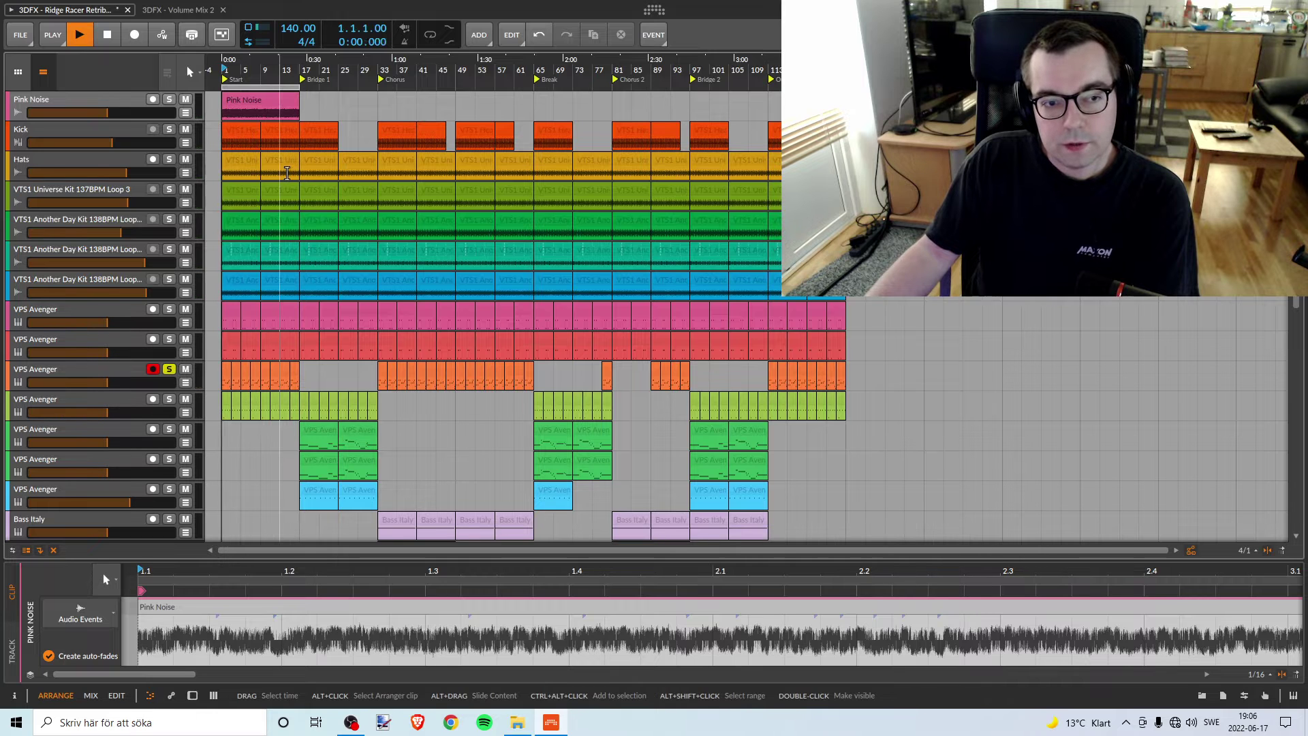
key(space)
click(170, 371)
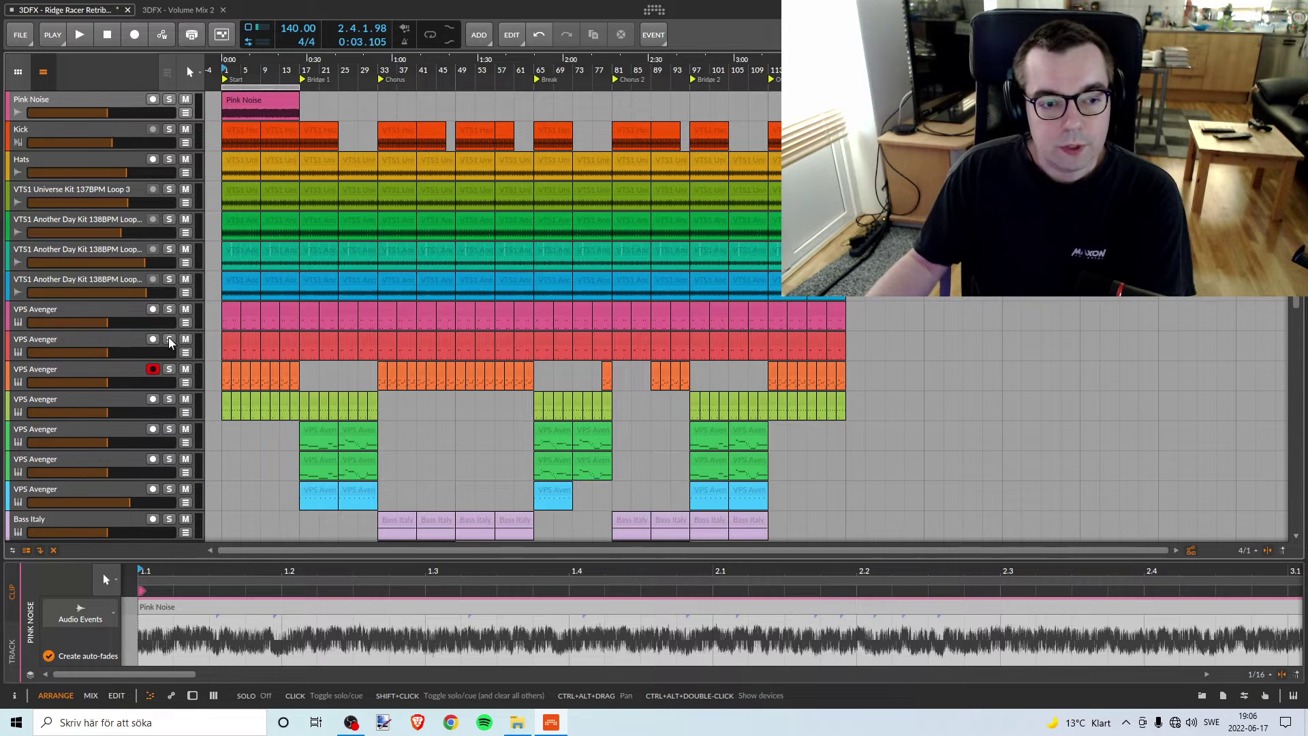
Solo the red VPS Avenger track, listen to its opening bars, and clear its solo
click(169, 339)
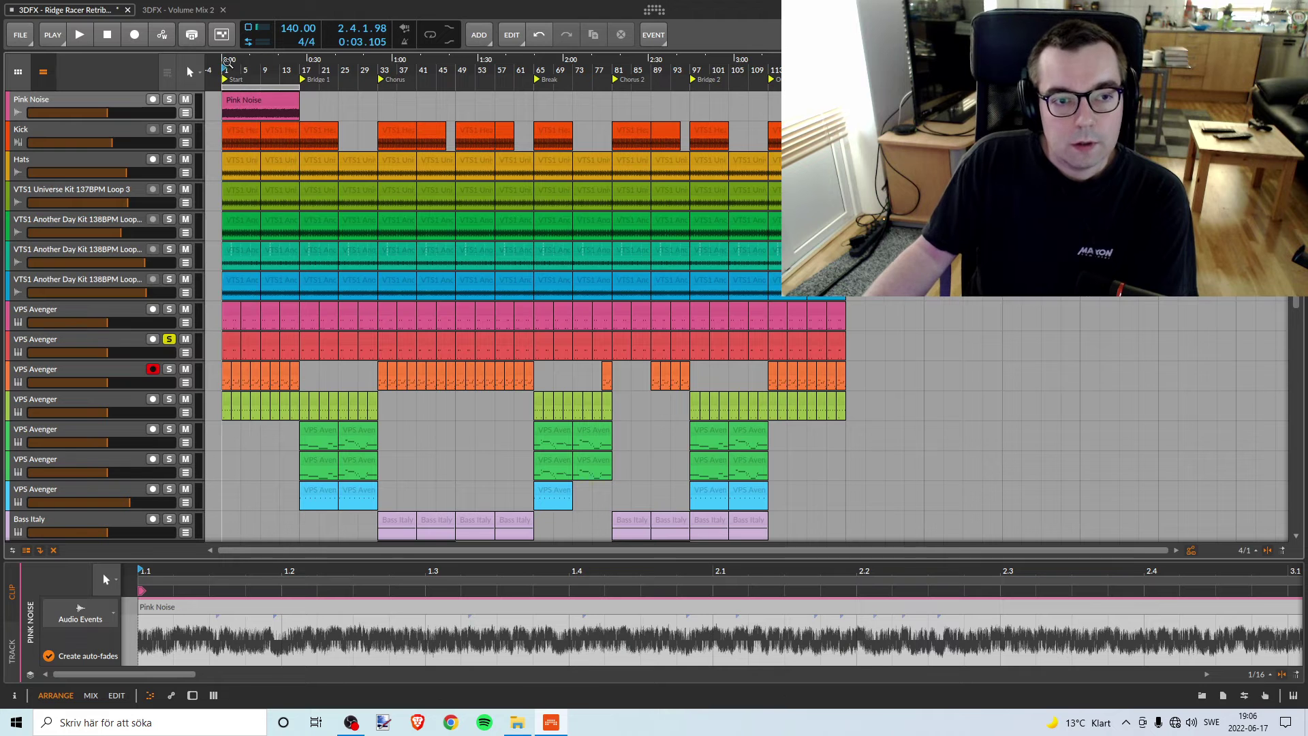
key(space)
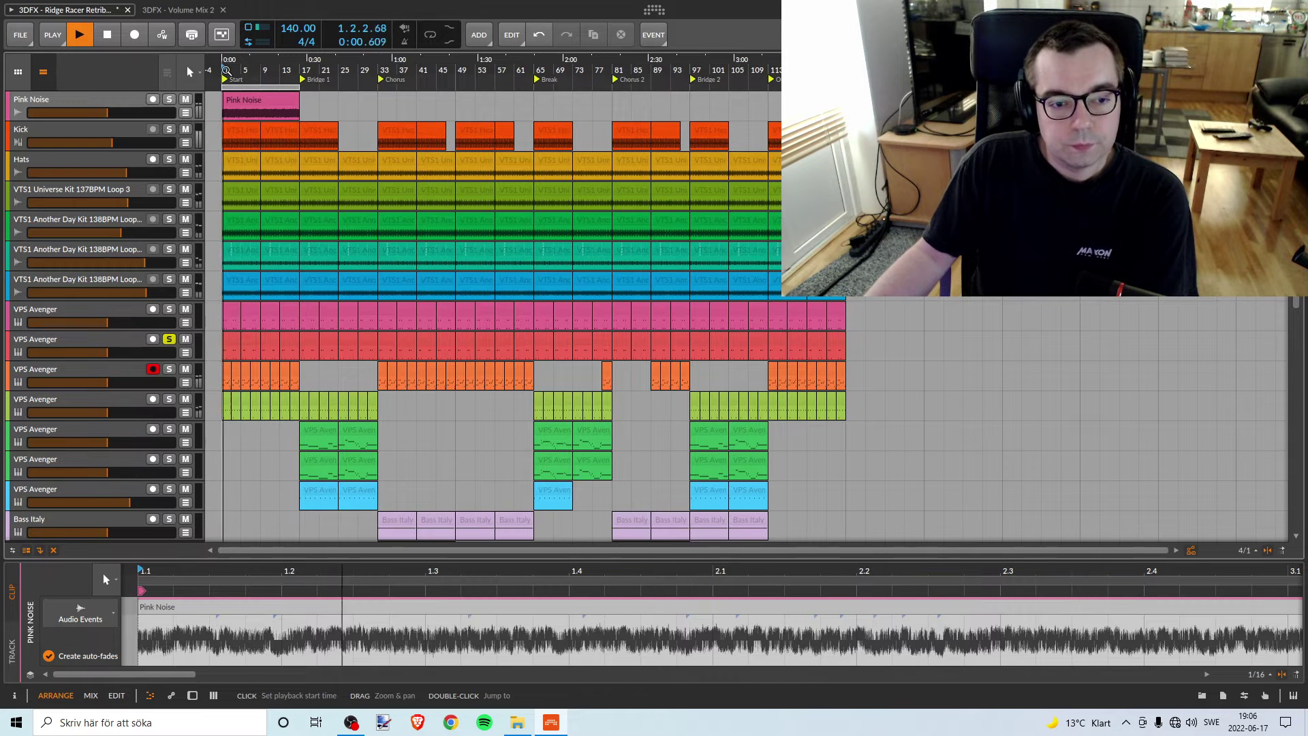
key(space)
click(169, 339)
Audition the pink VPS Avenger track and the blue VTS1 Another Day Kit 138BPM loop track, each soloed on its own
click(169, 309)
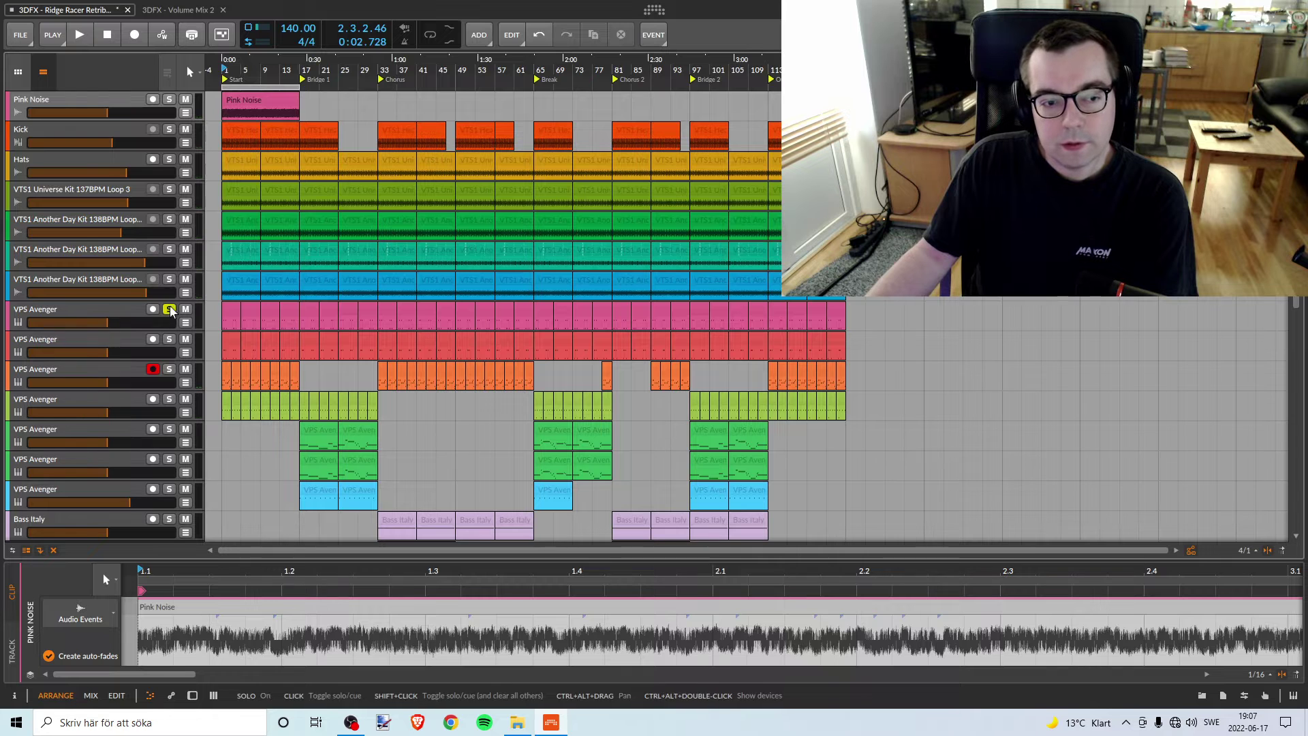
key(space)
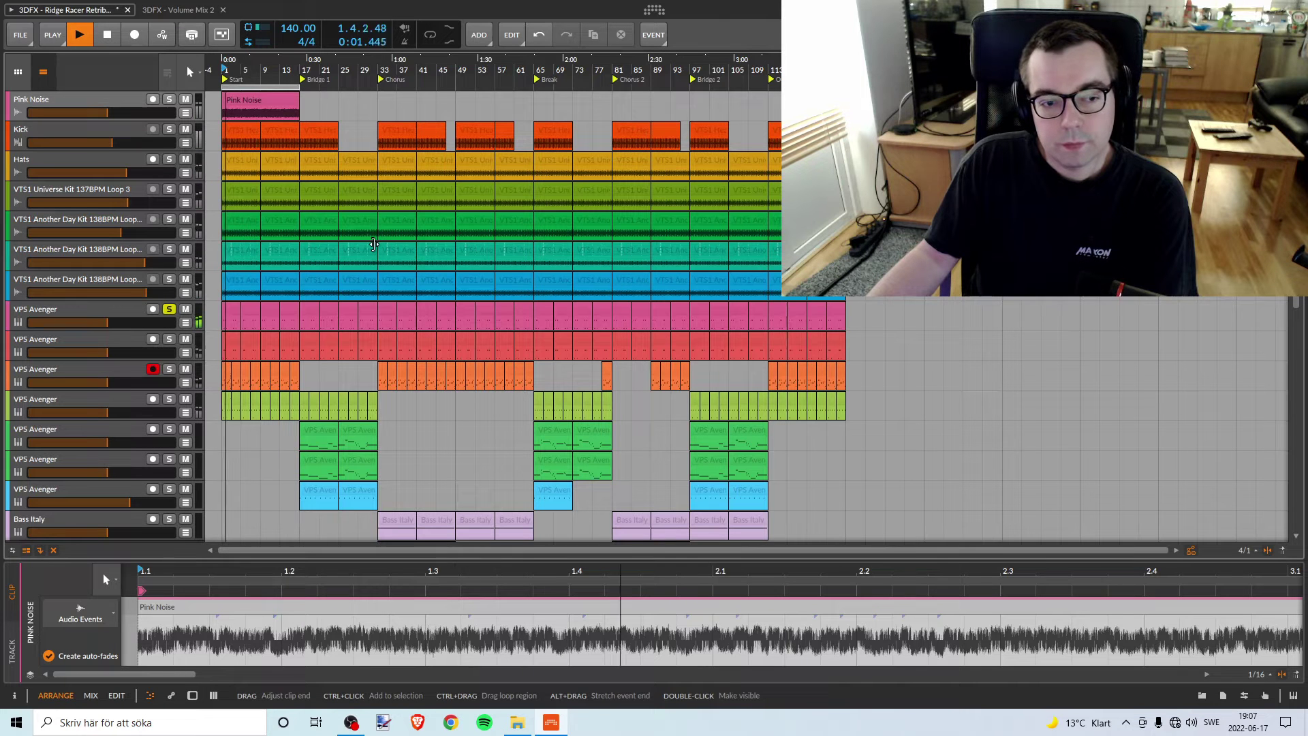
key(space)
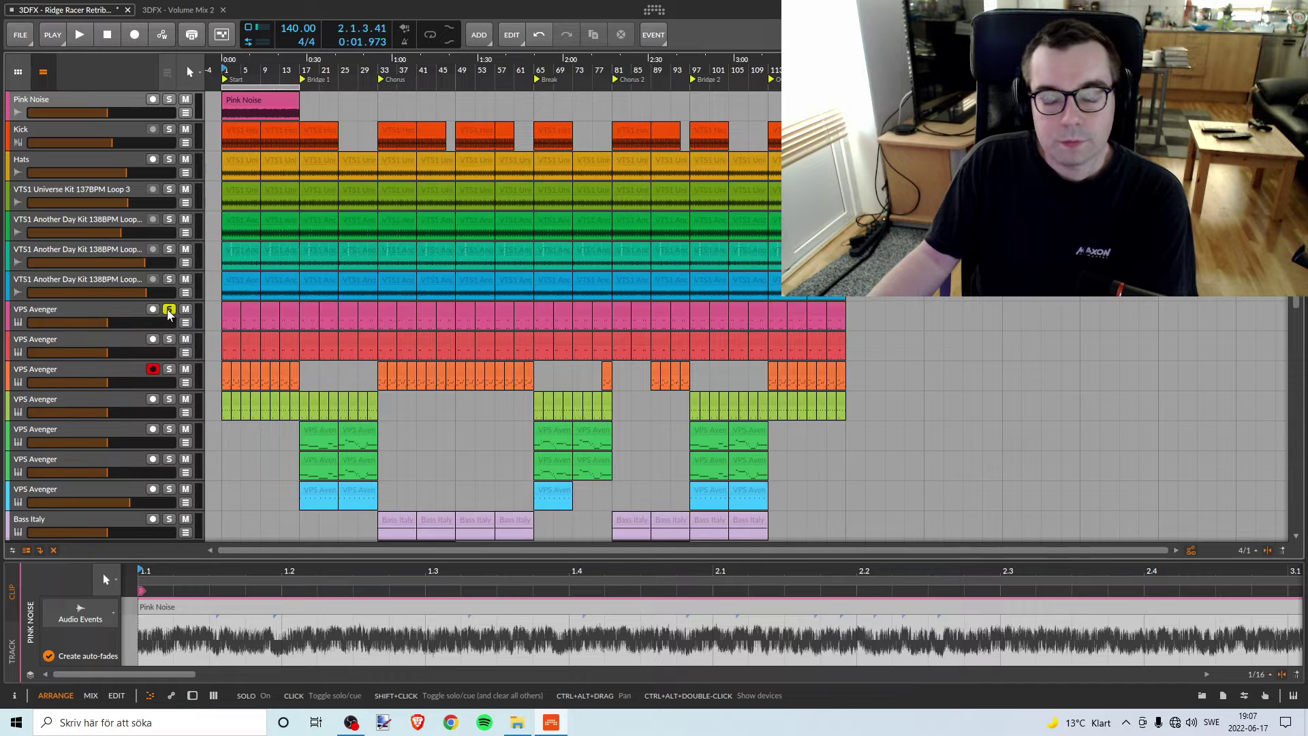
click(170, 279)
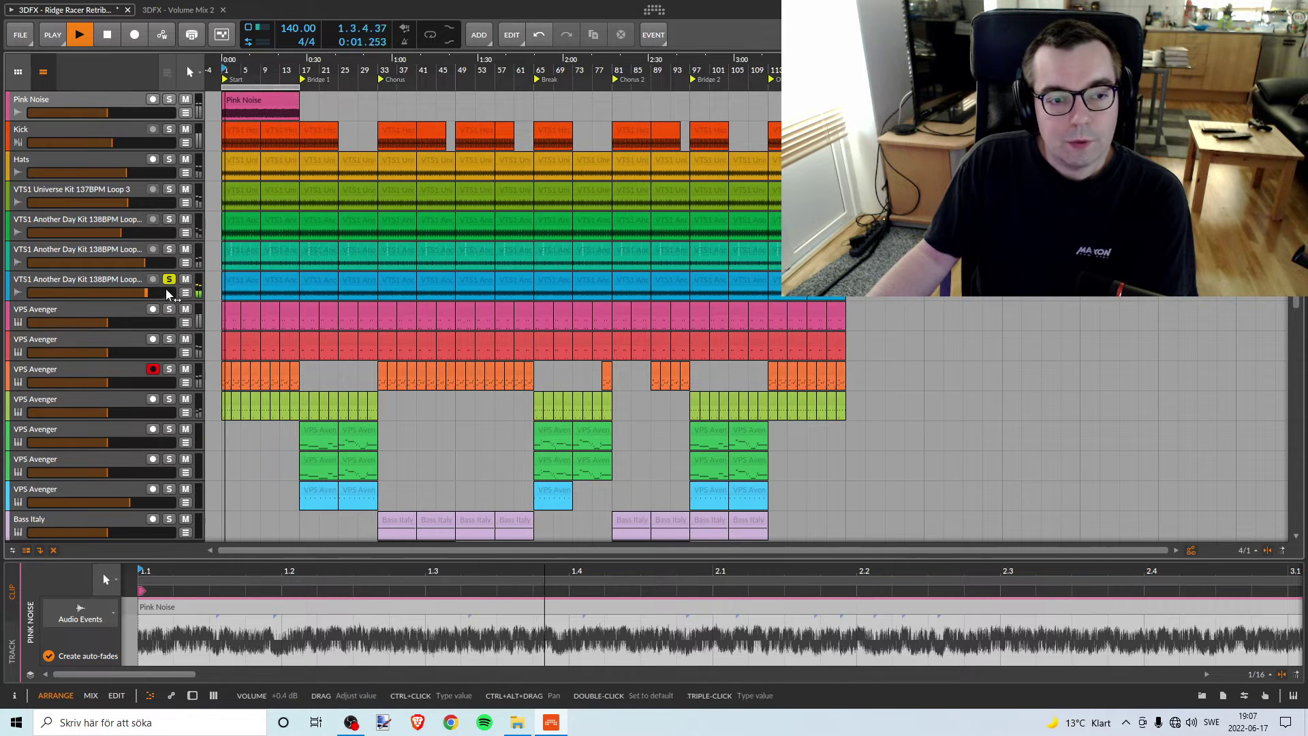
key(space)
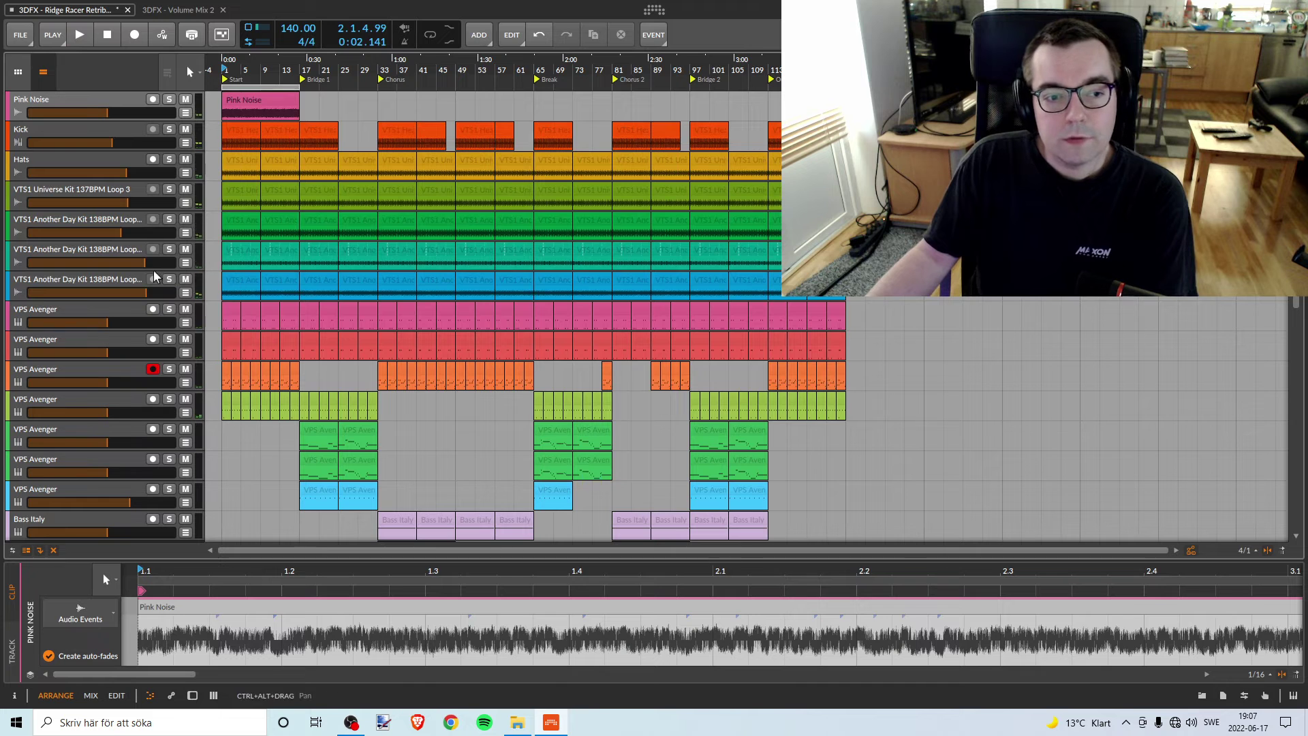
Clear the solo on the blue VTS1 Another Day Kit 138BPM track and select its first Loop 04 clip and track
click(169, 280)
click(60, 286)
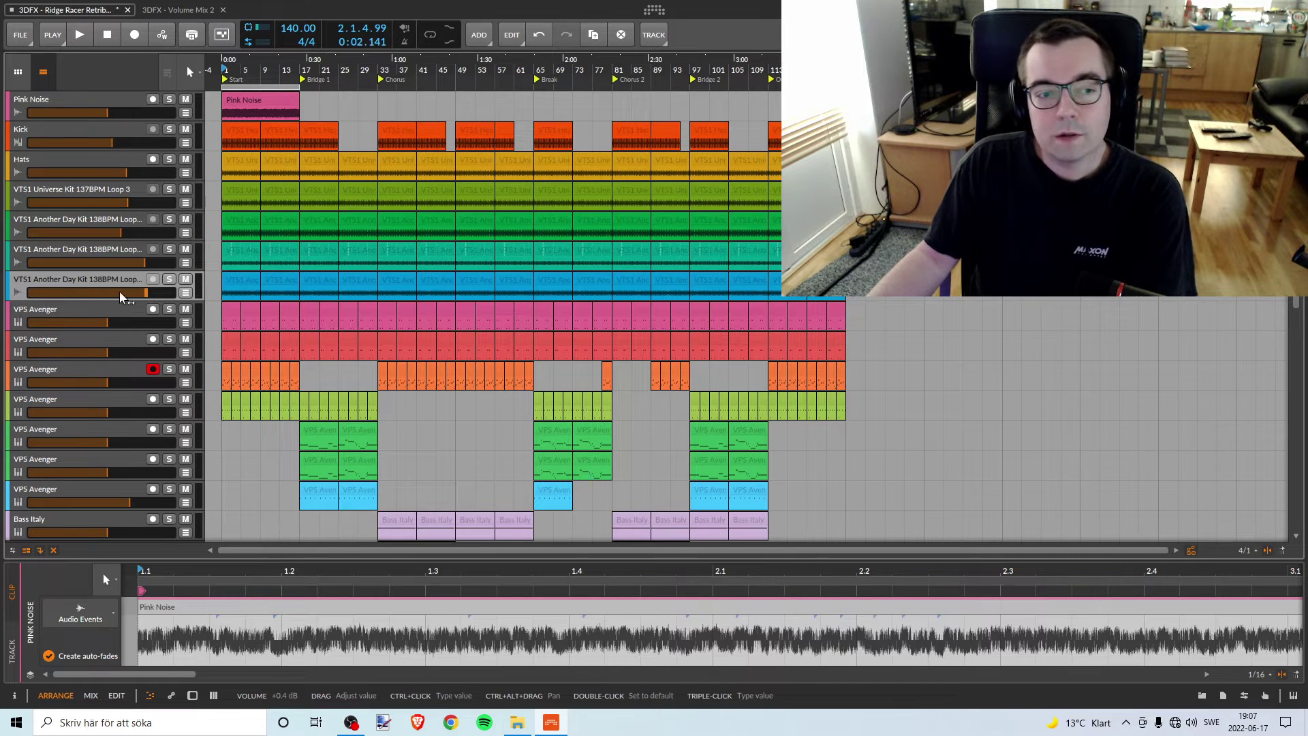
click(247, 278)
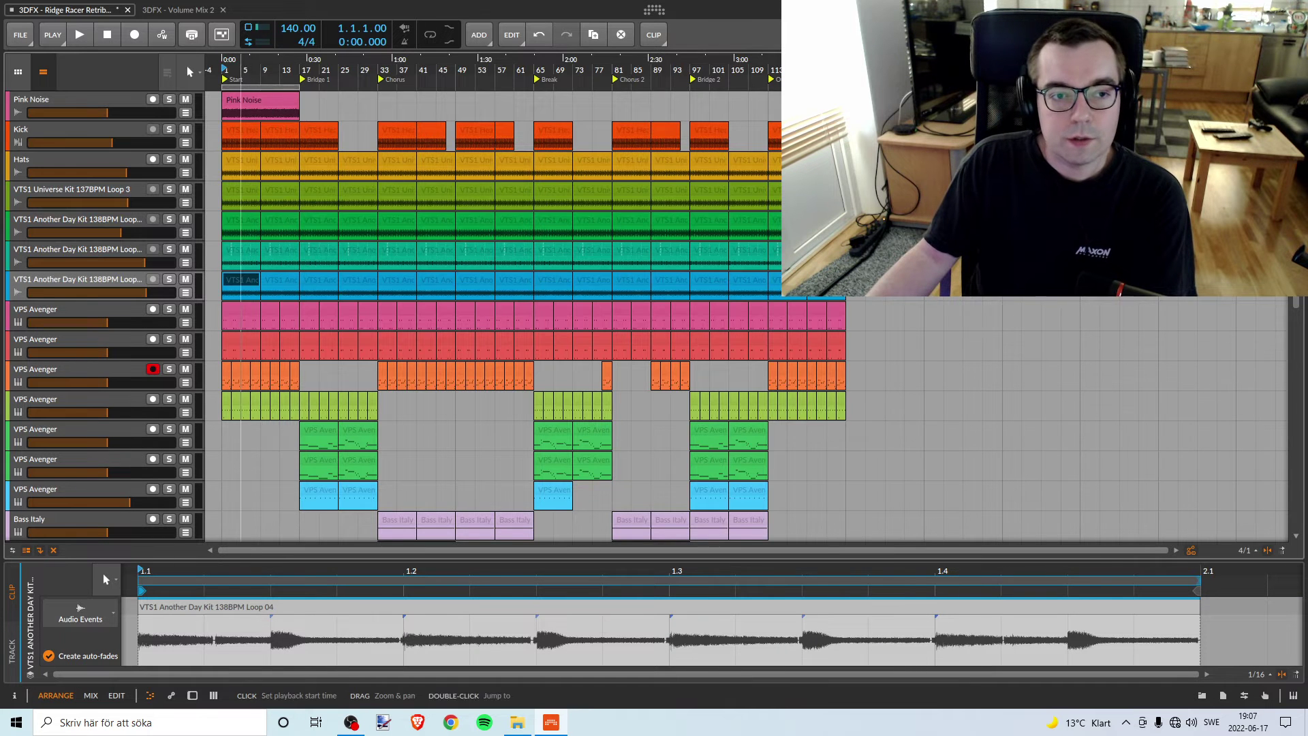
key(plus)
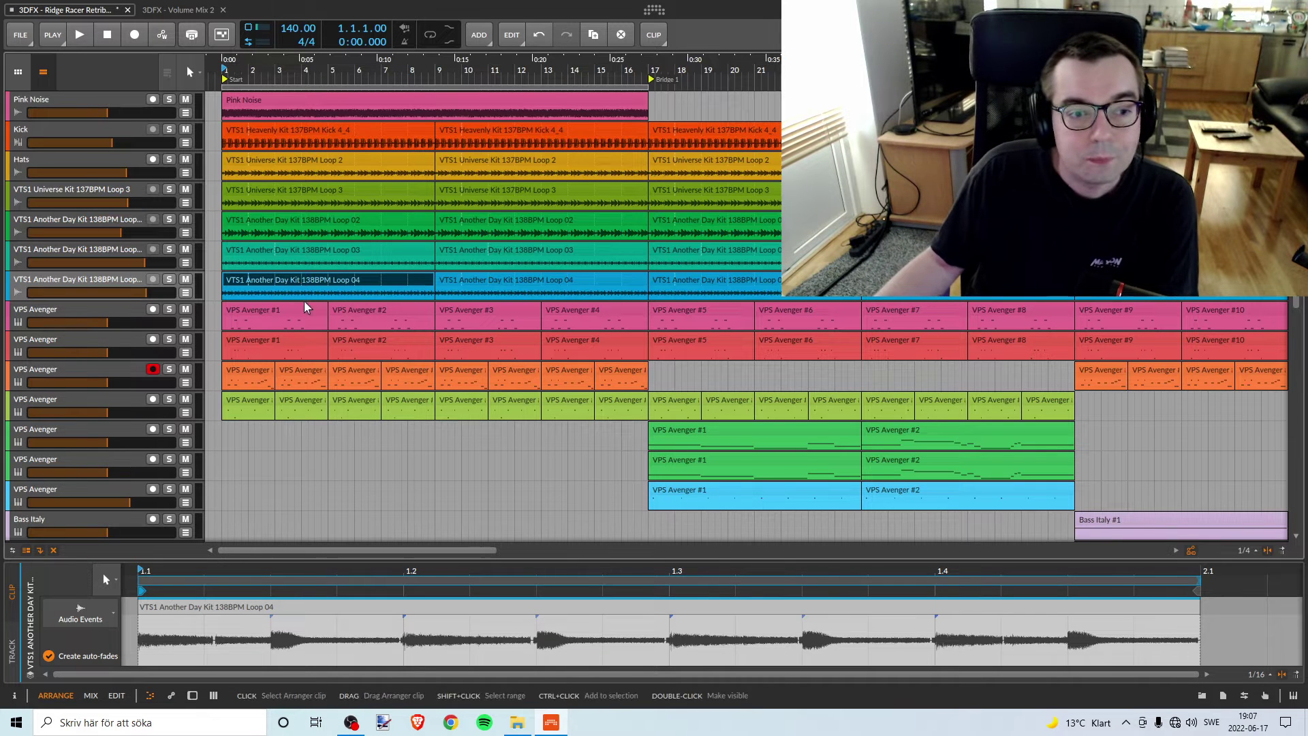
click(117, 280)
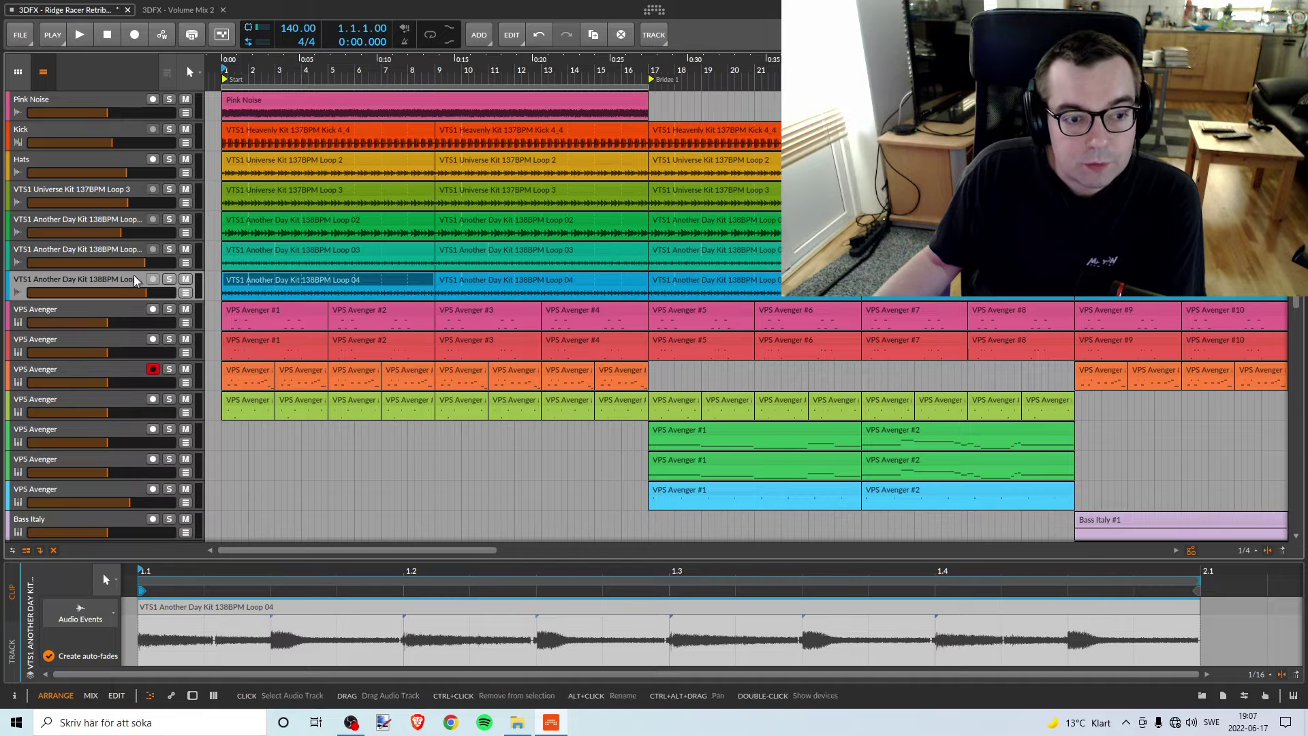
Solo the teal VTS1 Another Day Kit 138BPM Loop 03 track and listen to its opening bars
click(169, 250)
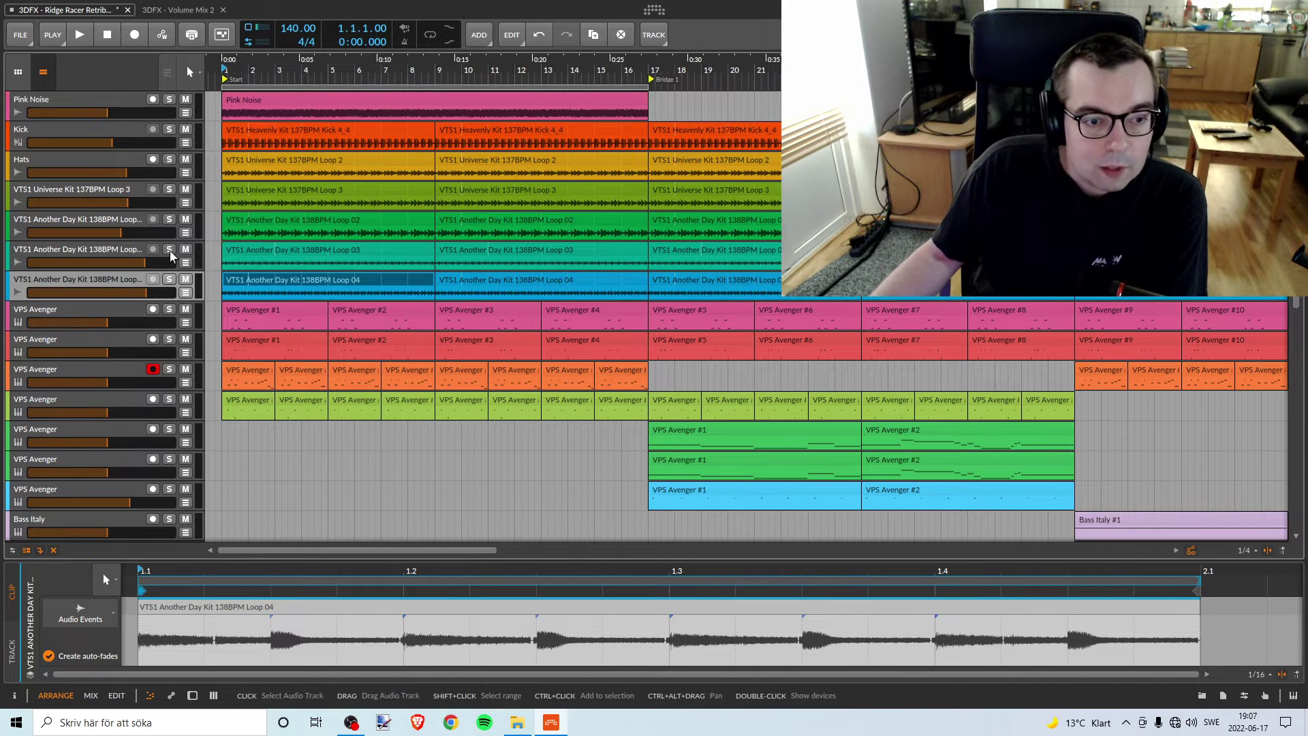
key(space)
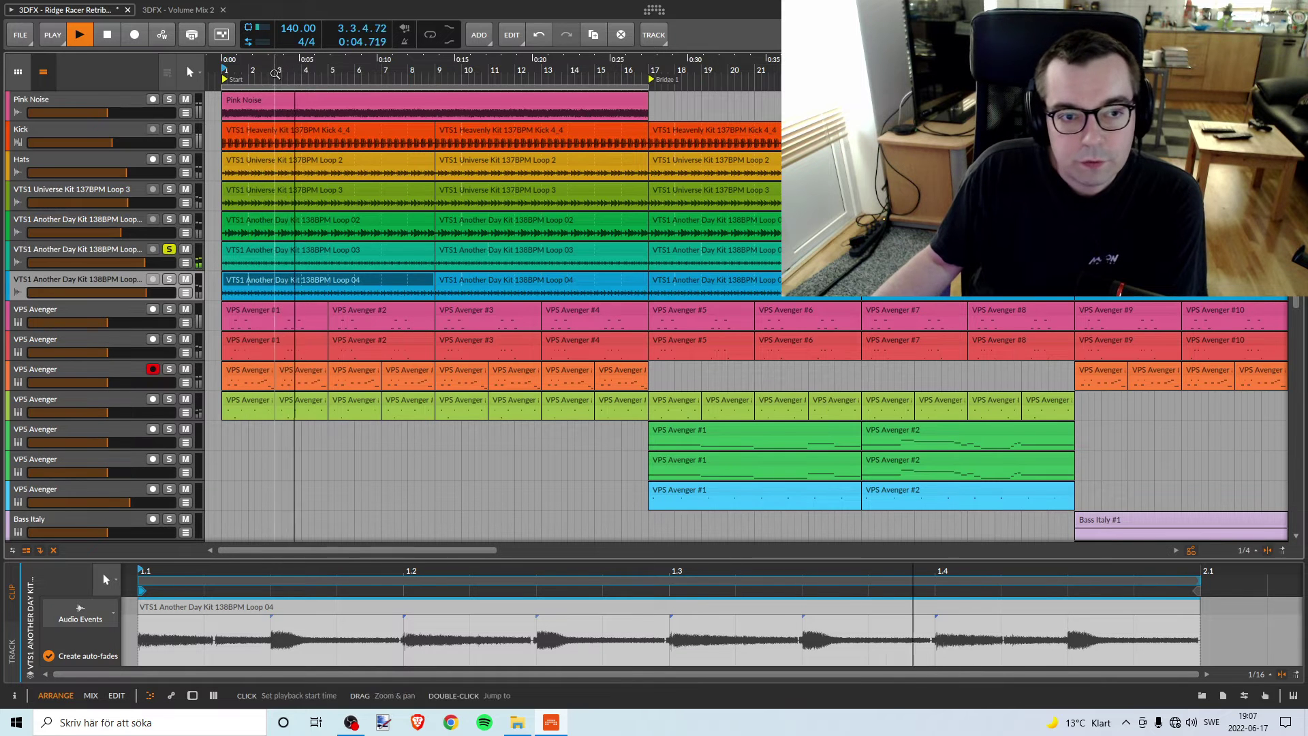
drag(279, 71, 394, 80)
key(space)
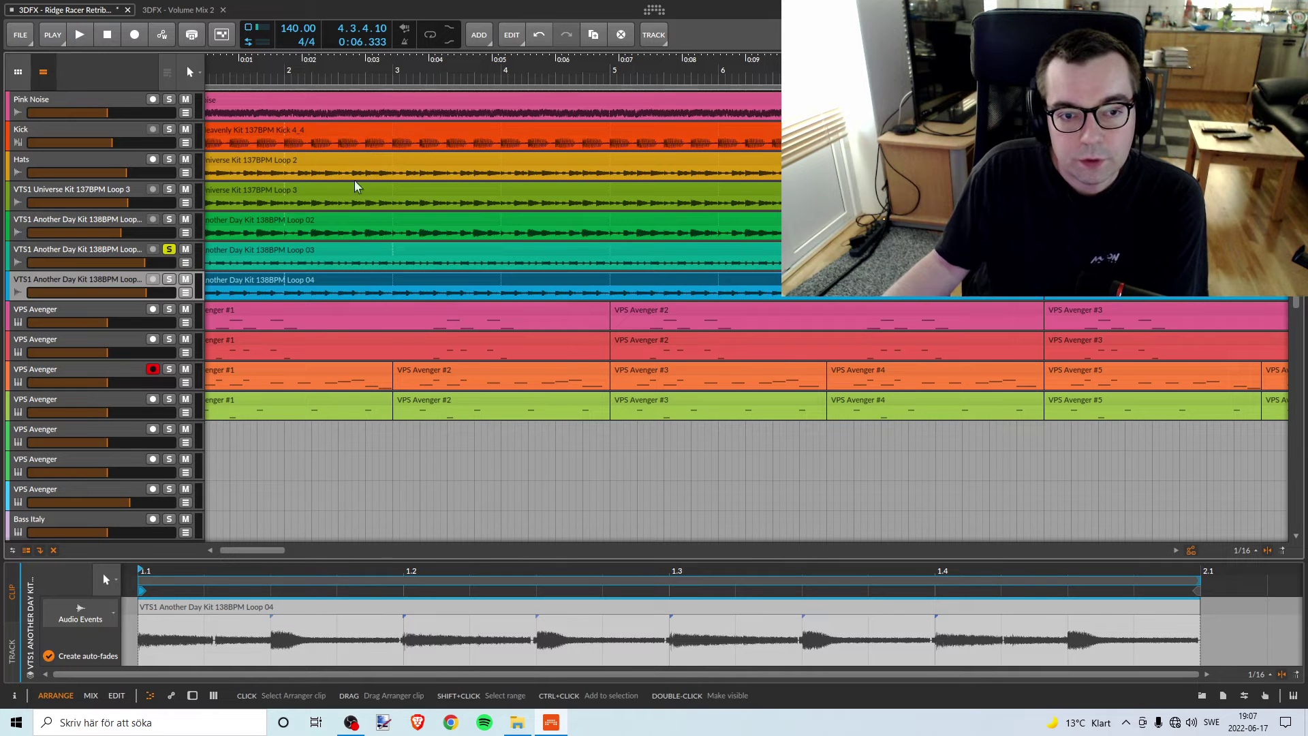
drag(284, 71, 233, 103)
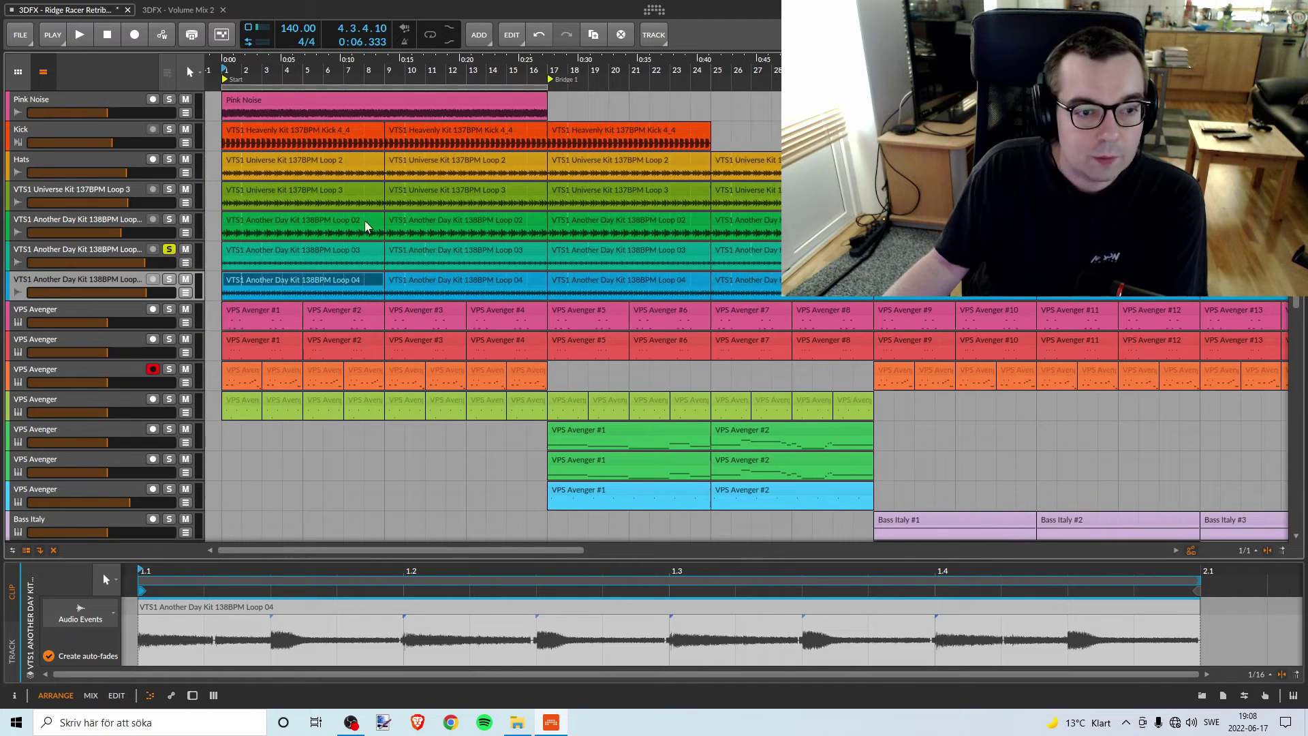
Move the solo from the teal to the green Another Day Kit Loop 02 track, listen from the start, and clear its solo
click(169, 219)
click(170, 250)
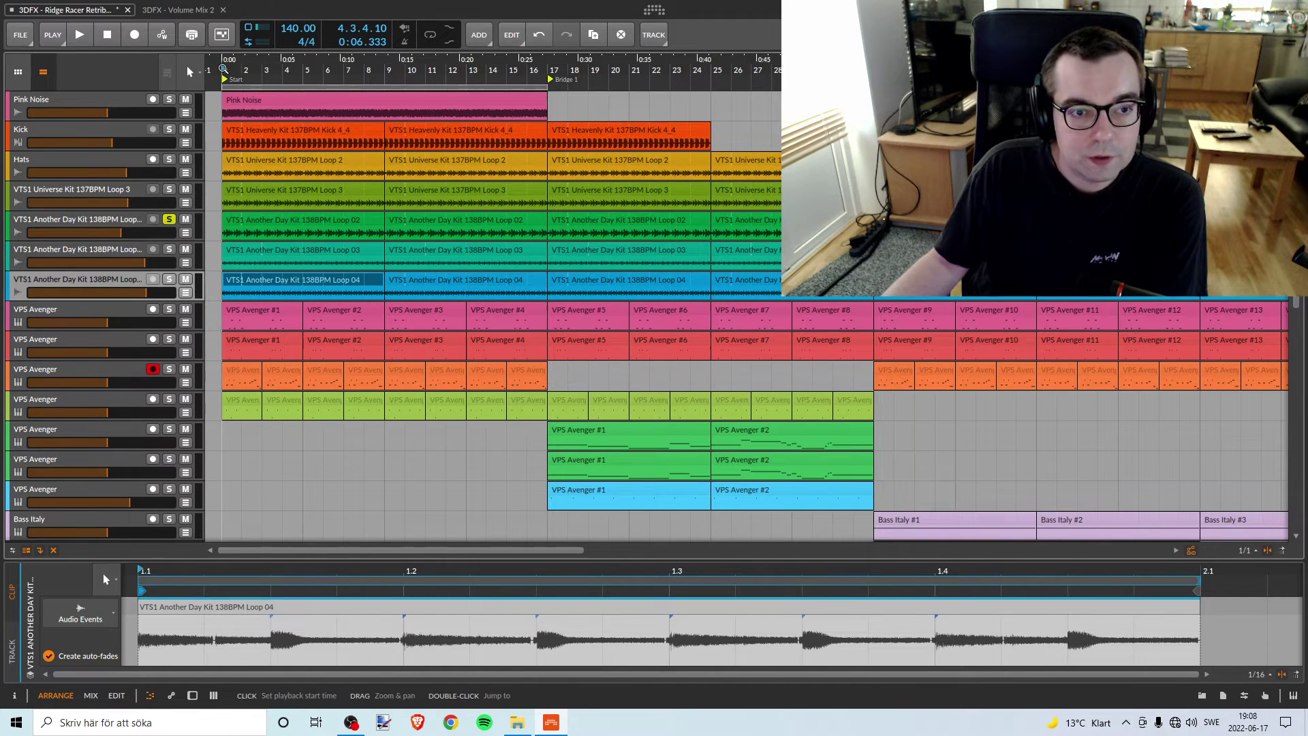
key(space)
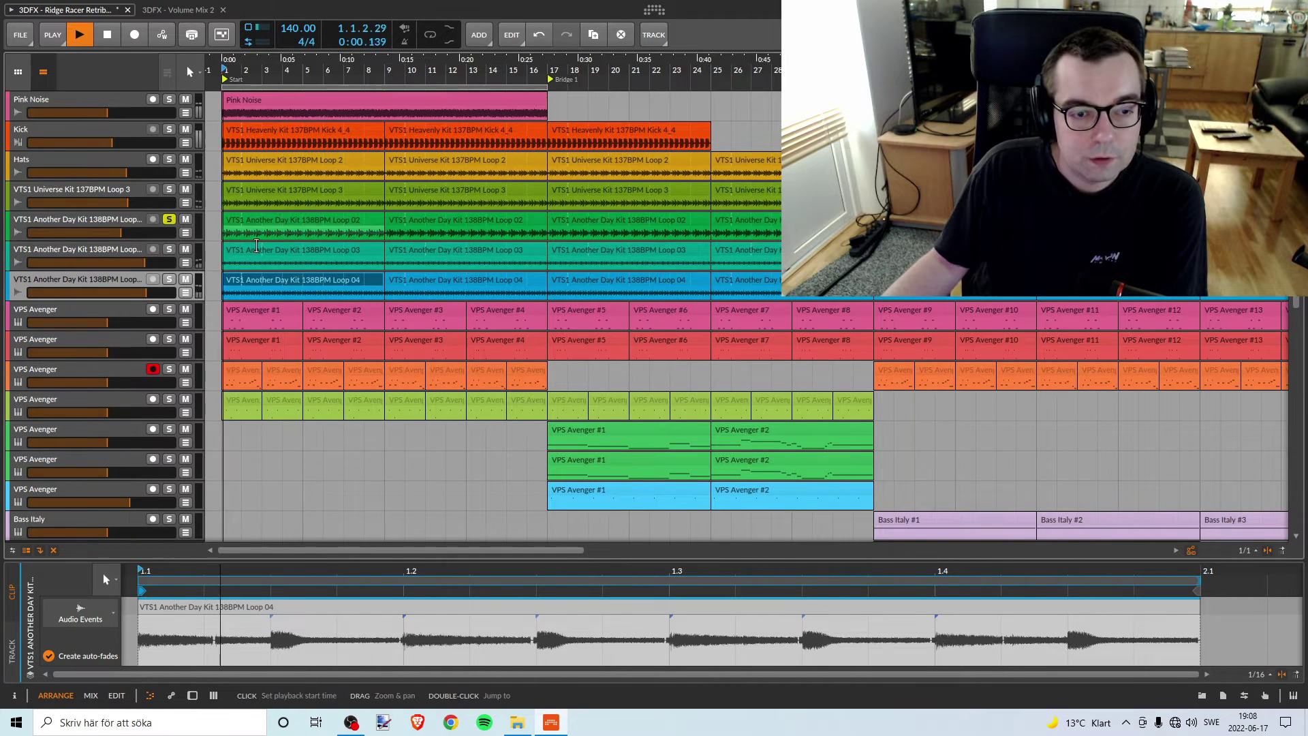
key(space)
click(169, 220)
Solo the VTS1 Universe Kit 137BPM Loop 3 track, listen to its opening, and clear its solo
click(169, 189)
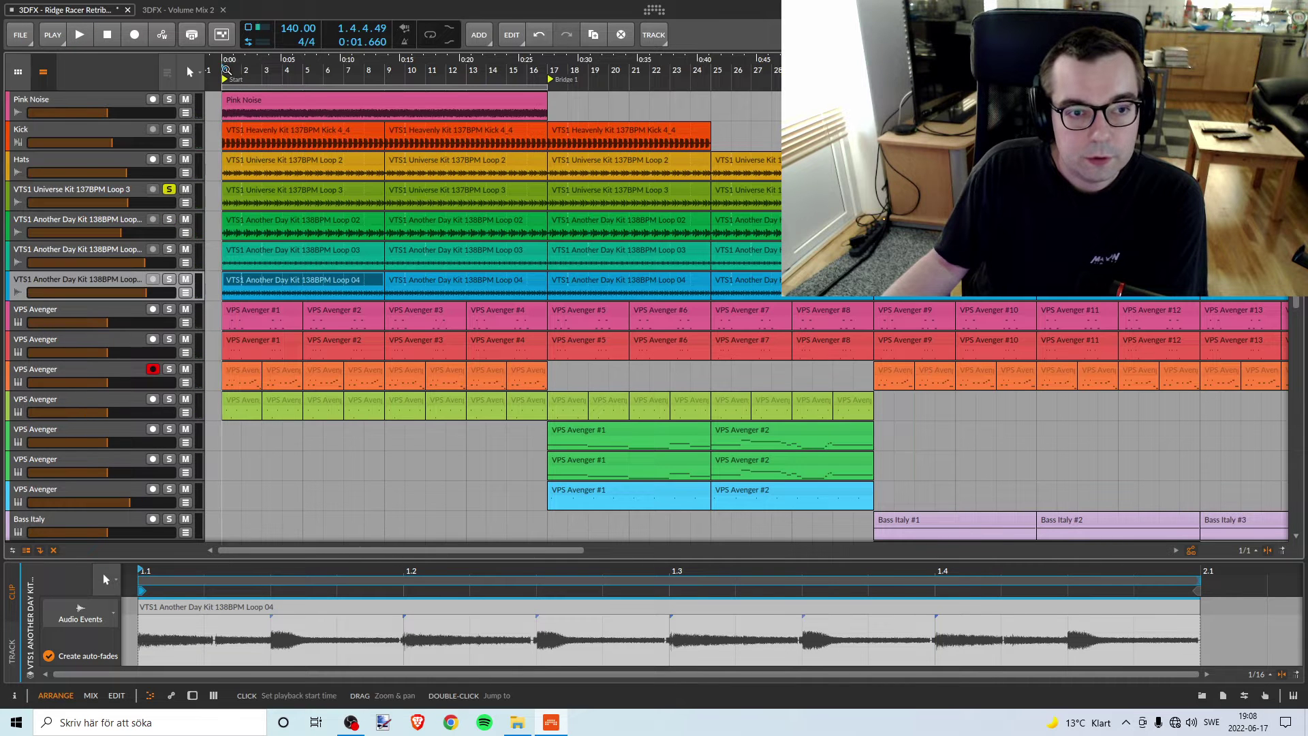
key(space)
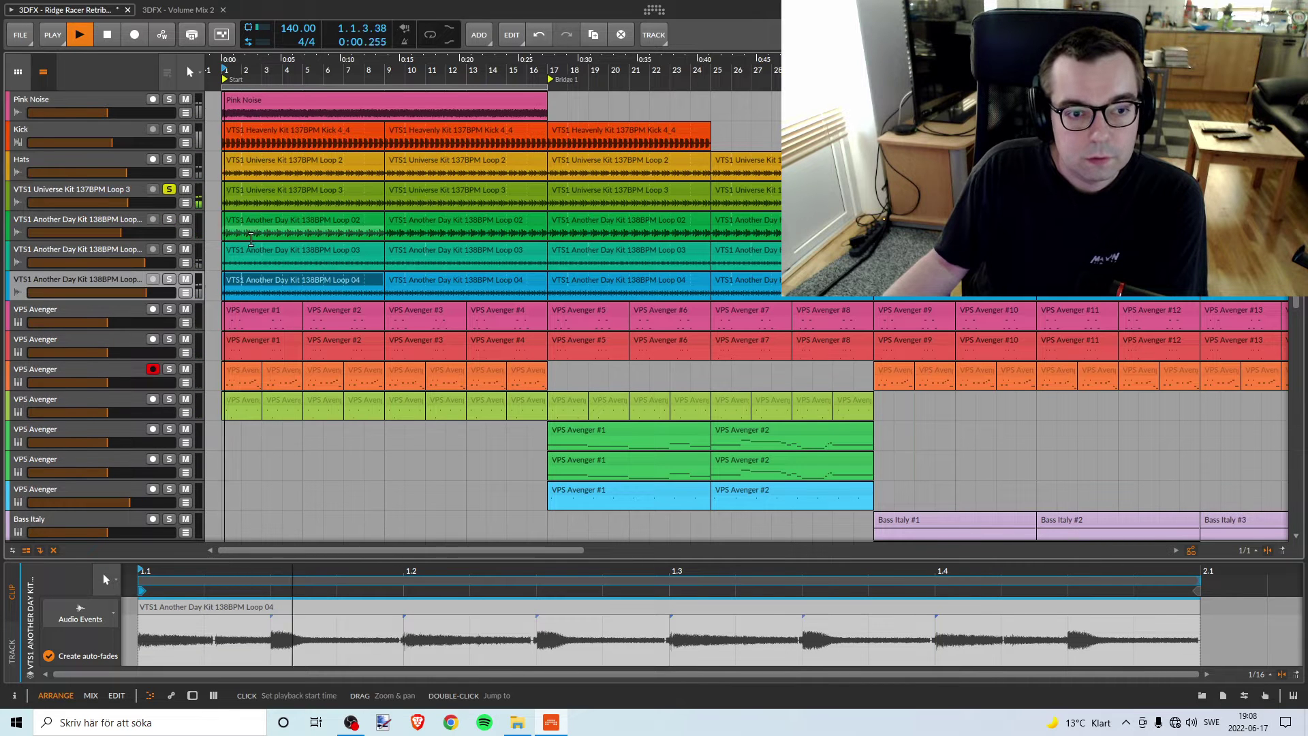
key(space)
click(169, 190)
Solo the Hats track, listen to its opening, and clear its solo
click(168, 160)
key(space)
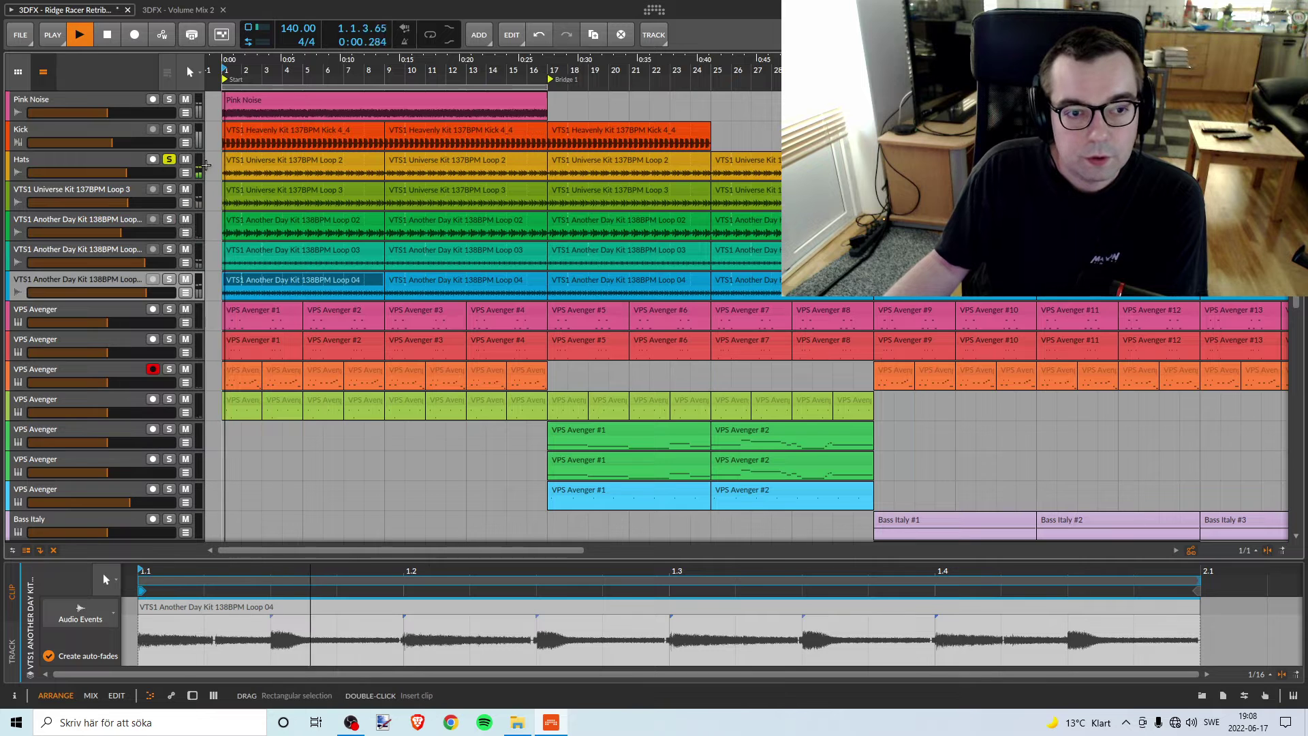
key(space)
click(169, 159)
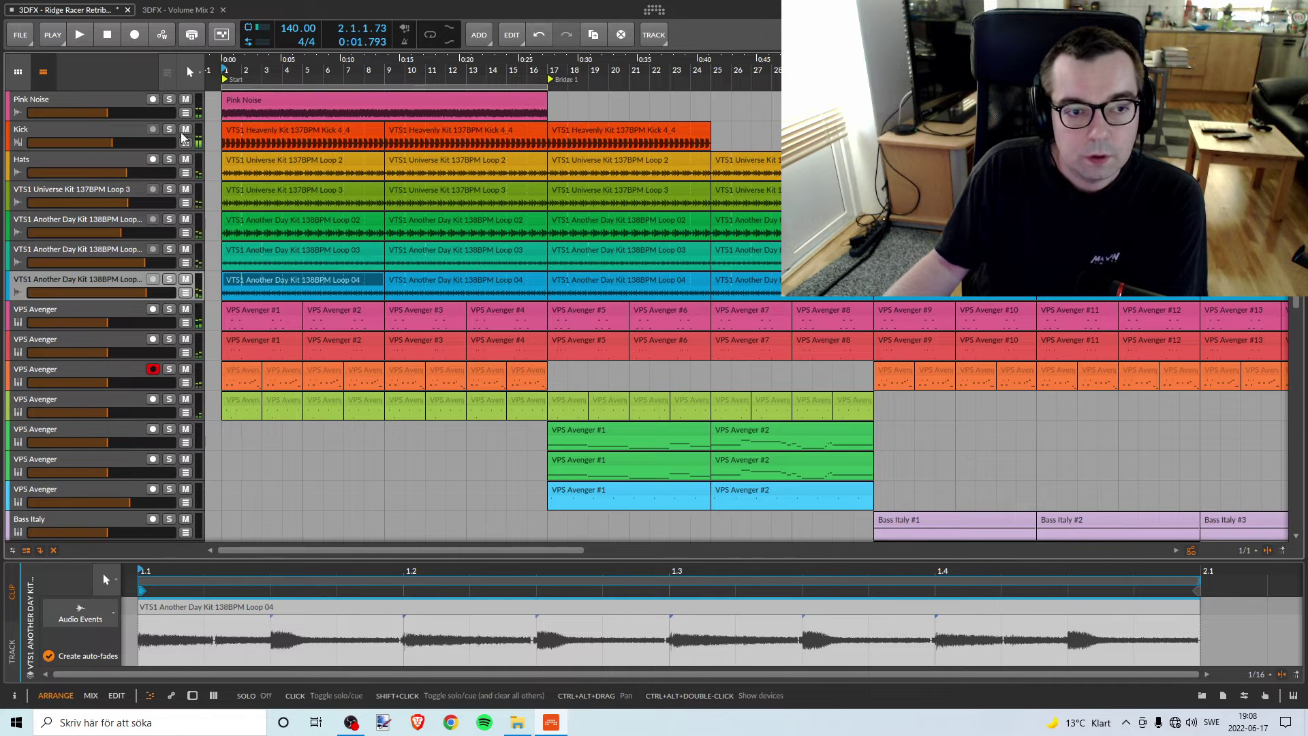
Solo the Kick track, listen to its first beats, and clear its solo
click(169, 129)
key(space)
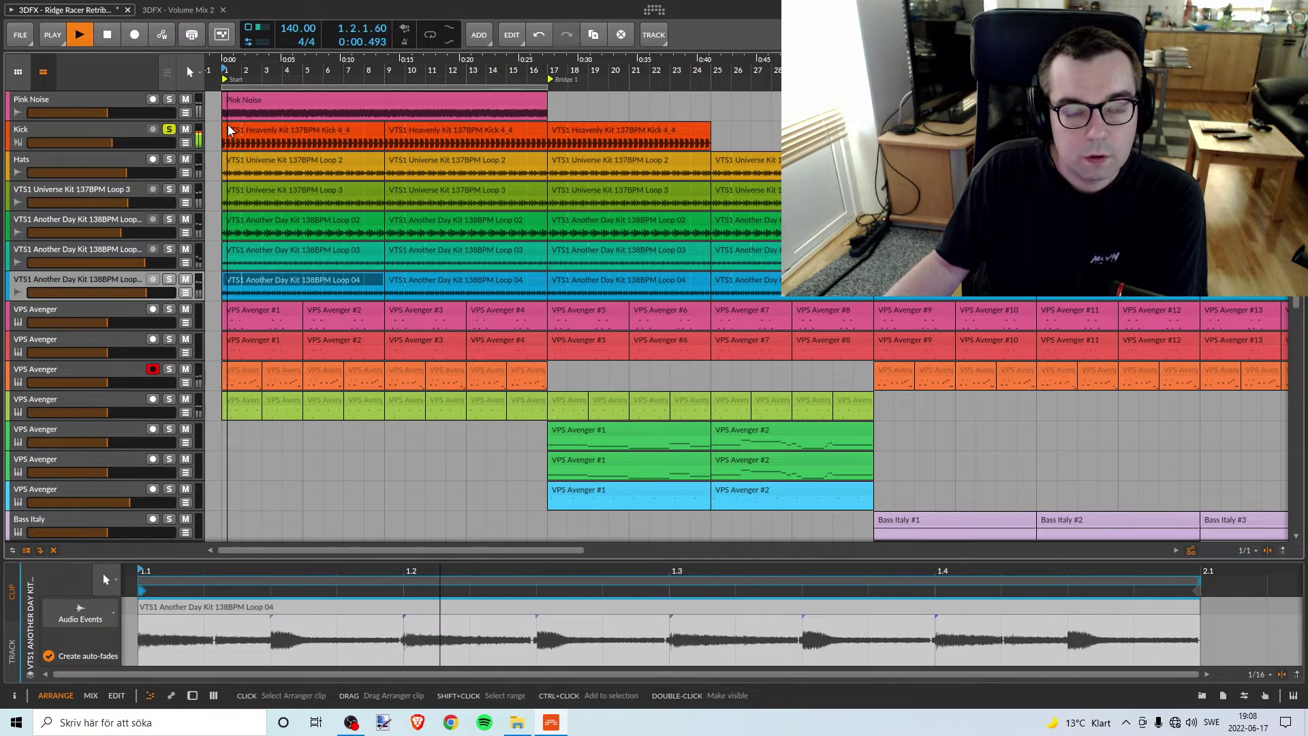
key(space)
click(169, 129)
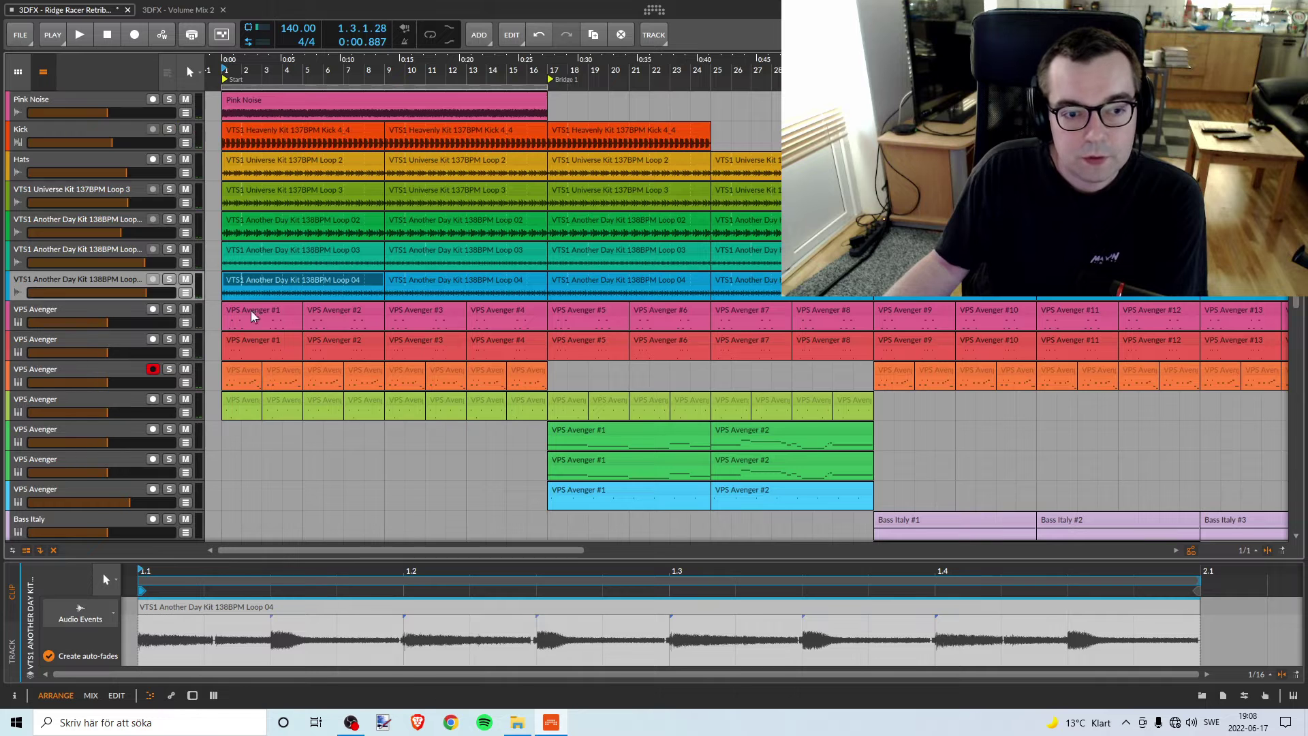
Solo the blue VTS1 Another Day Kit 138BPM Loop 04 track and add the Pink Noise track to the solo during playback
key(s)
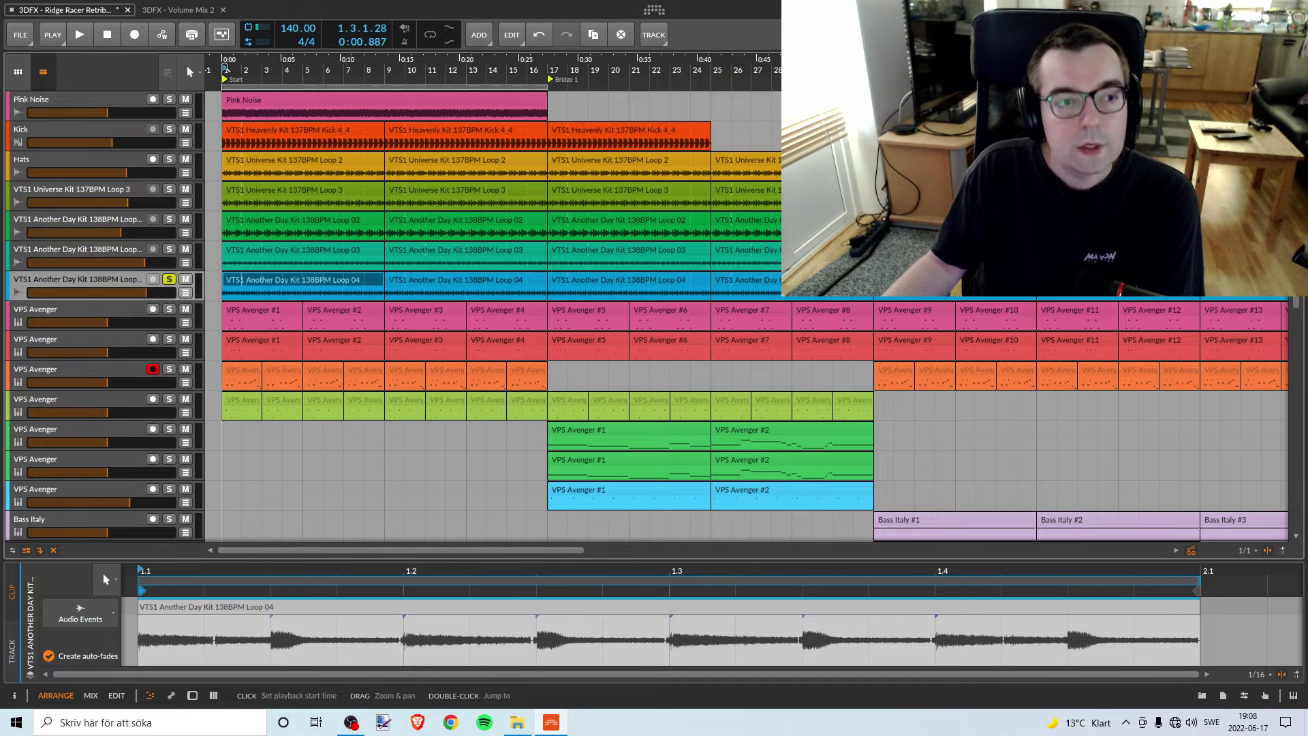
key(space)
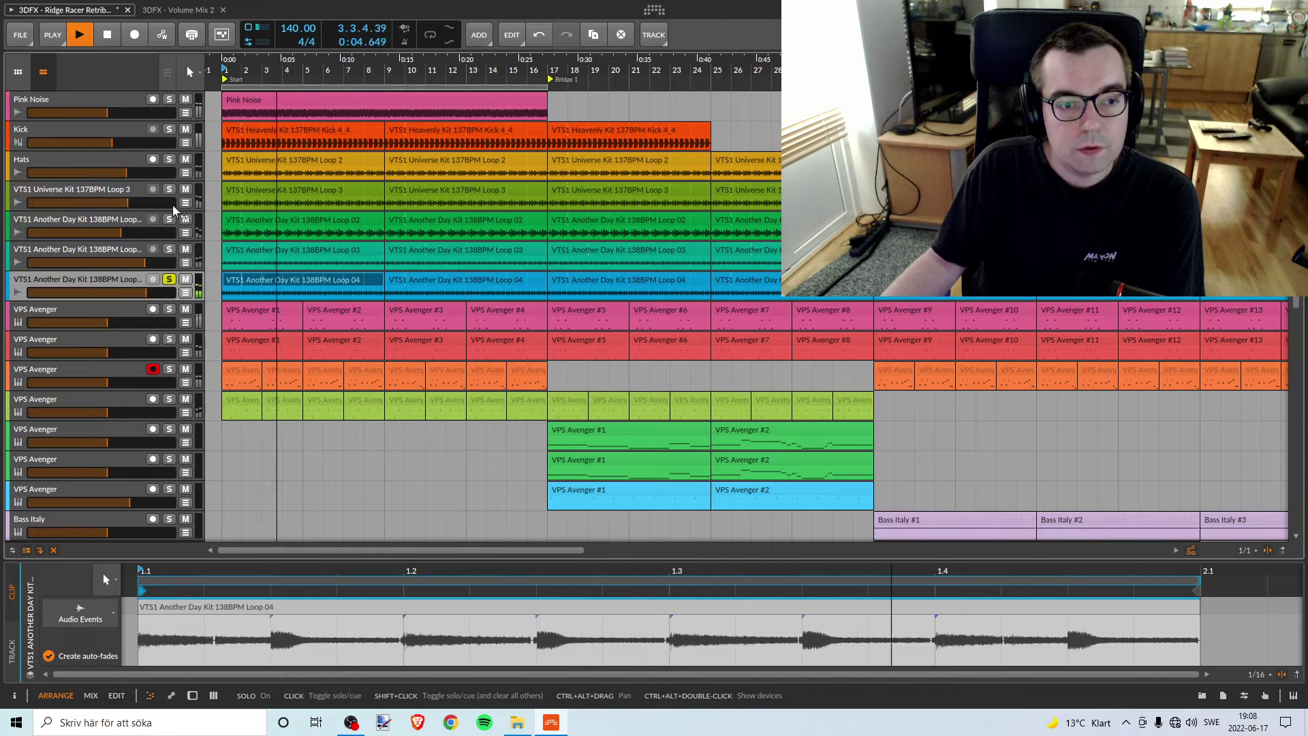
click(170, 101)
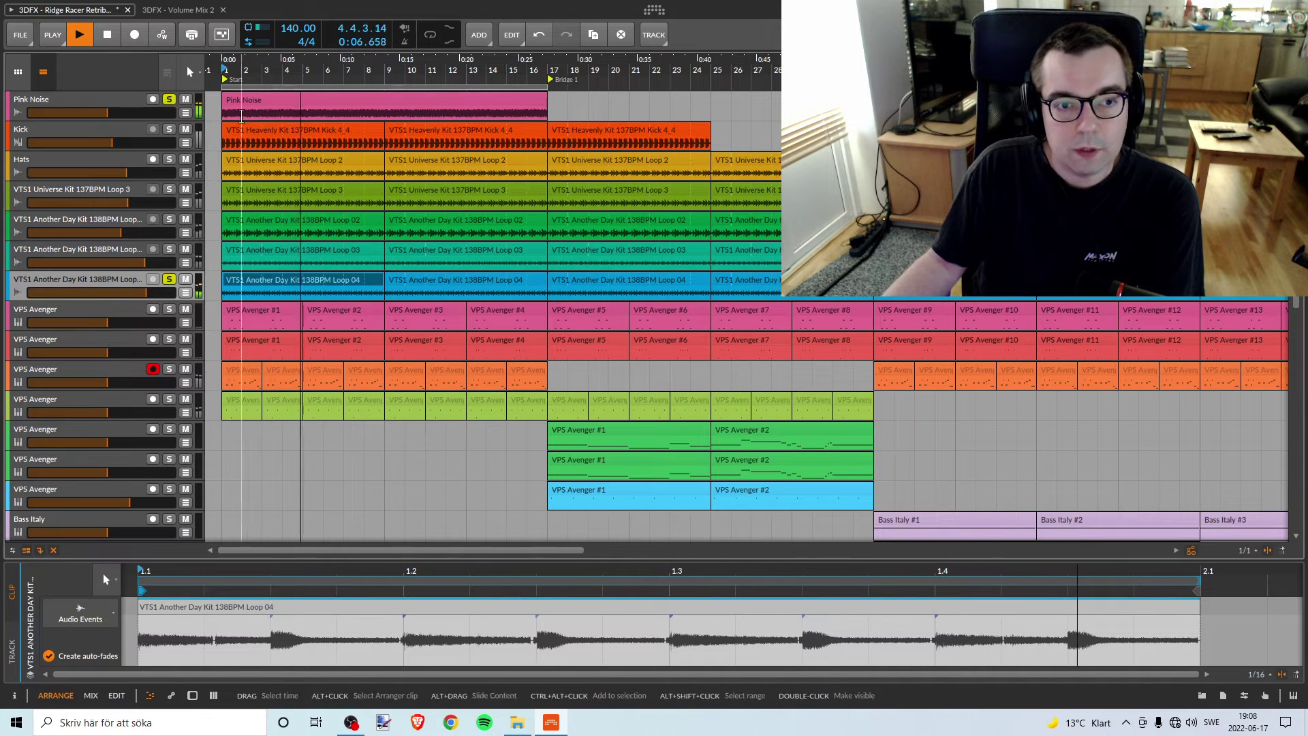
key(space)
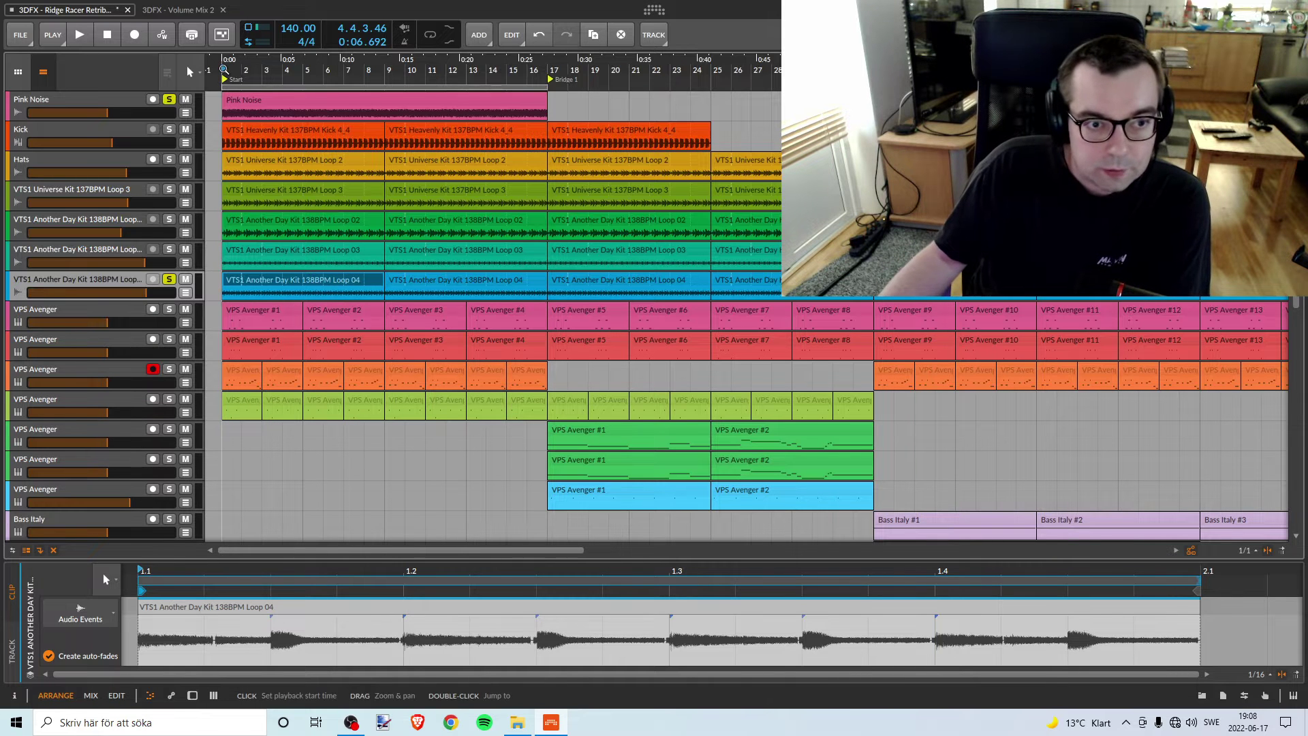
Lower the blue Another Day Kit Loop 04 track's volume to -8.0 dB while it plays against the pink noise
key(space)
drag(150, 294, 114, 293)
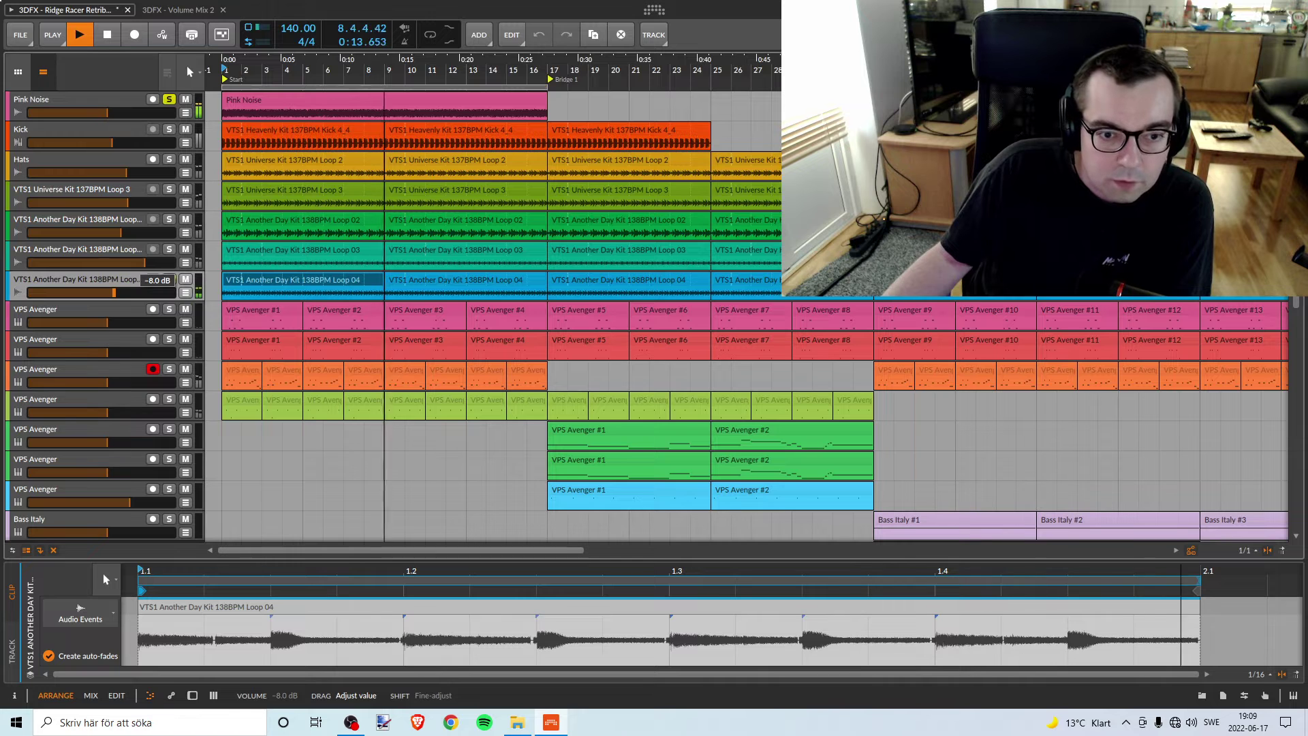
click(169, 279)
key(space)
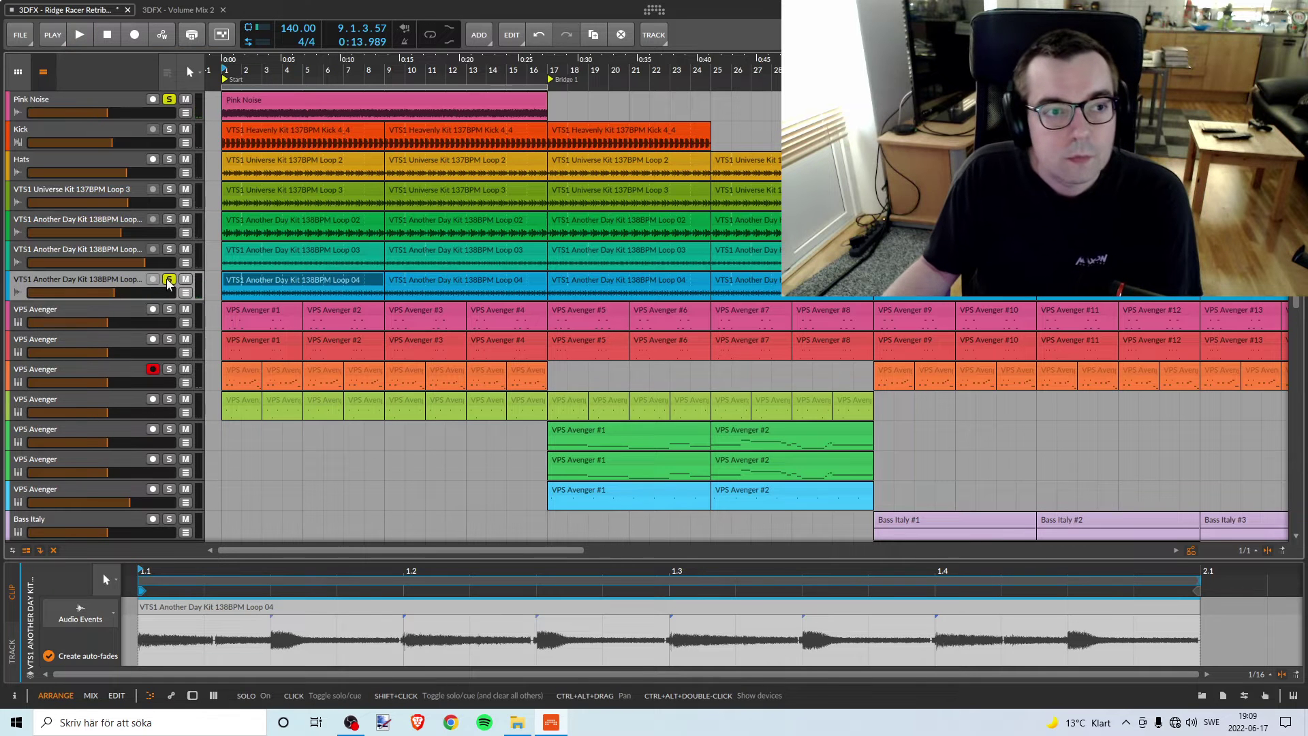
Save the project as a new file named "3DFX - Ridge Racer Retribution - Volume Mix", taking the letters u and i from the text notes
click(20, 34)
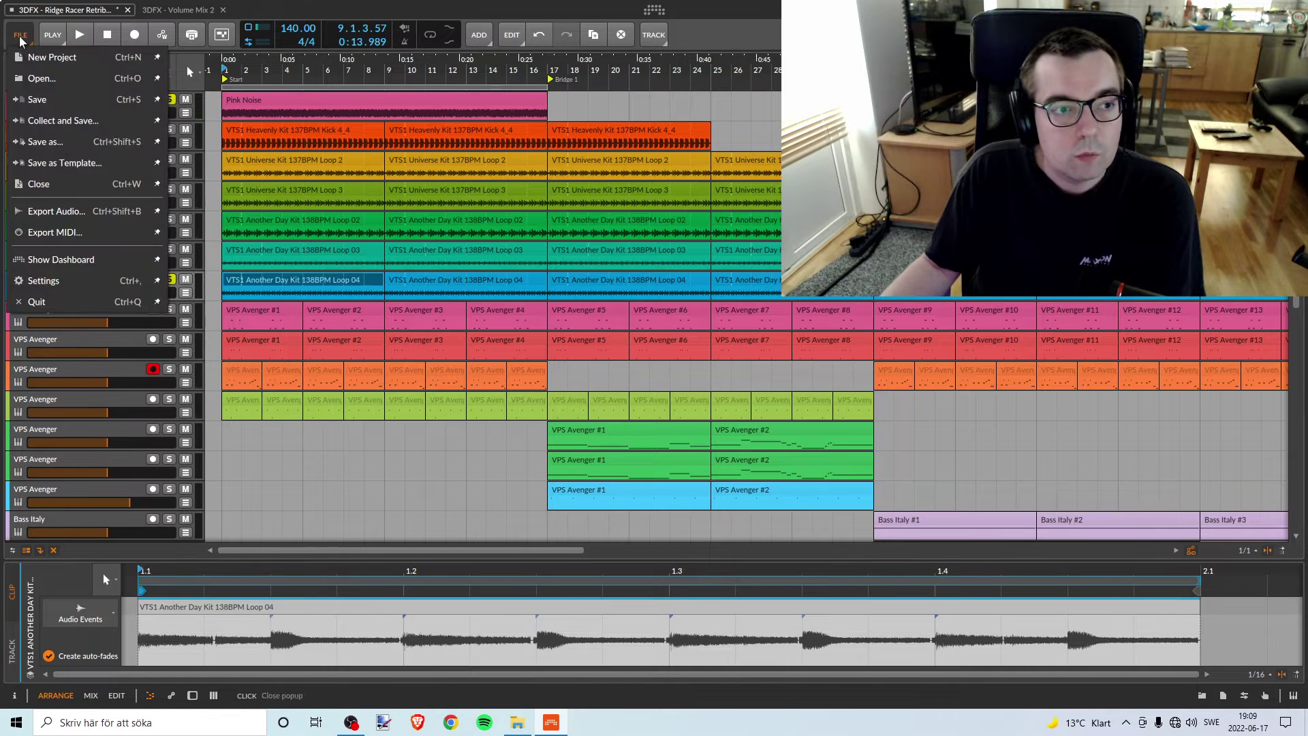
click(59, 144)
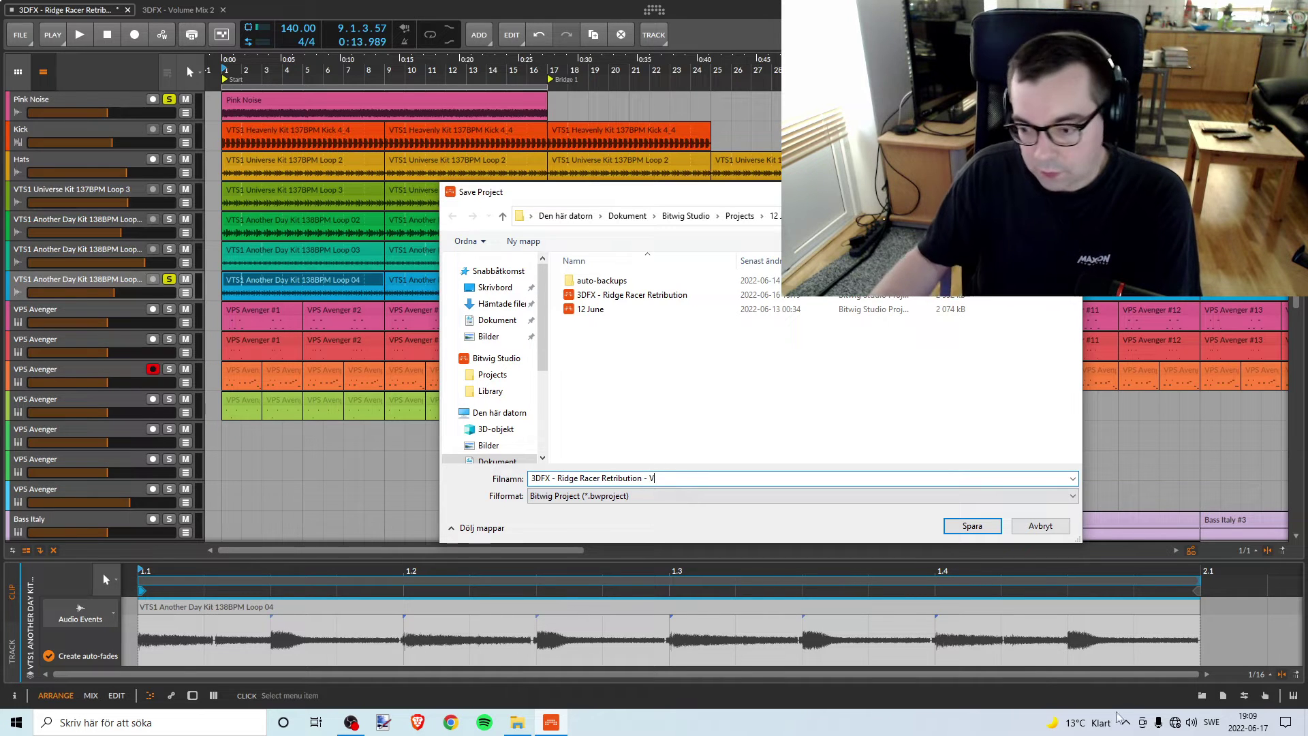
key(super+d)
key(super+d)
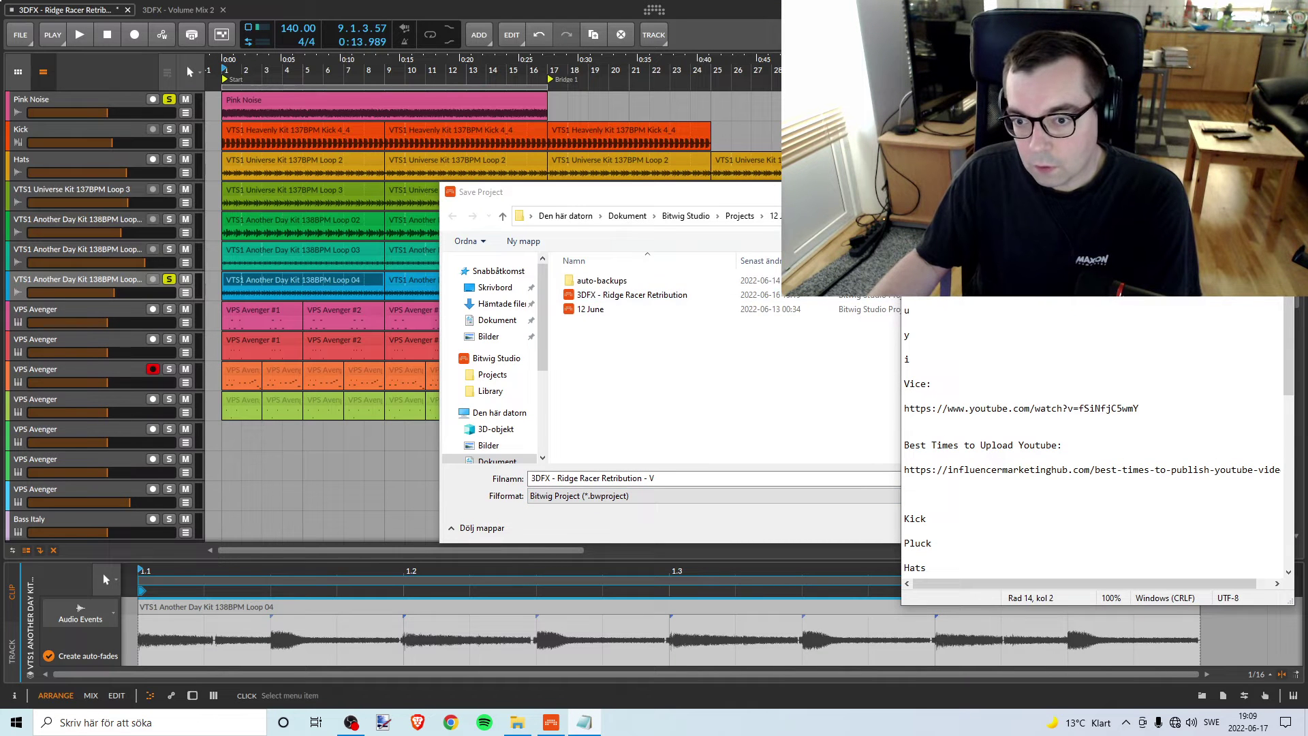
key(BackSpace)
click(748, 478)
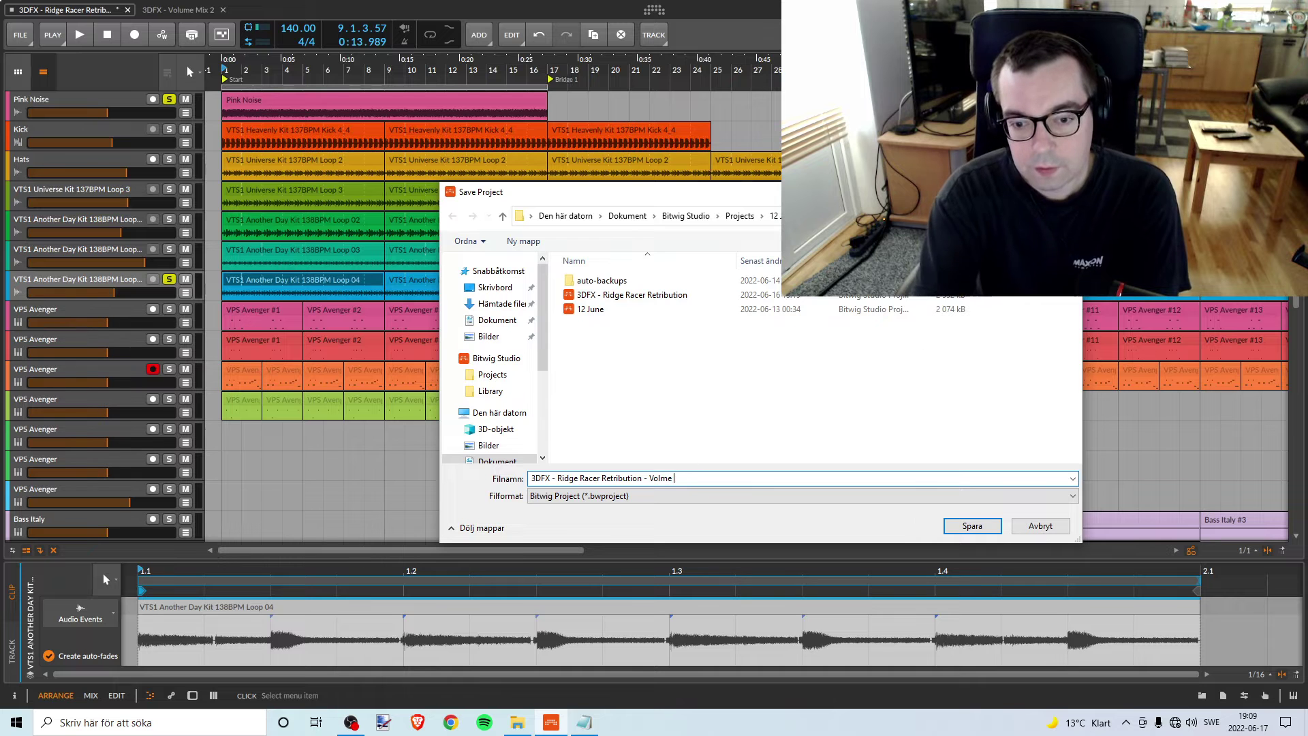
key(alt+Tab)
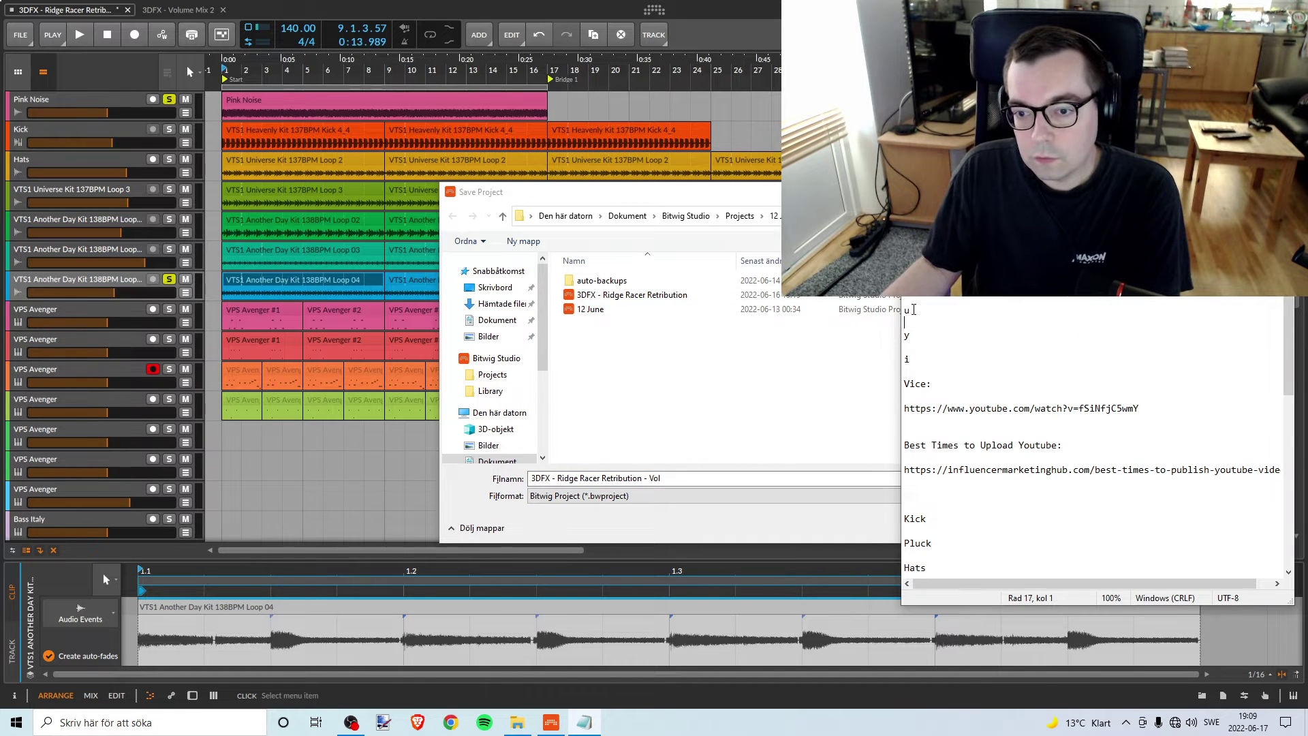
key(alt+Tab)
text(u)
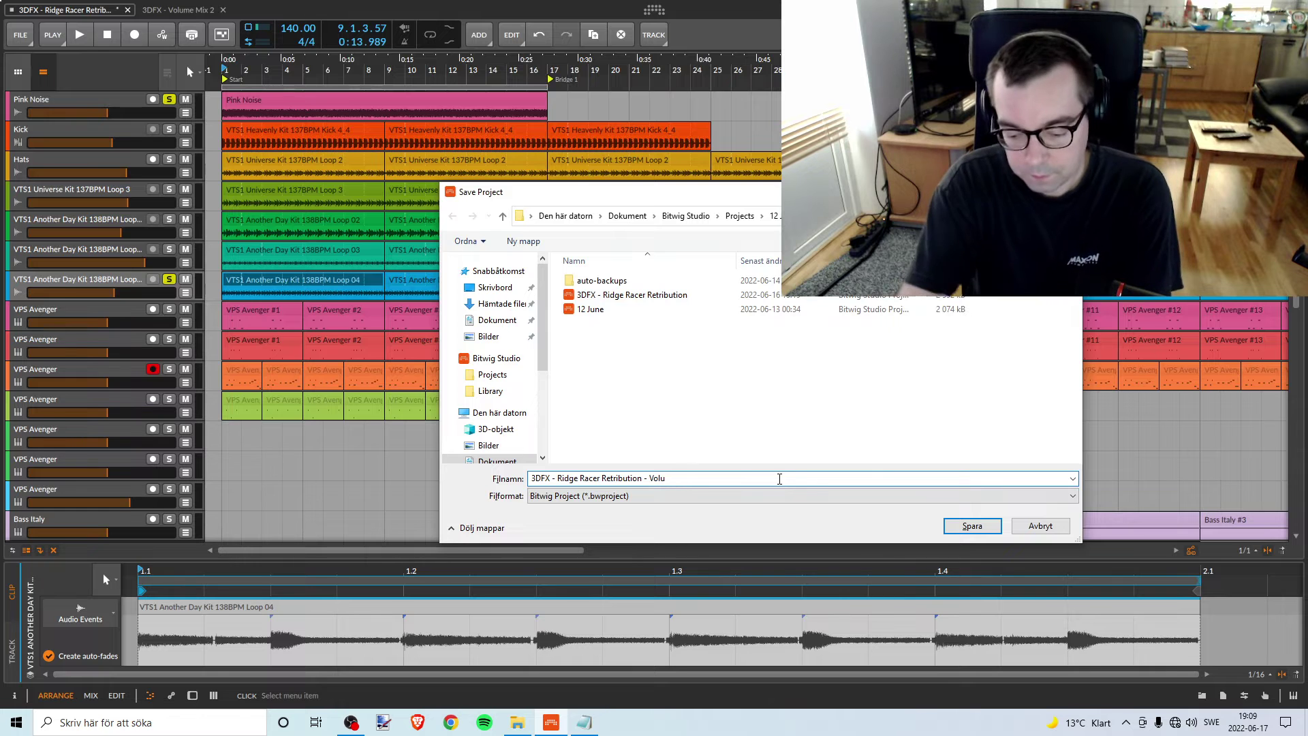
text(me M)
key(alt+Tab)
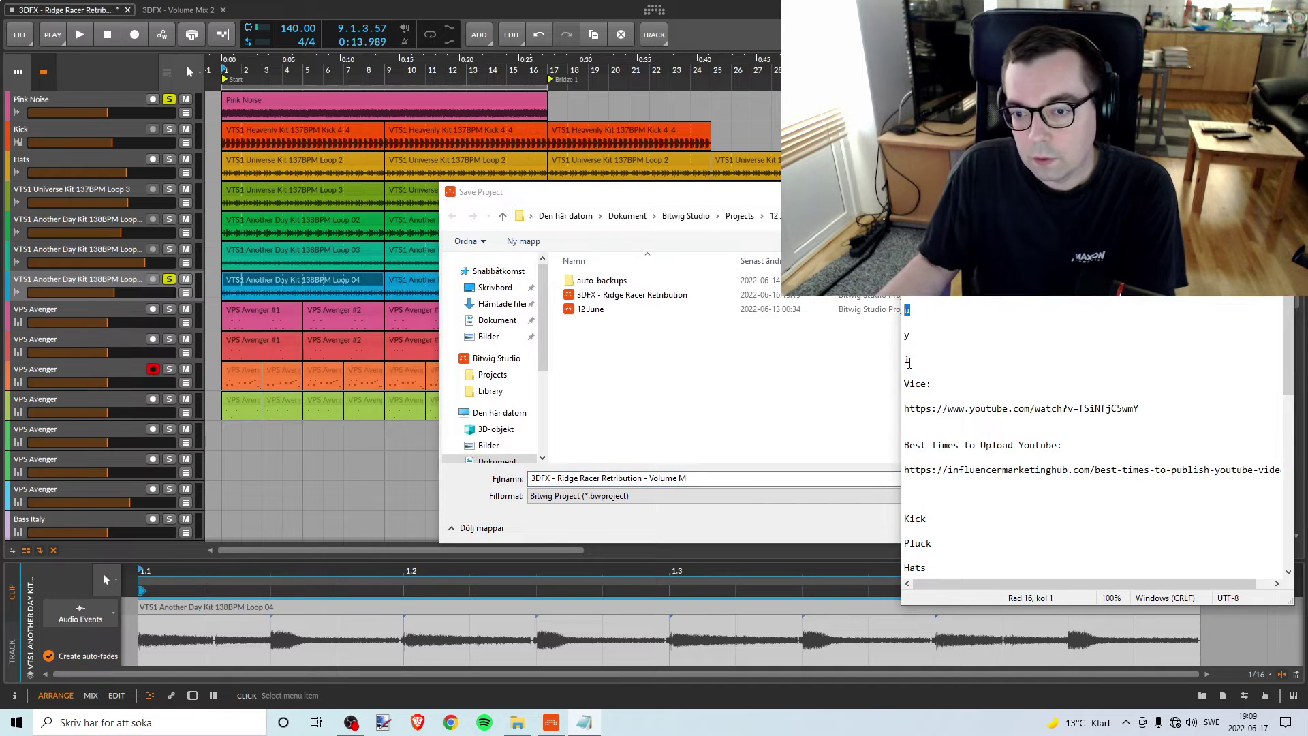
click(754, 475)
text(i)
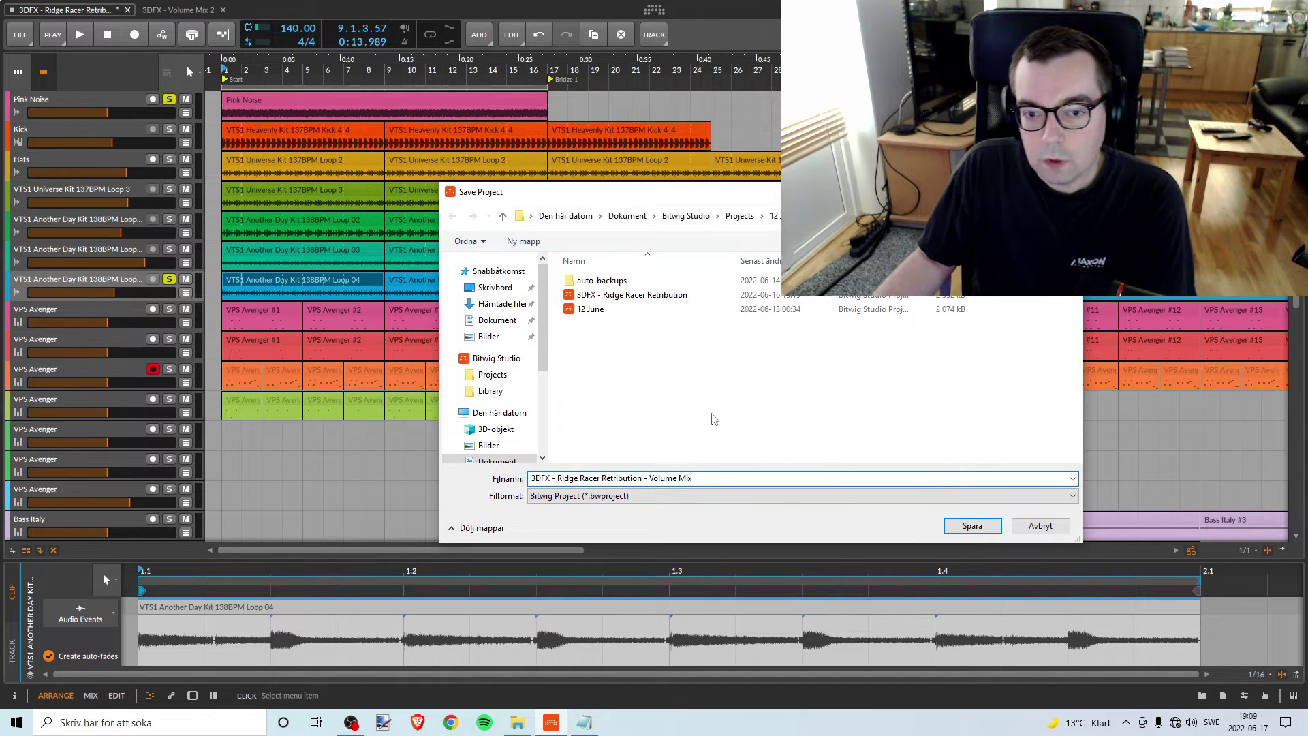
text(x)
click(973, 526)
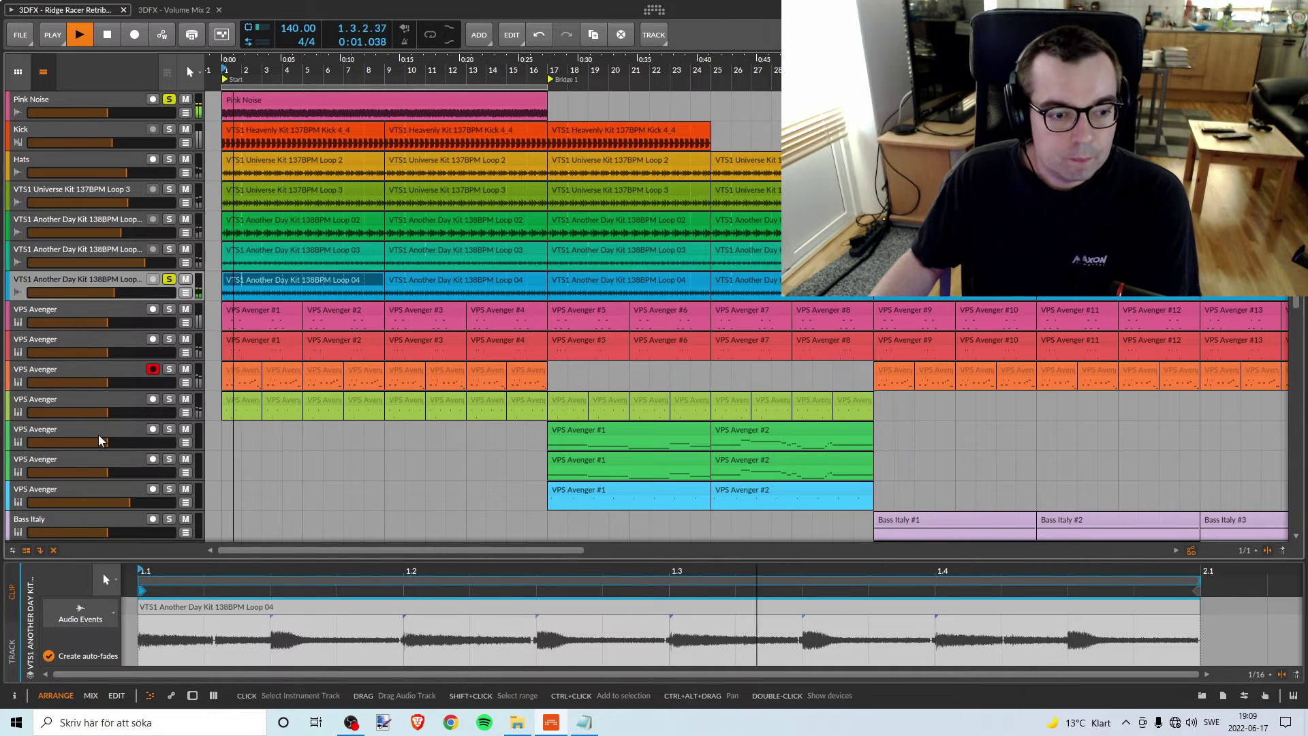
Stop playback and check the Volume Mix project file in the save dialog, widening the name column to read the full file names
key(space)
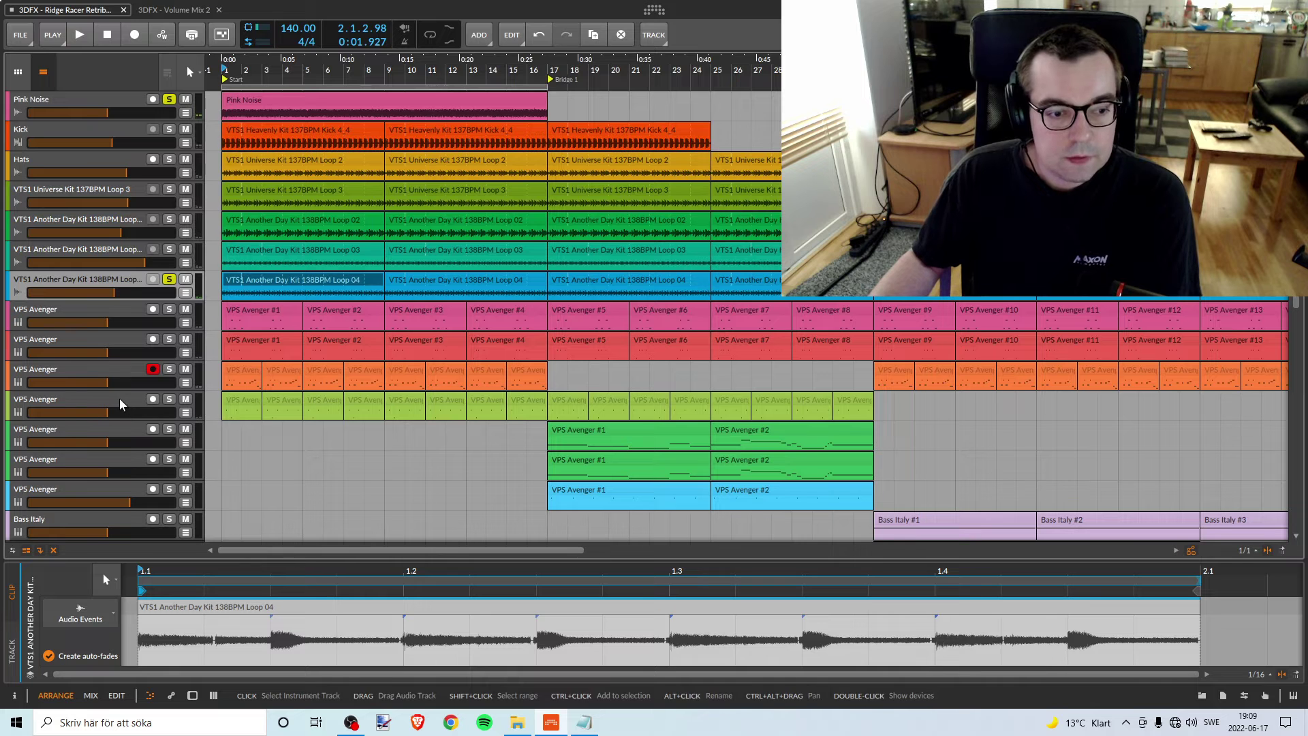
click(20, 34)
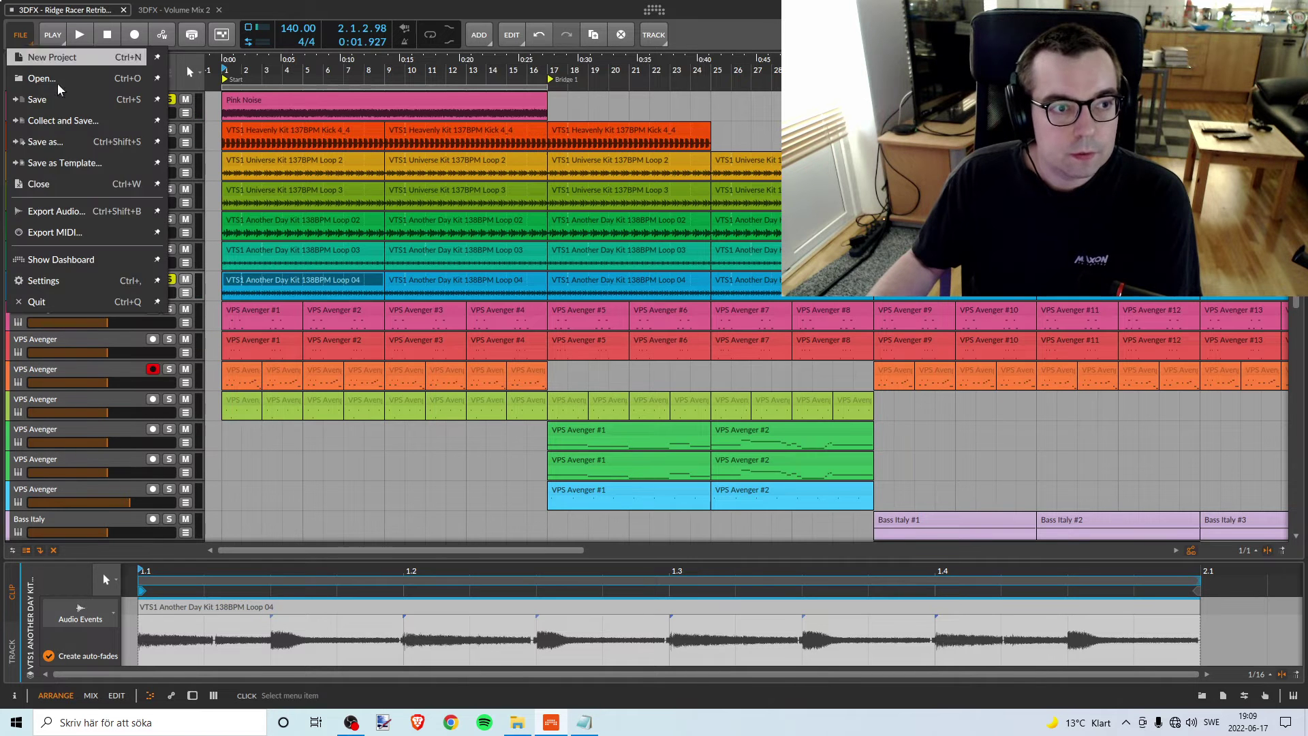
click(89, 133)
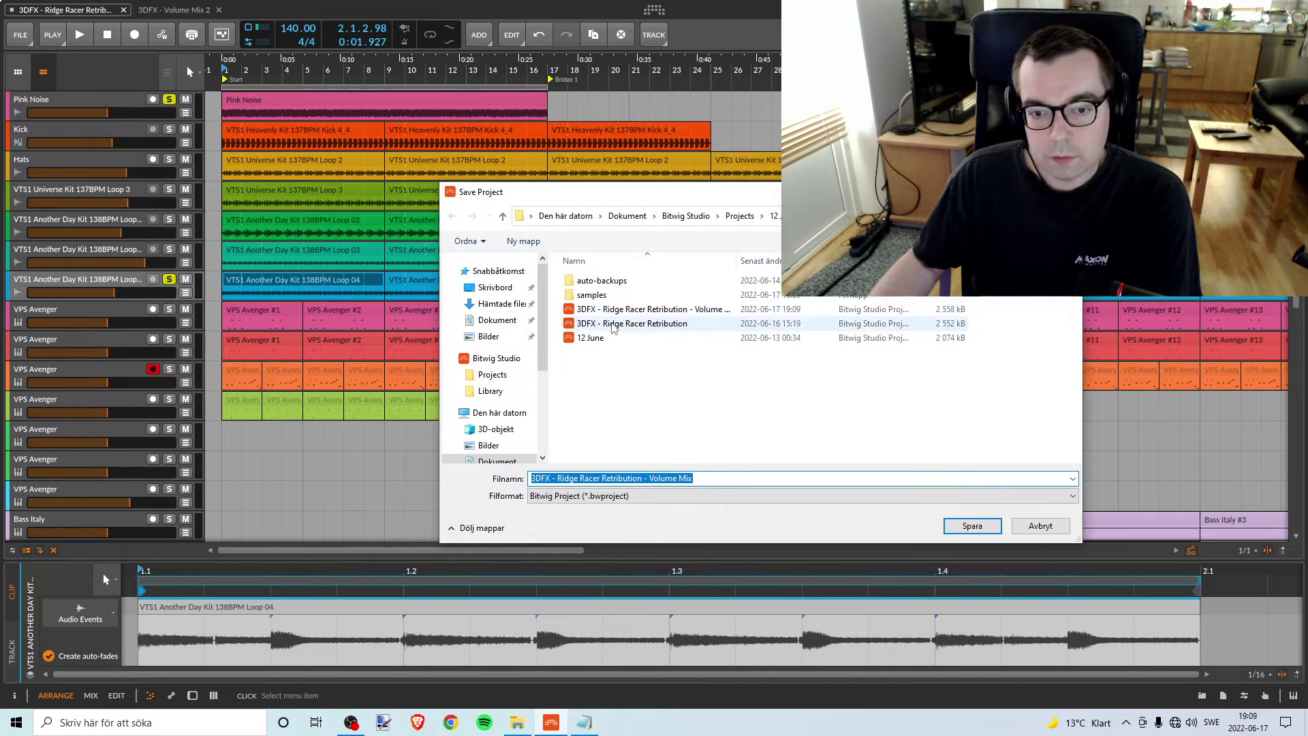
drag(736, 260, 772, 255)
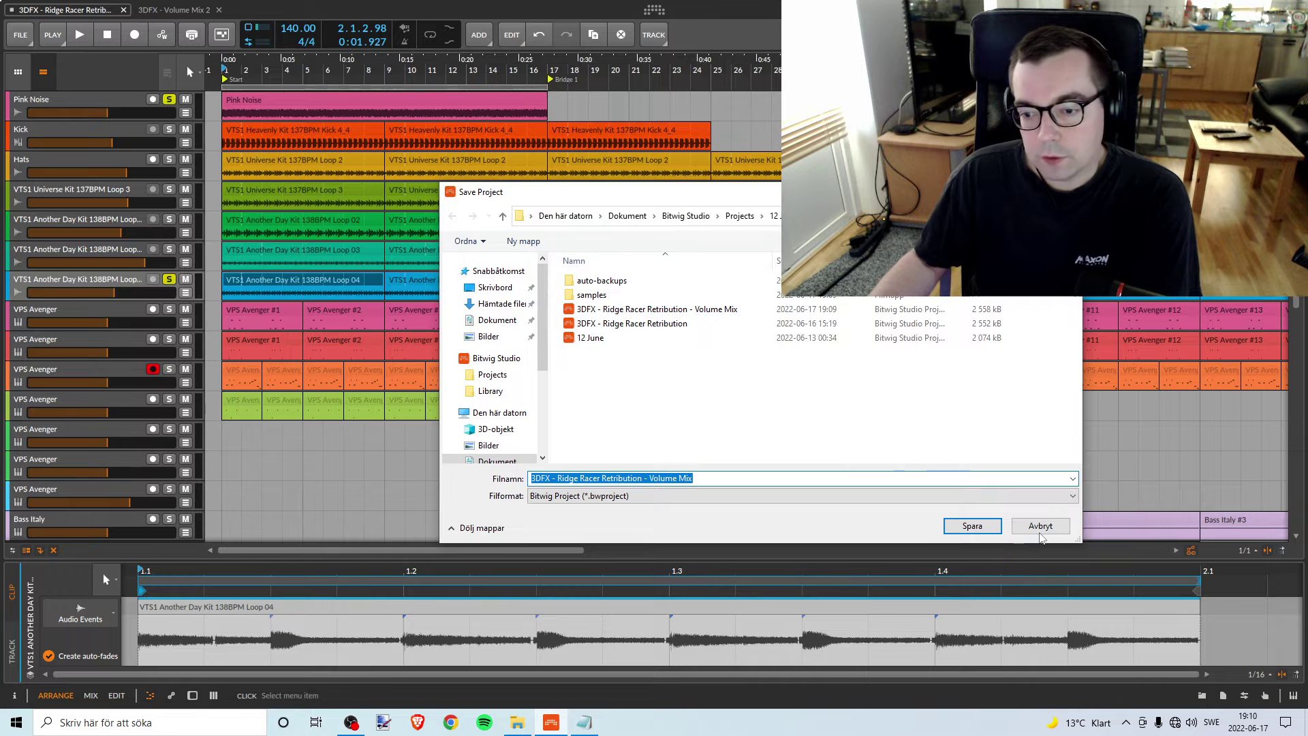
click(972, 525)
Replay the blue Another Day Kit Loop 04 track against the pink noise from the start and clear its solo
key(space)
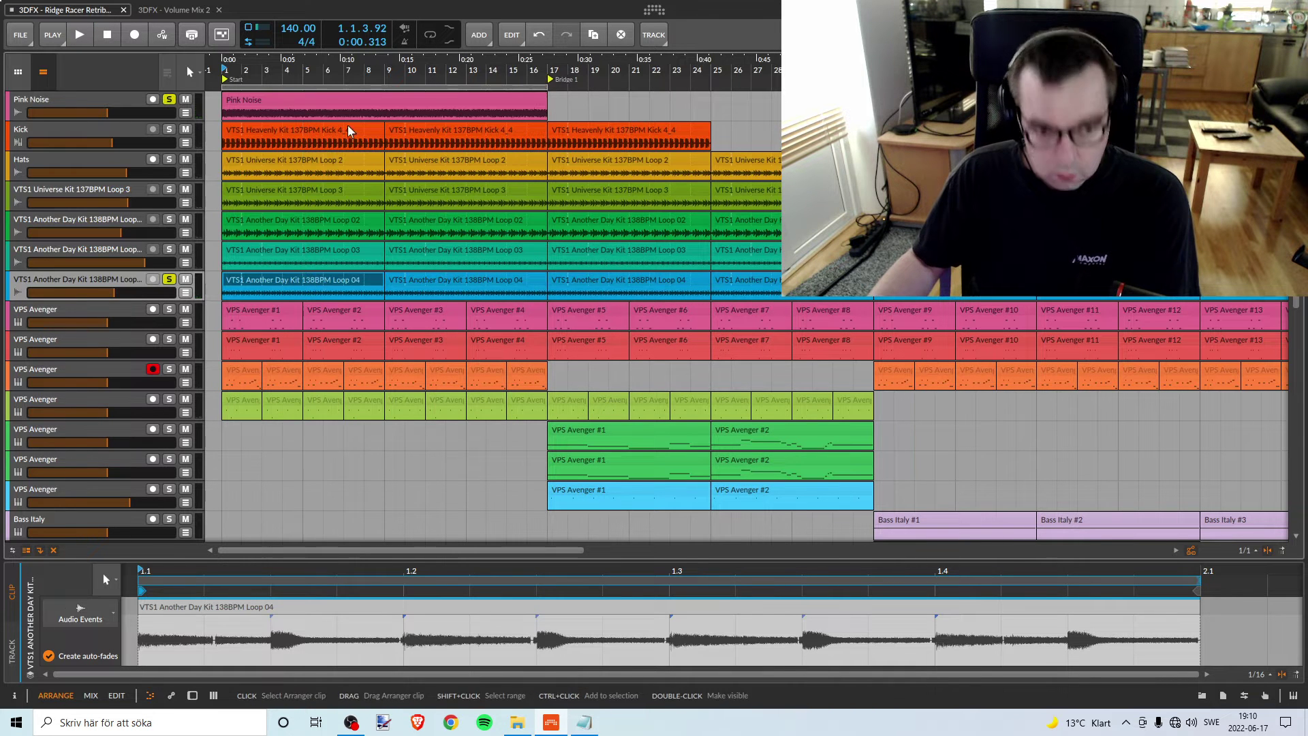
key(space)
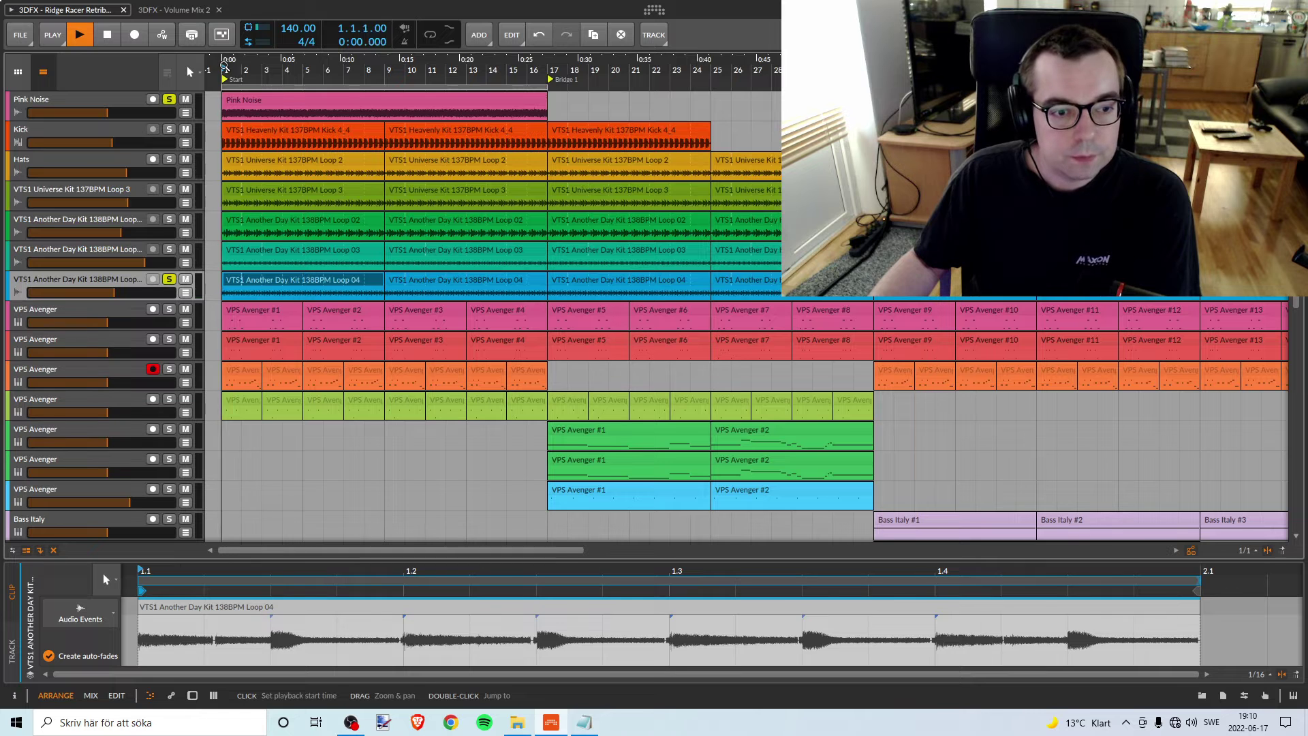
key(space)
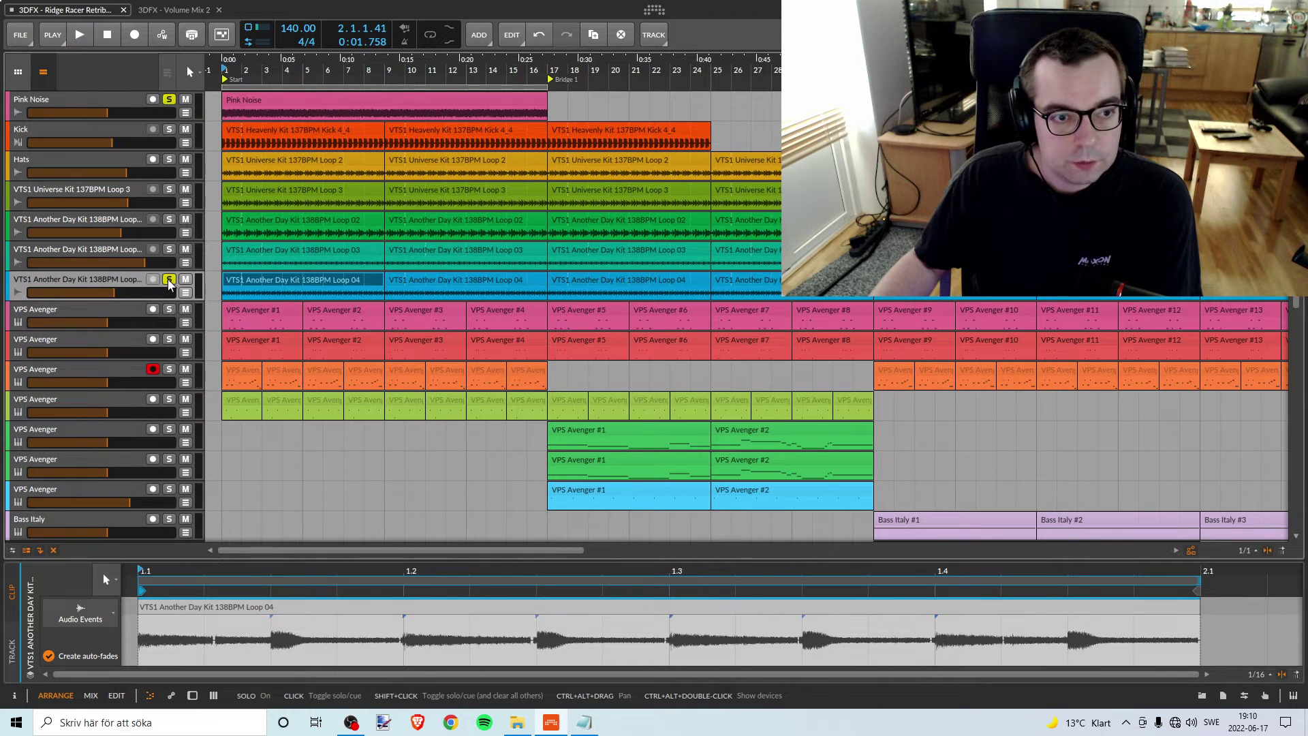
click(169, 281)
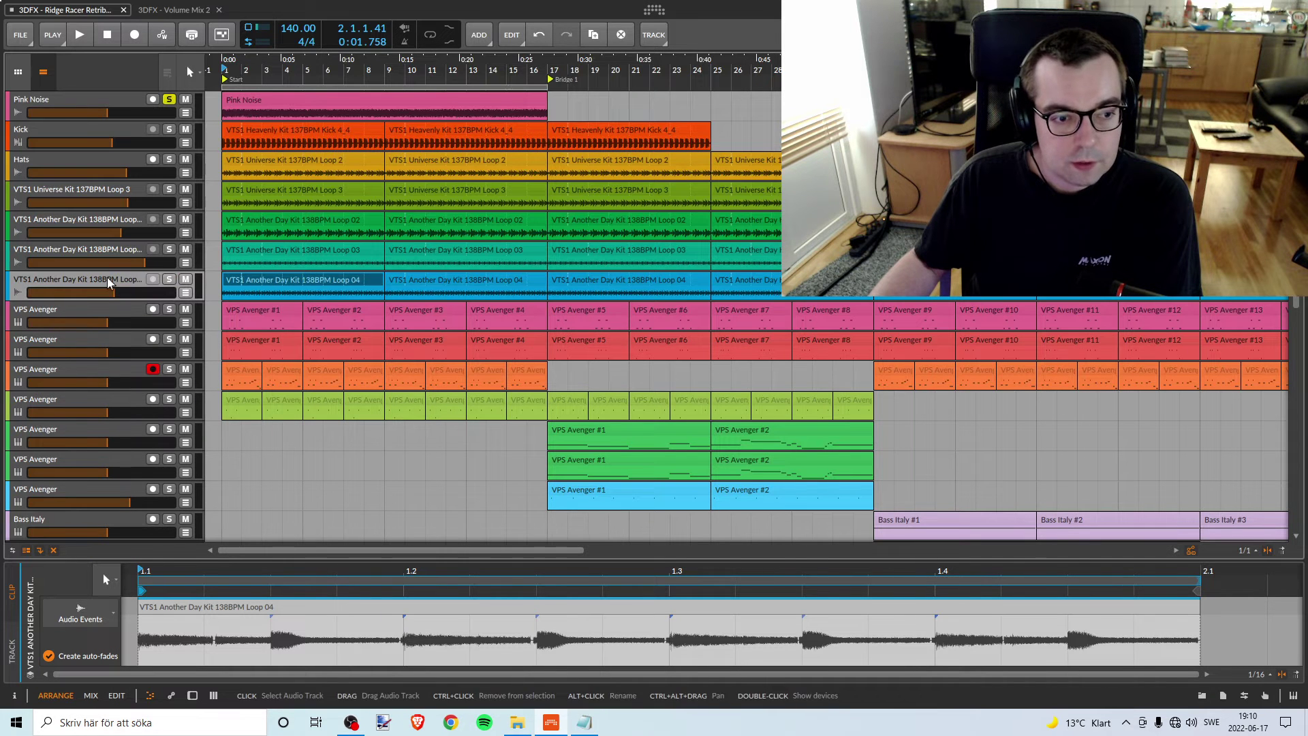
Color the blue VTS1 Another Day Kit 138BPM Loop 04 track red
drag(250, 90, 251, 66)
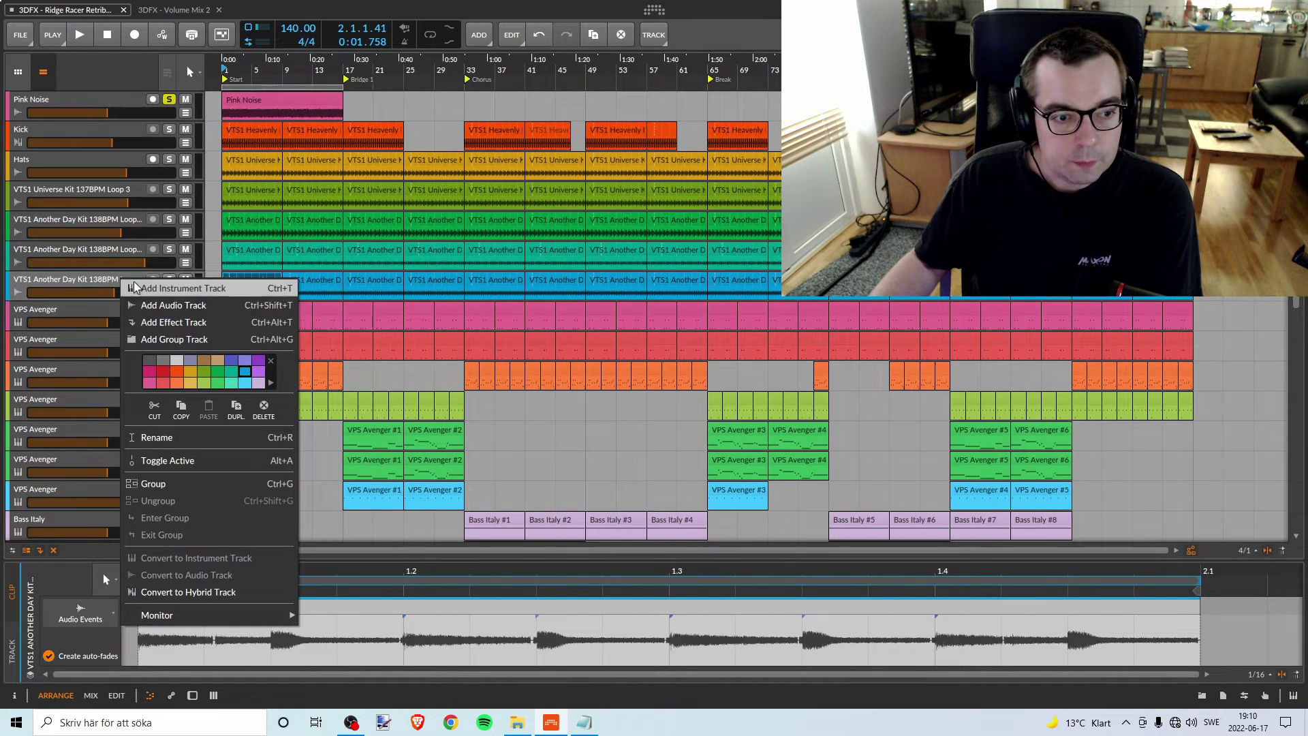
click(147, 369)
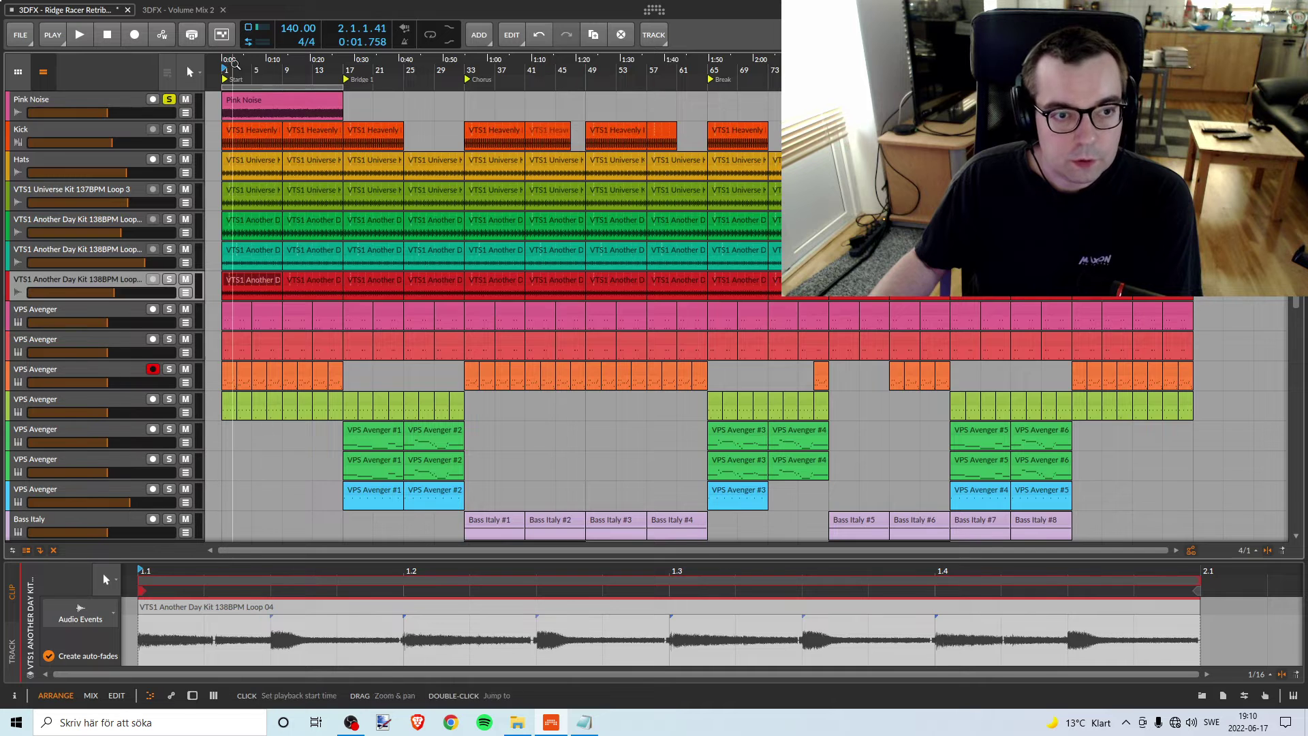
drag(296, 56, 296, 63)
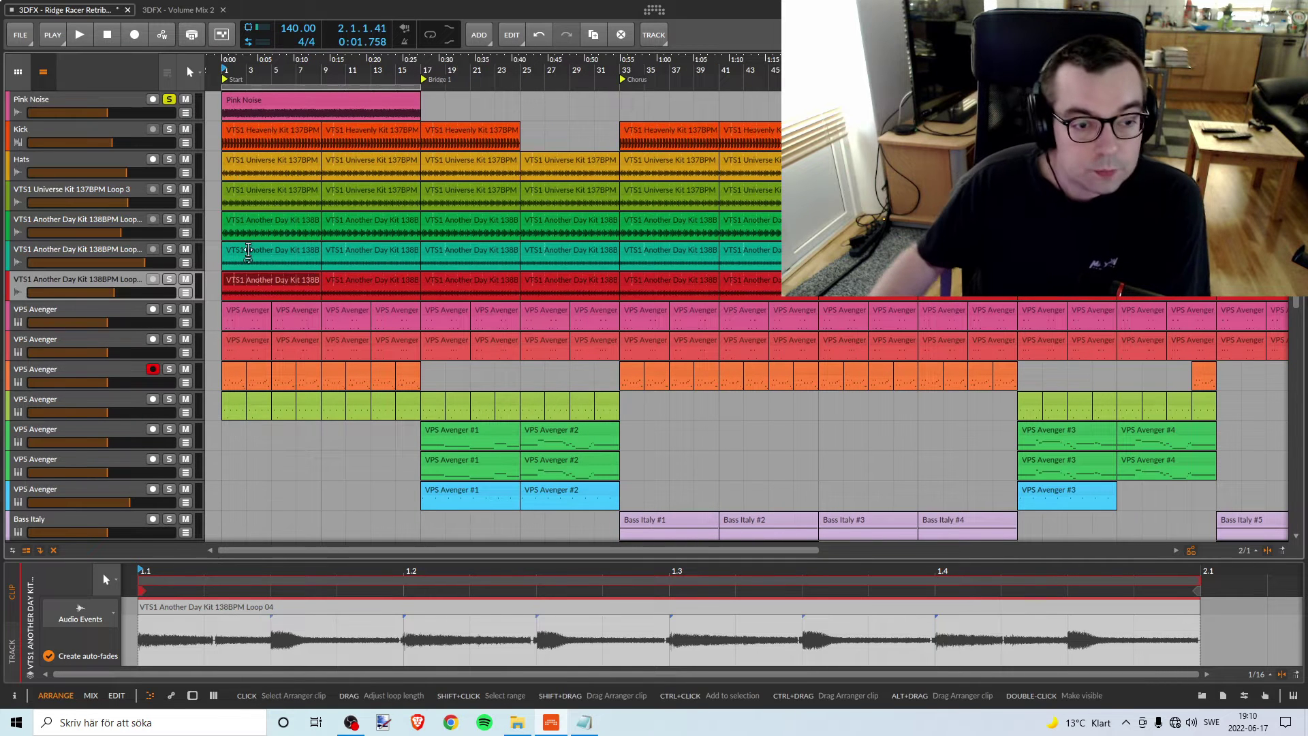
Lower the soloed lime-green VPS Avenger track's volume against the pink noise during playback and color the track red
click(169, 399)
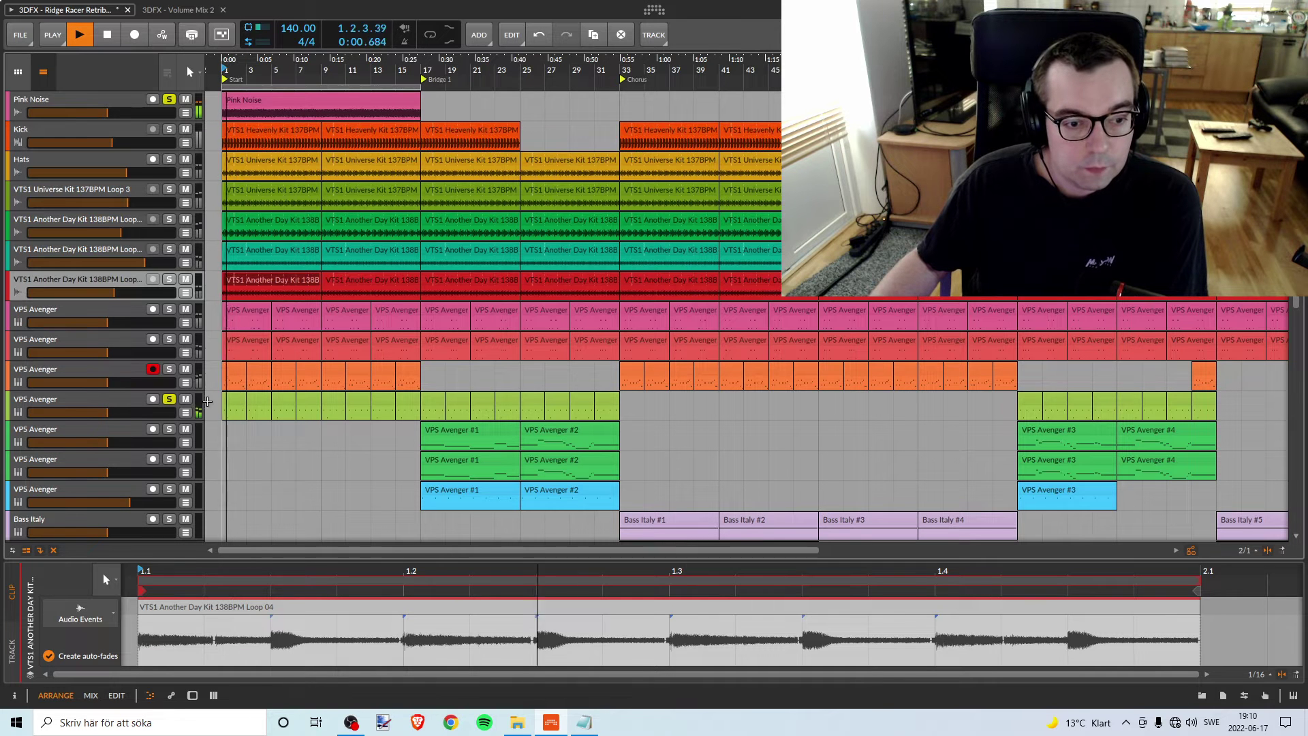
drag(117, 414, 89, 413)
key(space)
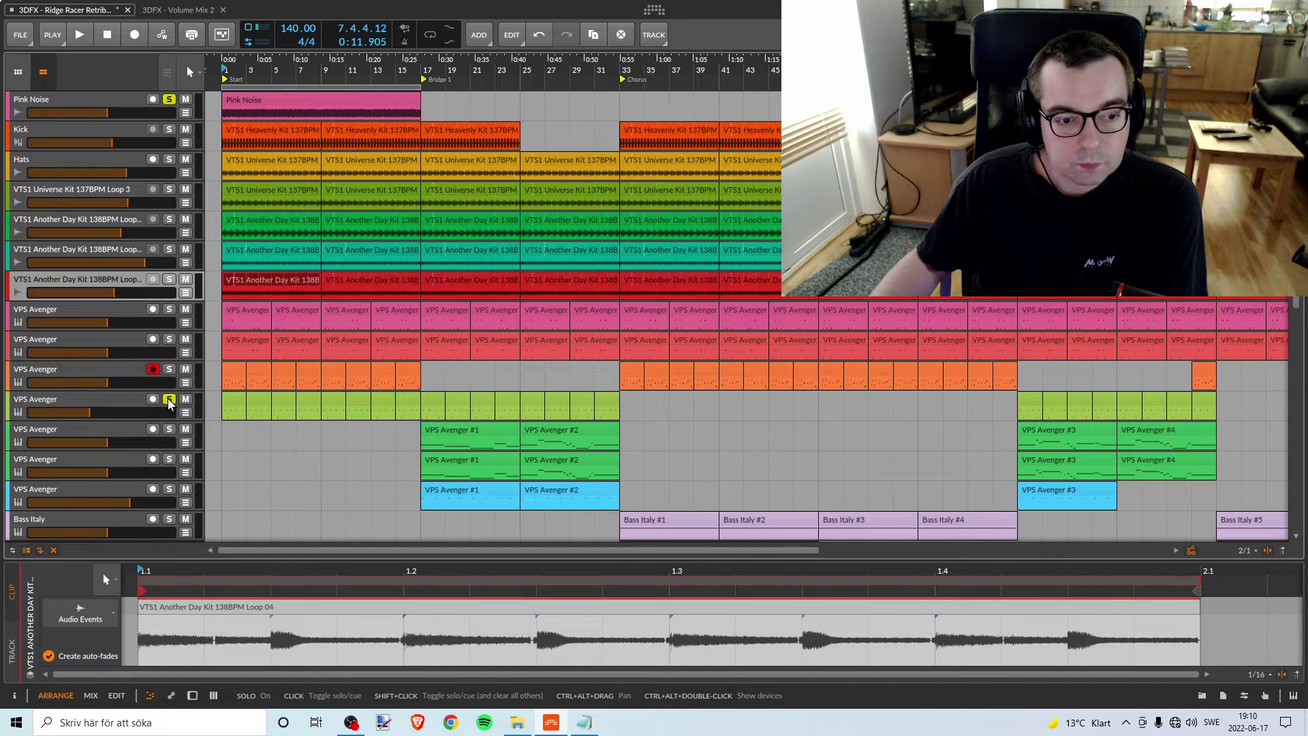
right_click(100, 398)
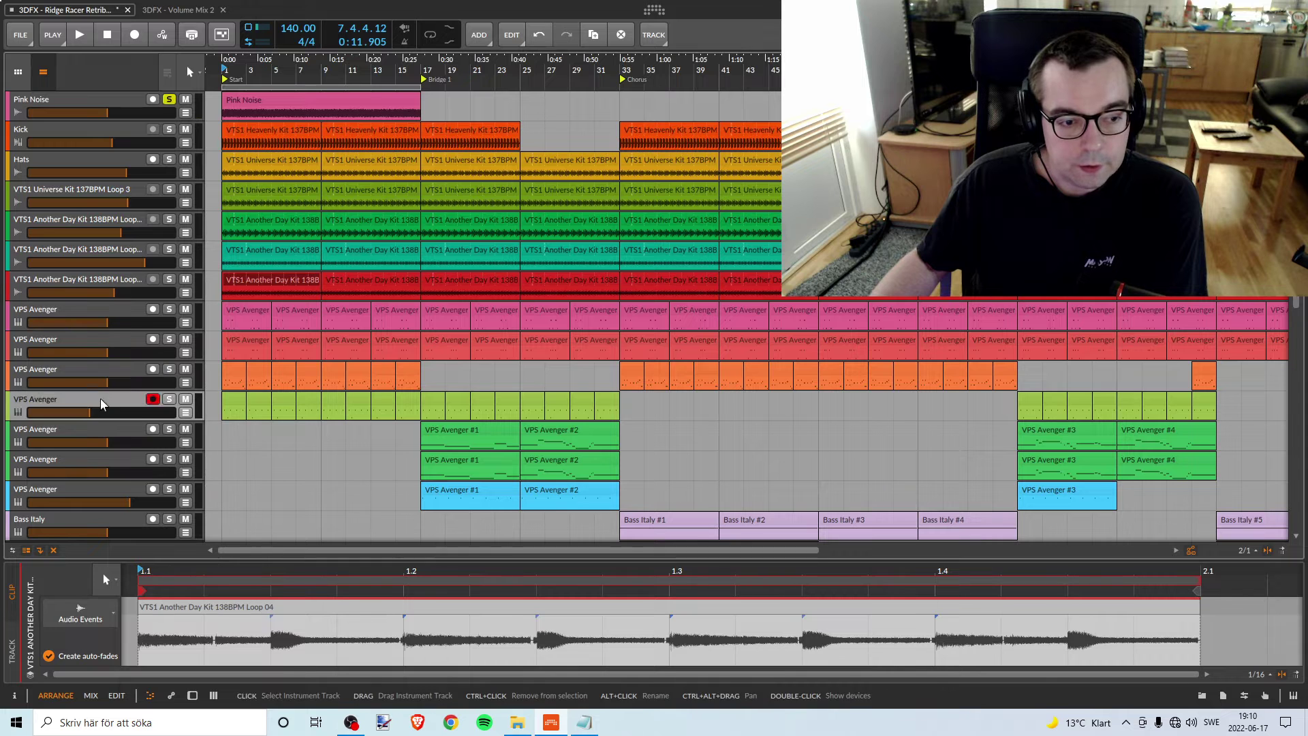
click(143, 481)
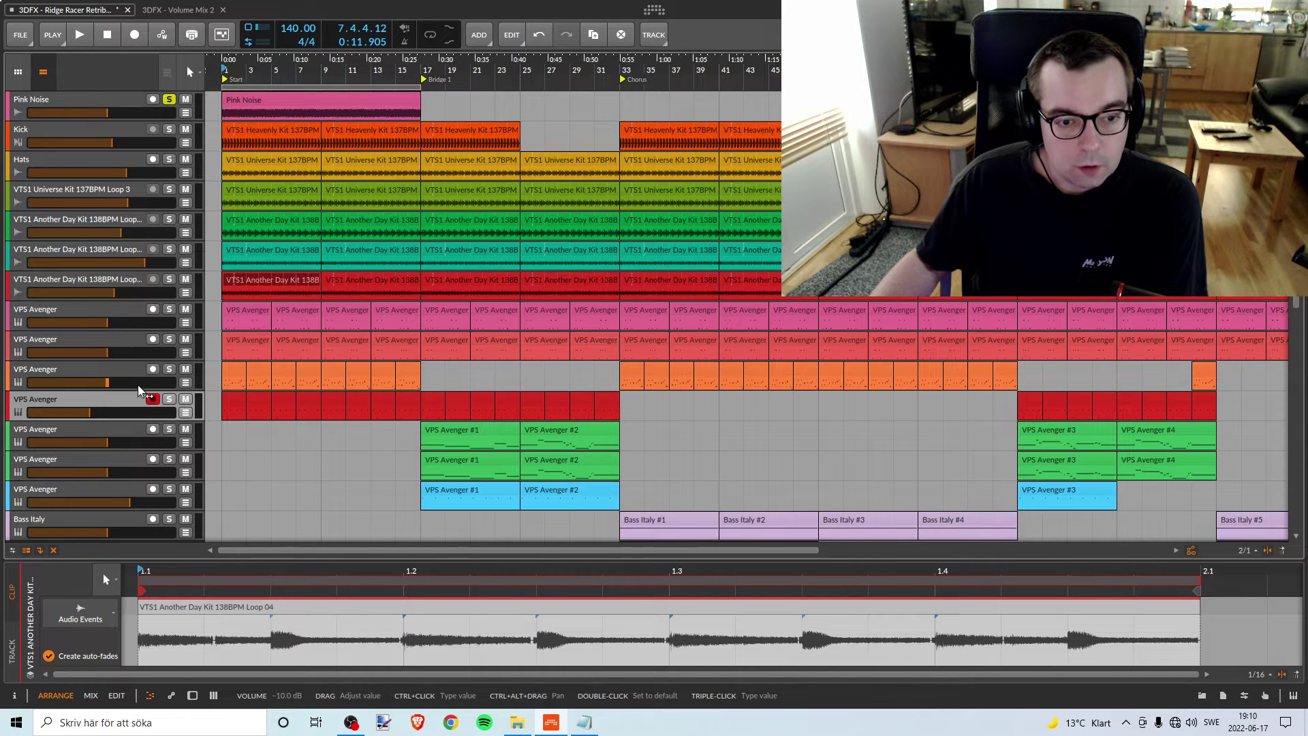
Solo the orange VPS Avenger track and lower its volume to -18.5 dB while it plays against the pink noise
click(170, 369)
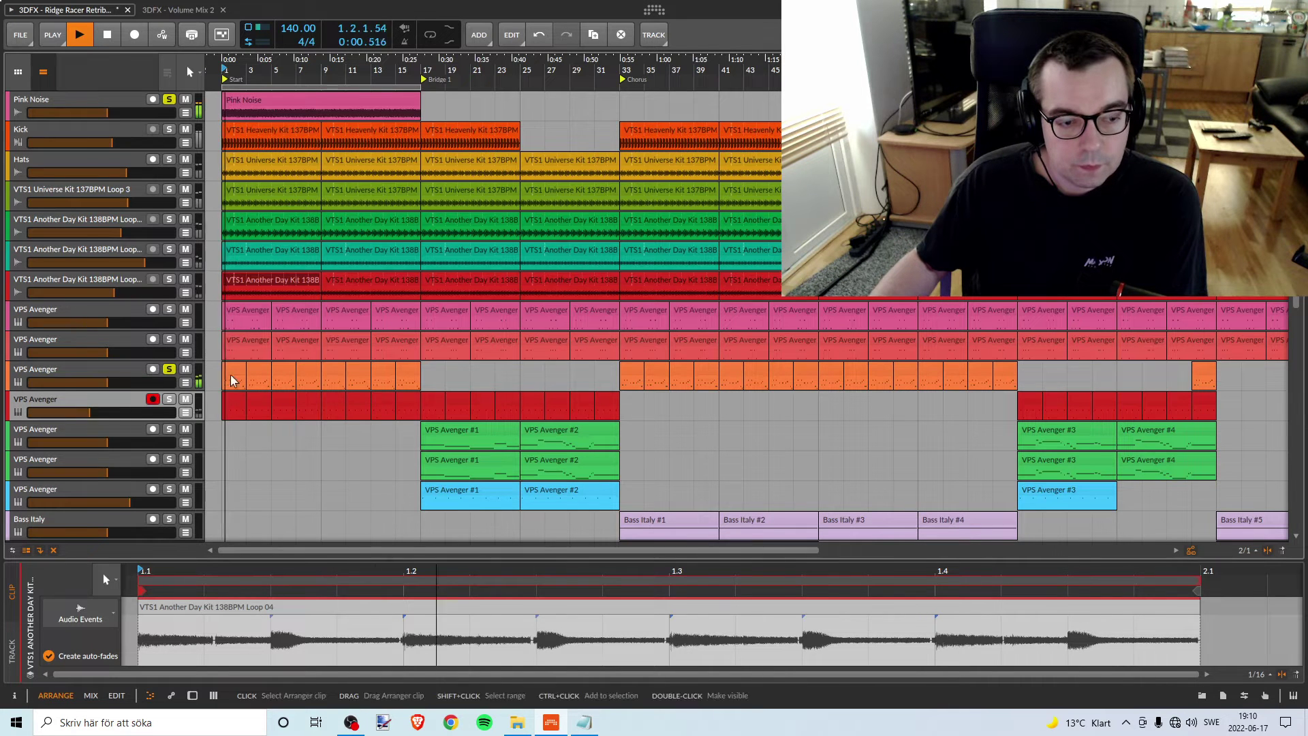
click(87, 363)
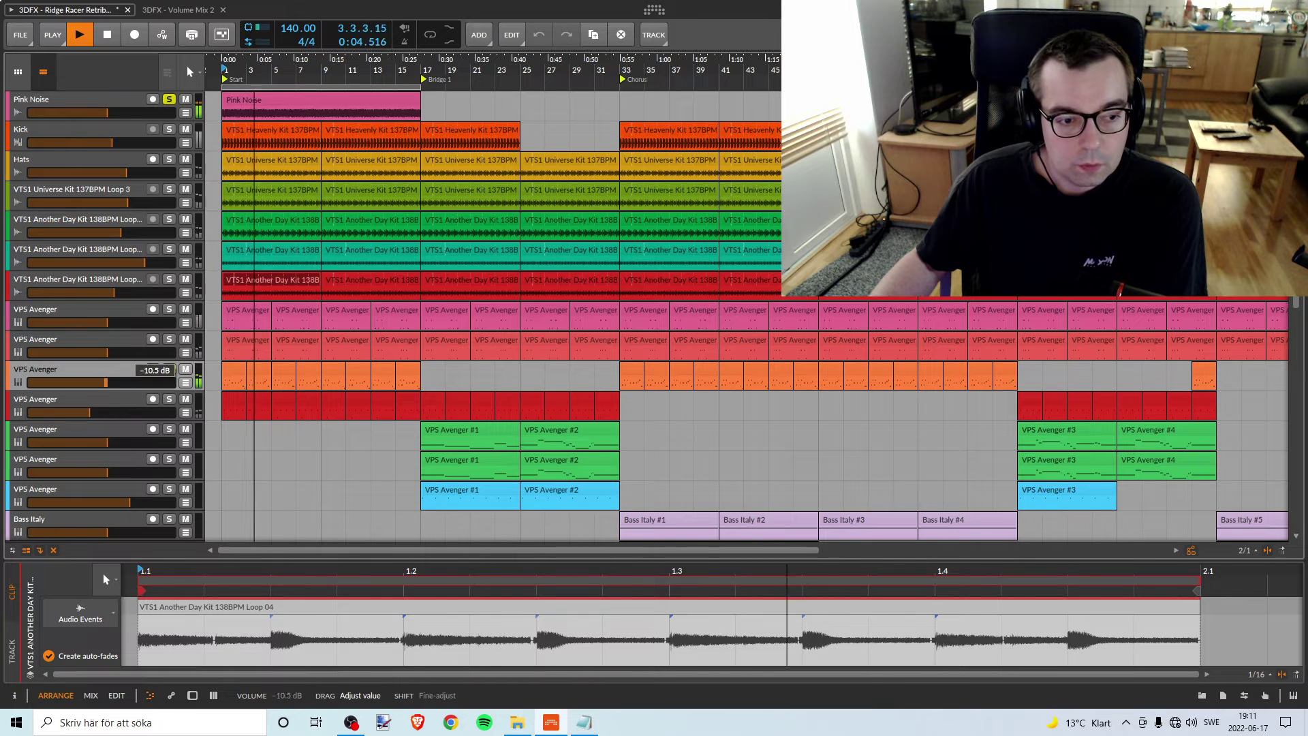
mouse_move(105, 382)
mouse_down()
mouse_move(64, 382)
mouse_move(85, 382)
mouse_up()
key(space)
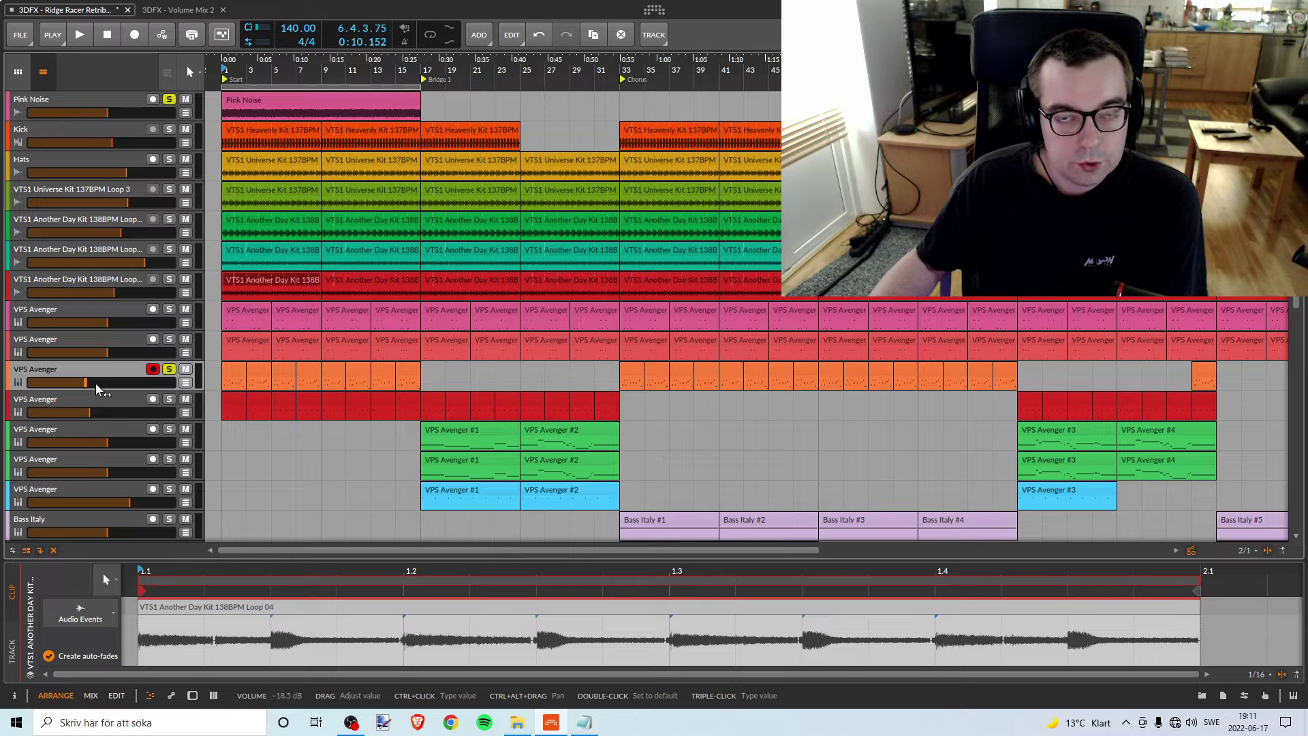
Raise the orange VPS Avenger track's volume to -16.3 dB during playback and color the track red
key(space)
drag(95, 383, 101, 382)
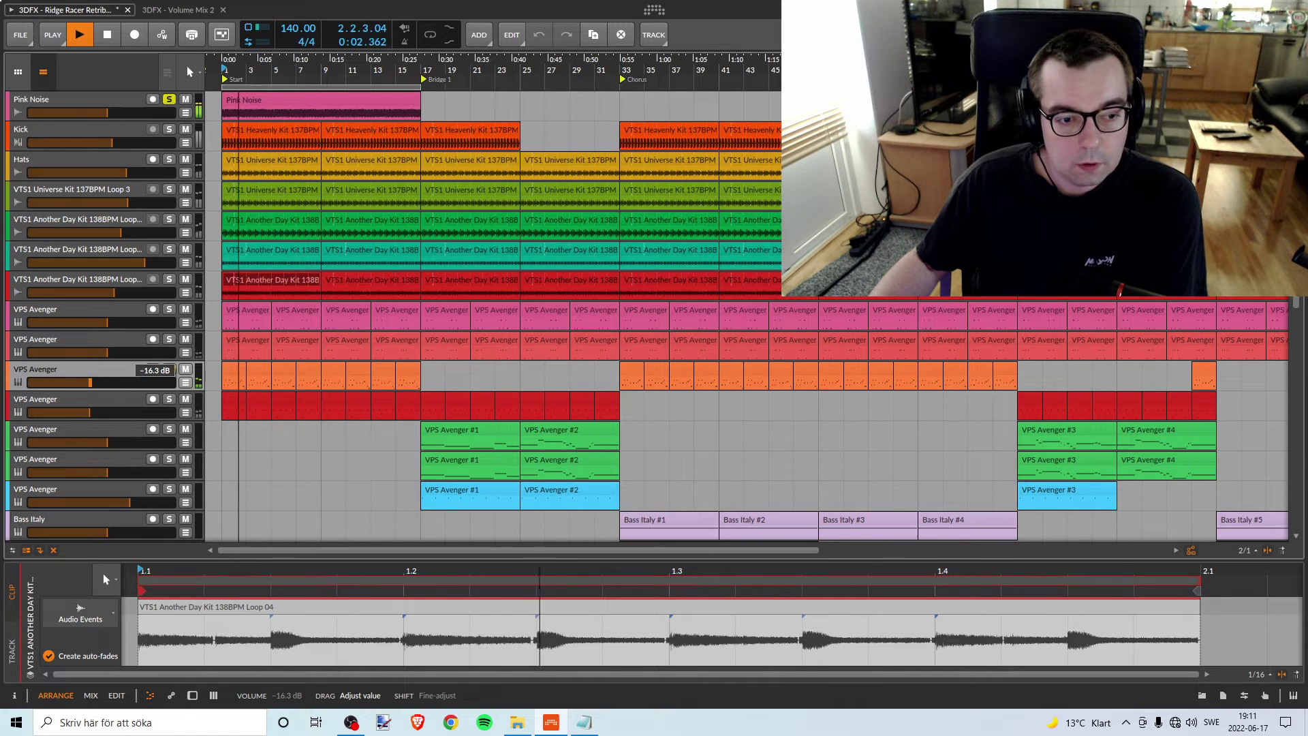
key(space)
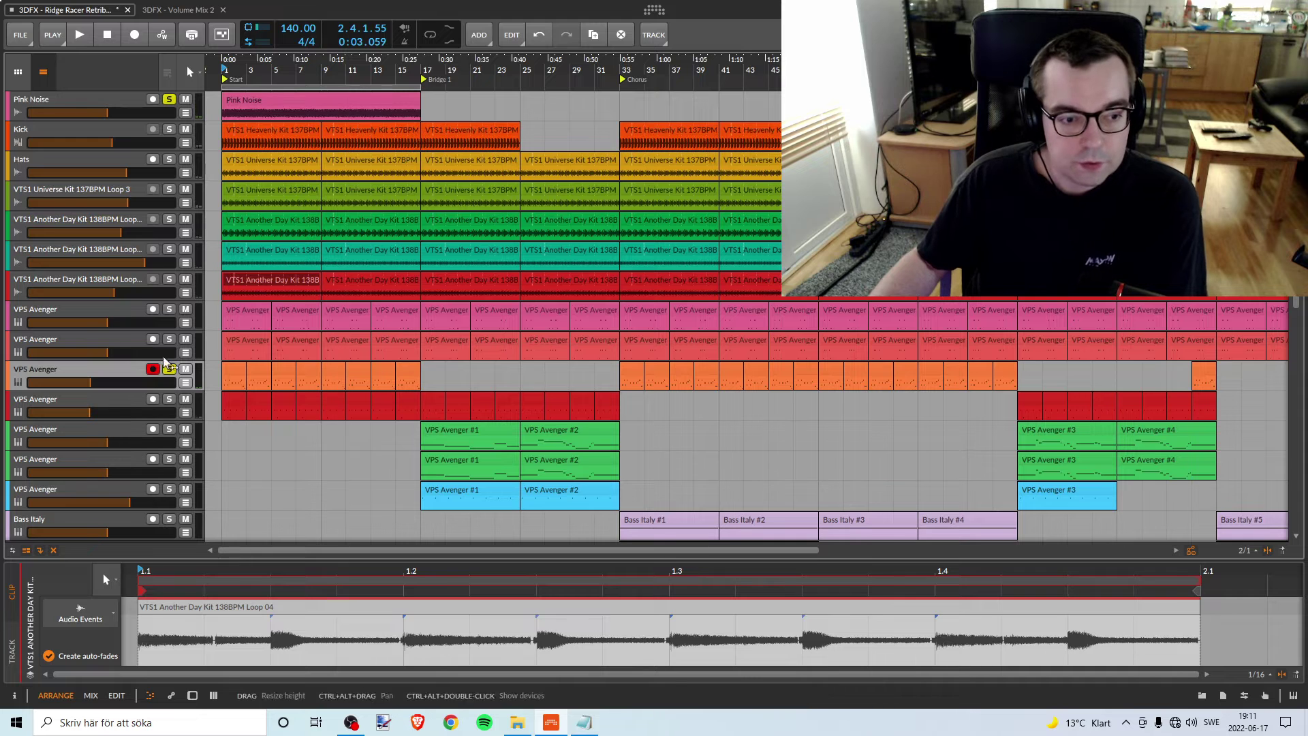
right_click(94, 369)
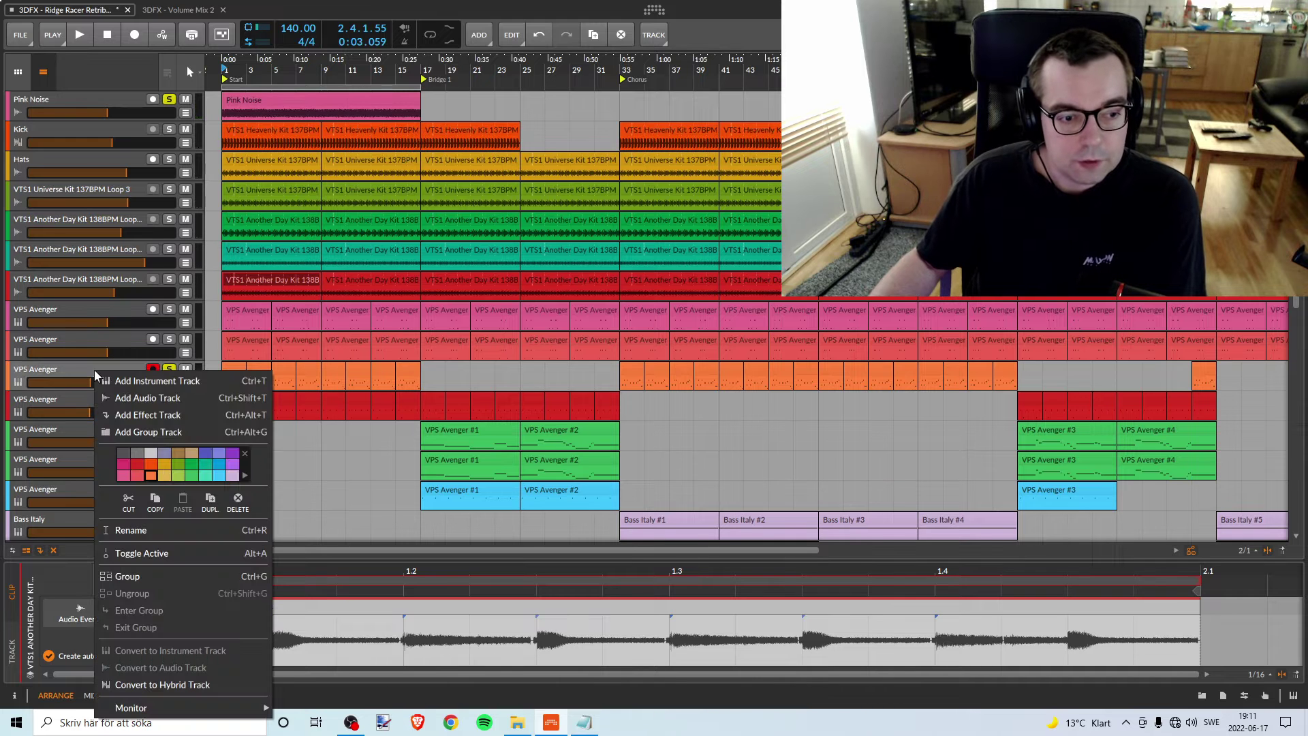
click(136, 463)
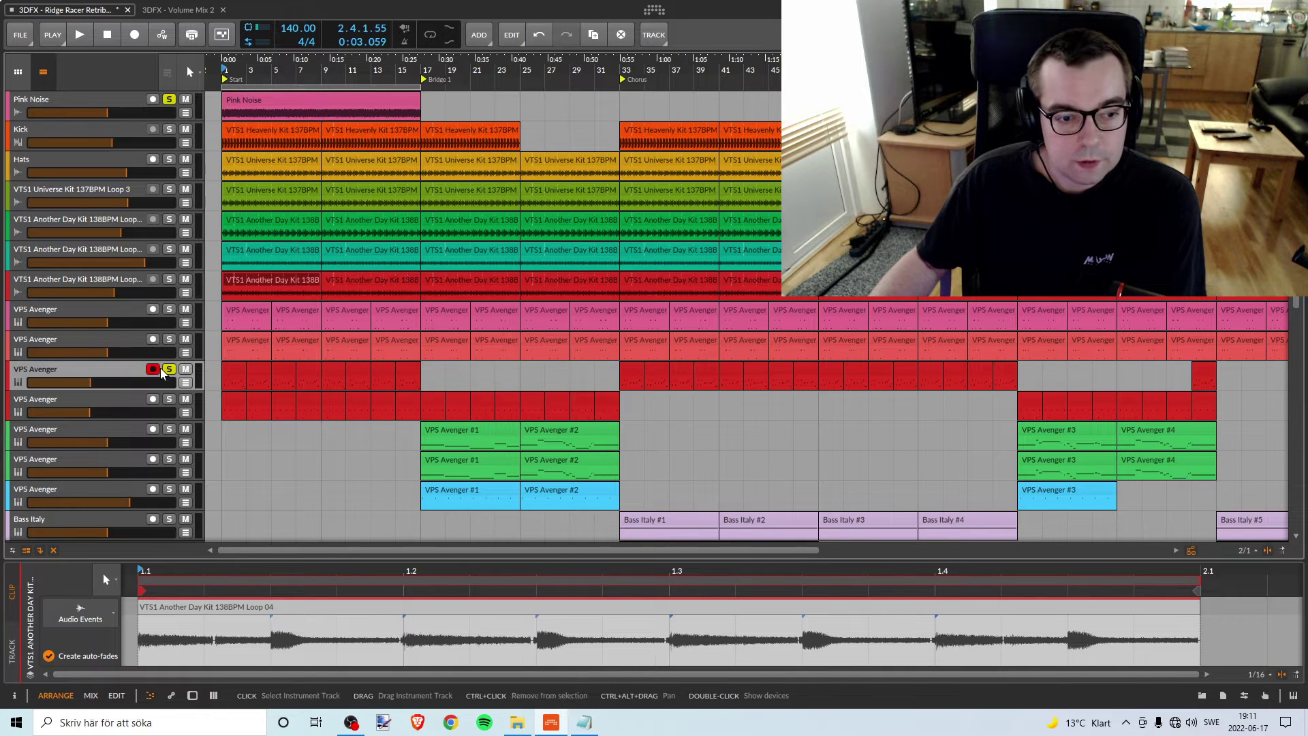
Solo the light red VPS Avenger track, listen to its start against the pink noise, and clear its solo
click(140, 348)
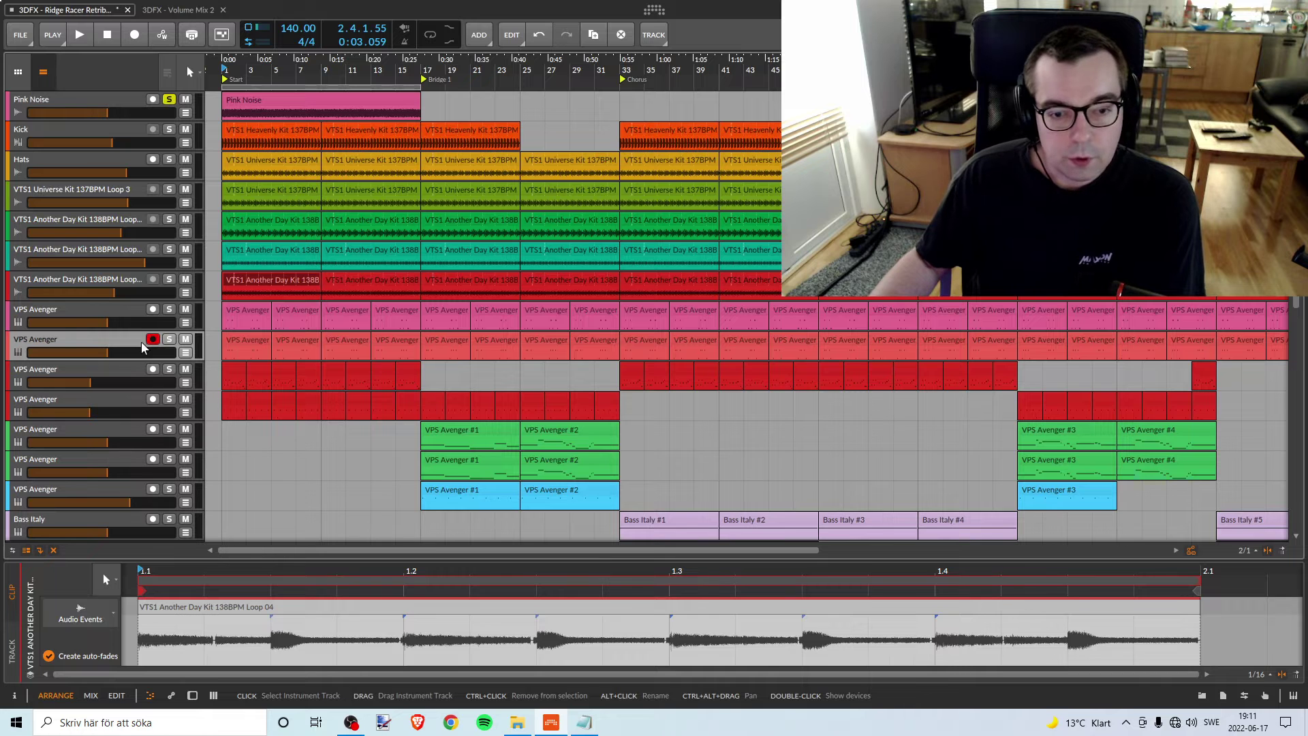
click(171, 342)
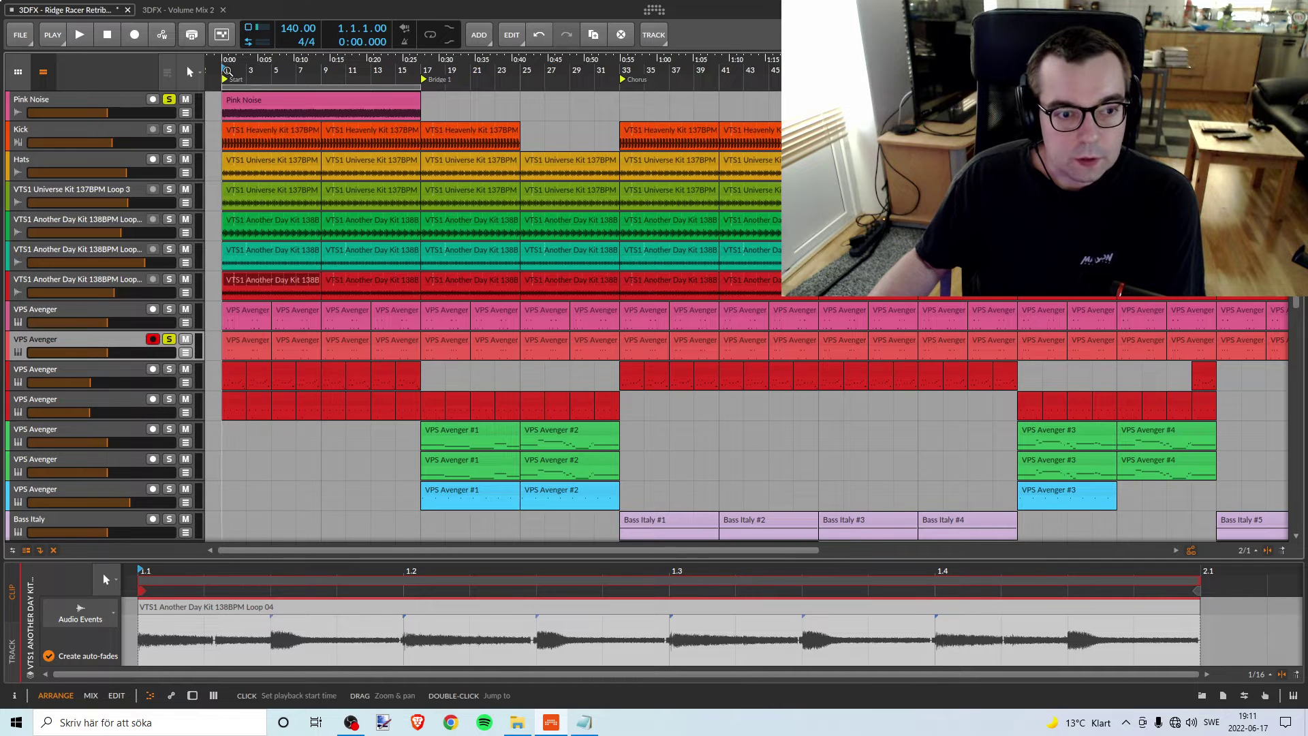
key(space)
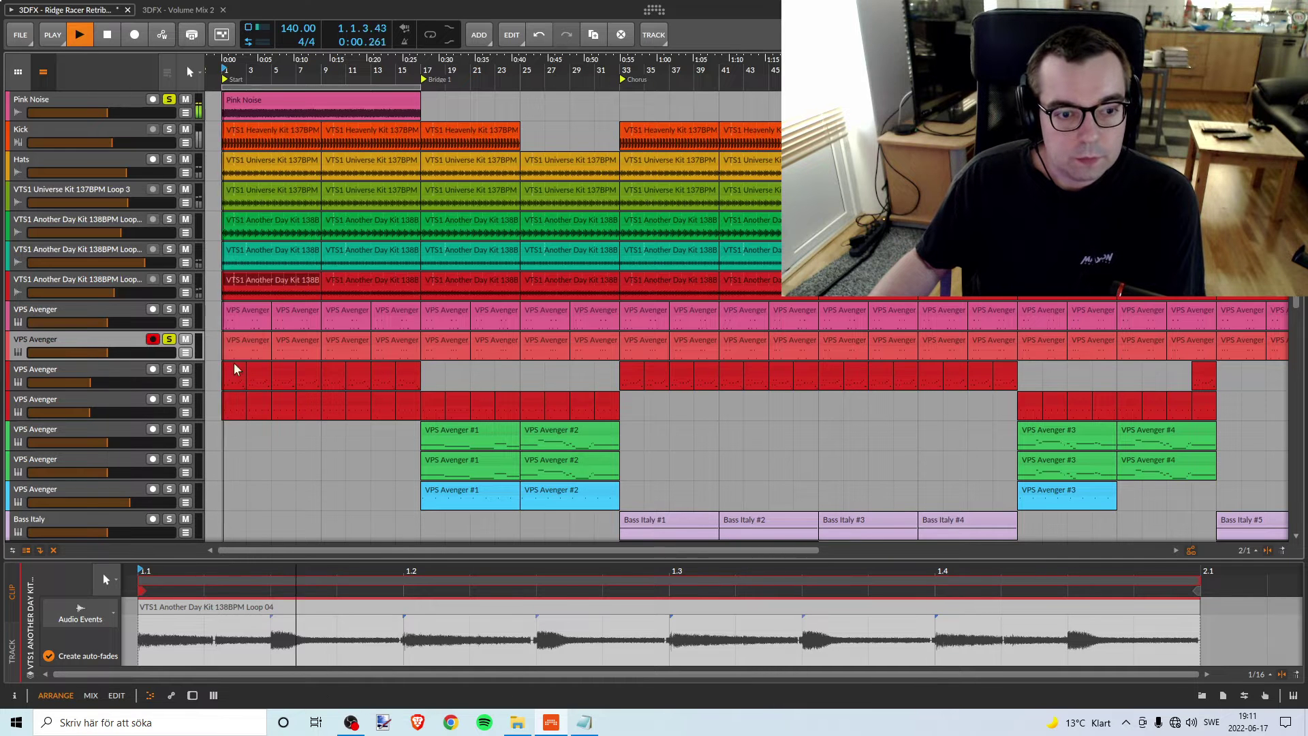
key(space)
click(168, 342)
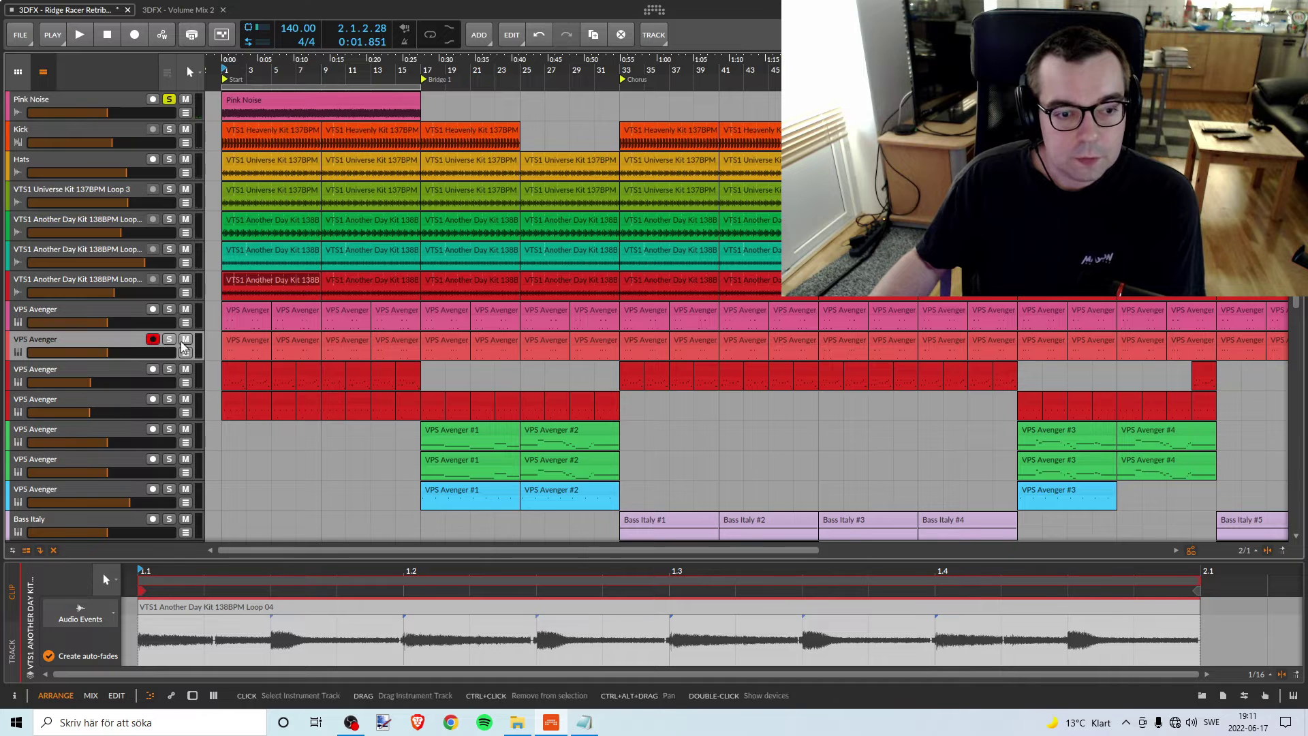
Solo the teal Another Day Kit Loop 03 track and lower its volume to -7.1 dB while it plays against the pink noise
click(168, 250)
key(space)
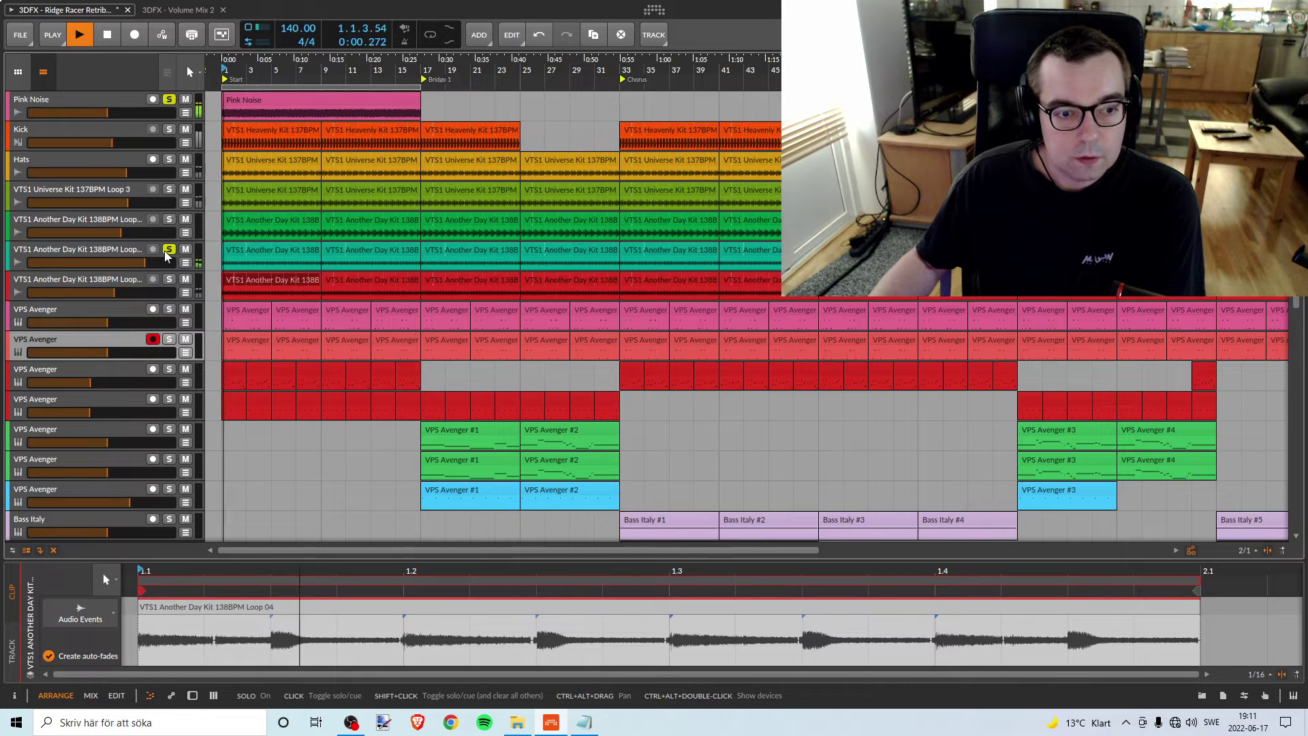
drag(149, 261, 114, 262)
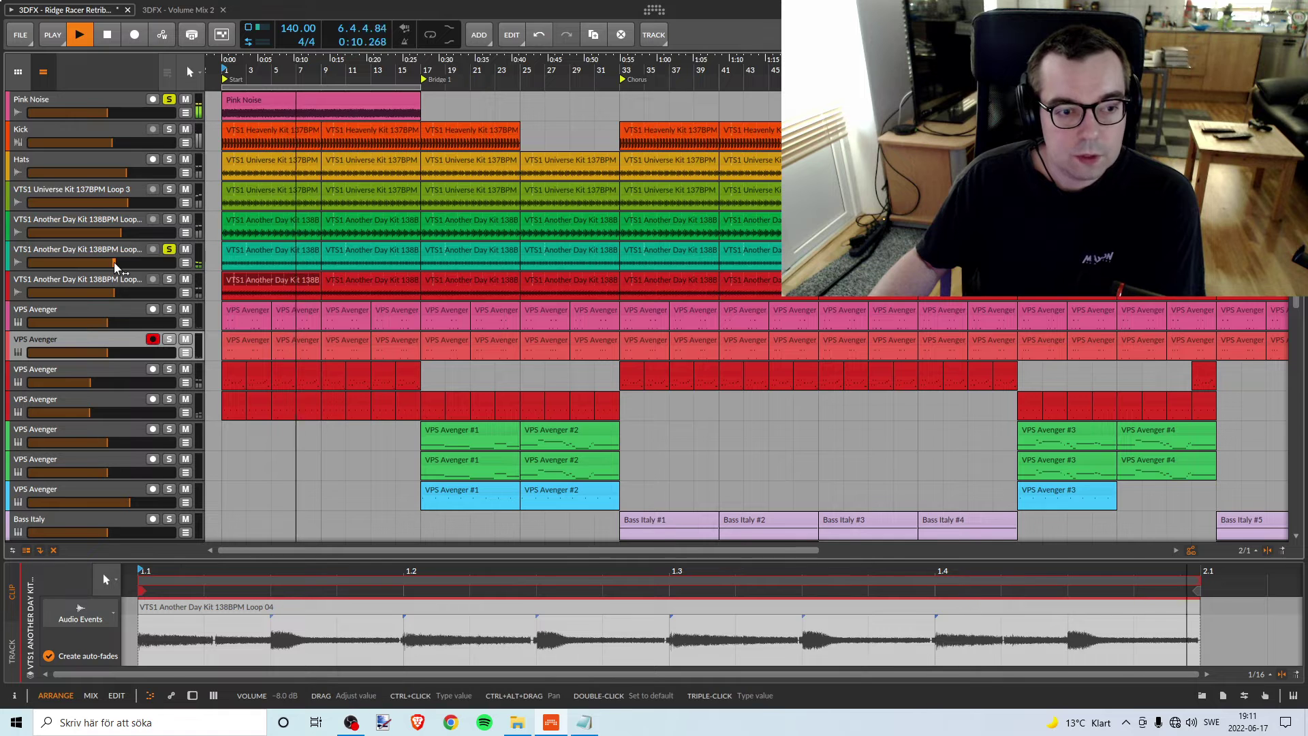
key(s)
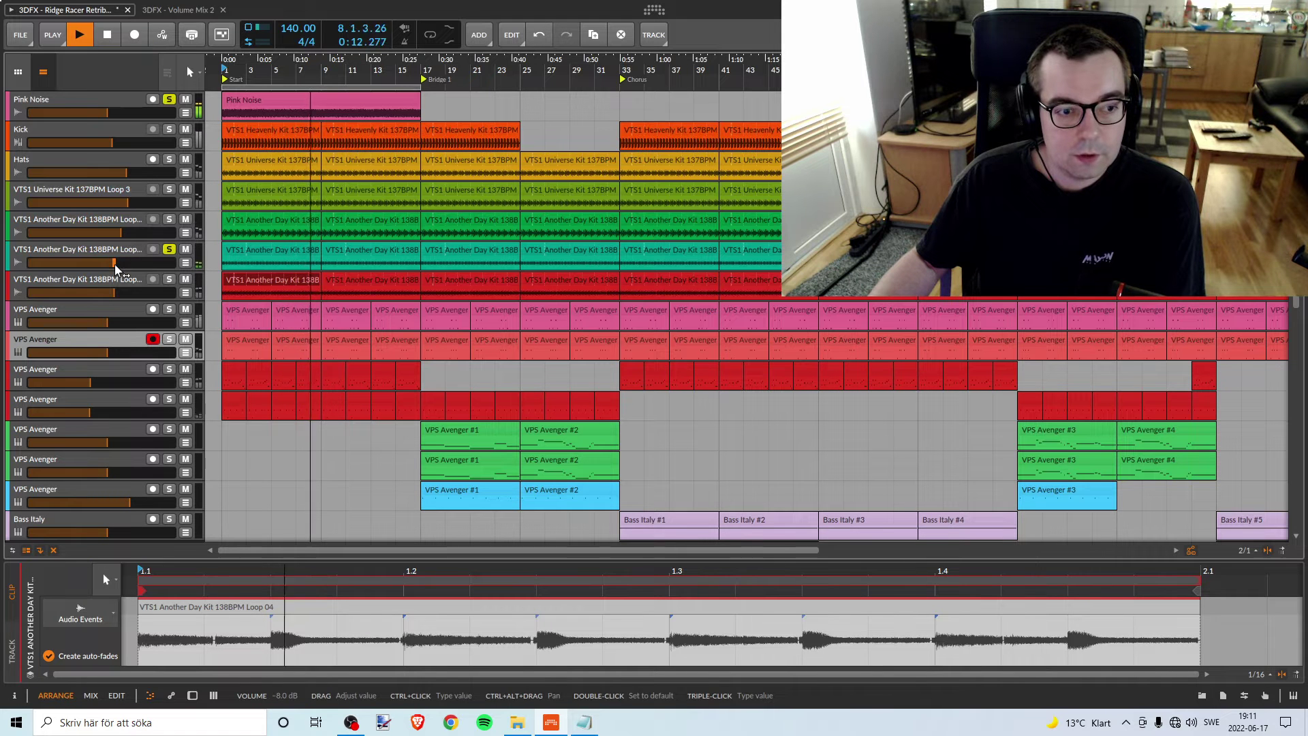
drag(116, 262, 117, 262)
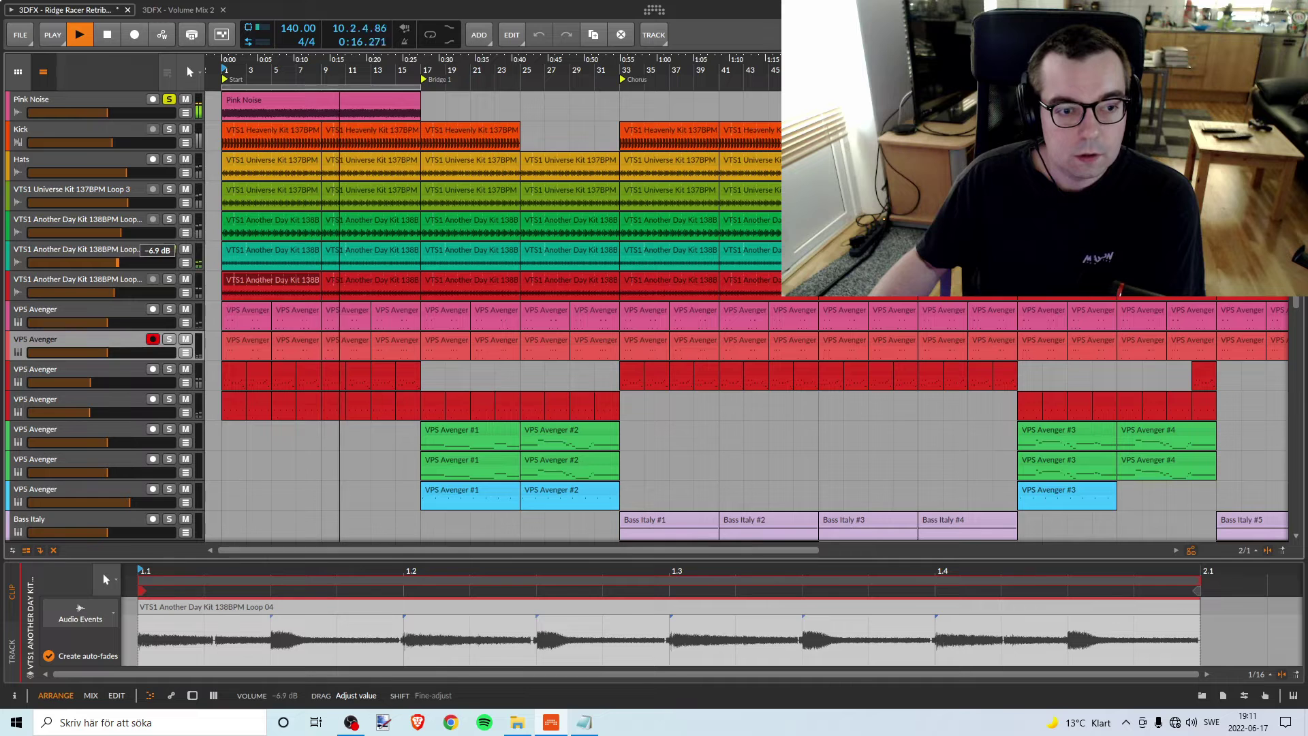
key(space)
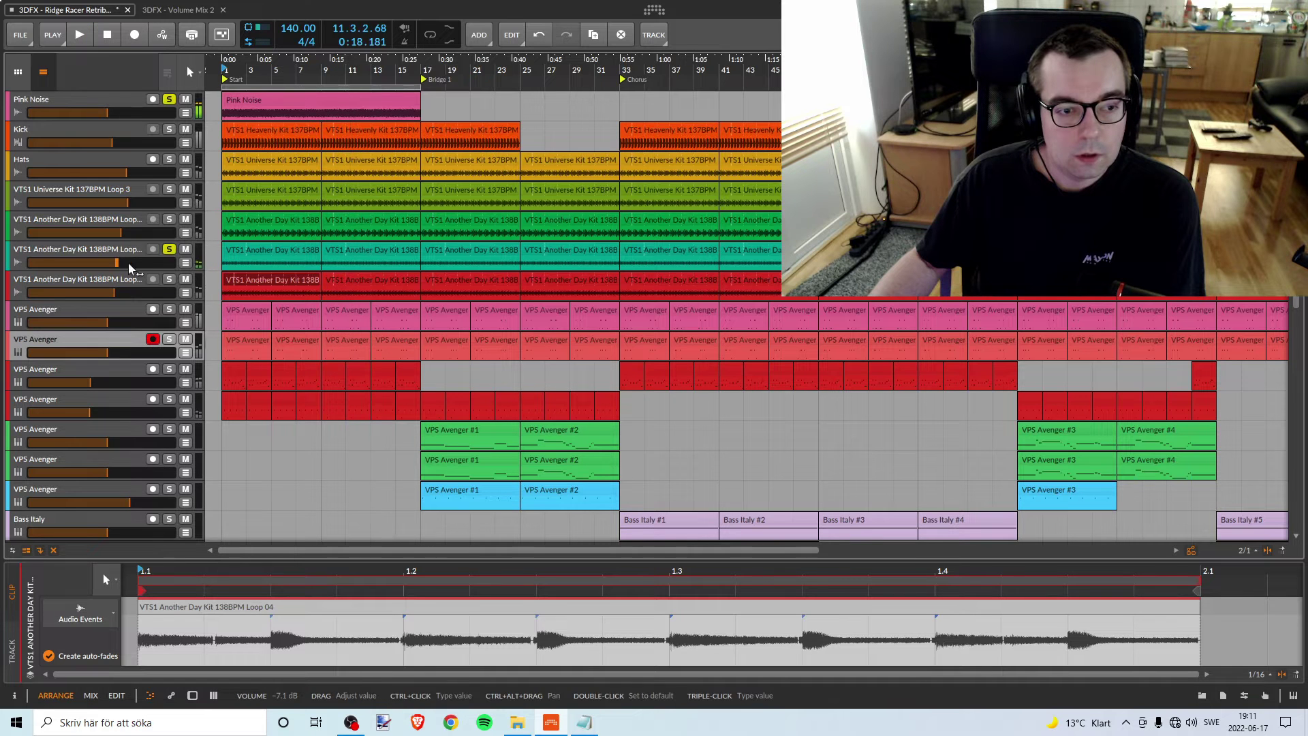
Clear the solo on the teal Another Day Kit Loop 03 track and color the track red
click(116, 254)
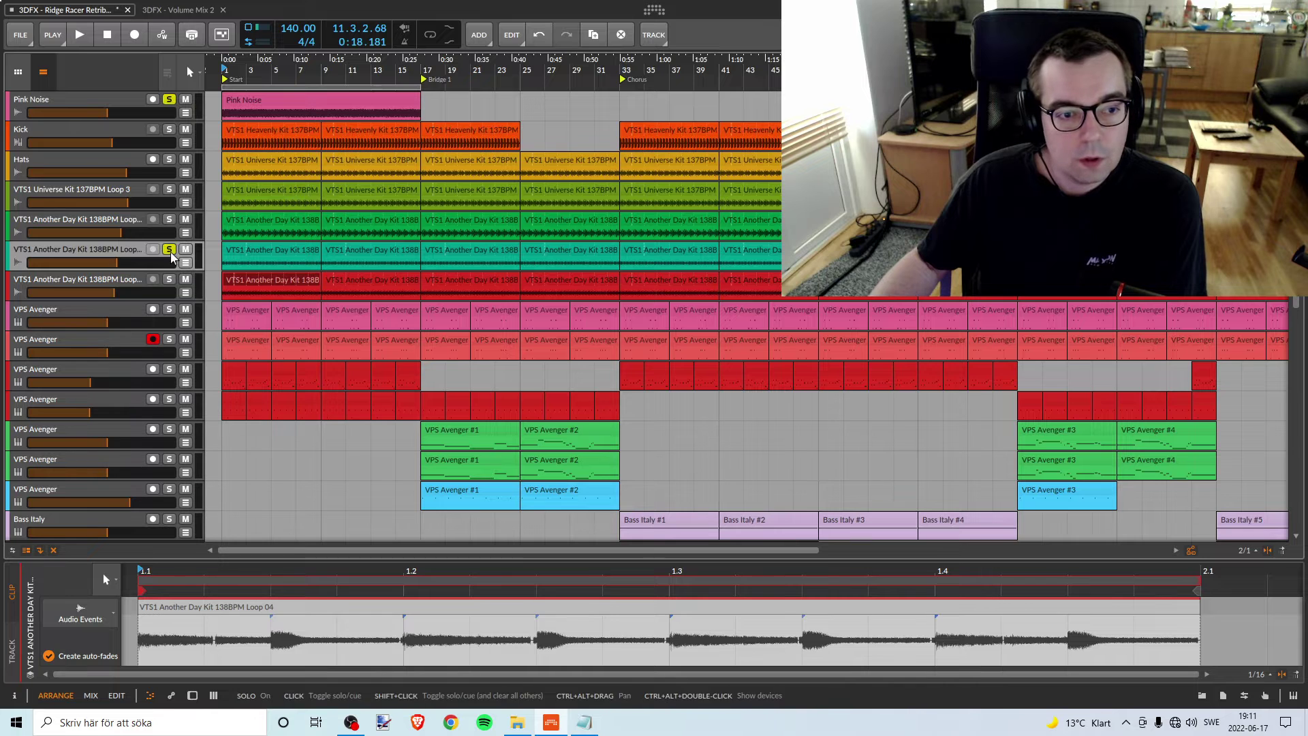
right_click(109, 249)
click(152, 342)
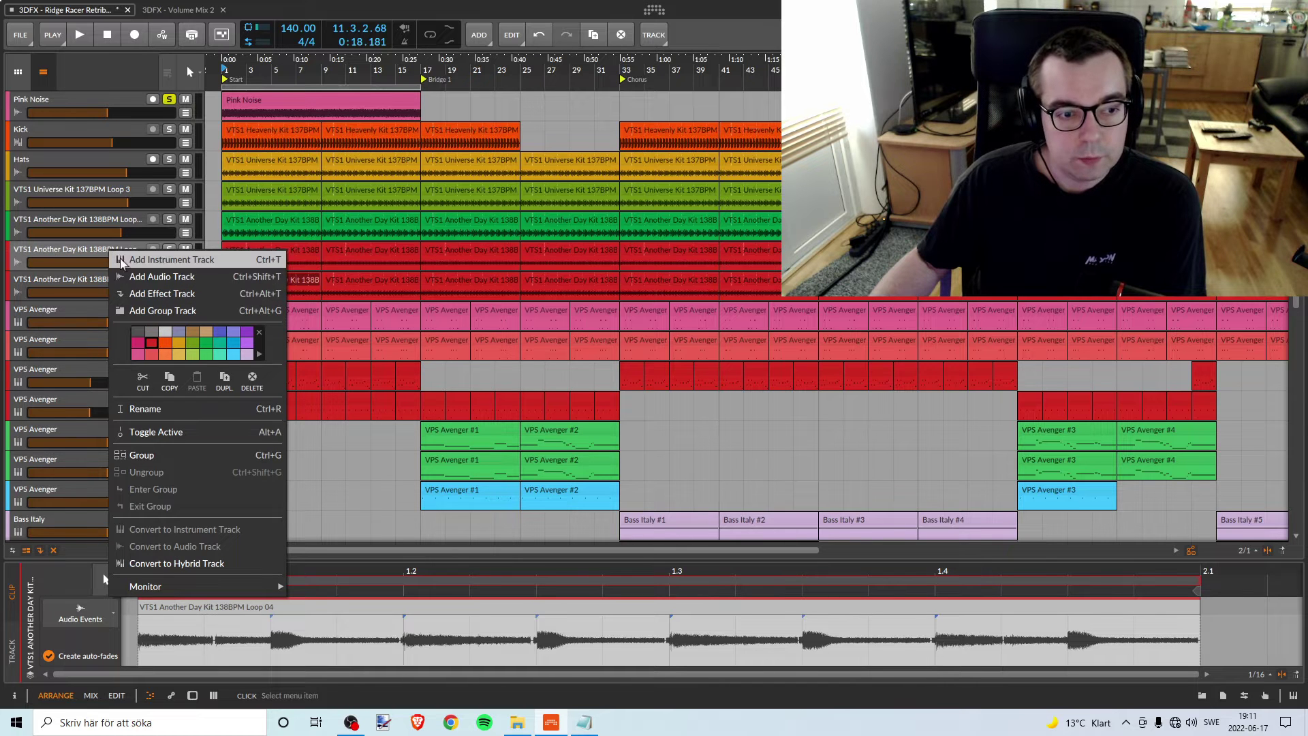
Solo the green VTS1 Another Day Kit 138BPM loop track and lower its volume to -12.0 dB while playing against the pink noise
key(Up)
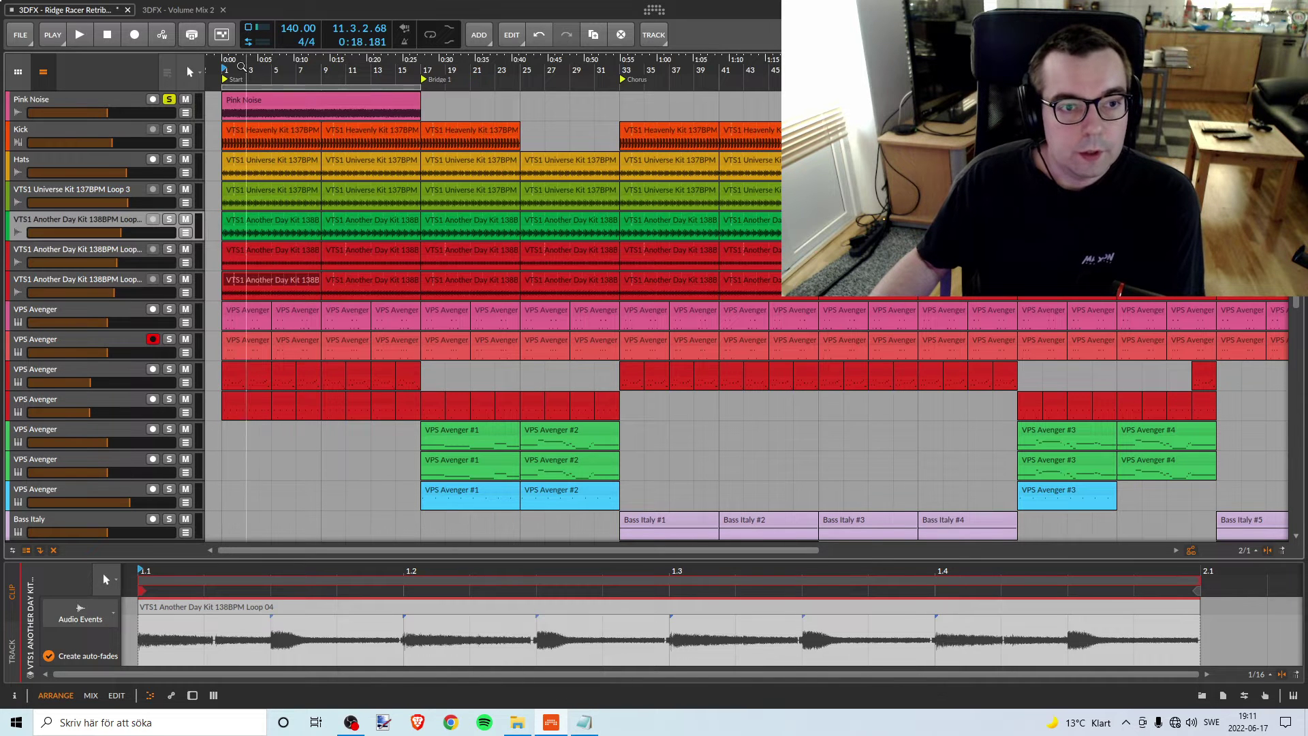
key(s)
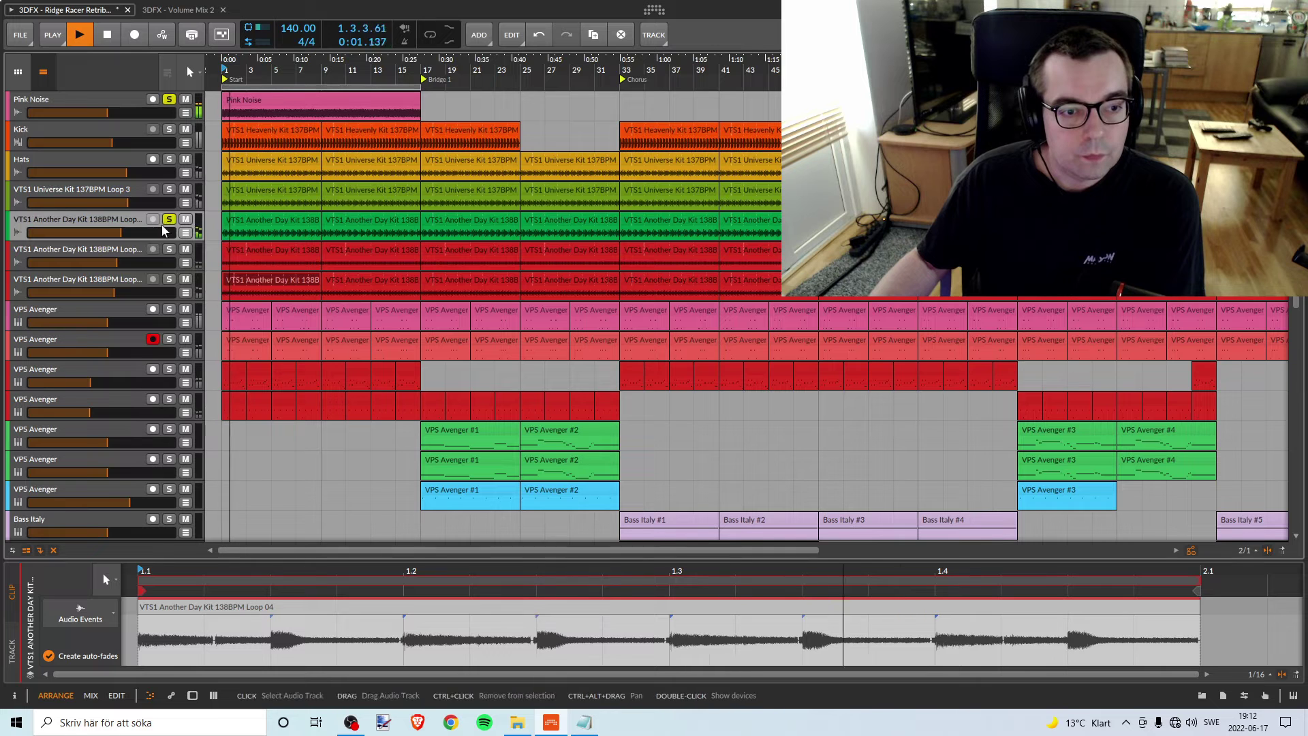
mouse_move(124, 235)
mouse_down()
mouse_move(80, 235)
mouse_move(101, 233)
mouse_up()
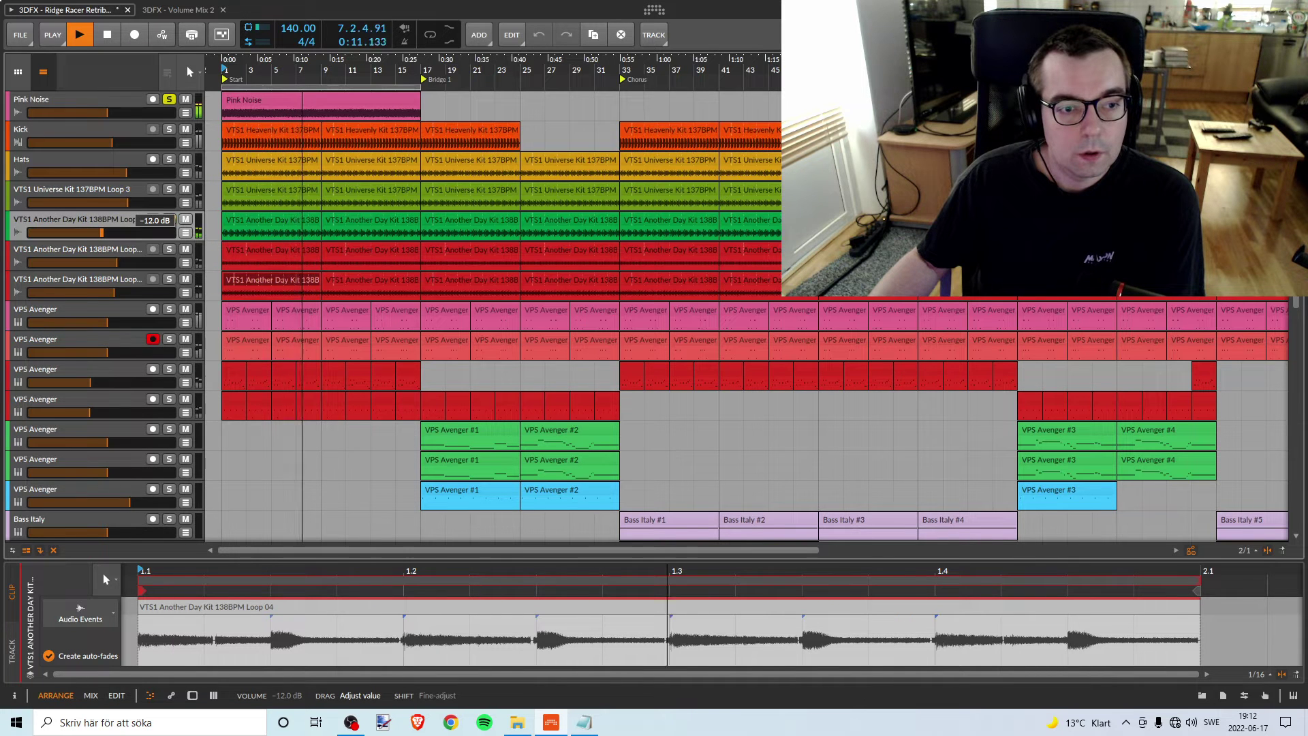
key(space)
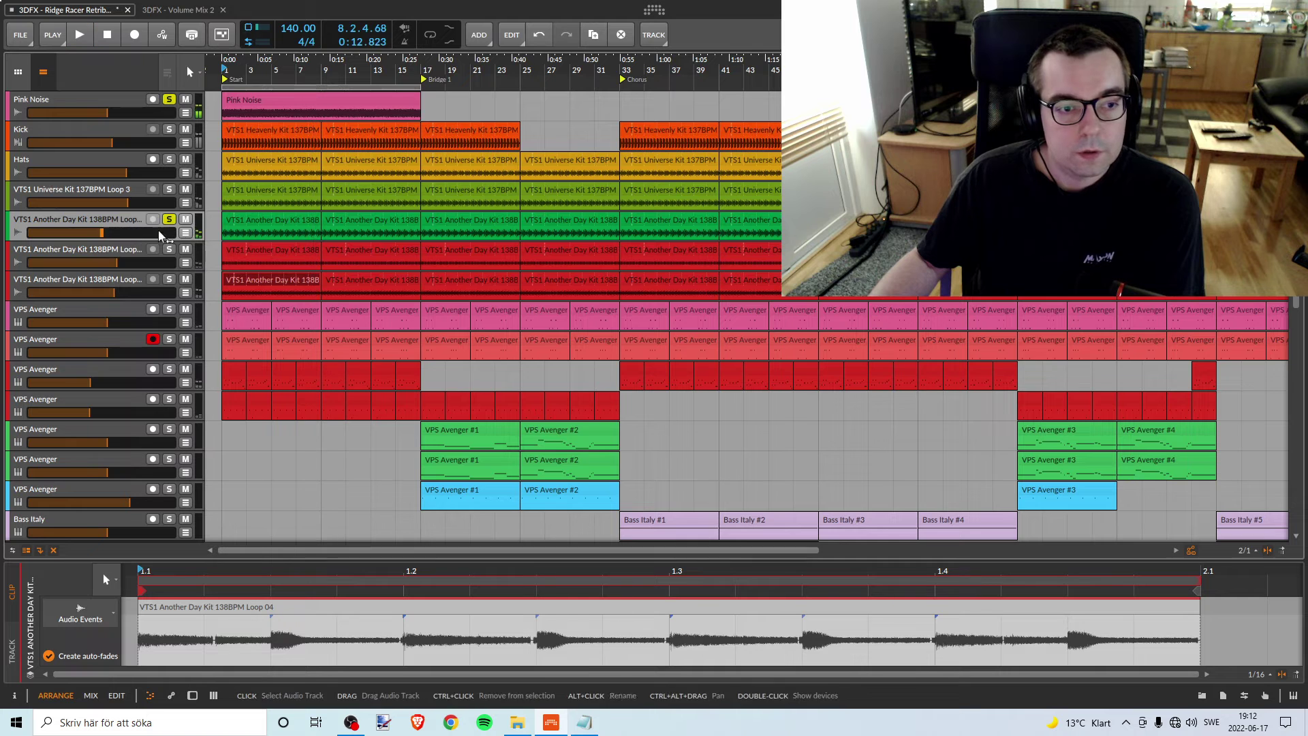
Clear the solo on the green VTS1 Another Day Kit loop track and color the track red
click(170, 220)
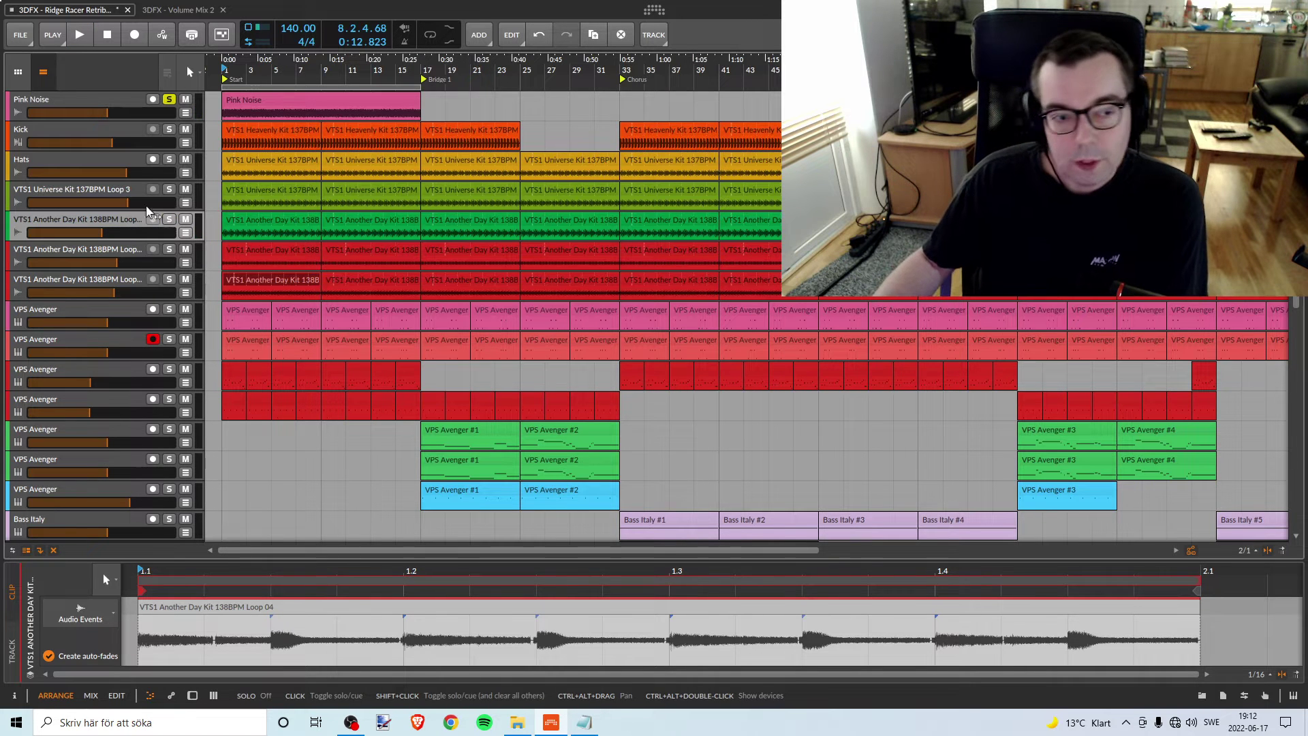
right_click(96, 220)
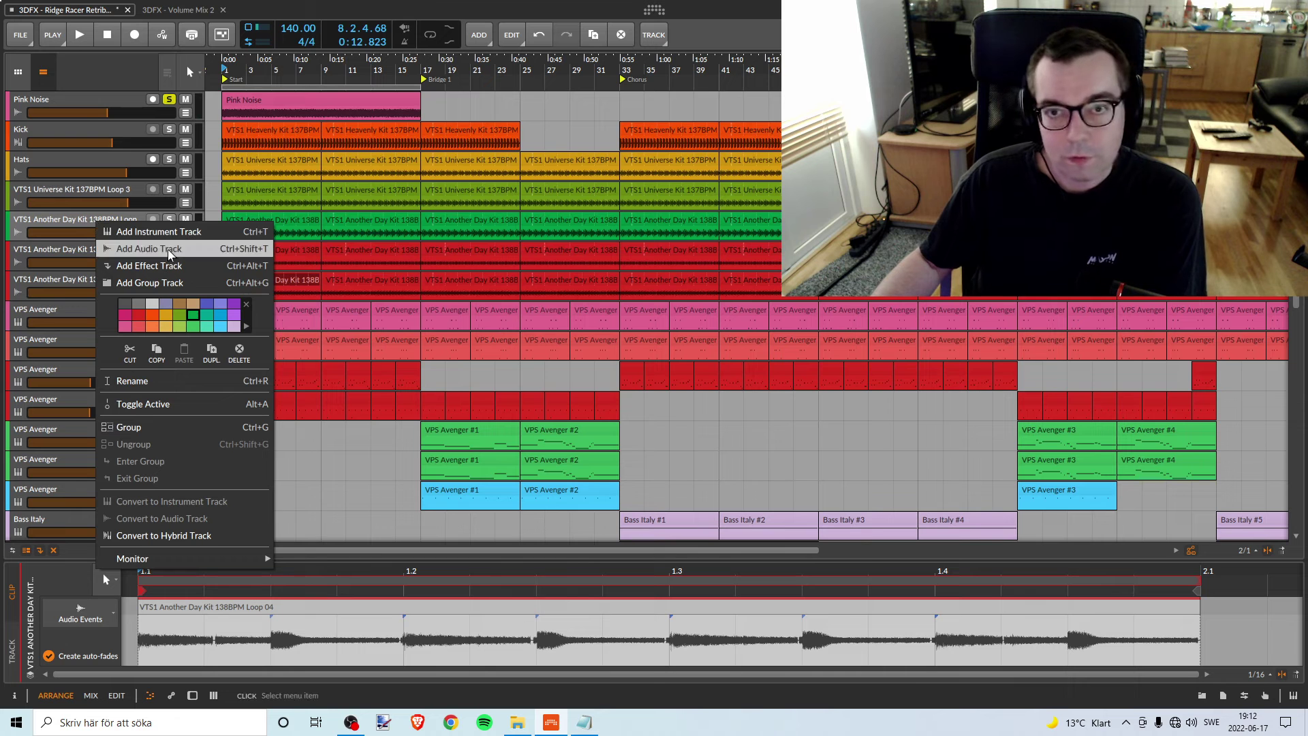
click(143, 317)
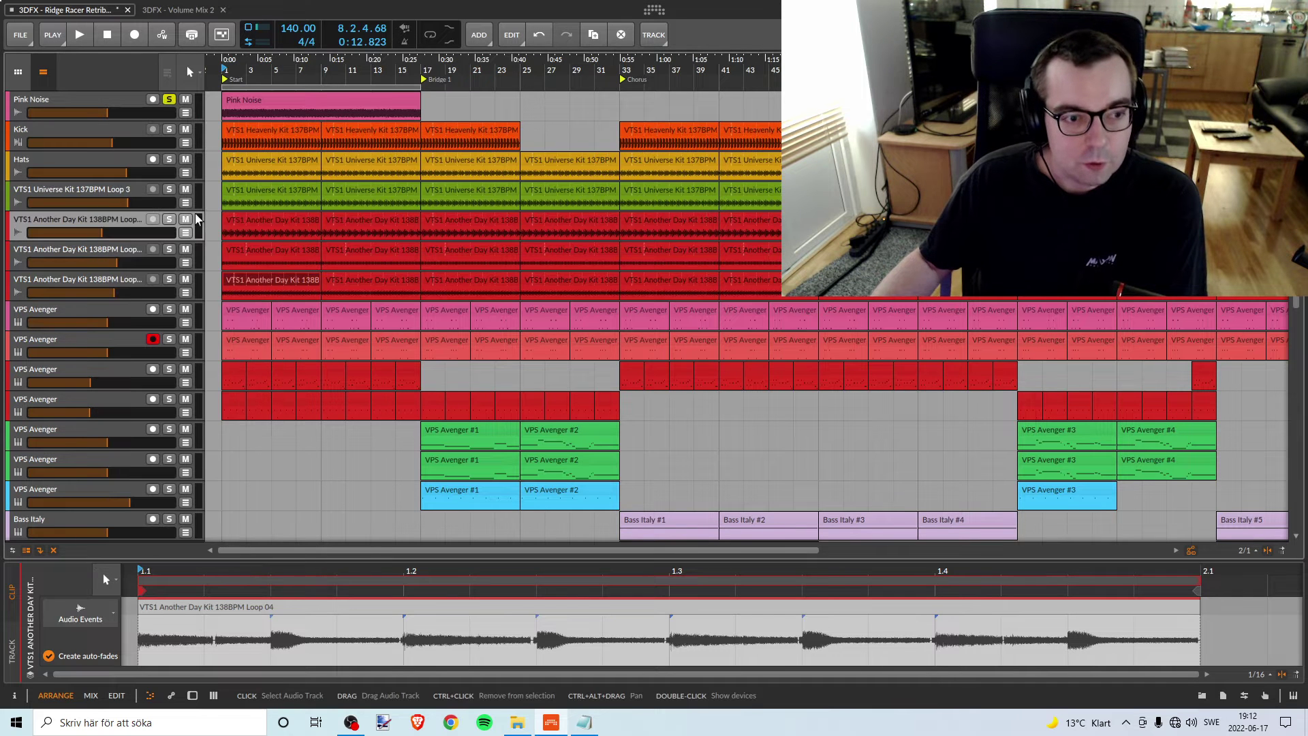
Solo the VTS1 Universe Kit 137BPM Loop 3 track and lower its volume to -12.0 dB during playback
click(169, 188)
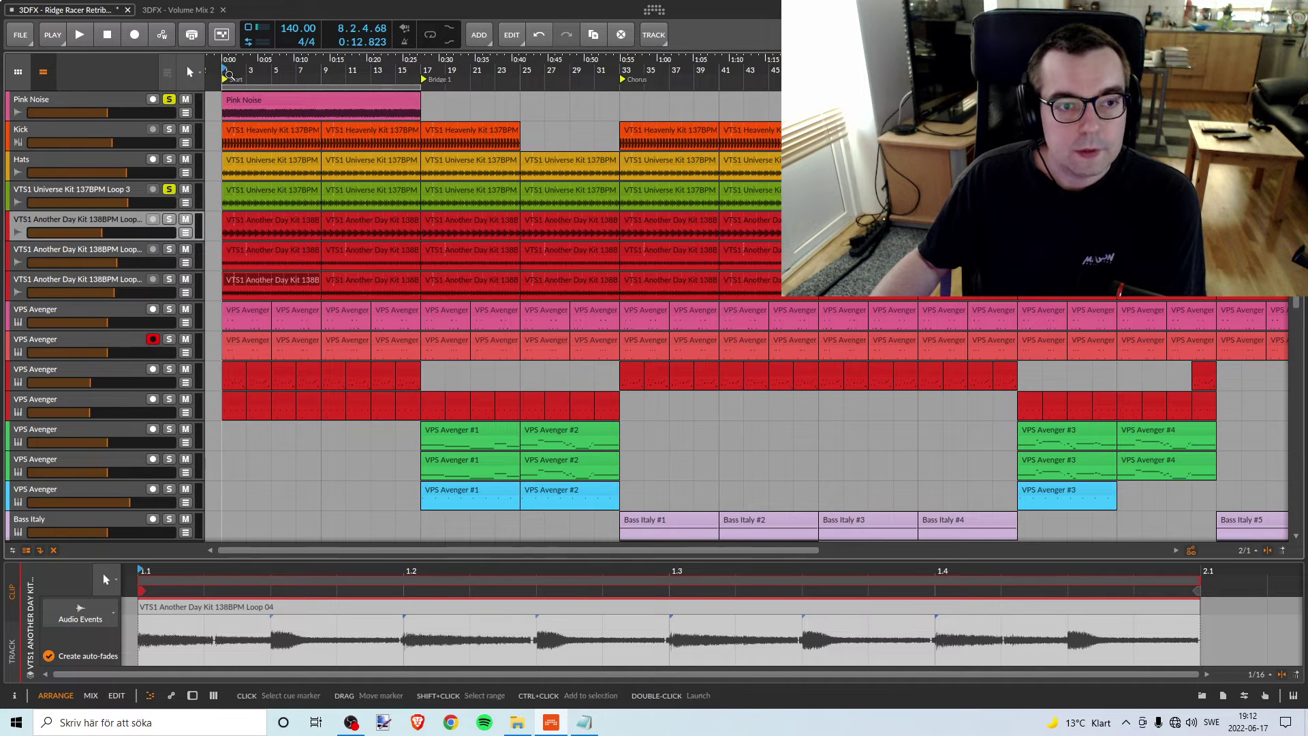
key(space)
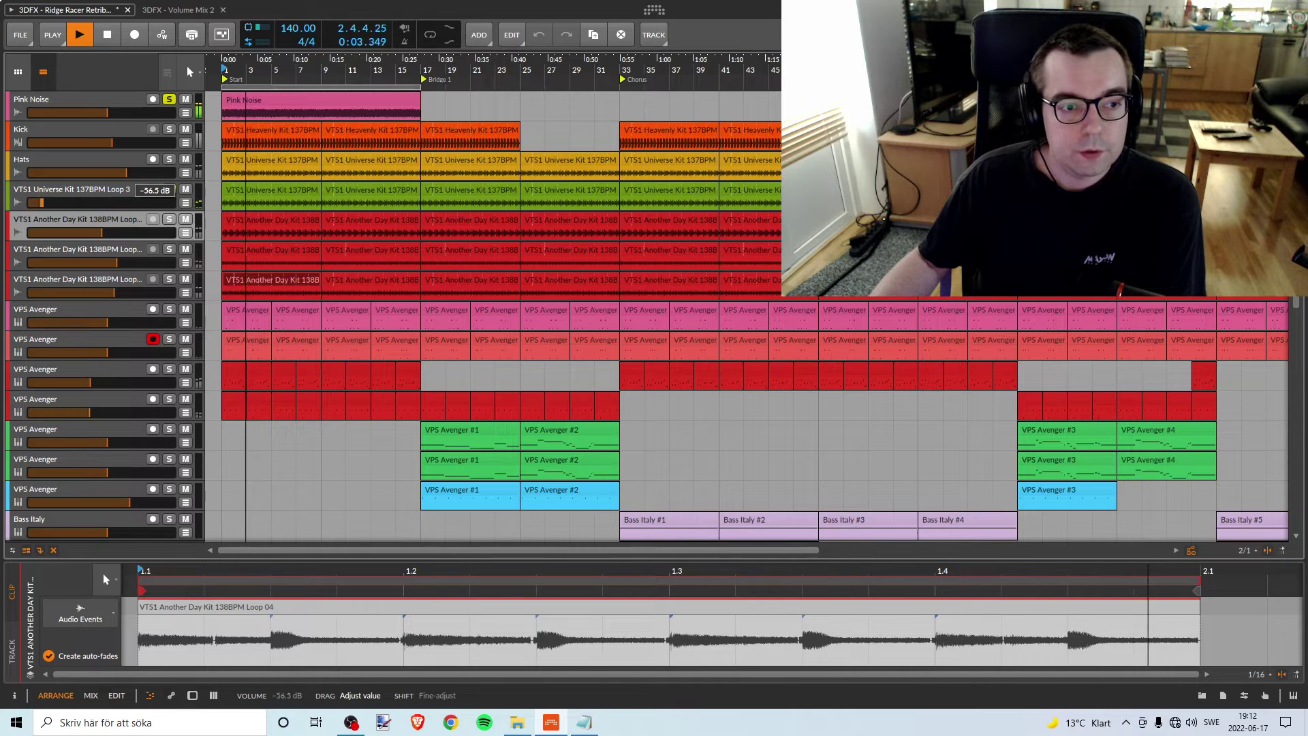
drag(143, 204, 97, 203)
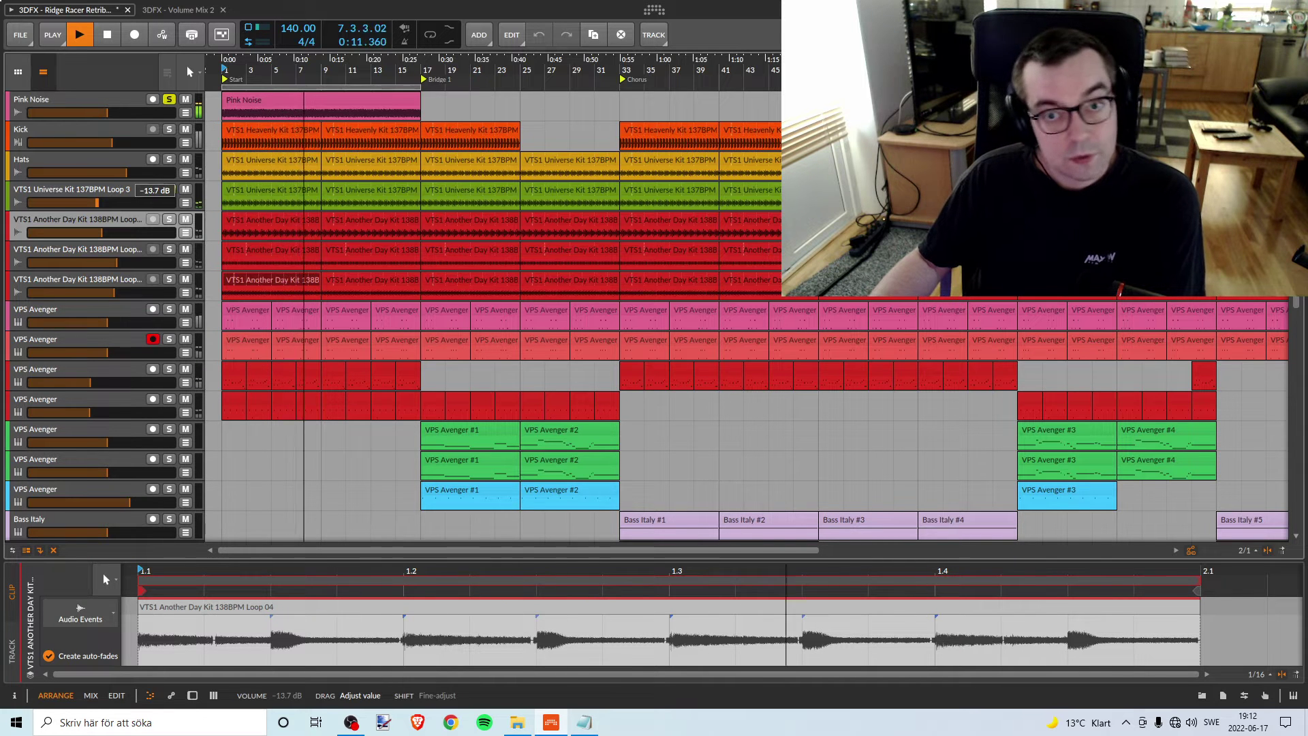
drag(97, 203, 100, 202)
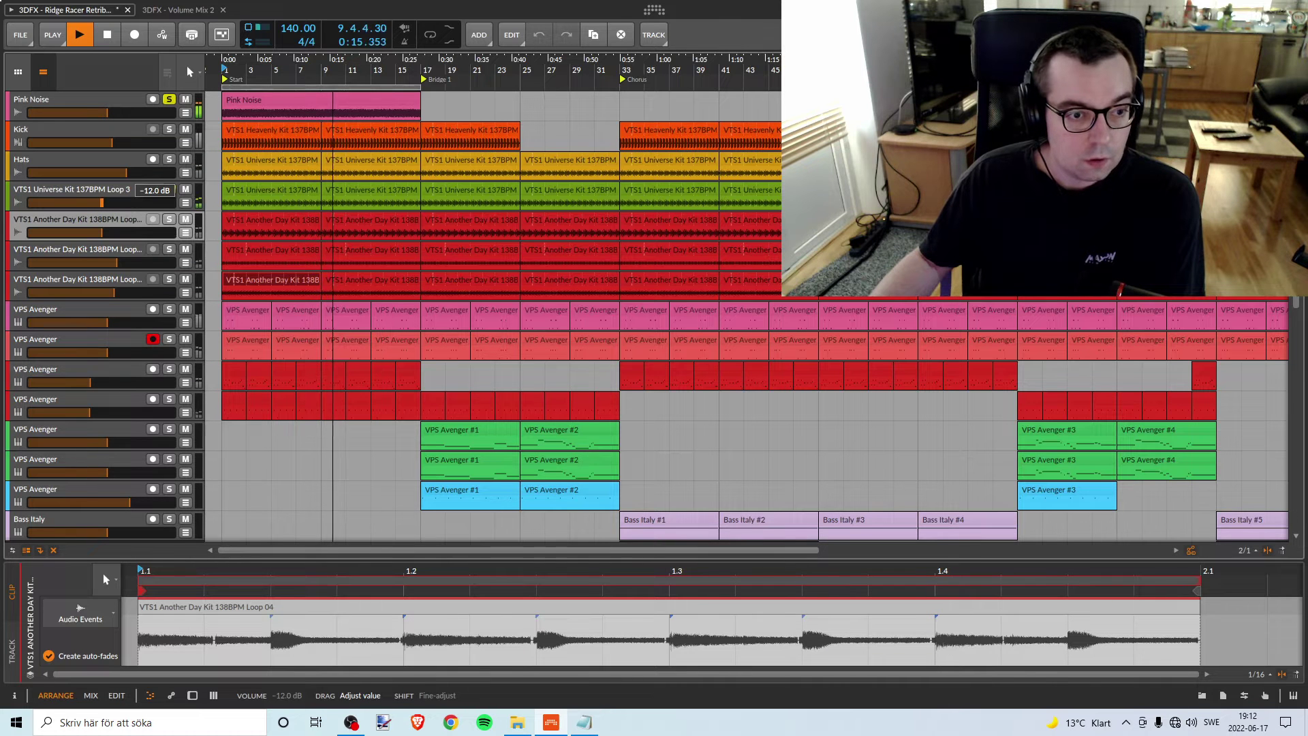
key(space)
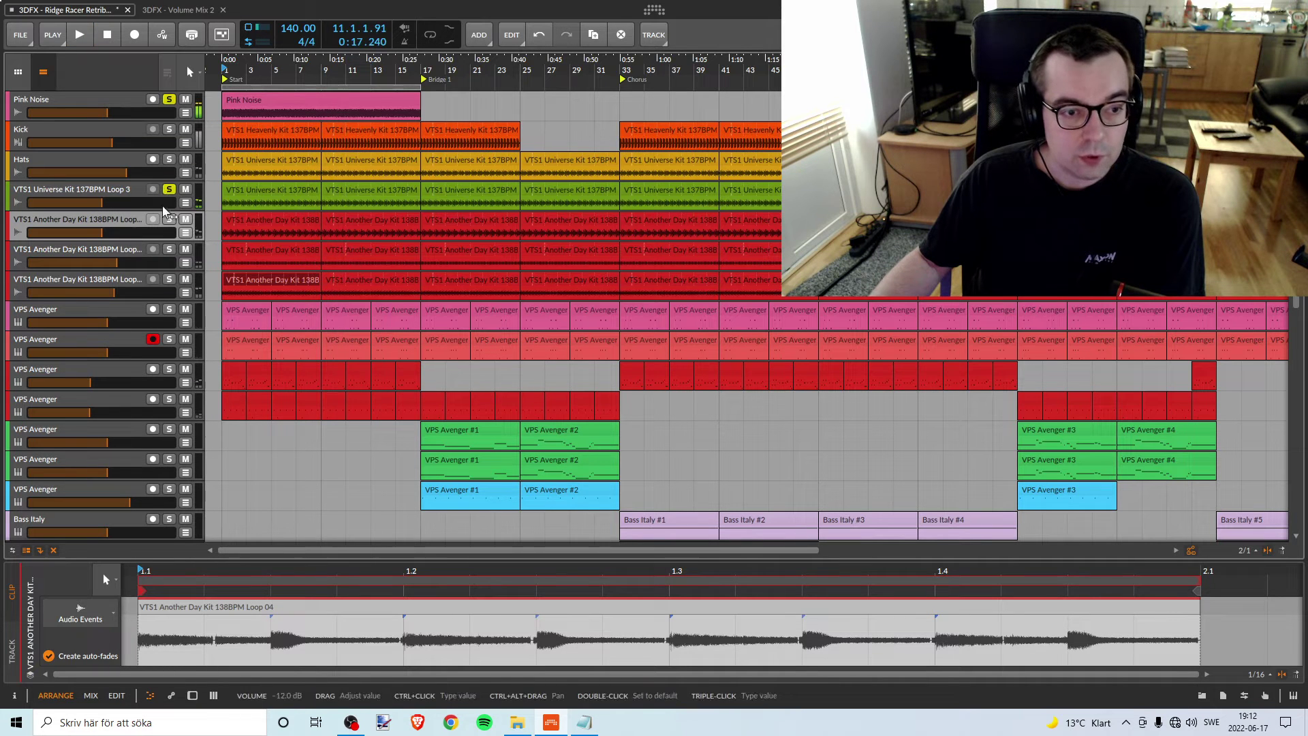
Recheck the VTS1 Universe Kit 137BPM Loop 3 level against the pink noise by toggling its solo during playback, leaving the solo off
click(169, 190)
key(space)
click(170, 190)
key(space)
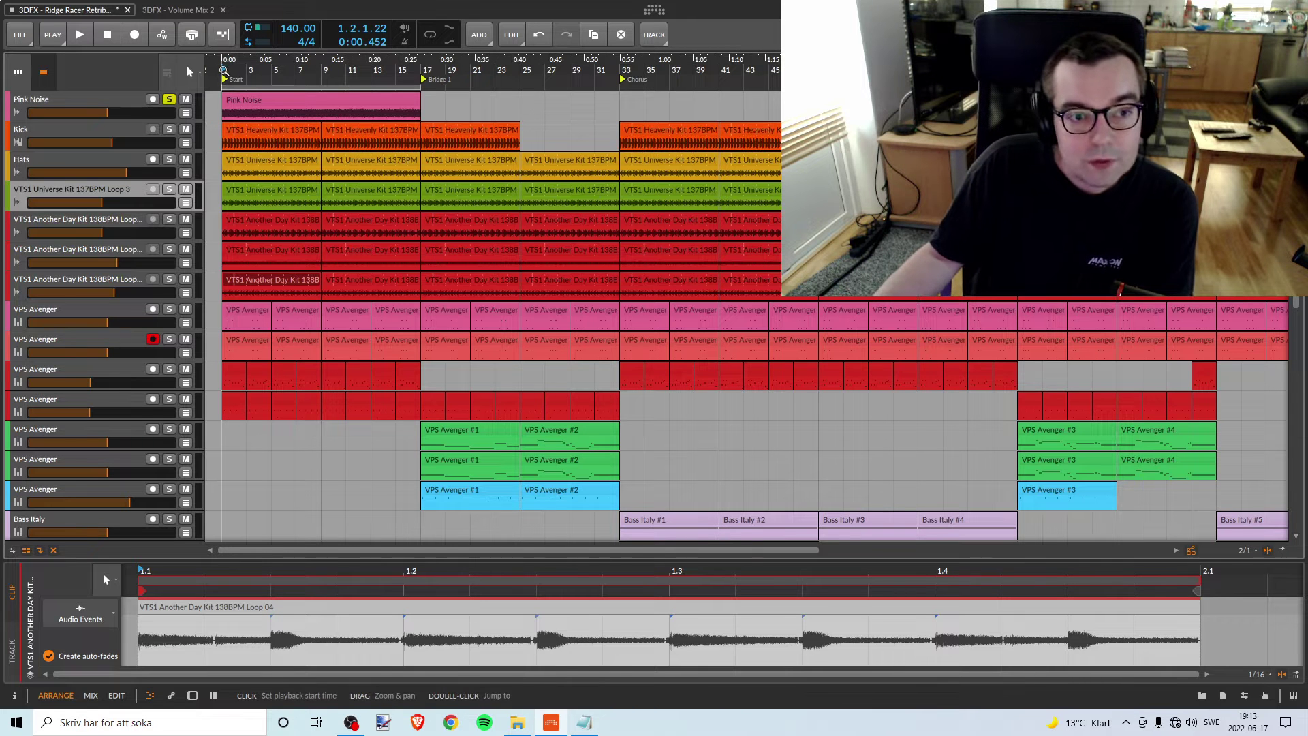
key(space)
key(s)
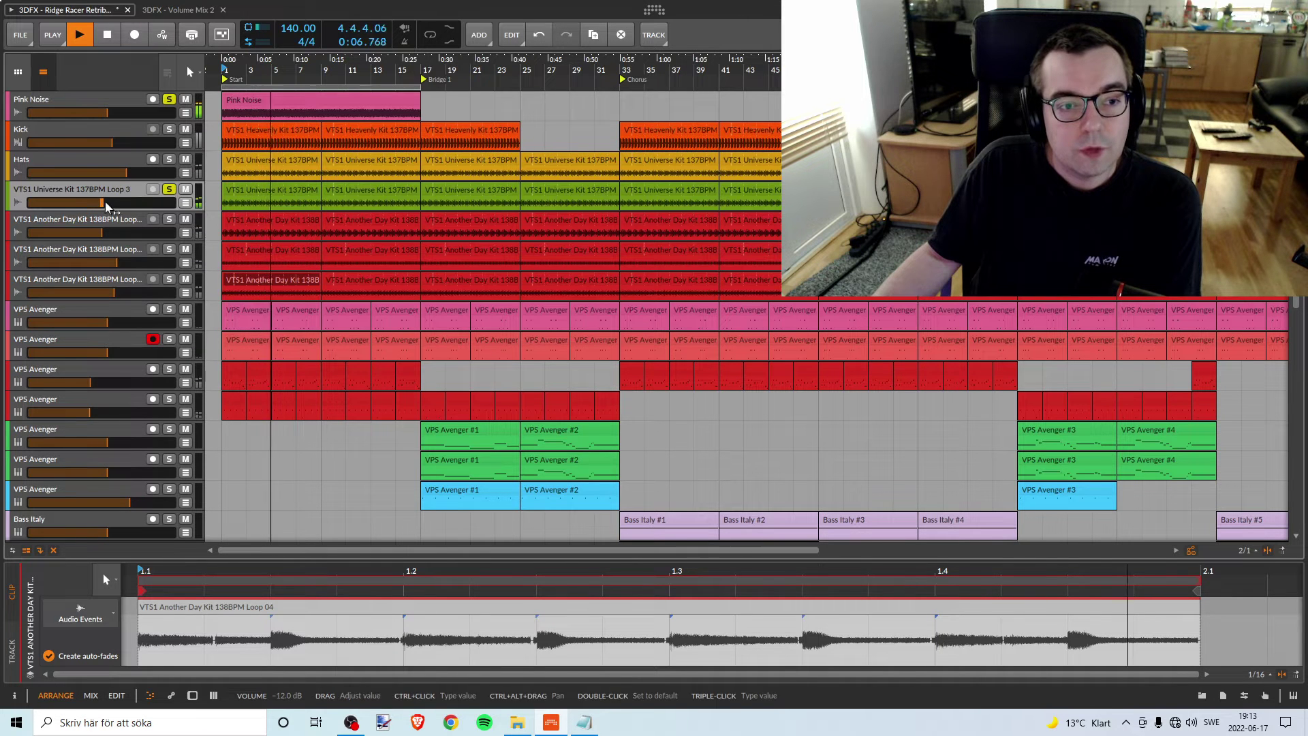
click(169, 189)
key(space)
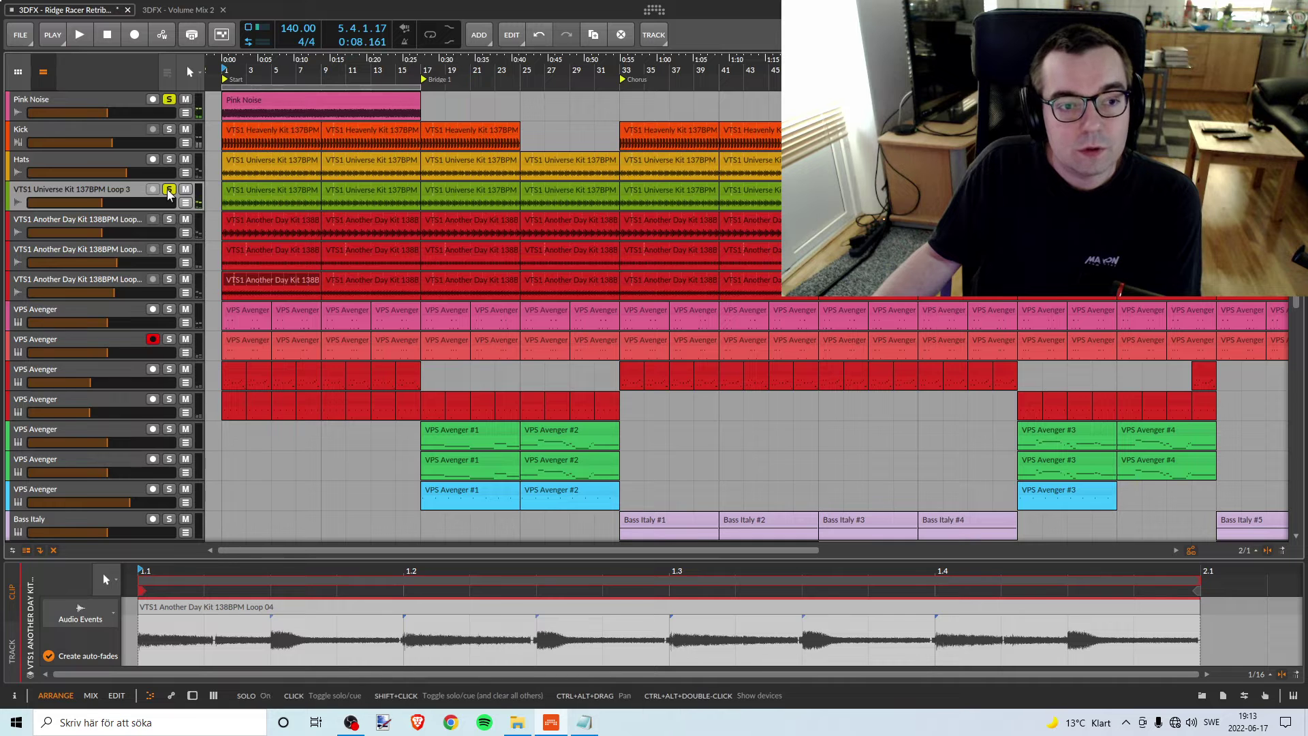
click(169, 189)
Compare the pink noise from the start with and without VTS1 Universe Kit 137BPM Loop 3, and color that track red
click(118, 163)
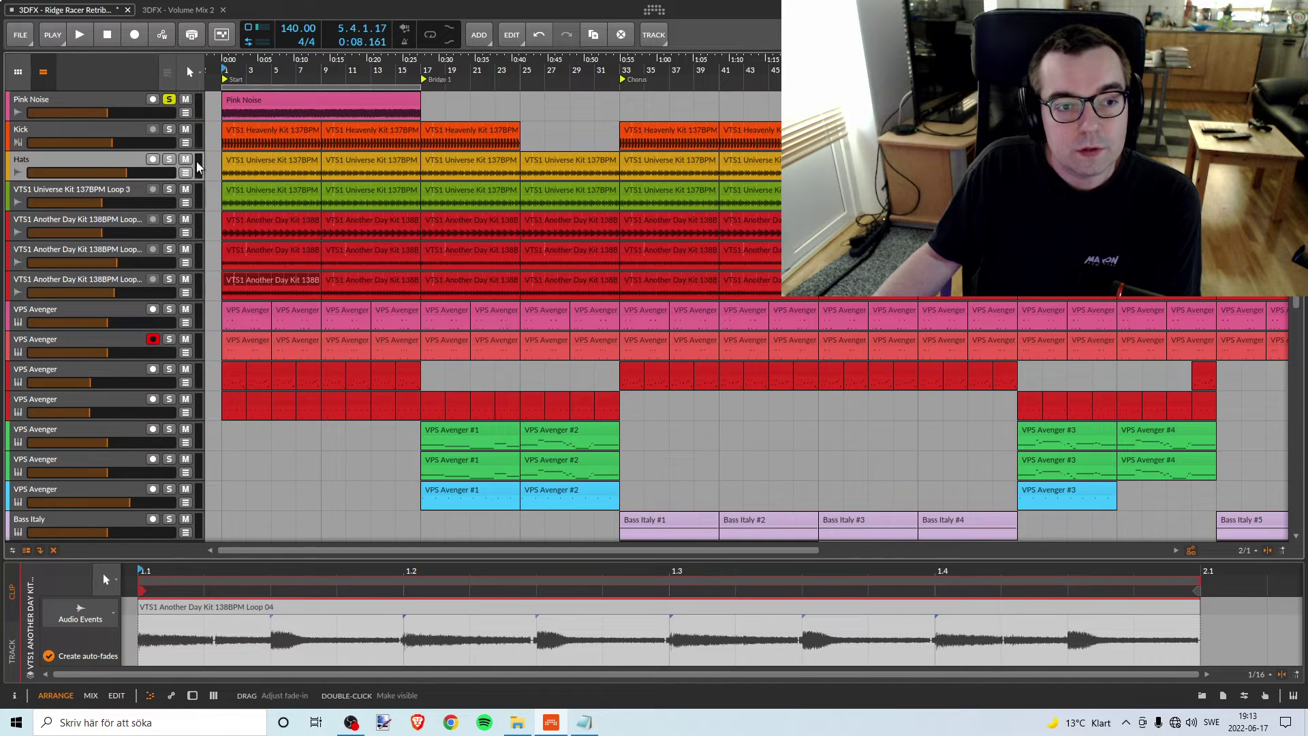
click(222, 66)
key(space)
key(space)
click(167, 198)
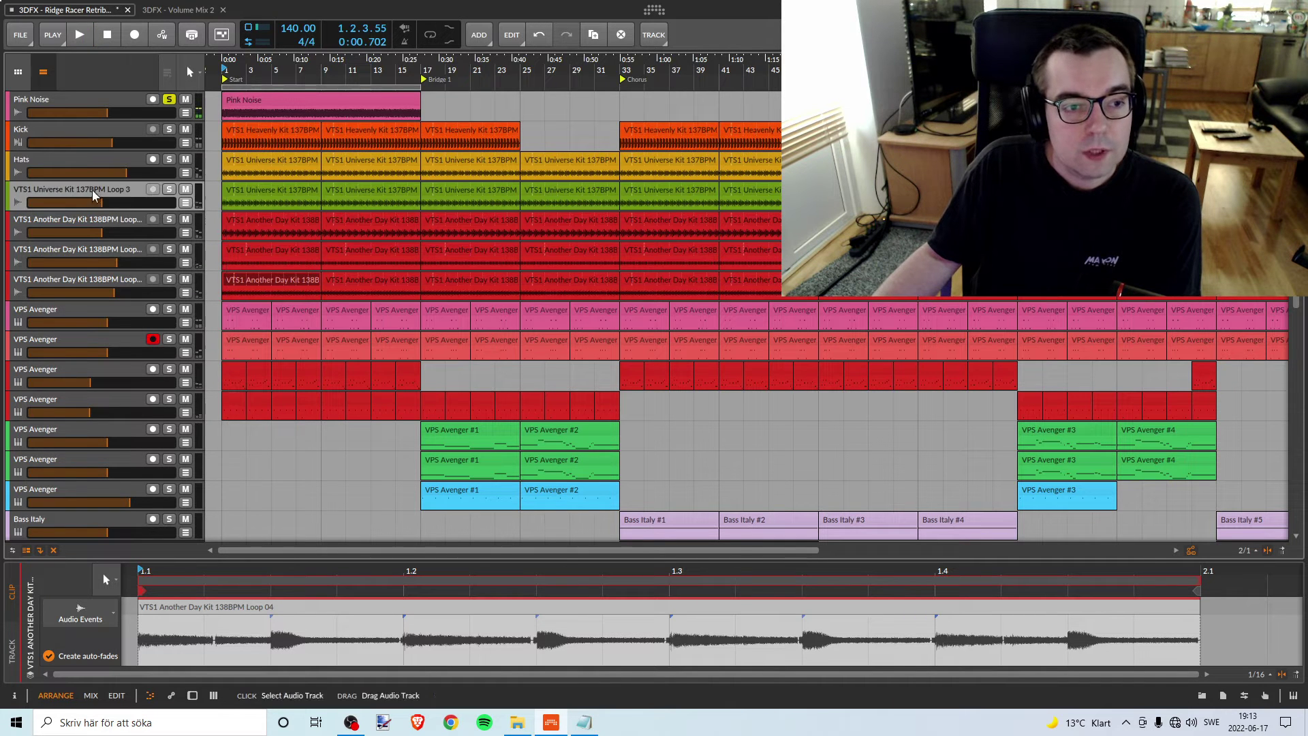
key(space)
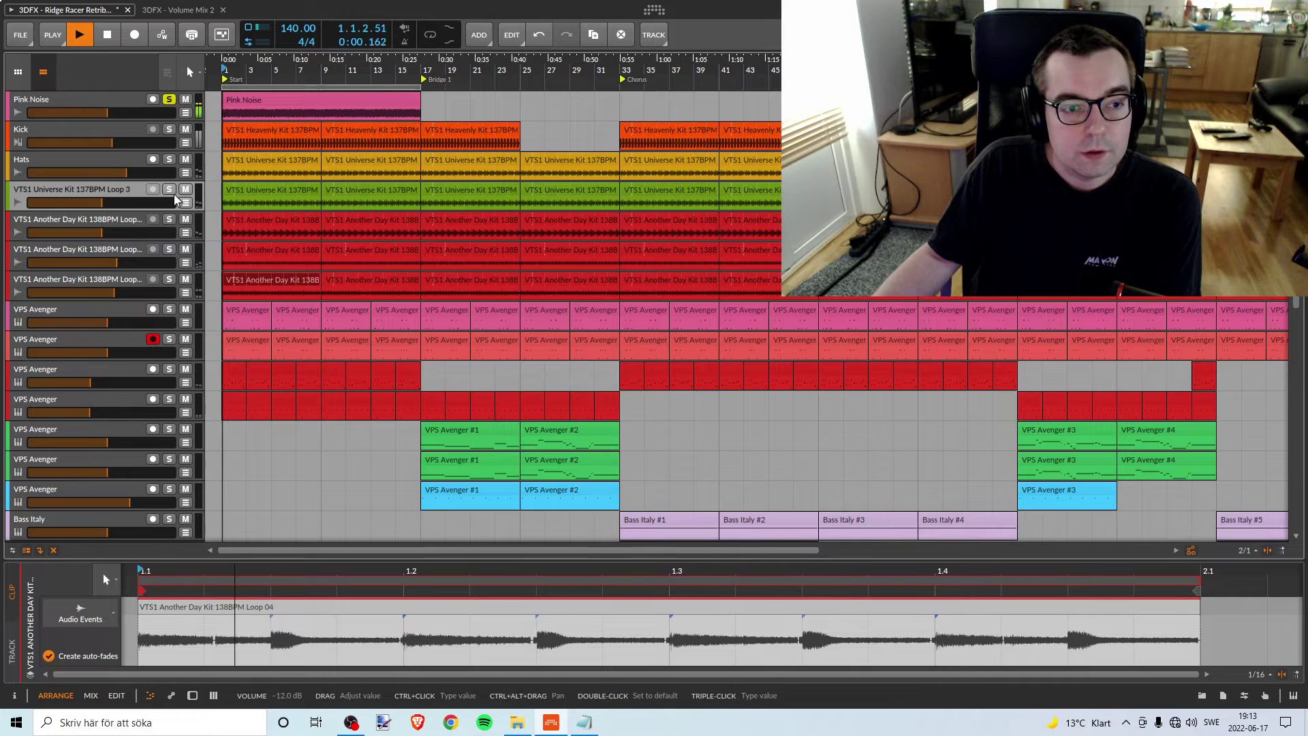
click(170, 192)
key(space)
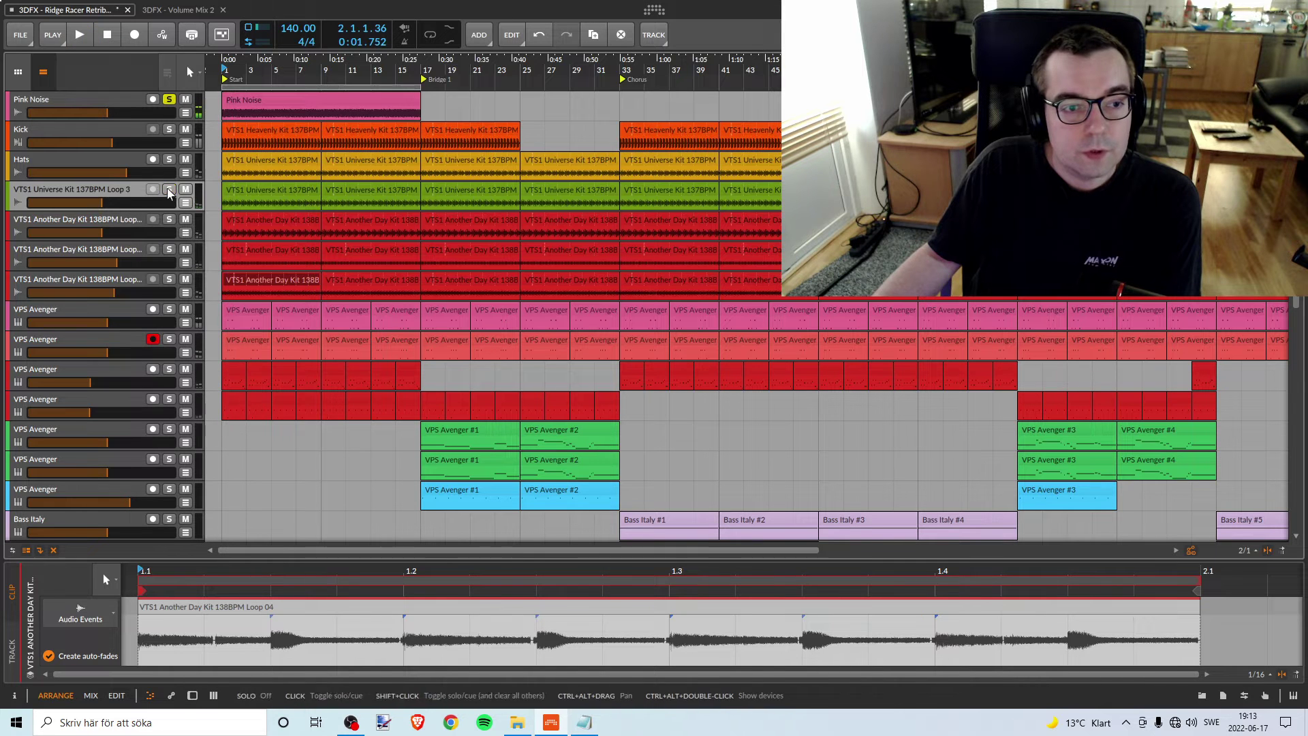
right_click(120, 193)
click(162, 281)
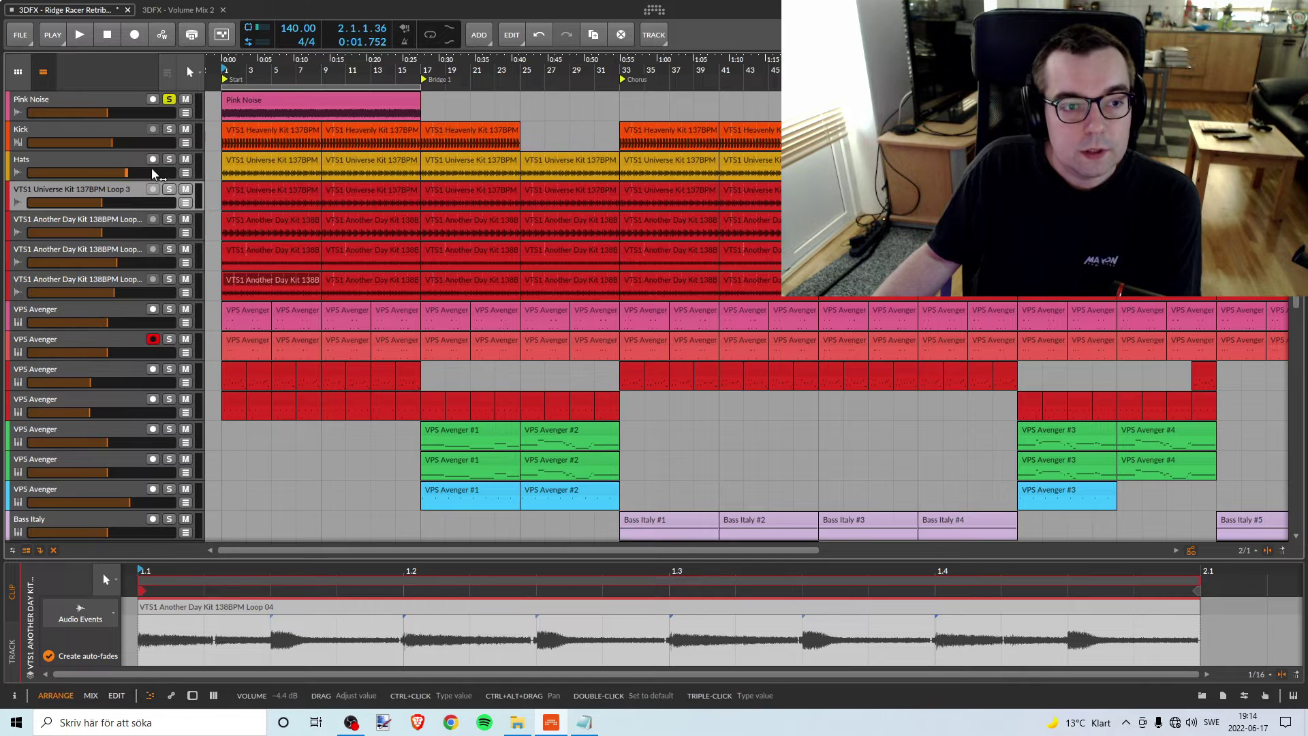
Solo the Hats track and lower its volume slightly while it plays against the pink noise
click(169, 158)
key(space)
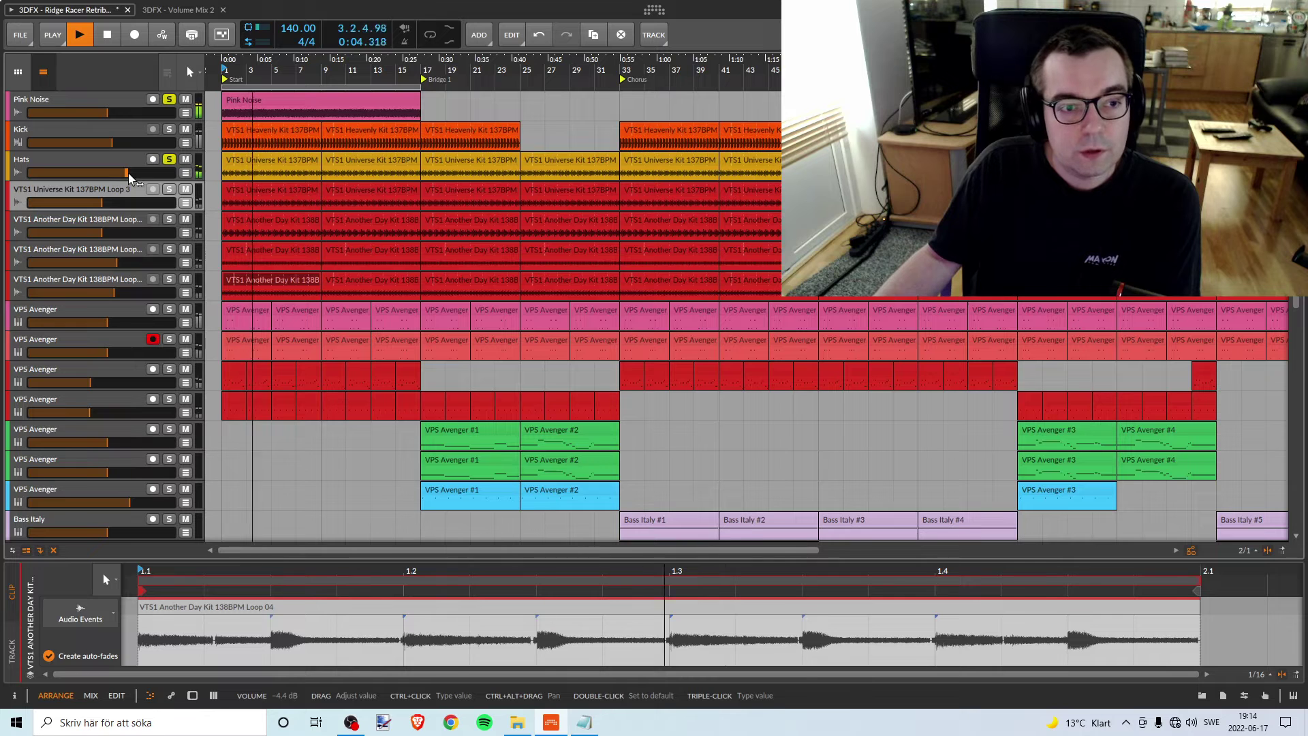
mouse_move(128, 173)
mouse_down()
mouse_move(81, 173)
mouse_move(114, 173)
mouse_up()
key(space)
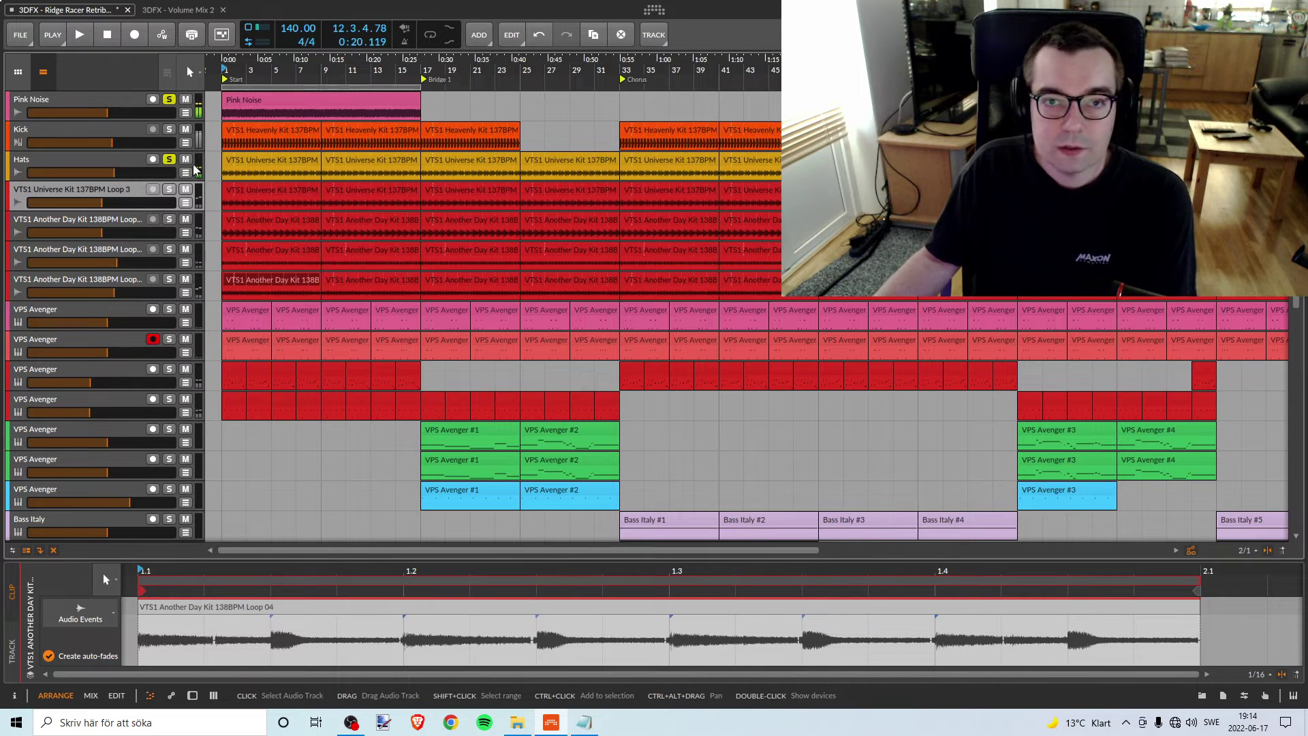
Clear the solo on the Hats track and color the track red
click(169, 159)
click(170, 159)
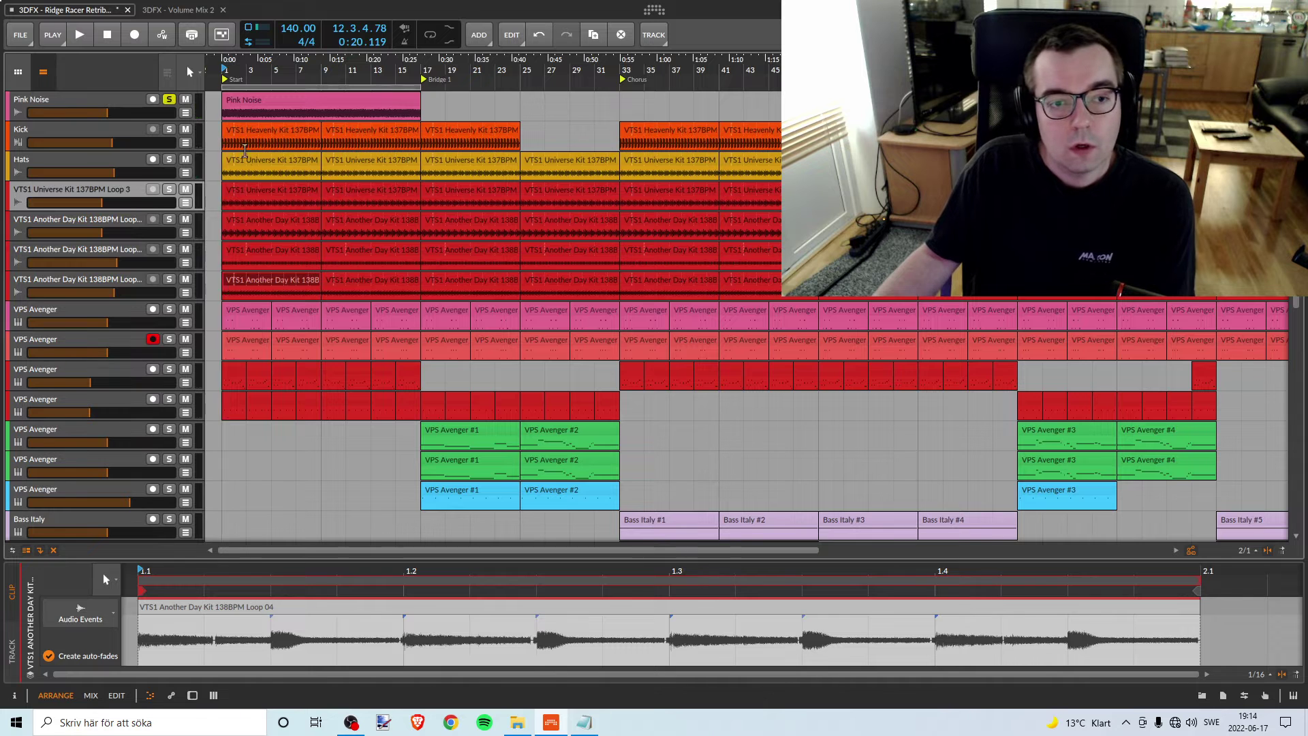
right_click(110, 159)
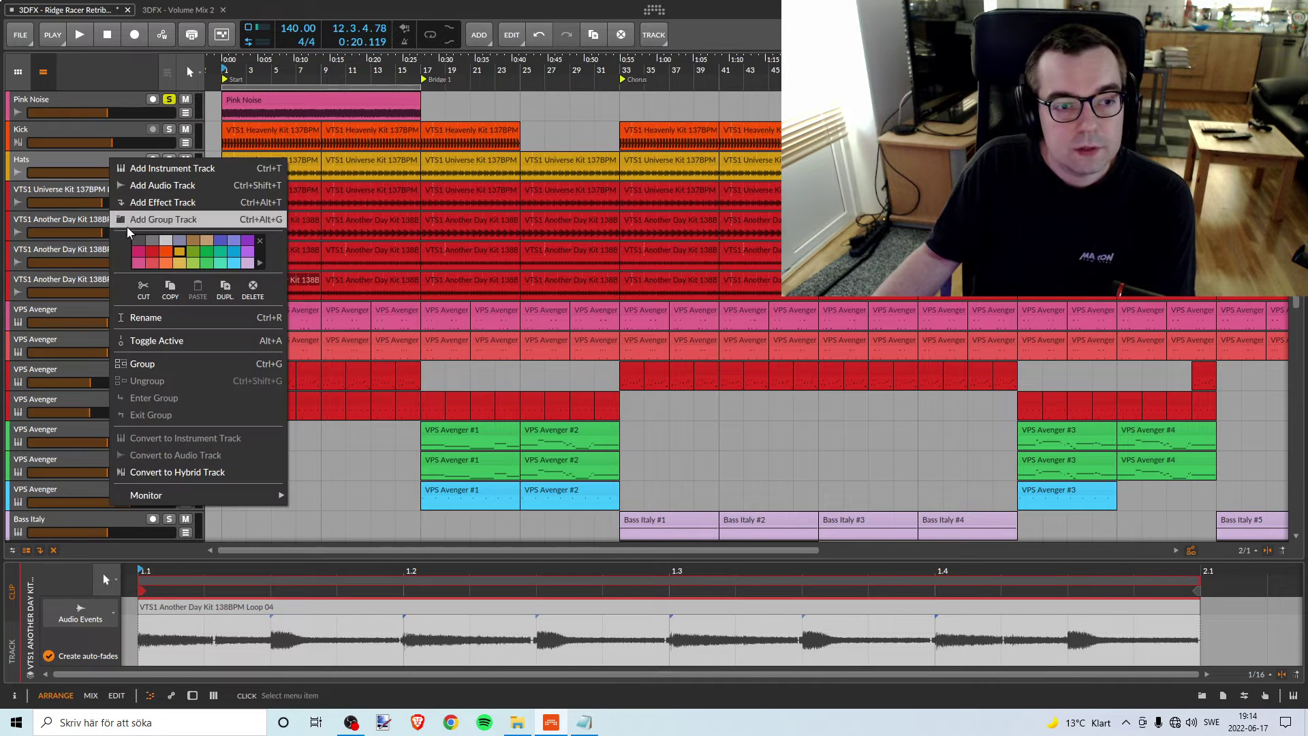
click(150, 254)
click(75, 149)
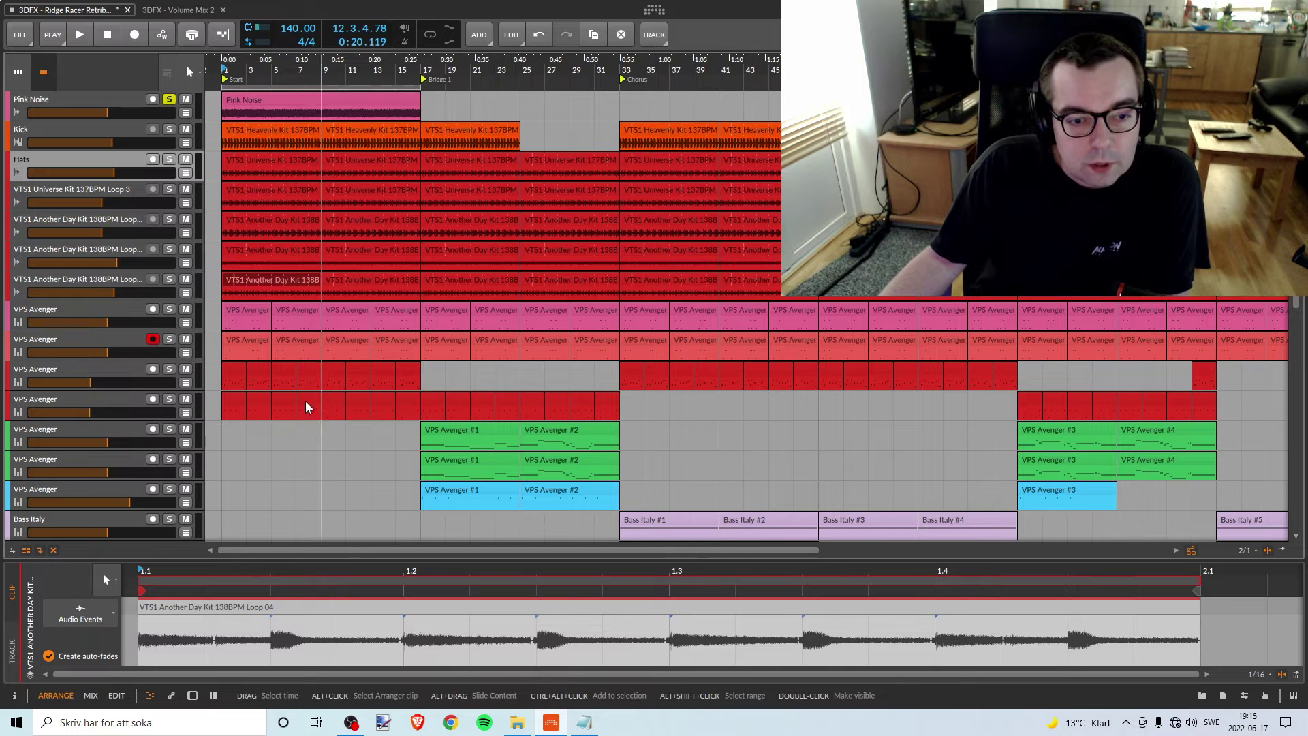
Solo the light red VPS Avenger track and lower its volume to -20.2 dB while playing from the start against the pink noise
click(169, 339)
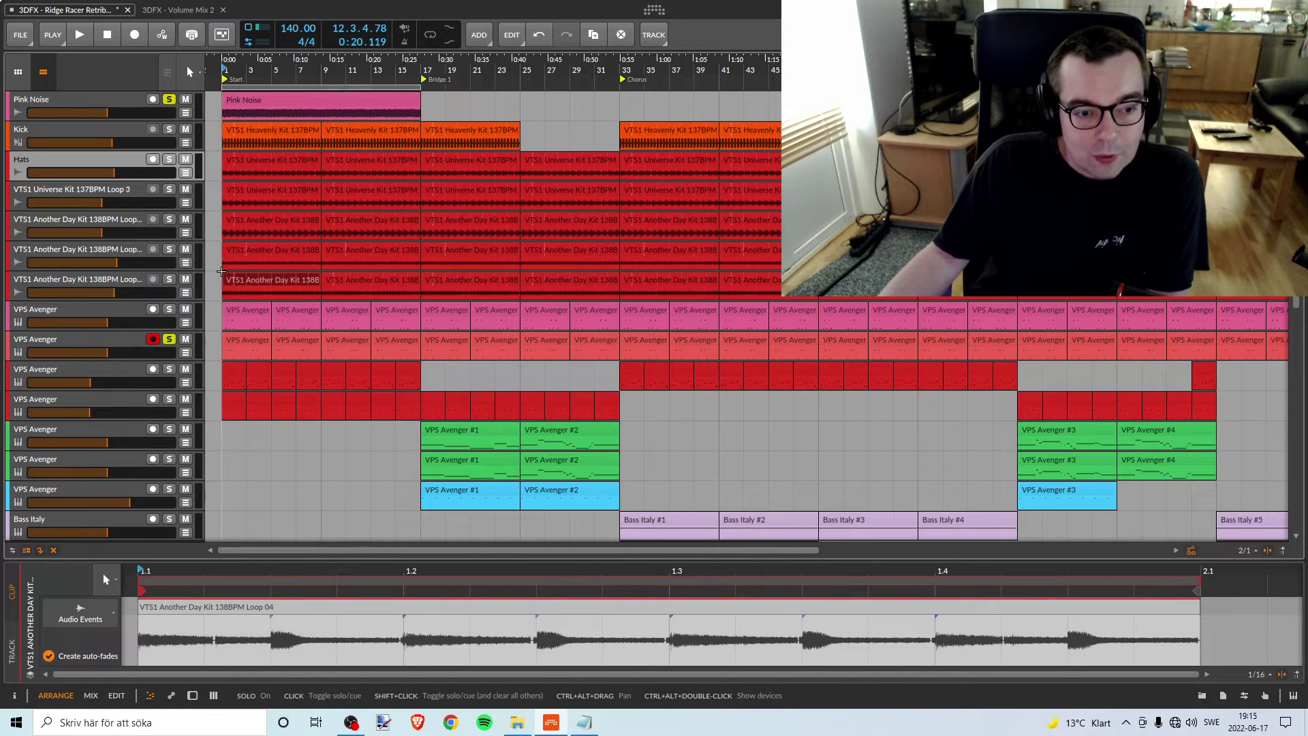
click(225, 71)
key(space)
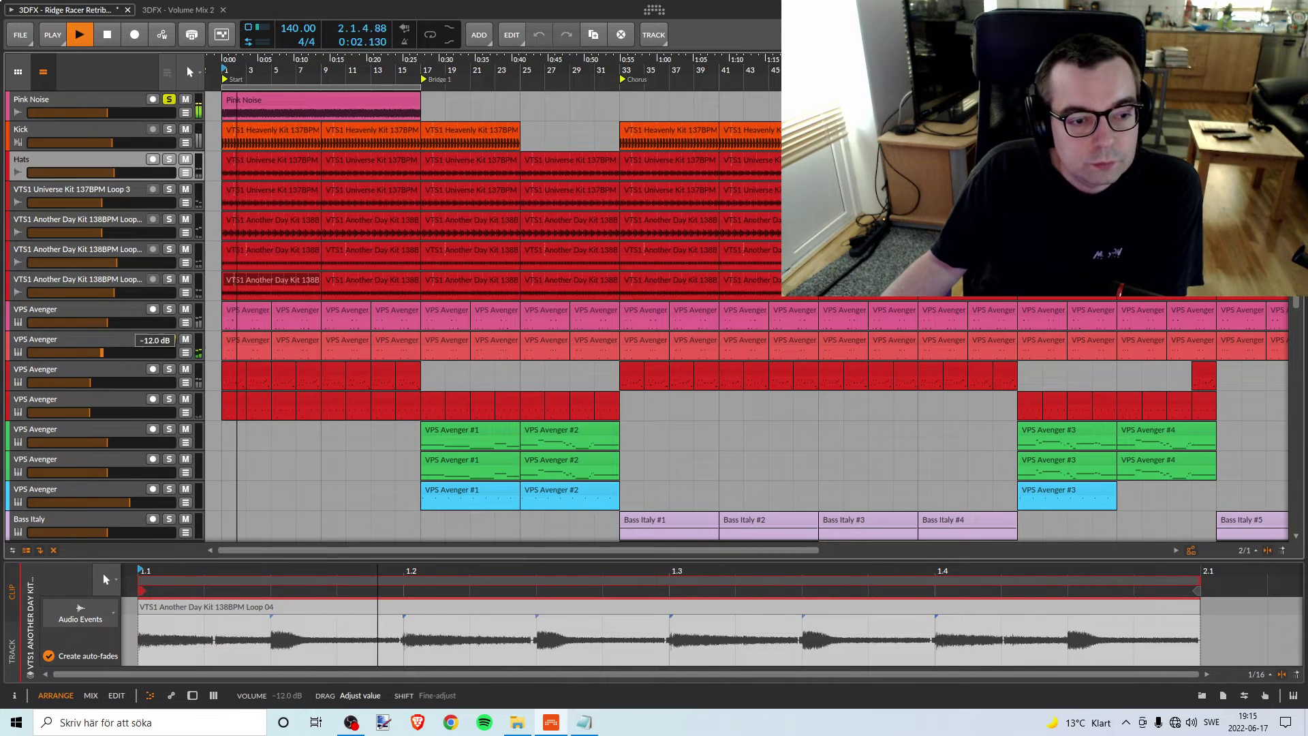
drag(121, 353, 80, 351)
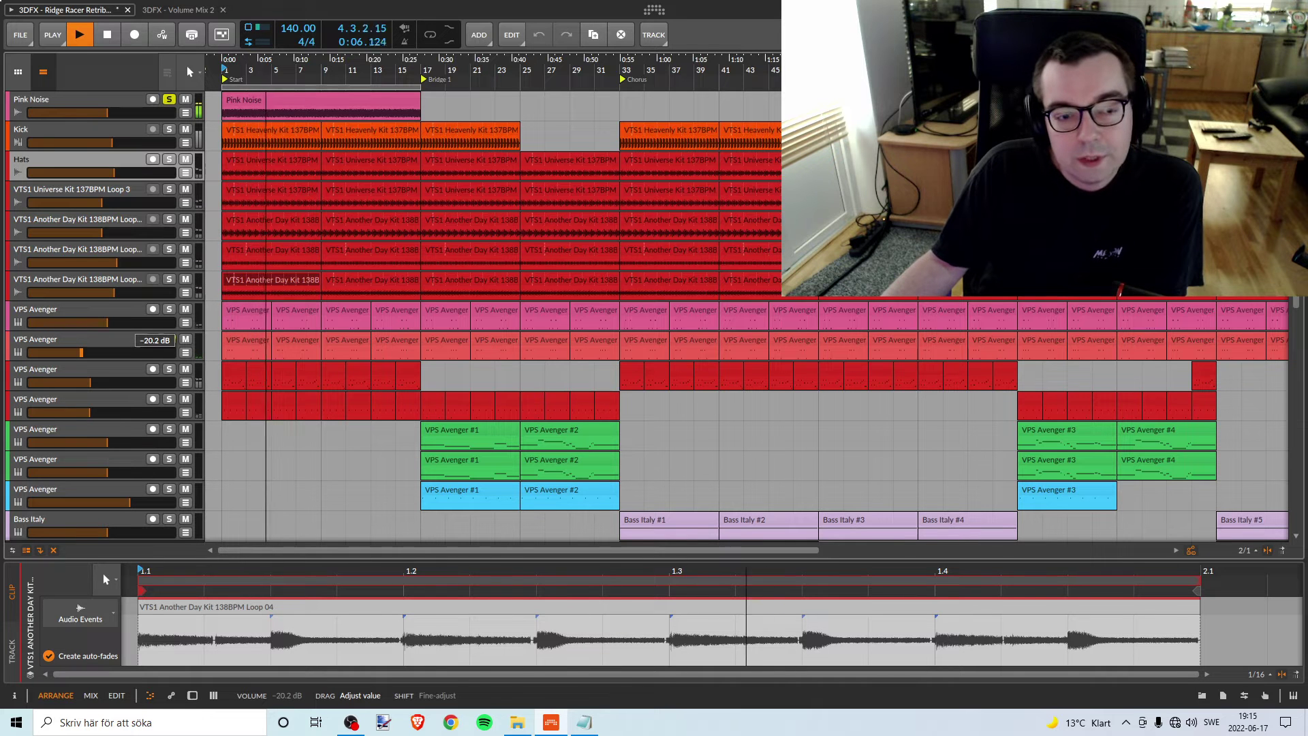
key(space)
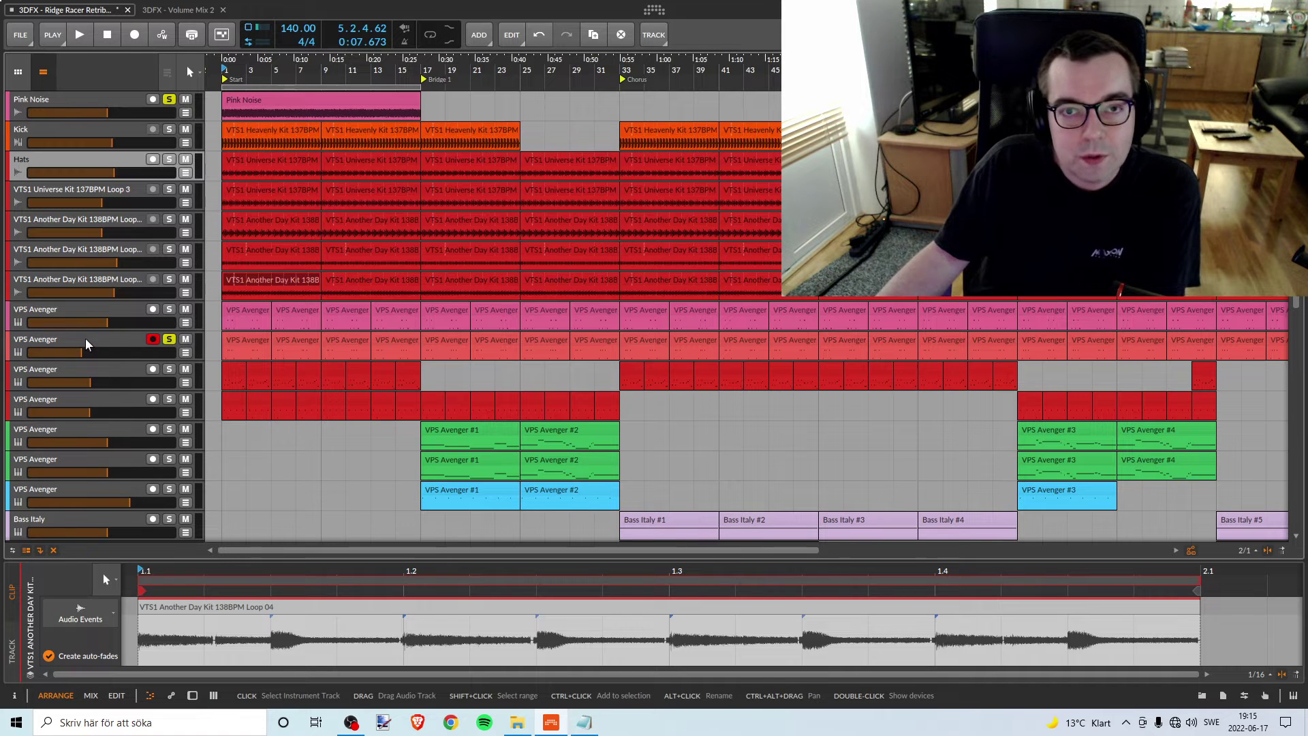
Replay the light red VPS Avenger track from the start, raise its volume slightly, and clear its solo
key(space)
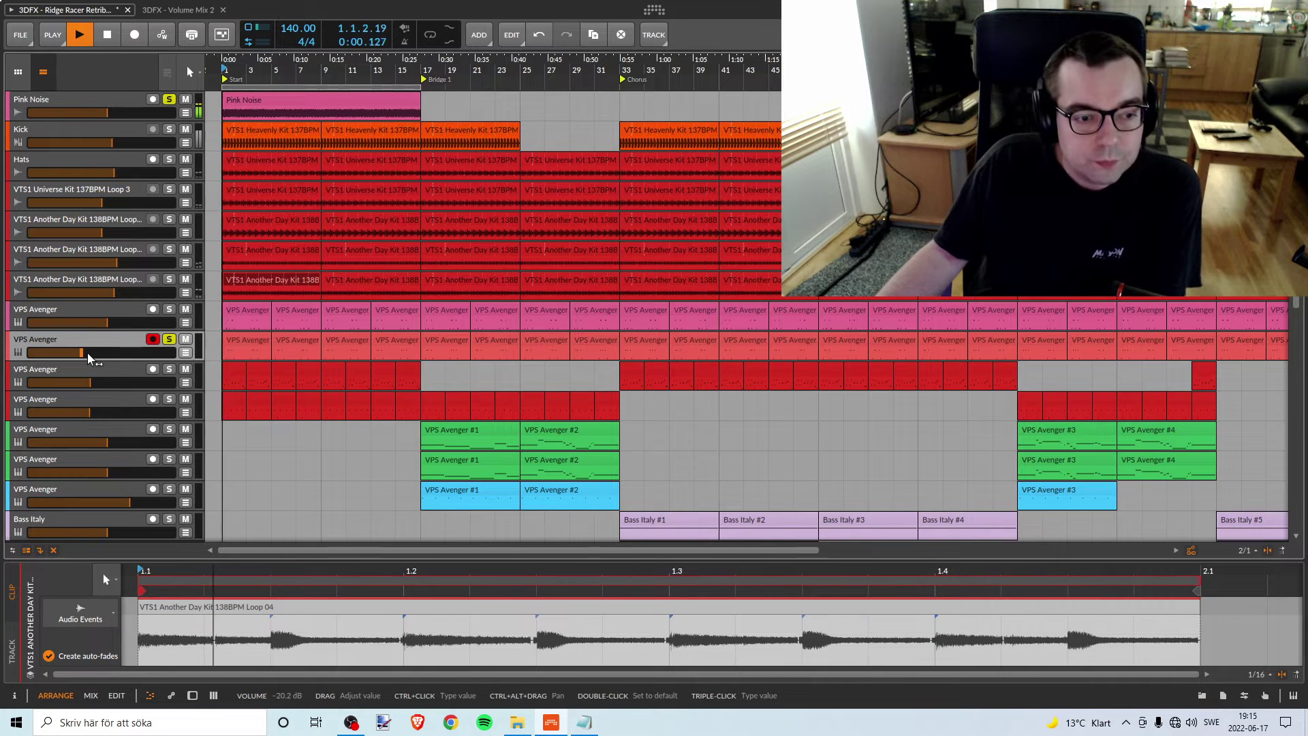
drag(88, 353, 87, 352)
key(space)
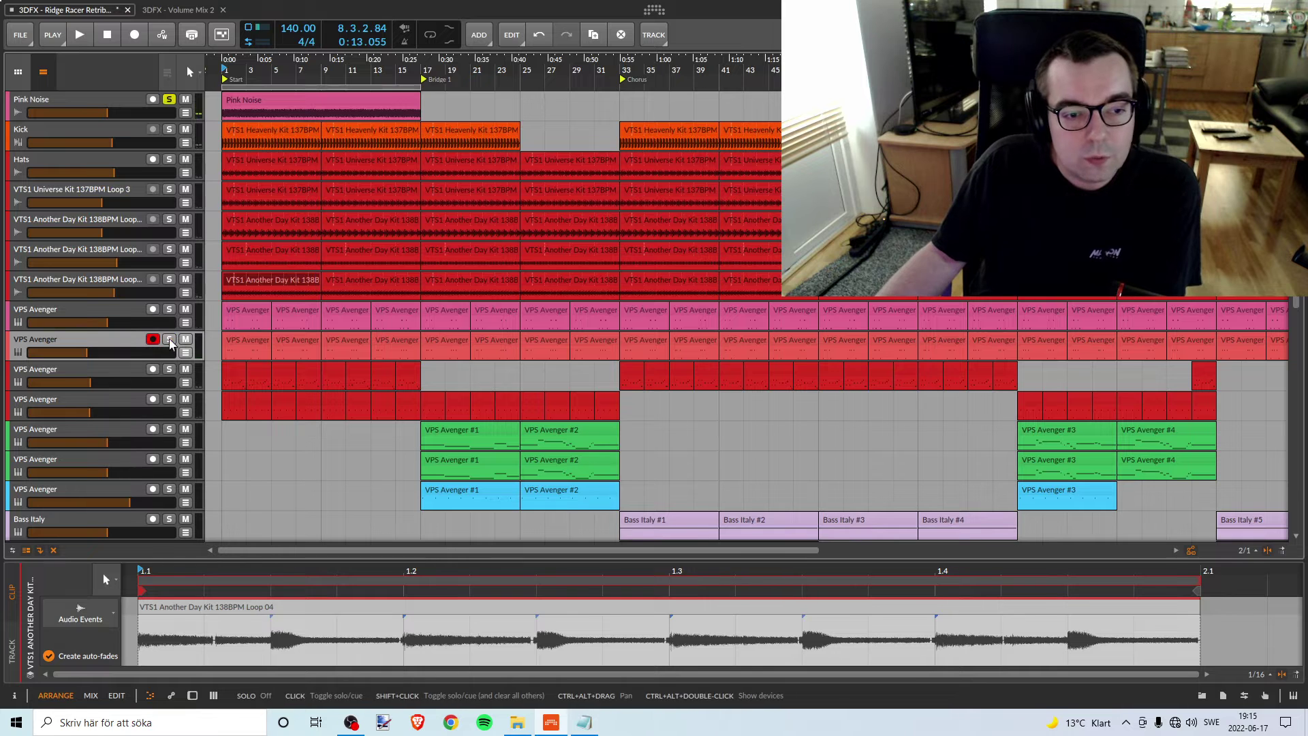
Color the light red VPS Avenger track the same red as the finished tracks
click(106, 308)
right_click(109, 338)
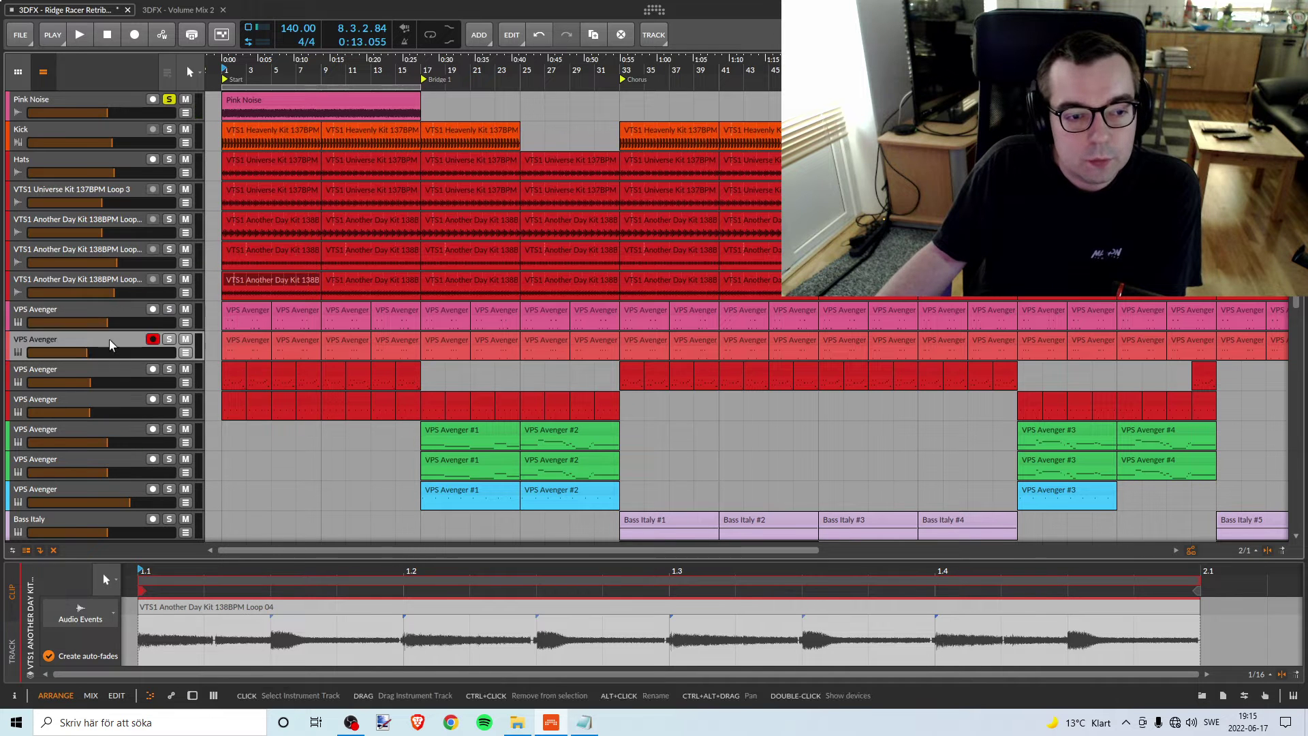
click(282, 338)
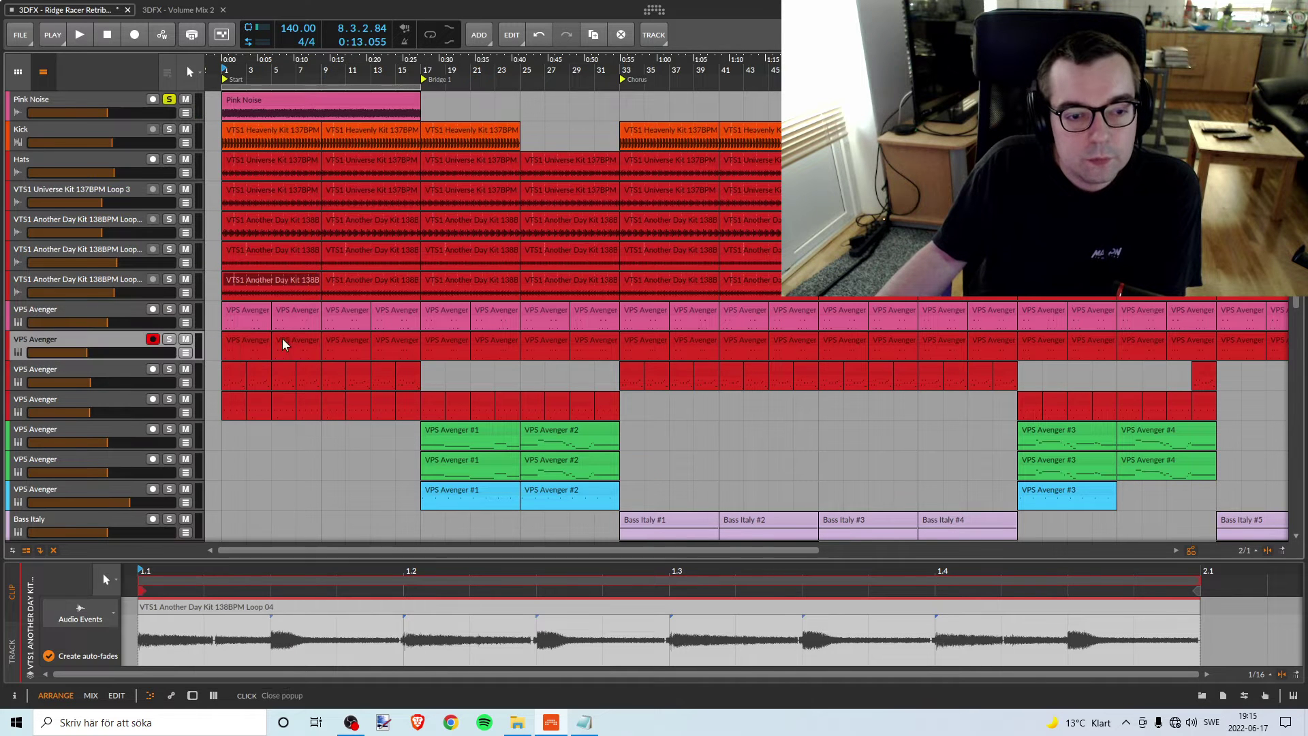
Solo the pink VPS Avenger track, lower its volume to -16.8 dB while playing from the start against the pink noise, and clear its solo
click(113, 309)
click(247, 76)
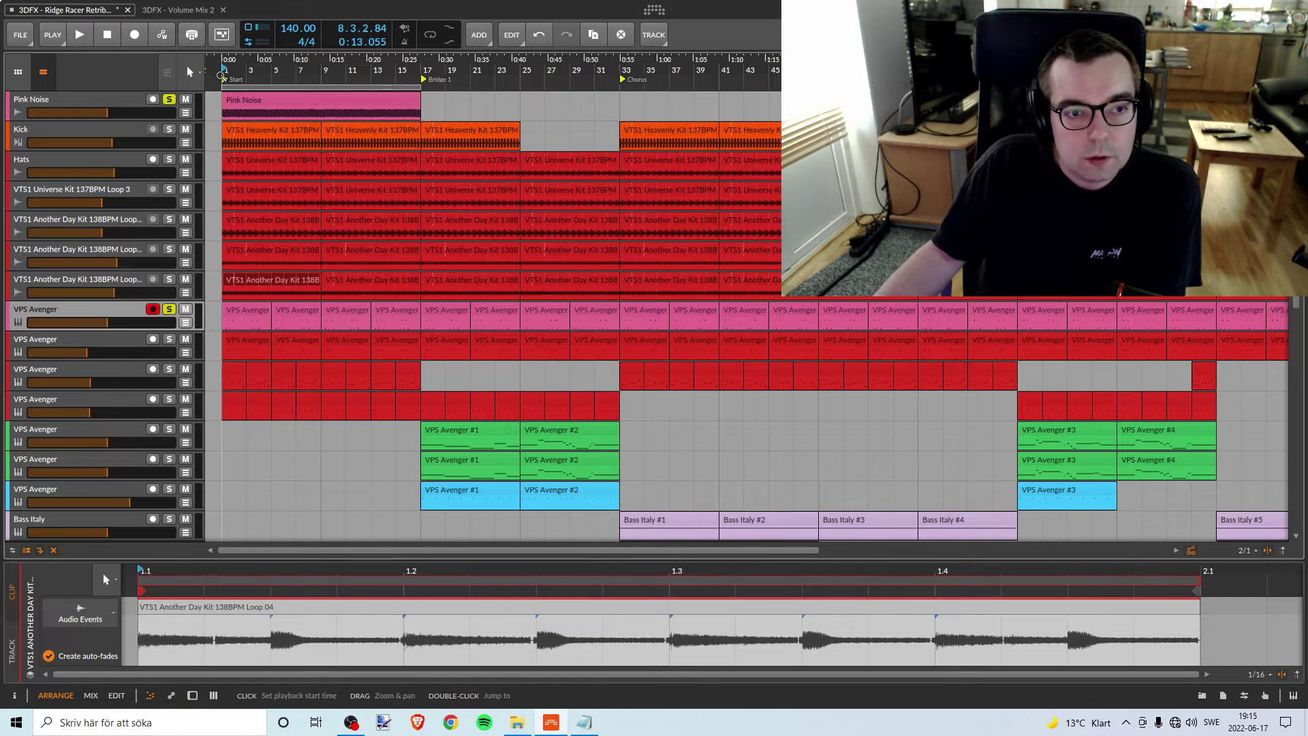
key(space)
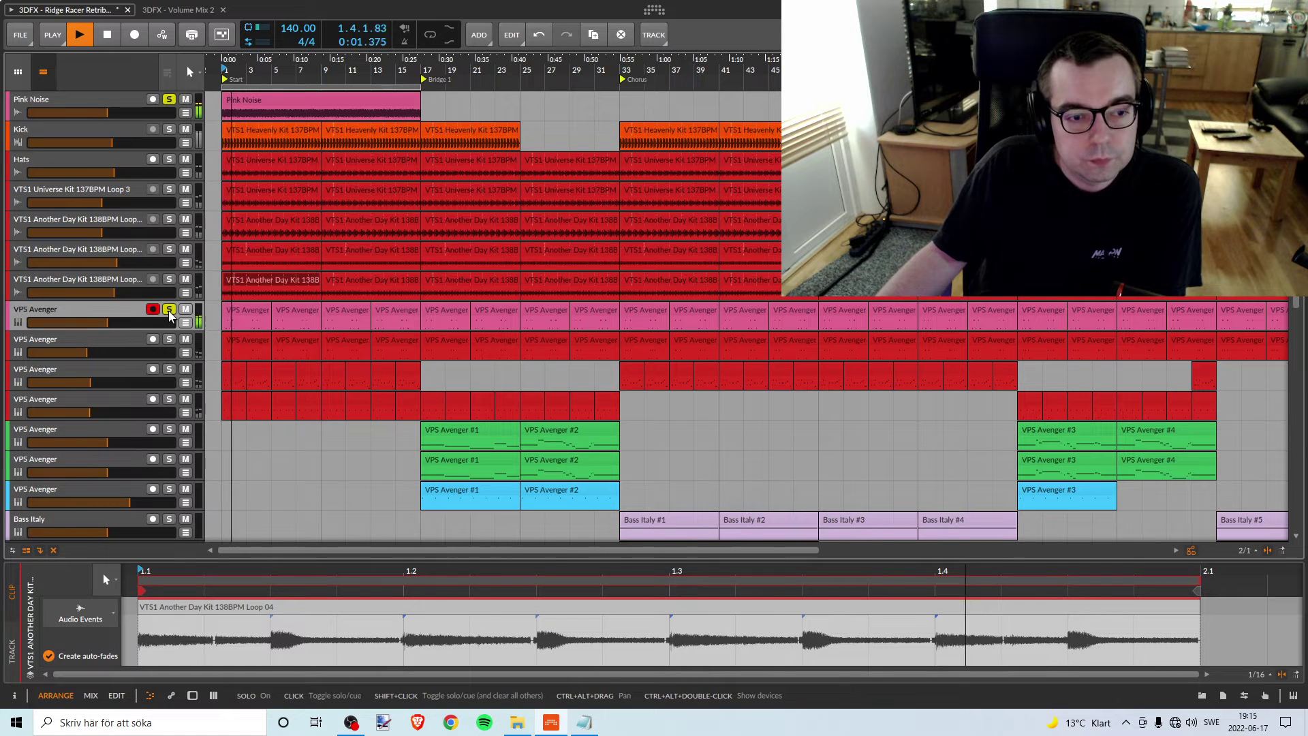
drag(121, 321, 86, 322)
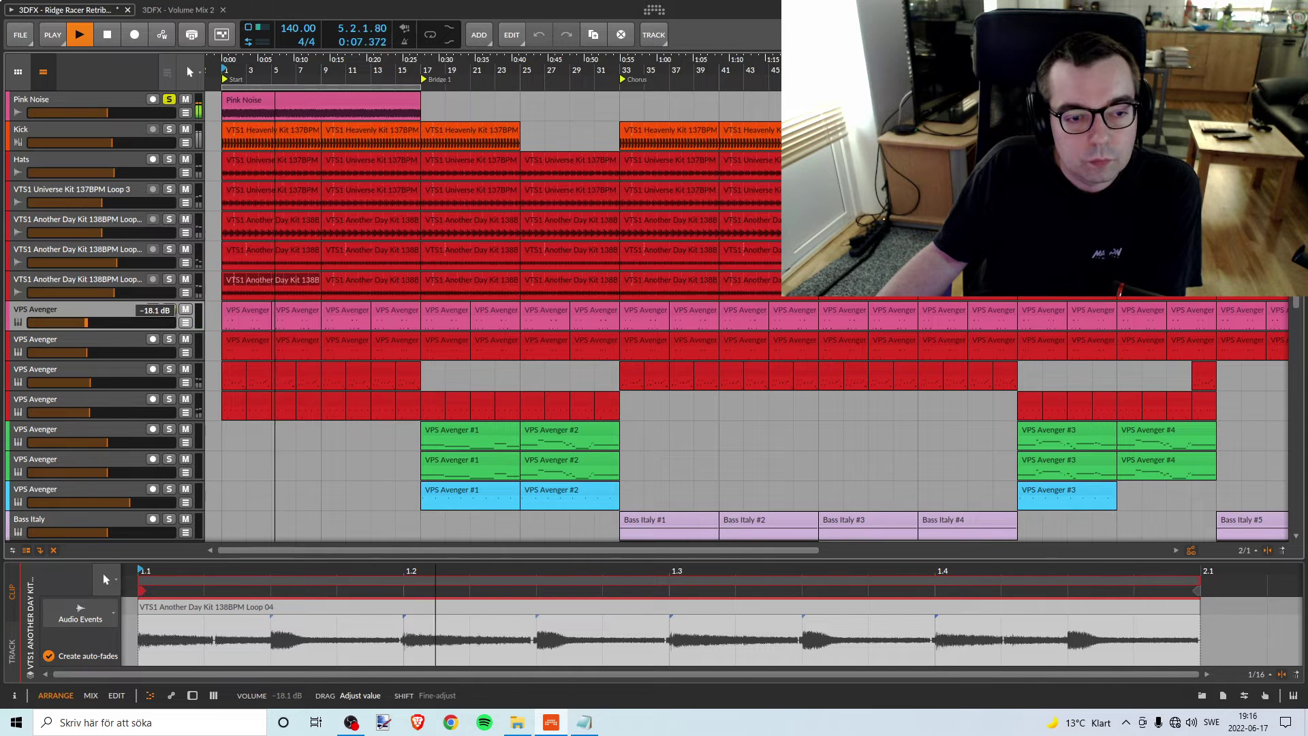
drag(86, 323, 88, 321)
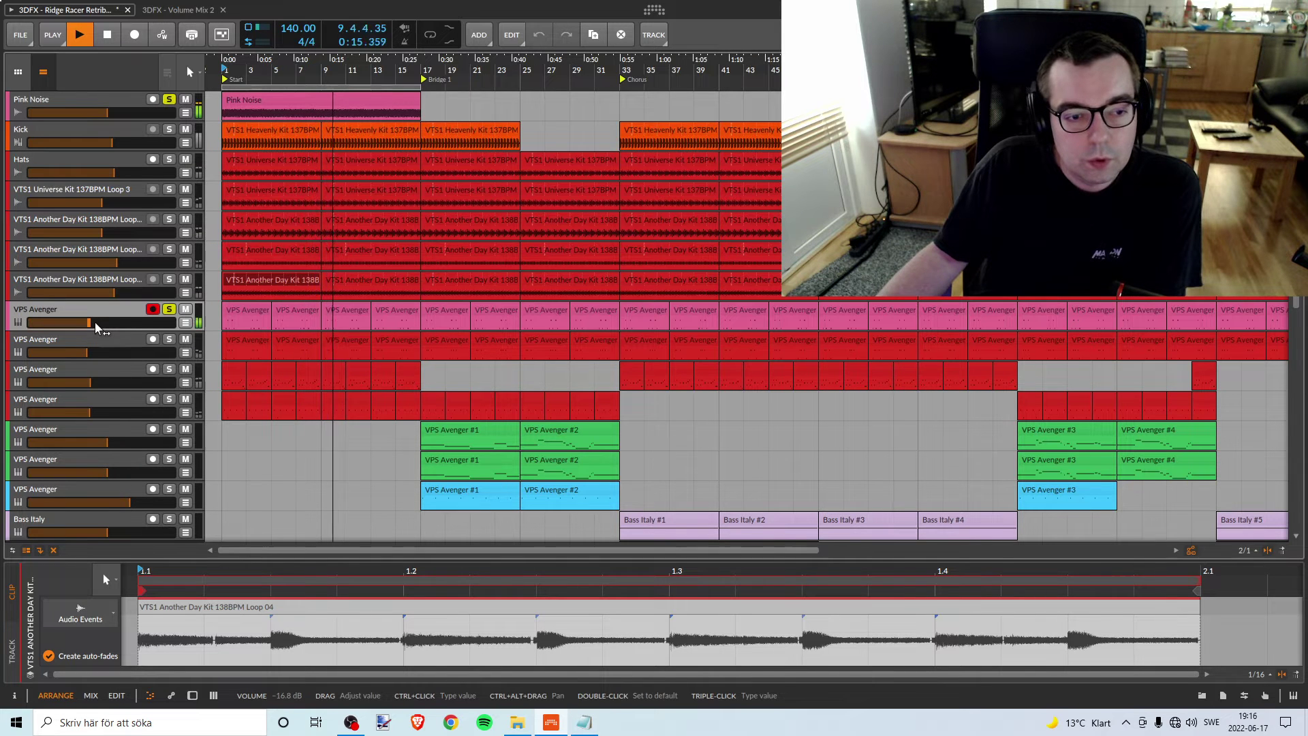
key(space)
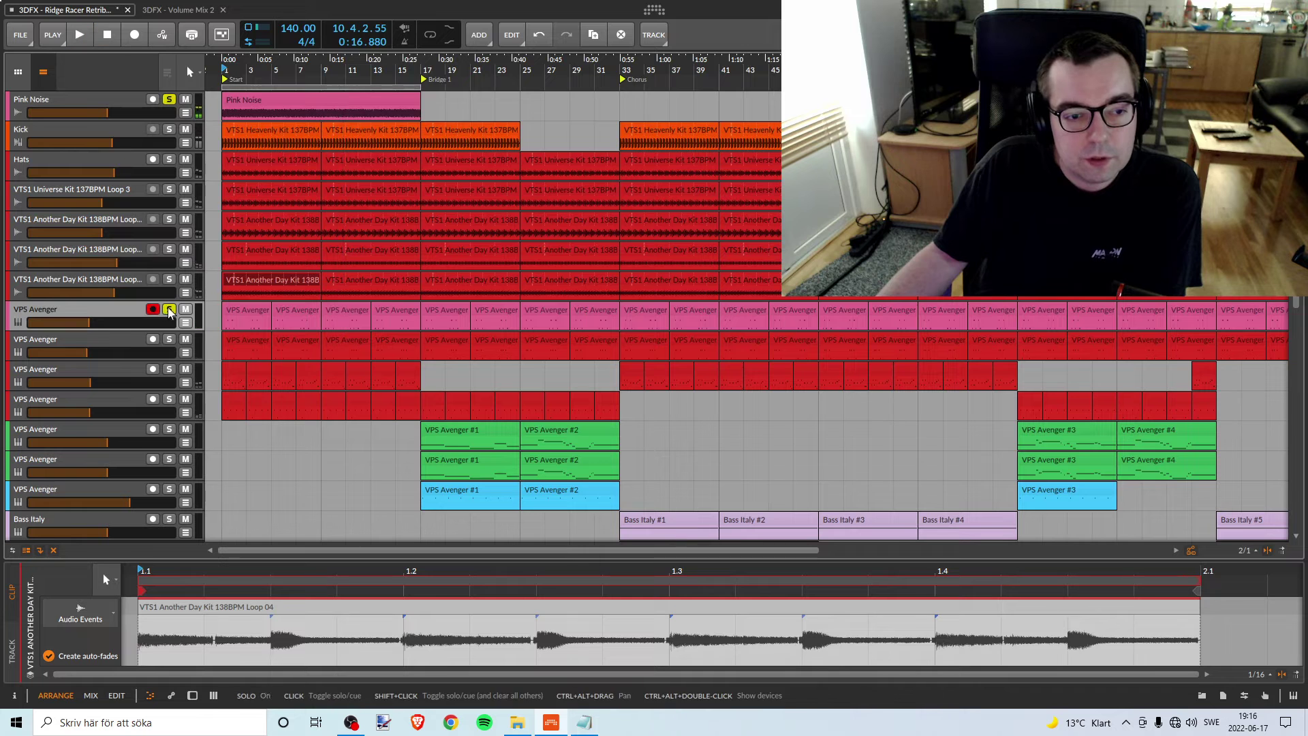
click(169, 309)
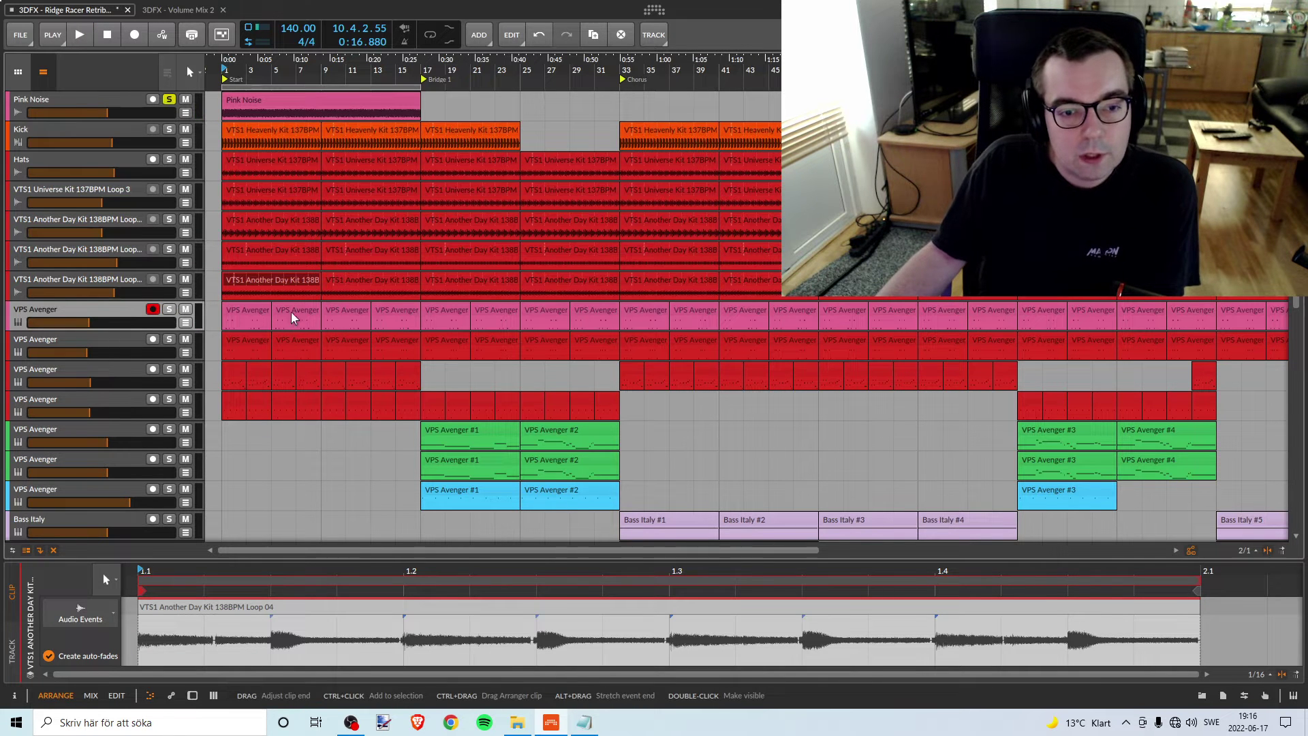
Color the pink VPS Avenger track the same red as the finished tracks
right_click(103, 304)
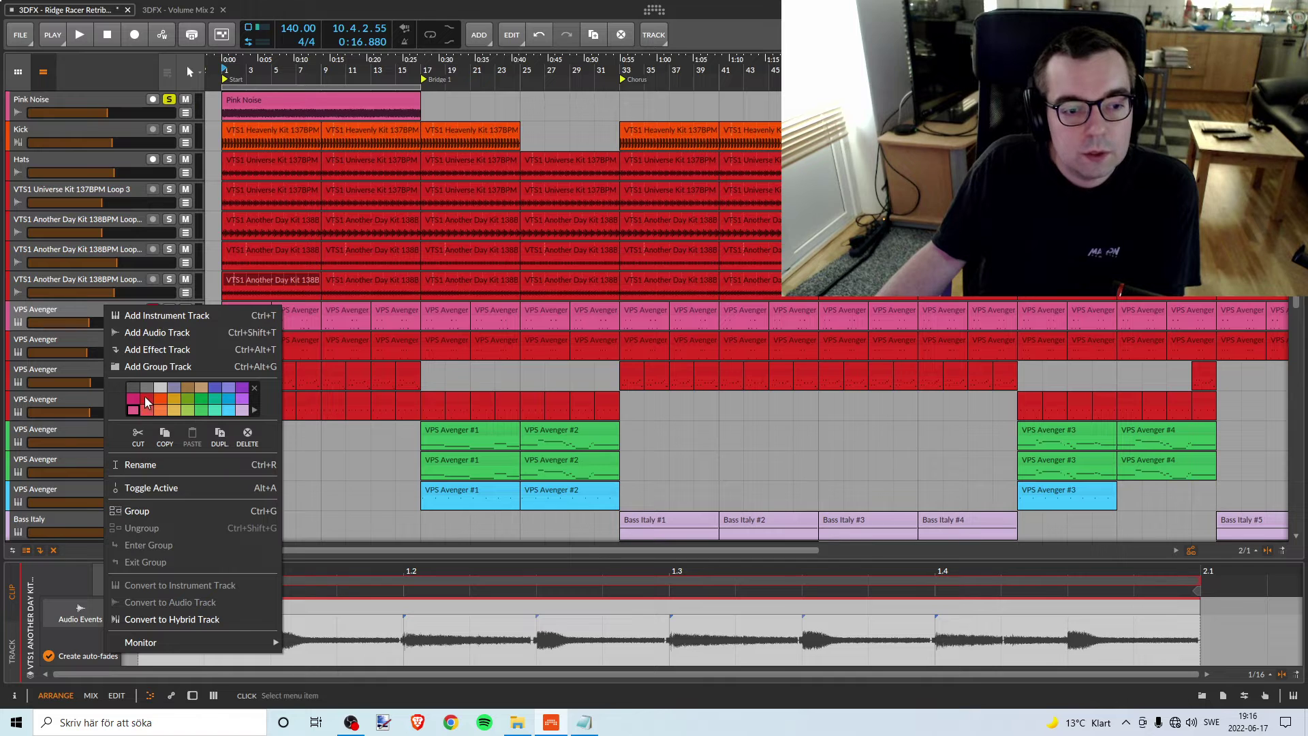
click(145, 397)
click(64, 306)
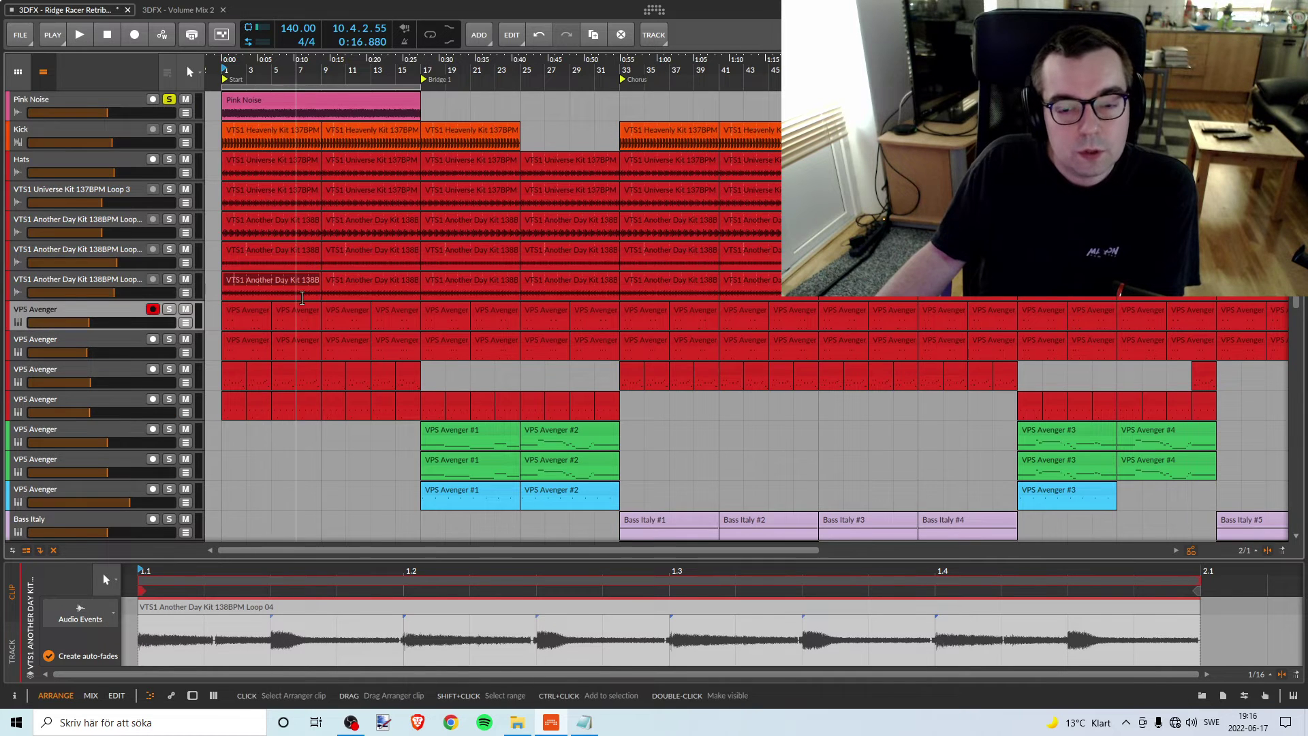
Examine the remaining tracks in the arrangement down to the yellow VTS3 Free Fall Kit tracks to see where their clips sit
scroll(302, 298, down, 5)
scroll(299, 269, up, 8)
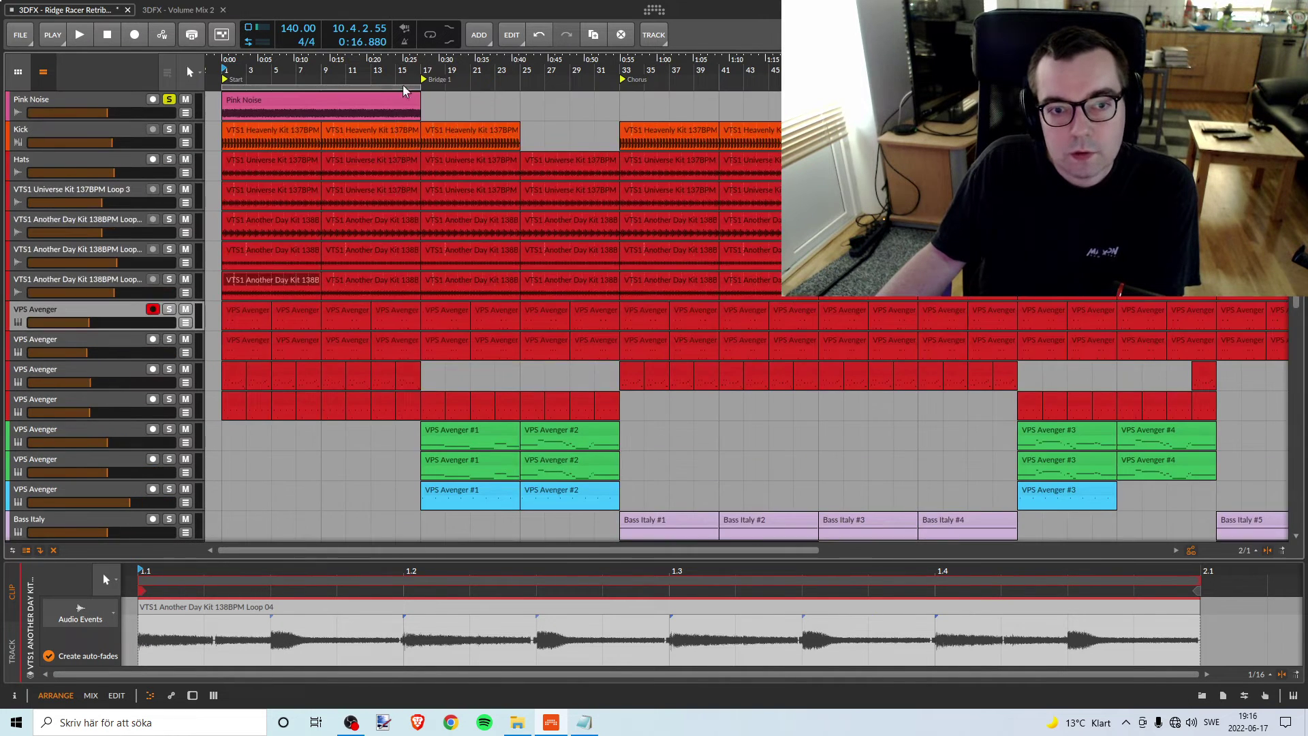
scroll(305, 263, down, 3)
scroll(313, 245, down, 5)
scroll(315, 242, up, 8)
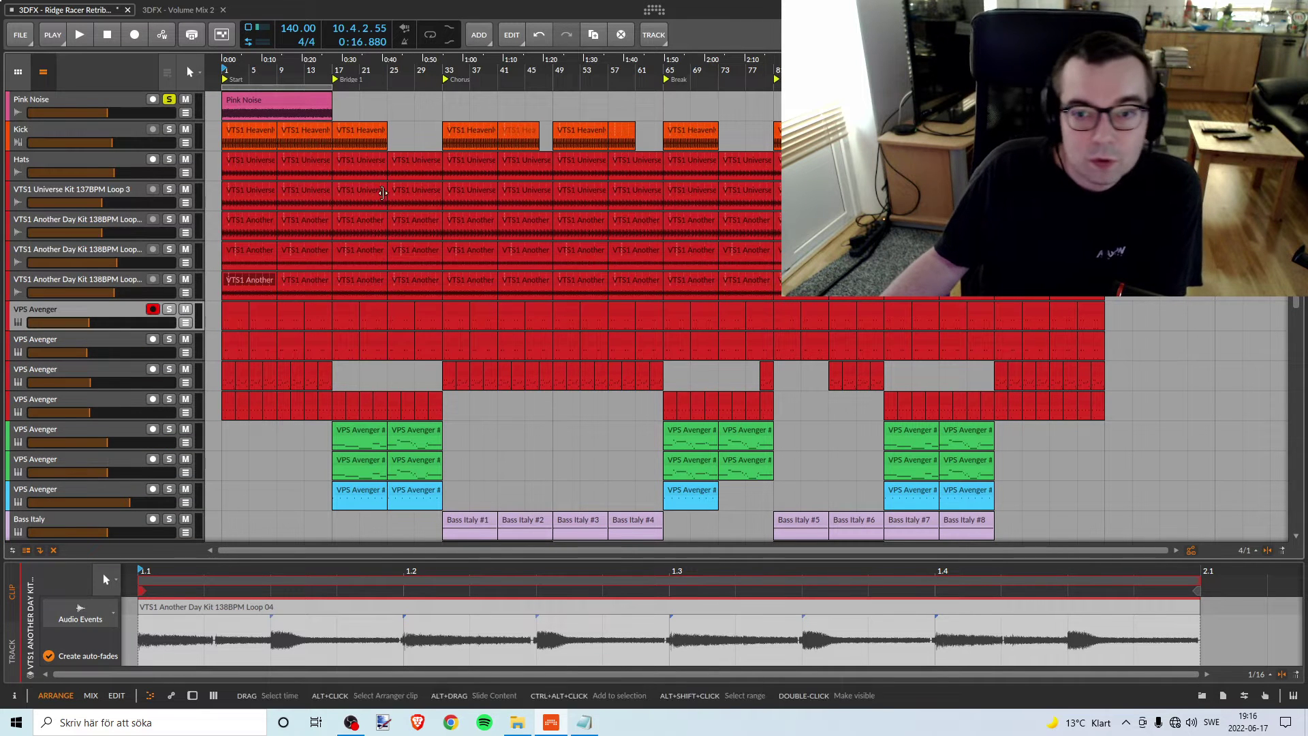
scroll(358, 382, down, 4)
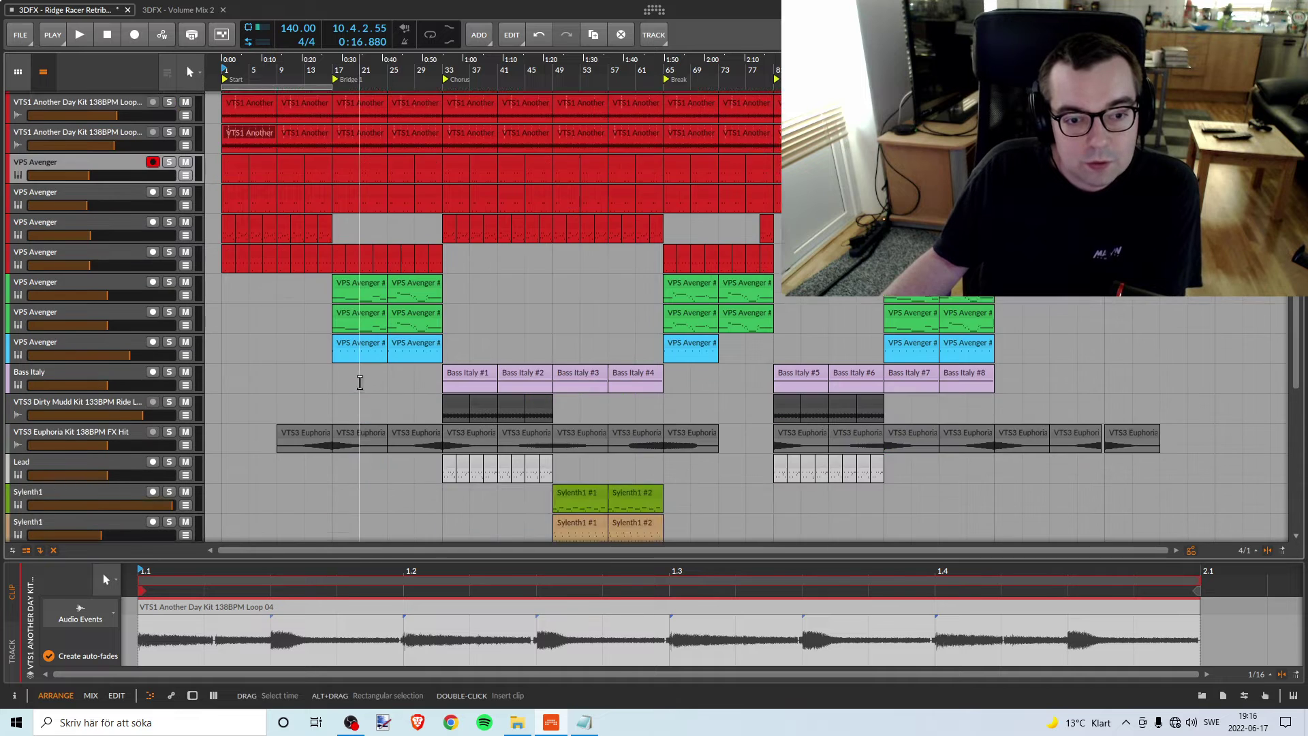
scroll(359, 380, up, 1)
scroll(363, 372, down, 10)
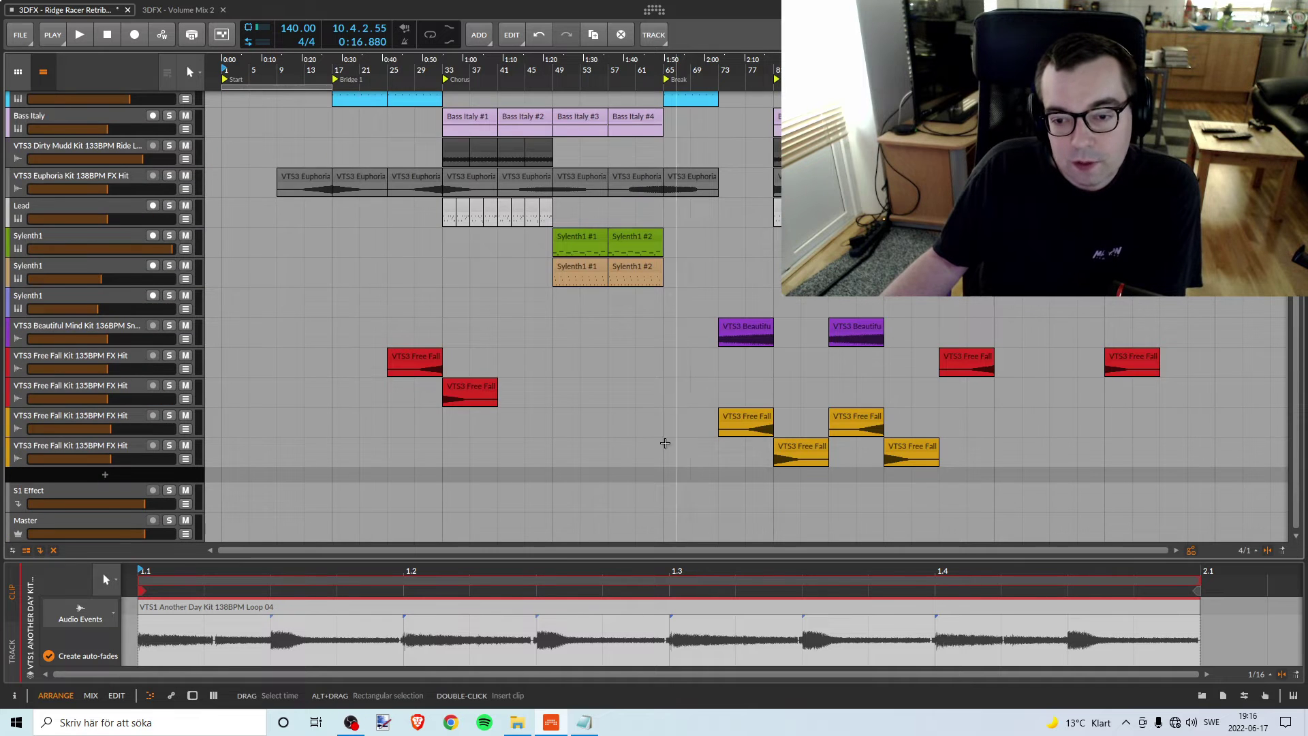
scroll(390, 390, up, 3)
scroll(390, 389, up, 6)
scroll(430, 362, down, 10)
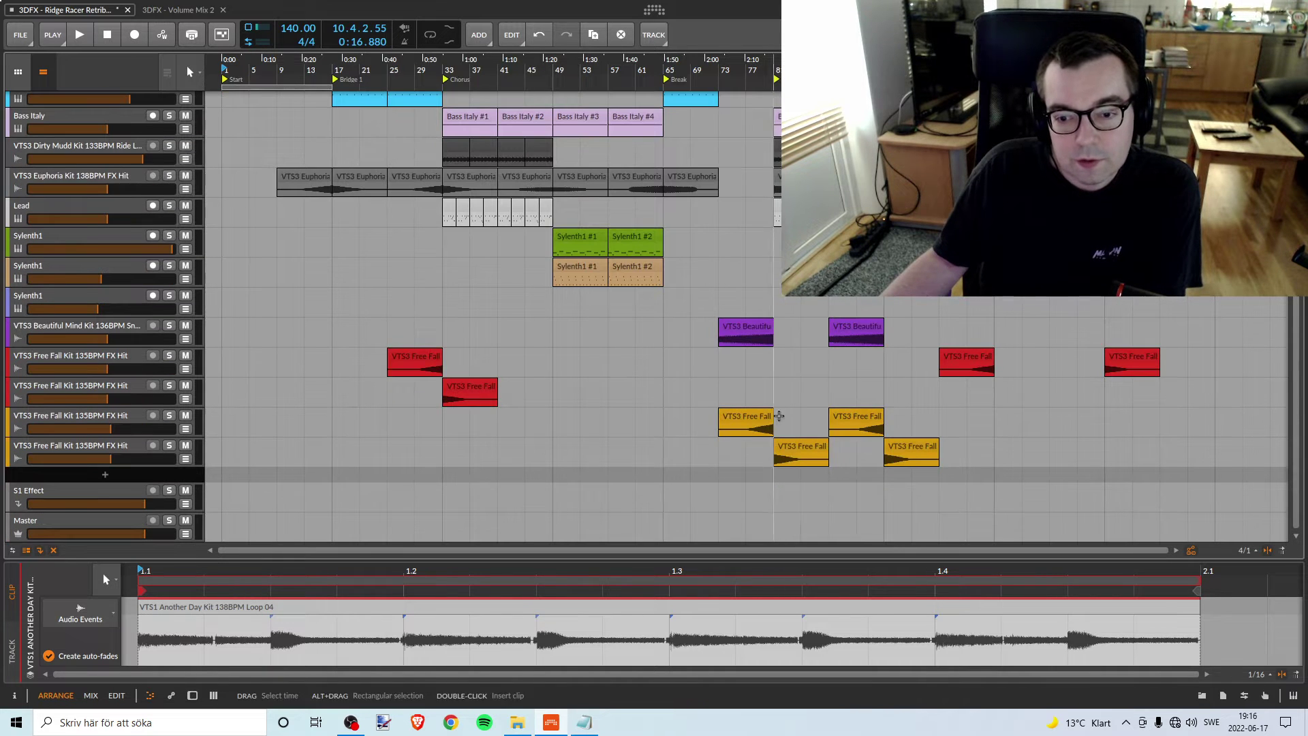
click(102, 453)
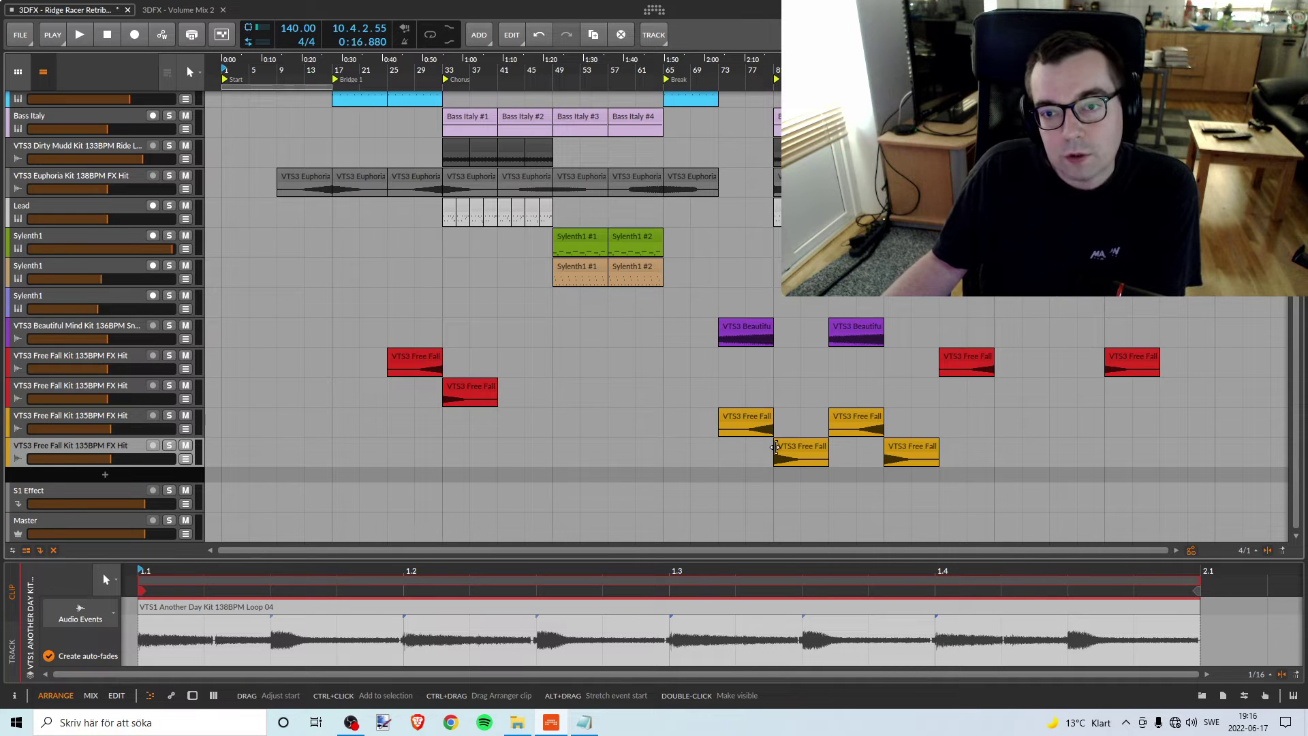
Move the Pink Noise clip from the song start to the Break marker at bar 65
scroll(774, 447, up, 12)
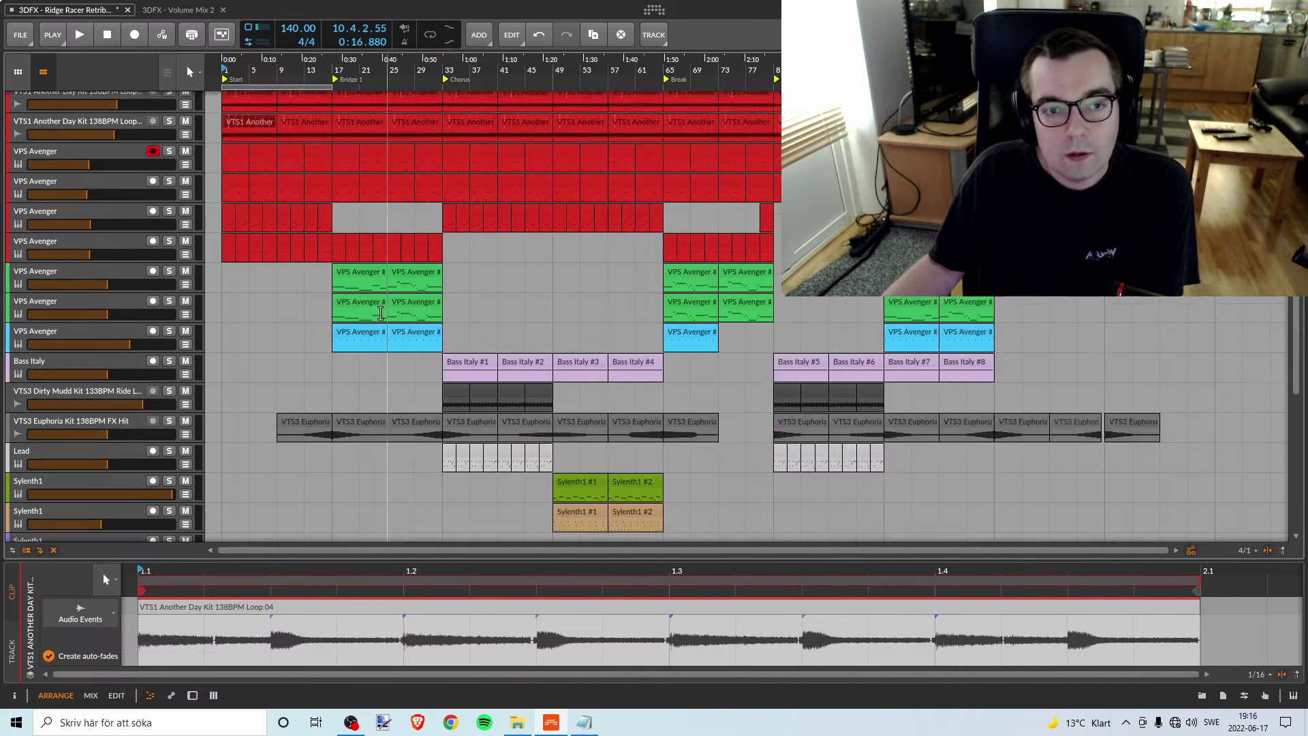
click(545, 103)
drag(567, 102, 749, 100)
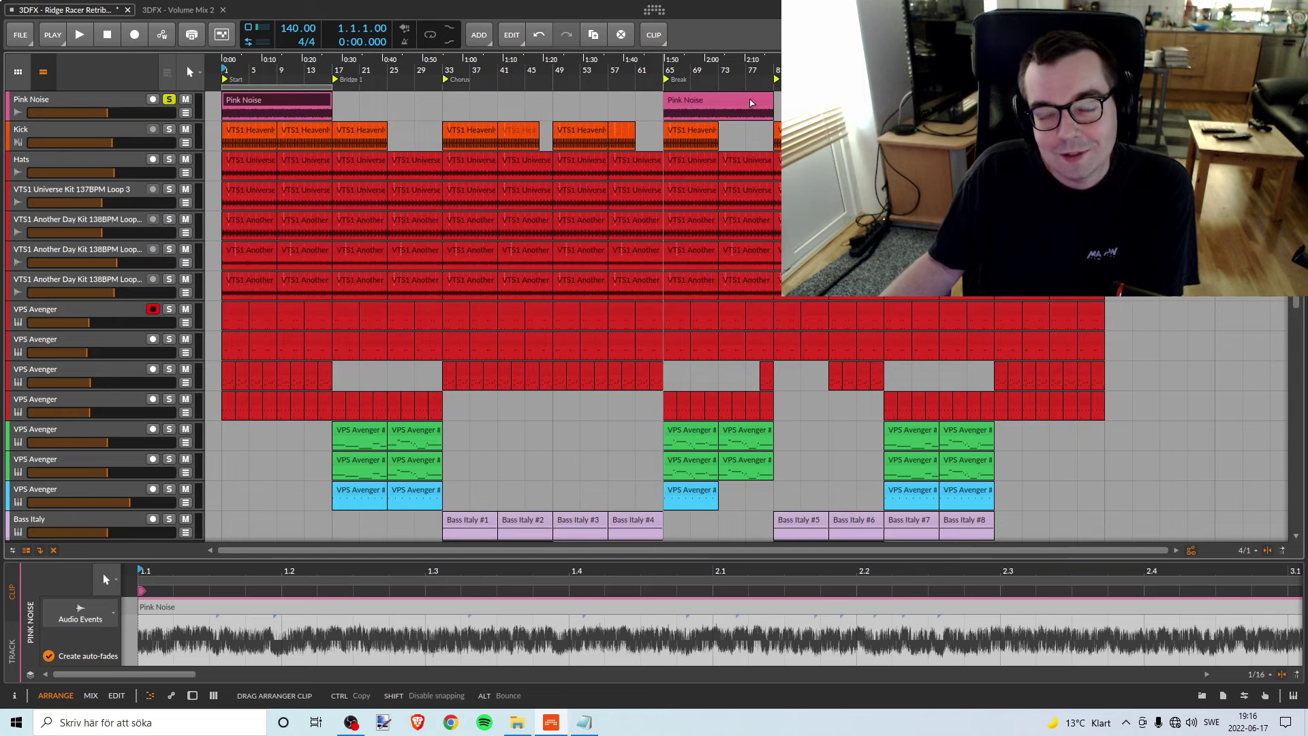
key(Delete)
Move the Pink Noise clip to bar 73, in line with the first clip on the upper yellow VTS3 Free Fall Kit track
scroll(765, 294, down, 10)
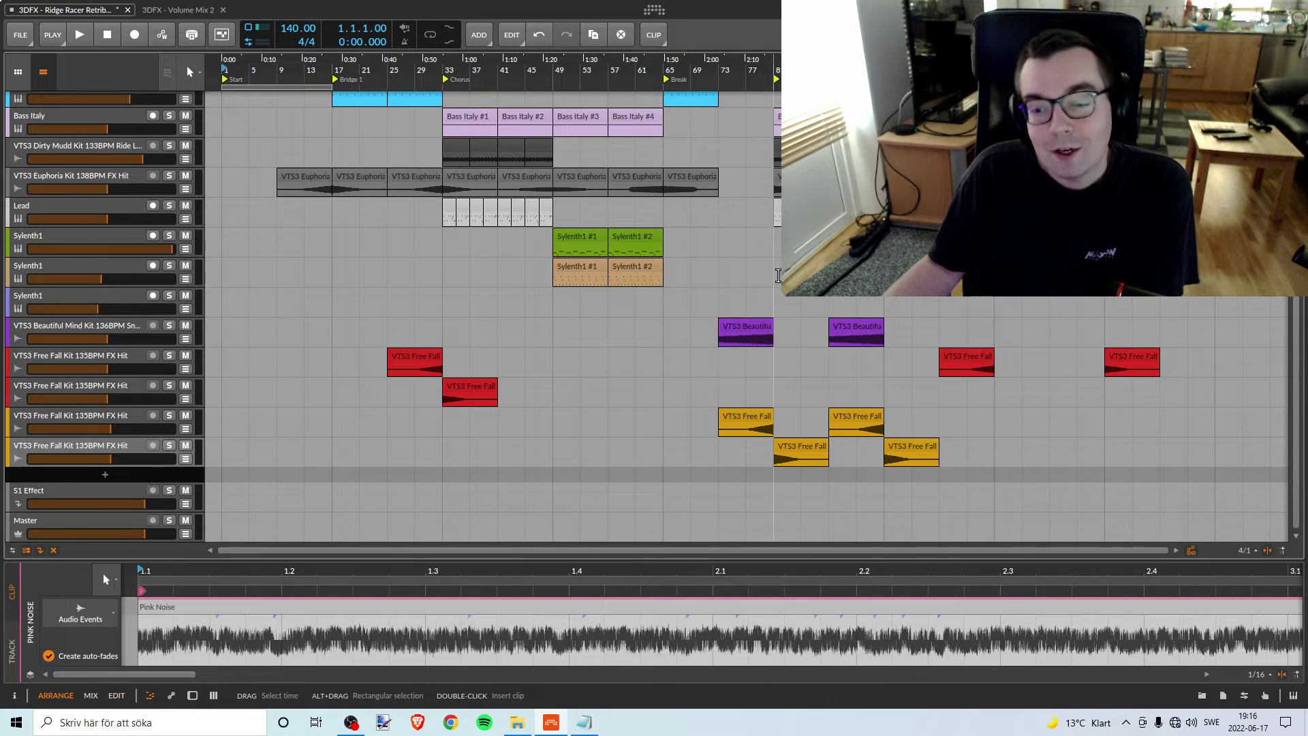
scroll(763, 279, up, 4)
scroll(765, 269, down, 4)
scroll(761, 267, up, 4)
scroll(761, 267, up, 7)
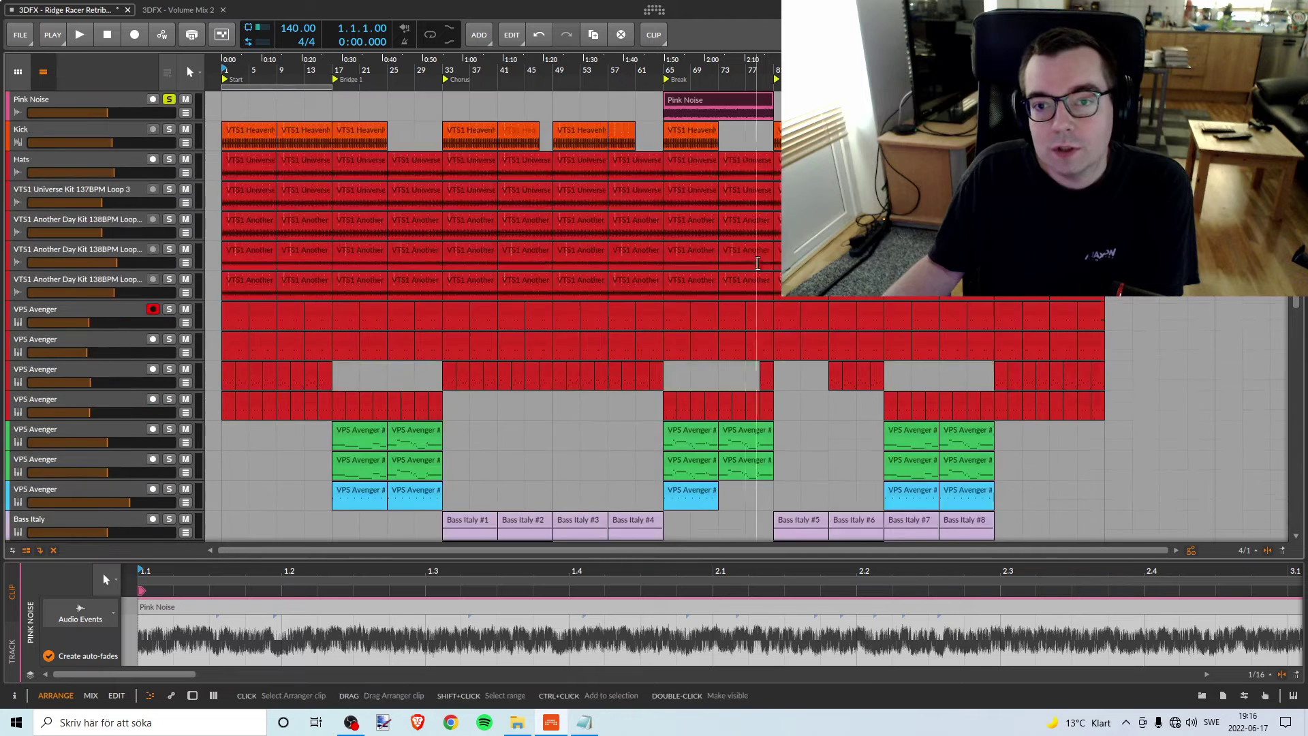
scroll(783, 205, down, 6)
scroll(809, 299, down, 3)
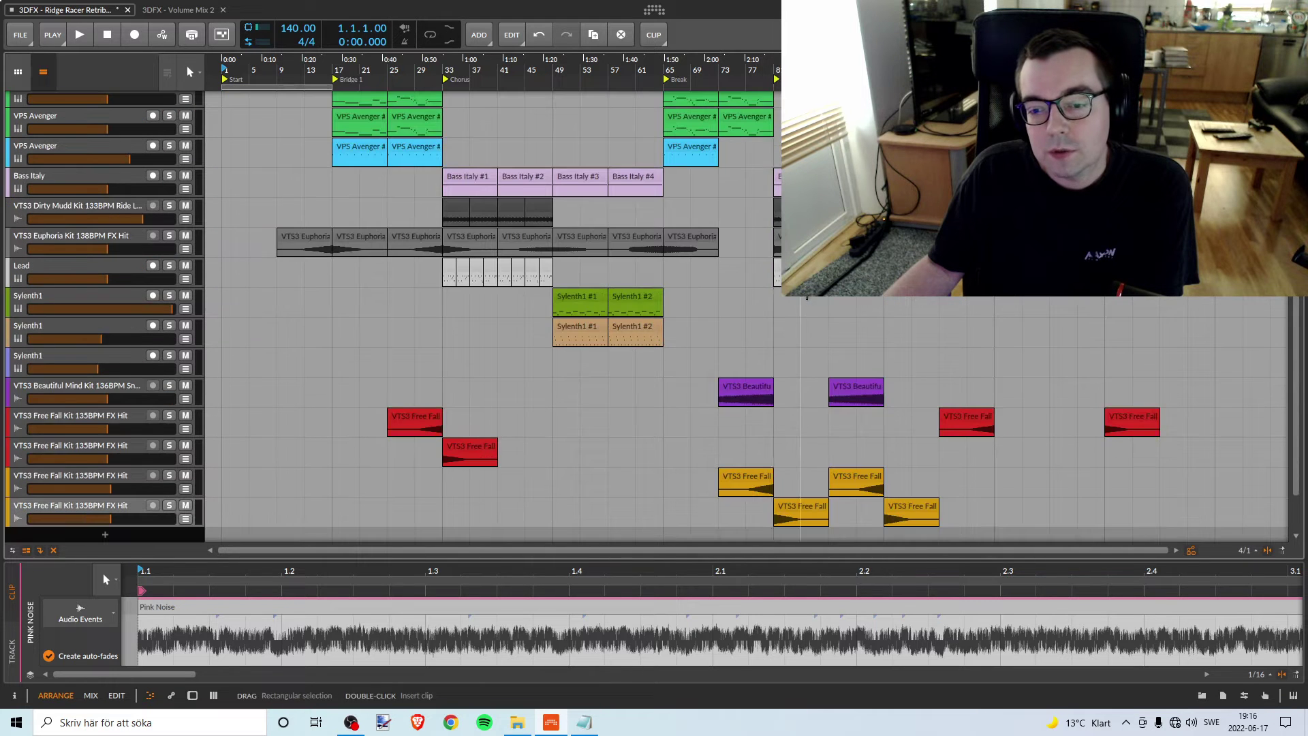
scroll(716, 137, up, 10)
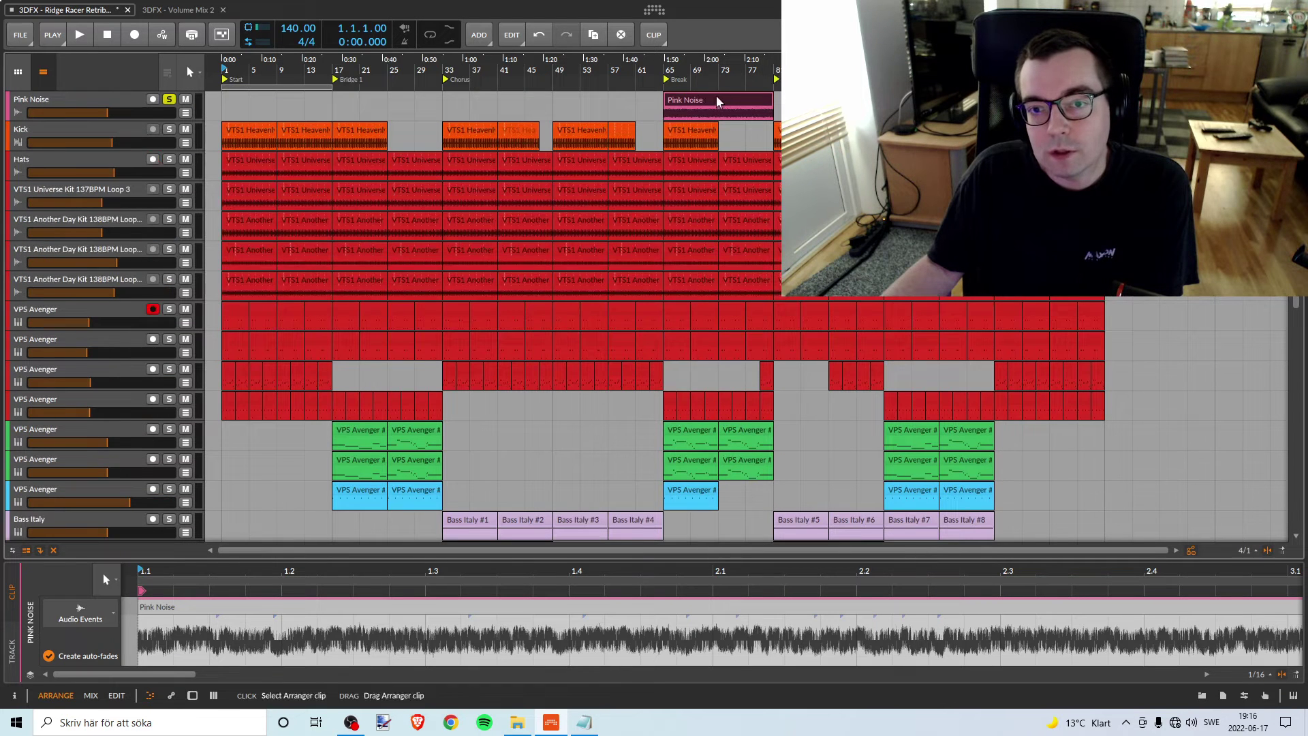
scroll(749, 231, down, 12)
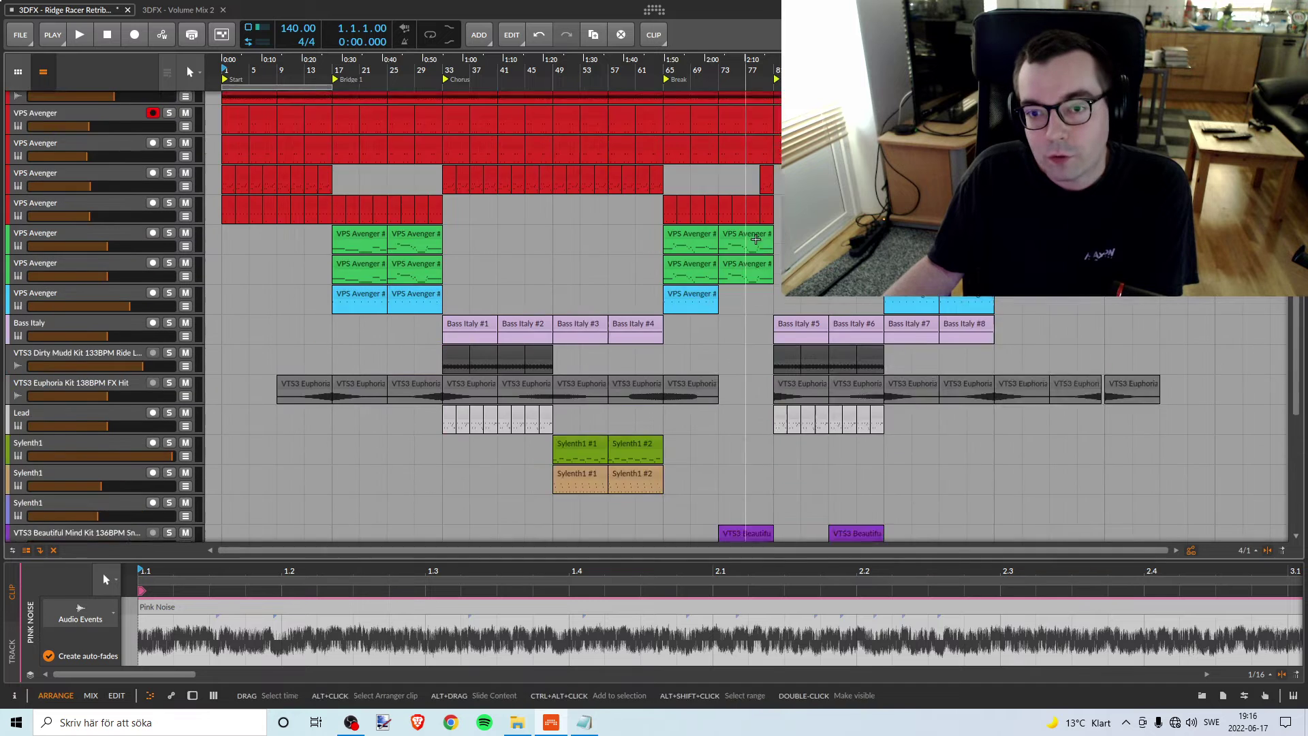
scroll(756, 240, up, 12)
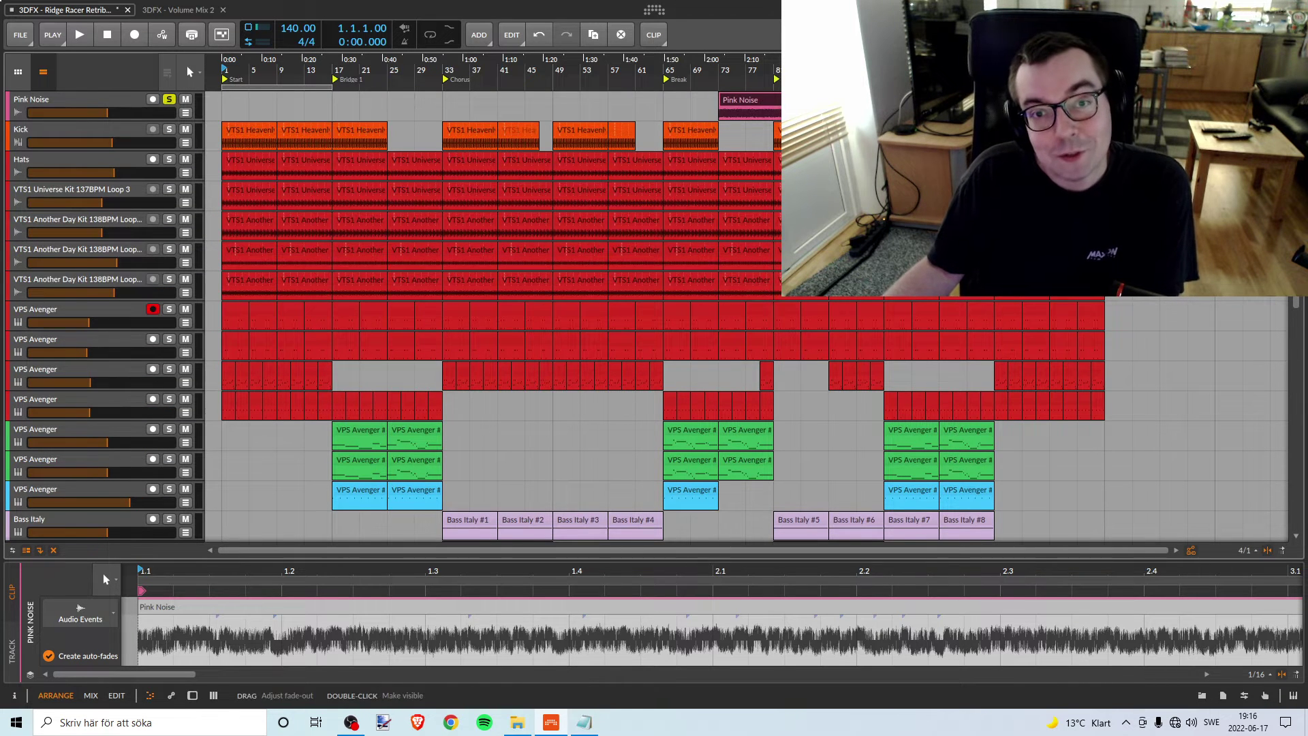
Play the section from bar 73 with the pink noise and check the upper yellow VTS3 Free Fall Kit track's level
scroll(688, 317, down, 6)
scroll(688, 316, down, 6)
scroll(688, 316, up, 12)
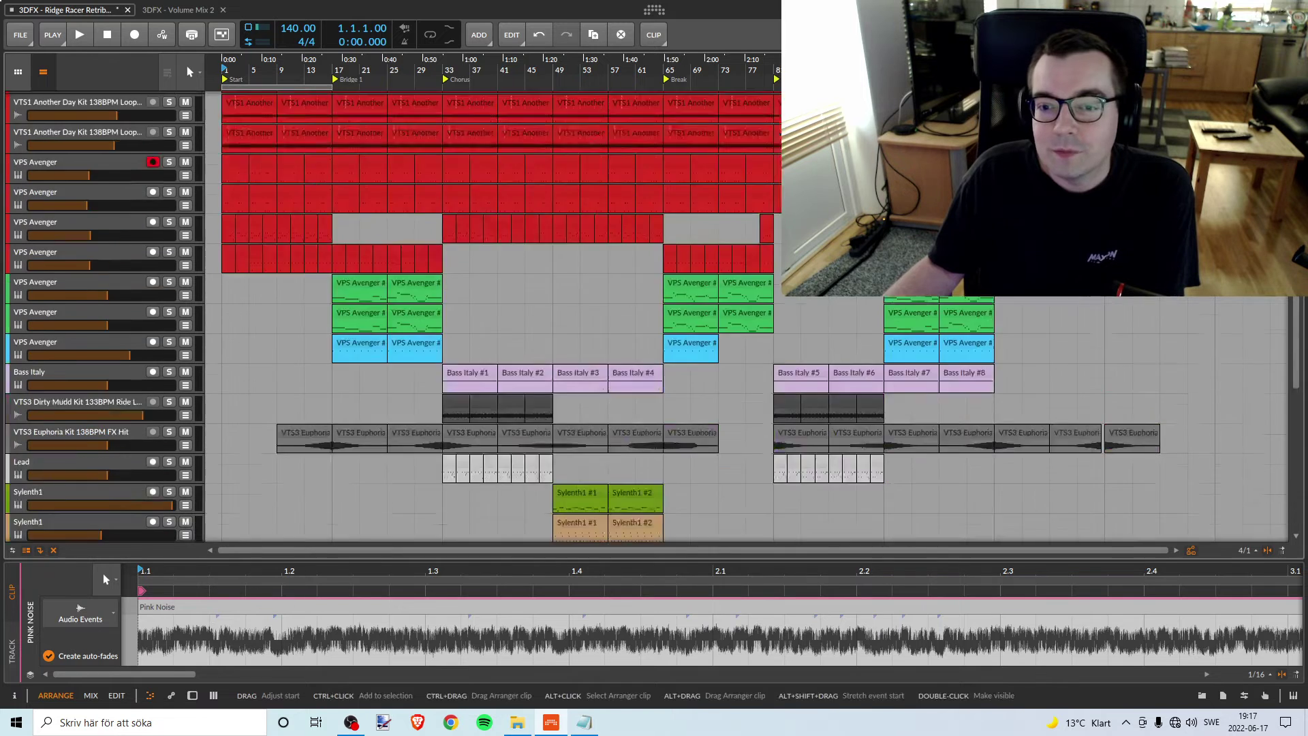
scroll(688, 317, down, 6)
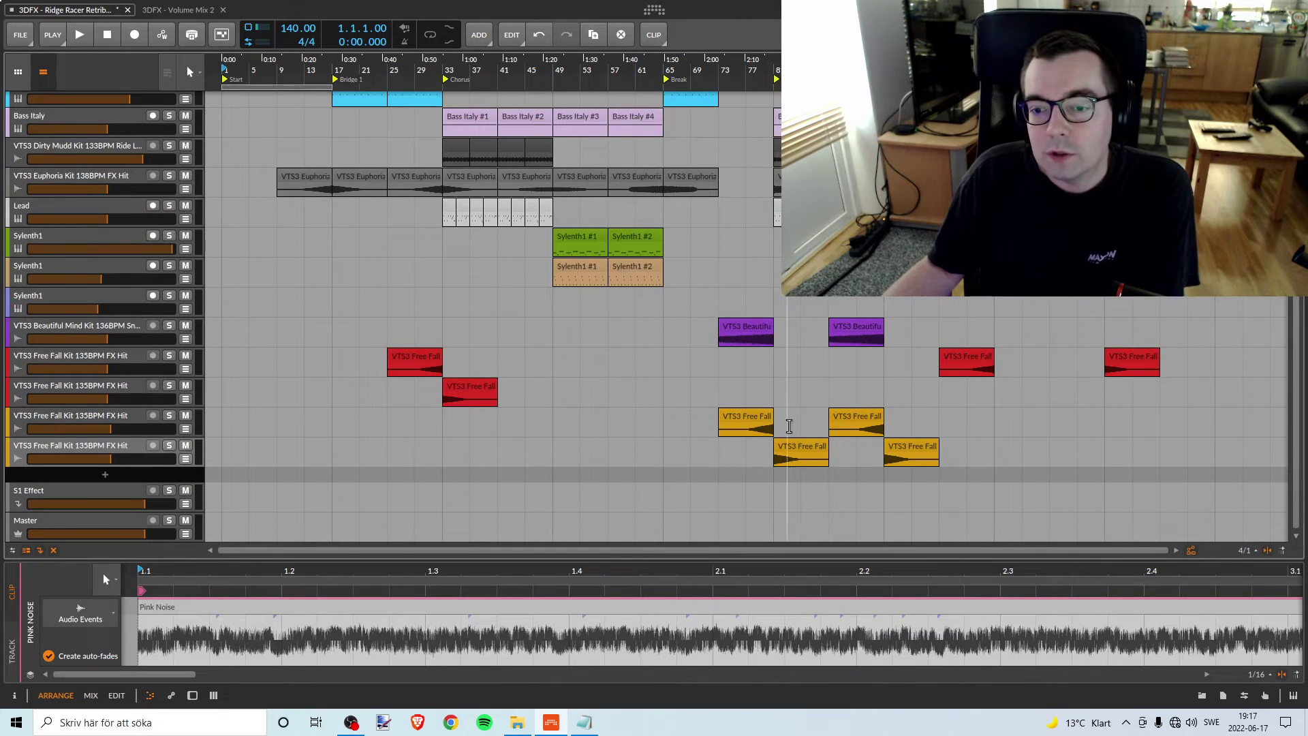
scroll(500, 186, up, 8)
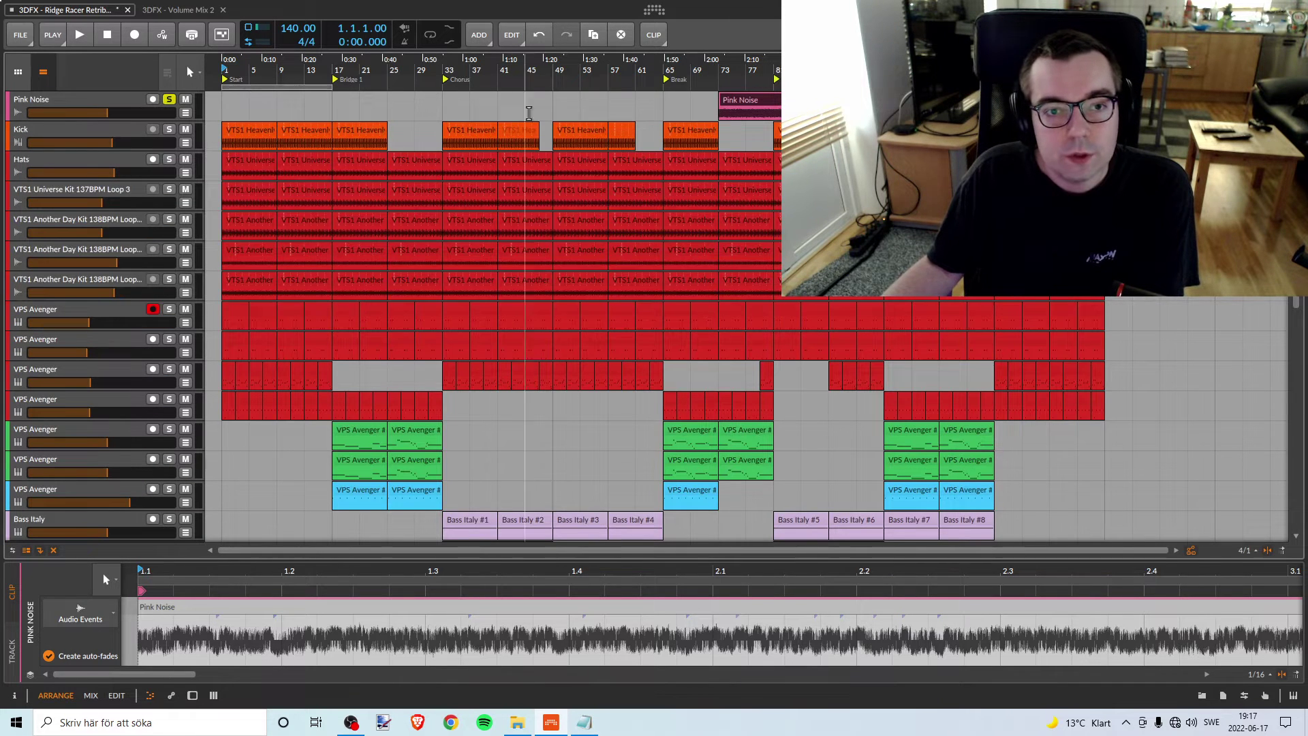
click(723, 72)
key(space)
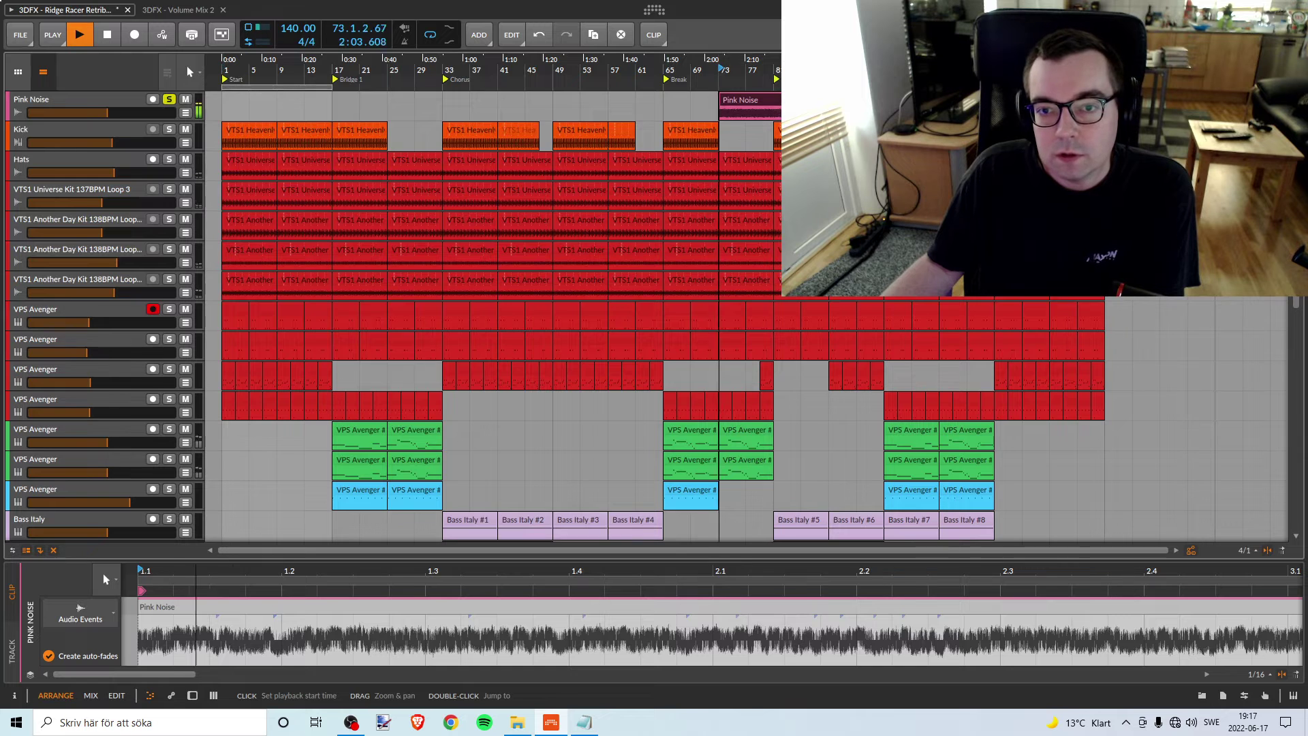
scroll(471, 456, down, 8)
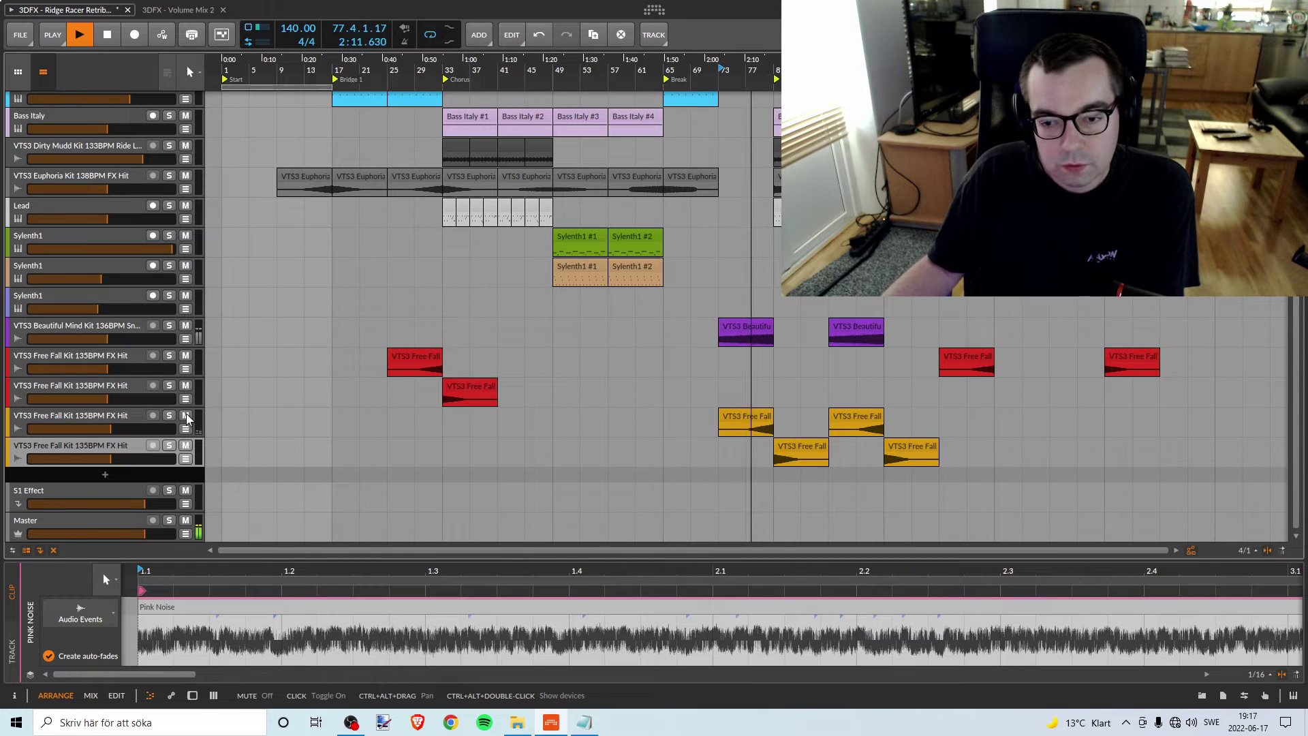
click(121, 429)
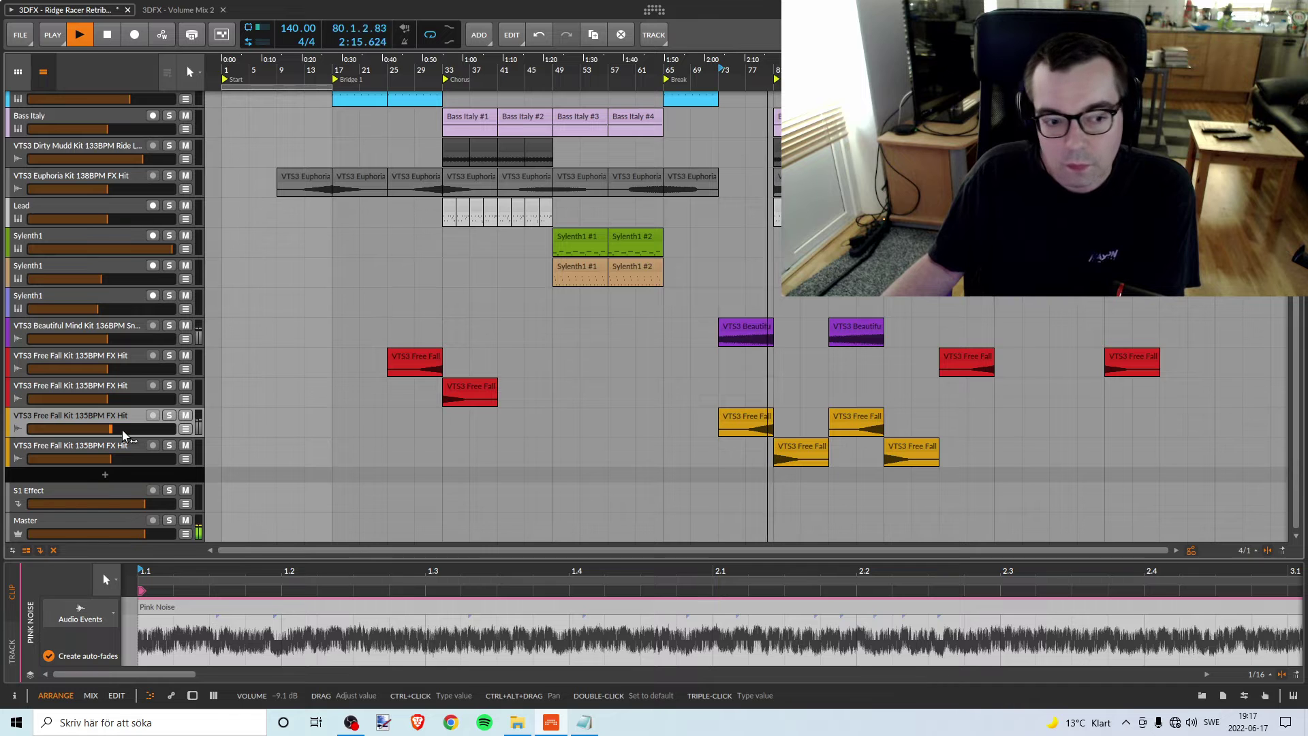
key(space)
Play from bar 77 and lower the upper yellow VTS3 Free Fall Kit track's volume to about -10.5 dB
click(748, 71)
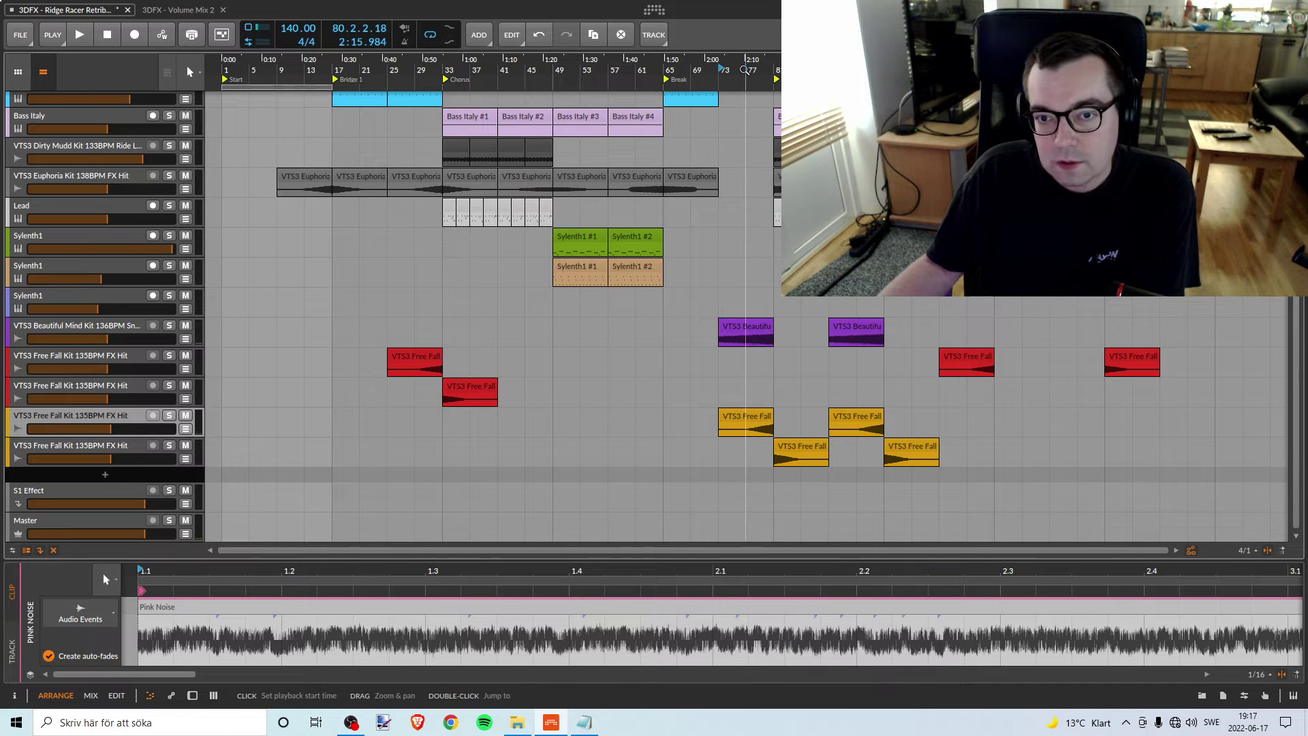
key(space)
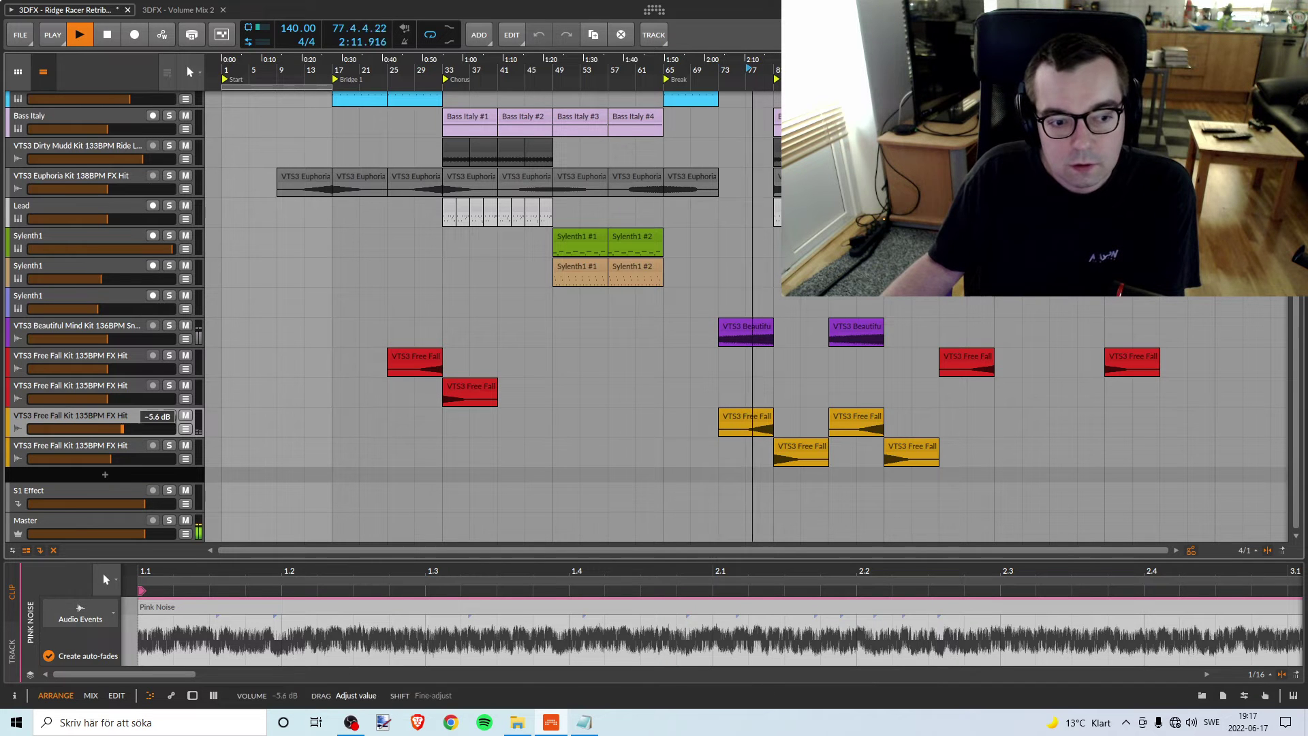
drag(128, 433, 132, 433)
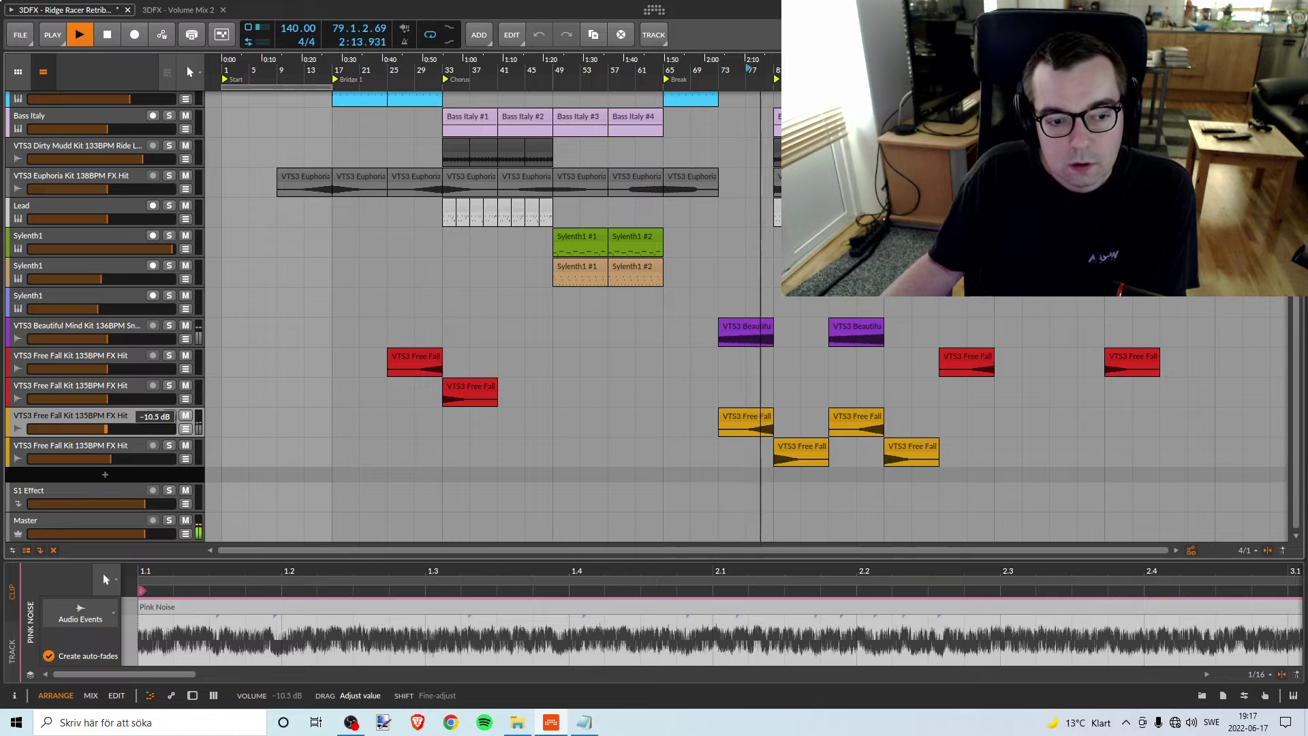
key(space)
Show the upper yellow VTS3 Free Fall Kit track's devices and inspect the audio of its clip at bar 73
click(169, 415)
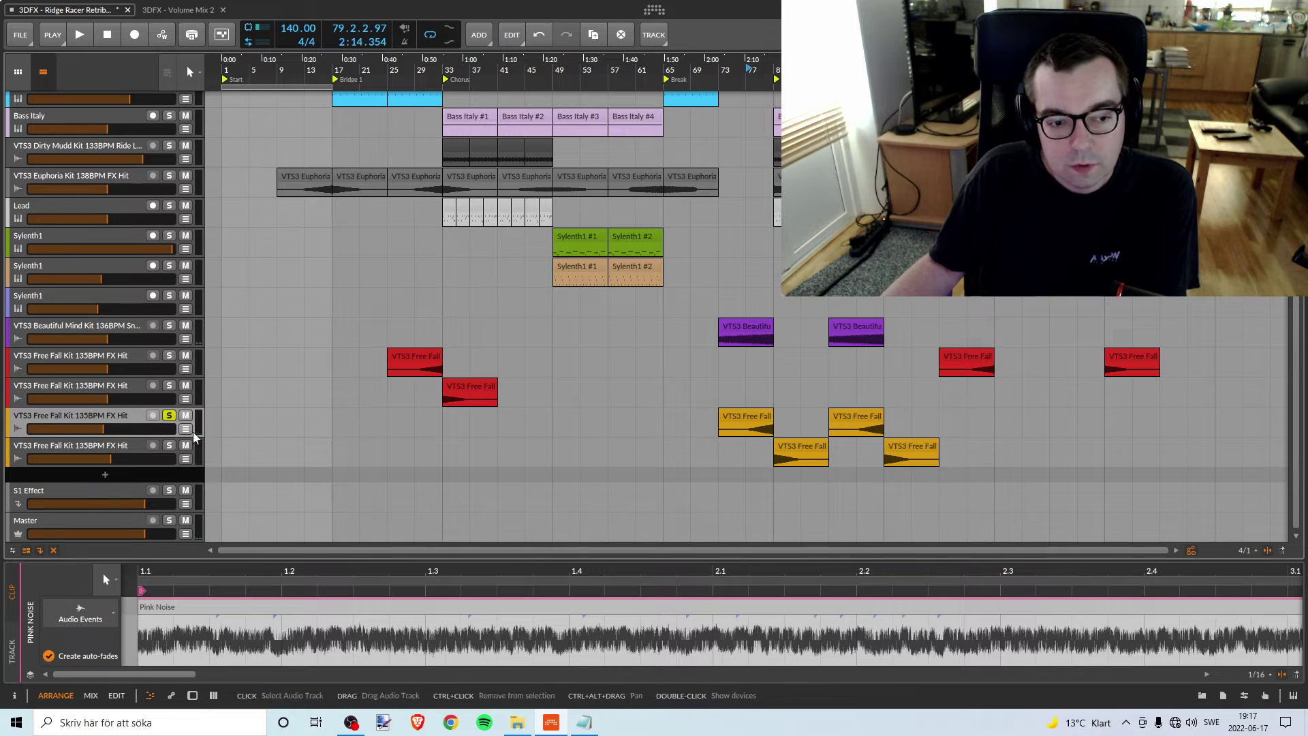
click(169, 416)
double_click(109, 418)
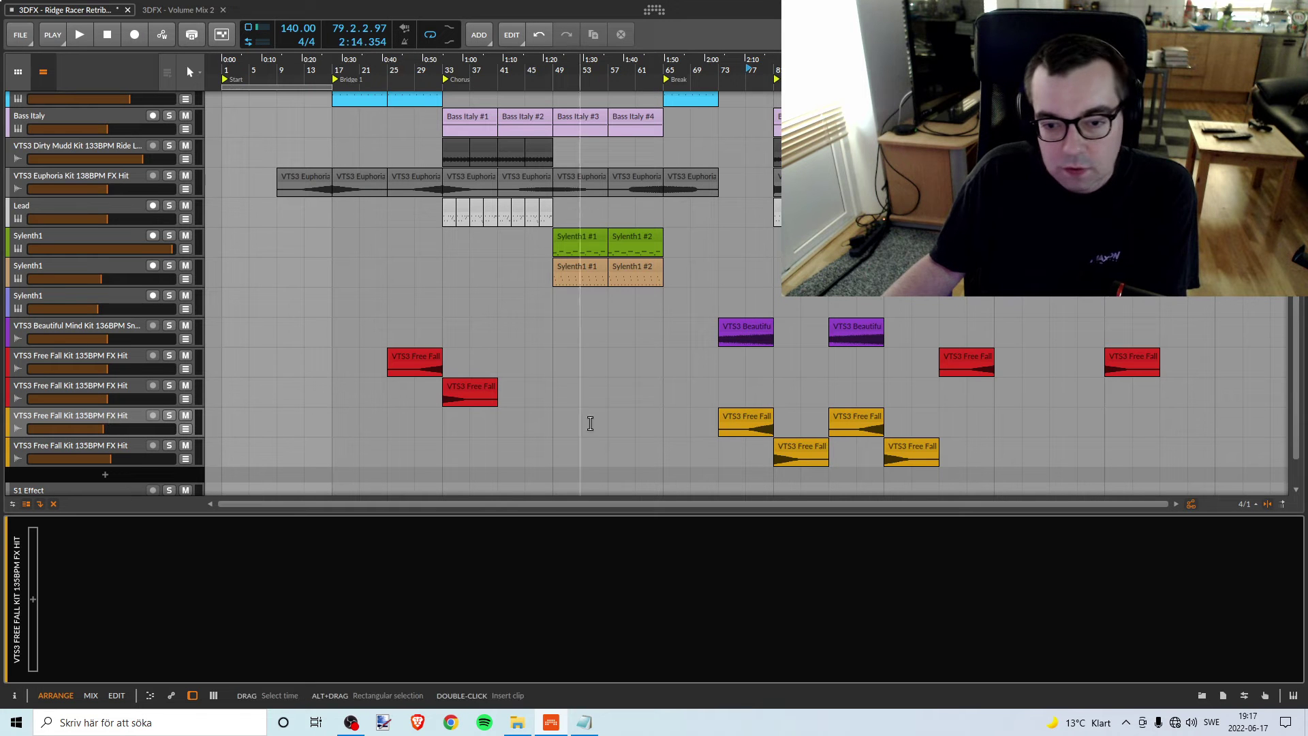
click(756, 421)
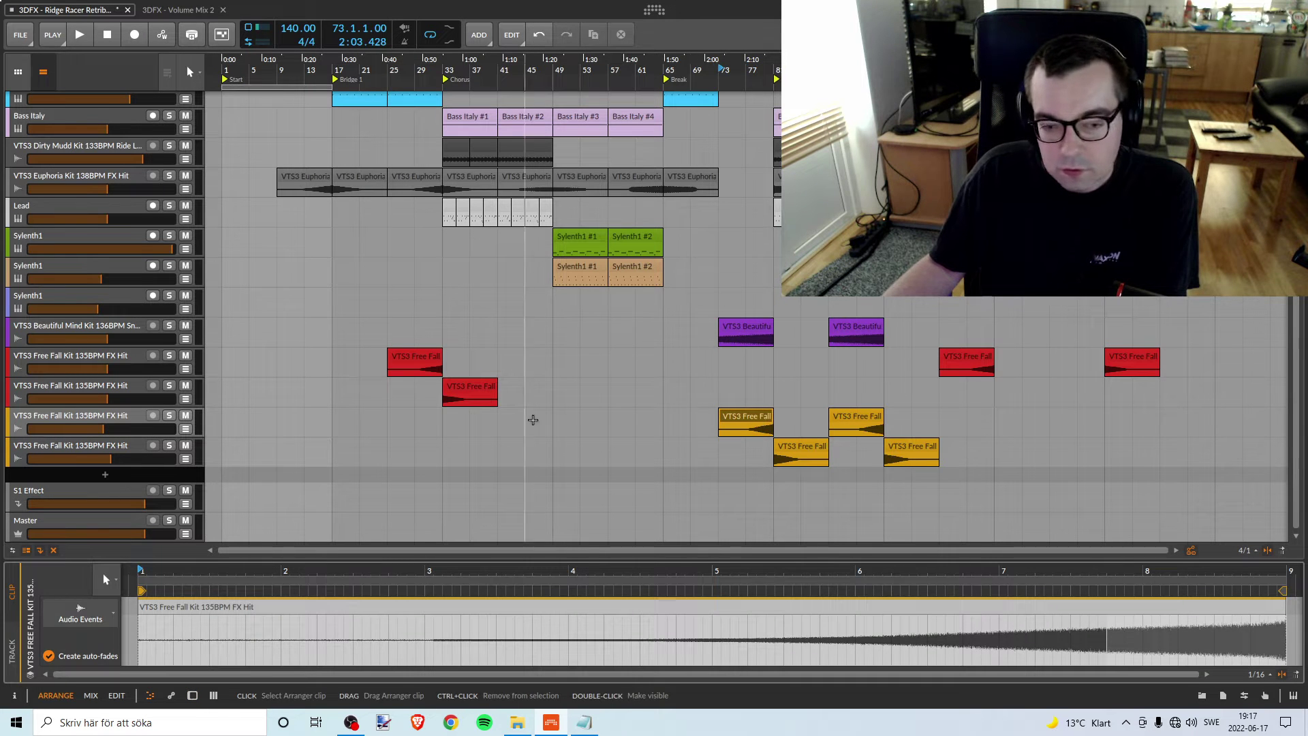
Solo the upper yellow VTS3 Free Fall Kit track and listen to its riser from bar 77 without the pink noise
click(169, 415)
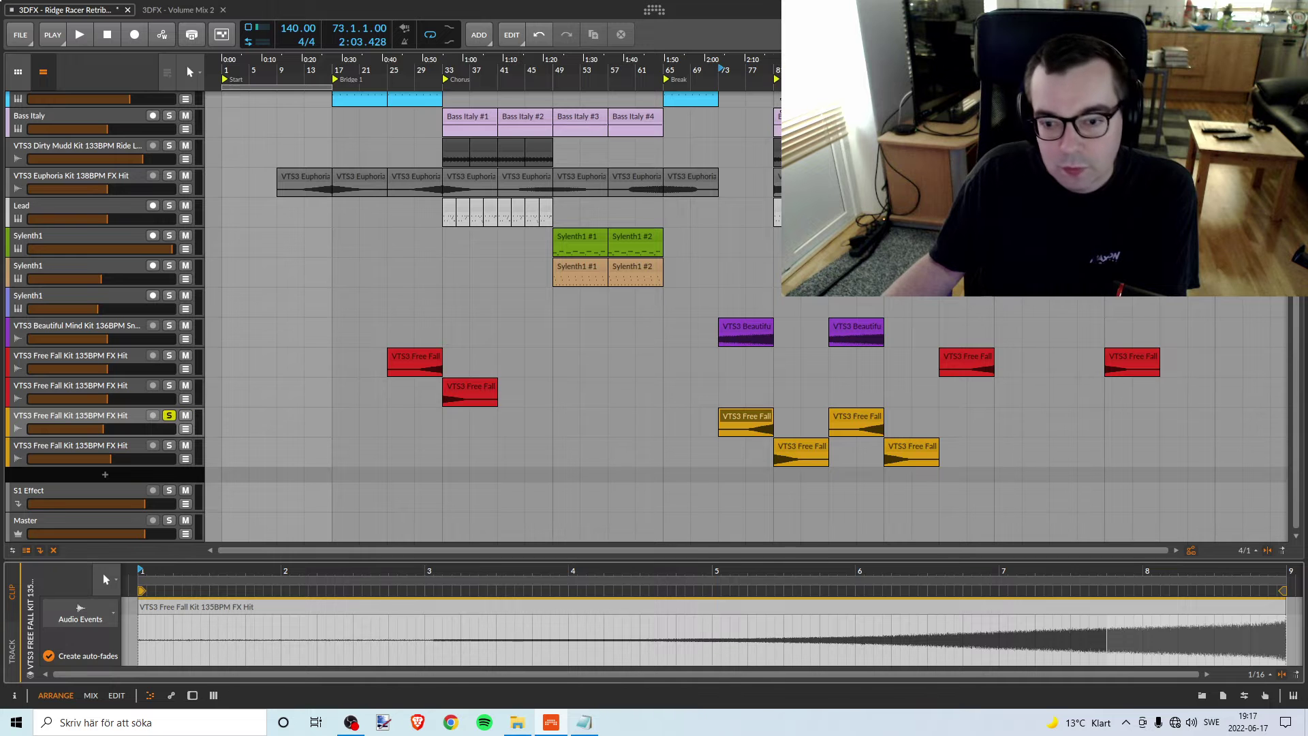
key(space)
key(space)
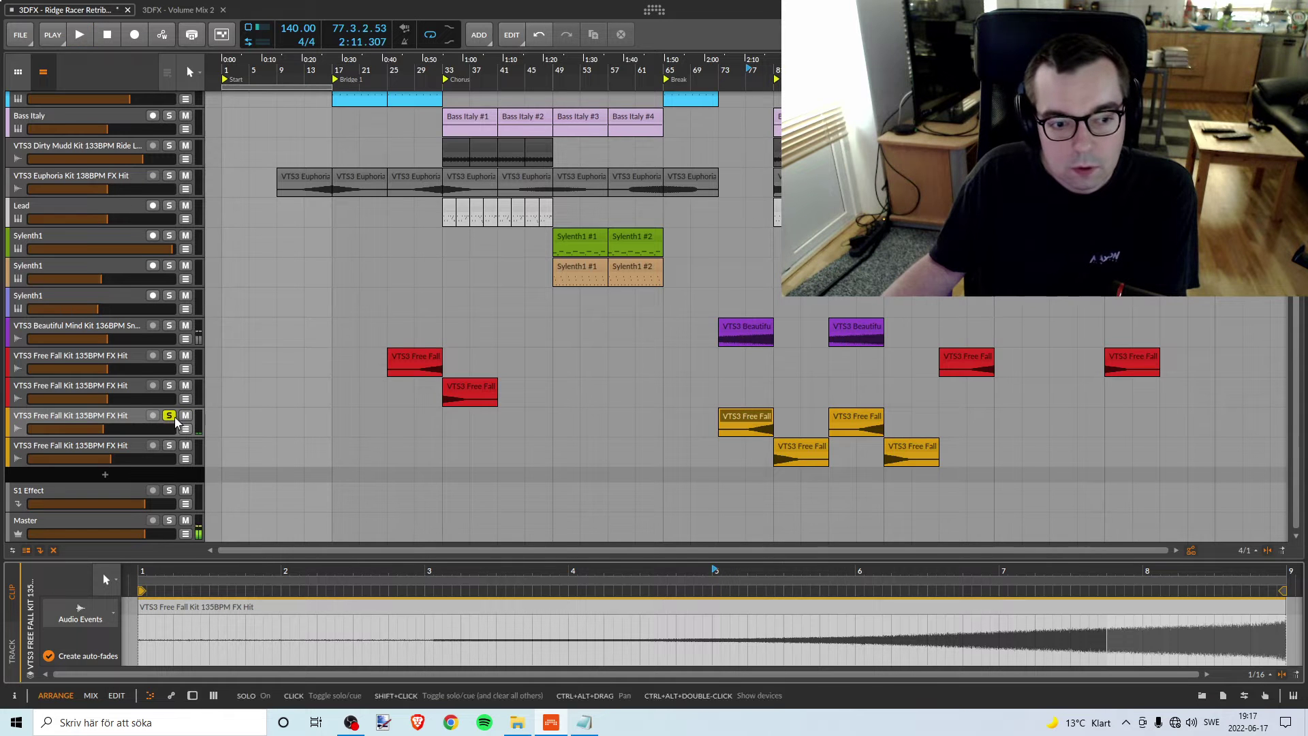
scroll(230, 148, up, 10)
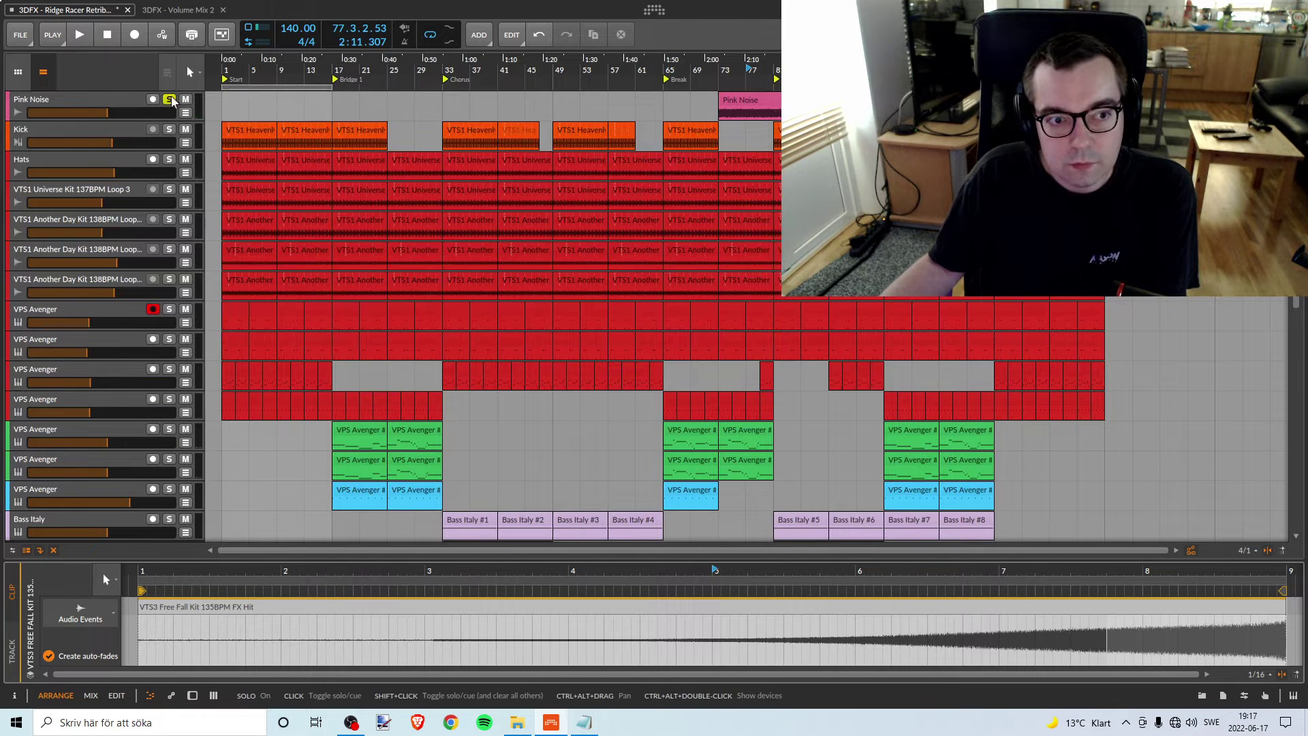
scroll(635, 348, down, 10)
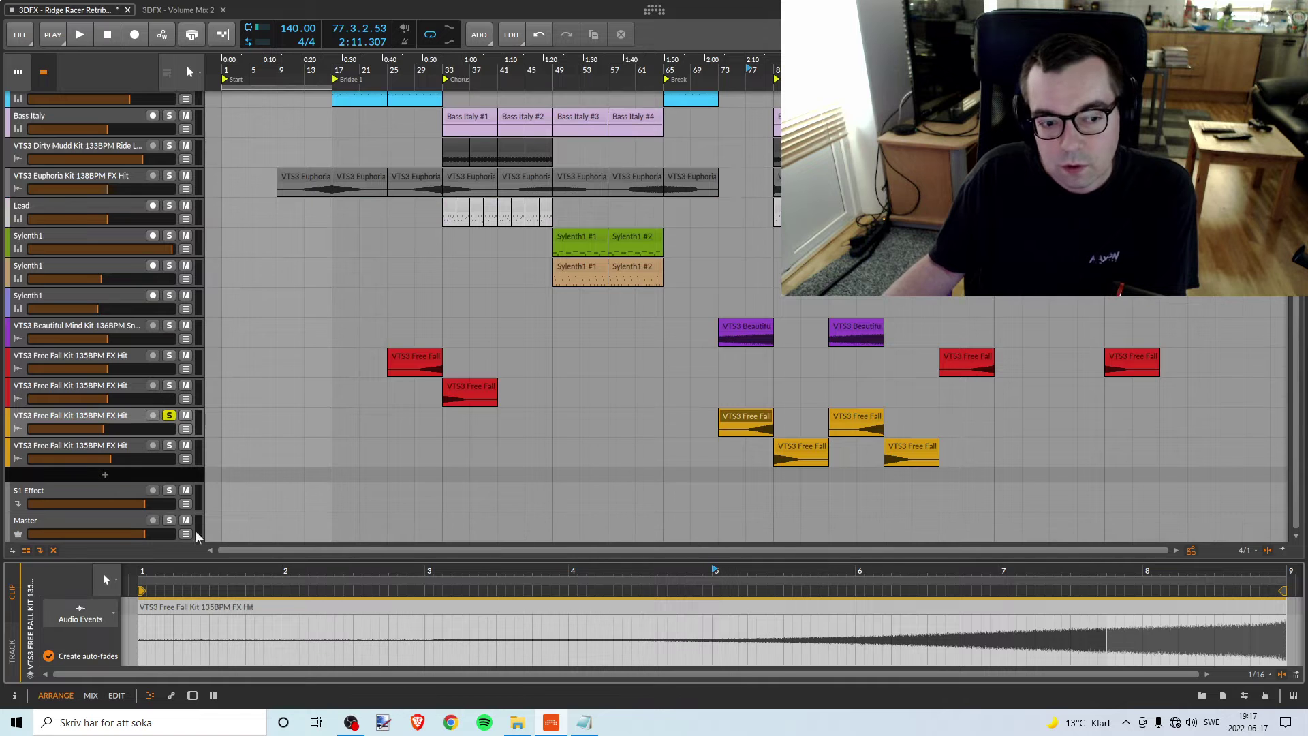
click(750, 69)
key(space)
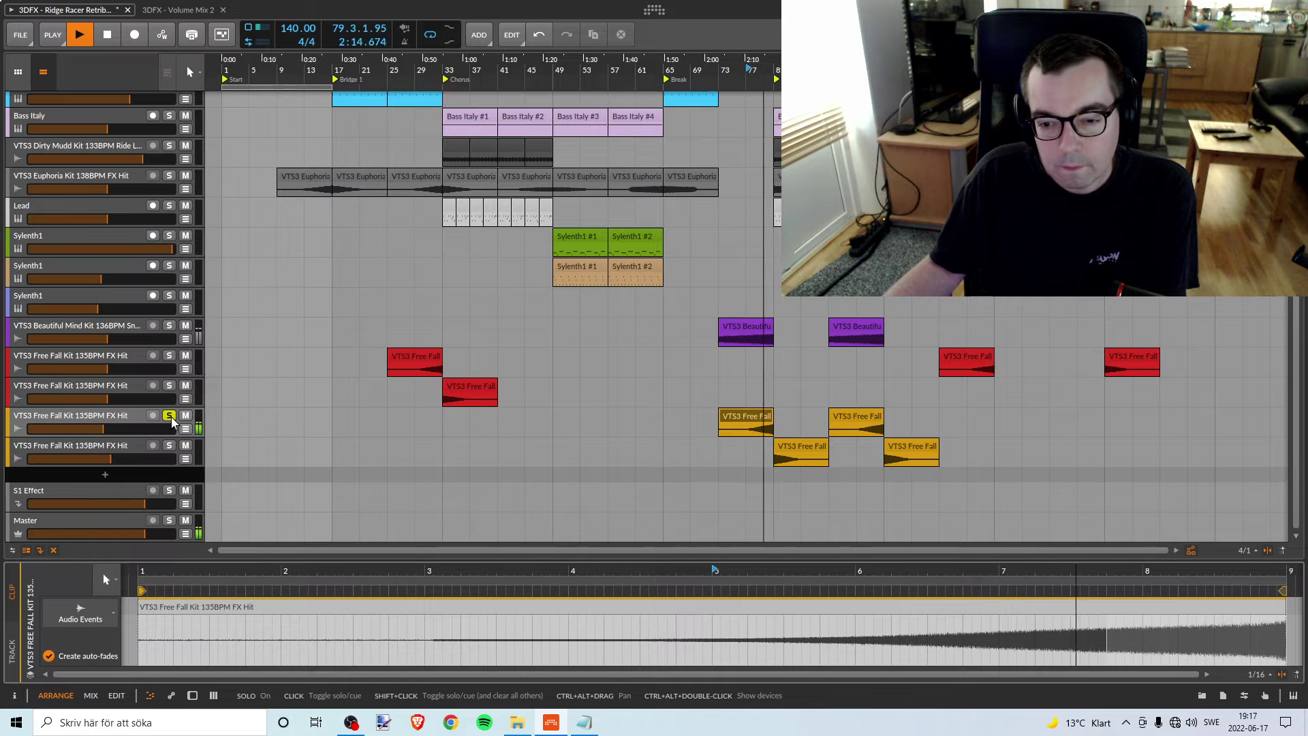
key(space)
Unmute the Pink Noise track and start playback shortly after bar 73, alongside the upper yellow VTS3 Free Fall Kit track
scroll(678, 360, up, 6)
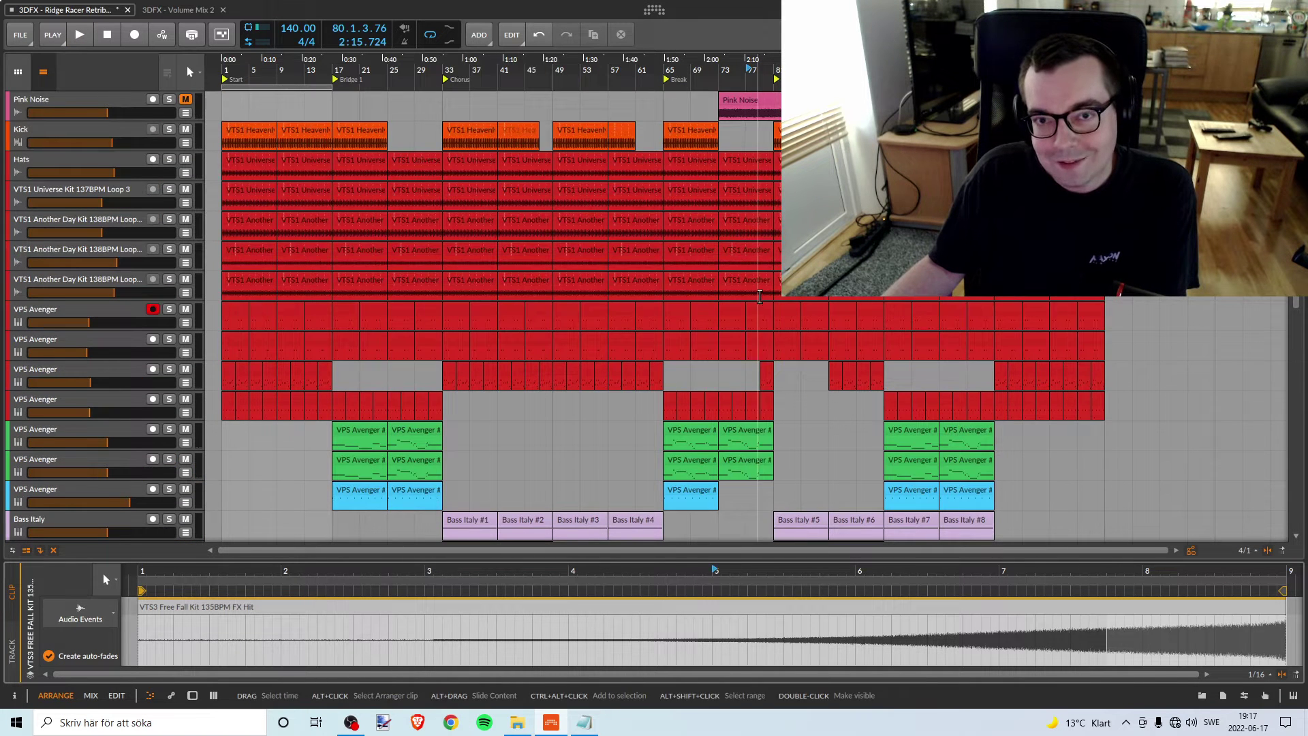
scroll(756, 293, down, 6)
scroll(600, 327, up, 6)
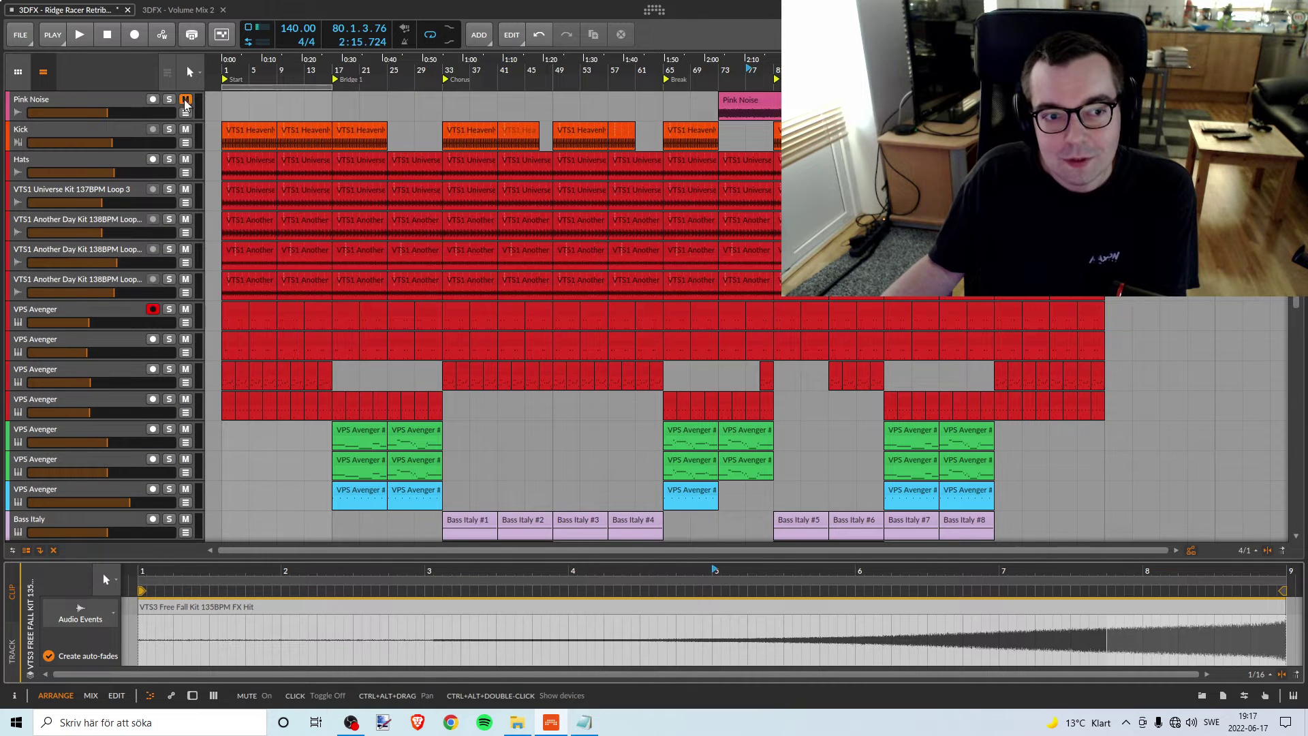
click(184, 100)
click(774, 77)
key(space)
scroll(805, 325, down, 6)
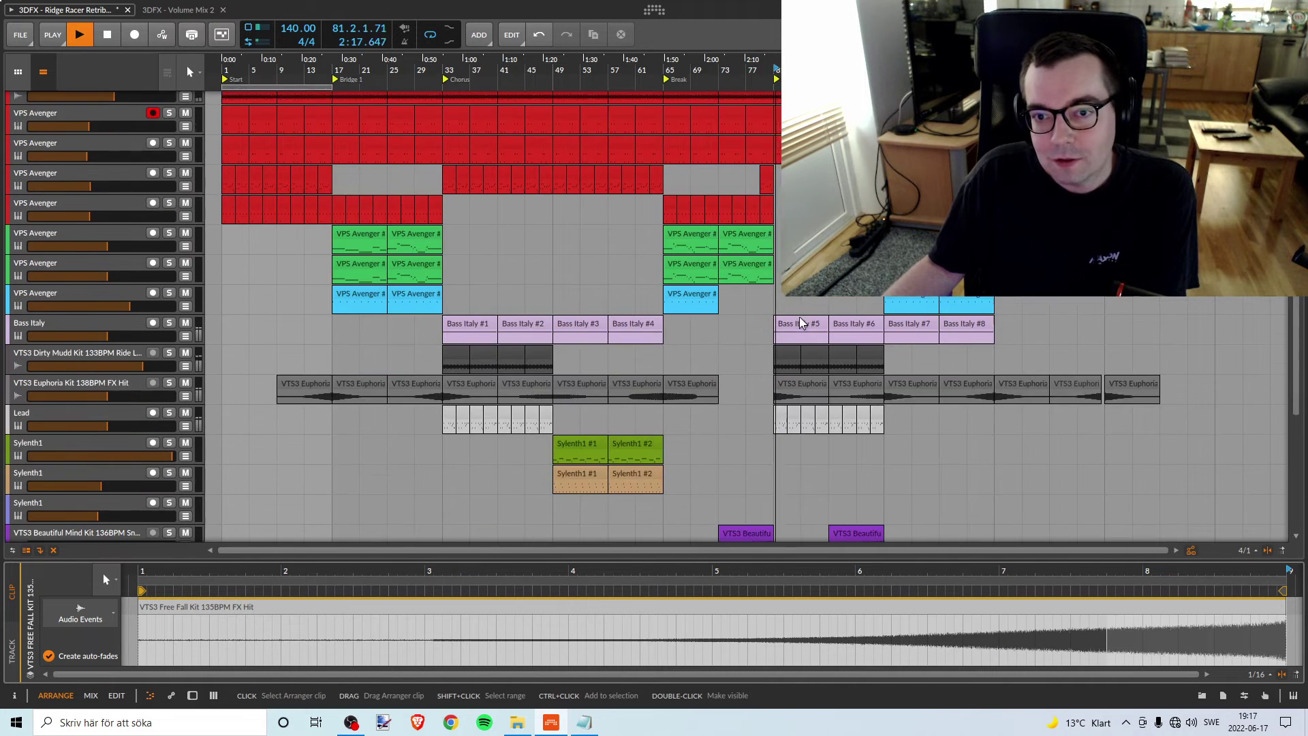
click(730, 395)
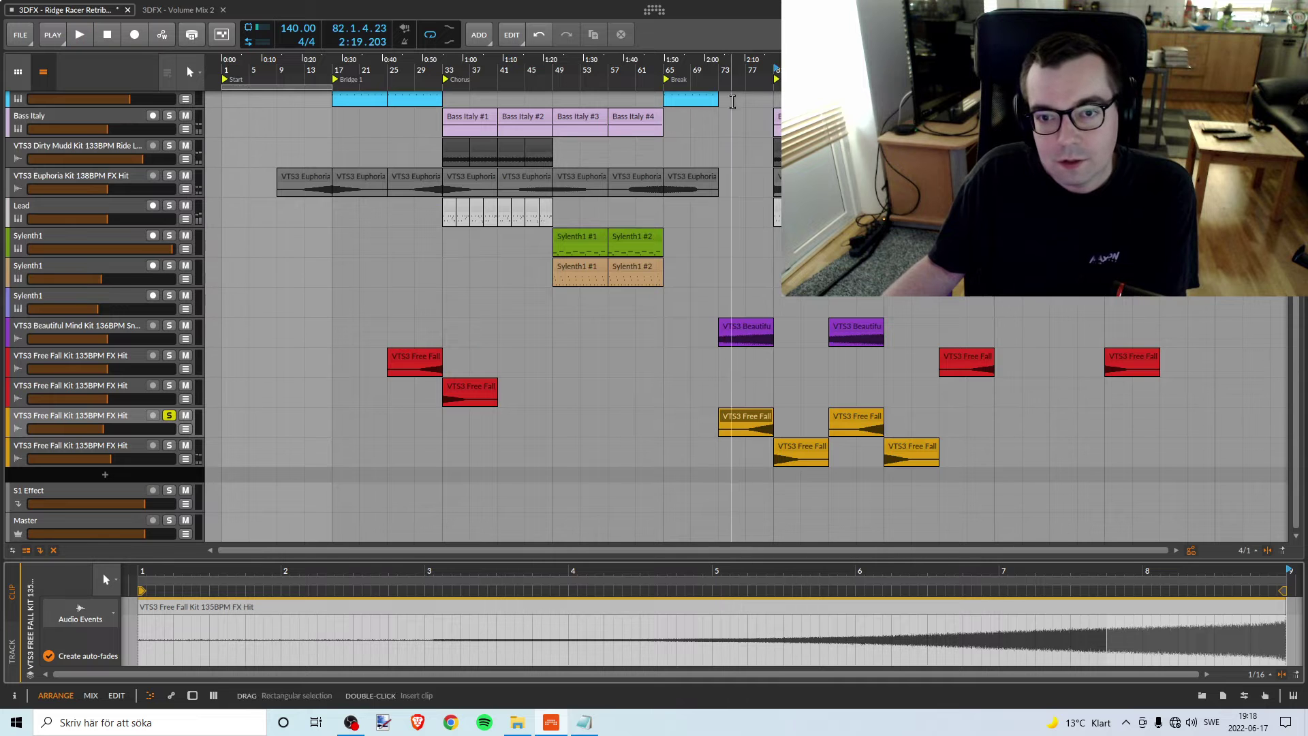
scroll(408, 464, up, 6)
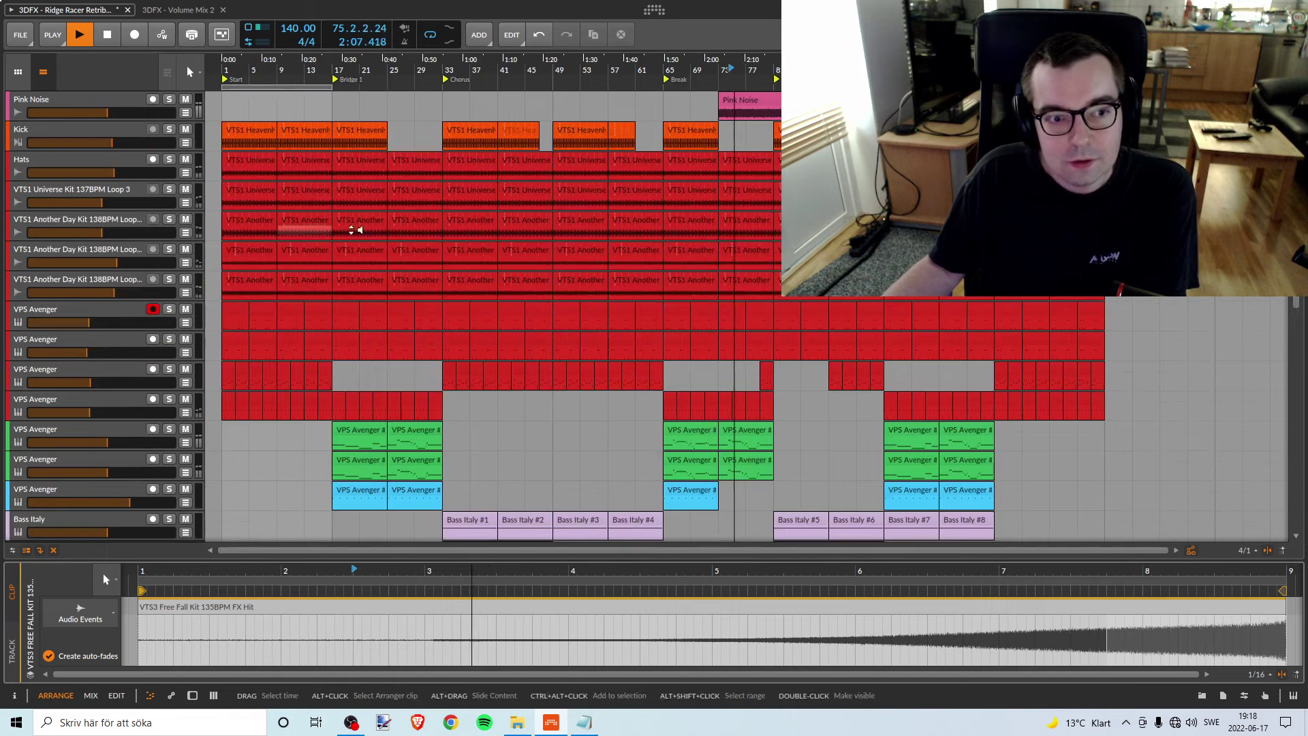
key(s)
scroll(634, 385, down, 6)
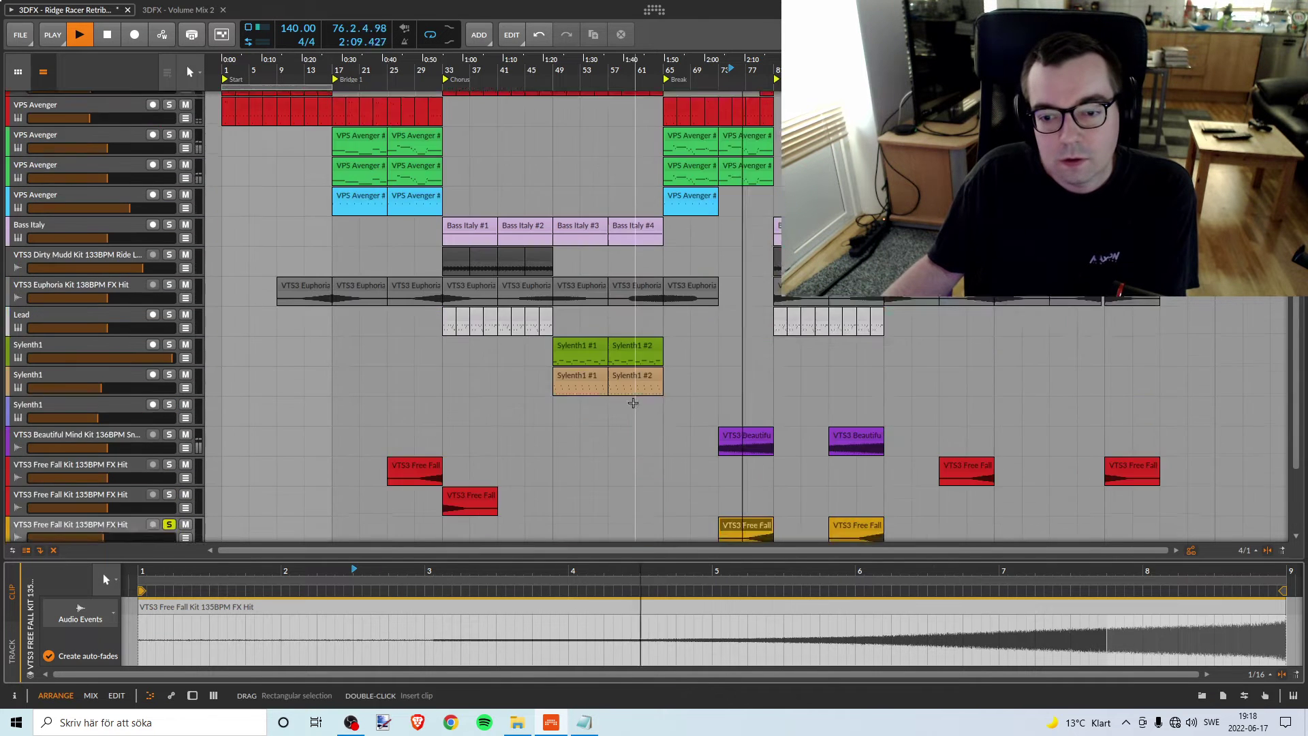
Replay from bar 77 and try the upper yellow VTS3 Free Fall Kit track's volume at about -7.5 dB against the noise
click(170, 415)
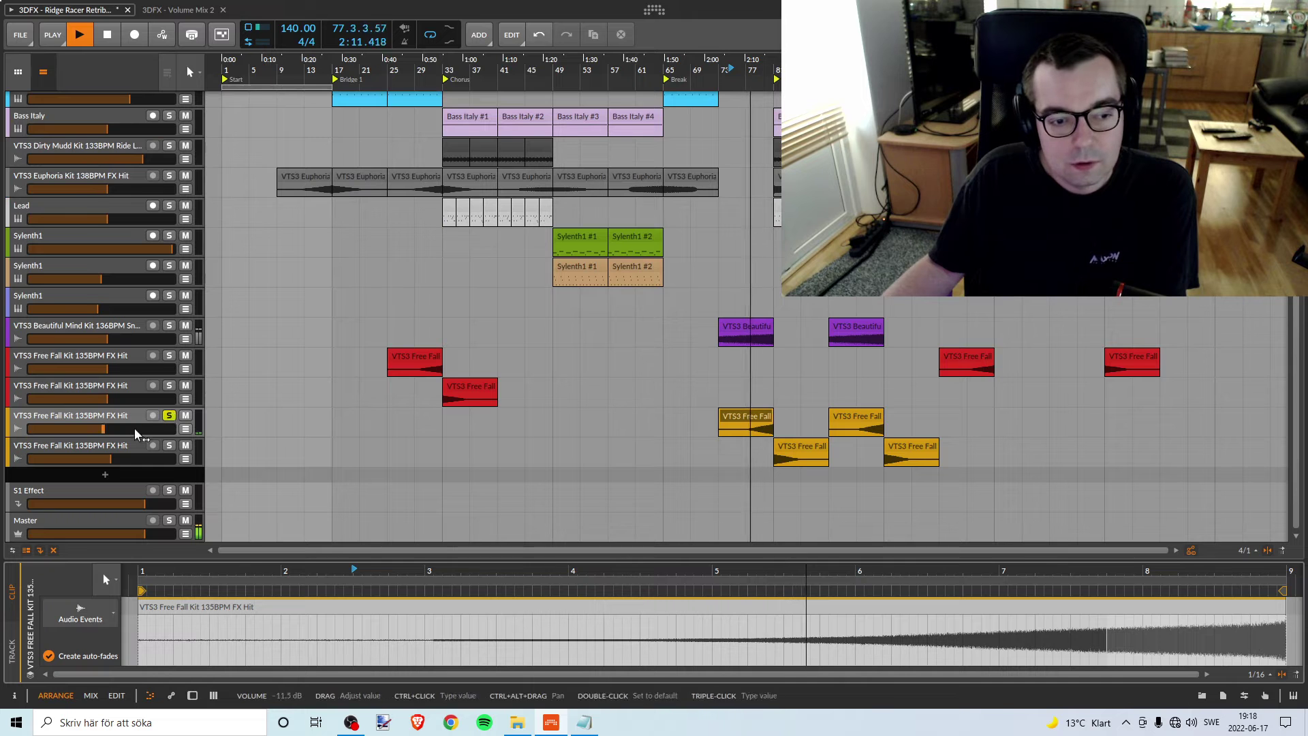
drag(137, 429, 148, 431)
key(space)
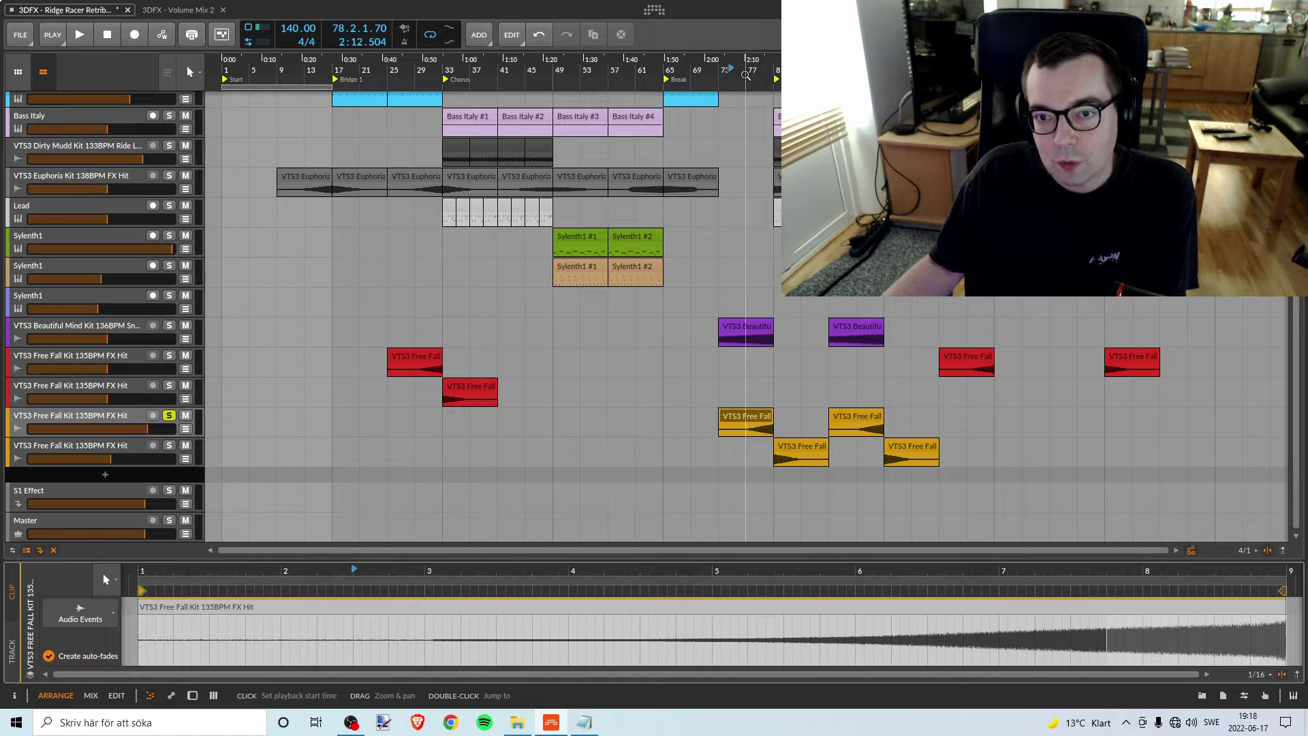
click(746, 74)
key(space)
drag(149, 429, 116, 428)
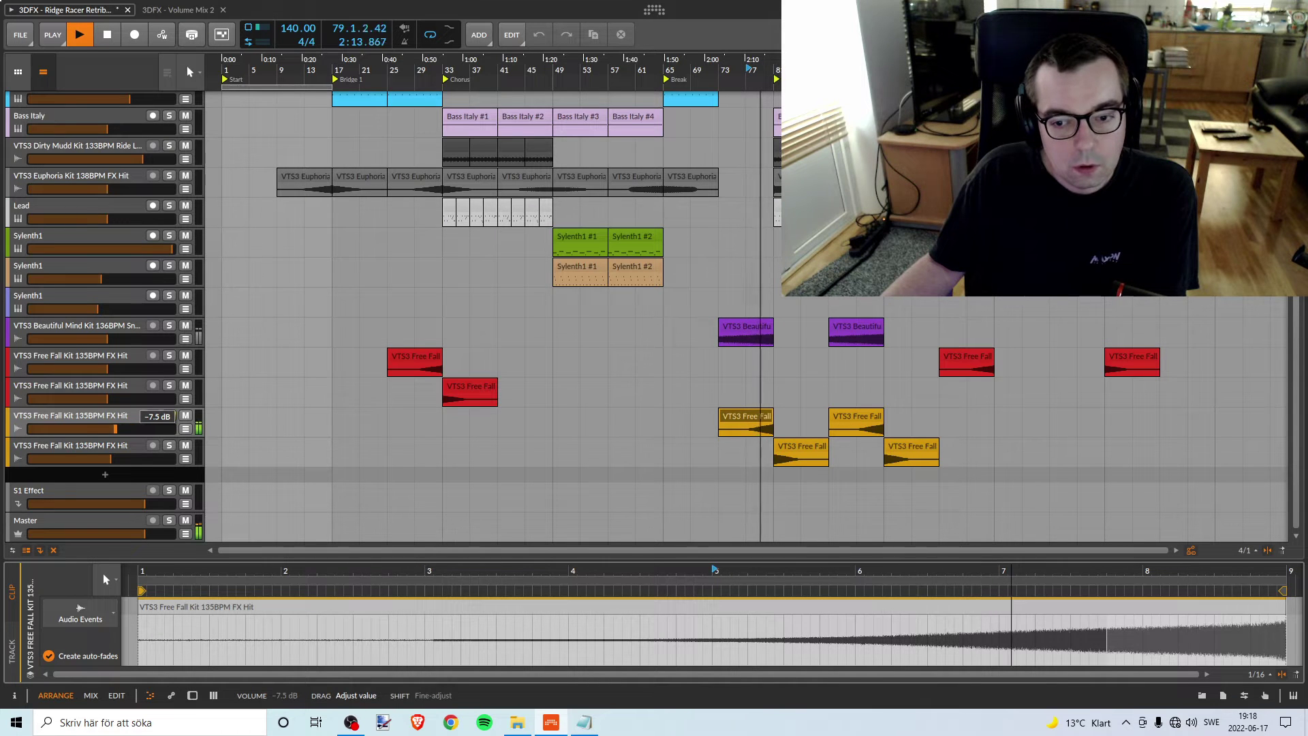
click(169, 415)
key(space)
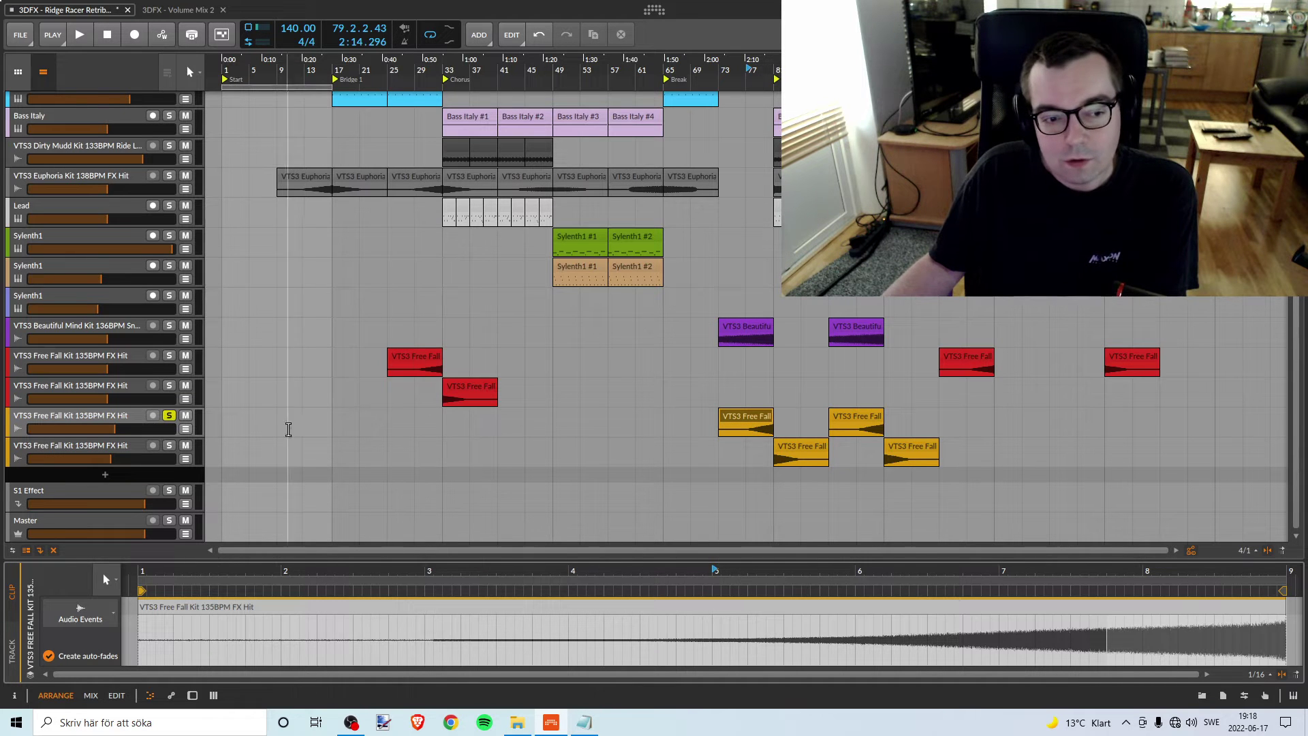
Play from bar 77, lower the upper yellow VTS3 Free Fall Kit track's volume to about -13.3 dB, and unsolo the track
click(288, 429)
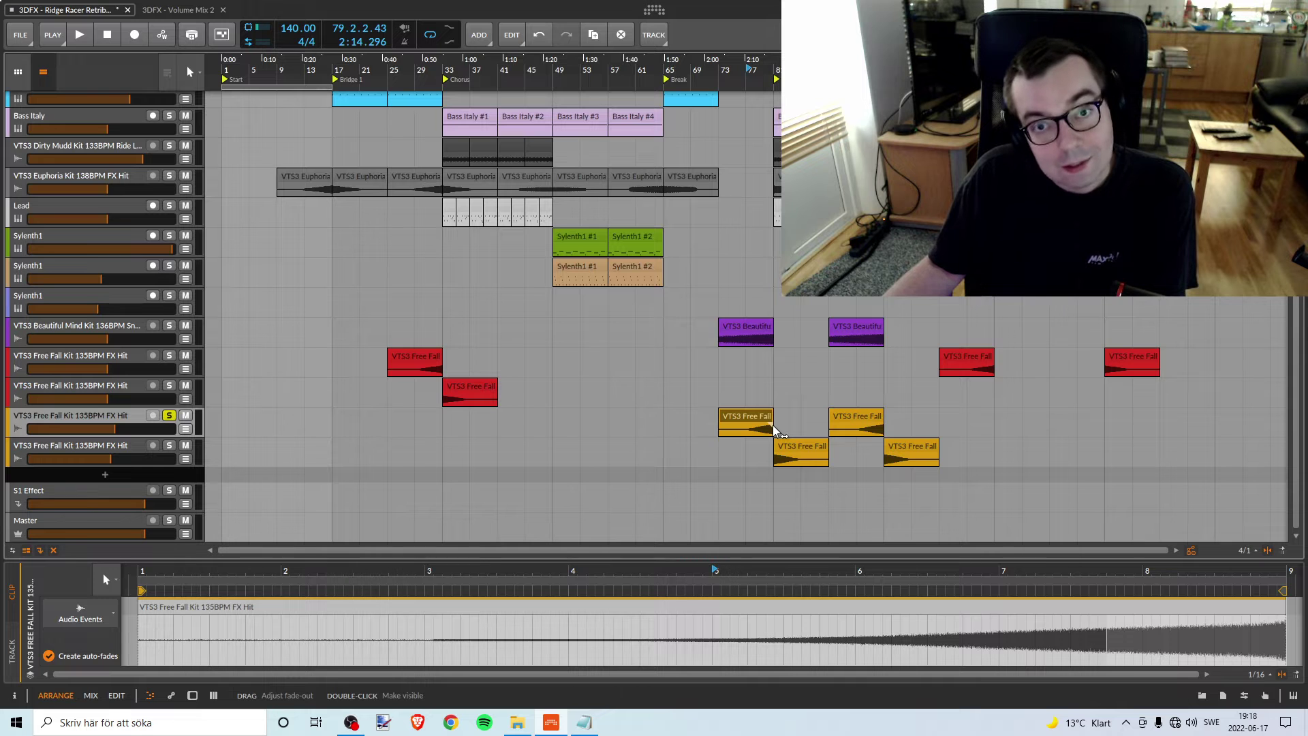
click(747, 71)
key(space)
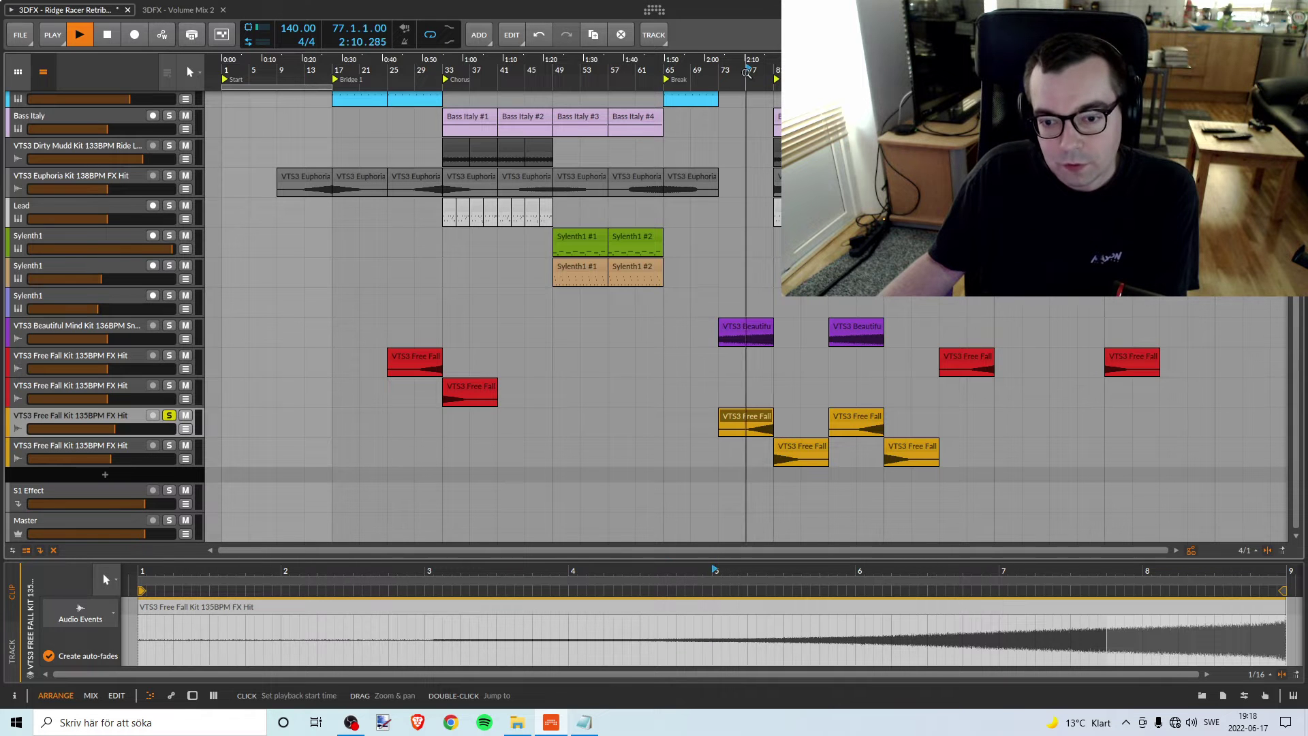
key(space)
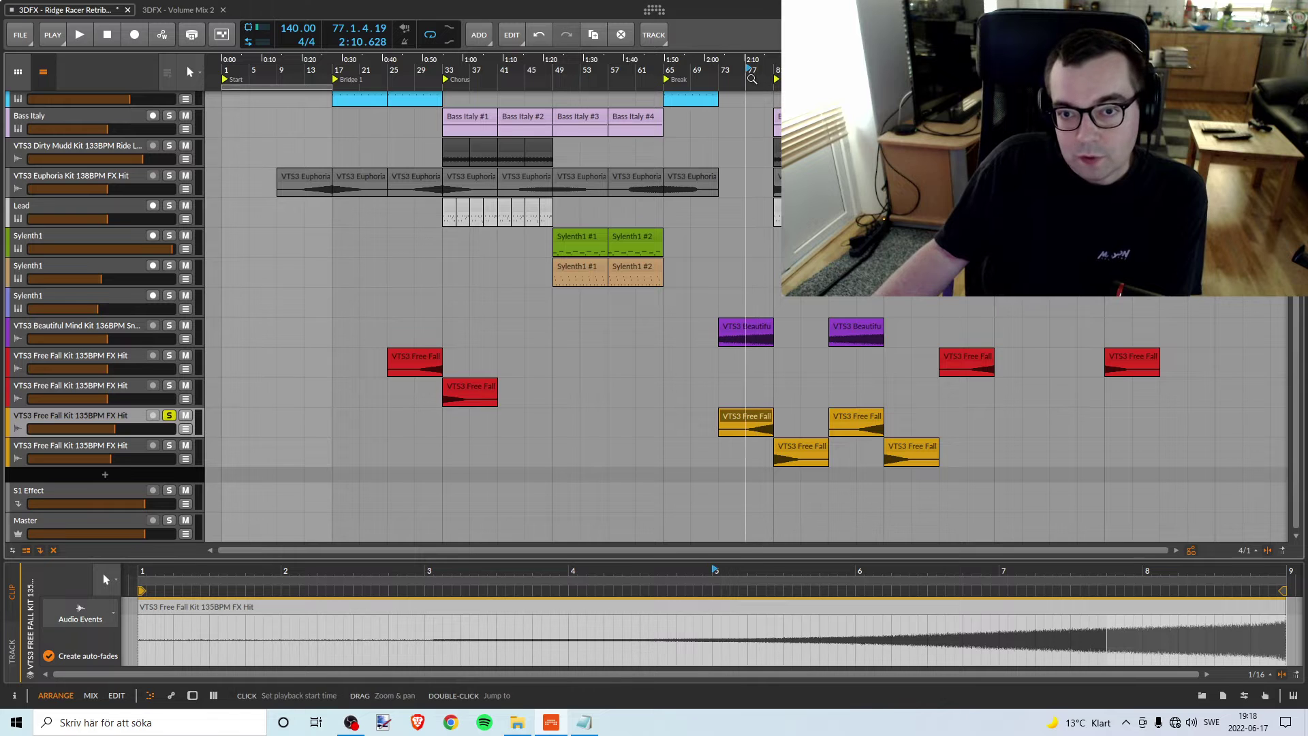
key(space)
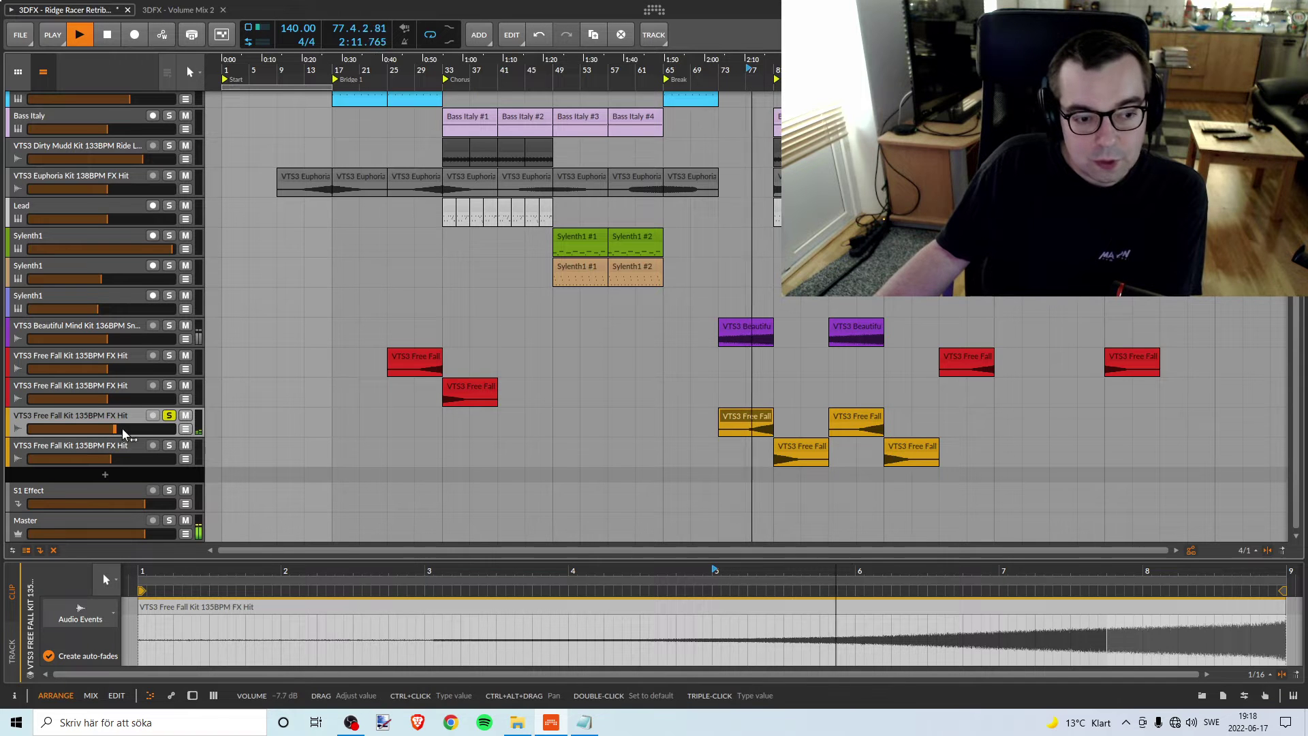
drag(114, 428, 97, 429)
key(space)
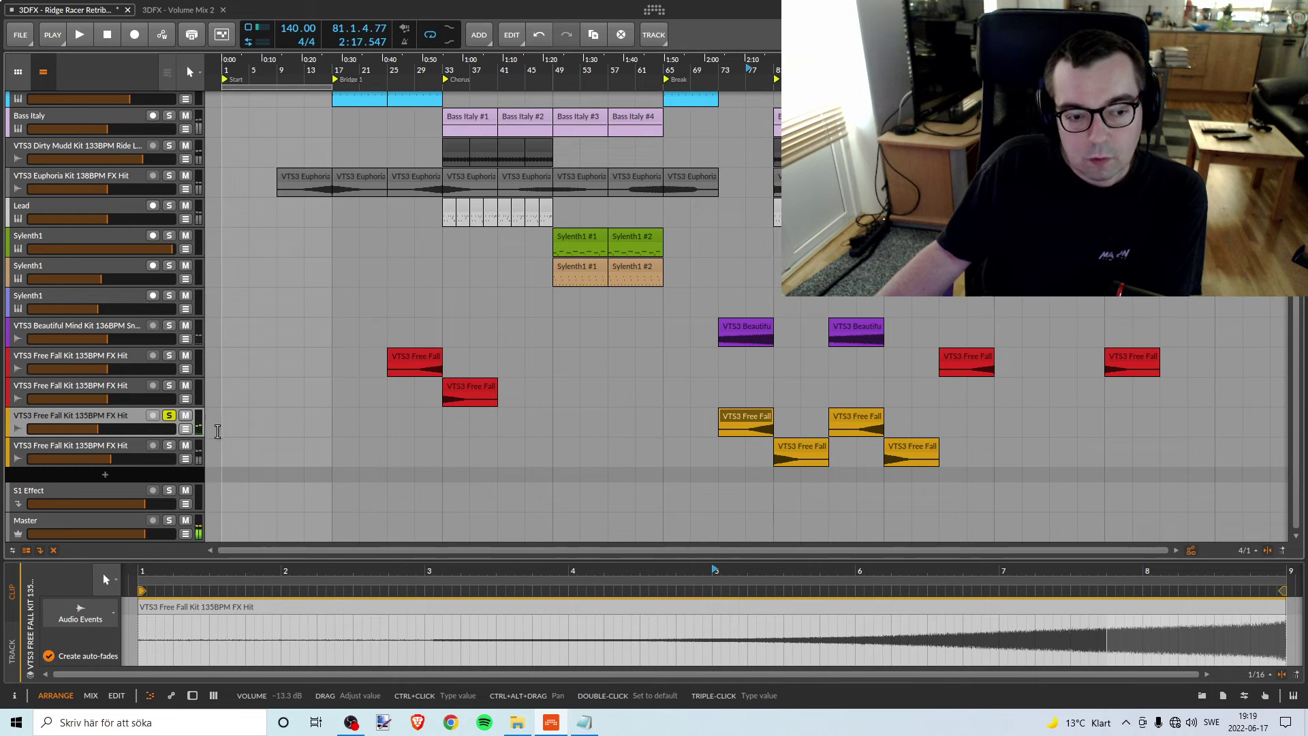
key(space)
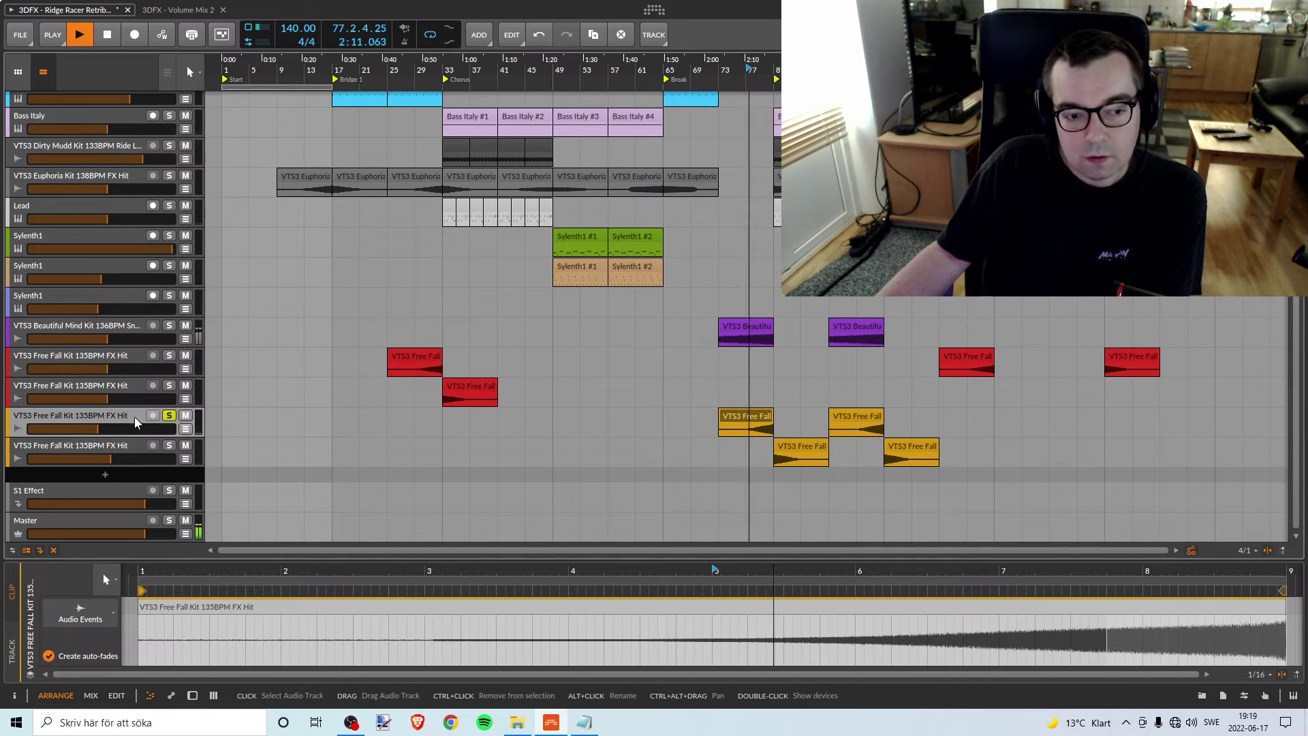
click(169, 416)
key(space)
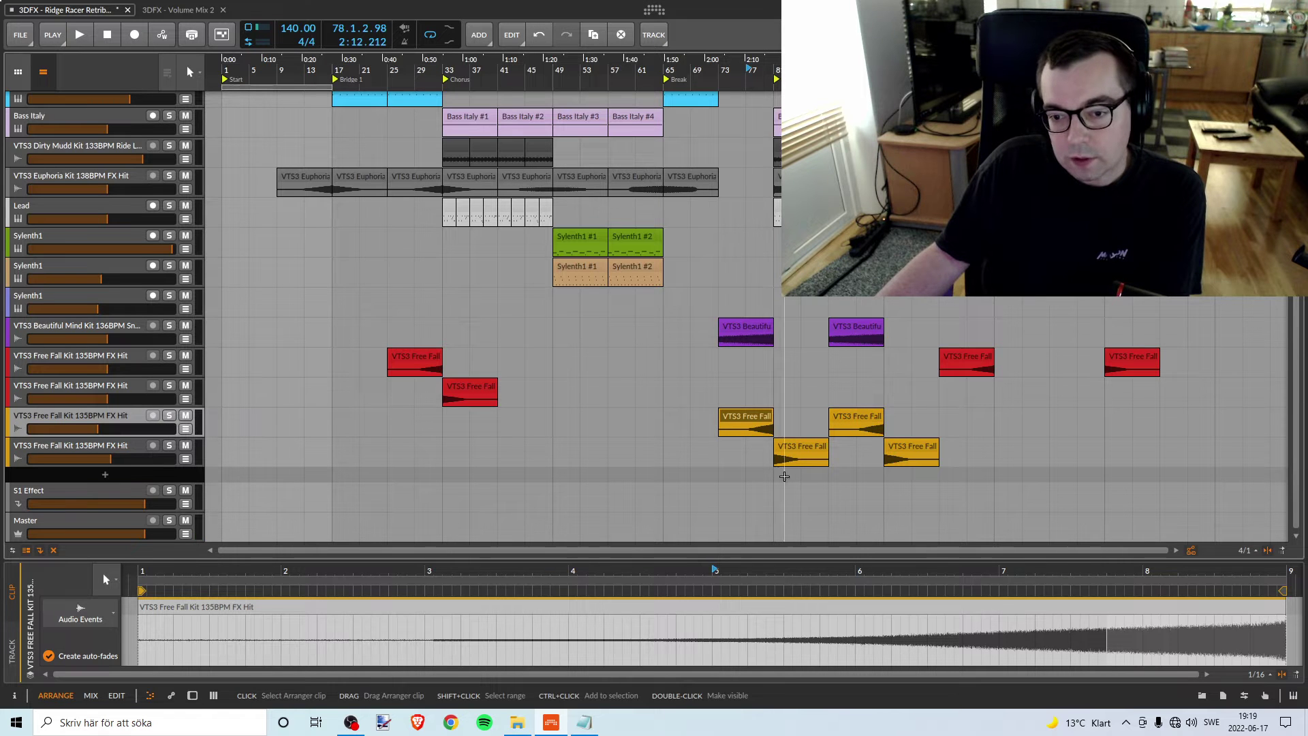
Play from bar 81, lower the bottom yellow VTS3 Free Fall Kit track's volume to about -12.8 dB, and solo the track
click(141, 444)
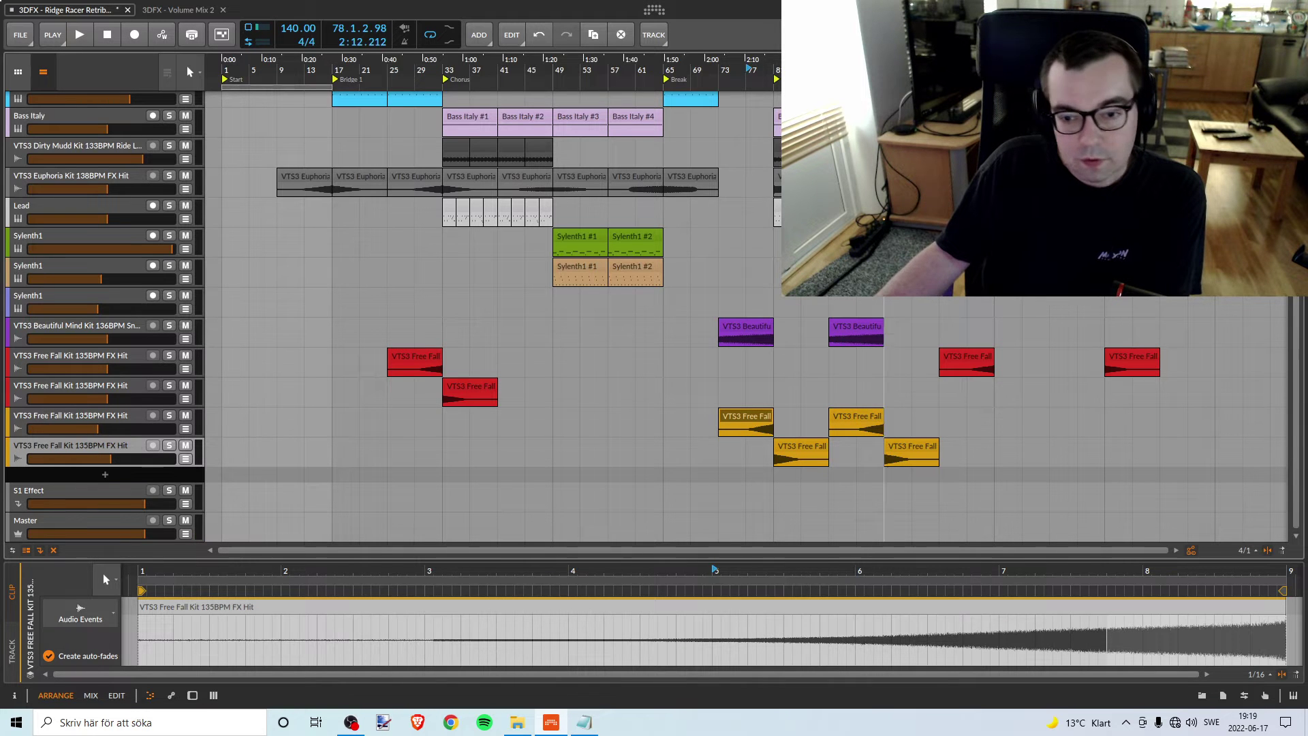
key(space)
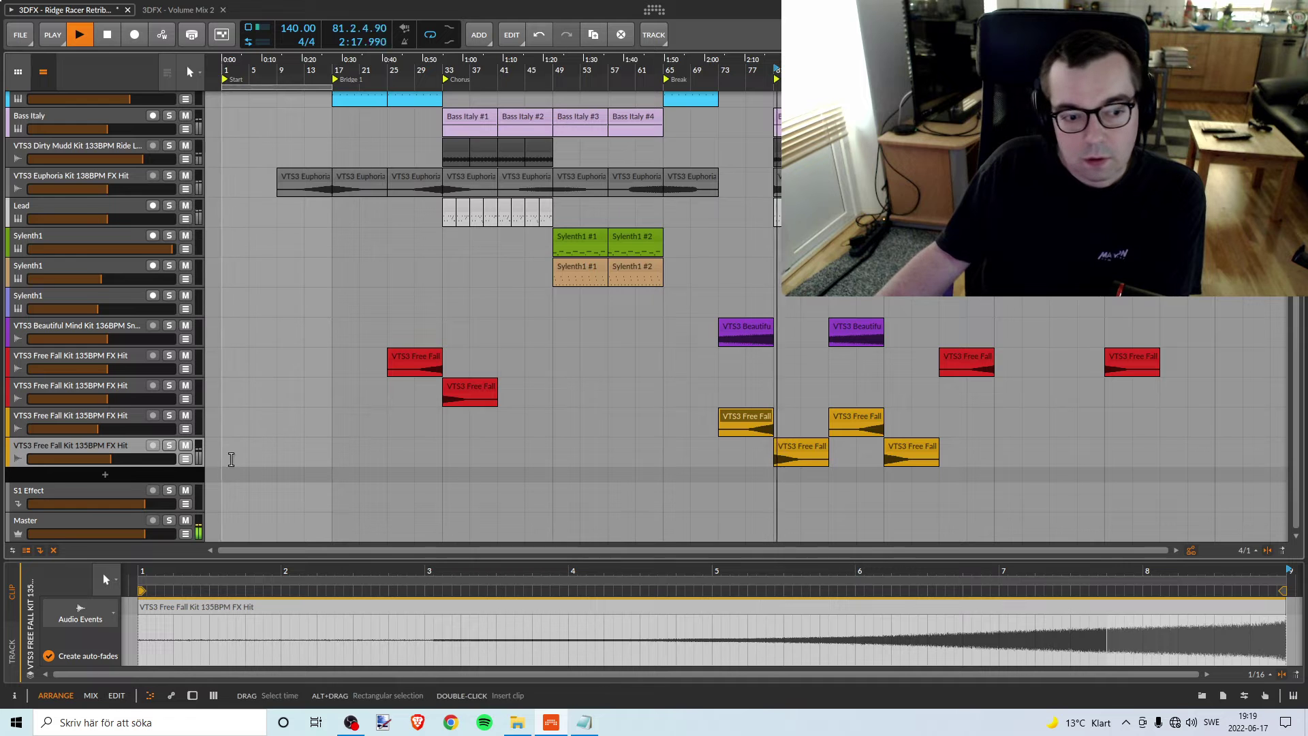
mouse_move(112, 459)
mouse_down()
mouse_move(144, 462)
mouse_move(99, 464)
mouse_up()
key(space)
click(169, 445)
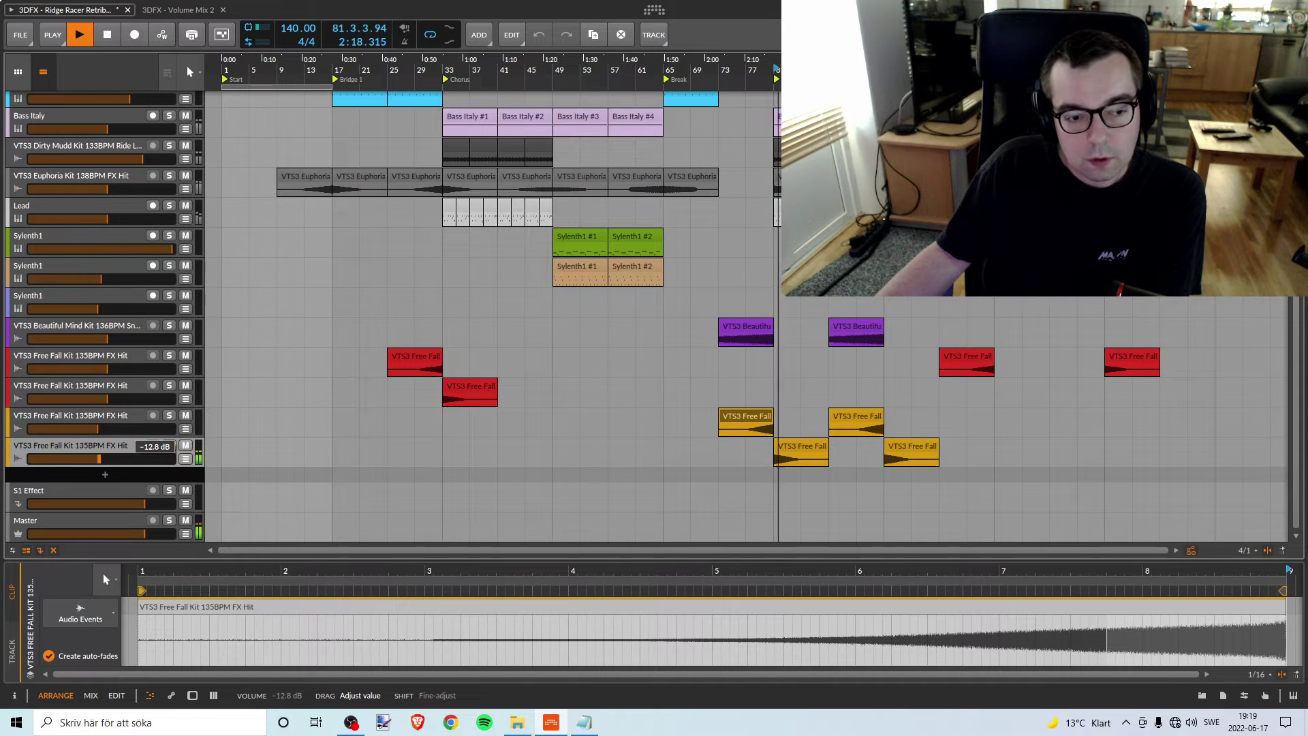
key(space)
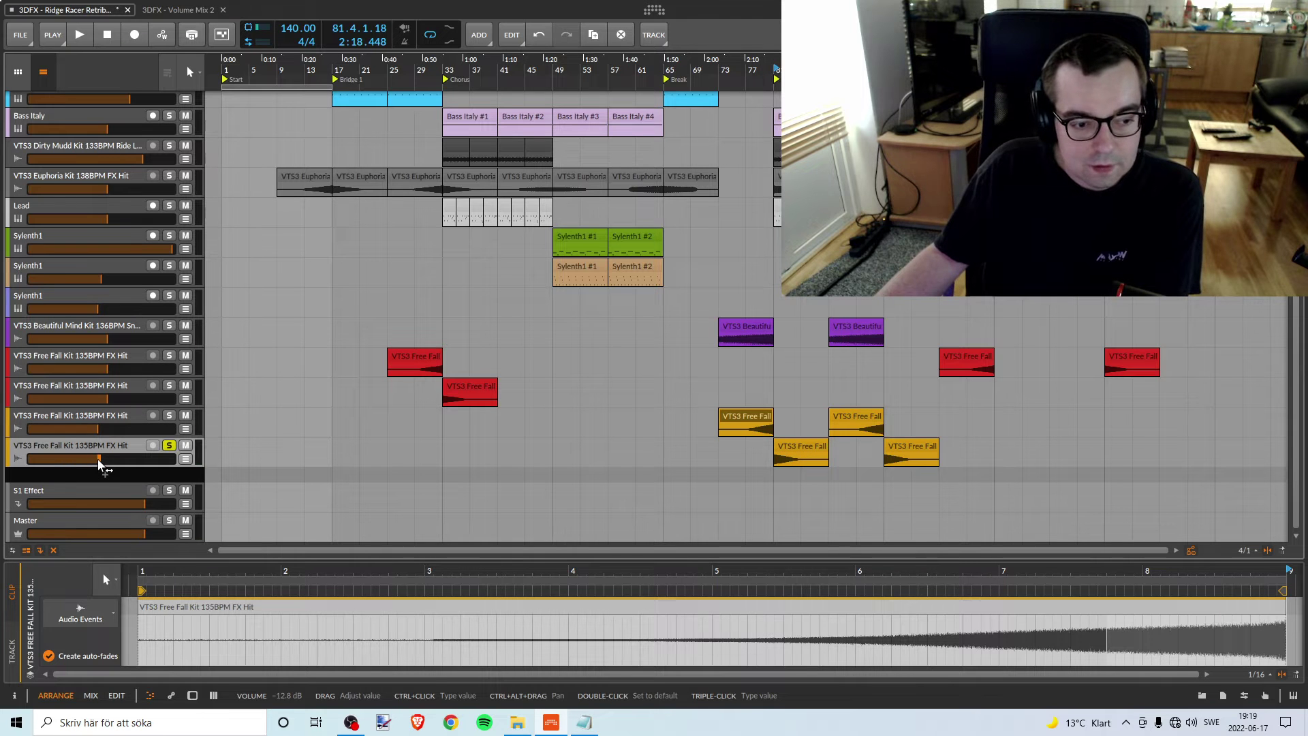
Check the MakeUp gain in the bottom yellow track's A1TriggerGate, close the plug-in and listen again from bar 81
double_click(68, 445)
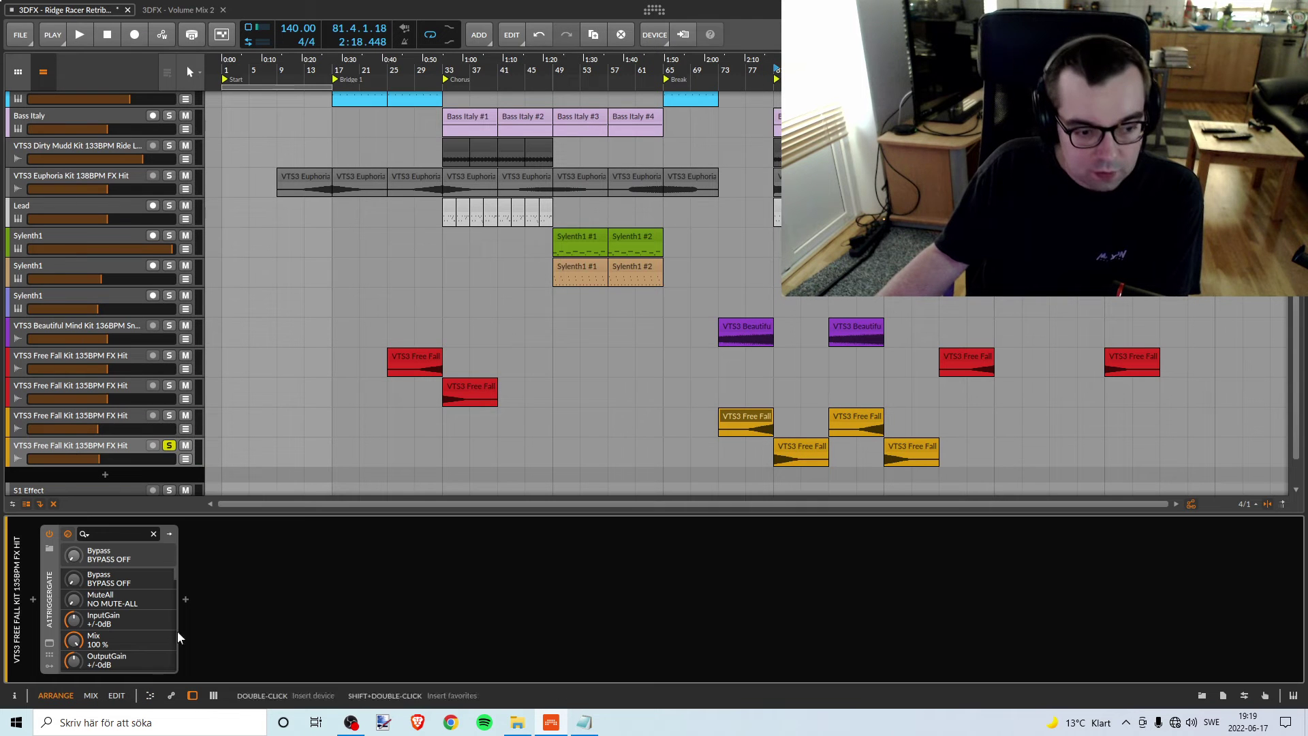
click(49, 644)
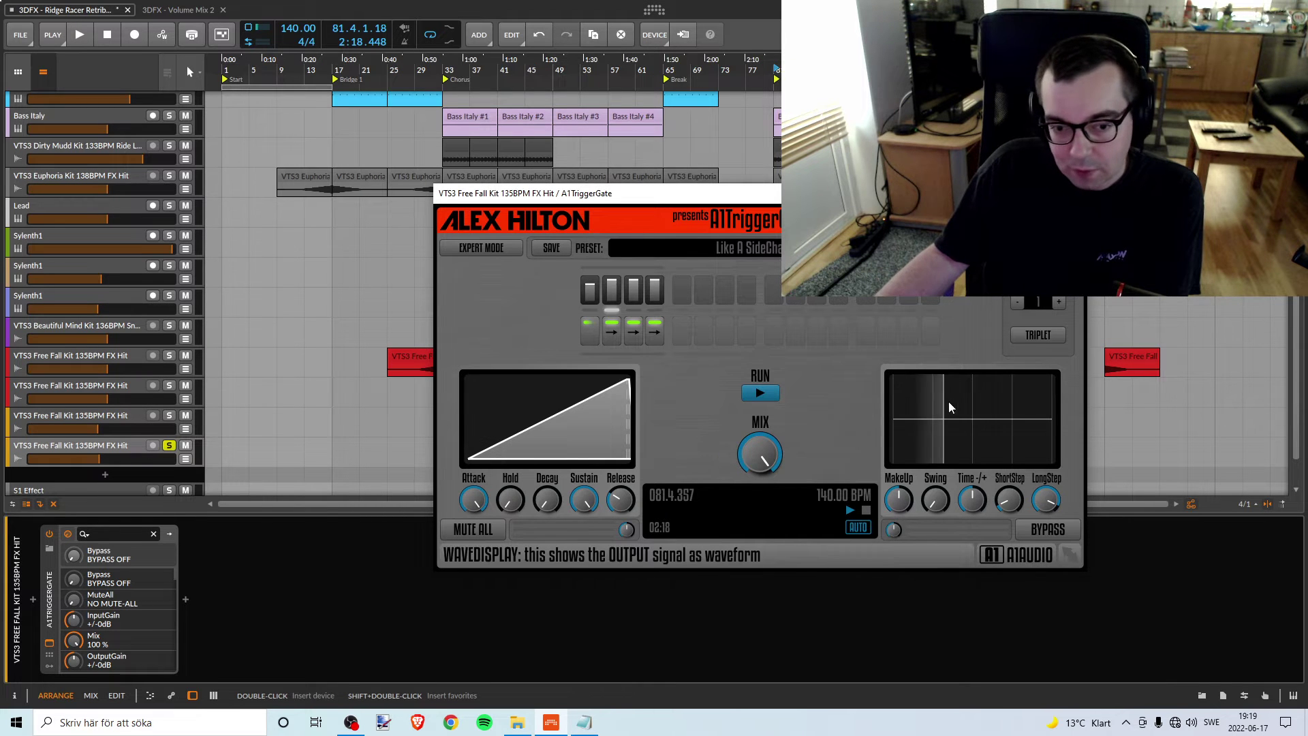
click(898, 499)
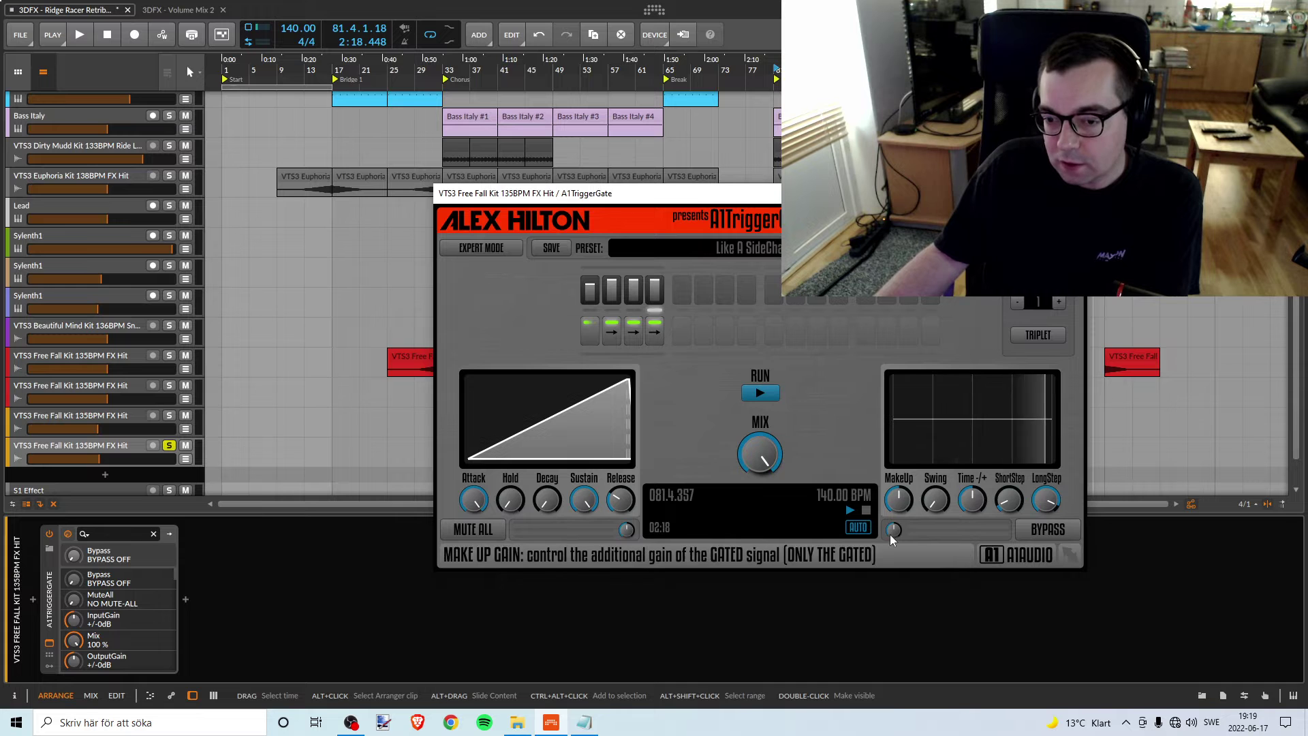
drag(898, 499, 897, 500)
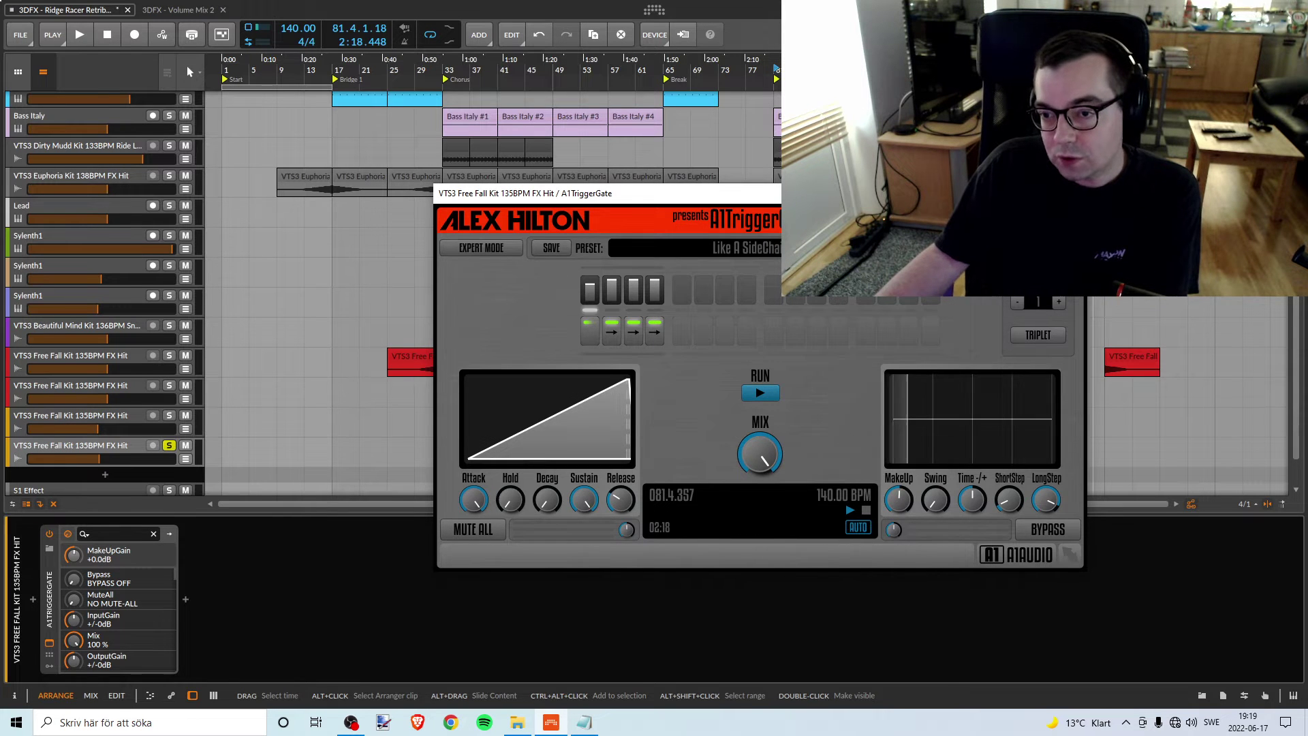
click(1068, 193)
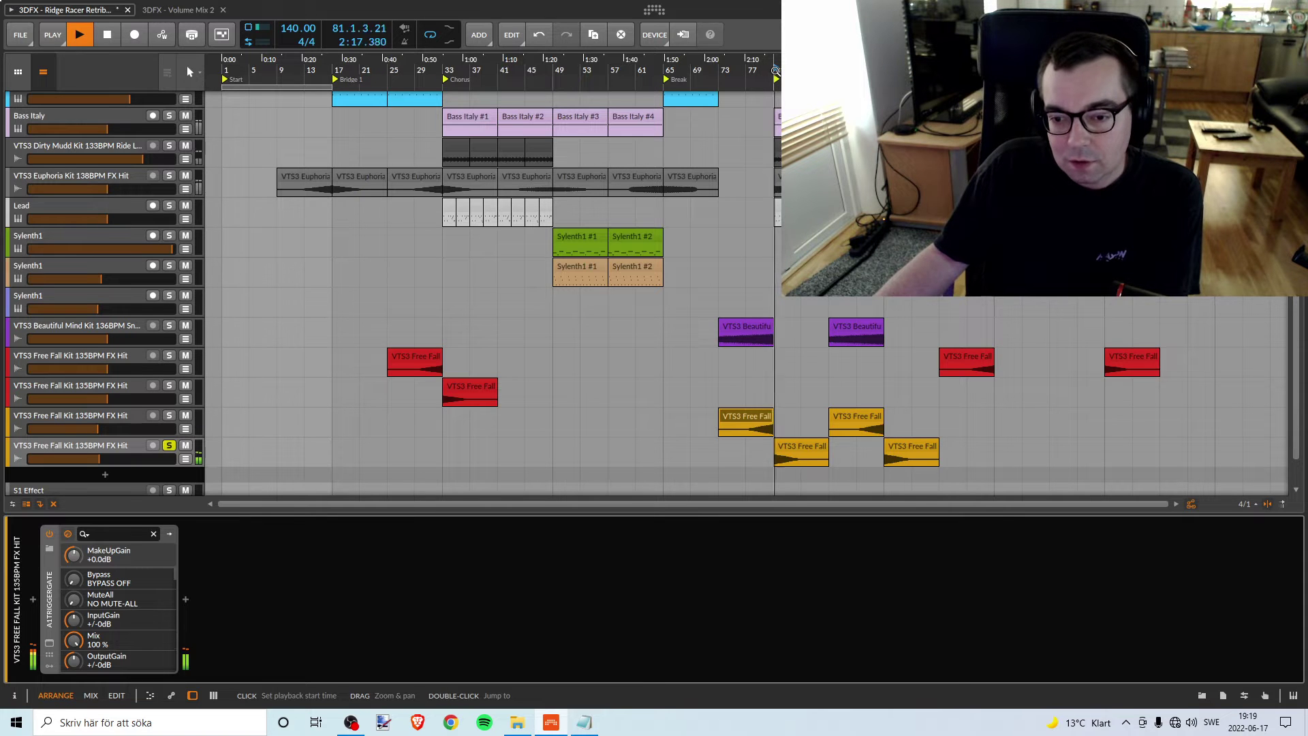
key(space)
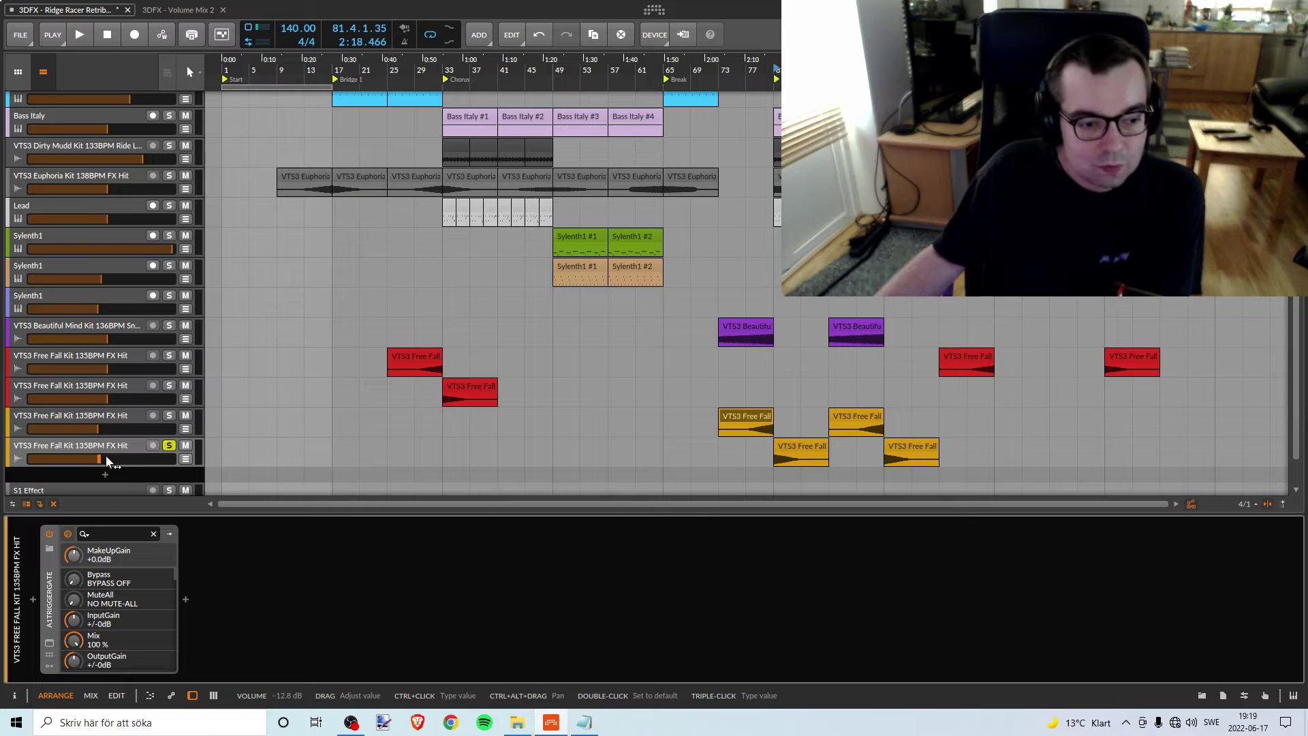
Lower the bottom yellow VTS3 Free Fall Kit track's volume to about -13.3 dB, listen from bar 81 and unsolo it
drag(99, 457, 97, 457)
key(space)
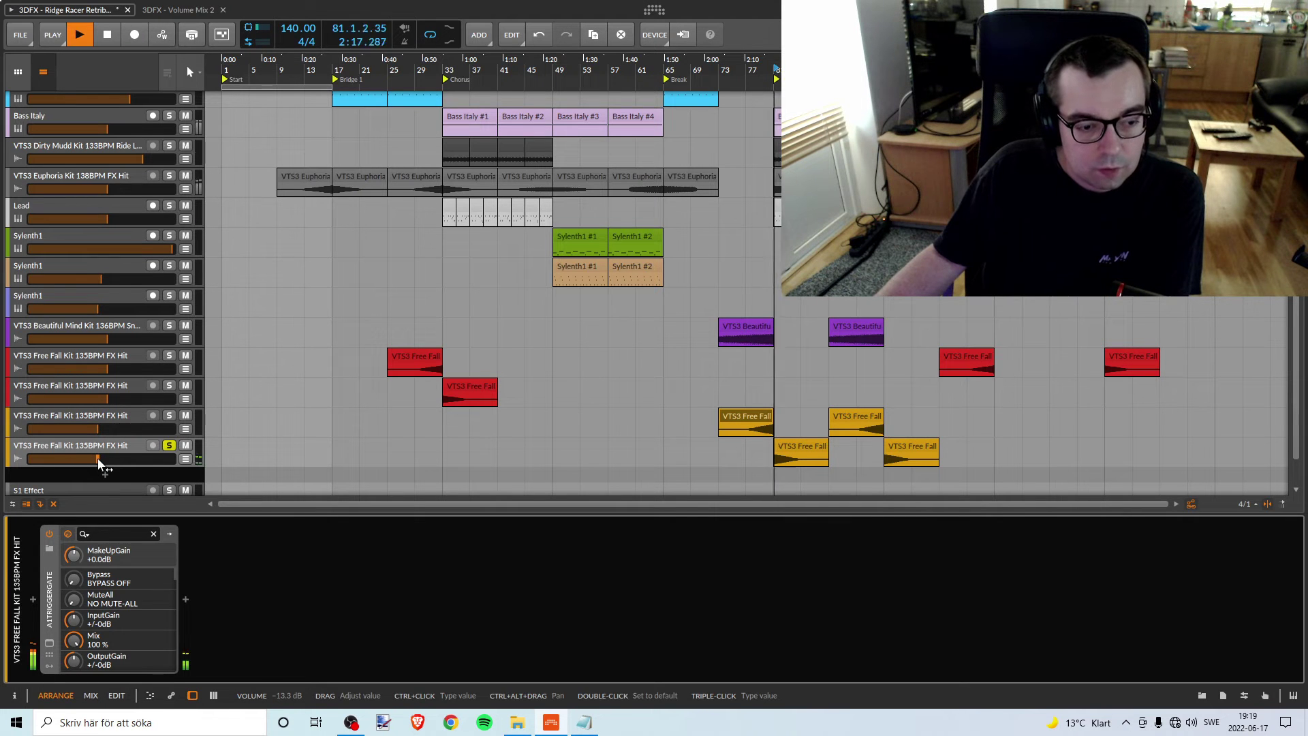
click(169, 446)
key(space)
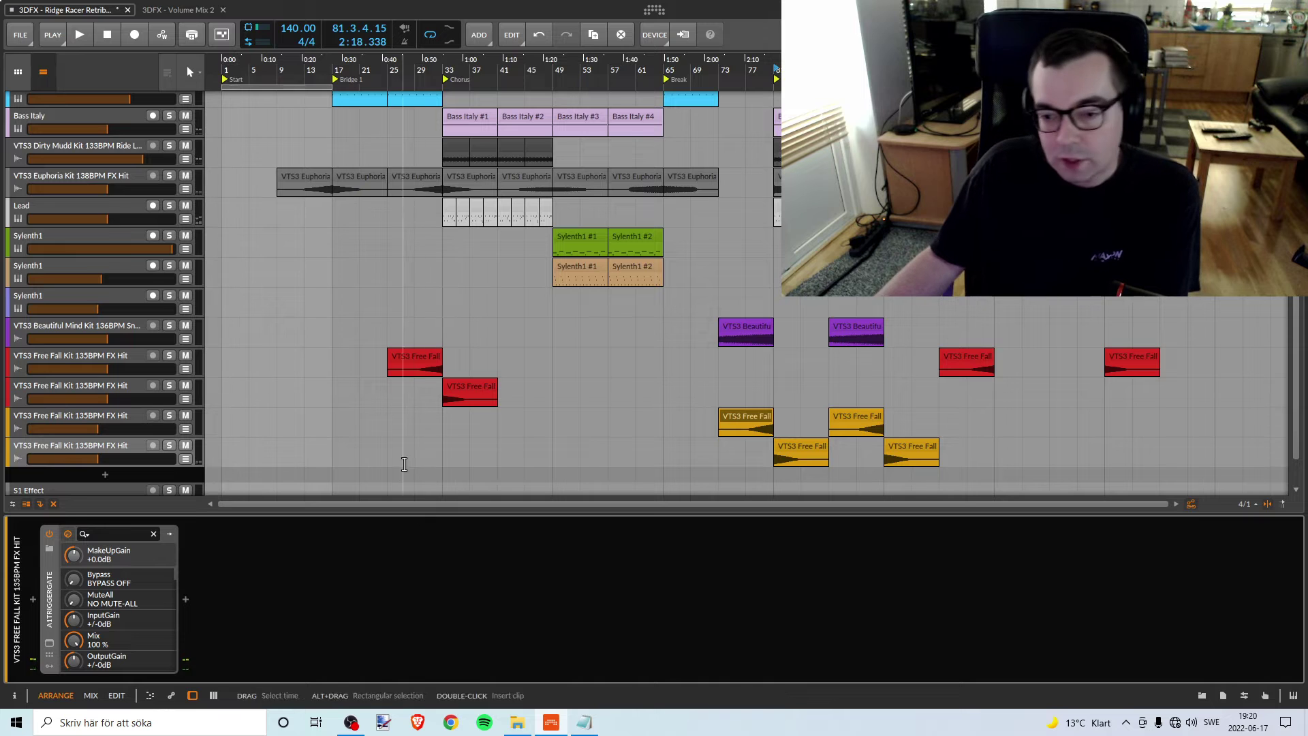
Color both yellow VTS3 Free Fall Kit 135BPM FX Hit tracks red
right_click(99, 450)
click(141, 482)
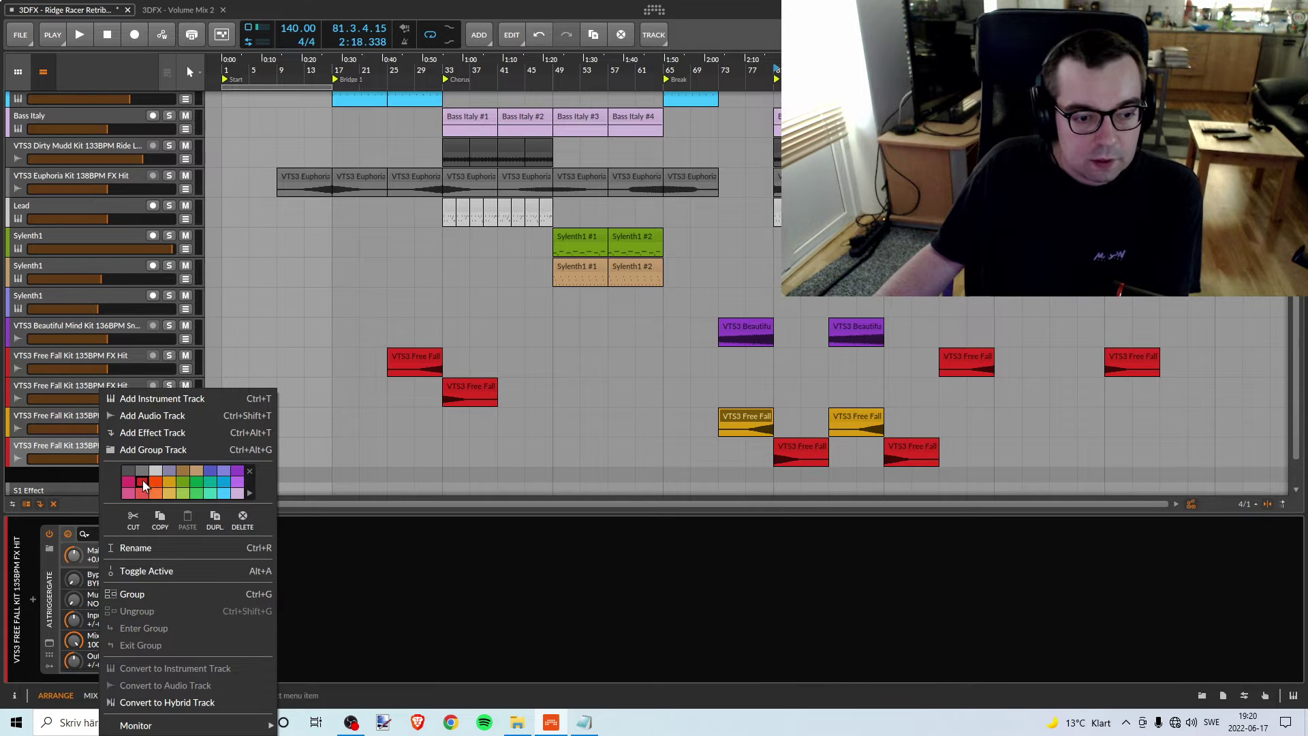
click(76, 418)
right_click(77, 413)
click(103, 480)
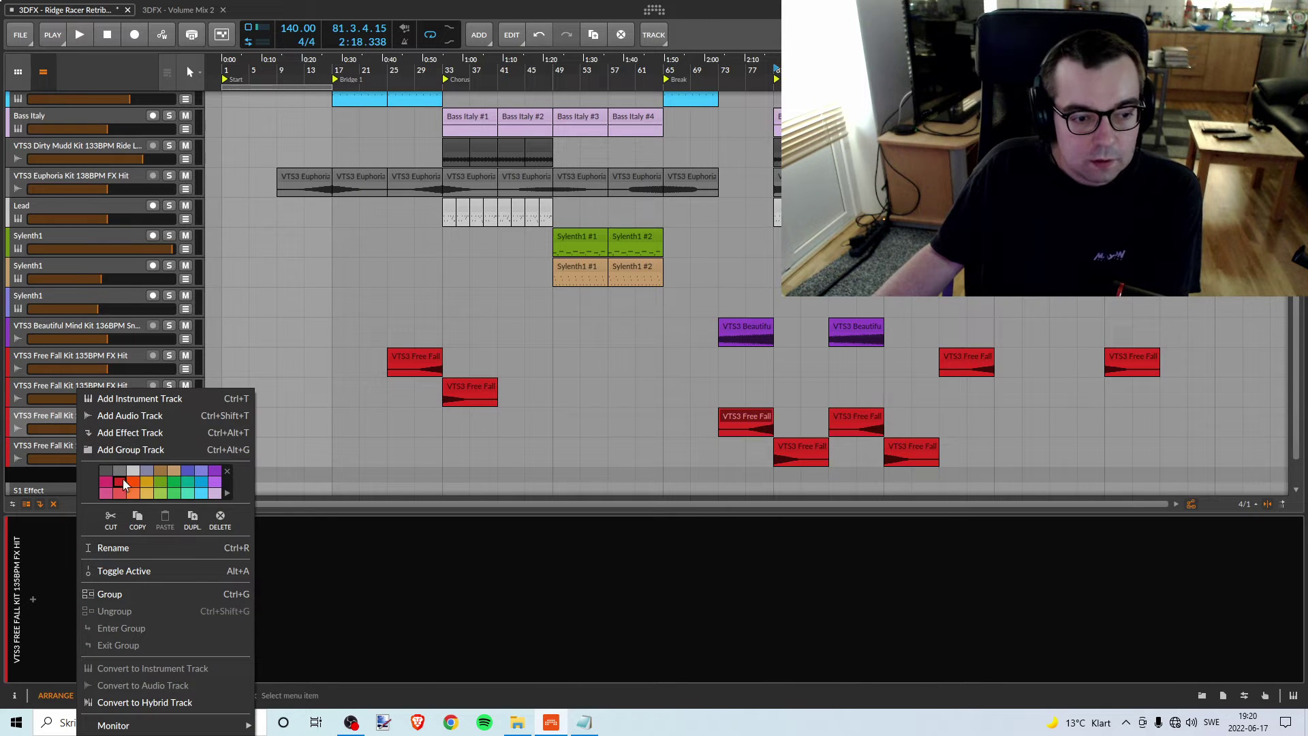
click(59, 414)
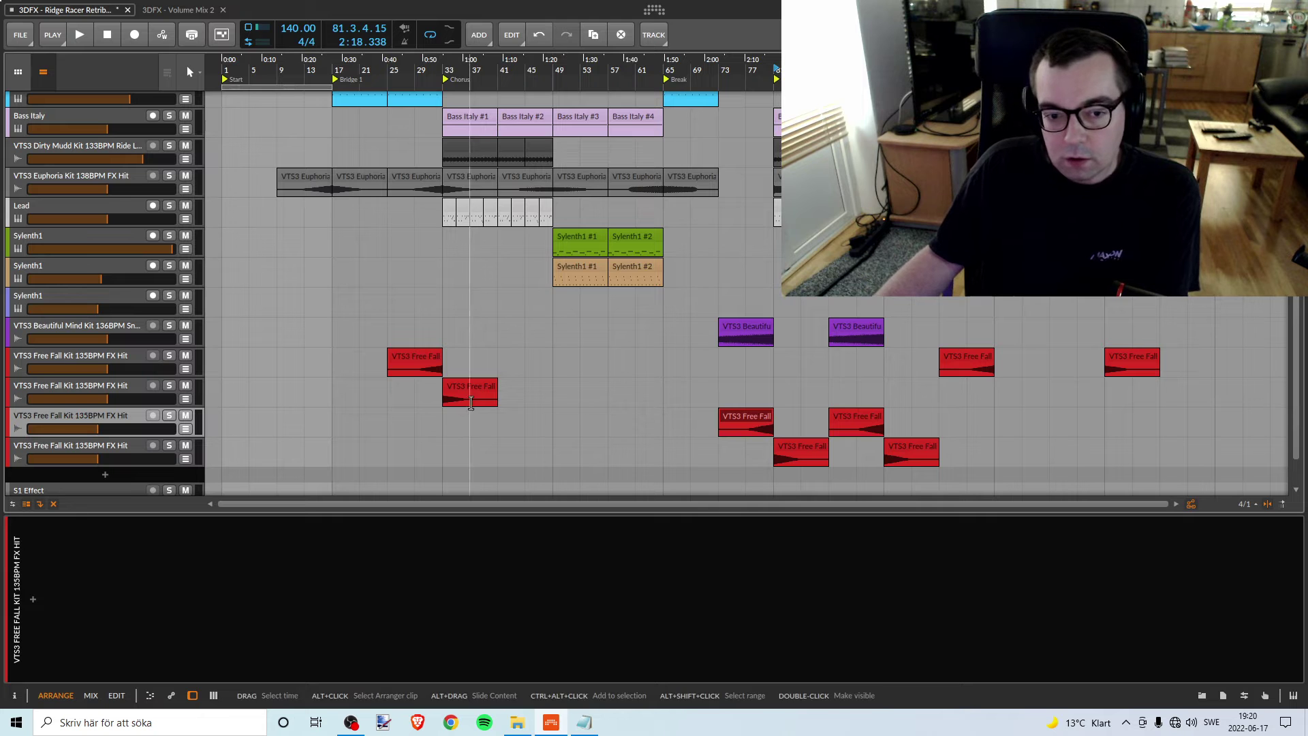
Listen to the second red VTS3 Free Fall Kit track in solo from bar 33
scroll(517, 421, up, 1)
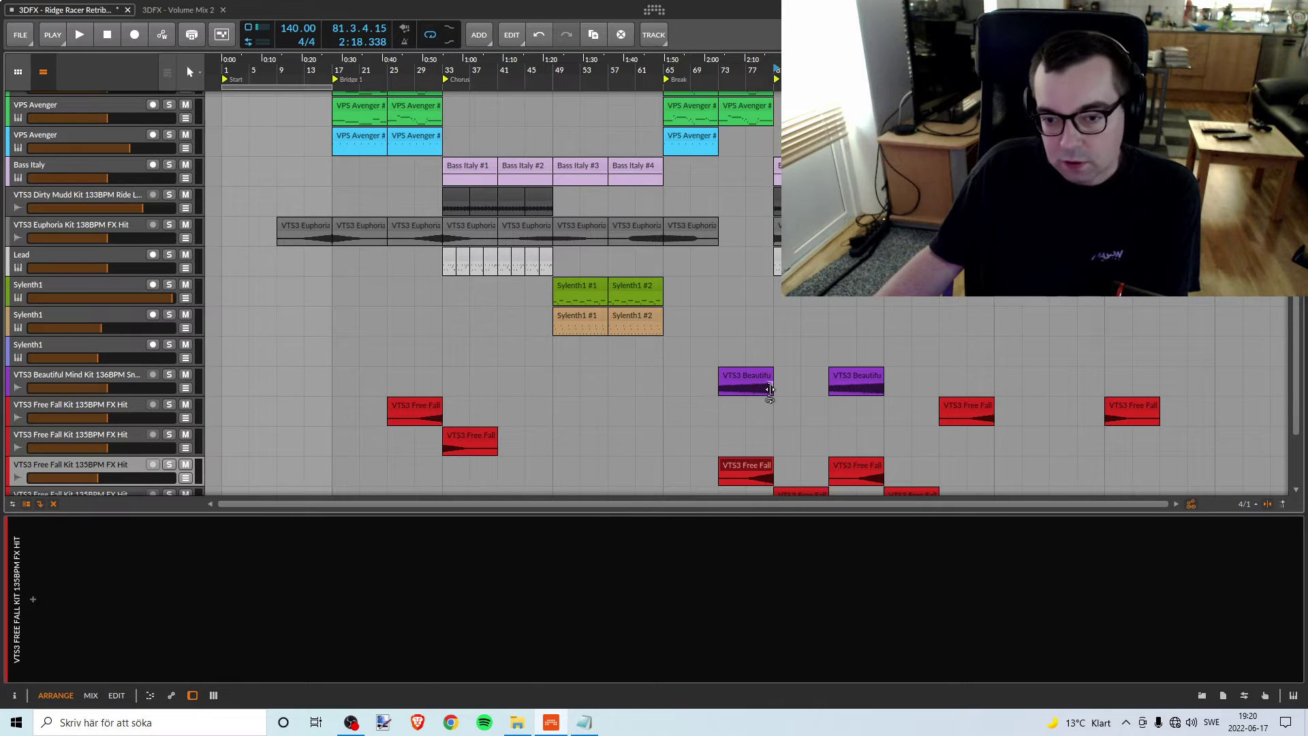
click(93, 432)
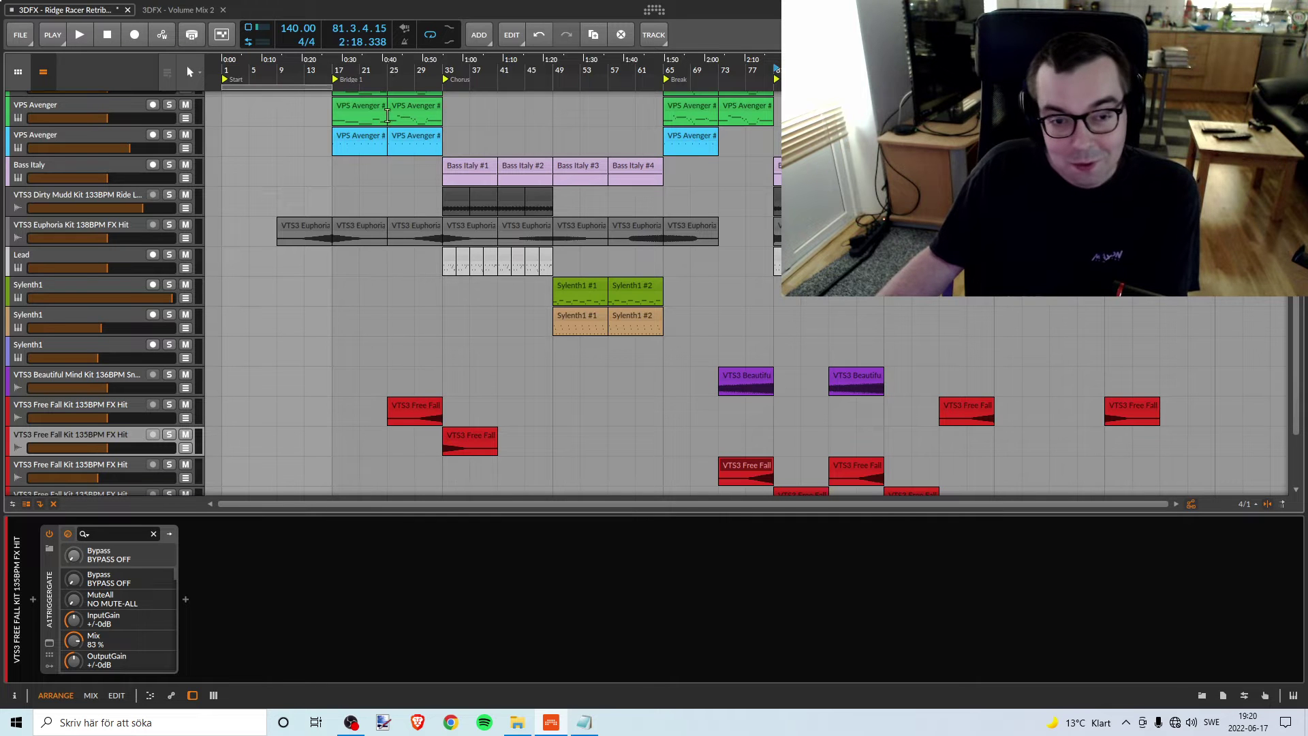
key(space)
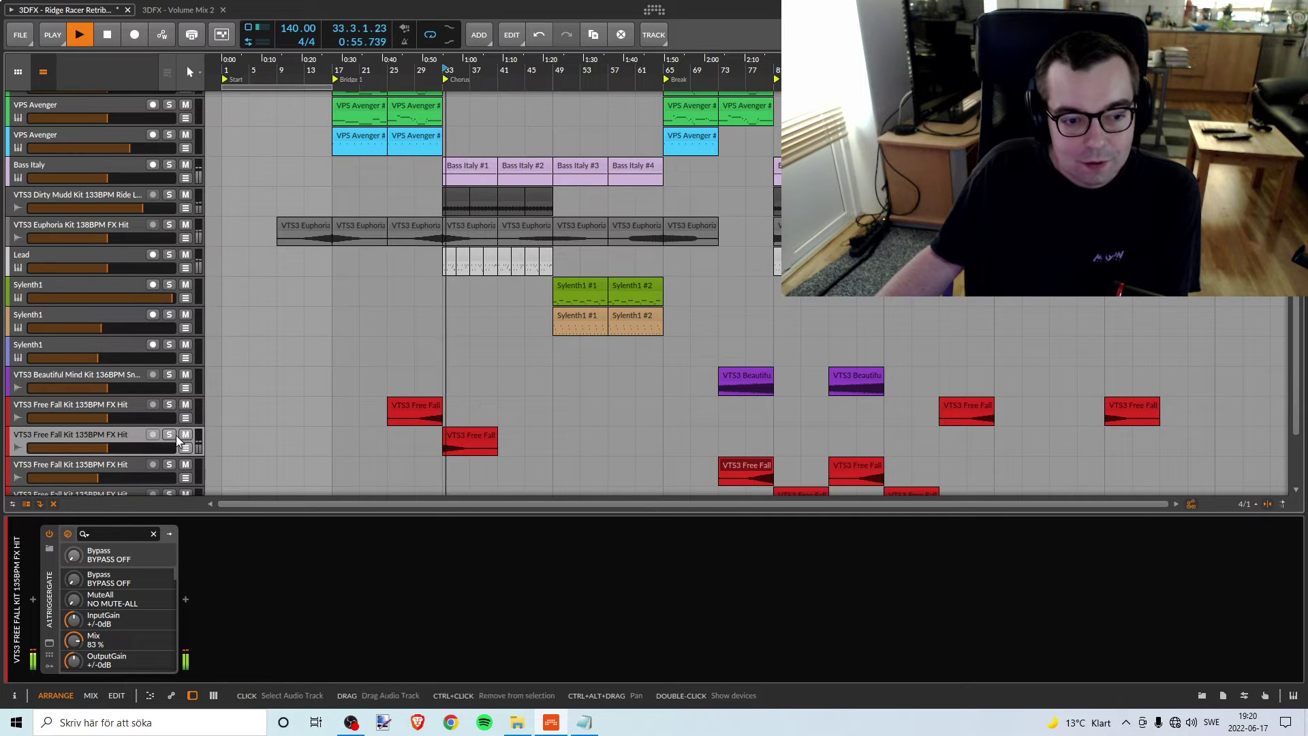
key(s)
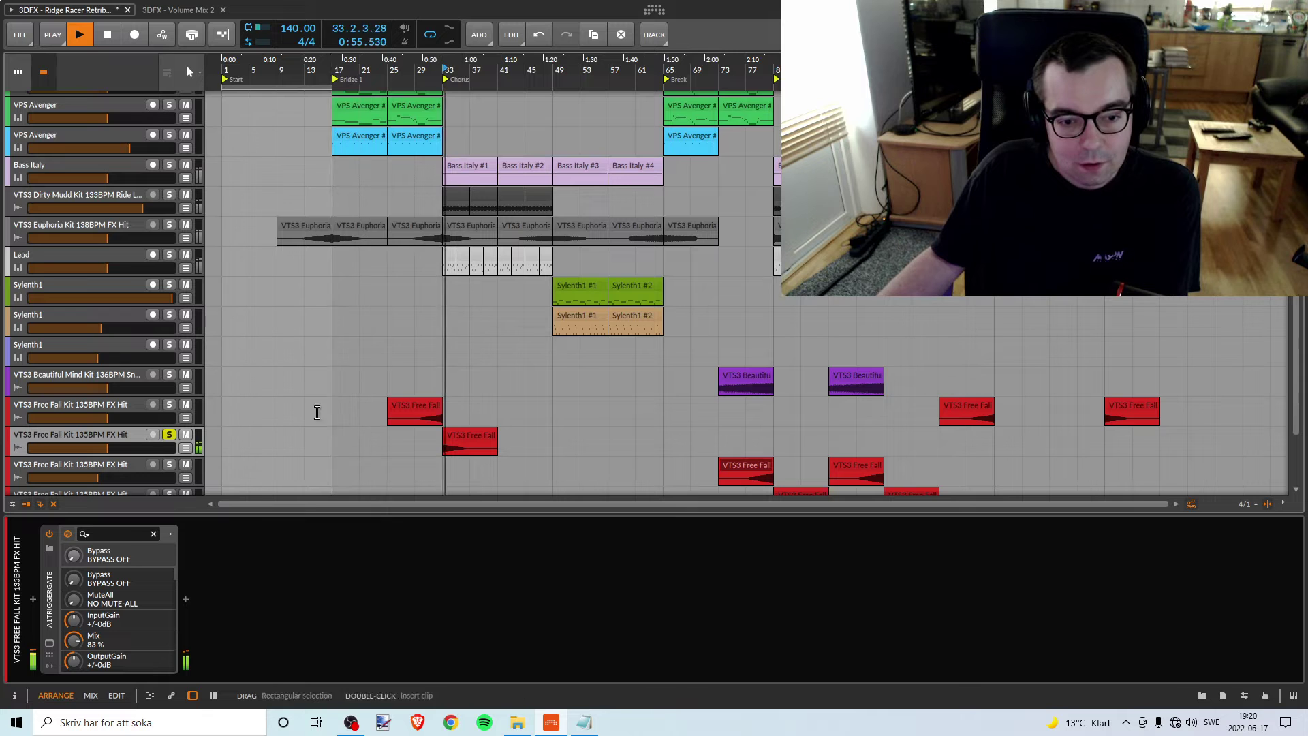
key(space)
Solo the first red VTS3 Free Fall Kit track and play it from bar 29
click(170, 404)
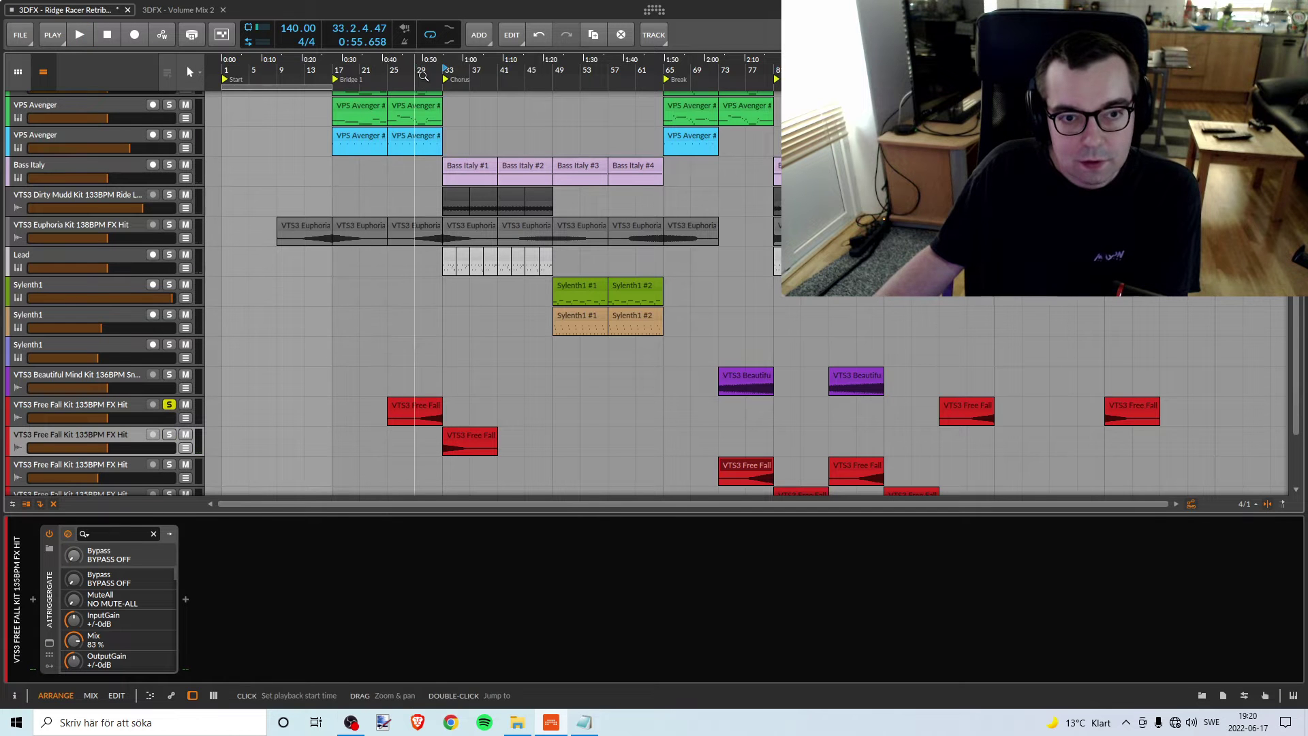
key(space)
click(418, 75)
key(space)
Move the Pink Noise clip to bar 25 and set the loop range to bars 25 to 41
scroll(433, 239, up, 3)
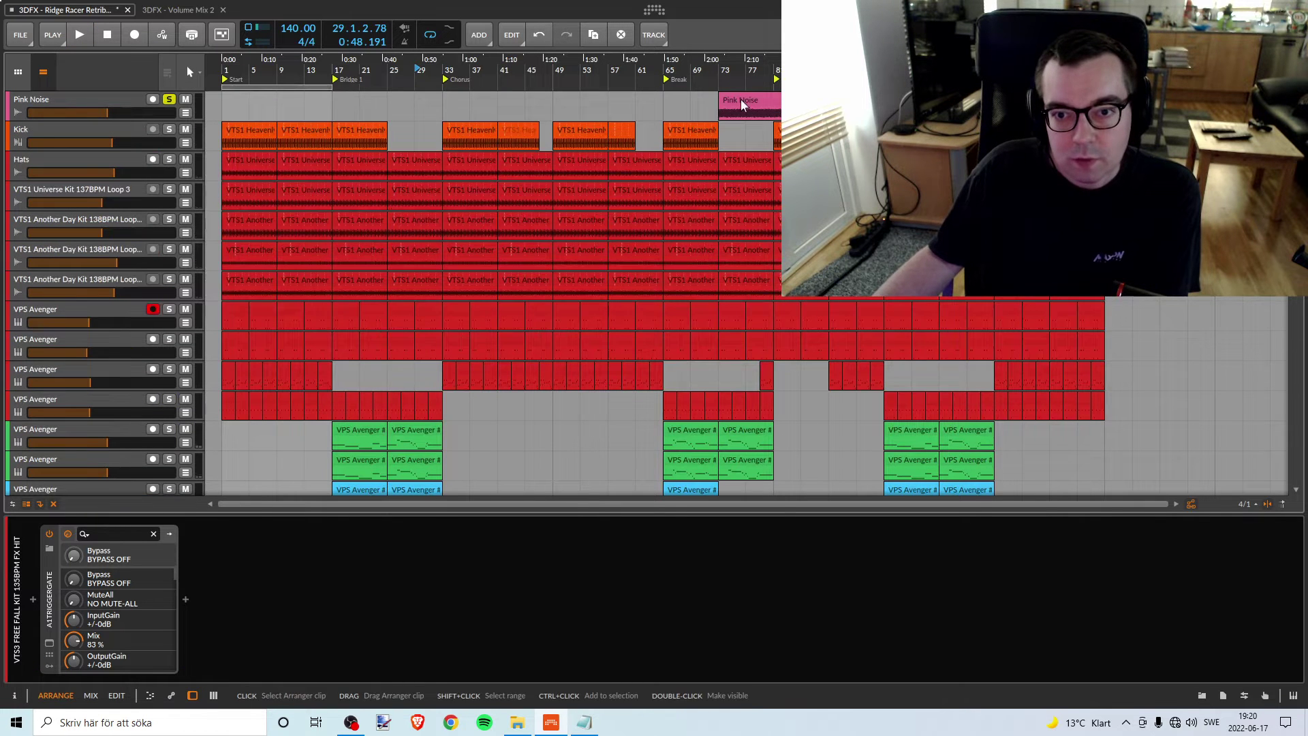
drag(741, 99, 358, 100)
scroll(407, 256, down, 8)
scroll(407, 255, up, 10)
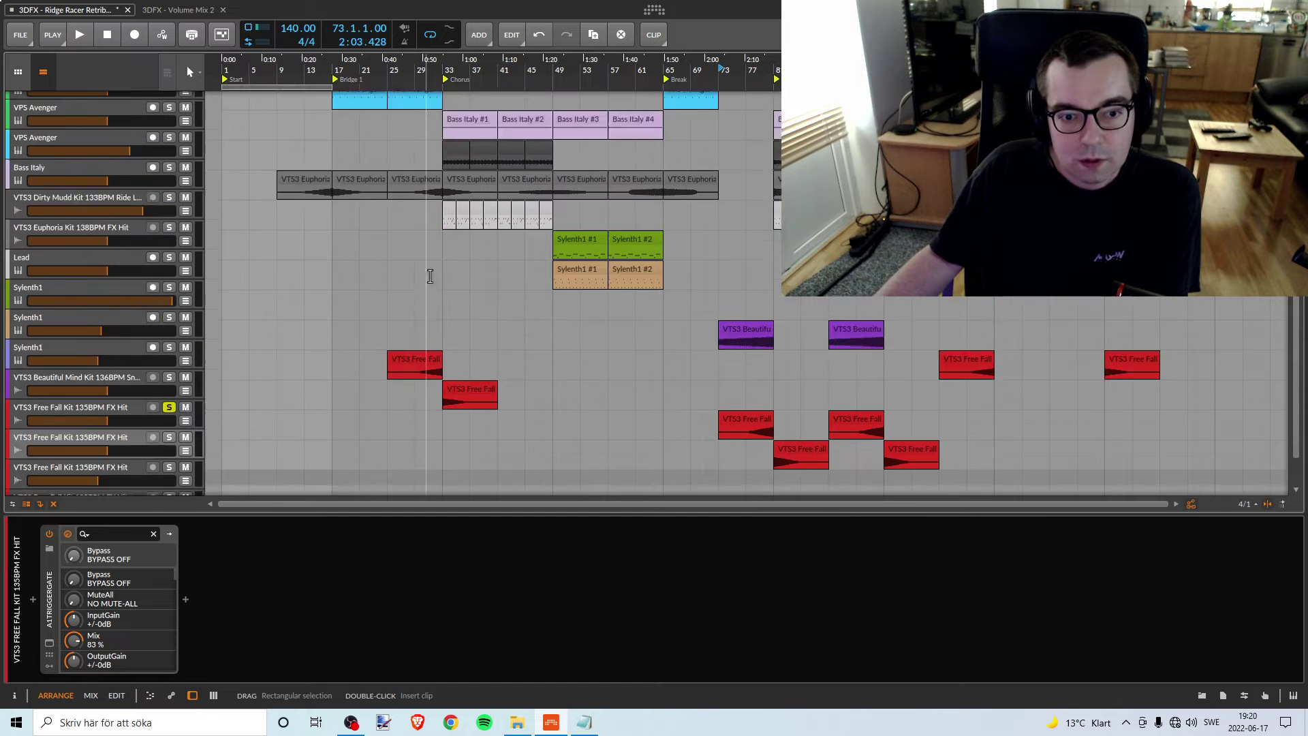
drag(431, 99, 487, 99)
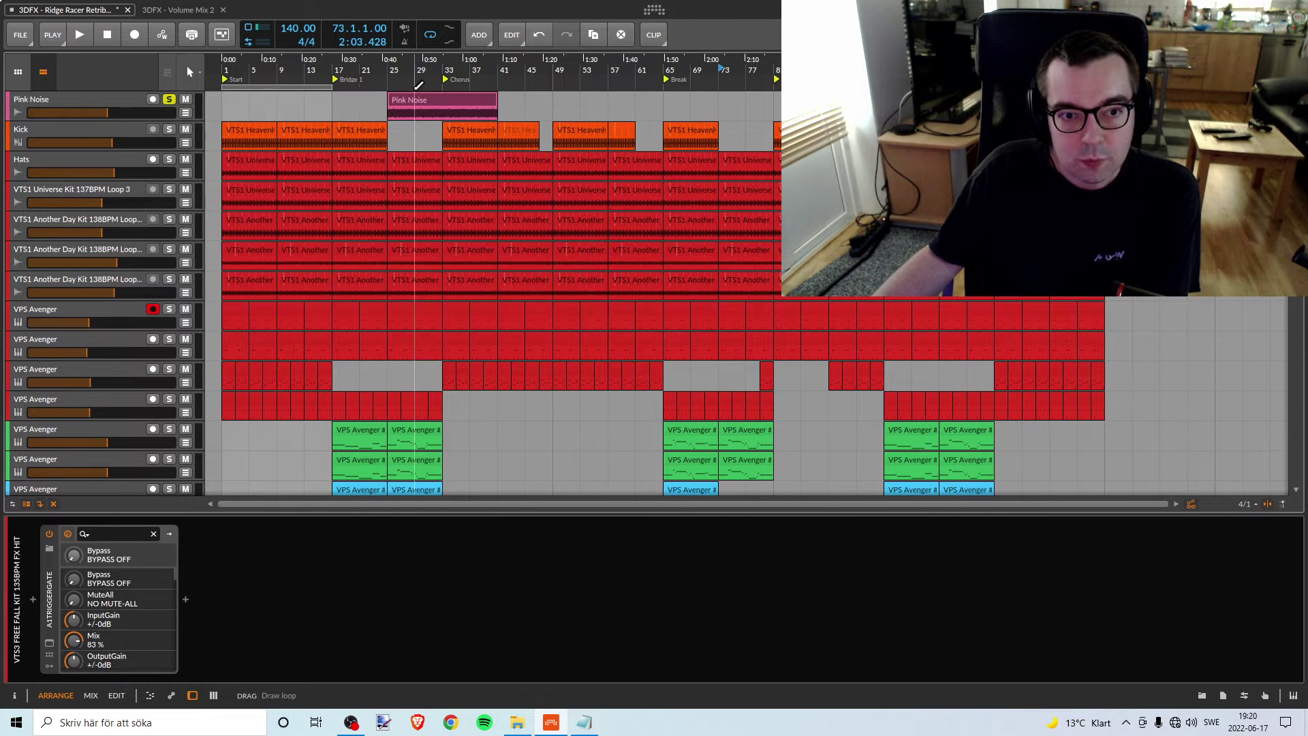
drag(326, 91, 490, 87)
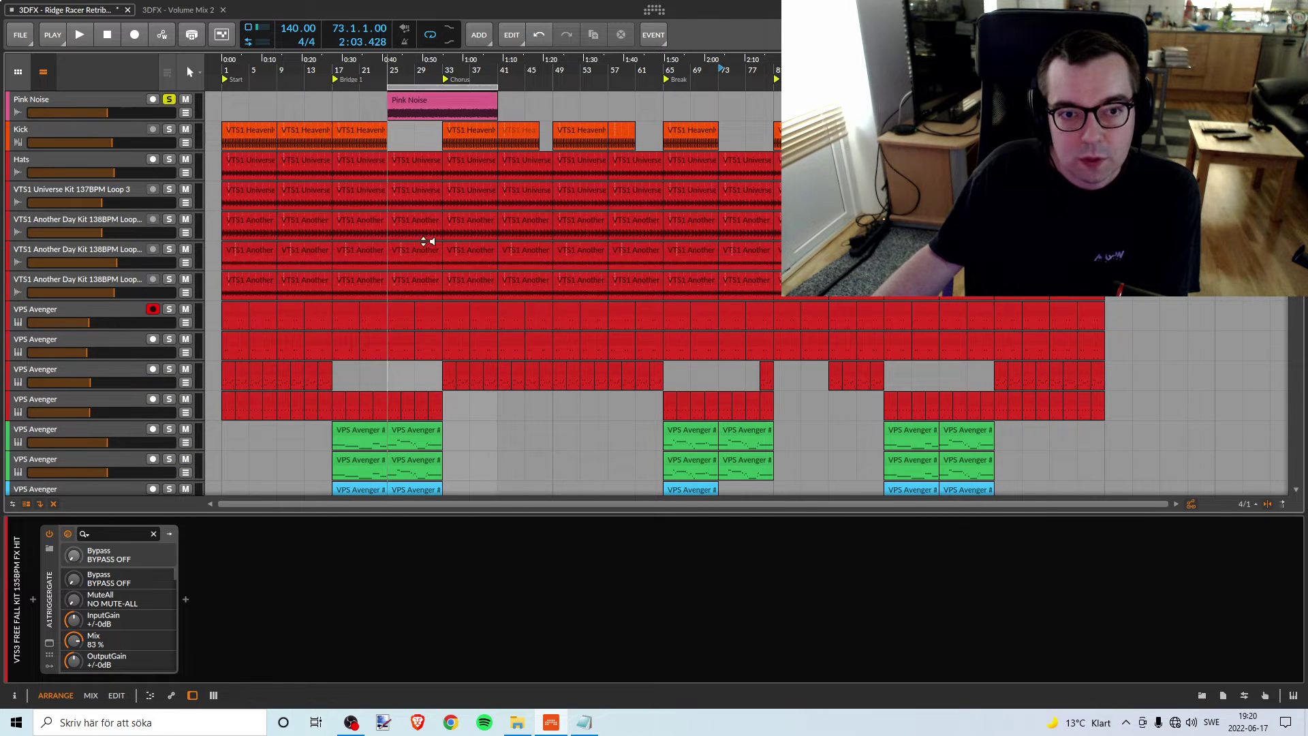
Play the first red VTS3 Free Fall Kit track against the noise from bar 25, and again from bar 29
scroll(429, 239, down, 6)
scroll(440, 242, down, 3)
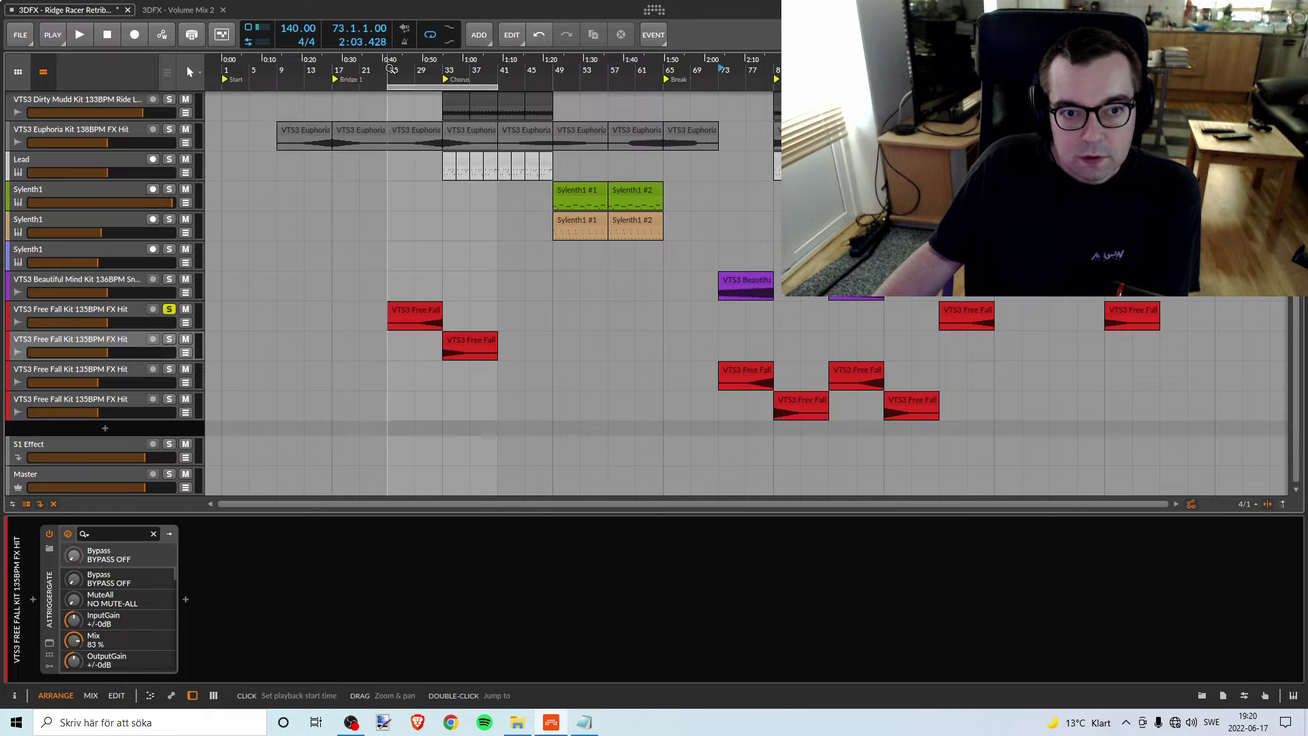
key(space)
key(space)
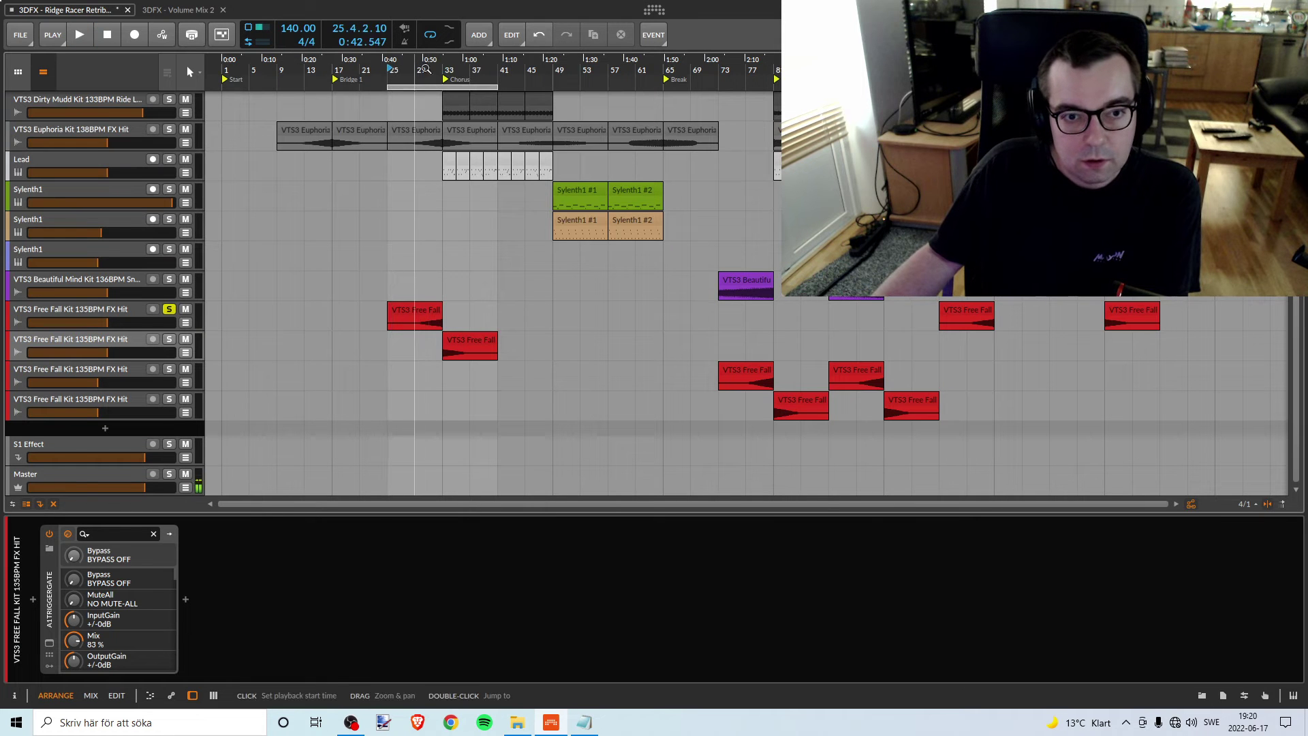
drag(426, 76, 444, 318)
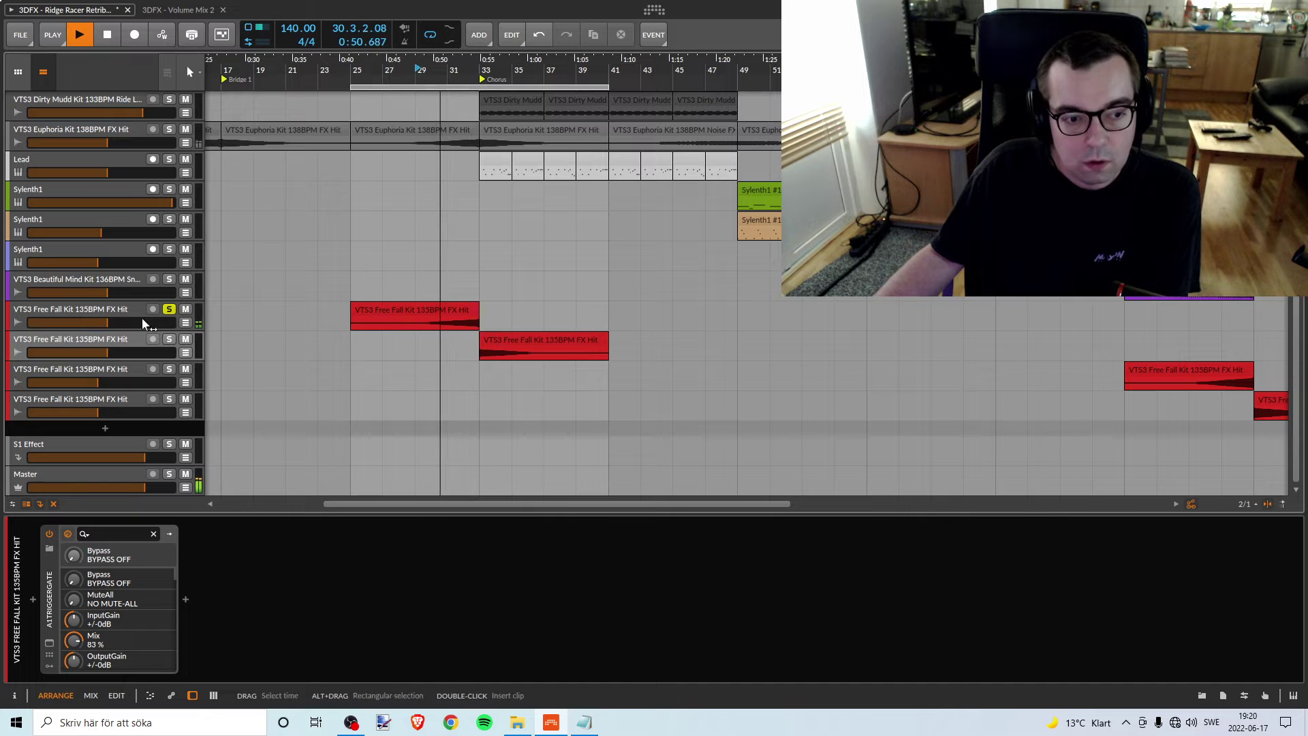
Lower the first red VTS3 Free Fall Kit track's volume slightly, compare it with the noise from bar 29 and unsolo it
drag(142, 317, 97, 323)
key(s)
key(space)
key(space)
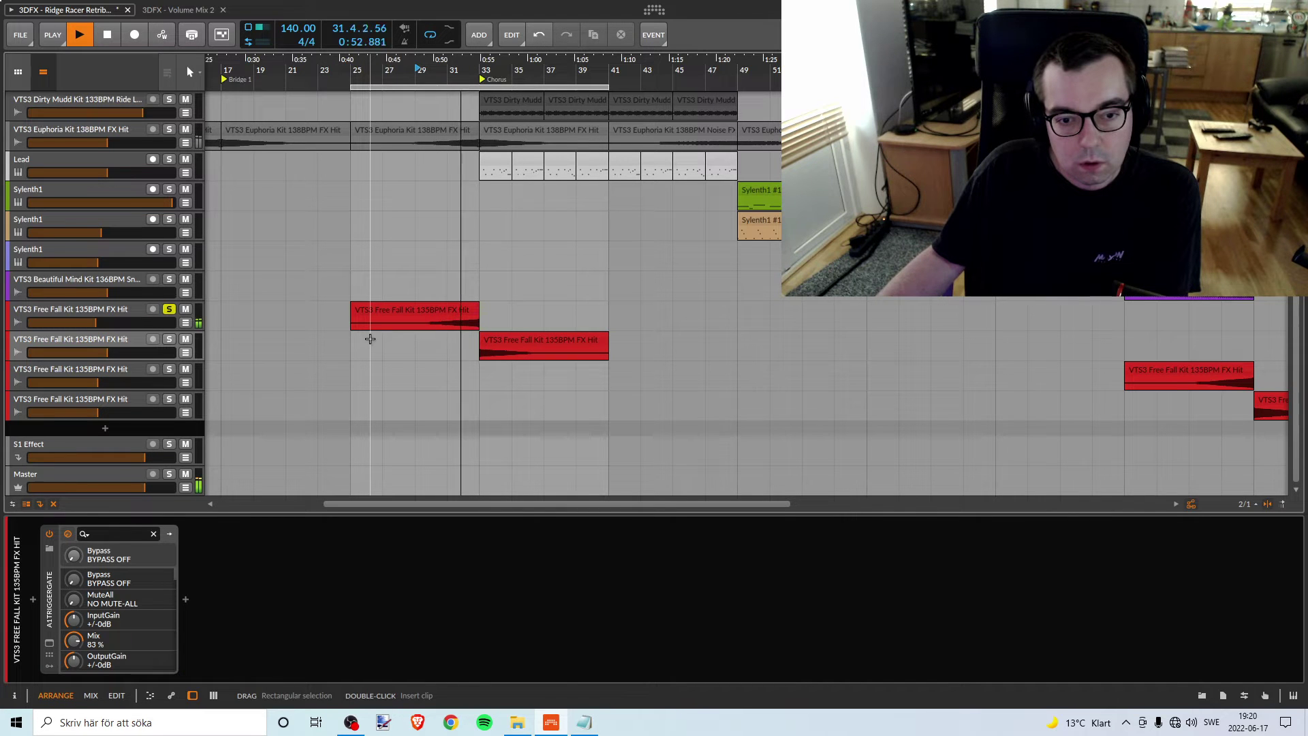
key(space)
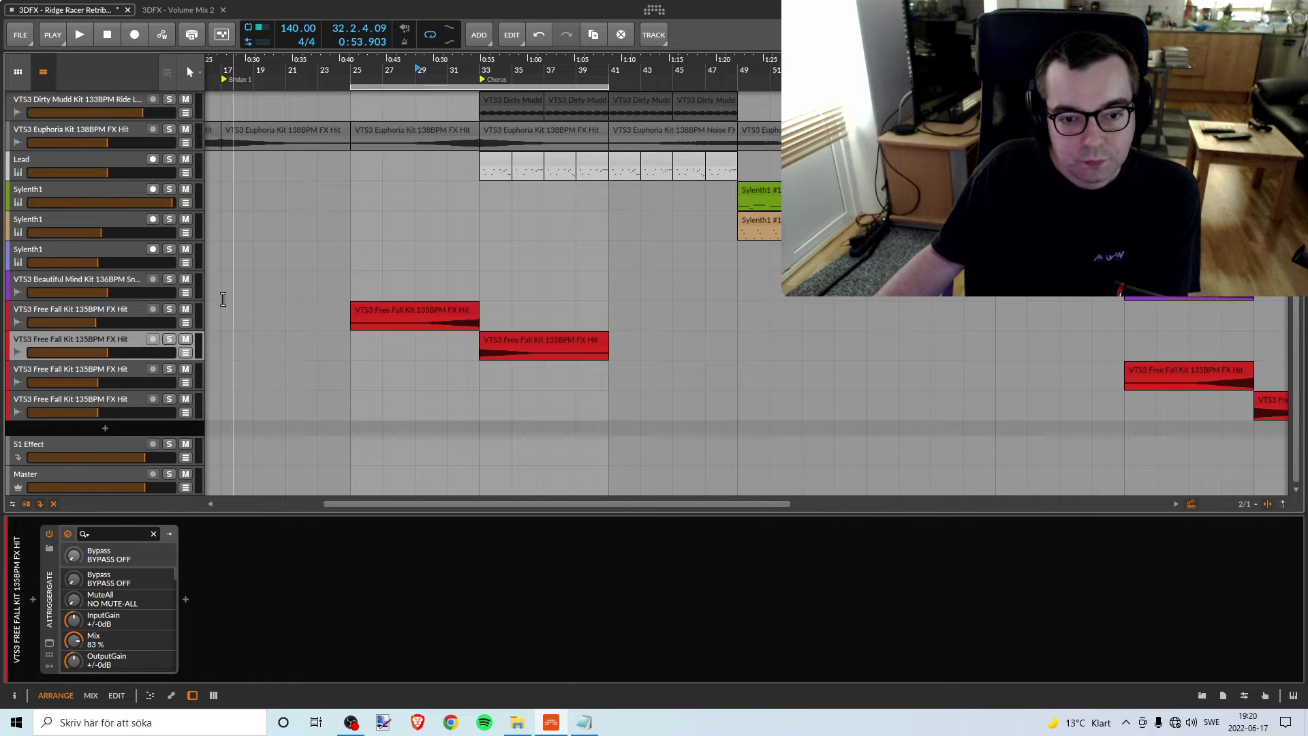
Solo the second red VTS3 Free Fall Kit track, play from bar 33 and try its volume at about -10.5 dB
click(120, 310)
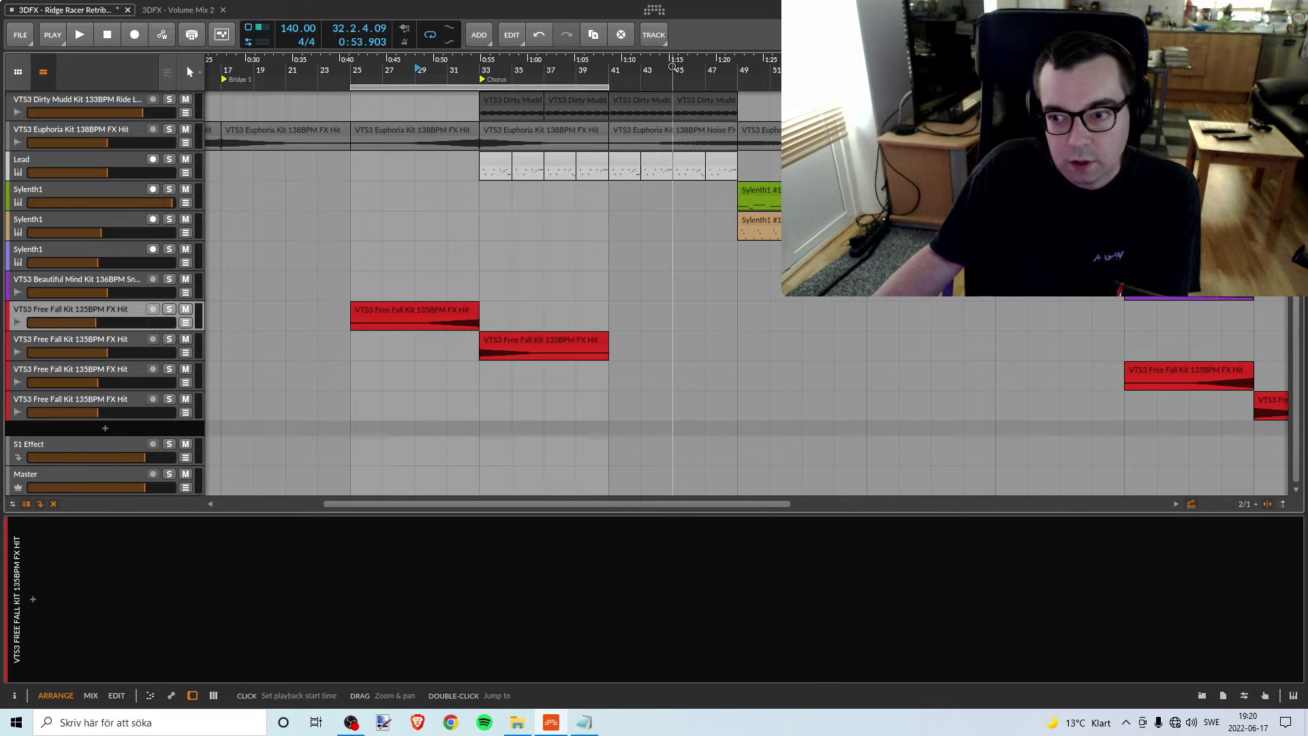
drag(672, 68, 613, 253)
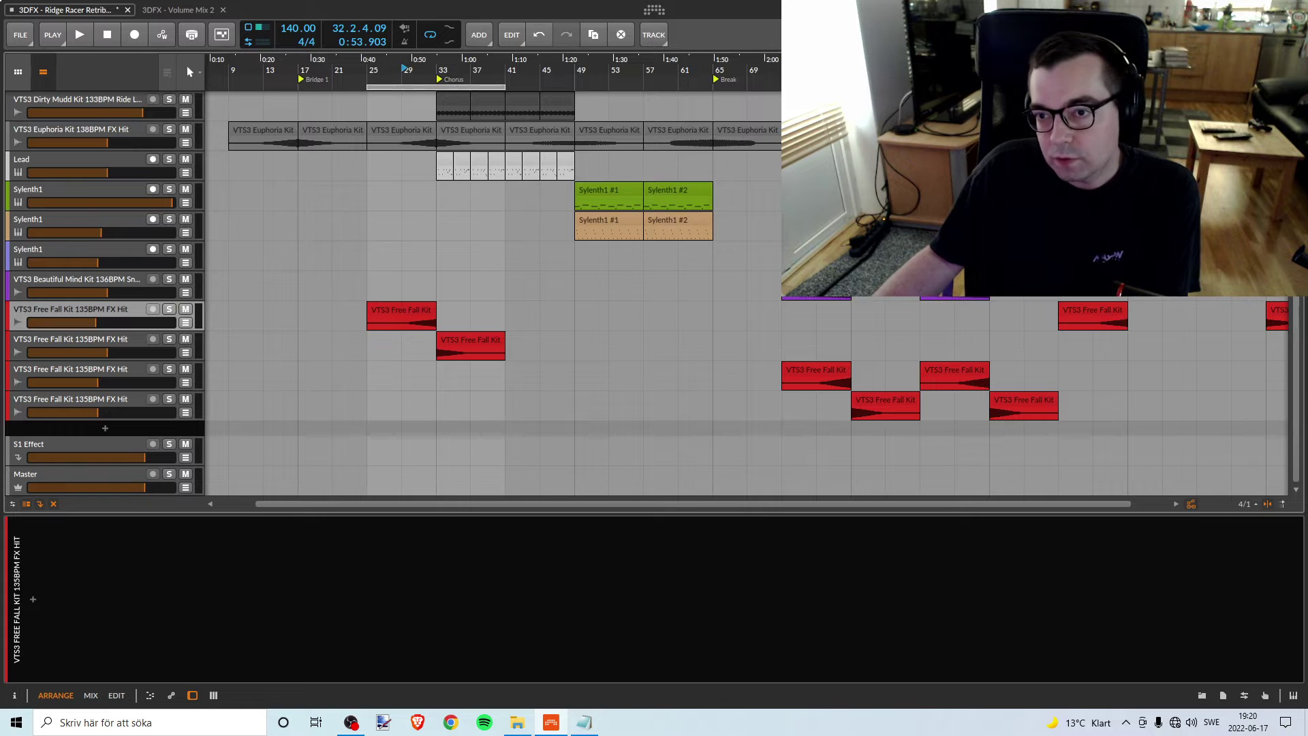
scroll(1110, 318, down, 3)
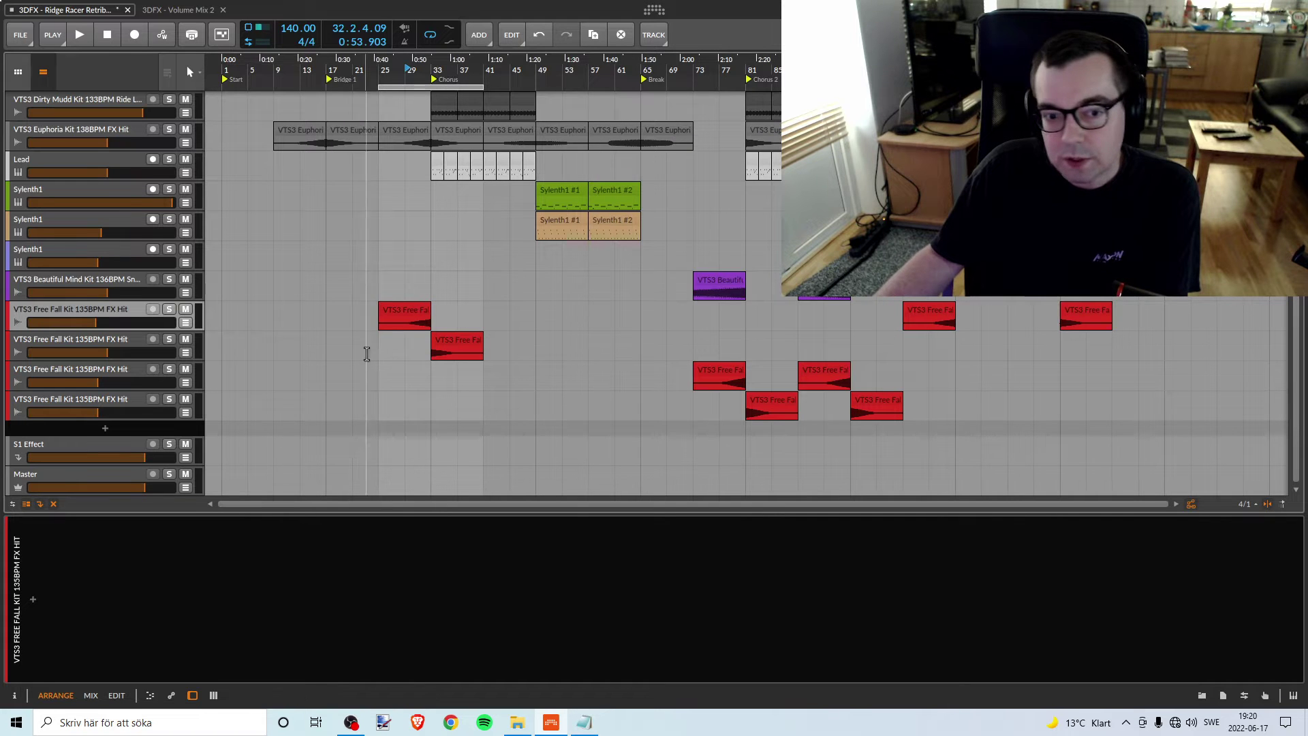
scroll(446, 348, up, 3)
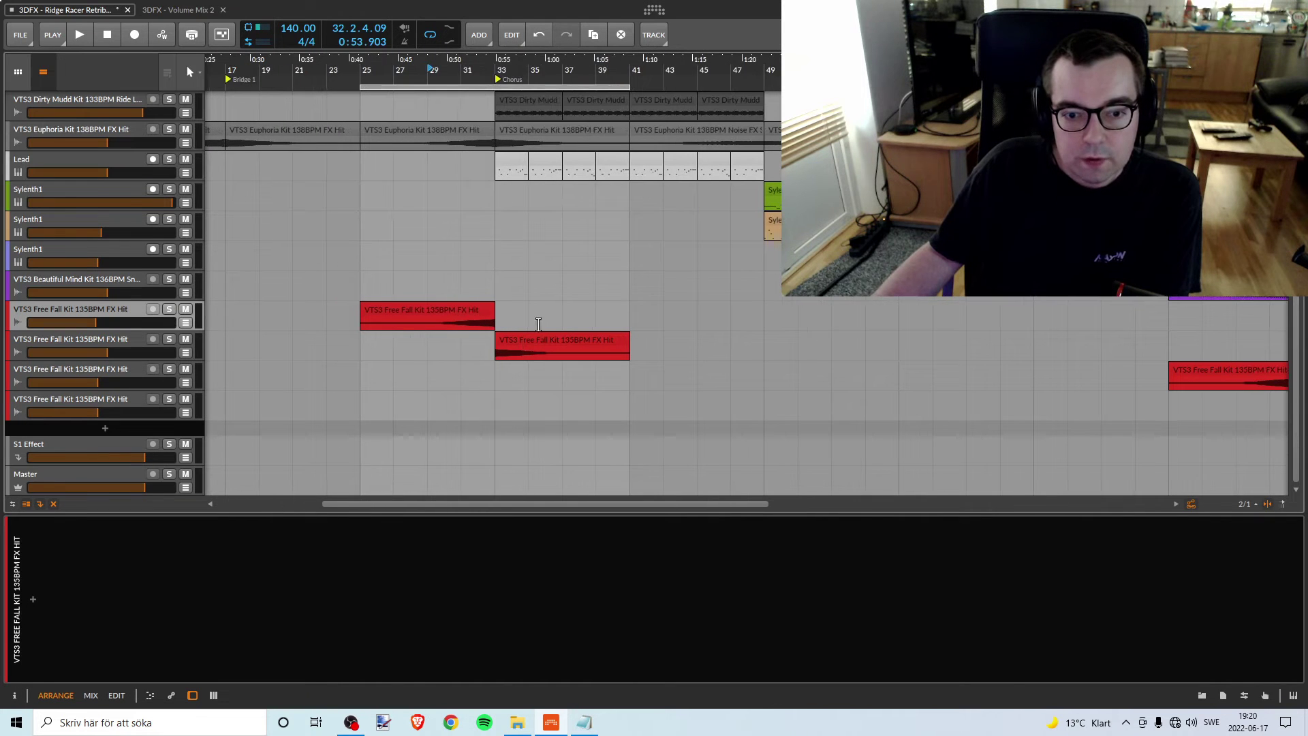
click(169, 338)
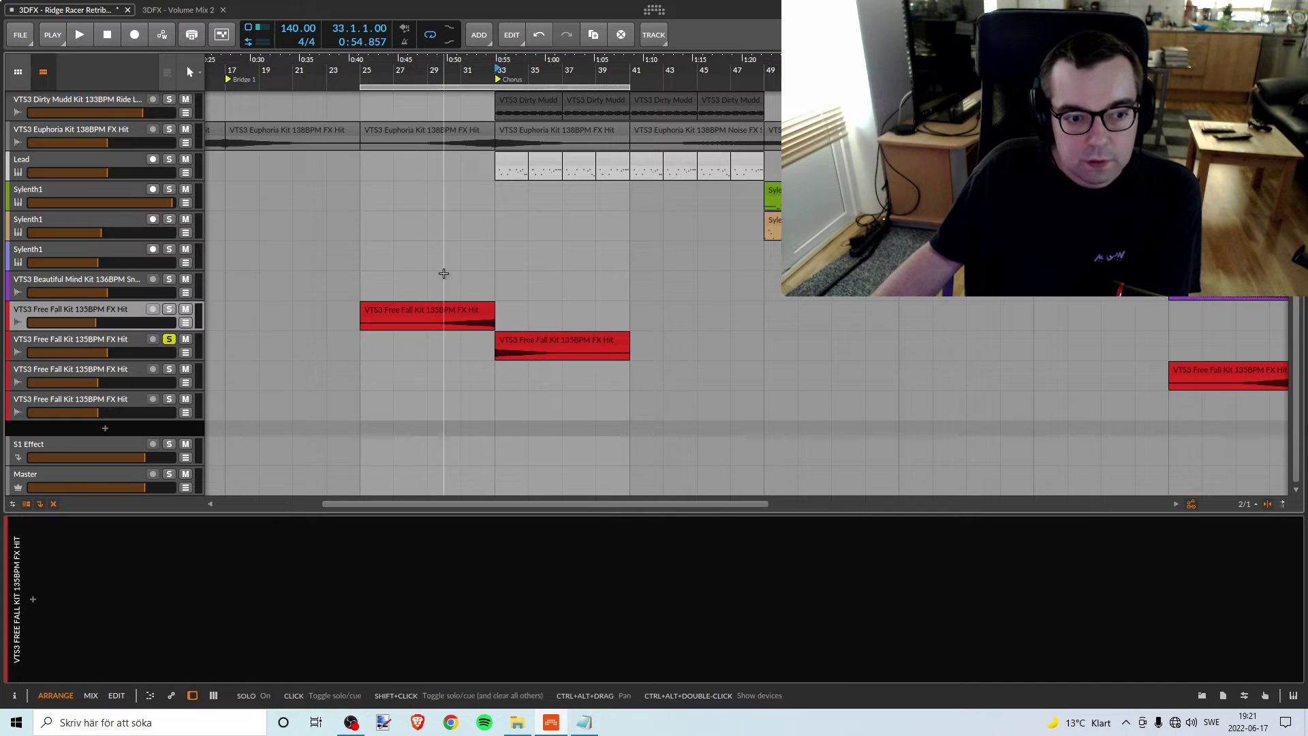
key(space)
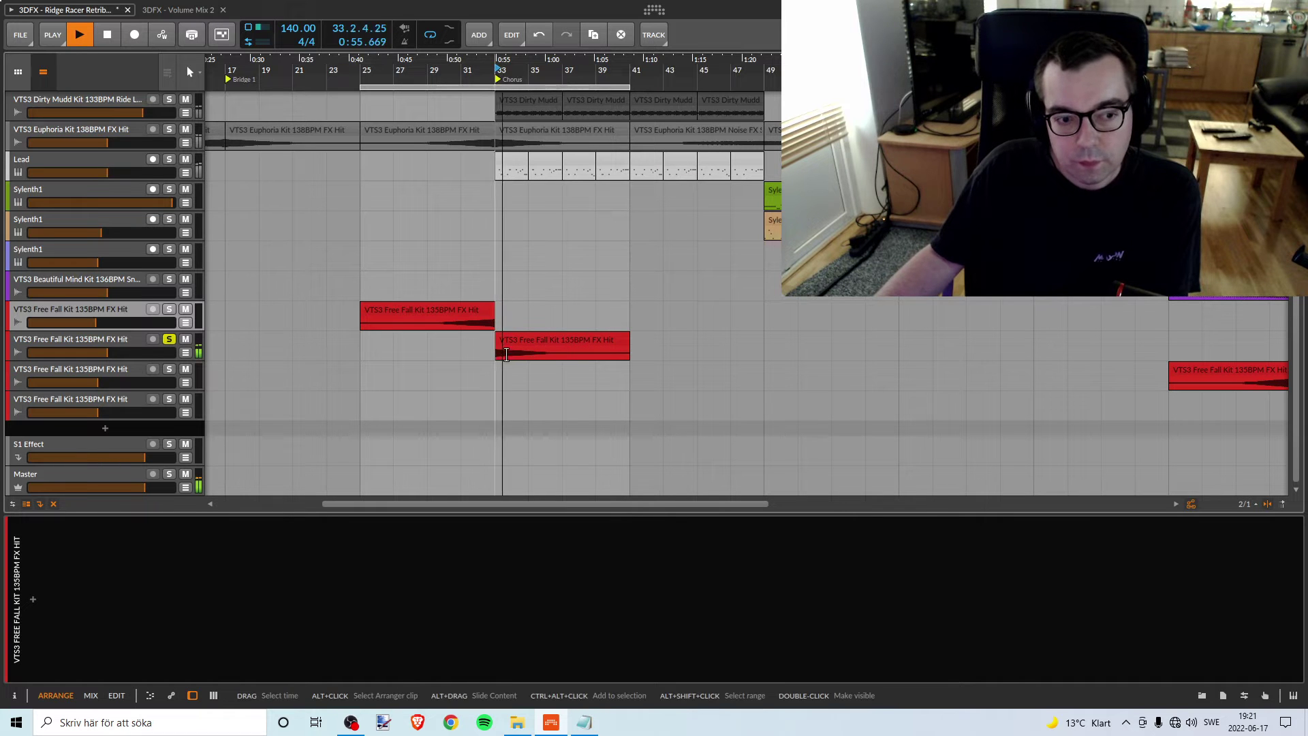
key(space)
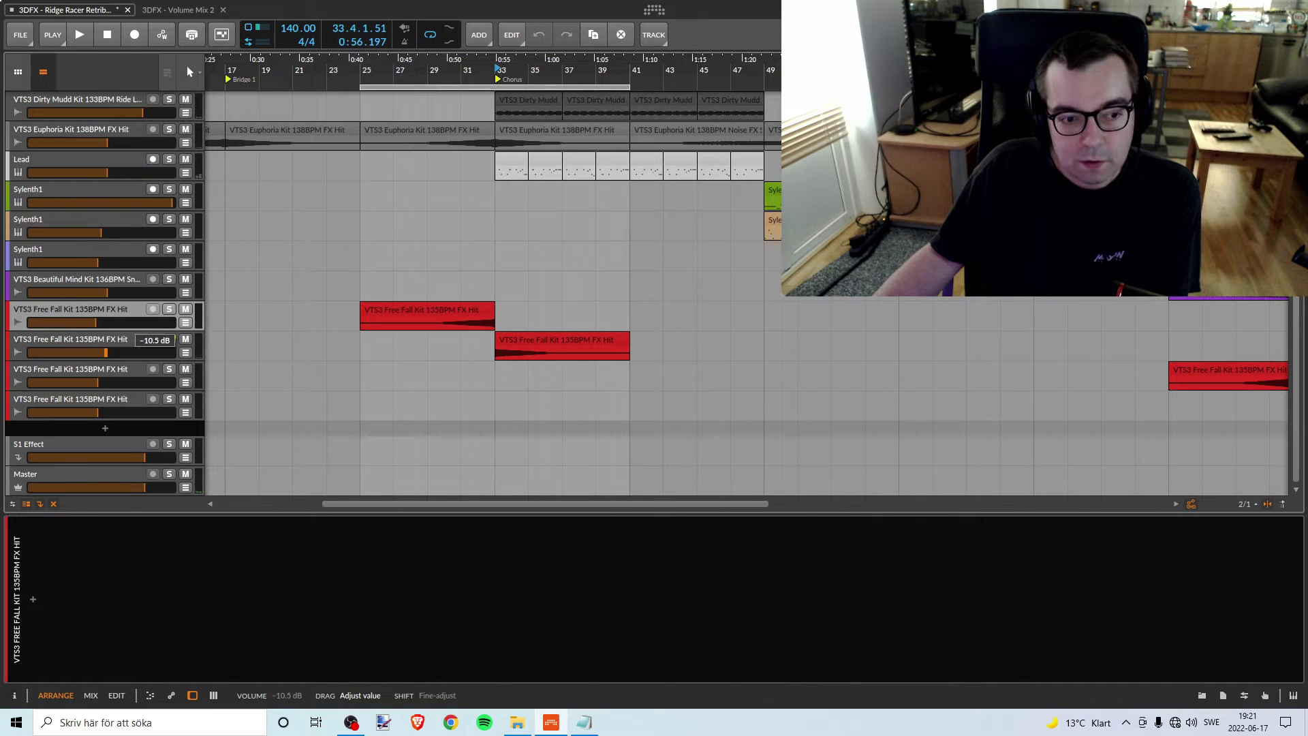
key(space)
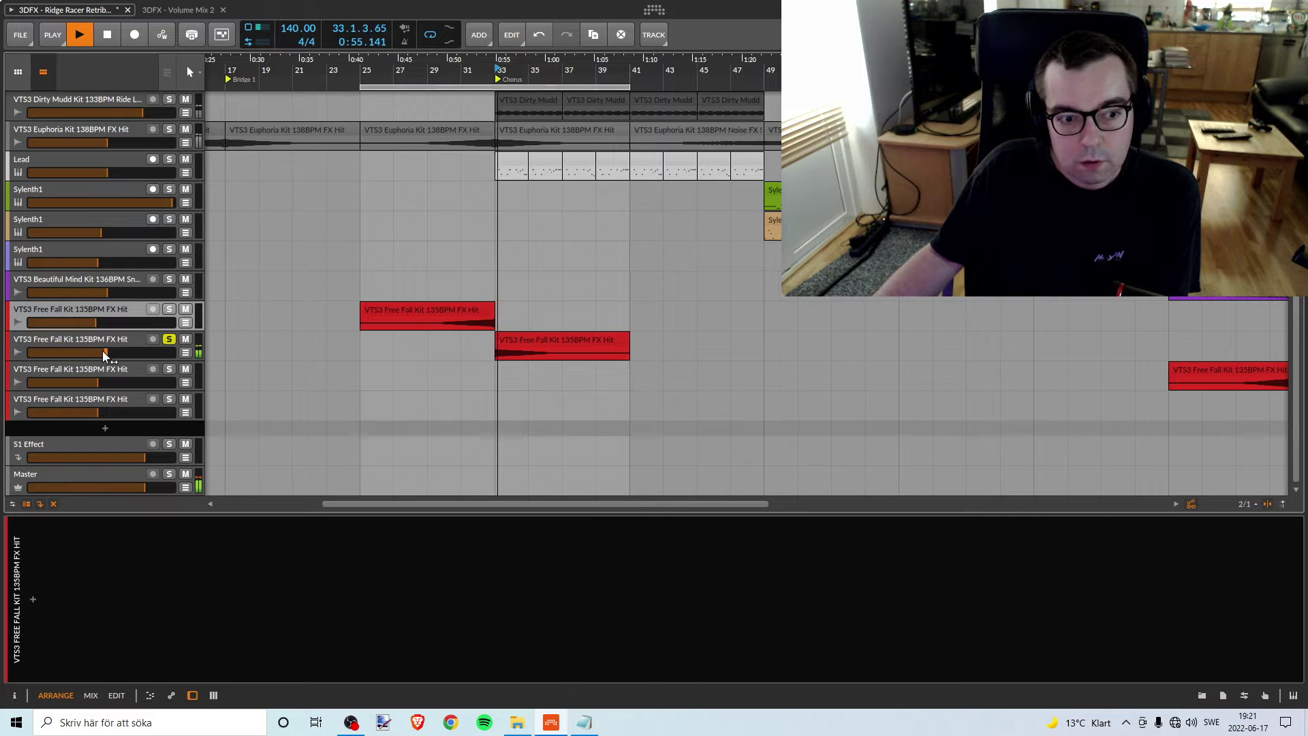
click(108, 348)
key(space)
Lower the second red VTS3 Free Fall Kit track's volume to about -14.5 dB while replaying from bar 33, and unsolo it
drag(116, 359, 107, 356)
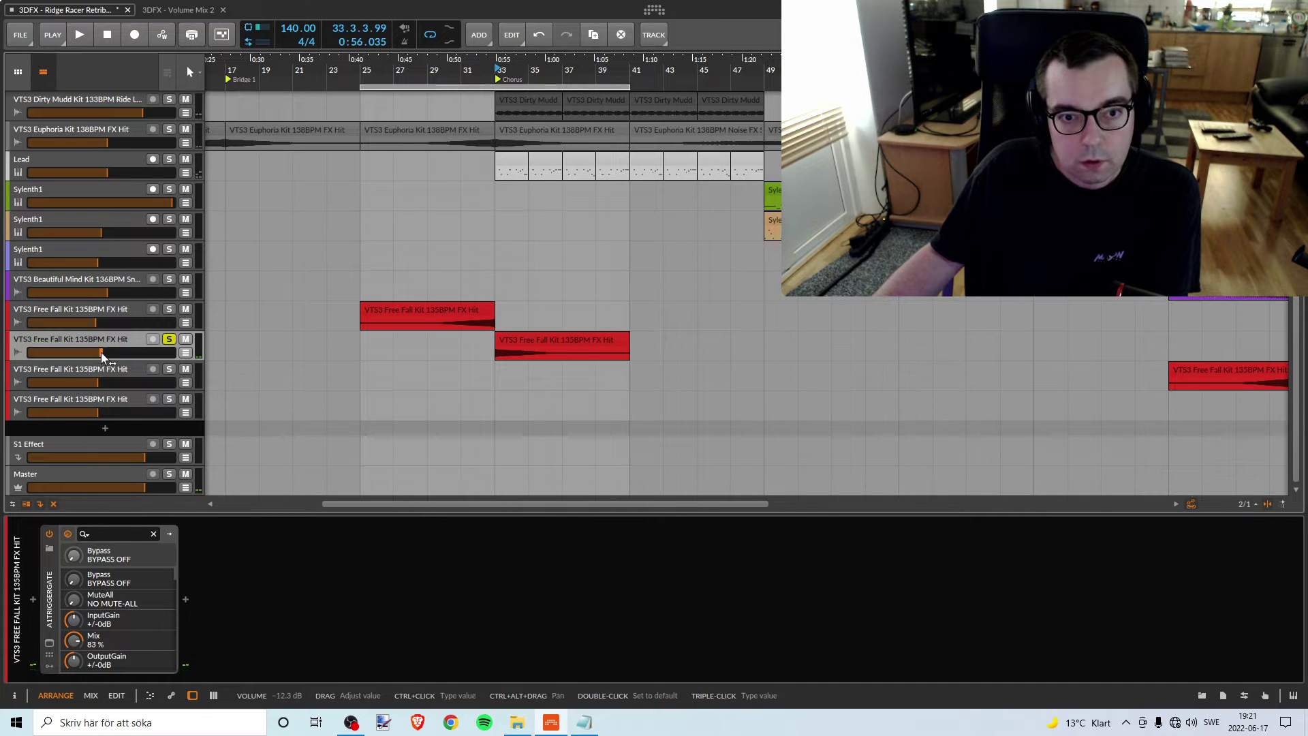
key(space)
key(space)
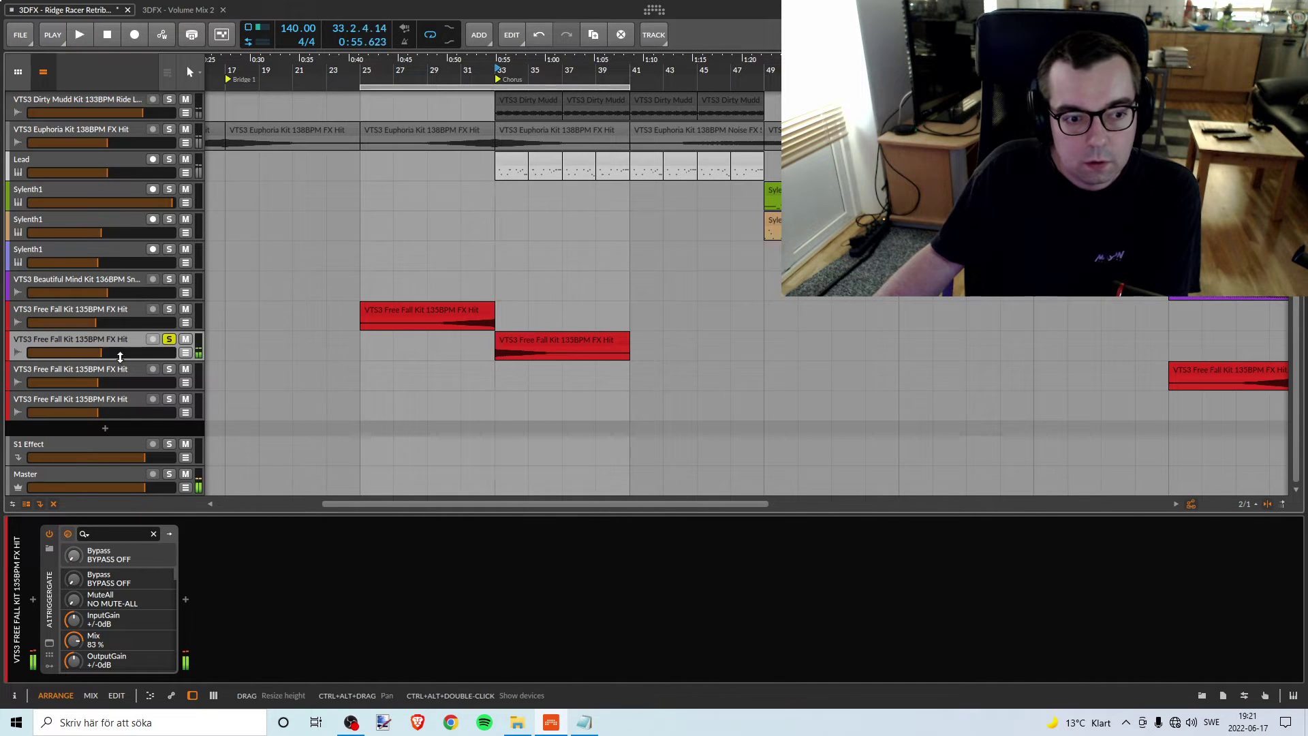
key(space)
drag(101, 352, 95, 352)
key(space)
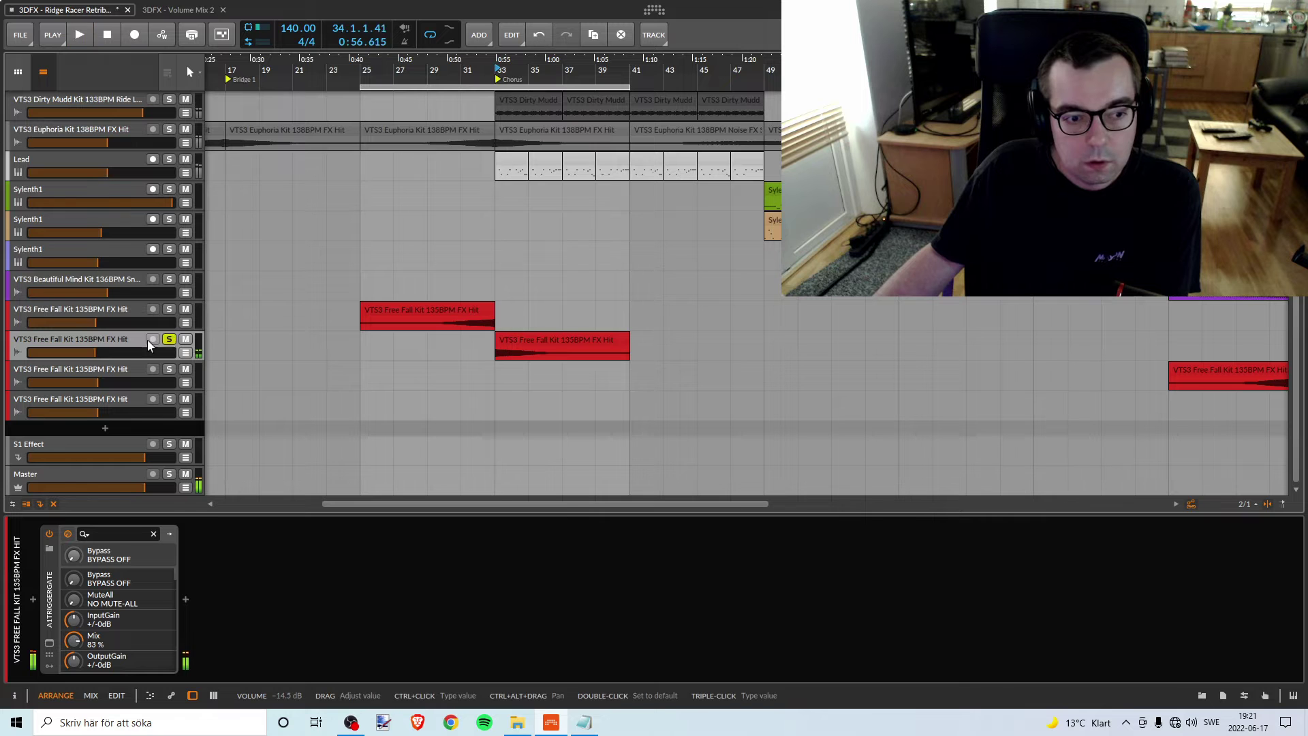
key(space)
click(169, 339)
key(space)
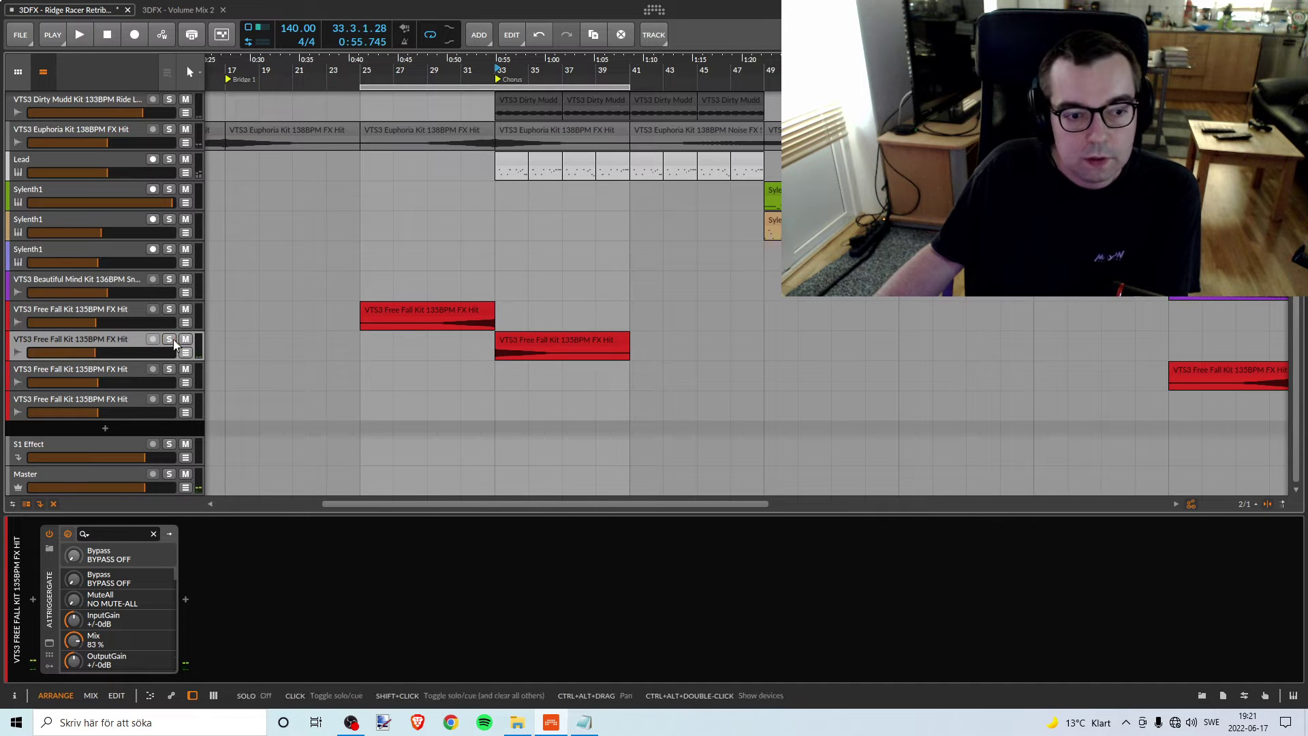
Select the purple VTS3 Beautiful Mind Kit 136BPM Snare Fill track
scroll(423, 365, up, 3)
scroll(634, 147, down, 3)
scroll(633, 147, down, 5)
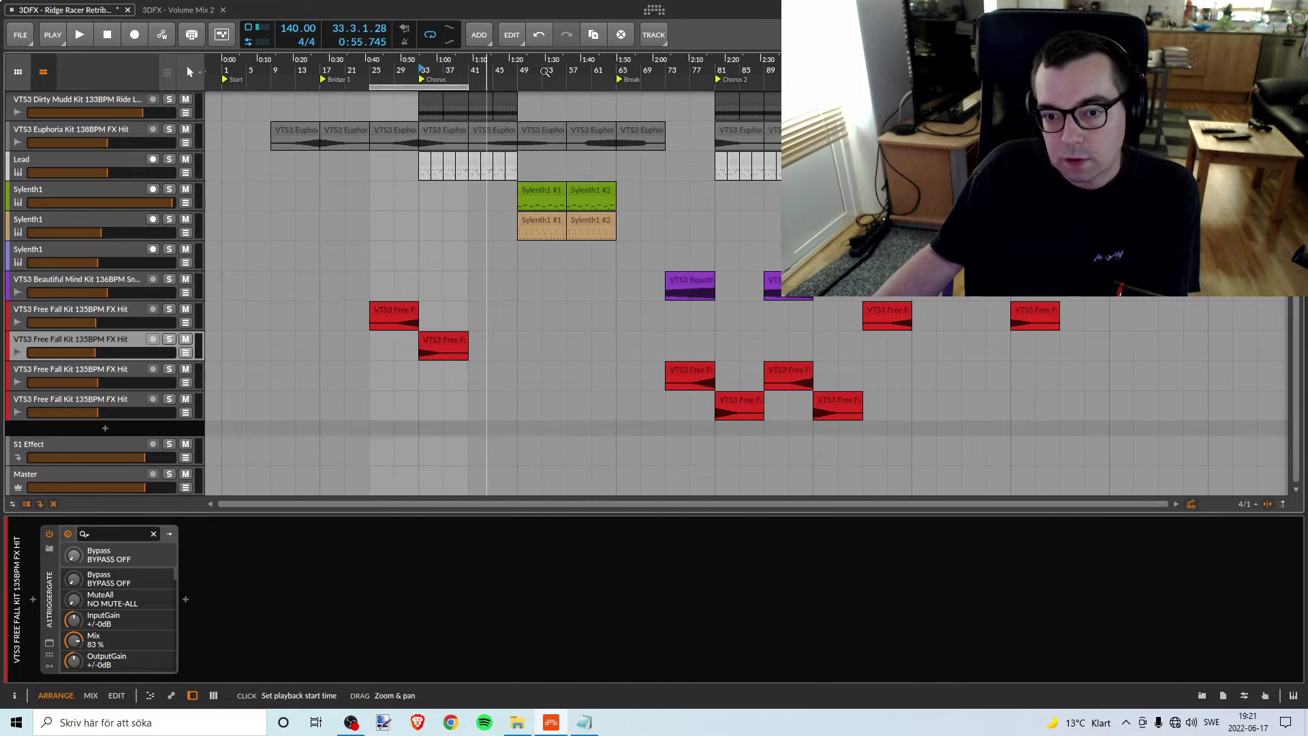
click(113, 315)
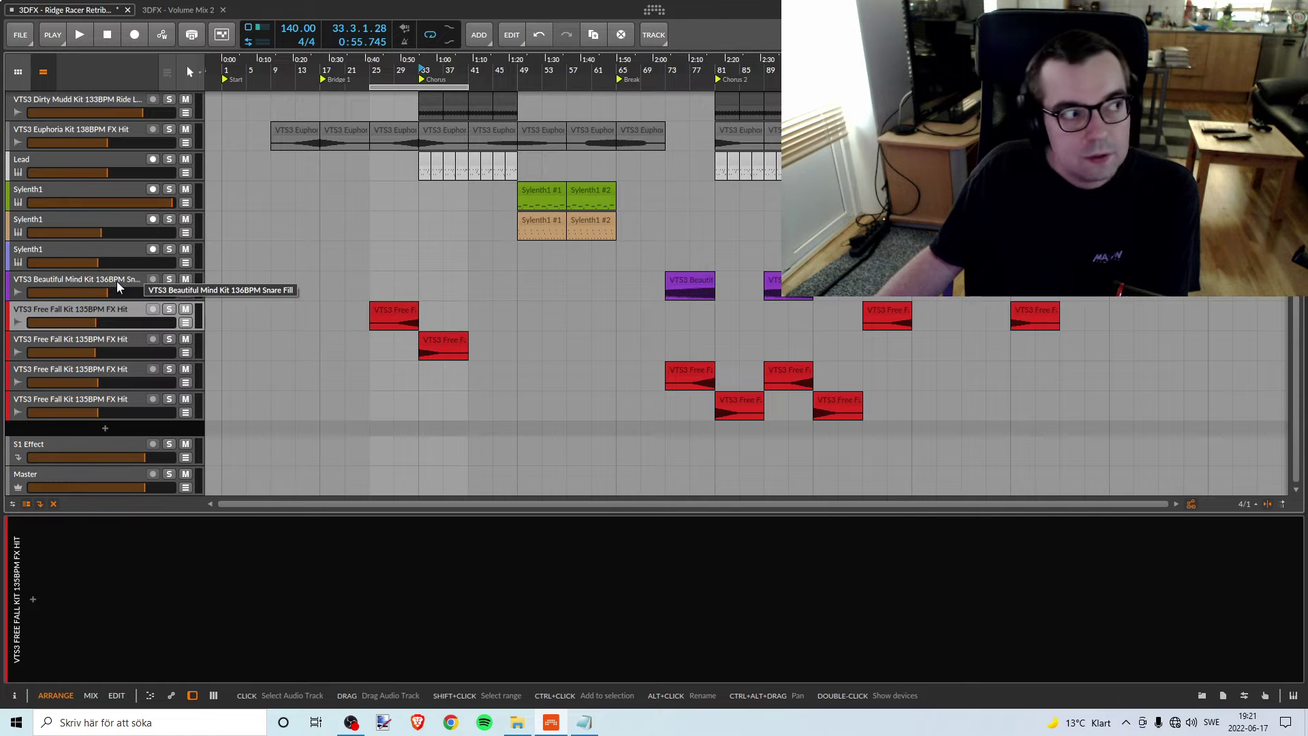
click(117, 280)
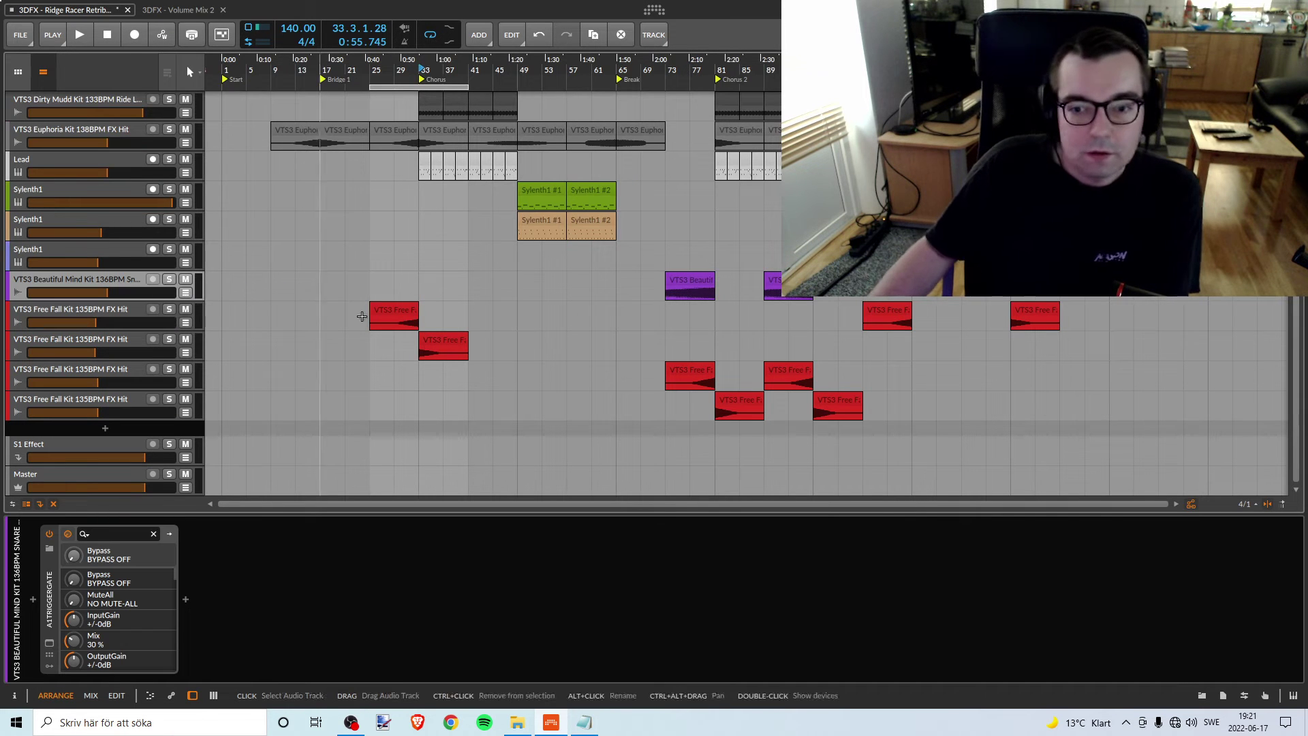
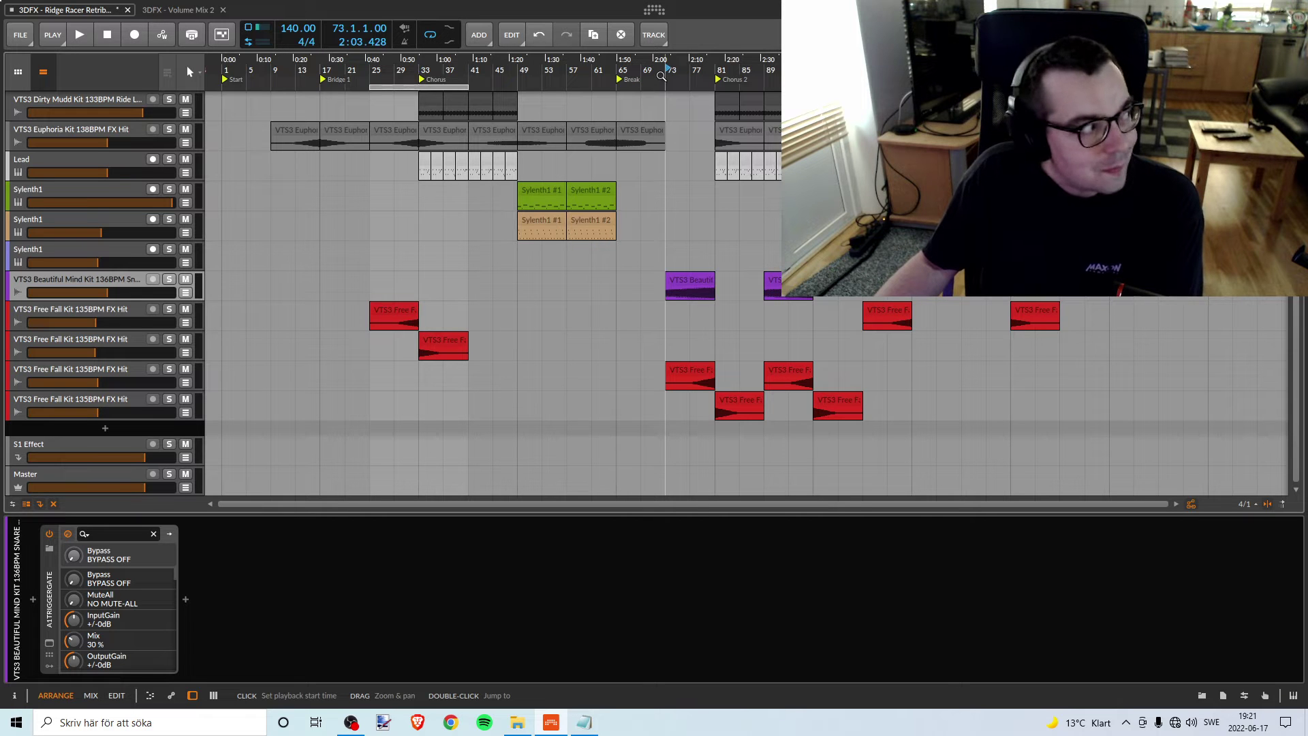
Play the arrangement from bar 73, solo the purple VTS3 Beautiful Mind Kit snare fill track and replay it
key(space)
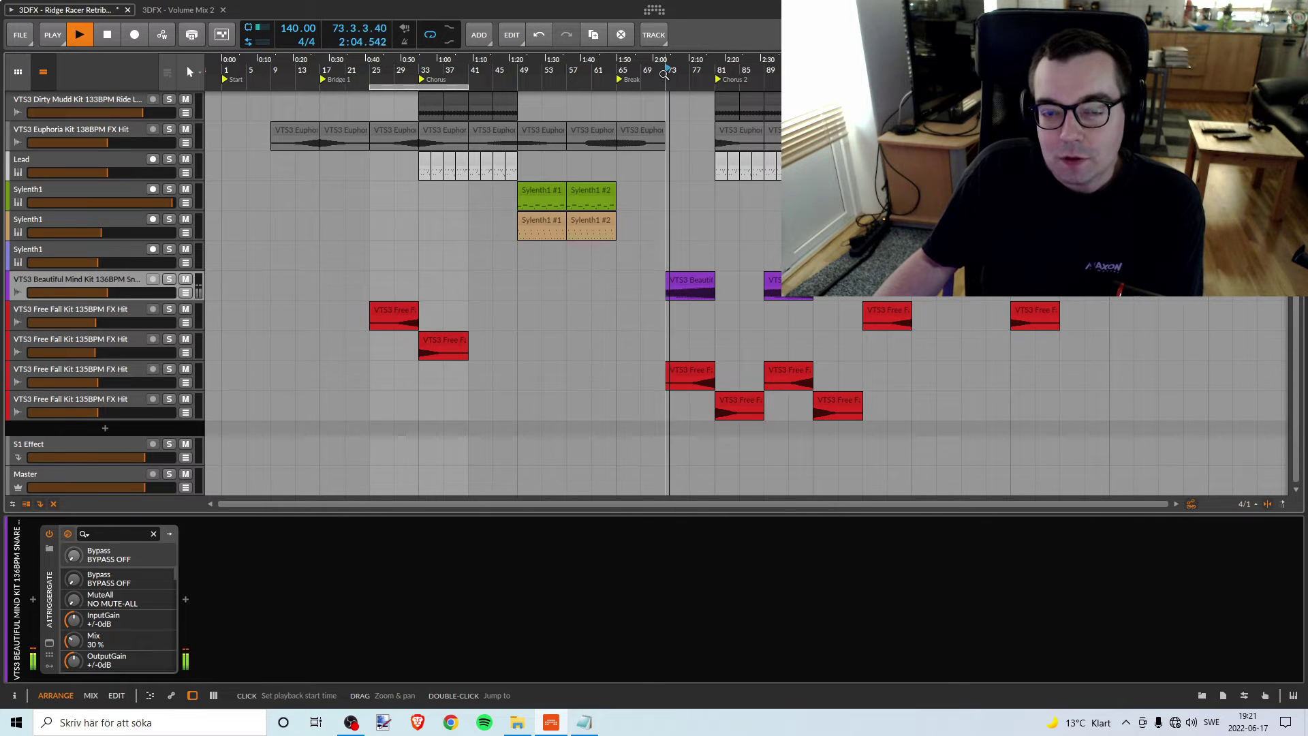
mouse_move(664, 74)
mouse_down()
mouse_move(664, 95)
mouse_move(716, 89)
mouse_move(669, 75)
mouse_up()
key(space)
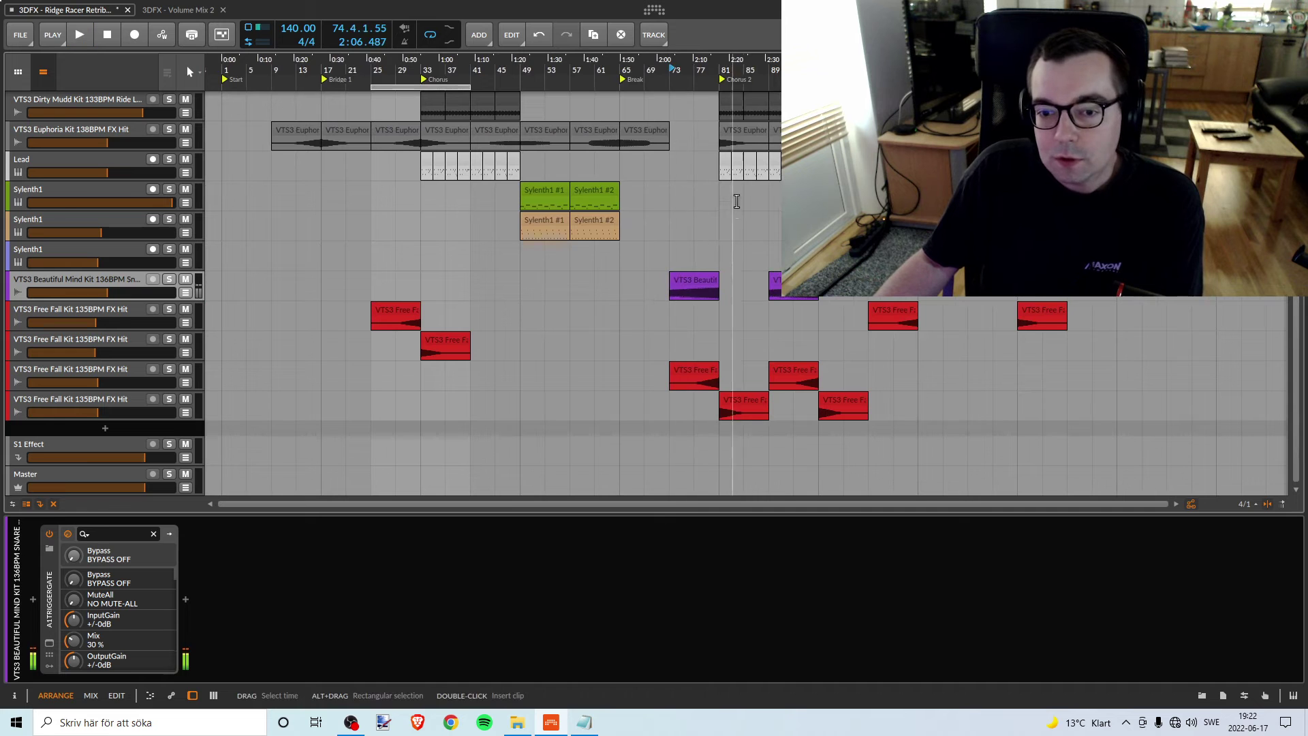
click(680, 278)
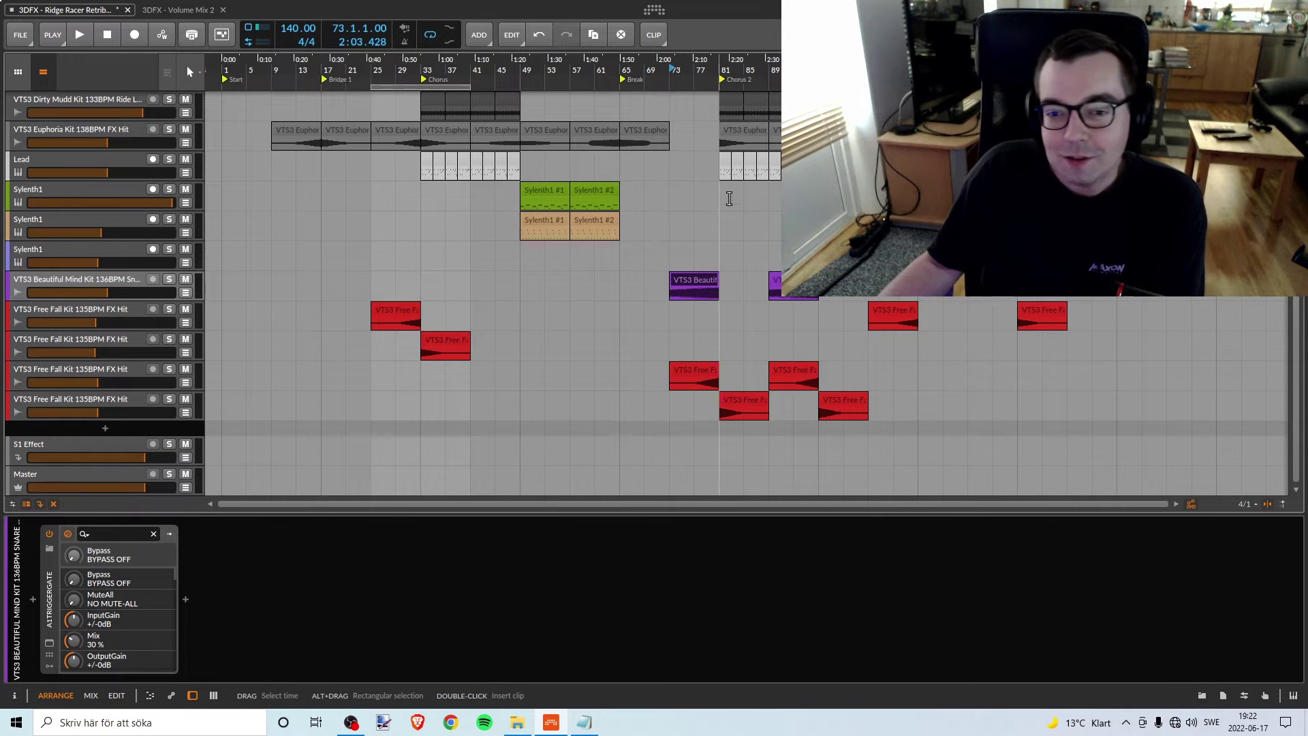
click(122, 281)
key(s)
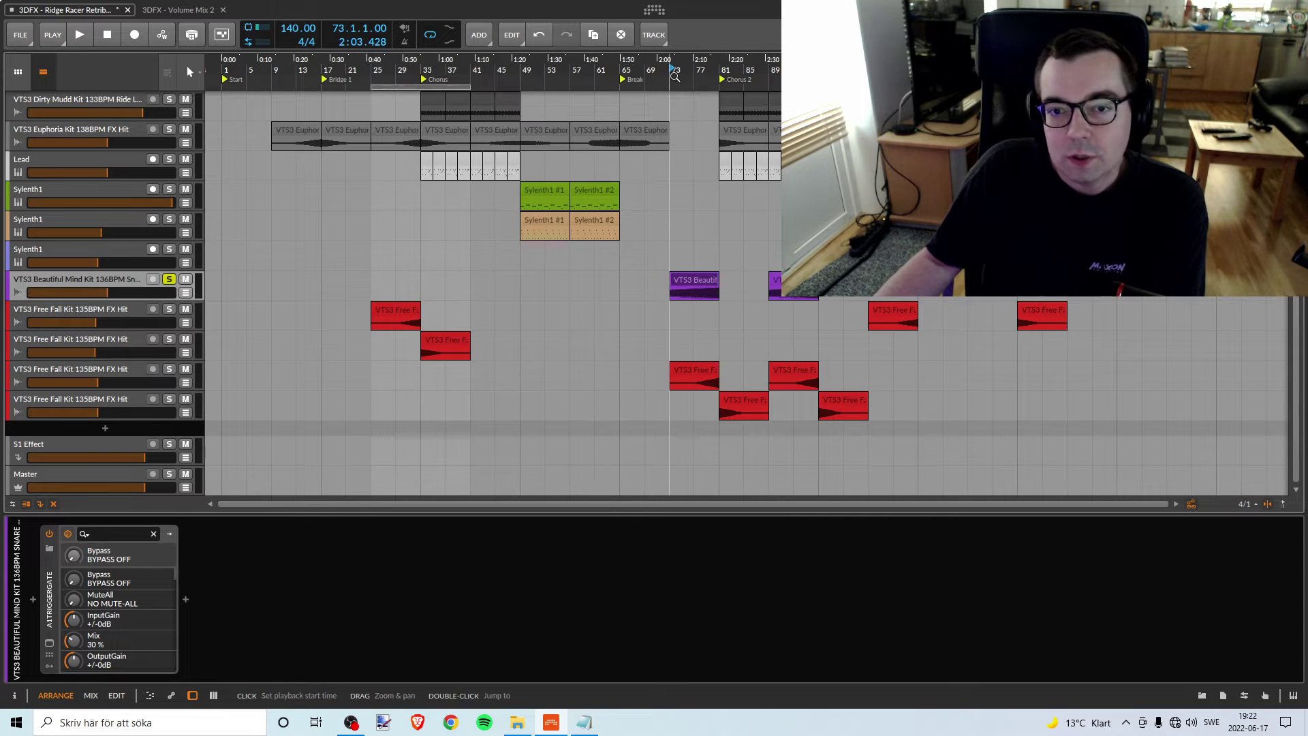
mouse_move(691, 66)
mouse_down()
mouse_move(678, 103)
mouse_move(688, 85)
mouse_up()
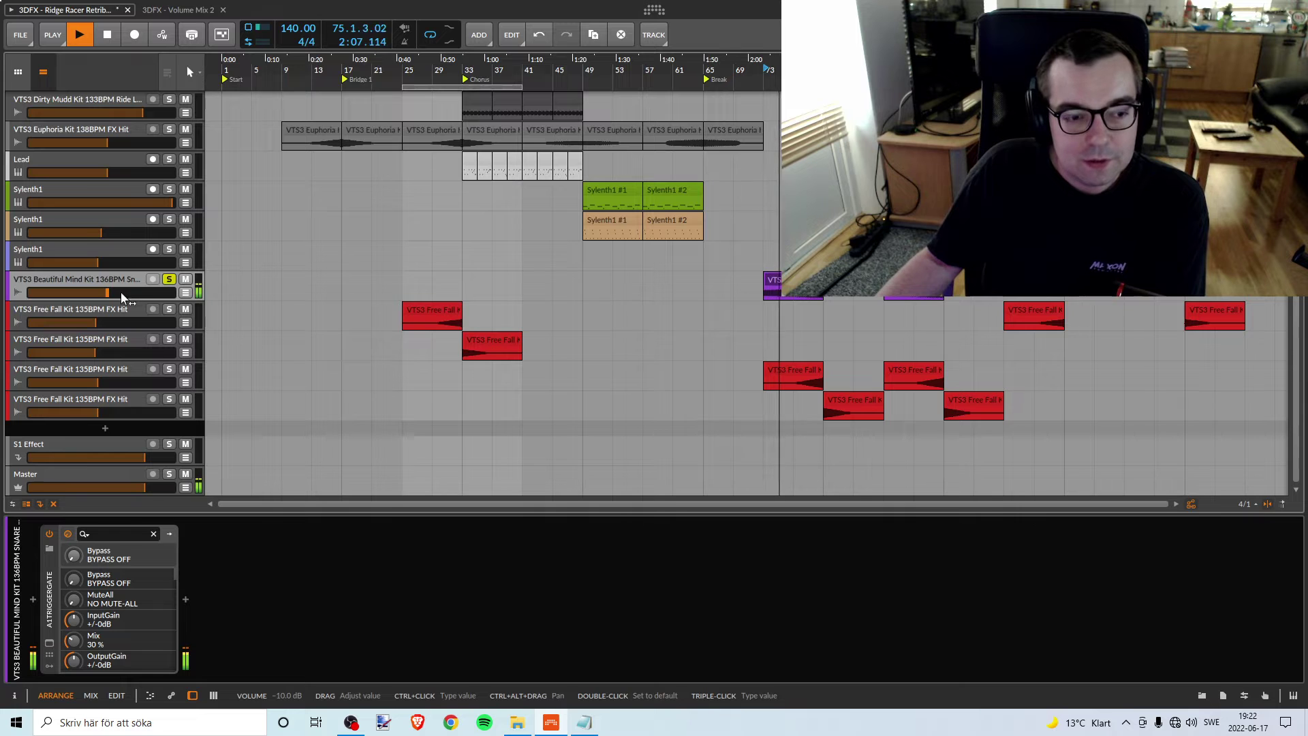
Stop playback and move the Pink Noise clip and the loop region to start at bar 73
scroll(380, 269, up, 10)
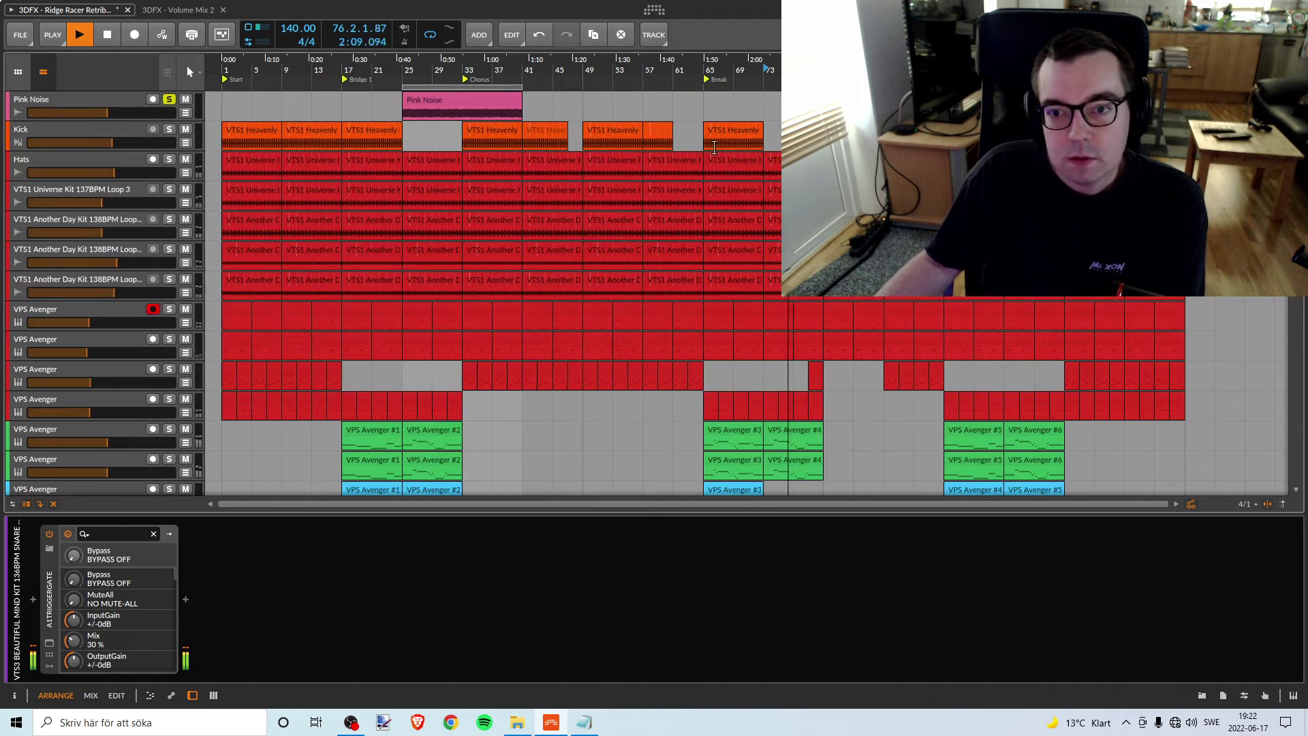
key(space)
drag(480, 100, 841, 100)
click(406, 66)
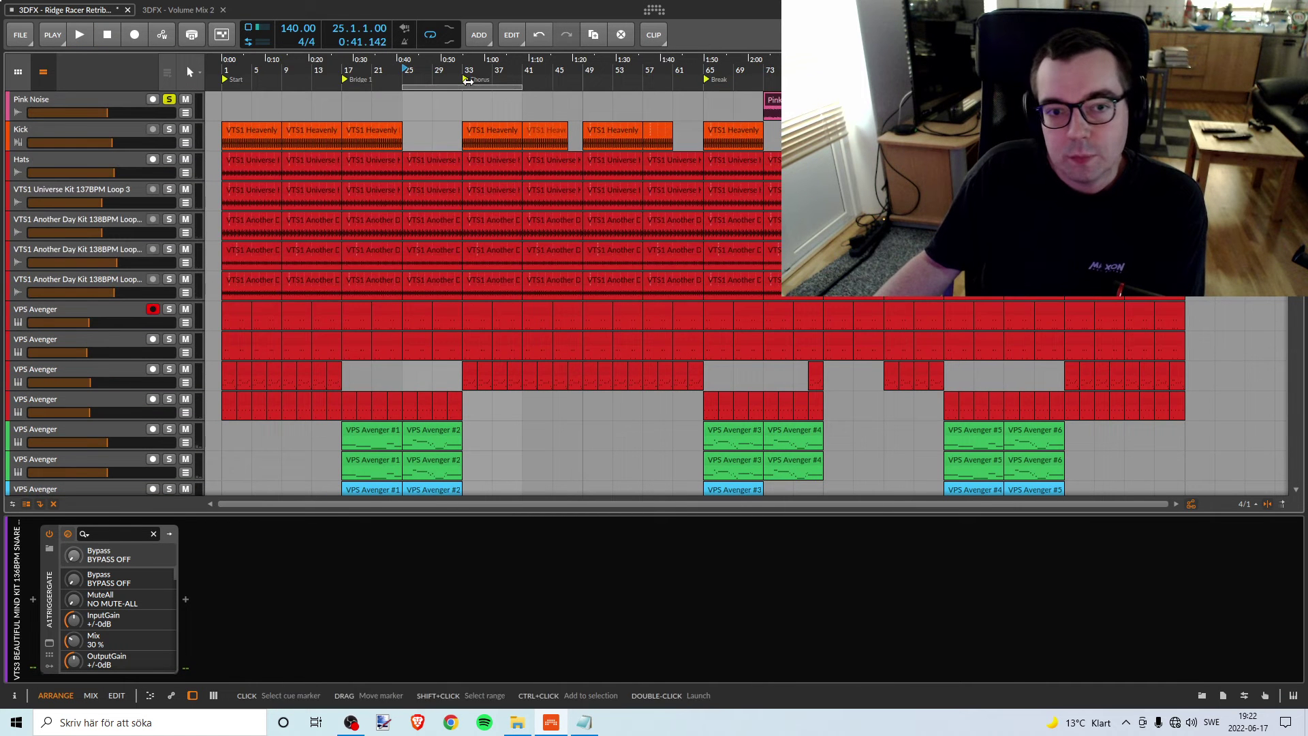
click(466, 86)
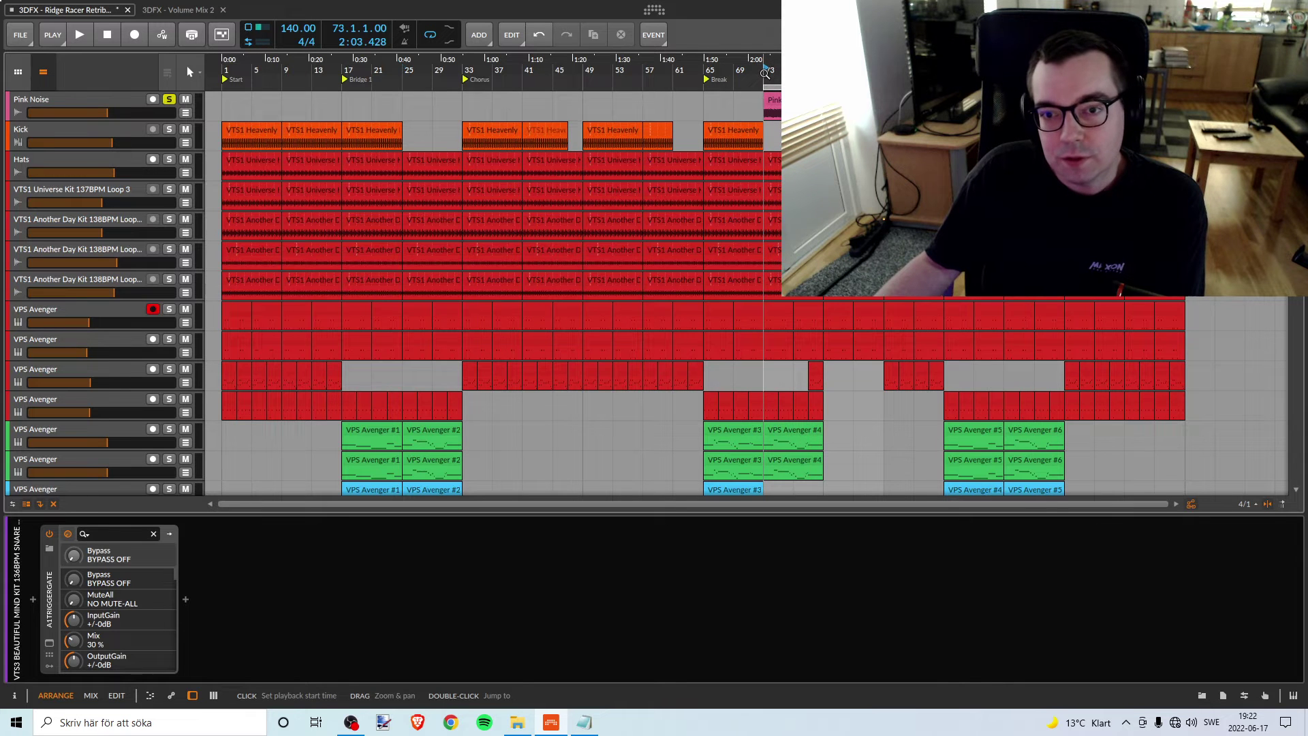
Lower the purple snare fill track's volume to -13.9 dB while replaying from bar 73, and unsolo it
key(space)
scroll(715, 275, down, 15)
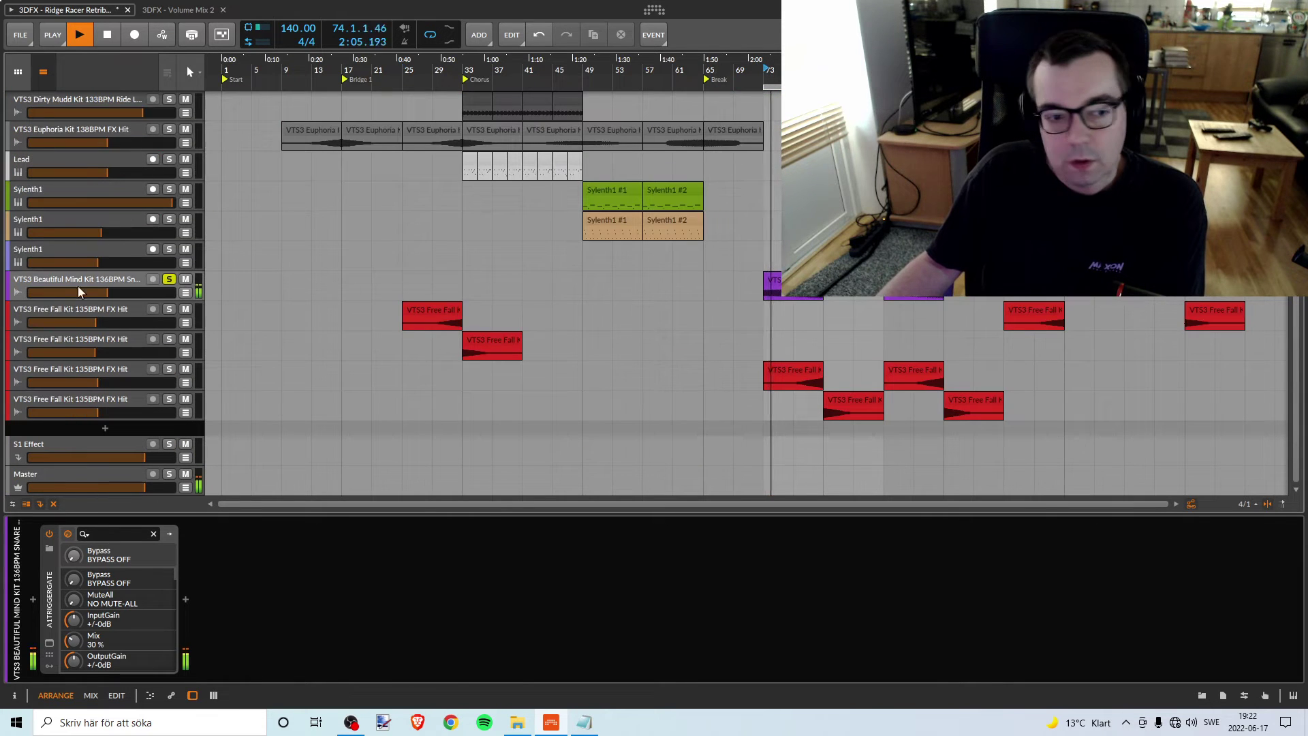
drag(127, 296, 103, 293)
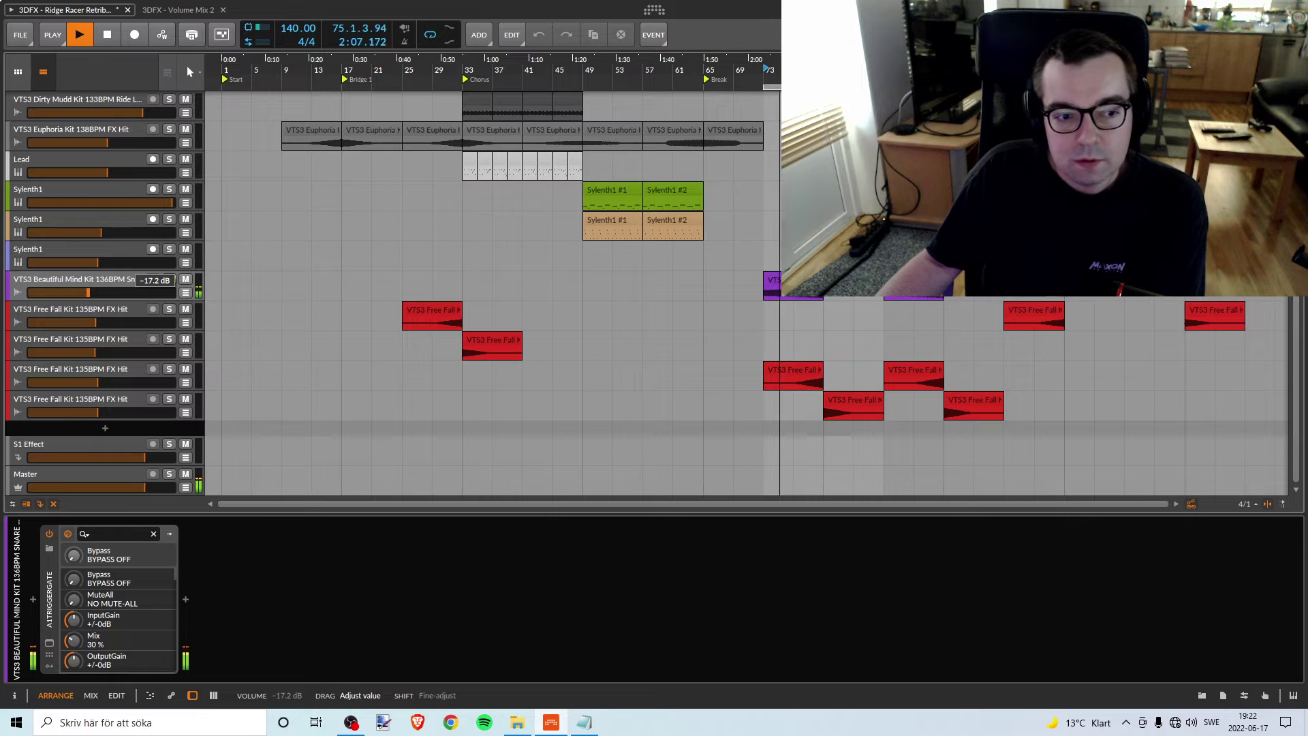
key(space)
key(space)
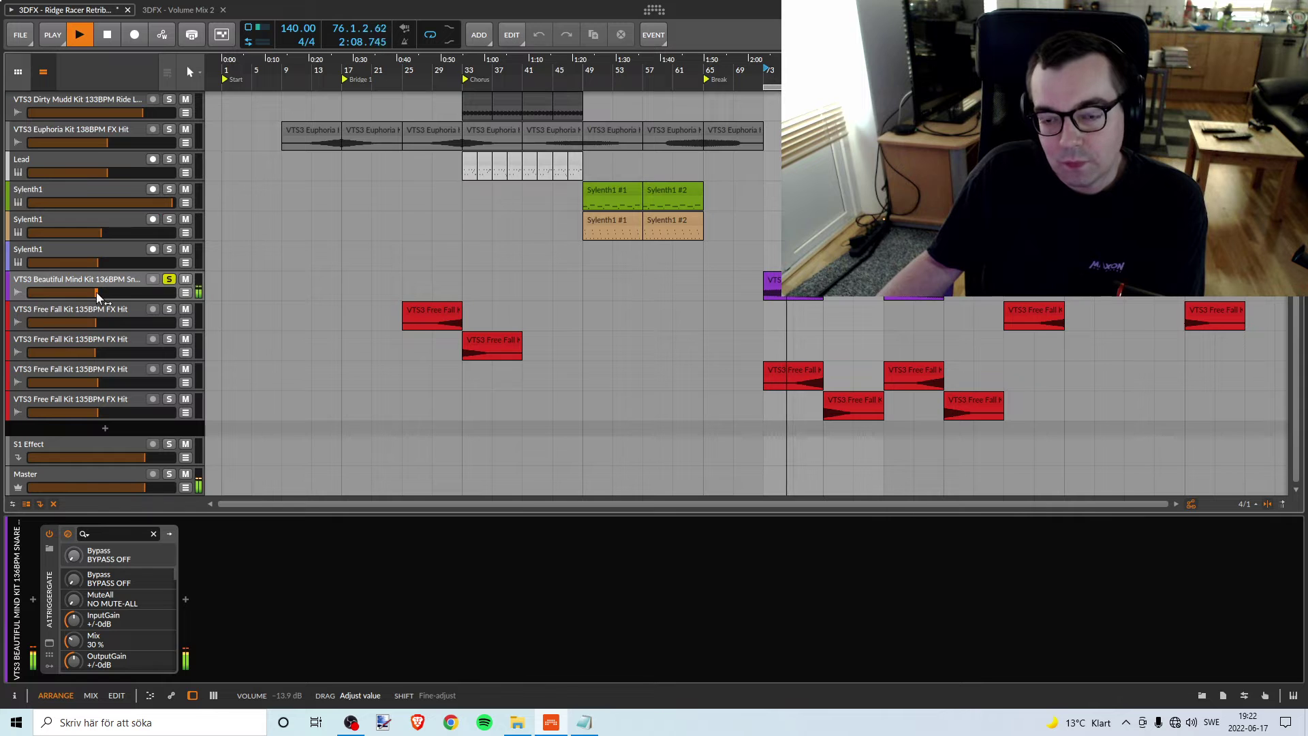
key(space)
key(space)
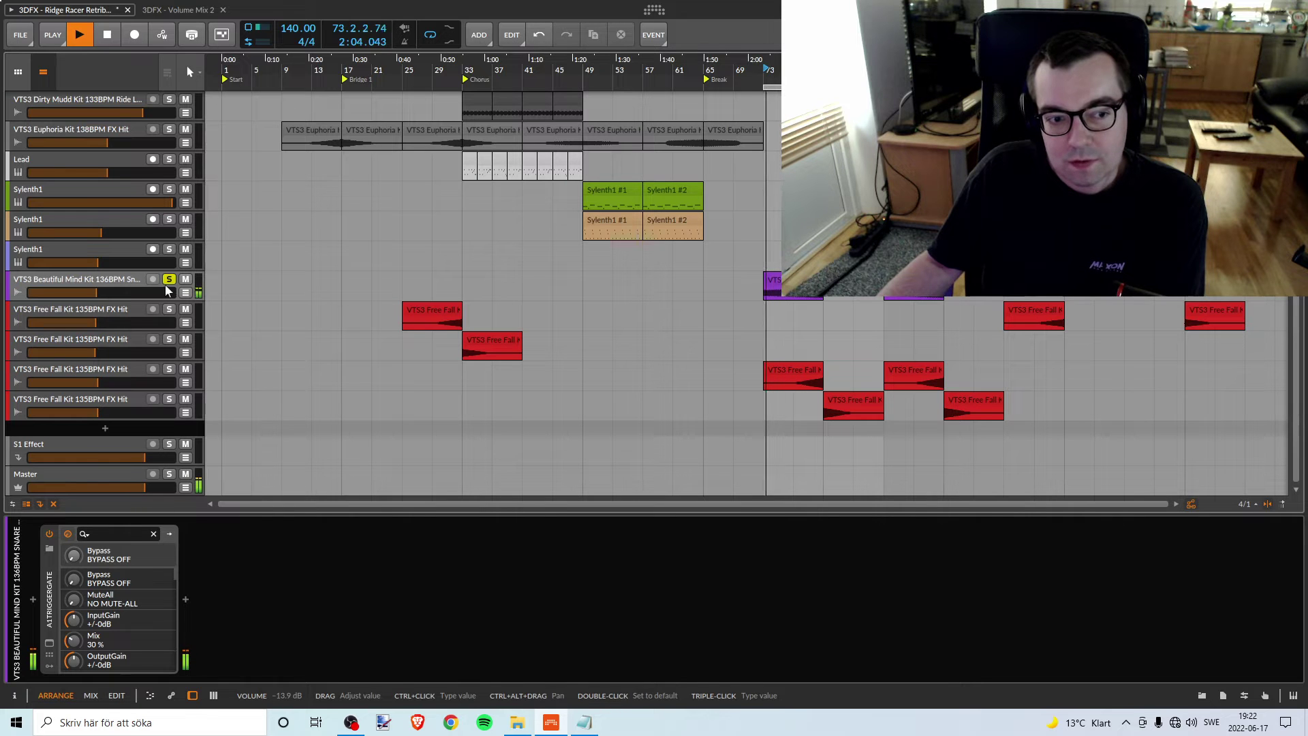
key(space)
click(169, 279)
Compare the pink noise with and without the purple snare fill track, replaying from bar 73
click(388, 320)
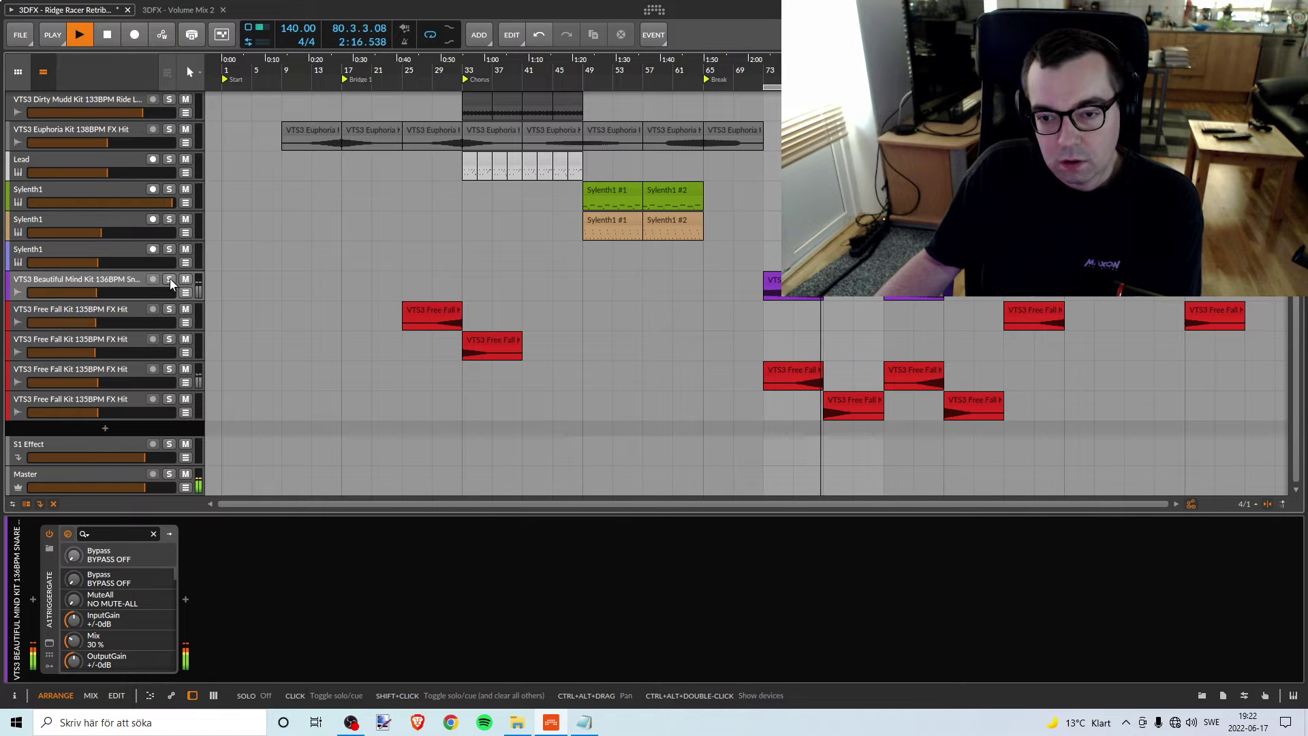
key(space)
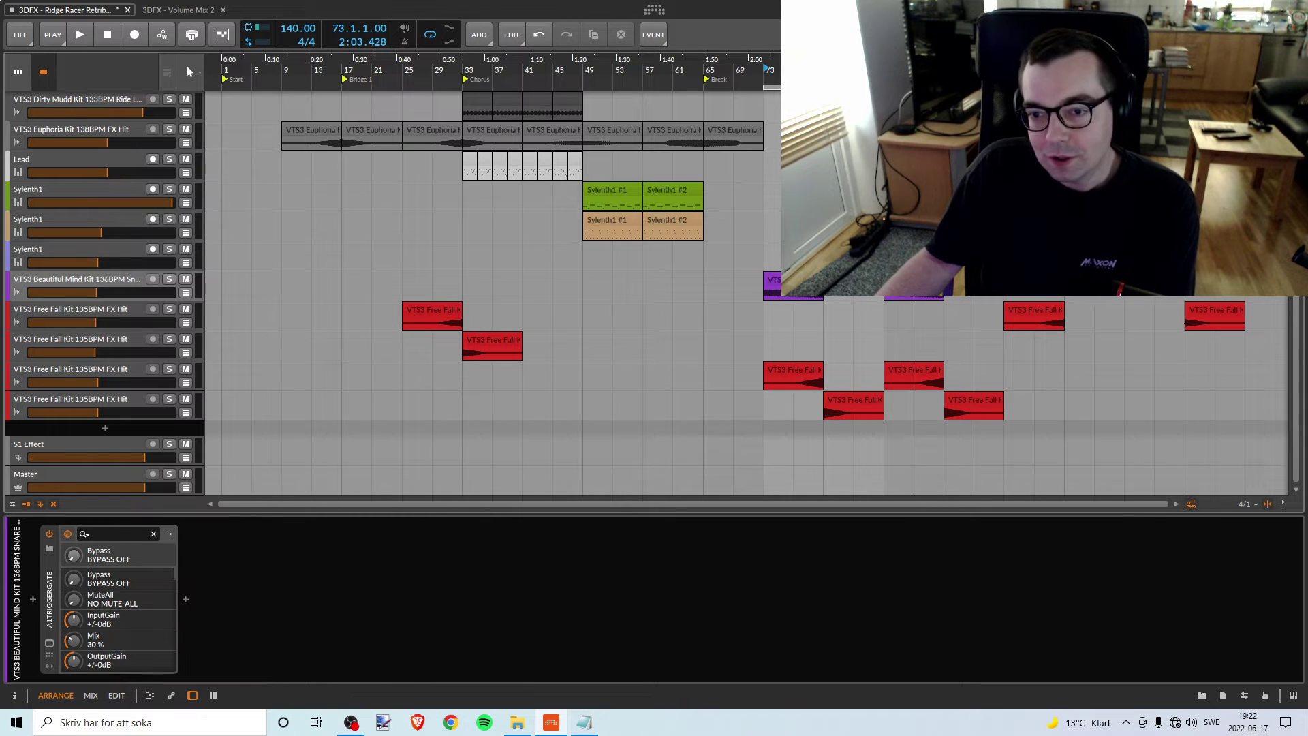
drag(763, 68, 782, 75)
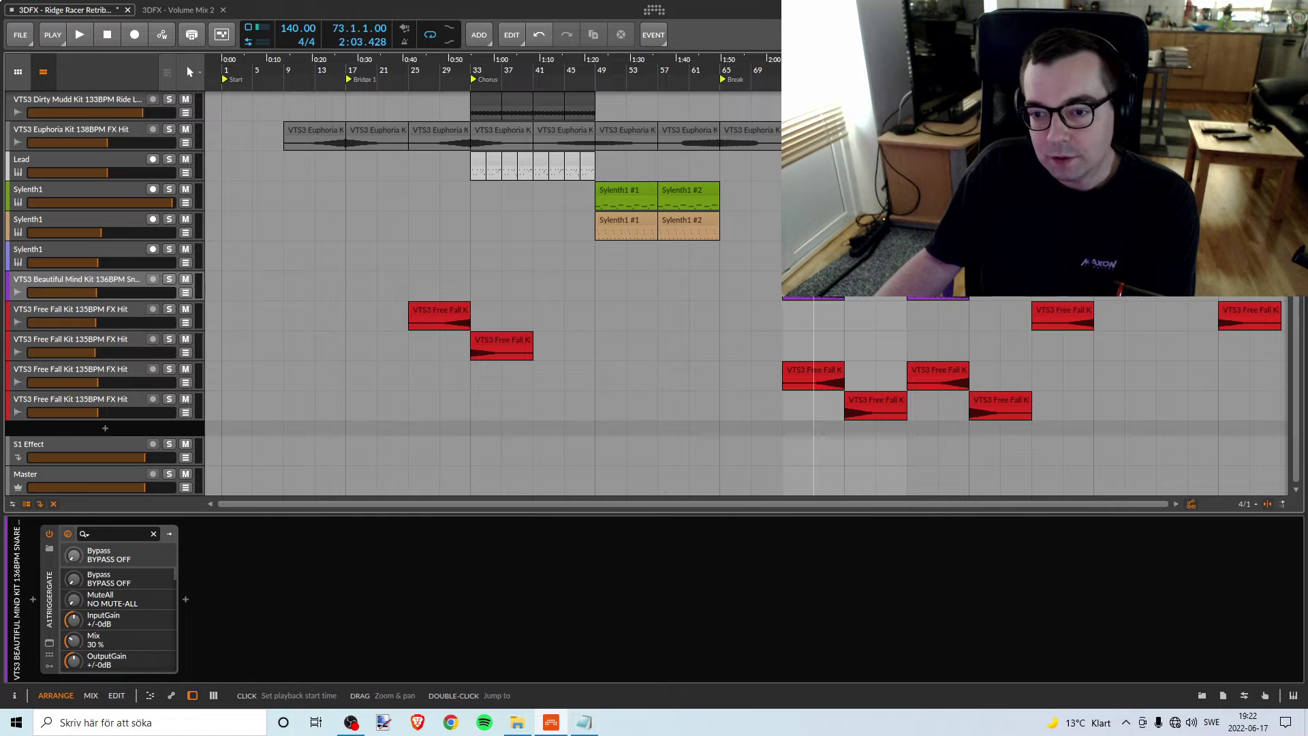
scroll(477, 293, up, 2)
scroll(477, 292, down, 2)
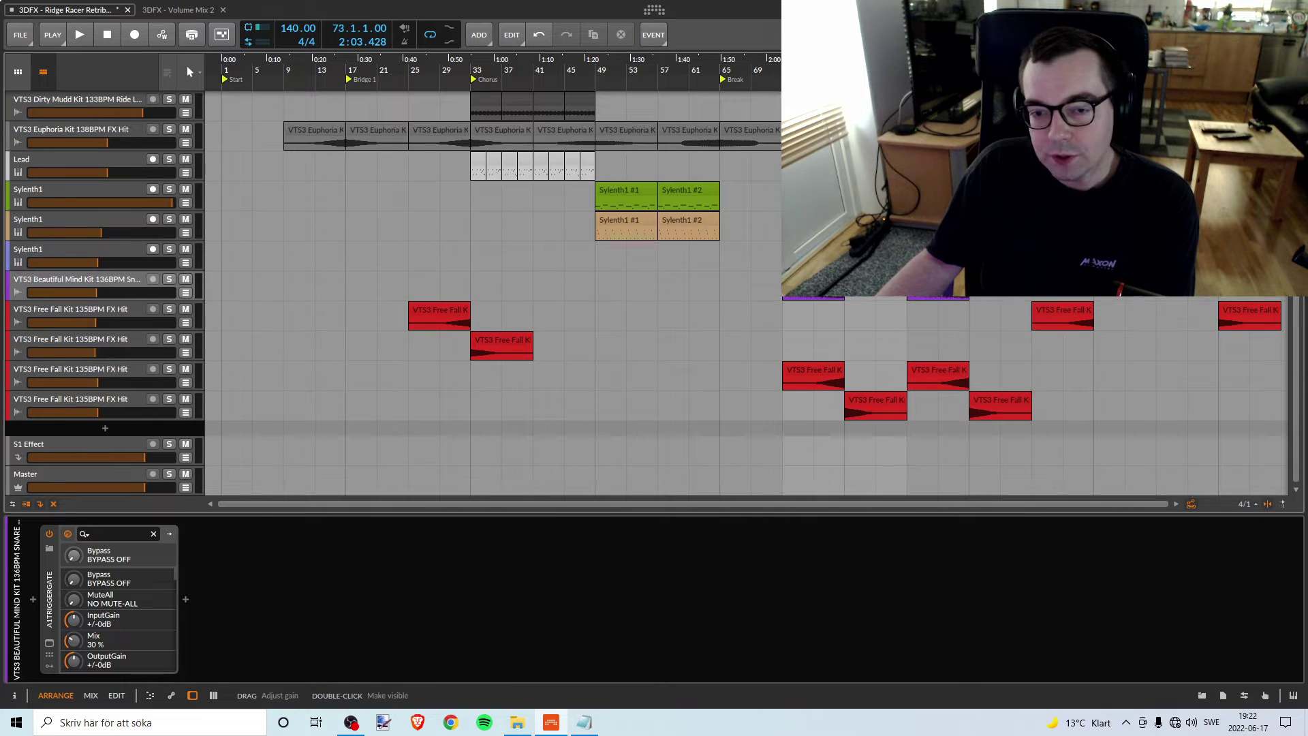
scroll(850, 330, up, 2)
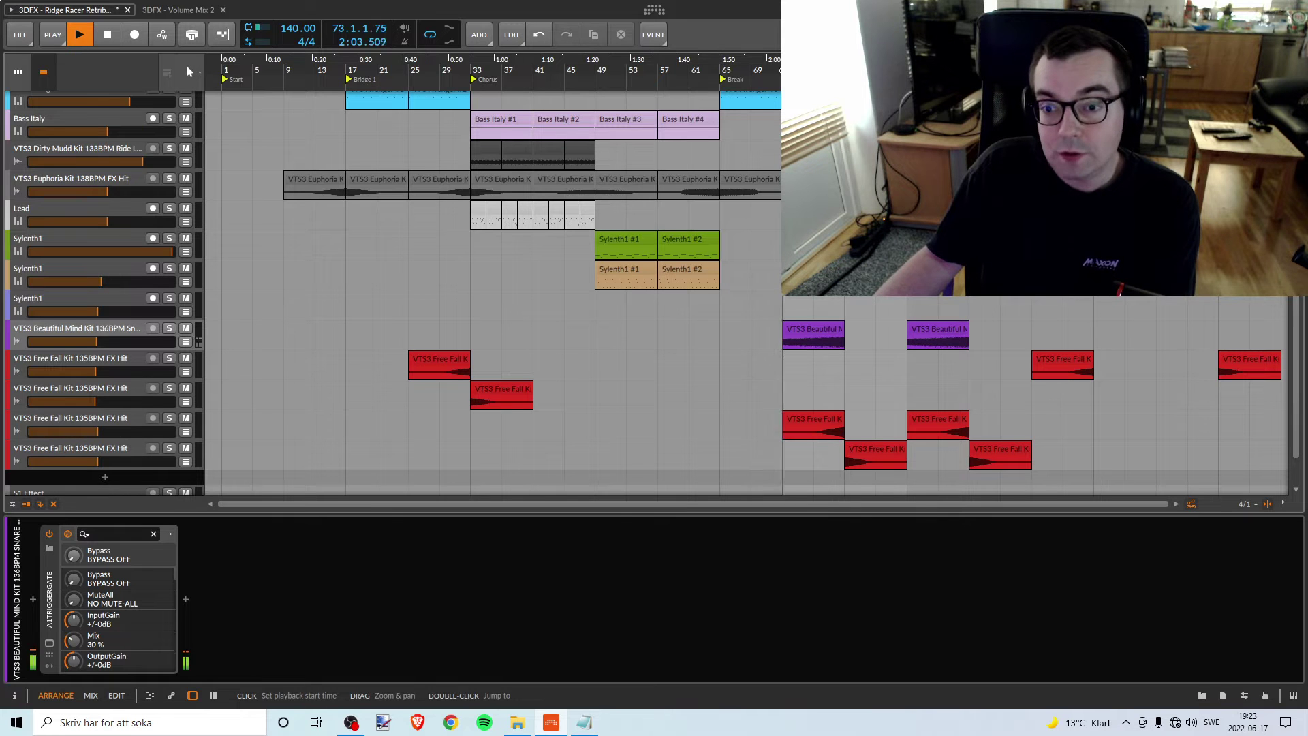
click(169, 329)
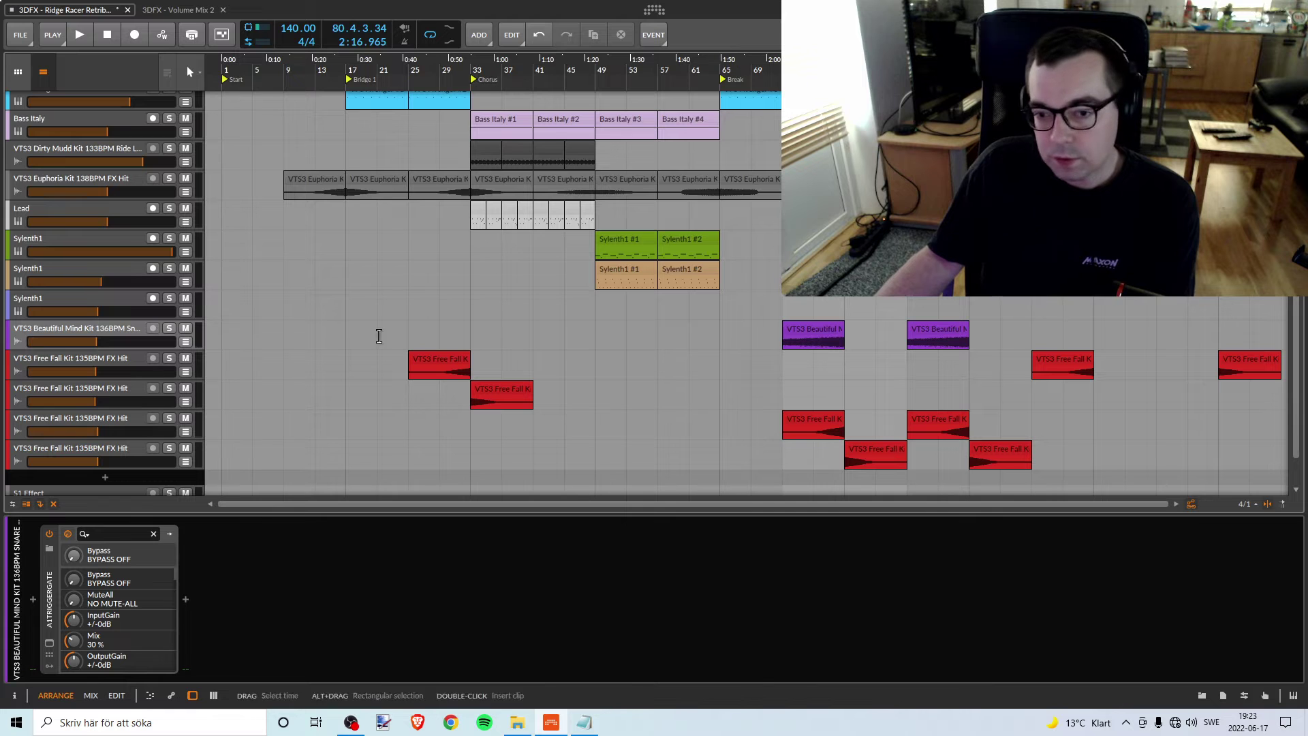
Color the VTS3 Beautiful Mind Kit snare fill track red
click(133, 330)
right_click(132, 330)
click(167, 416)
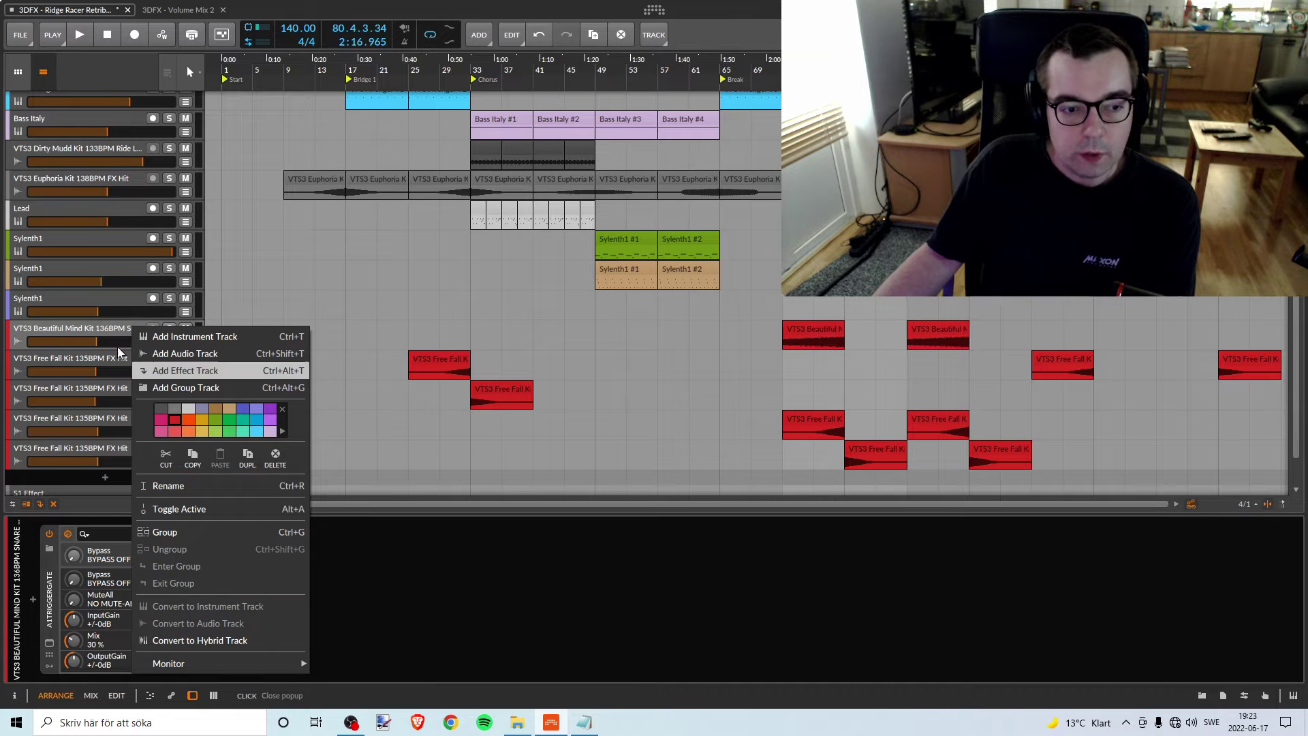
click(87, 329)
Delete the empty purple Sylenth1 track above the snare fill track
scroll(838, 398, up, 2)
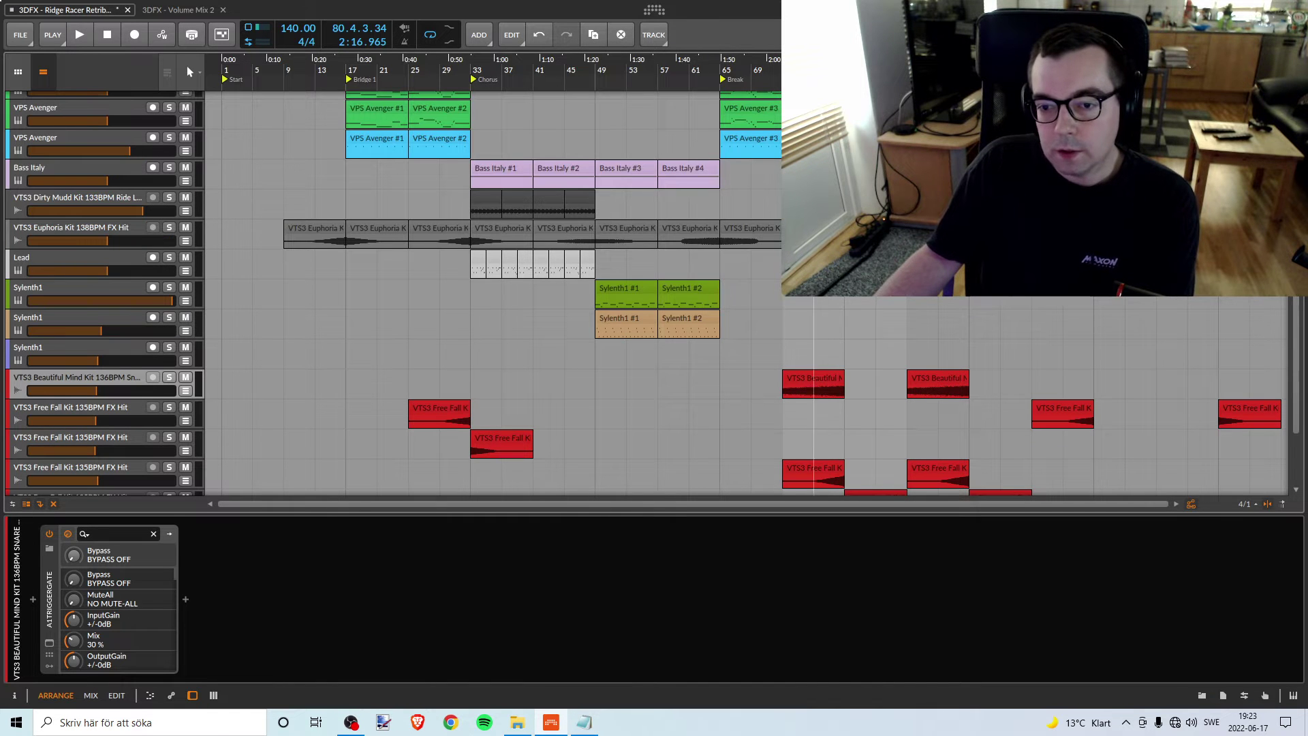
scroll(814, 204, down, 3)
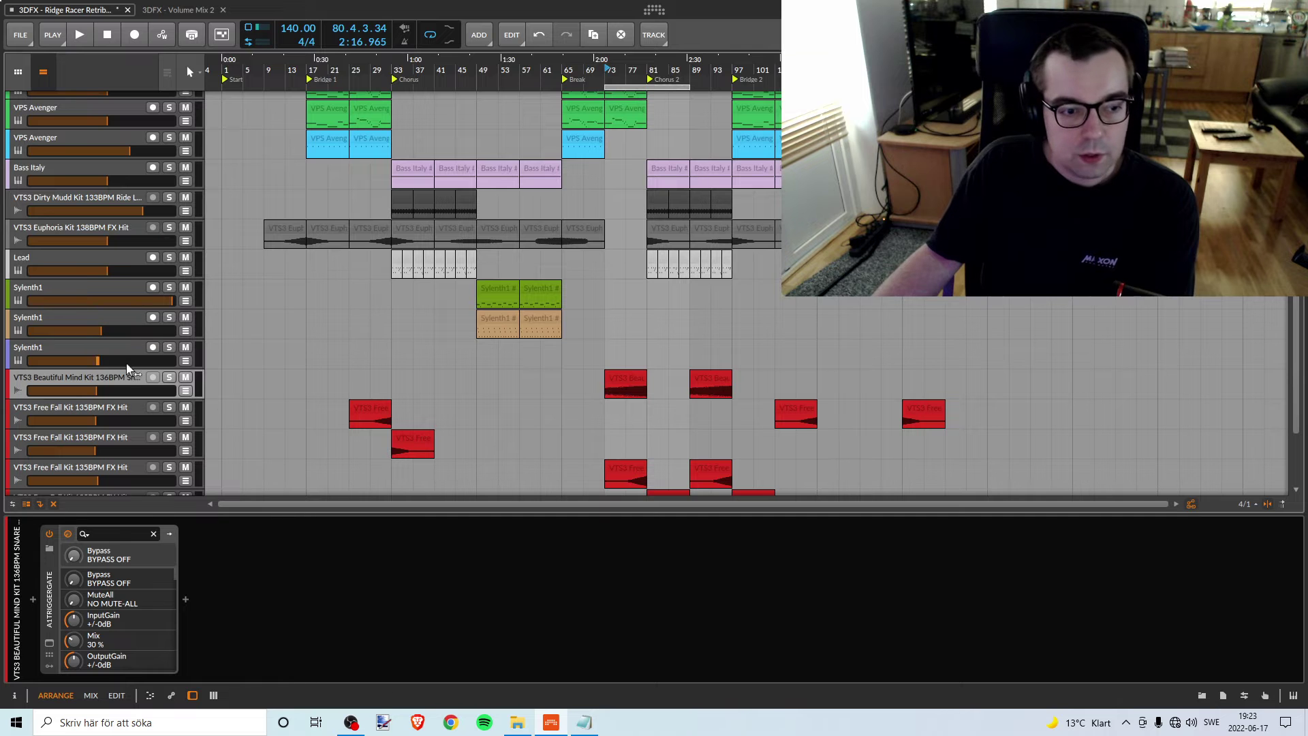
click(192, 357)
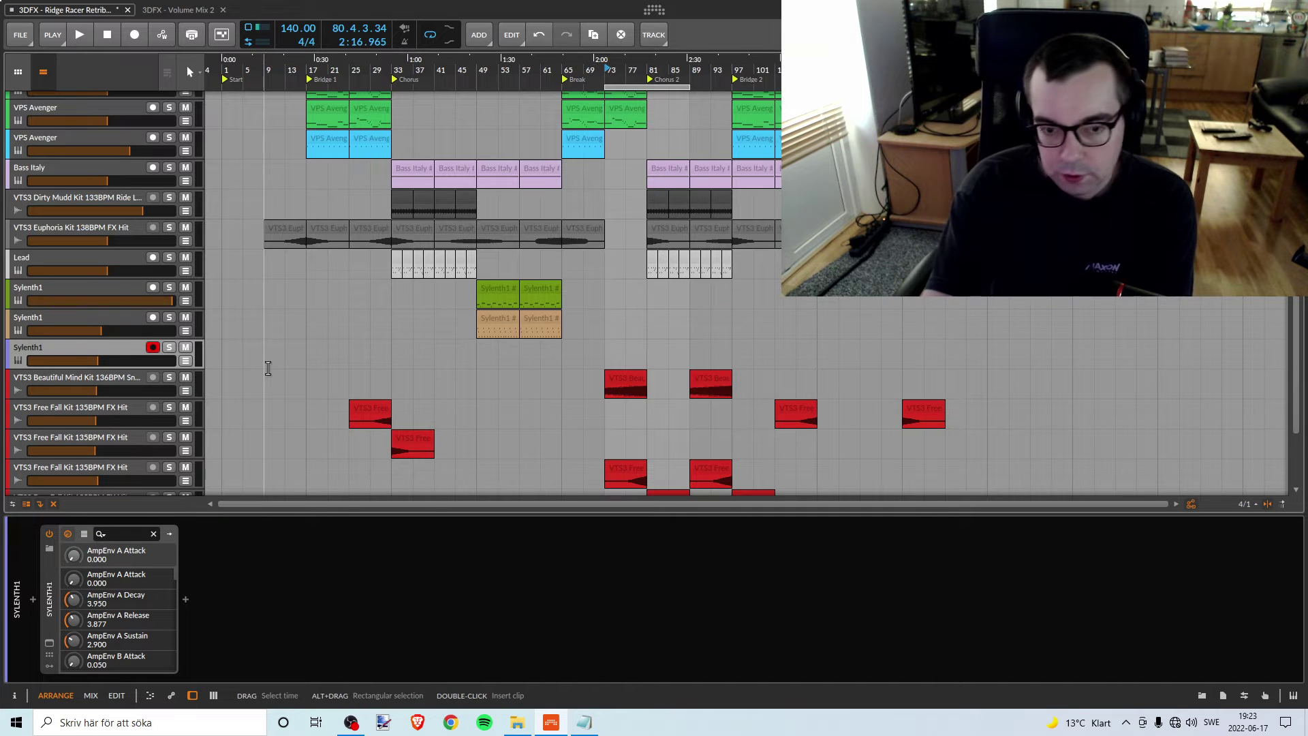
key(Delete)
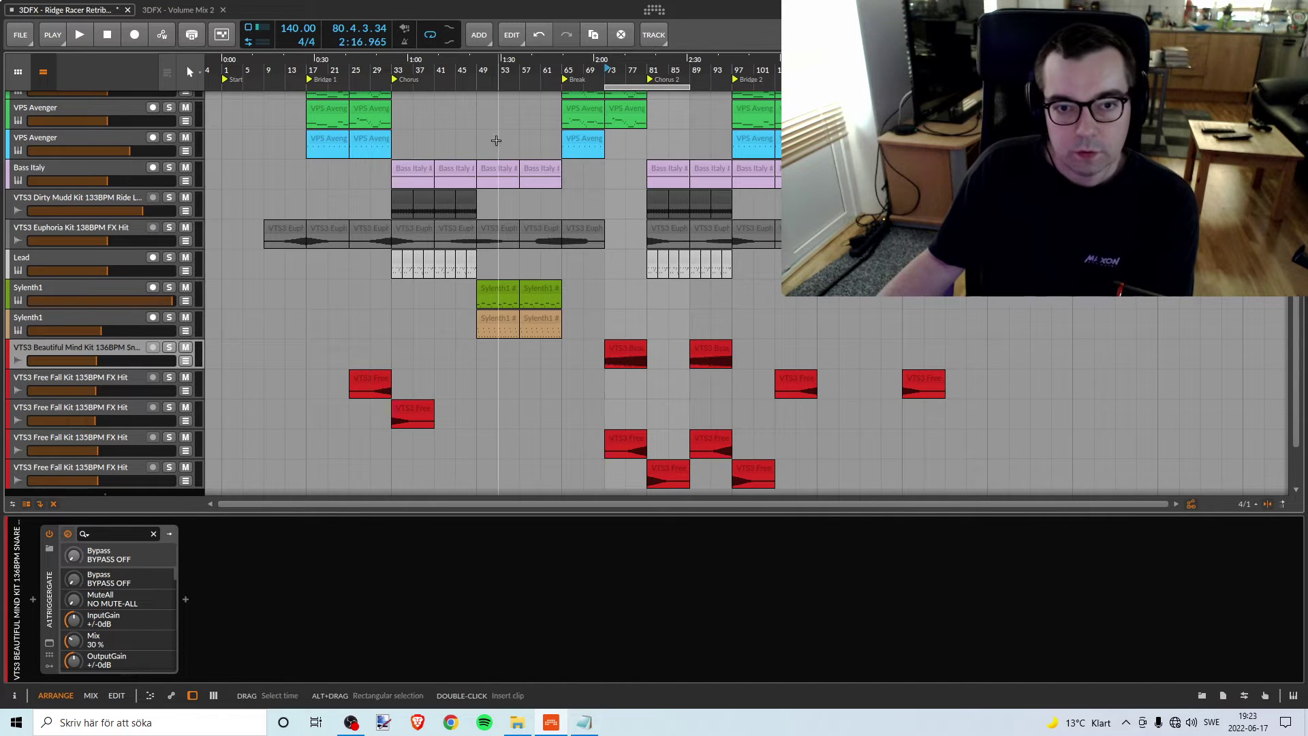
Select the orange Sylenth1 track and move the Pink Noise clip and the loop region to start at bar 49
drag(481, 68, 600, 78)
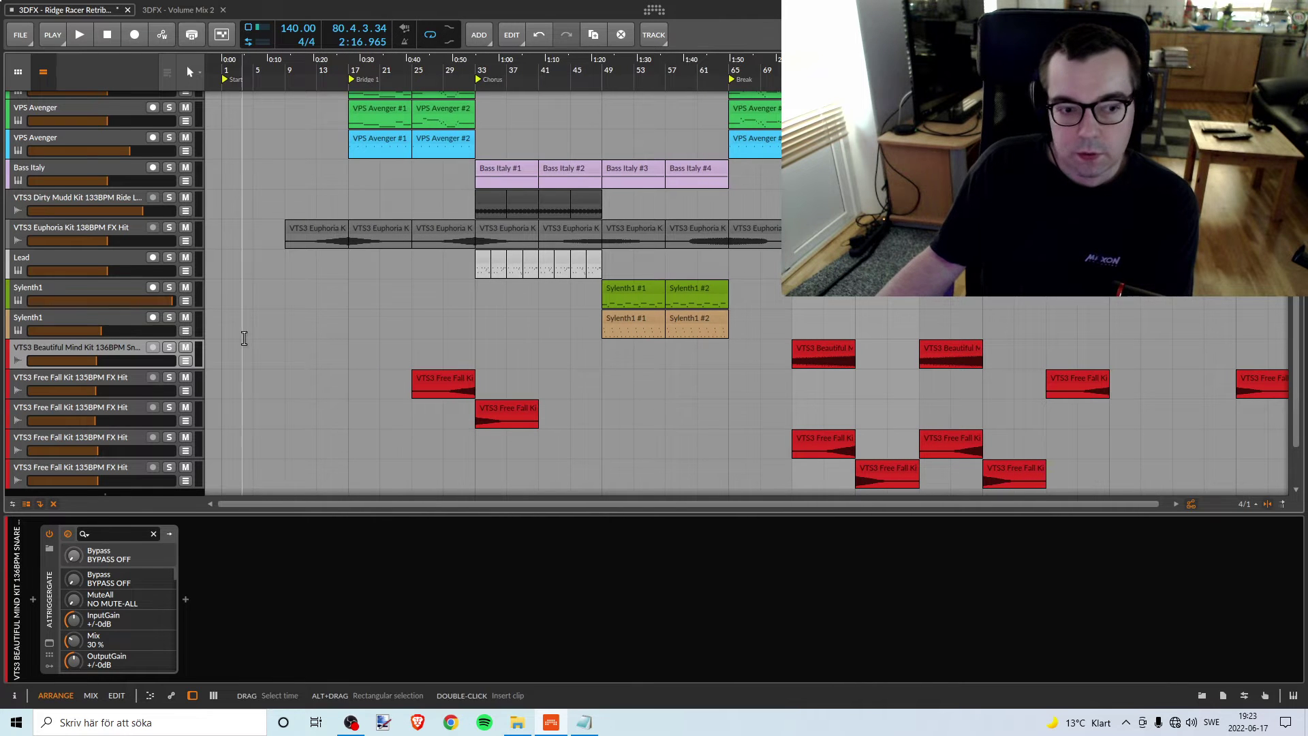
click(56, 315)
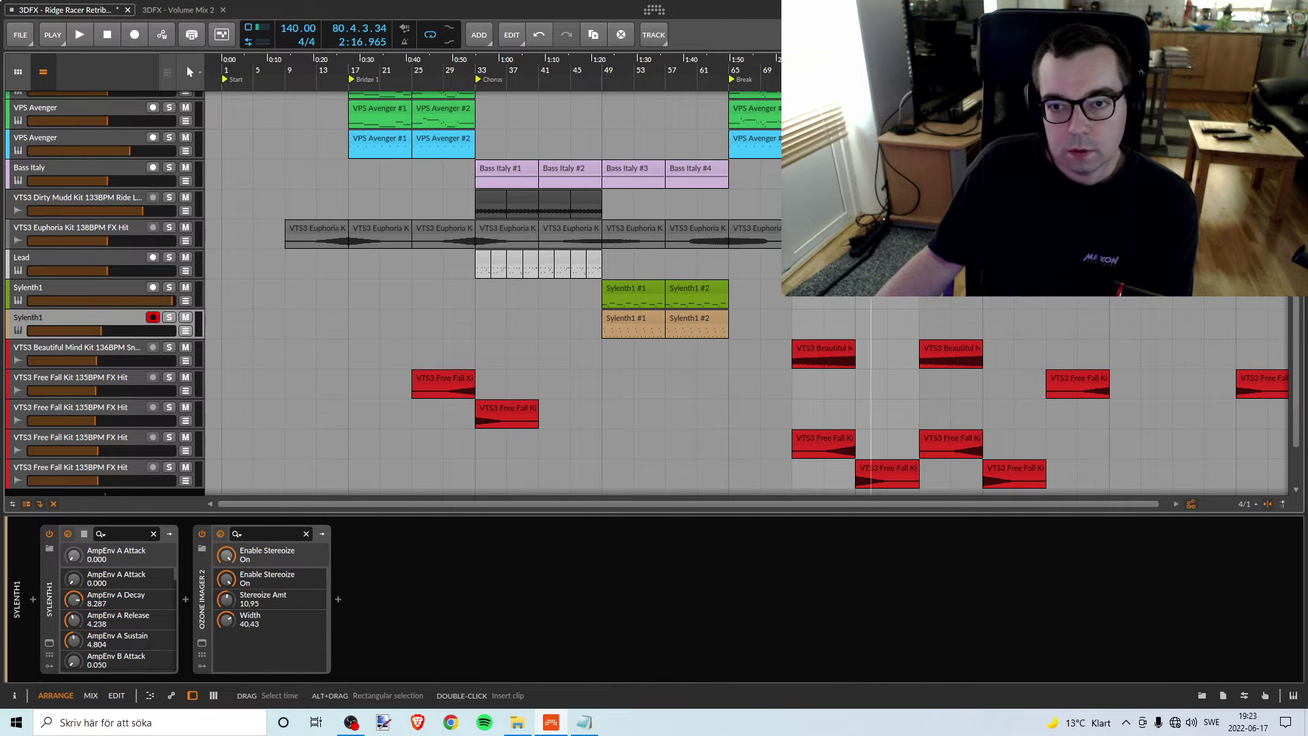
scroll(620, 293, up, 10)
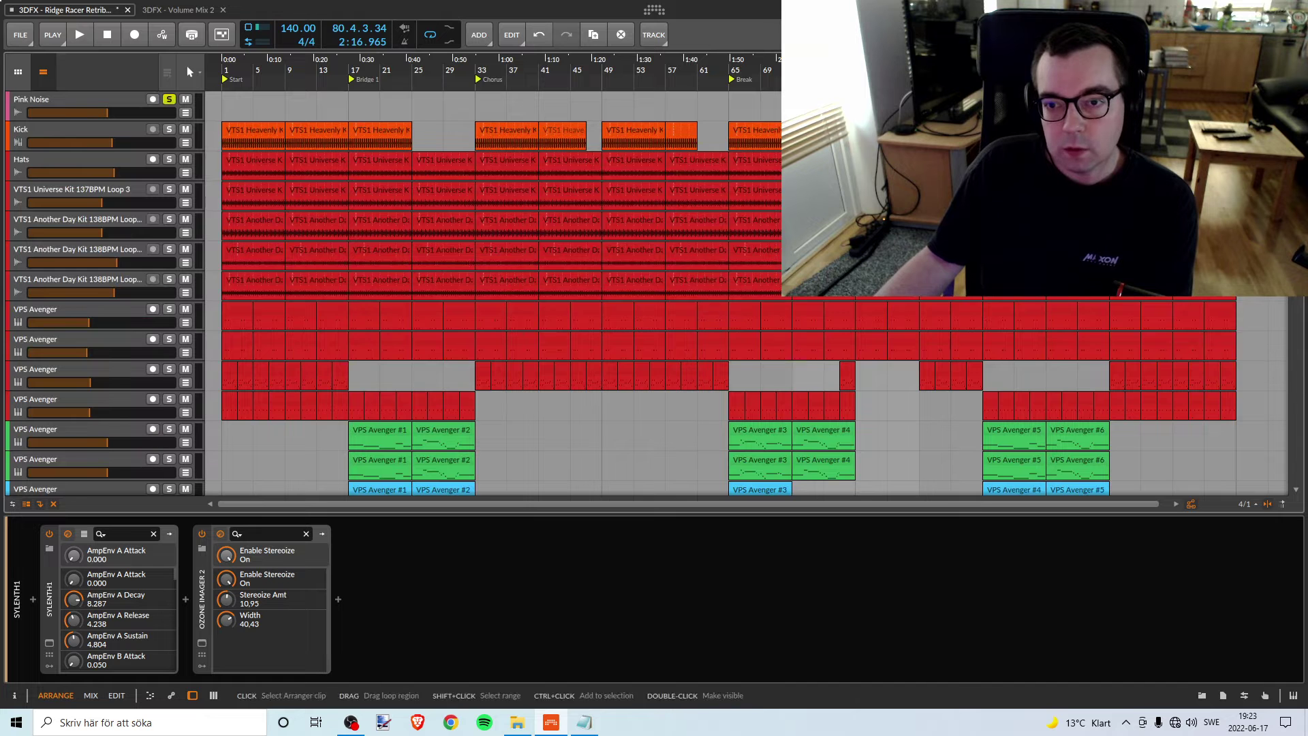
click(637, 101)
drag(636, 100, 498, 100)
double_click(514, 83)
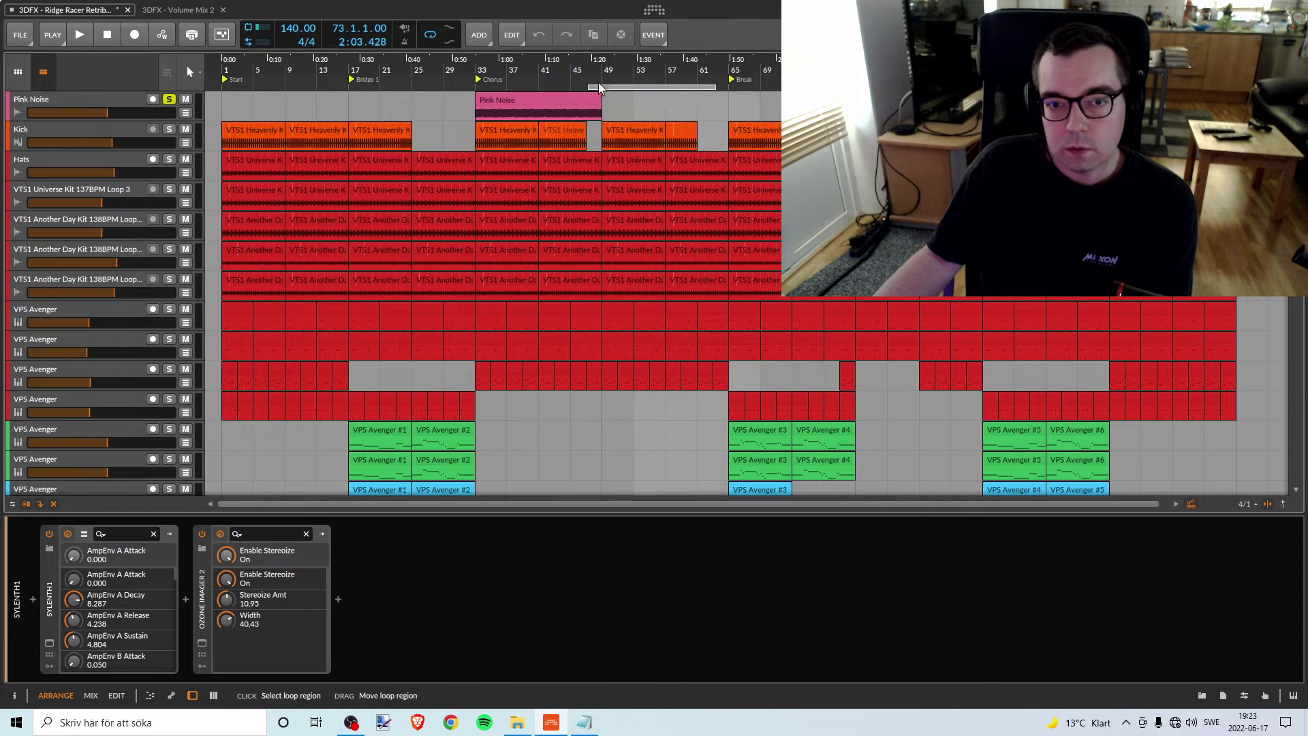
scroll(534, 248, down, 12)
scroll(557, 242, up, 3)
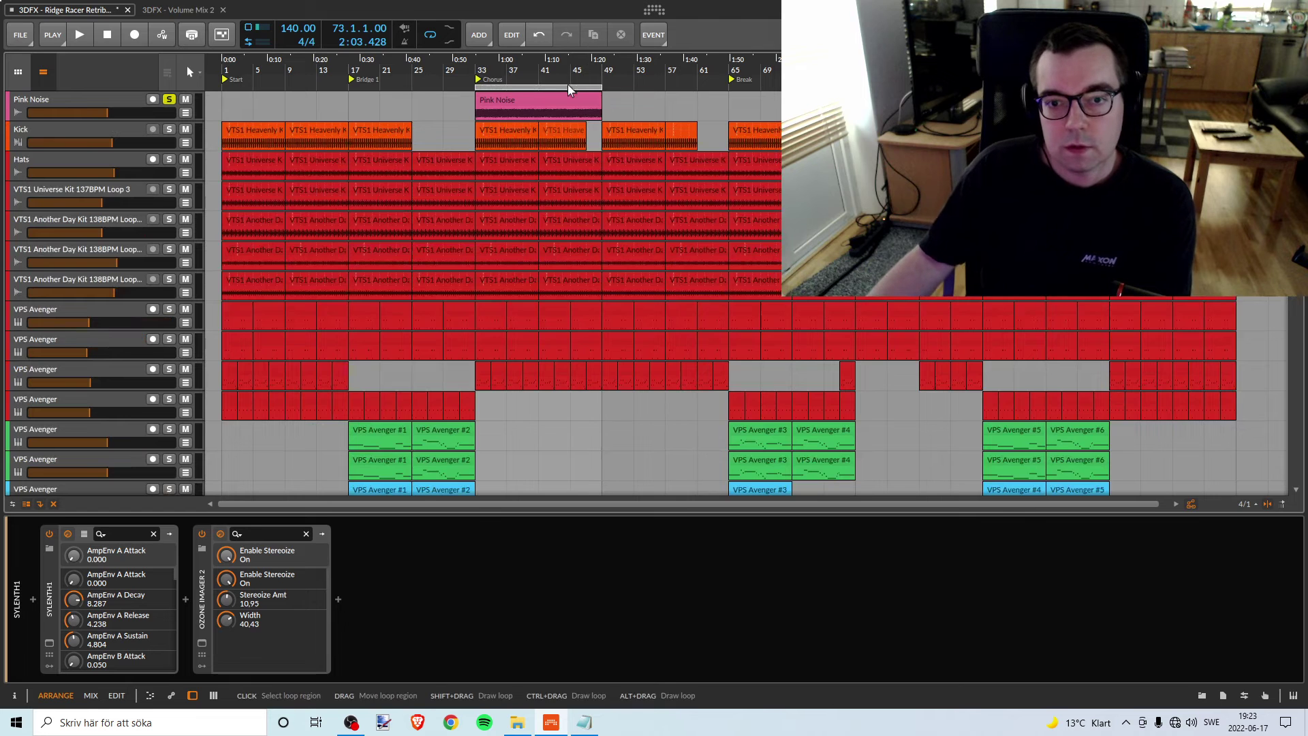
drag(512, 100, 646, 96)
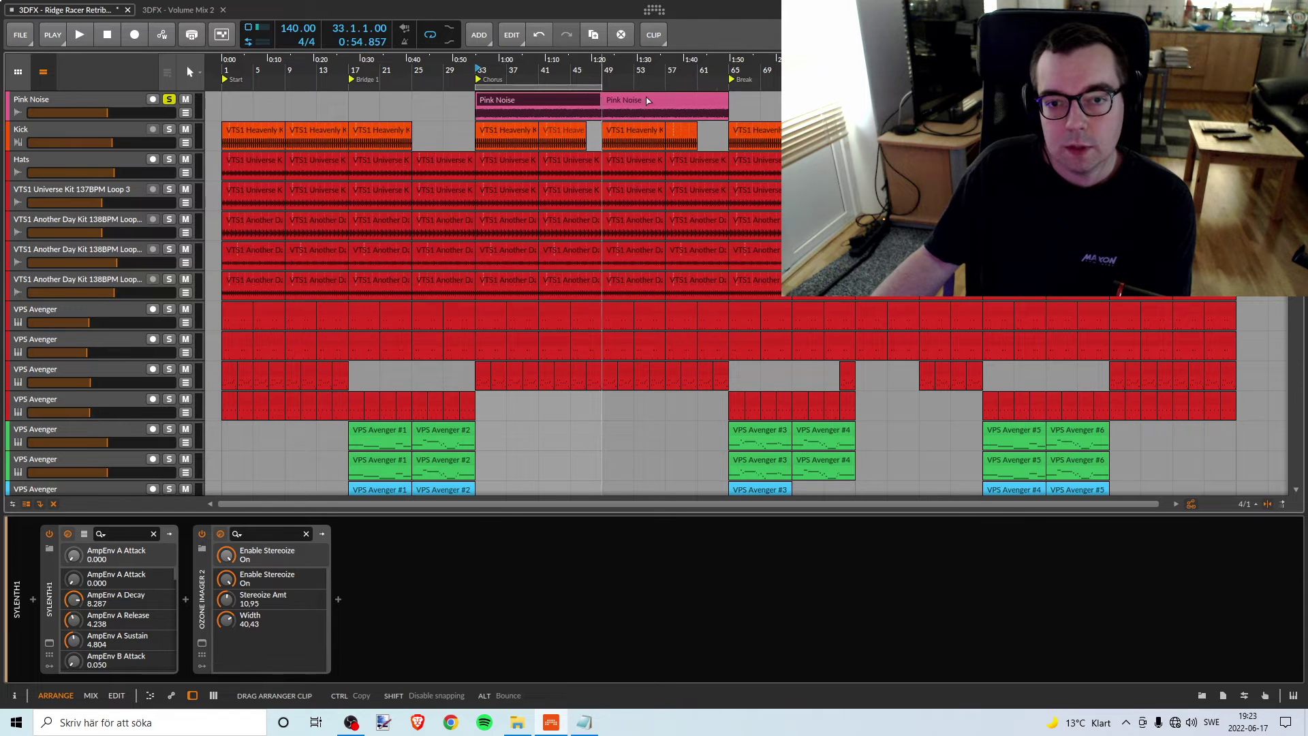
click(627, 99)
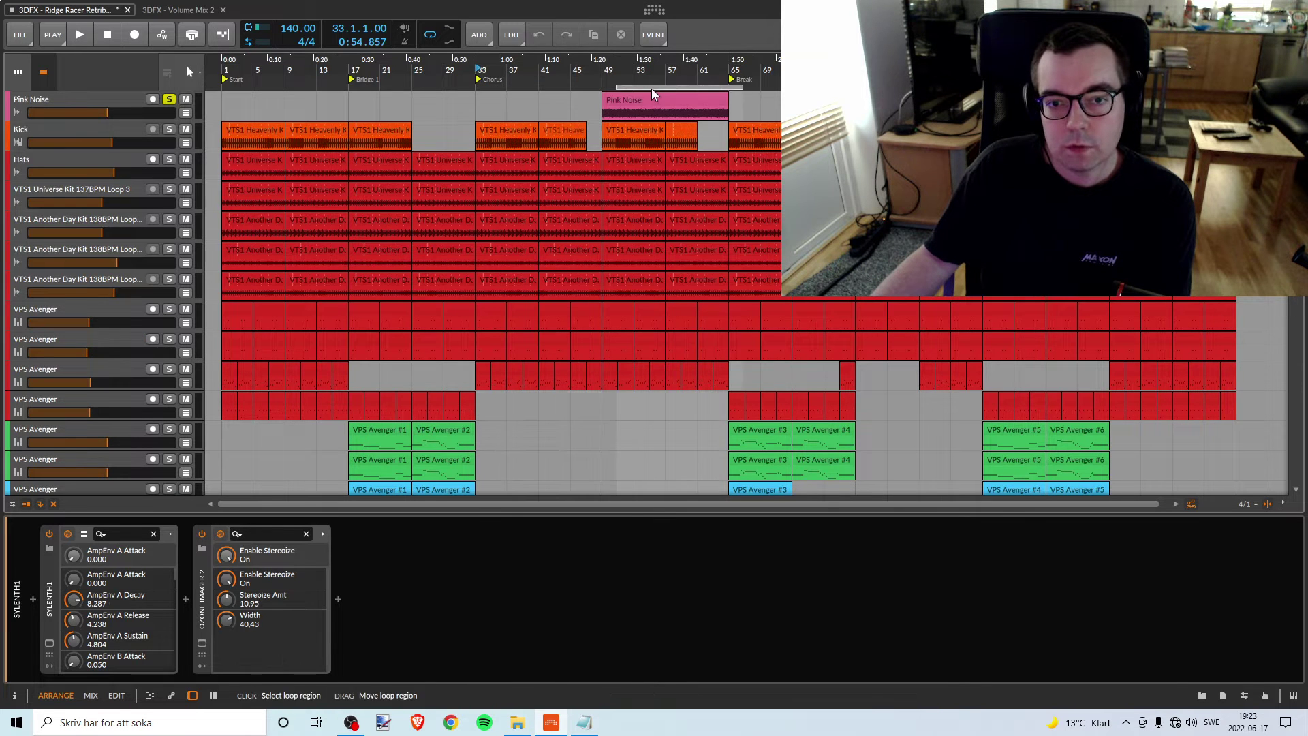
scroll(624, 153, down, 6)
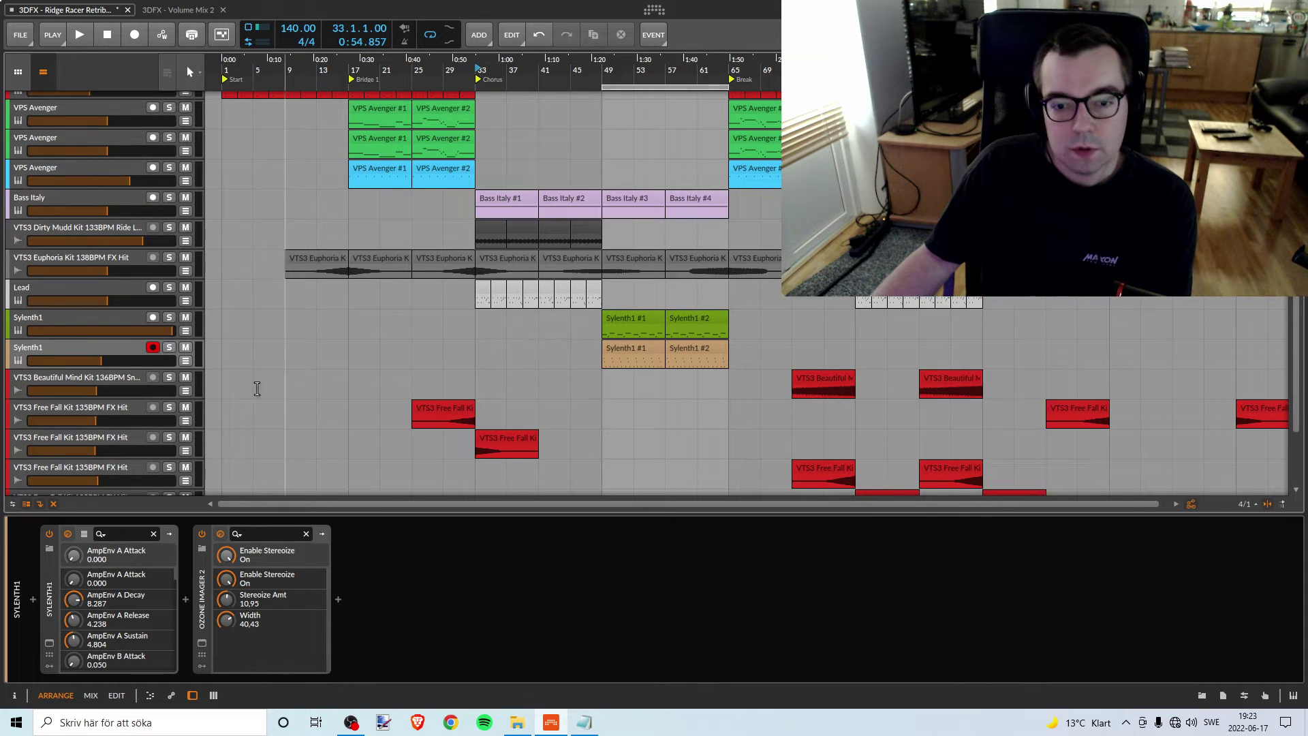
Solo the orange Sylenth1 track, lower its volume to about -24.5 dB while playing from bar 49, raise it slightly and unsolo it
key(s)
click(602, 79)
key(space)
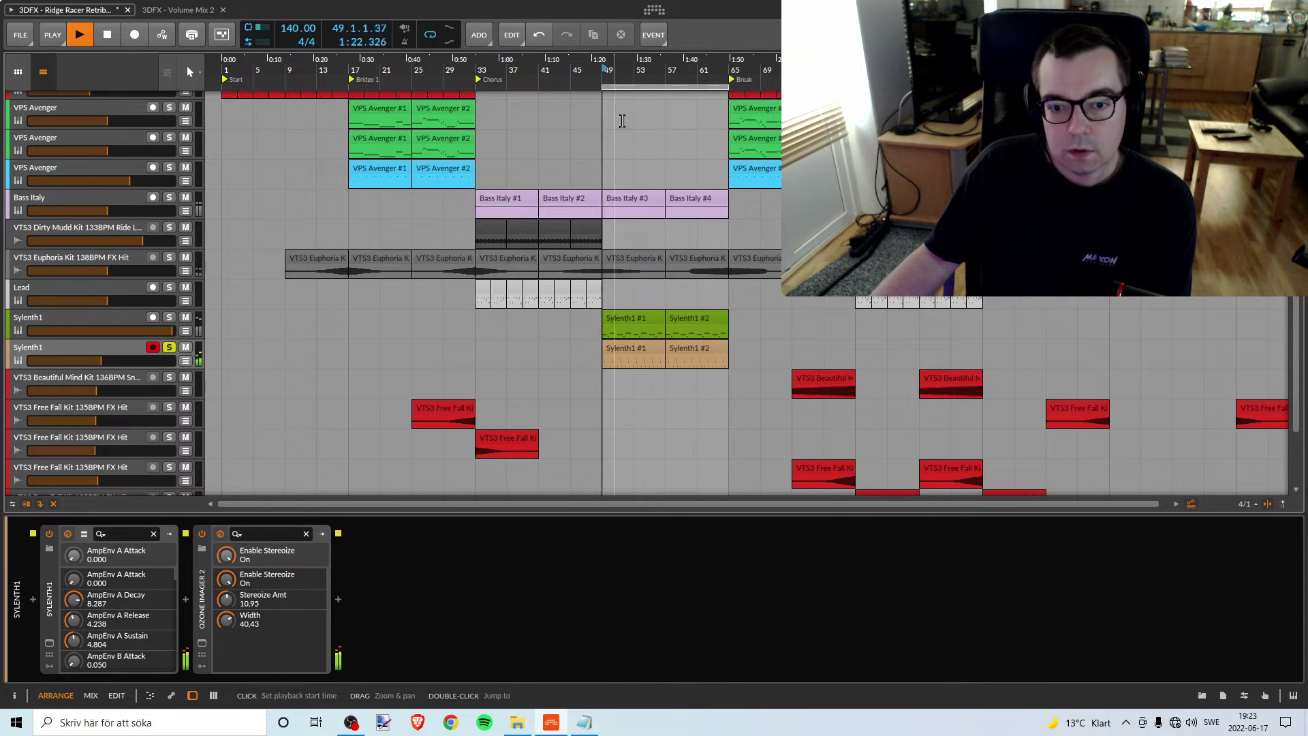
mouse_move(96, 360)
mouse_down()
mouse_move(51, 360)
mouse_move(73, 359)
mouse_up()
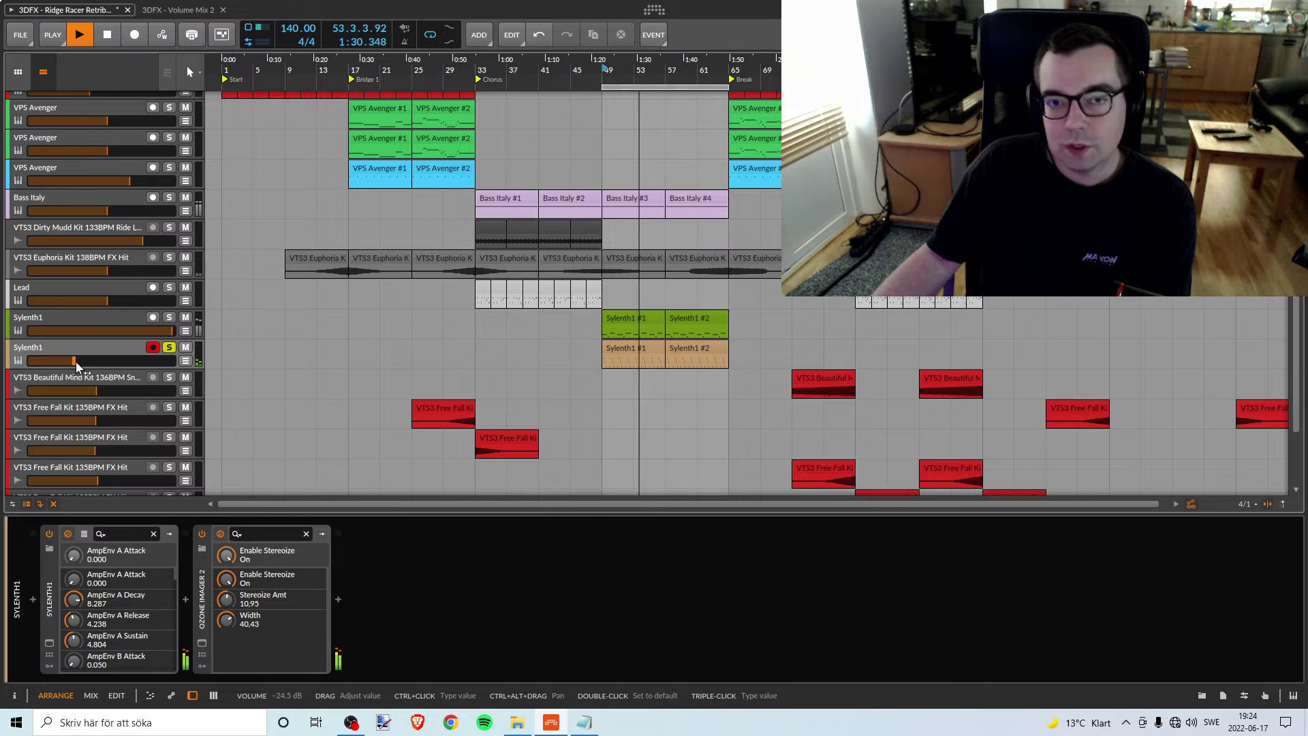
drag(75, 361, 77, 361)
key(space)
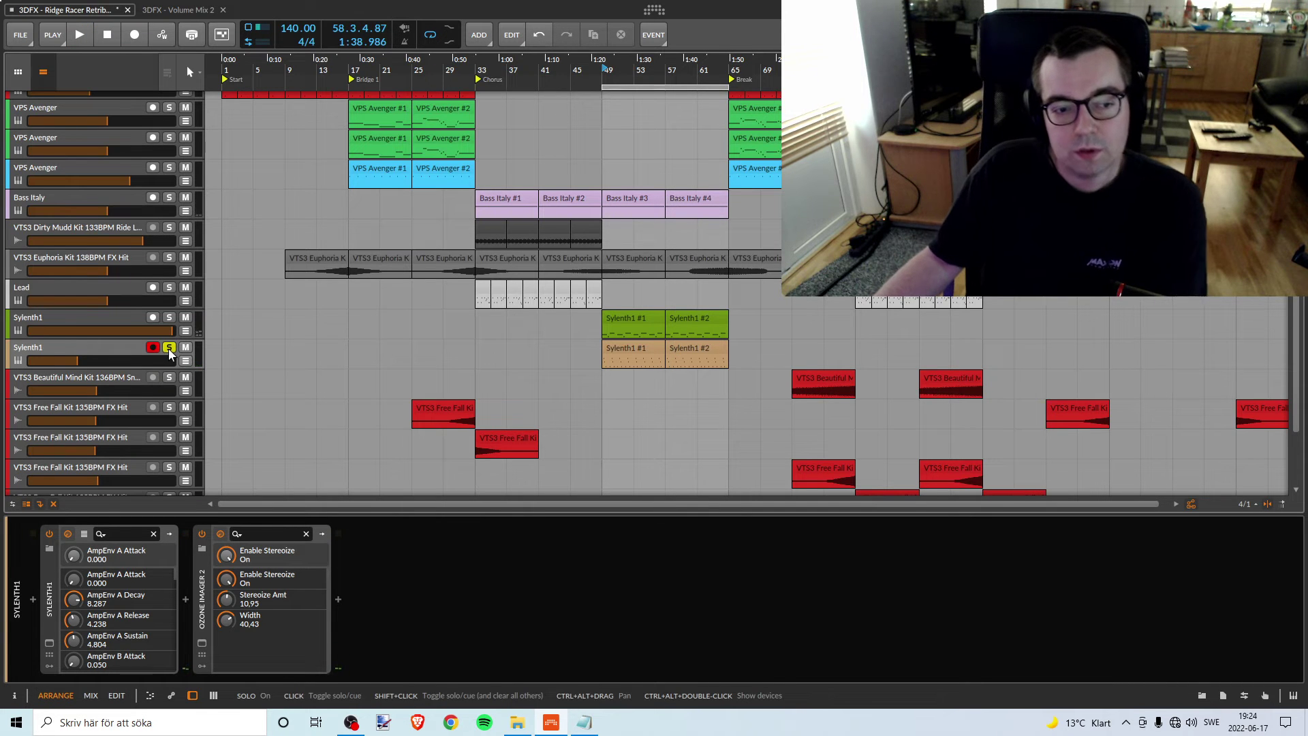
click(297, 364)
Solo the green Sylenth1 track and color the orange Sylenth1 track below it red
click(169, 317)
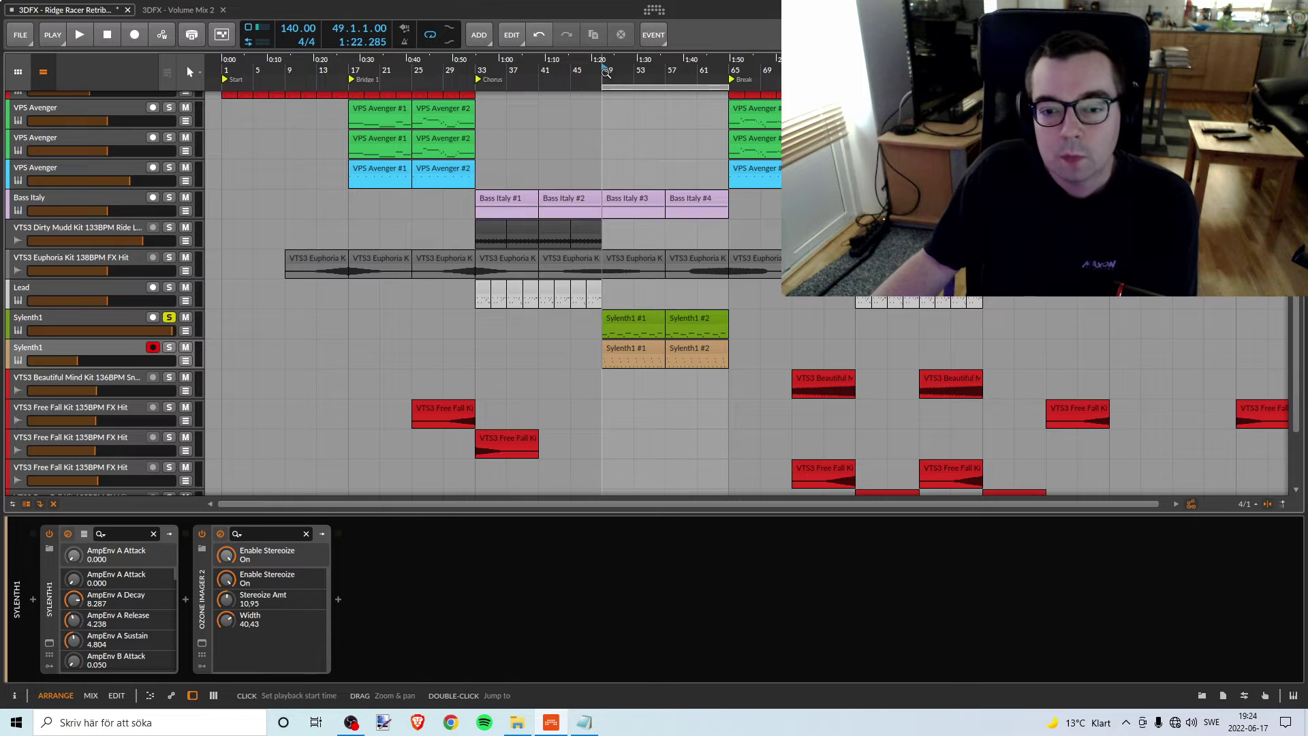
right_click(92, 346)
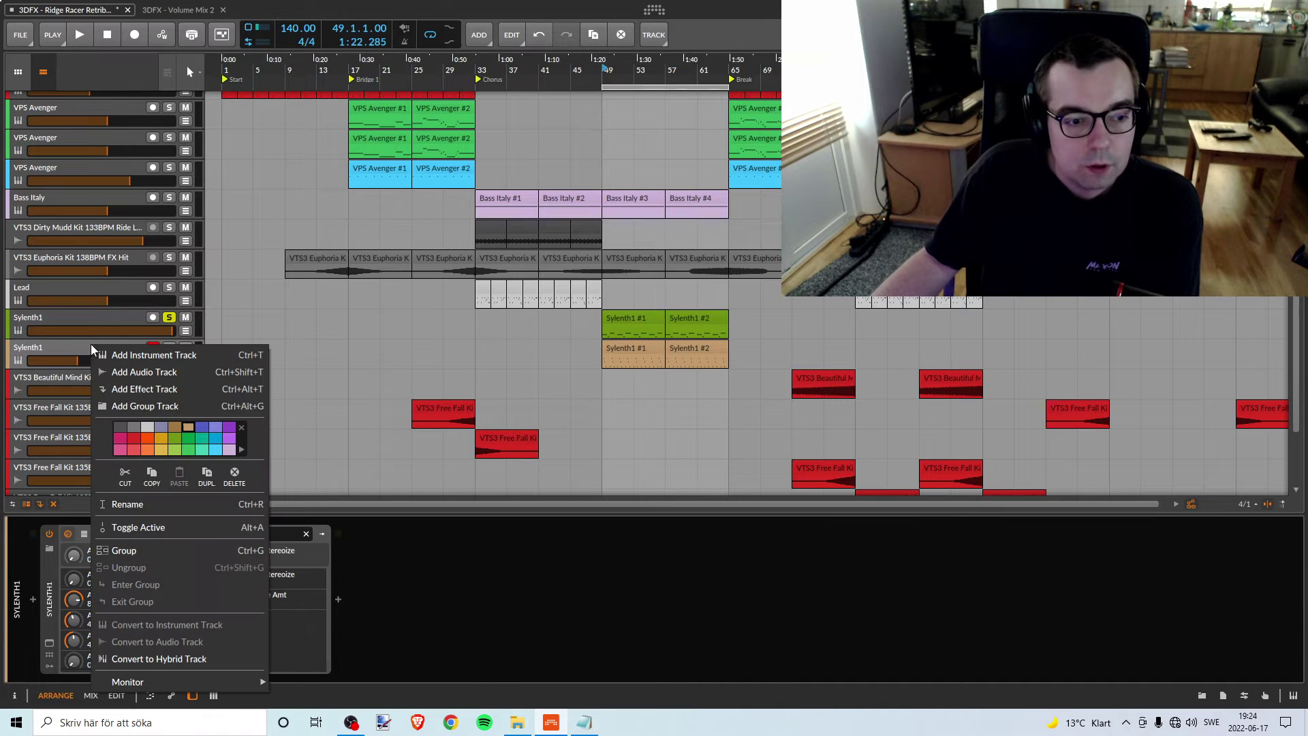
click(133, 438)
click(59, 345)
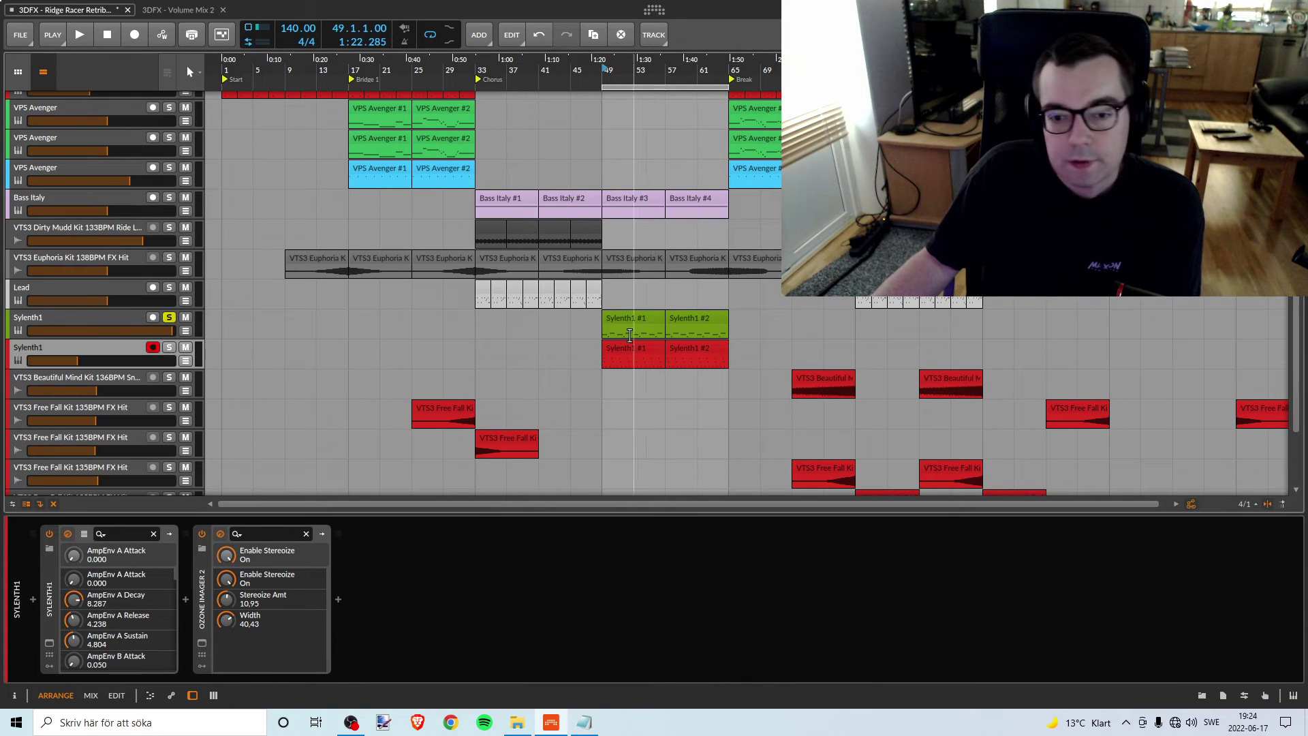
Lower the green Sylenth1 track's volume during playback from bar 49, unsolo it and color it red
click(154, 319)
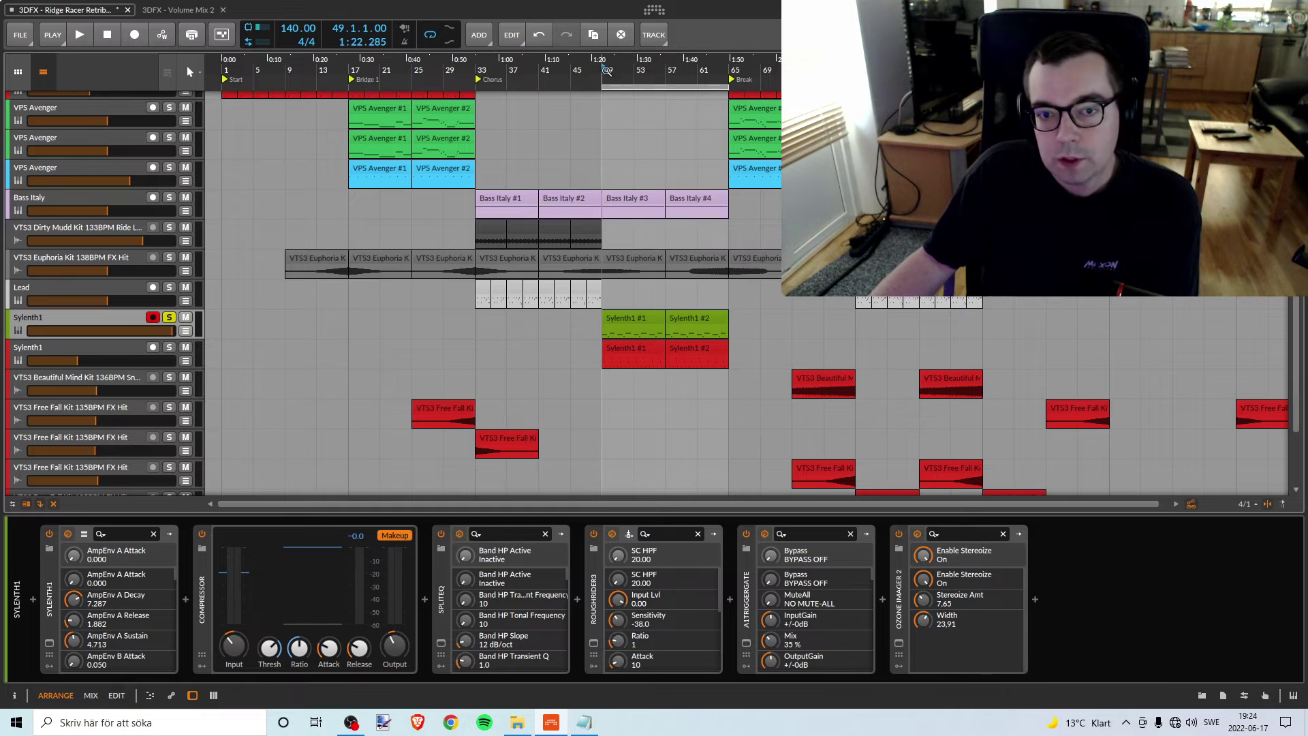
key(space)
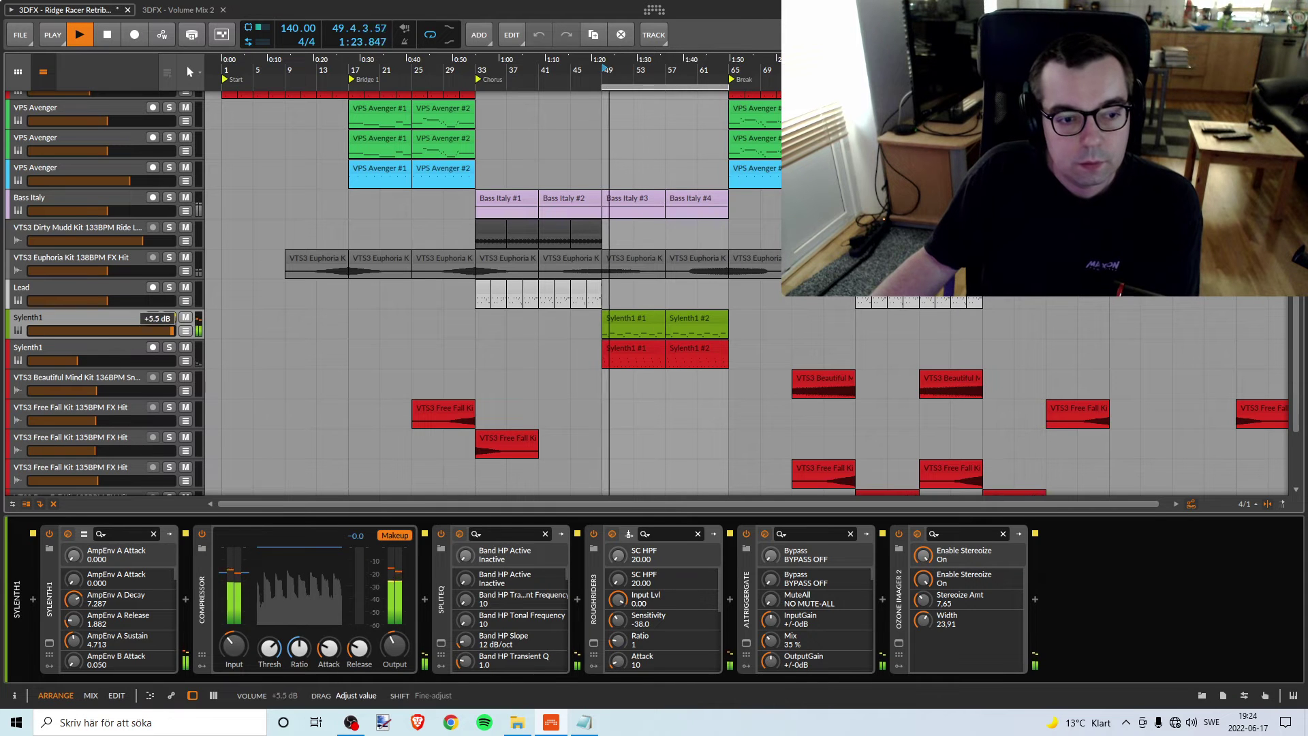
mouse_move(136, 331)
mouse_down()
mouse_move(92, 330)
mouse_move(113, 329)
mouse_up()
key(space)
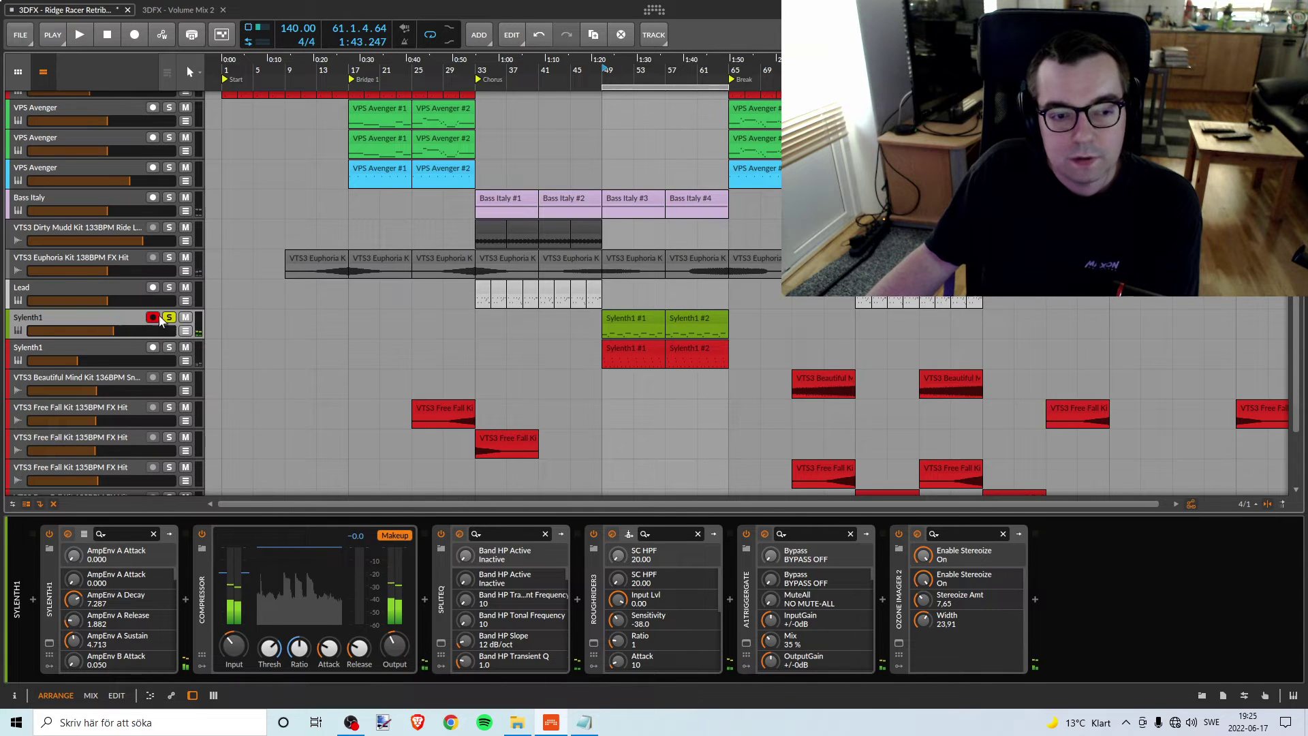
right_click(113, 320)
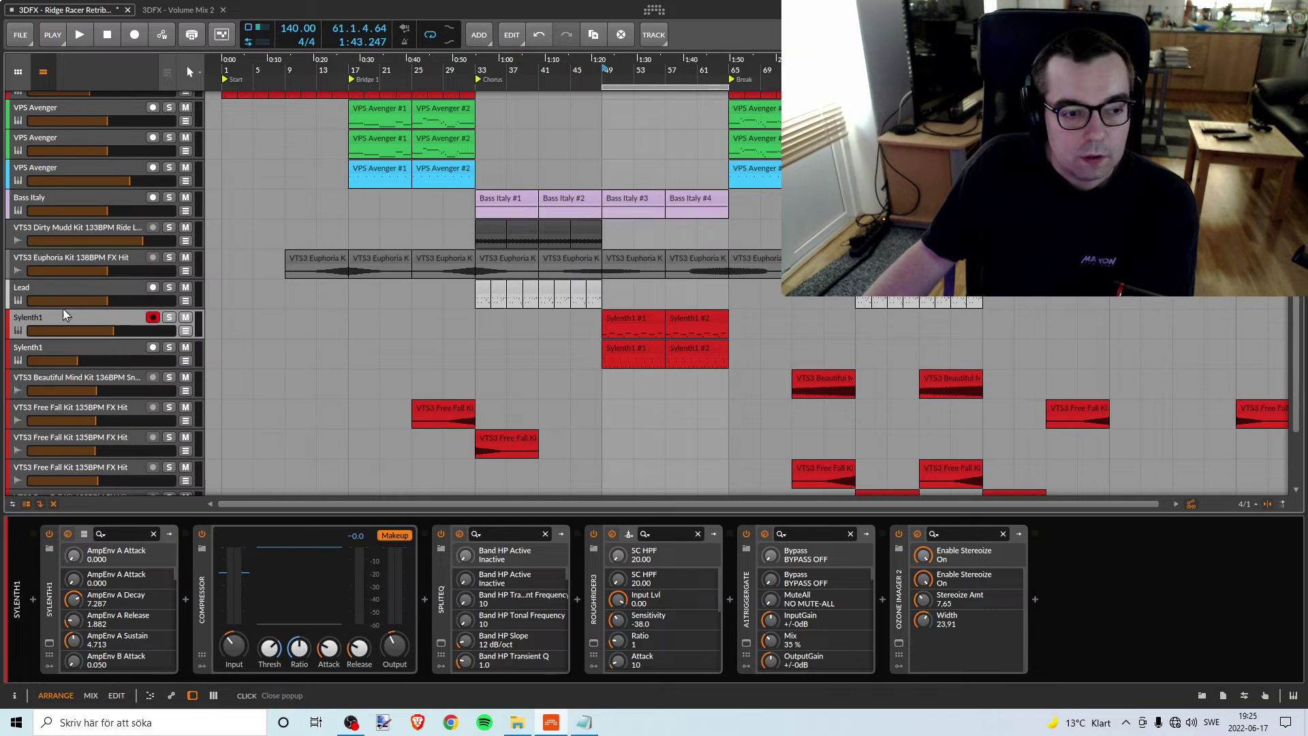
Move the loop region and the Pink Noise clip to start at the Chorus marker, bar 33
scroll(322, 396, up, 2)
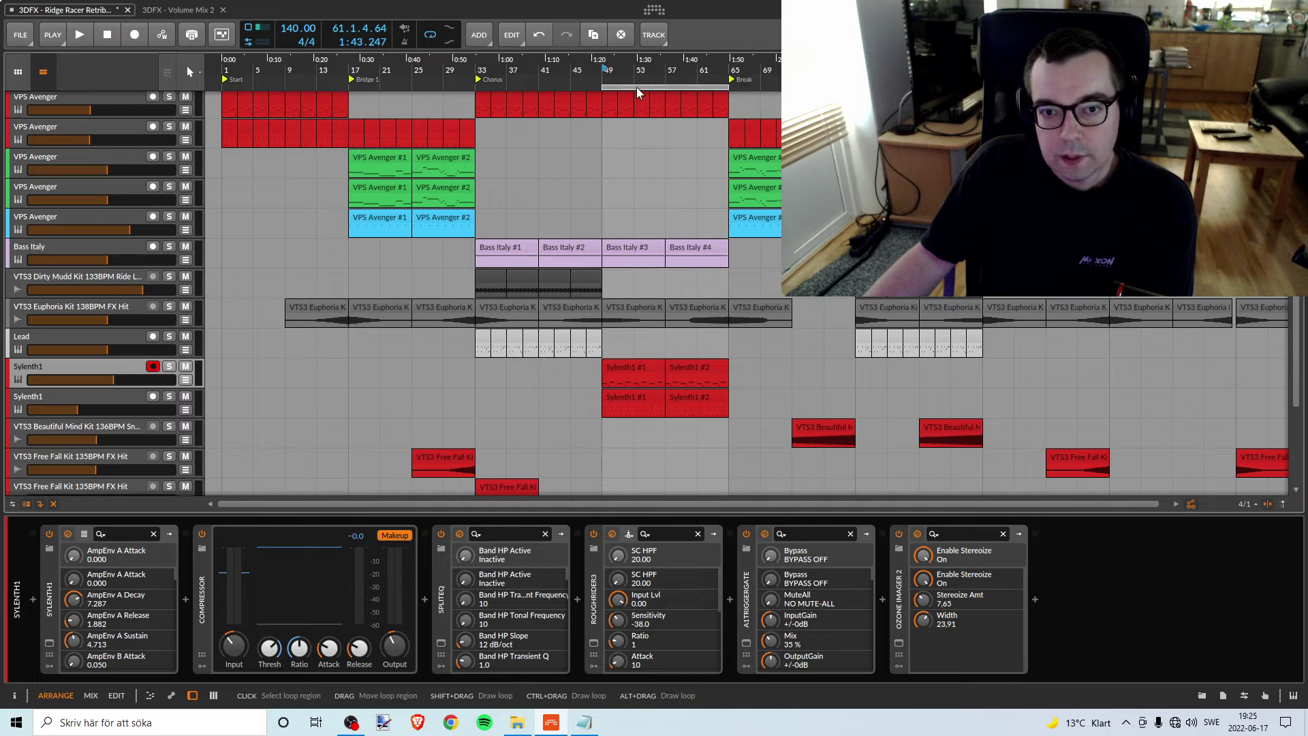
drag(638, 87, 516, 89)
scroll(647, 272, up, 5)
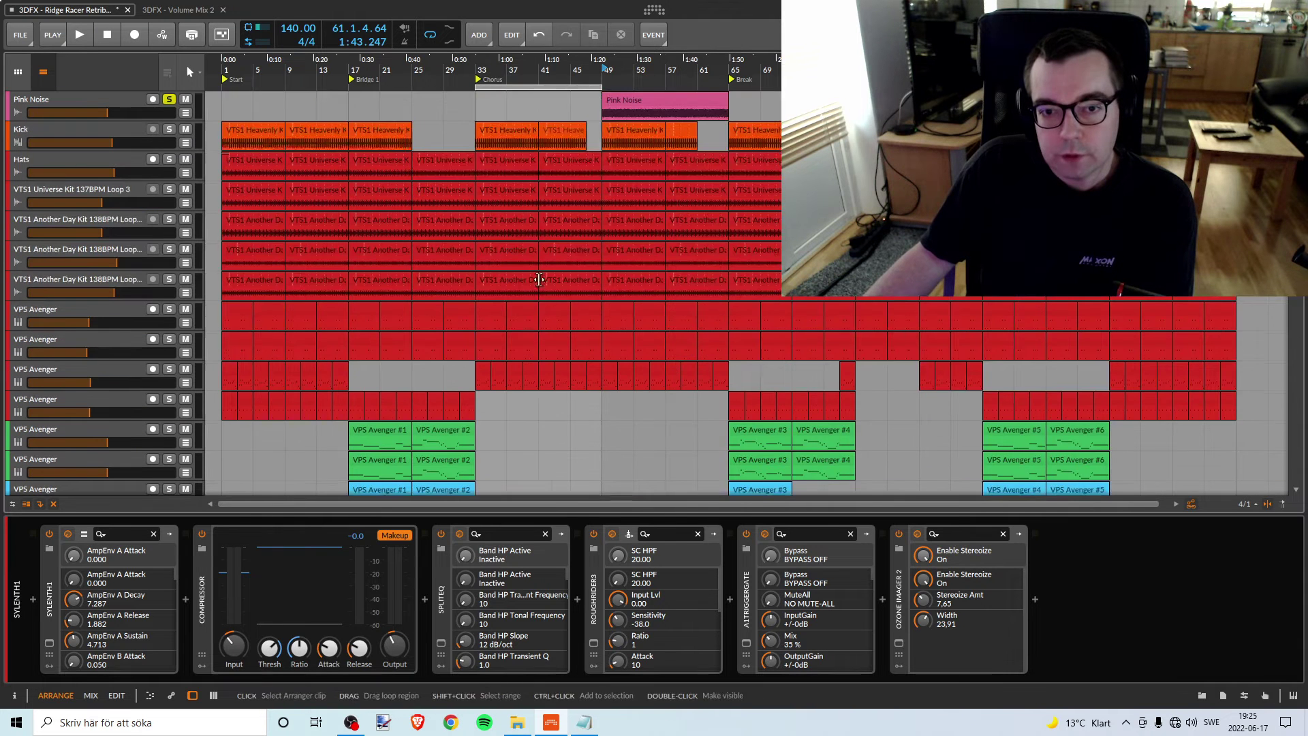
drag(646, 112, 520, 112)
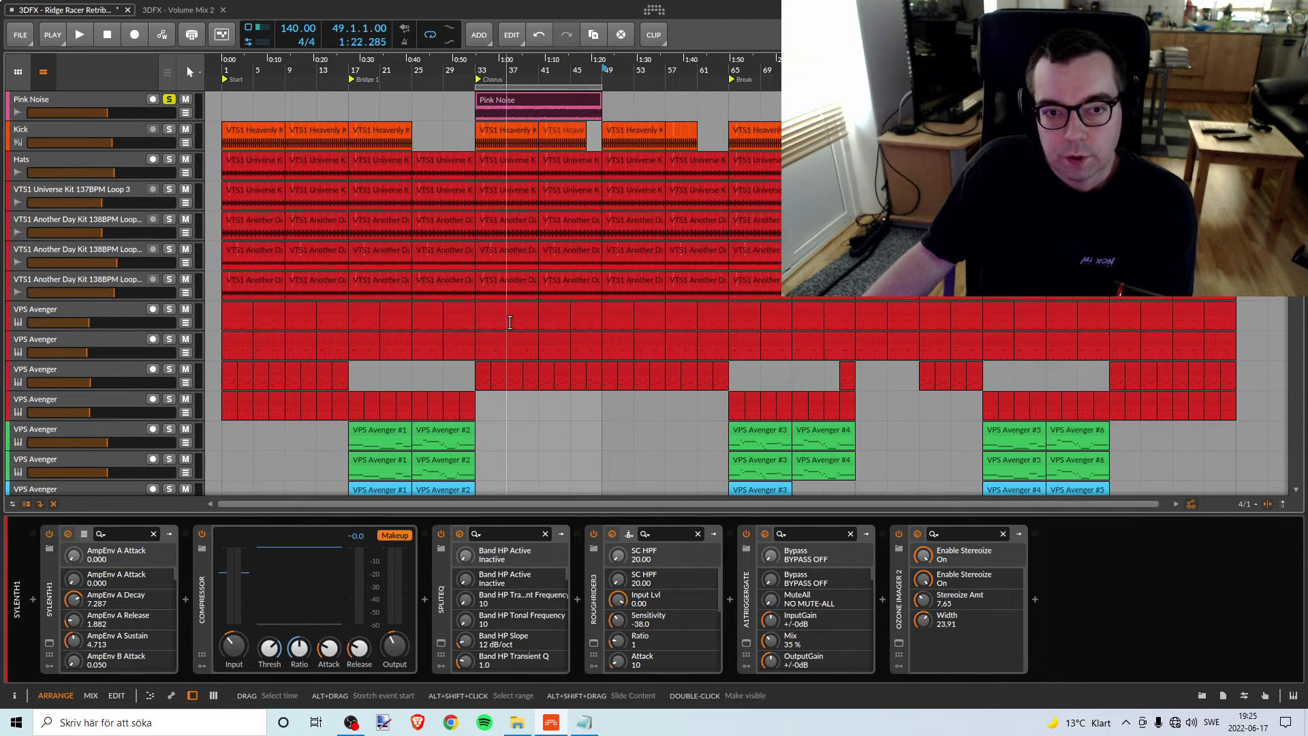
Solo the Lead track and audition it against the pink noise from bar 33
scroll(514, 314, down, 5)
scroll(514, 313, down, 2)
key(s)
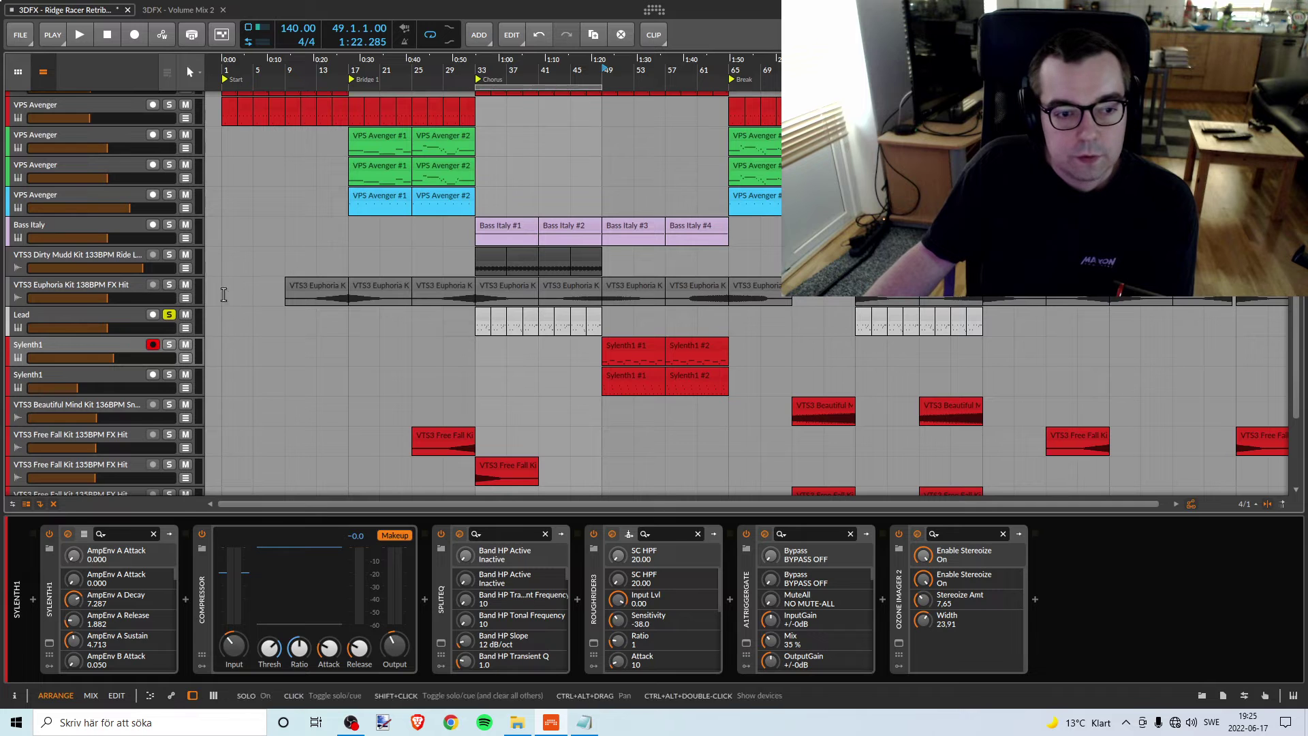
click(485, 78)
key(space)
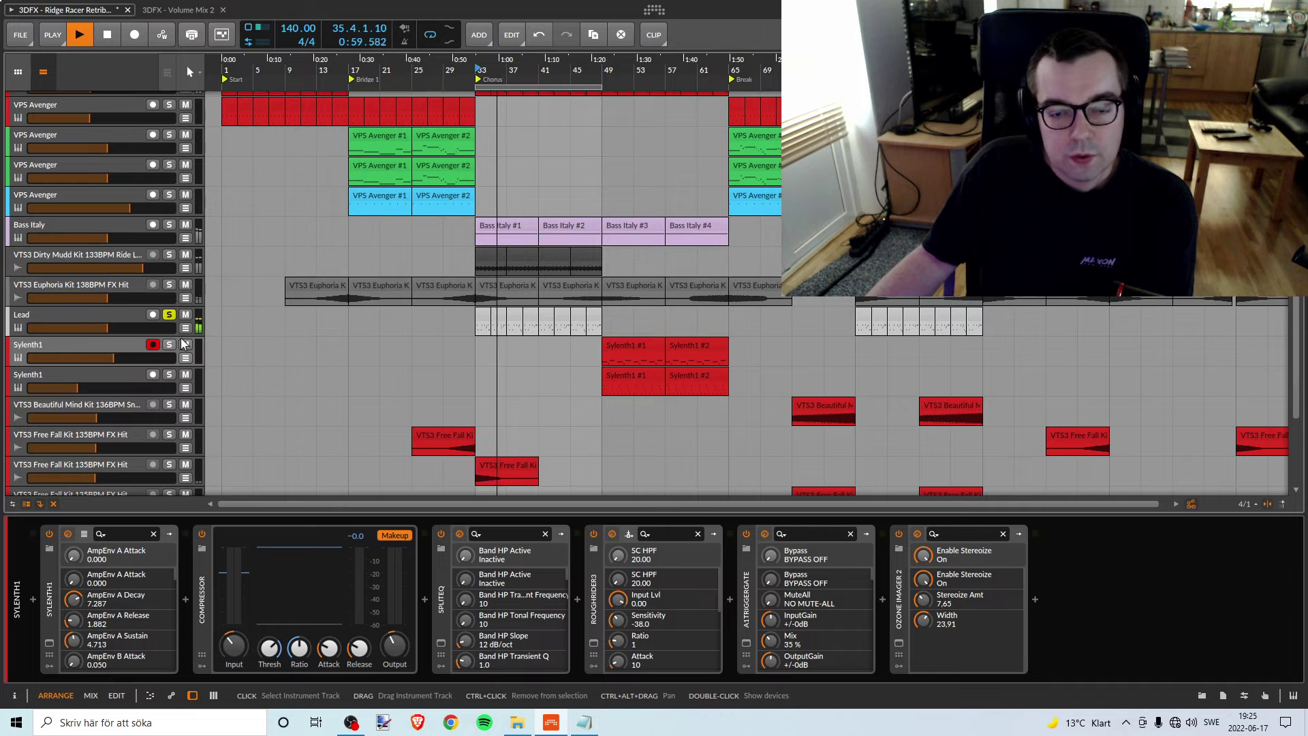
key(space)
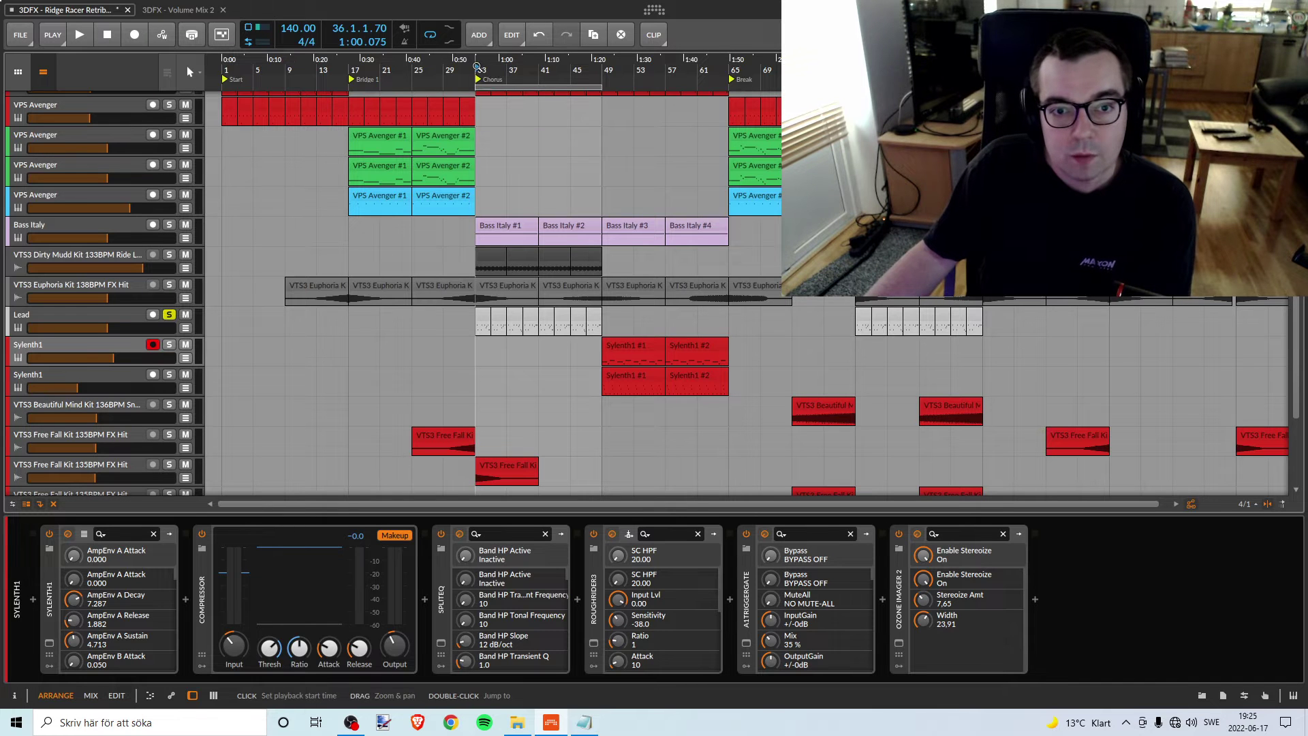
Lower the Lead track's volume to -16.8 dB during playback from bar 33 and unsolo it
key(space)
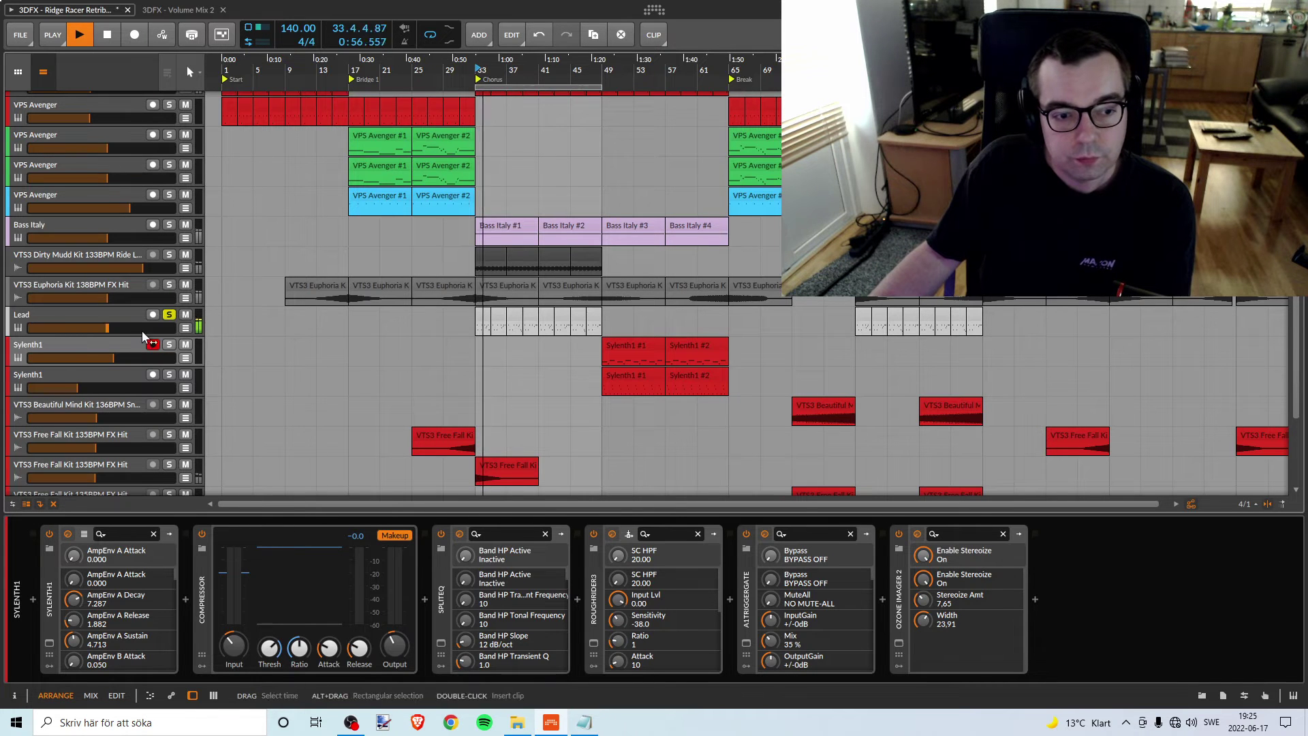
mouse_move(128, 329)
mouse_down()
mouse_move(92, 330)
mouse_move(110, 330)
mouse_up()
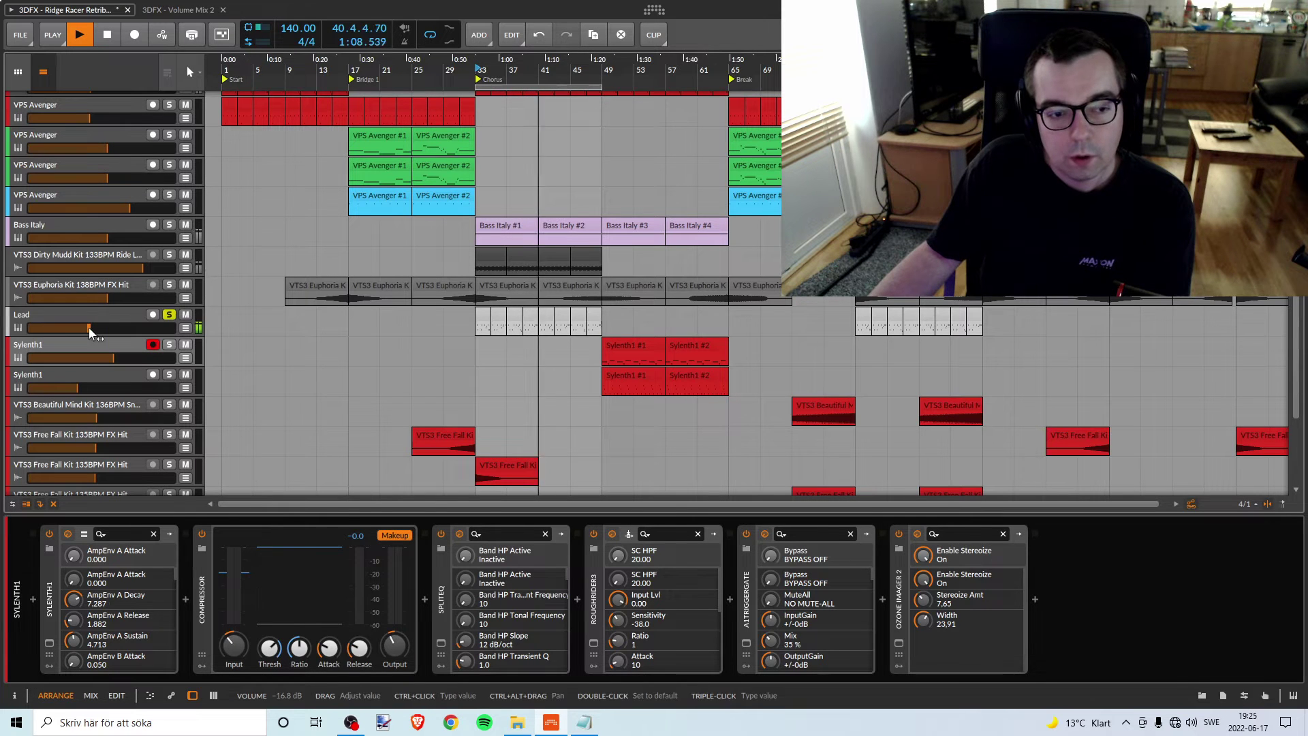
key(space)
click(129, 317)
key(s)
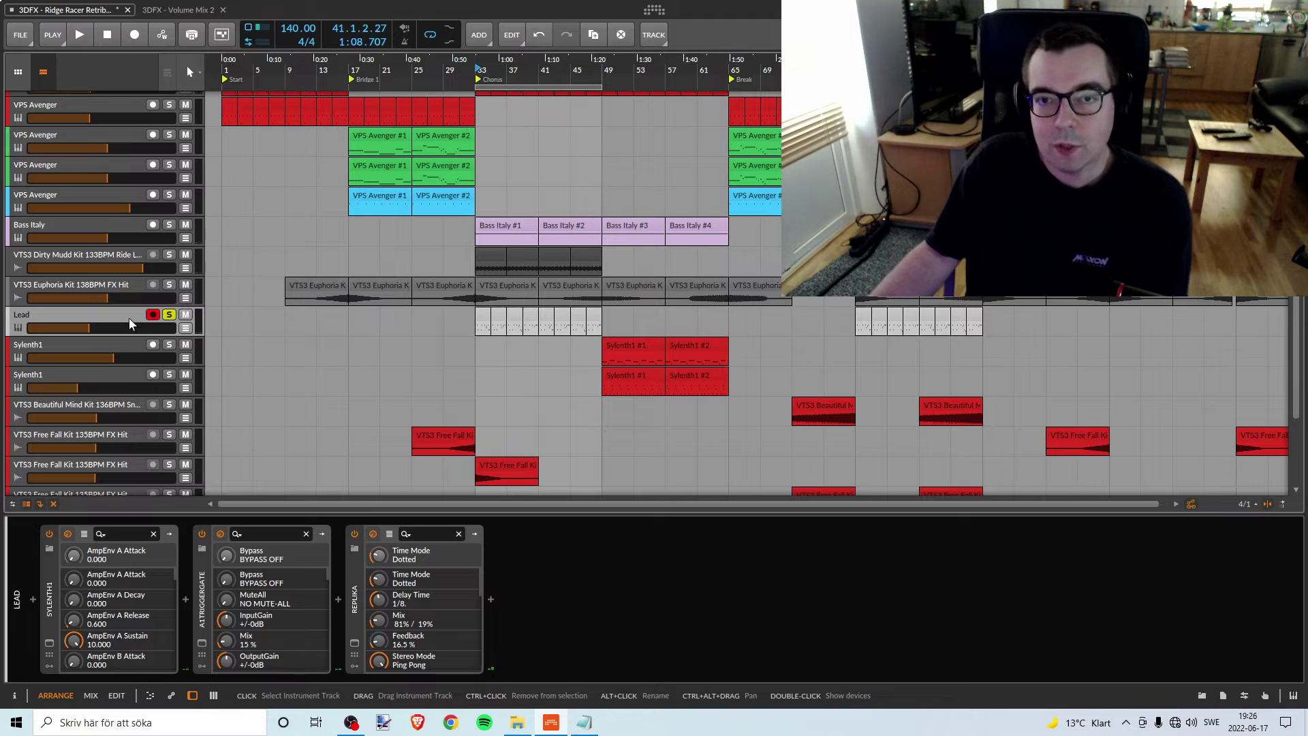
click(169, 315)
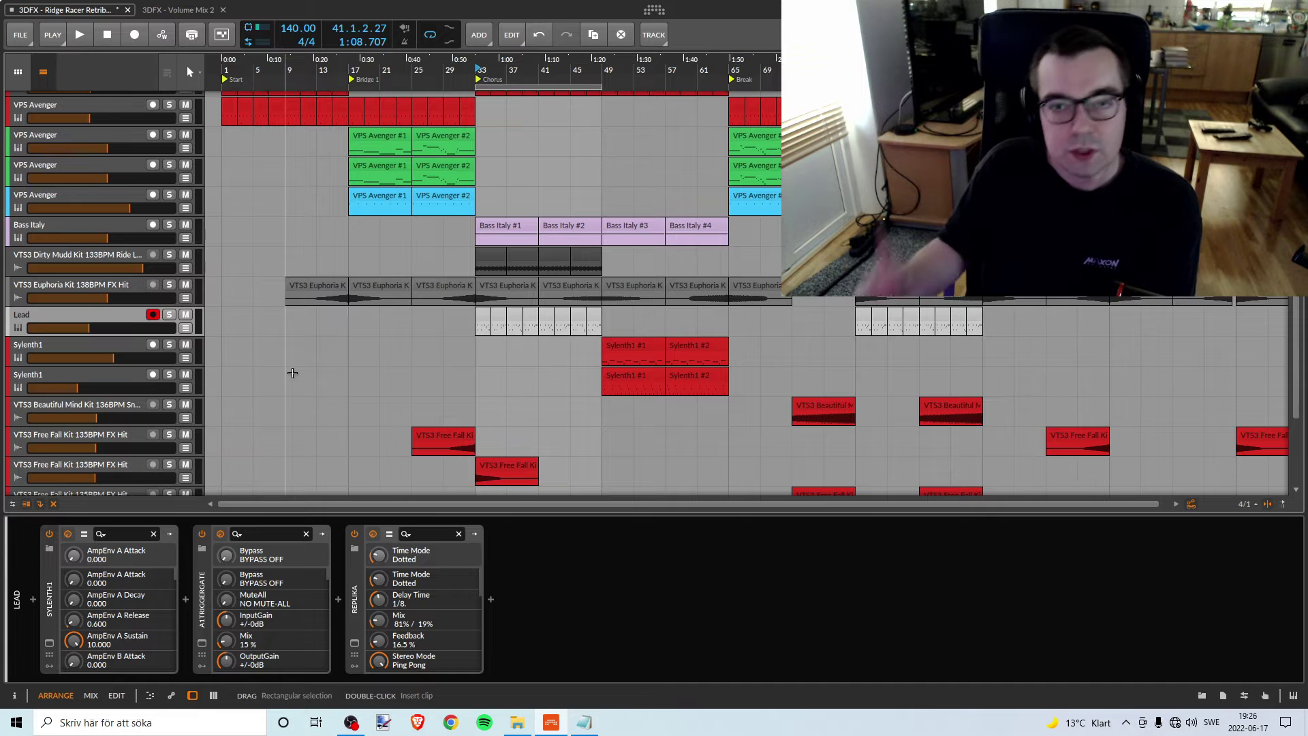
Solo the VTS3 Euphoria Kit 138BPM FX Hit track and audition it from bar 9 and from bar 33
scroll(336, 429, up, 2)
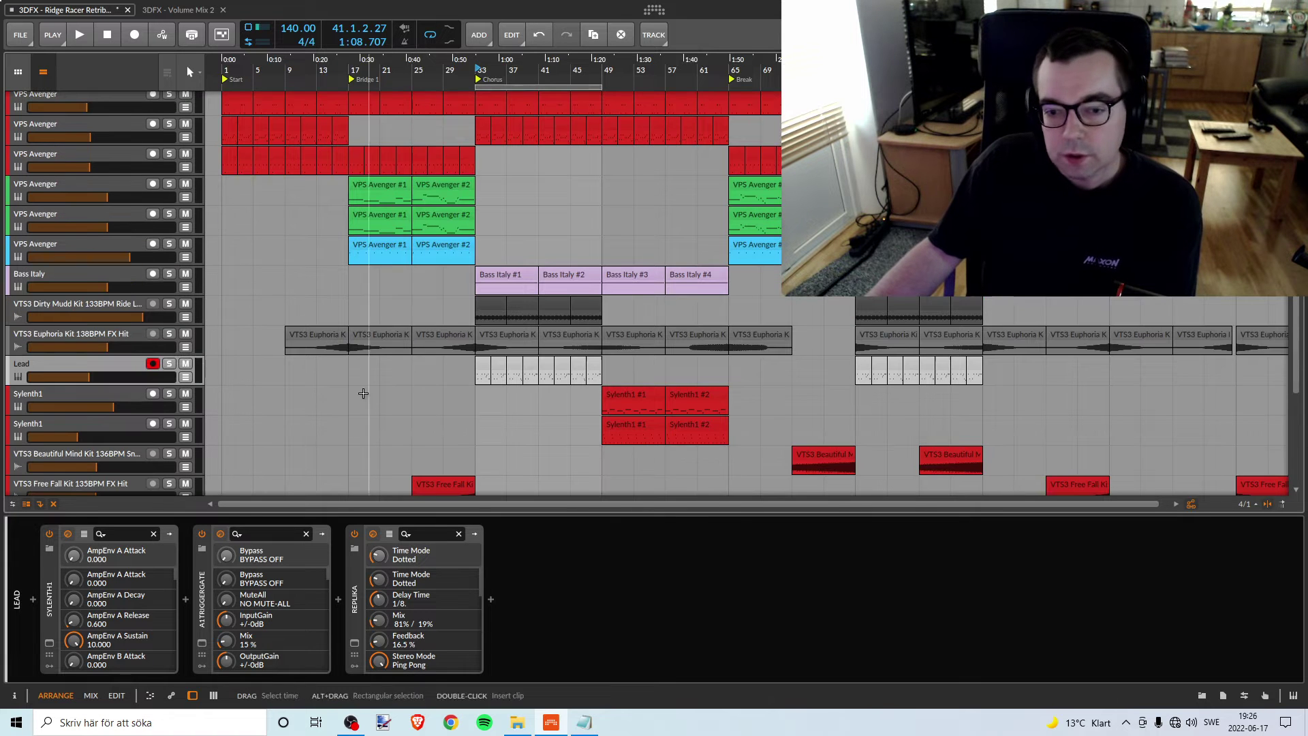
click(169, 333)
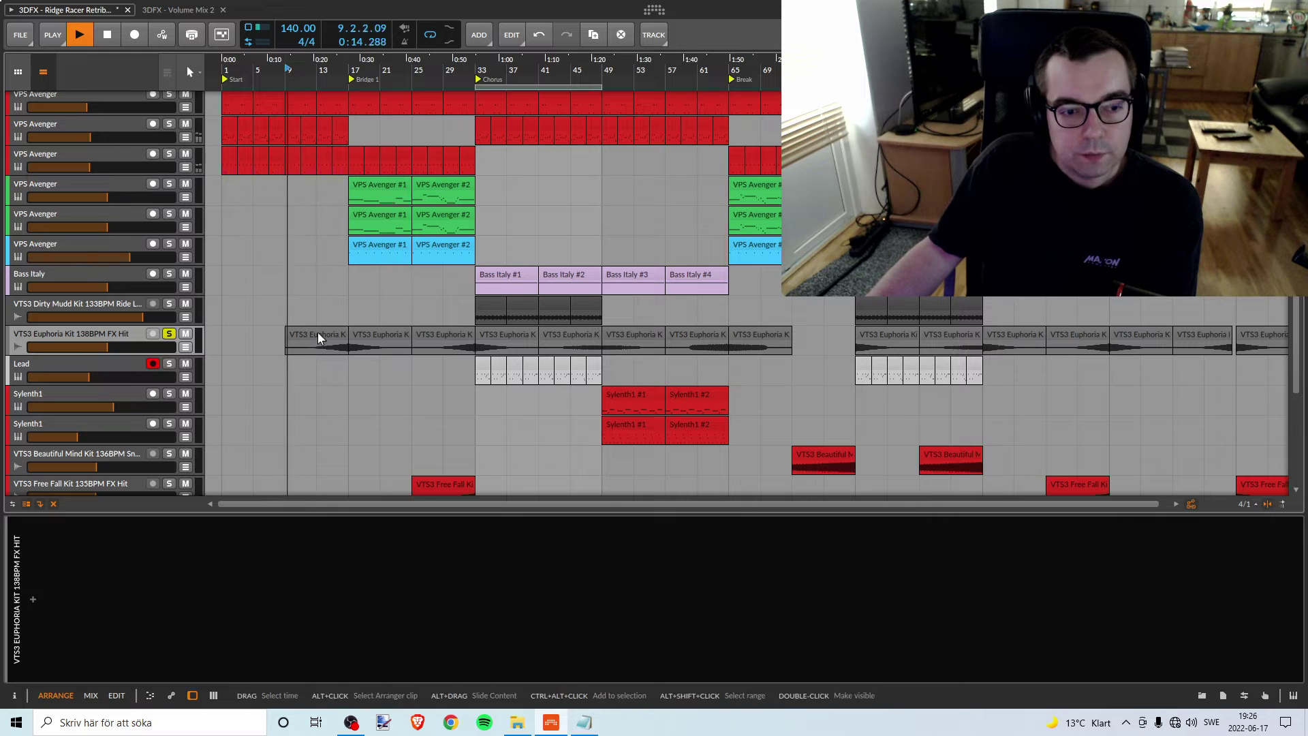
key(space)
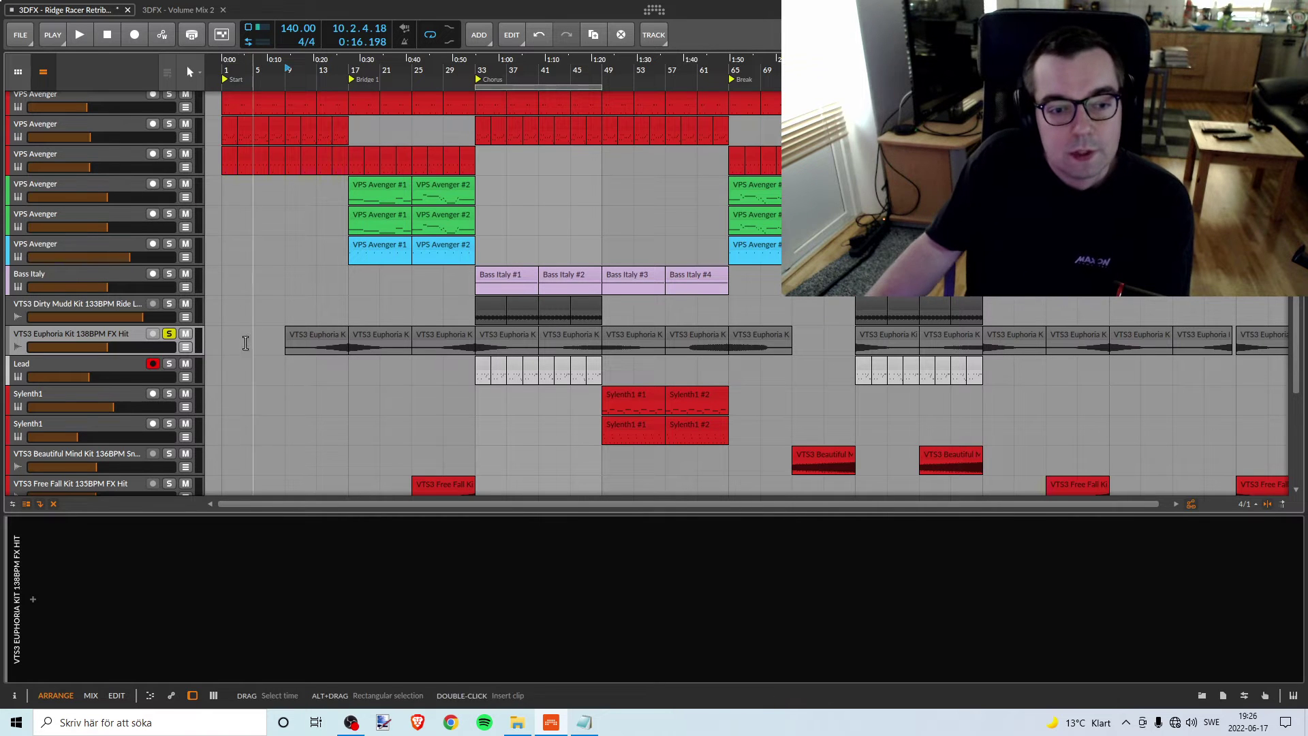
double_click(477, 77)
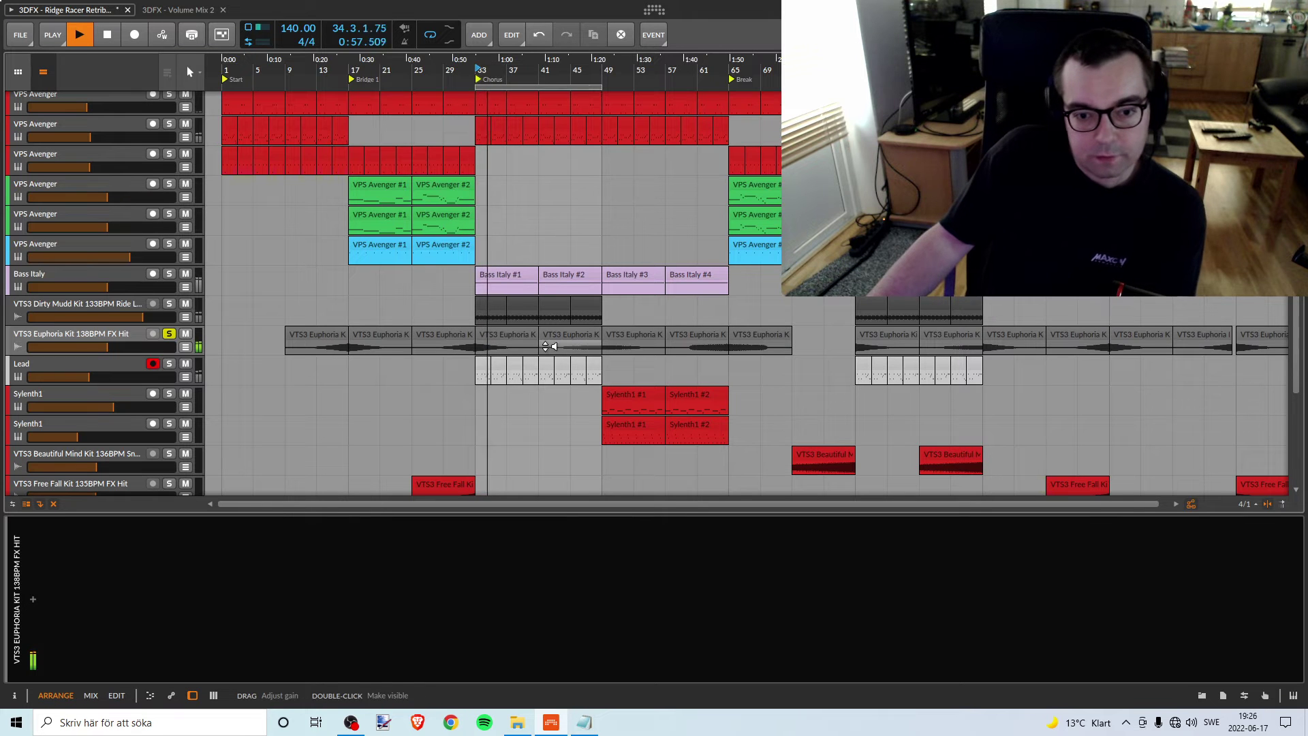
key(space)
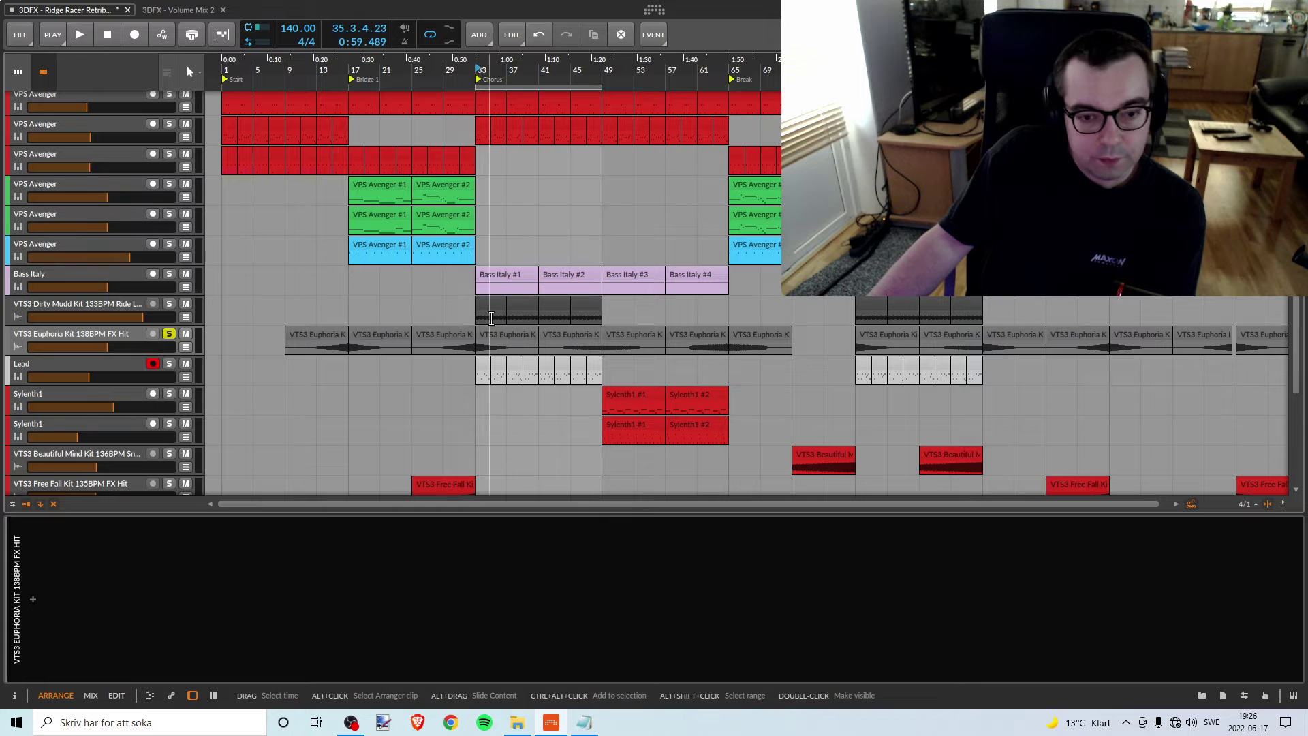
Lower the VTS3 Euphoria Kit FX Hit track's volume to -14.7 dB, replaying it from bar 33 to compare
key(space)
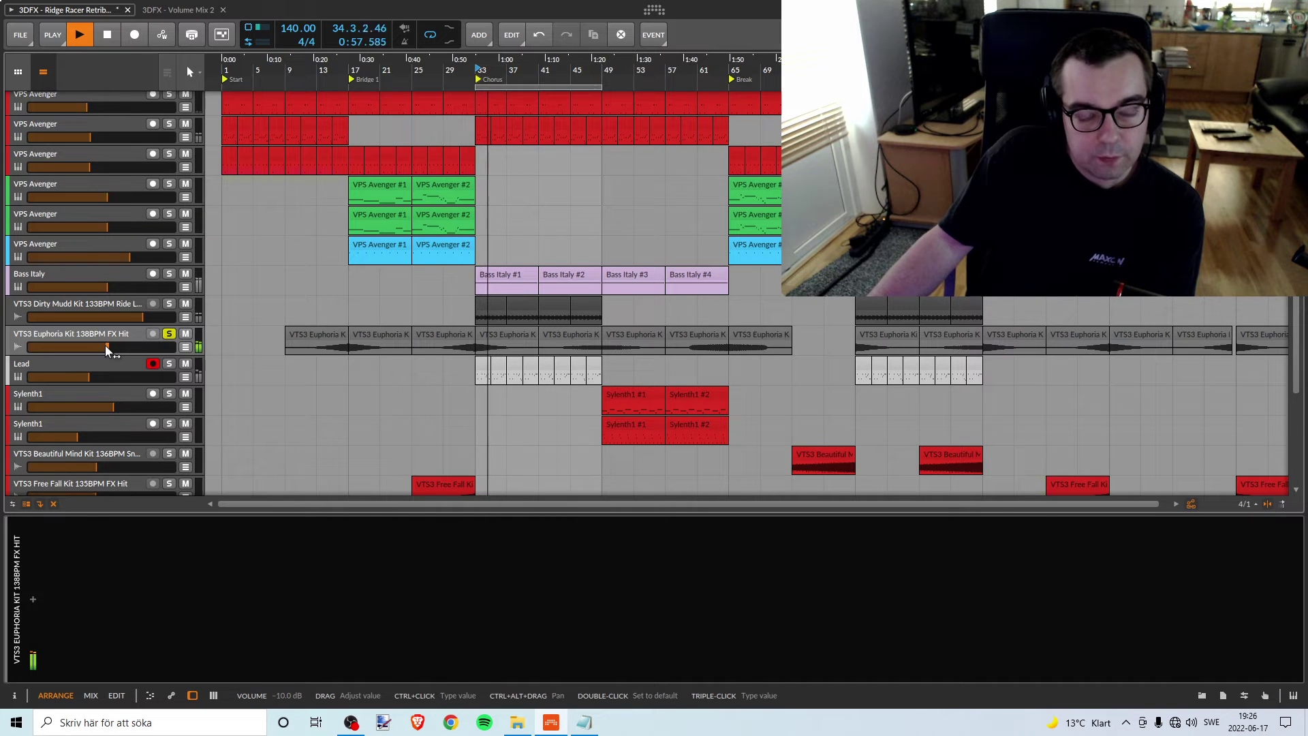
drag(105, 345, 94, 346)
key(s)
key(space)
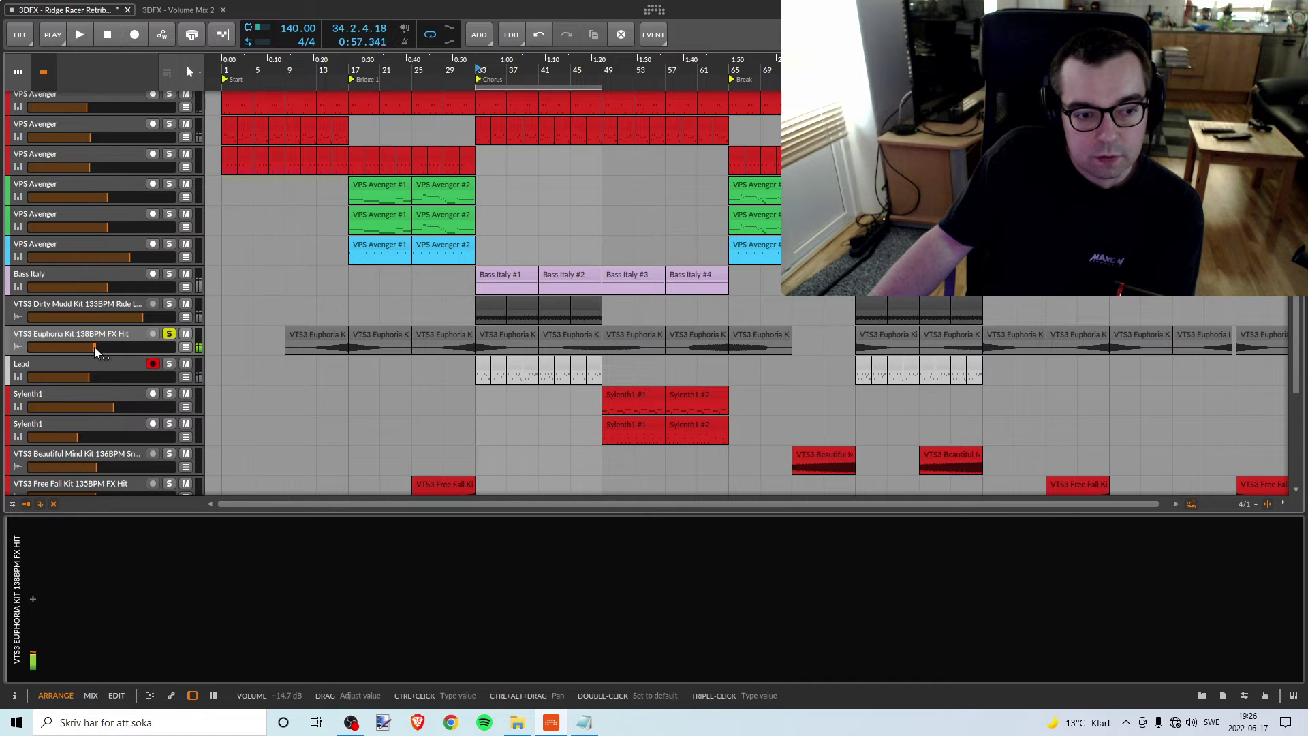
key(space)
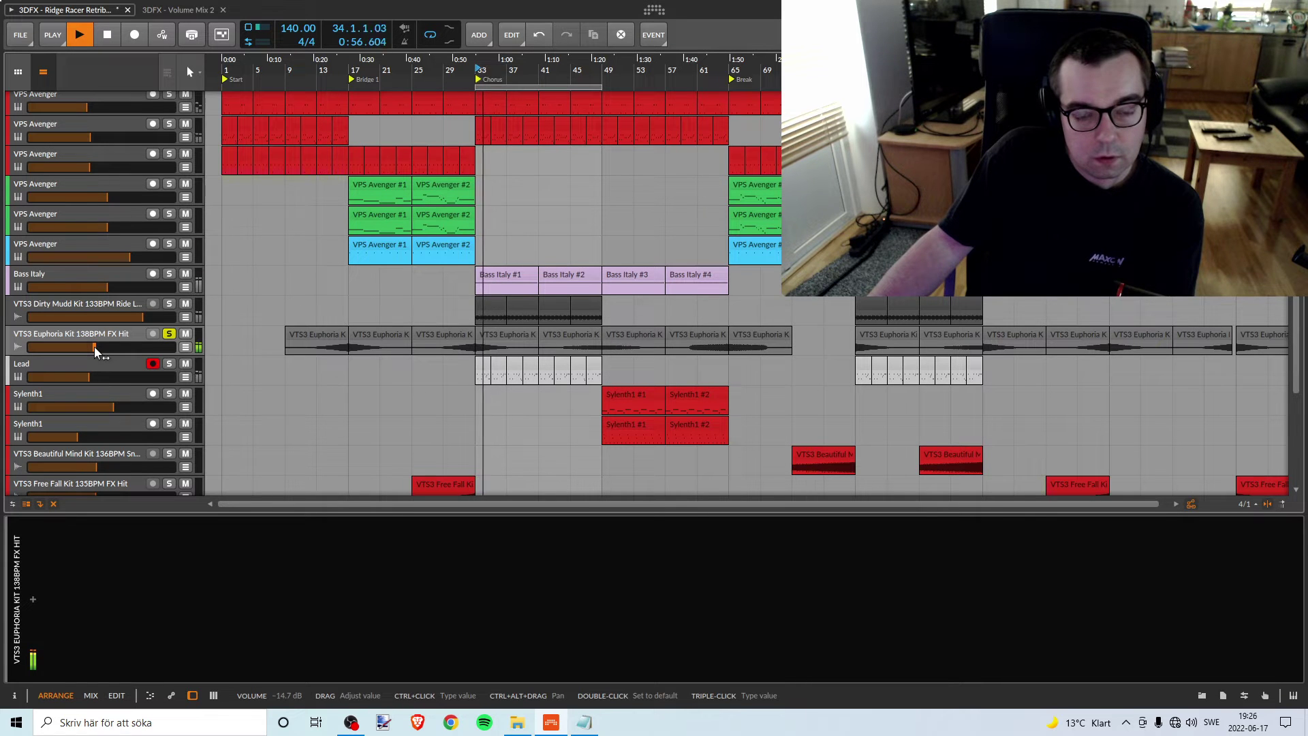
key(space)
key(space)
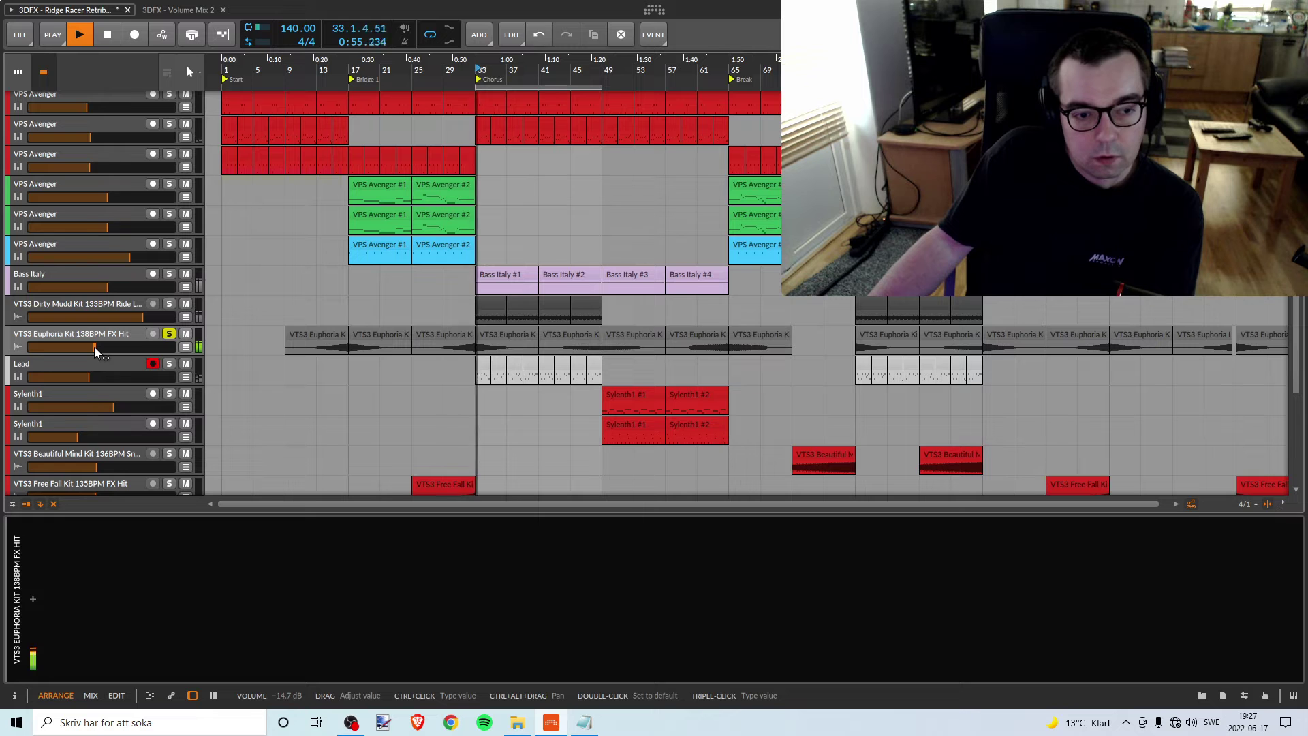
Fine-tune the VTS3 Euphoria Kit FX Hit track's volume to -15.6 dB against the pink noise and unsolo it
drag(94, 347, 92, 346)
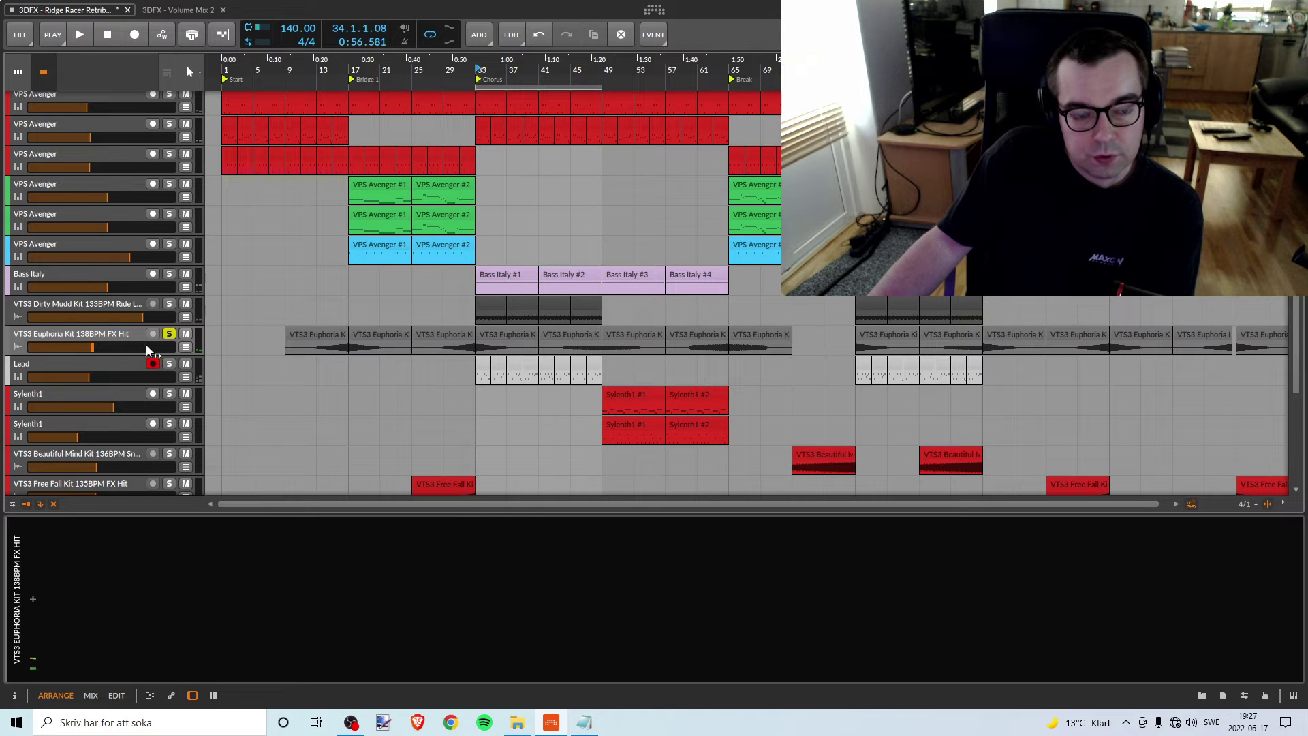
mouse_move(97, 350)
key(space)
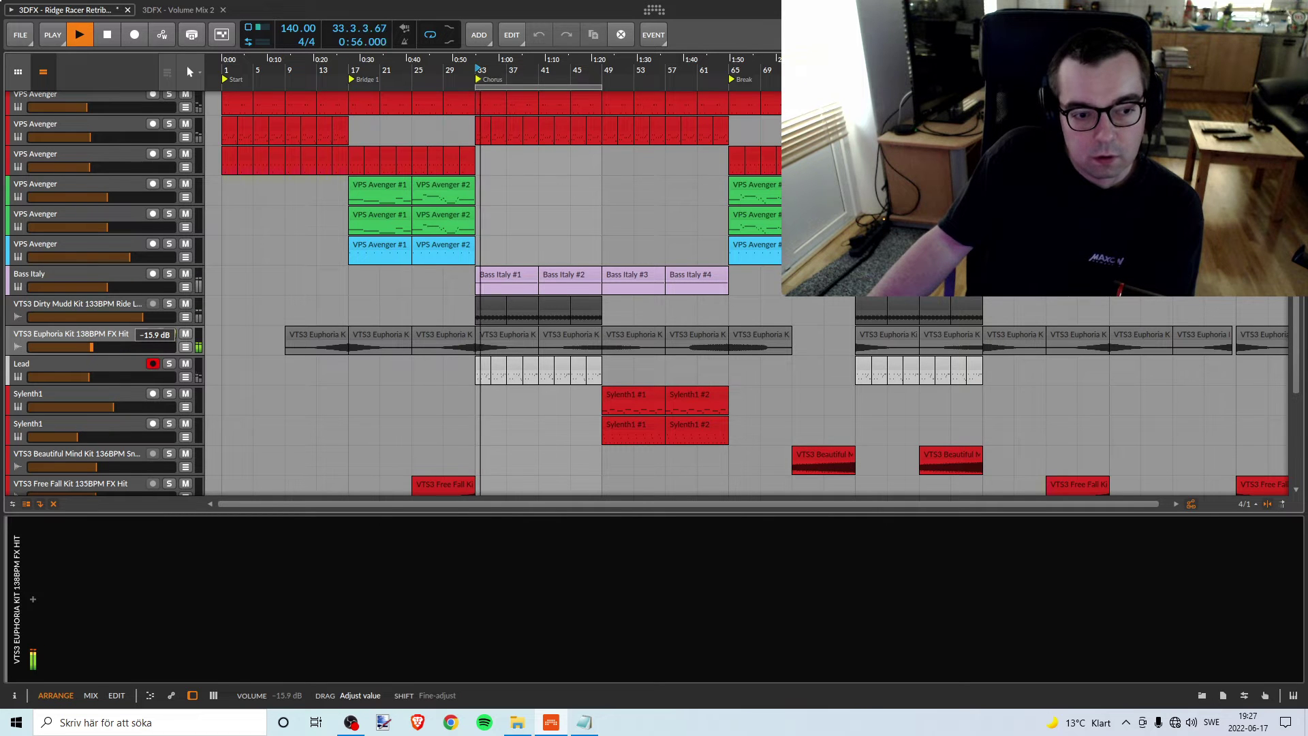
key(space)
key(s)
key(space)
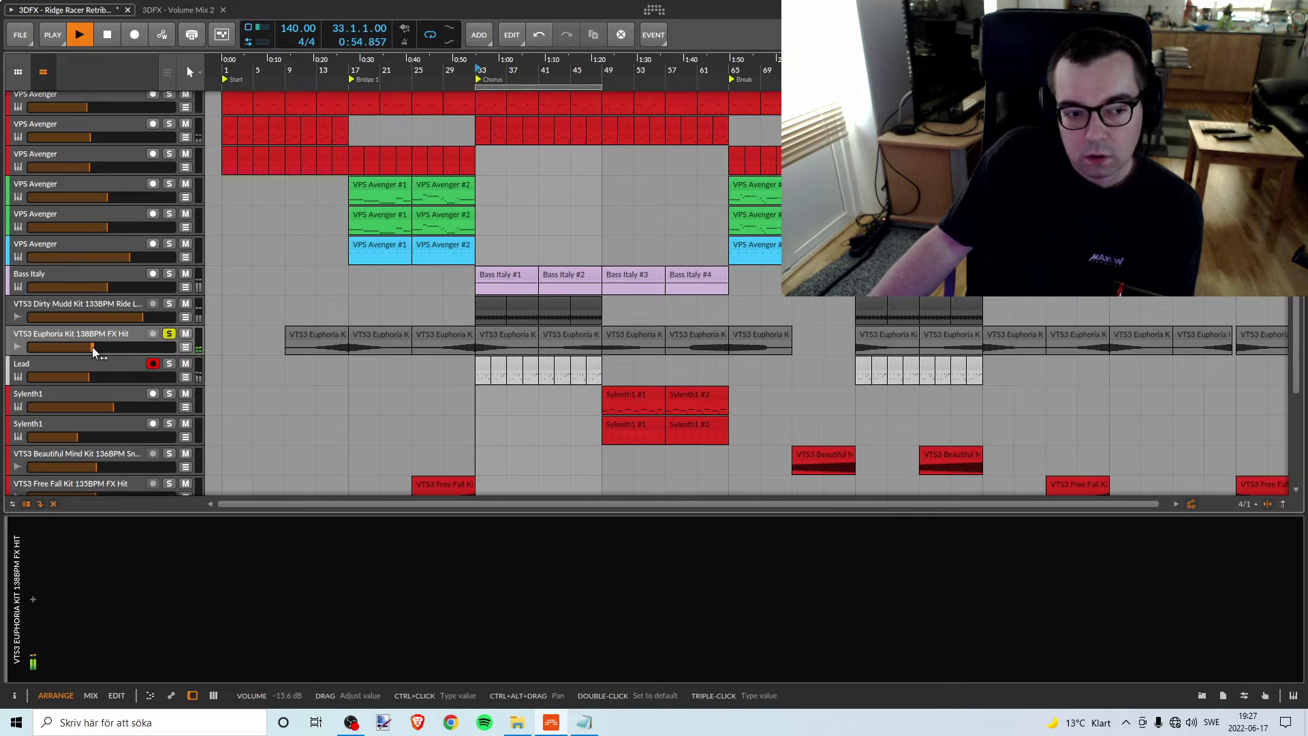
key(space)
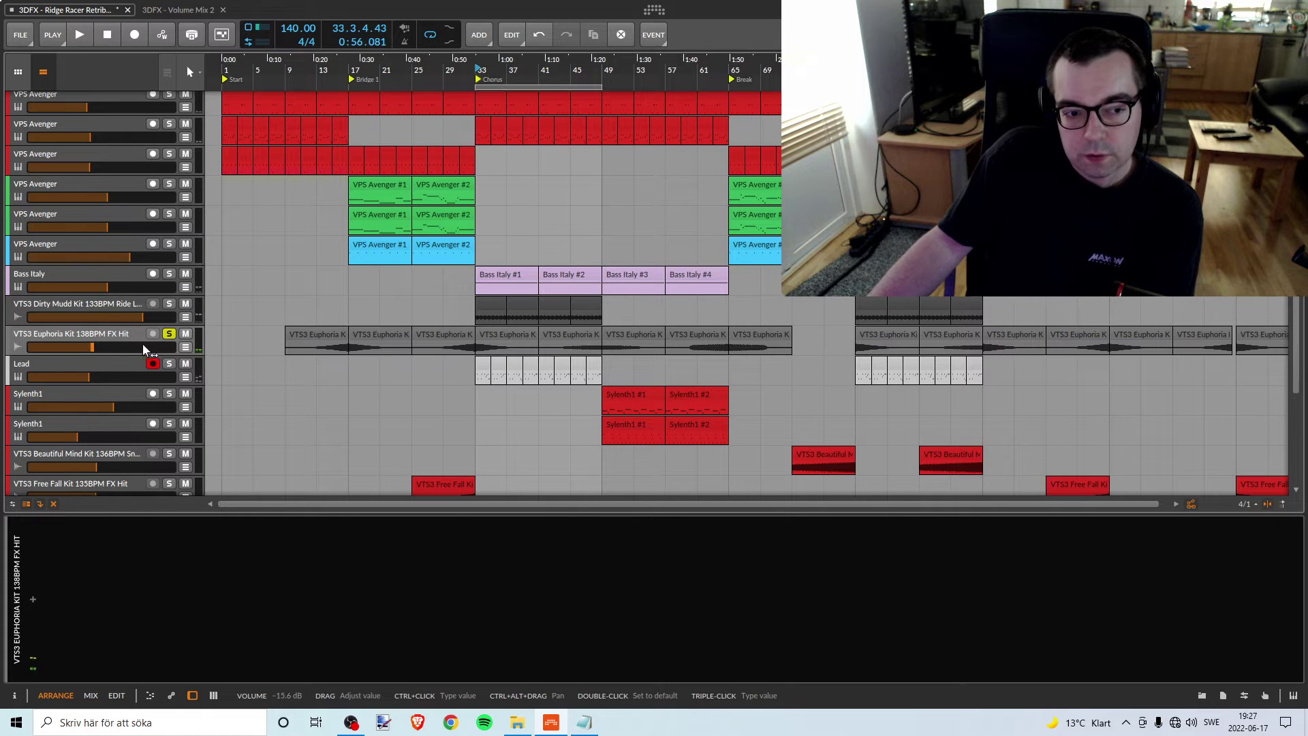
click(169, 333)
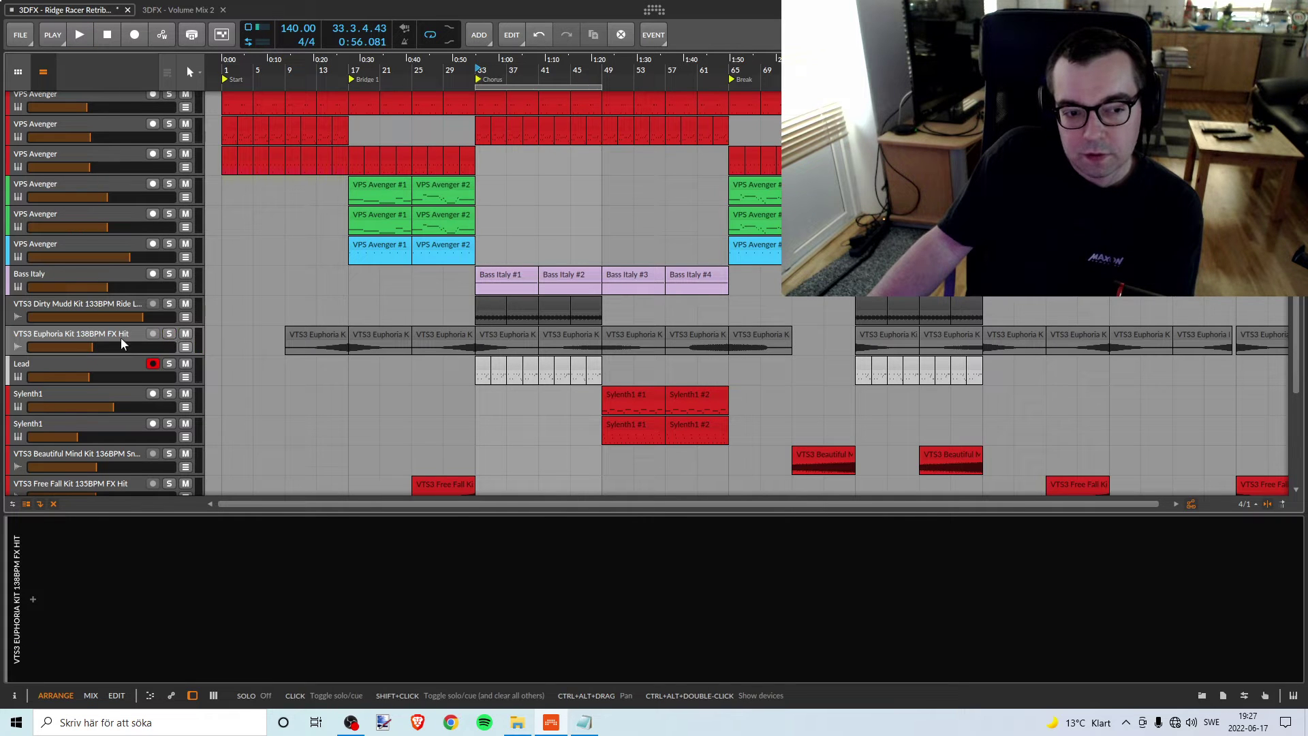
drag(92, 346, 92, 346)
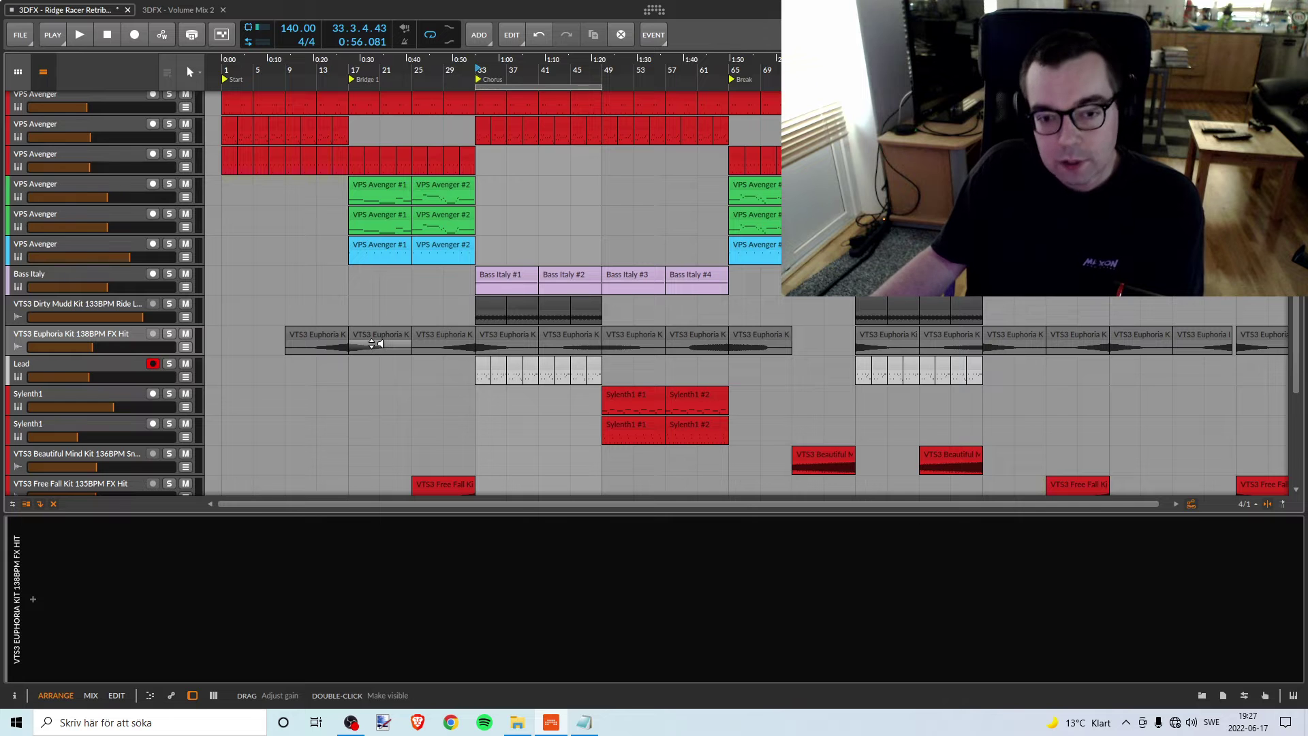
Color the VTS3 Euphoria Kit FX Hit track and the Lead track red
right_click(116, 333)
click(158, 427)
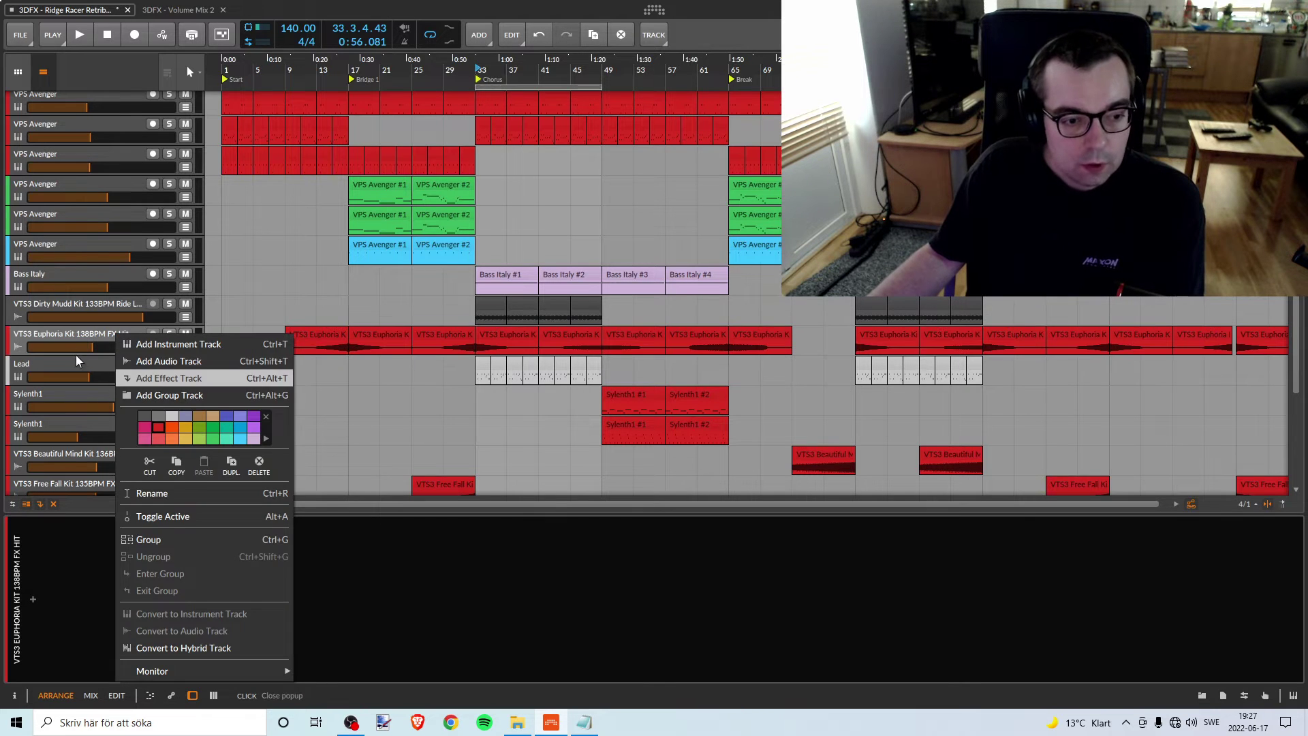
scroll(545, 384, down, 2)
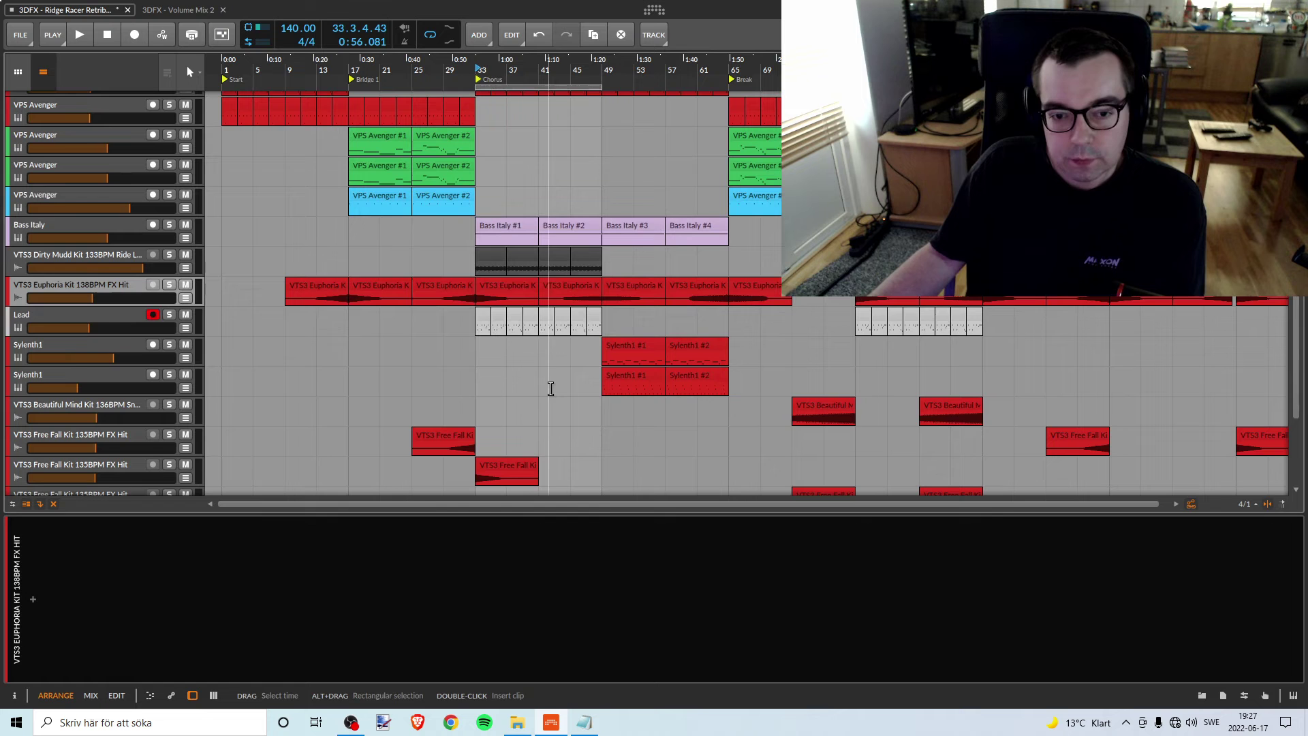
right_click(126, 315)
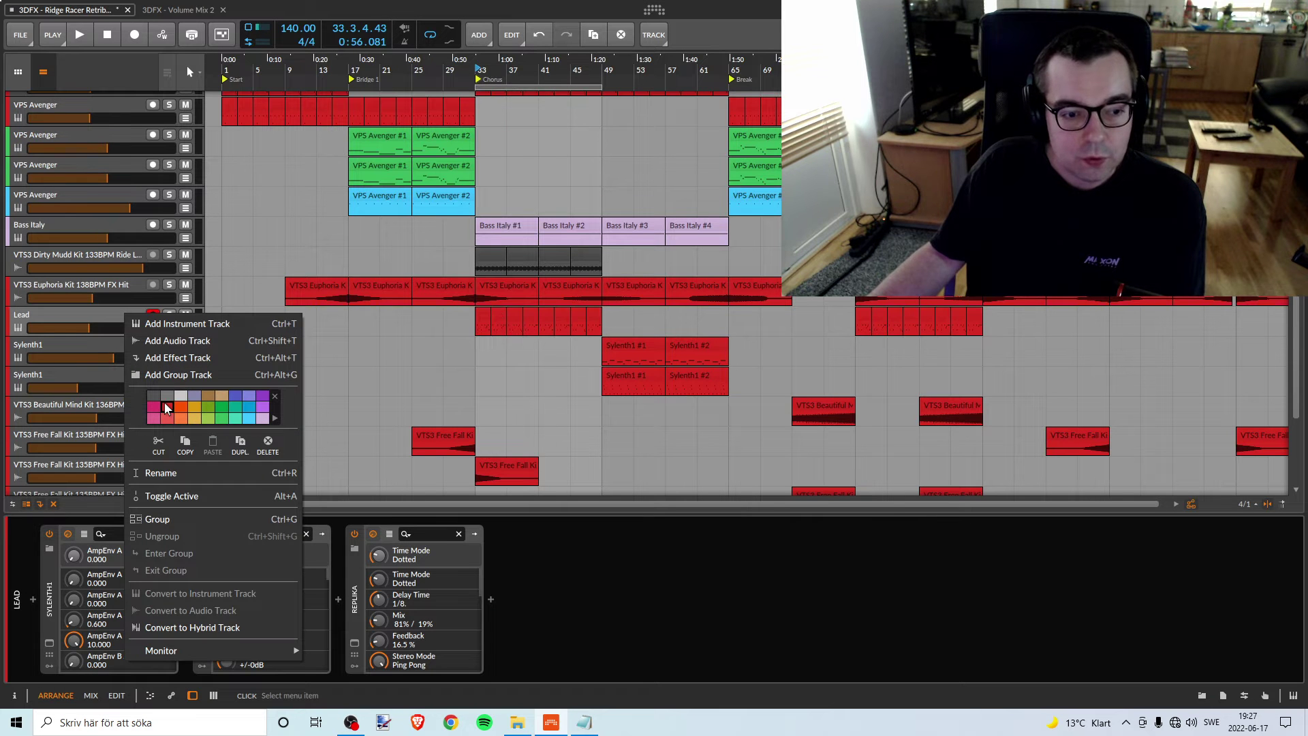
Solo the VTS3 Dirty Mudd Kit 133BPM Ride Loop track and audition it from bar 33, lowering its volume to -0.9 dB
click(68, 317)
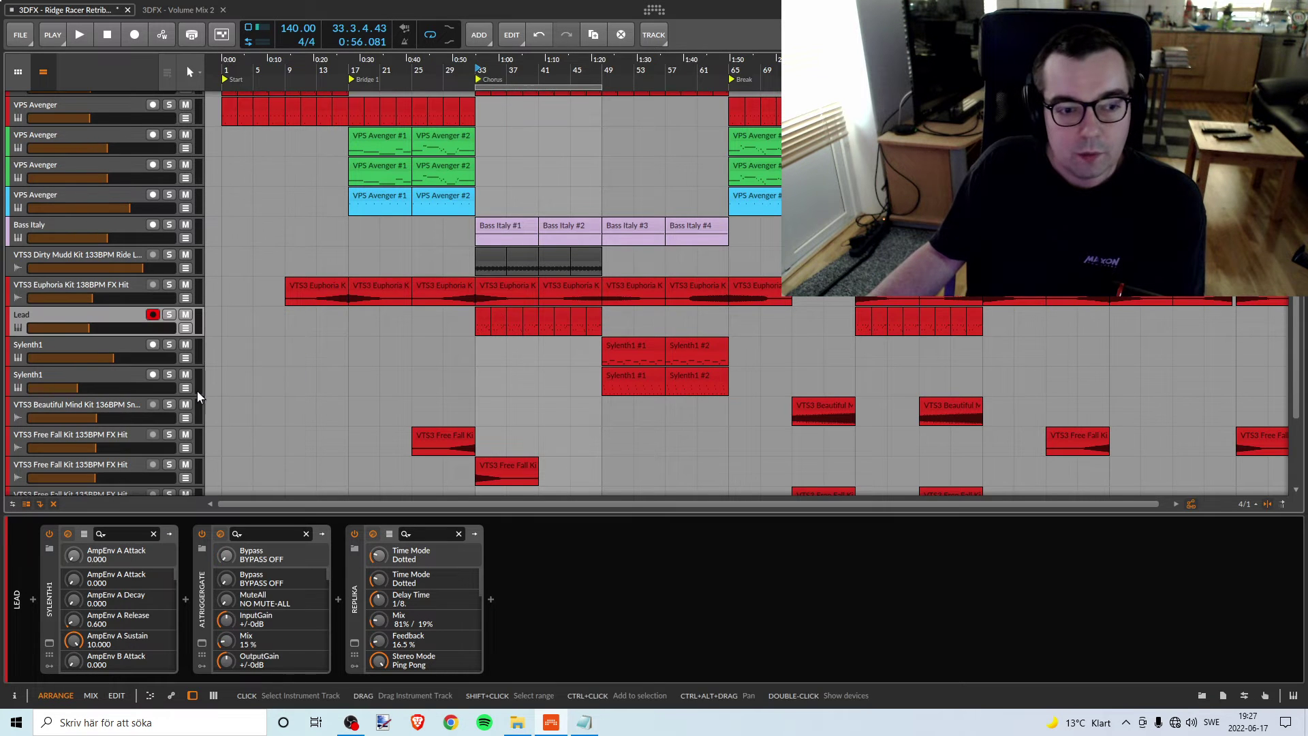
scroll(196, 389, up, 4)
click(78, 361)
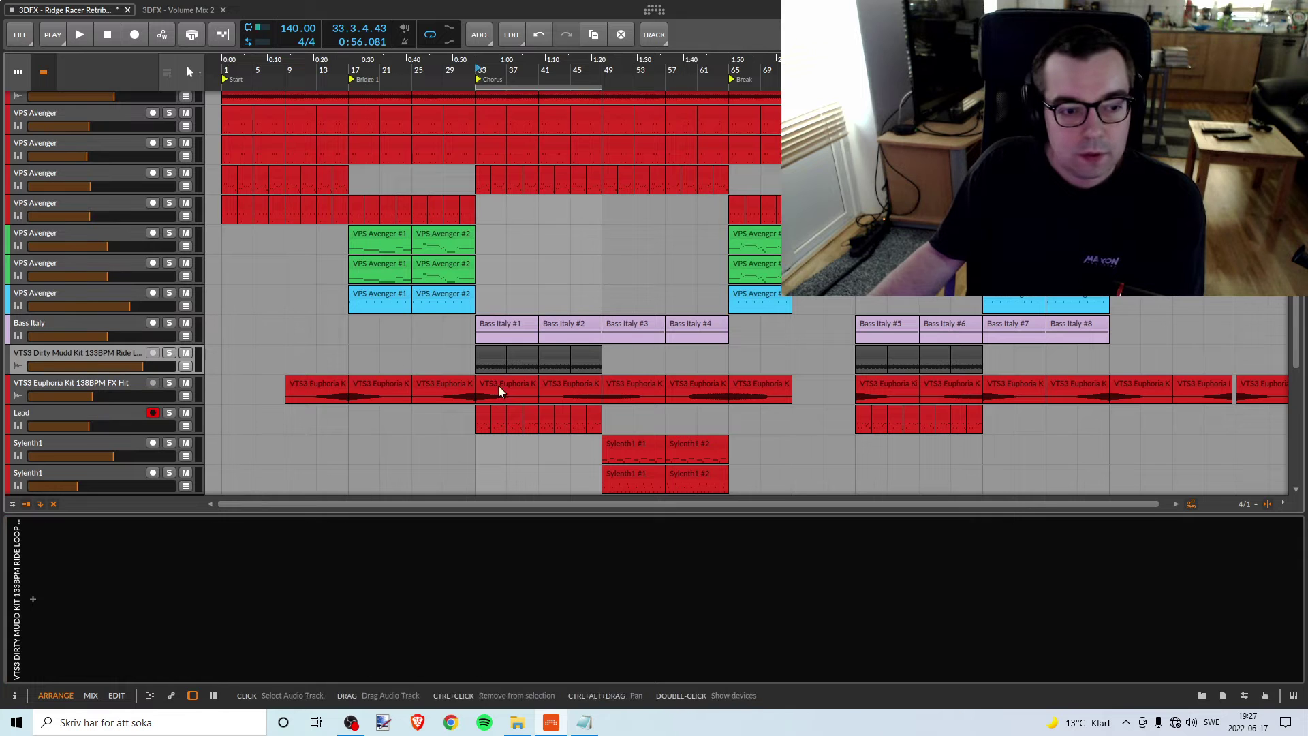
click(492, 87)
key(space)
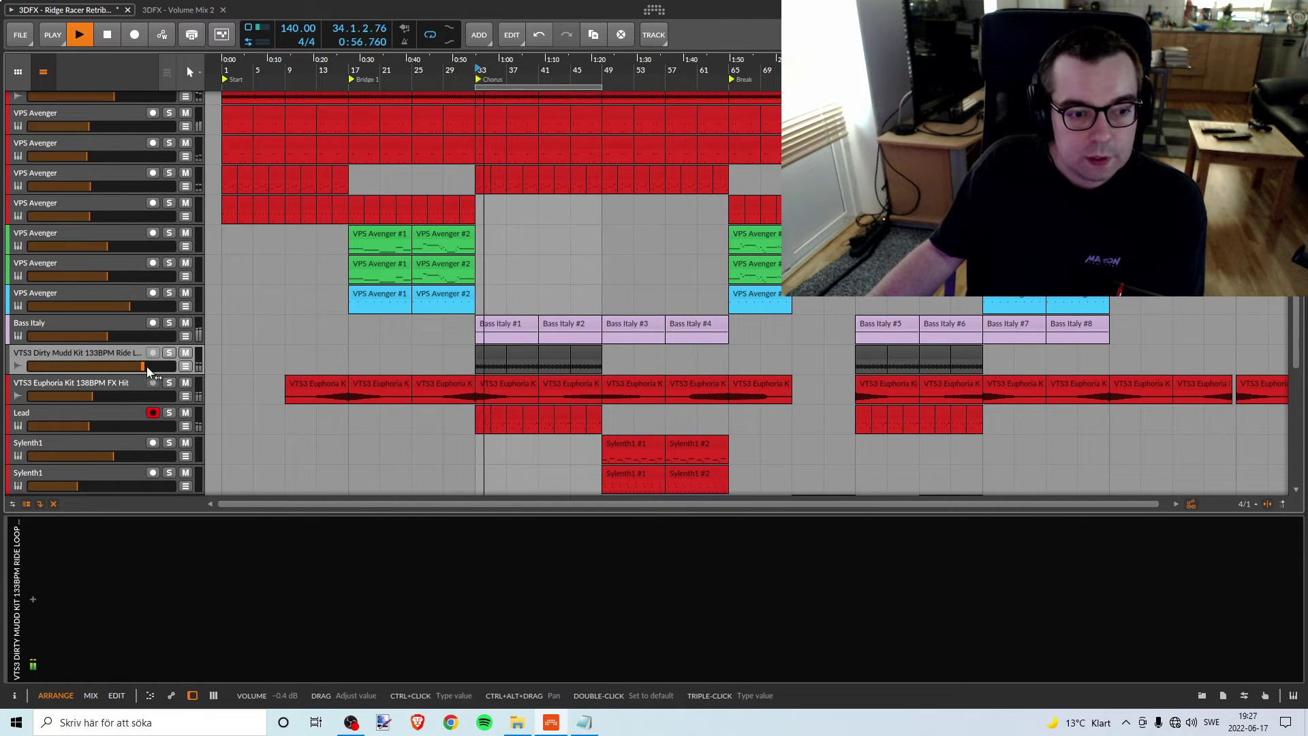
mouse_move(143, 366)
mouse_down()
mouse_move(158, 366)
mouse_move(141, 367)
mouse_up()
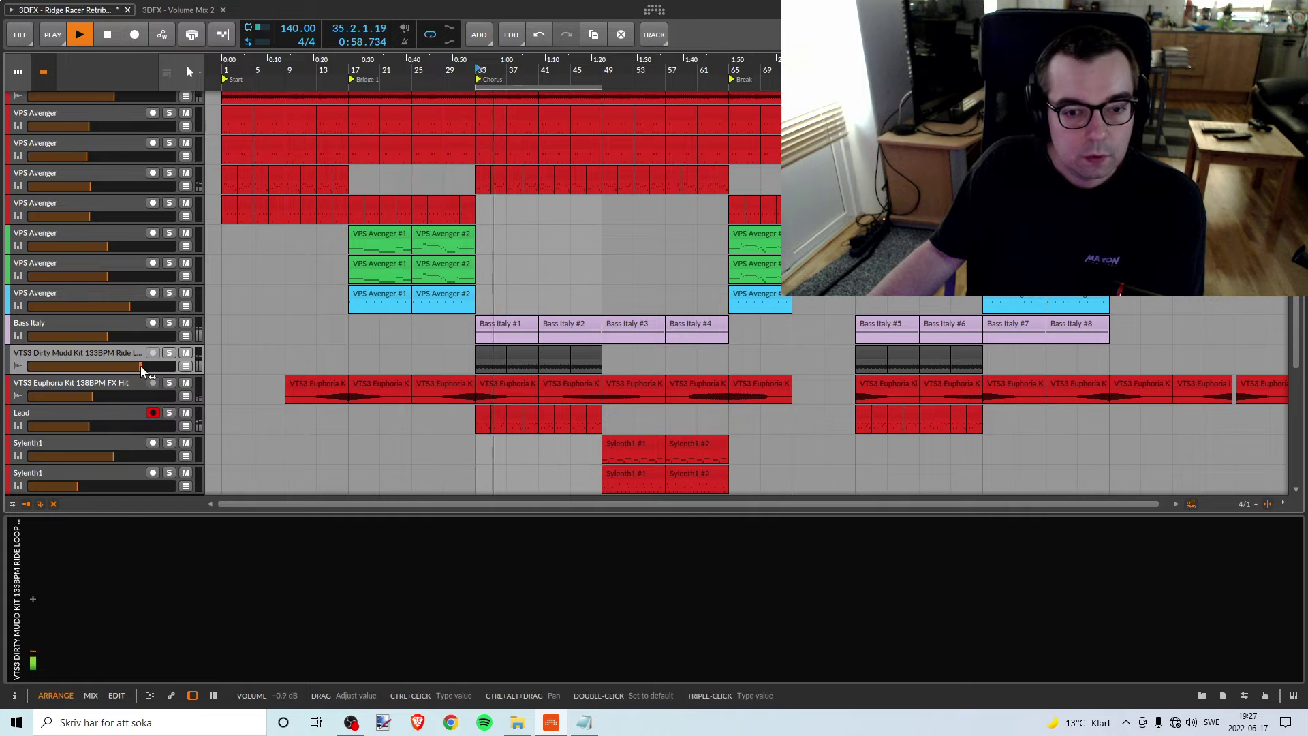
click(169, 353)
key(space)
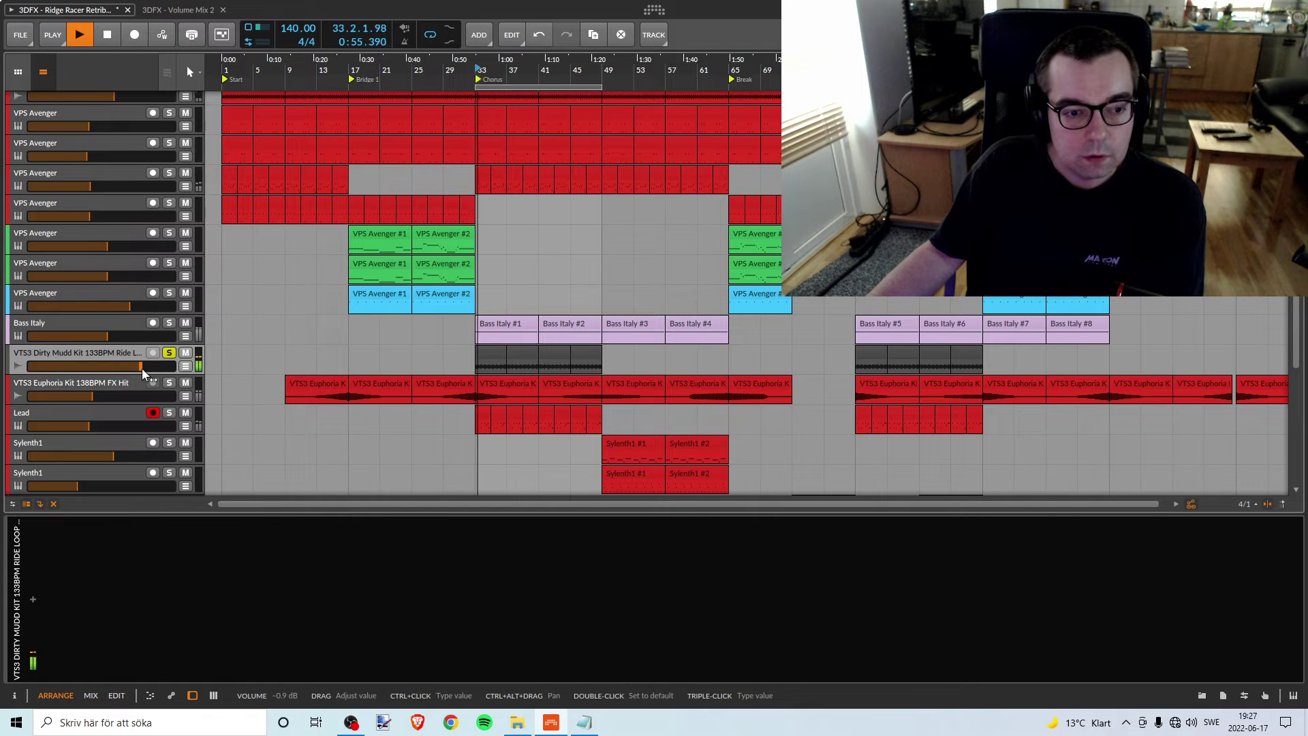
Balance the VTS3 Dirty Mudd Kit Ride Loop track against the pink noise from bar 33, bringing its volume to -6.0 dB
drag(141, 366, 109, 366)
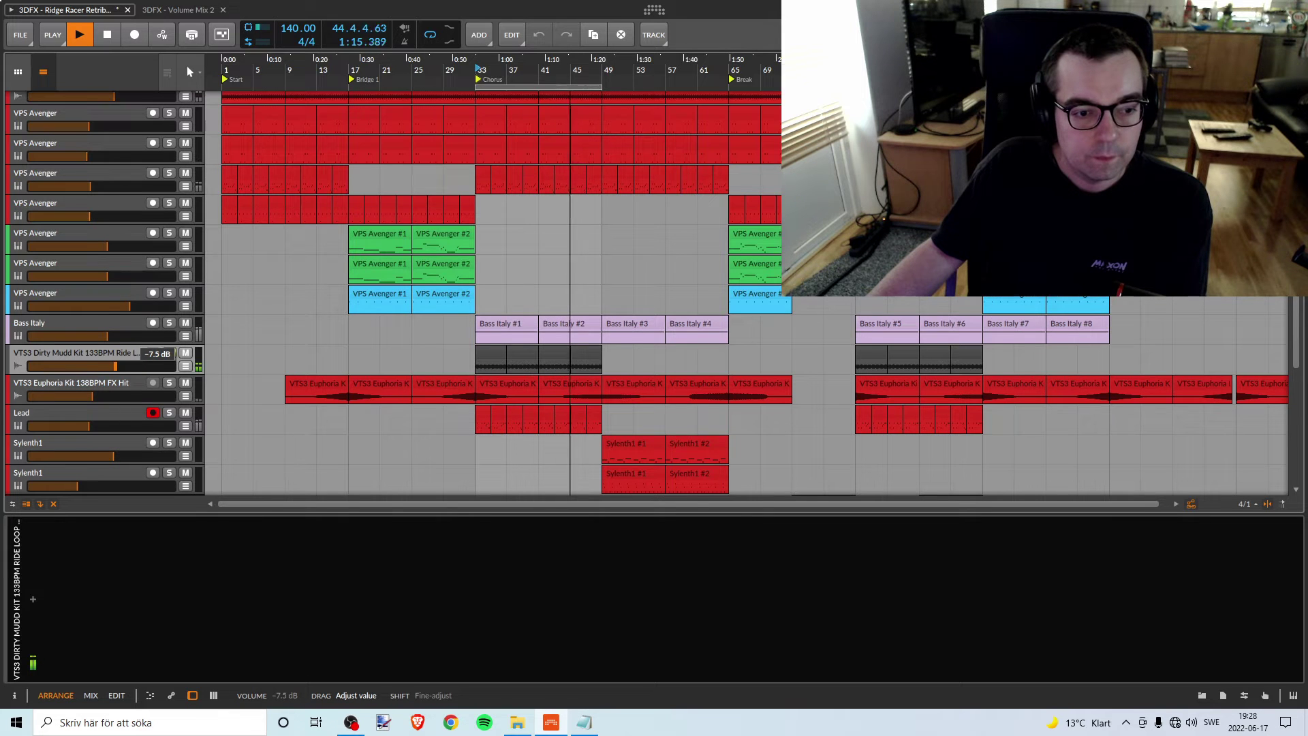
drag(116, 367, 118, 366)
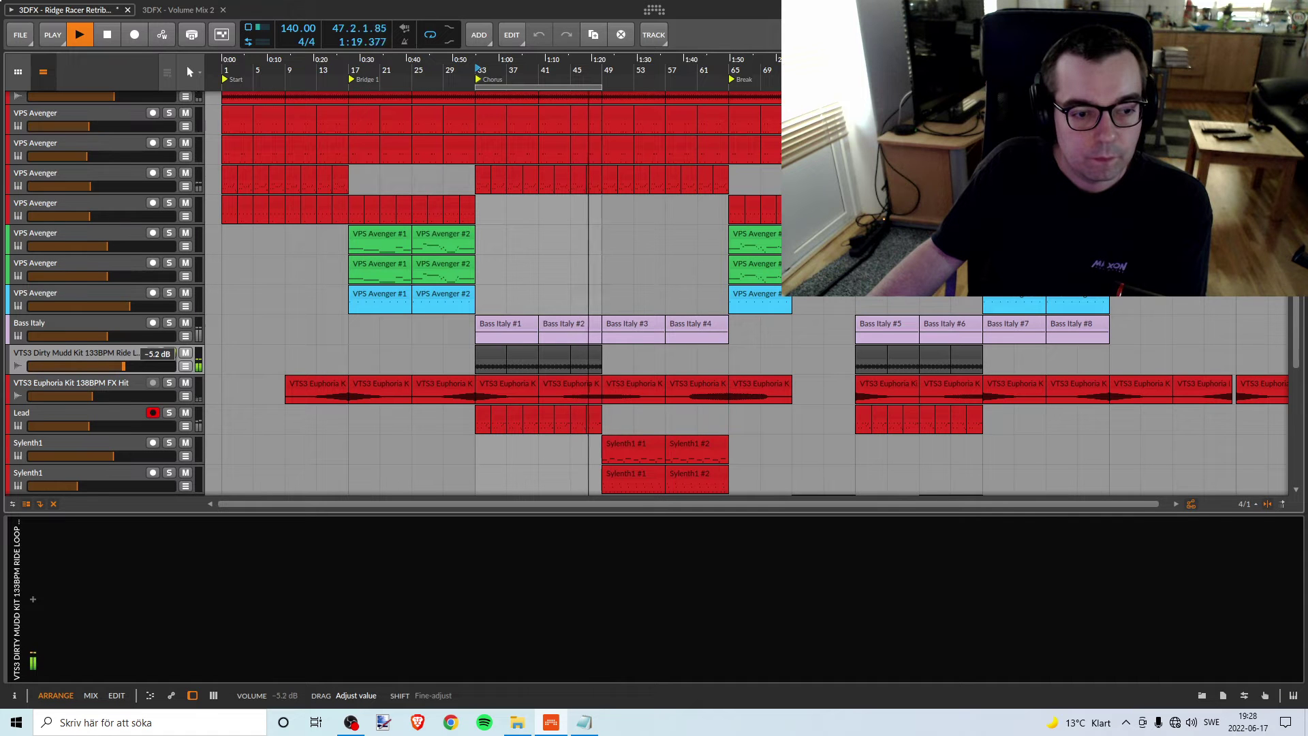
drag(127, 367, 129, 366)
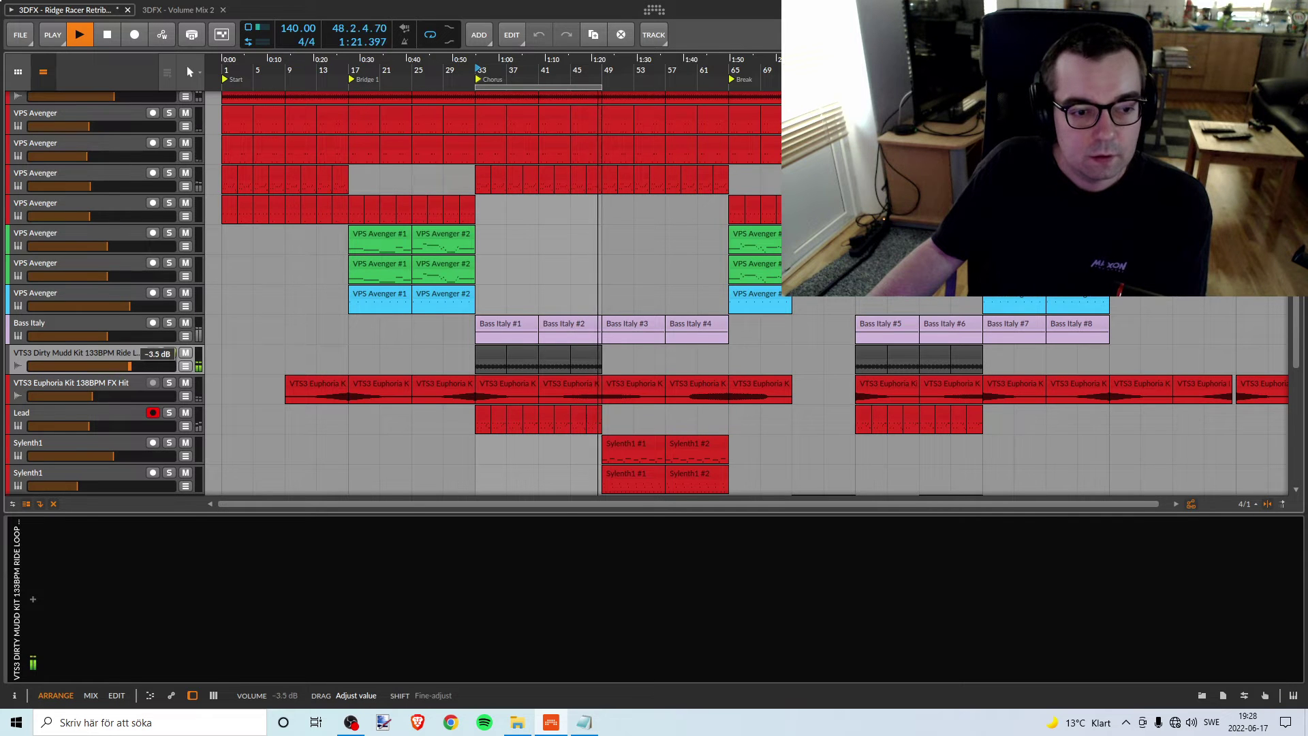
key(space)
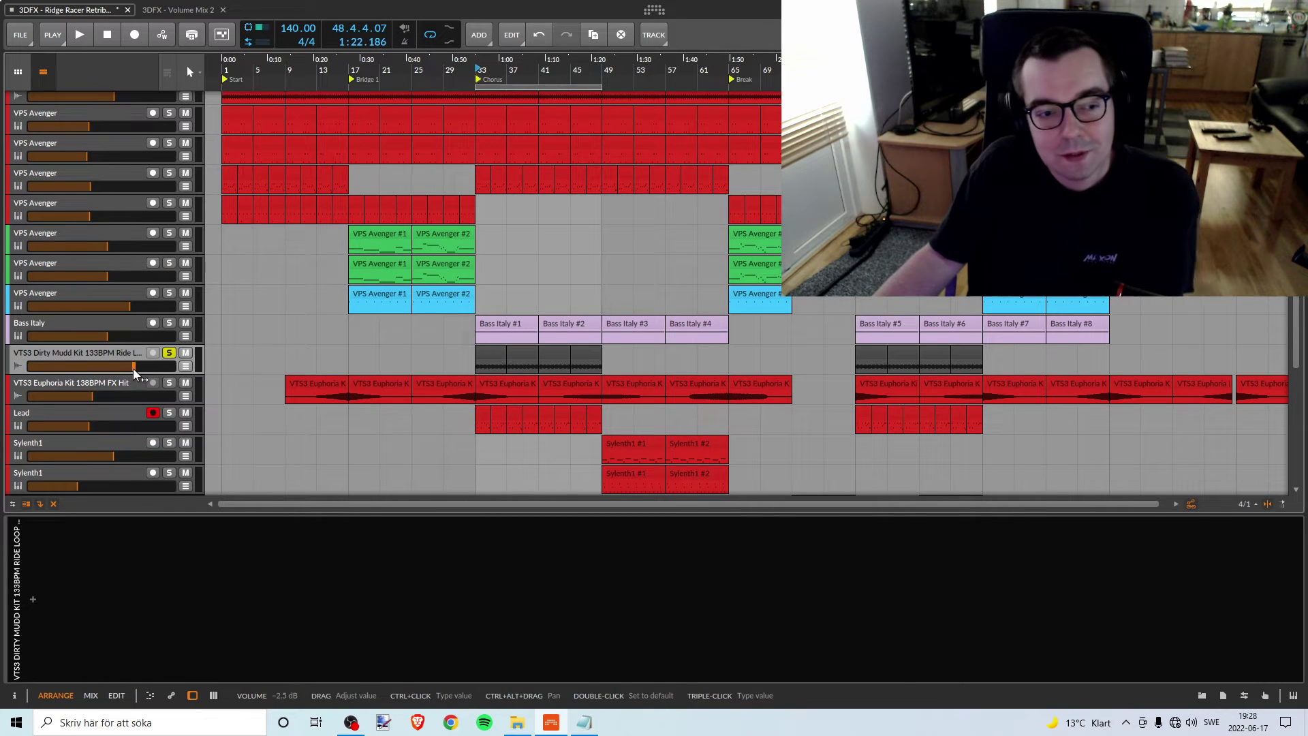
key(space)
click(132, 367)
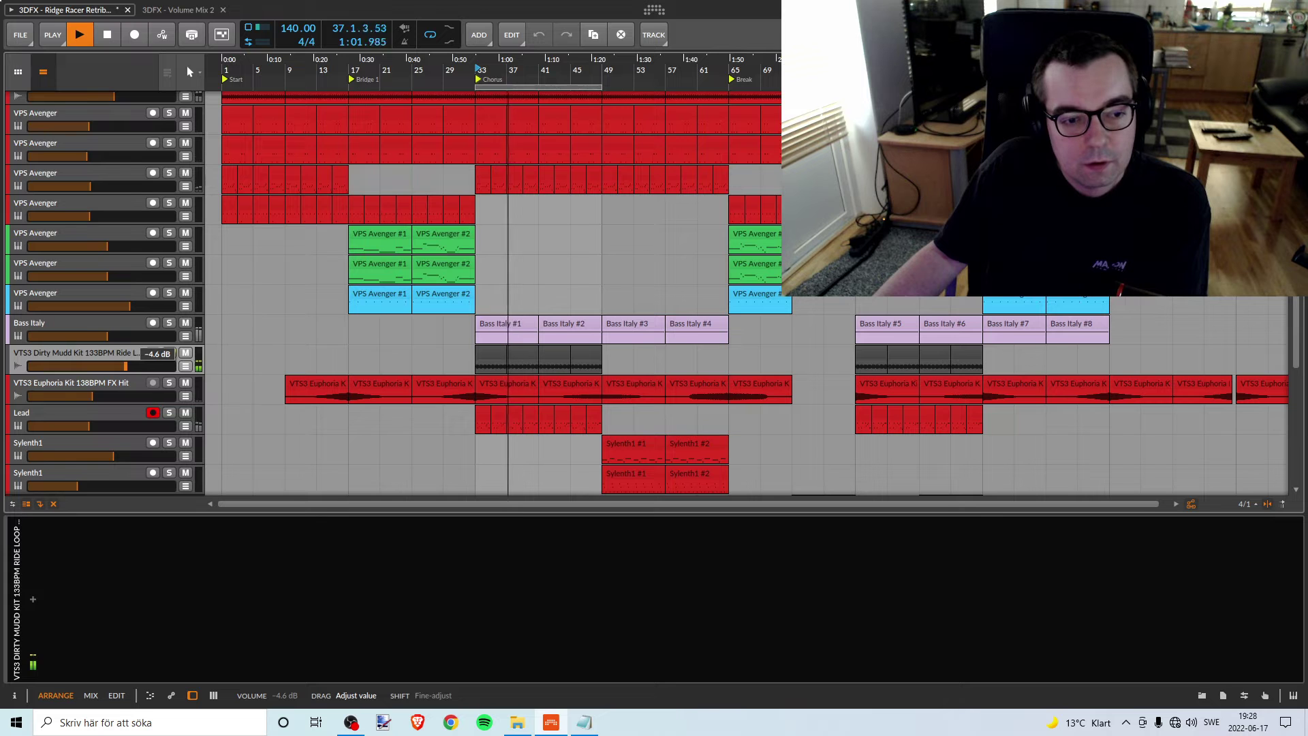
drag(124, 366, 122, 366)
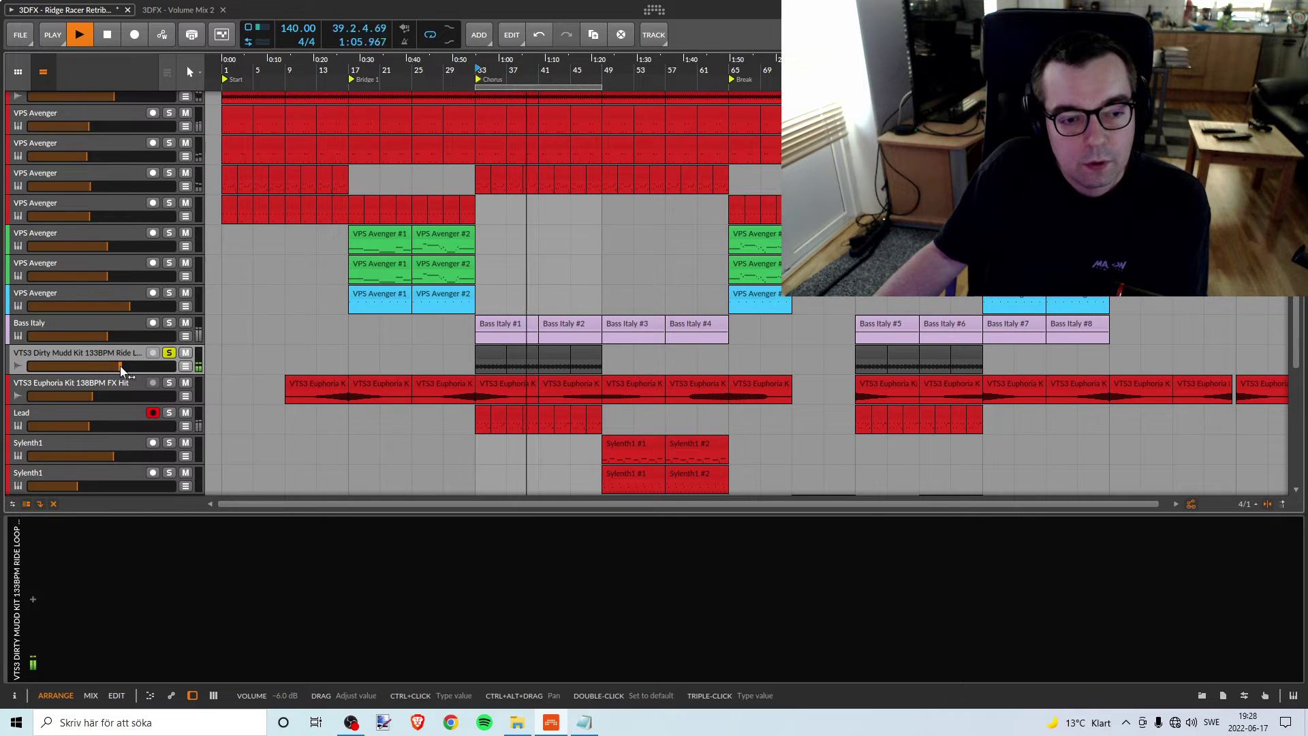
Stop playback, unsolo the VTS3 Dirty Mudd Kit Ride Loop track and color it red
key(space)
click(168, 353)
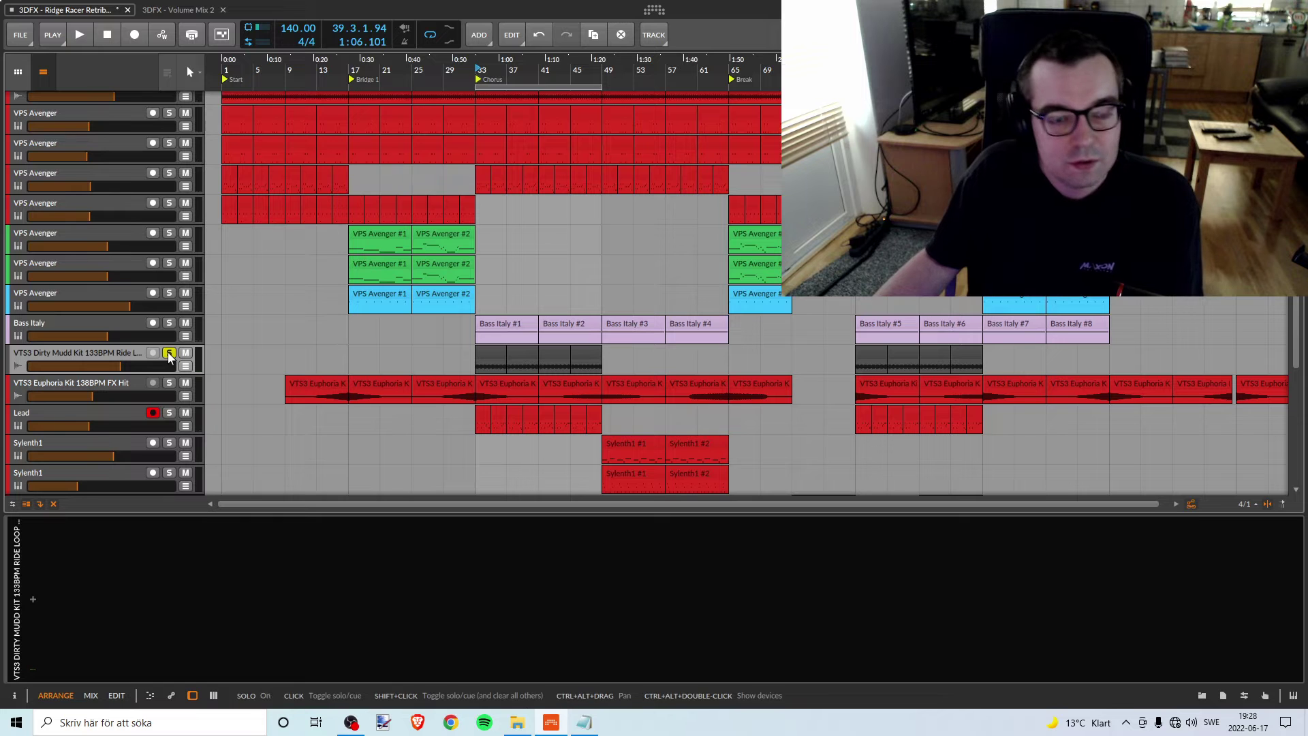
right_click(99, 358)
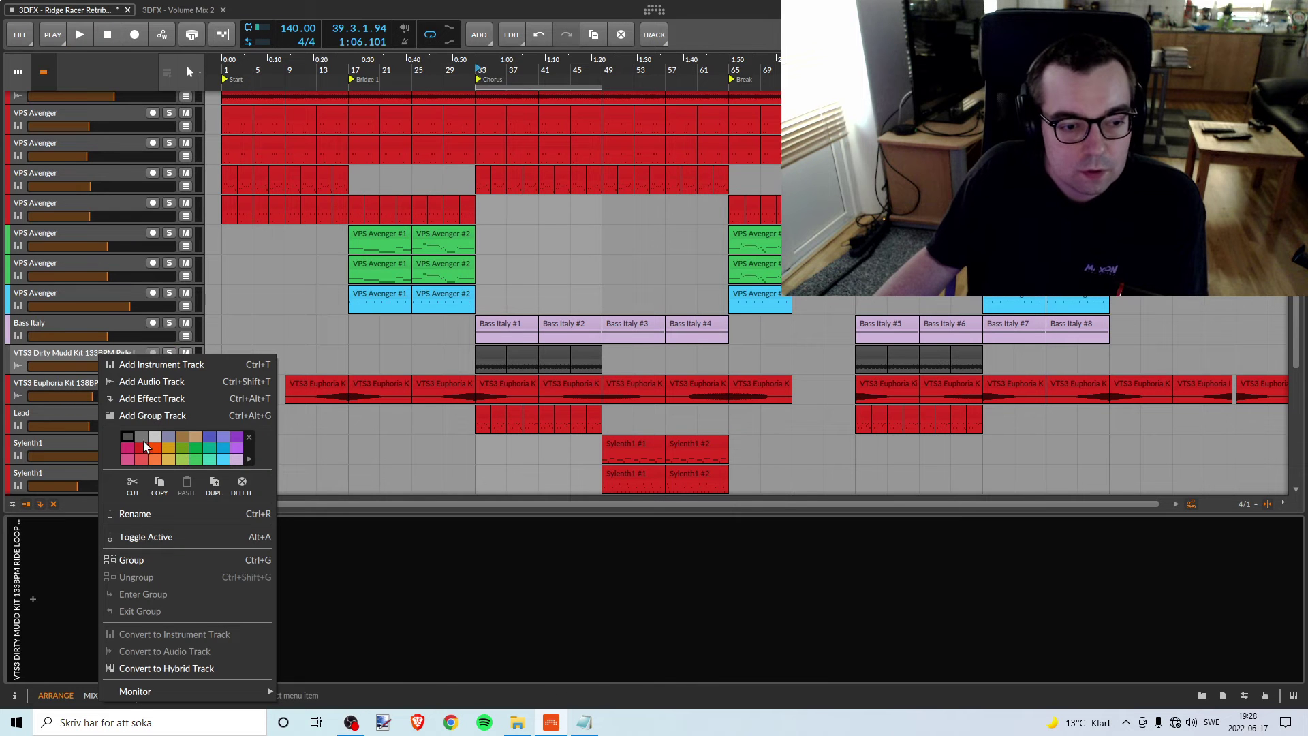
click(145, 446)
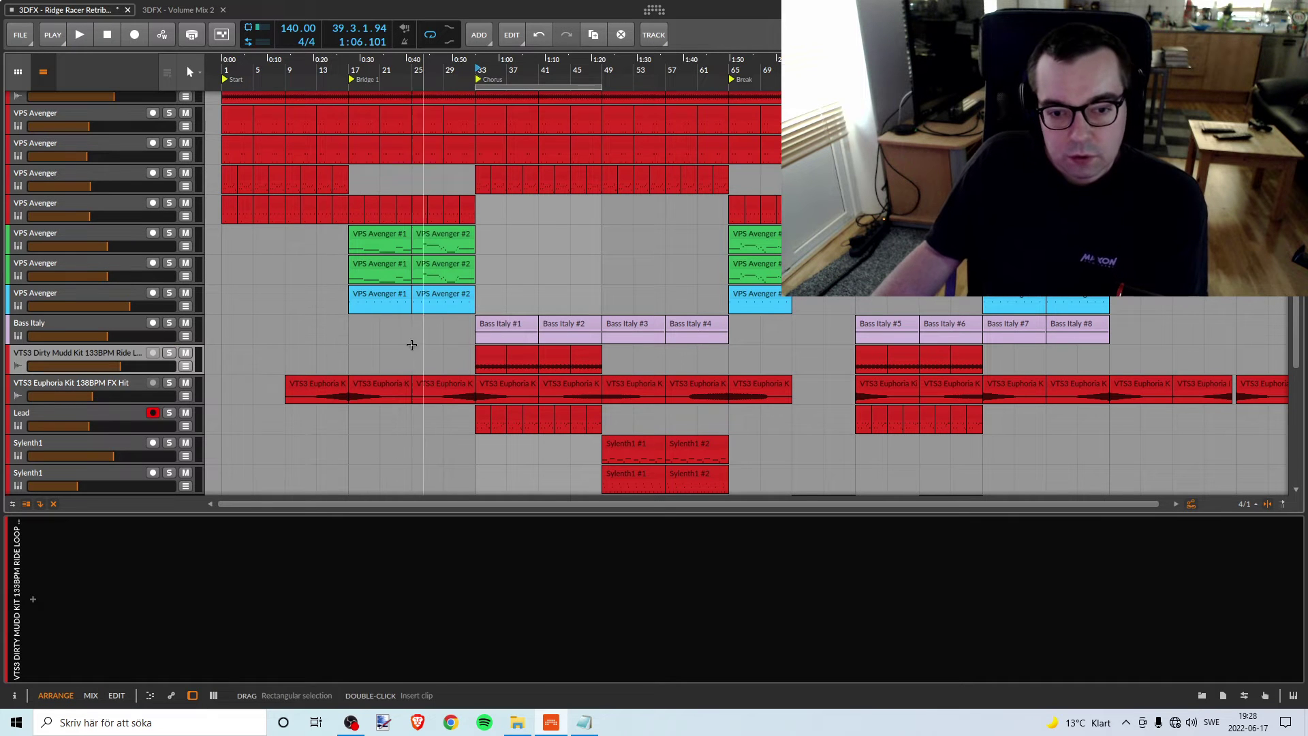
Solo the Bass Italy track and lower its volume to -19.5 dB while playing from bar 33
click(169, 322)
click(479, 70)
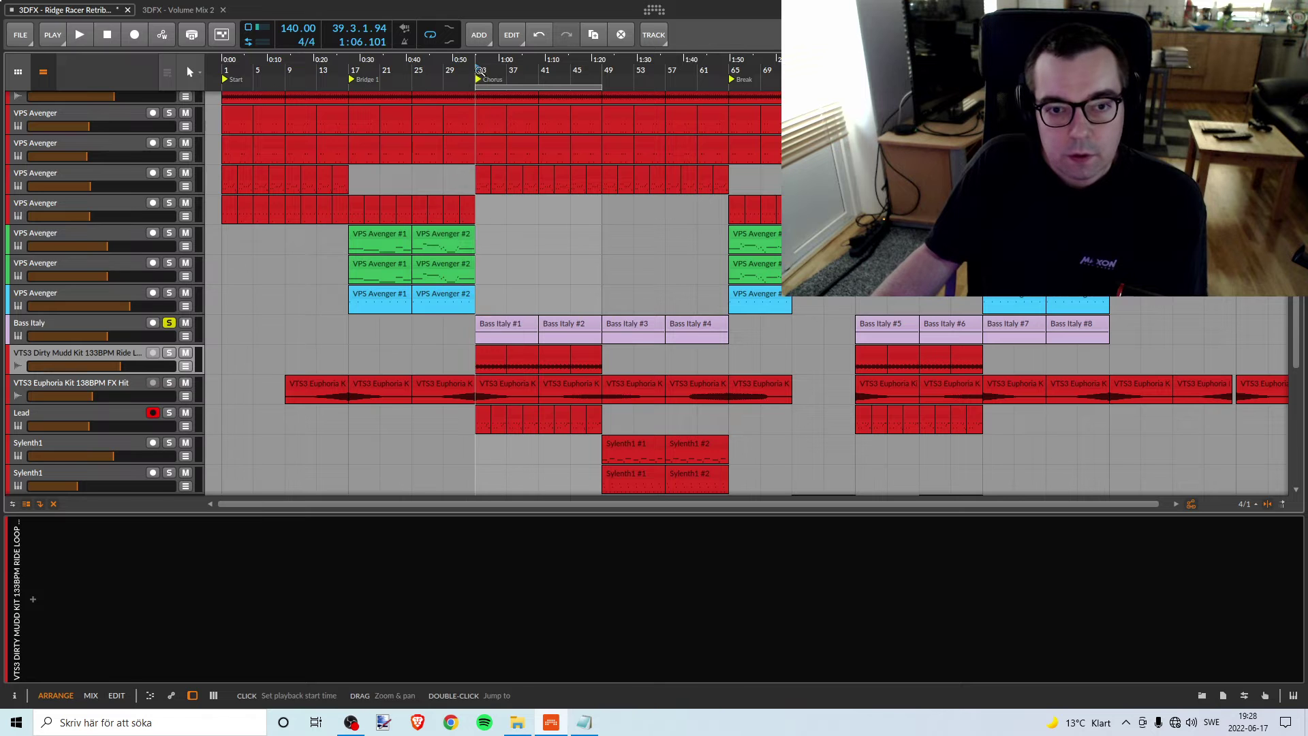
key(space)
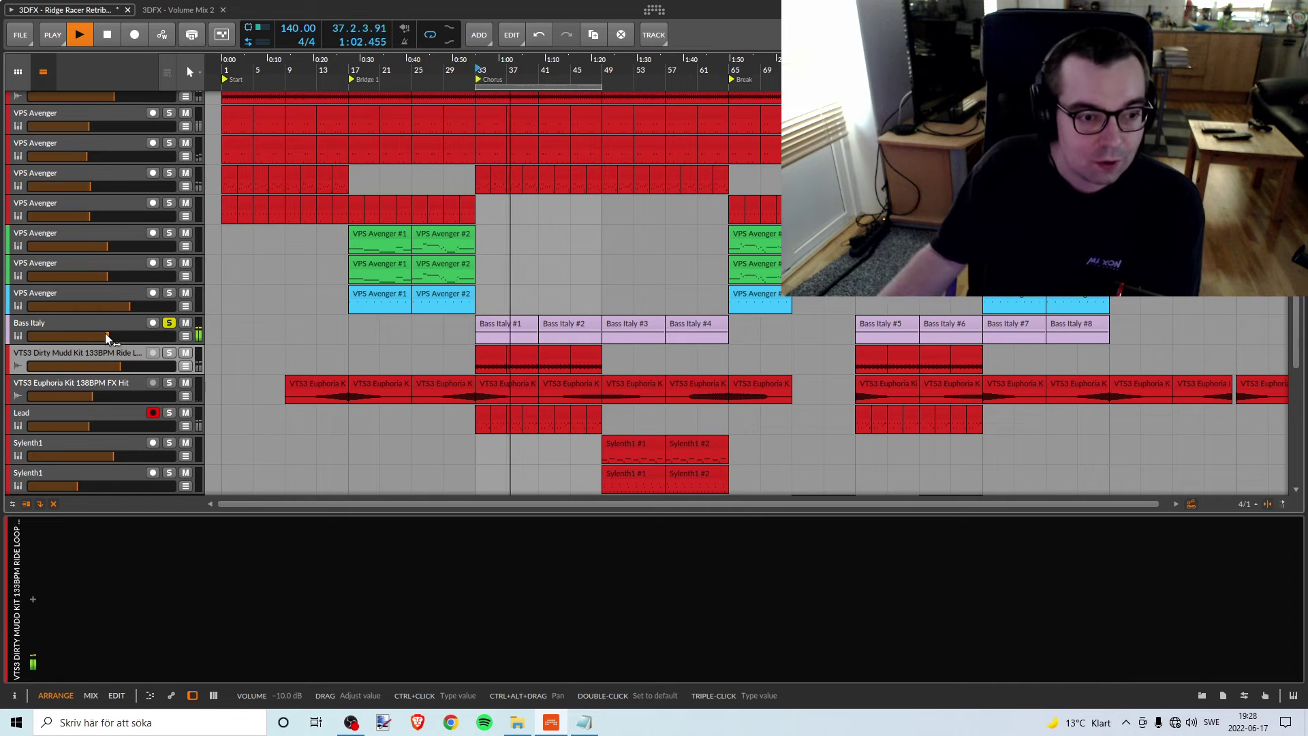
drag(111, 340, 110, 339)
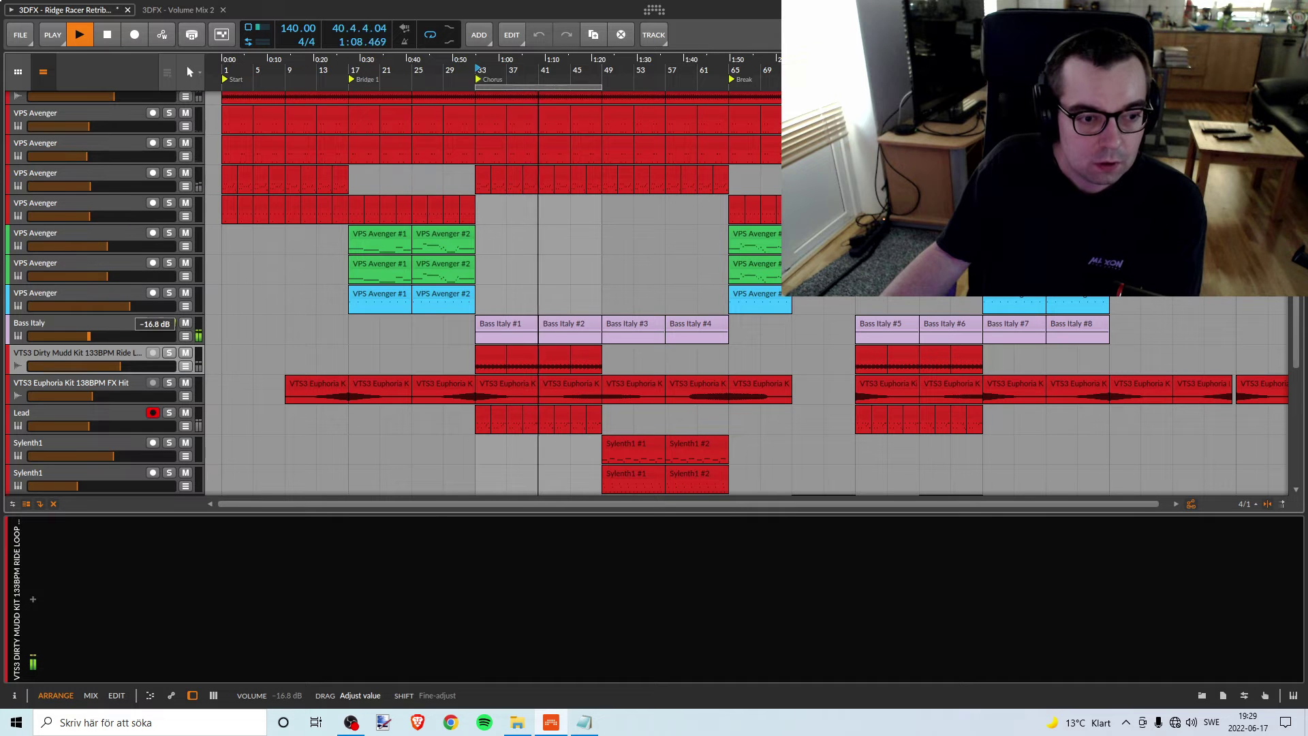
drag(83, 335, 84, 338)
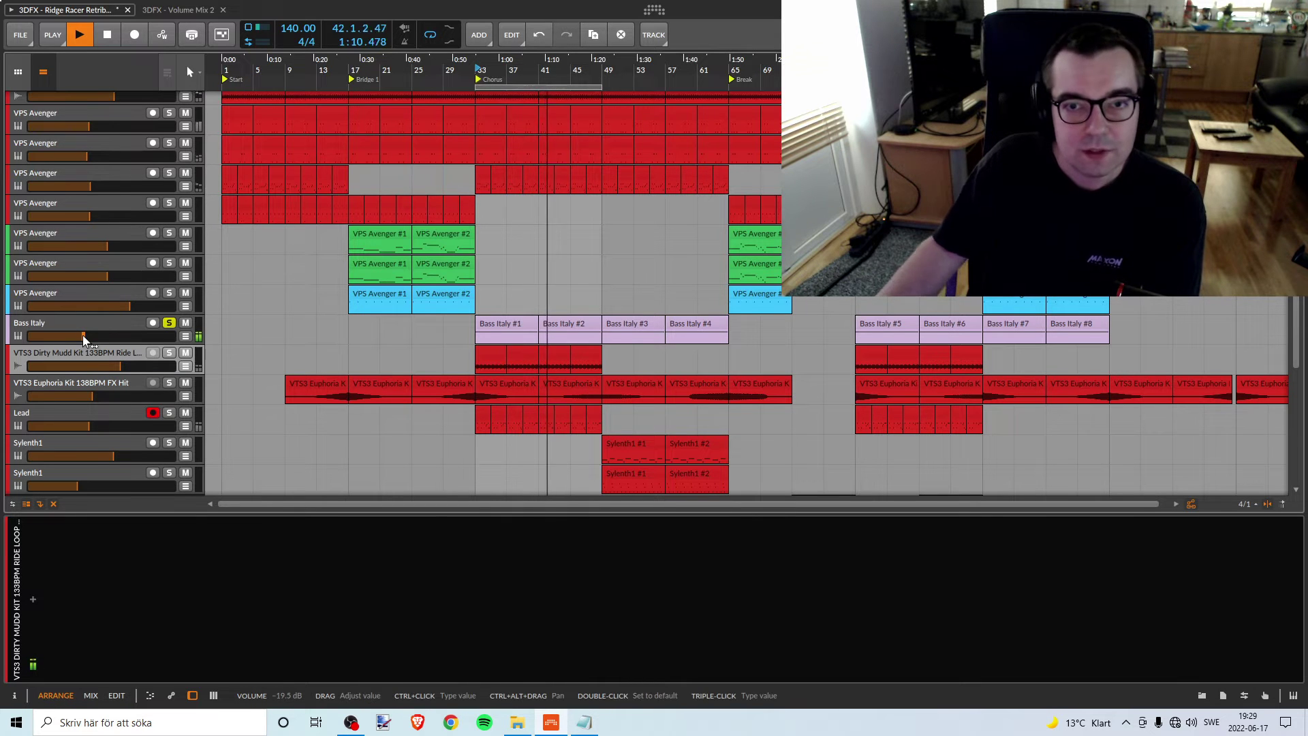
key(s)
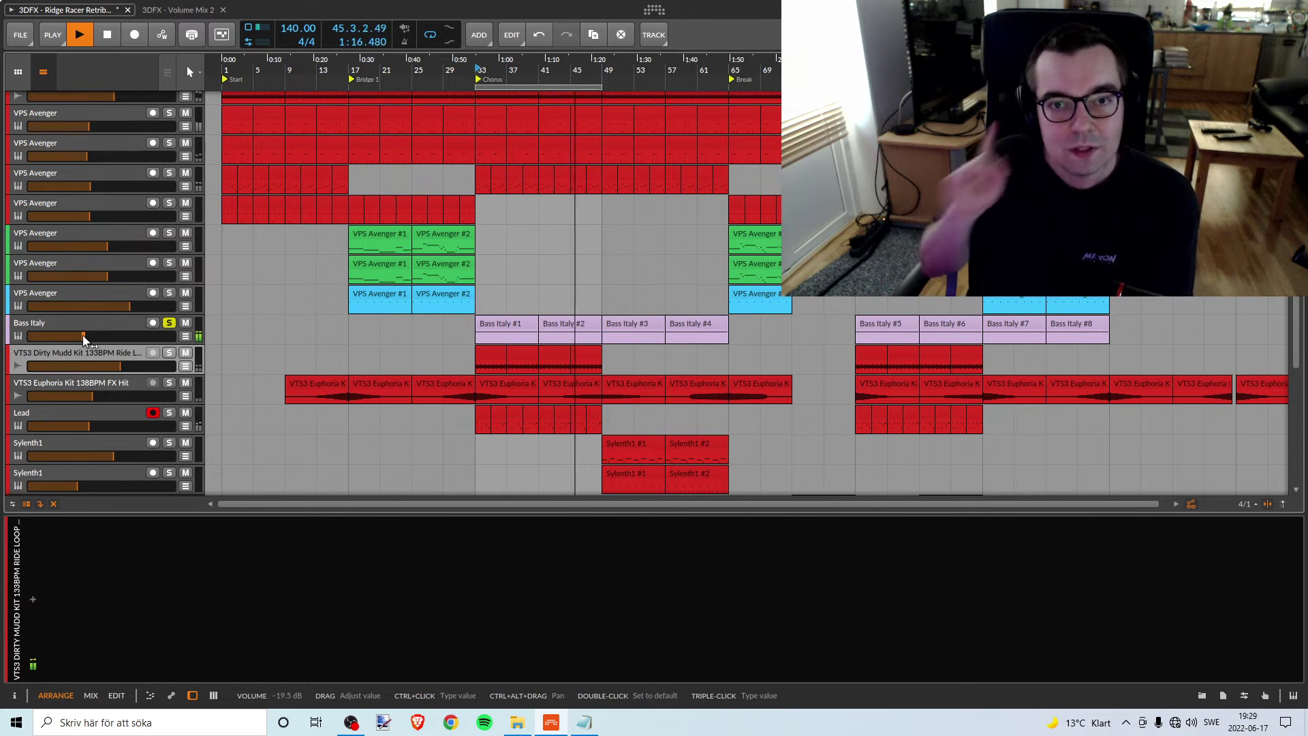
Raise the Bass Italy track's volume to -14.2 dB against the pink noise, replaying it from bar 33
drag(83, 339, 86, 339)
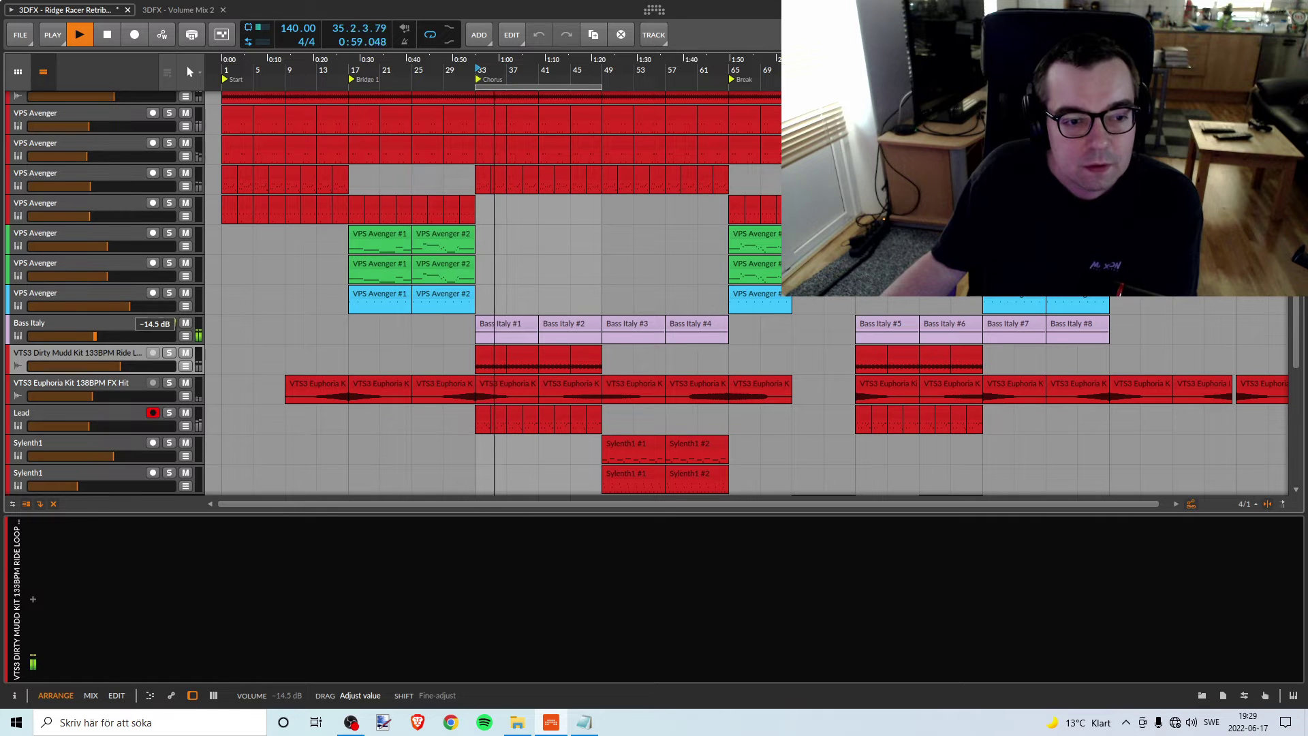
drag(95, 336, 98, 336)
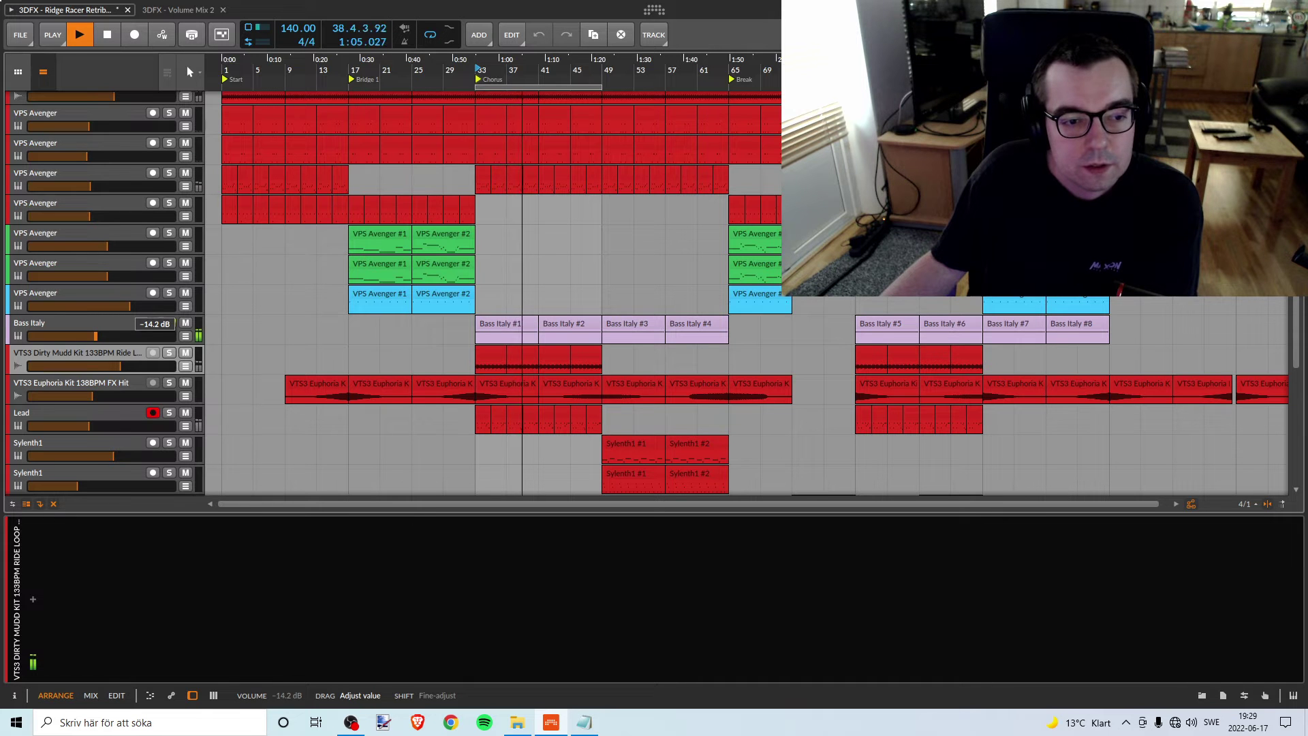
key(s)
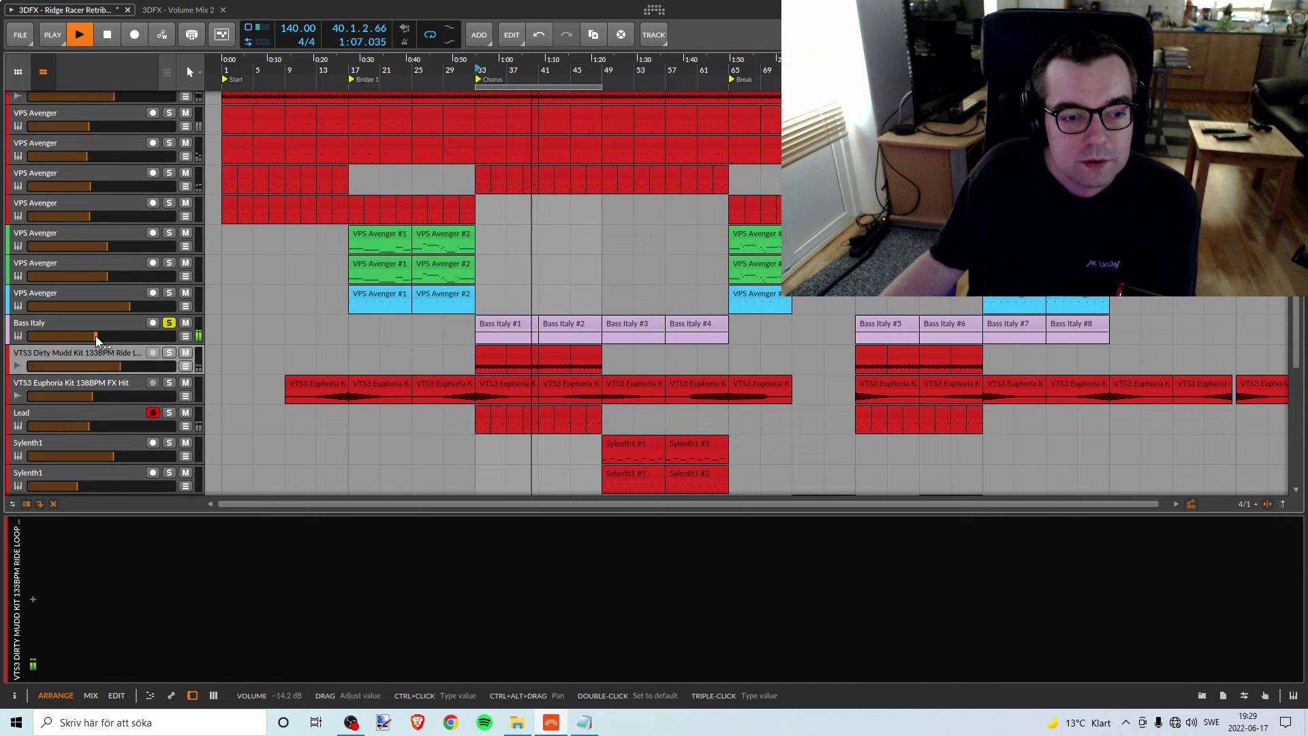
Unsolo the Bass Italy track, stop playback and color the track red
click(171, 322)
key(space)
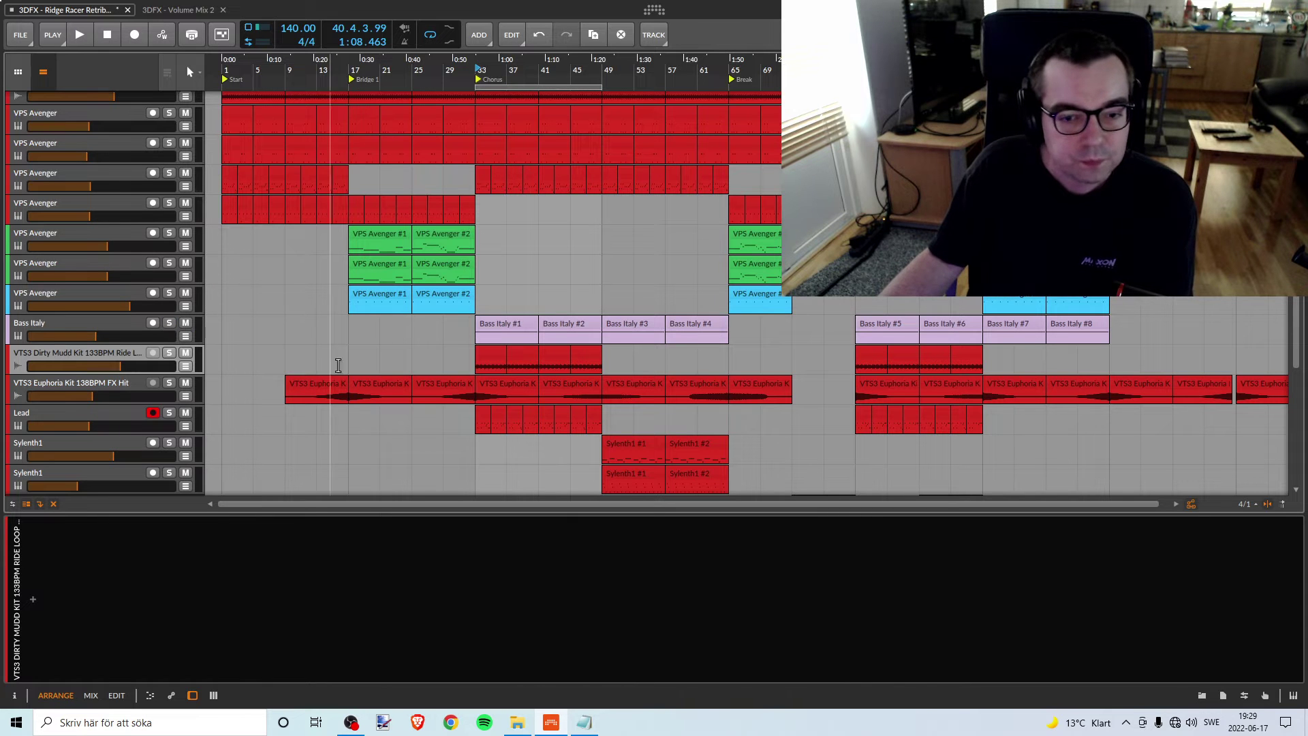
right_click(107, 320)
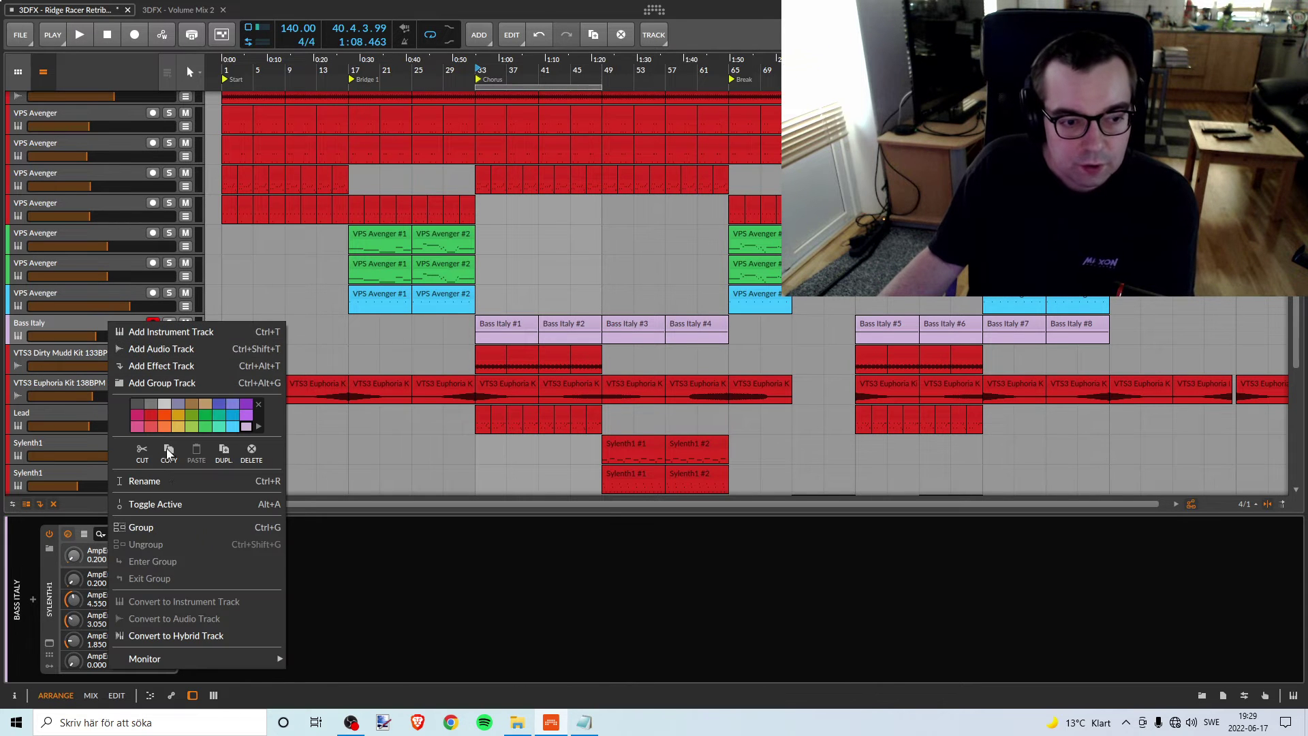
click(145, 428)
Move the loop region and the pink noise clip to the Bridge 1 section and start playback from bar 17
scroll(300, 273, up, 1)
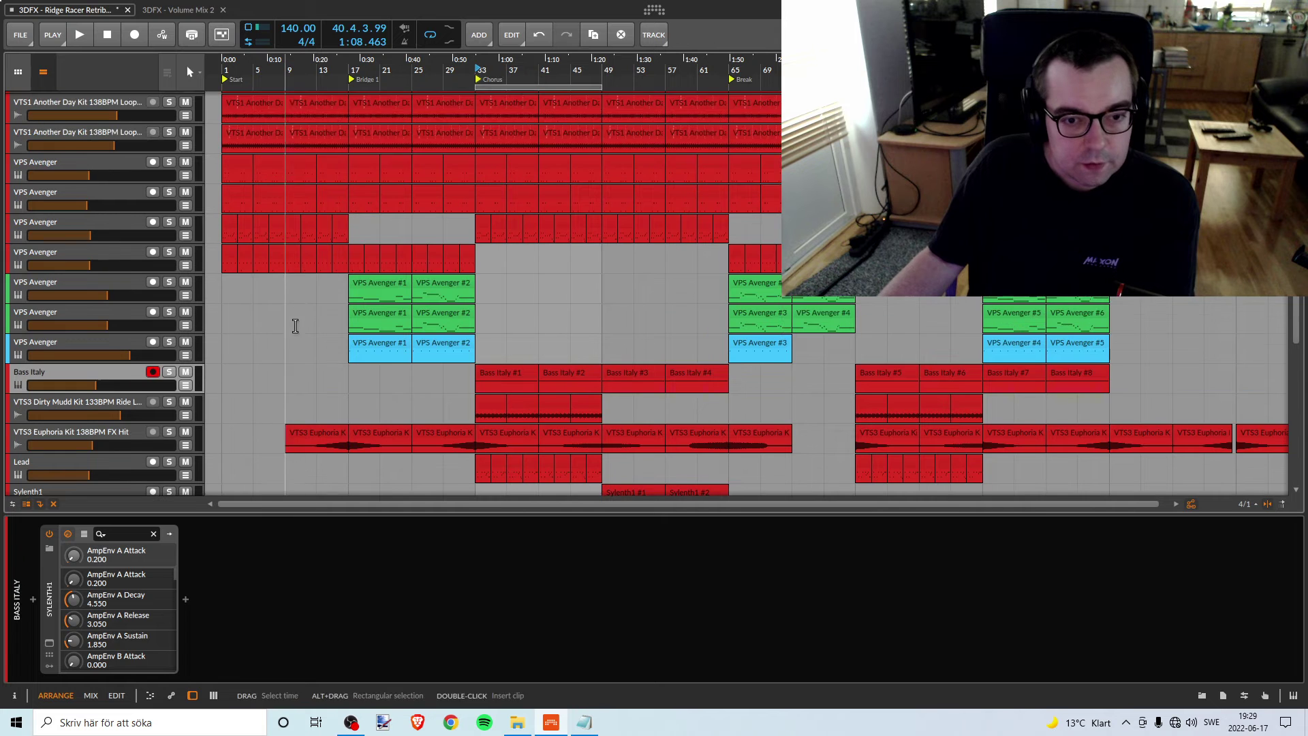
click(383, 233)
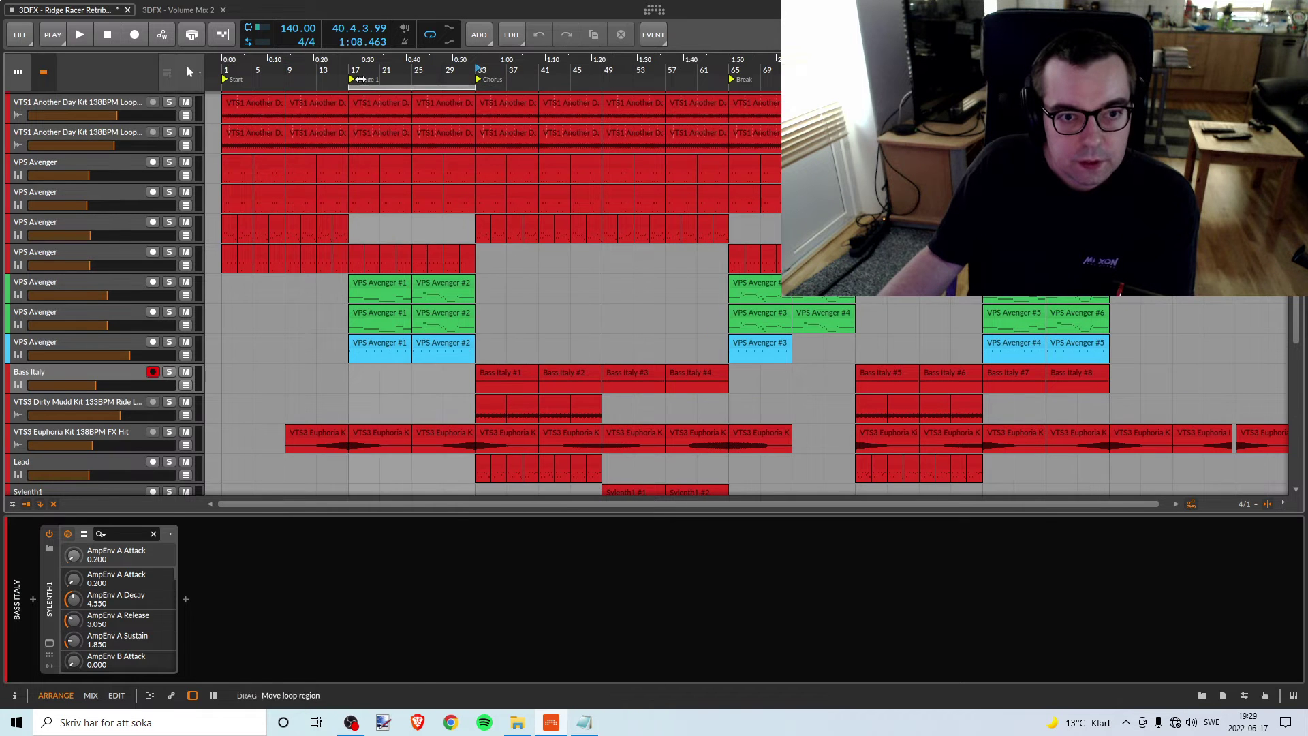
scroll(407, 228, up, 3)
drag(507, 100, 380, 100)
key(space)
scroll(405, 214, down, 4)
scroll(399, 275, up, 1)
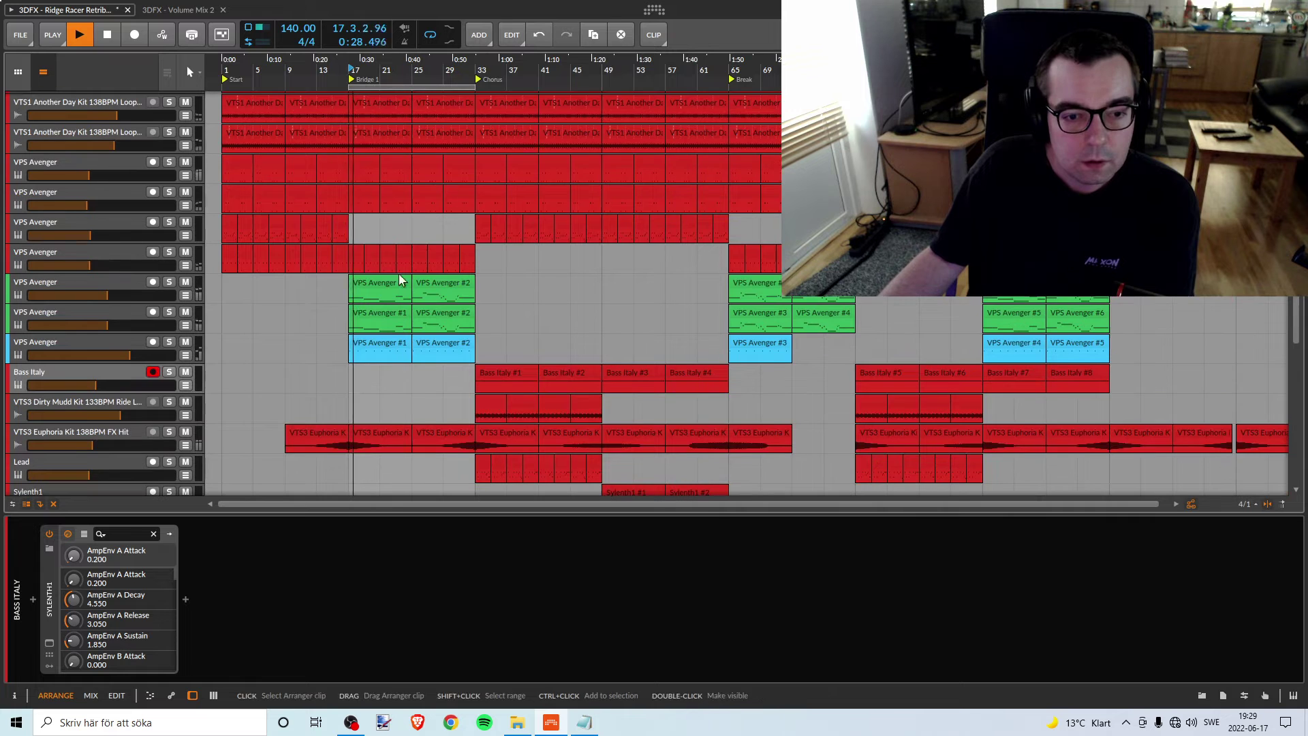
Solo the blue VPS Avenger track and lower its volume to -4.2 dB during the bridge, then stop playback
click(169, 342)
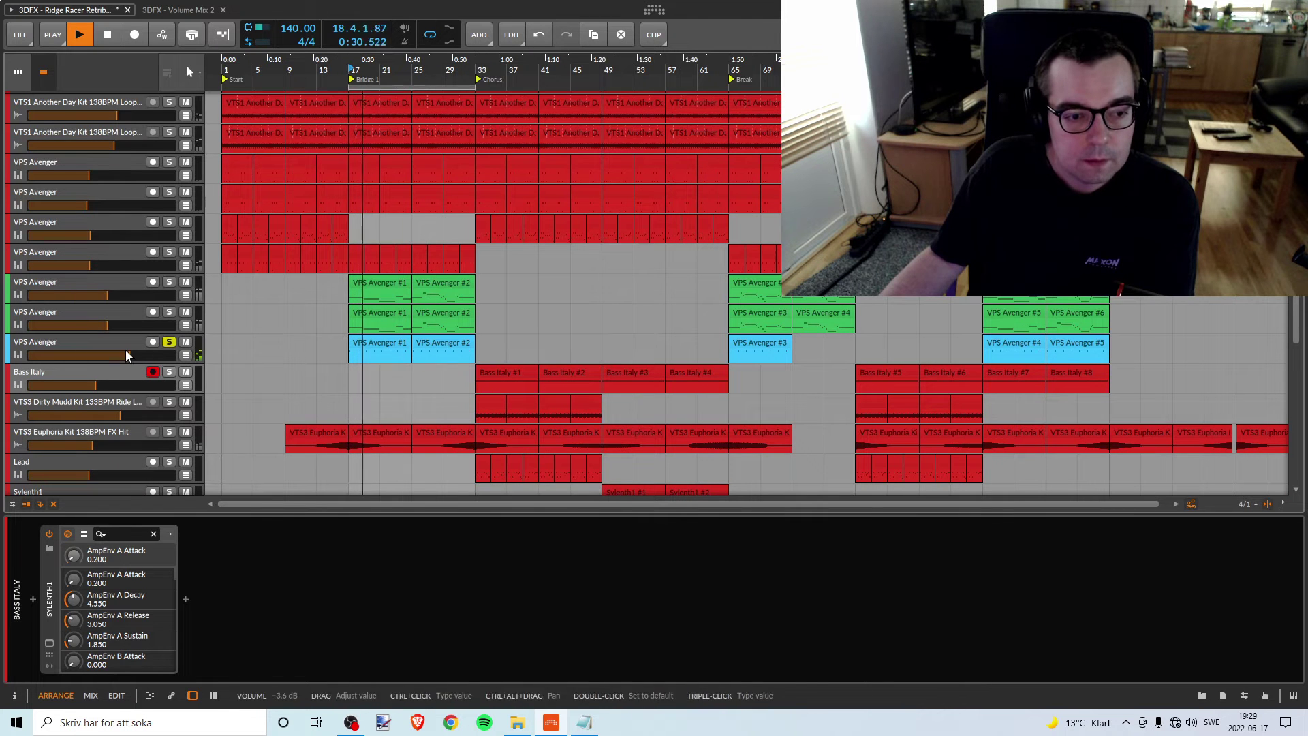
drag(133, 355, 127, 354)
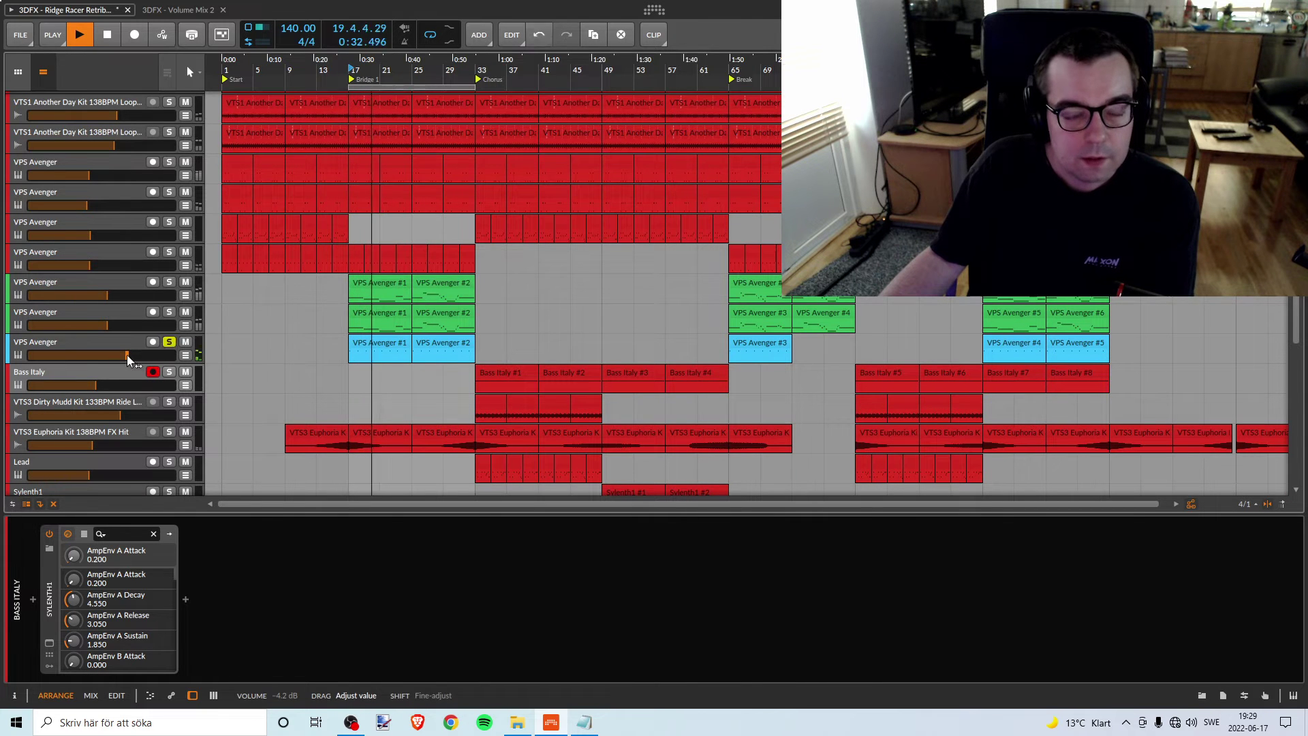
key(space)
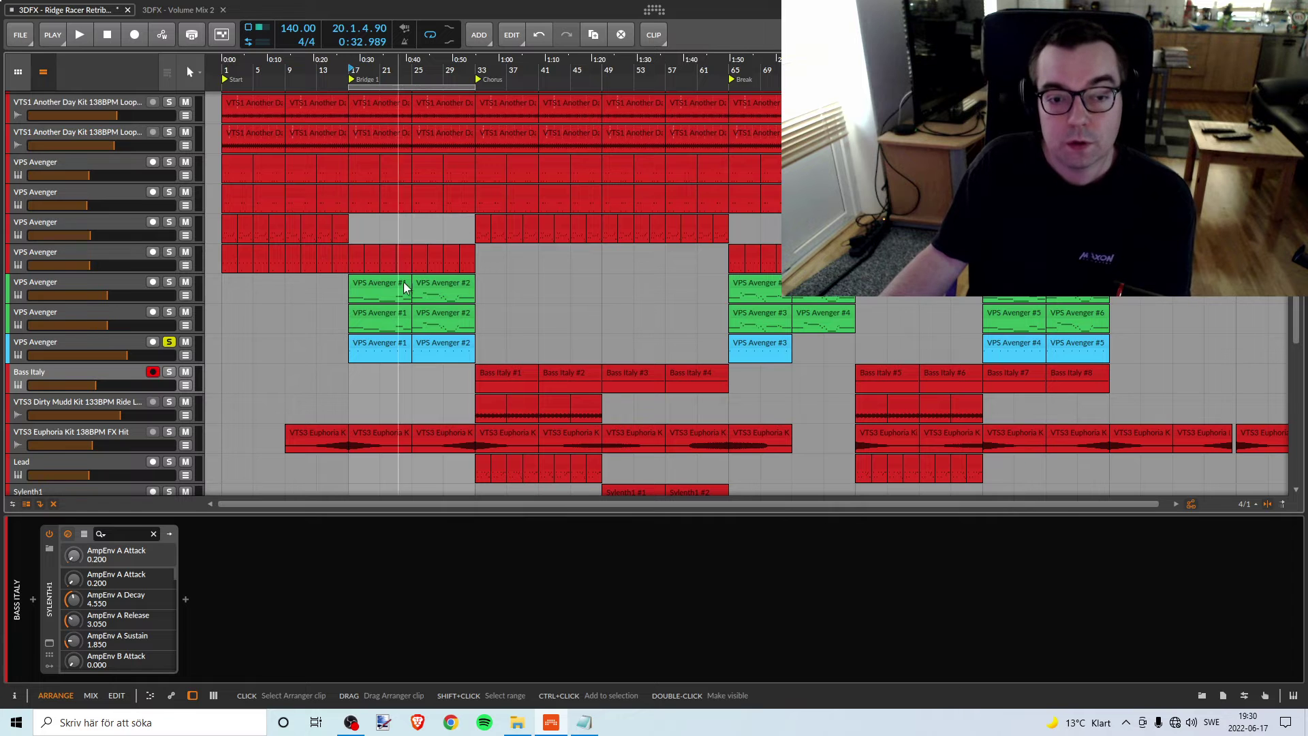
Lower the blue VPS Avenger track's volume to -13.3 dB while replaying from bar 17, stop playback and unsolo the track
drag(365, 65, 400, 95)
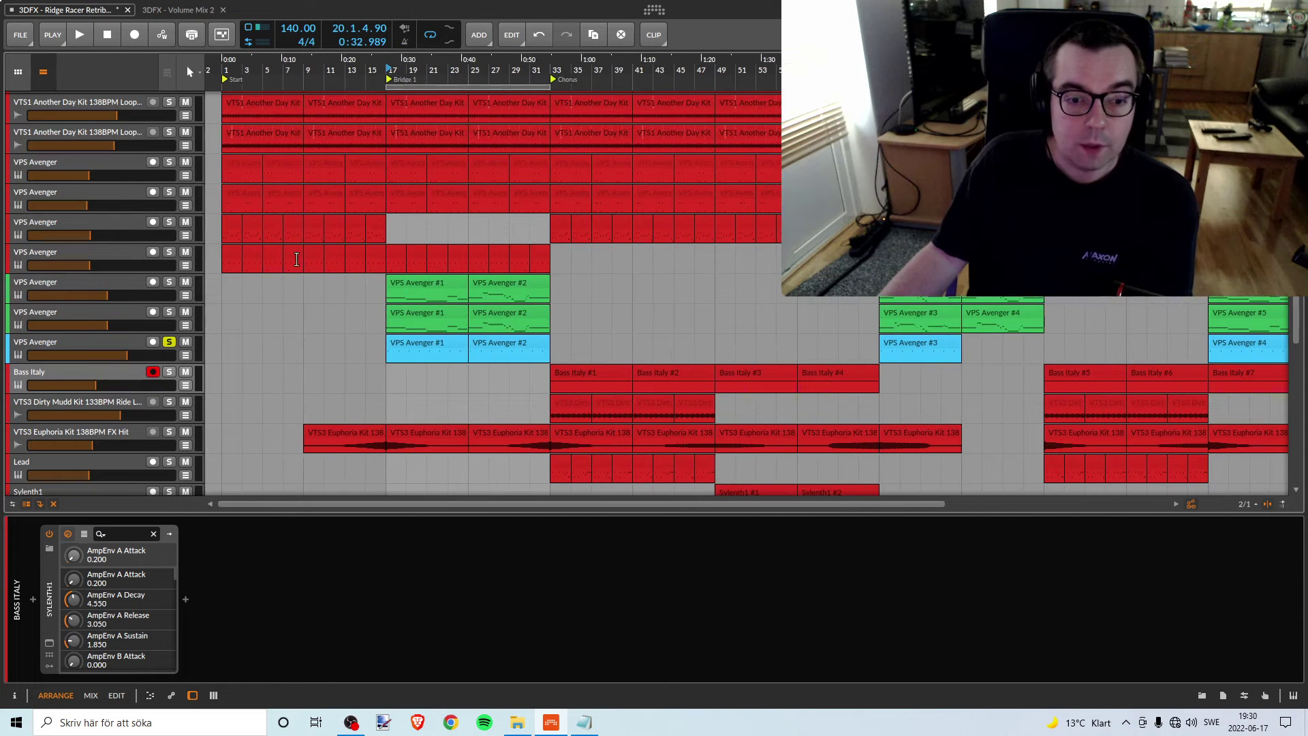
click(109, 341)
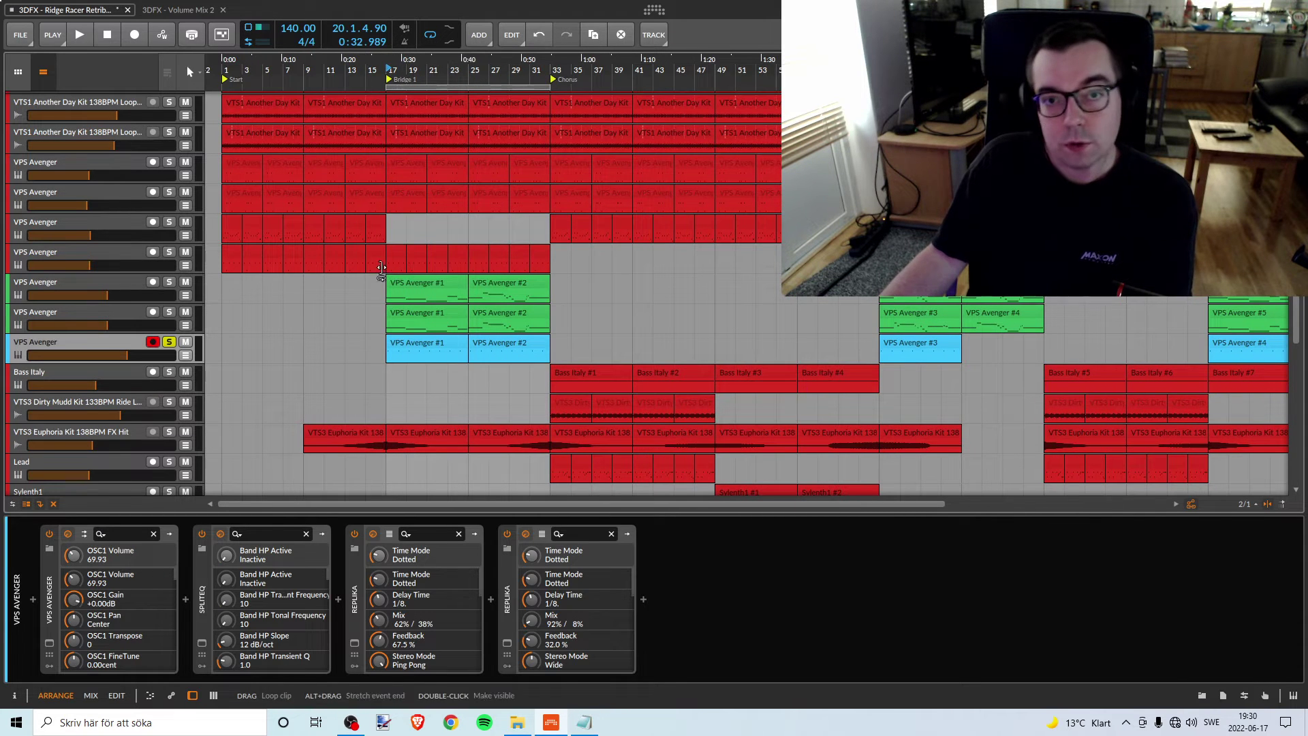
click(386, 70)
key(space)
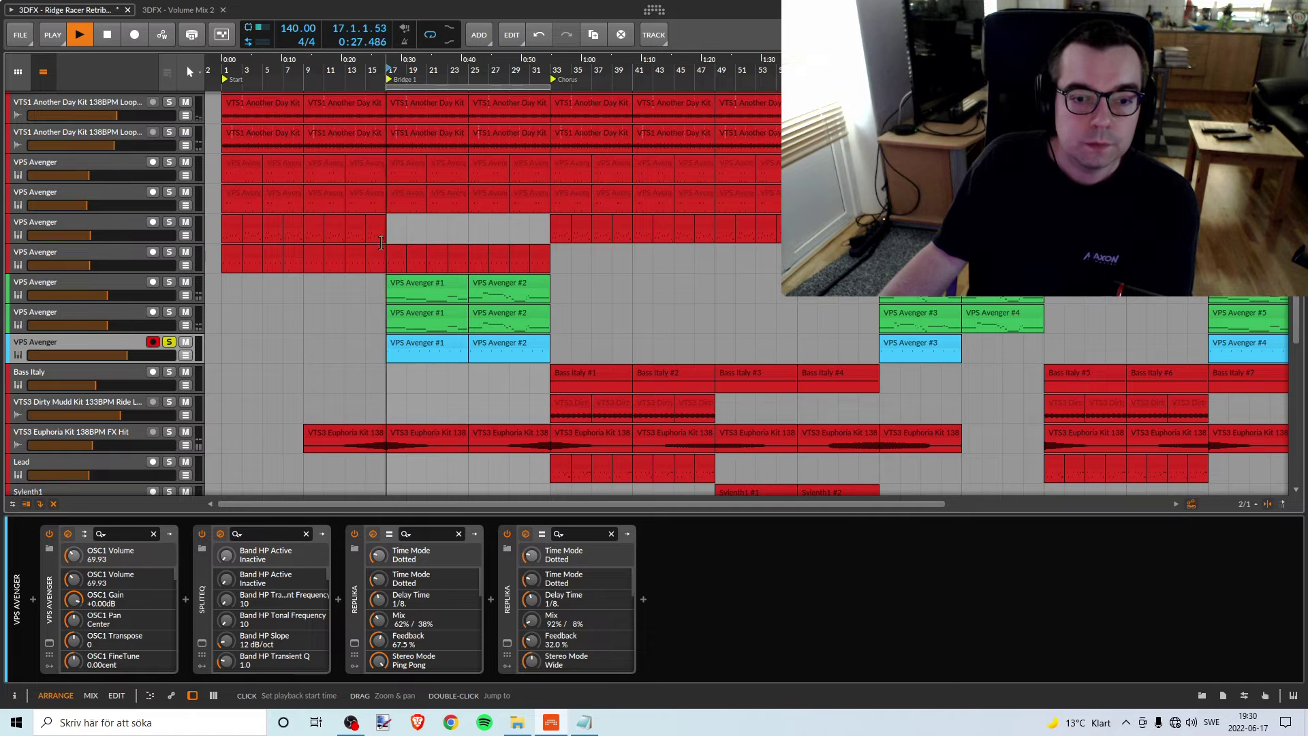
drag(125, 355, 97, 355)
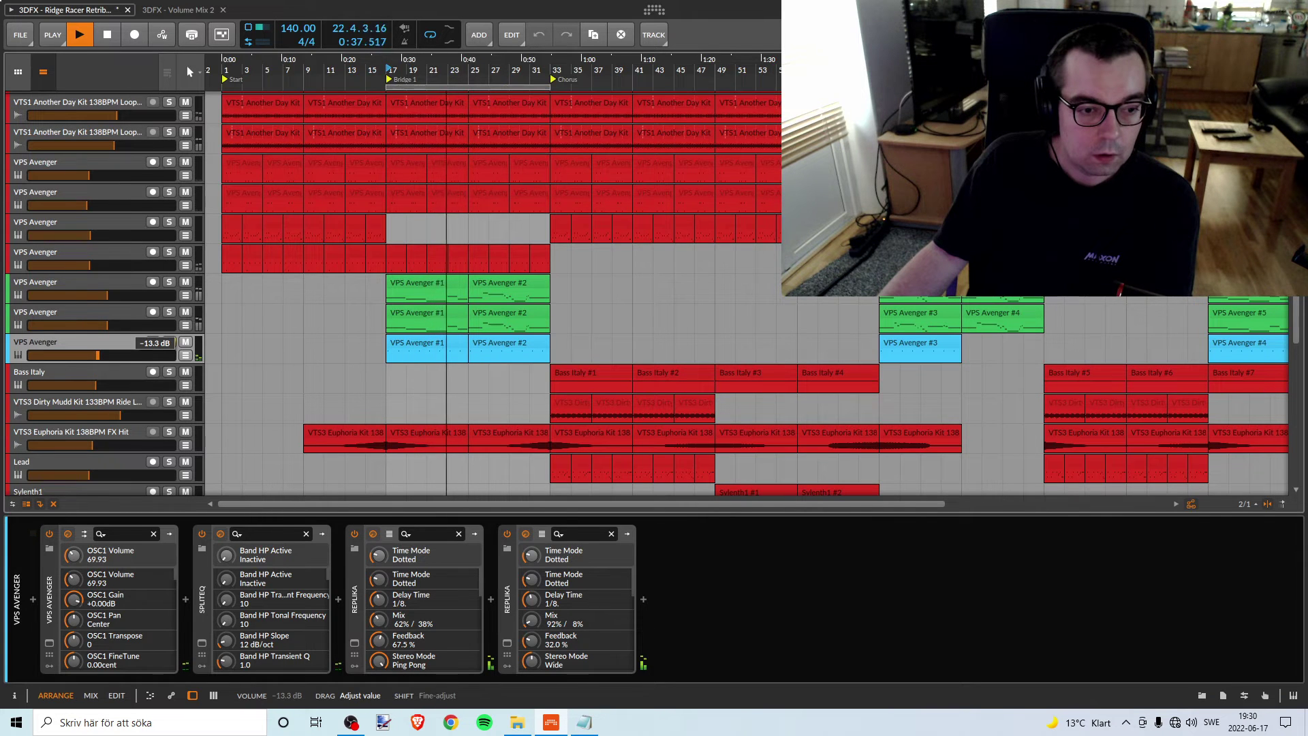
click(152, 342)
click(169, 342)
key(space)
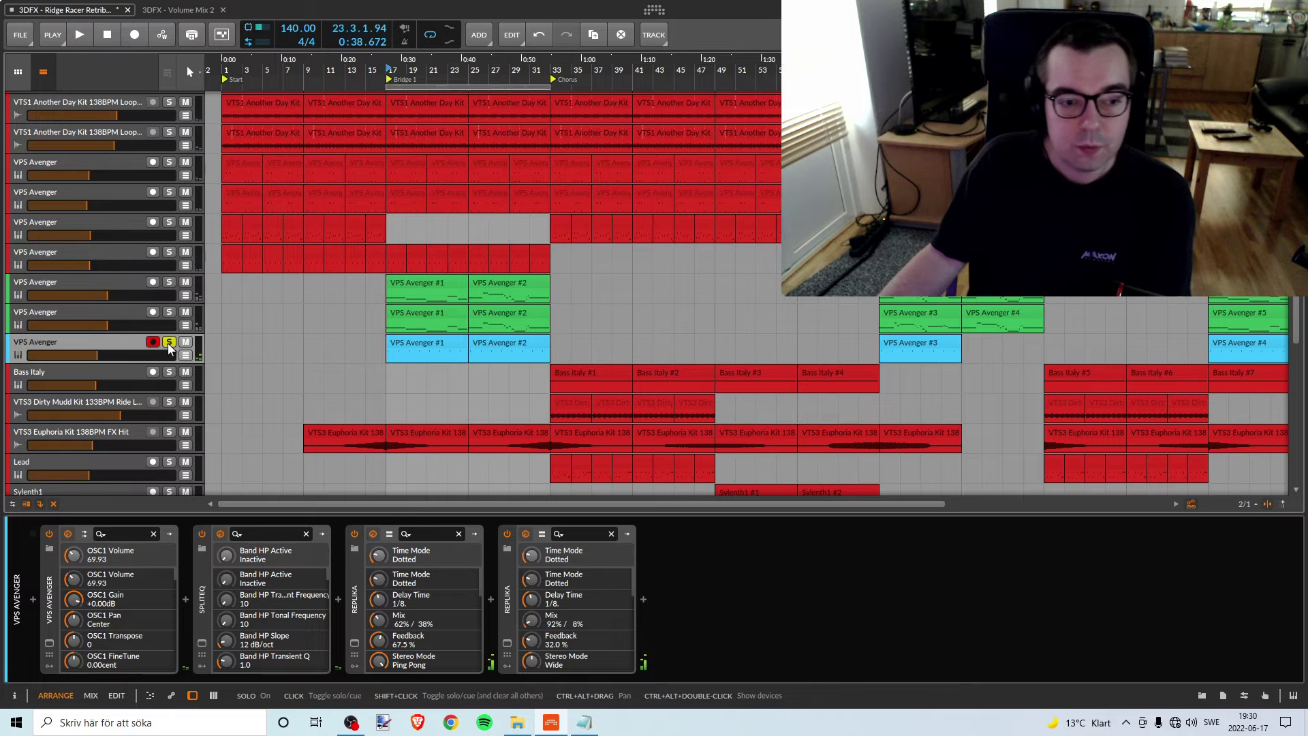
Unsolo the blue VPS Avenger track and color it red
click(169, 342)
scroll(470, 356, up, 2)
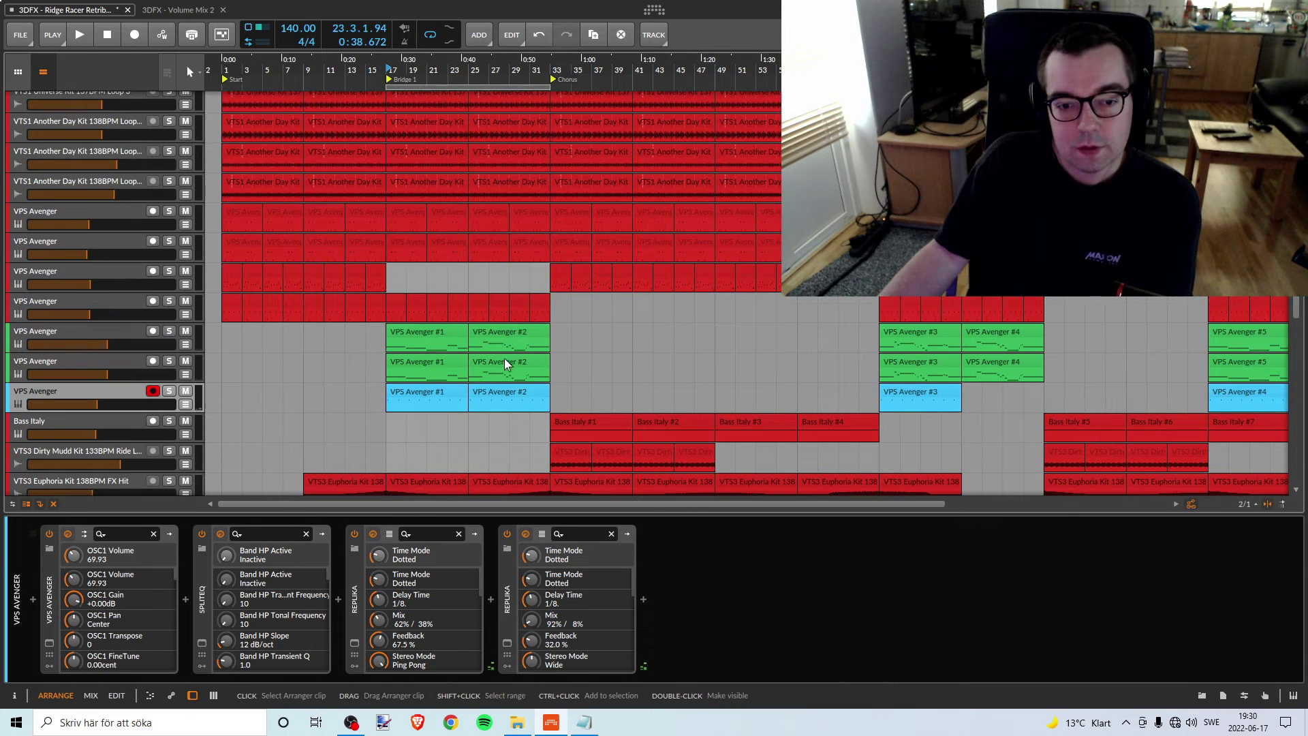
click(125, 361)
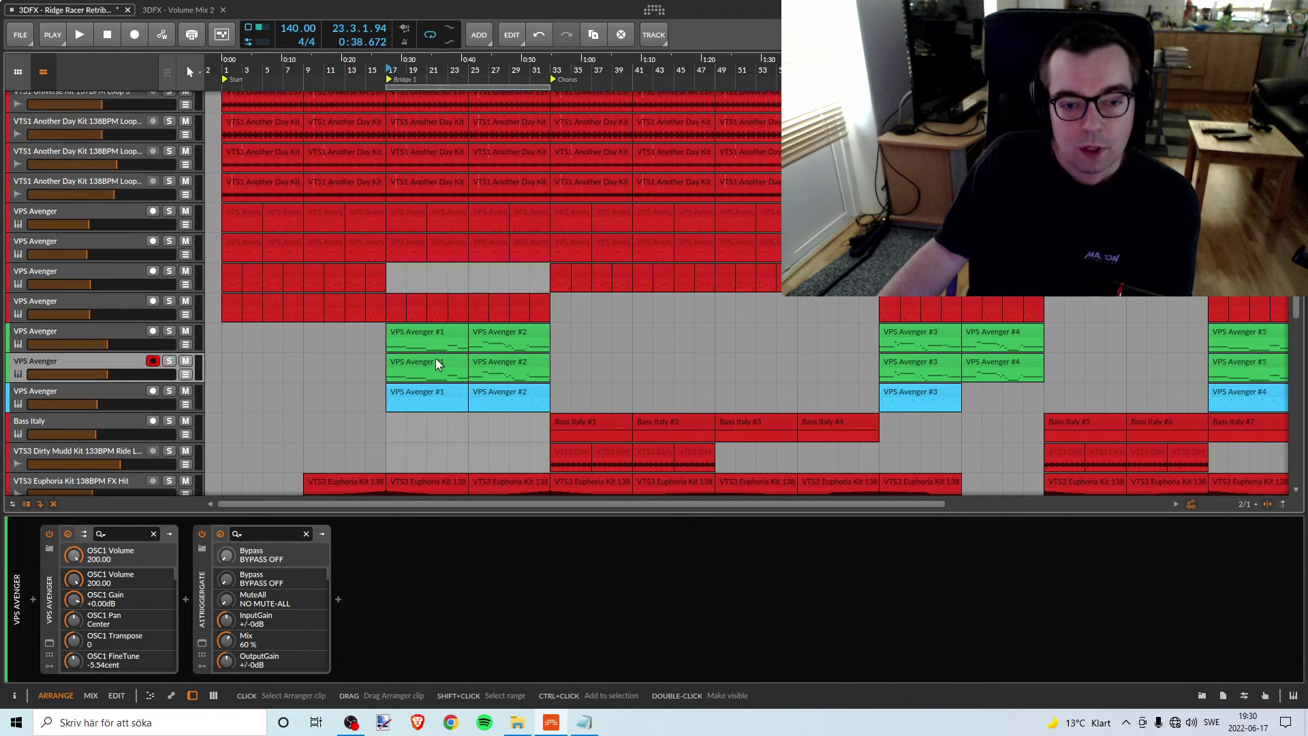
right_click(111, 389)
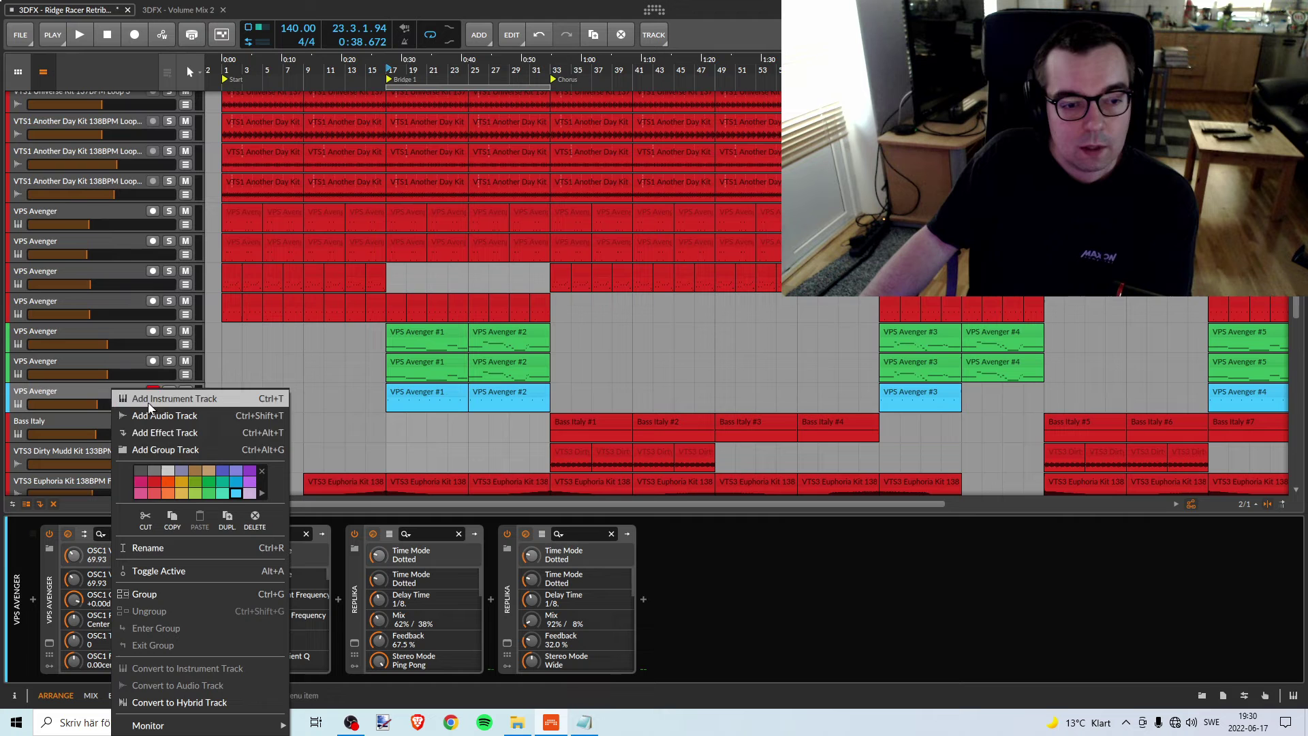
click(154, 492)
key(Escape)
Solo only the lower of the two green VPS Avenger tracks
click(97, 361)
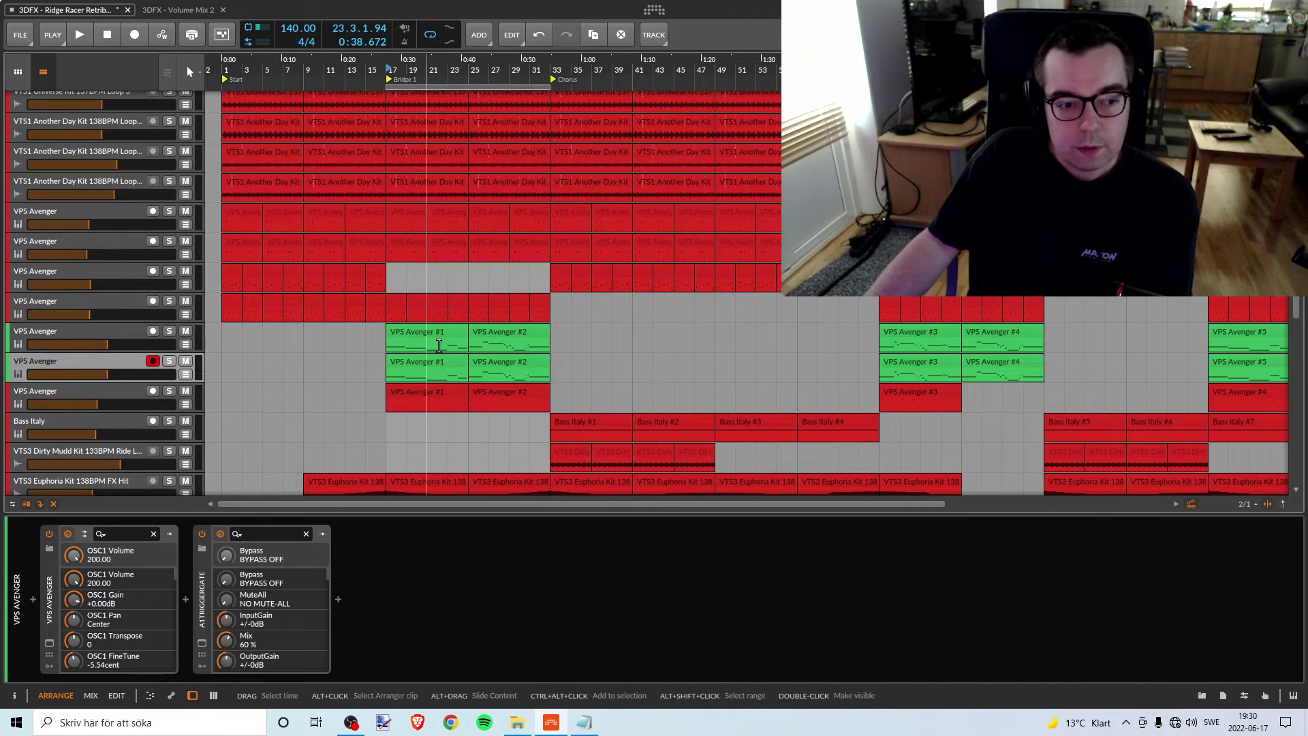
click(168, 331)
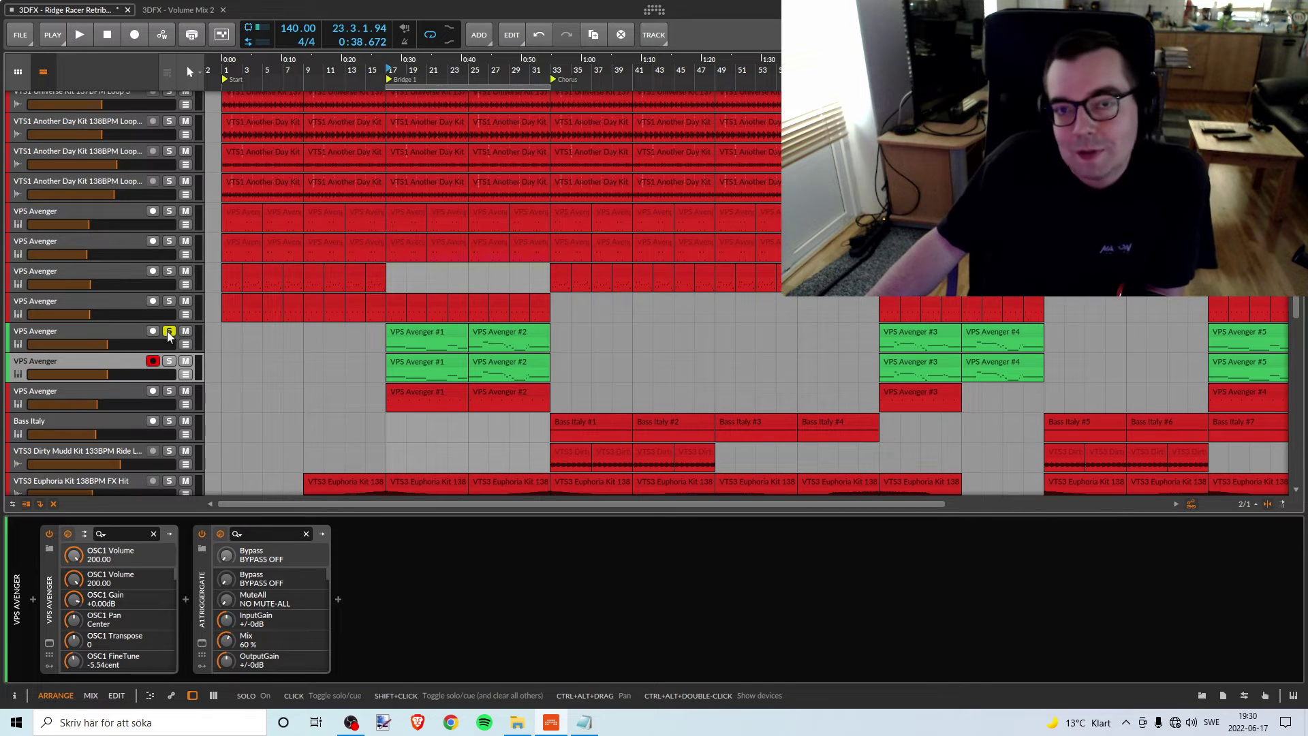
click(168, 361)
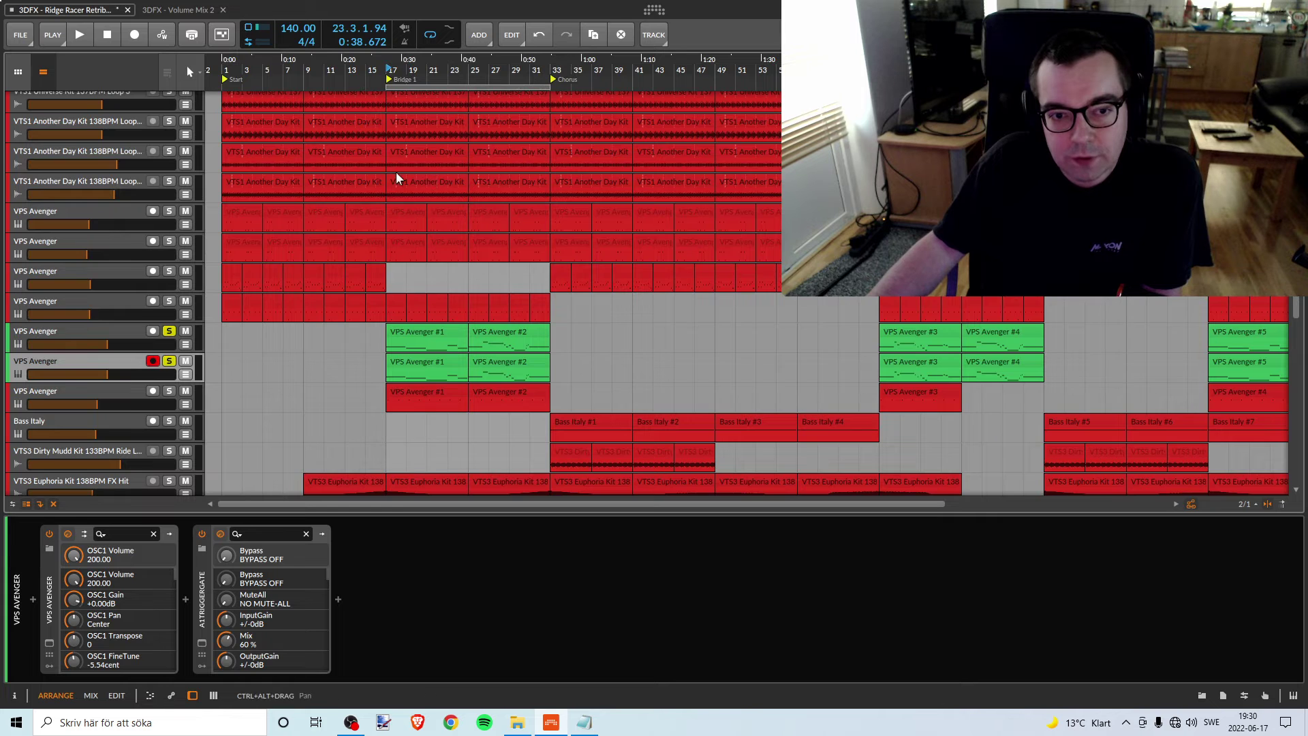
scroll(402, 174, up, 2)
scroll(382, 184, down, 4)
scroll(354, 201, up, 3)
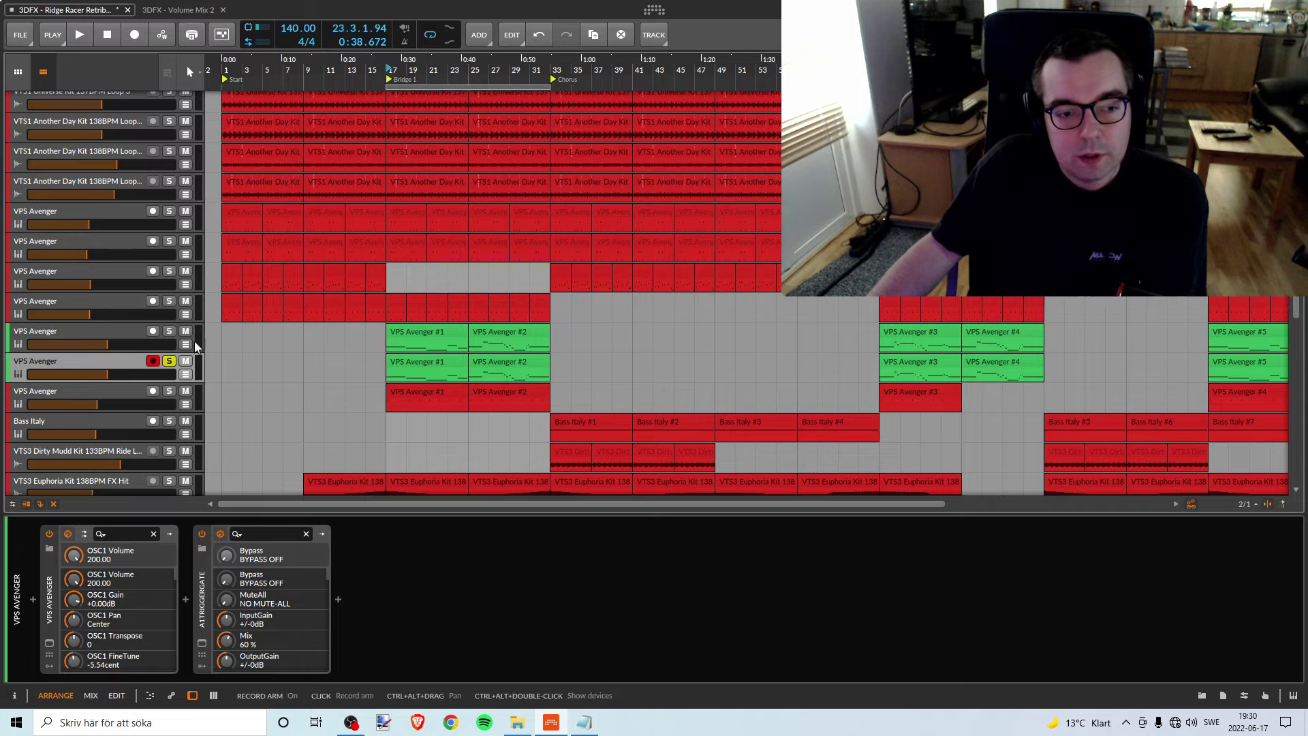
Play from bar 17, raise the soloed green VPS Avenger track's volume to +0.7 dB, and stop playback
click(387, 69)
key(space)
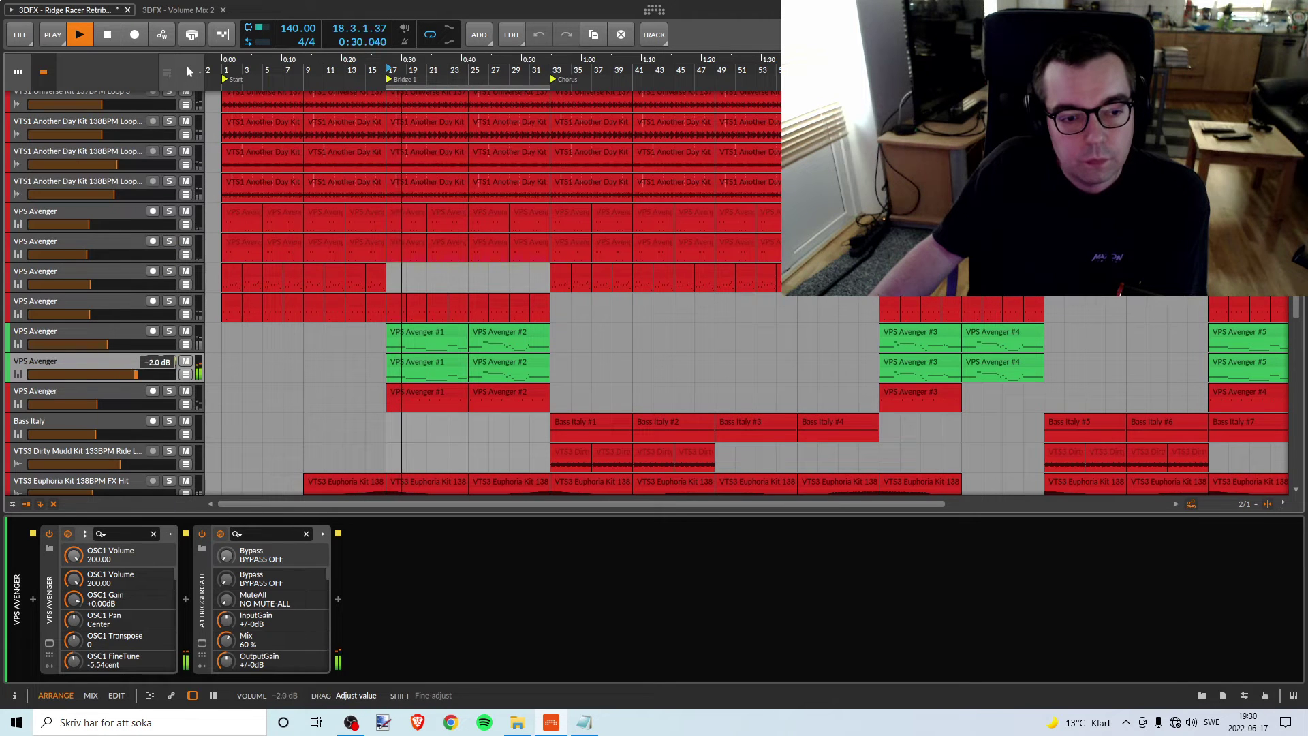
drag(100, 374, 147, 374)
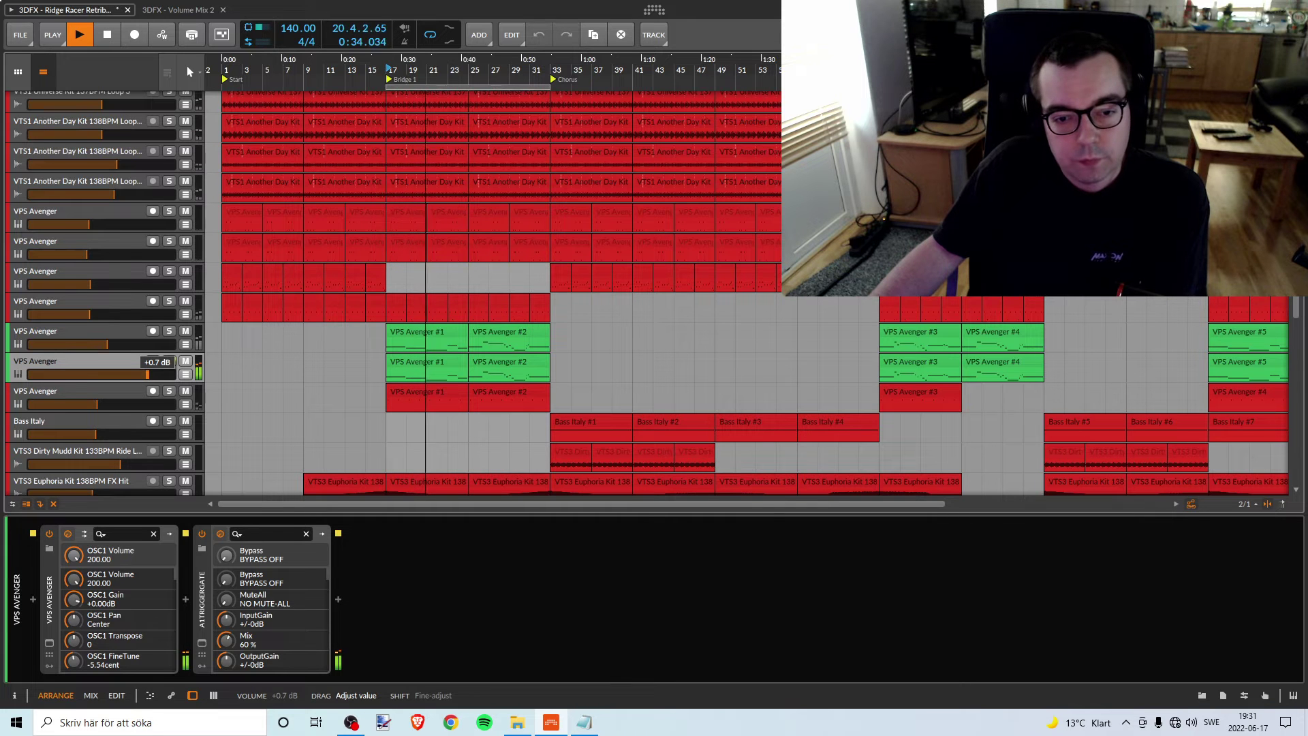
scroll(477, 156, up, 3)
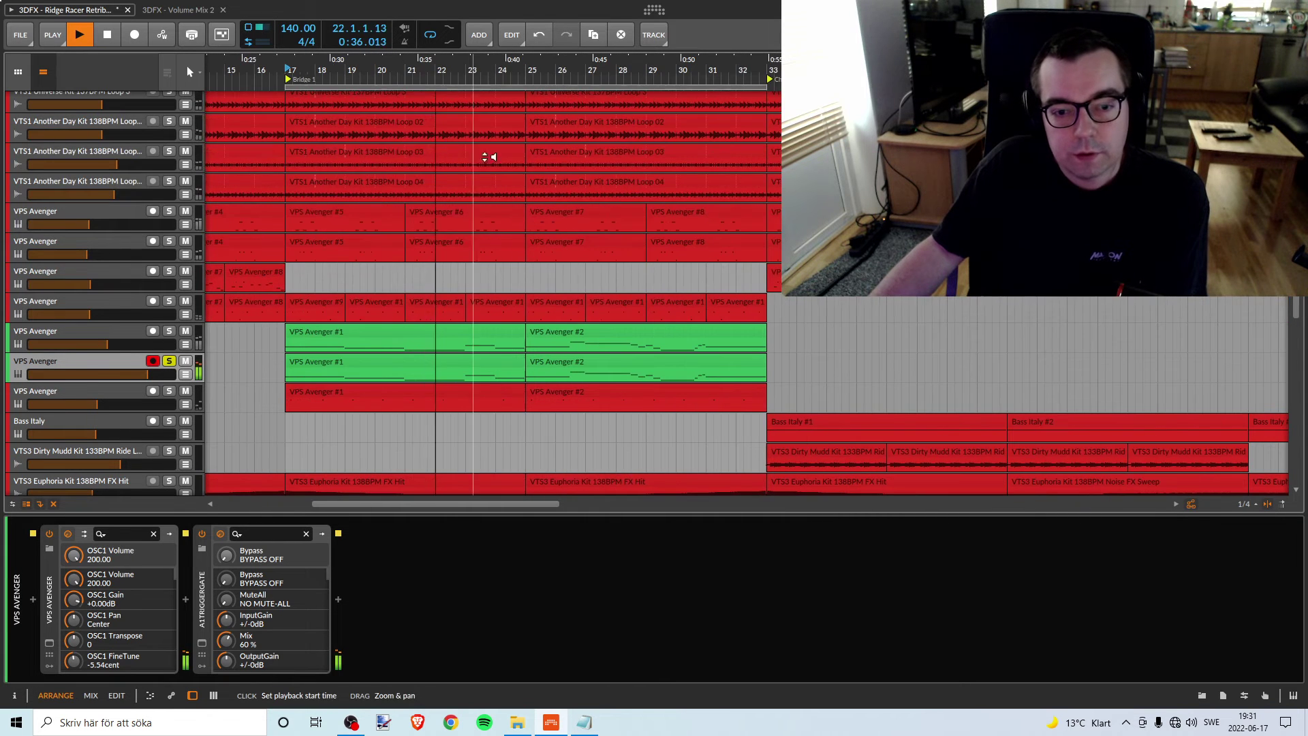
key(space)
click(410, 77)
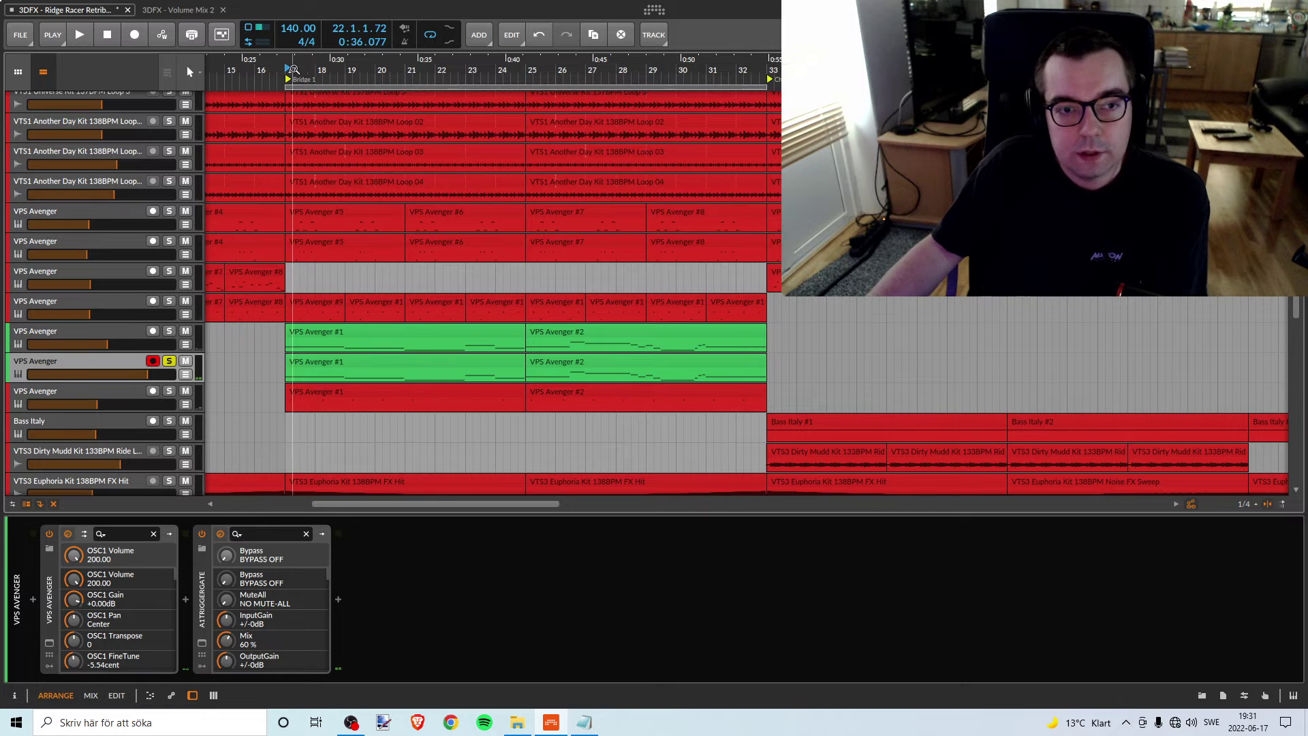
Replay the bridge from bar 17 to listen to the soloed green VPS Avenger track, then stop playback
scroll(276, 168, up, 3)
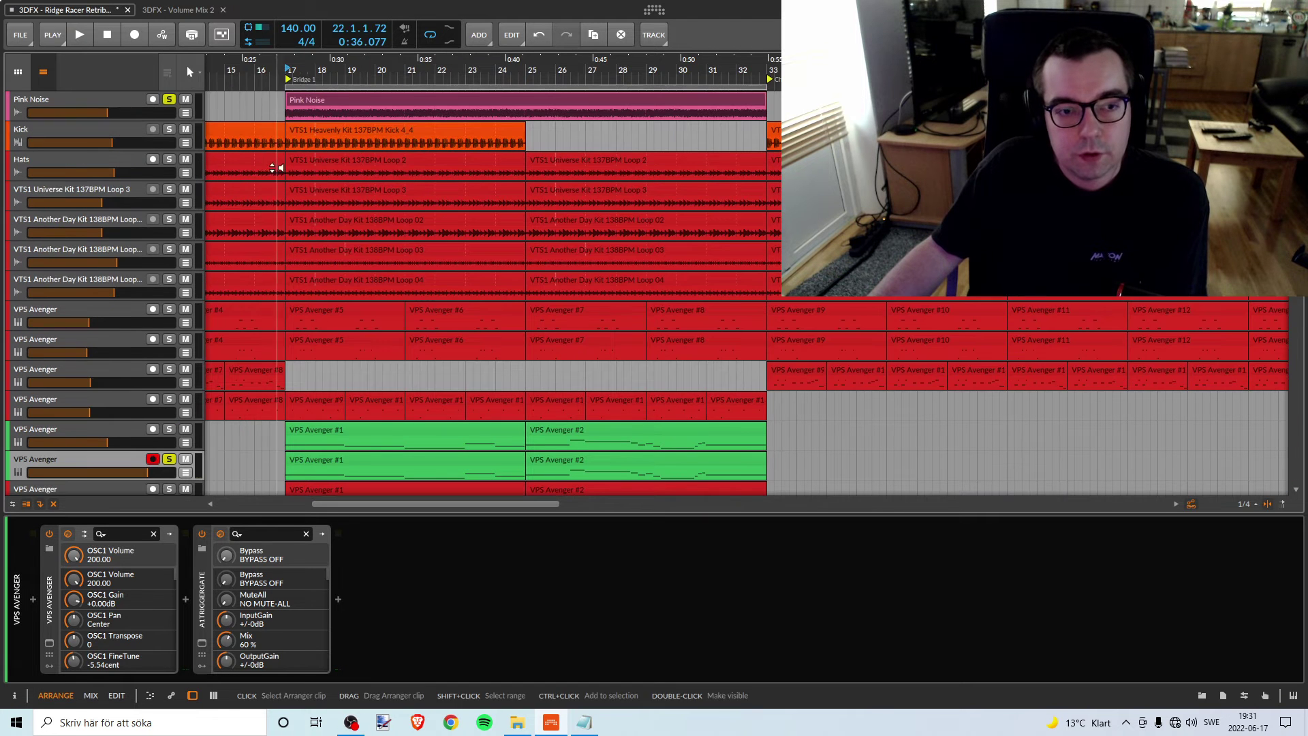
click(288, 79)
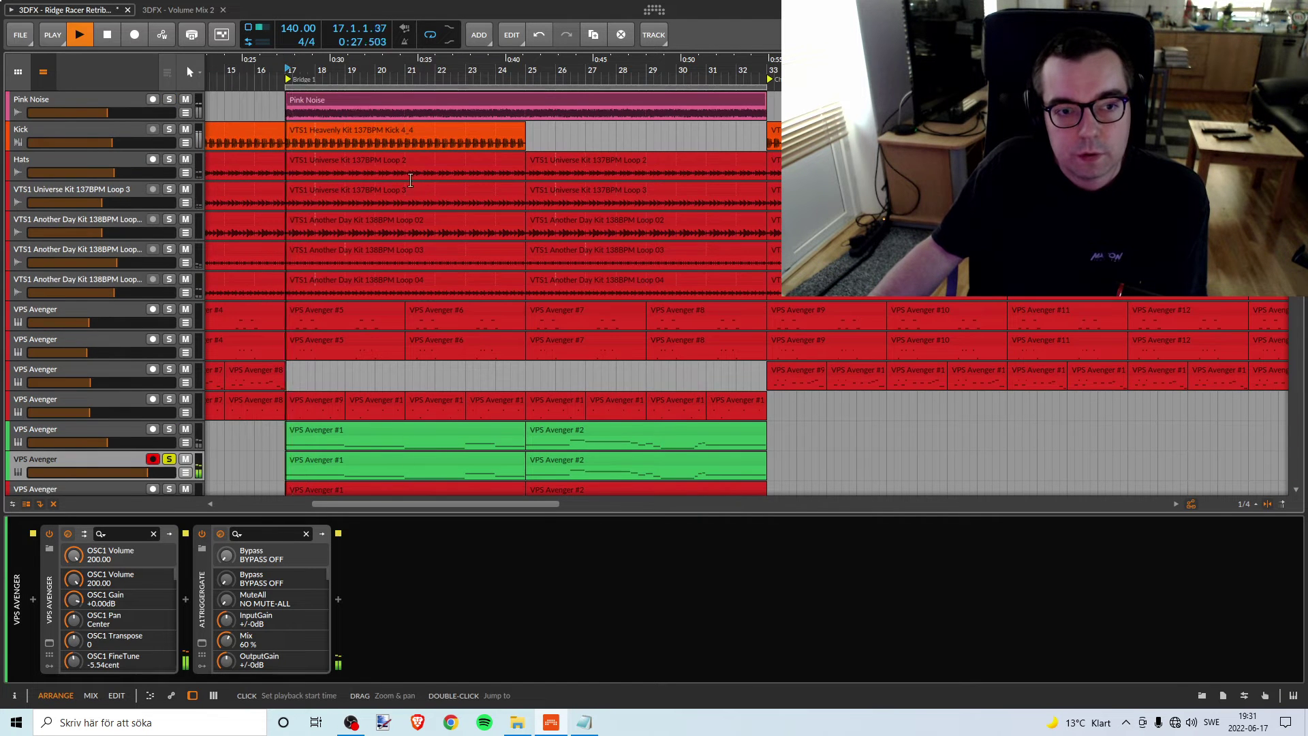
scroll(411, 180, down, 3)
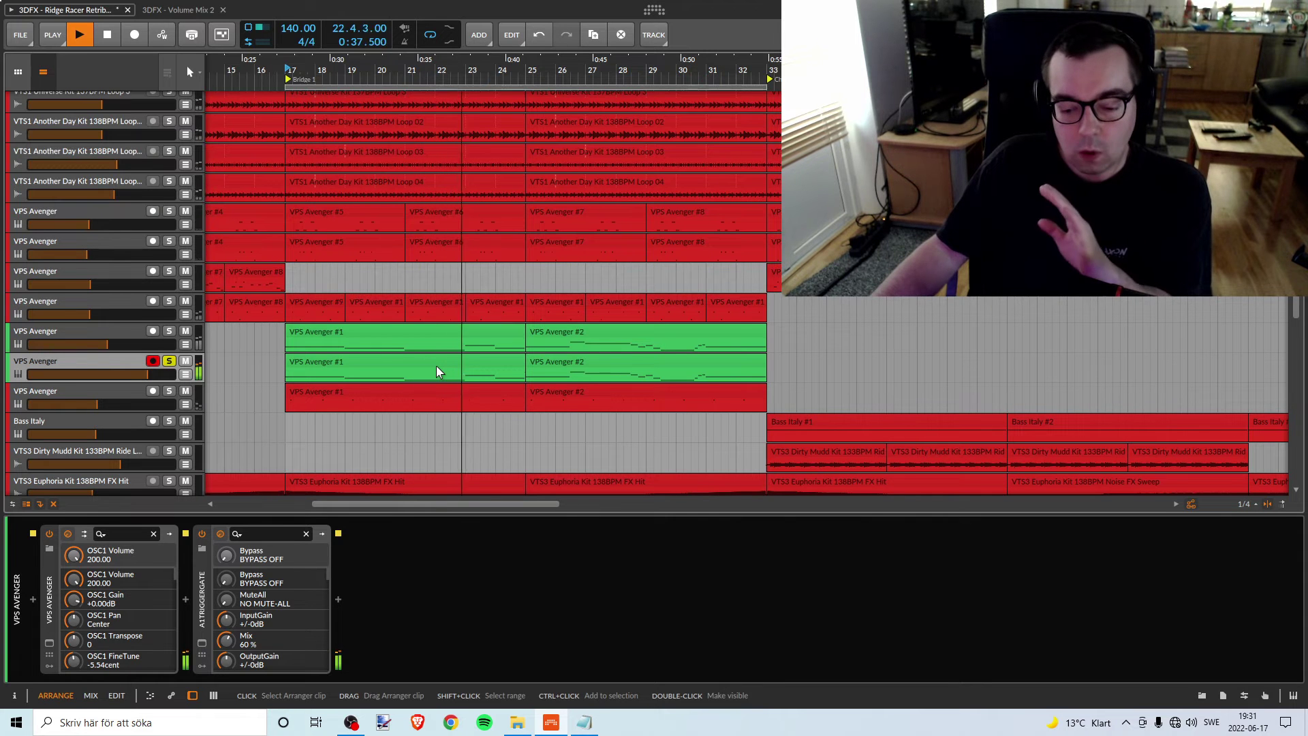
key(space)
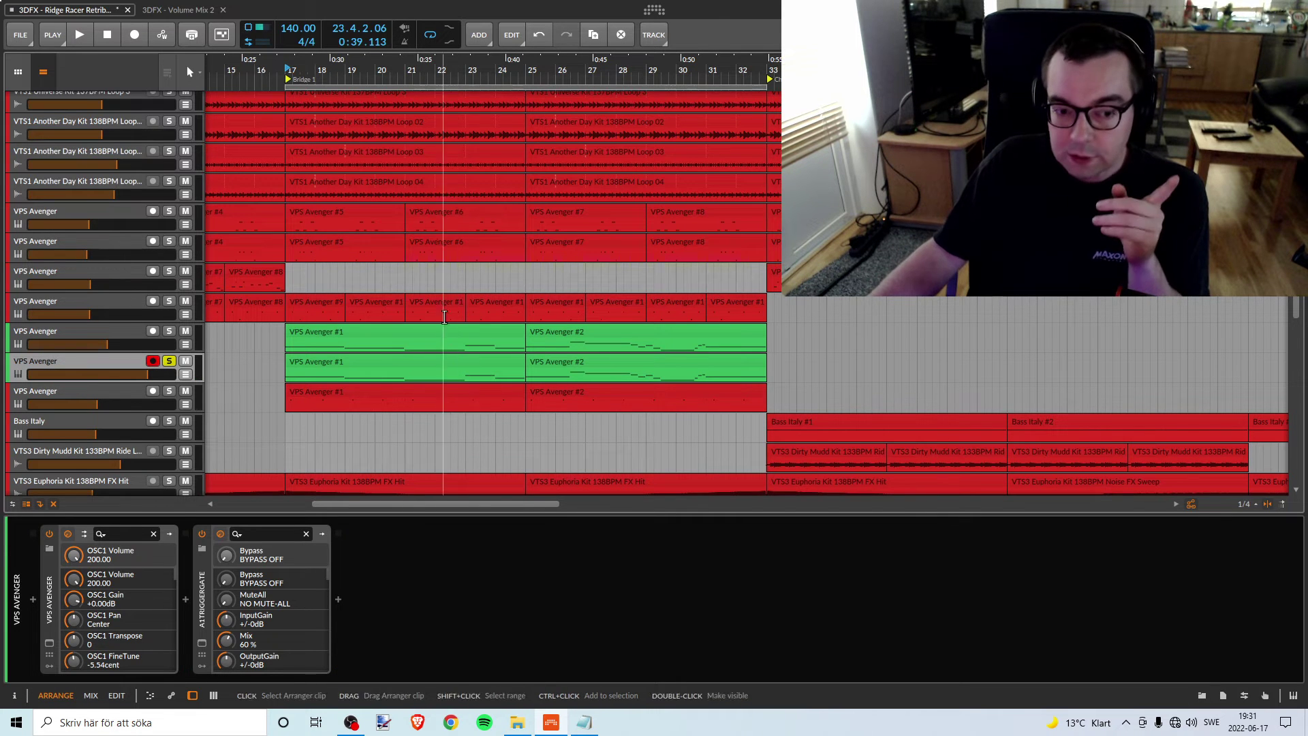
click(423, 371)
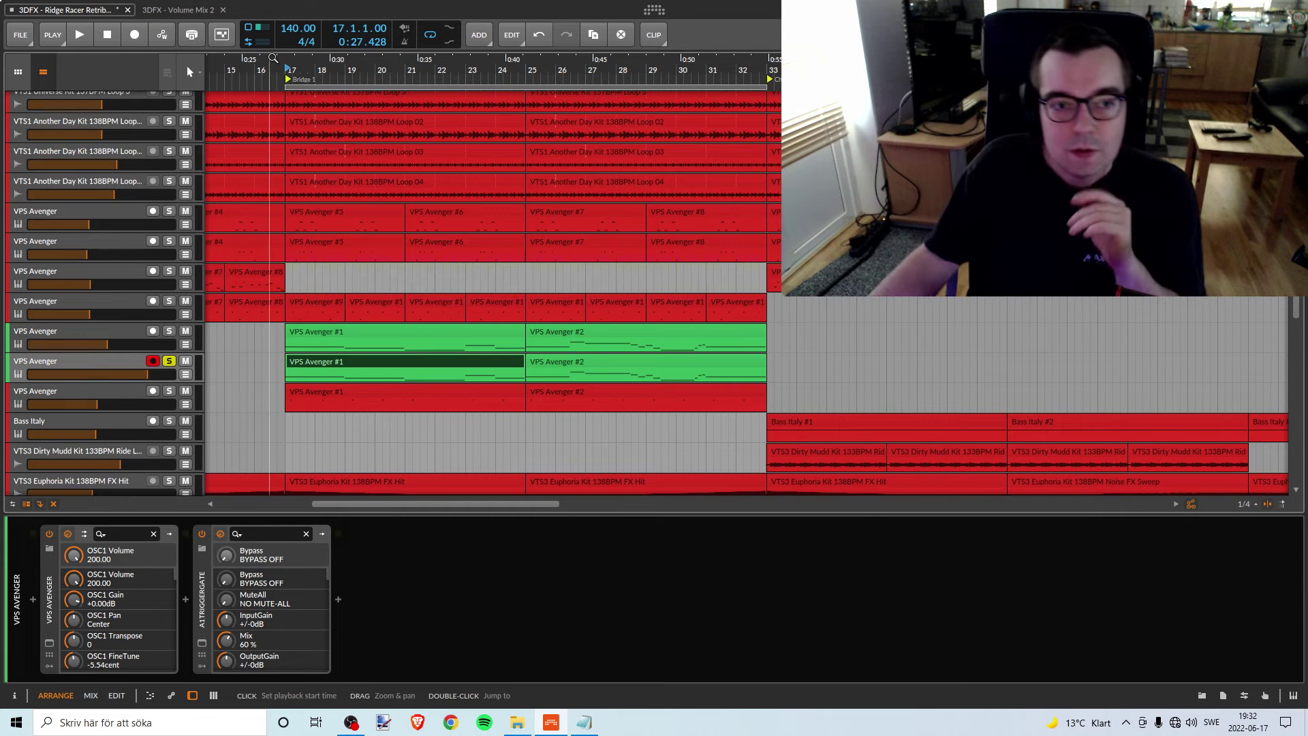
key(space)
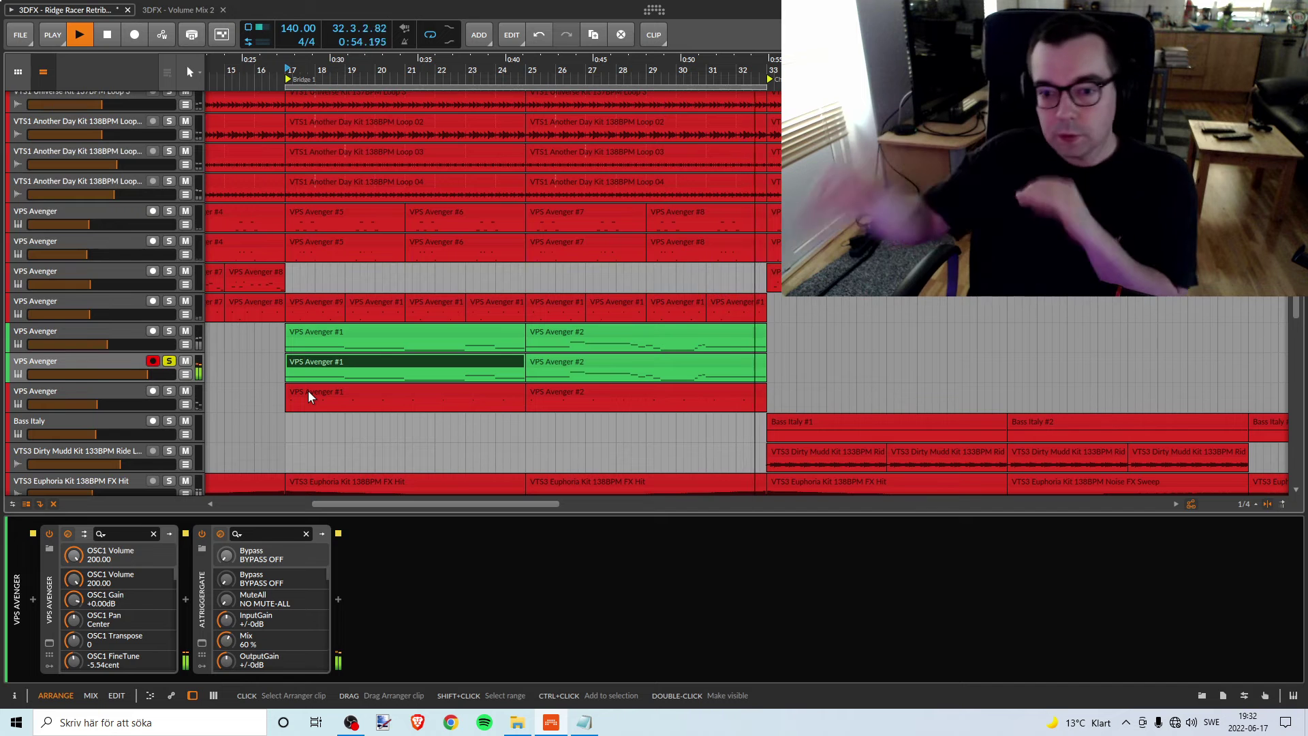
key(space)
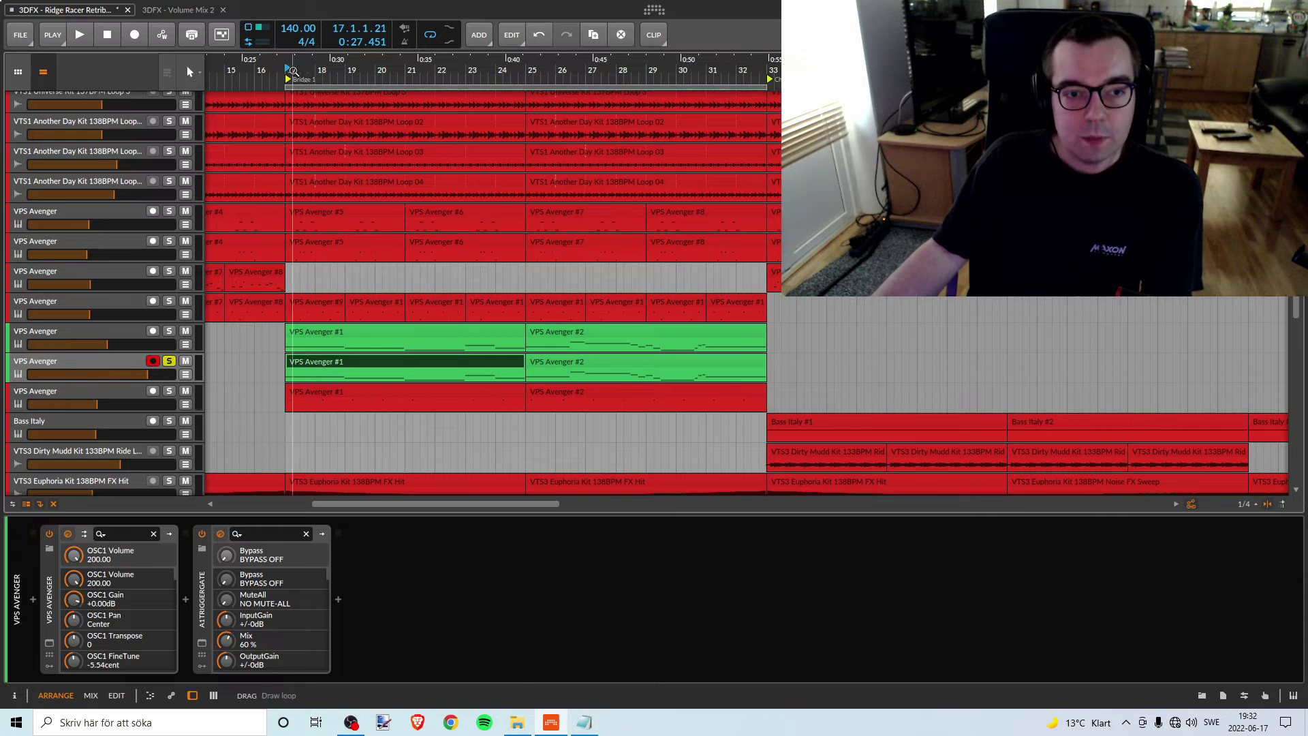
Lower the soloed green VPS Avenger track's volume while replaying from bar 17, then stop playback
key(space)
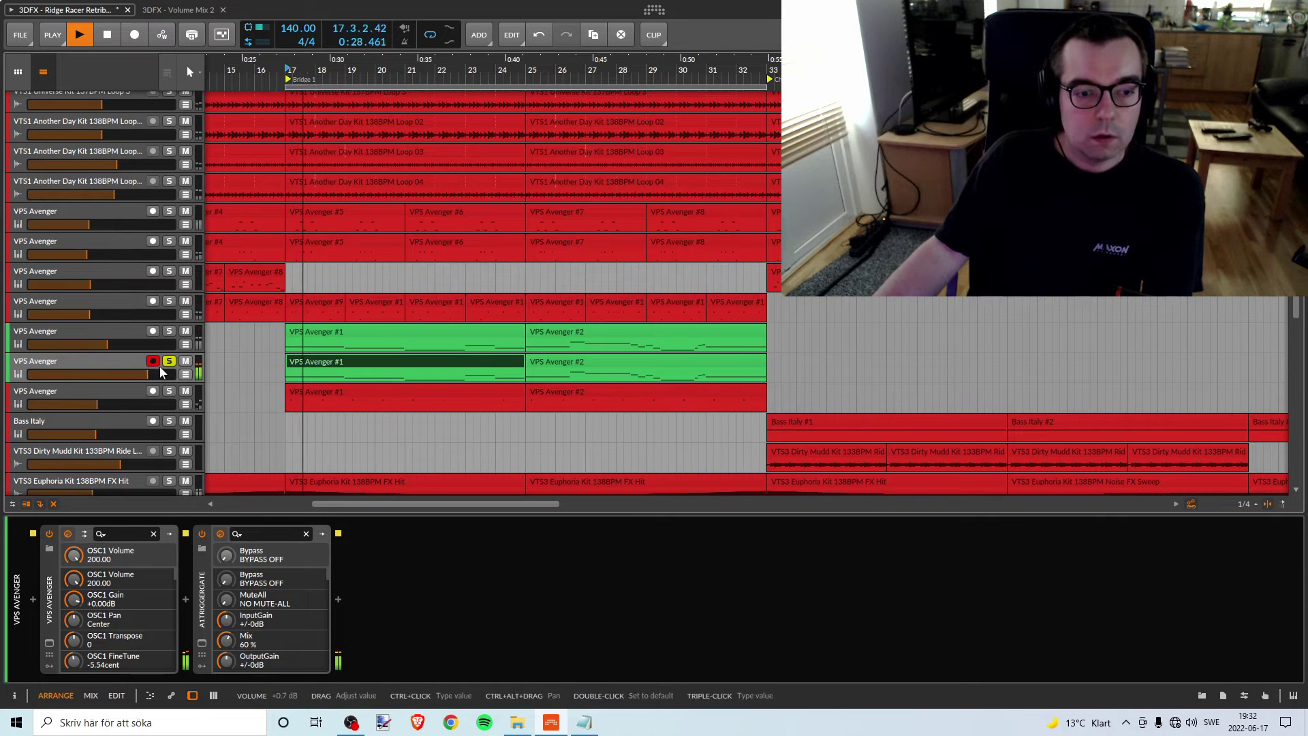
scroll(285, 165, up, 4)
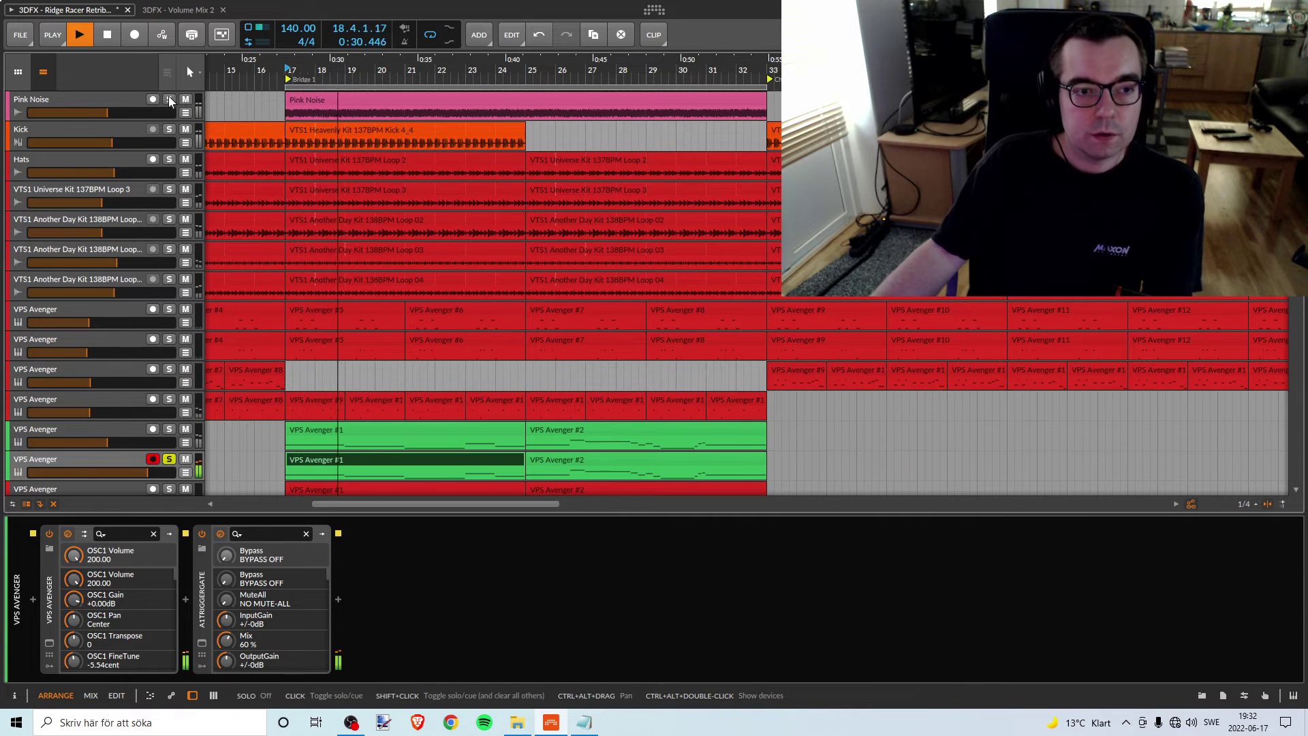
scroll(327, 298, down, 2)
scroll(327, 297, down, 3)
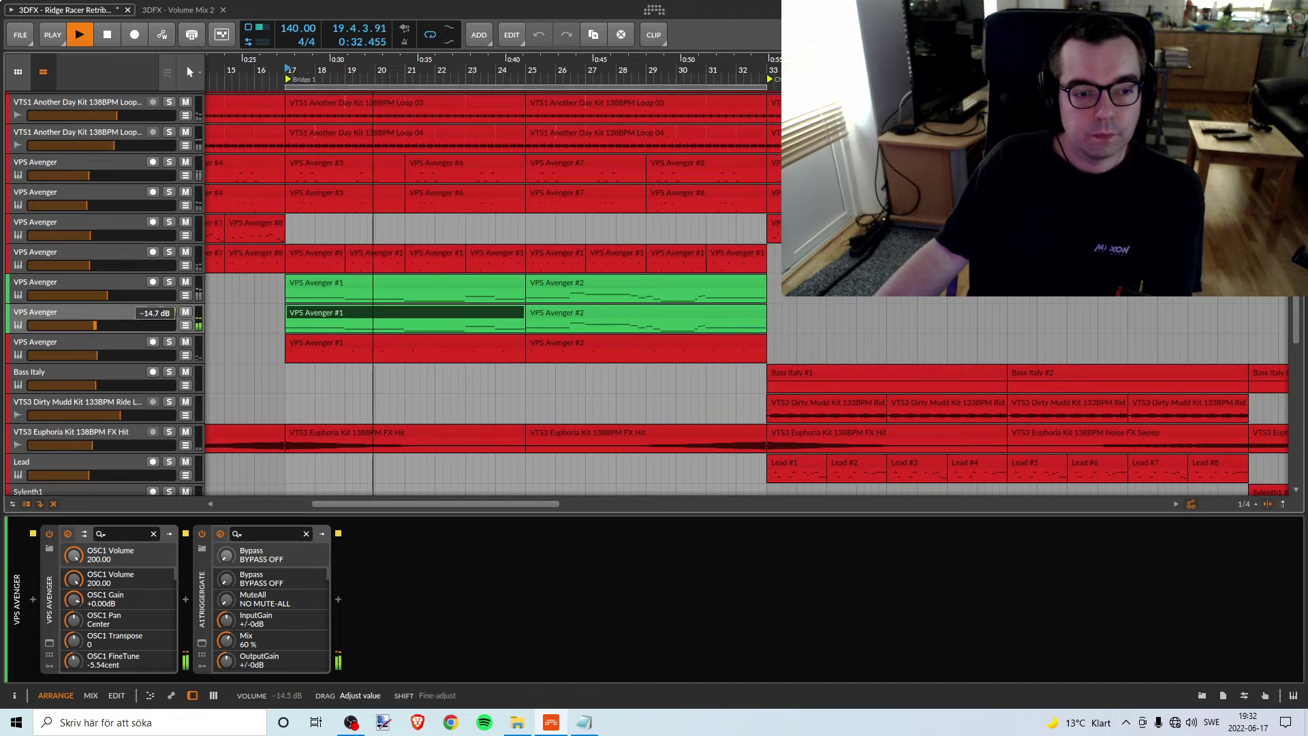
drag(153, 324, 106, 325)
key(space)
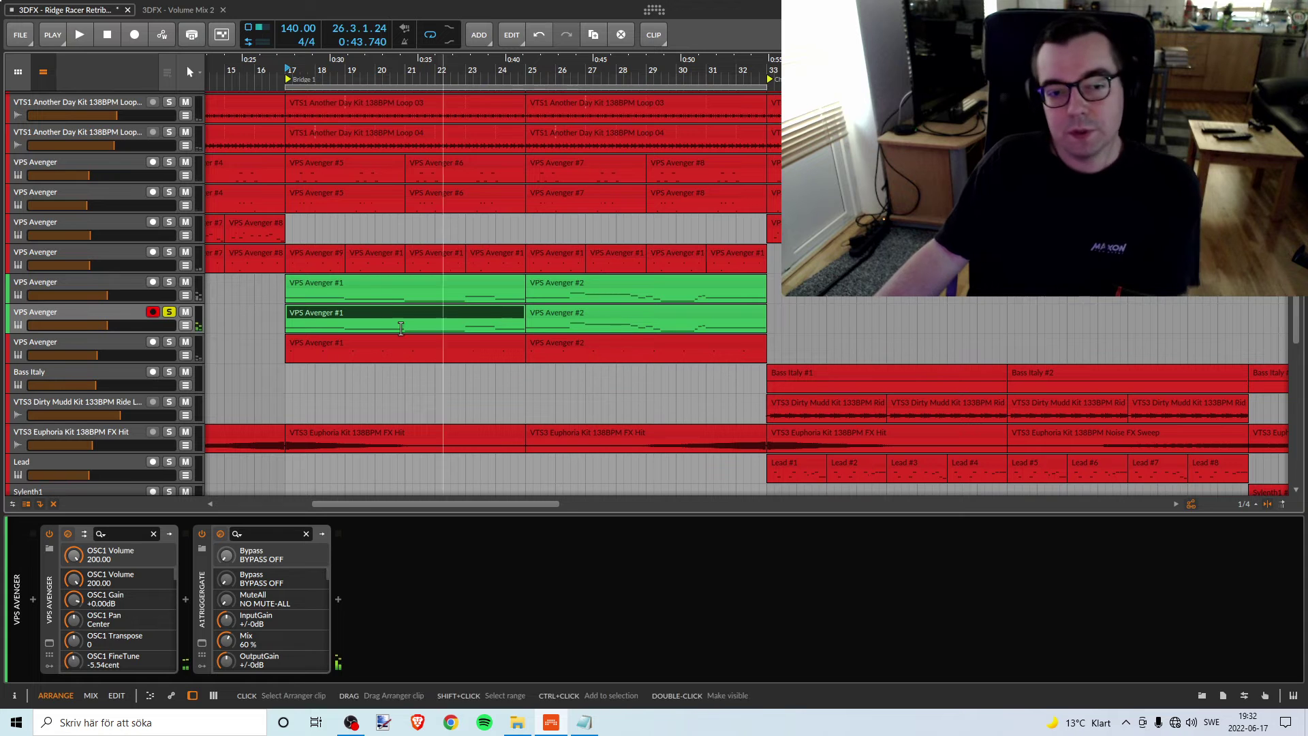
Unsolo the lower green VPS Avenger track and color it red
click(169, 311)
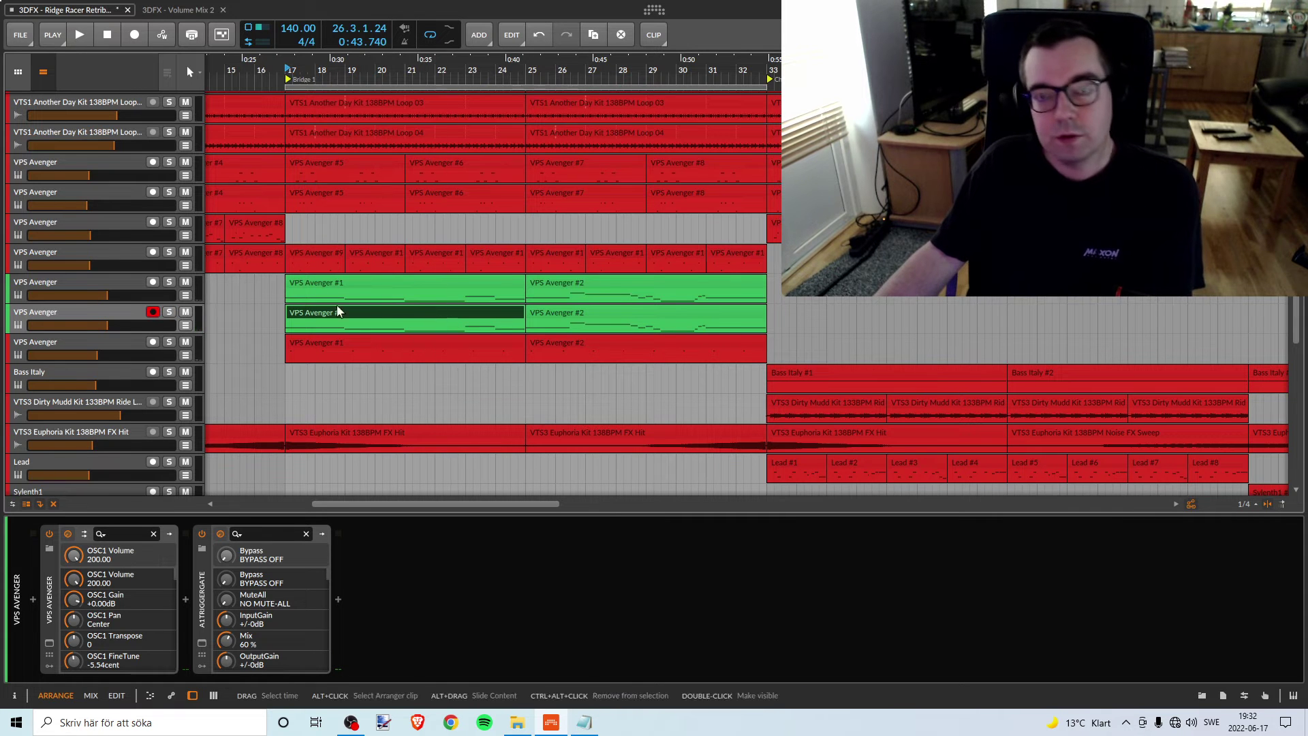
right_click(100, 312)
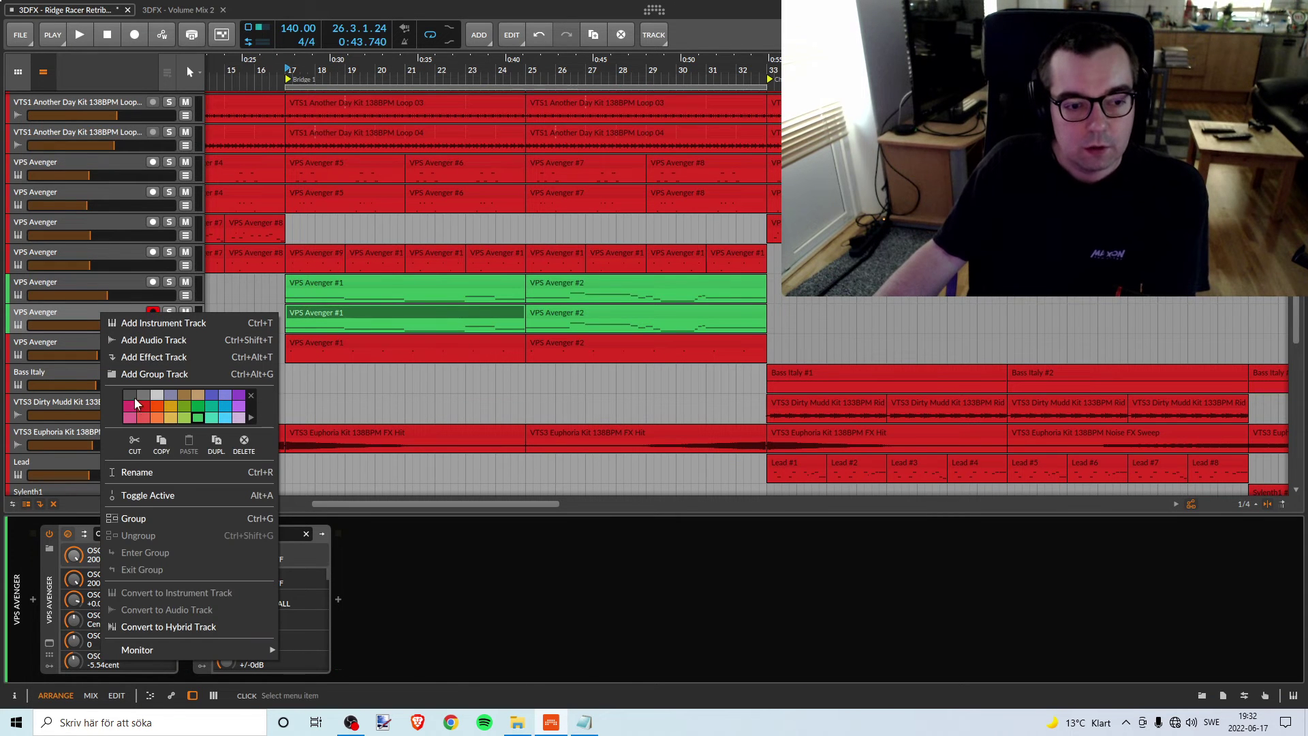
click(60, 309)
scroll(252, 334, up, 3)
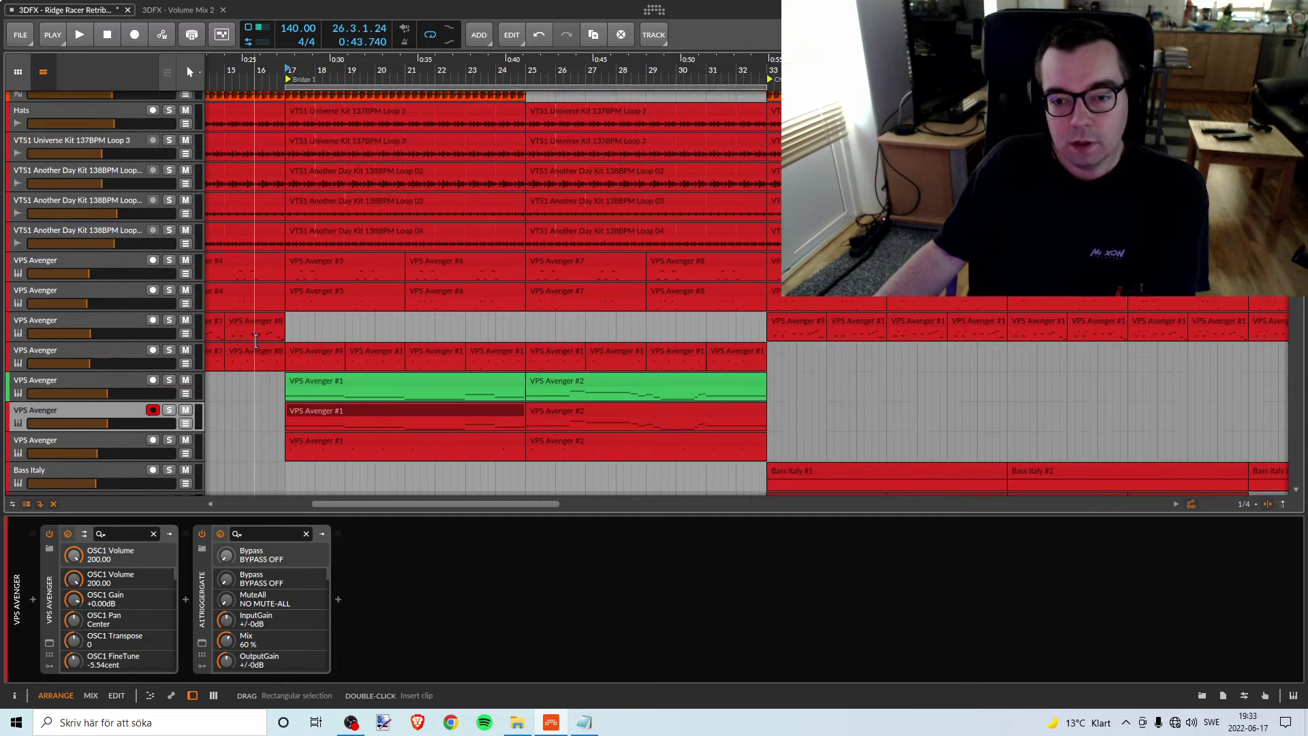
scroll(253, 334, down, 2)
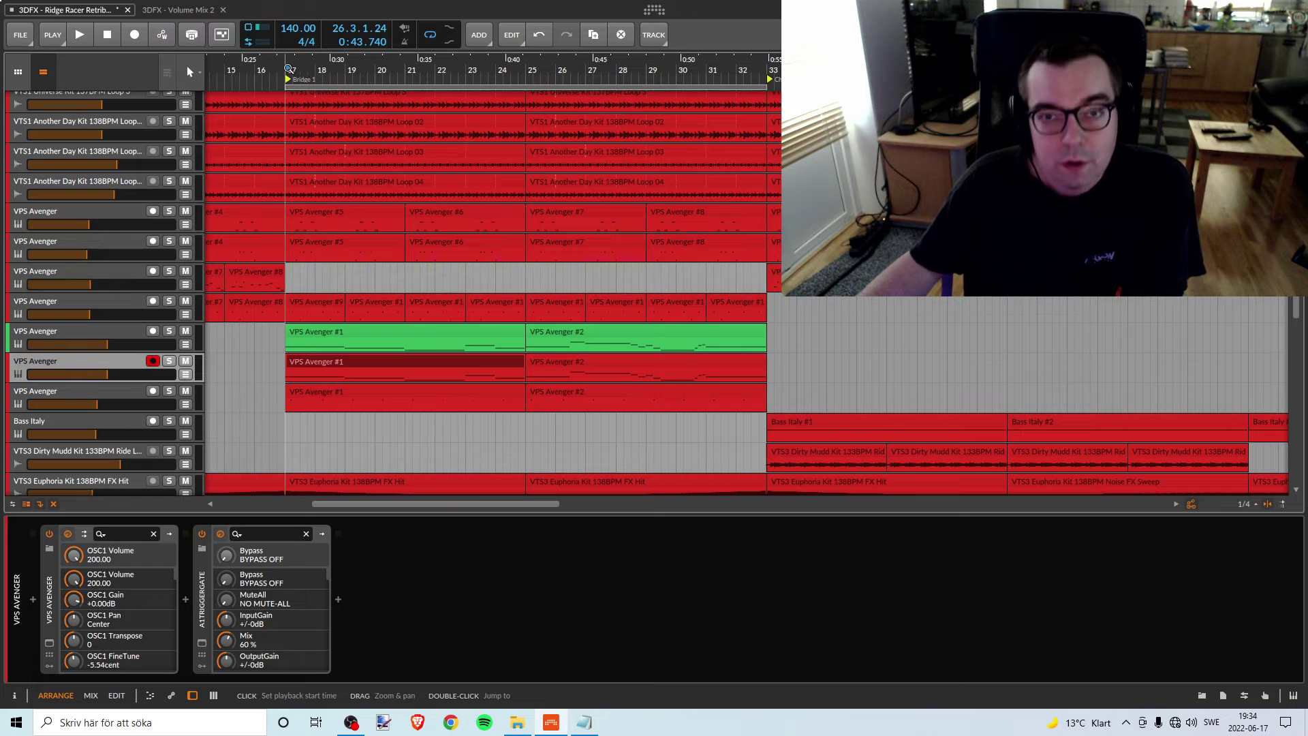
Try raising and lowering the remaining green VPS Avenger track's volume in the full mix from bar 17, then stop playback
key(space)
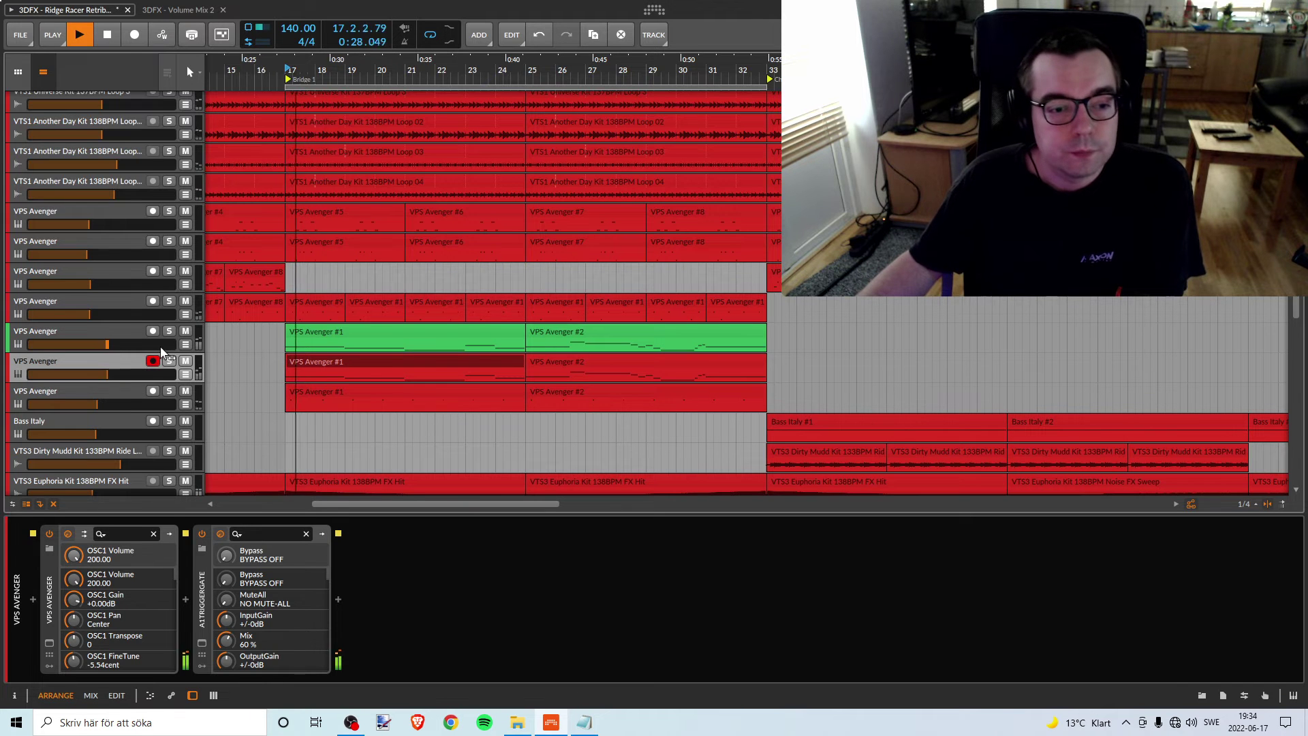
click(106, 329)
click(121, 367)
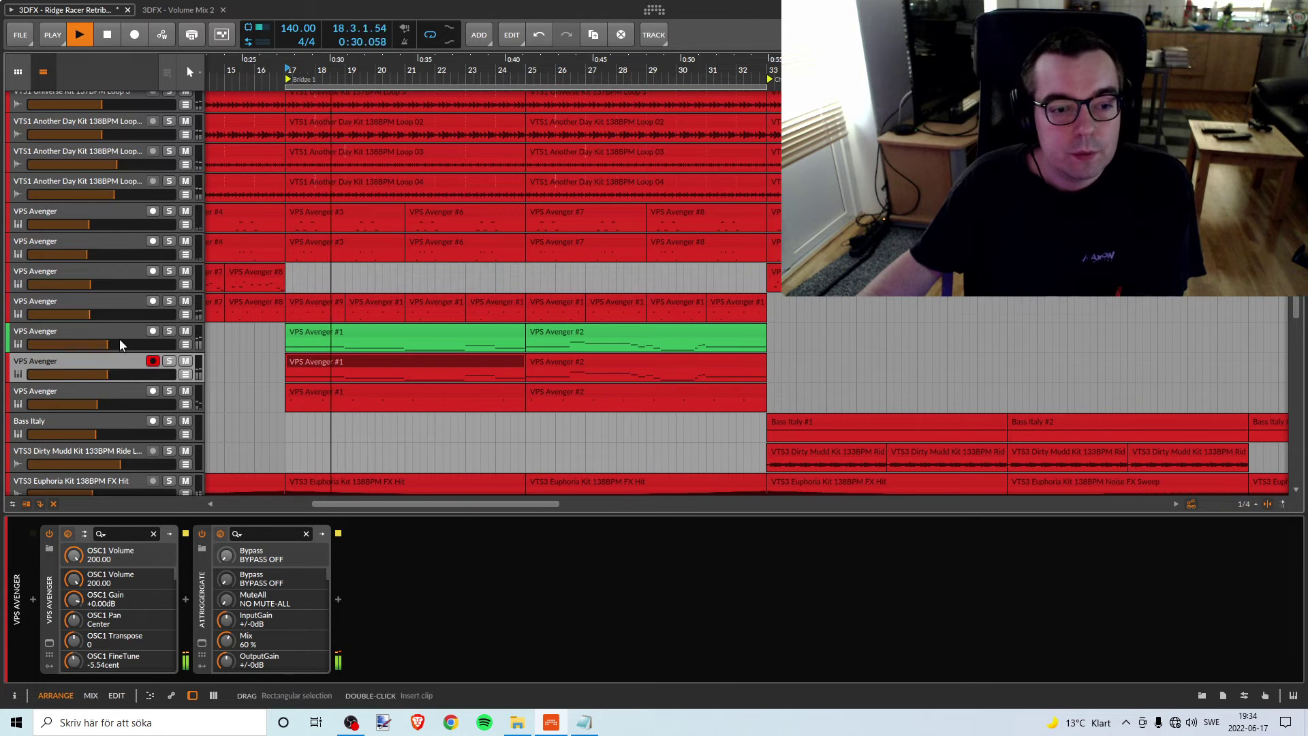
drag(120, 343, 80, 343)
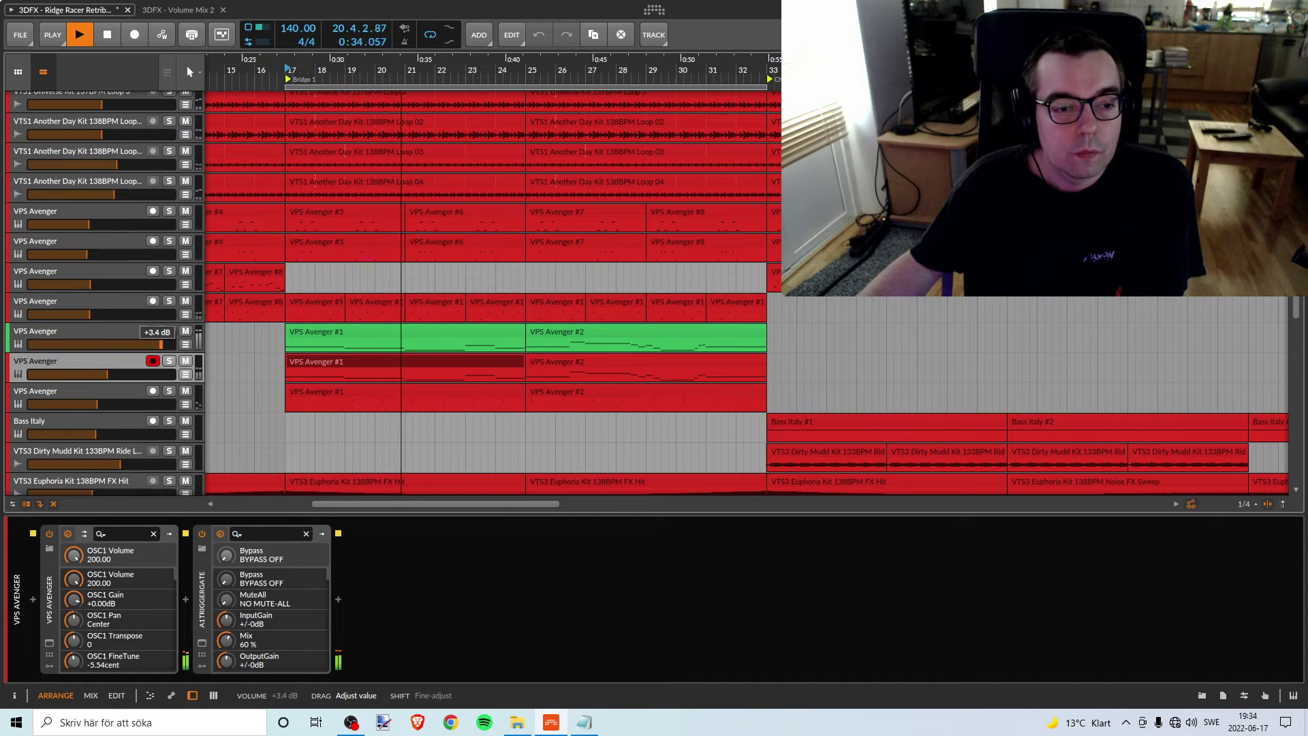
key(space)
Solo the remaining green VPS Avenger track and set its volume to about -10.3 dB while playing from bar 17
click(97, 333)
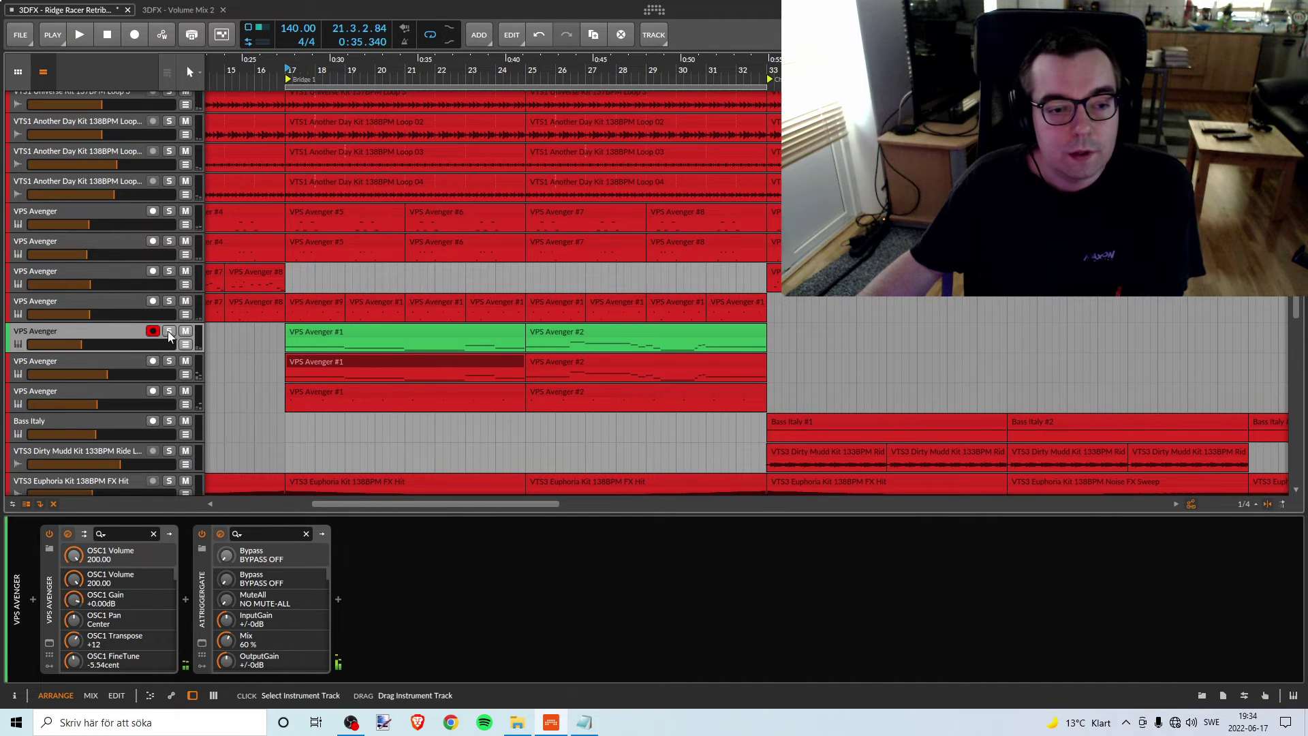
scroll(143, 314, up, 3)
scroll(143, 313, down, 5)
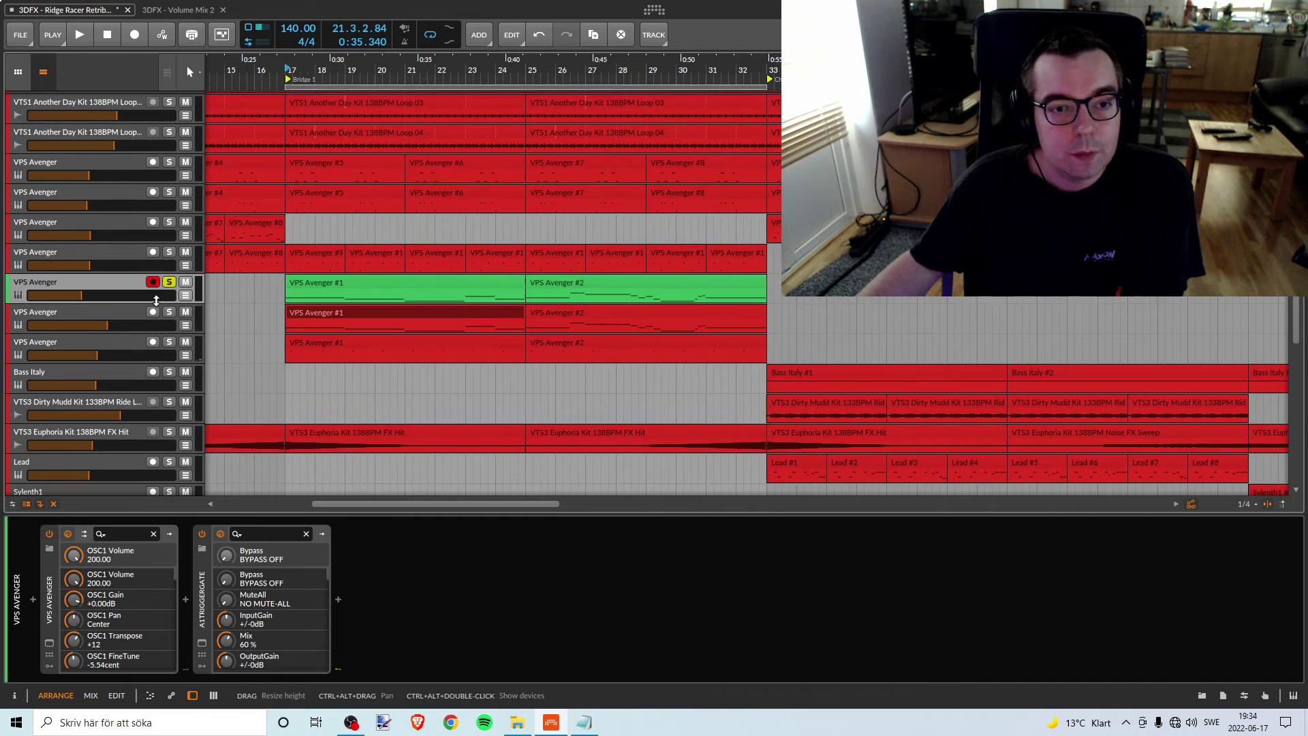
key(space)
scroll(102, 314, up, 2)
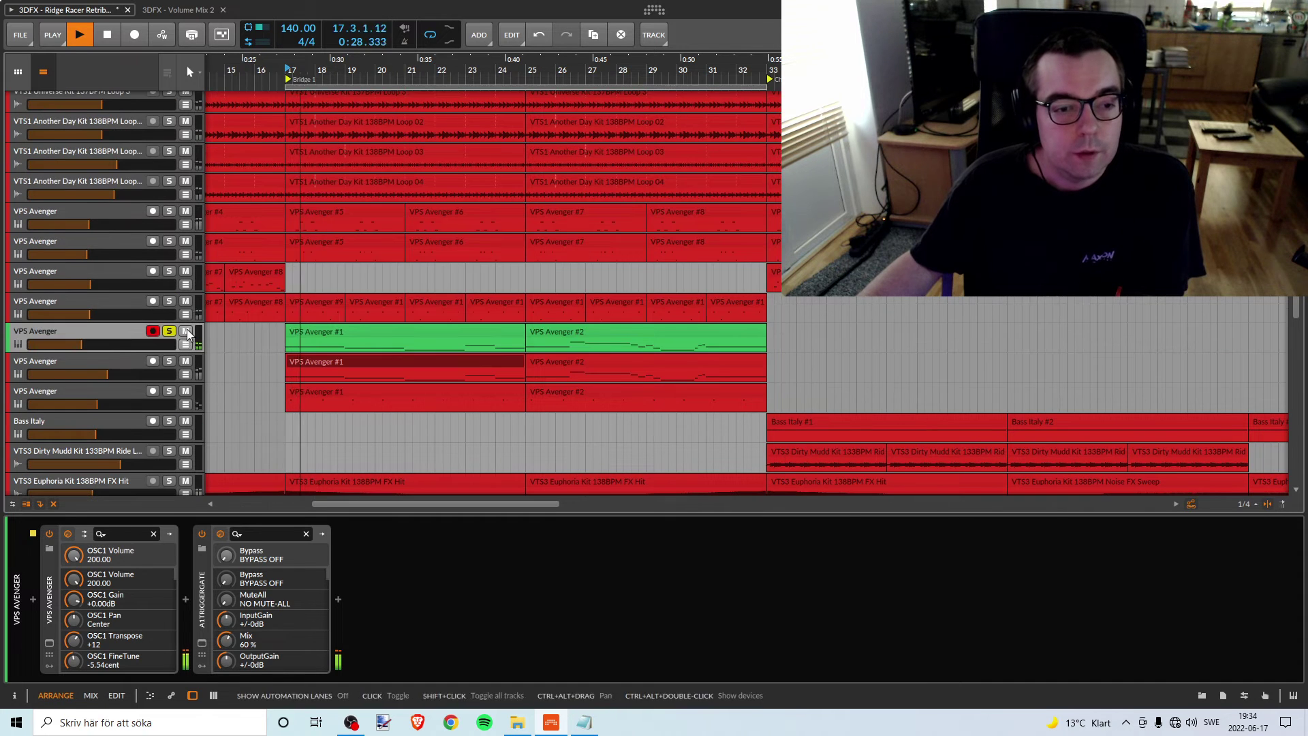
mouse_move(85, 344)
mouse_down()
mouse_move(139, 344)
mouse_move(64, 344)
mouse_move(107, 343)
mouse_up()
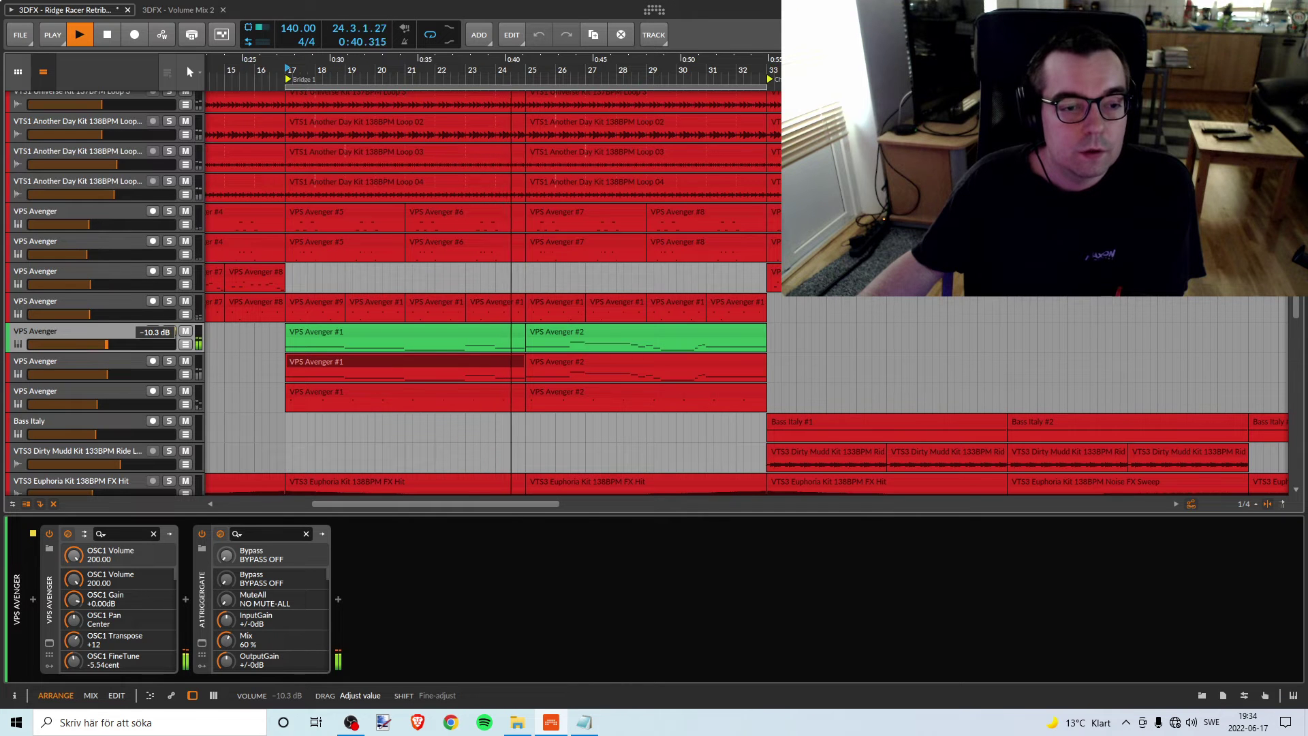
Stop playback, unsolo the last green VPS Avenger track and color it red
key(space)
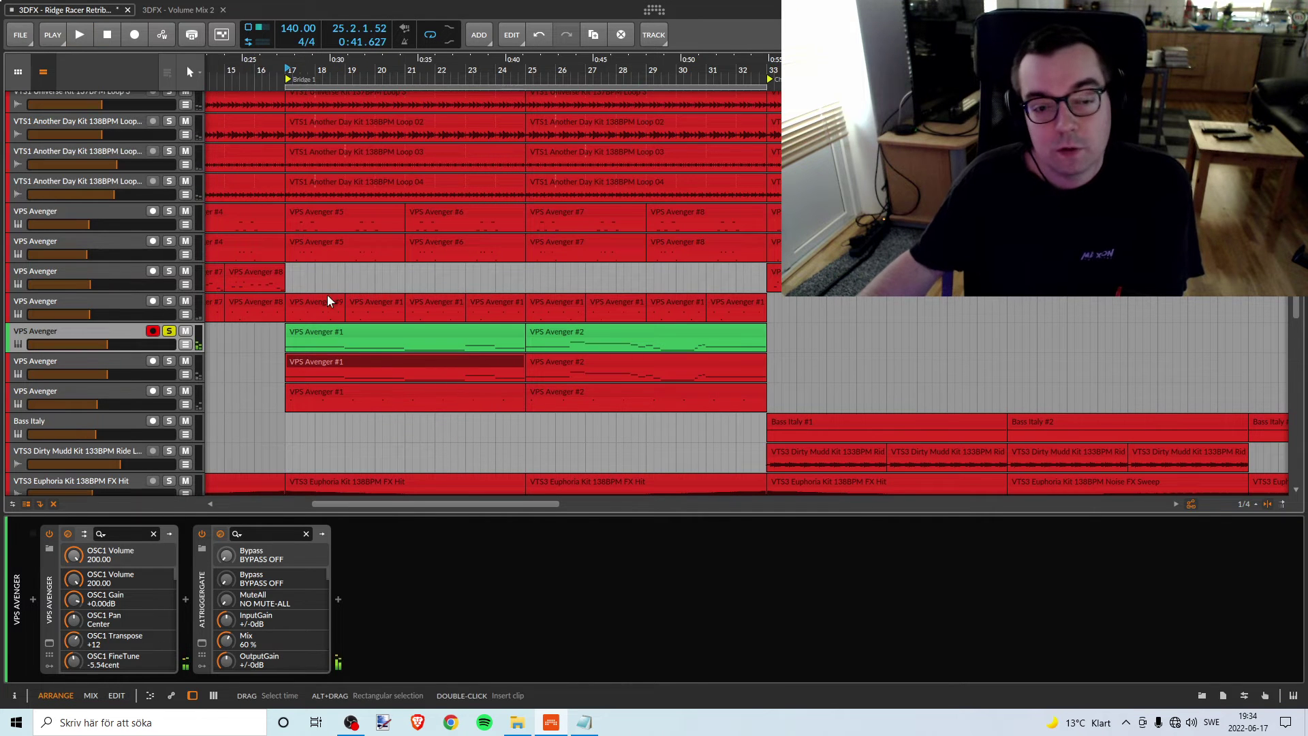
right_click(101, 333)
click(147, 430)
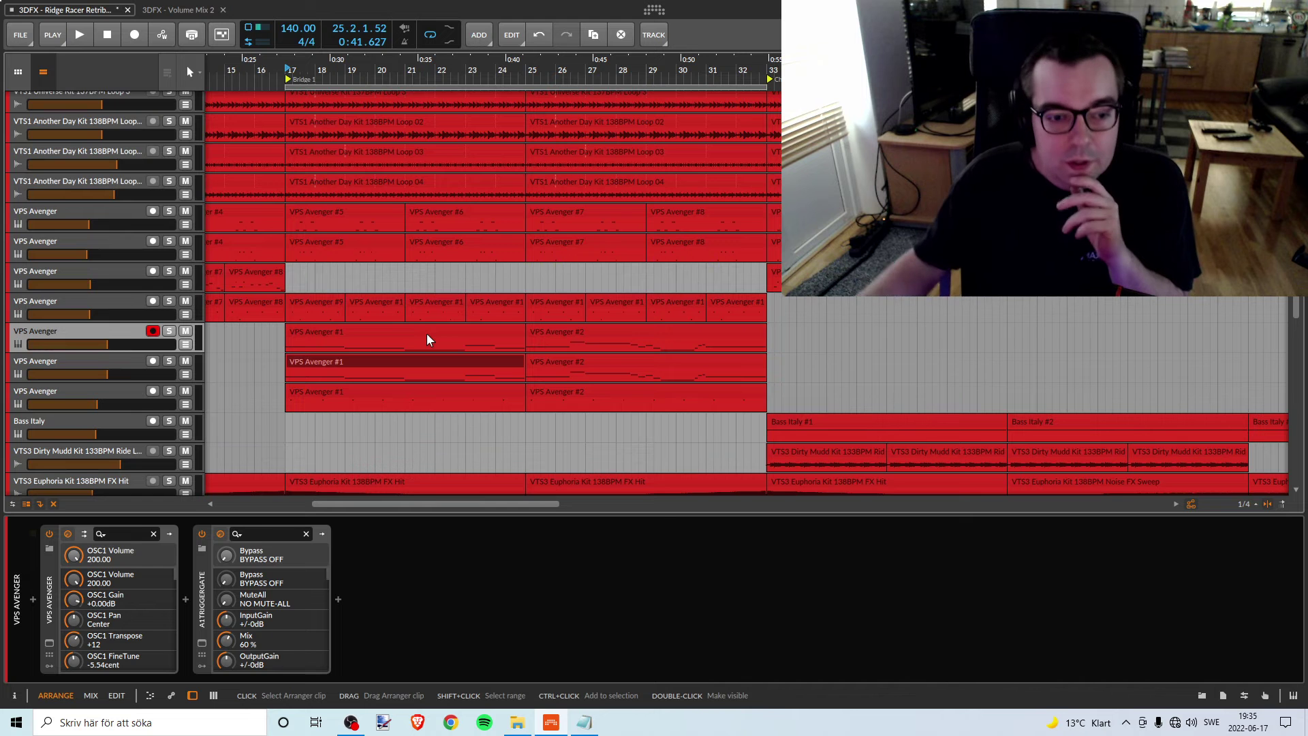
Solo the Kick track alongside the pink noise and play both from bar 17 to check the Kick's volume
scroll(501, 304, down, 3)
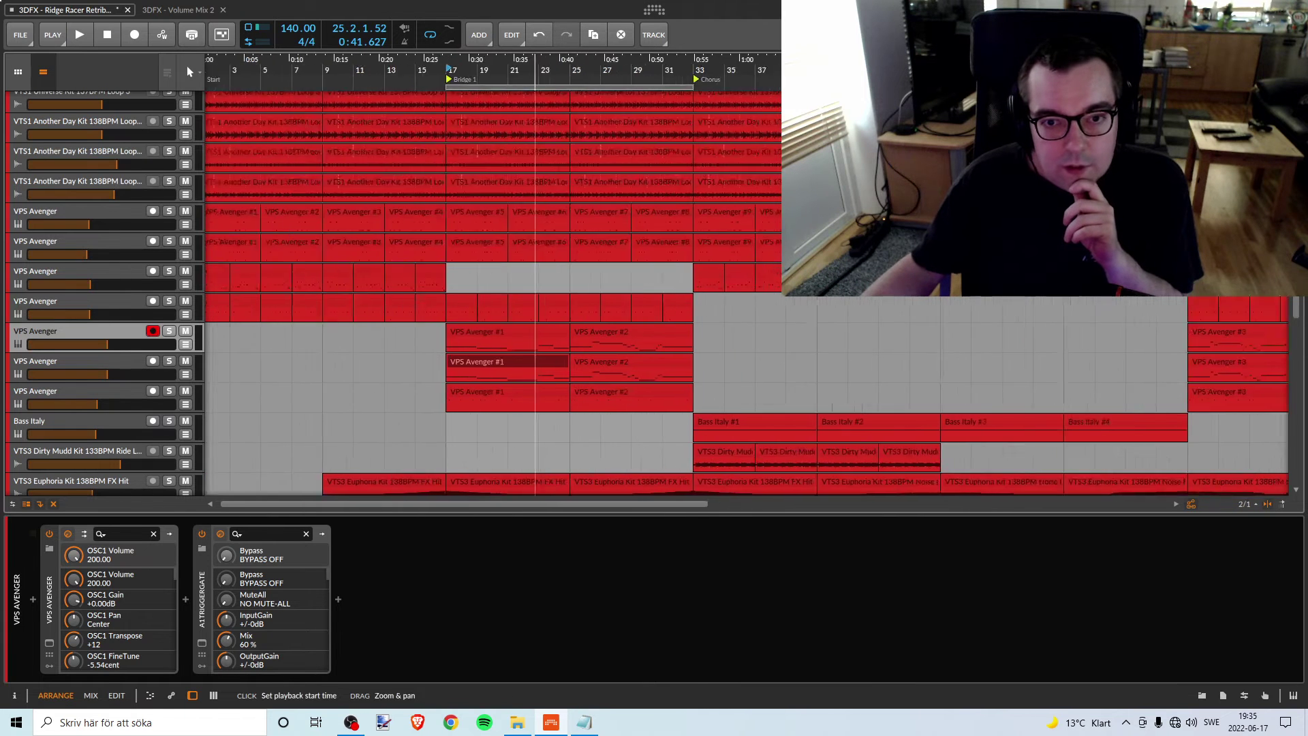
scroll(504, 303, down, 6)
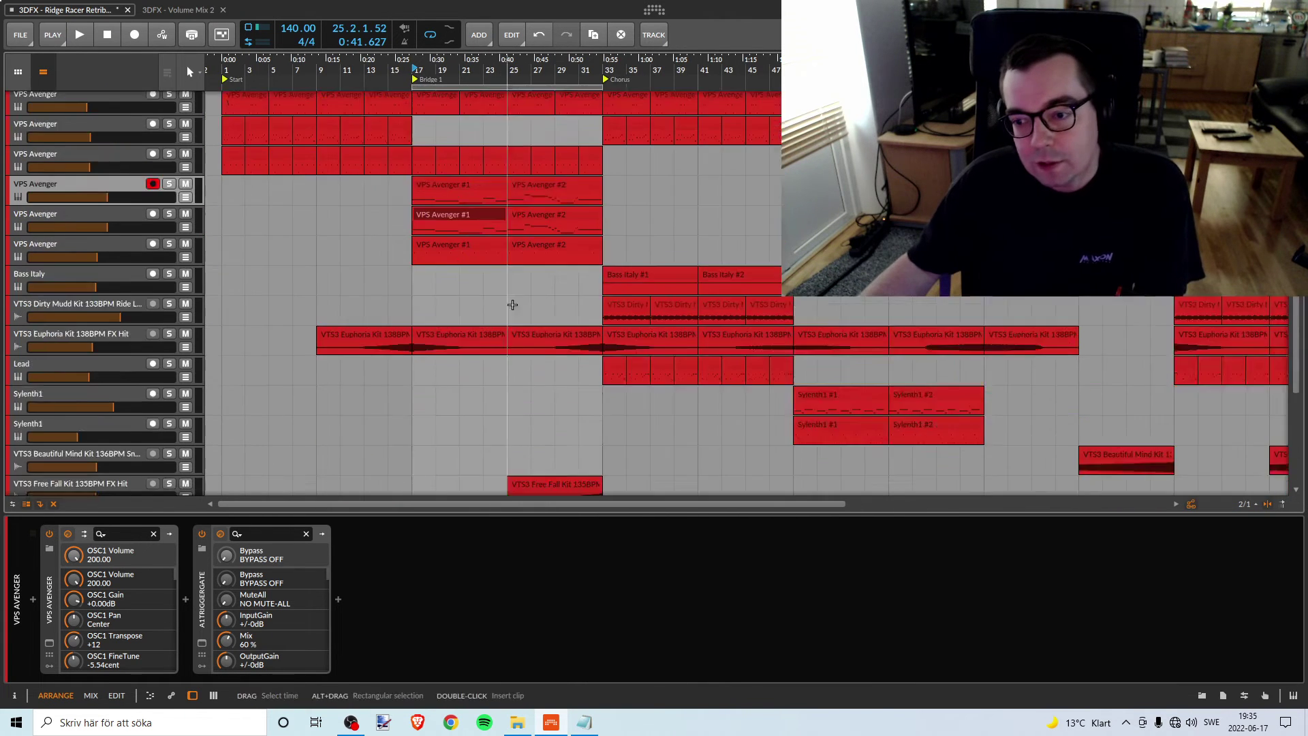
scroll(667, 404, up, 6)
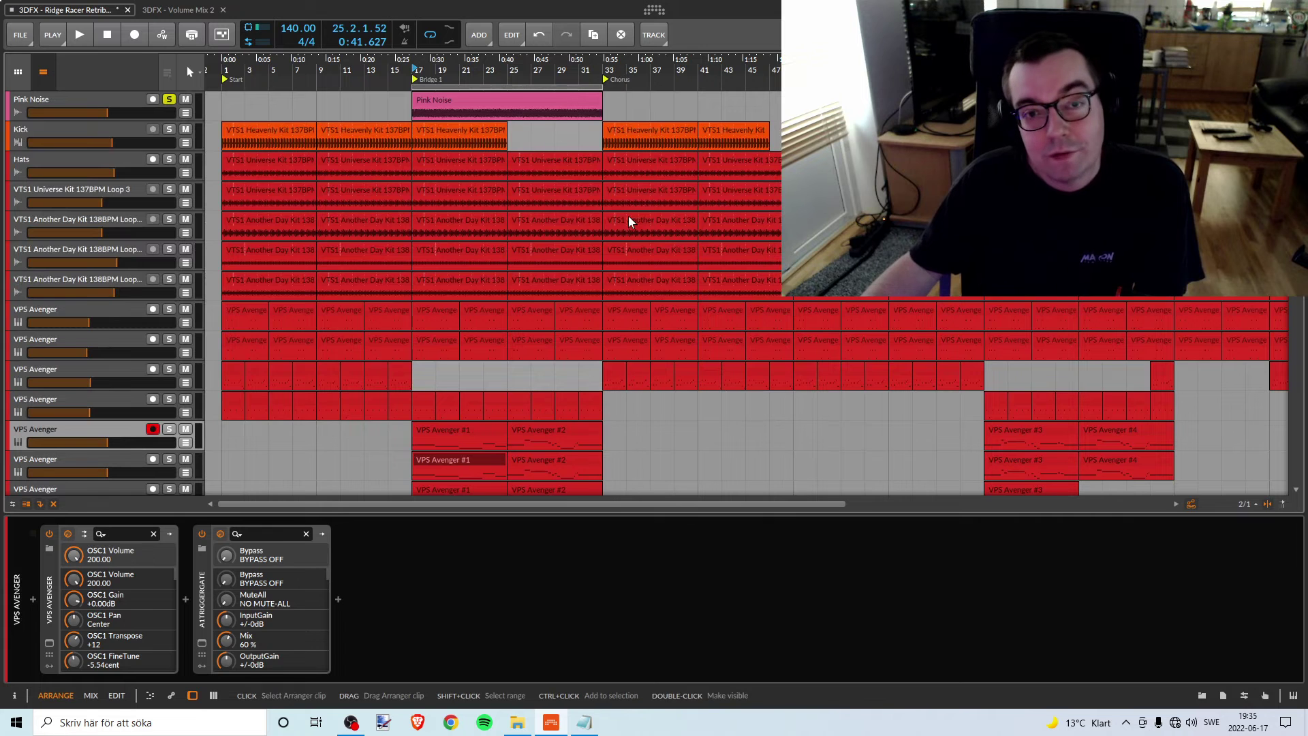
click(166, 129)
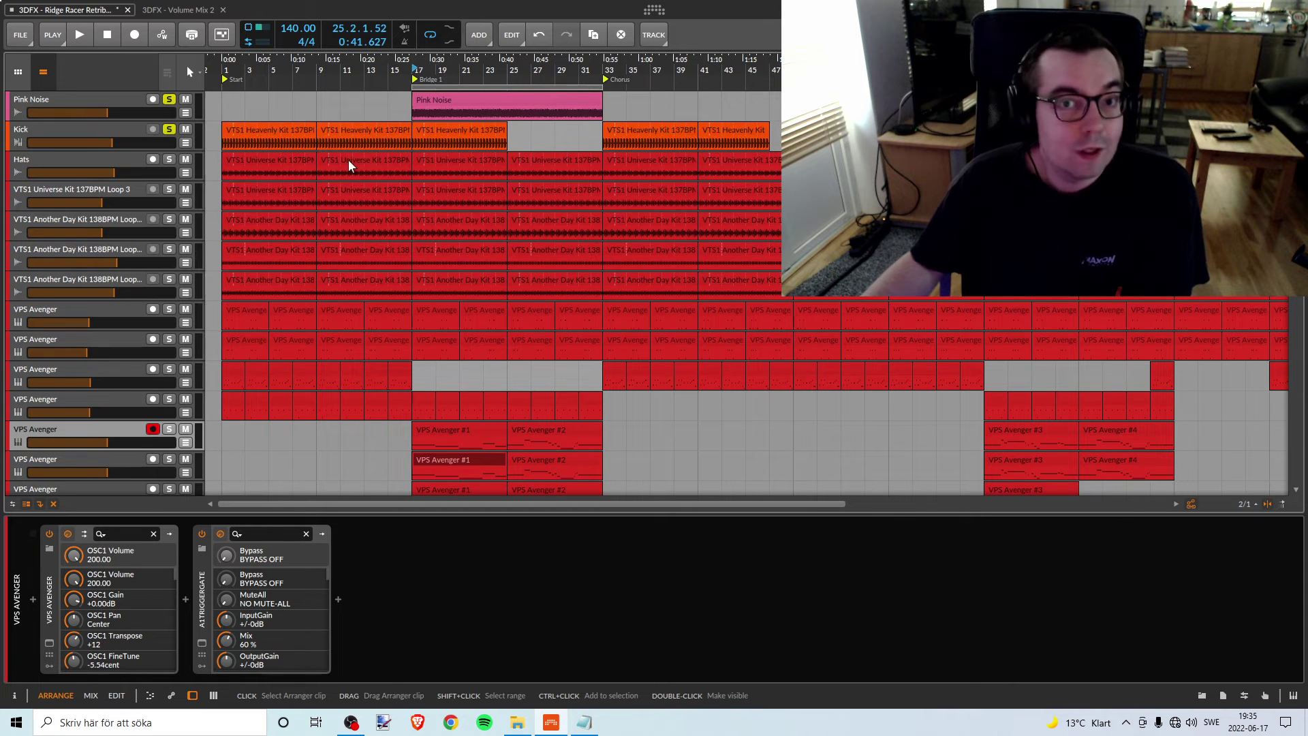
scroll(423, 321, down, 10)
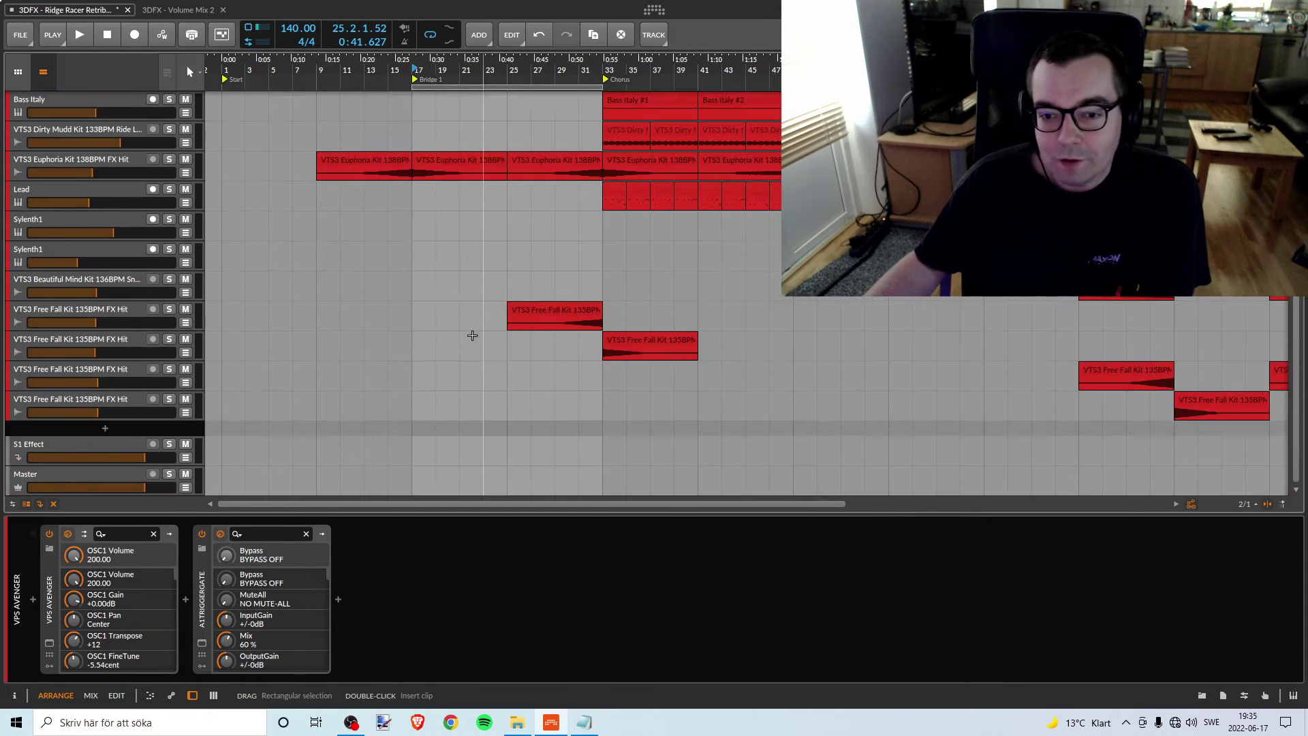
scroll(472, 335, up, 10)
click(413, 69)
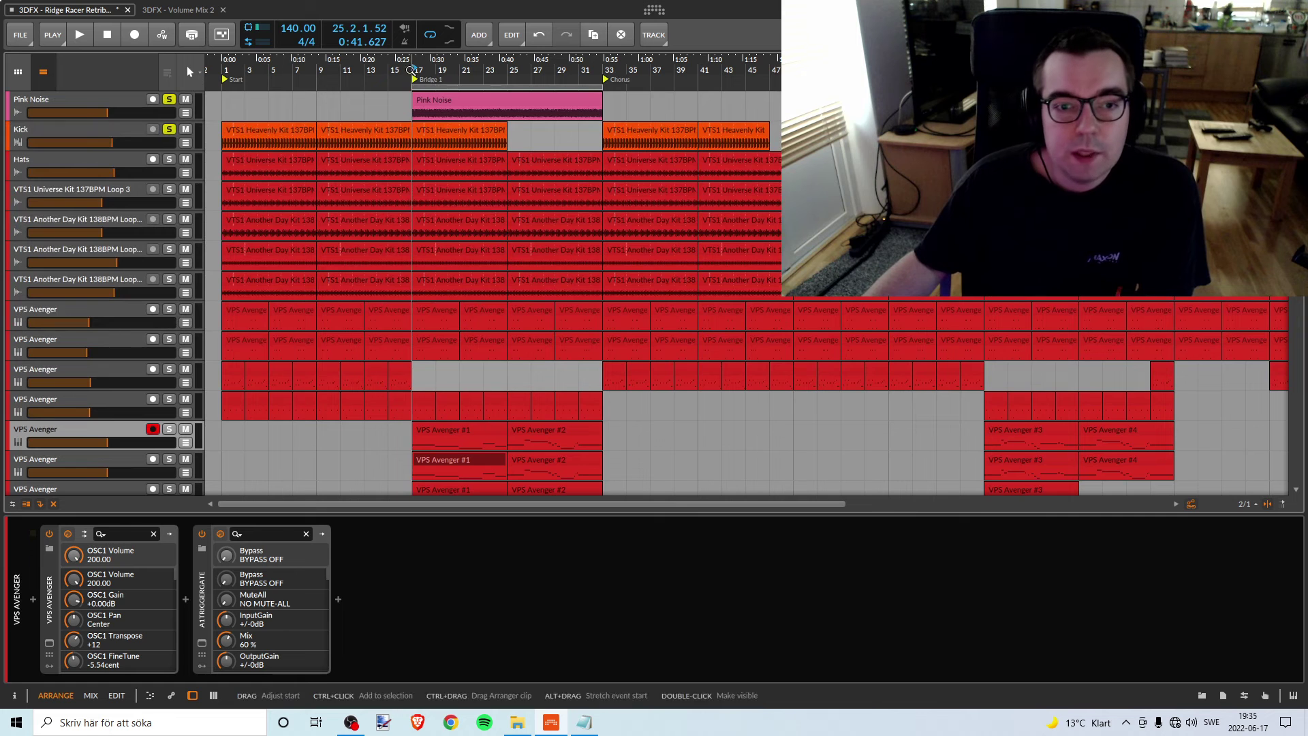
key(space)
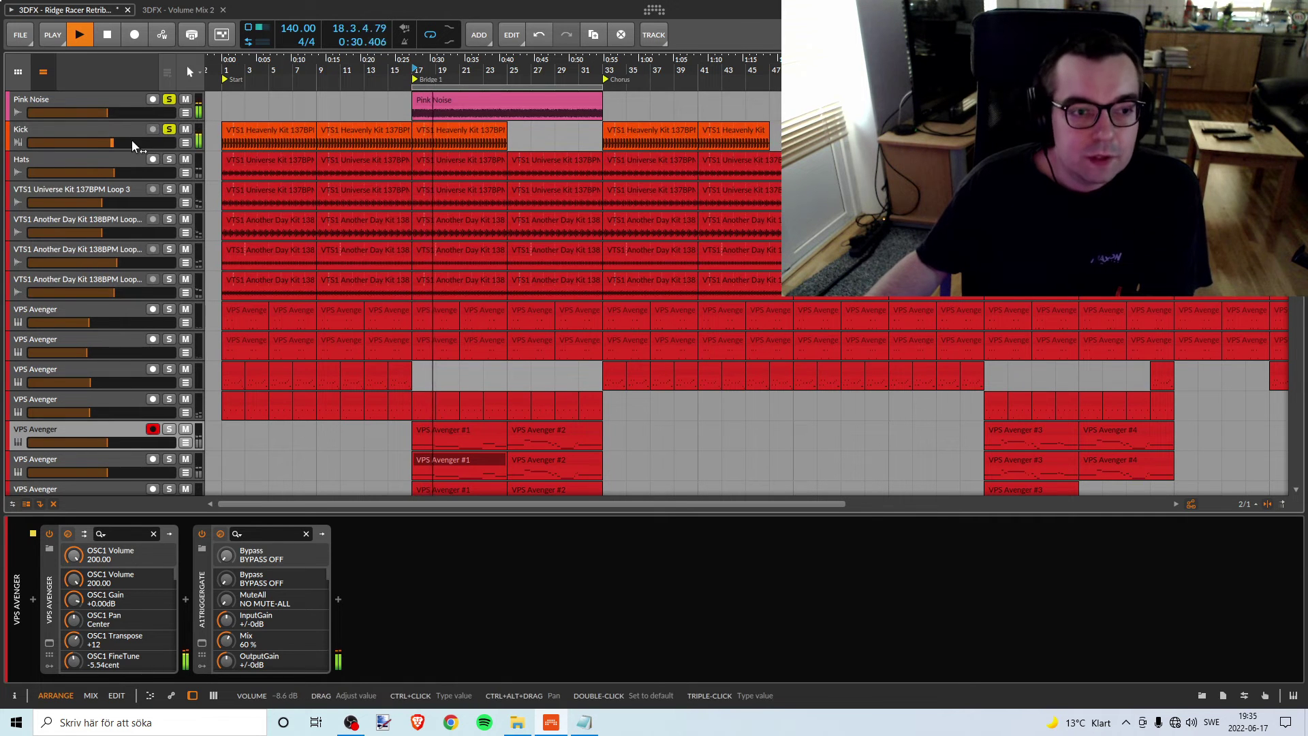
mouse_move(132, 140)
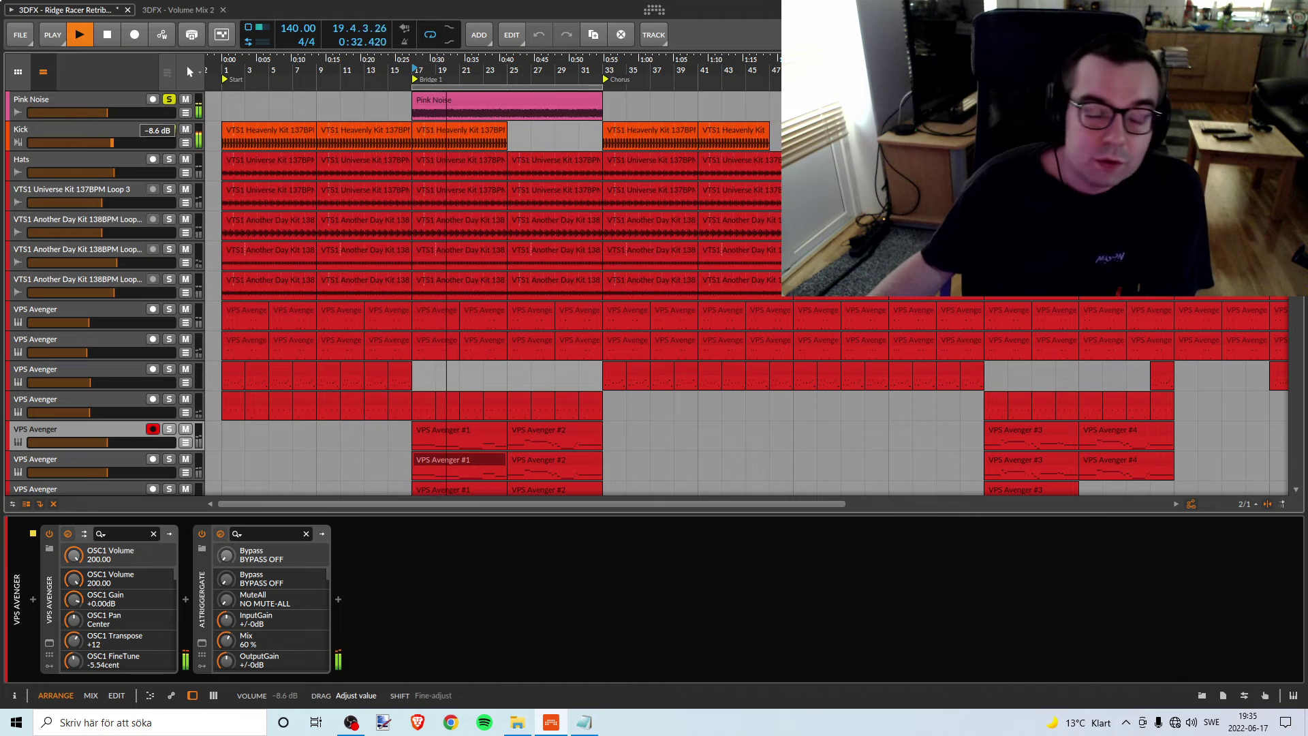
Lower the Kick track's volume to -16.9 dB while auditioning it against the pink noise
drag(132, 140, 89, 143)
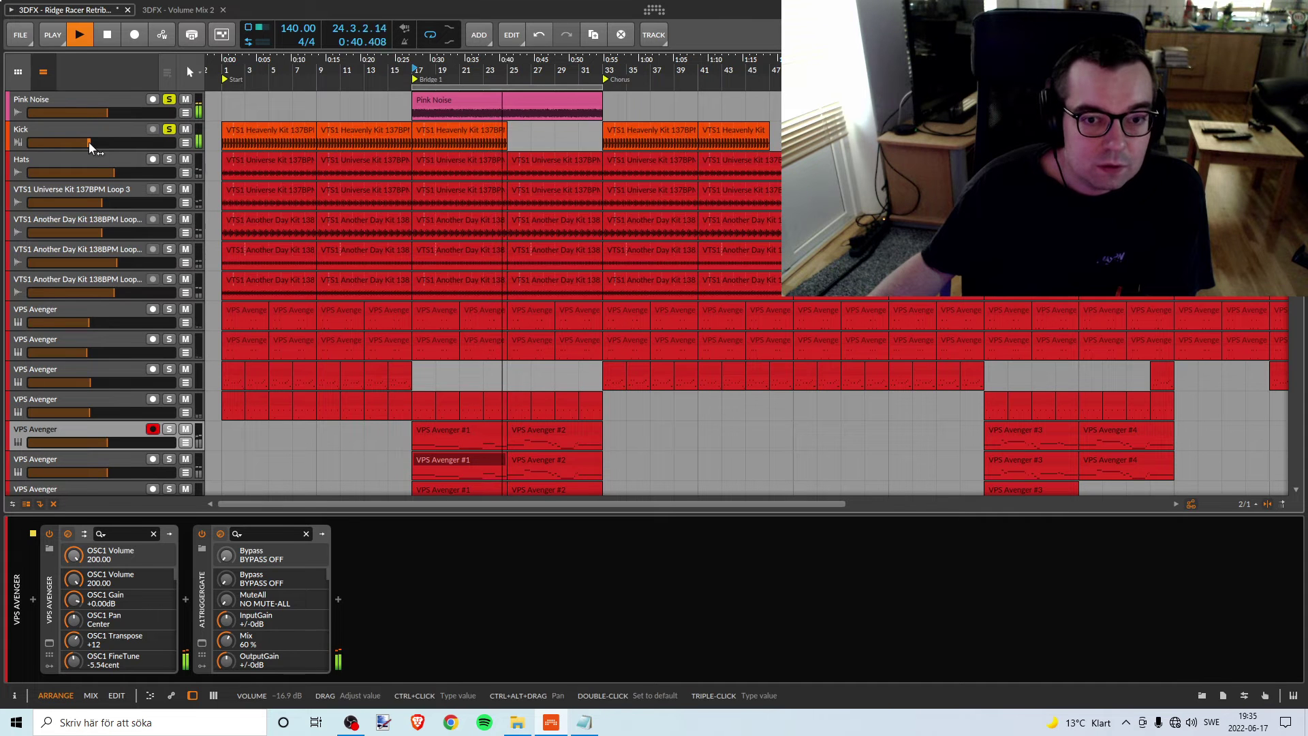
key(space)
key(space)
key(space)
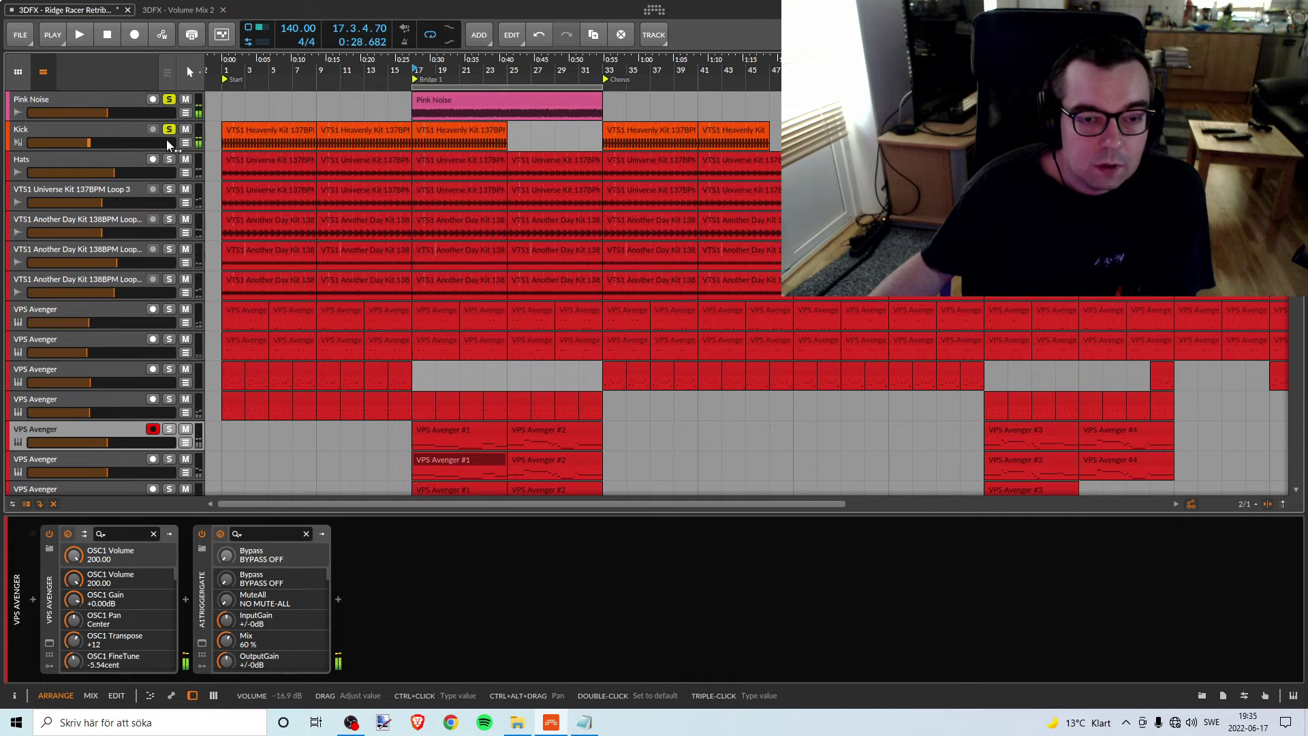
key(space)
drag(114, 141, 114, 141)
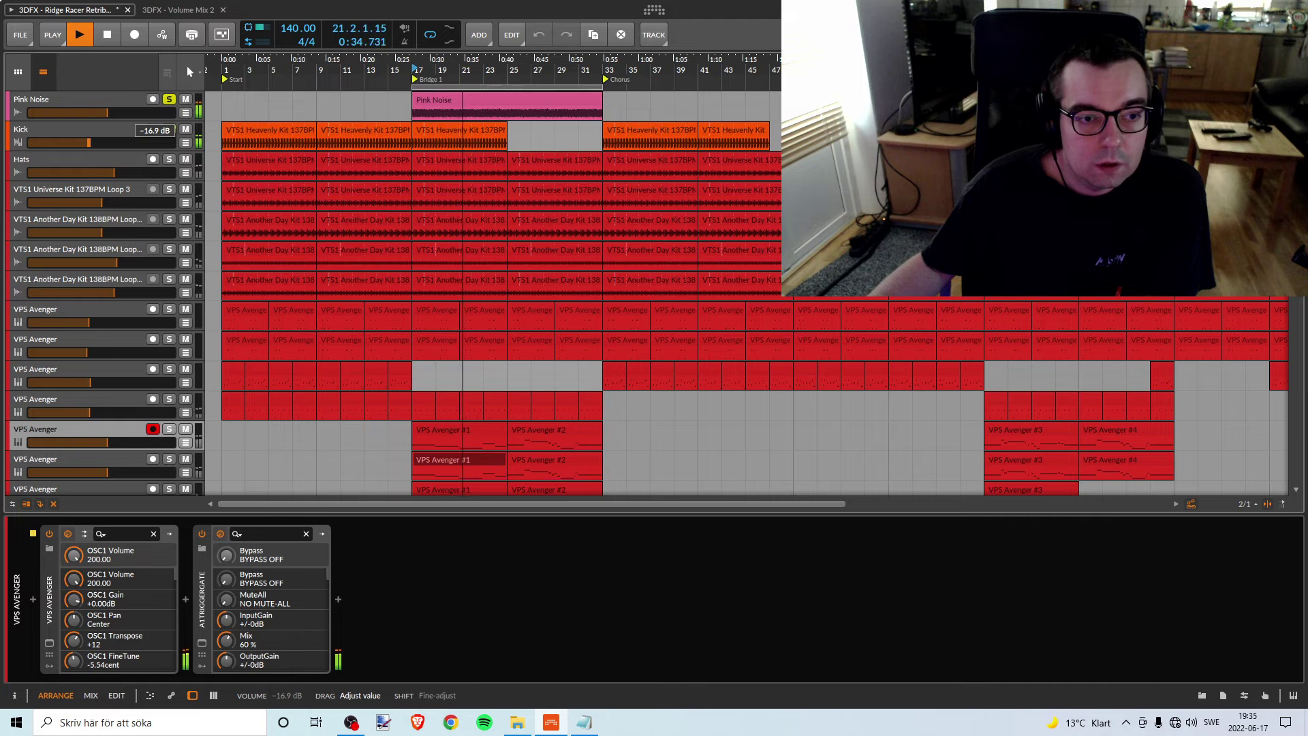
key(space)
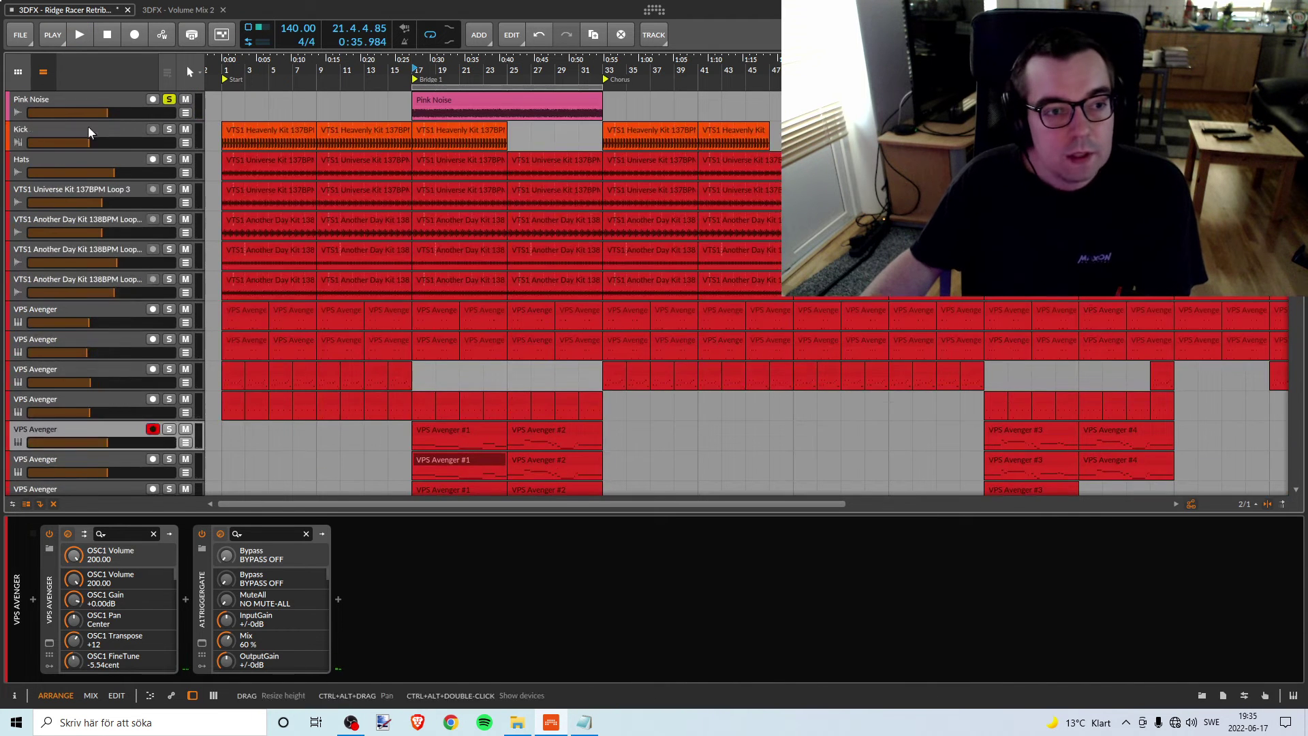
Recolour the Kick track red to mark it as balanced like the other tracks
right_click(87, 126)
click(132, 225)
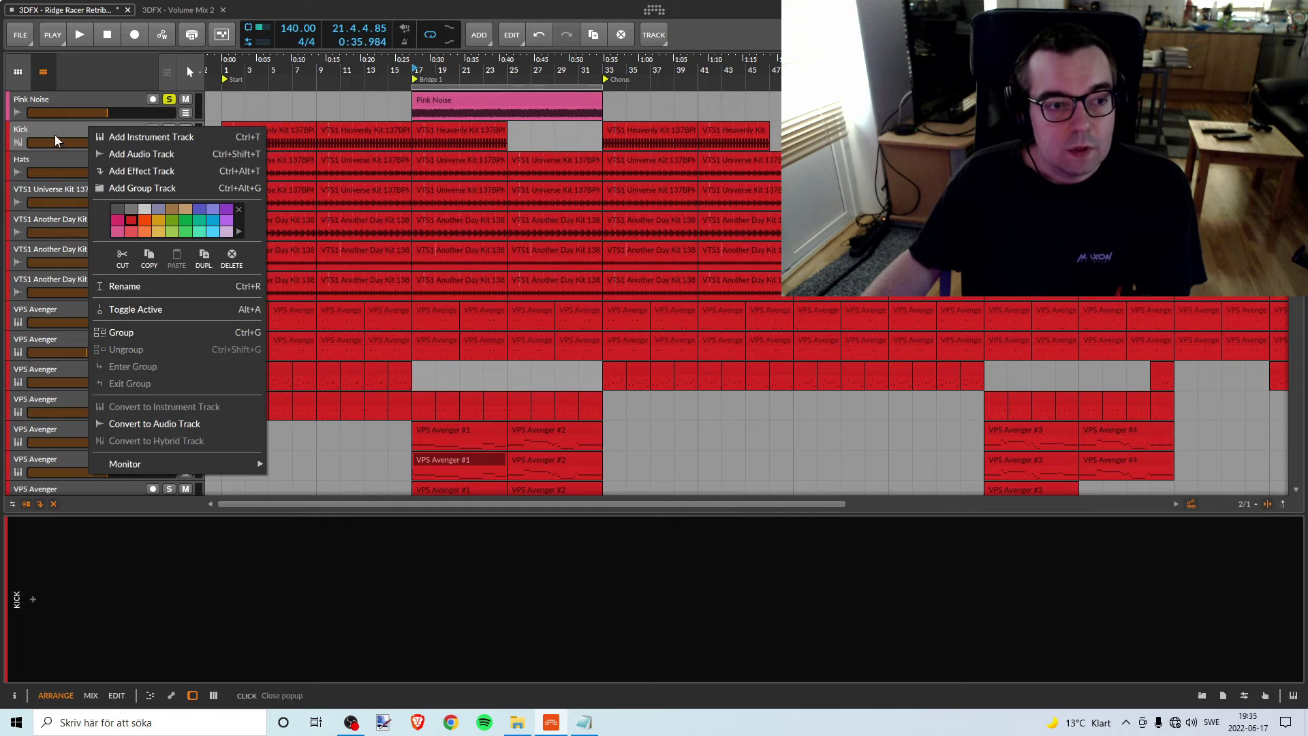
scroll(55, 133, down, 10)
scroll(506, 233, up, 5)
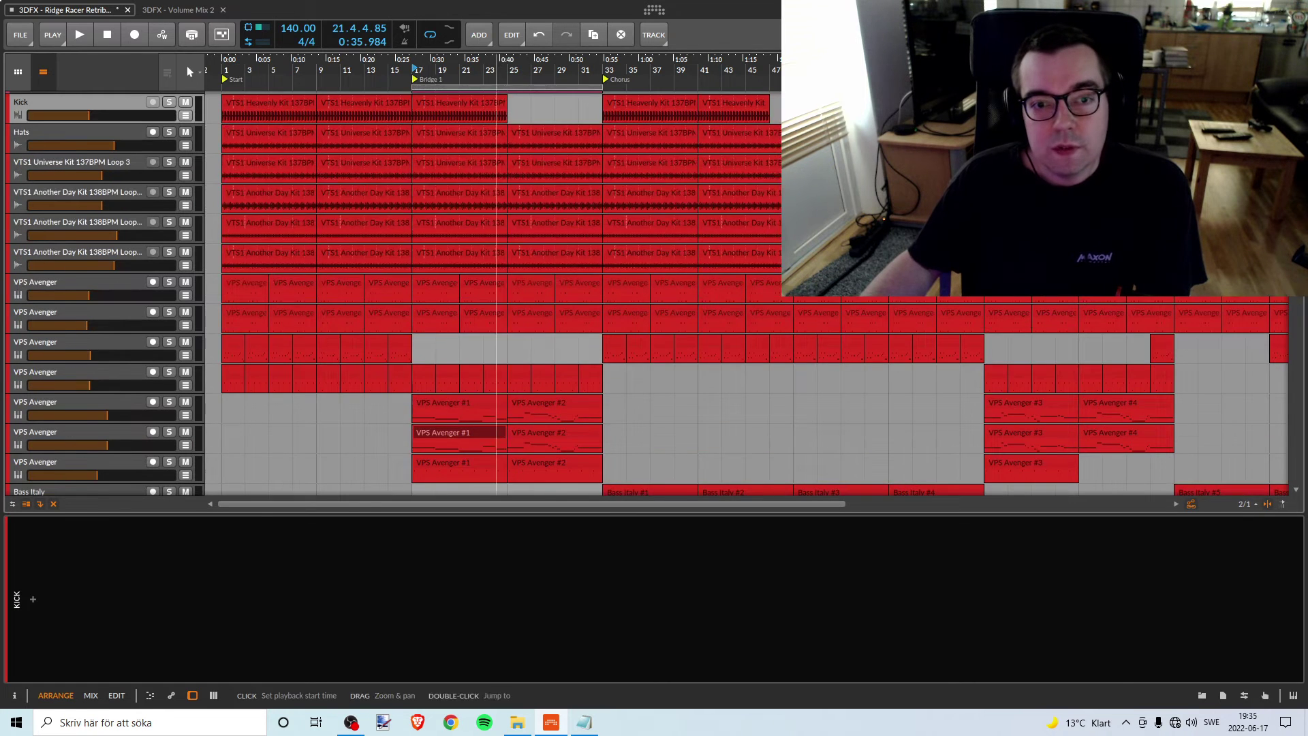
scroll(412, 243, down, 5)
scroll(413, 243, down, 3)
scroll(400, 228, up, 8)
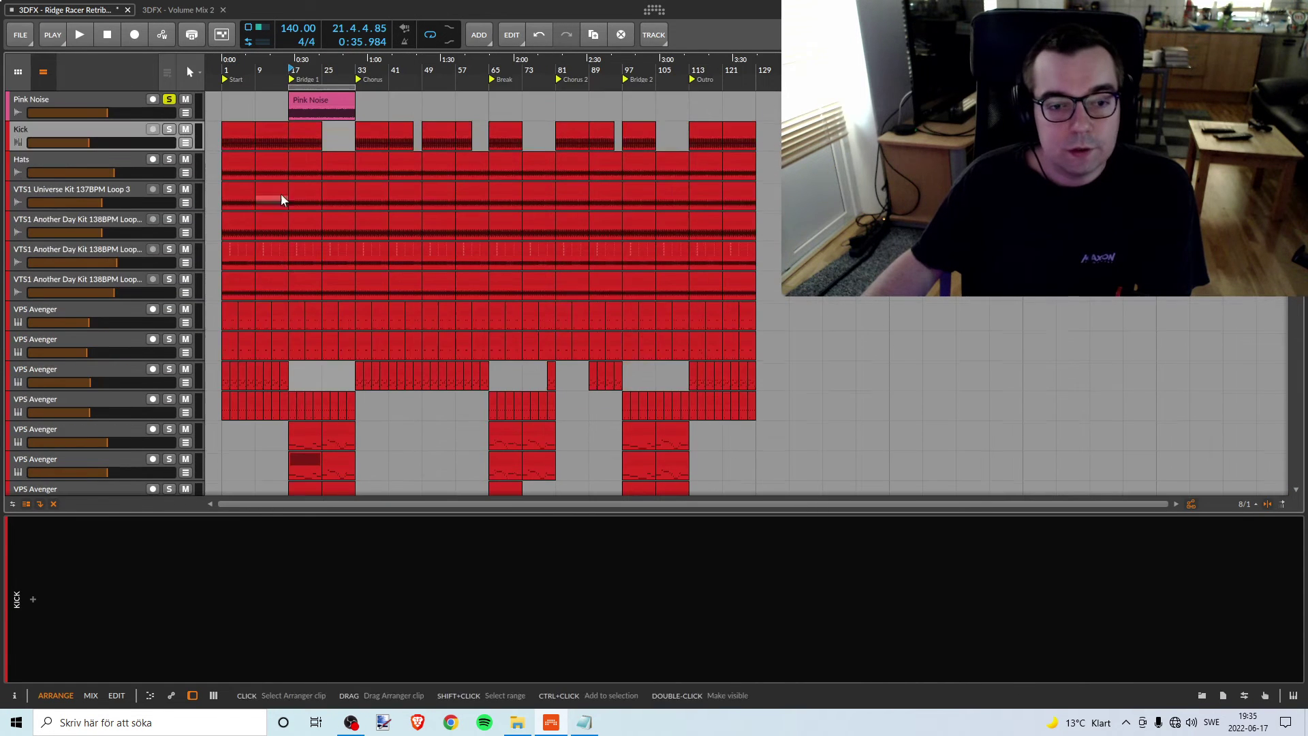
Save the project as "3DFX - Ridge Racer Retribution - Volume Mix", overwriting the existing file
click(17, 35)
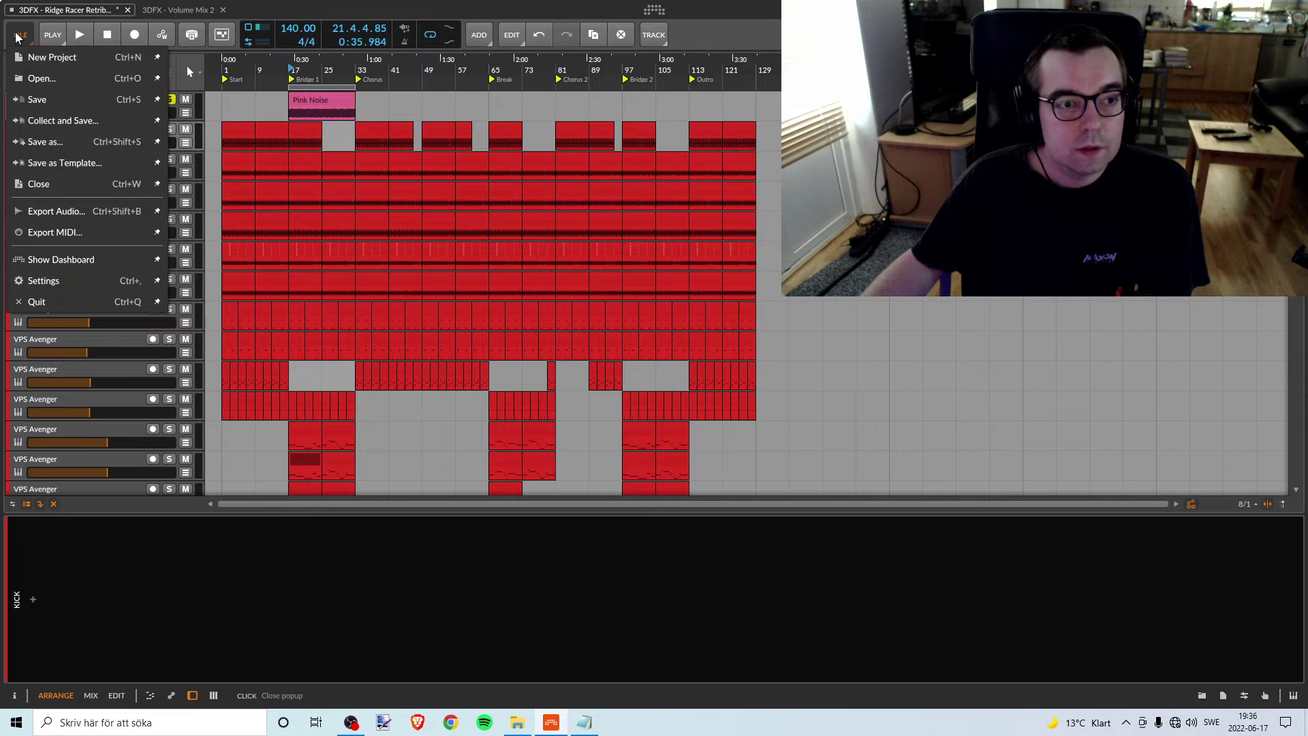
click(31, 142)
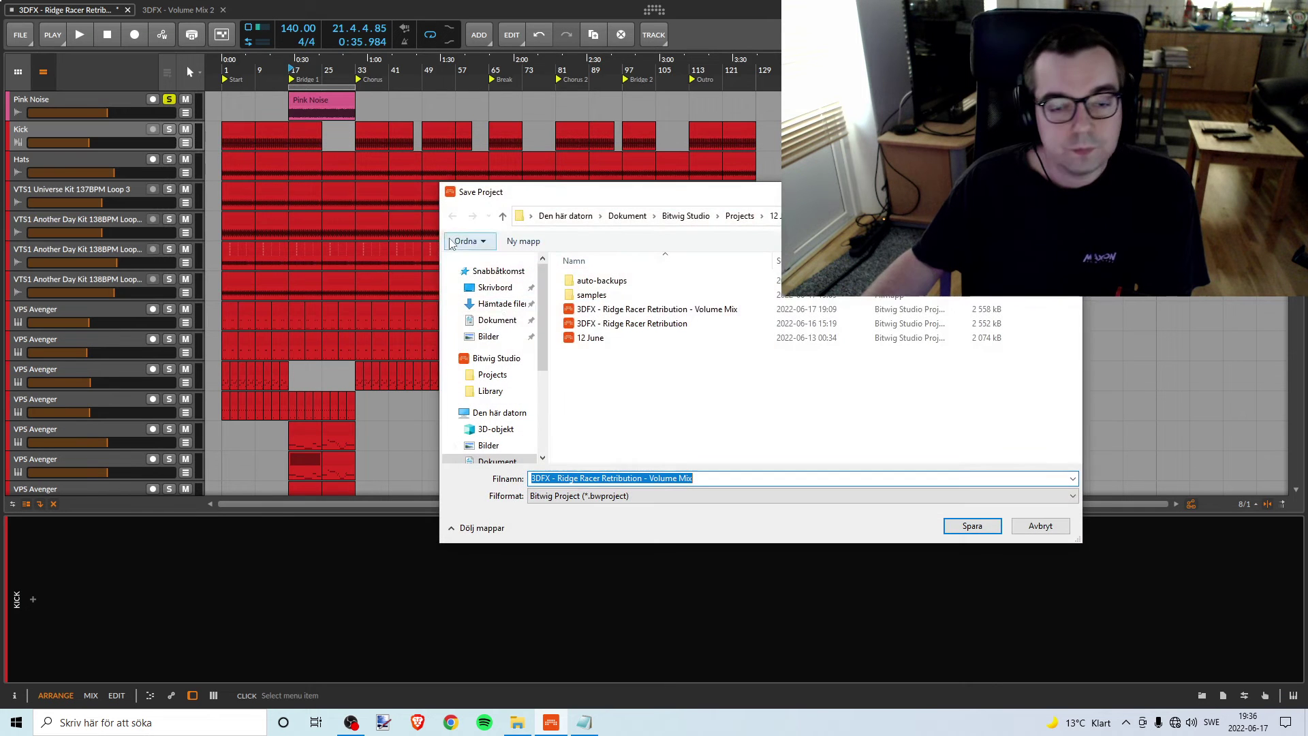
click(681, 310)
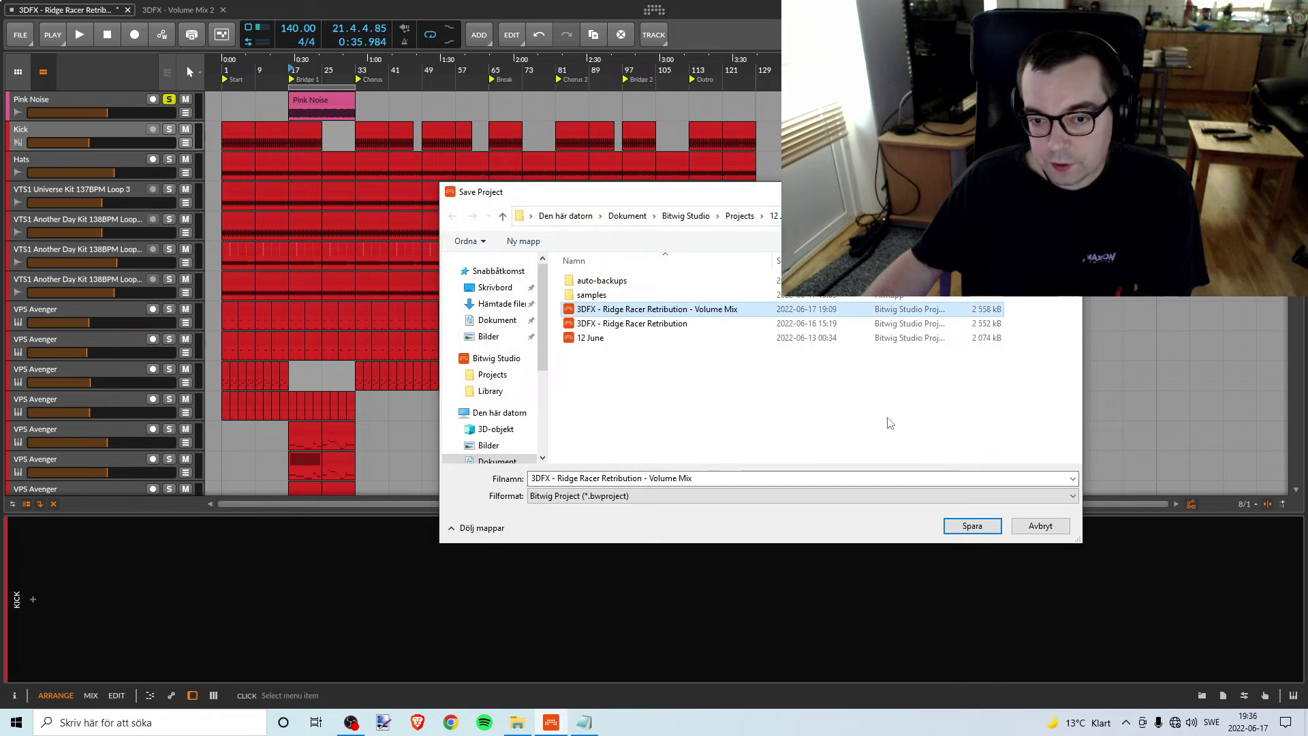
click(968, 533)
click(713, 362)
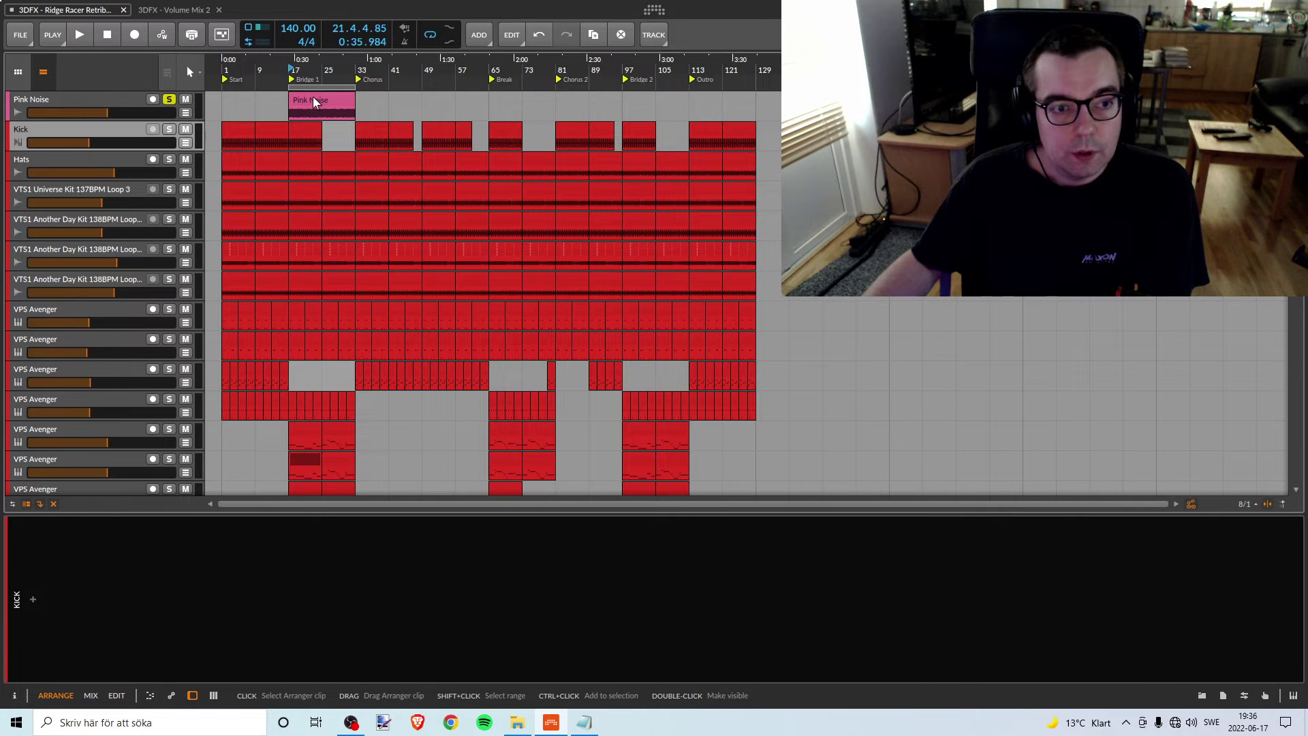
Move the Pink Noise clip to bar 1 at the song's start and turn off solo on its track
drag(314, 103, 248, 102)
drag(377, 68, 119, 118)
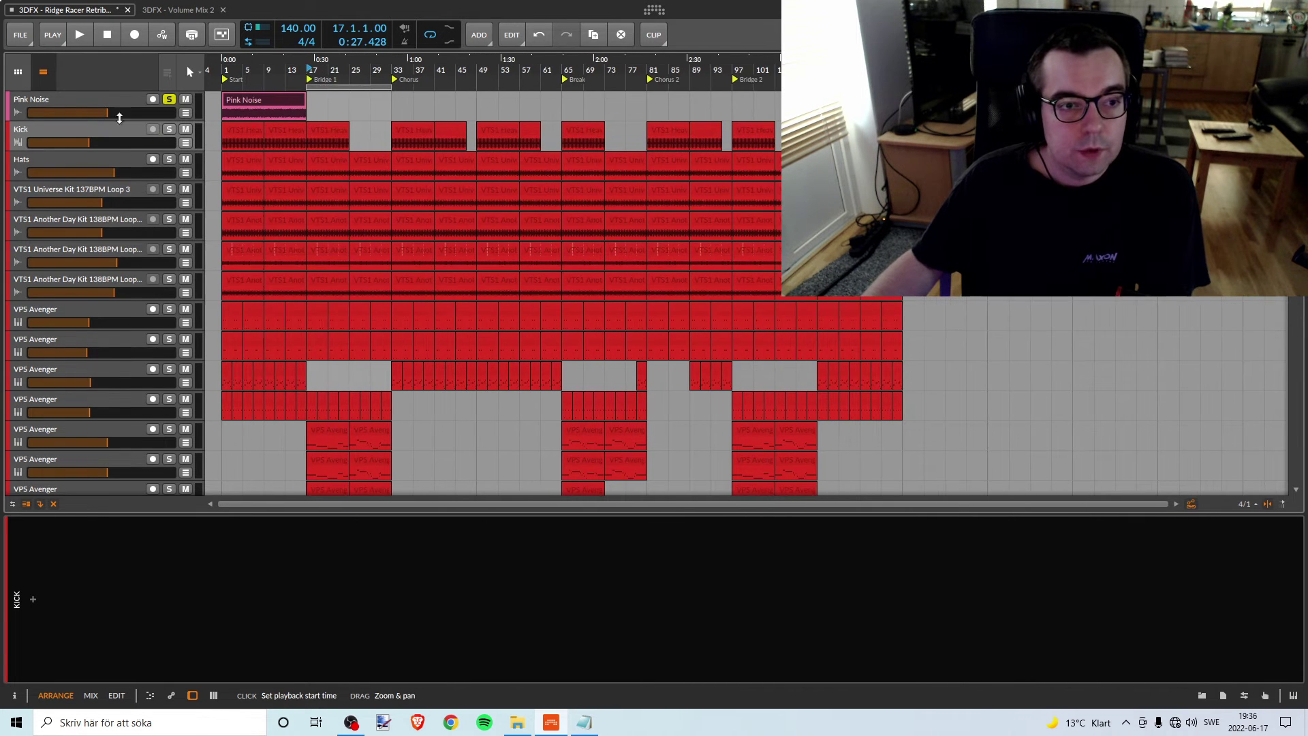
click(117, 99)
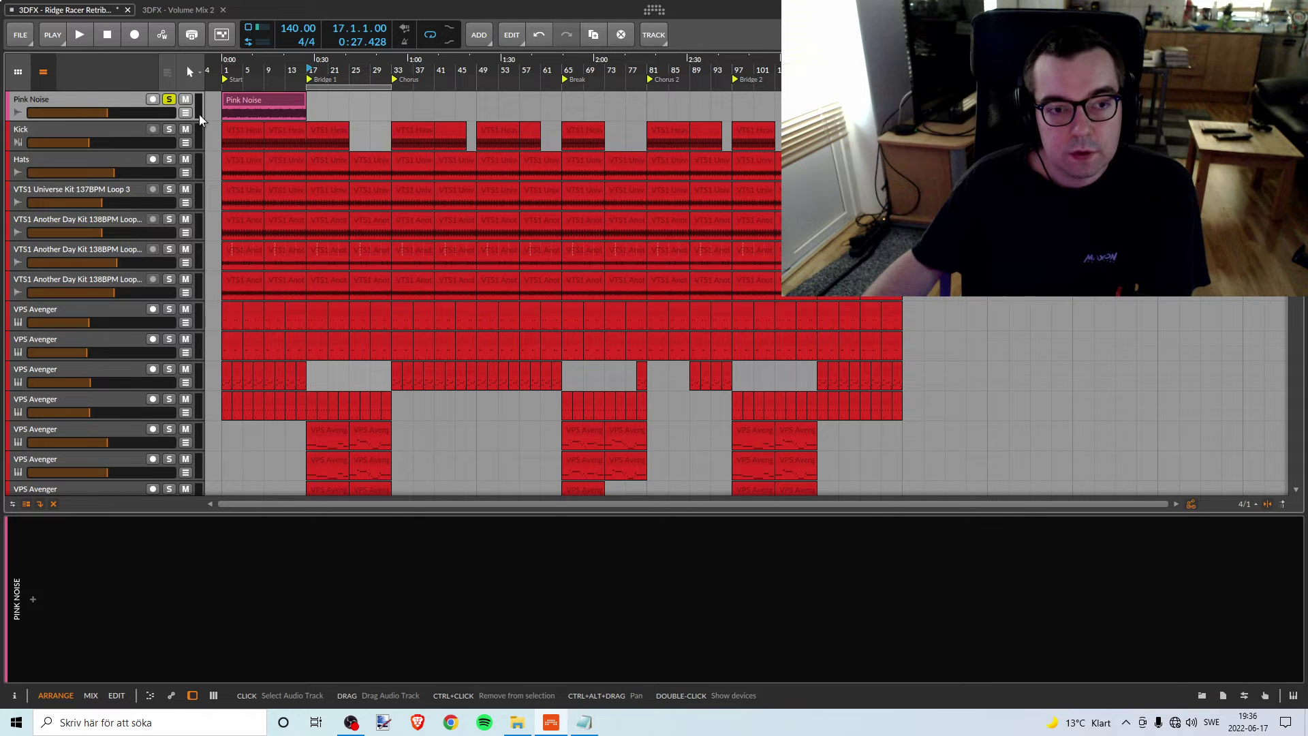
click(169, 99)
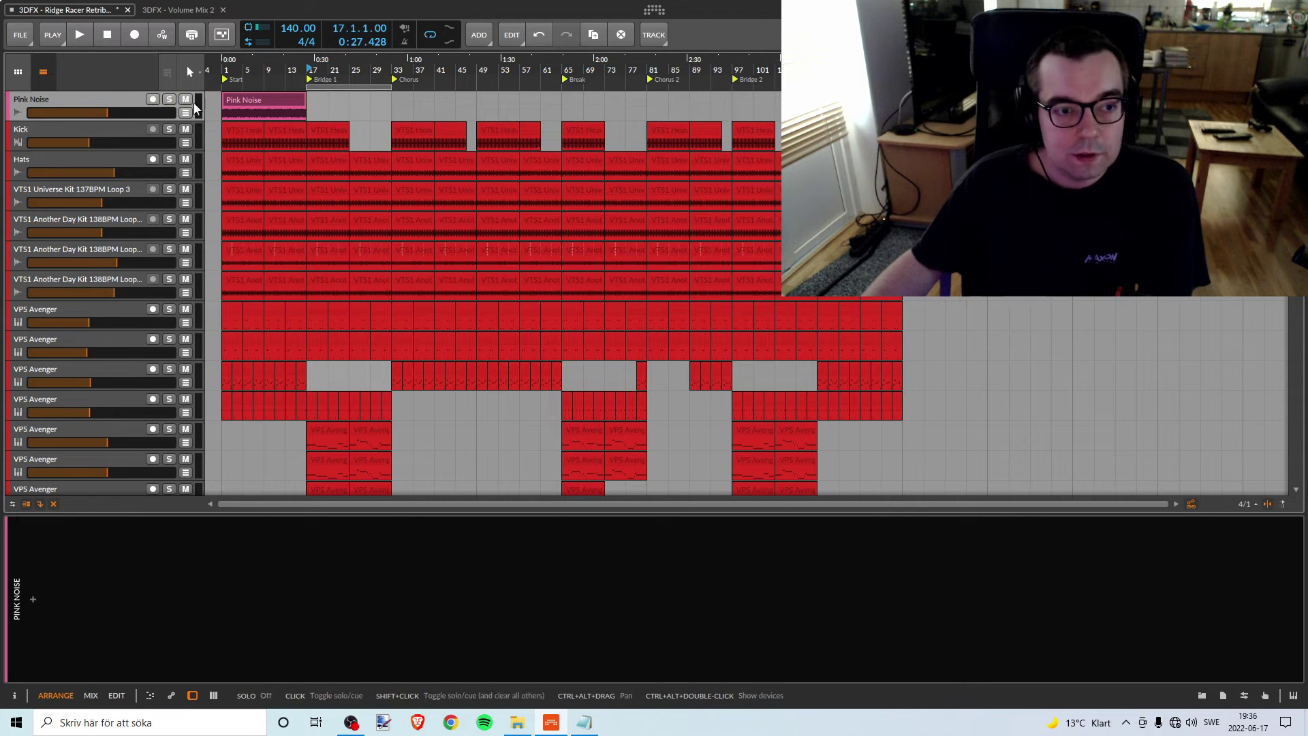
Mute the Pink Noise track and save the project
click(20, 35)
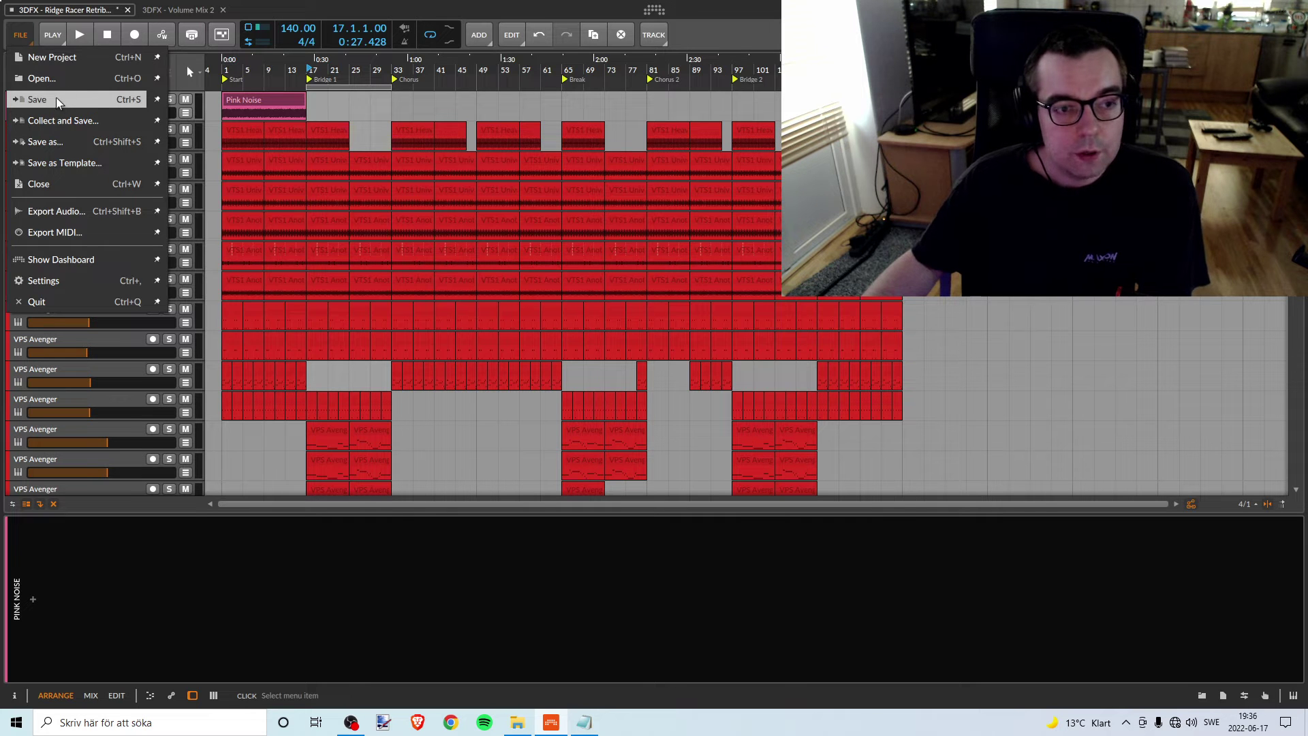
click(20, 38)
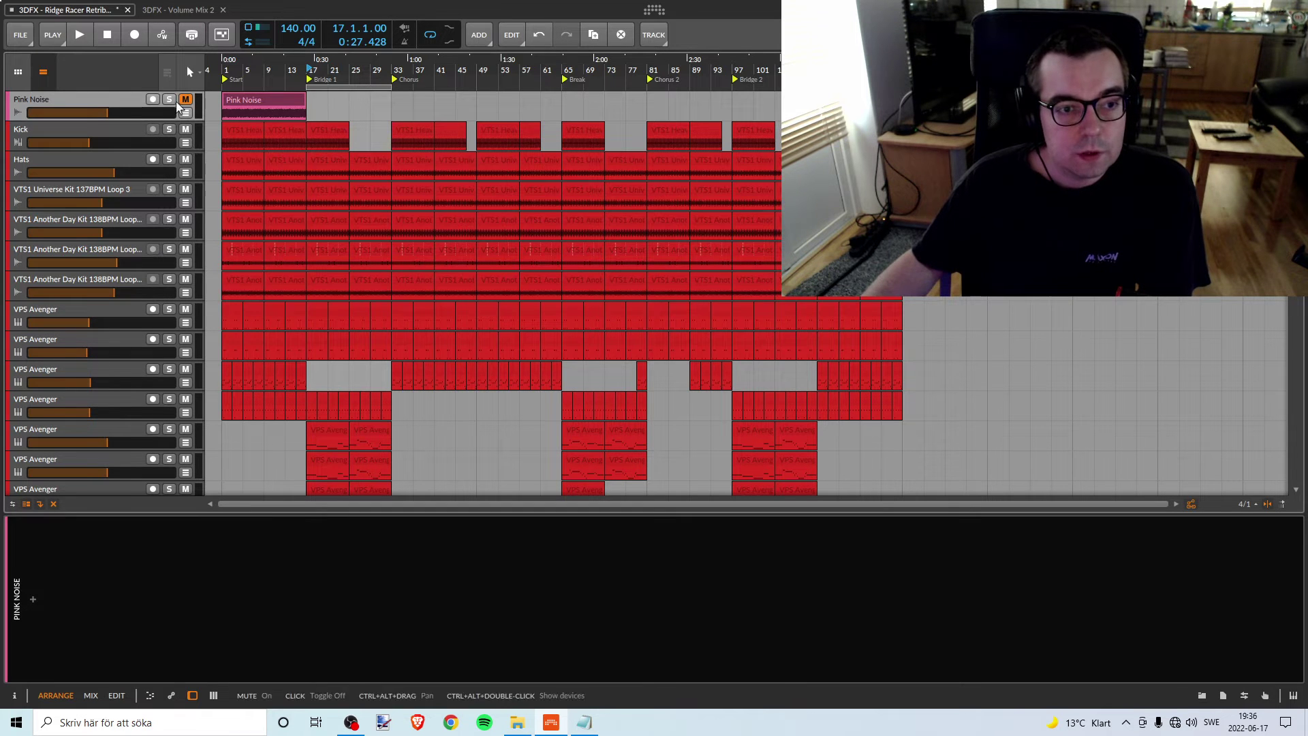
click(20, 38)
click(65, 107)
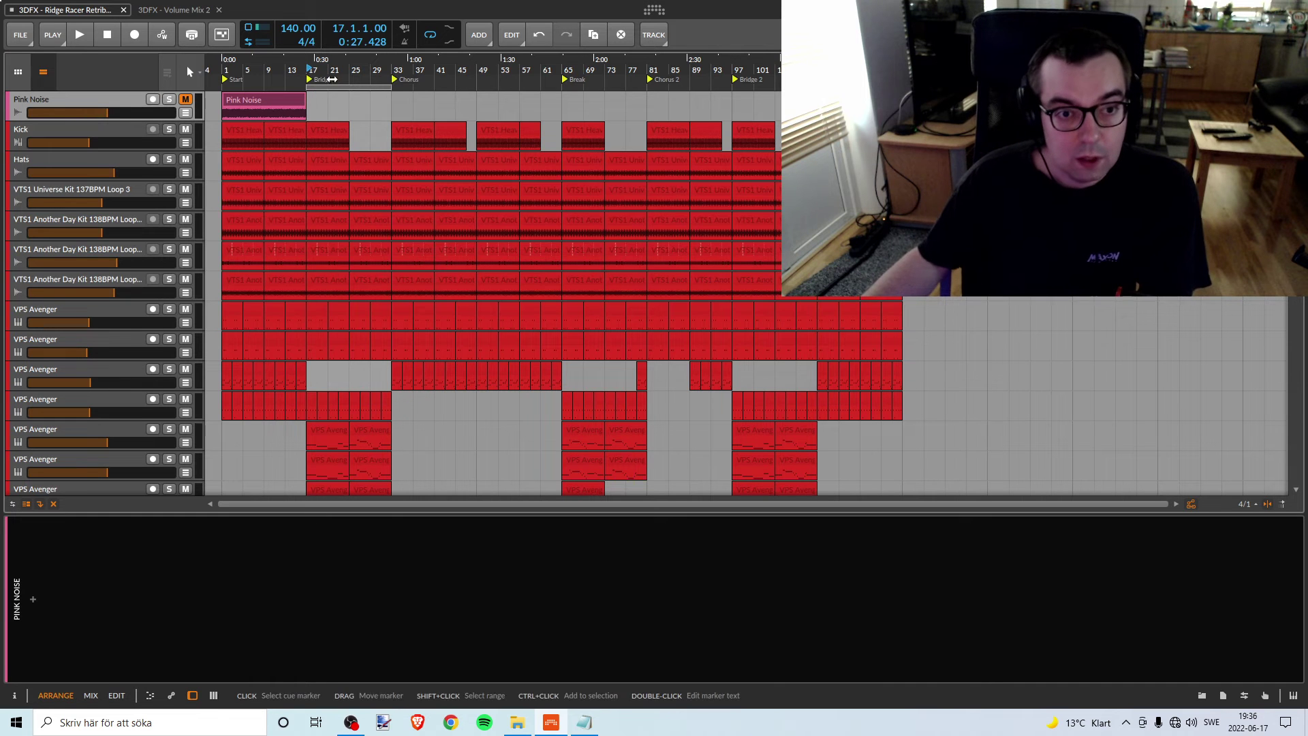
Move the loop region to the song's start so it spans bars 1 to 17
drag(329, 90, 244, 89)
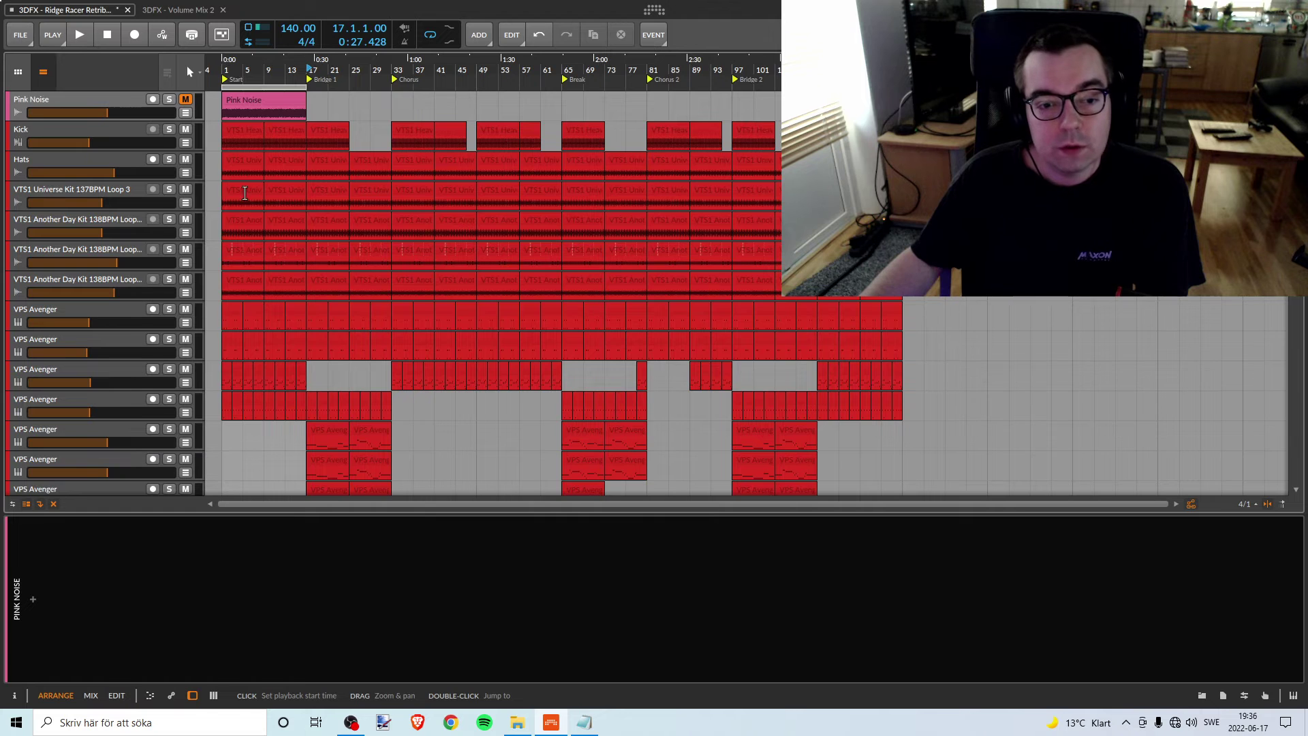
scroll(275, 234, down, 10)
scroll(272, 227, up, 9)
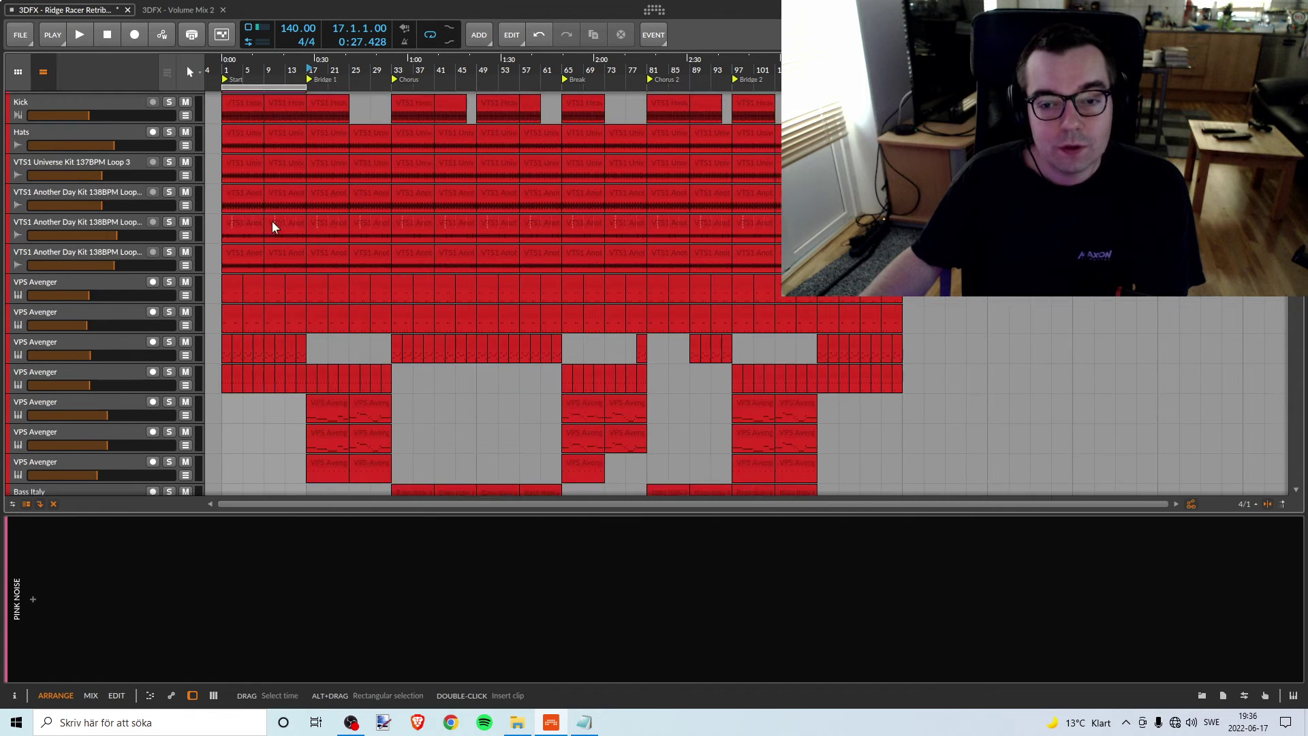
scroll(272, 221, up, 1)
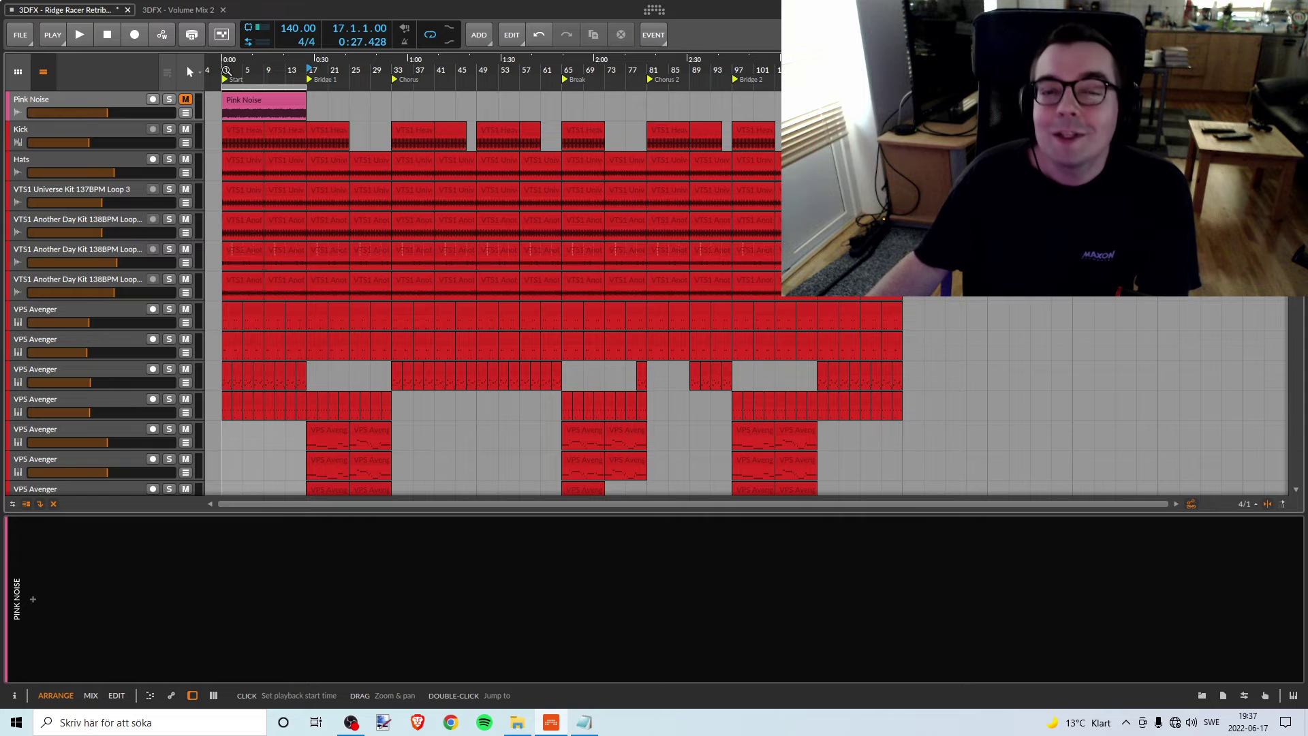
Play the song from bar 1 and check the track levels in the mixer and arrangement
click(225, 69)
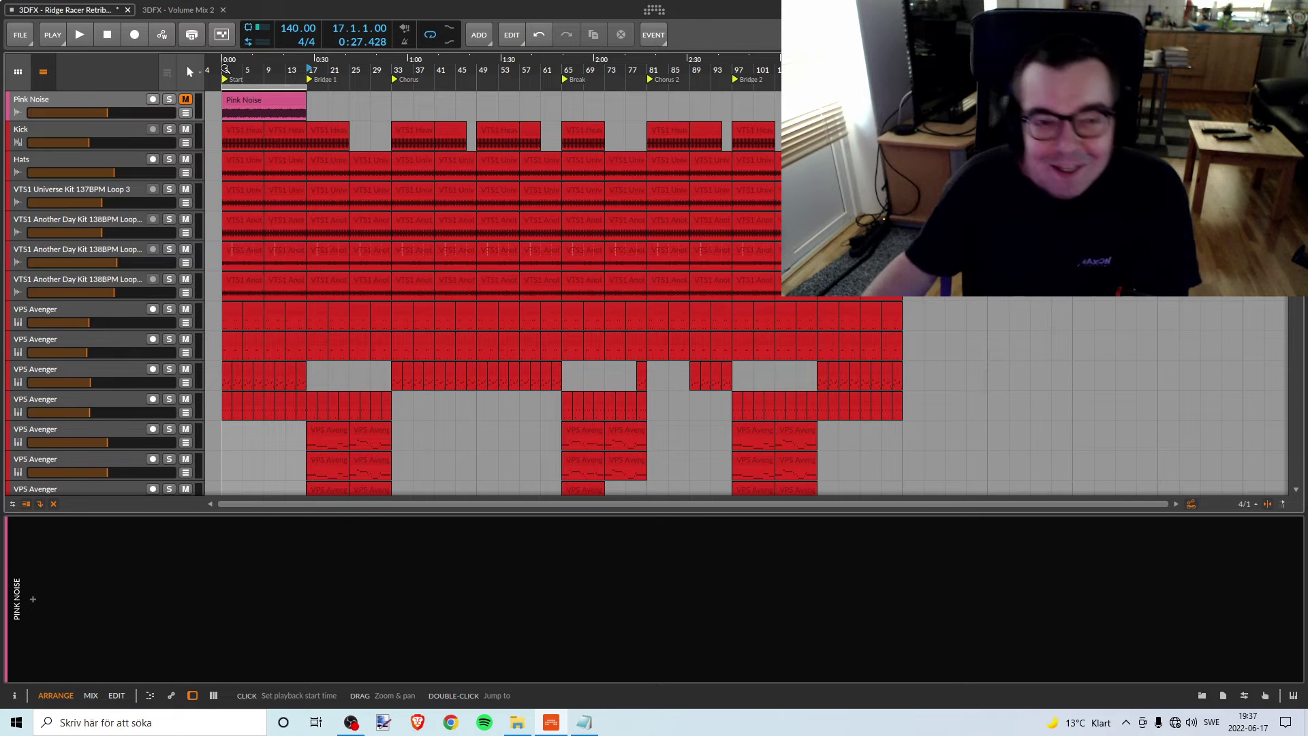
key(space)
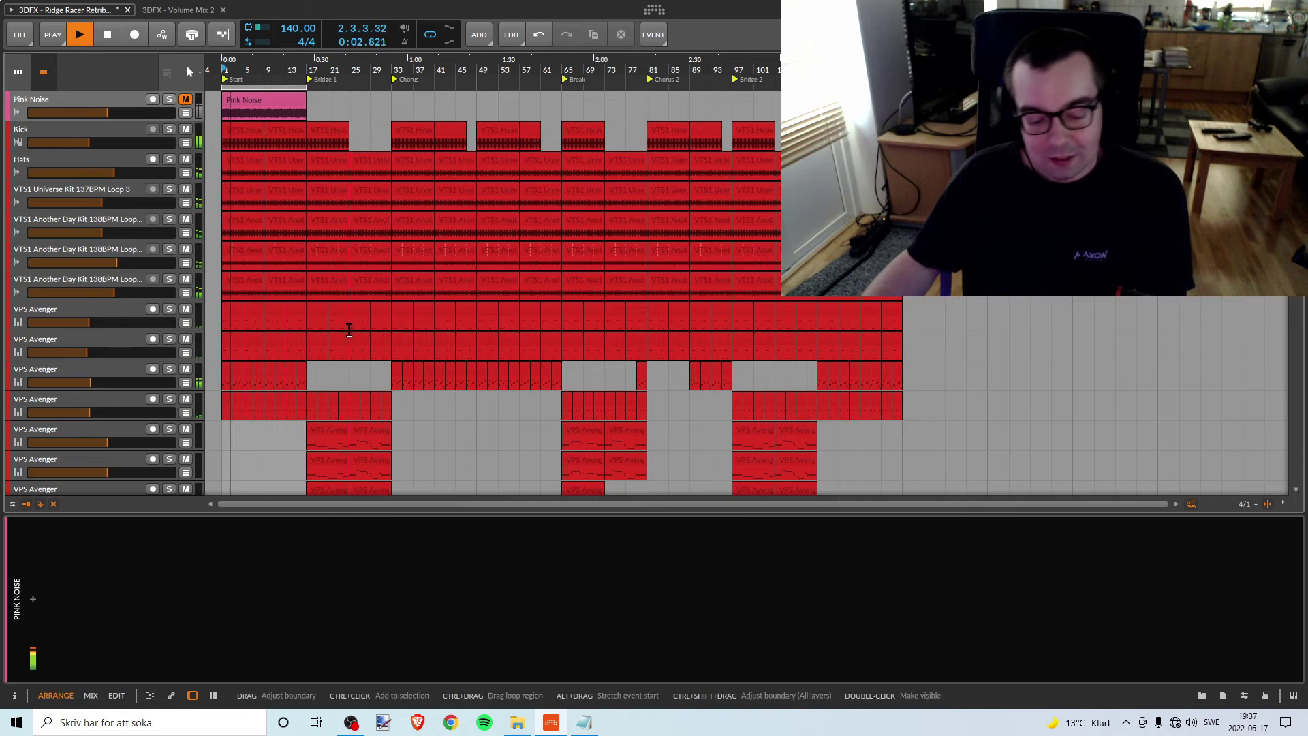
key(alt+2)
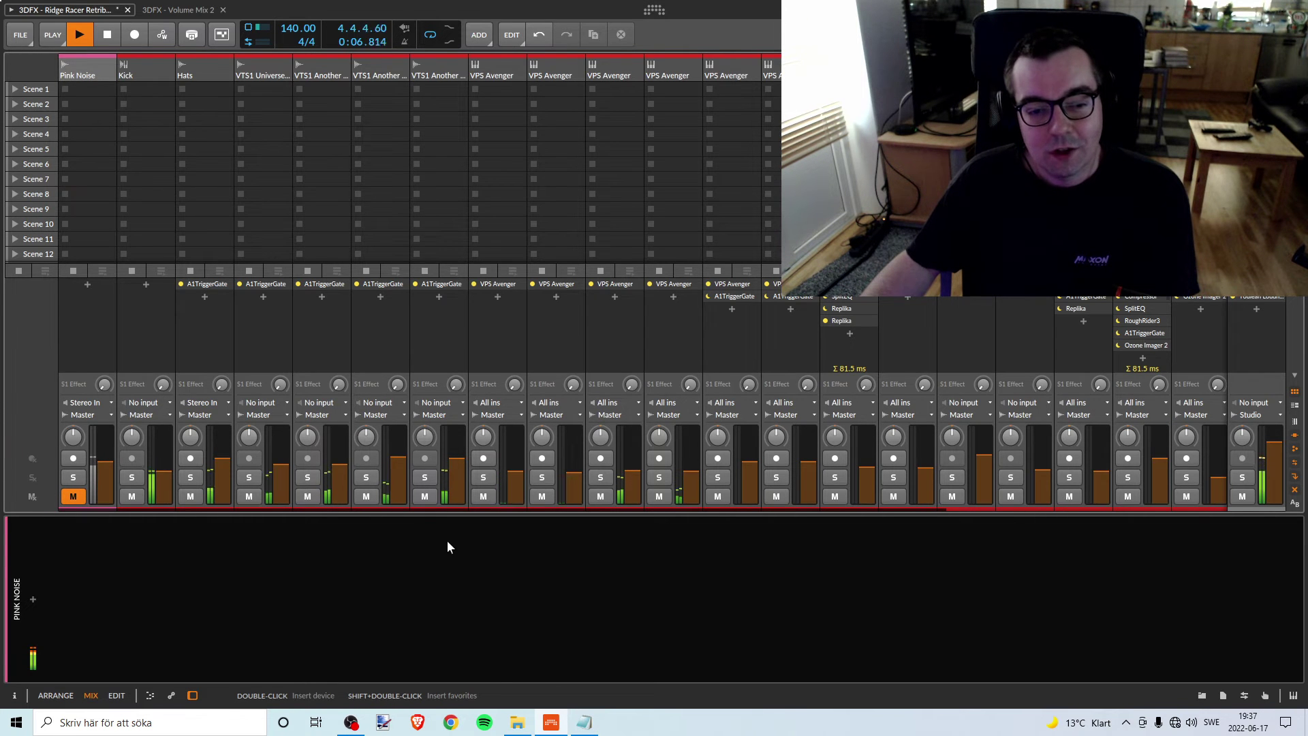
key(alt+1)
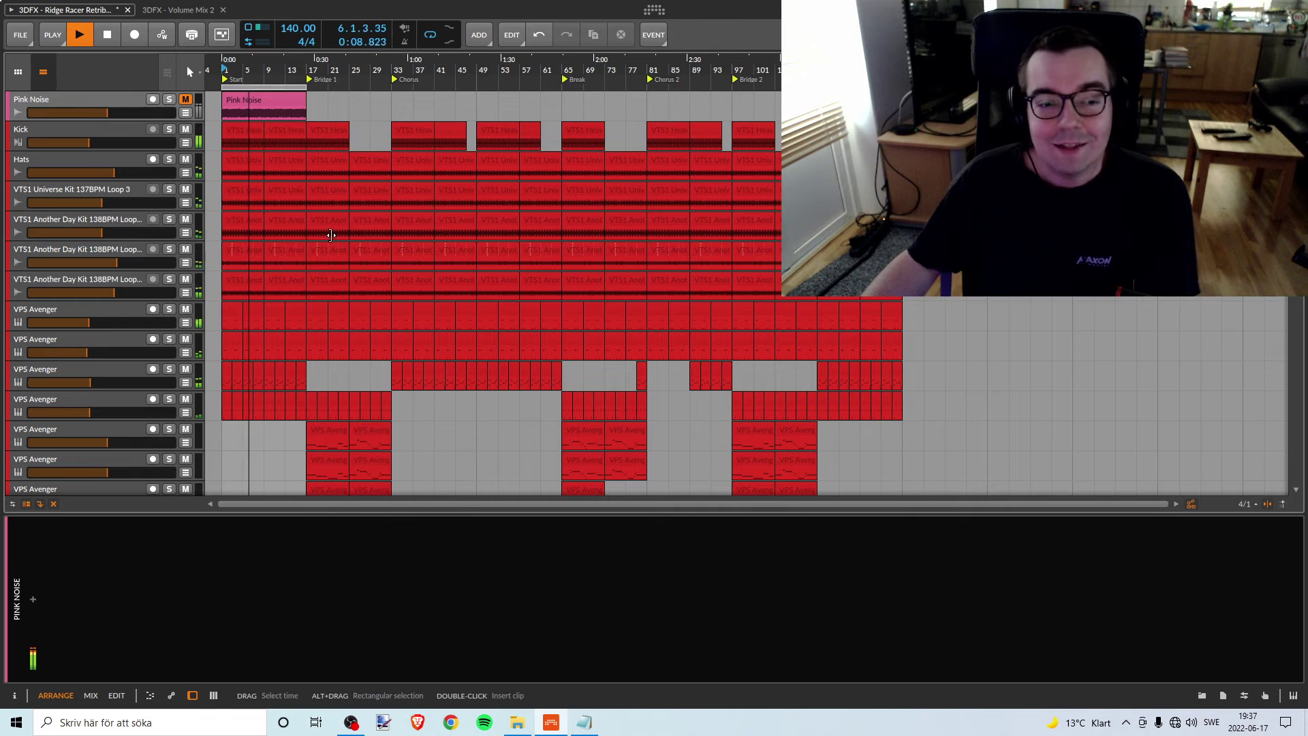
drag(436, 63, 436, 109)
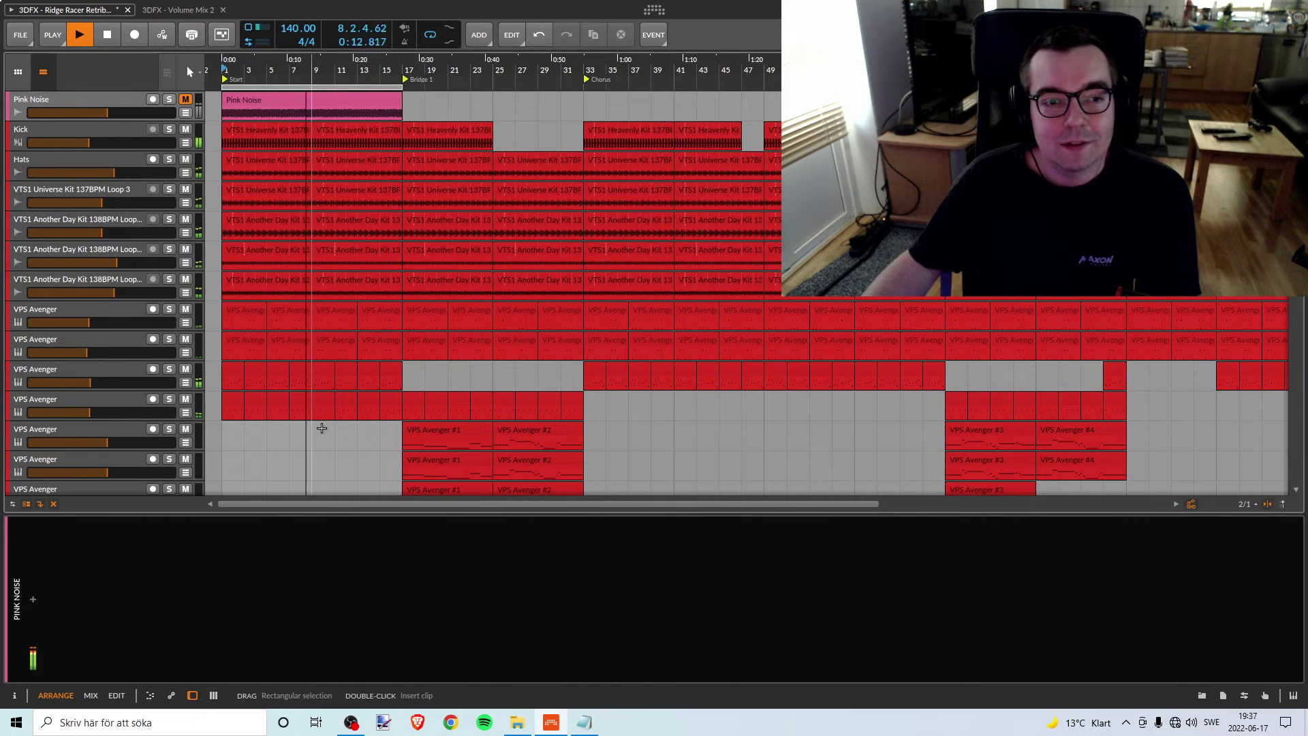
key(alt+2)
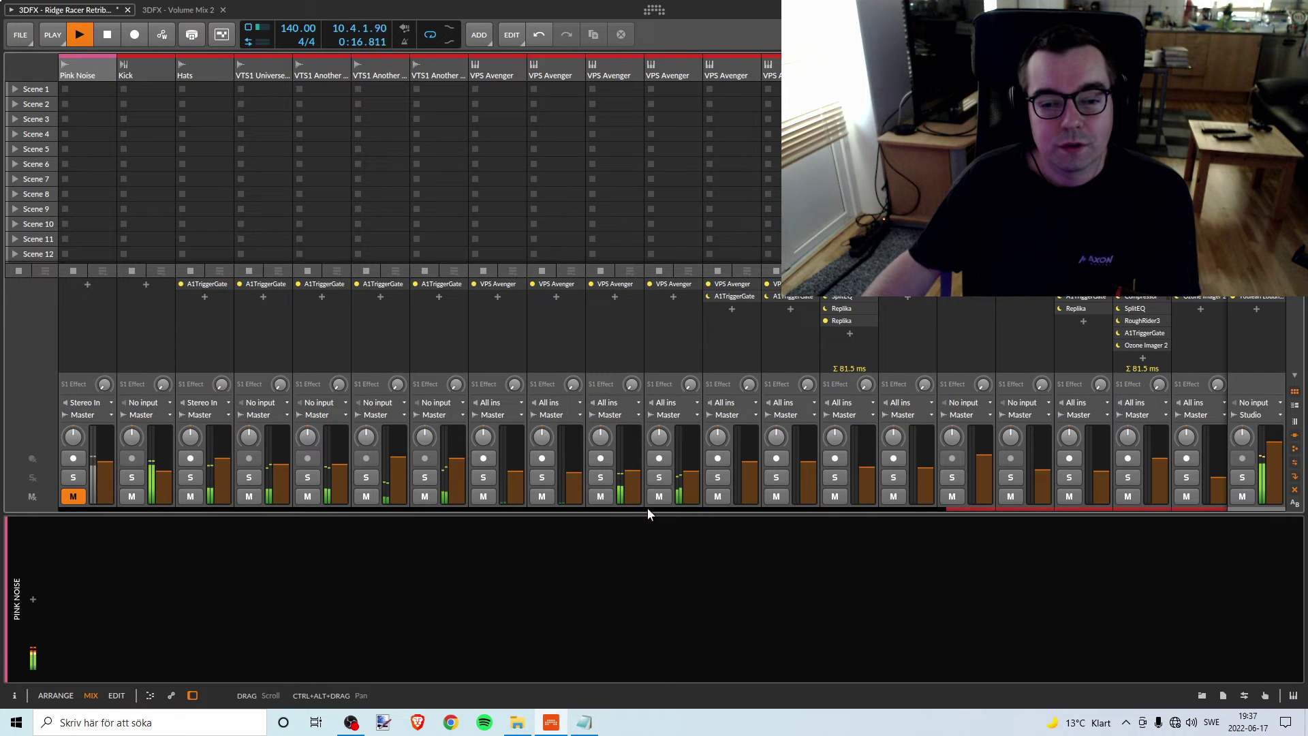
key(alt+1)
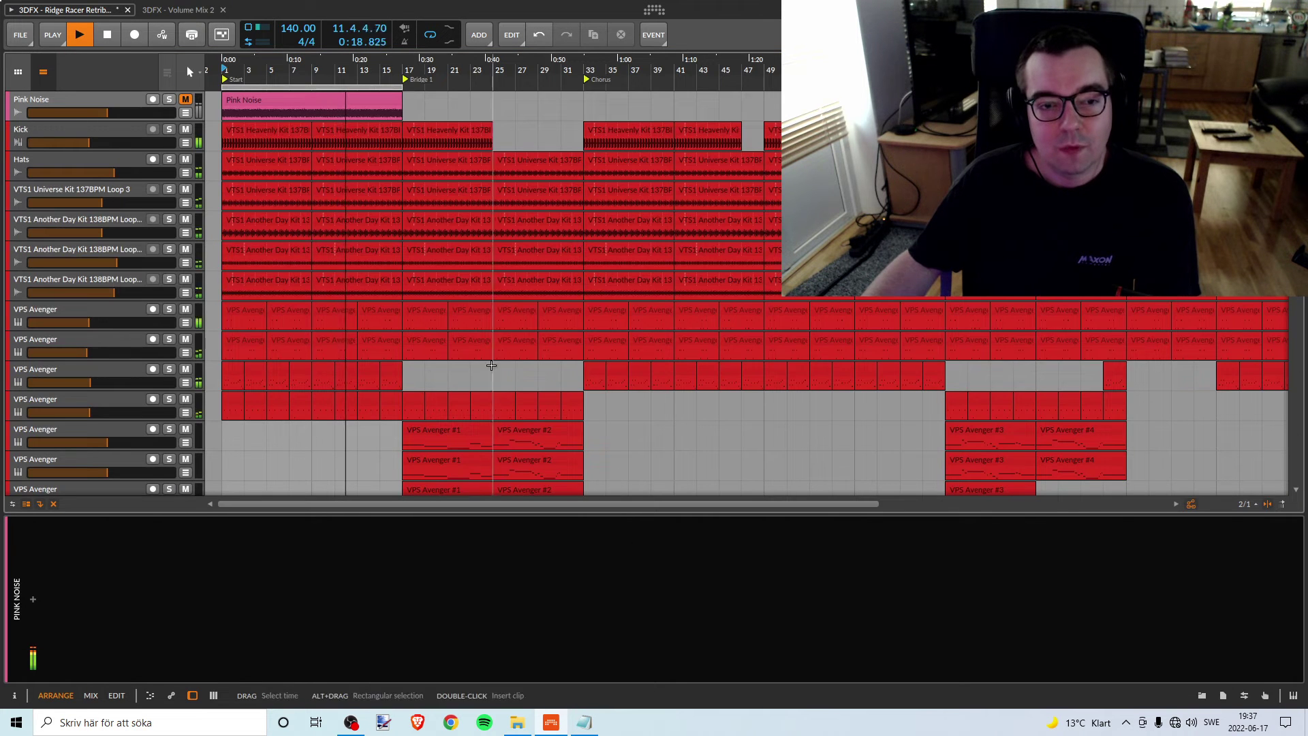
scroll(479, 245, down, 3)
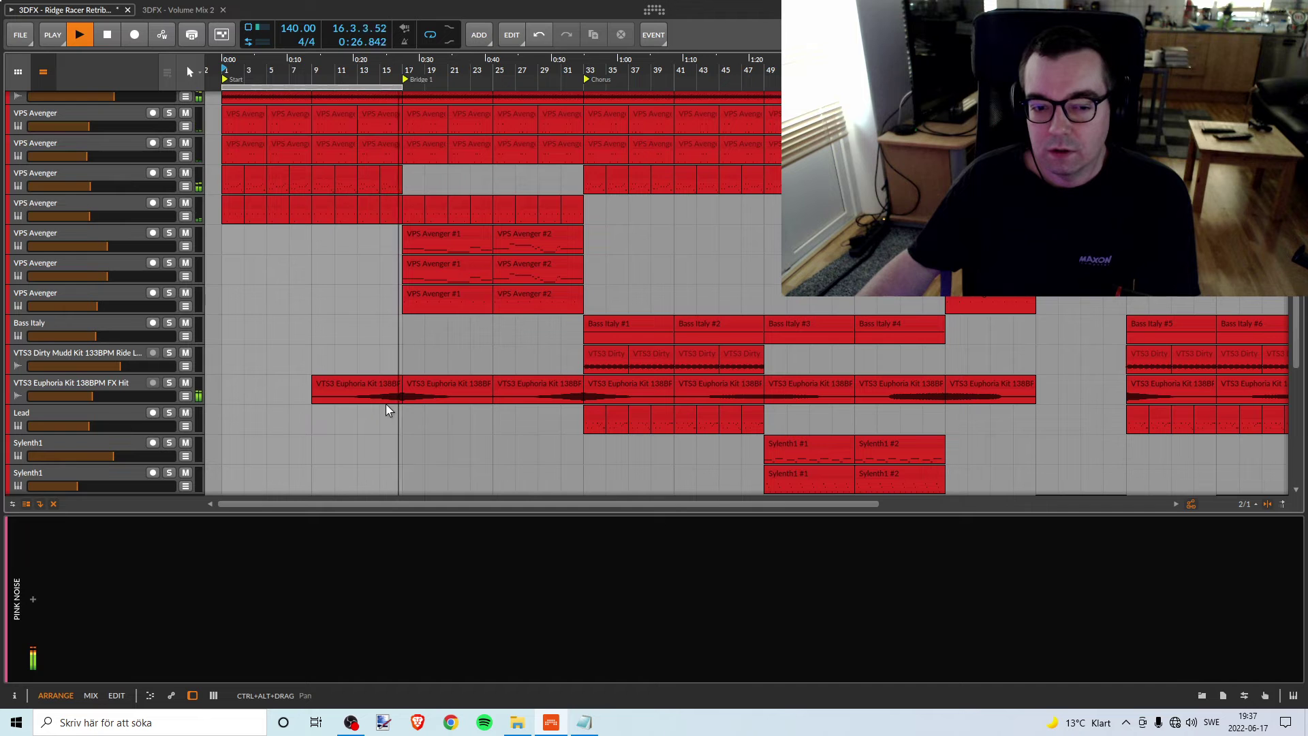
key(space)
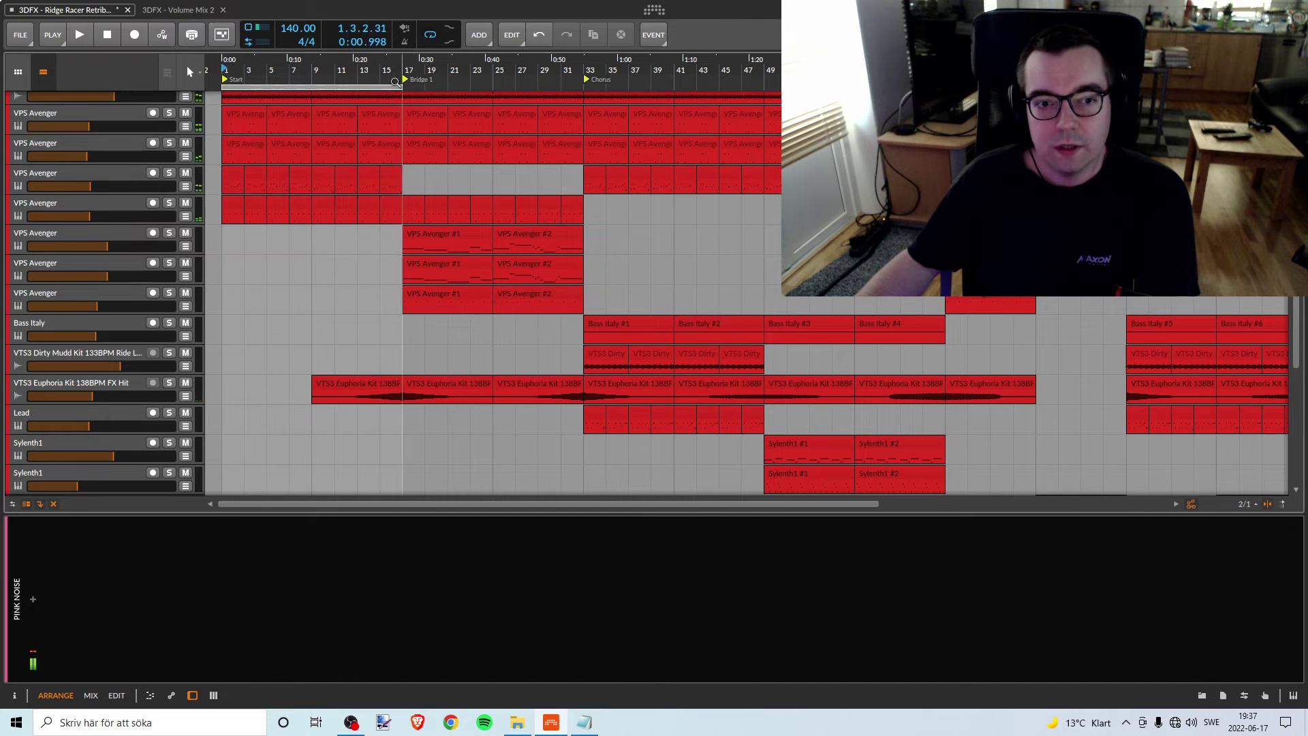
Turn off arranger looping and start playback from bar 11
click(430, 34)
click(333, 245)
key(space)
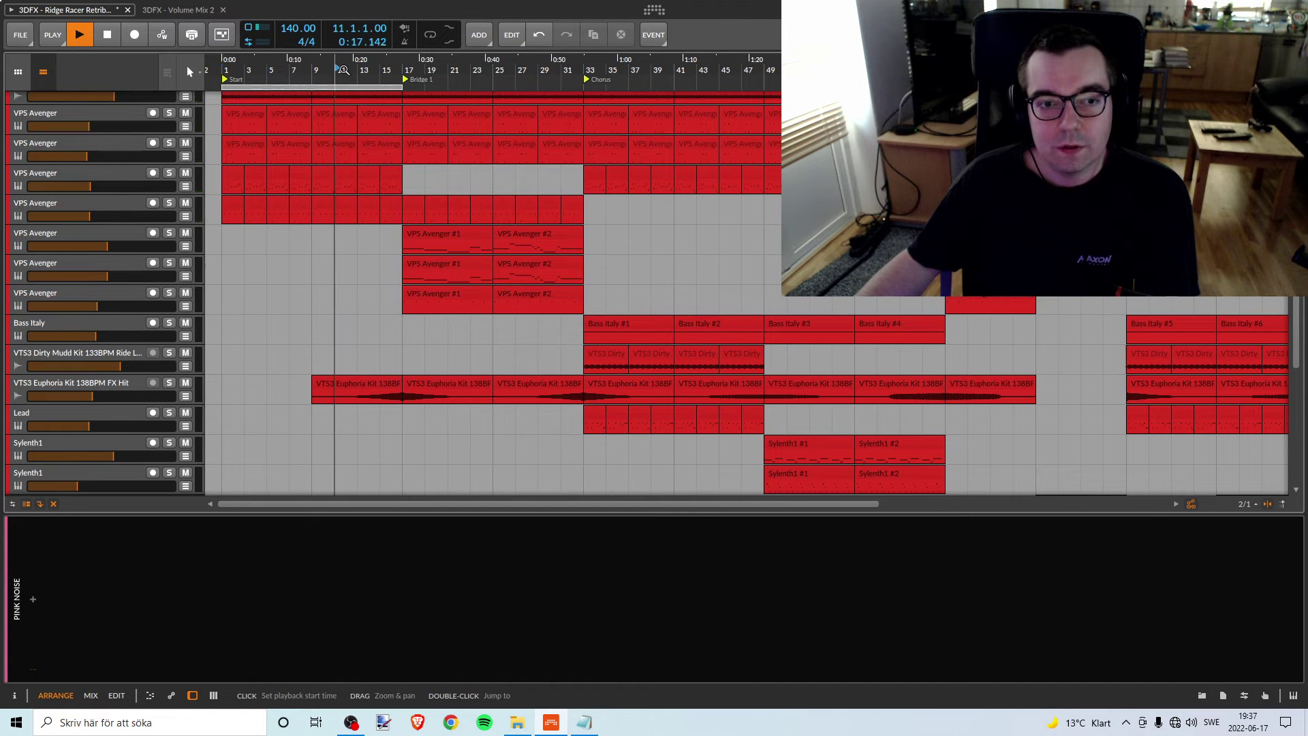
Compare the Kick soloed with the full mix, and replay the section to judge its level
scroll(286, 282, up, 5)
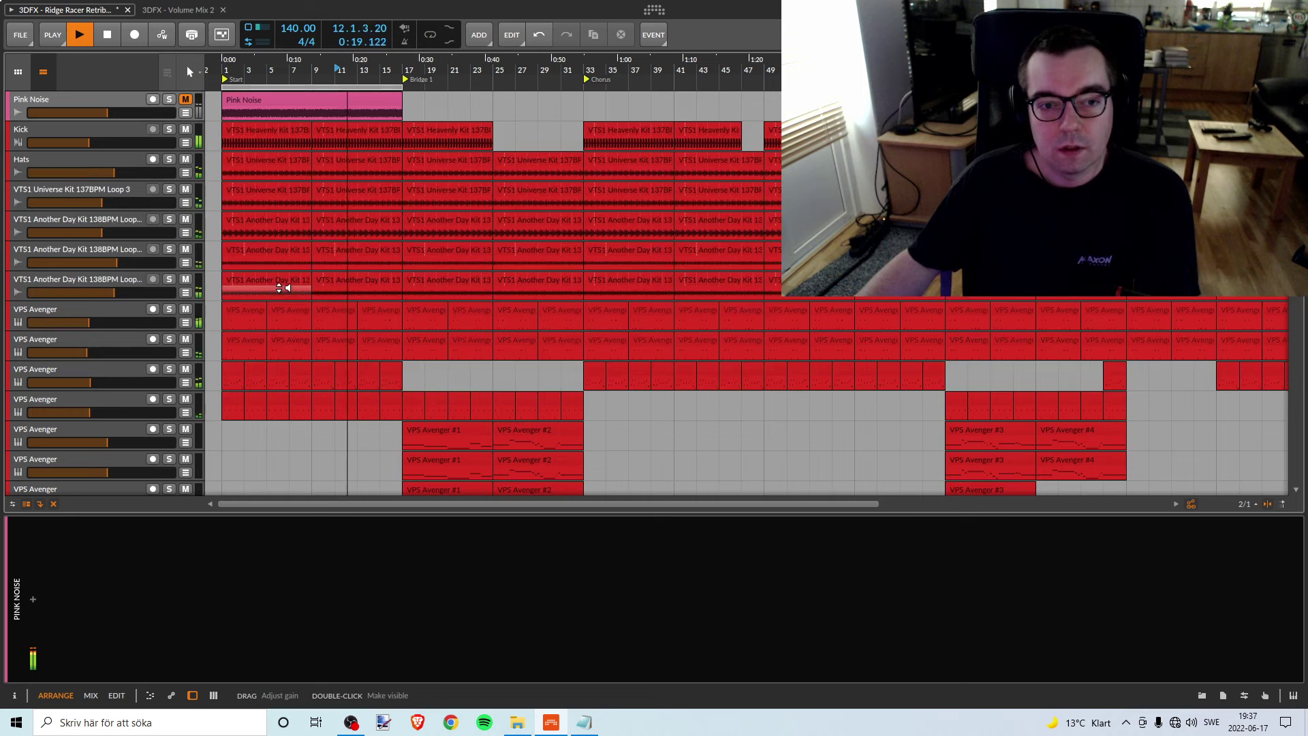
click(170, 130)
click(170, 130)
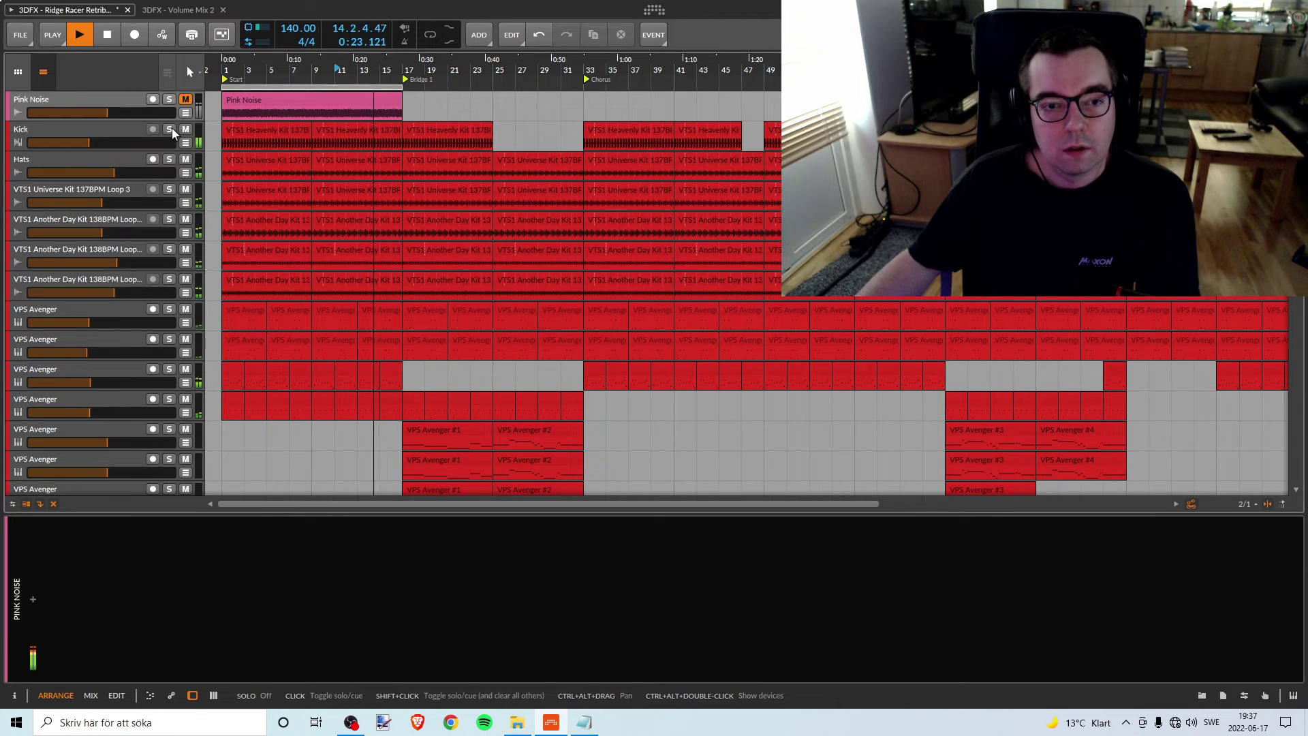
key(space)
click(96, 133)
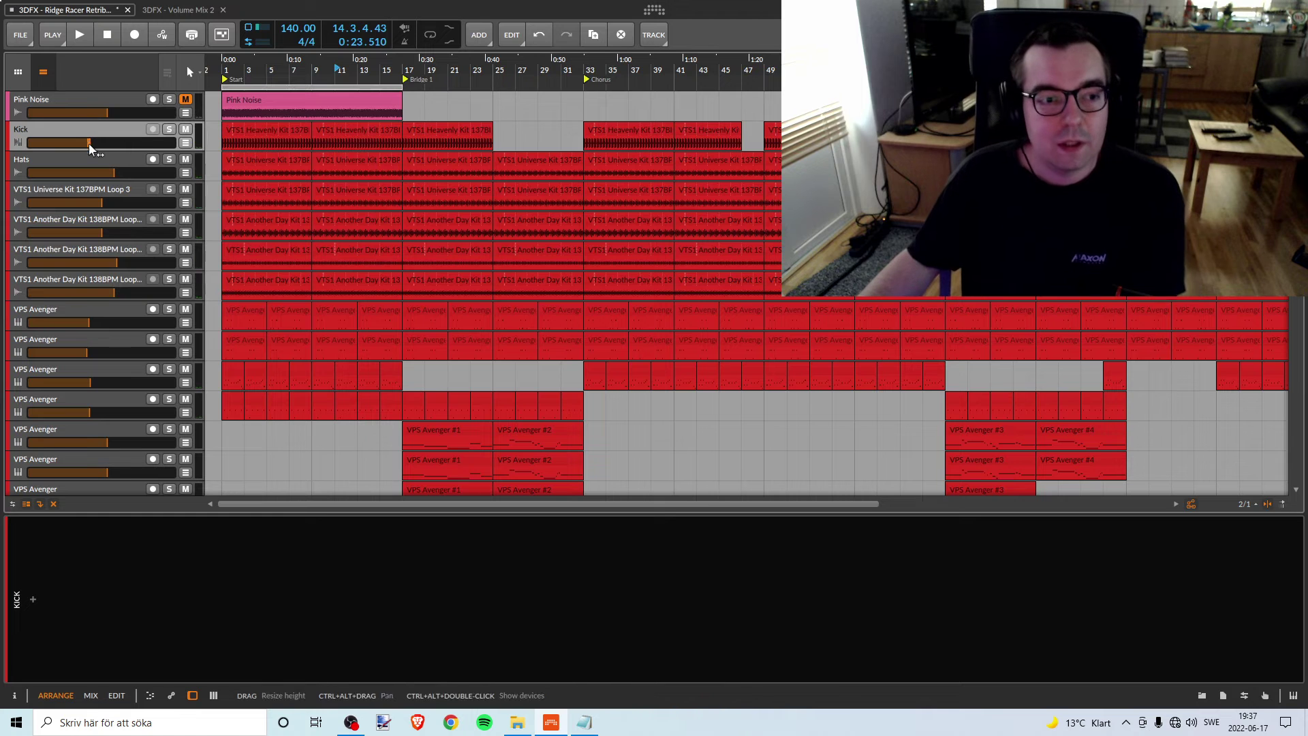
key(space)
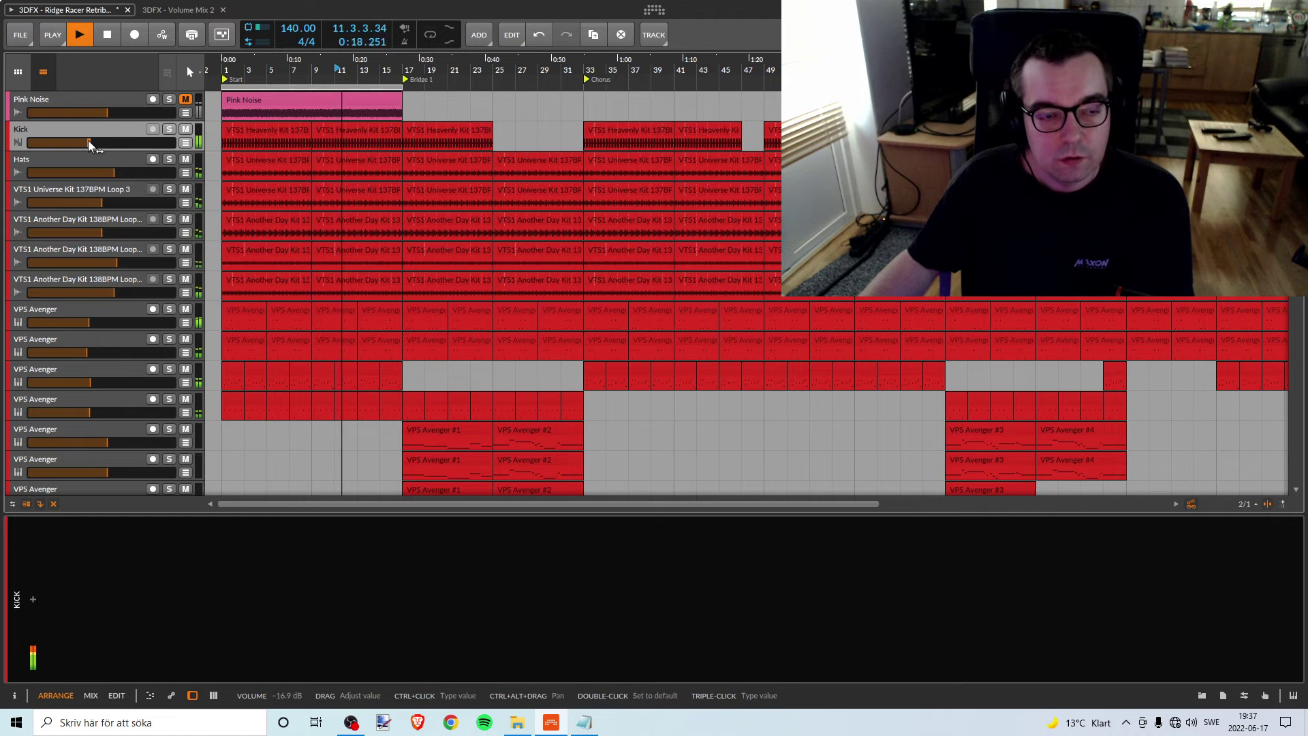
key(space)
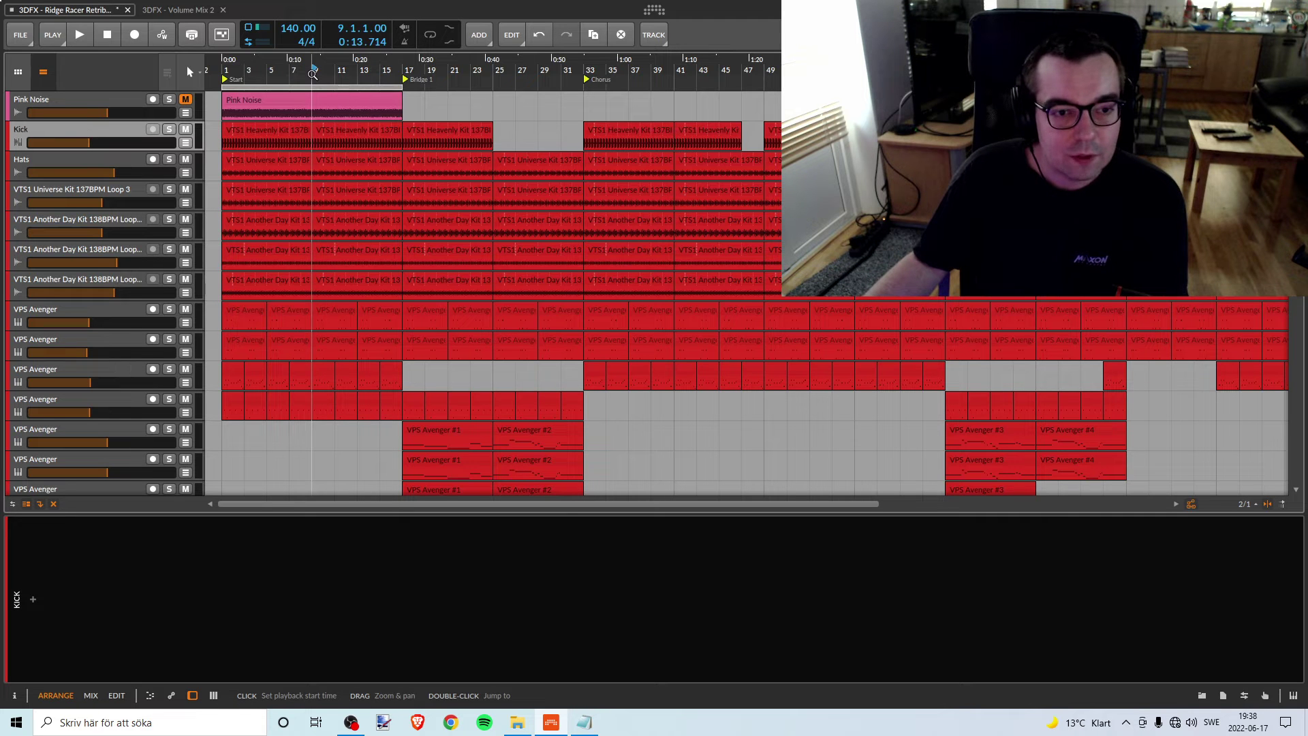
Play from bar 9 and solo the Kick, Hats and VTS1 Universe Kit 137BPM Loop 3 tracks in turn to compare their levels
key(space)
click(167, 130)
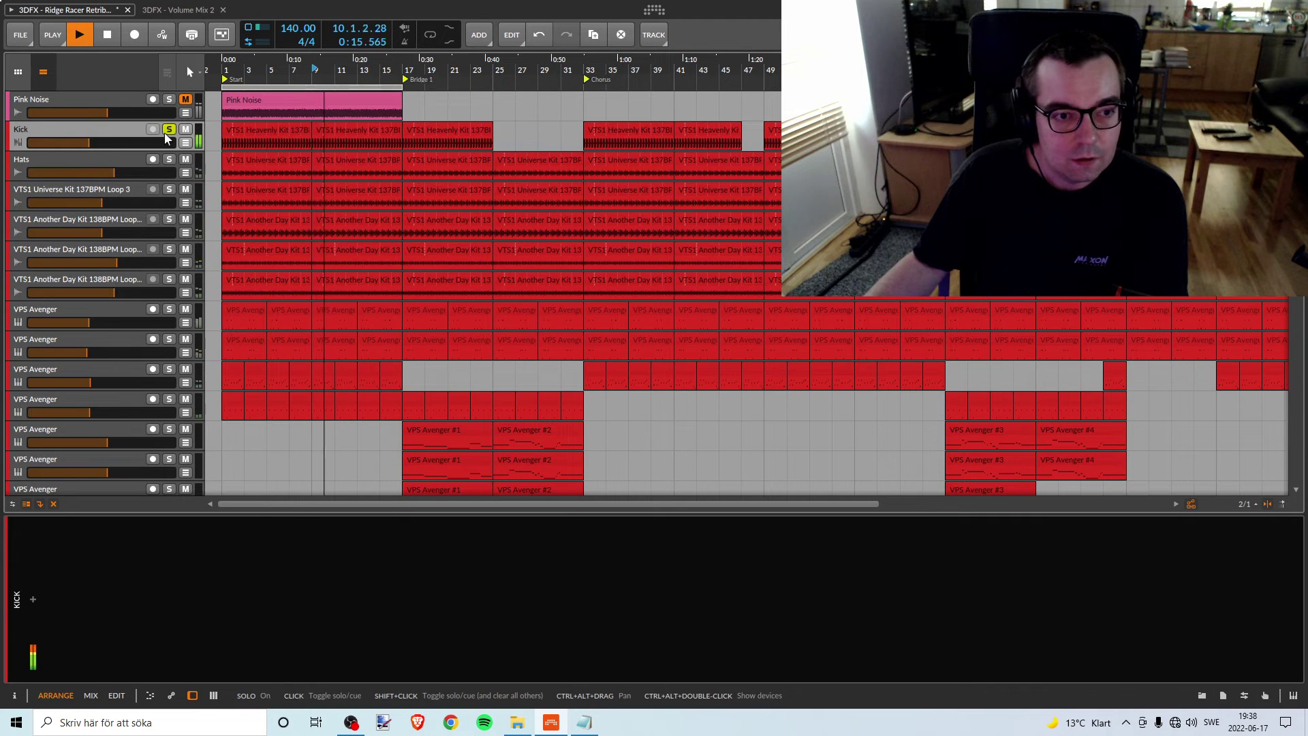
click(168, 158)
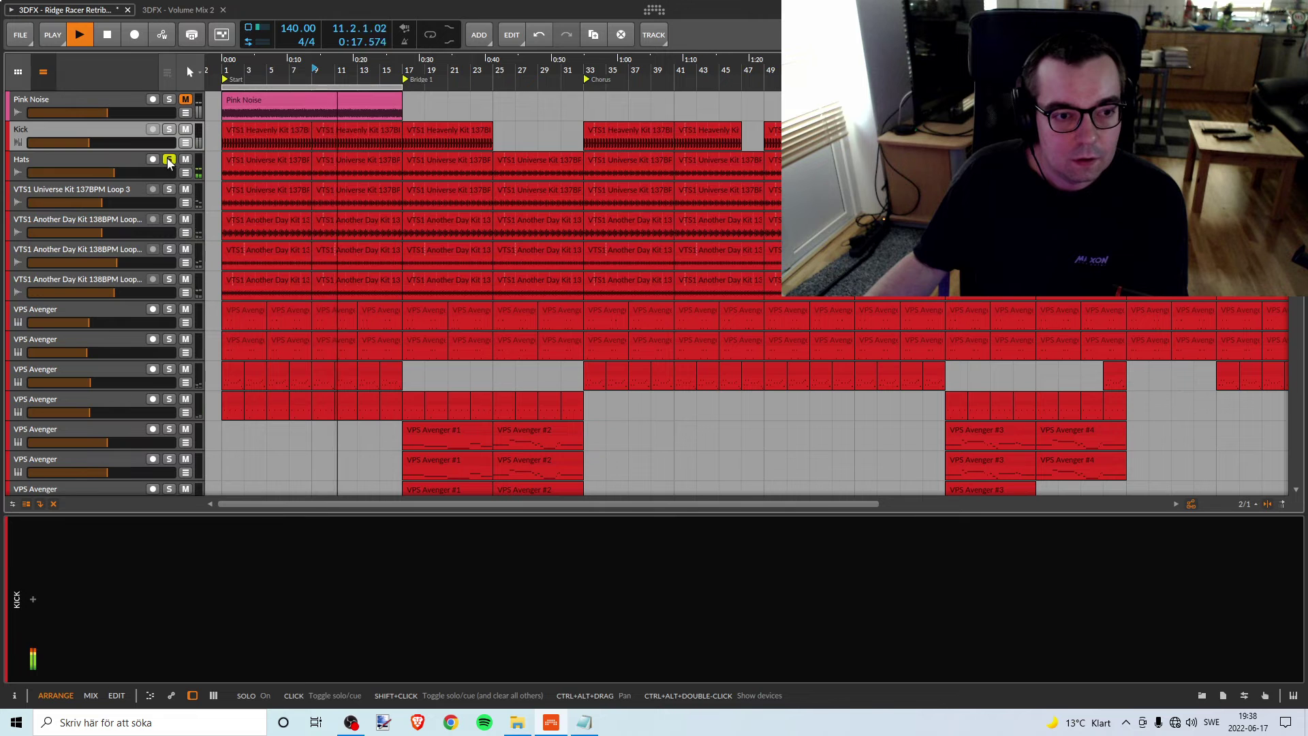
click(170, 189)
click(171, 189)
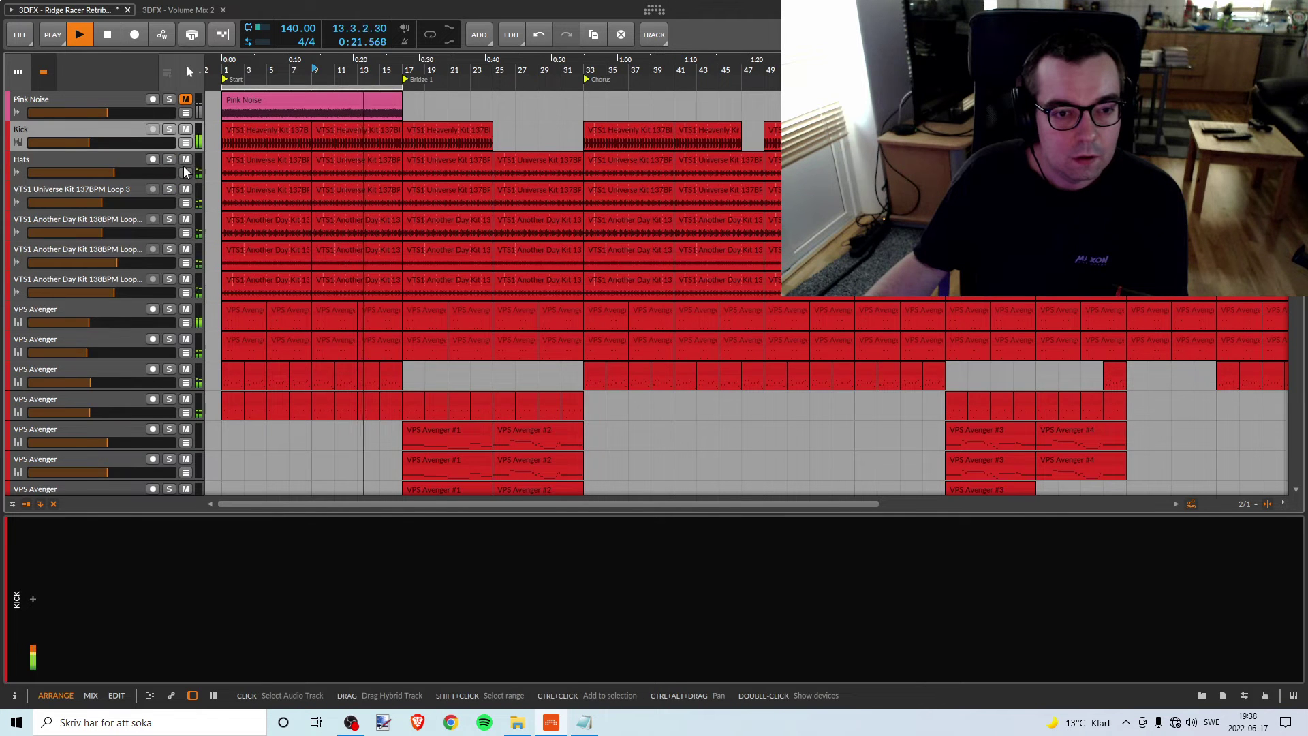
Solo the third, second and first VPS Avenger tracks in turn, returning to the full mix after each to compare levels
scroll(308, 227, down, 1)
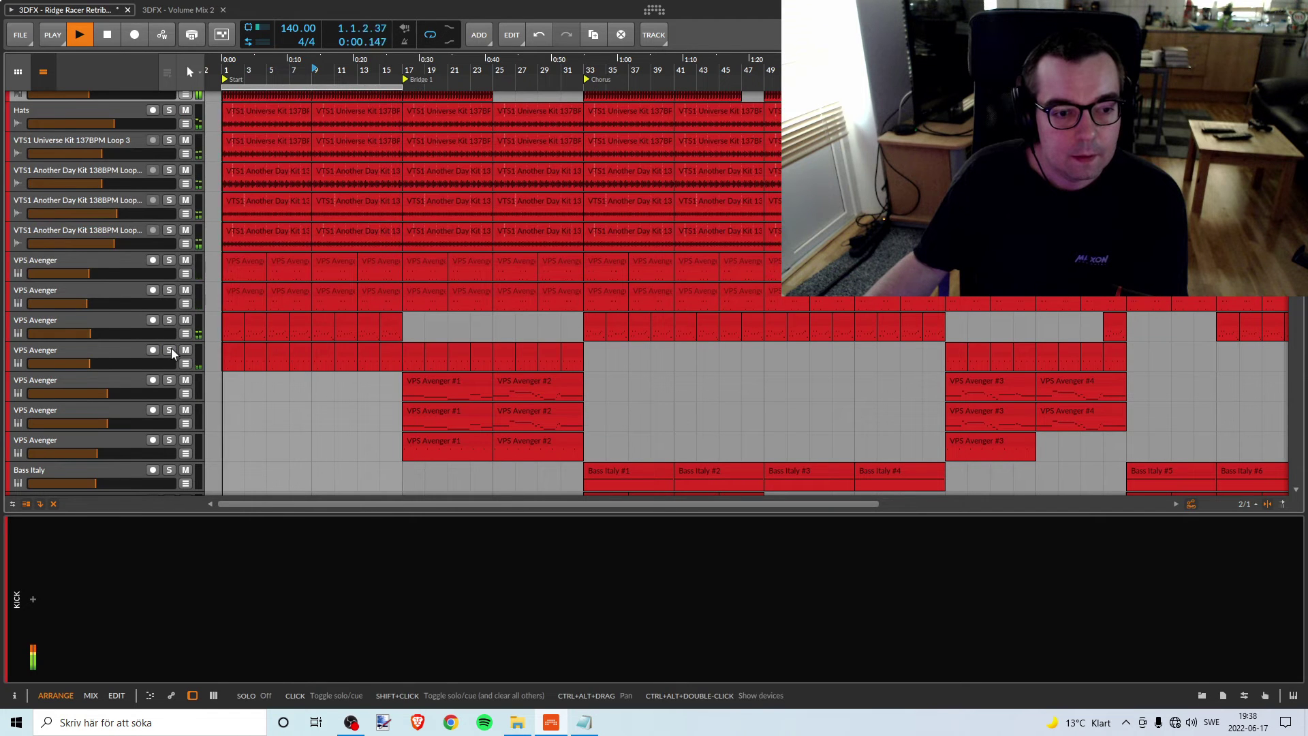
click(169, 320)
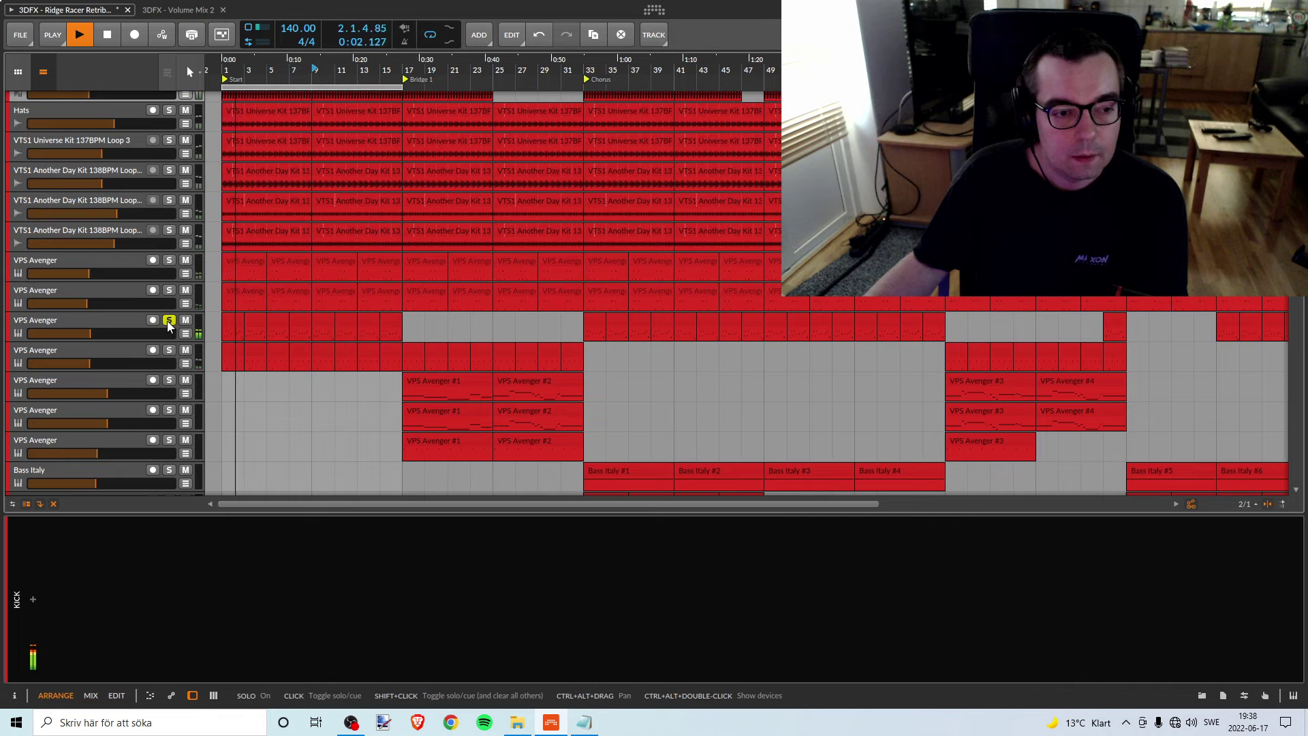
click(169, 320)
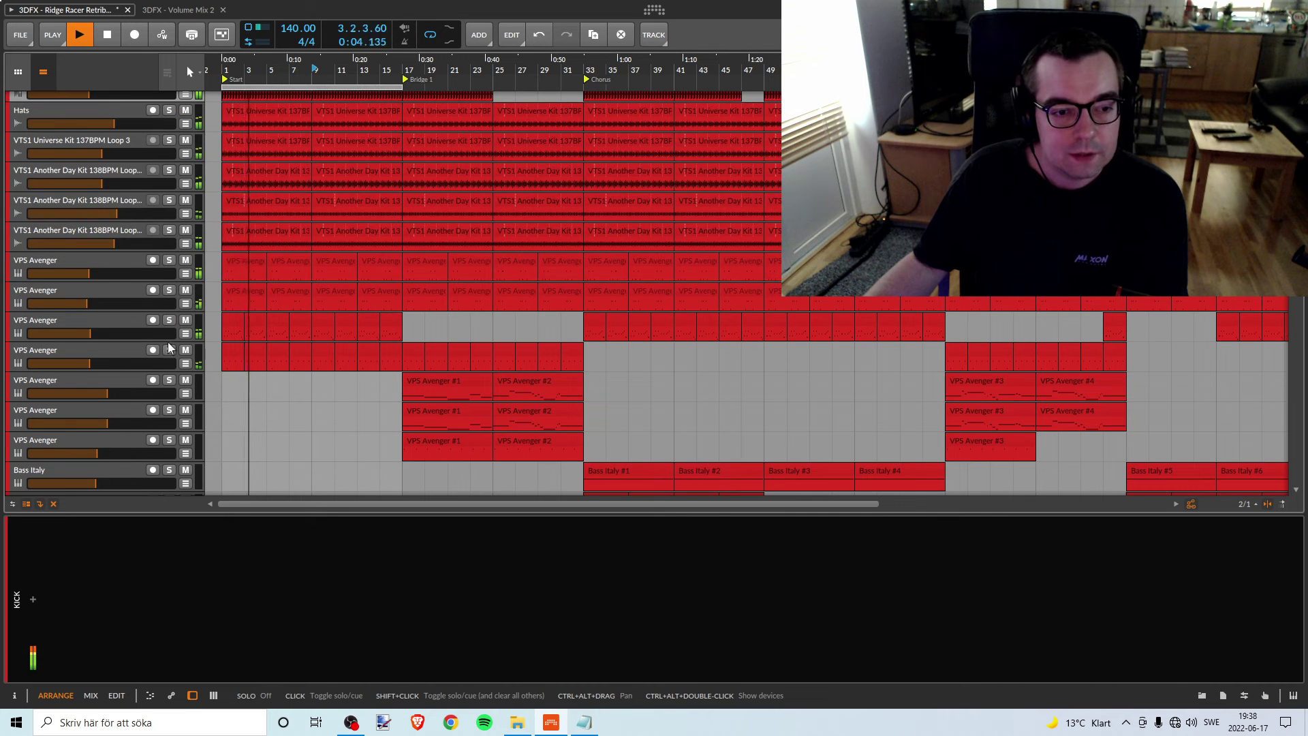
click(169, 290)
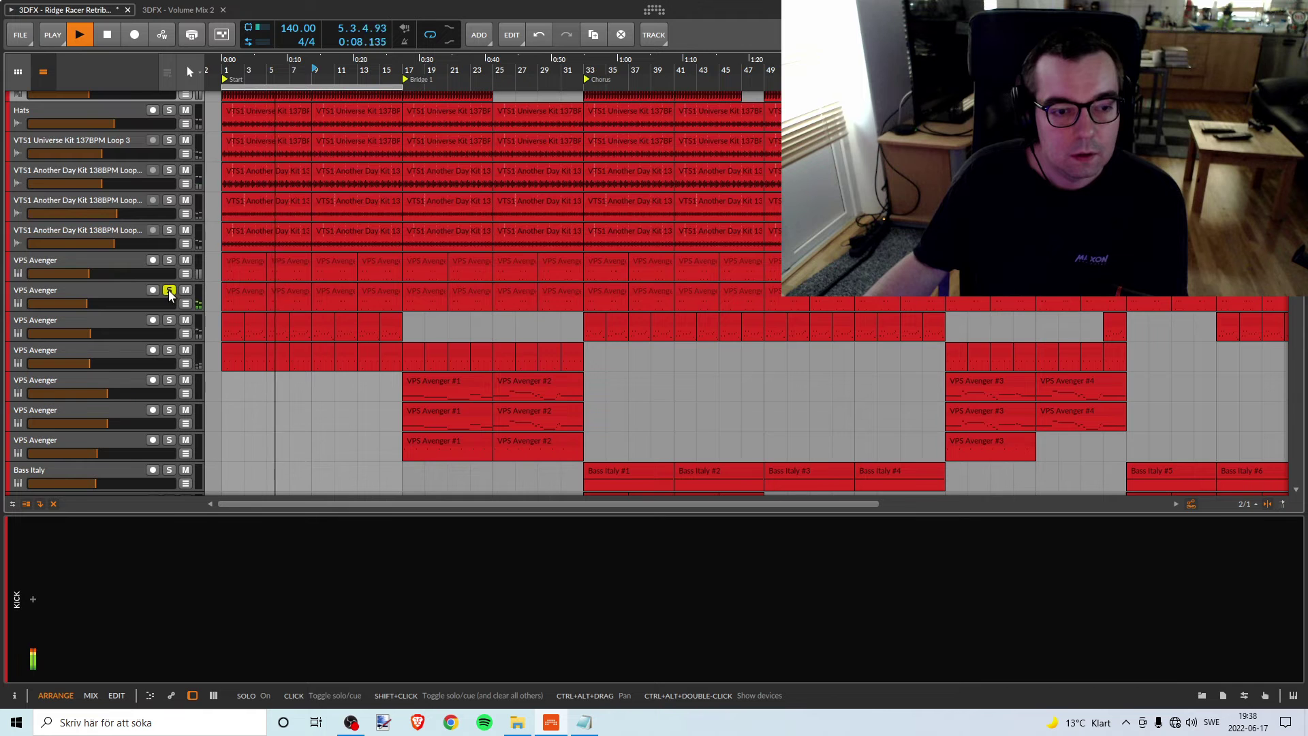
click(169, 290)
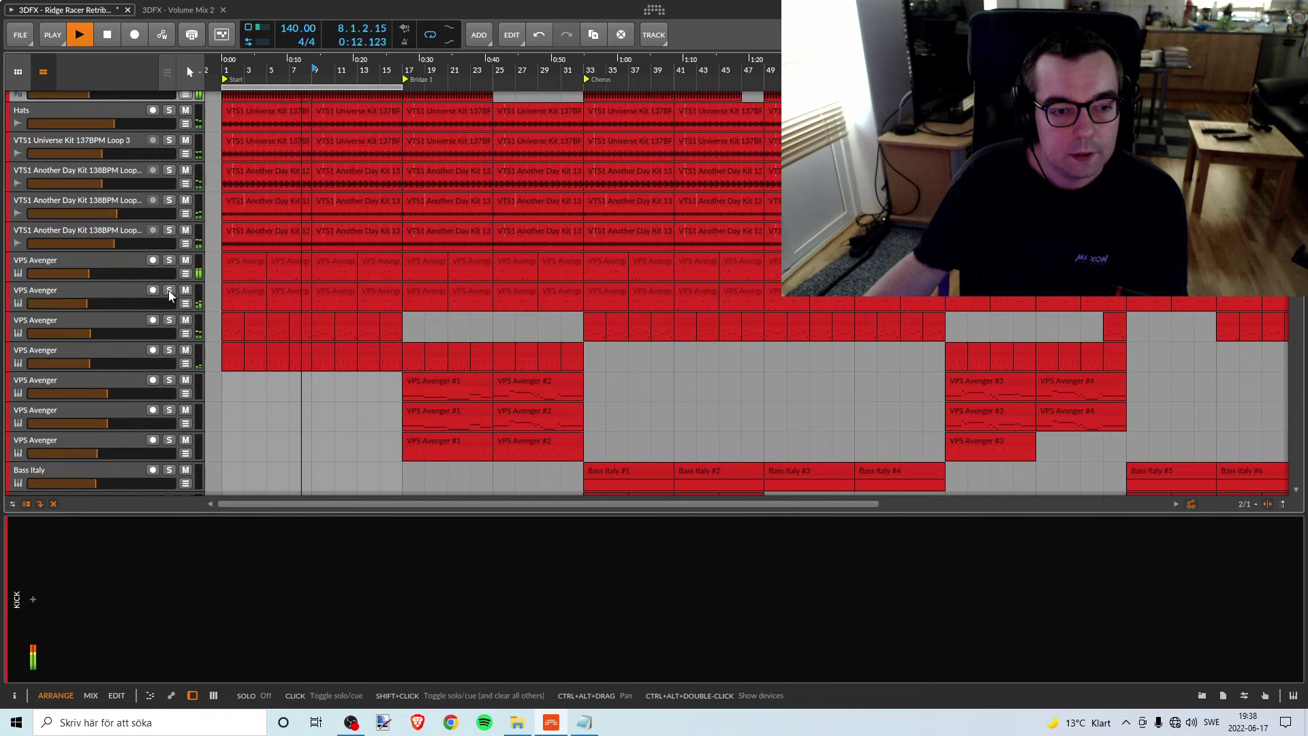
click(170, 260)
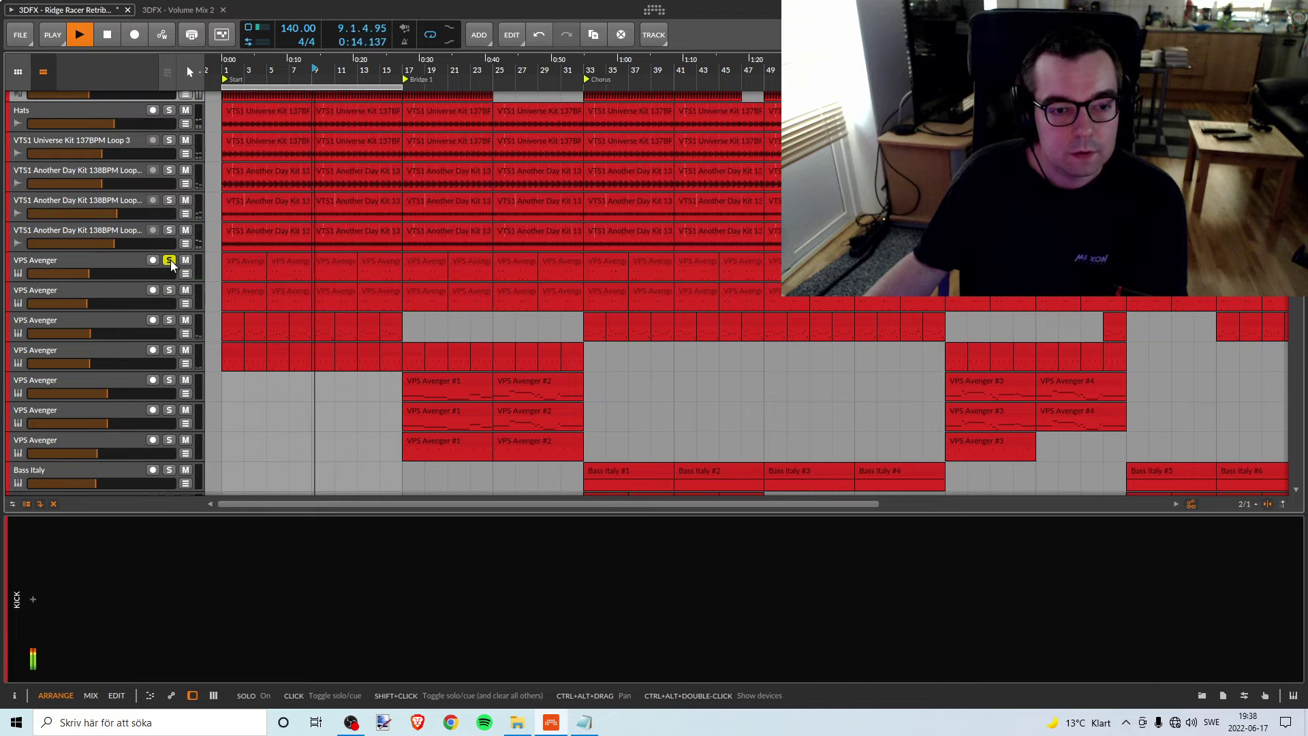
click(171, 260)
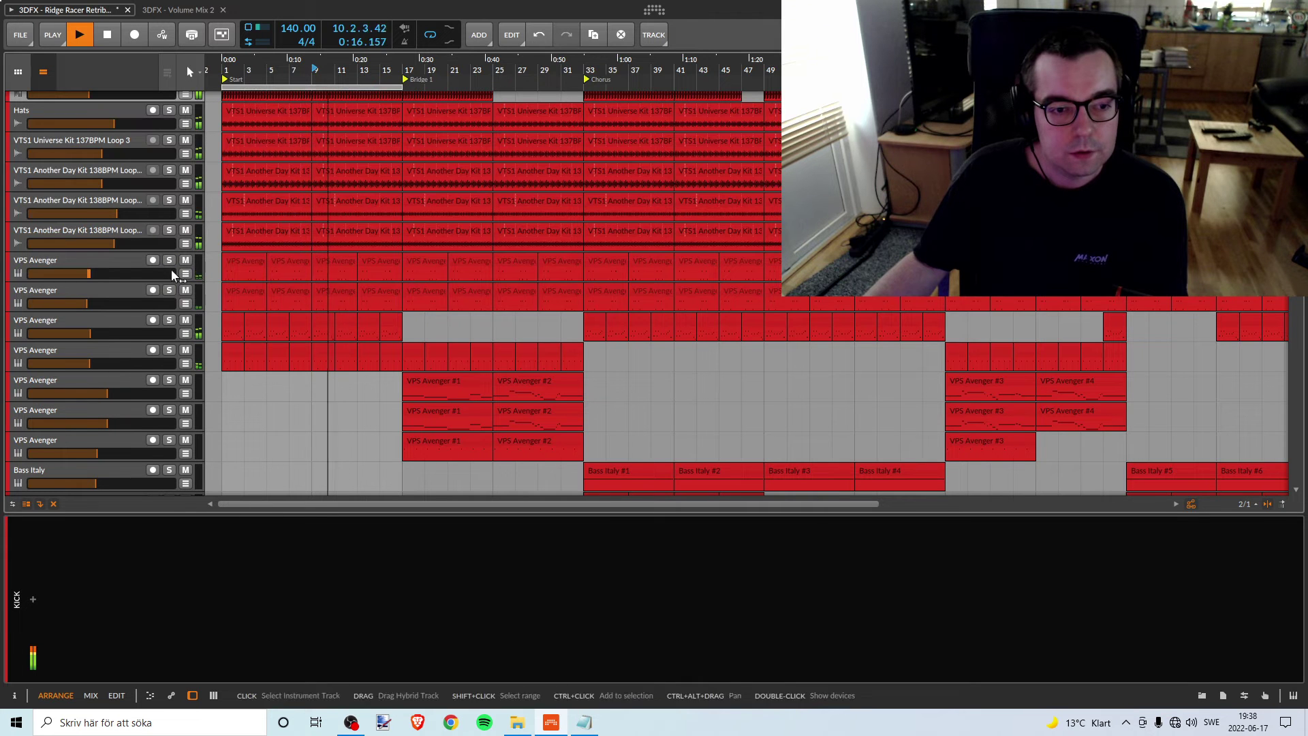
Set the second VPS Avenger track's volume to -16.0 dB and replay the section from bar 9 to judge it
click(171, 268)
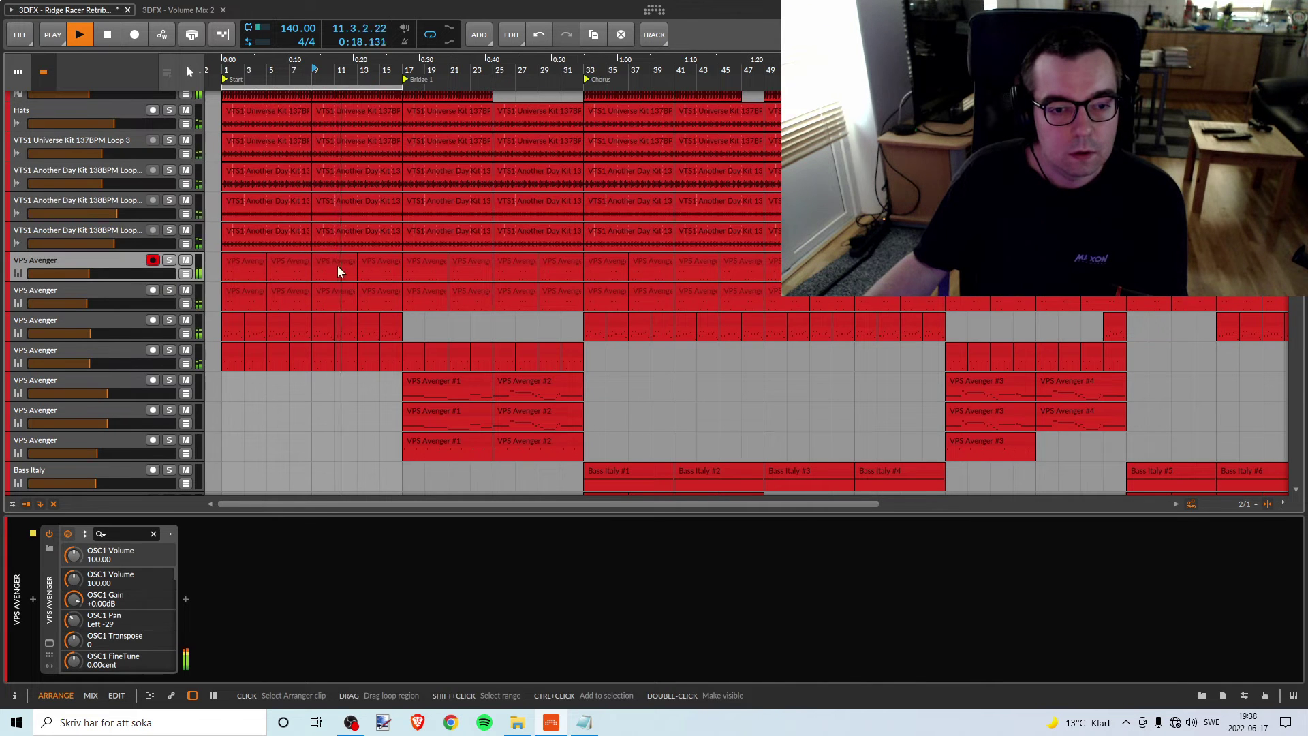
key(space)
key(space)
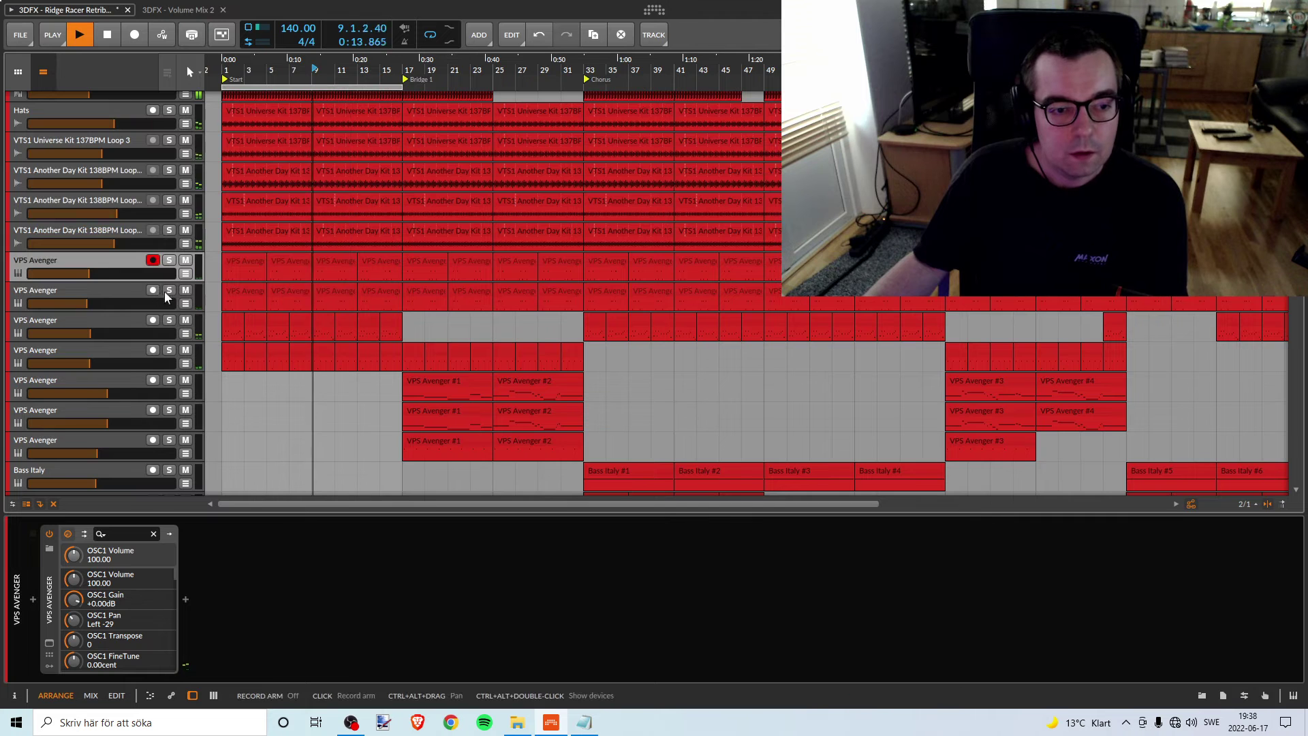
click(127, 289)
drag(91, 304, 98, 304)
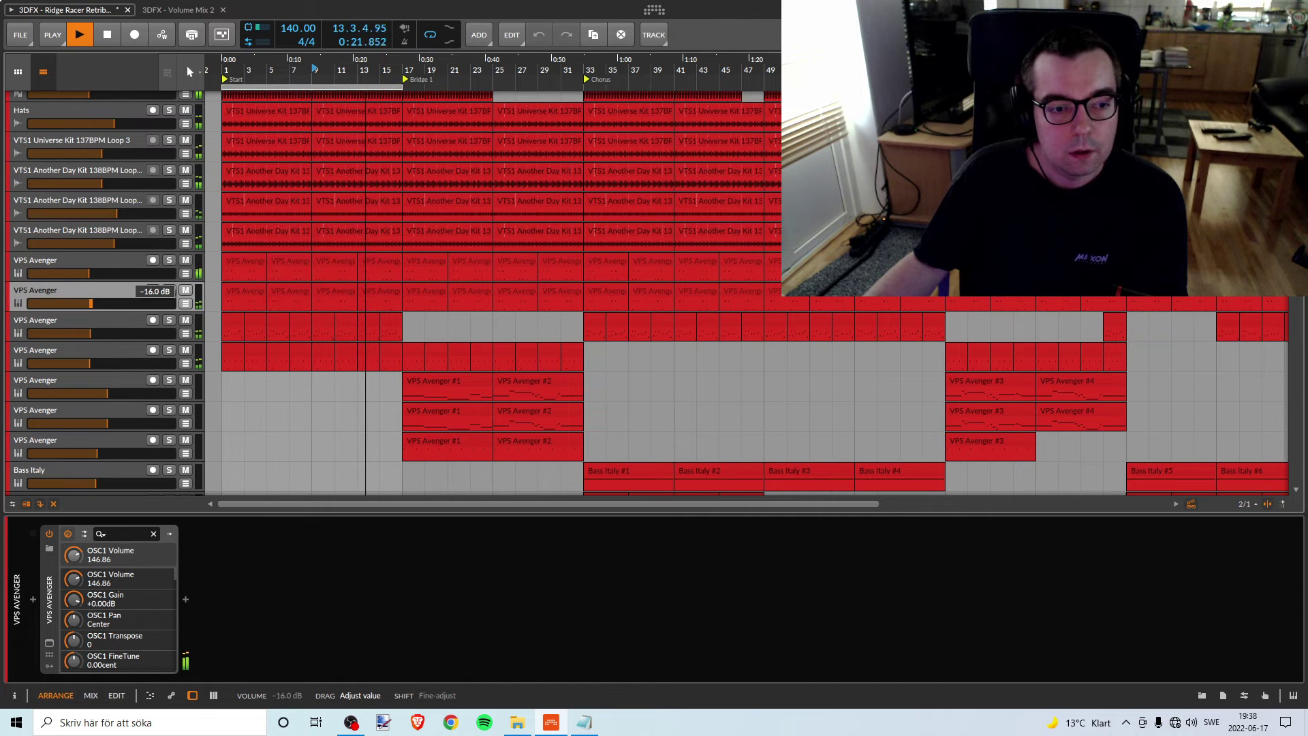
key(space)
key(space)
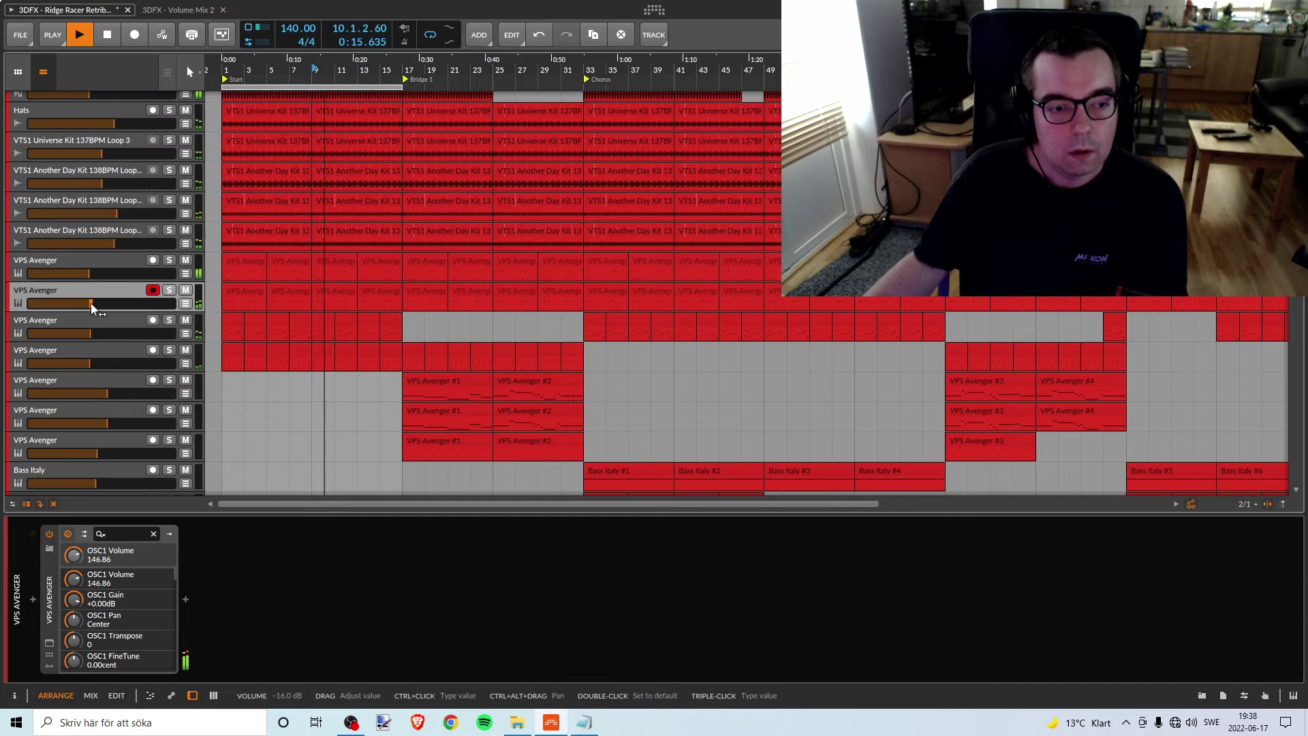
click(91, 302)
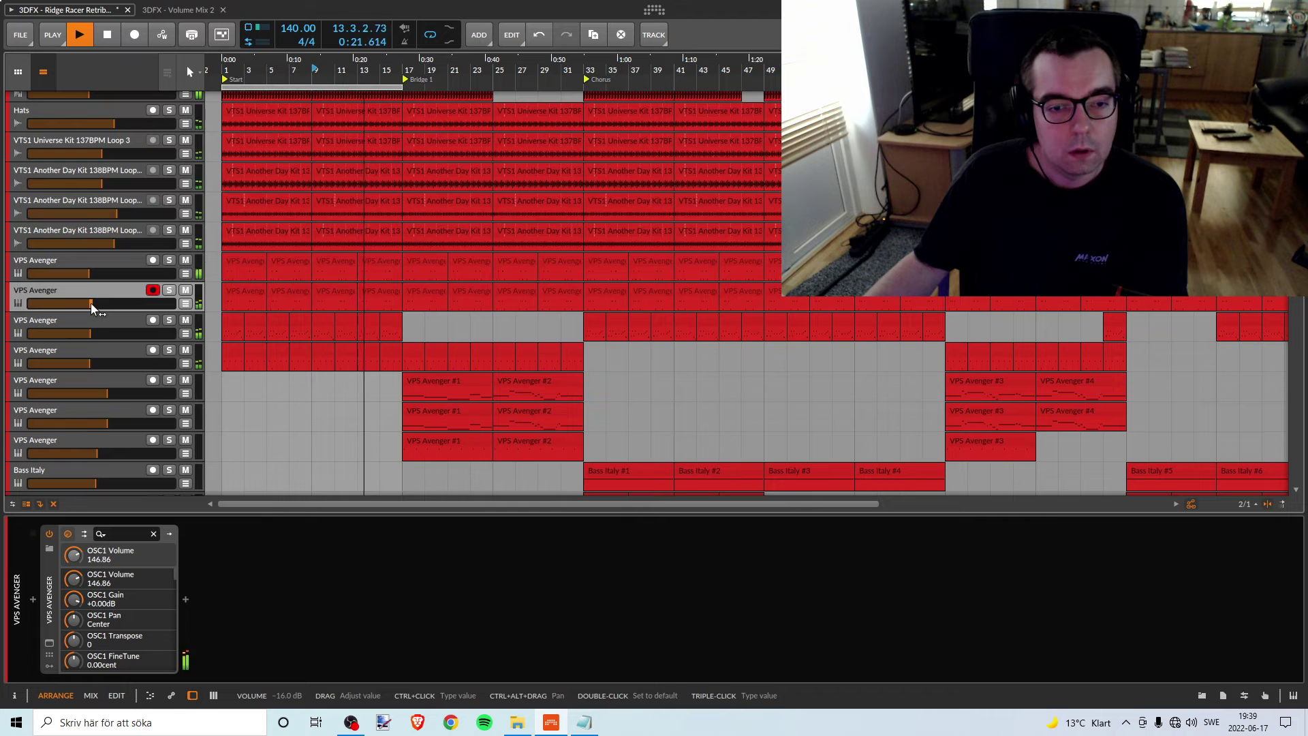
key(space)
key(space)
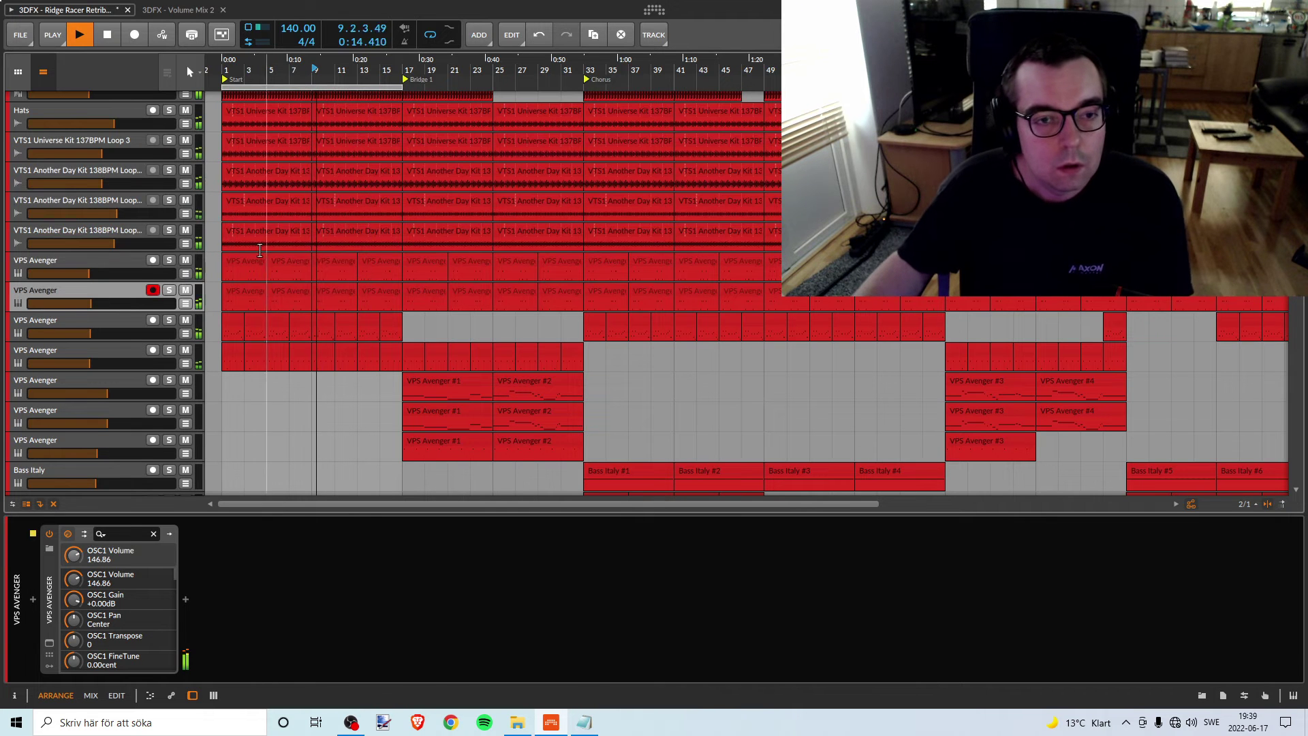
Compare the third VPS Avenger track soloed with the full mix, set its volume to -16.0 dB, and replay from bar 9
click(109, 320)
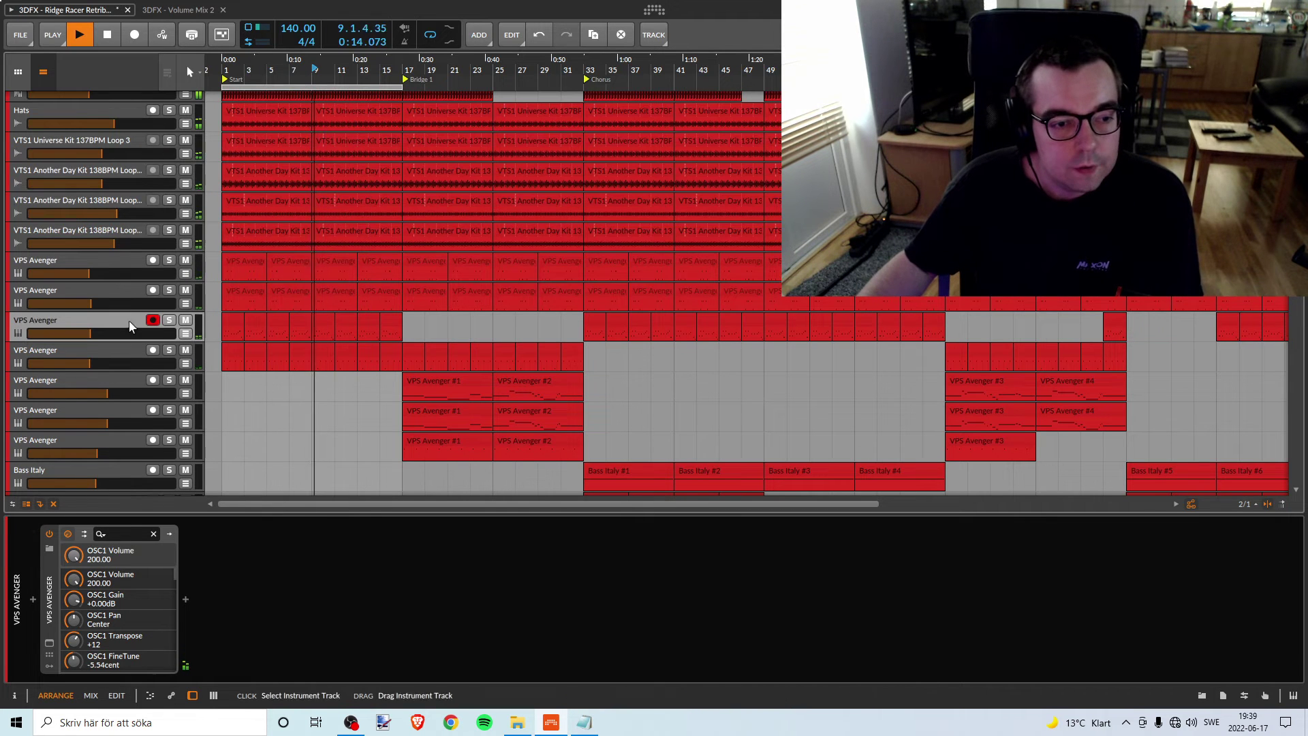
click(169, 320)
click(168, 320)
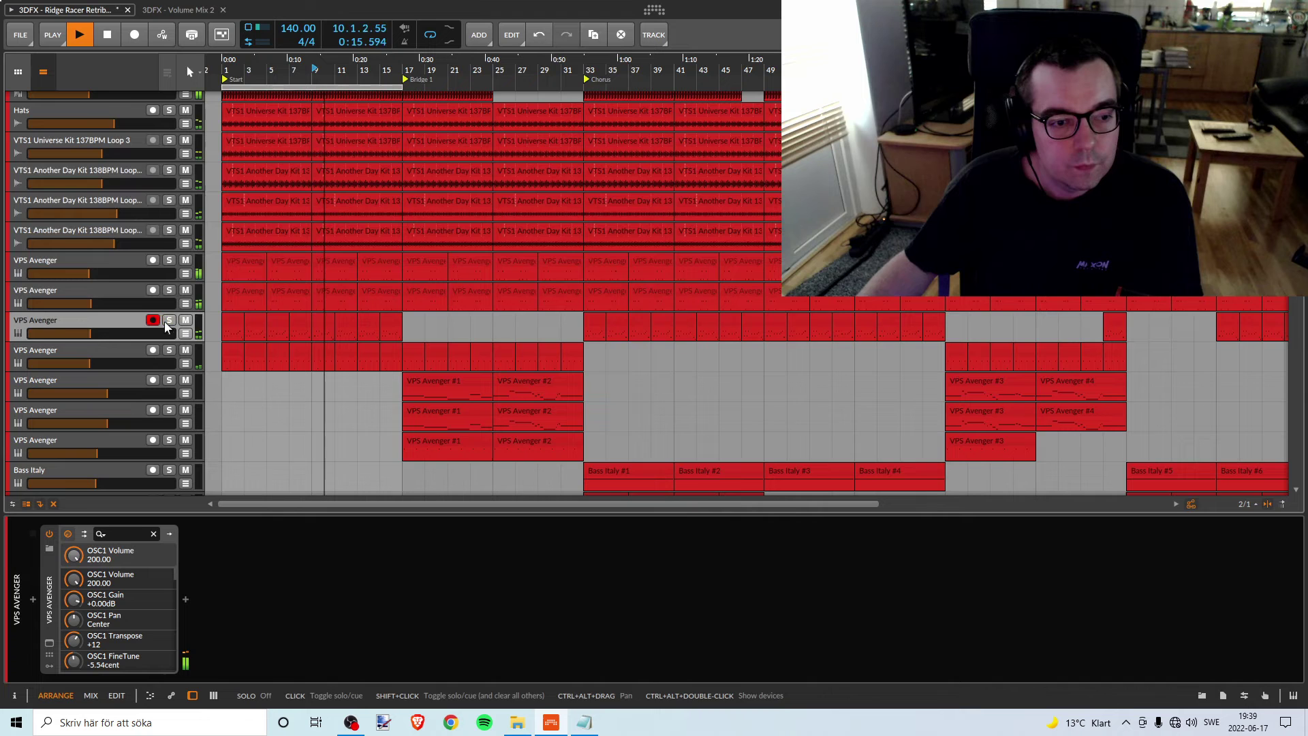
click(93, 333)
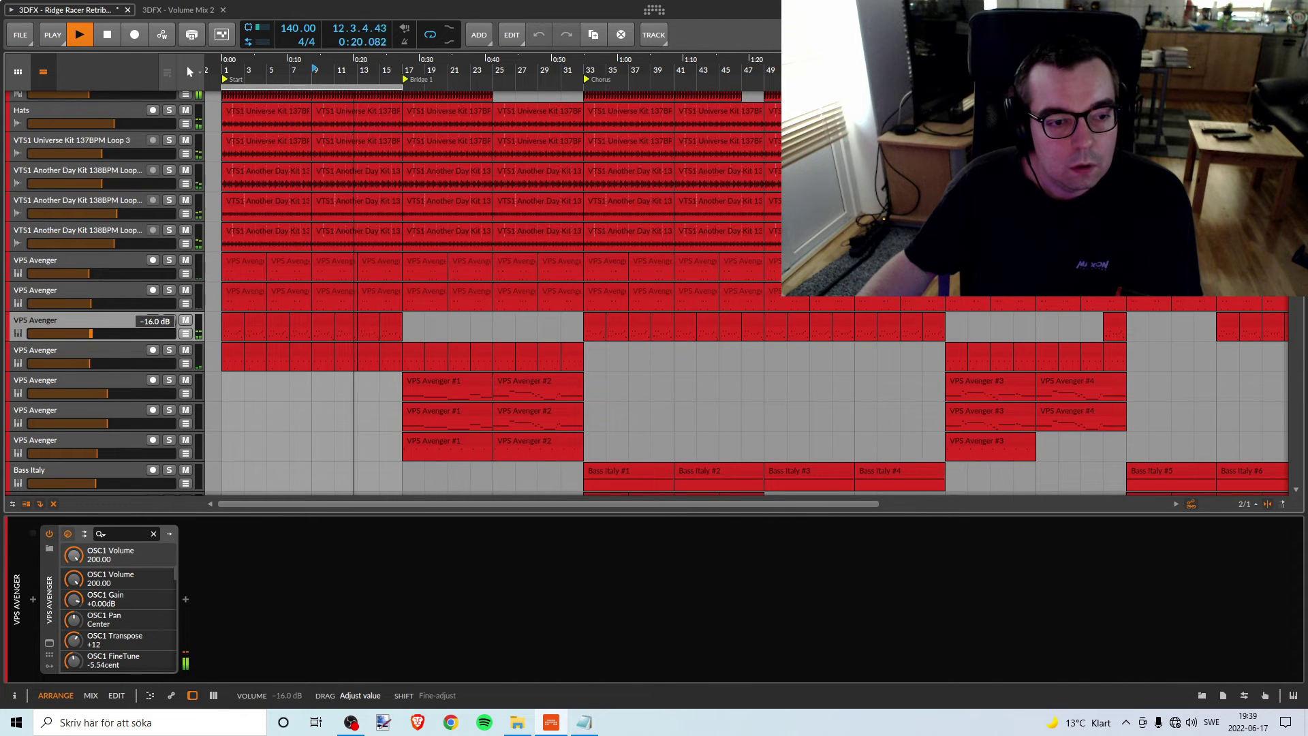
drag(92, 332, 91, 333)
key(space)
key(space)
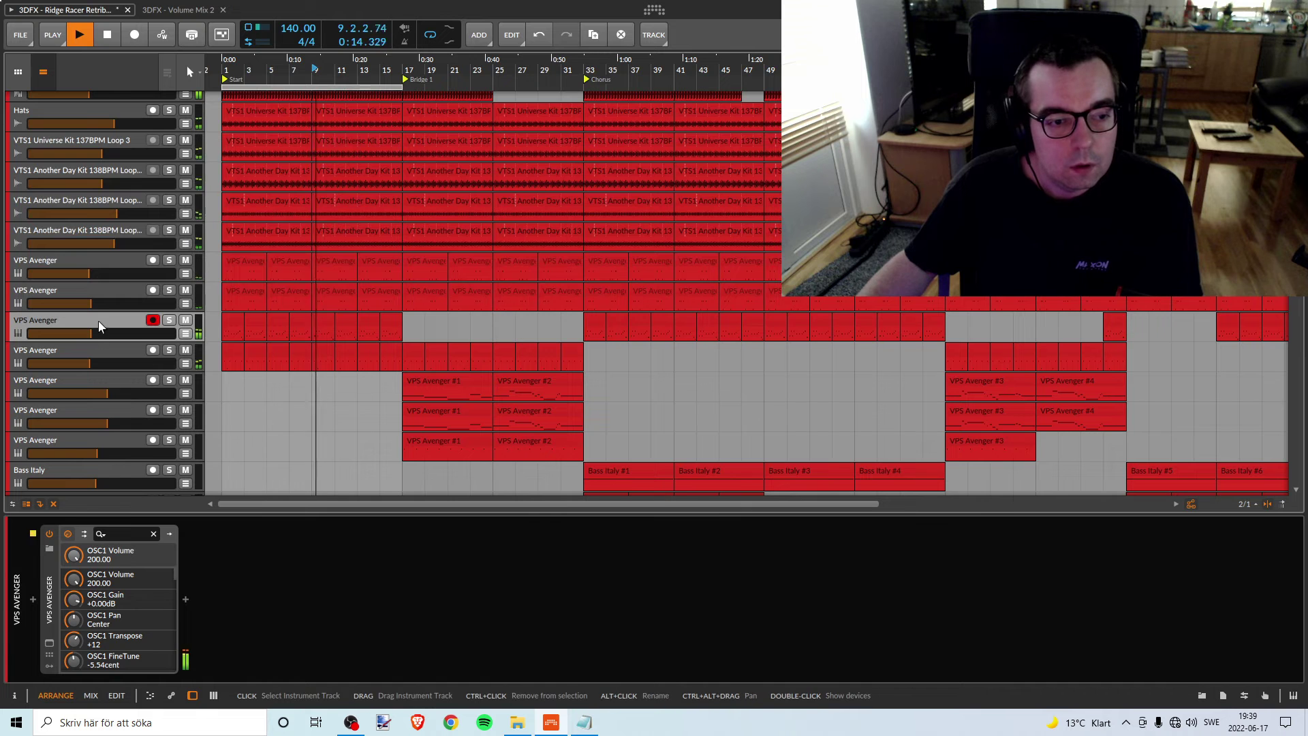
Replay the section with the fourth VPS Avenger track selected, set that track's volume to -17.9 dB, and stop playback after listening
click(100, 346)
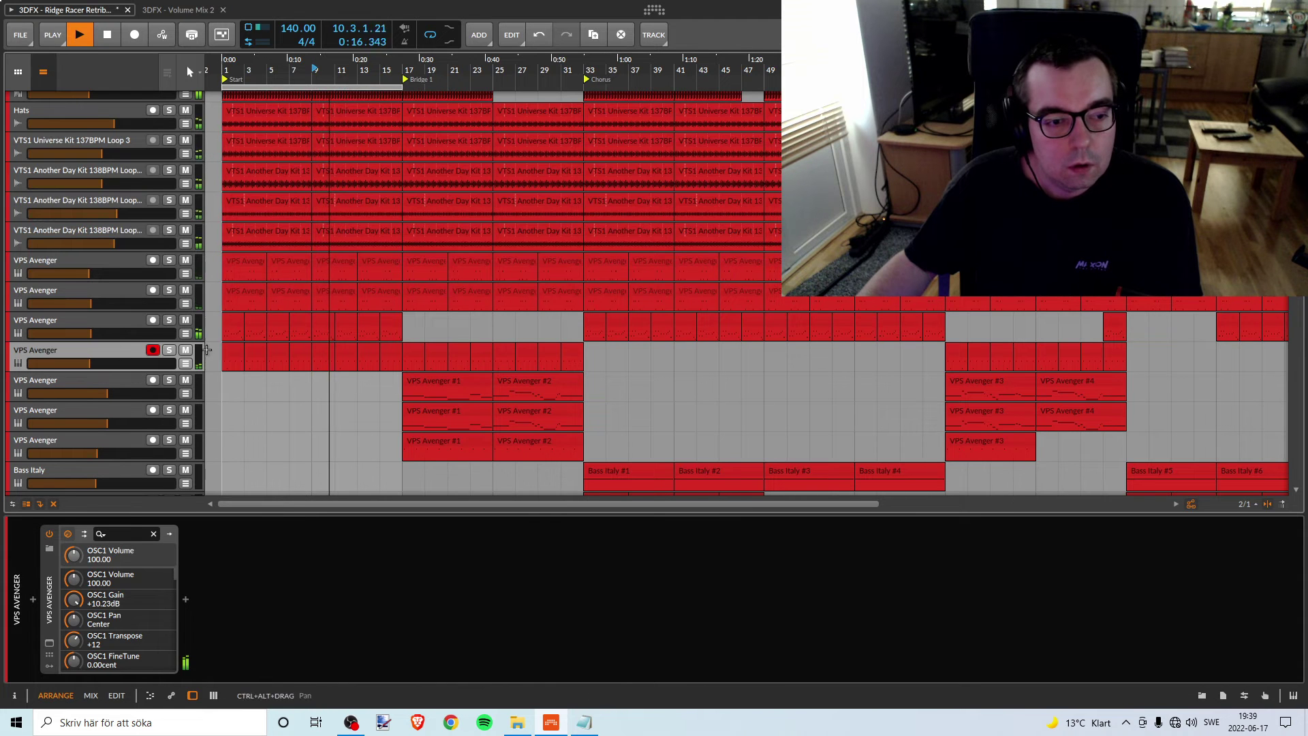
click(113, 321)
click(117, 355)
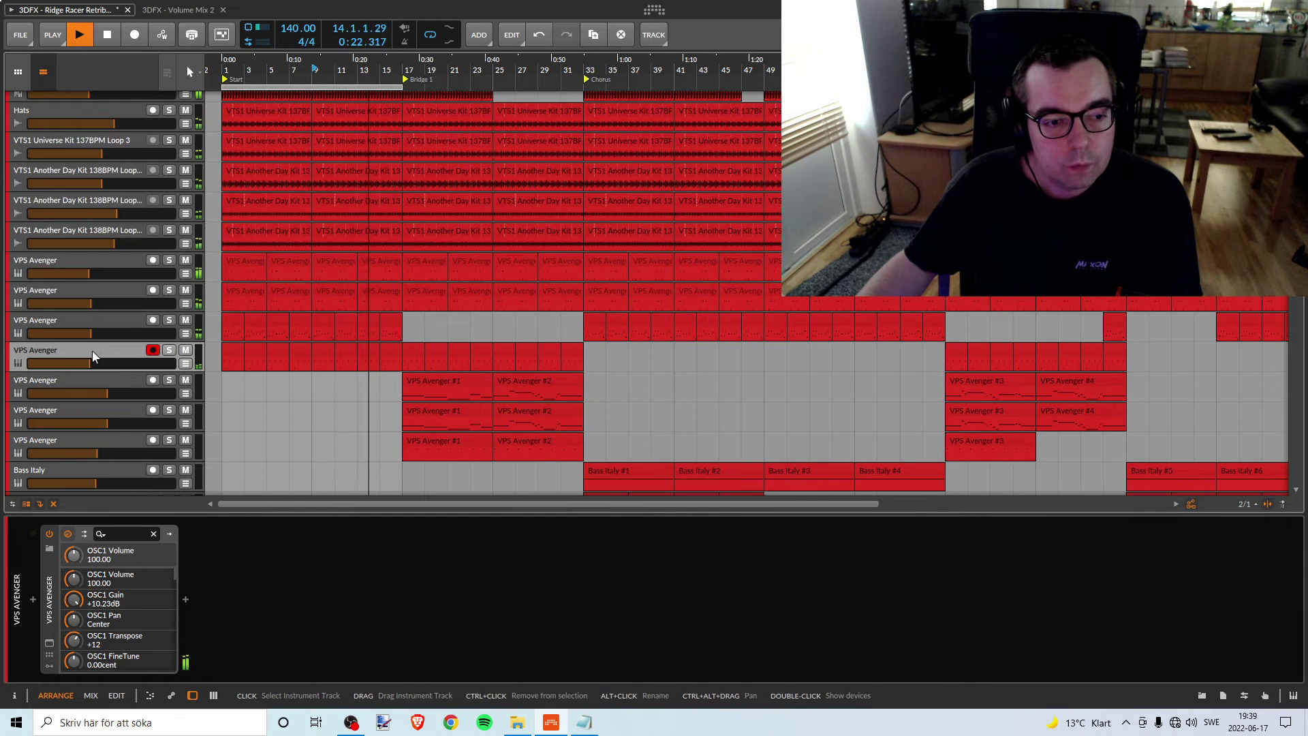
key(space)
key(space)
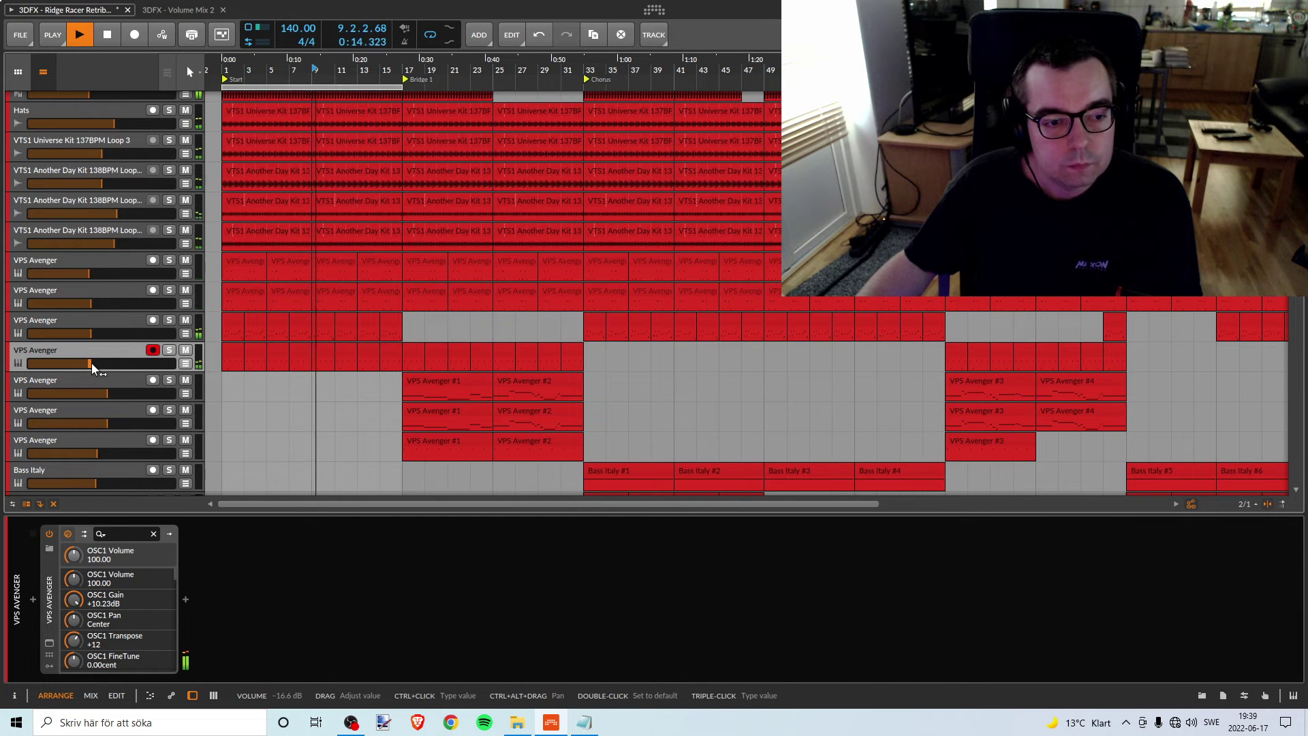
drag(92, 363, 87, 363)
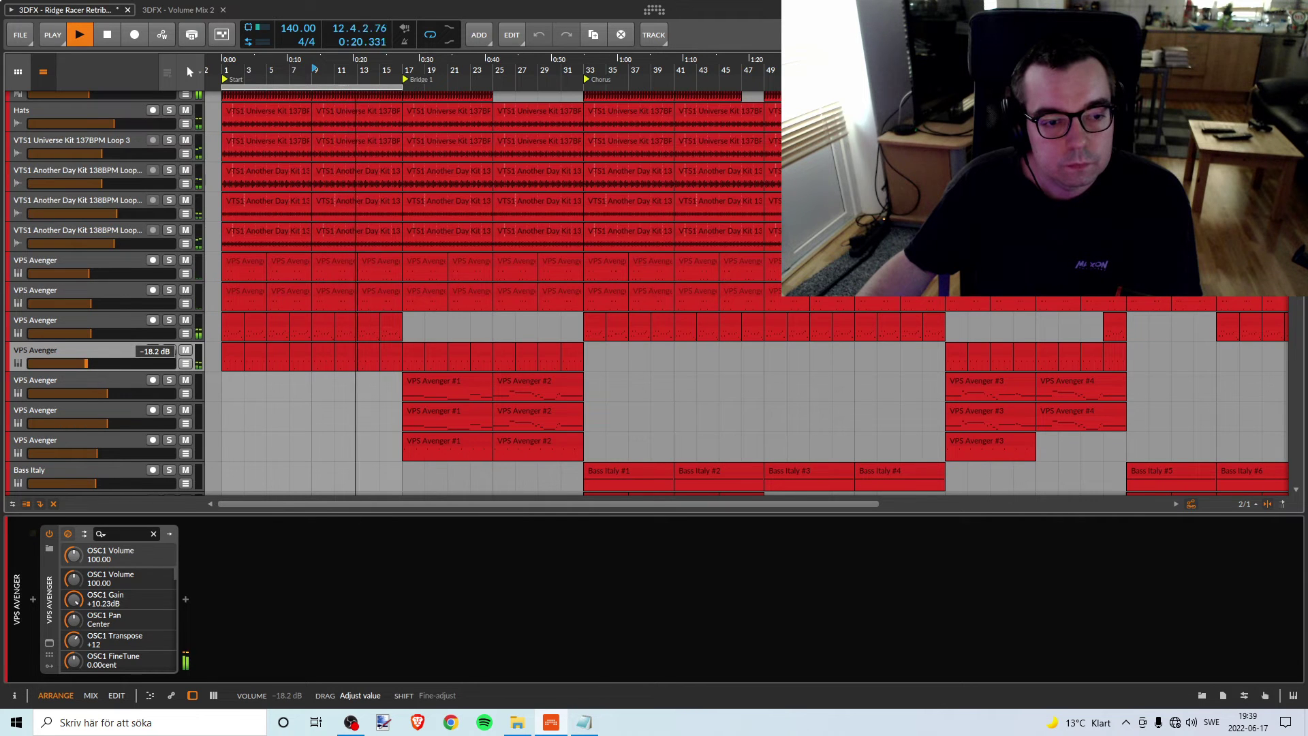
drag(86, 363, 86, 363)
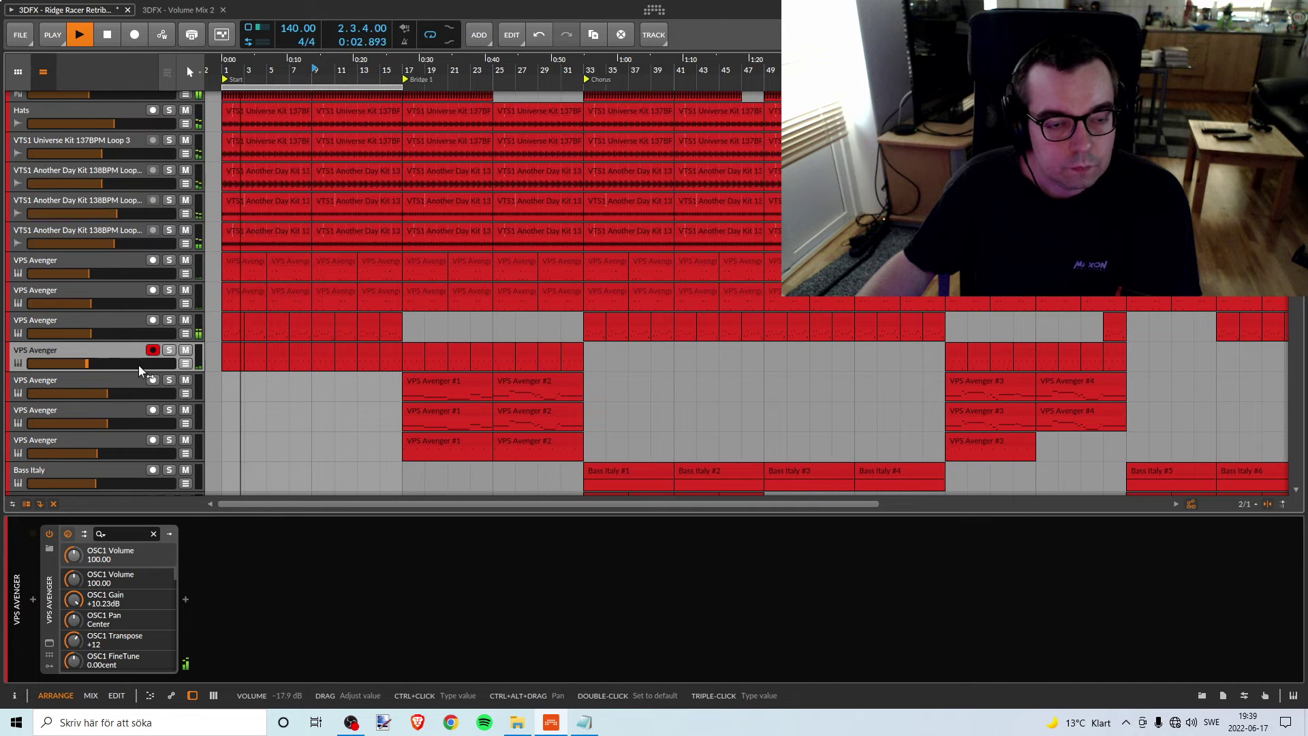
scroll(137, 365, up, 2)
scroll(138, 365, down, 2)
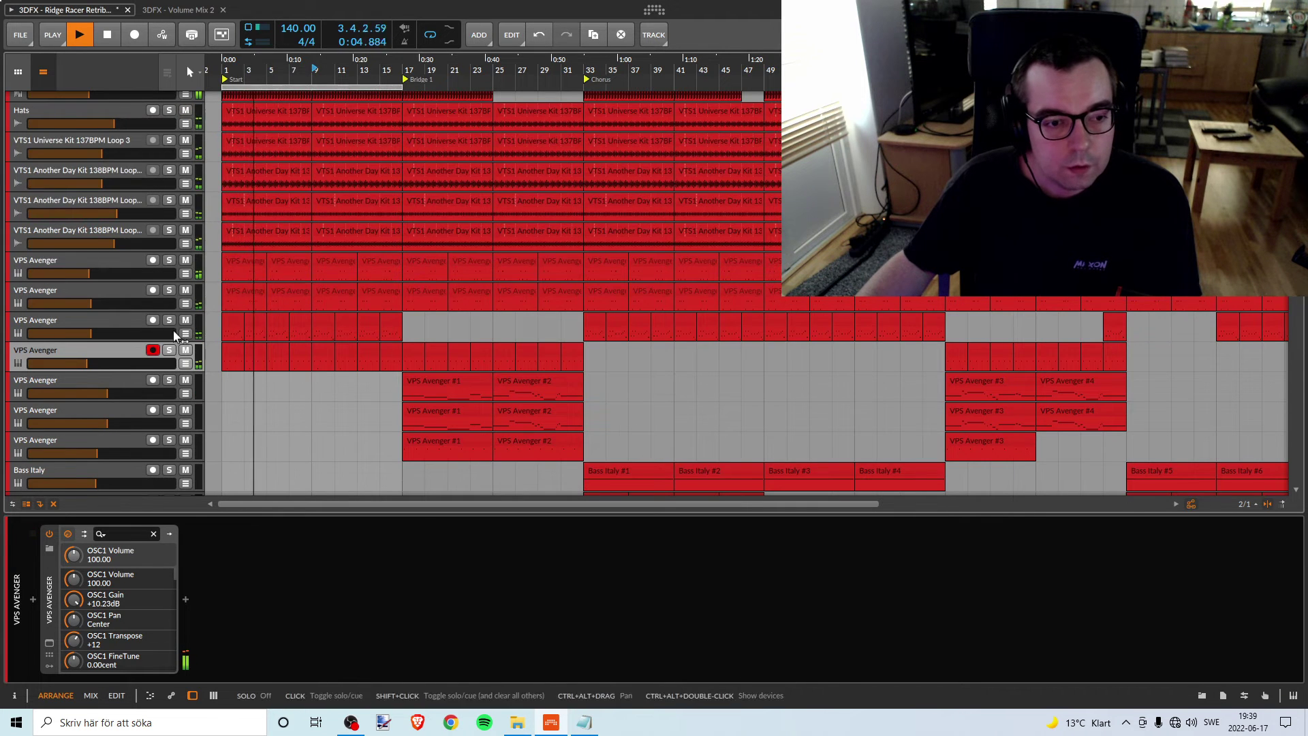
key(space)
Play from bar 9 and compare the VTS1 Another Day Kit 138BPM Loop 04 track soloed with the full mix
scroll(142, 337, up, 2)
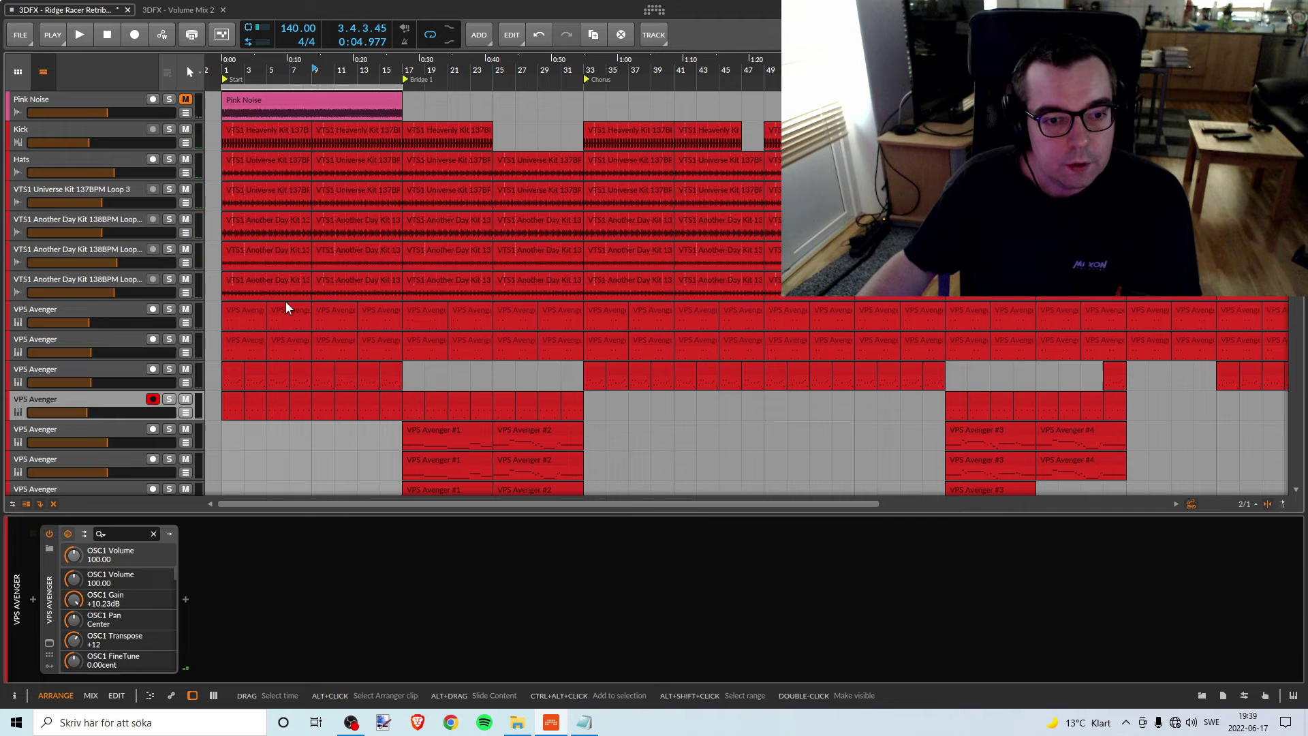
click(126, 281)
key(space)
click(169, 280)
click(169, 280)
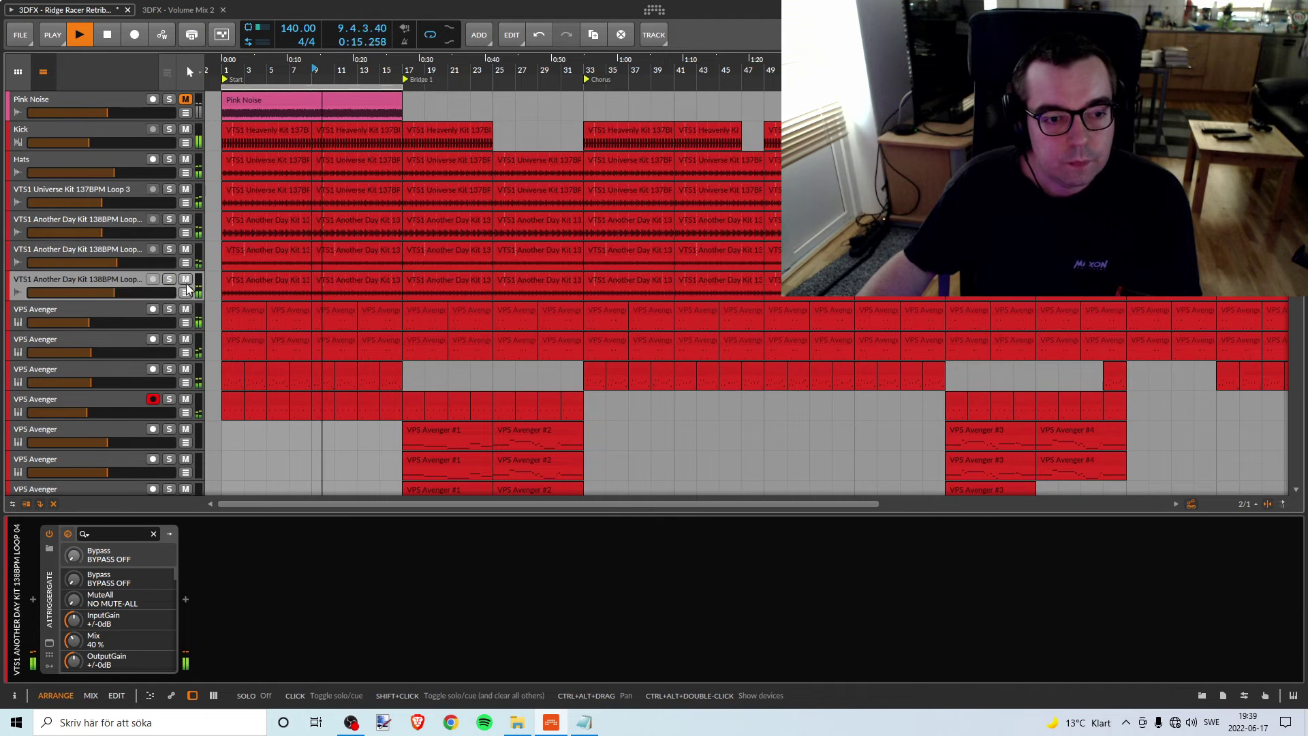
Set the VTS1 Another Day Kit 138BPM Loop 04 track's volume to -7.1 dB and replay from bar 9
mouse_move(123, 289)
drag(114, 292, 116, 293)
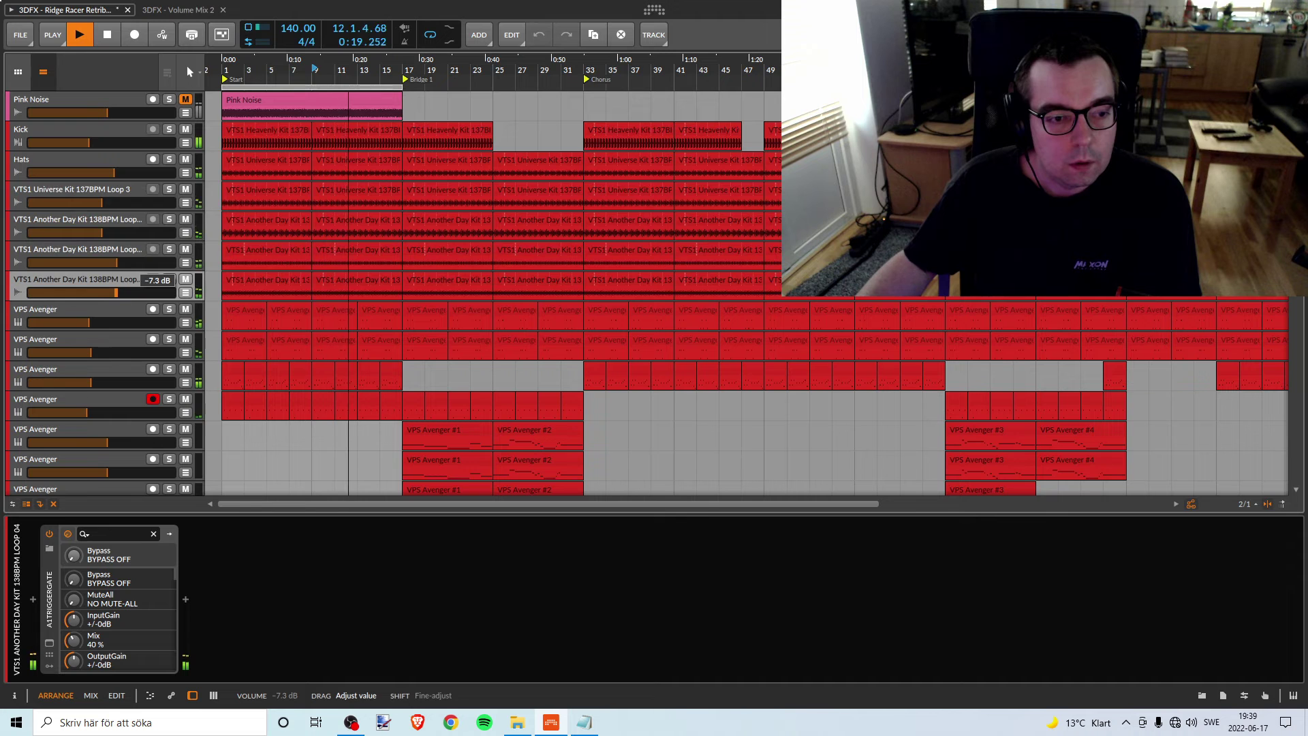
key(ctrl+z)
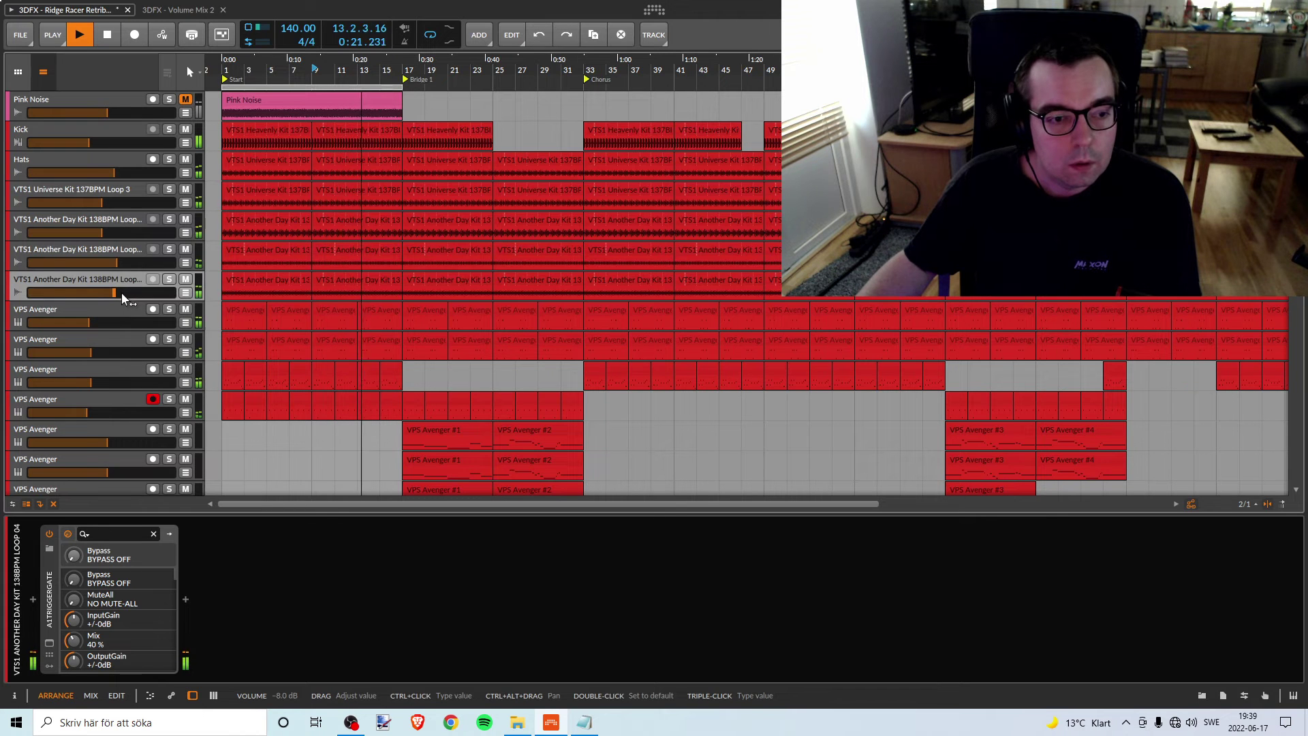
drag(123, 291, 125, 292)
key(space)
key(space)
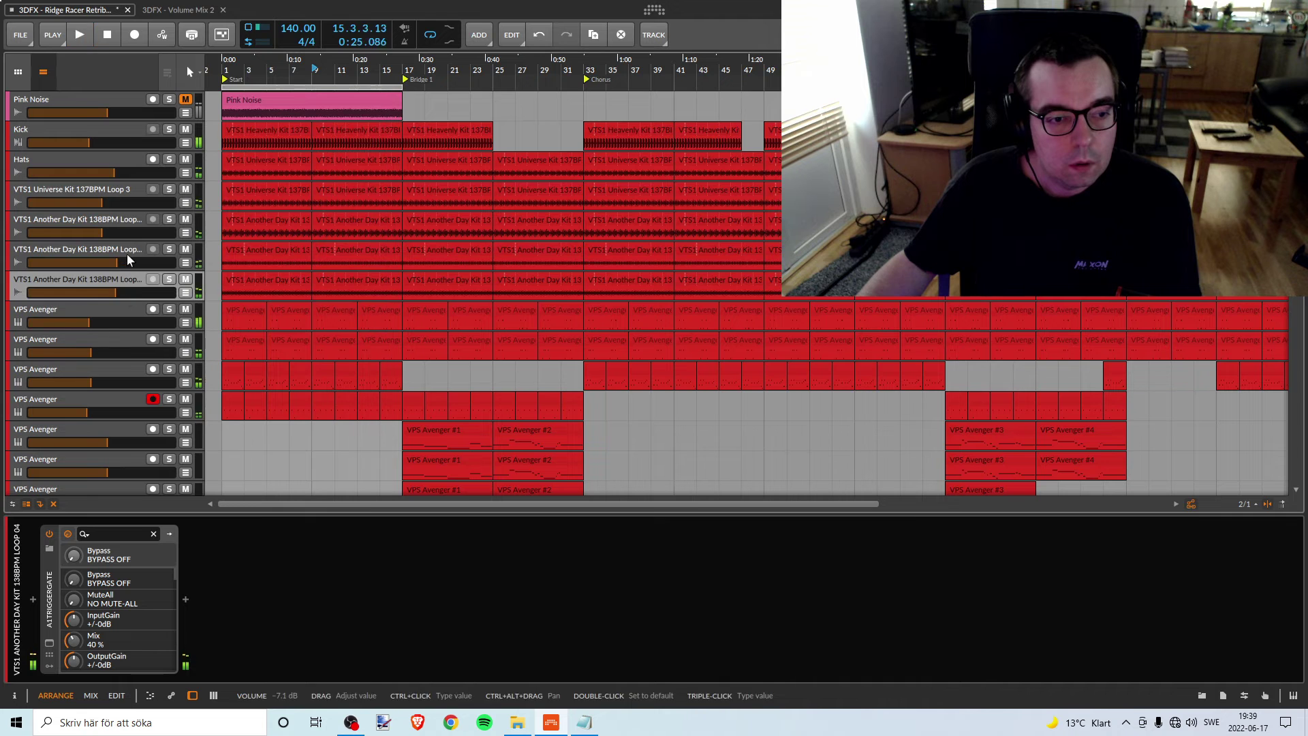
Raise the VTS1 Another Day Kit 138BPM Loop 03 track's volume slightly, replaying from bar 9 to judge each adjustment
click(115, 247)
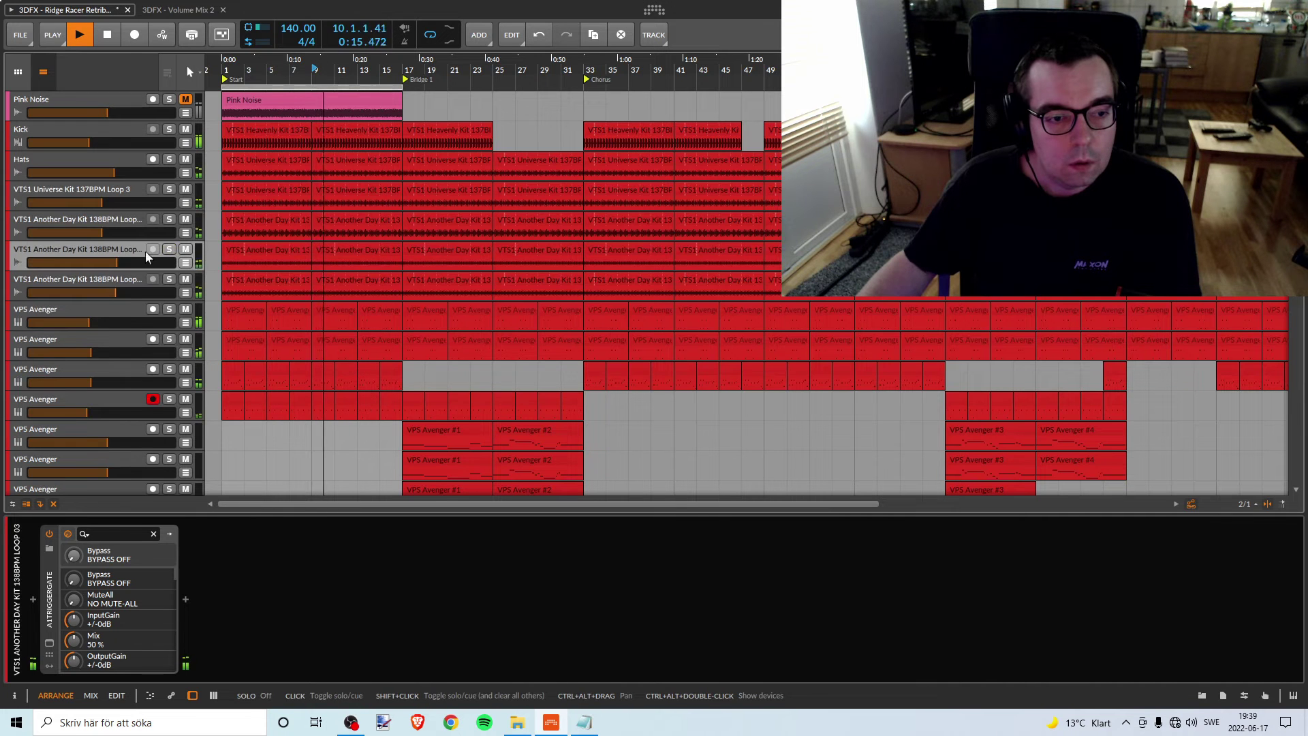
drag(124, 265, 124, 264)
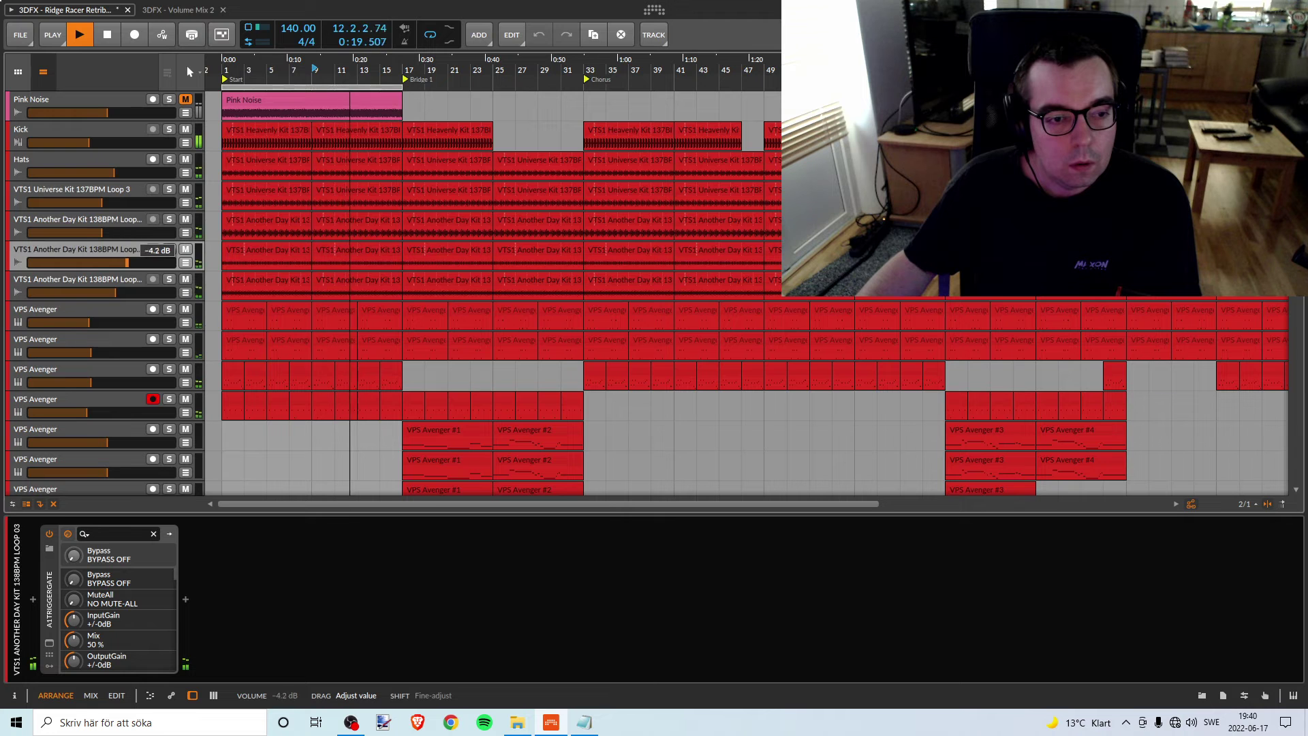
drag(128, 262, 120, 262)
key(space)
key(space)
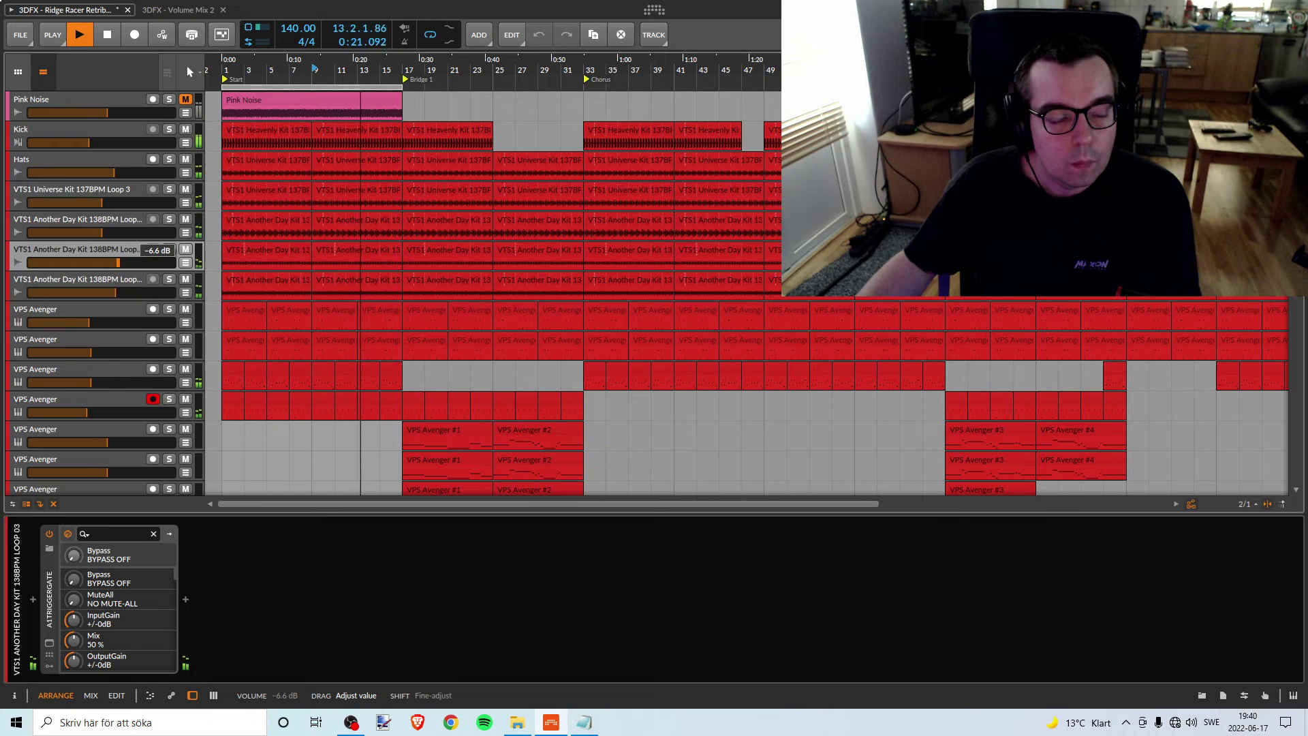
drag(118, 262, 120, 263)
key(space)
key(space)
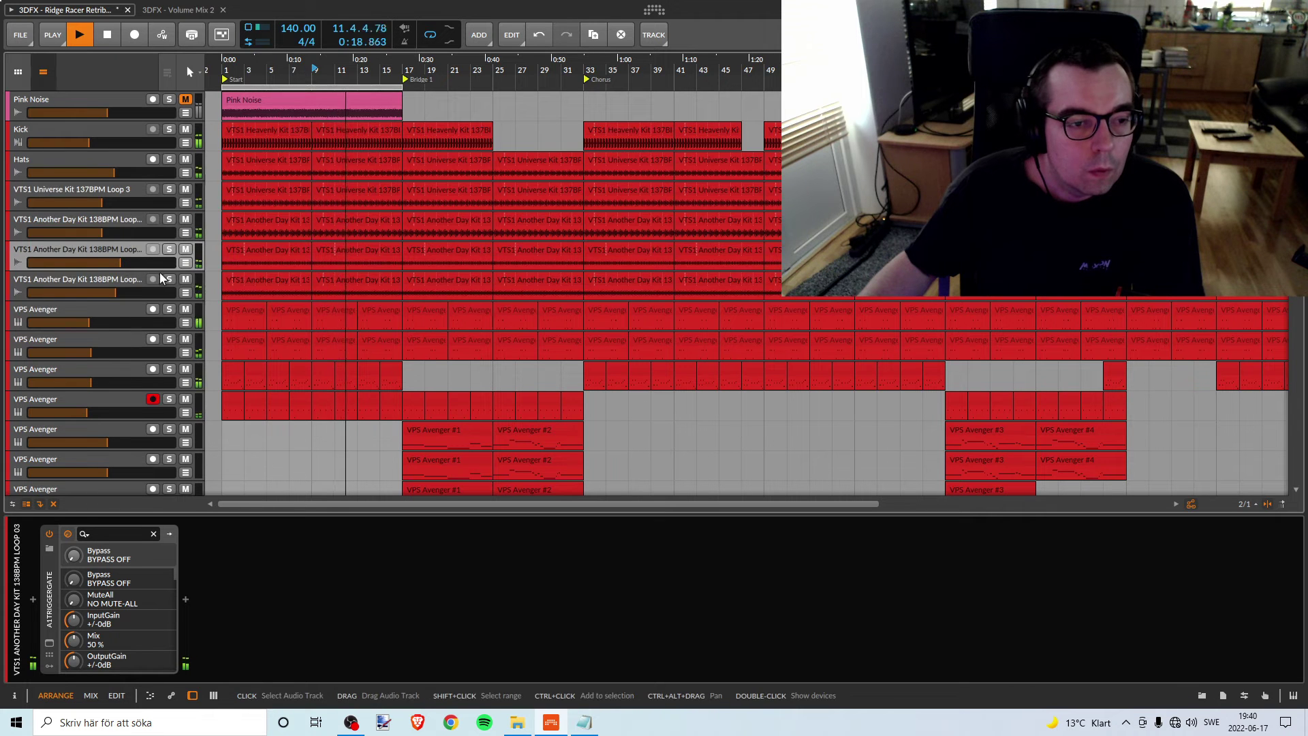
Undo the last volume change on the VTS1 Another Day Kit 138BPM Loop 03 track and stop playback
key(ctrl+z)
key(space)
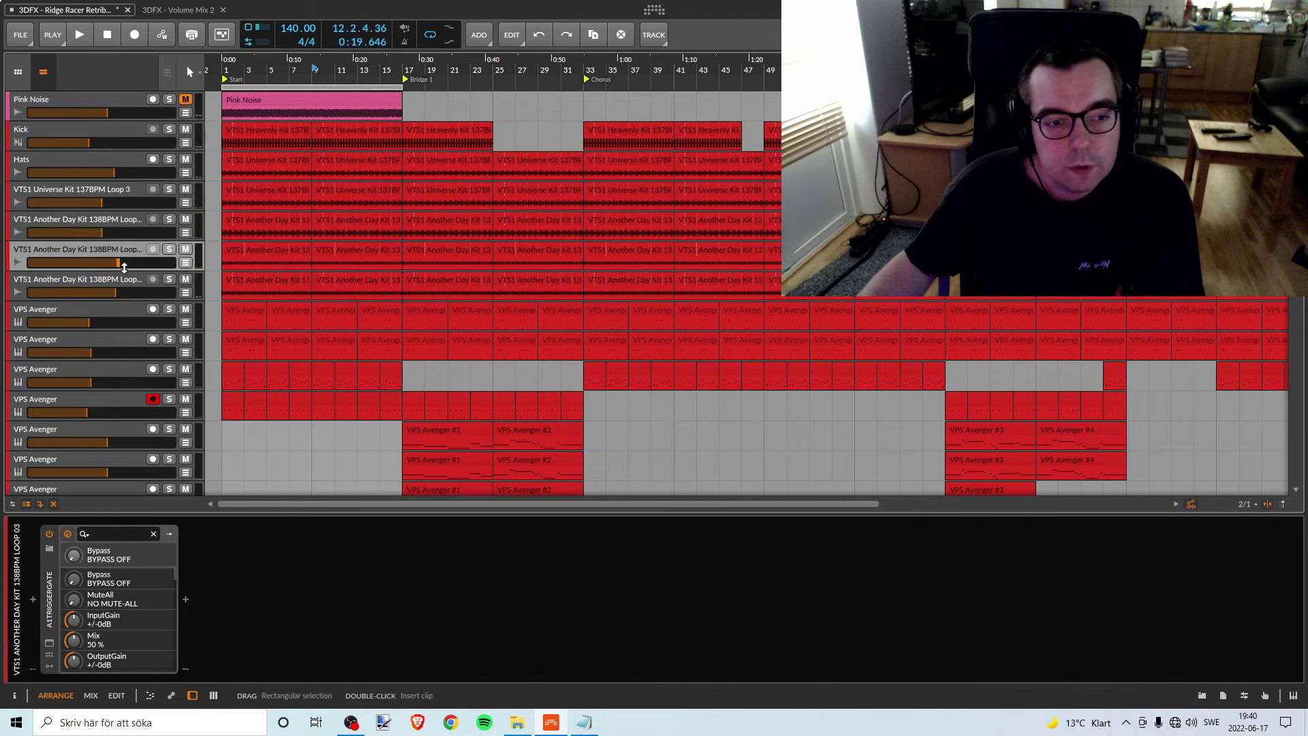
Color the tracks from VTS1 Another Day Kit 138BPM Loop 04 through the fourth VPS Avenger track orange
click(131, 399)
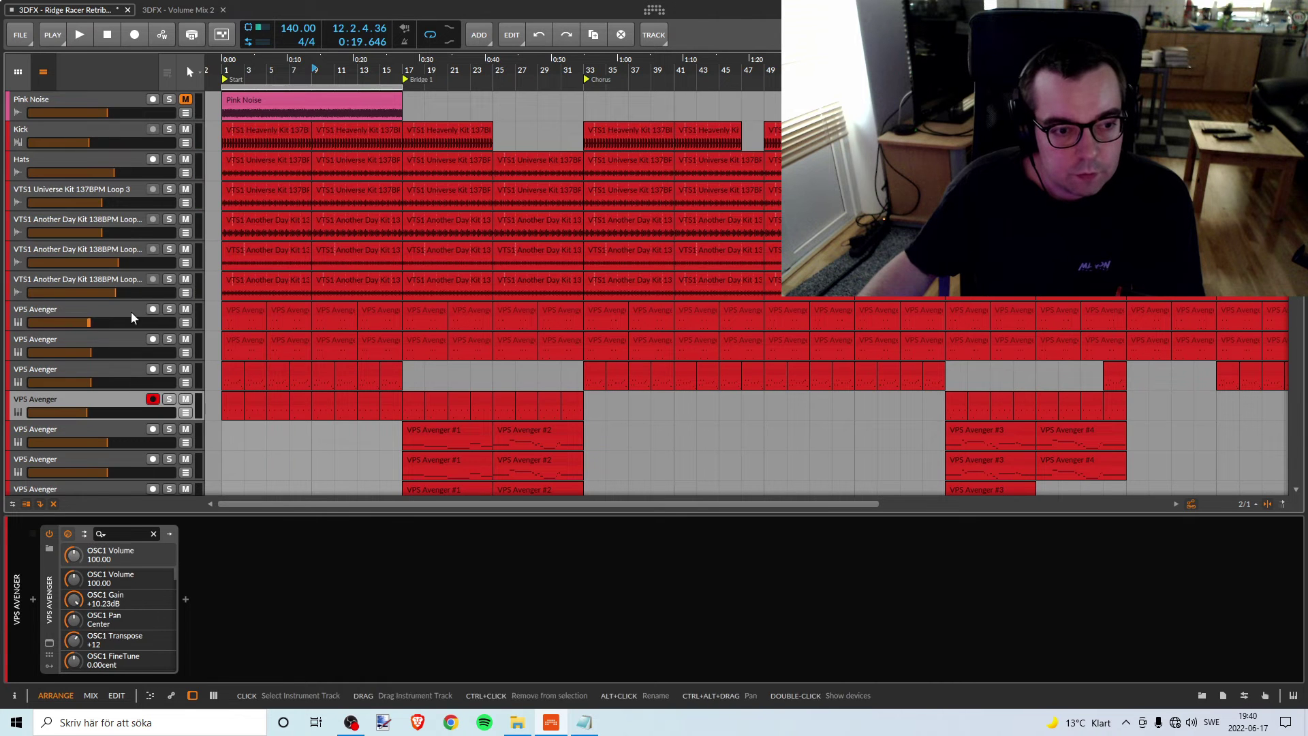
shift+click(128, 282)
click(154, 309)
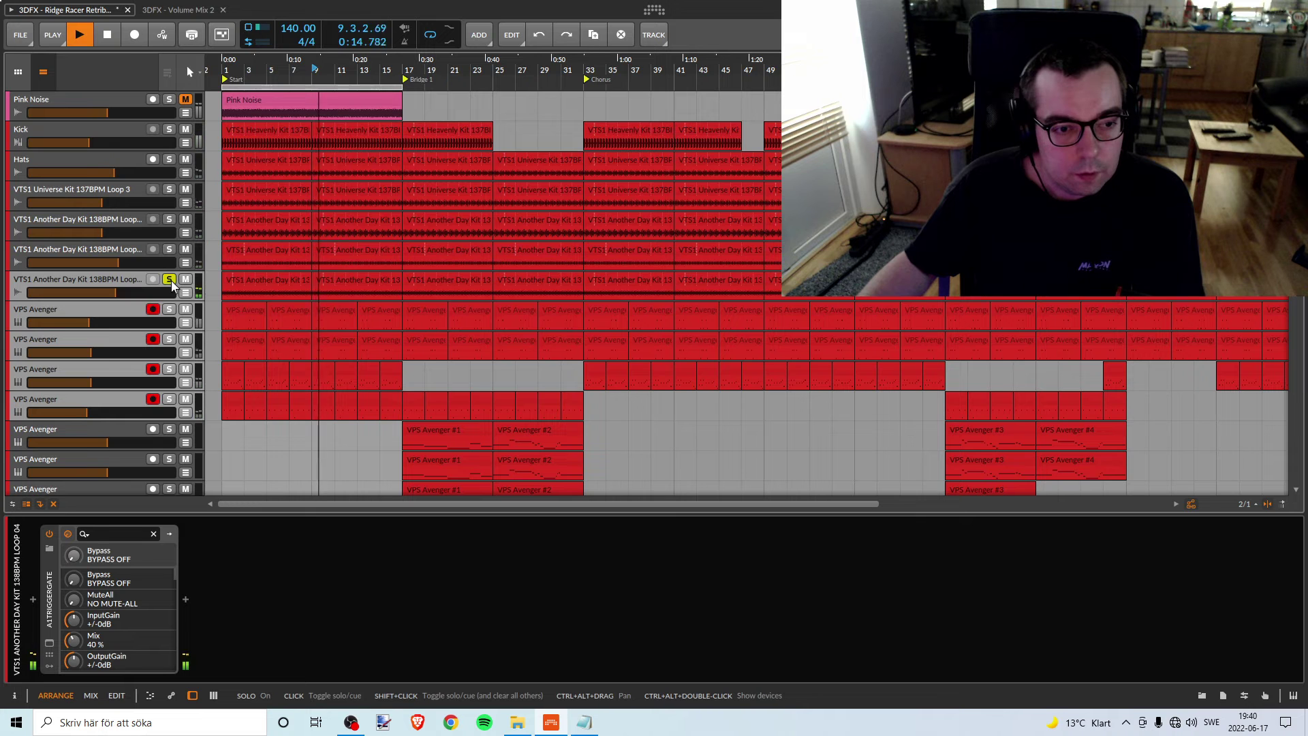
right_click(105, 277)
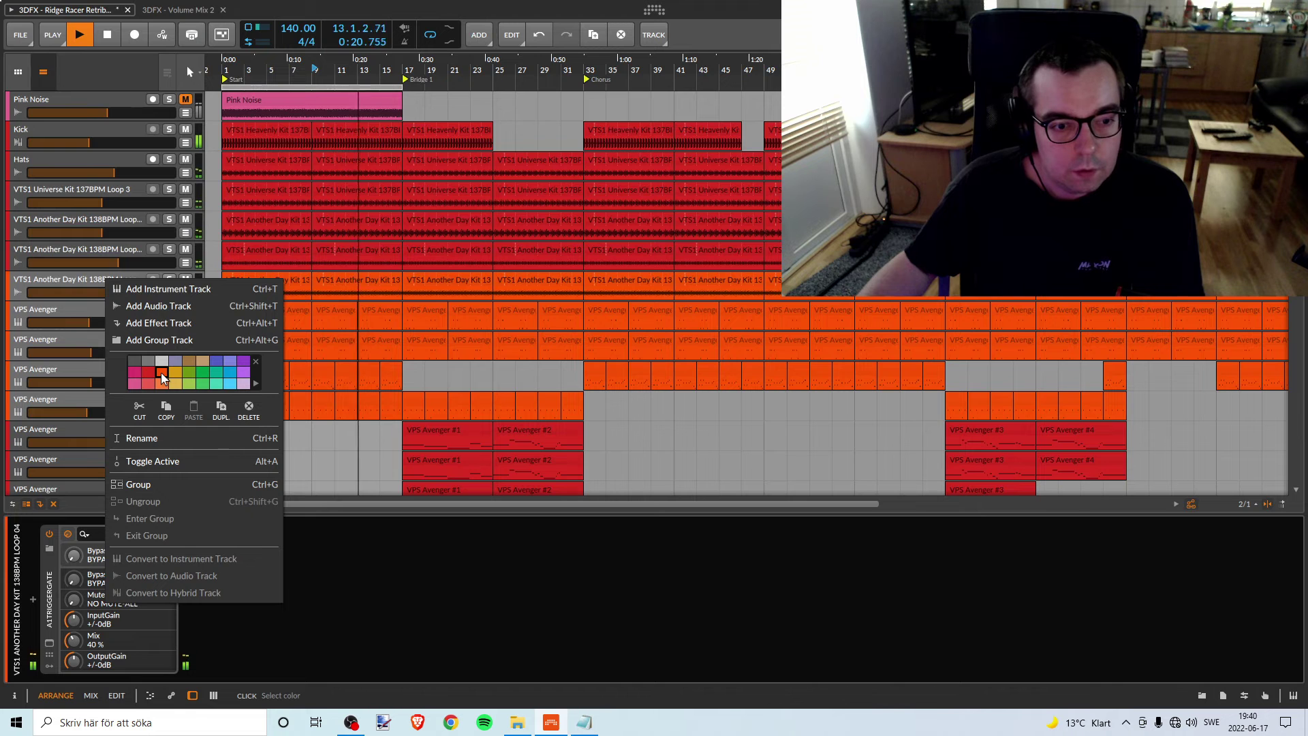
click(68, 277)
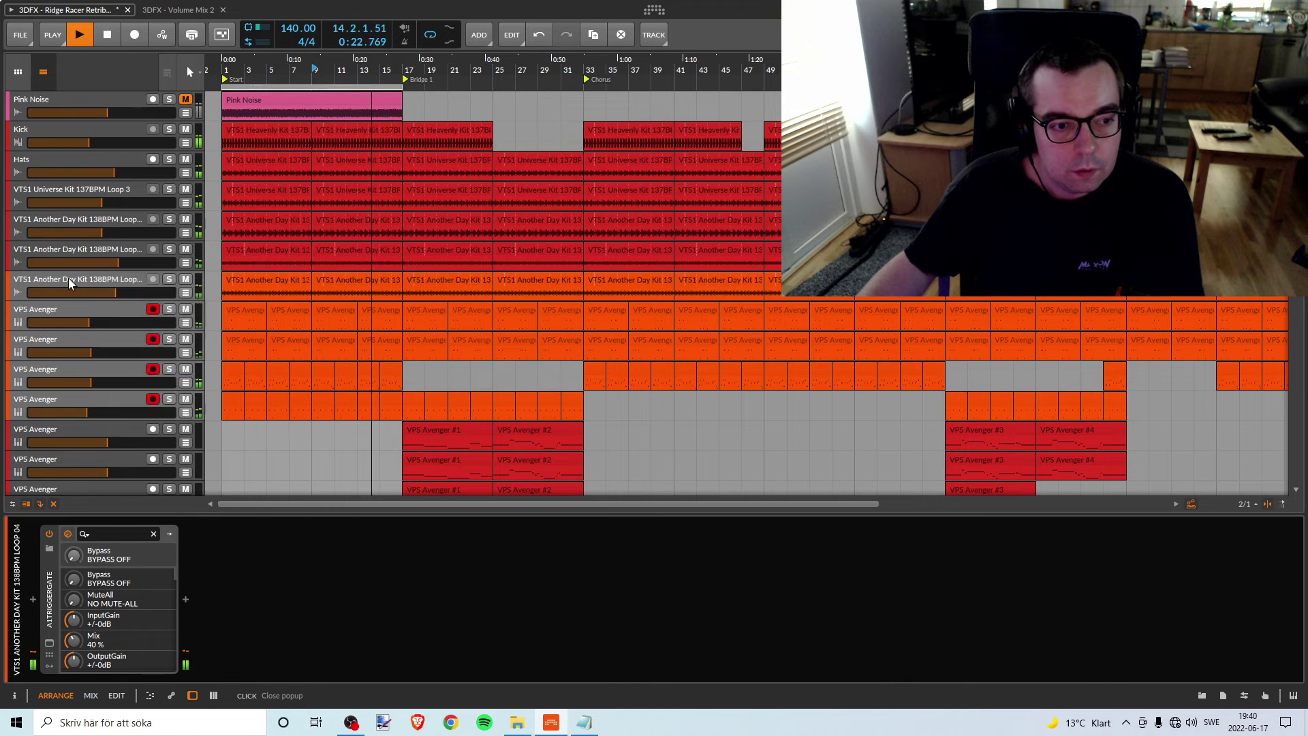
Play from bar 1 and compare the VTS1 Another Day Kit 138BPM Loop 03 track soloed with the full mix
key(space)
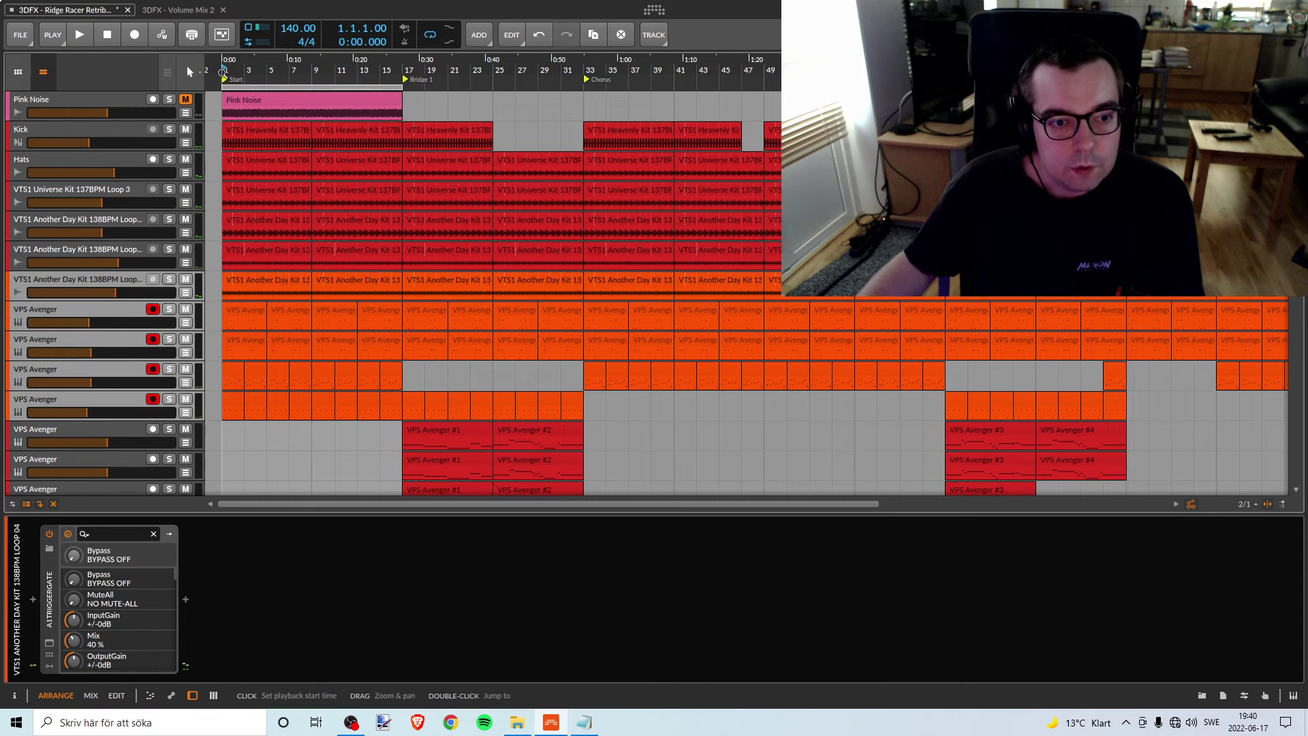
key(space)
click(170, 249)
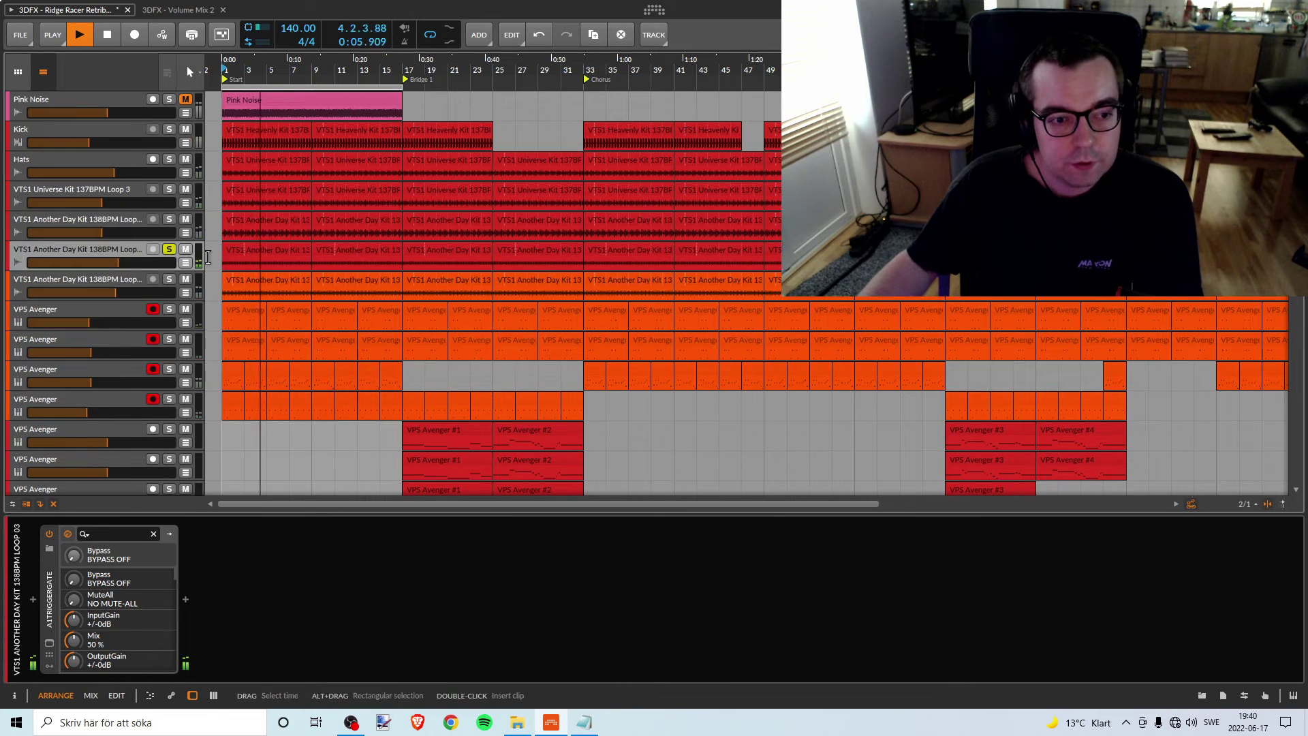
click(166, 251)
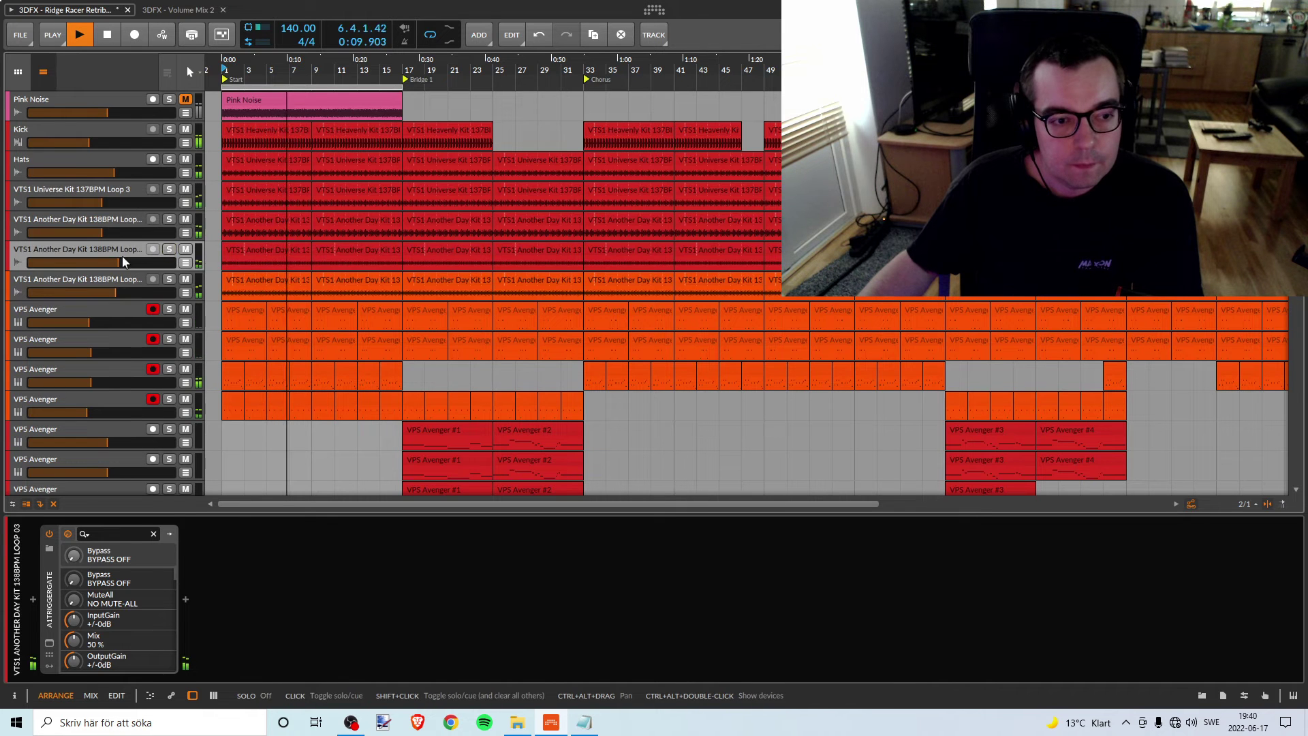
Try the VTS1 Another Day Kit 138BPM Loop 03 track's volume at -5.6 dB, undo the change, and replay briefly from bar 1
drag(126, 260, 129, 260)
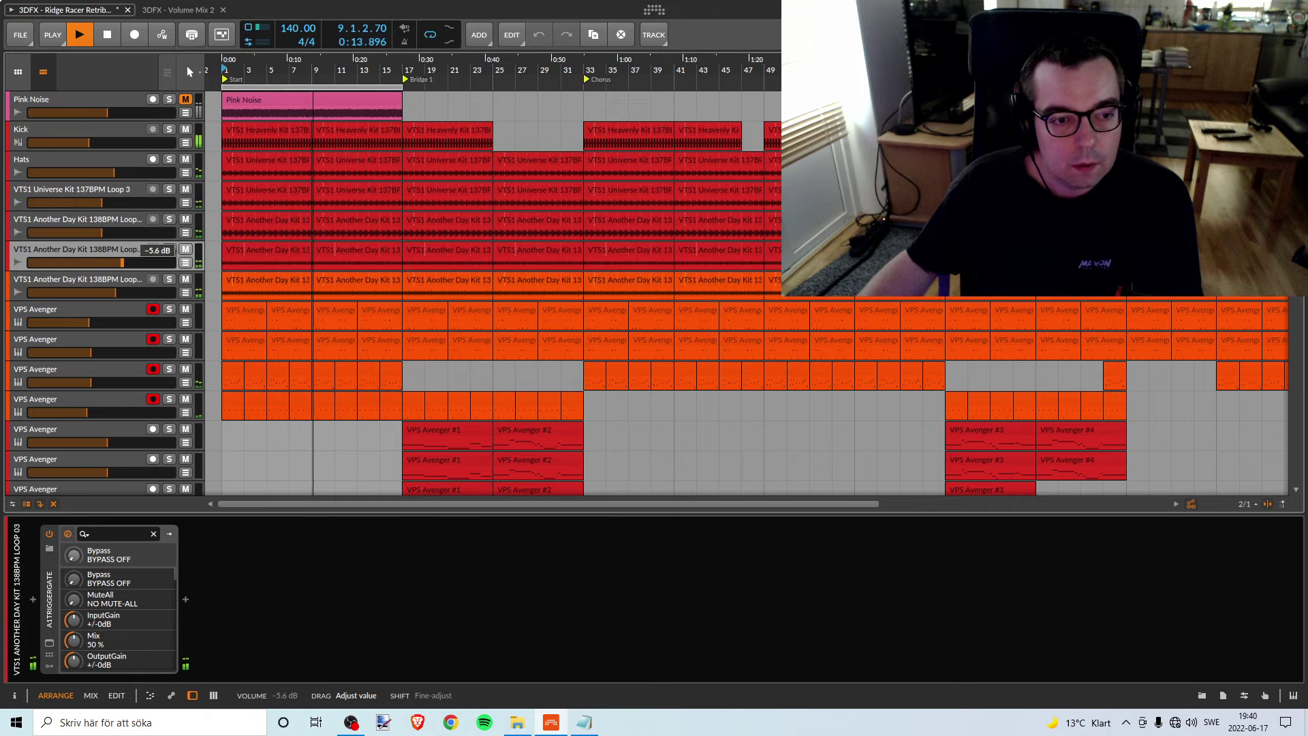
drag(130, 262, 129, 262)
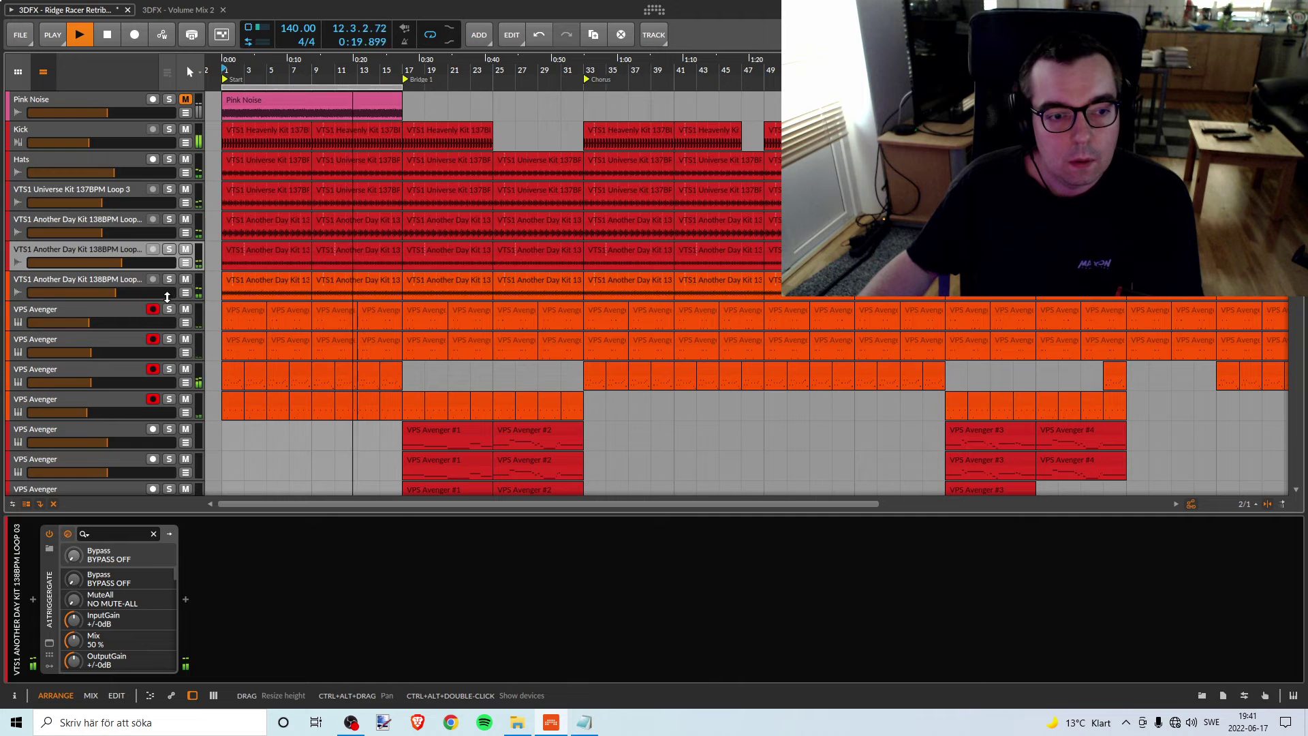
key(ctrl+z)
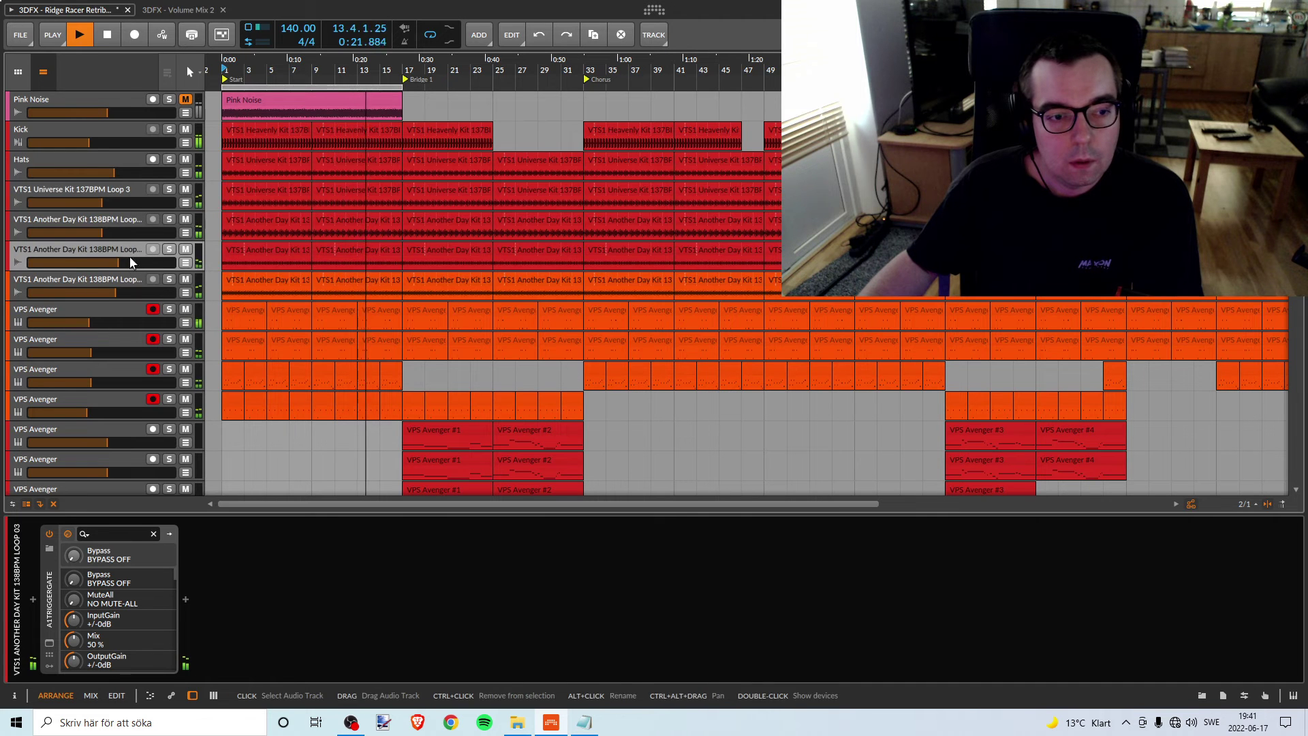
key(space)
key(space)
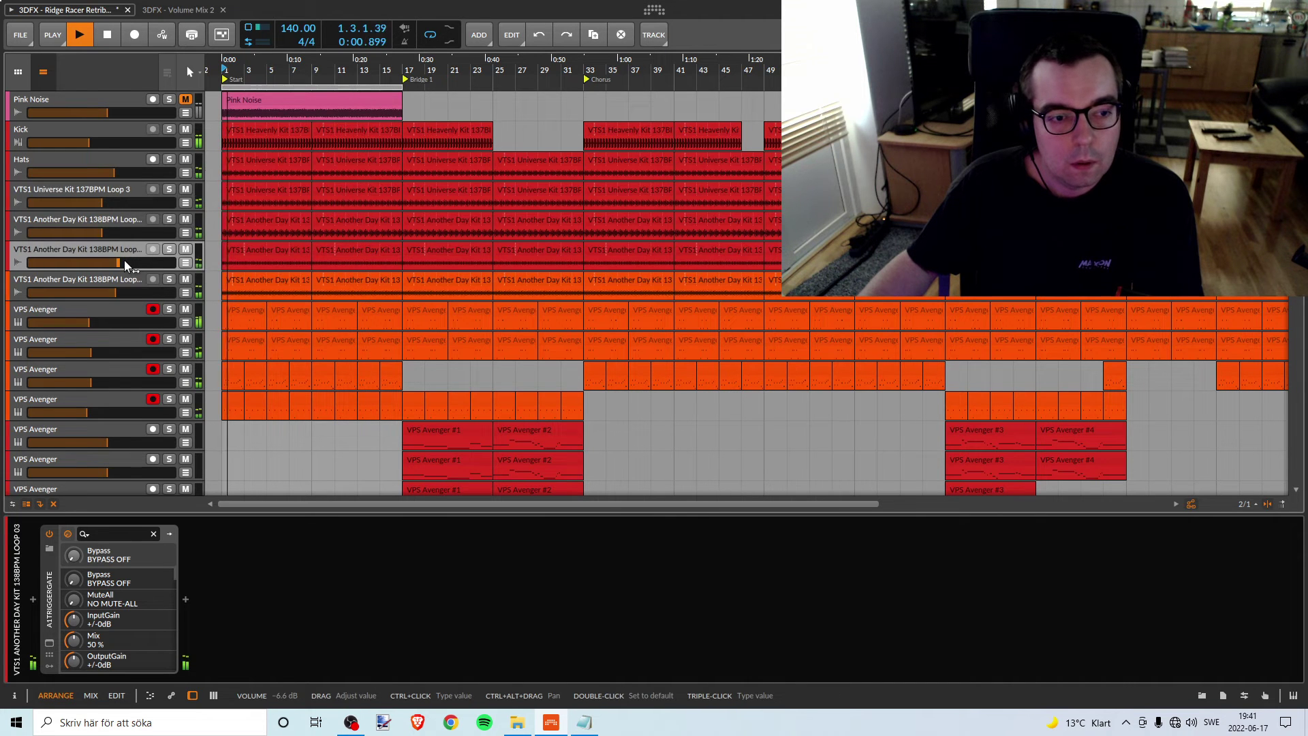
key(space)
Compare the VTS1 Another Day Kit 138BPM Loop 02 track soloed with the full mix from bar 1 and raise its volume slightly
click(135, 218)
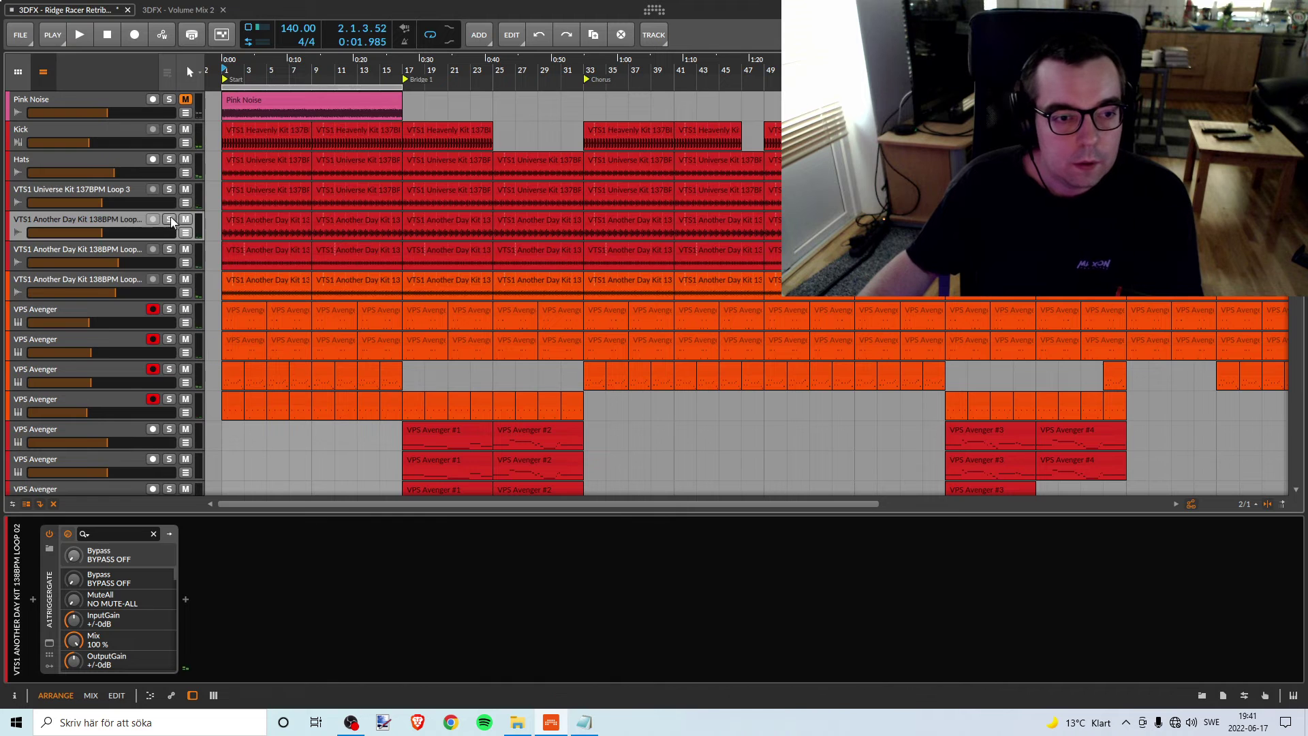
click(169, 219)
key(space)
click(169, 219)
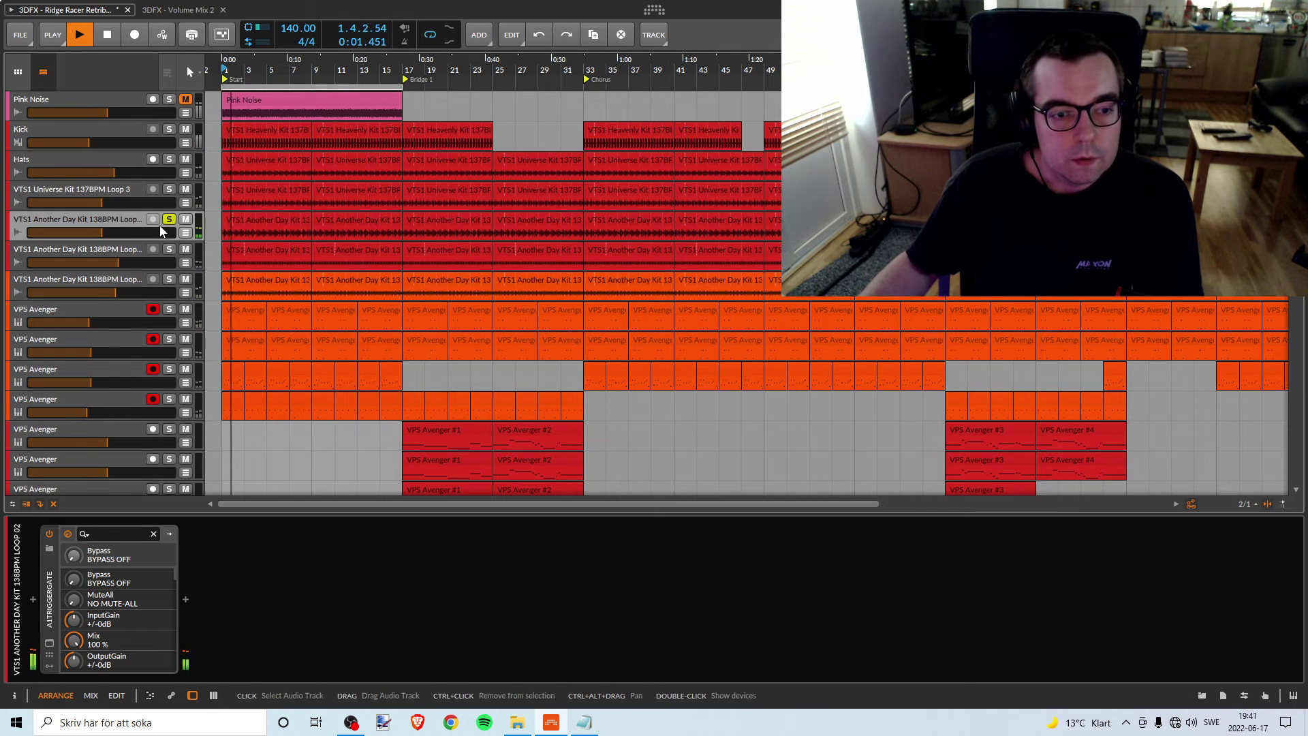
drag(113, 232, 107, 232)
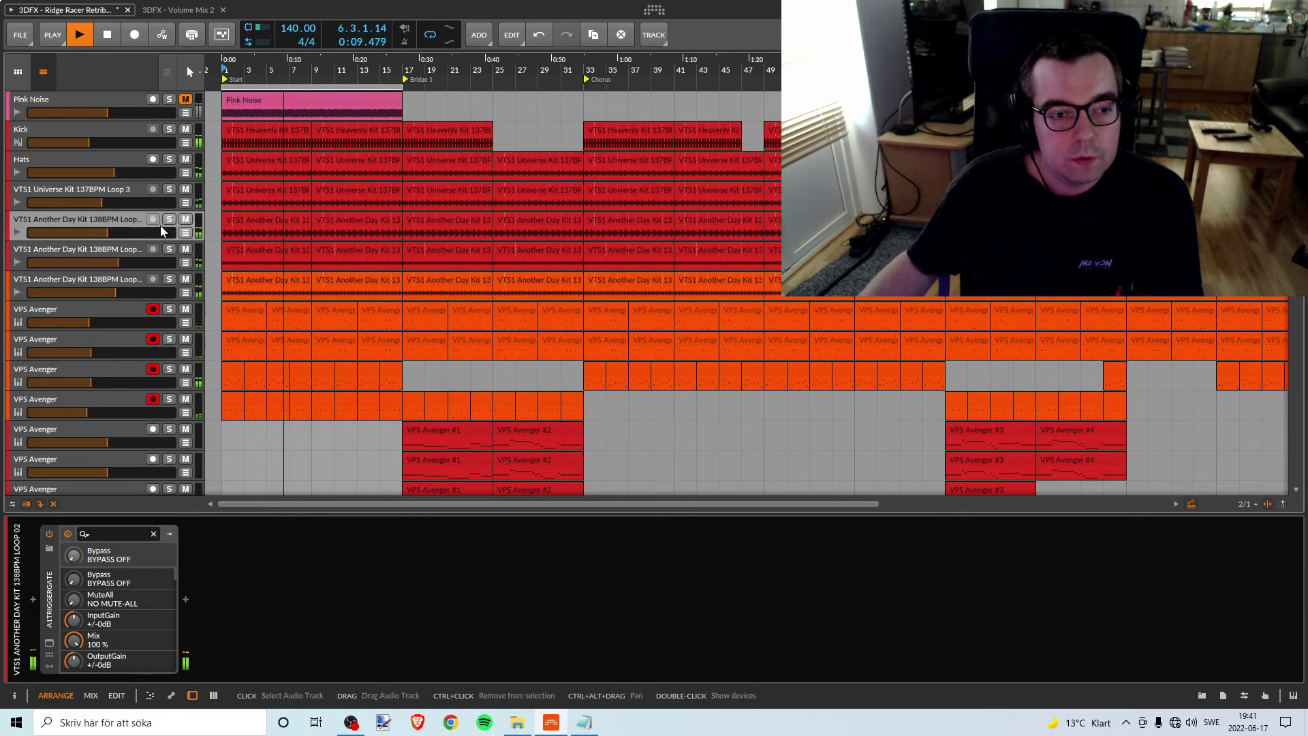
click(169, 220)
click(169, 219)
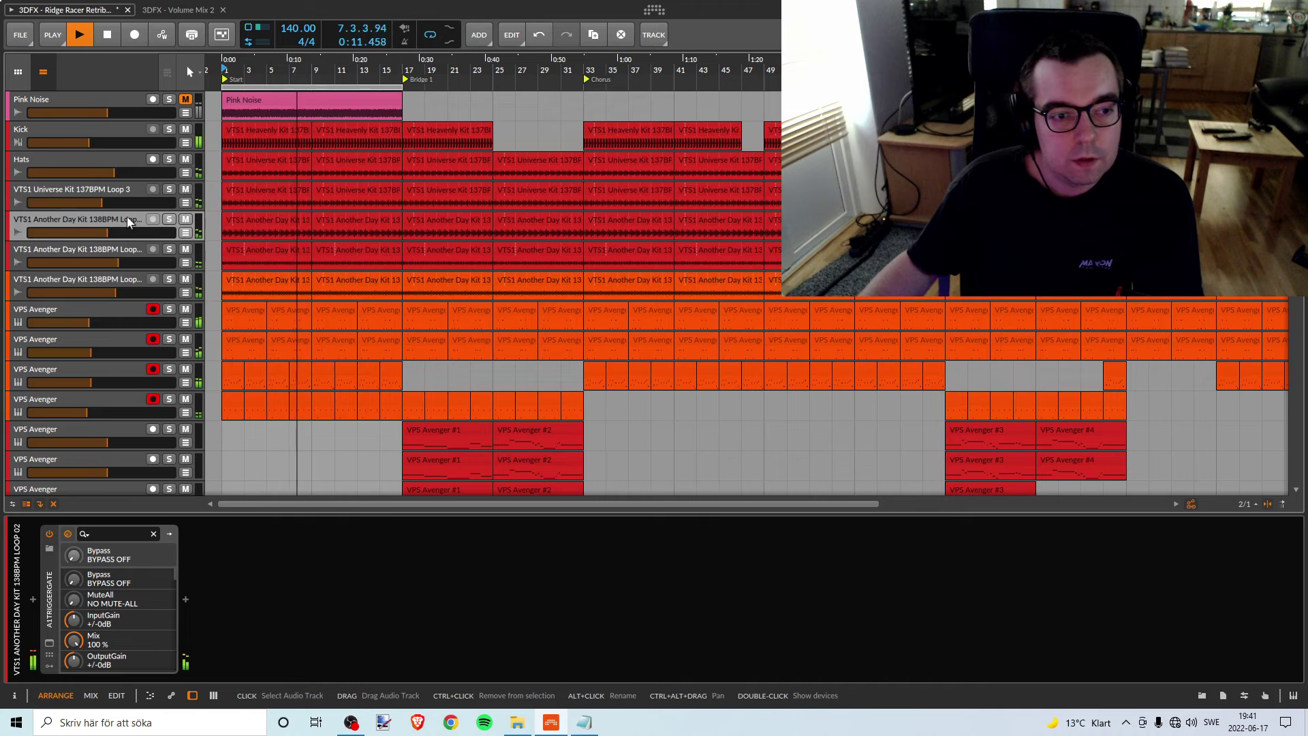
Audition the VTS1 Universe Kit 137BPM Loop 3 track soloed and in the mix, and set its volume to -10.0 dB
click(123, 191)
click(169, 190)
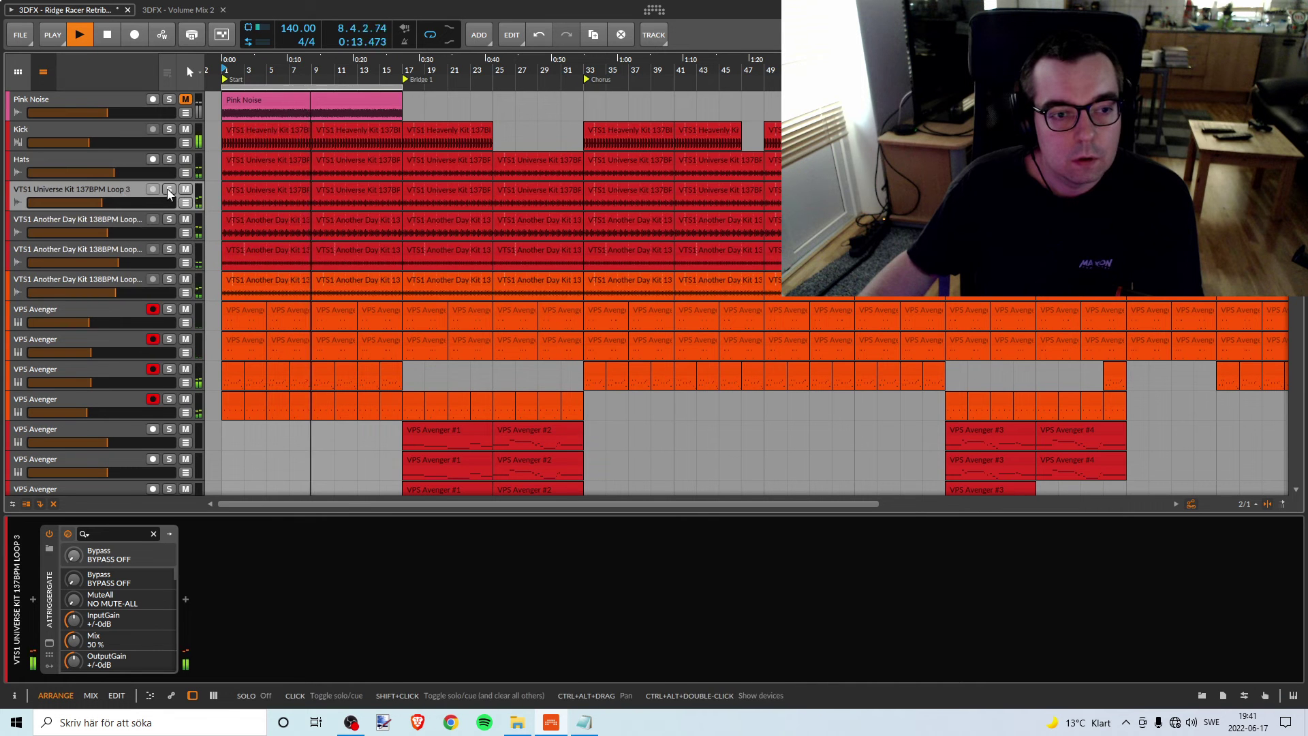
click(169, 192)
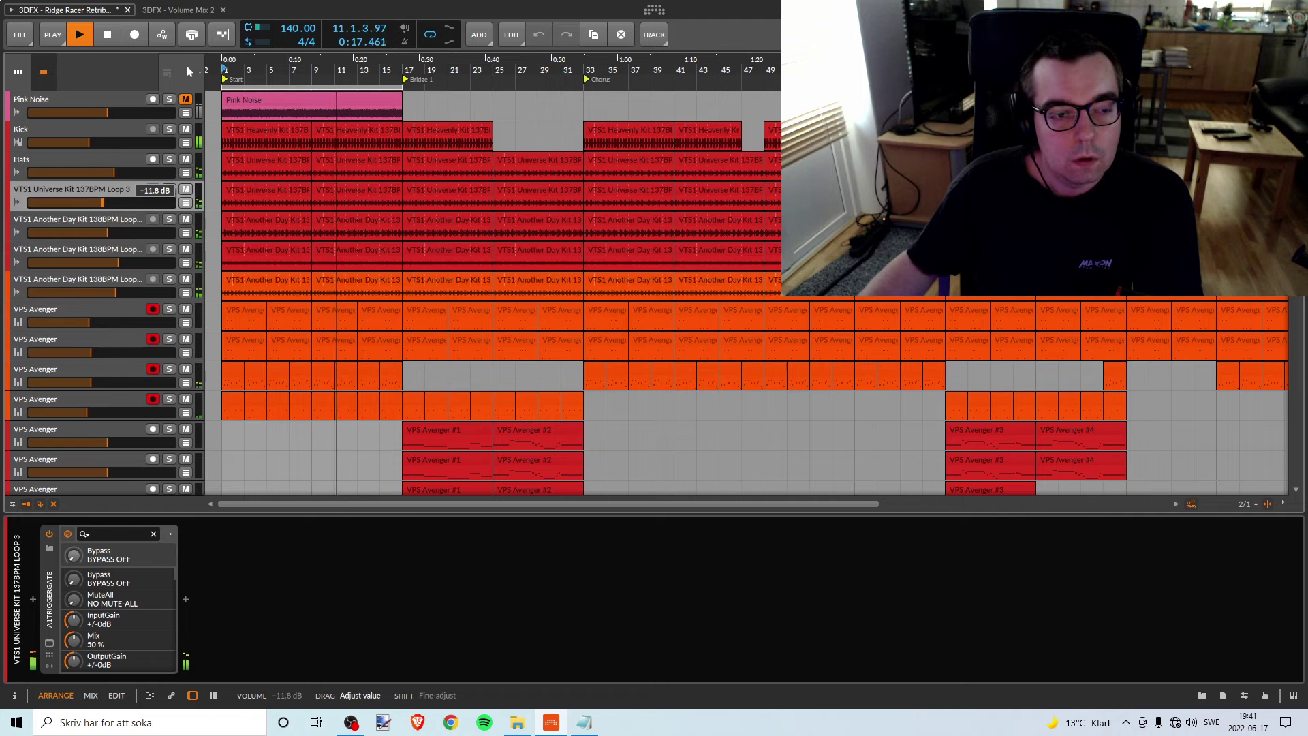
drag(102, 203, 104, 203)
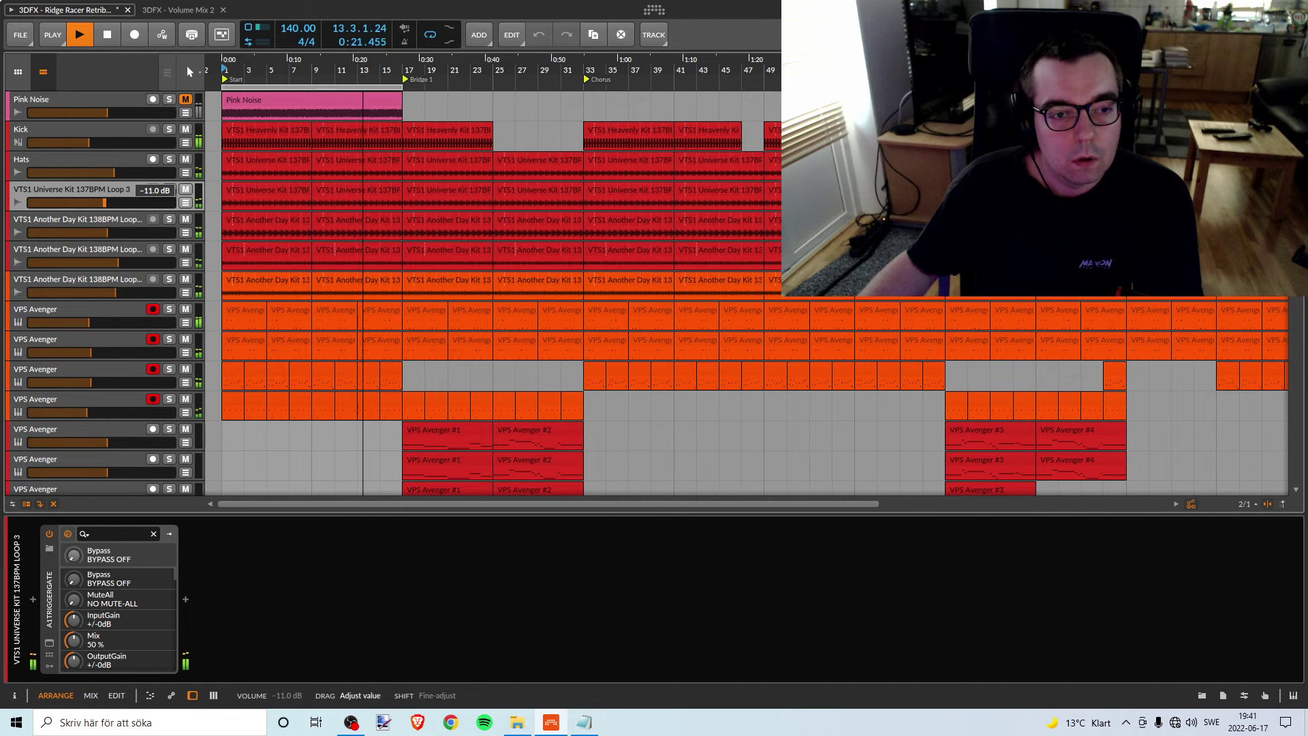
key(space)
key(space)
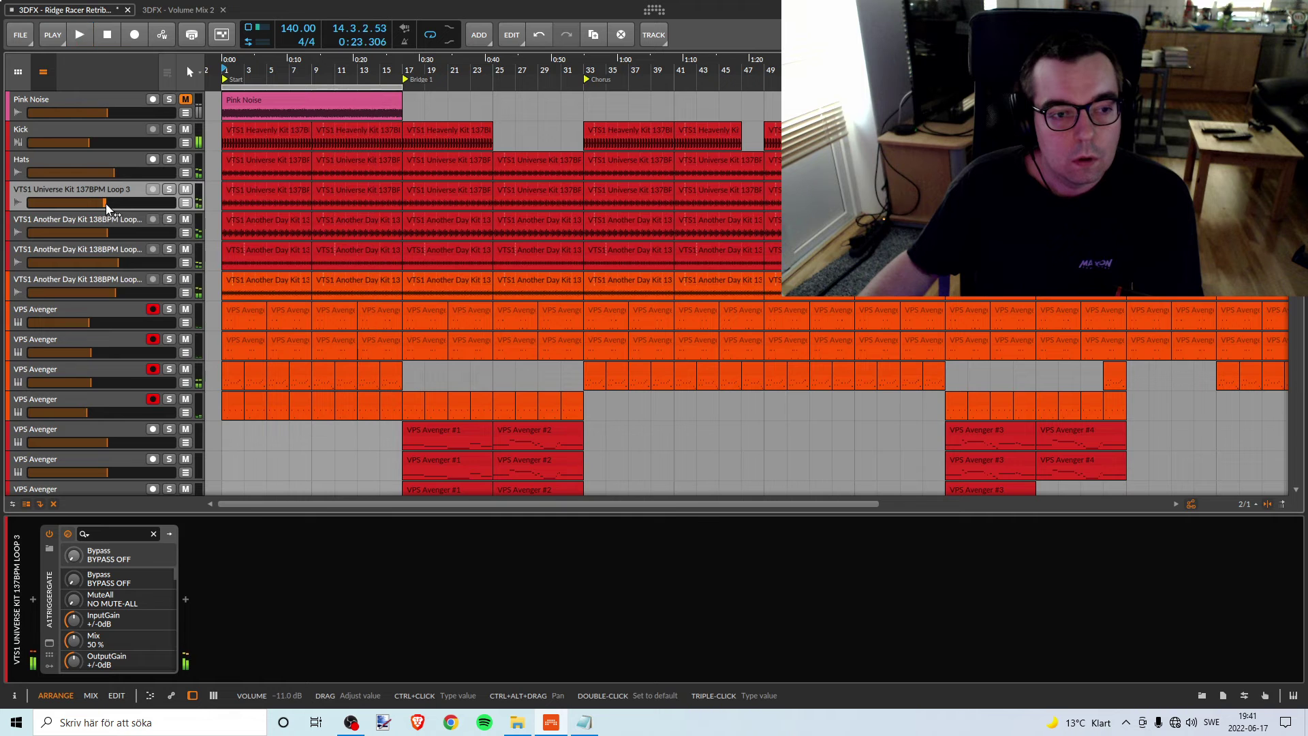
click(108, 203)
drag(108, 203, 109, 203)
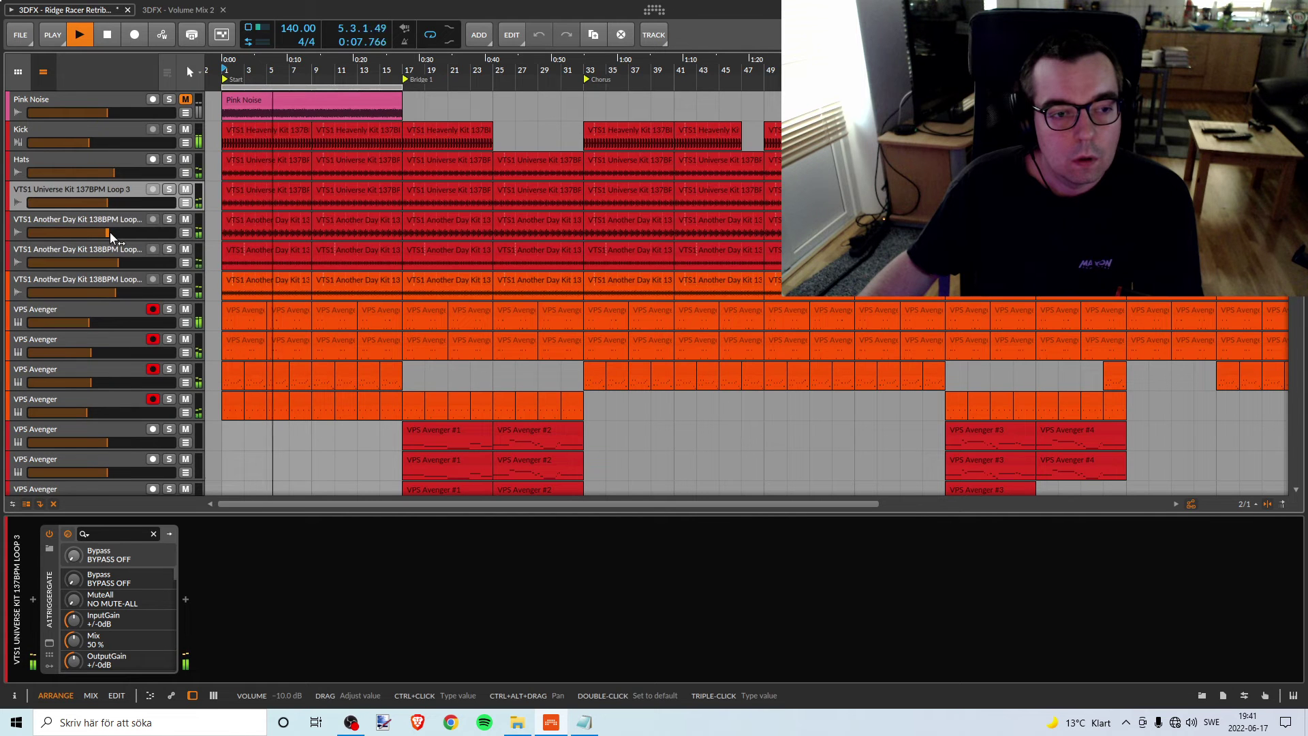
Set the VTS1 Another Day Kit 138BPM Loop 02 track's volume to -8.4 dB, compare by undoing and redoing, and replay from bar 1
drag(109, 231, 111, 231)
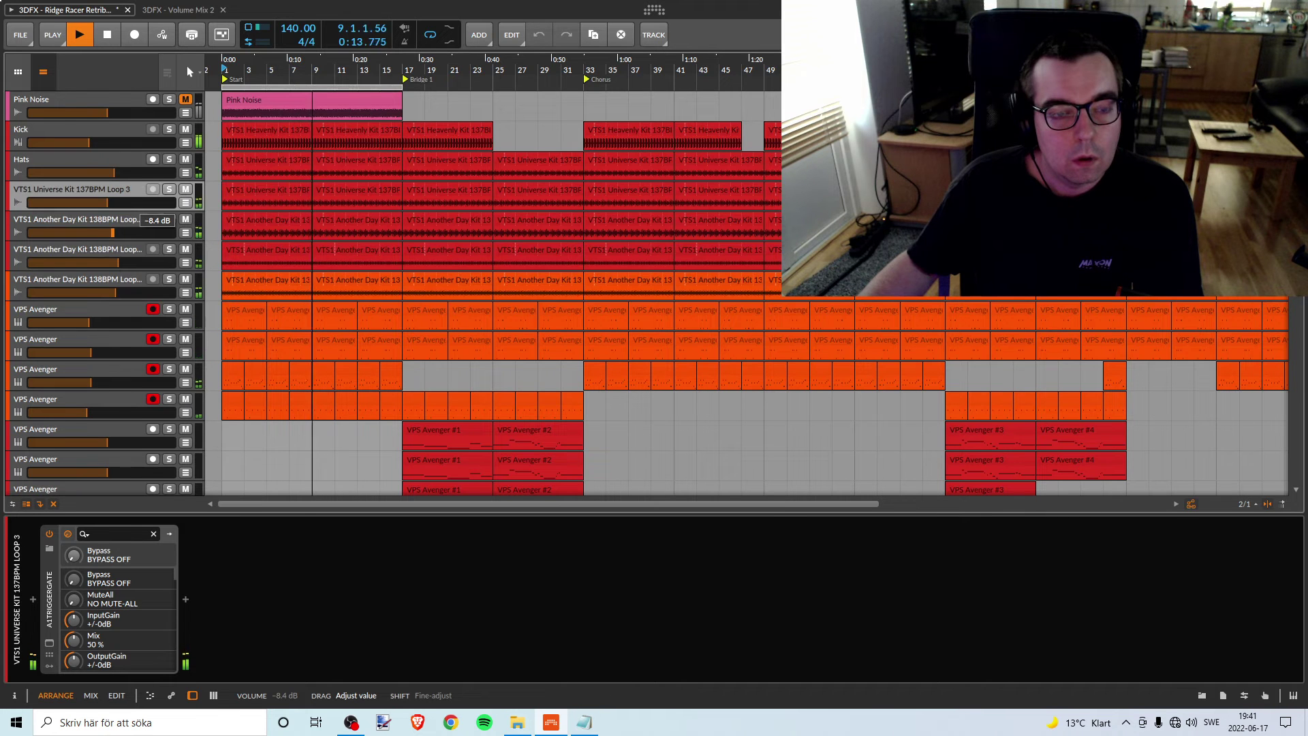
click(128, 221)
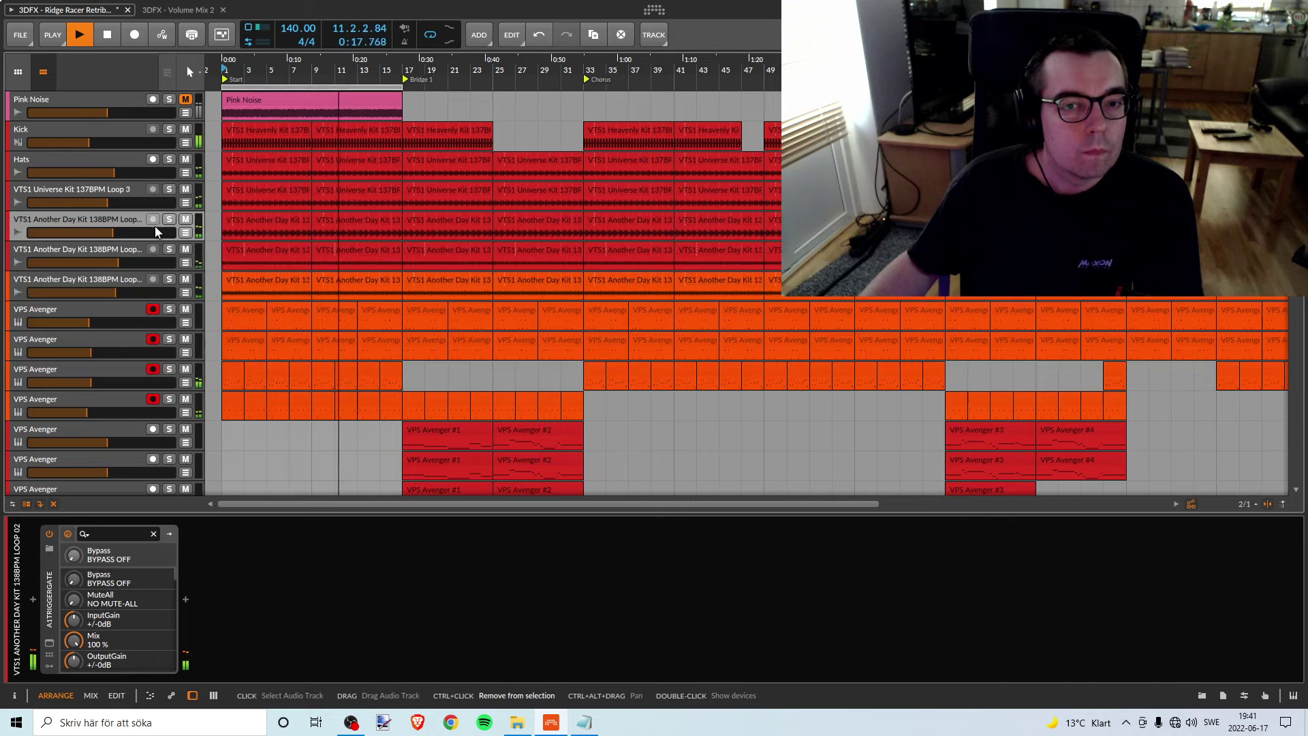
key(ctrl+z)
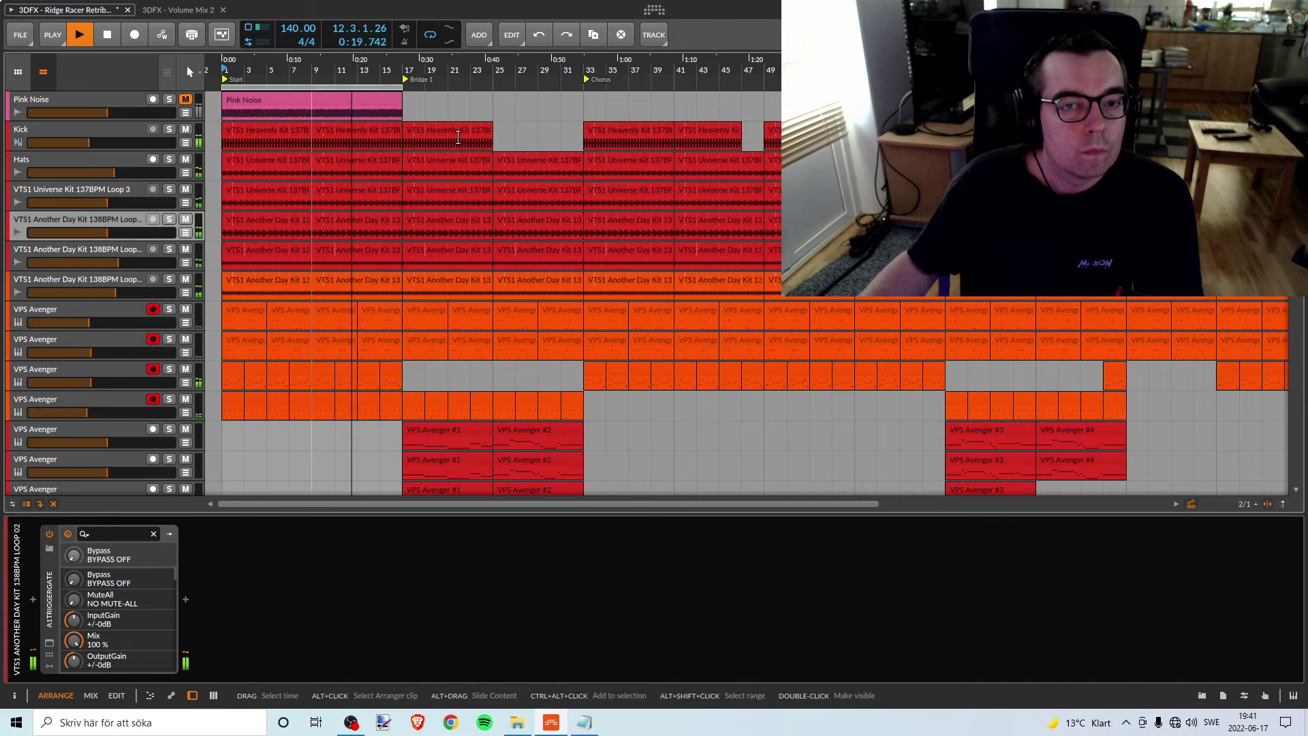
click(572, 38)
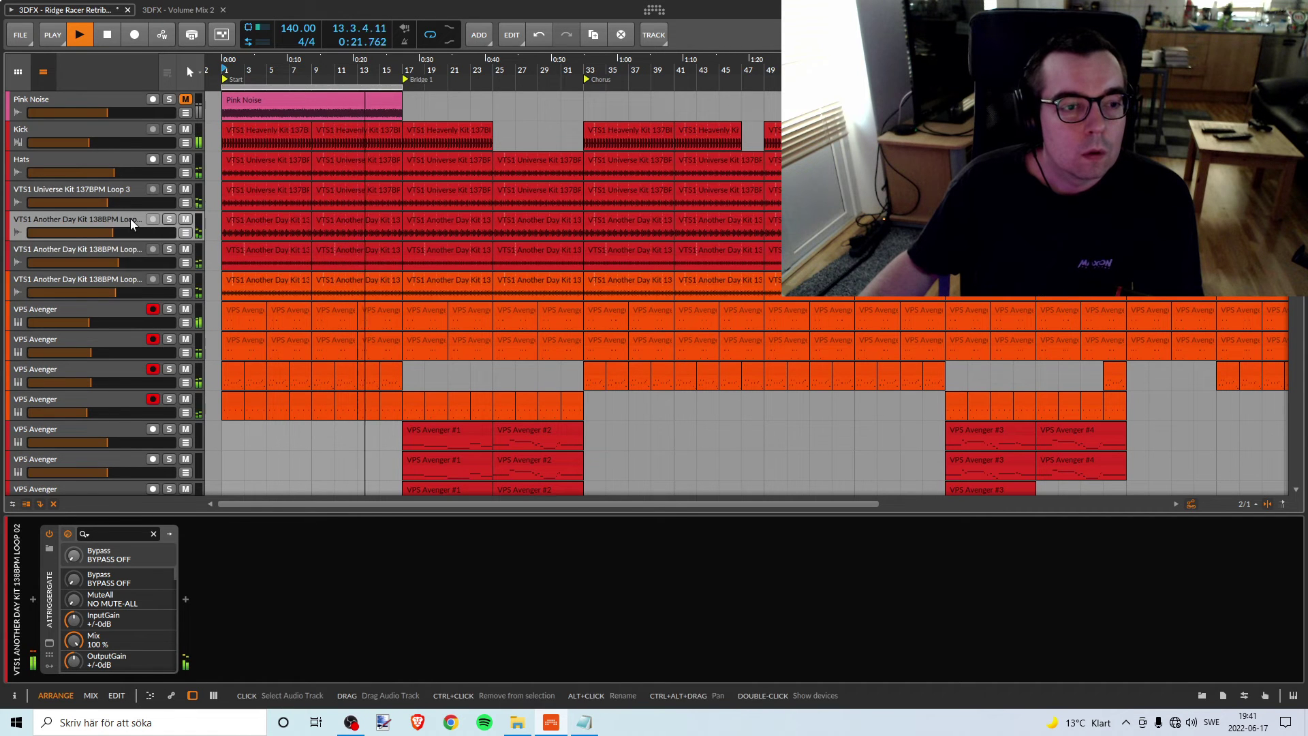
key(space)
key(space)
Set the VTS1 Another Day Kit 138BPM Loop 03 track's volume to -6.0 dB and stop playback after listening
click(122, 251)
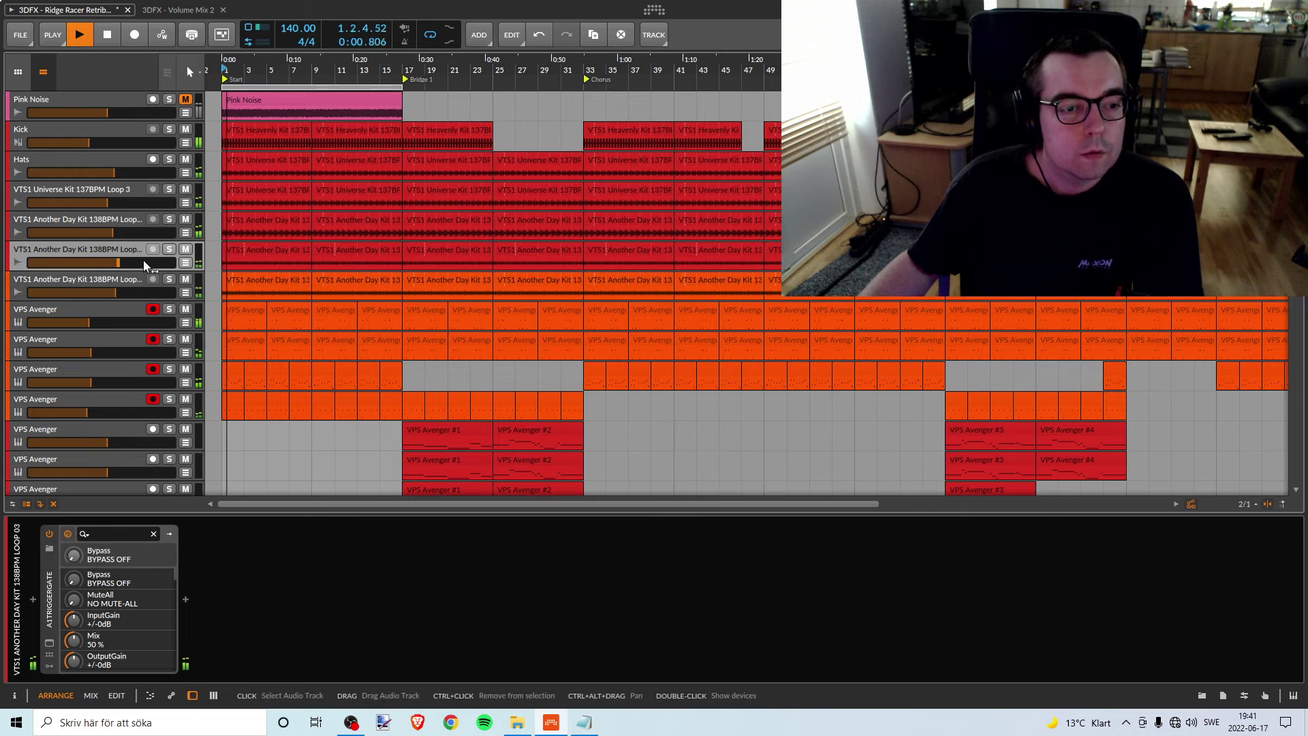
drag(123, 263, 125, 263)
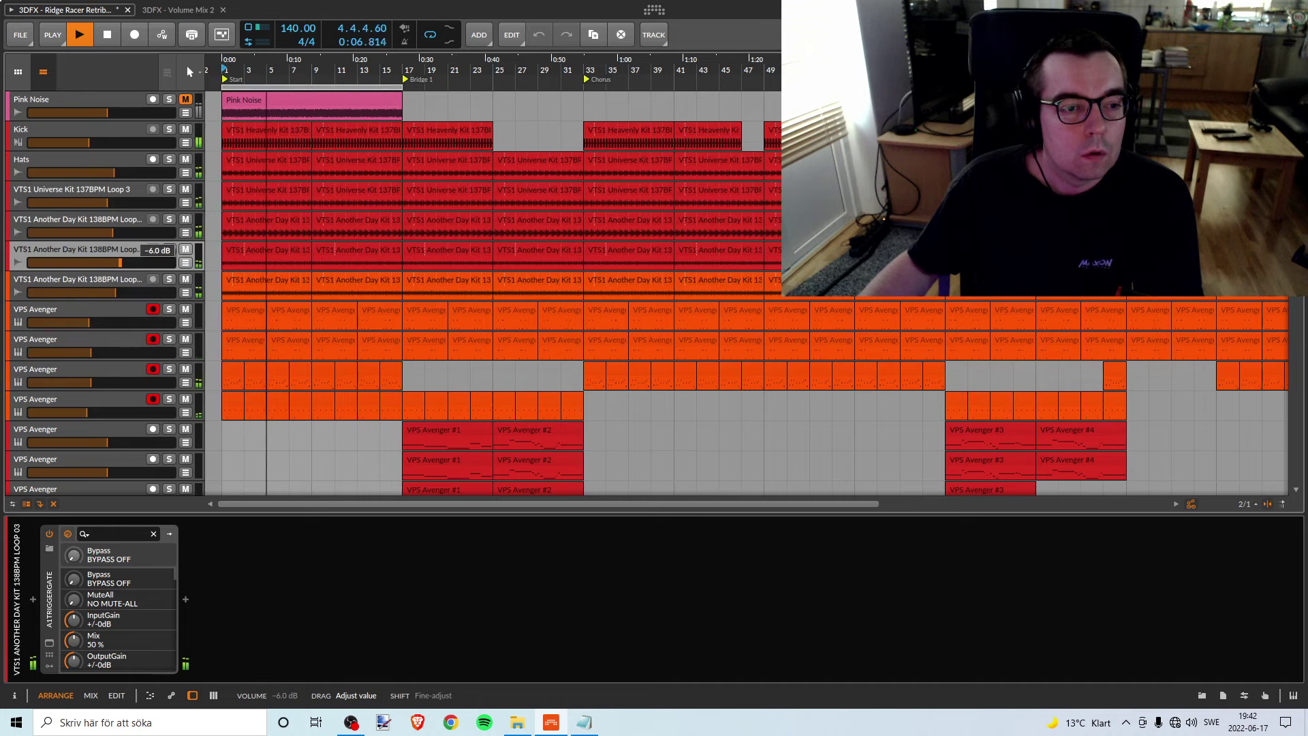
key(space)
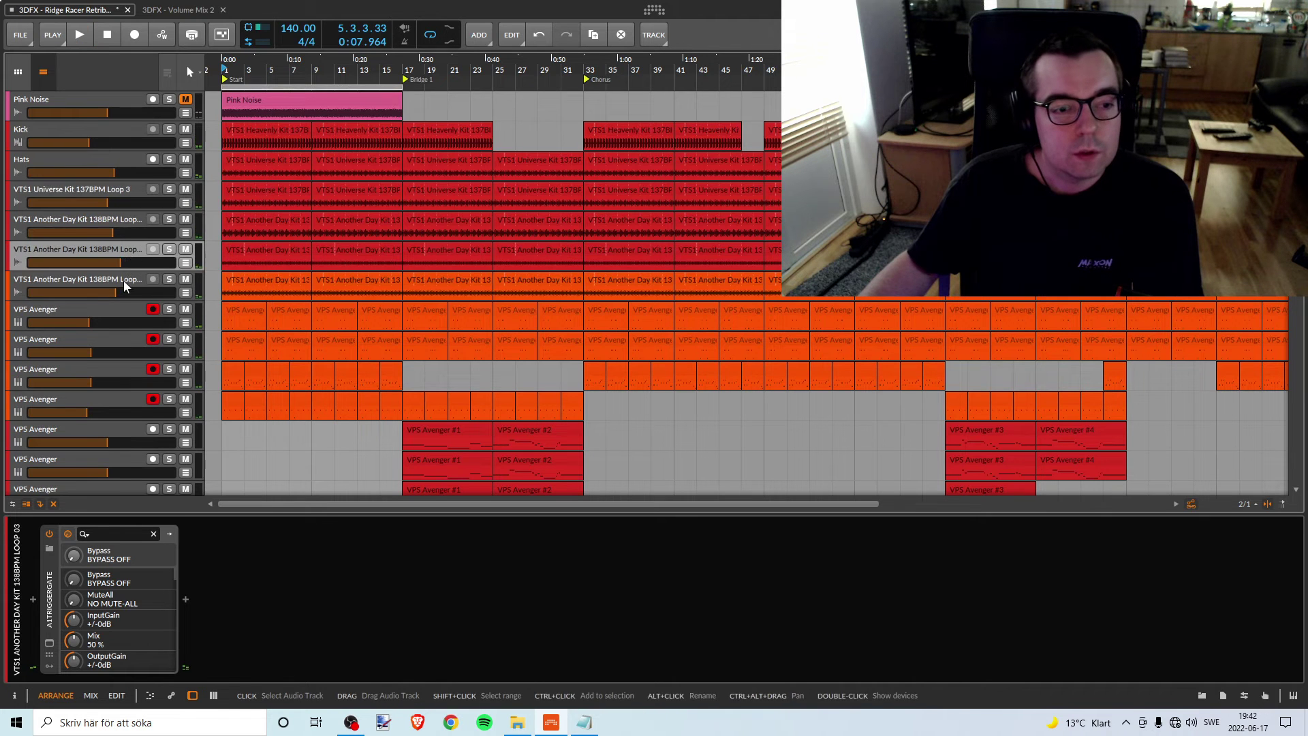
Set the VTS1 Another Day Kit 138BPM Loop 04 track's volume to -6.6 dB during playback, comparing by undo and redo, then stop
click(122, 277)
key(space)
drag(120, 291, 122, 291)
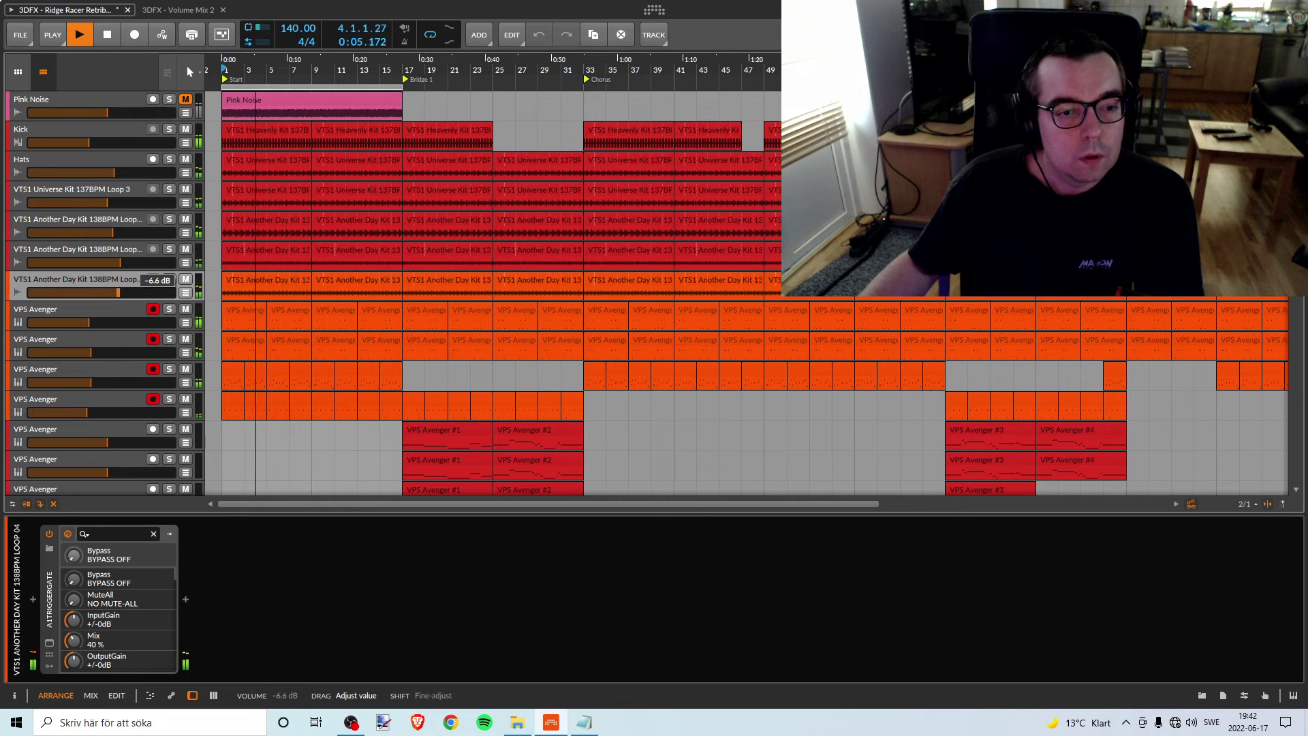
drag(118, 292, 117, 291)
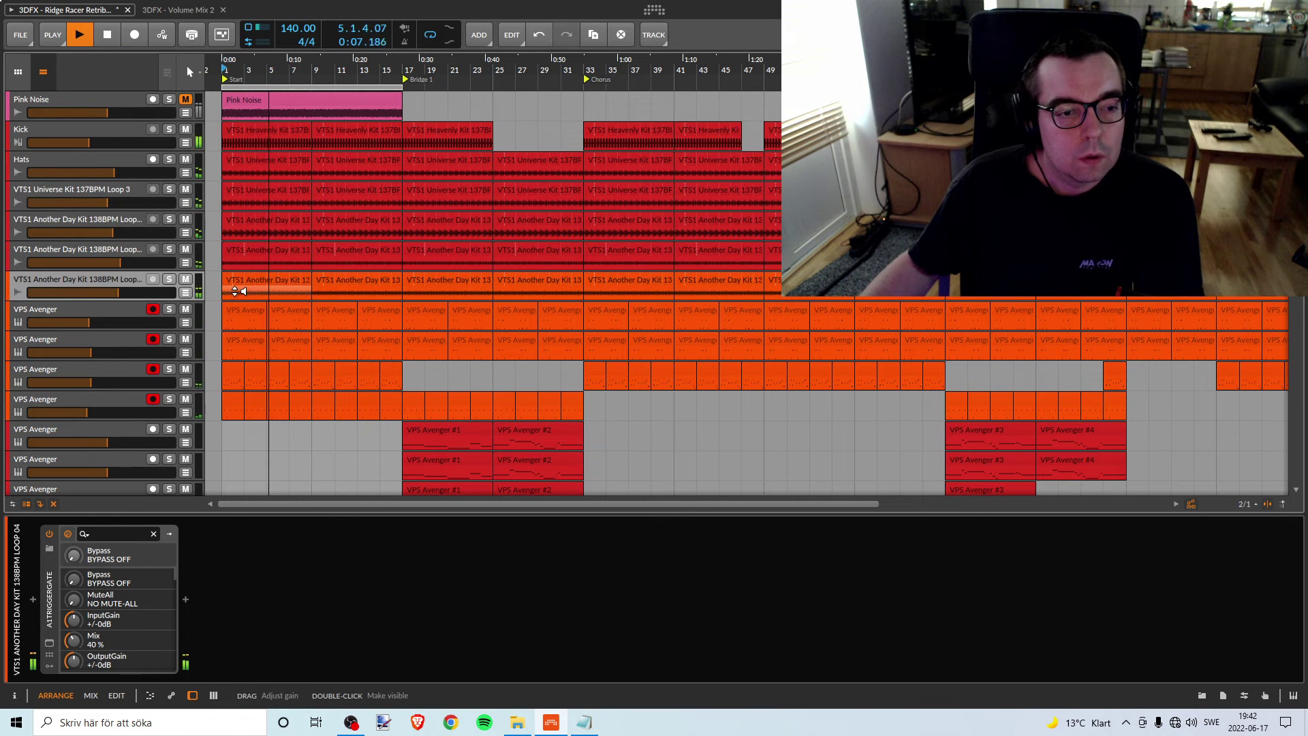
key(ctrl+z)
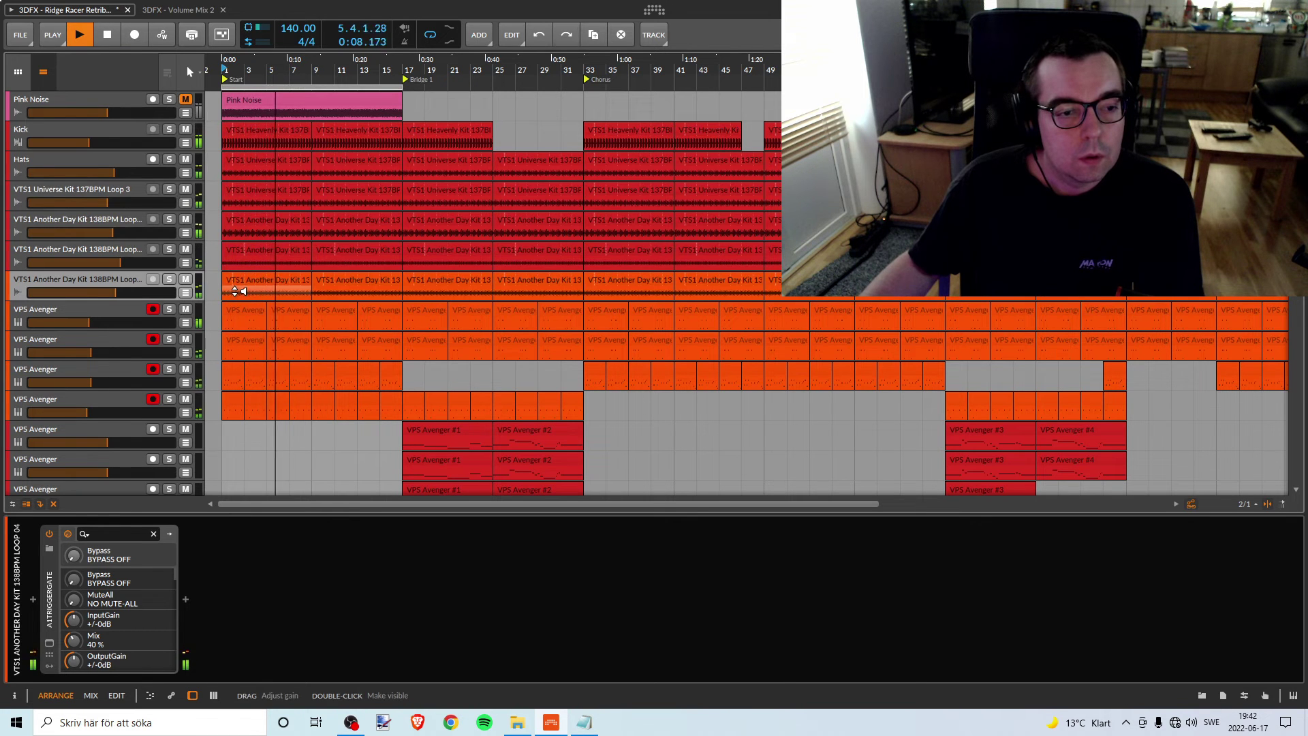
click(565, 35)
key(space)
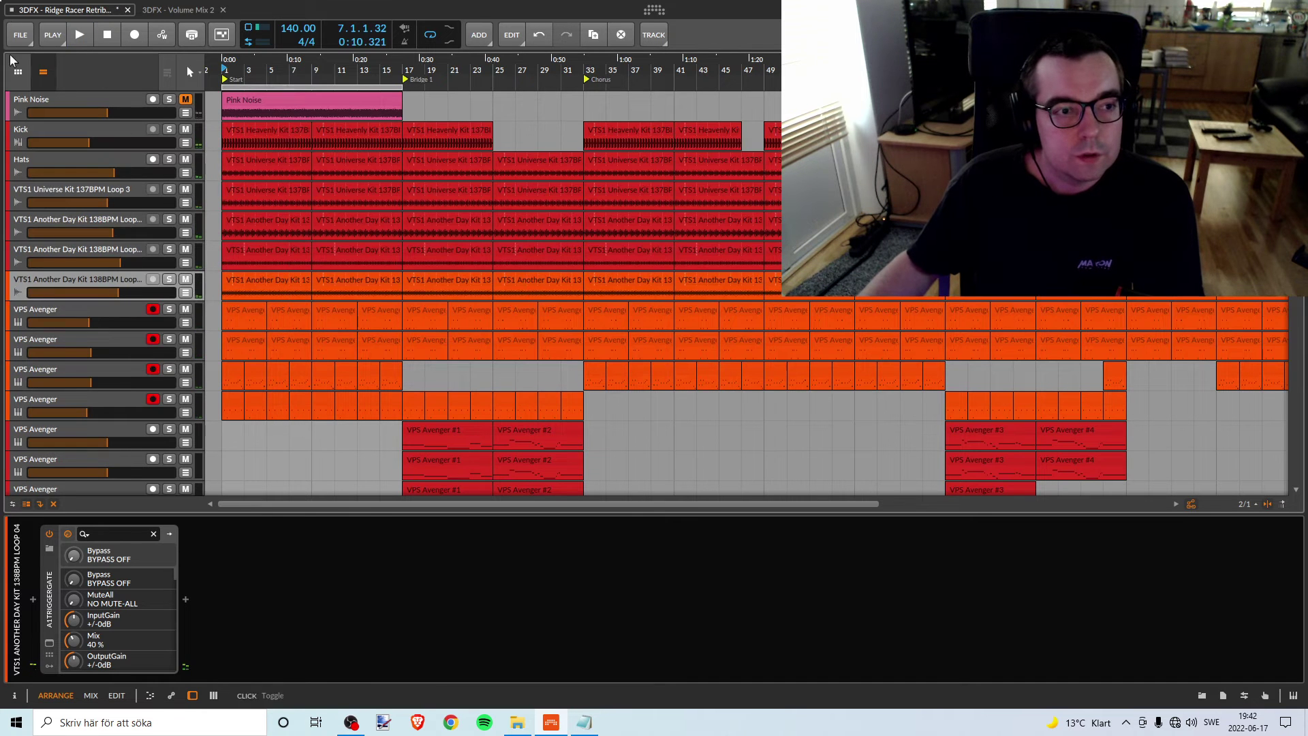
Save the project
click(20, 35)
click(31, 96)
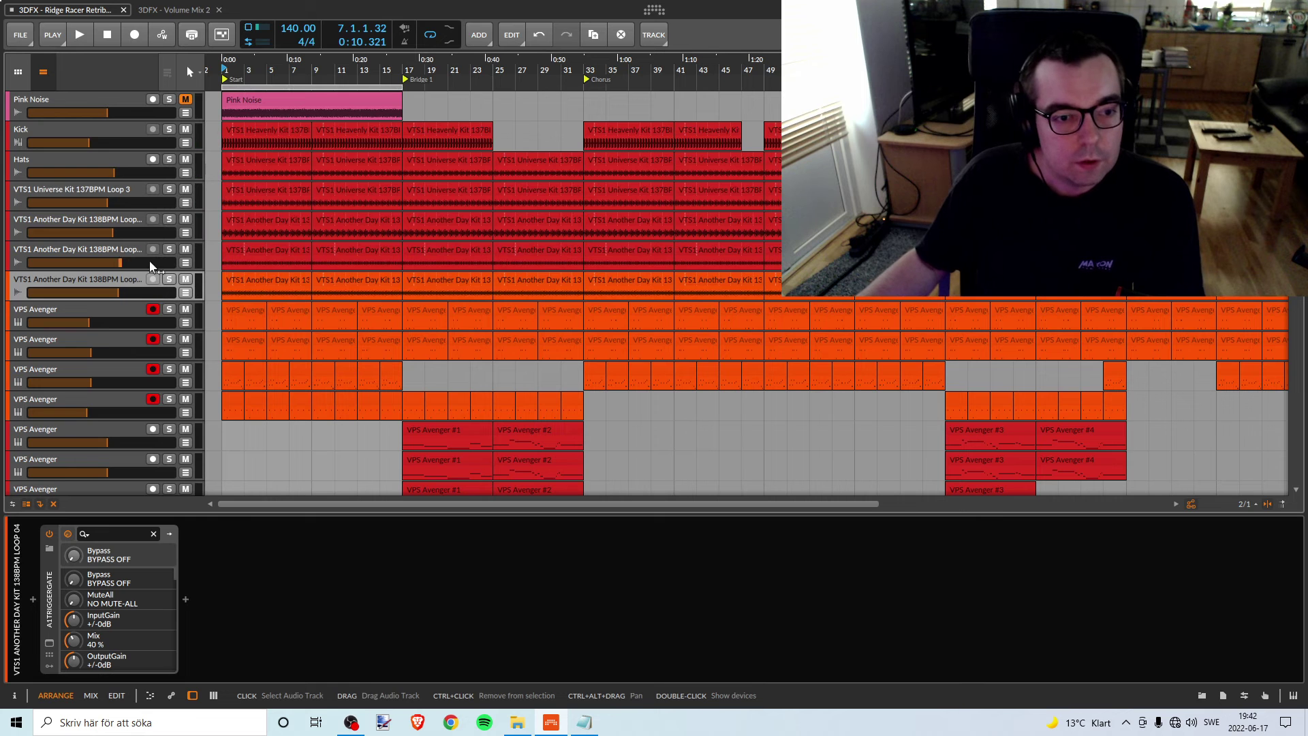
Color the tracks from Kick through VTS1 Another Day Kit 138BPM Loop 04 orange and review the track list
click(136, 126)
click(112, 277)
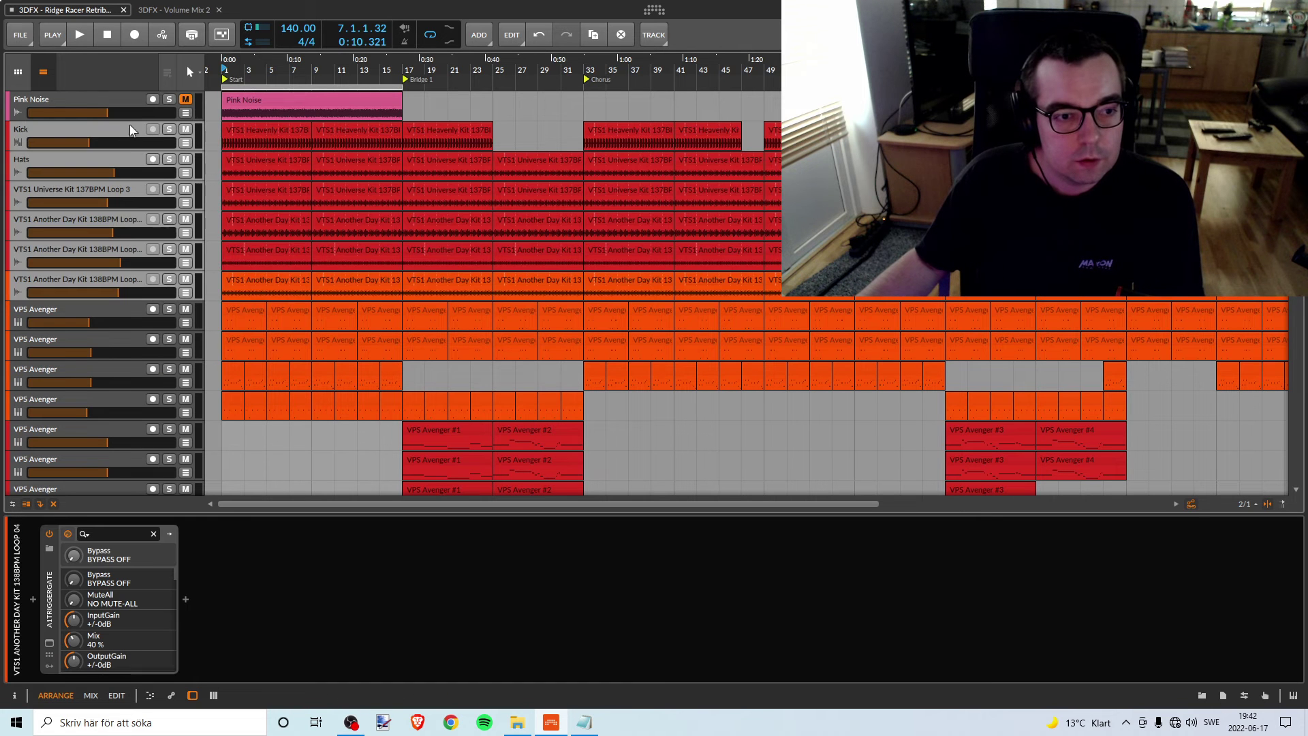
right_click(100, 136)
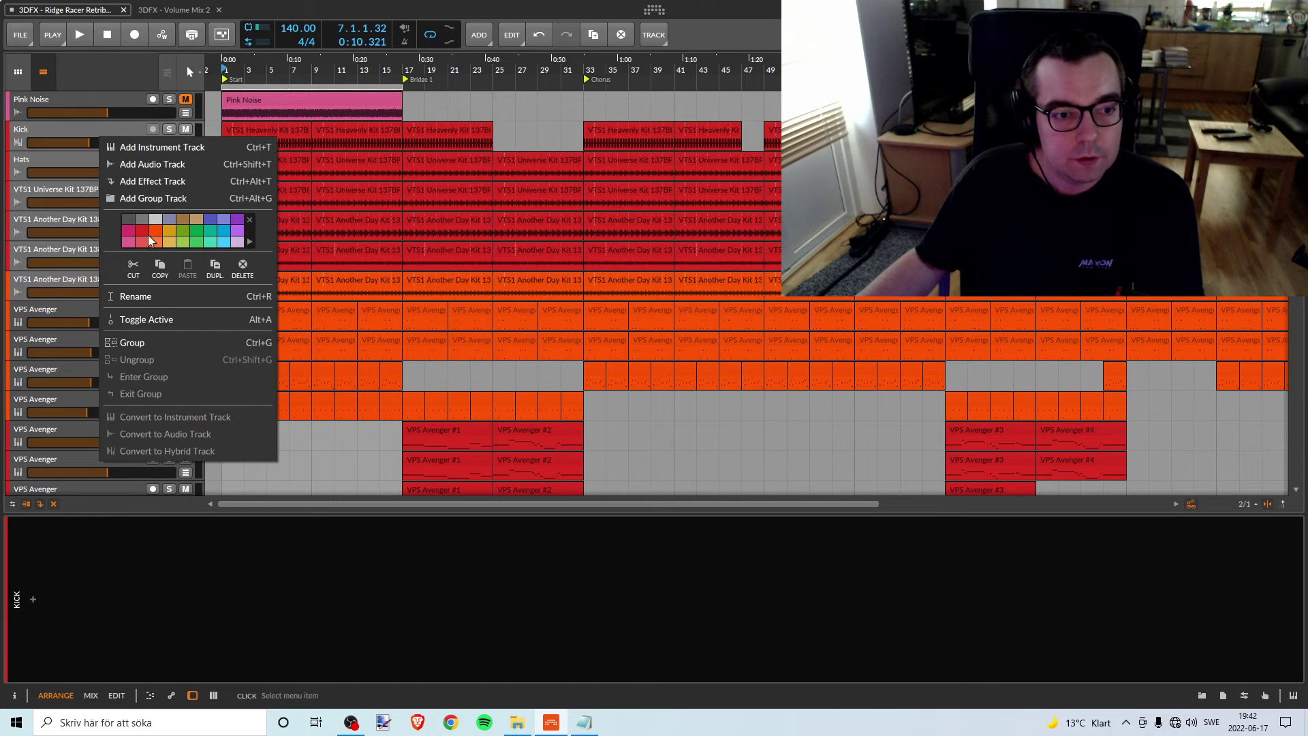
click(108, 137)
scroll(229, 291, down, 3)
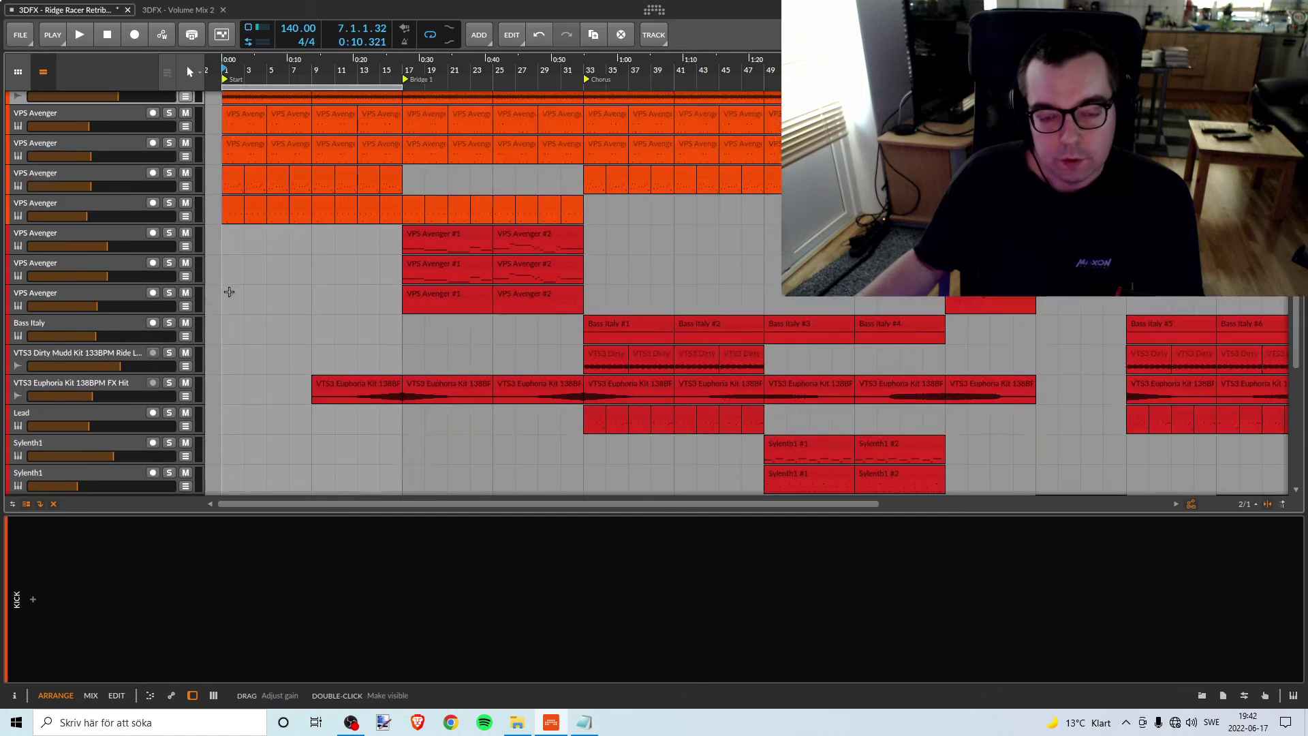
scroll(251, 283, down, 2)
scroll(274, 260, up, 5)
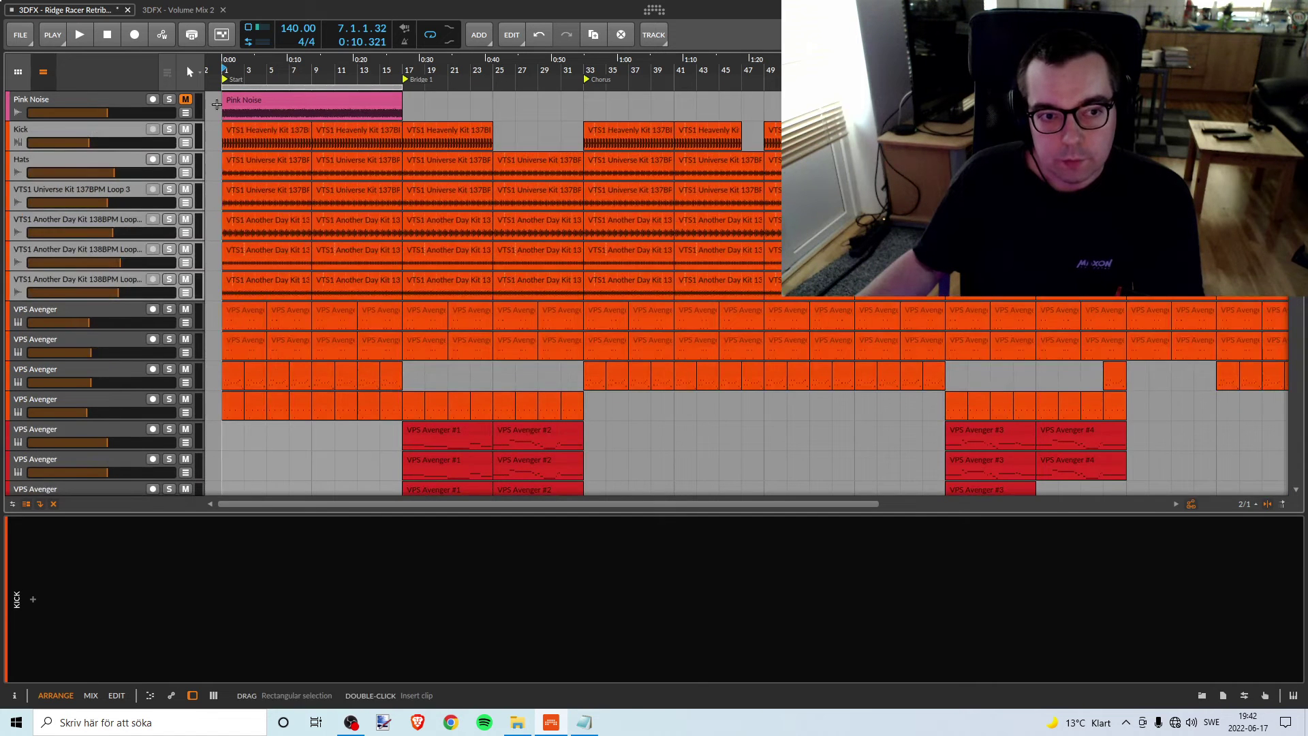
Select the first red VPS Avenger track, move the loop region to bars 17–33, and play briefly from Bridge 1 before stopping
scroll(330, 308, down, 3)
click(135, 236)
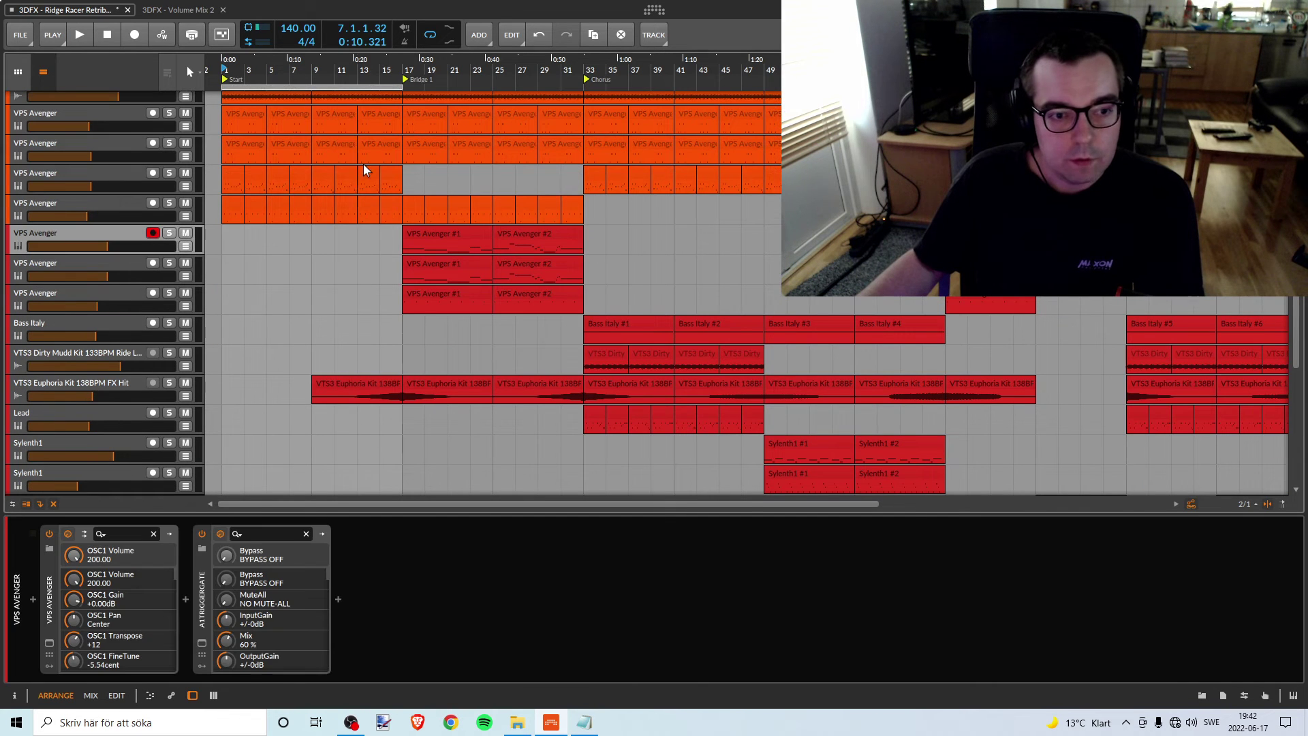
drag(384, 88, 472, 88)
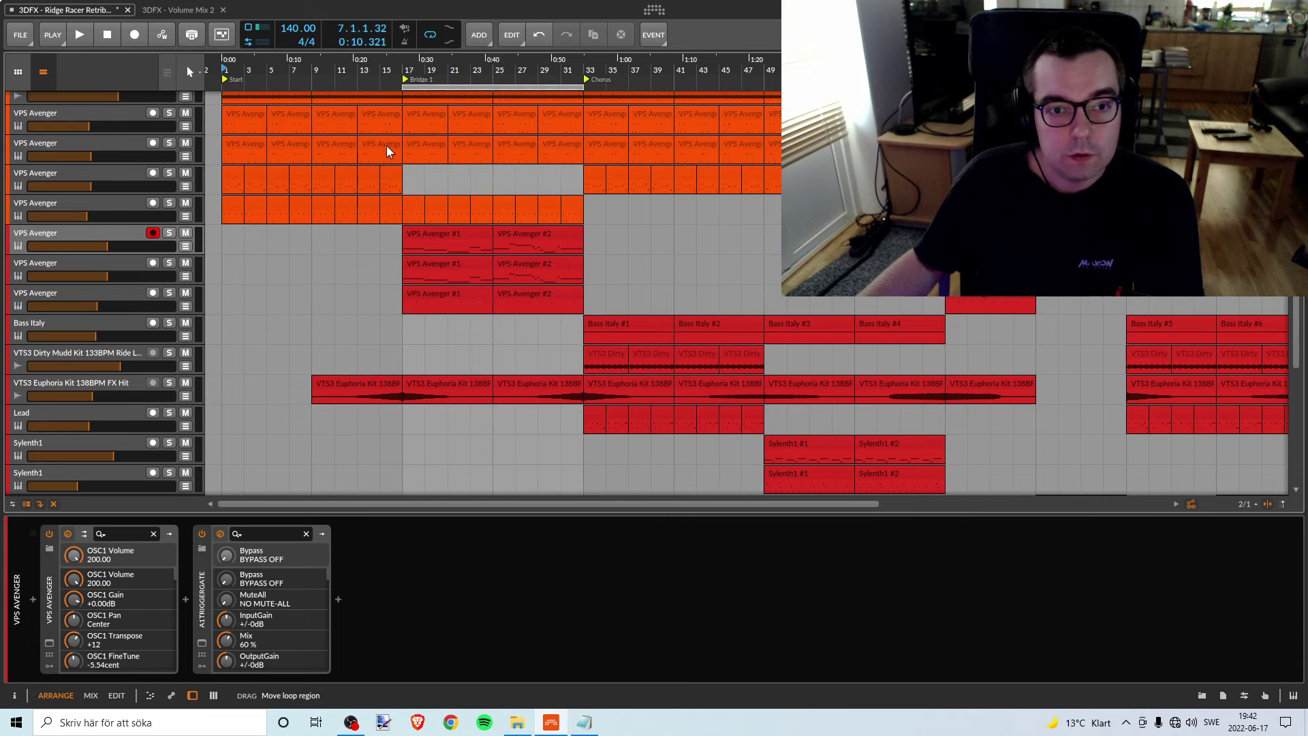
scroll(367, 123, up, 3)
drag(341, 89, 528, 91)
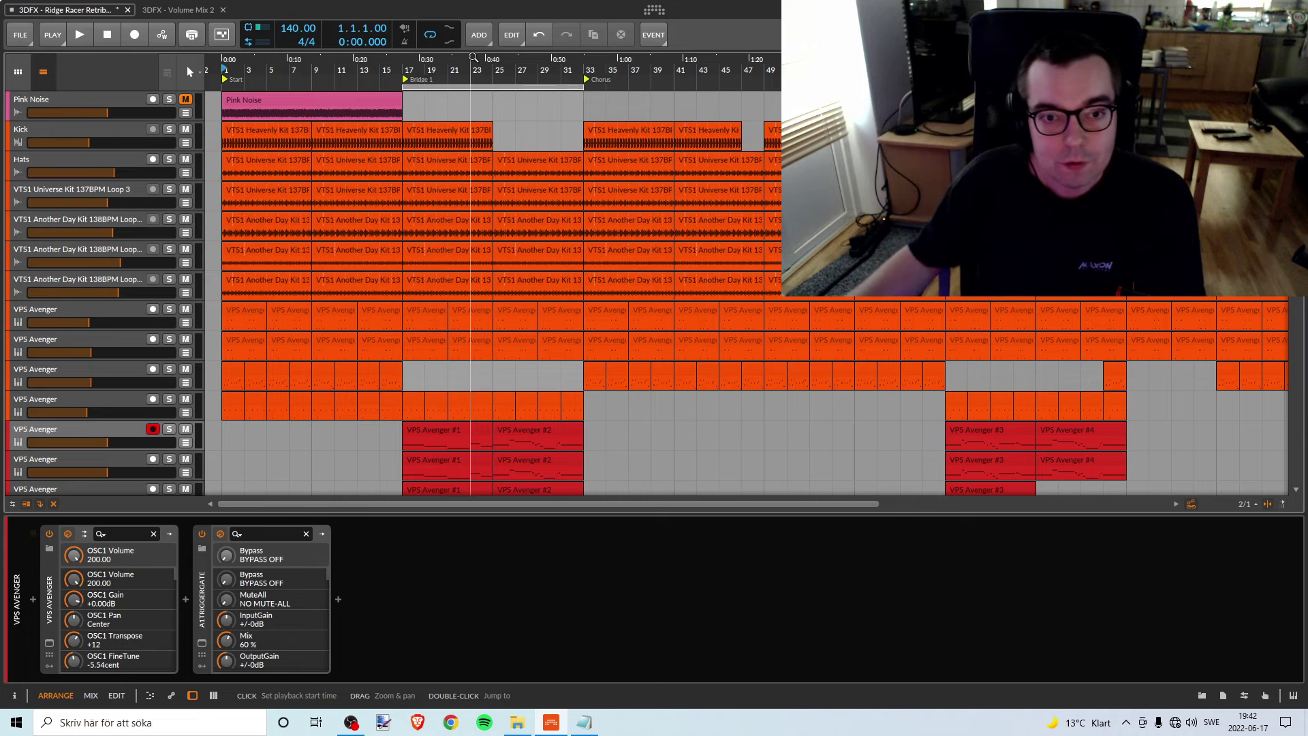
click(403, 61)
key(space)
scroll(452, 333, down, 10)
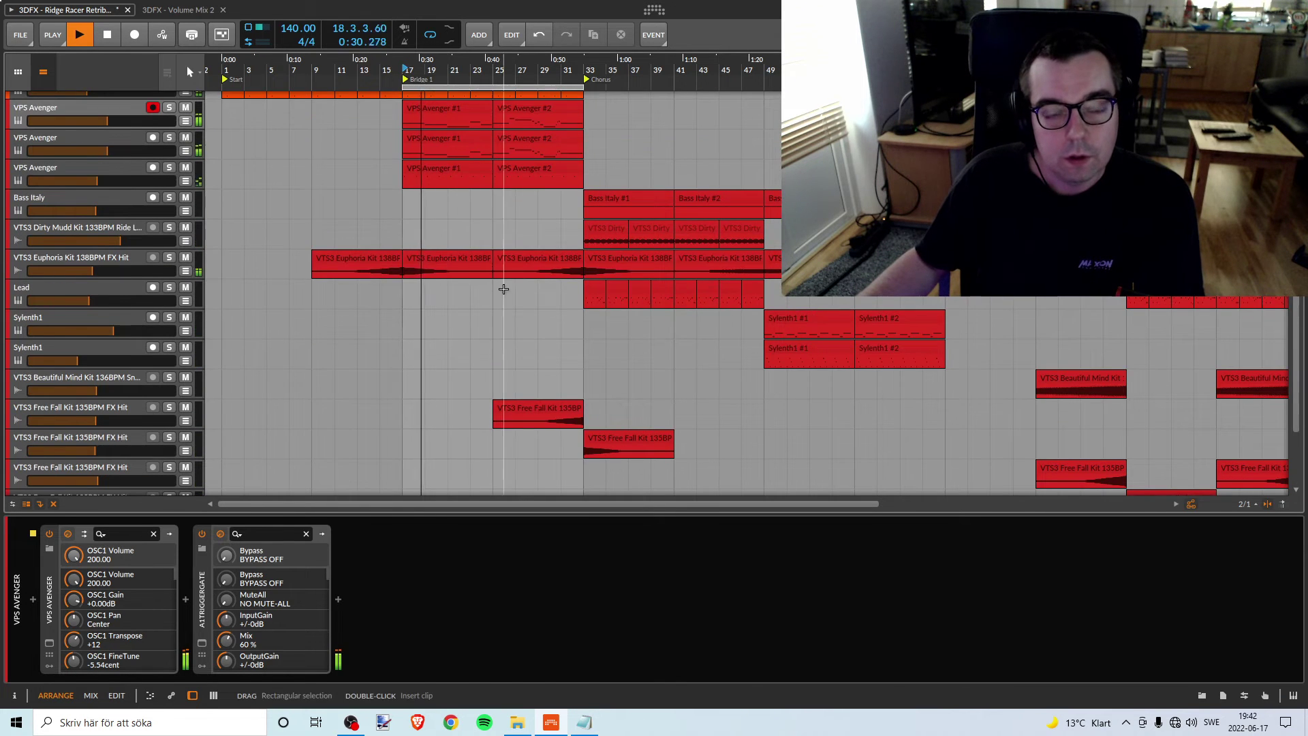
scroll(491, 286, up, 2)
key(space)
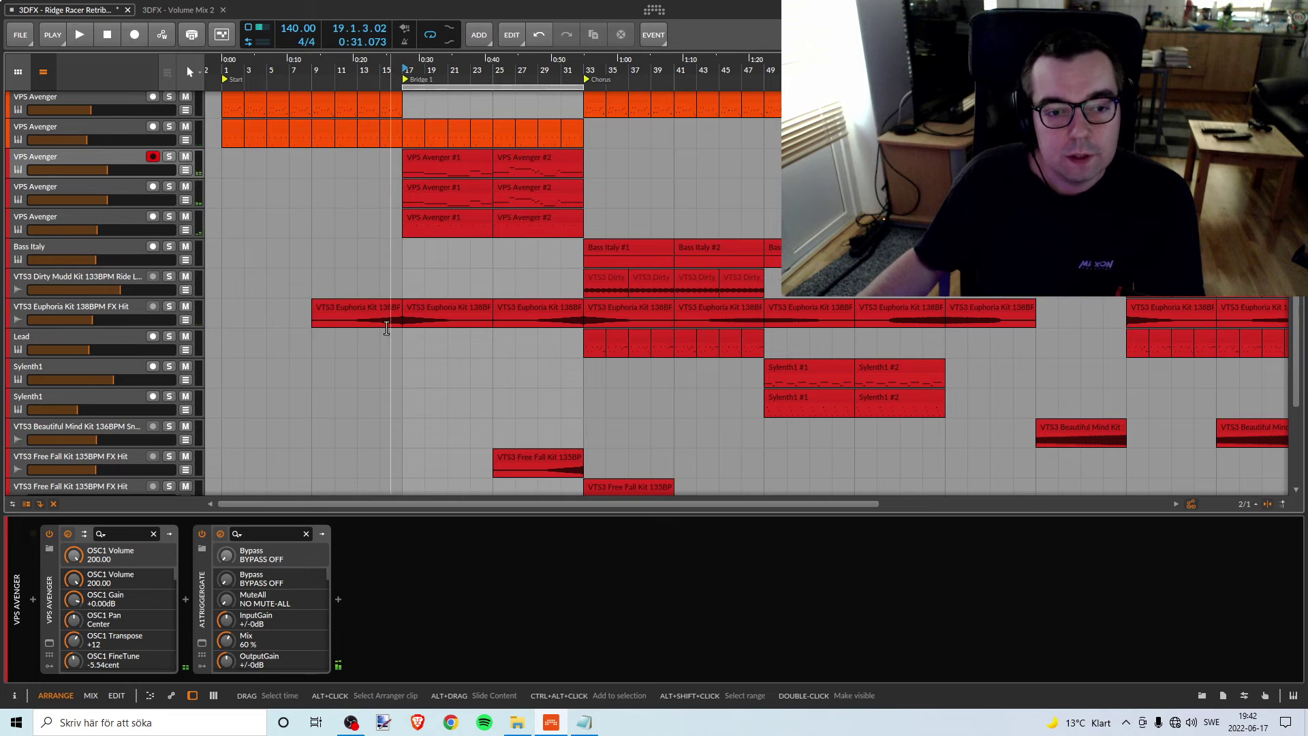
Play from bar 29, solo and unsolo the first VTS3 Free Fall Kit 135BPM FX Hit track to compare, then stop playback
scroll(452, 350, down, 2)
scroll(452, 344, down, 2)
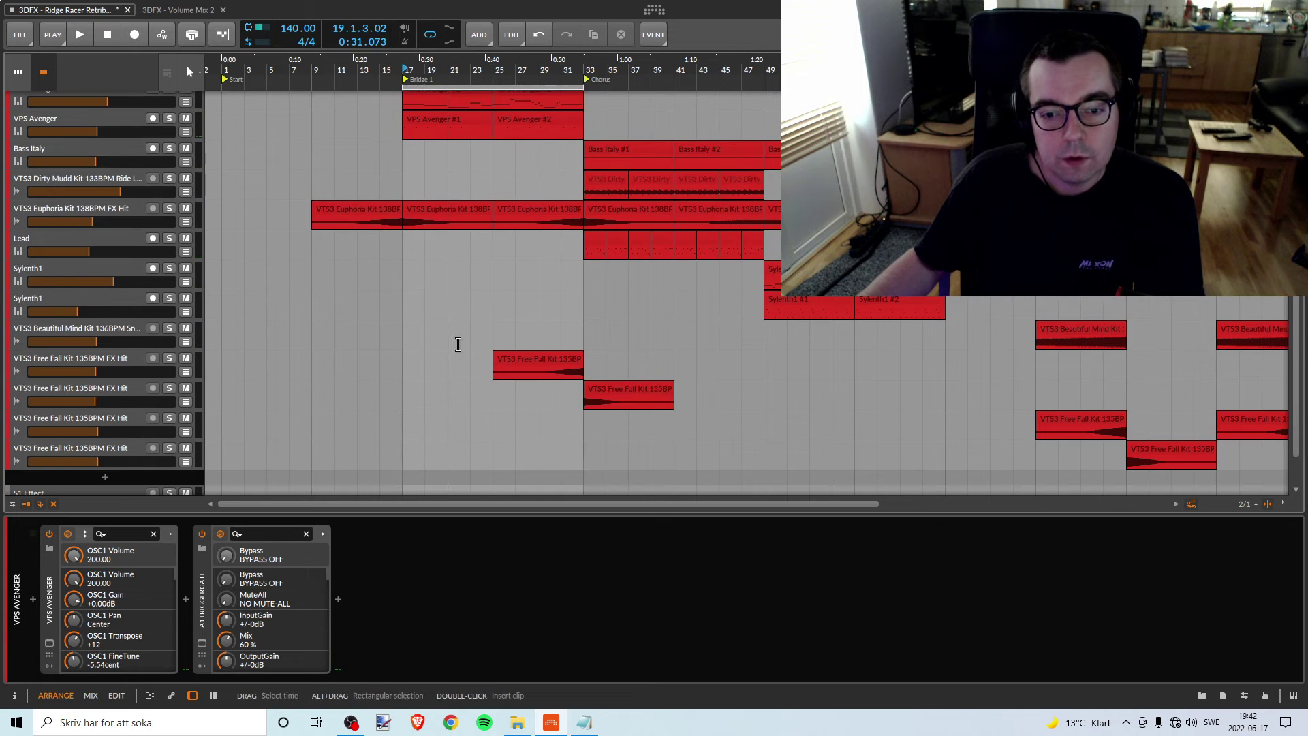
click(170, 358)
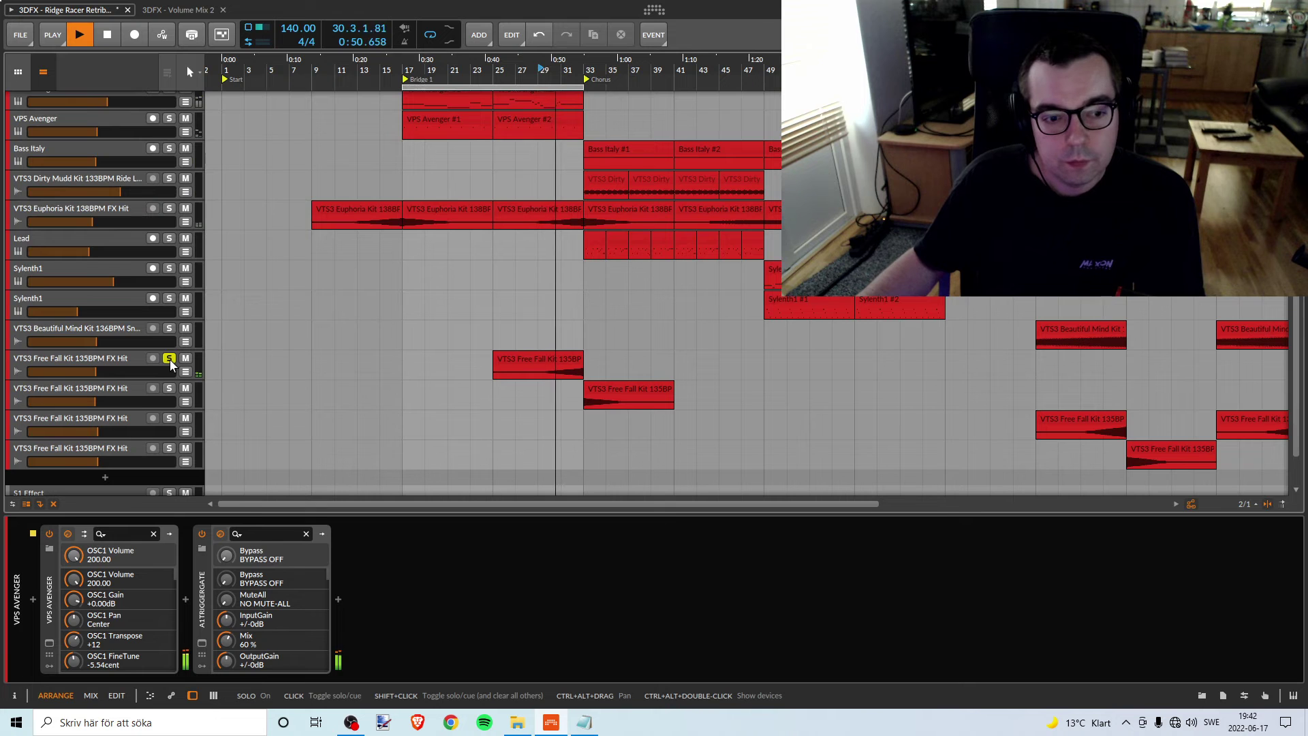
click(170, 359)
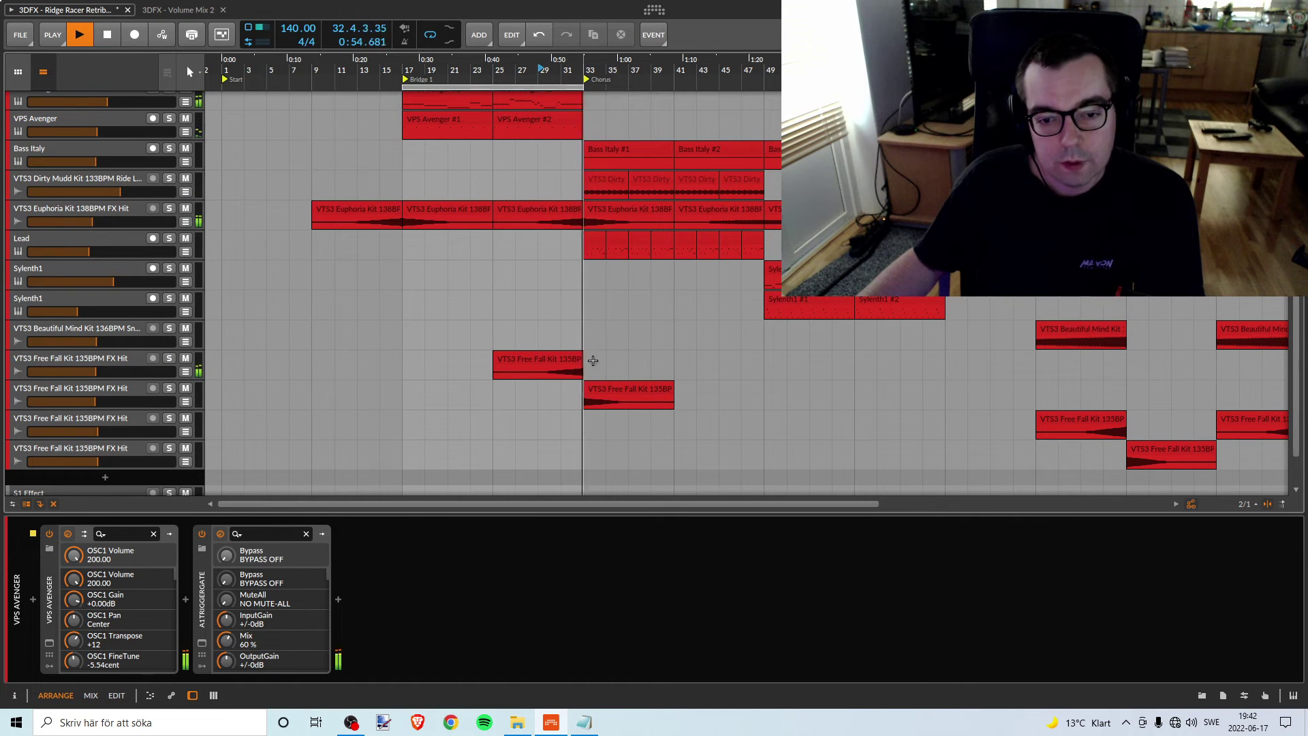
key(space)
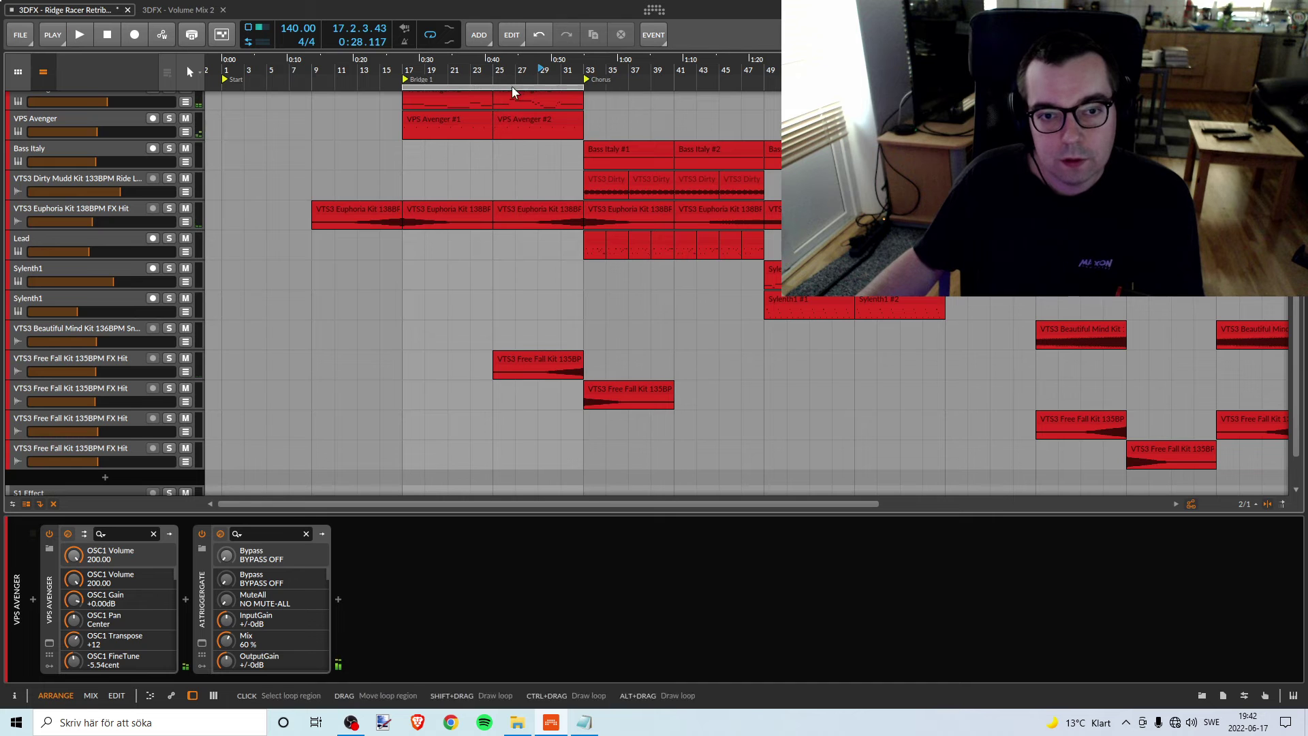
Loop bars 25–41 and set the first VTS3 Free Fall Kit 135BPM FX Hit track's volume to -17.8 dB during playback, then stop
drag(512, 87, 597, 88)
key(space)
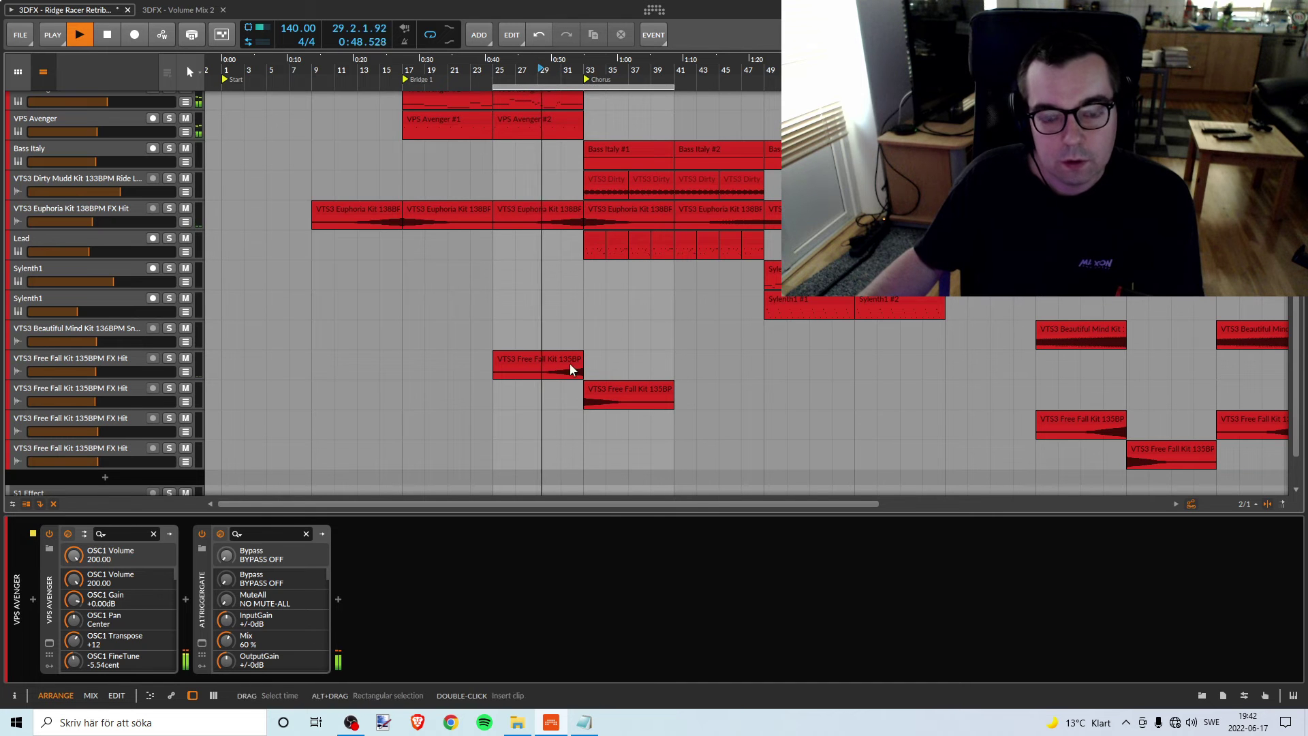
click(165, 361)
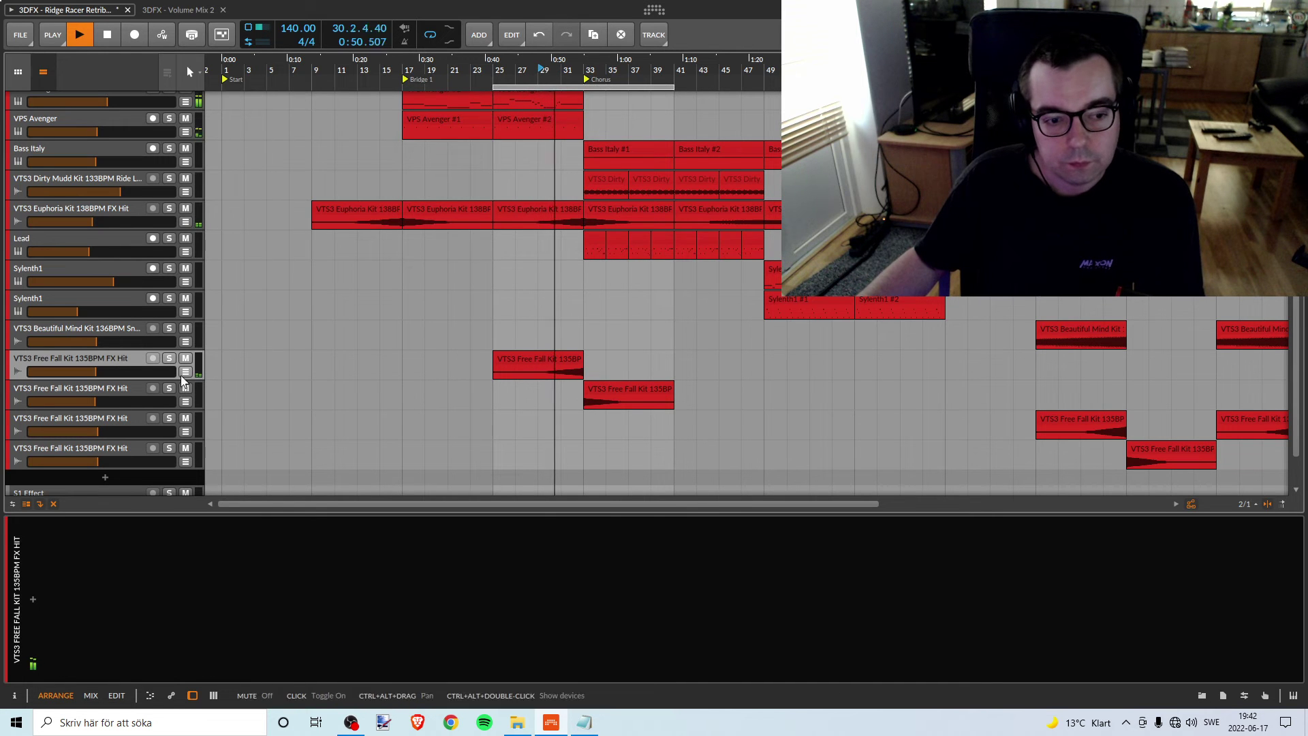
drag(118, 373, 117, 373)
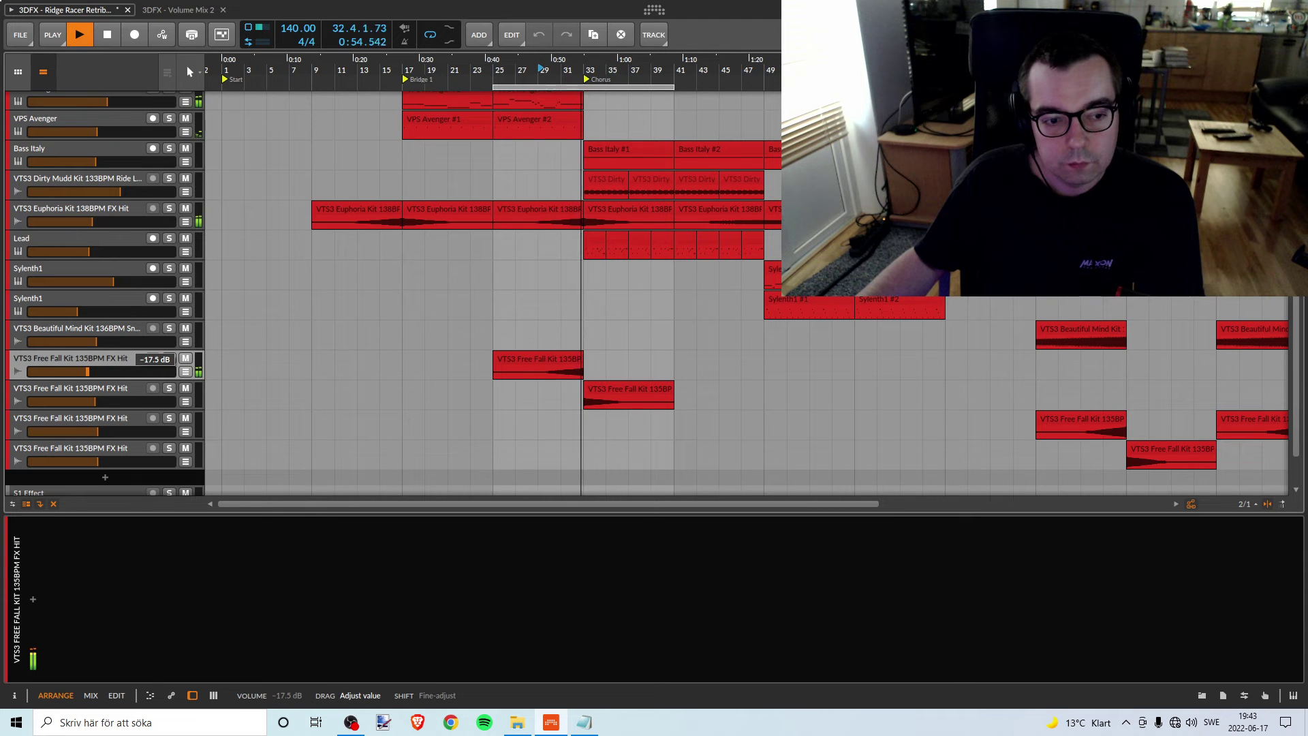
key(space)
drag(87, 372, 87, 374)
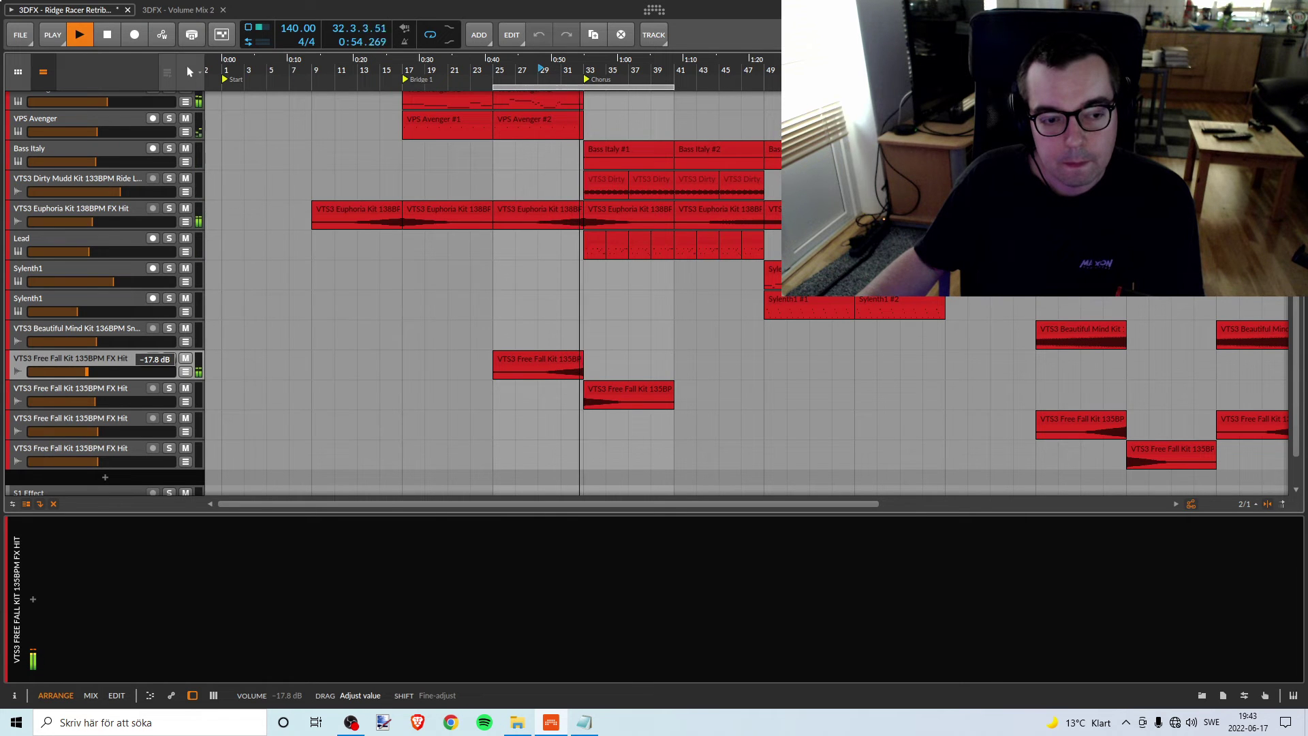
drag(87, 372, 87, 372)
key(space)
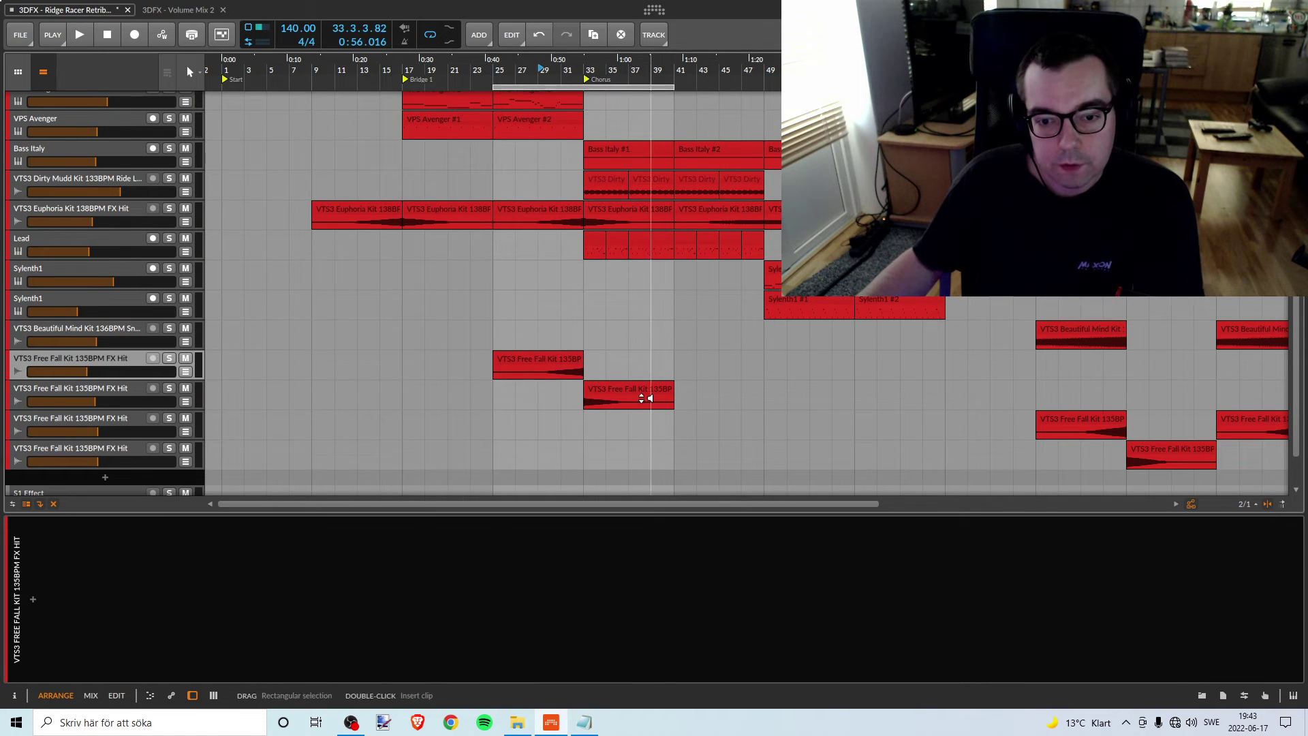
Set the volume of the second VTS3 Free Fall Kit 135BPM FX Hit track, with its clip at bar 33, to -17.8 dB
click(624, 390)
click(157, 395)
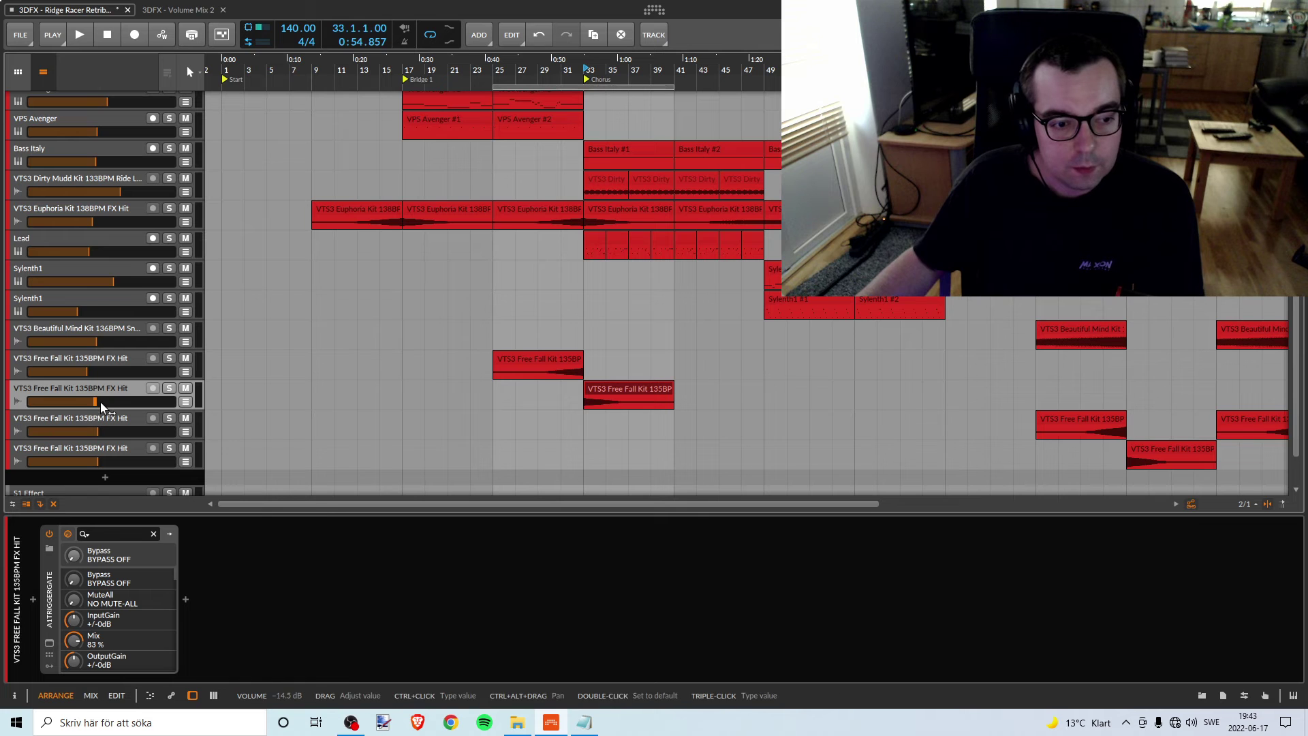
mouse_move(101, 402)
mouse_down()
mouse_move(86, 376)
mouse_move(89, 405)
mouse_up()
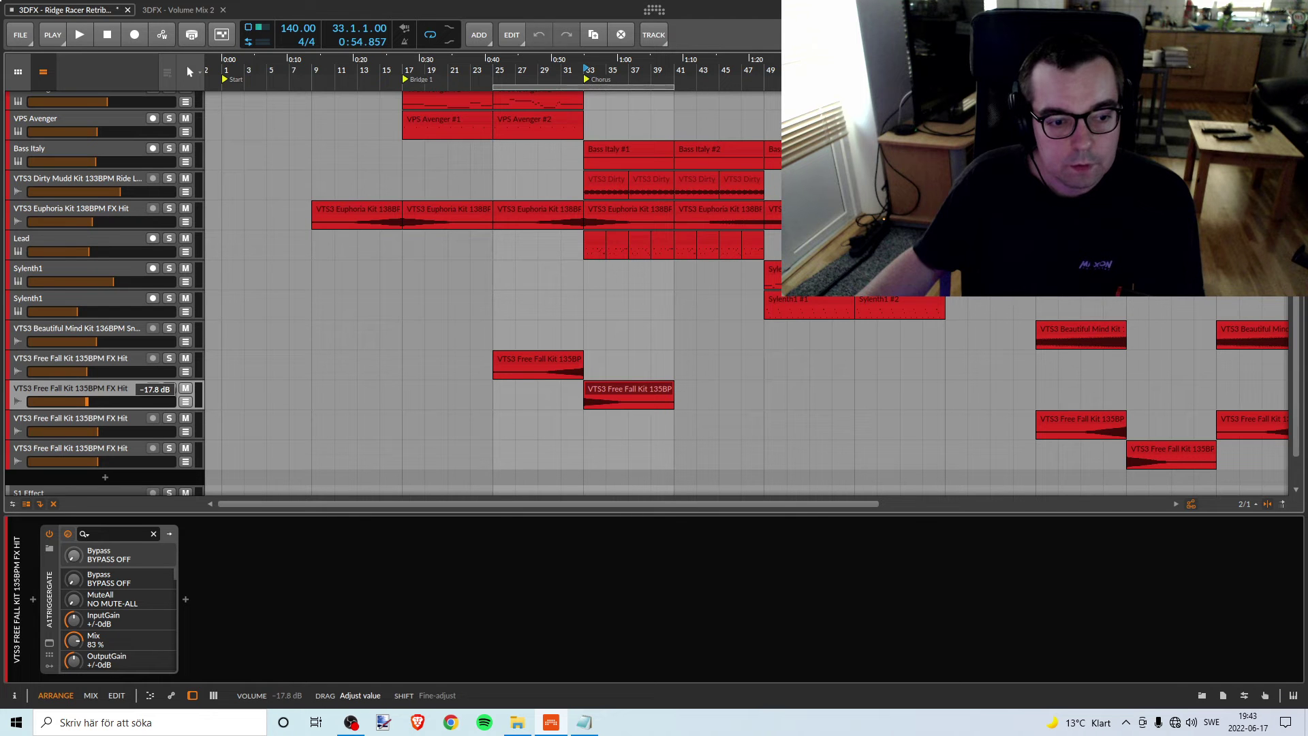
drag(89, 405, 104, 395)
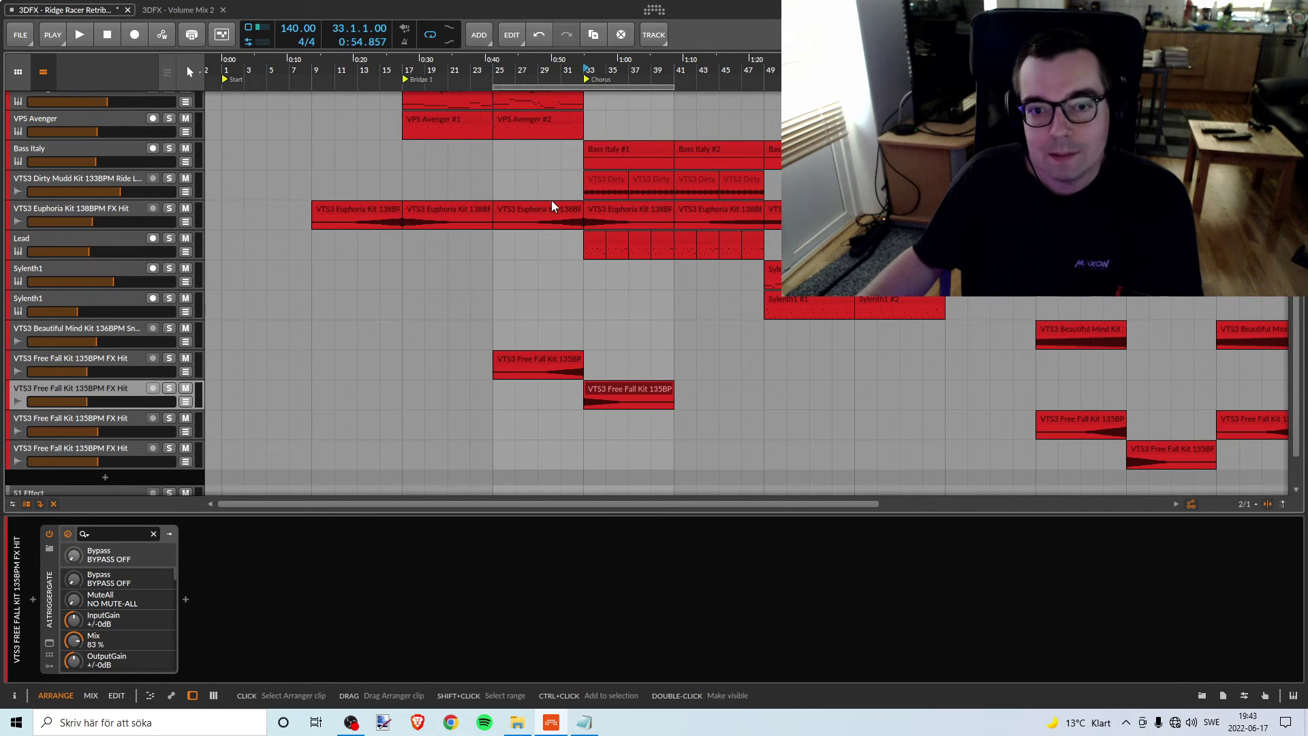
Color the first two VTS3 Free Fall Kit 135BPM FX Hit tracks orange
scroll(877, 395, down, 2)
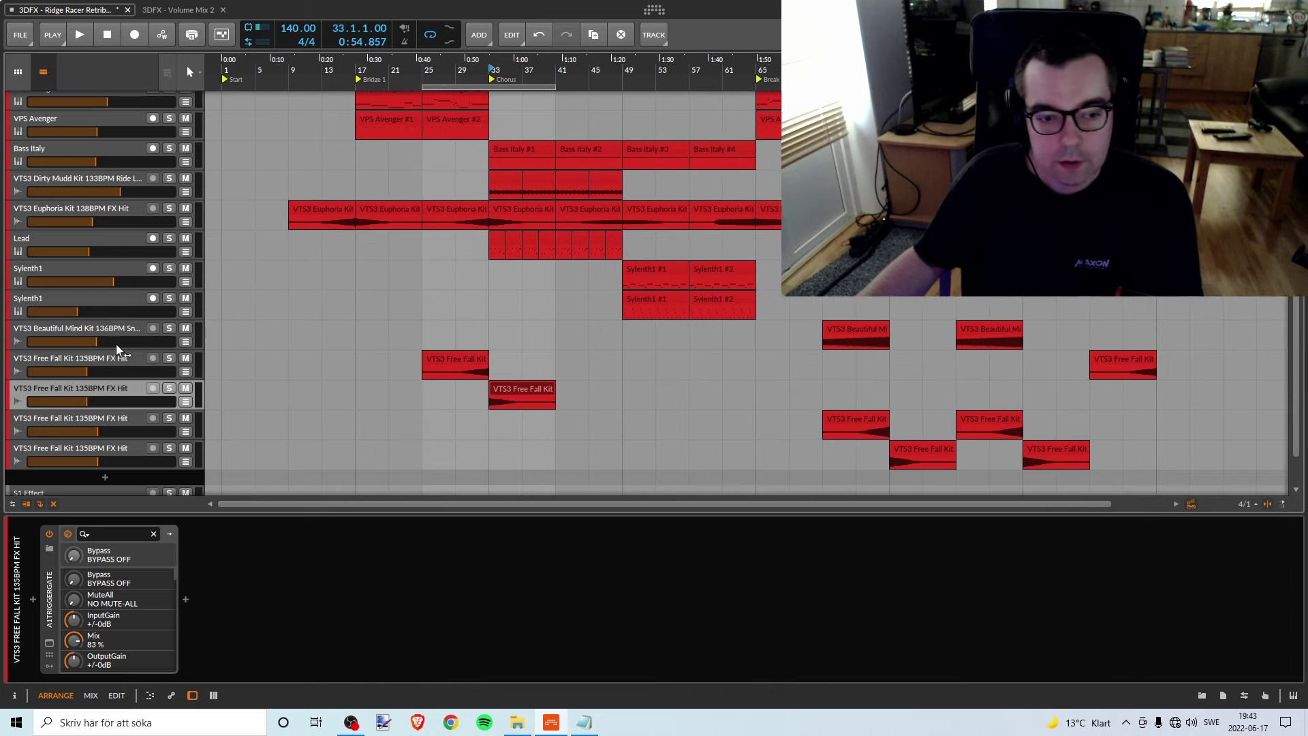
right_click(120, 394)
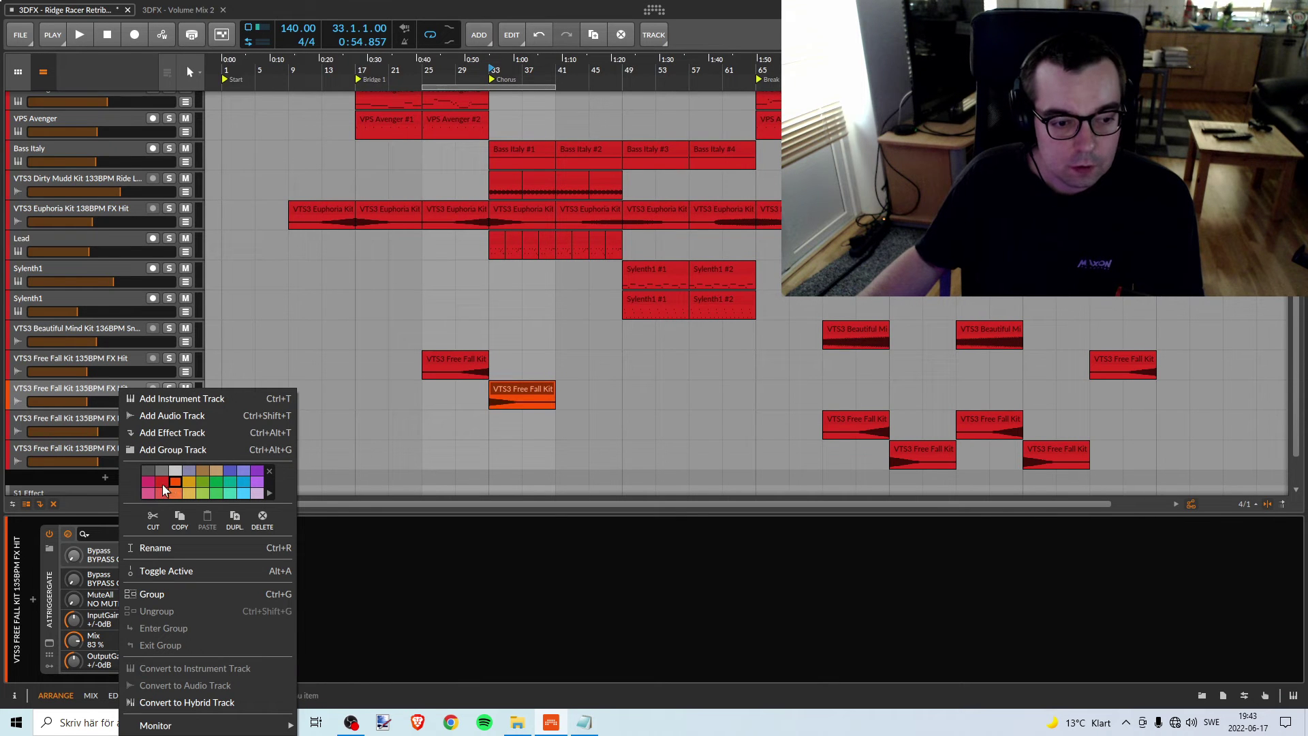
click(175, 482)
click(123, 357)
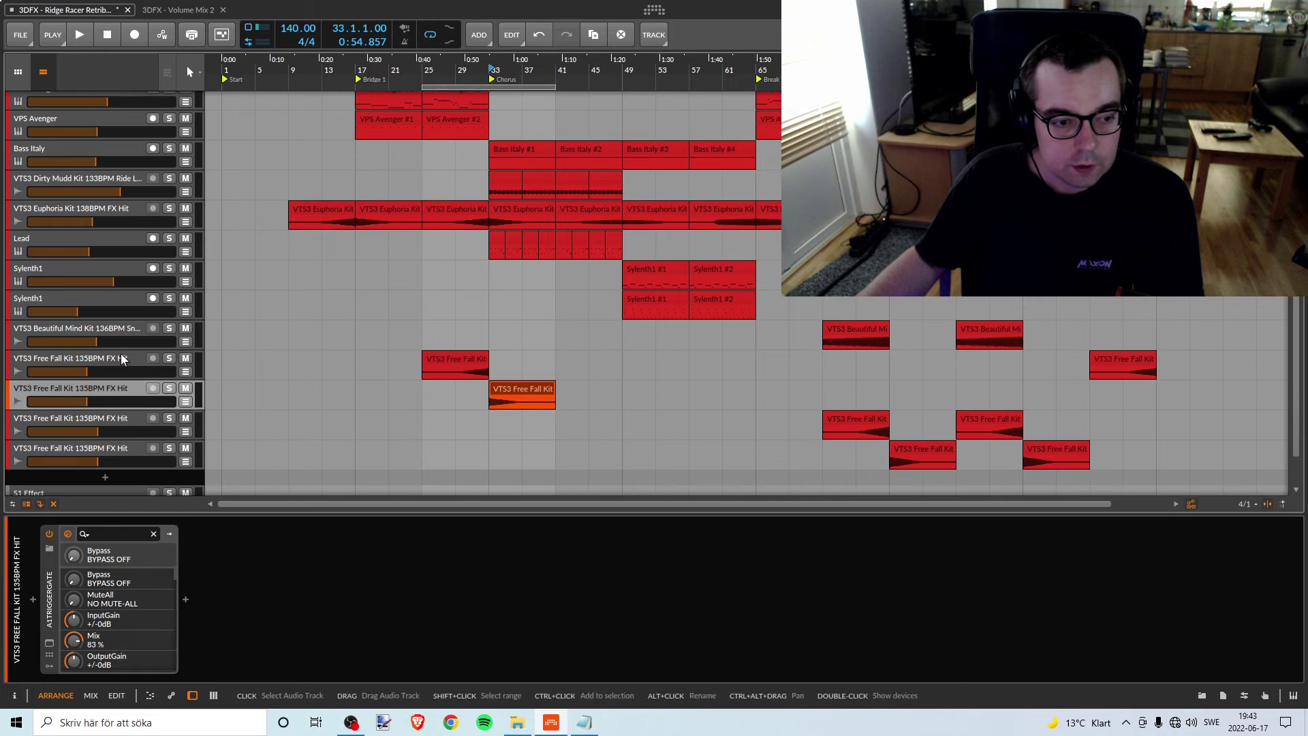
right_click(123, 357)
click(177, 447)
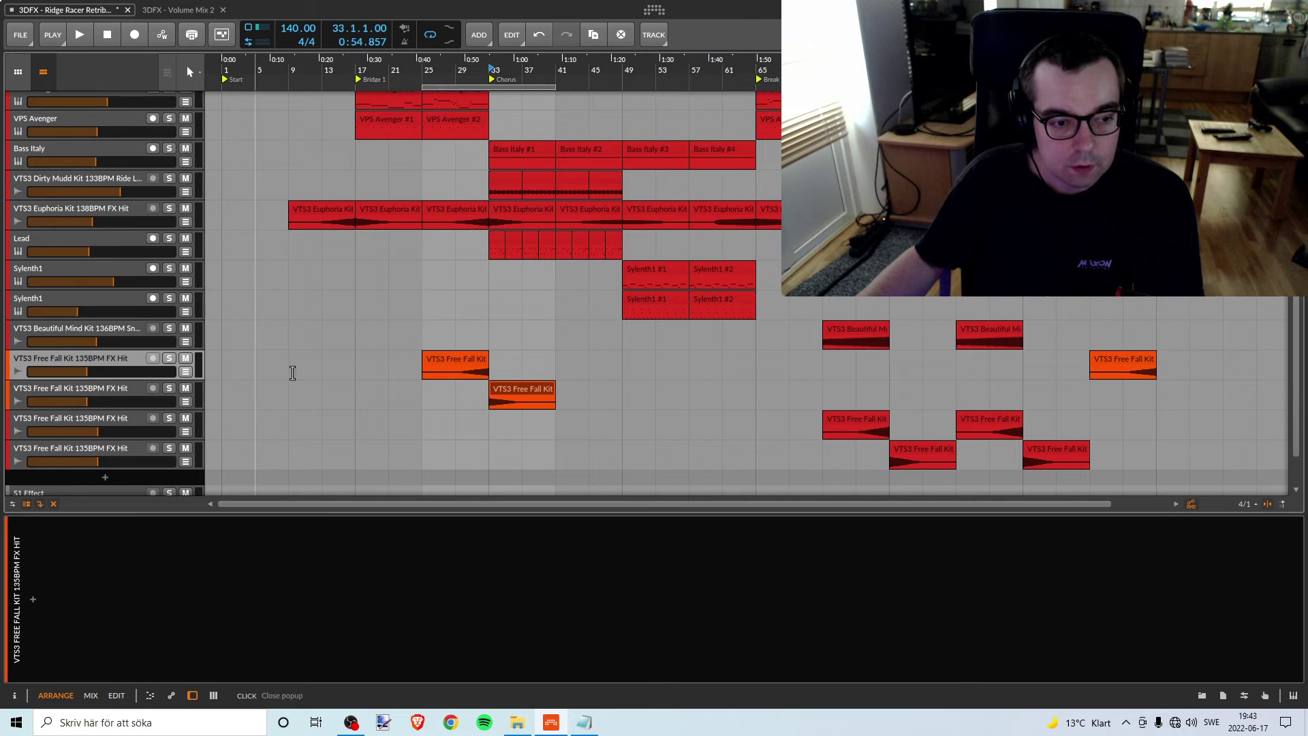
Find the VTS3 Free Fall Kit FX Hit clip at bar 73 and set that third track's volume to -17.8 dB
mouse_move(757, 65)
mouse_down()
mouse_move(605, 75)
mouse_move(742, 82)
mouse_up()
scroll(724, 419, right, 5)
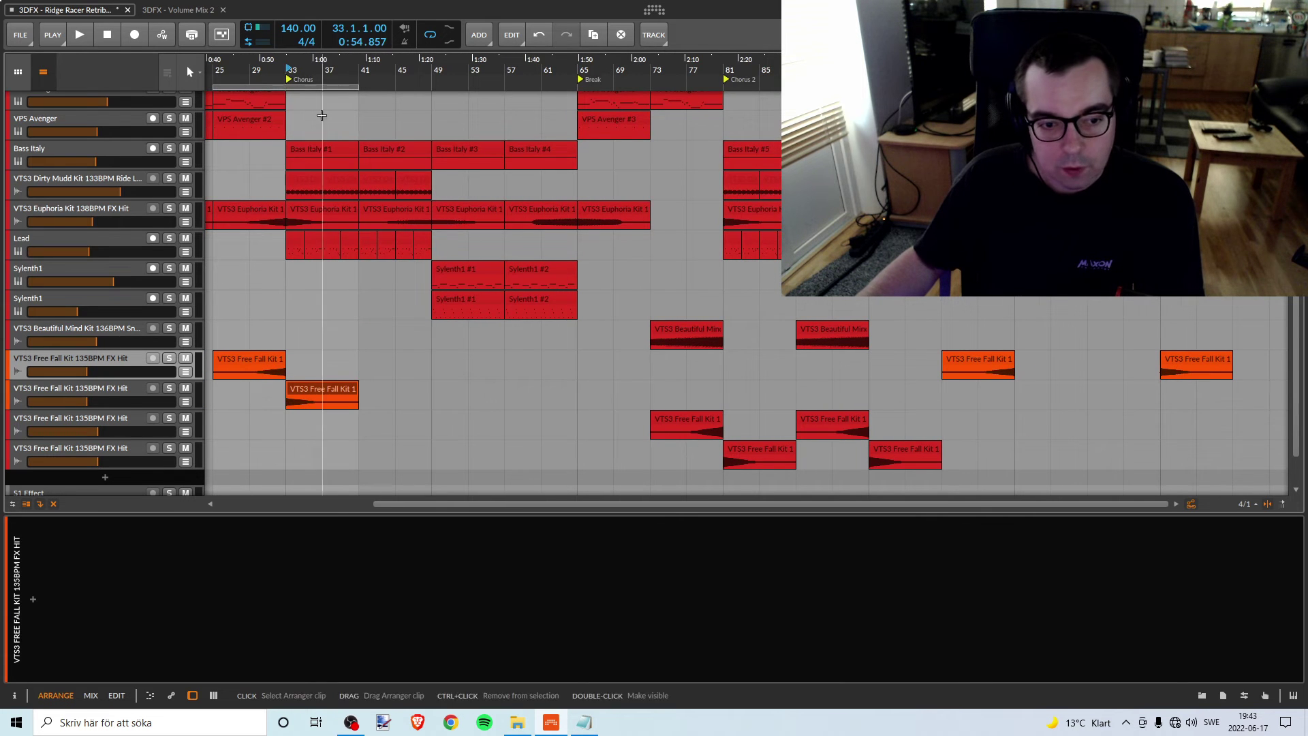
scroll(310, 395, up, 5)
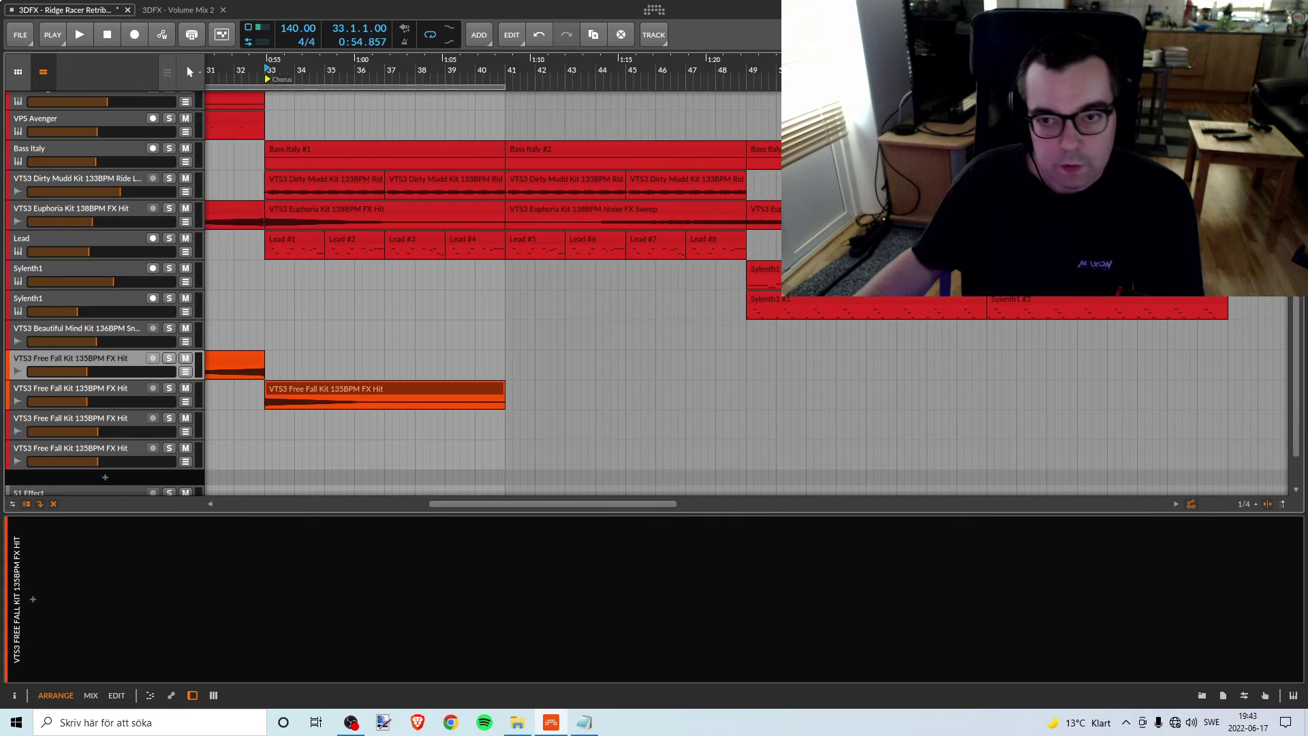
scroll(569, 150, down, 5)
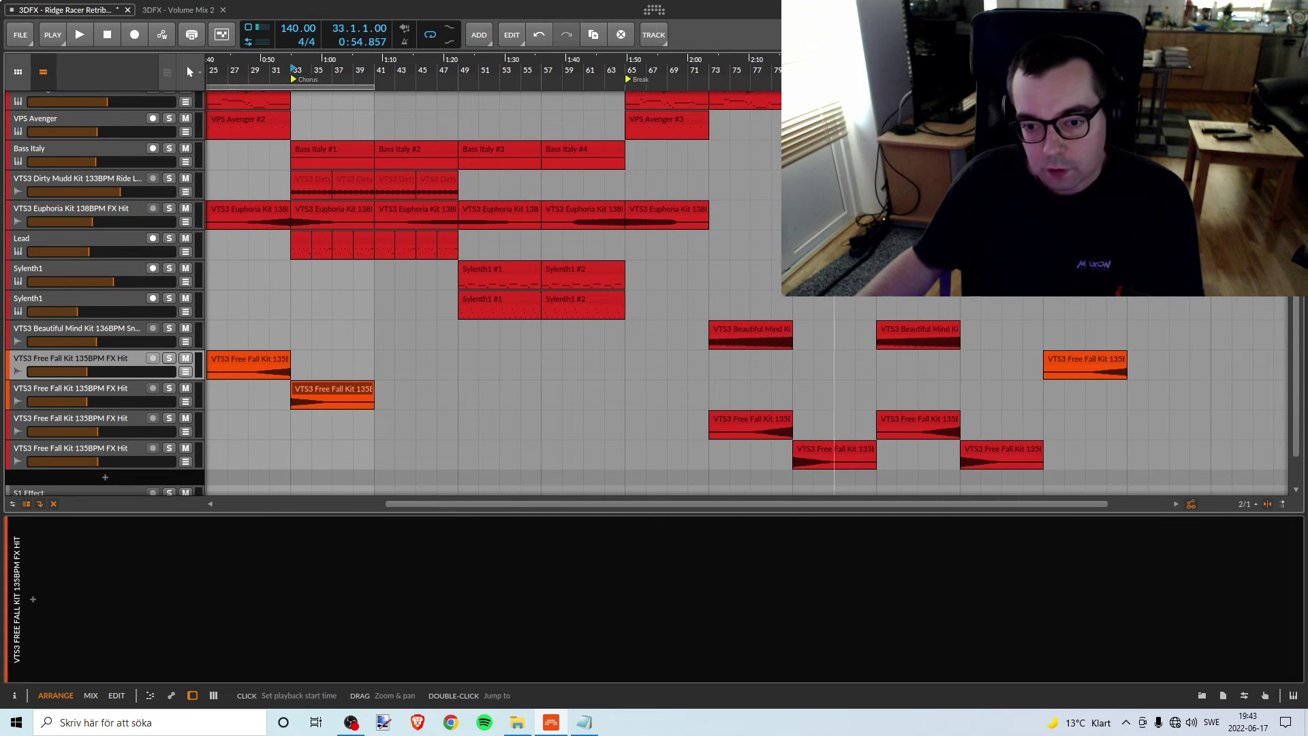
click(763, 423)
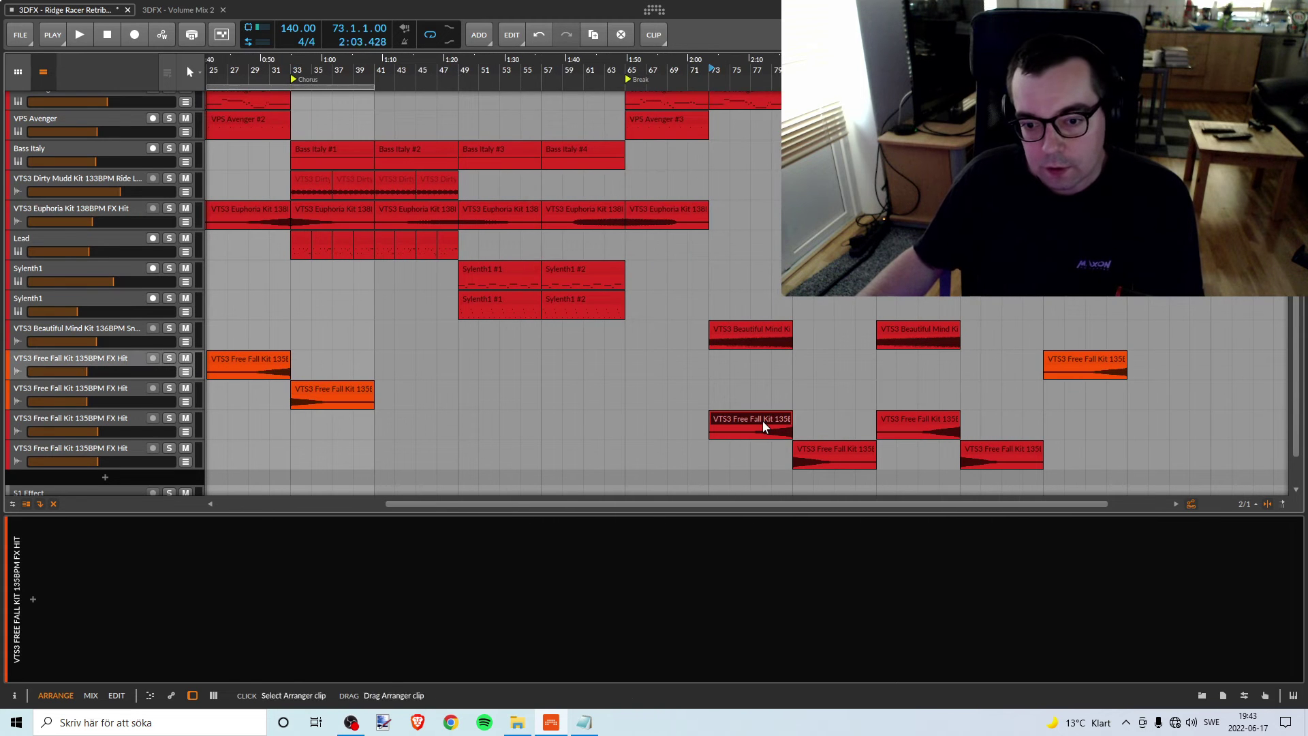
click(115, 419)
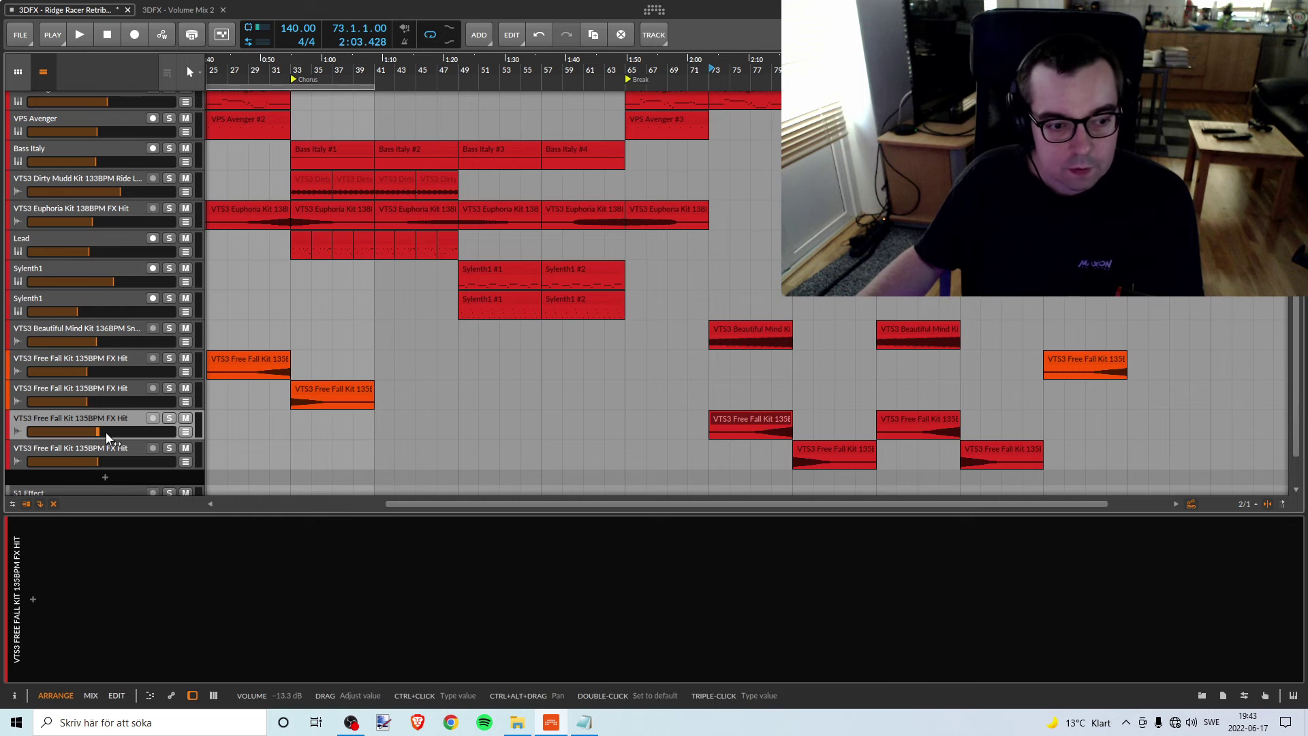
drag(105, 431, 100, 431)
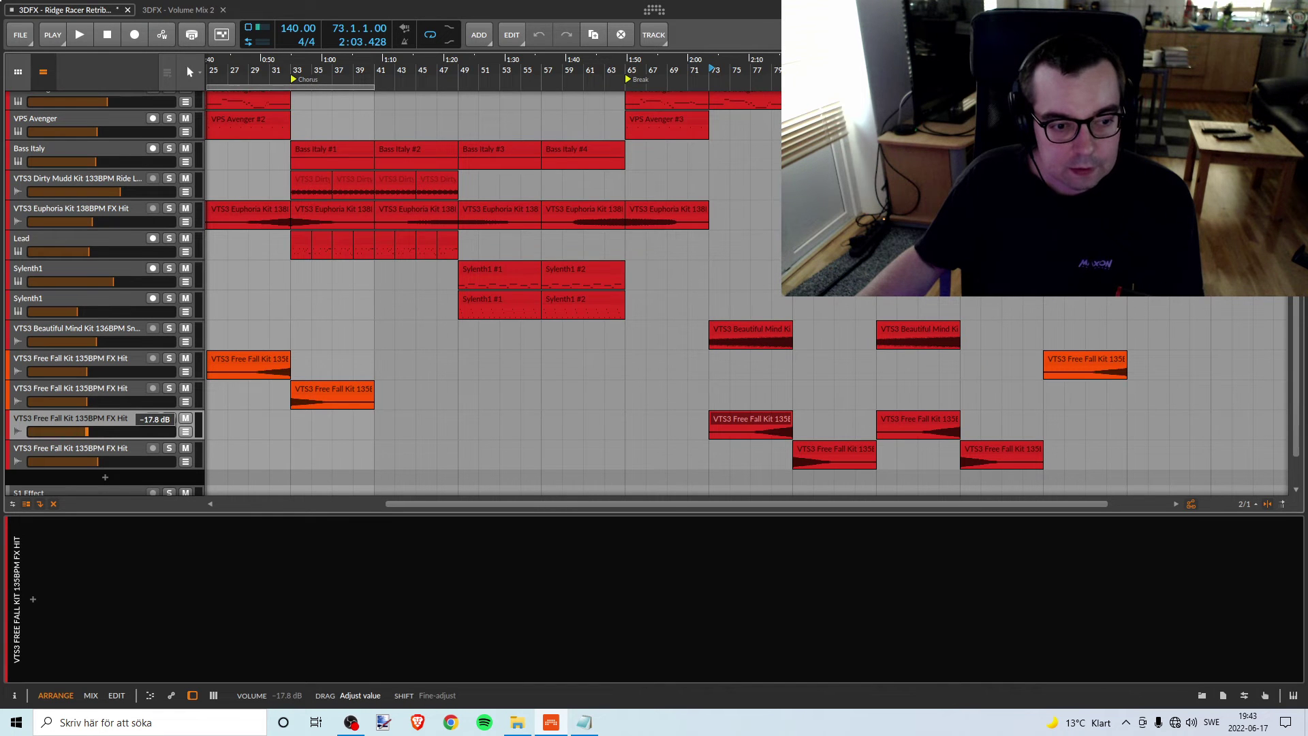
Lower the volume of the fourth VTS3 Free Fall Kit 135BPM FX Hit track to about -17.5 dB and select the track
click(833, 453)
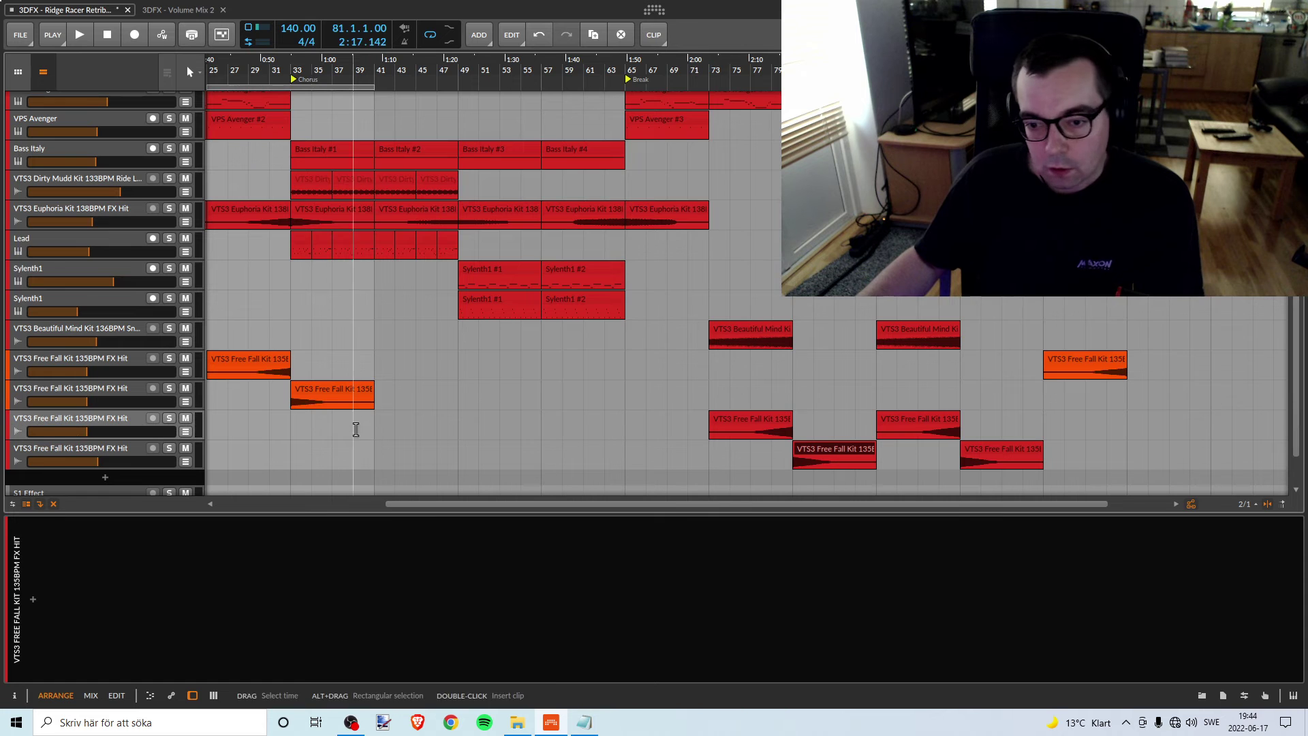
drag(102, 461, 99, 461)
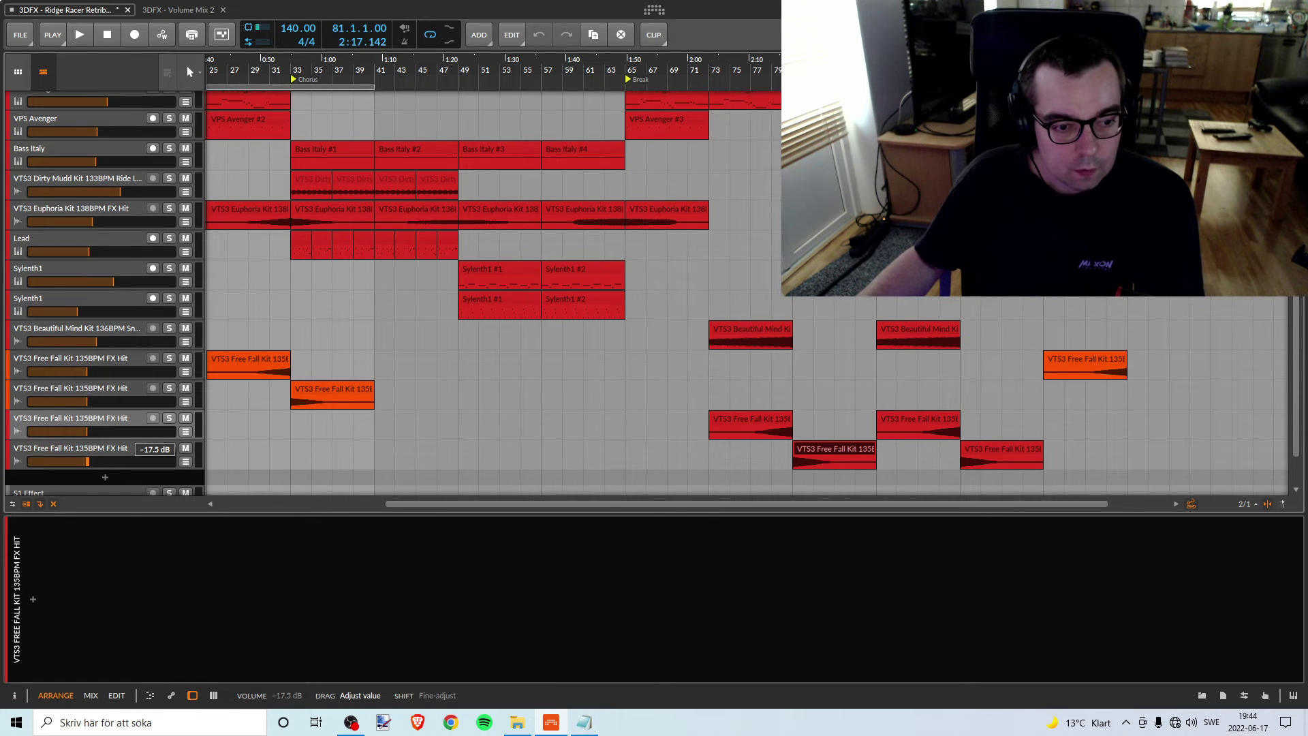
drag(86, 461, 87, 461)
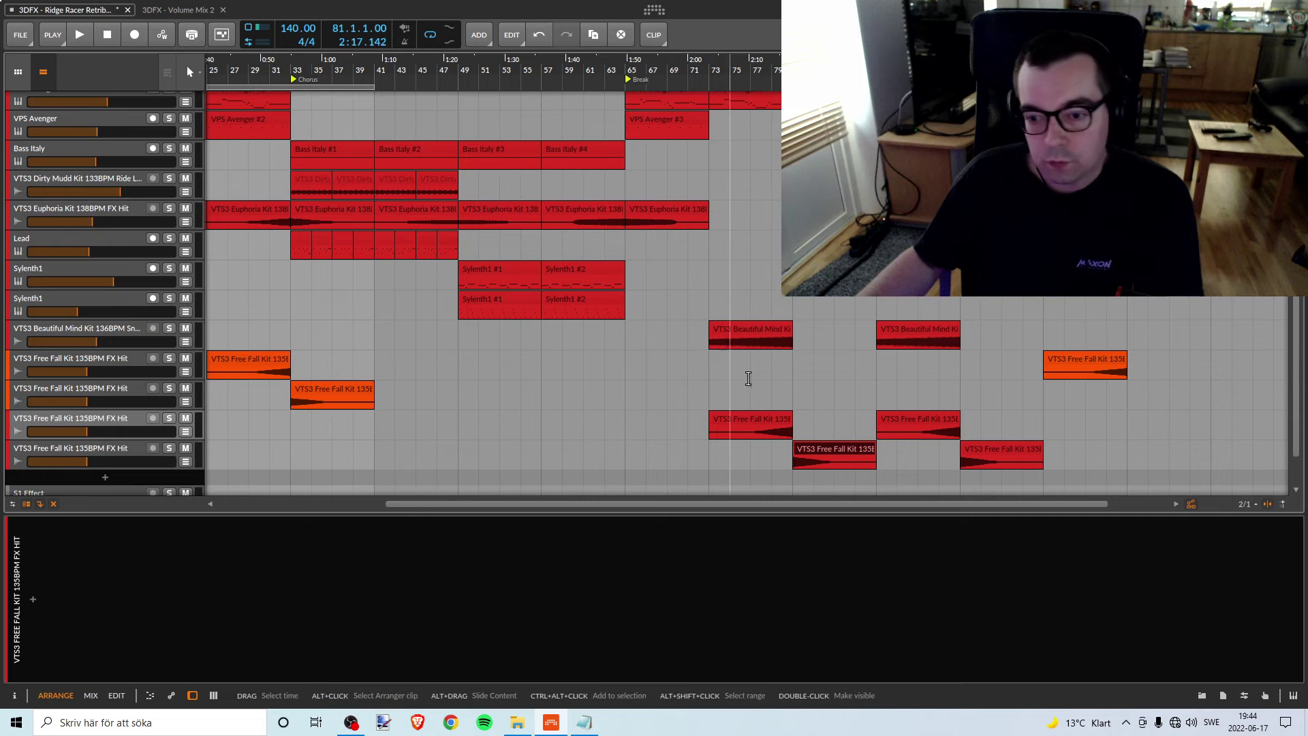
click(117, 456)
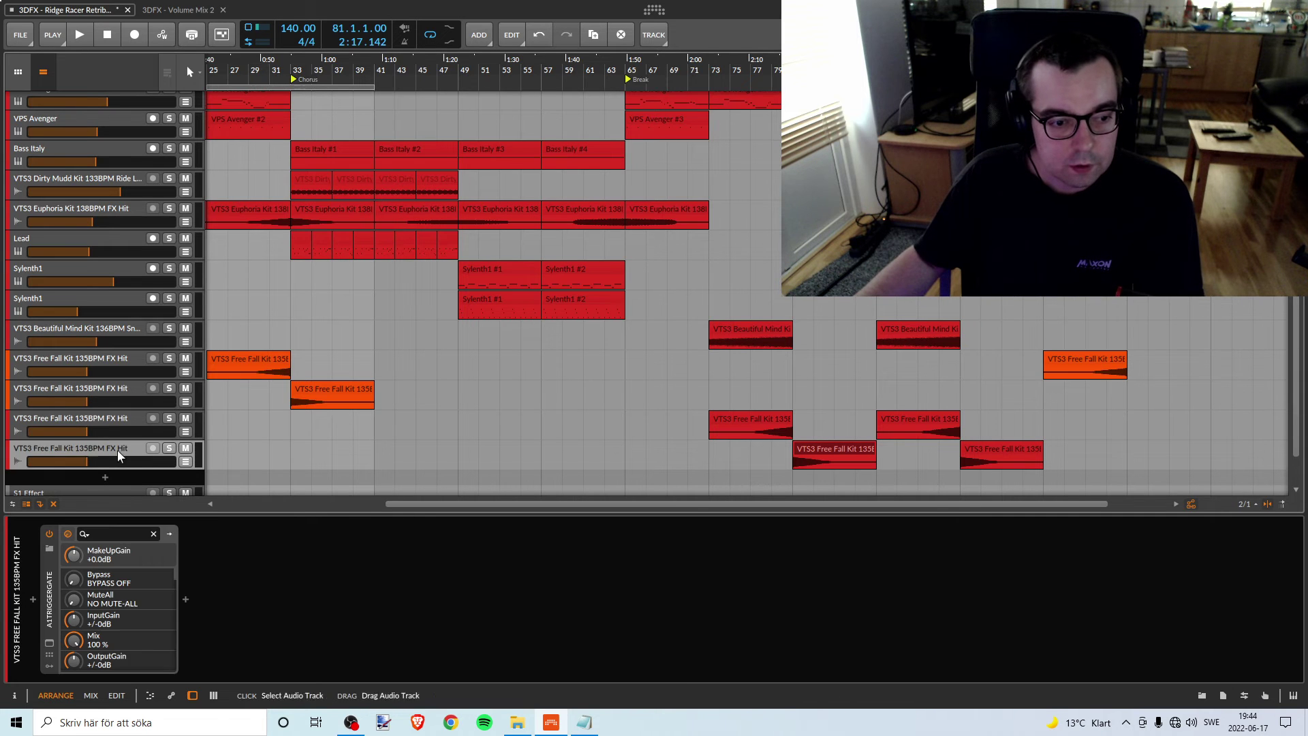
Color the fourth and third VTS3 Free Fall Kit 135BPM FX Hit tracks orange
right_click(118, 451)
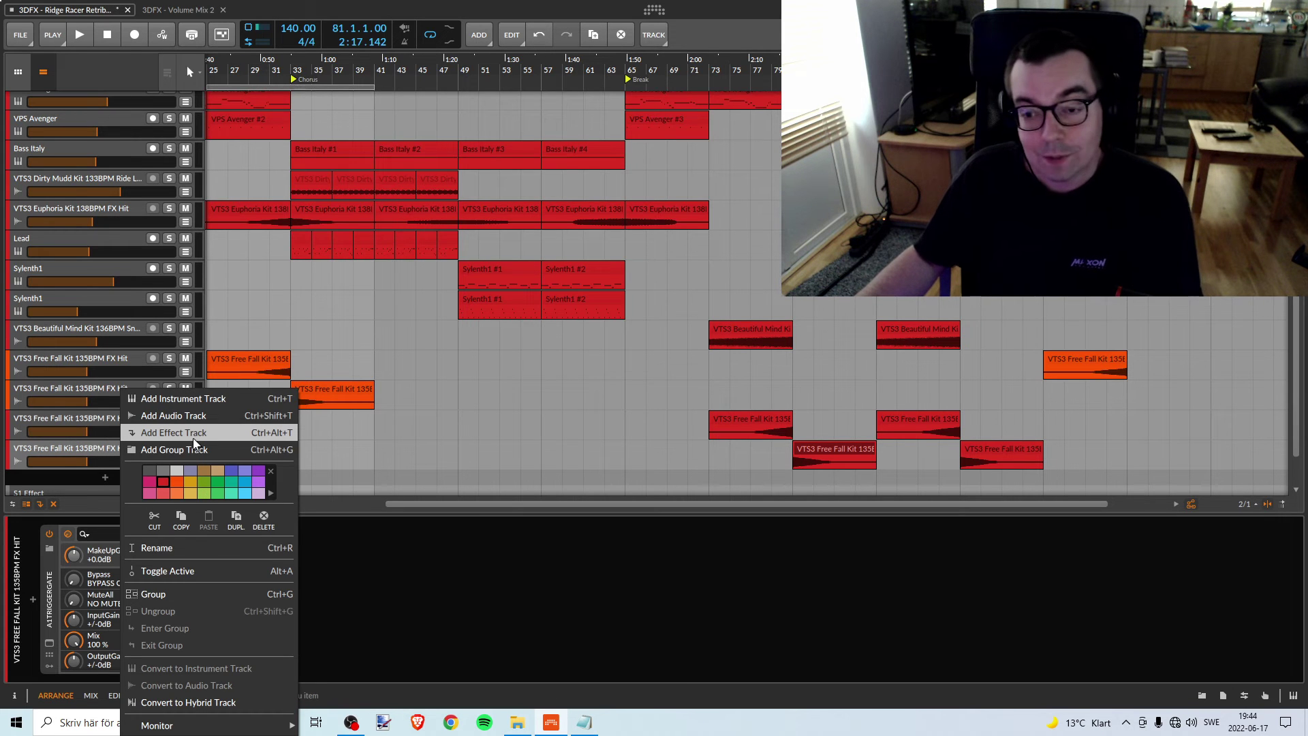
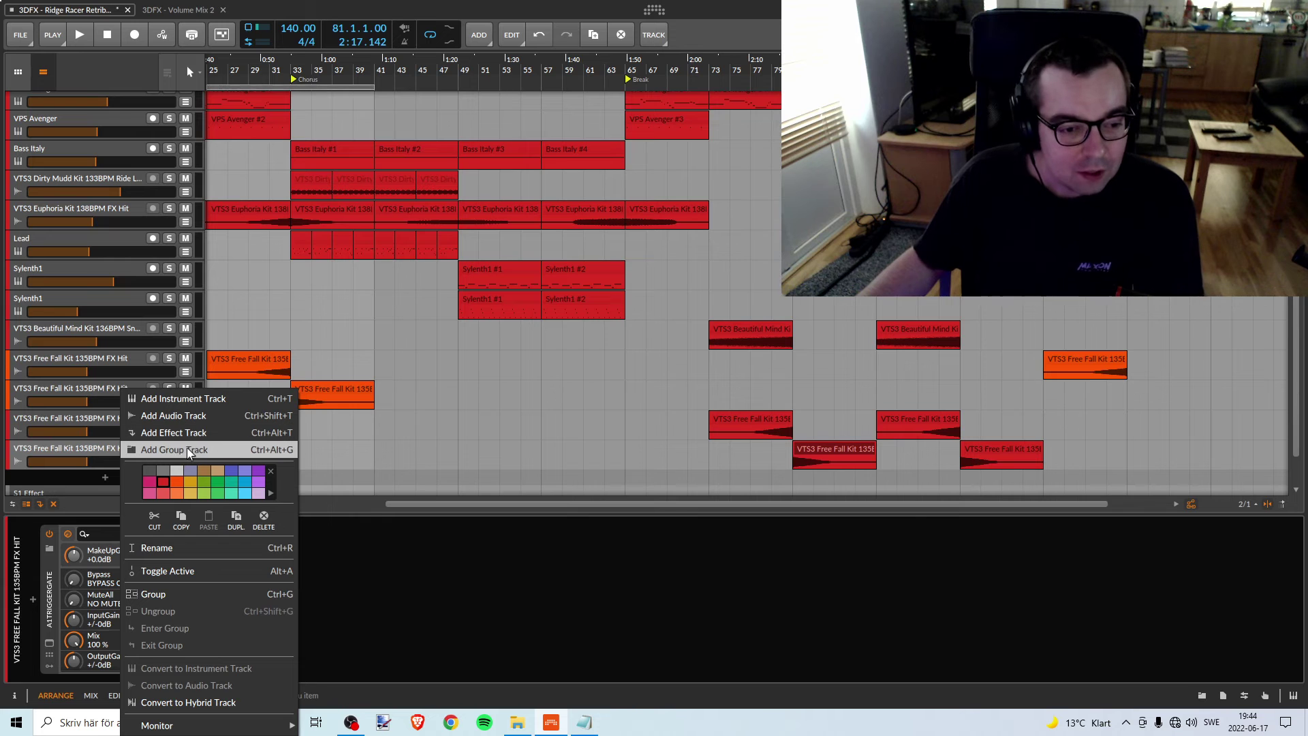
click(178, 482)
right_click(109, 419)
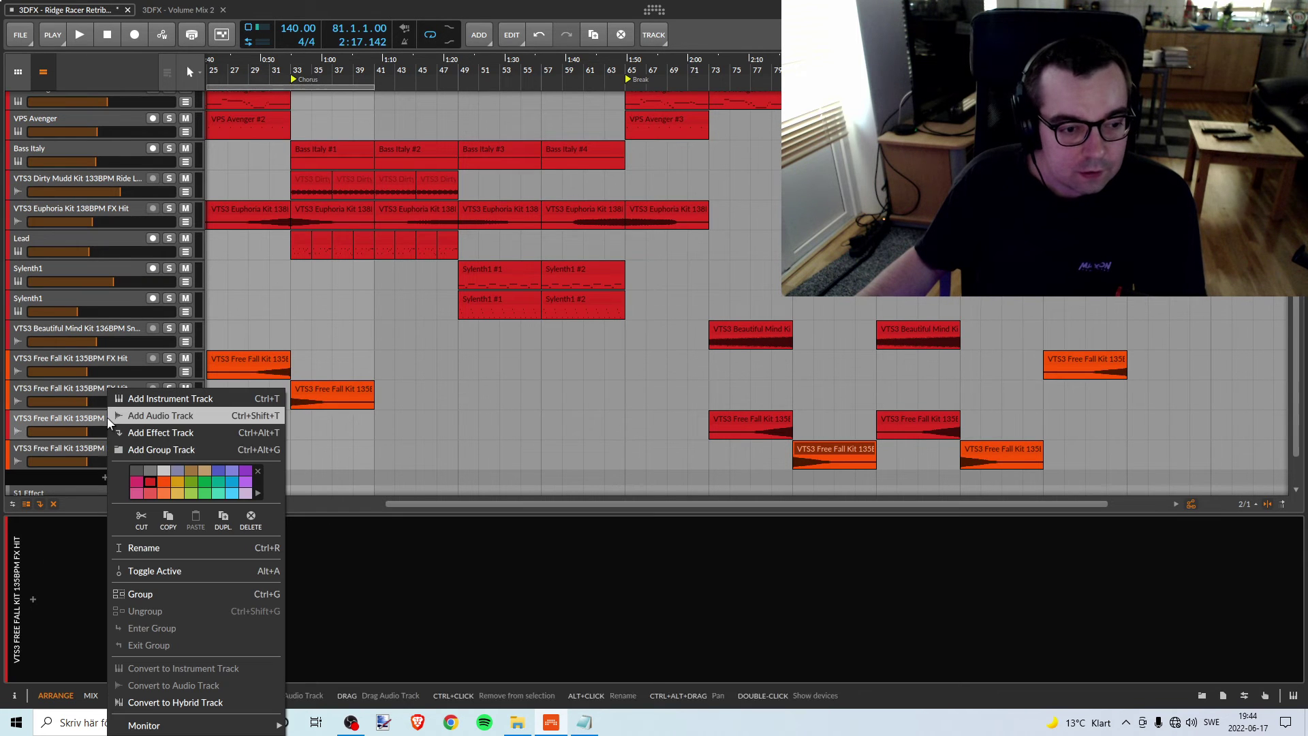
click(59, 416)
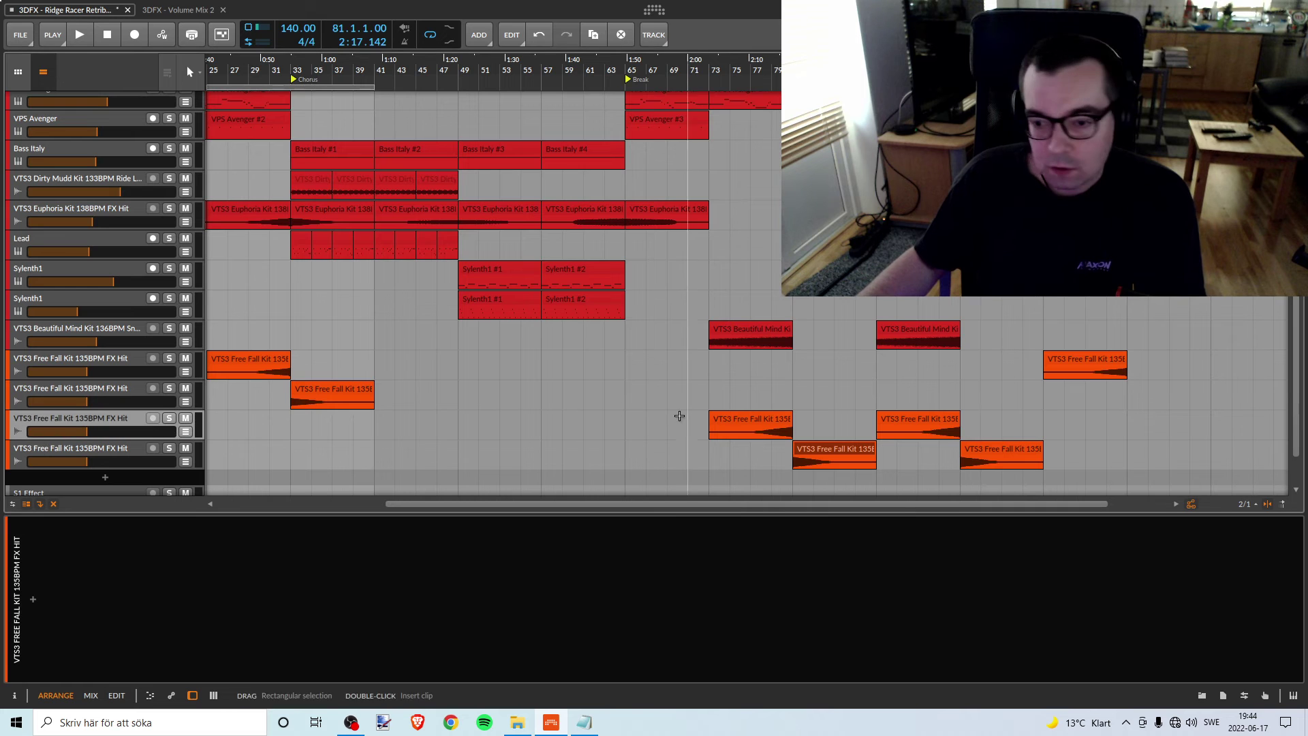
Play the song from bar 73 and solo the VTS3 Beautiful Mind Kit 136BPM snare track
scroll(610, 353, up, 3)
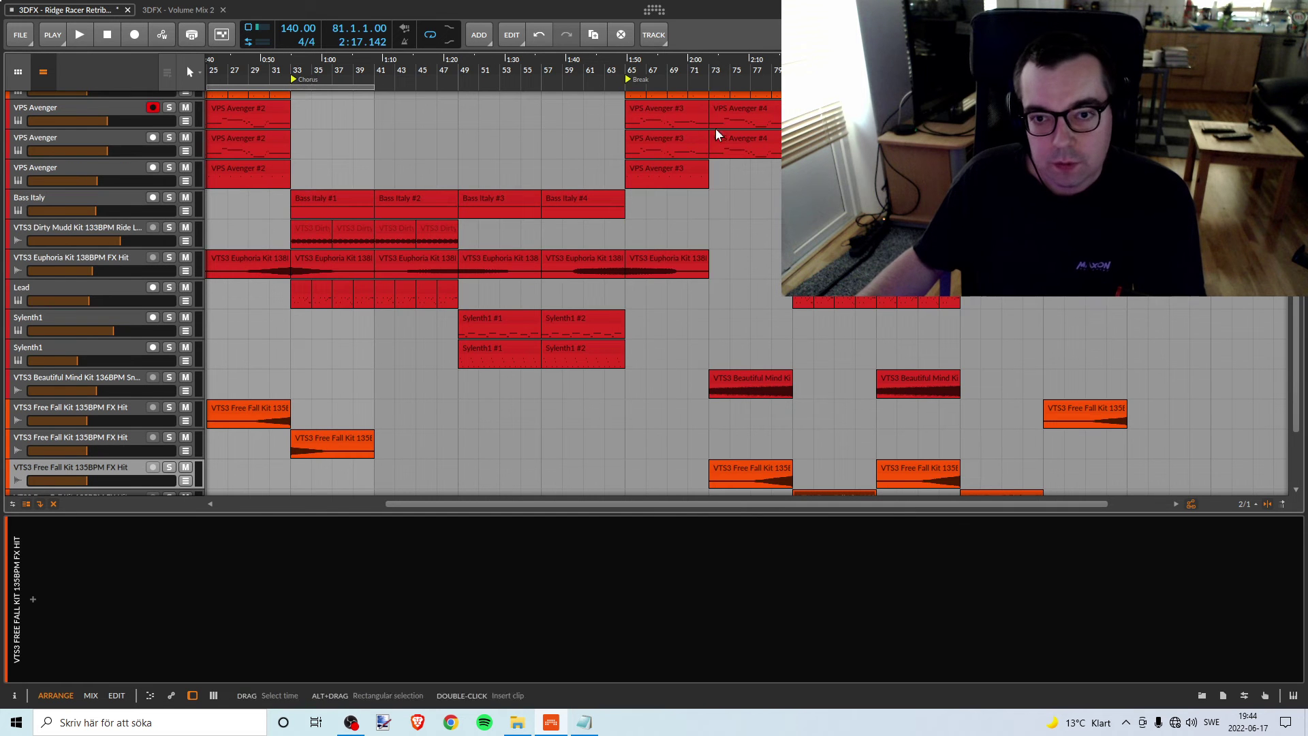
click(710, 218)
key(space)
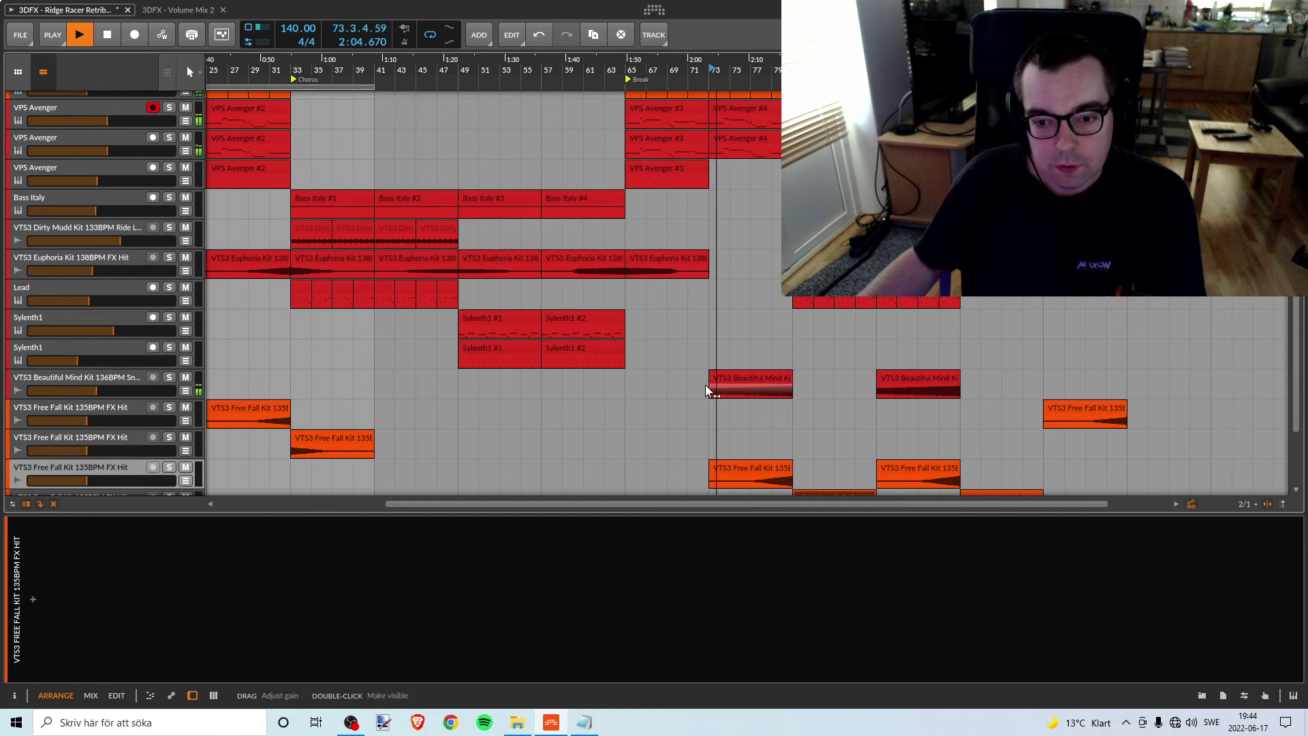
click(112, 378)
click(170, 379)
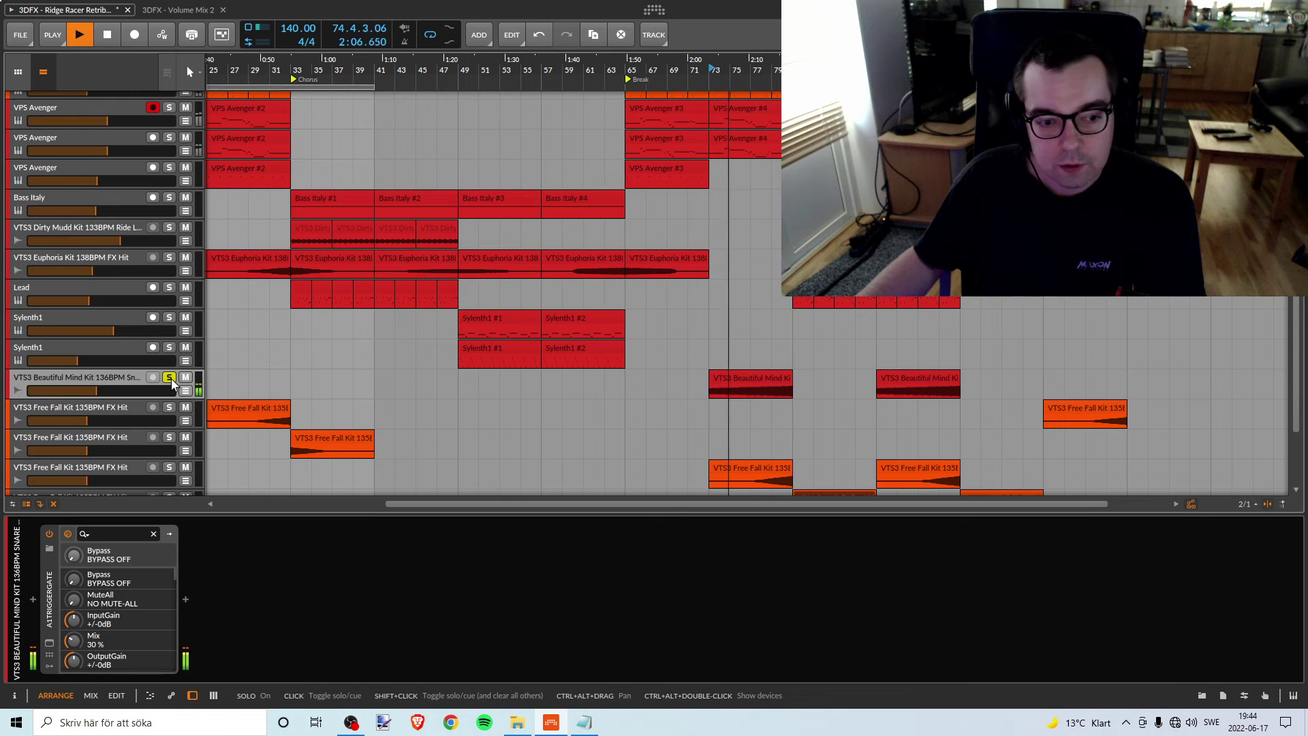
Replay from bar 73 and lower the soloed VTS3 Beautiful Mind Kit 136BPM track's volume to -18.8 dB
scroll(205, 272, up, 10)
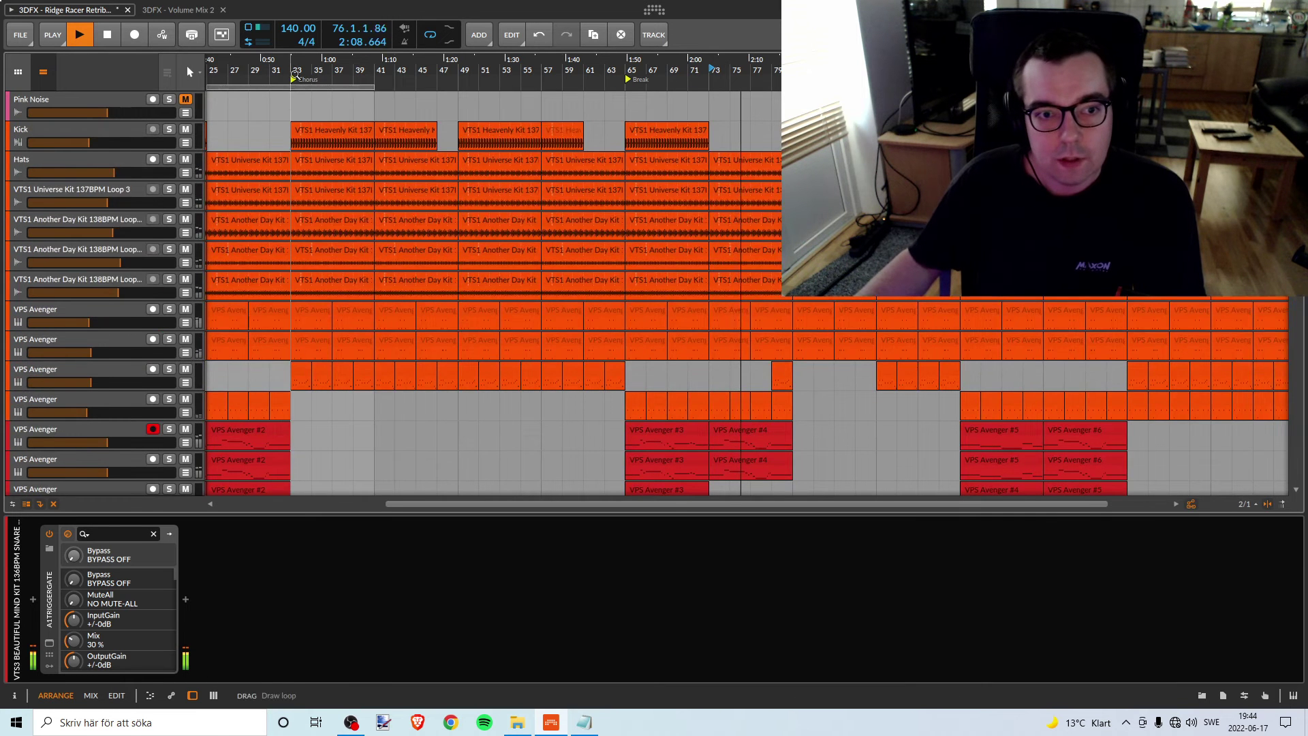
scroll(468, 201, down, 10)
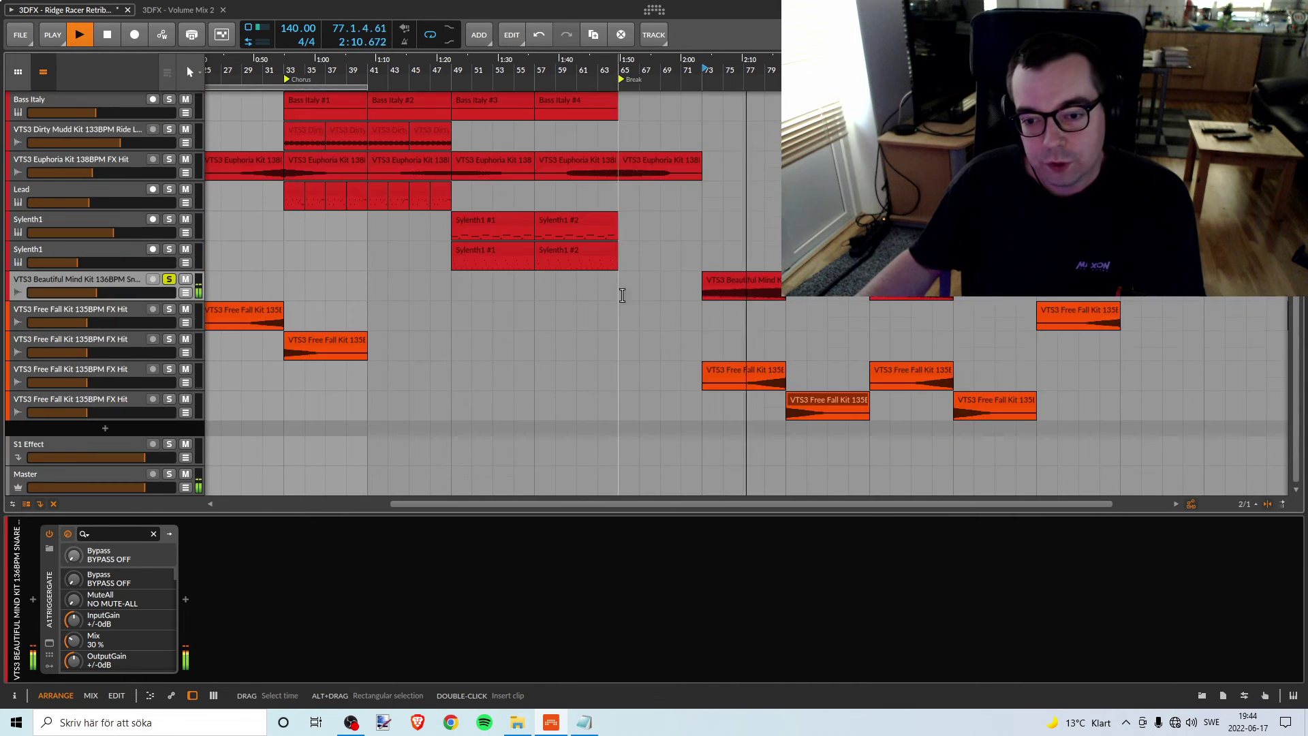
key(space)
key(space)
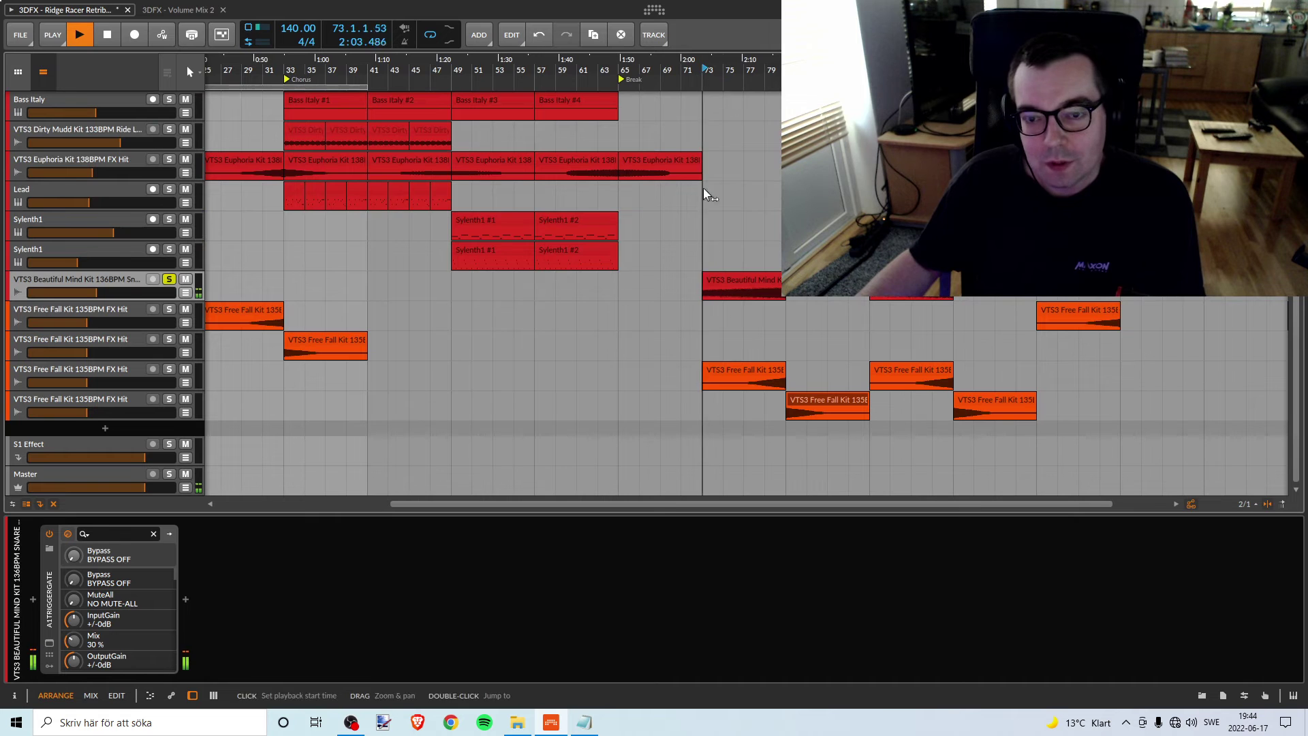
drag(150, 292, 139, 292)
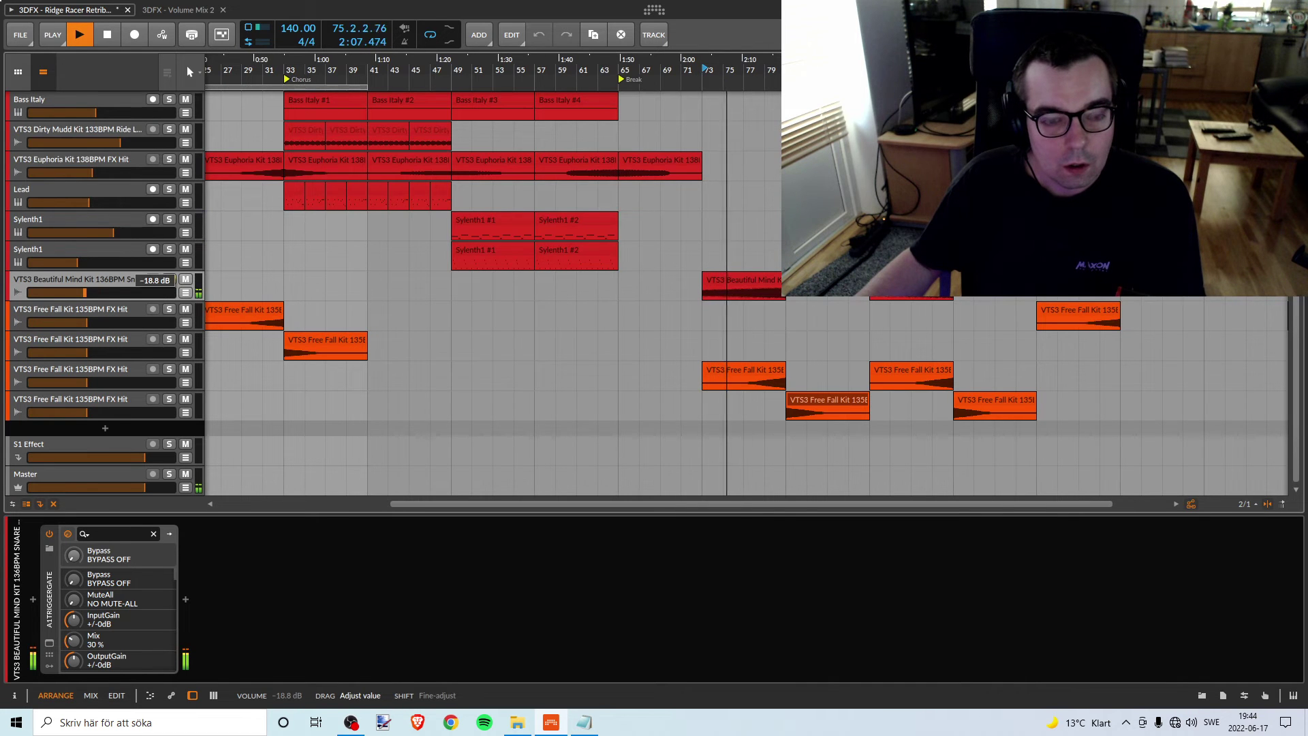
click(169, 279)
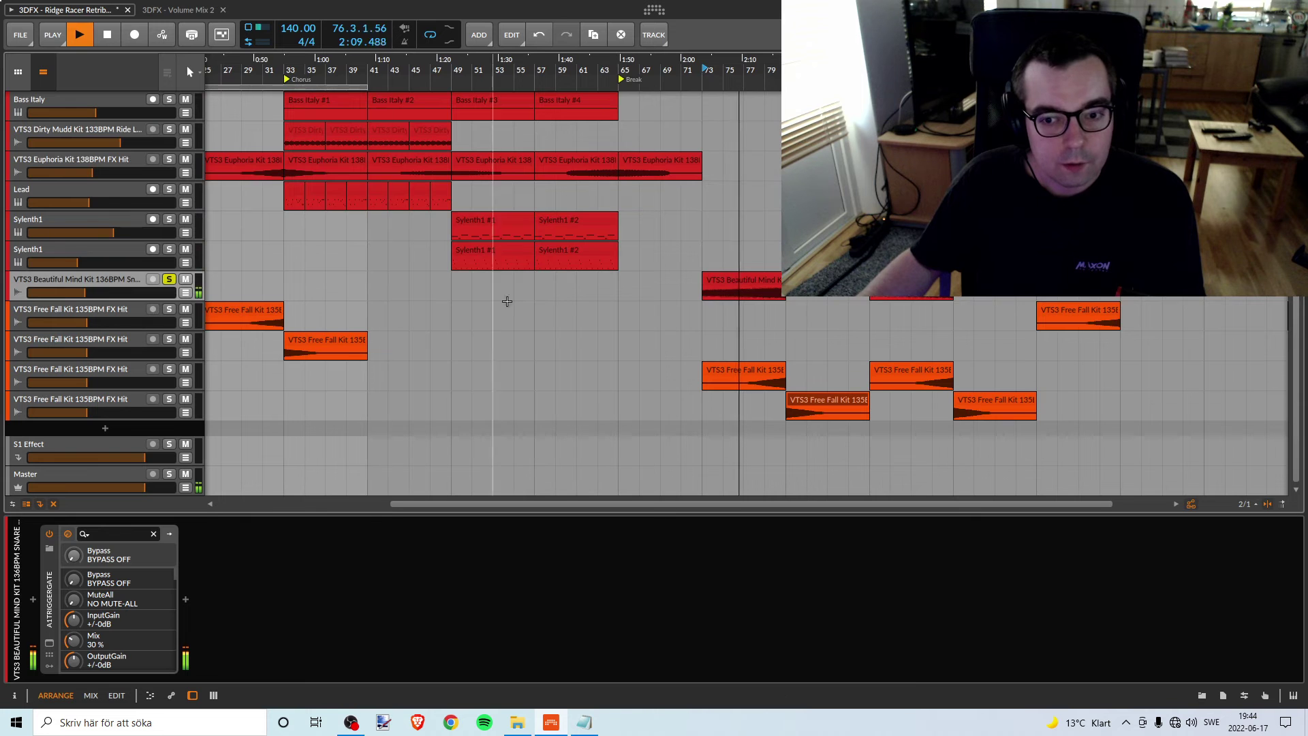
key(space)
click(618, 298)
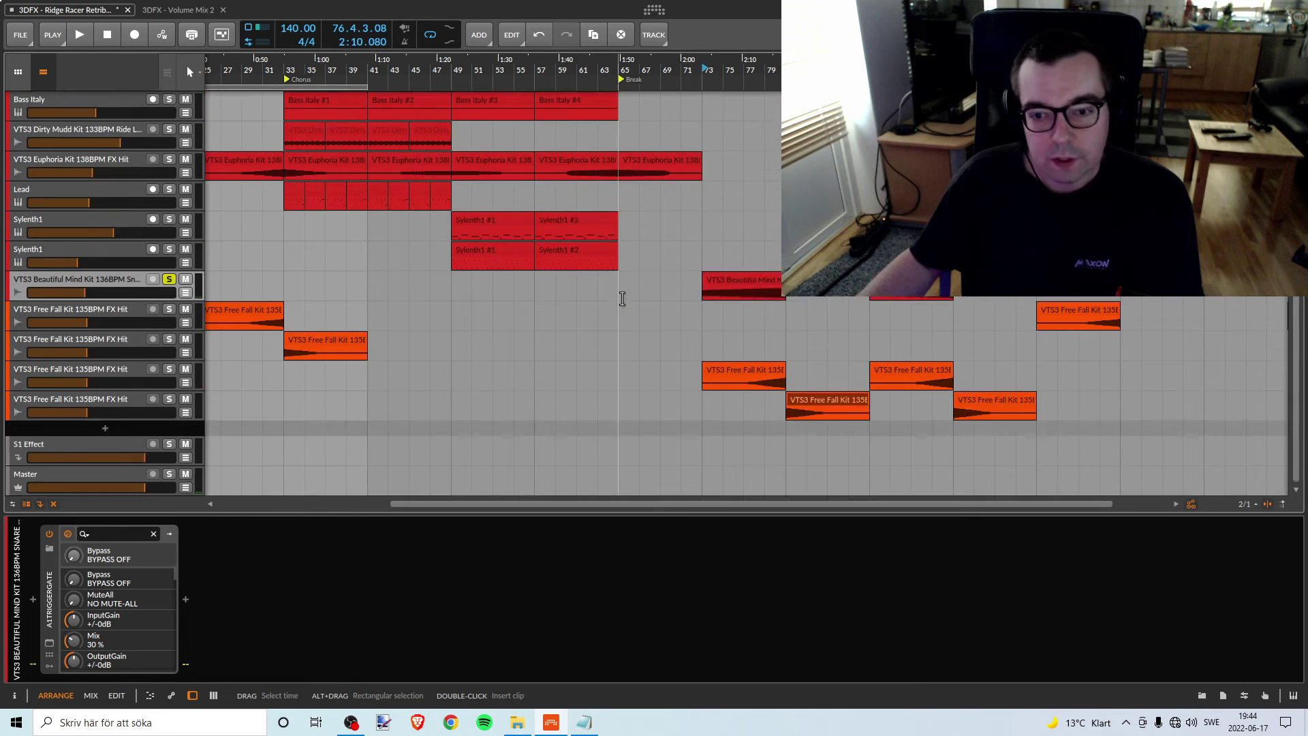
Unsolo the VTS3 Beautiful Mind Kit 136BPM track, set its volume to -18.1 dB in the full mix, and color it orange
scroll(622, 298, up, 3)
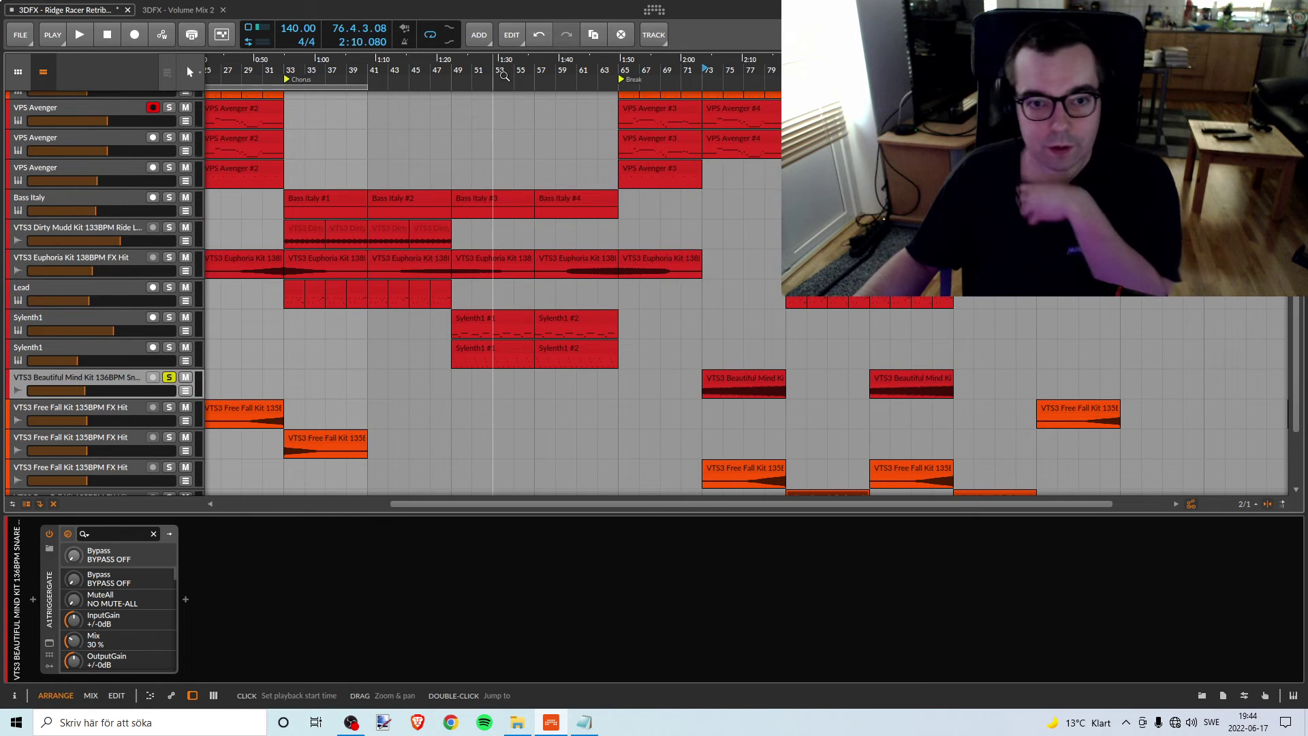
click(168, 377)
key(space)
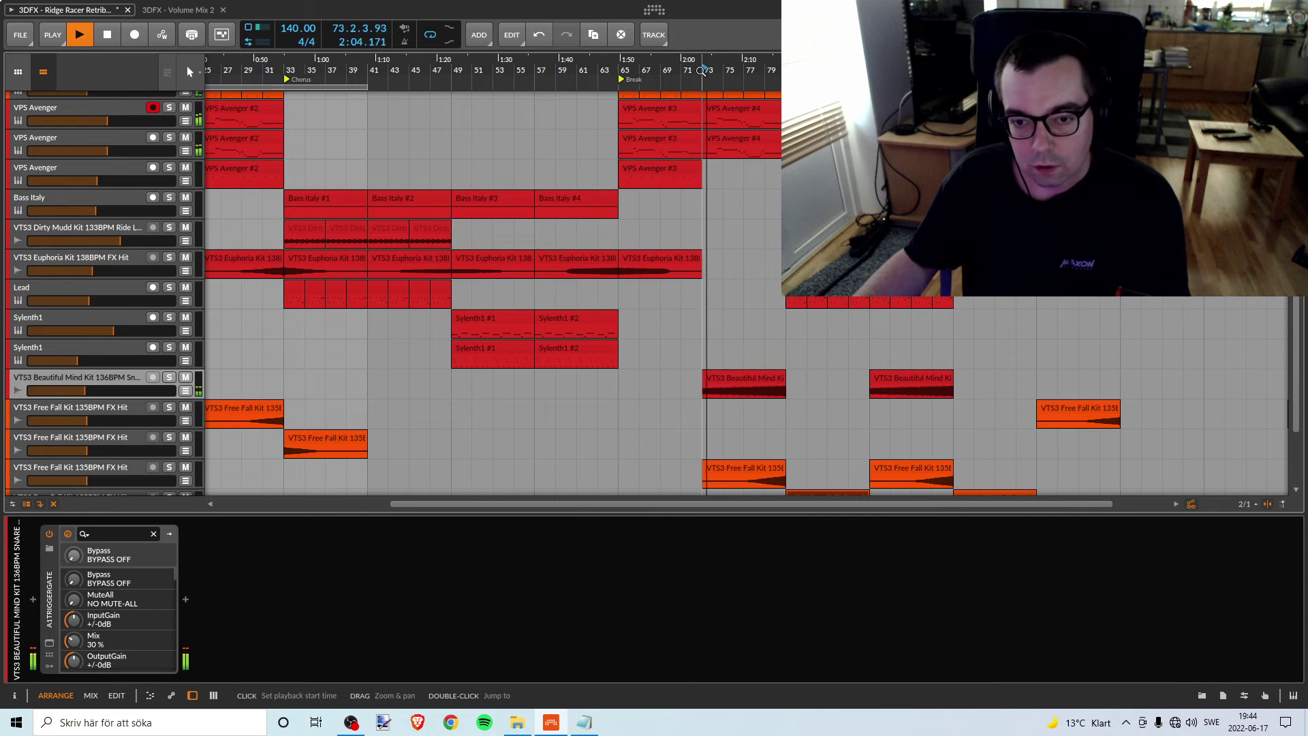
mouse_move(85, 390)
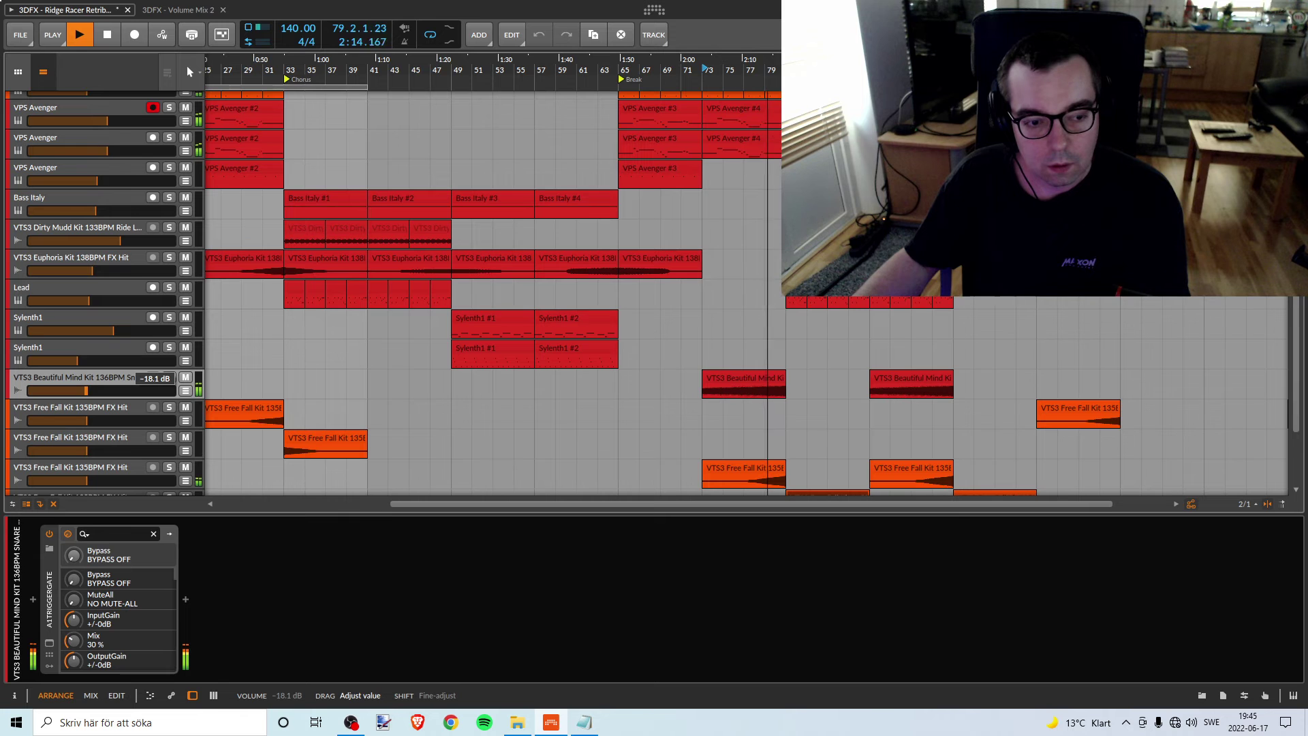
drag(86, 390, 86, 390)
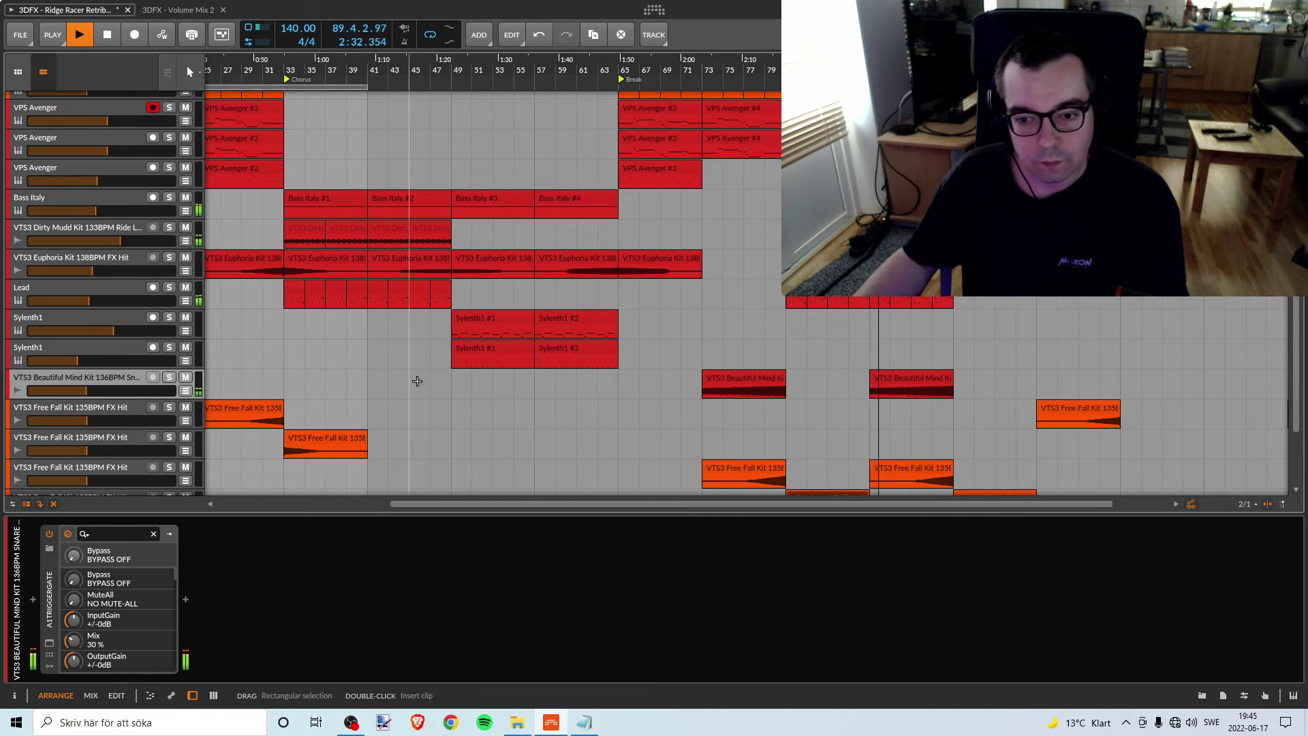
right_click(99, 379)
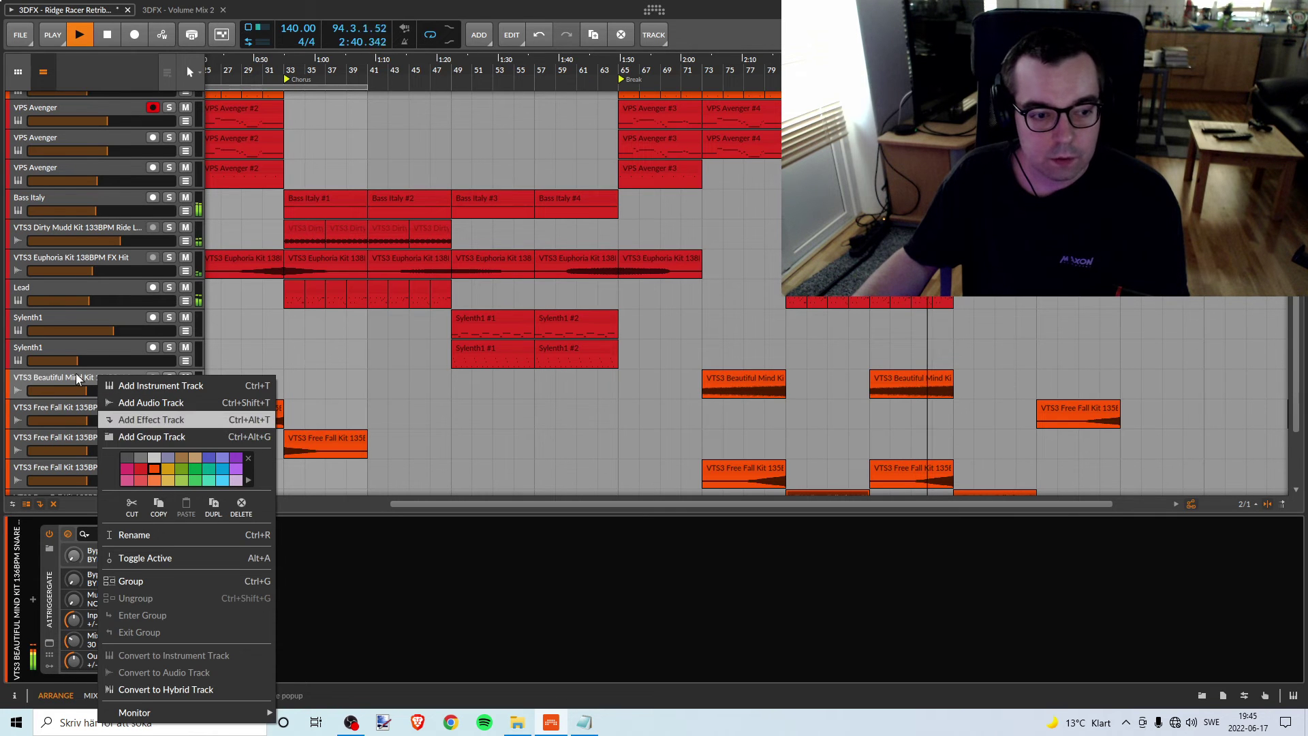
click(408, 395)
Solo the lower Sylenth1 track and play it from its first clip at bar 49
drag(534, 67, 538, 60)
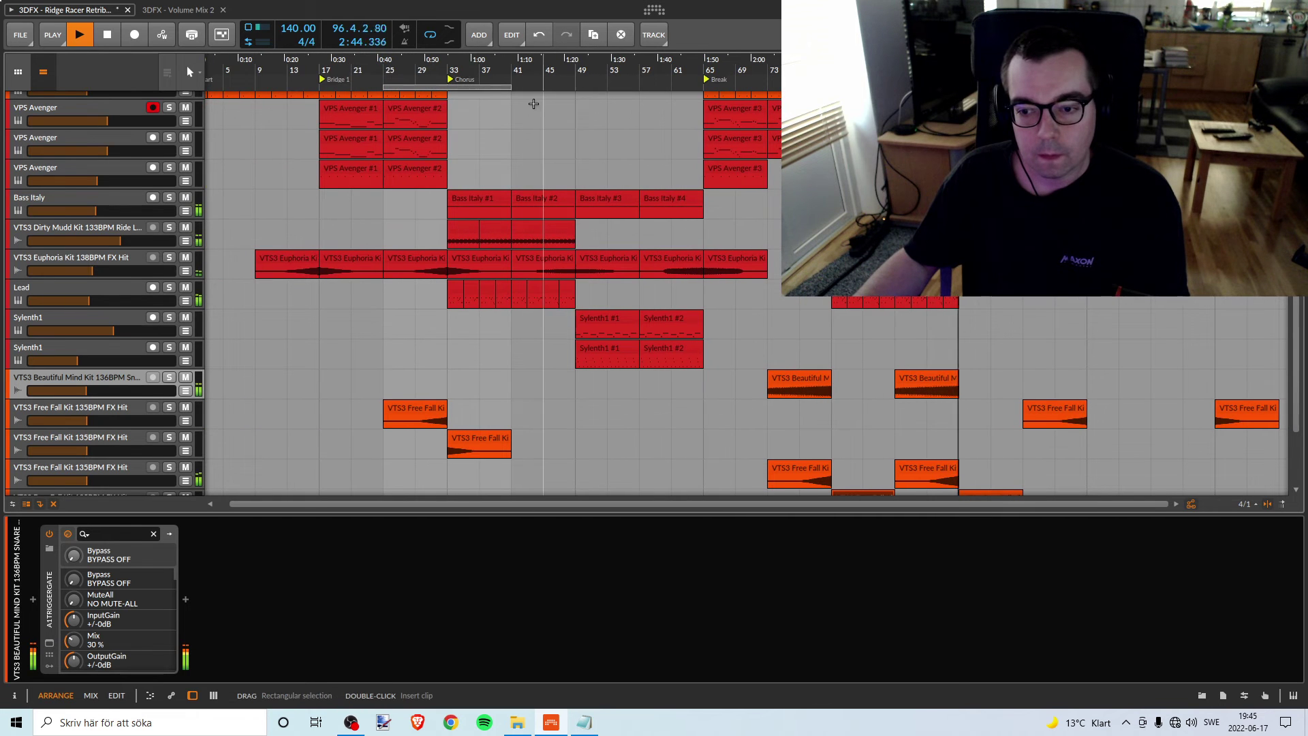
scroll(555, 210, up, 2)
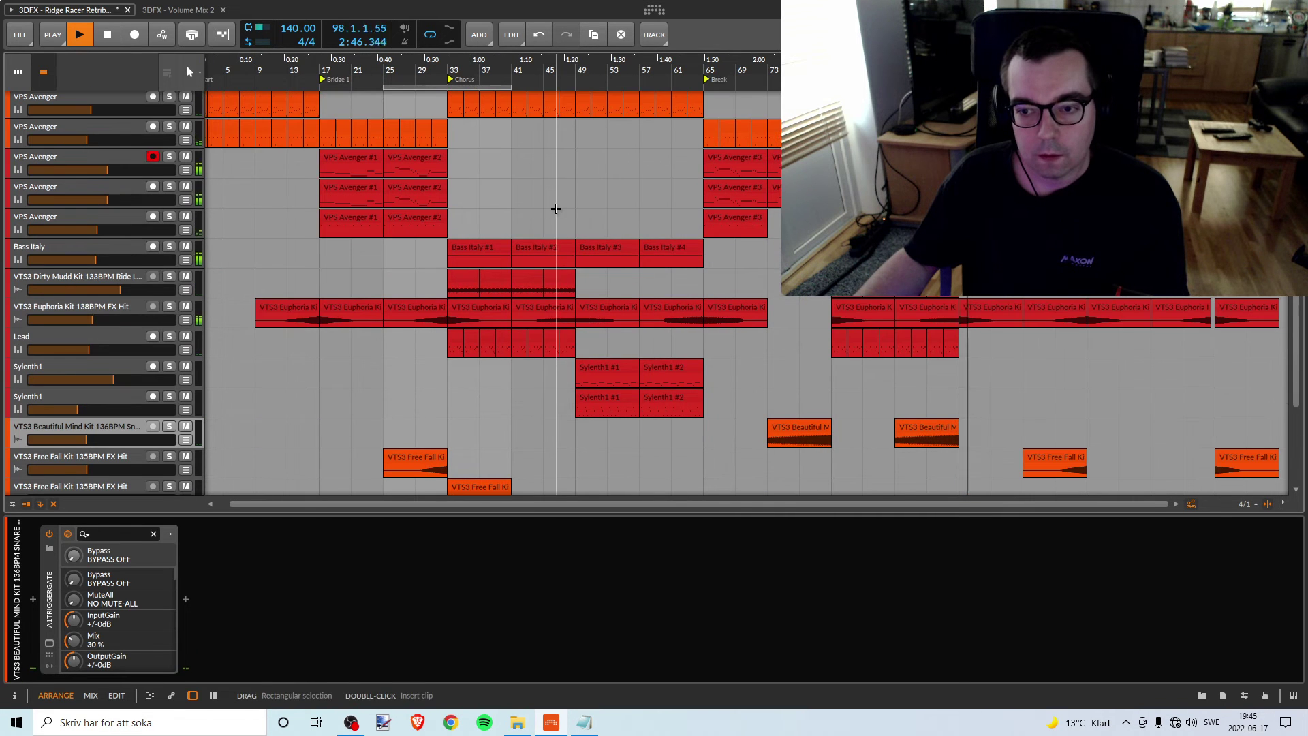
drag(590, 80, 590, 88)
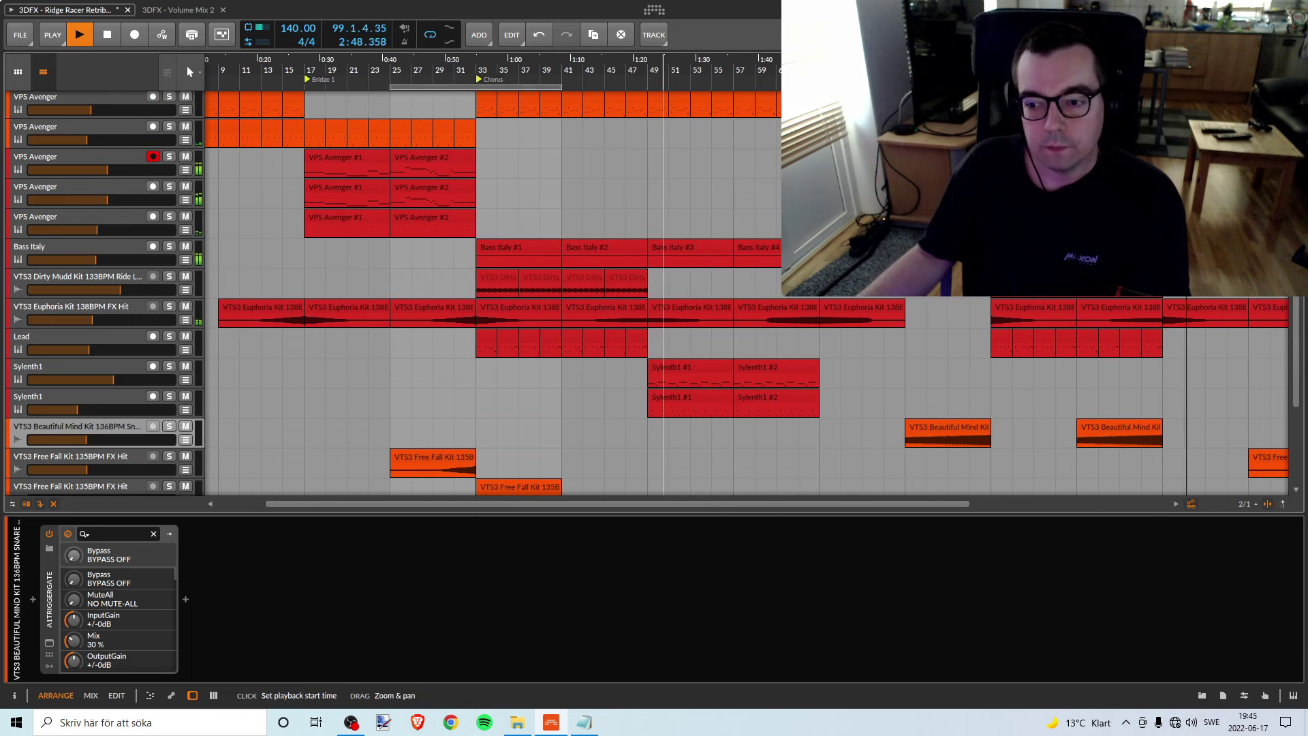
key(space)
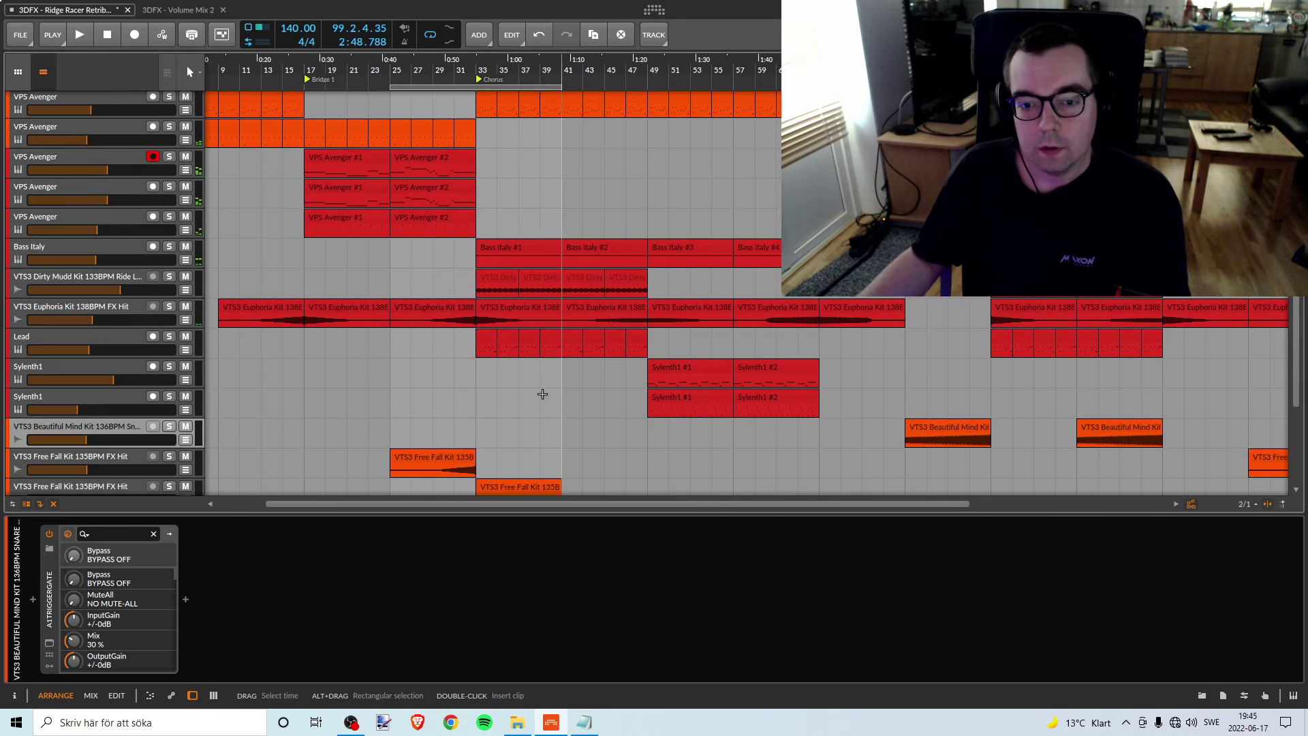
click(165, 402)
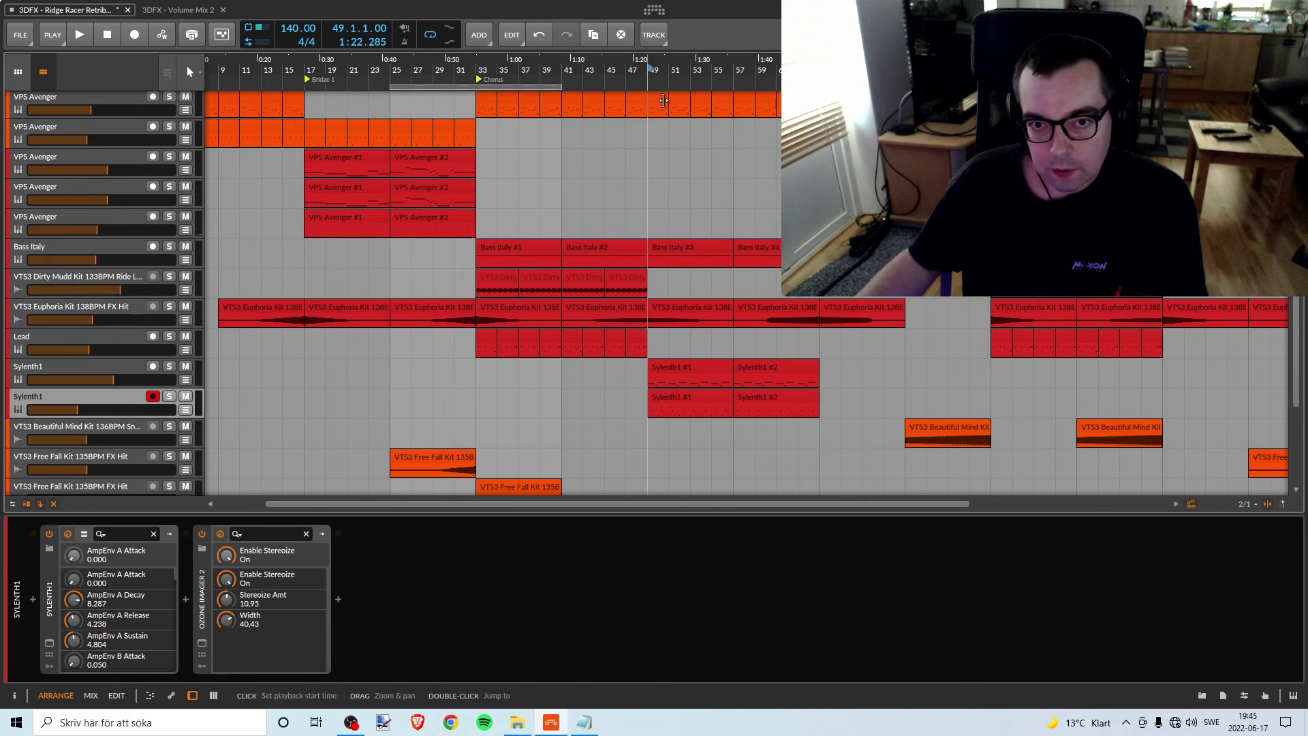
click(435, 438)
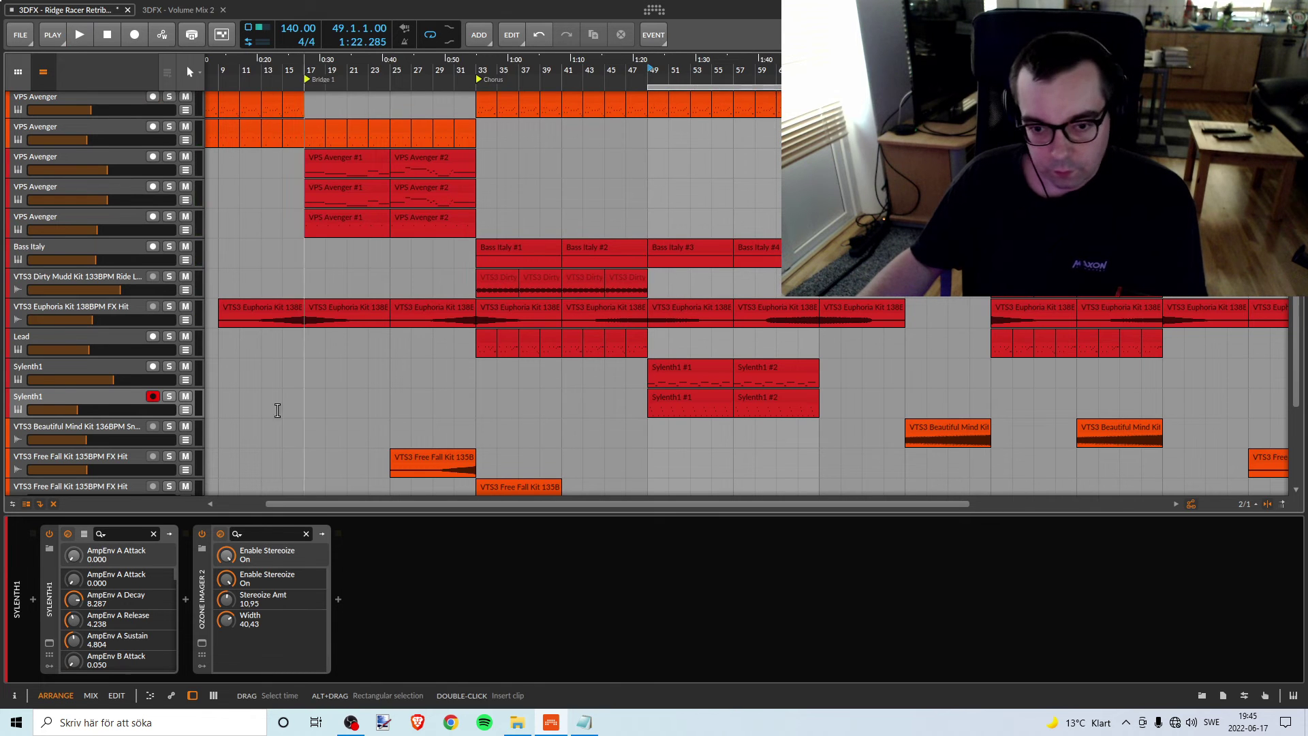
click(169, 396)
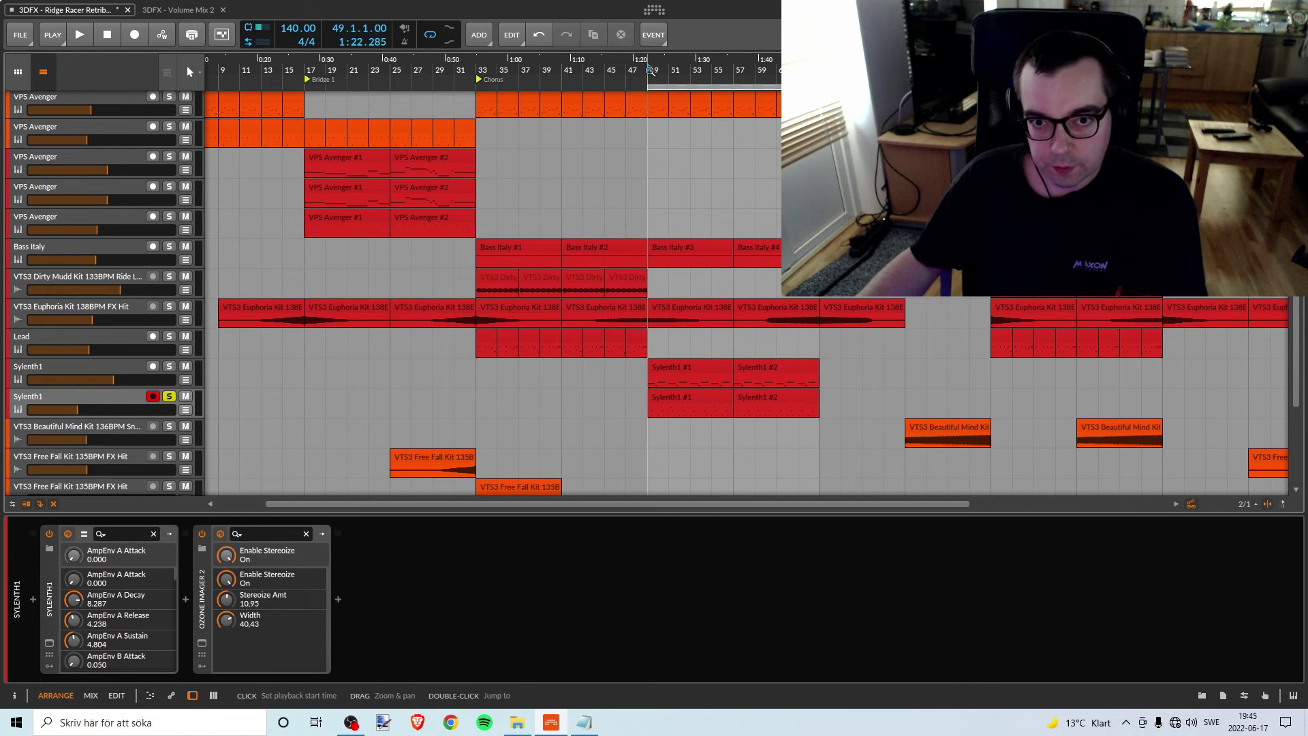
key(space)
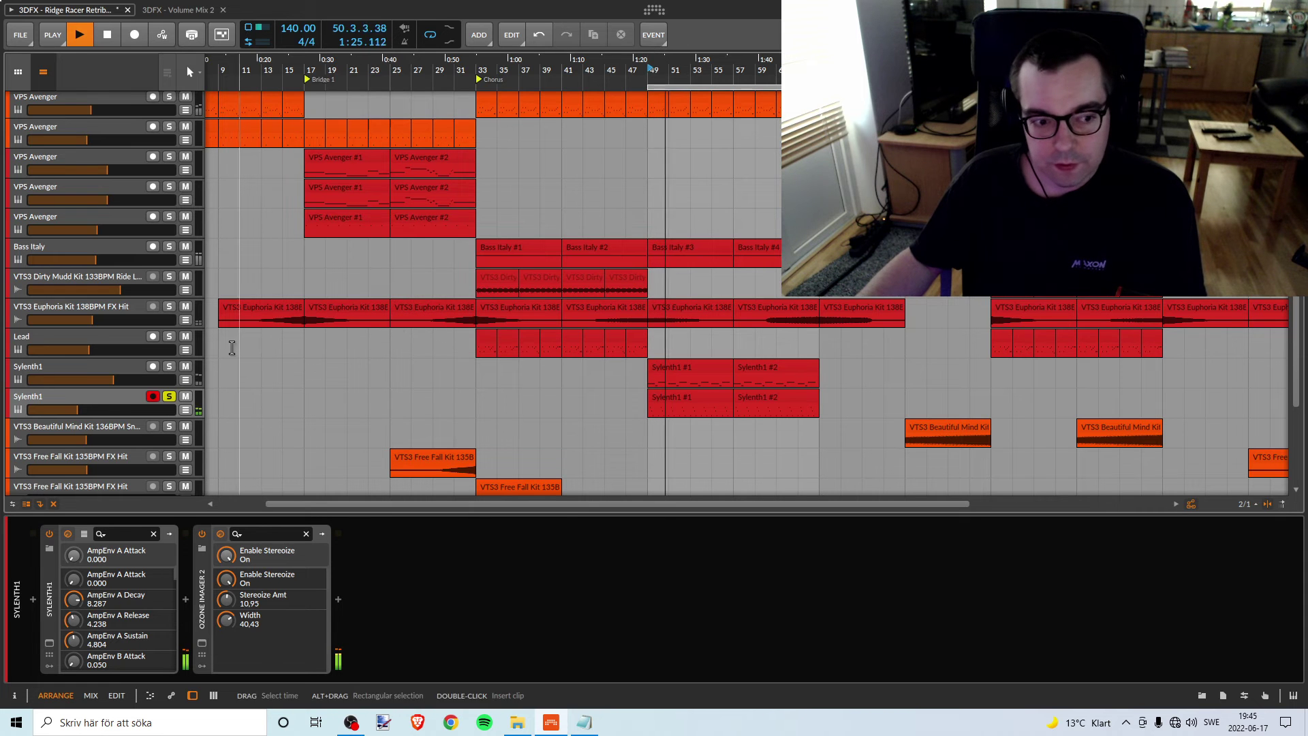
Unsolo the lower Sylenth1 track and set its volume to about -20.2 dB while listening to the full mix
click(169, 396)
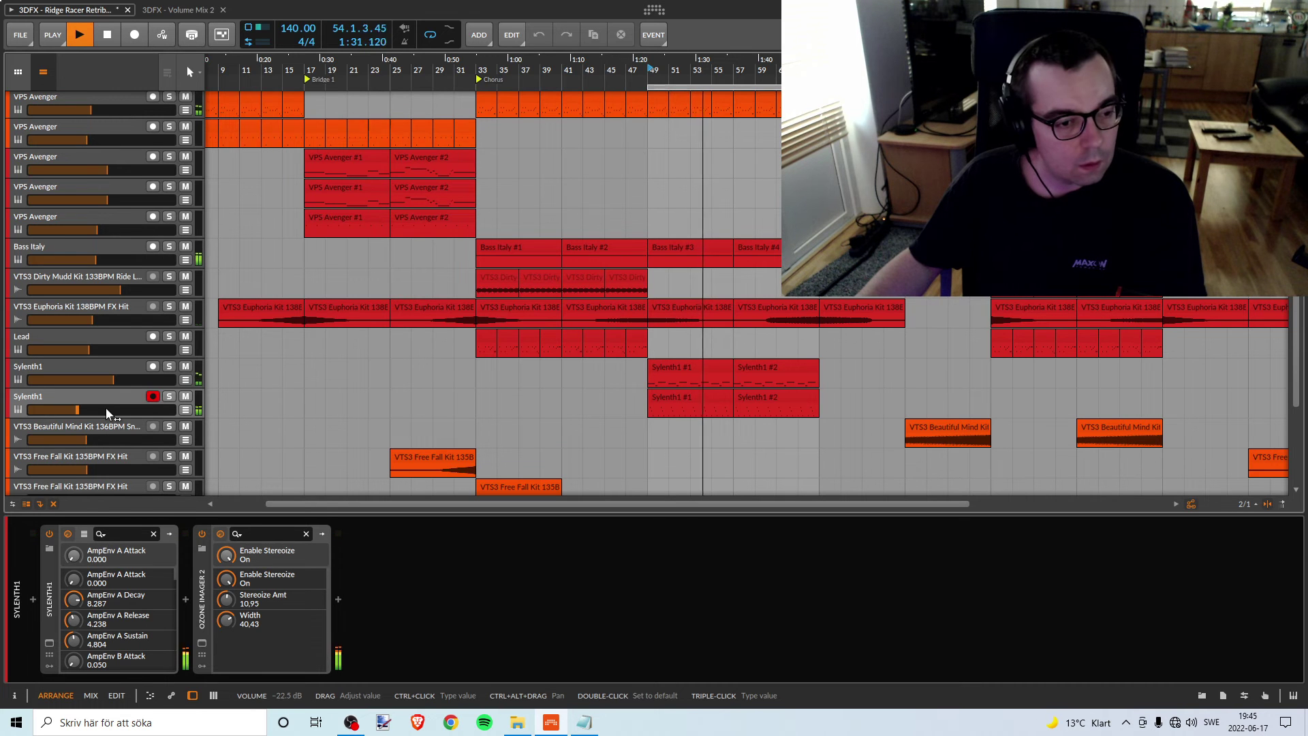
drag(105, 407, 76, 409)
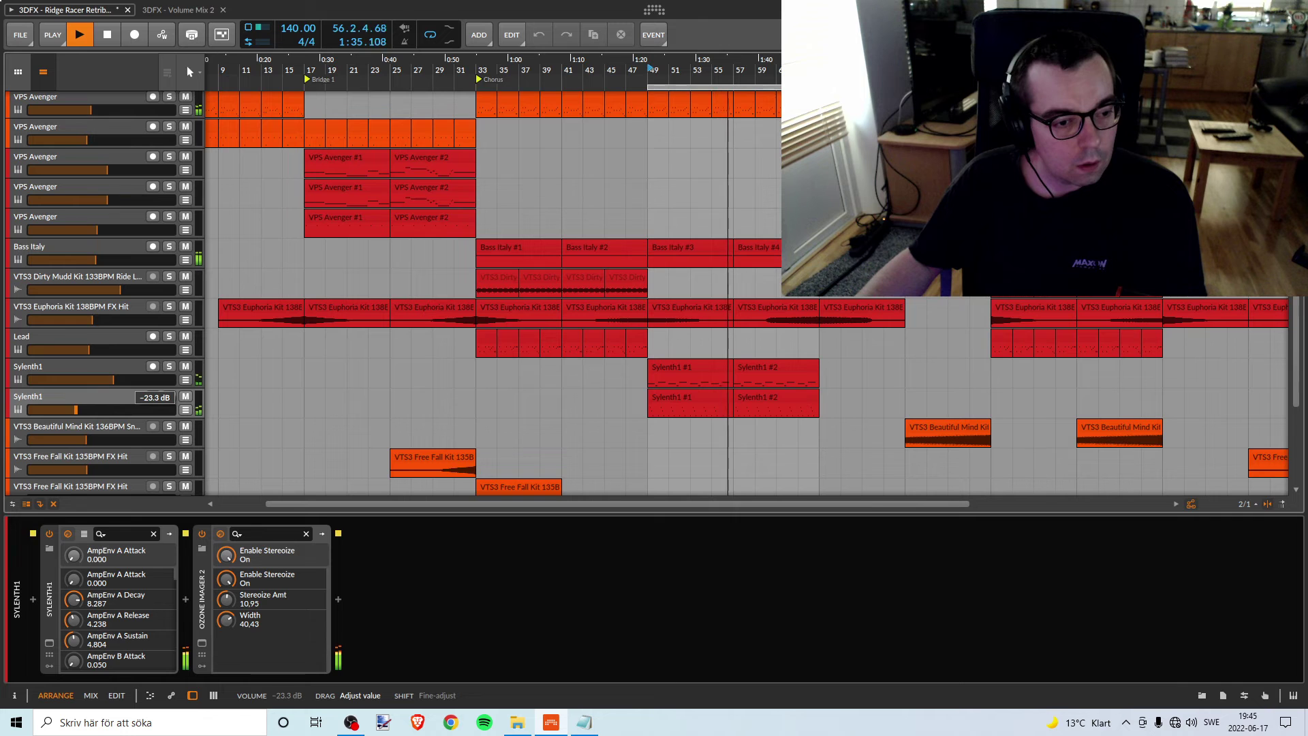
drag(75, 410, 80, 409)
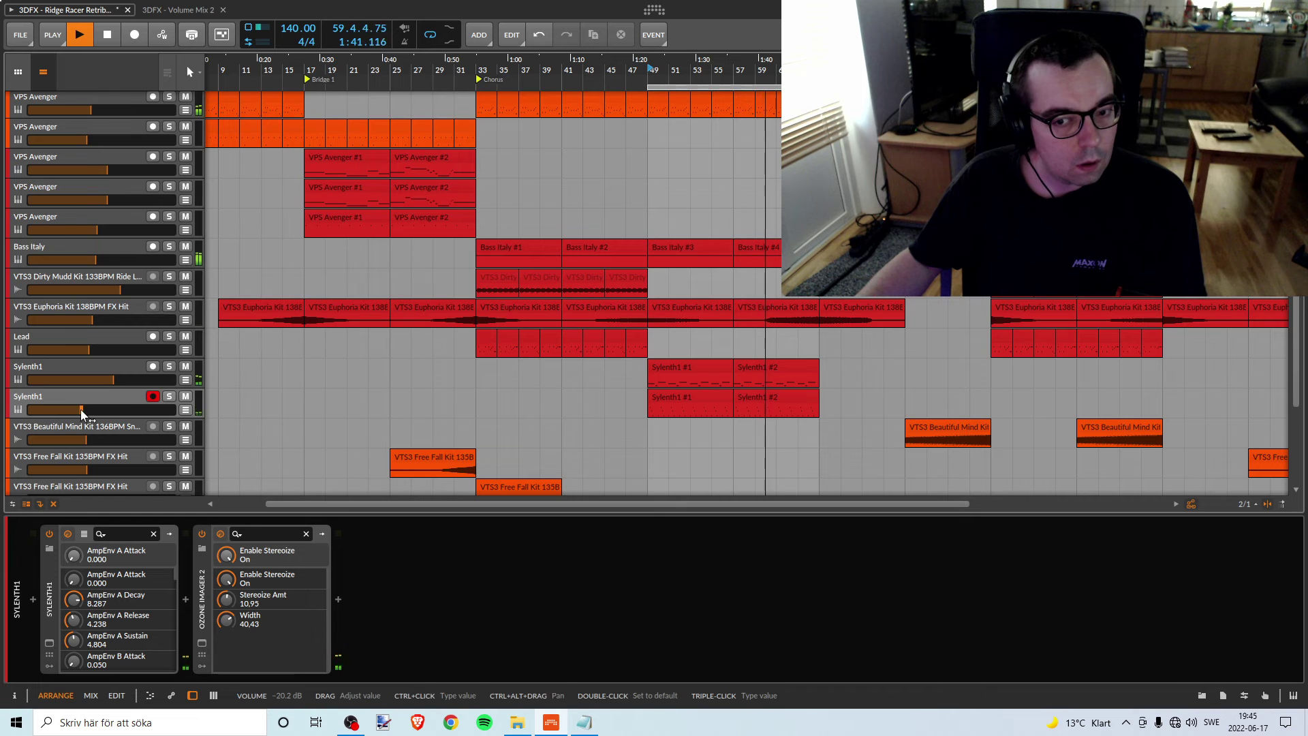
key(space)
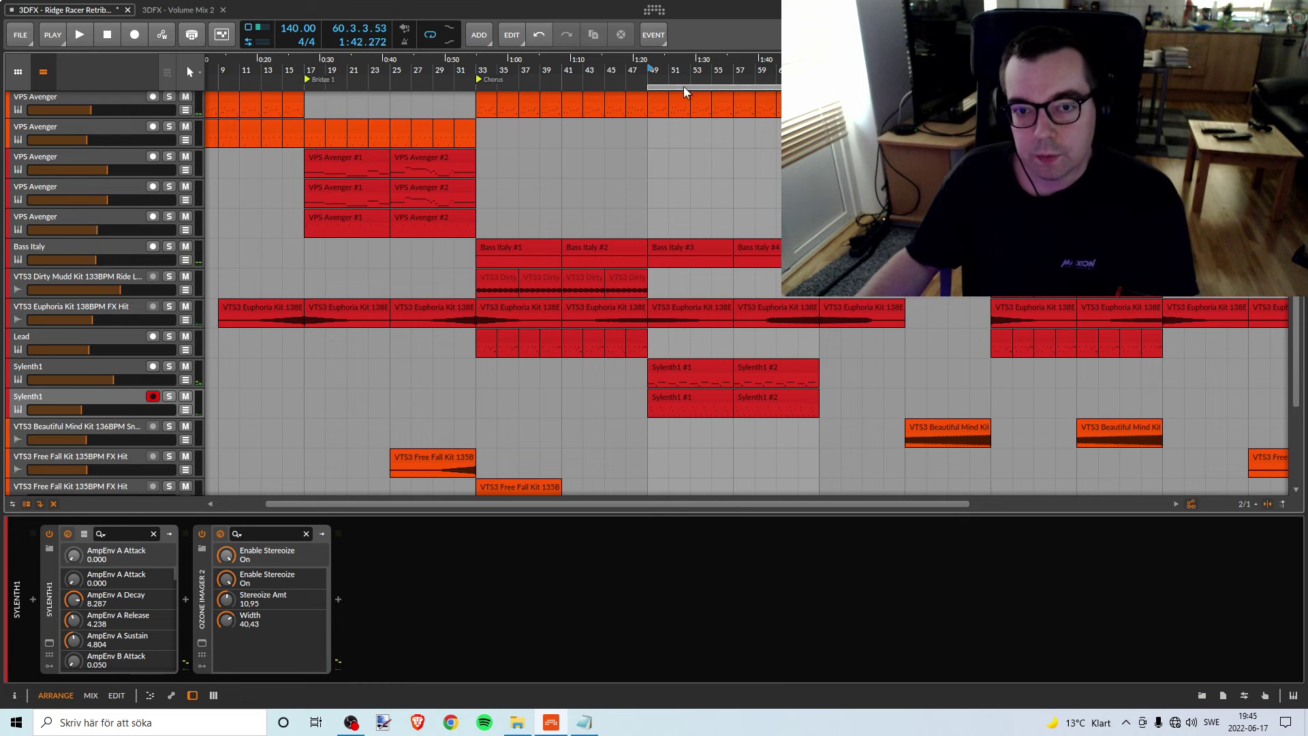
Replay from bar 49 and compare the lower Sylenth1 track in the full mix and soloed
click(646, 70)
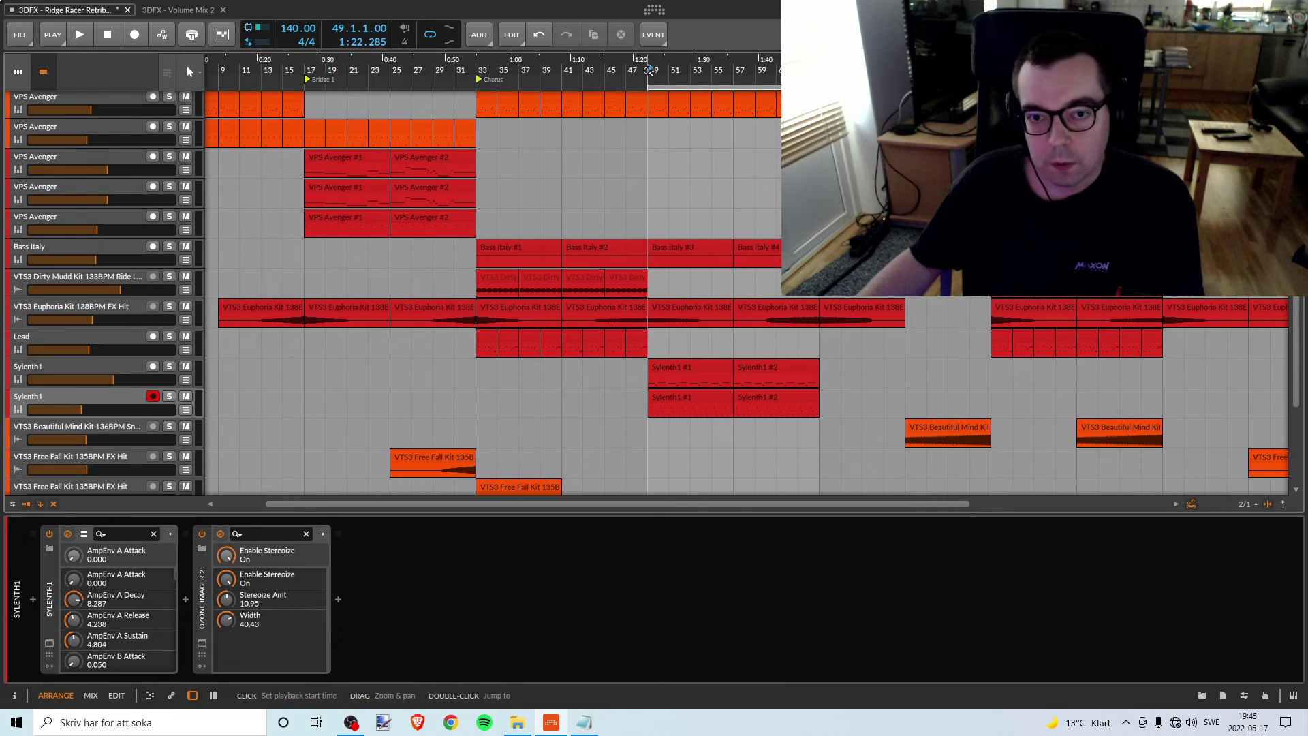
key(space)
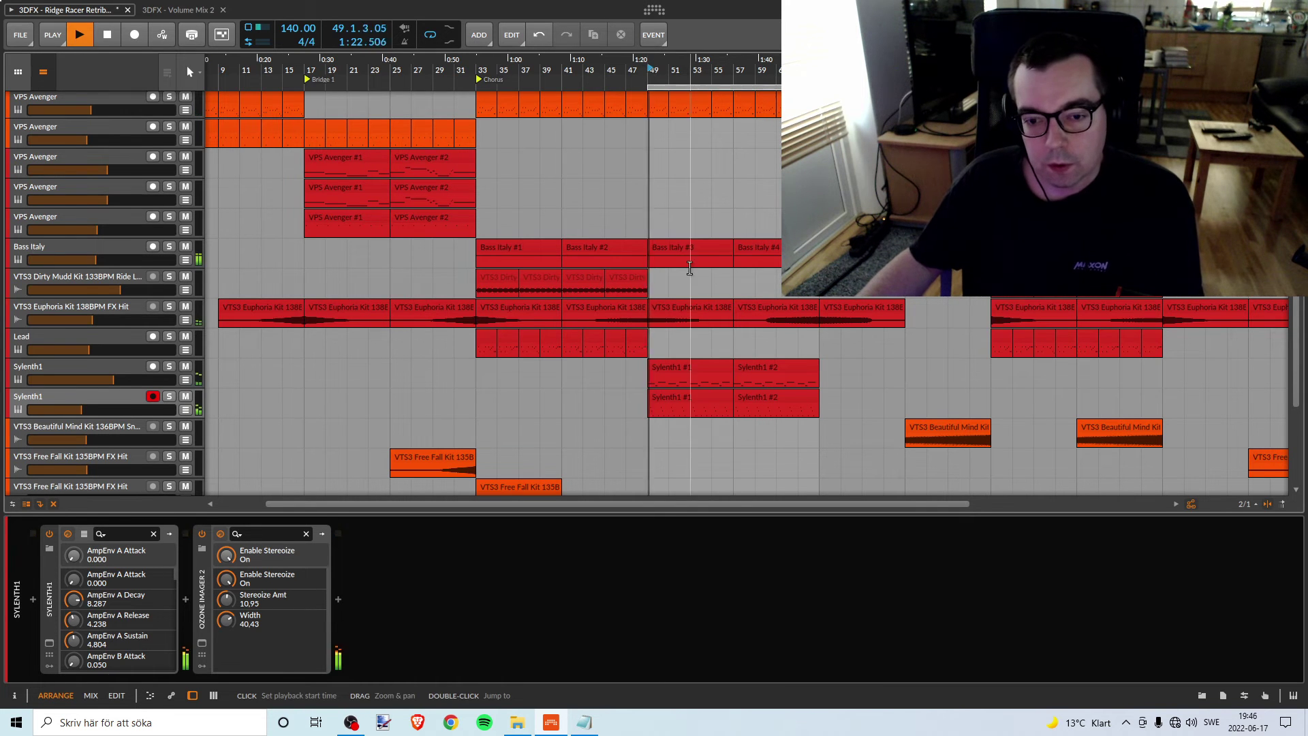
click(168, 397)
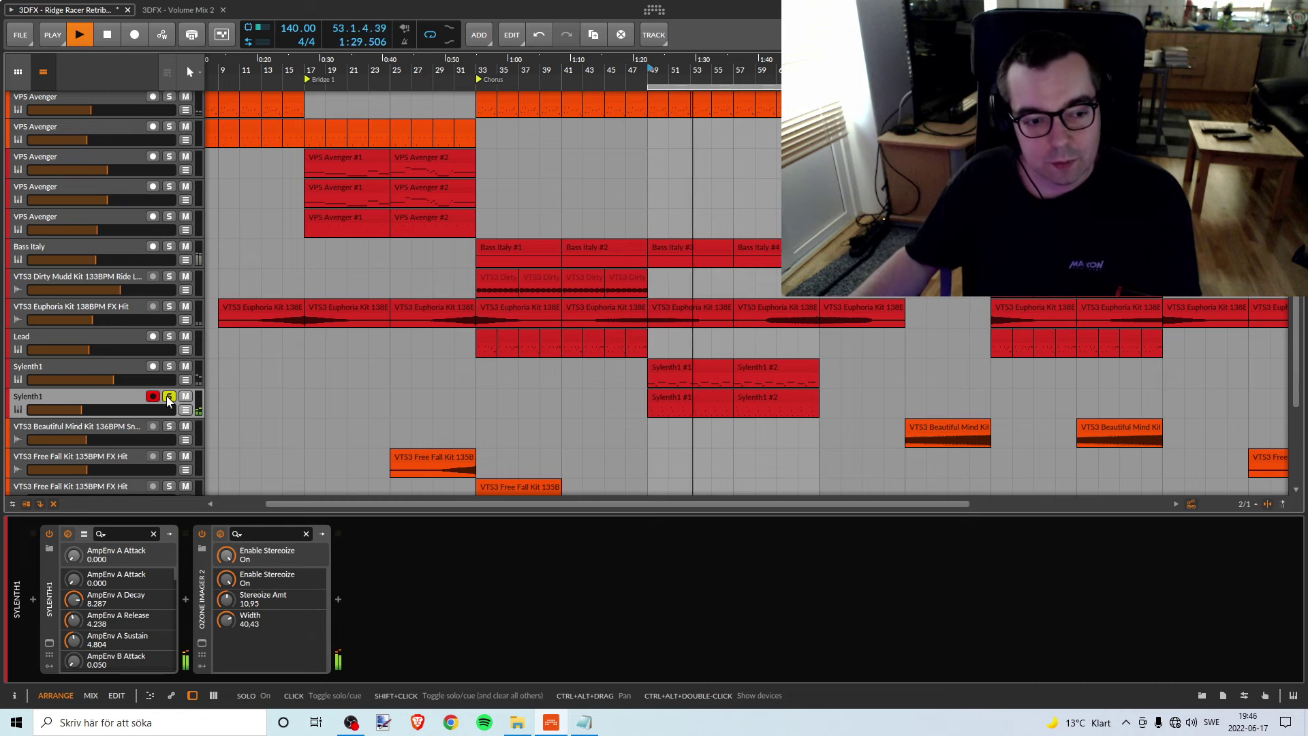
click(168, 397)
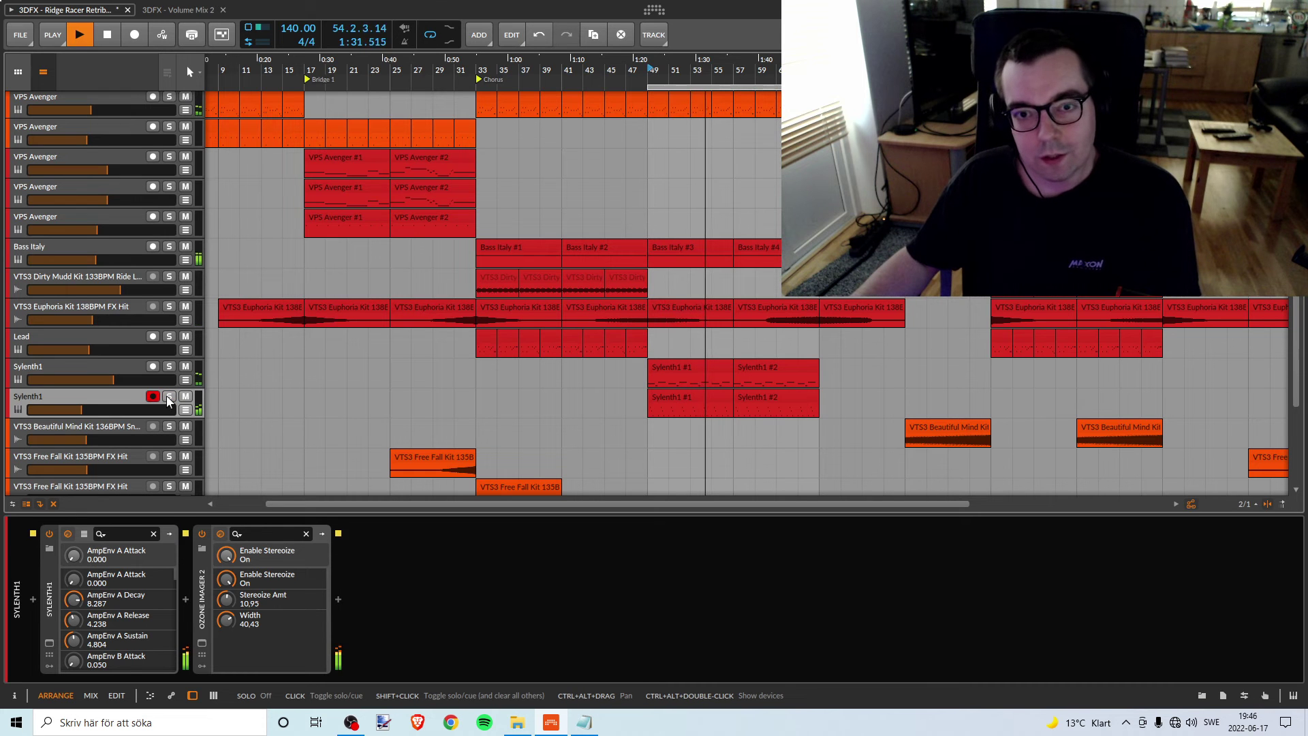
Solo the upper Sylenth1 track and play it from its first clip at bar 49
click(82, 371)
click(169, 366)
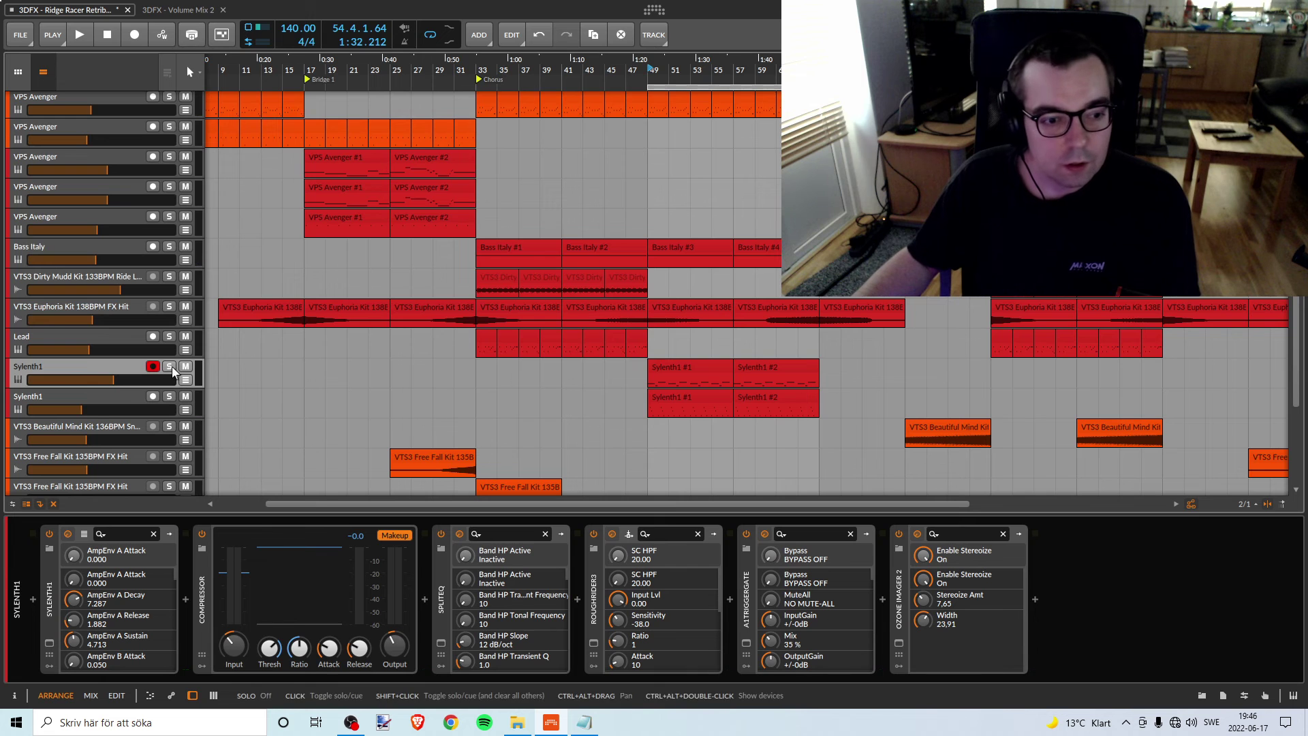
key(space)
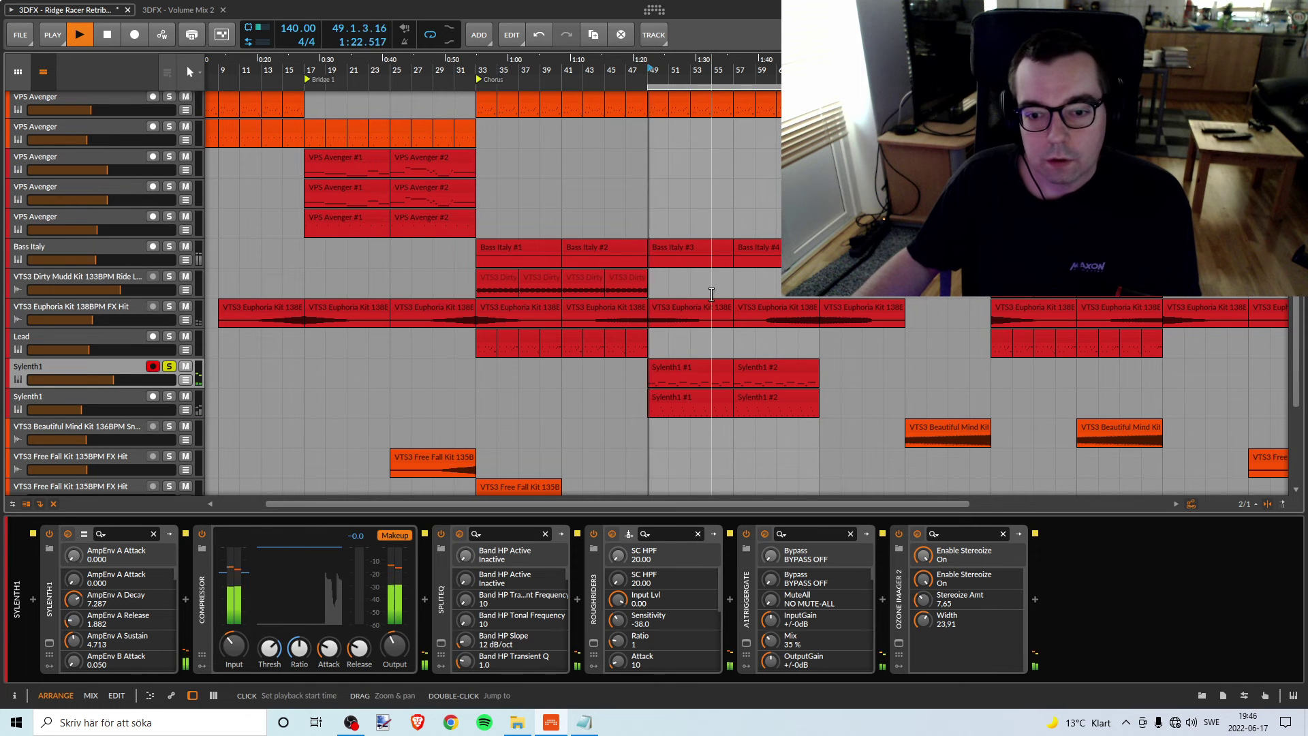
Unsolo the upper Sylenth1 track and set its volume to about -3.4 dB while listening to the full mix from bar 49
click(169, 366)
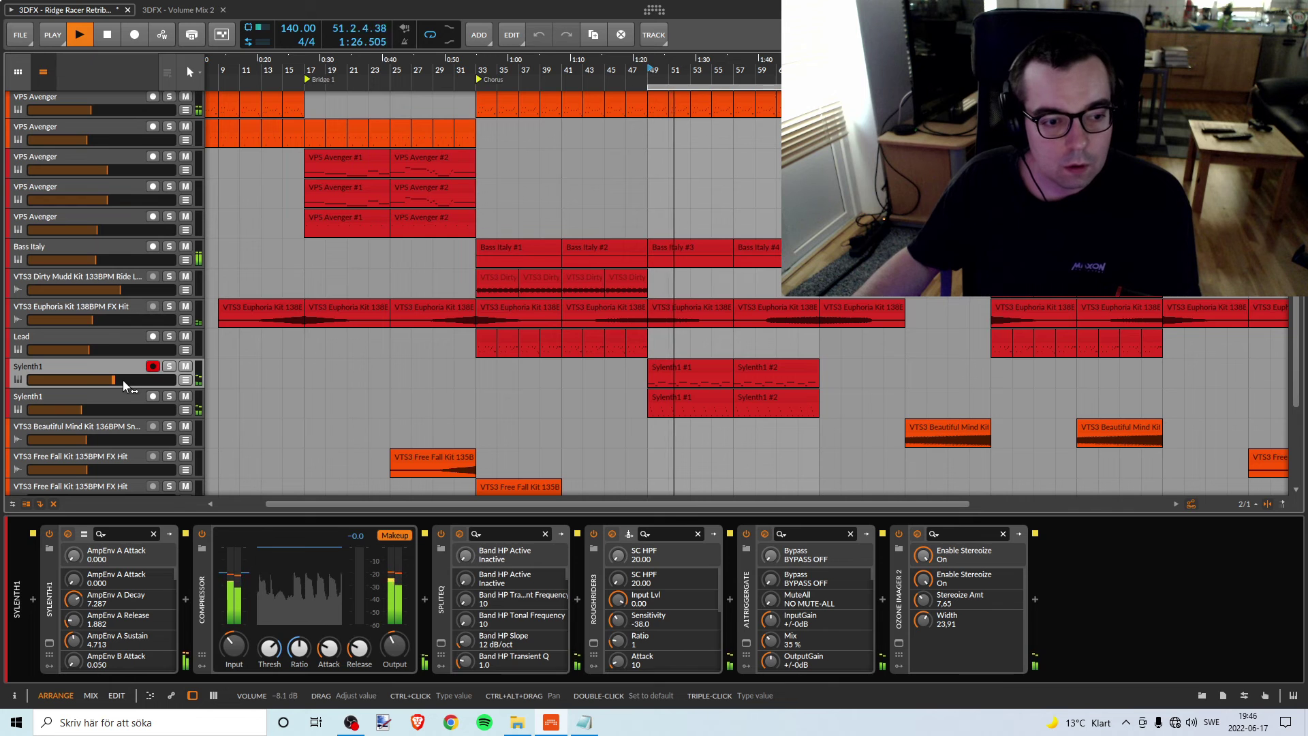
drag(122, 378, 122, 380)
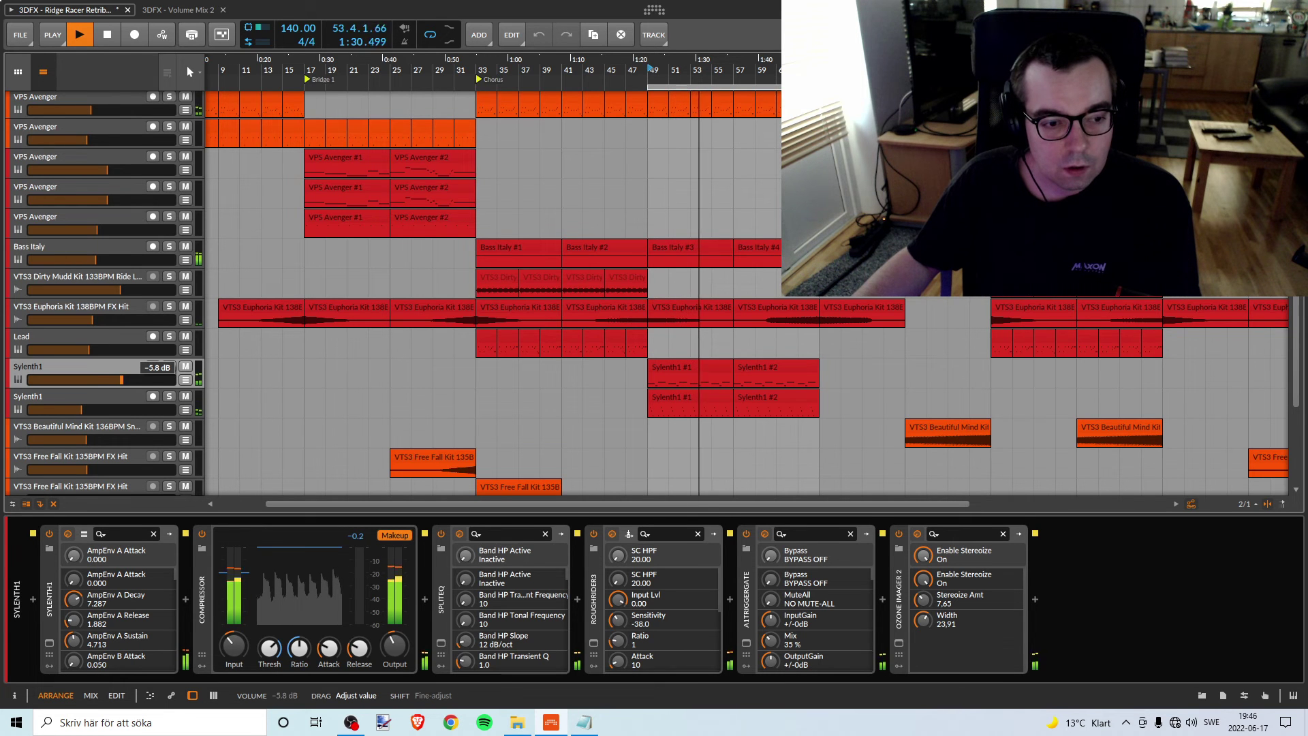
drag(122, 379, 138, 379)
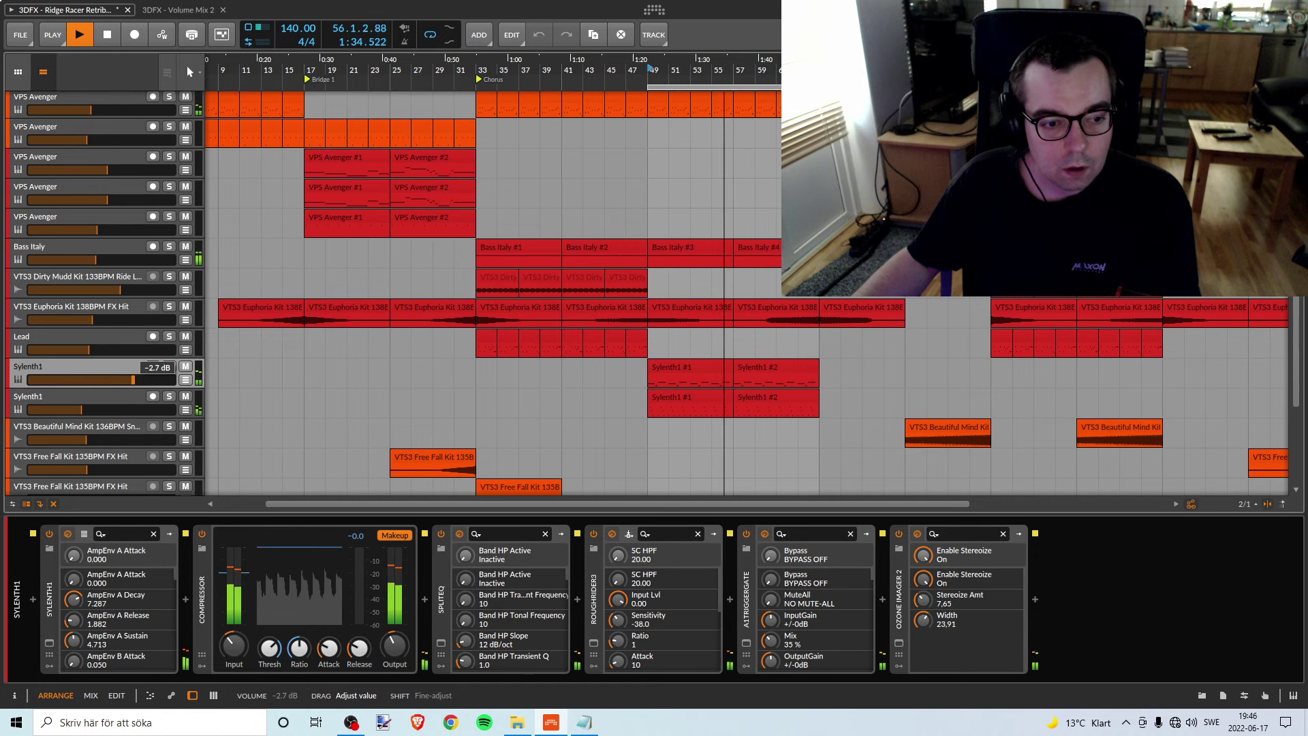
drag(131, 379, 130, 380)
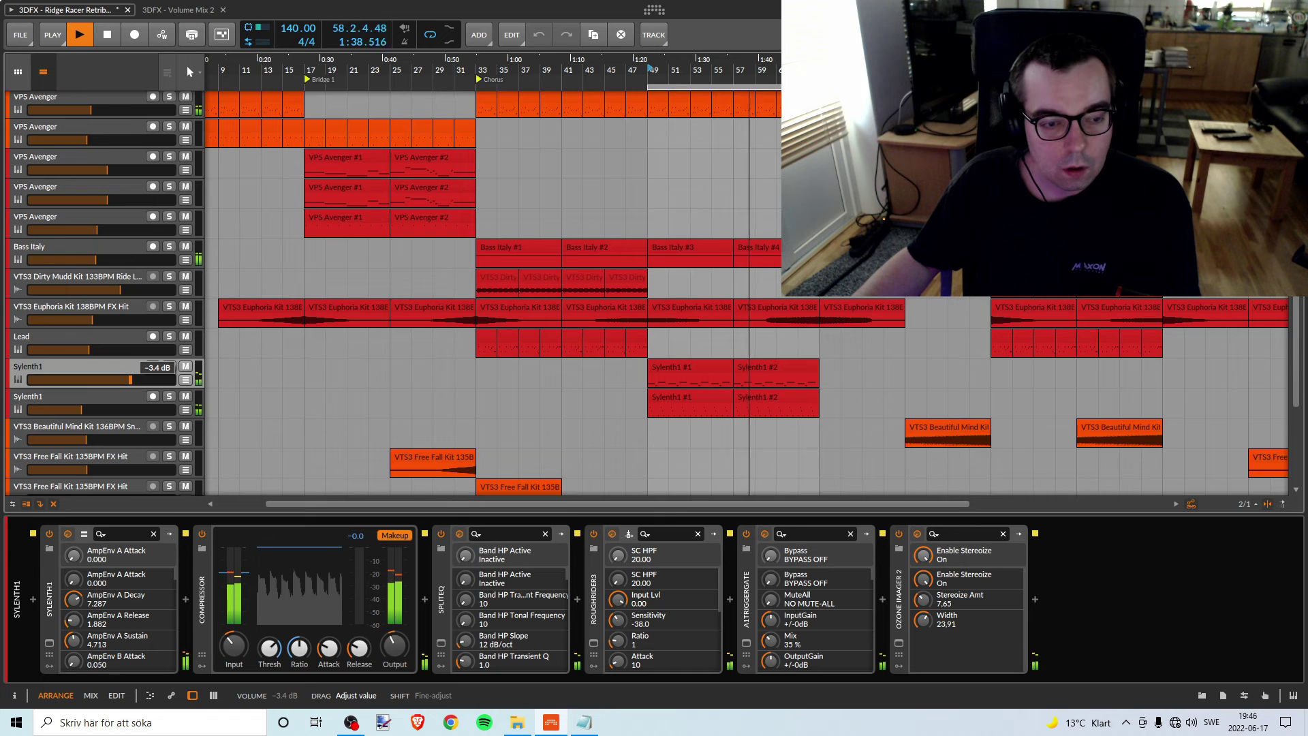
drag(129, 379, 129, 379)
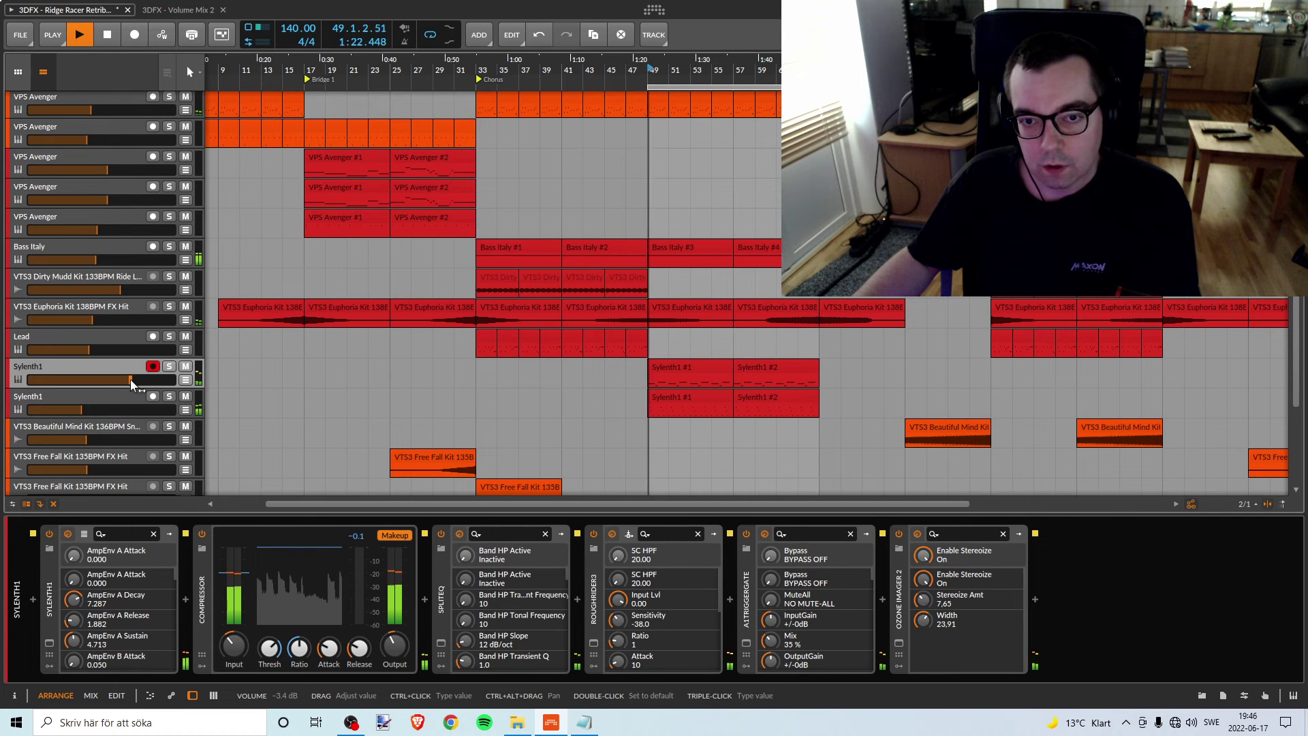
drag(129, 379, 128, 379)
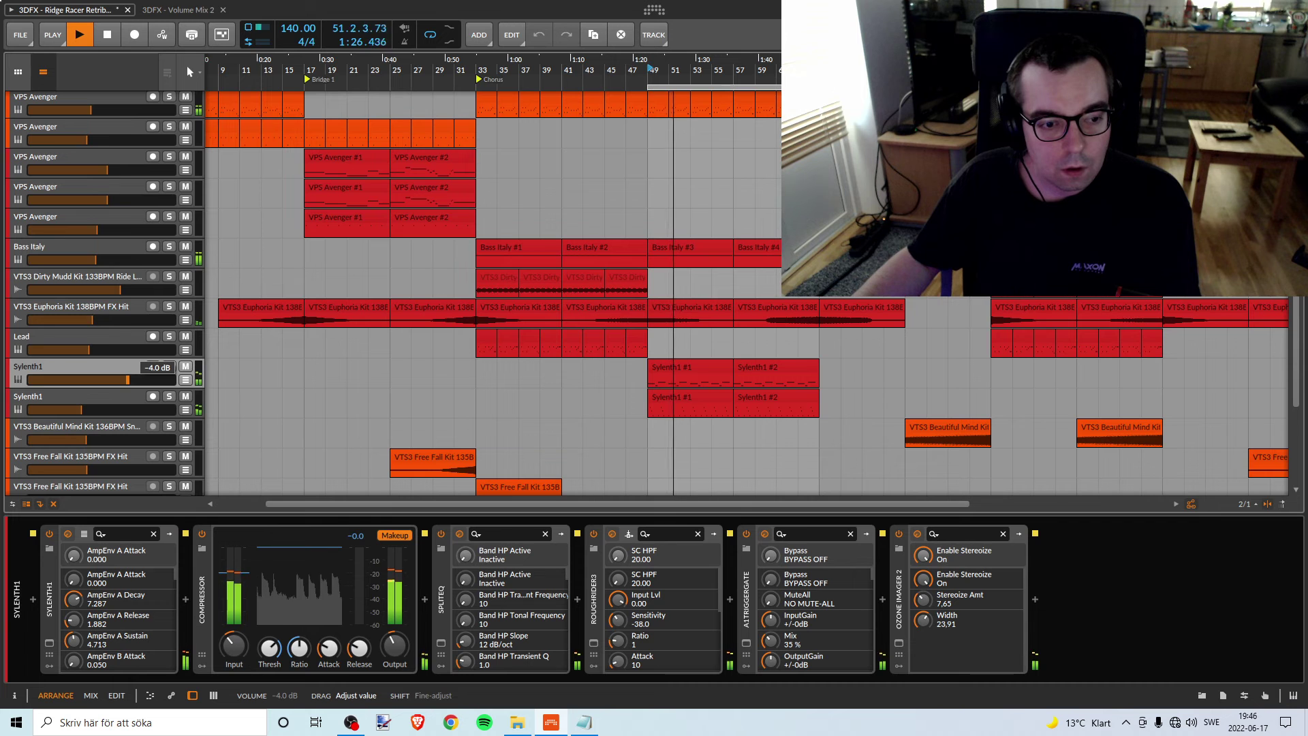
drag(127, 379, 130, 379)
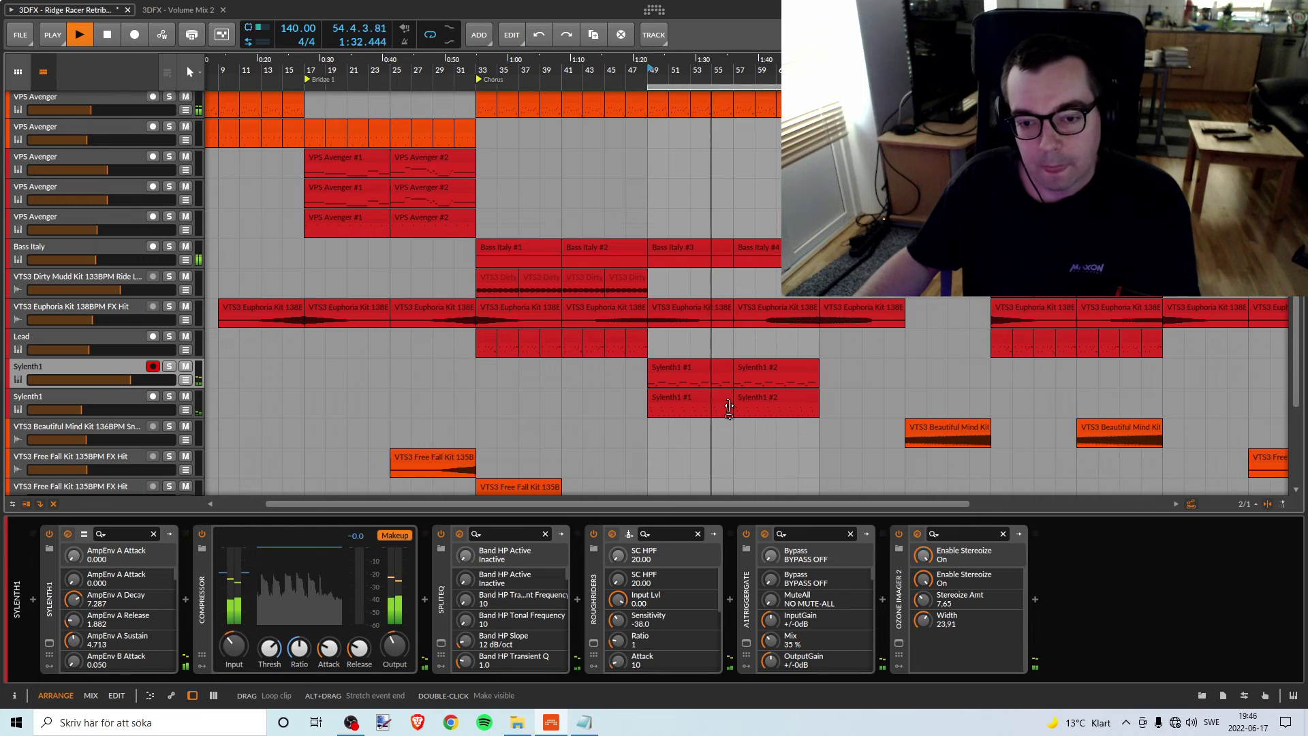
scroll(730, 405, up, 2)
scroll(729, 402, down, 2)
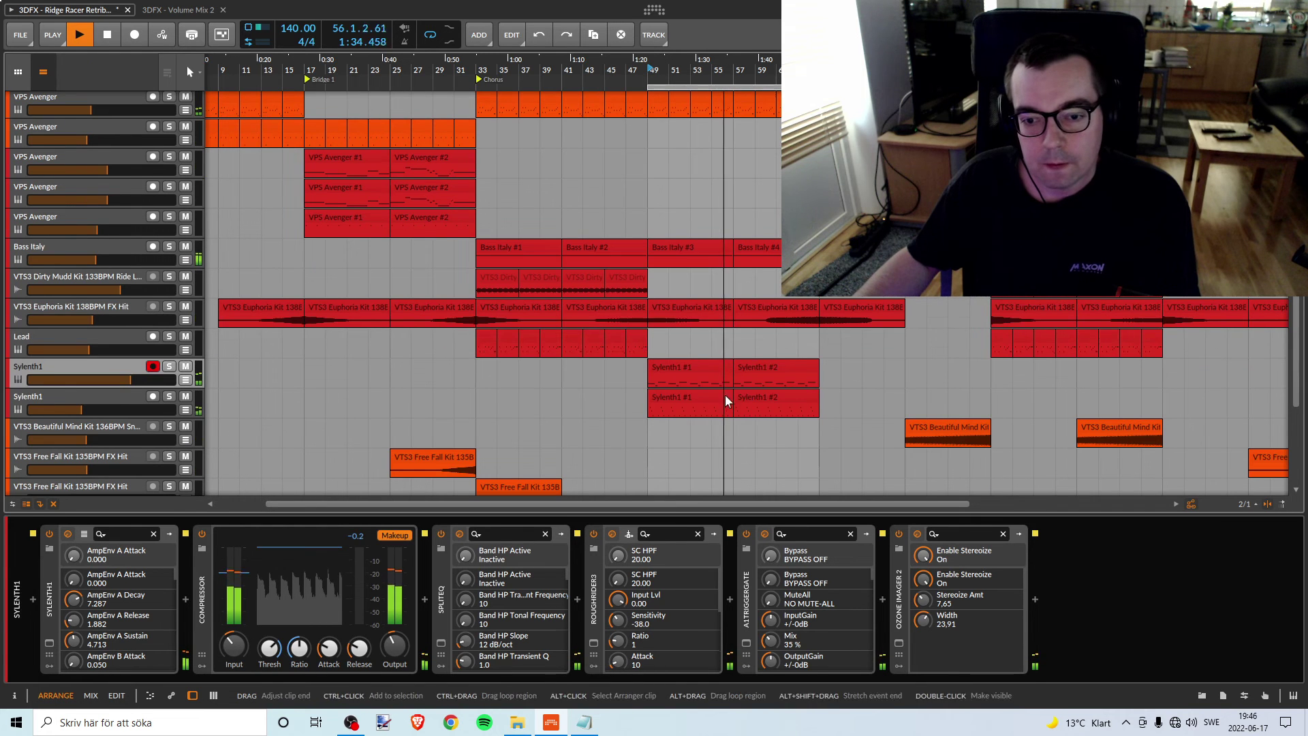
key(space)
Color both Sylenth1 tracks orange
click(122, 398)
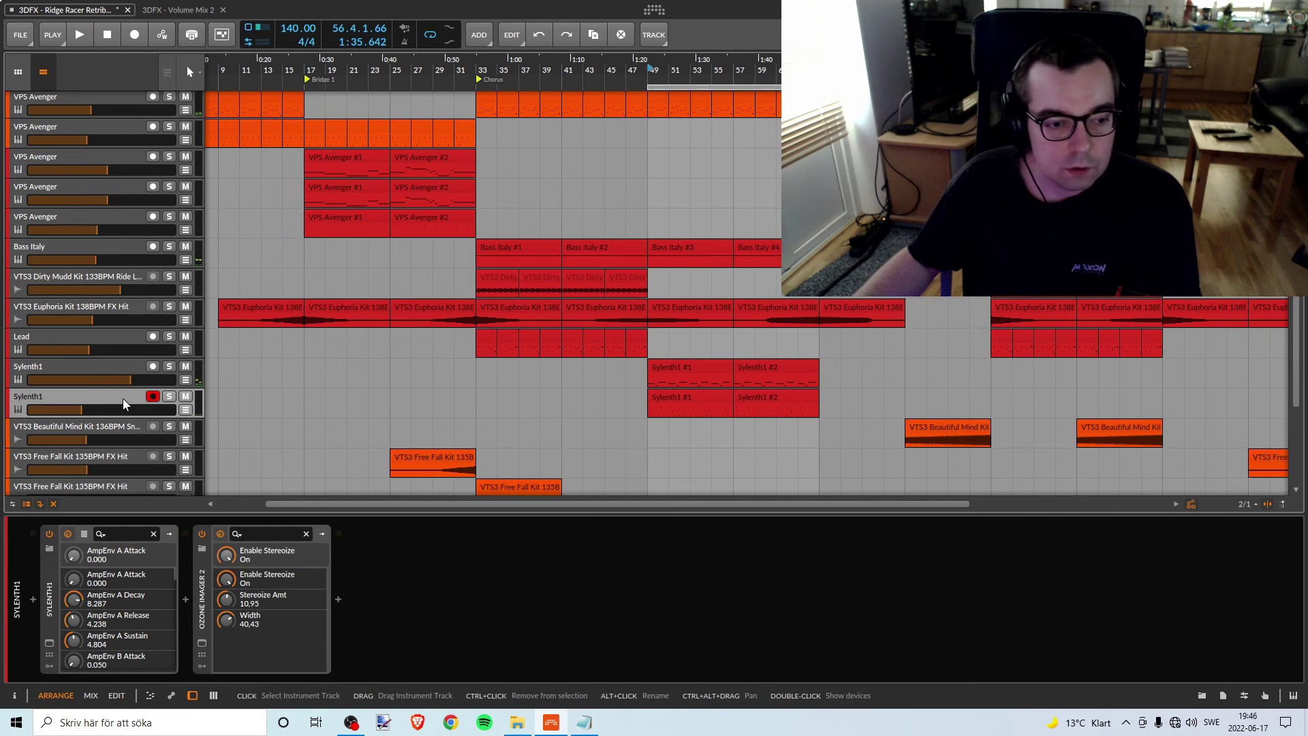
right_click(118, 398)
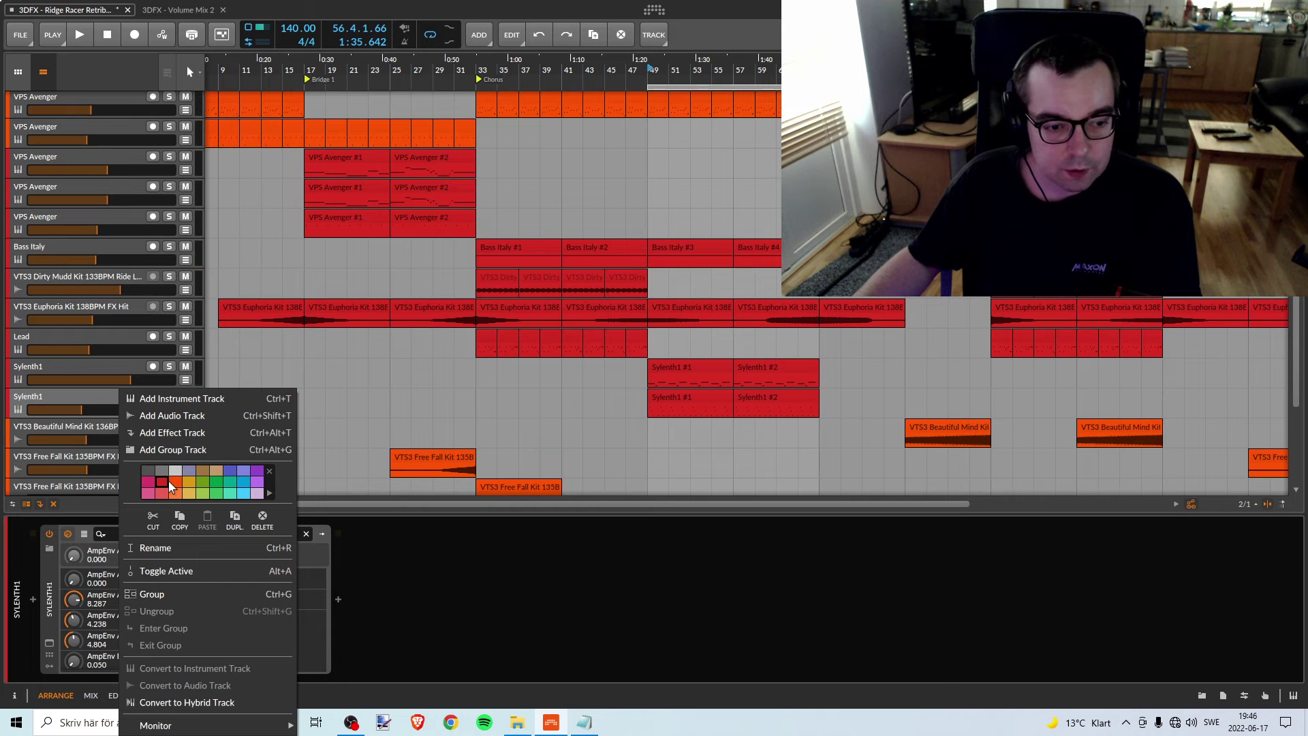
click(176, 486)
click(118, 365)
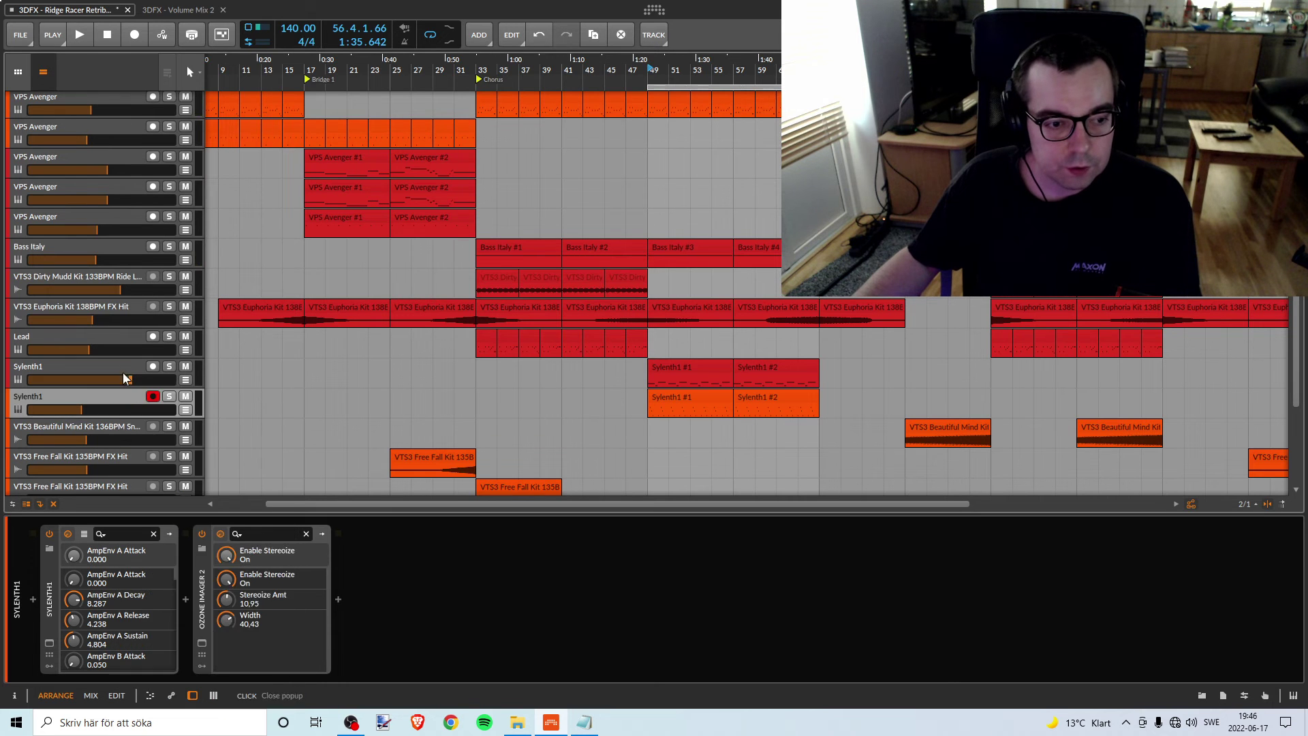
right_click(117, 365)
click(176, 461)
click(83, 366)
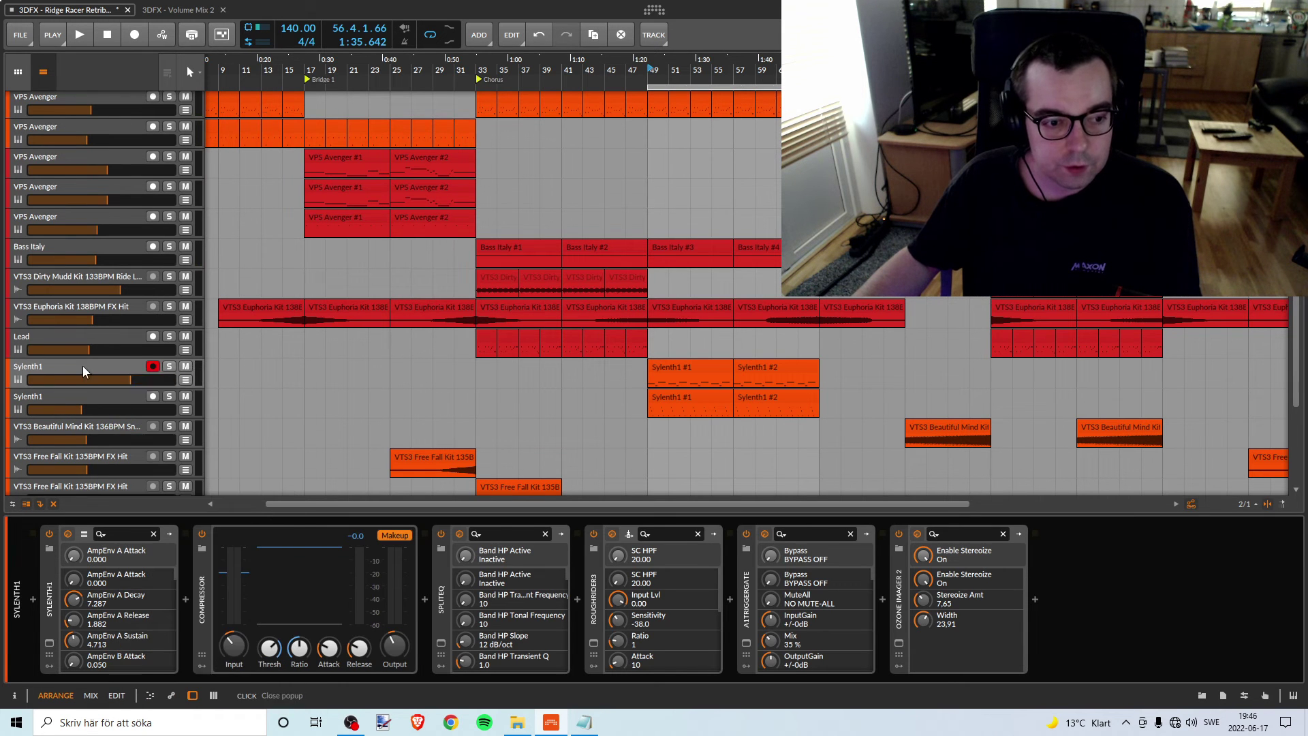
Play from the Chorus marker at bar 33 and solo the Lead track
drag(482, 65, 482, 34)
drag(637, 68, 855, 68)
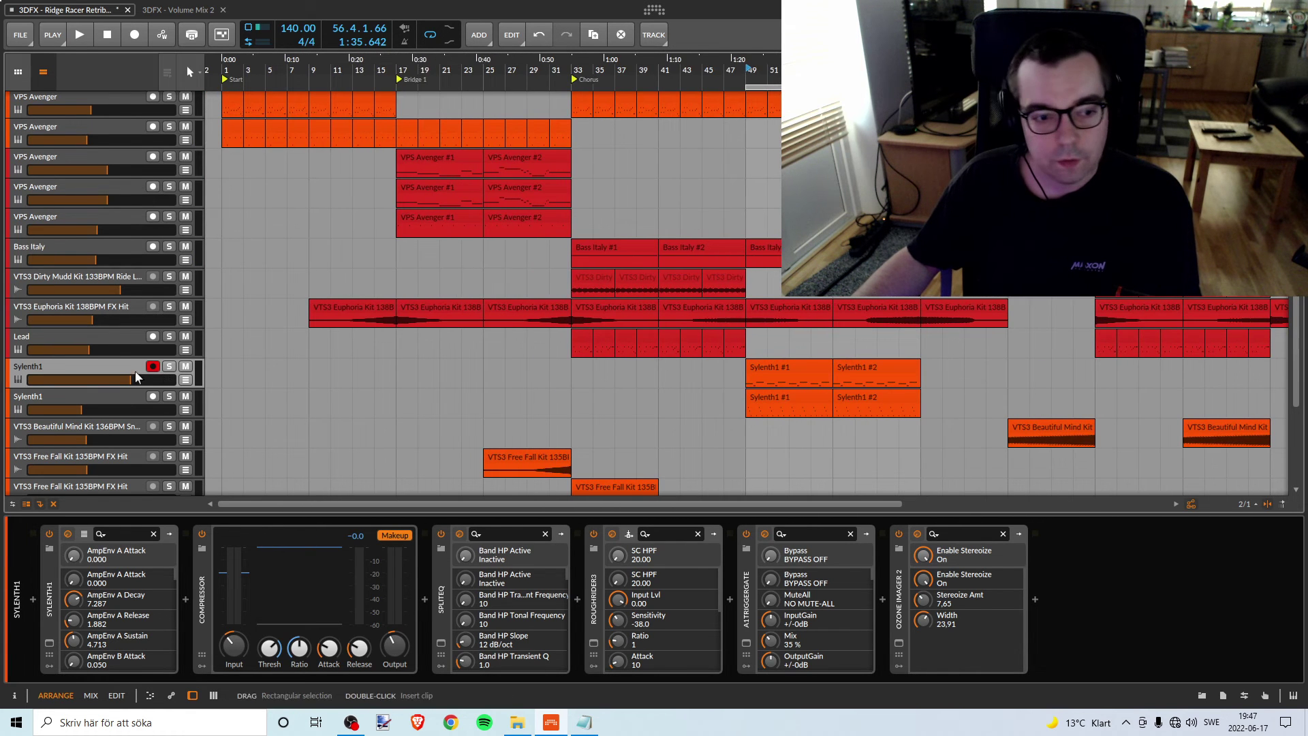
click(108, 335)
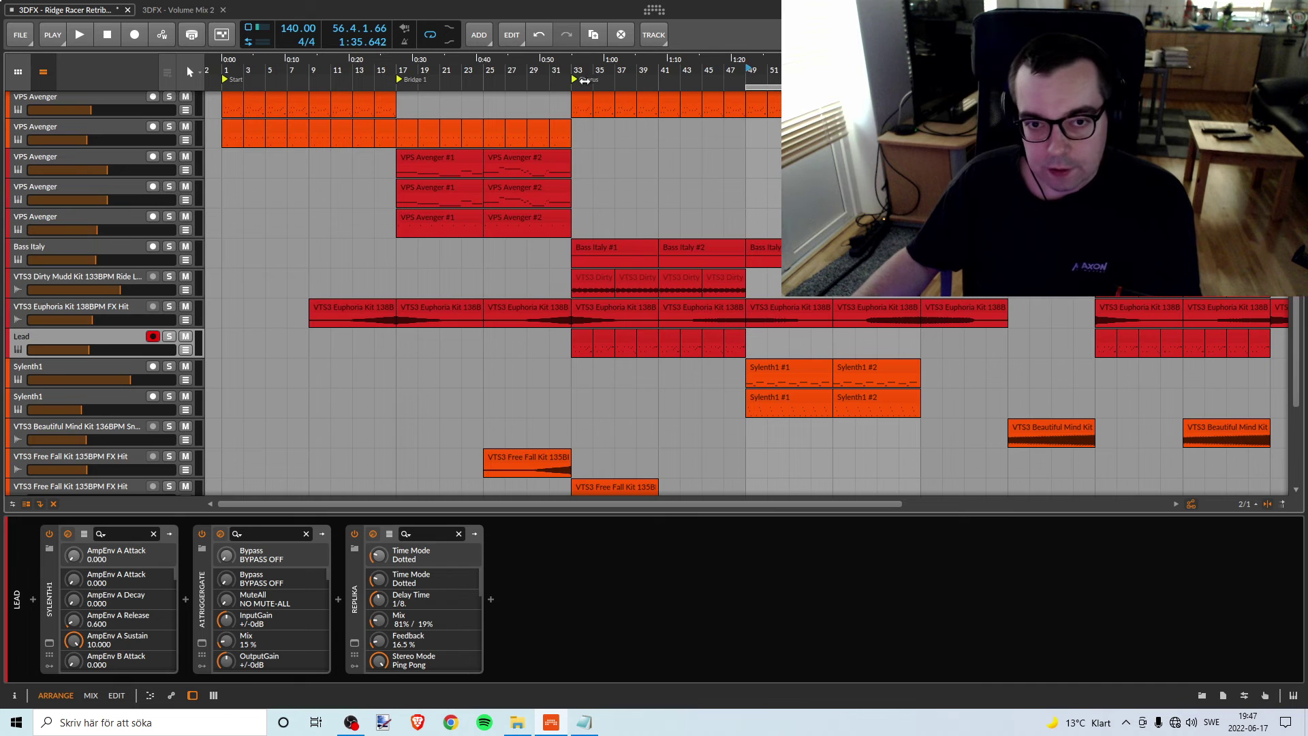
key(space)
click(170, 337)
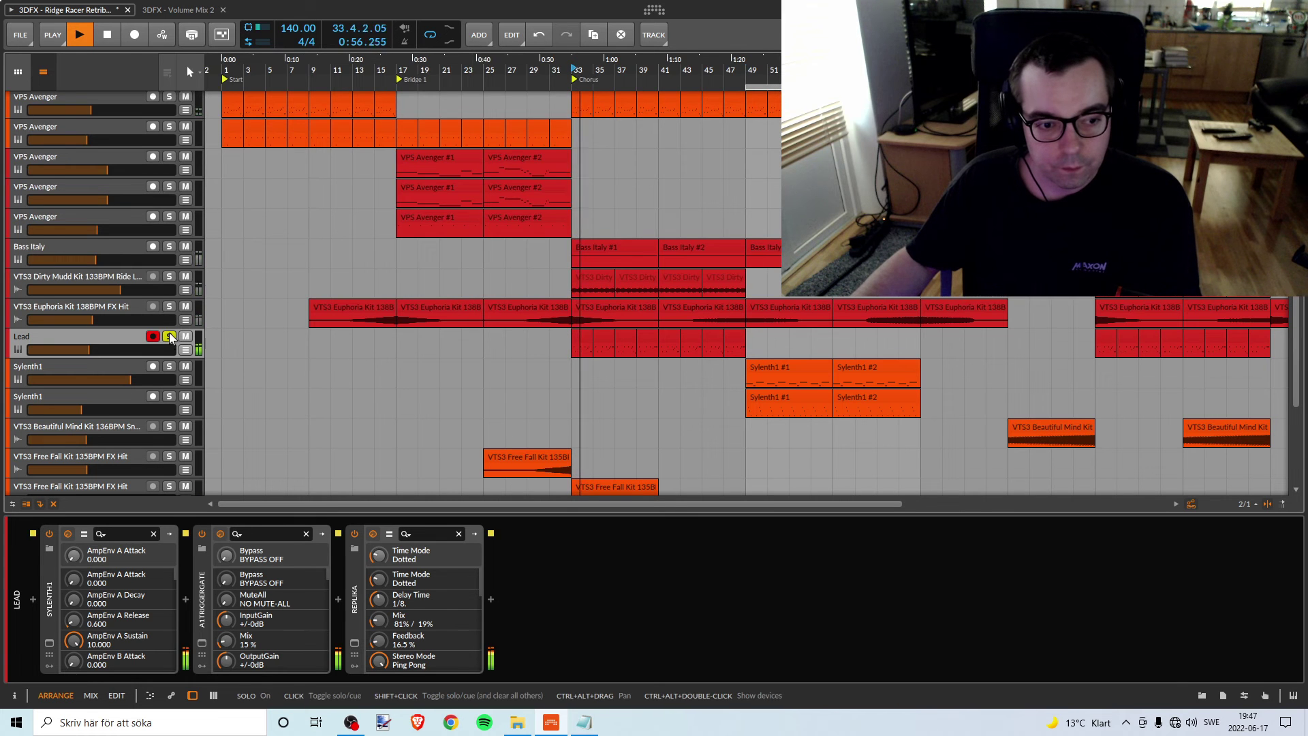
Unsolo the Lead track and lower its volume slightly while listening to the full mix
click(170, 336)
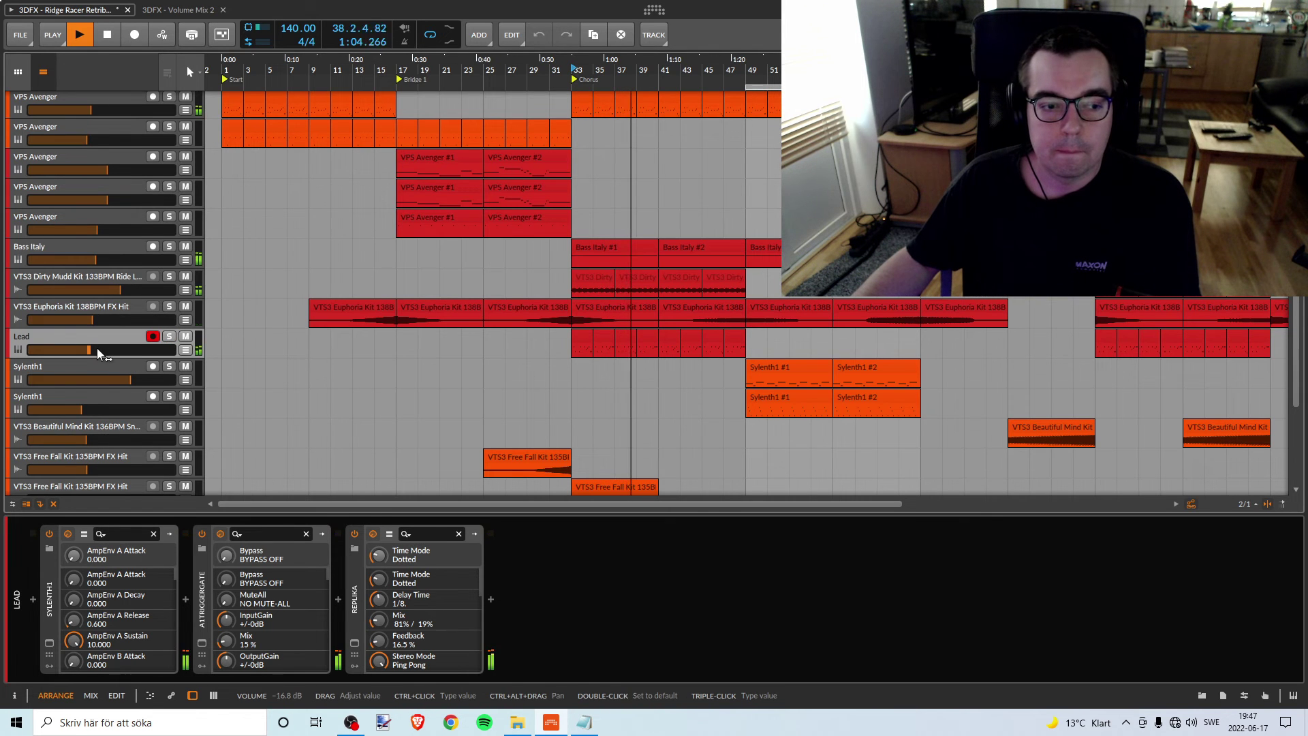
drag(97, 347, 96, 348)
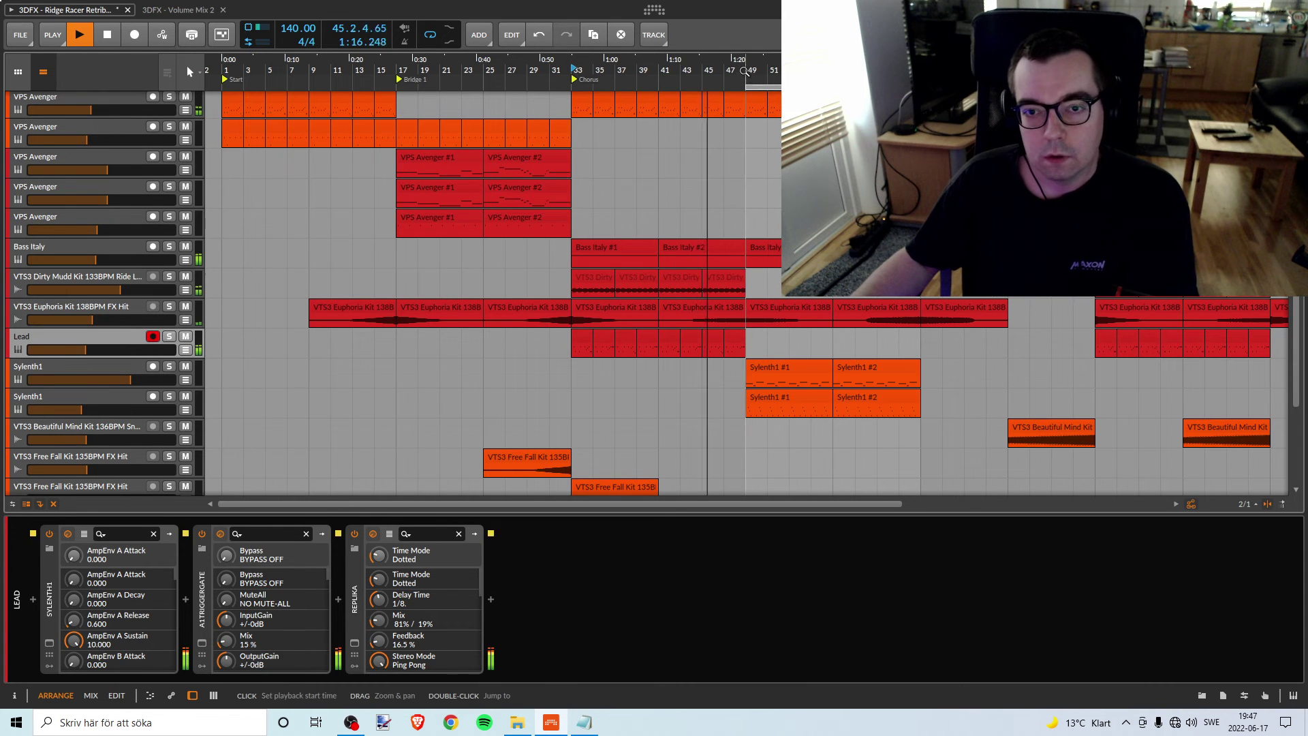
scroll(667, 407, right, 3)
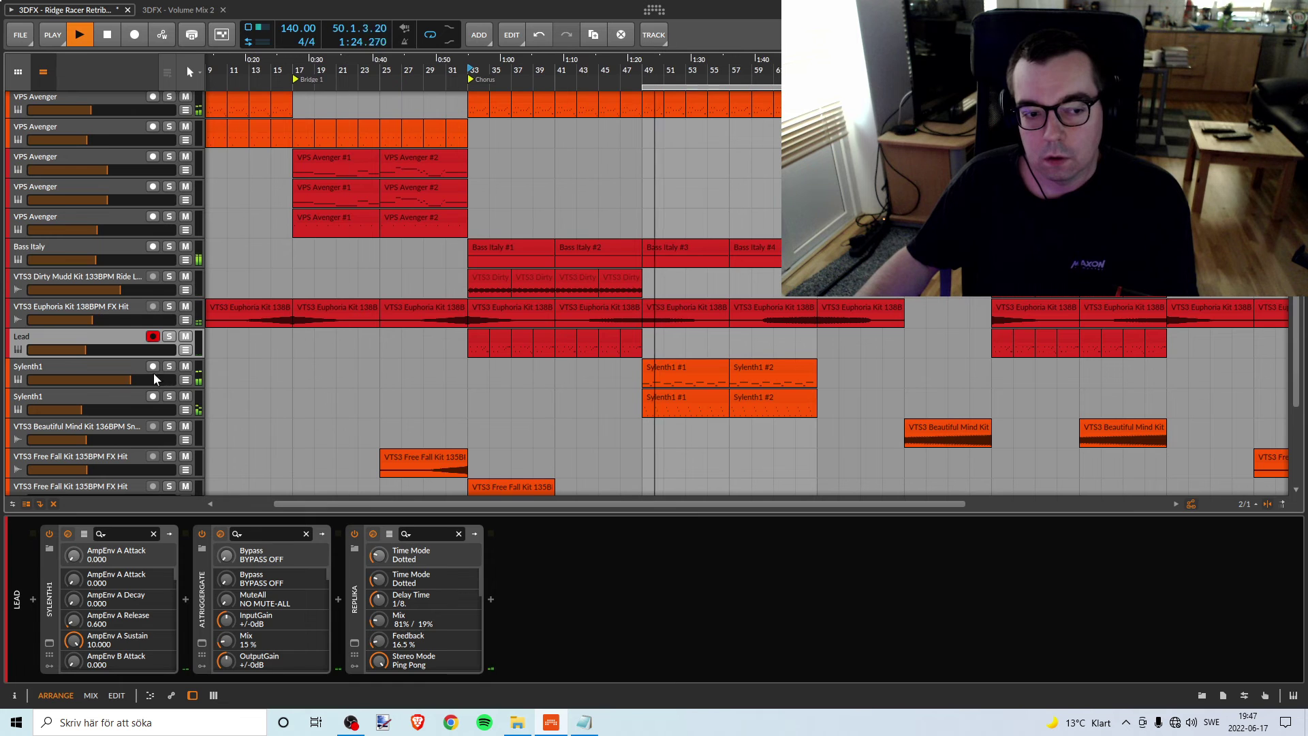
Try the upper Sylenth1 track at -3.8 dB in the full mix
click(102, 373)
mouse_move(132, 379)
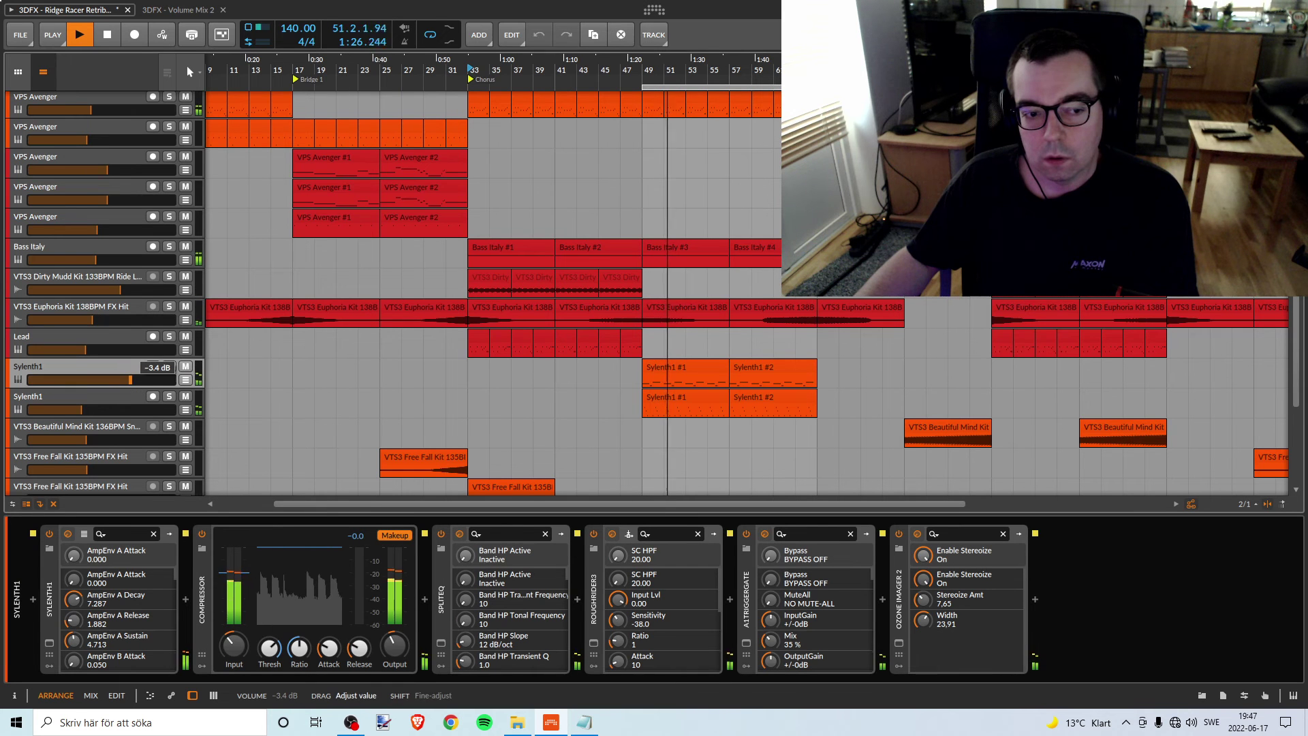
drag(132, 379, 129, 379)
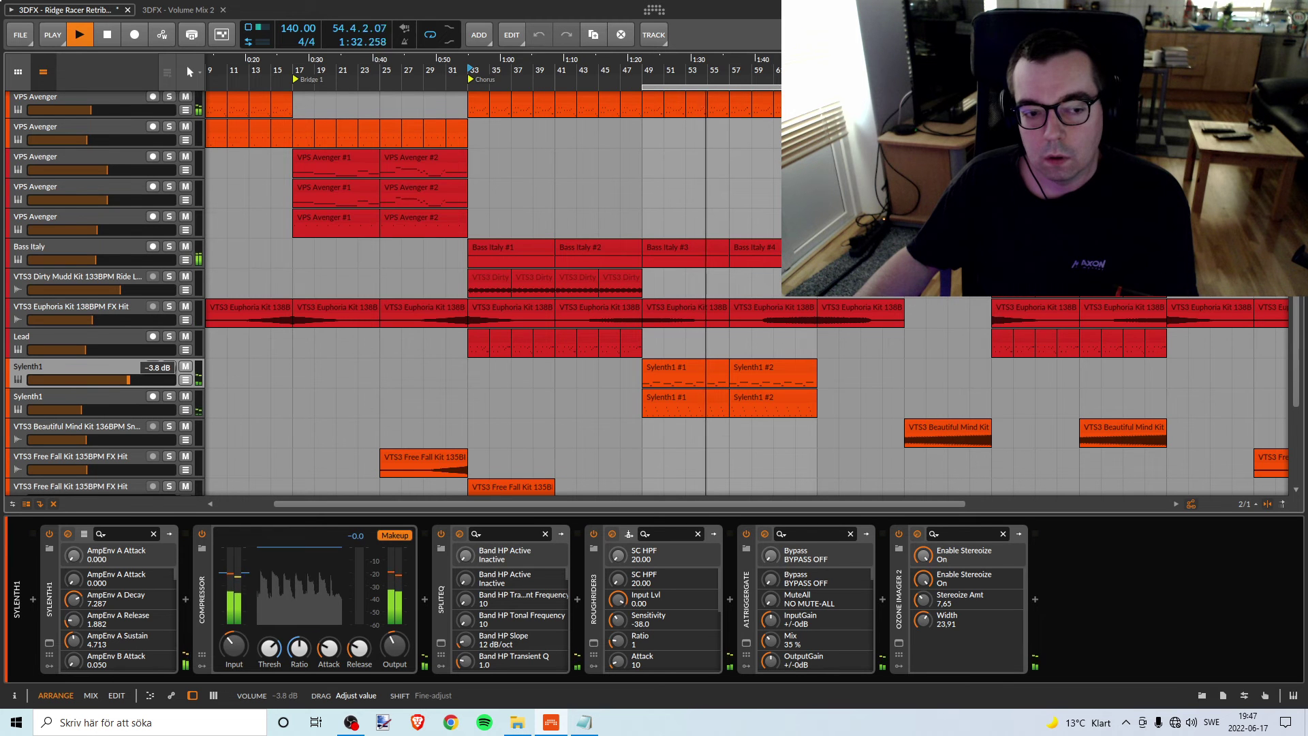
click(153, 366)
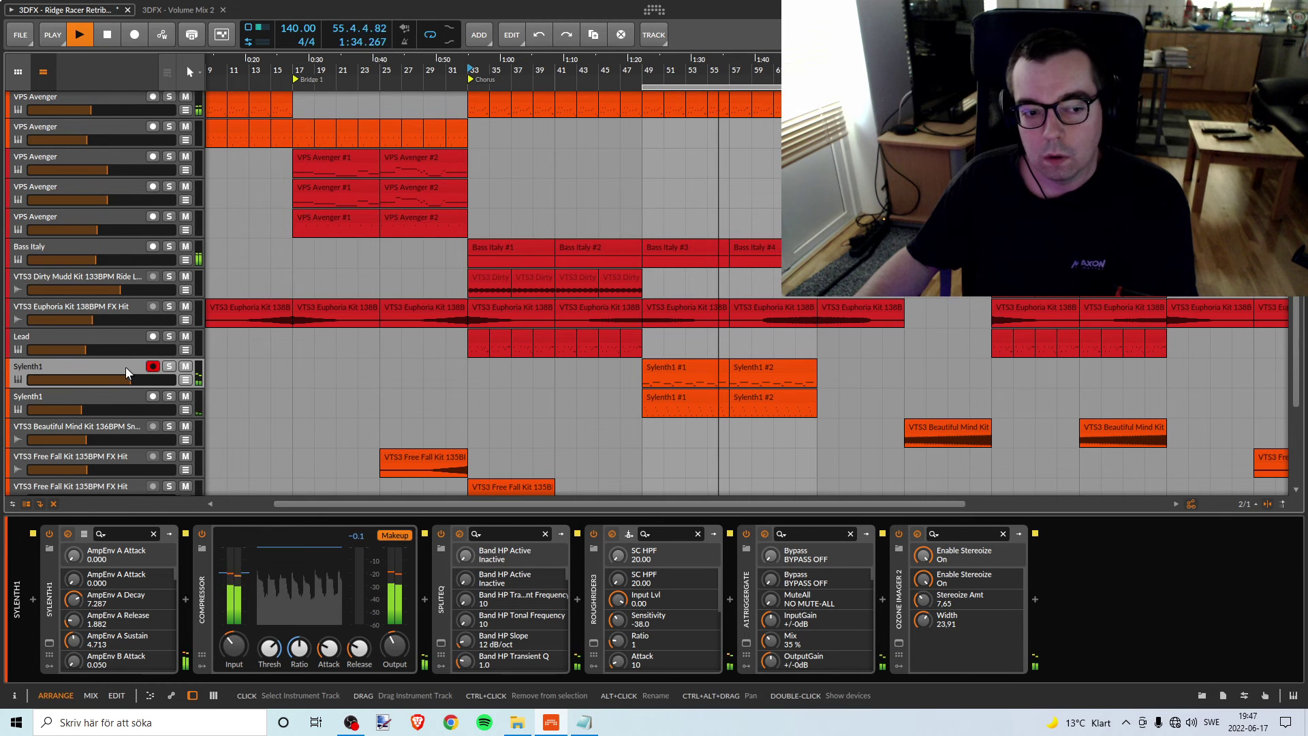
Stop playback and color the Lead track orange
click(136, 338)
key(space)
scroll(311, 353, left, 5)
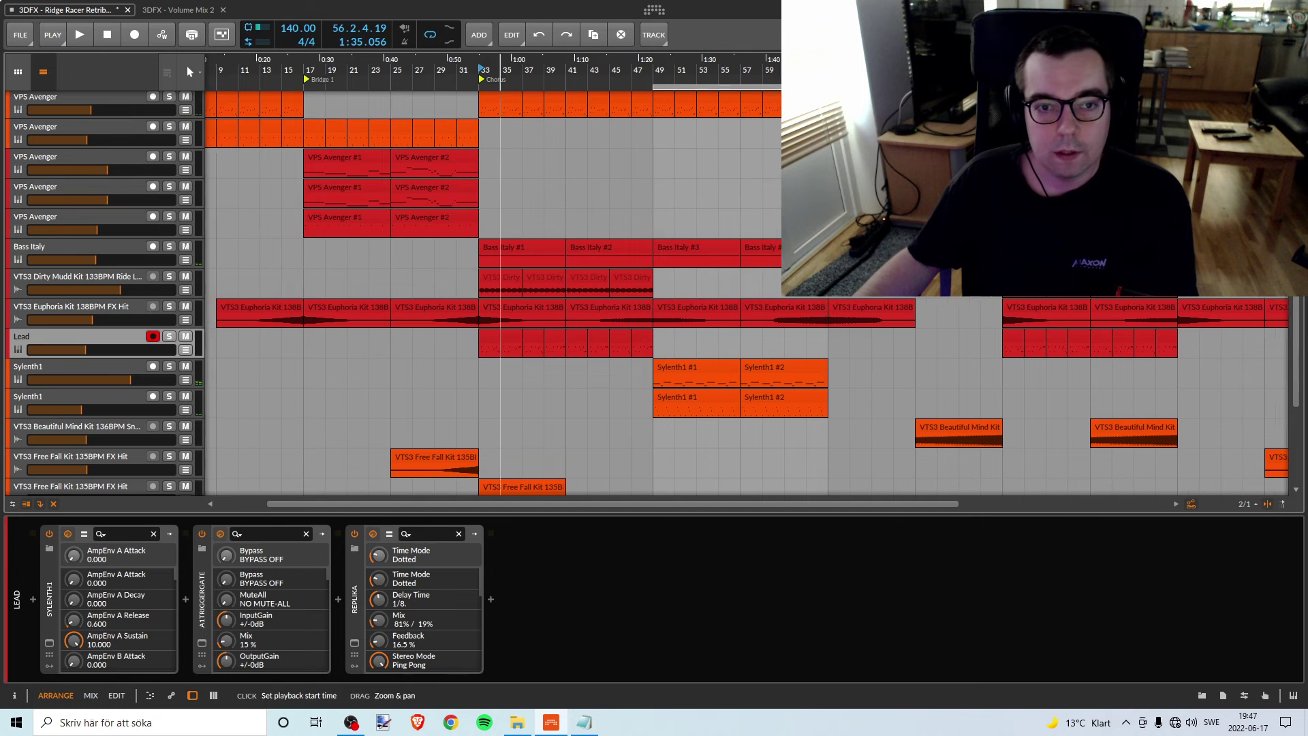
right_click(86, 338)
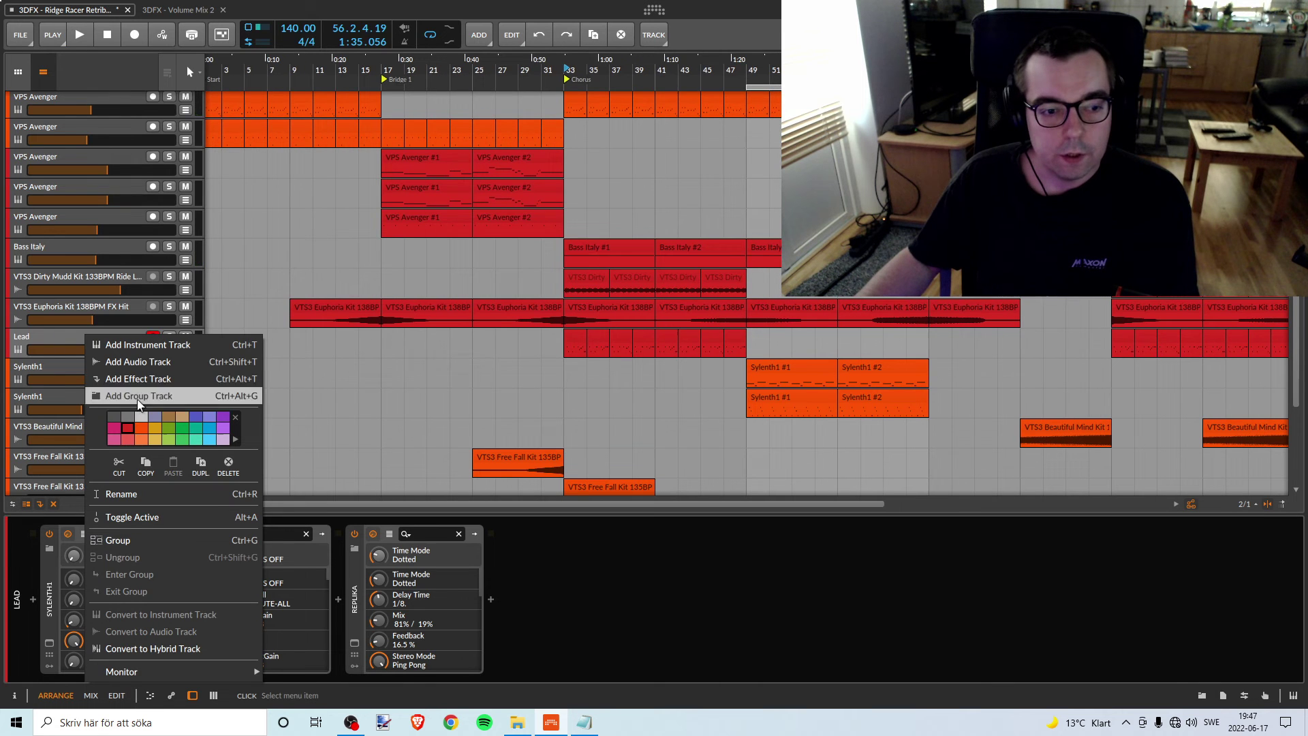
click(136, 435)
click(134, 336)
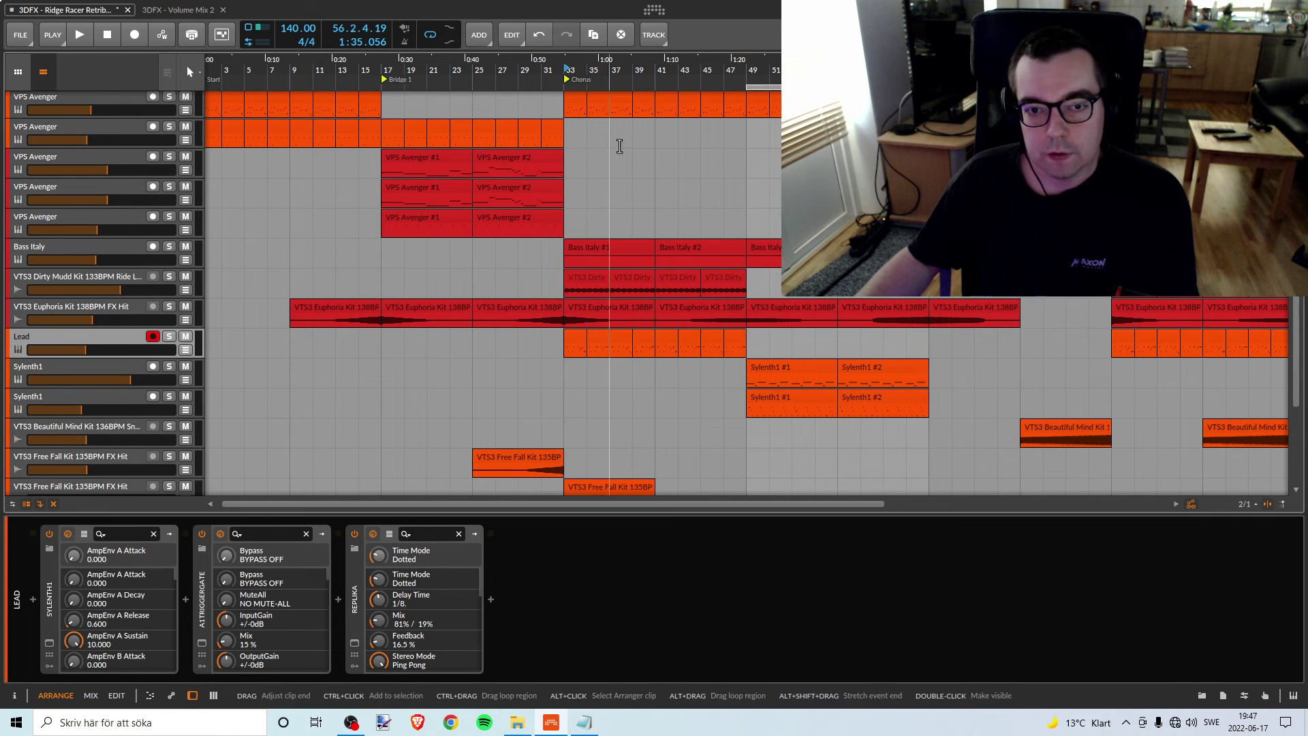
Solo the VTS3 Euphoria Kit 138BPM FX Hit track and play it from bar 31 into the Chorus
drag(575, 65, 614, 69)
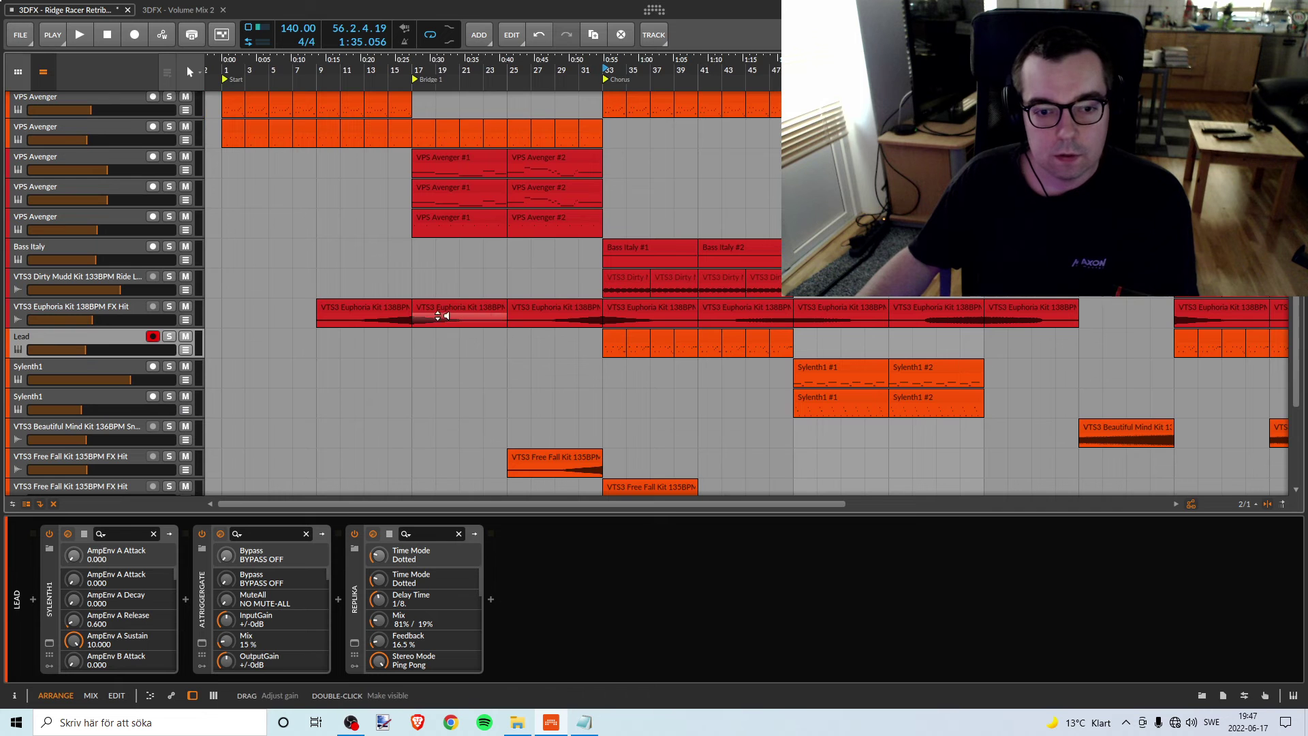
mouse_move(473, 66)
mouse_down()
mouse_move(531, 87)
mouse_move(473, 62)
mouse_up()
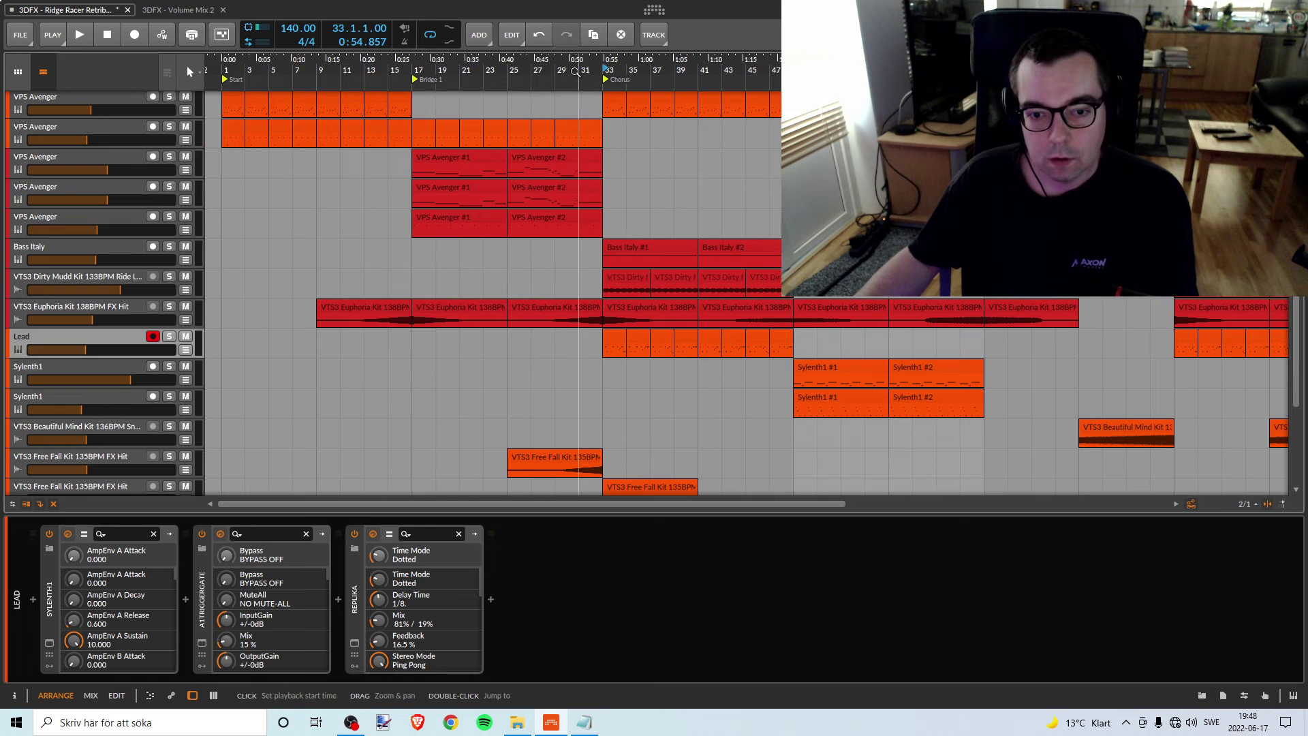
click(169, 305)
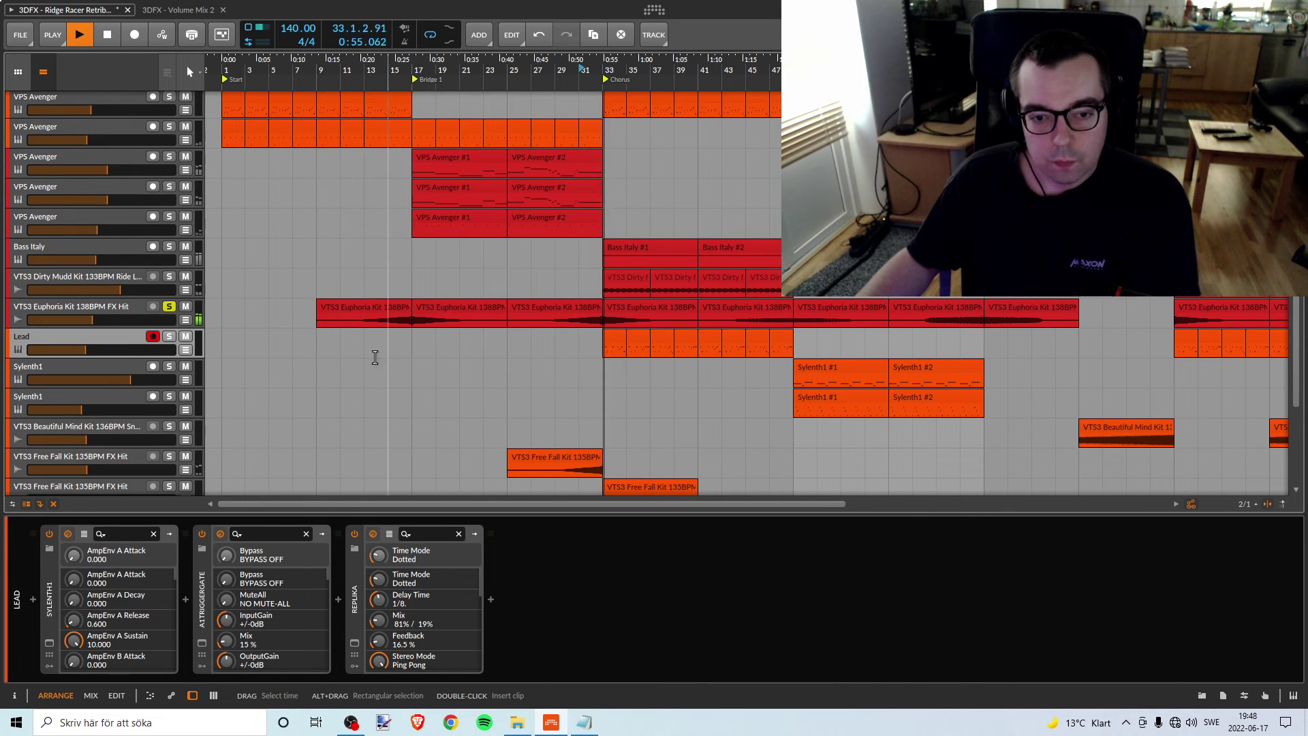
Unsolo the VTS3 Euphoria Kit 138BPM FX Hit track and set its volume to -21.7 dB while replaying the full mix from bar 31
click(169, 307)
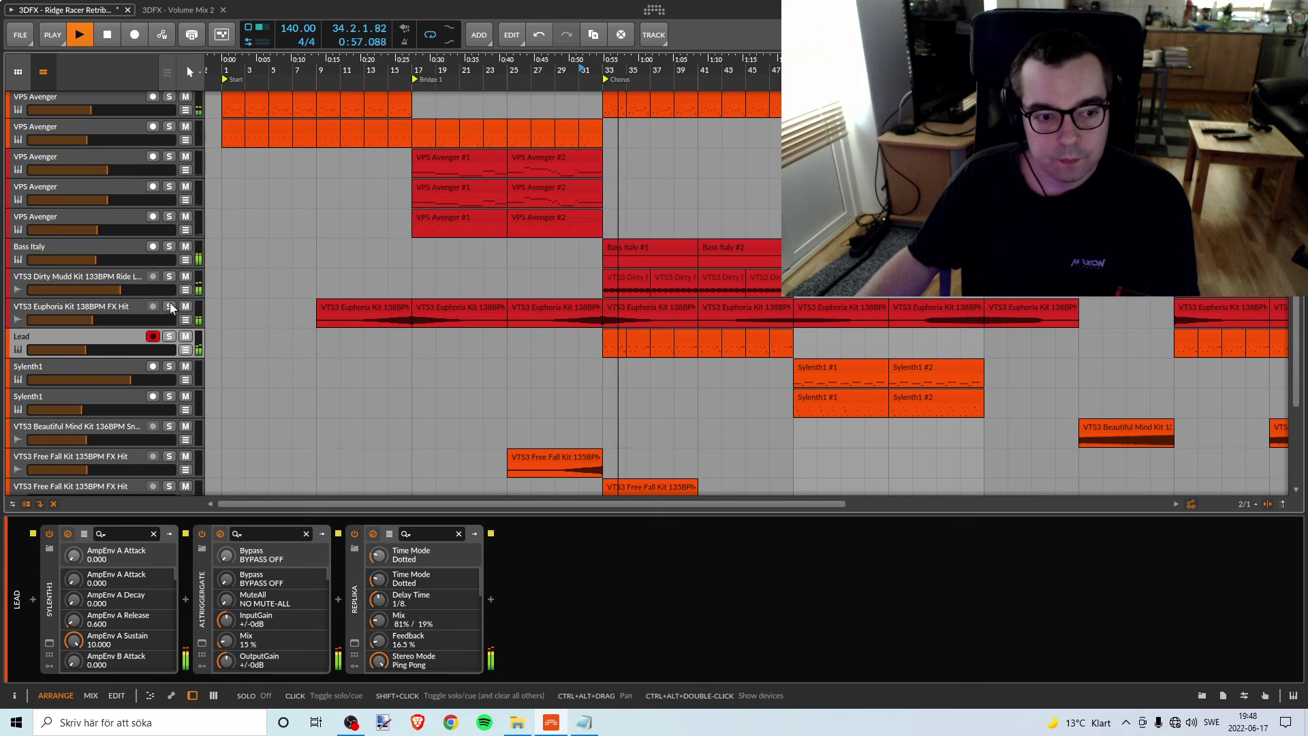
key(space)
key(space)
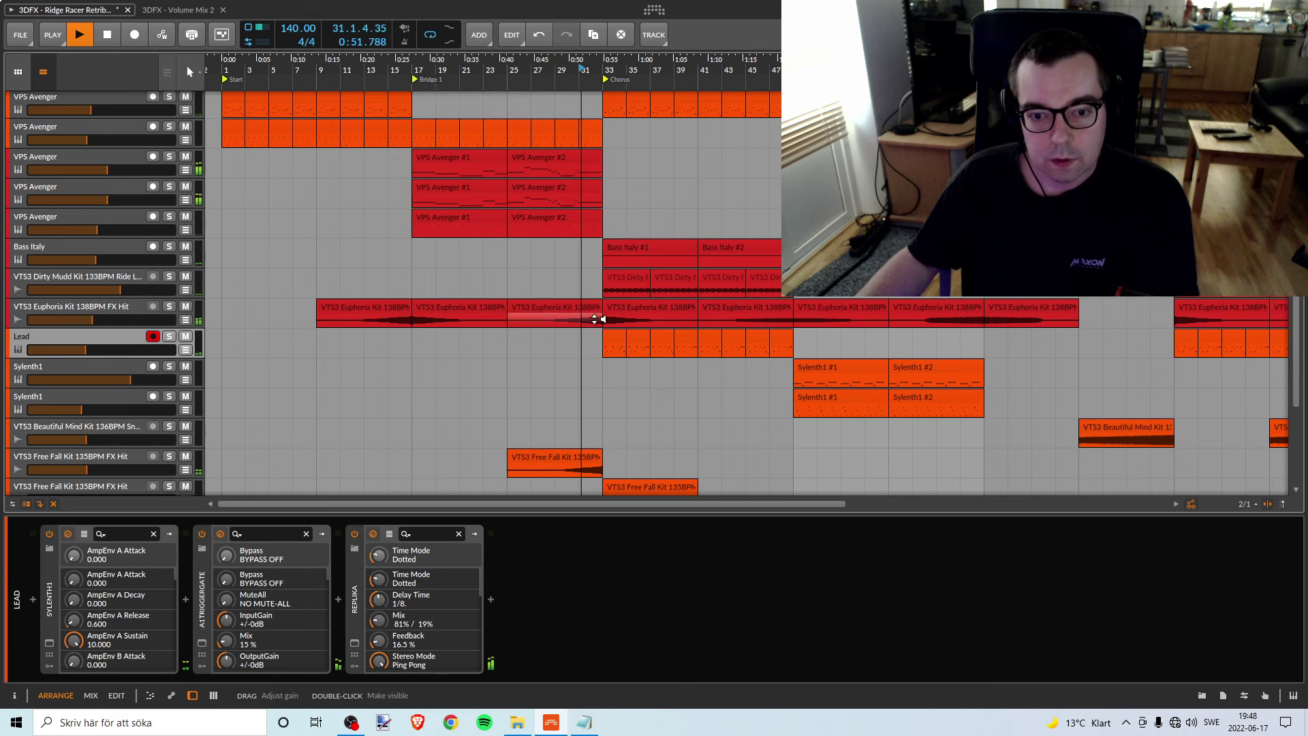
click(112, 306)
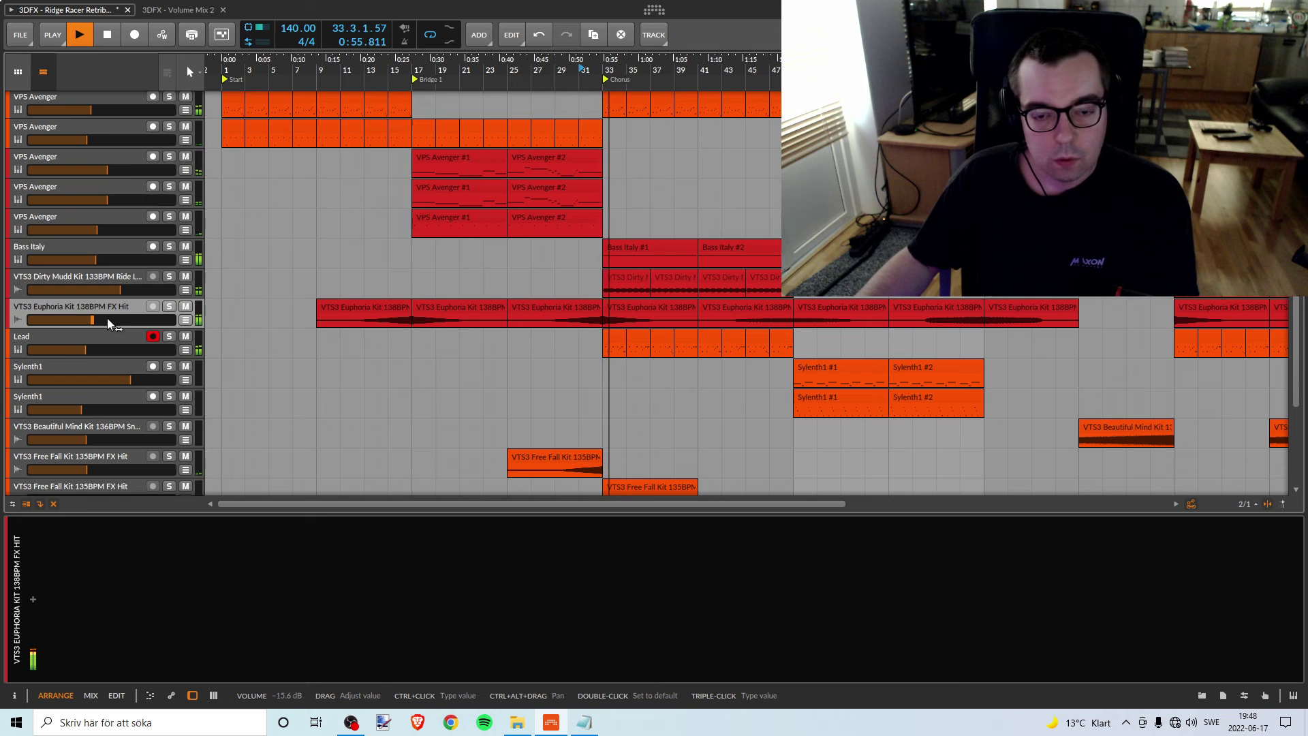
key(space)
key(space)
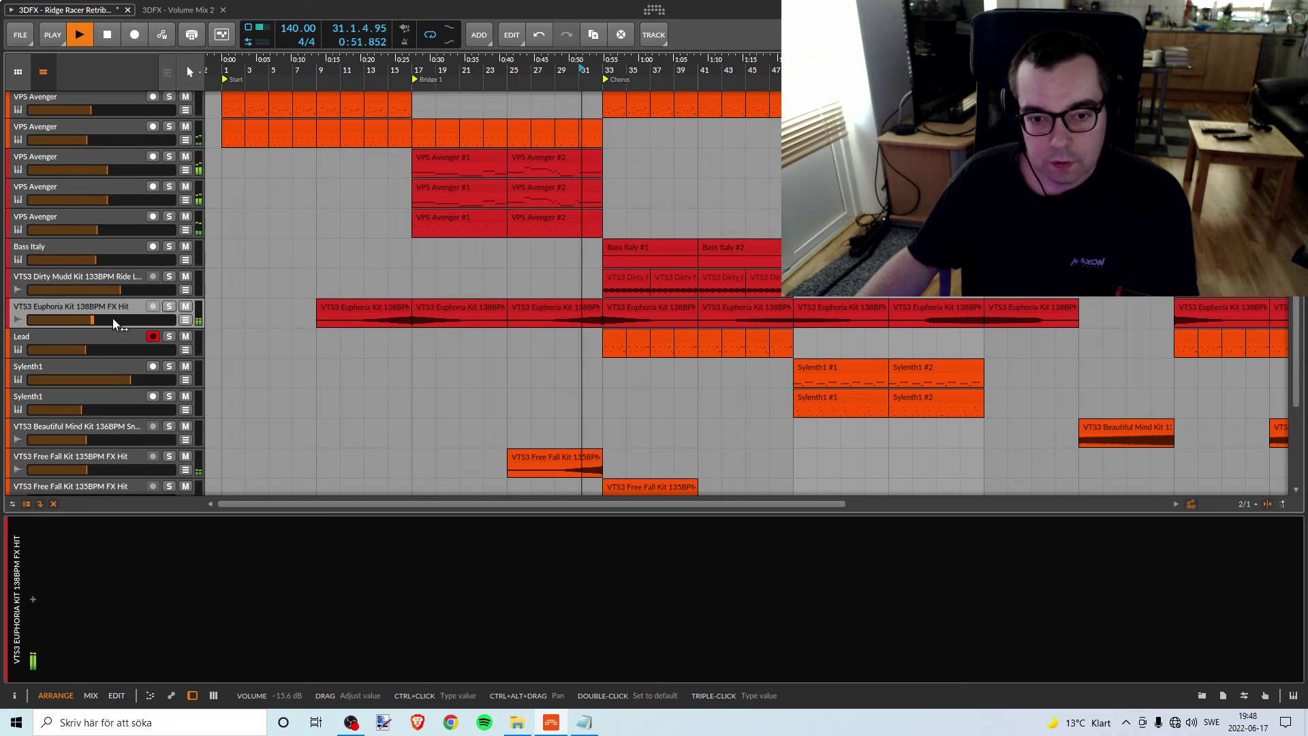
drag(112, 317, 107, 318)
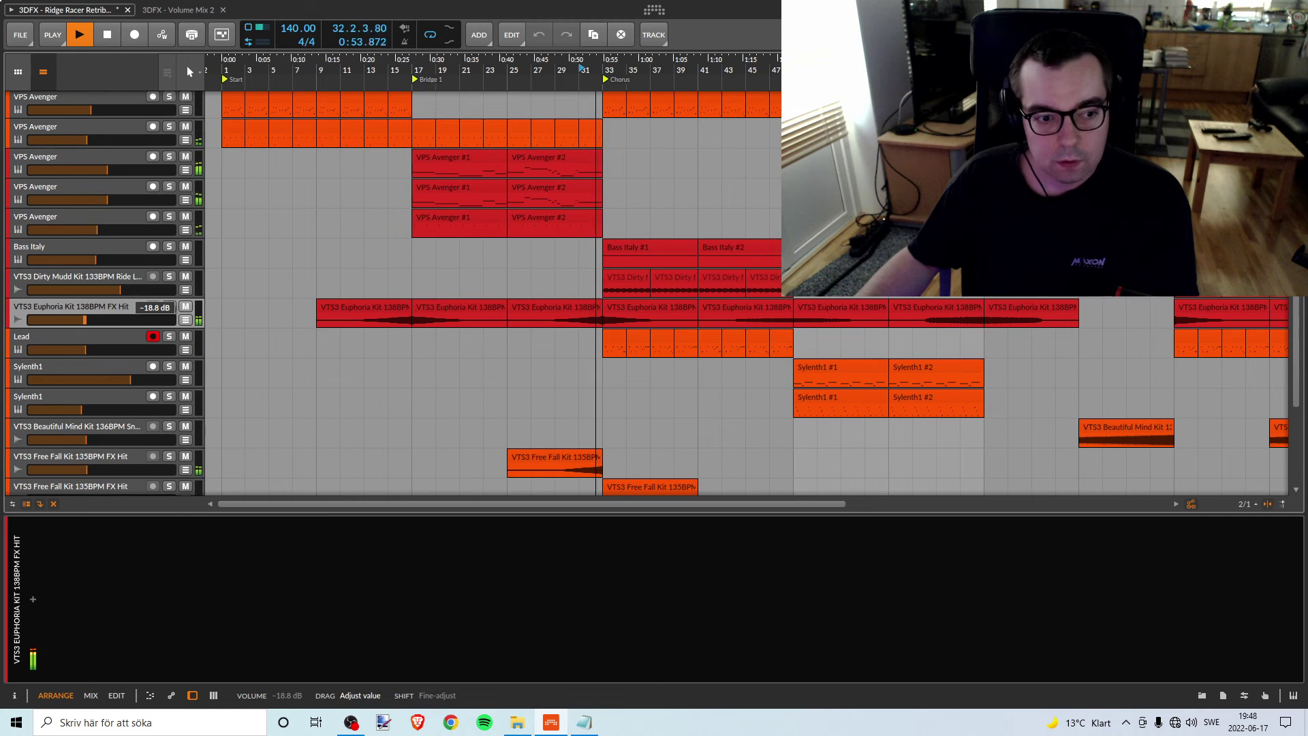
key(space)
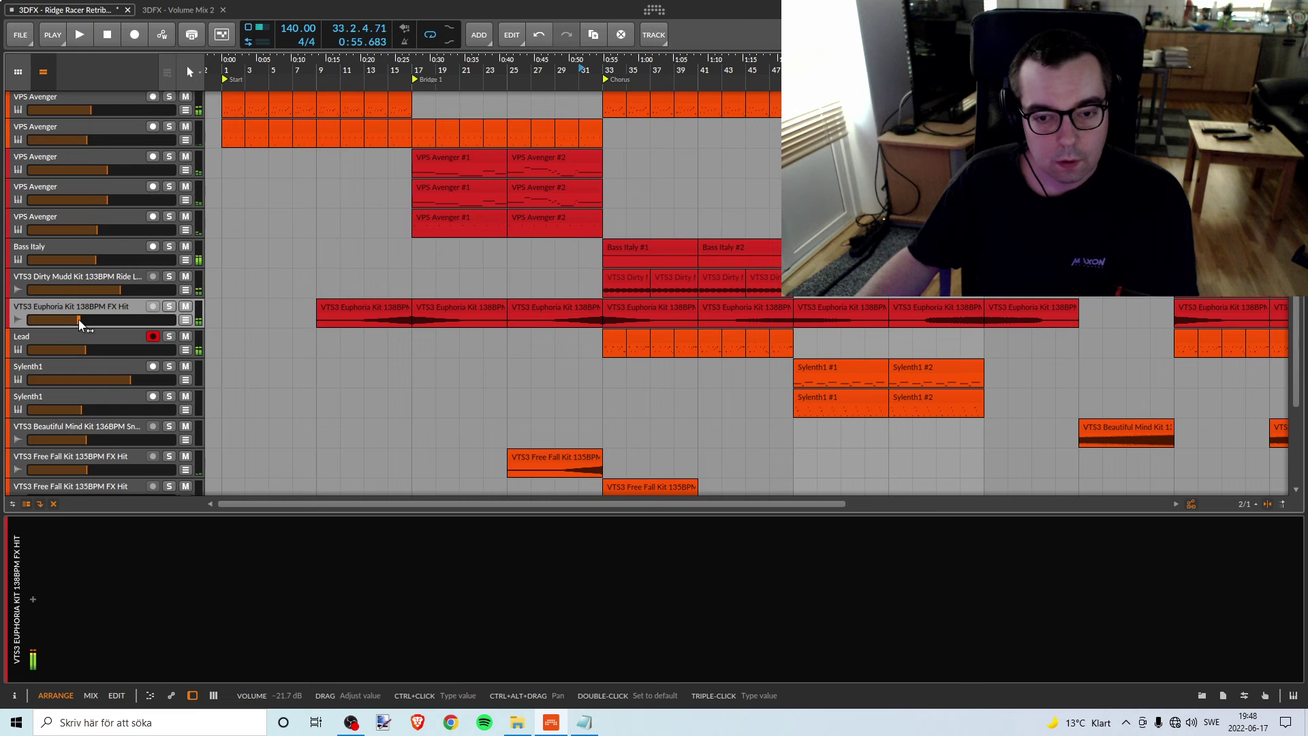
Try the VTS3 Euphoria Kit 138BPM FX Hit track at -25.7 dB and -28.0 dB while replaying the mix from bar 31
key(space)
drag(79, 320, 77, 320)
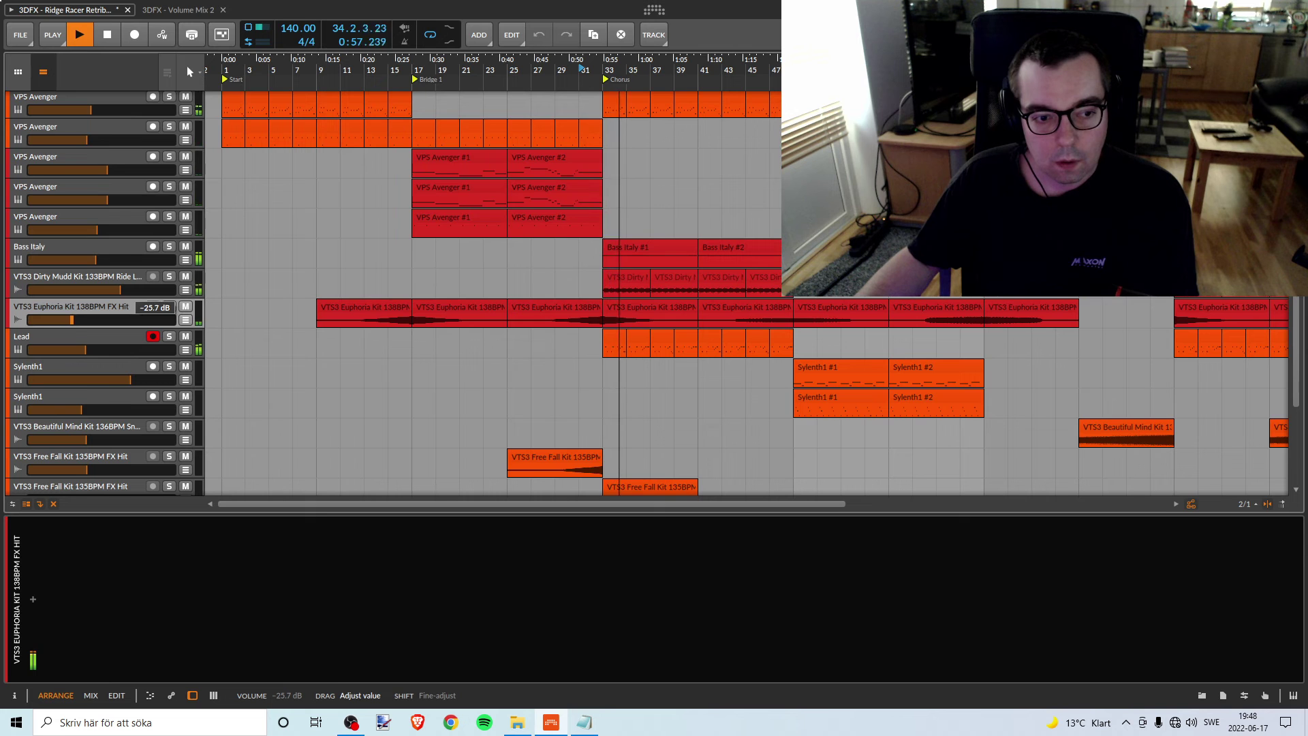
key(space)
key(space)
drag(80, 321, 77, 321)
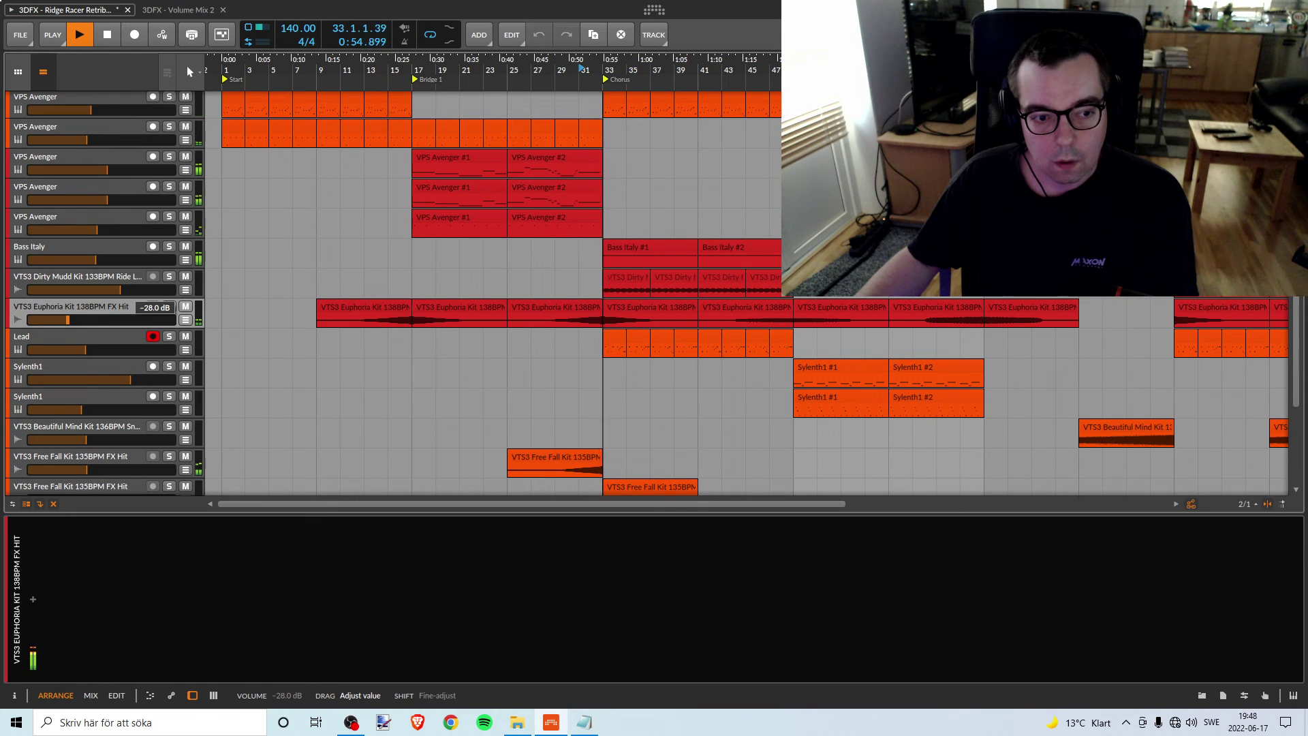
key(space)
key(space)
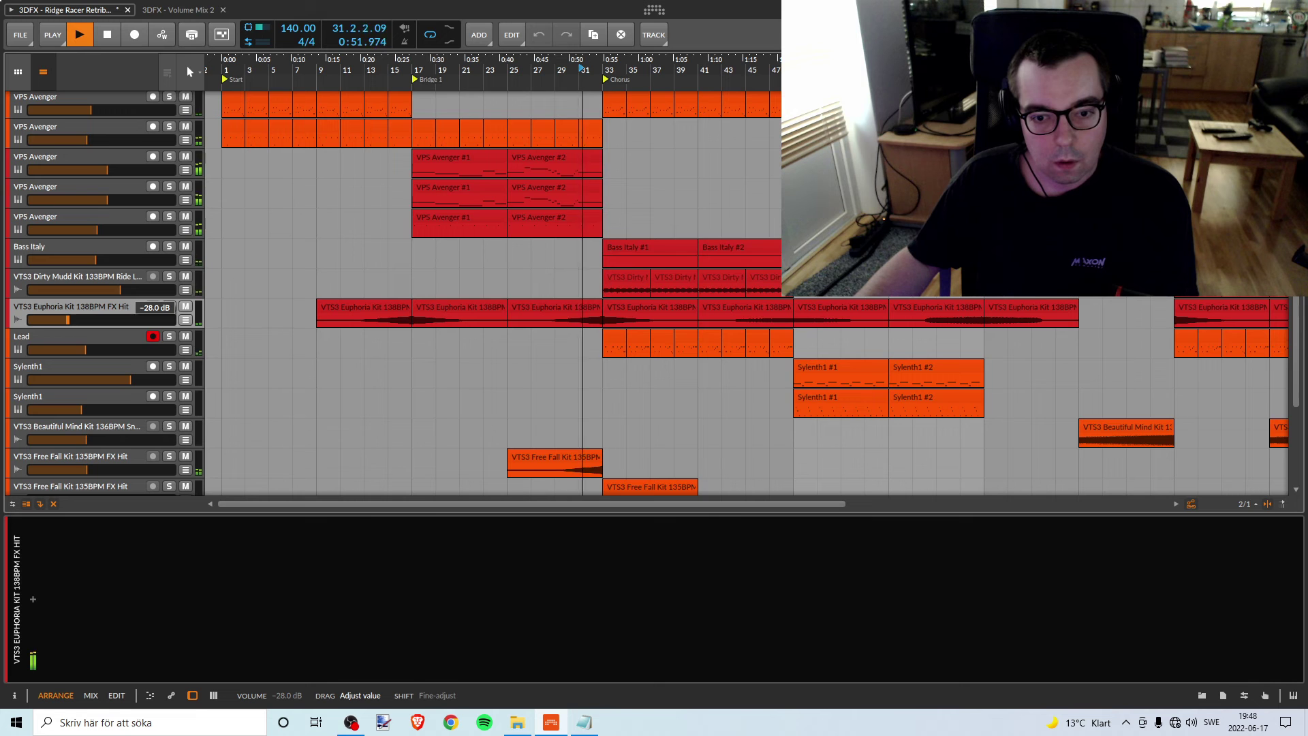
drag(67, 319, 67, 319)
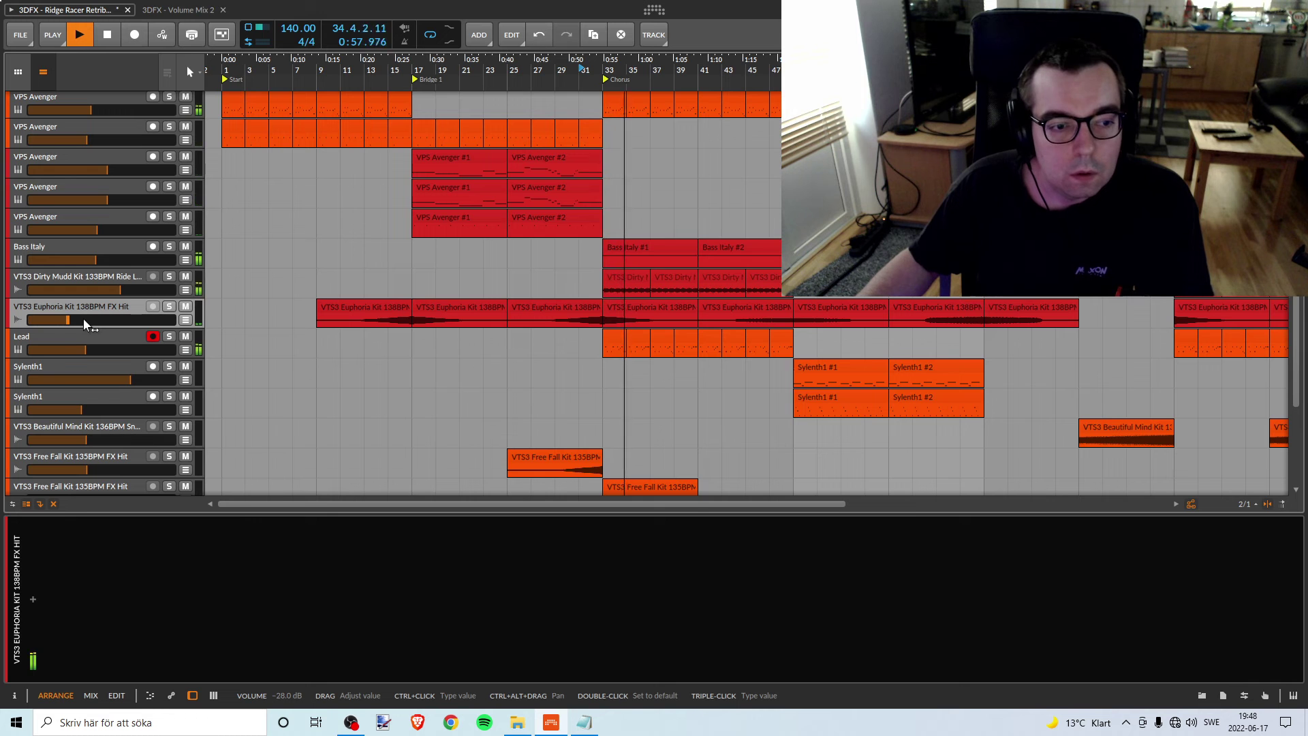
Fine-tune the VTS3 Euphoria Kit 138BPM FX Hit track's volume to -25.7 dB, trying -26.6 dB and -25.3 dB against the full mix
drag(83, 317, 84, 317)
key(space)
key(space)
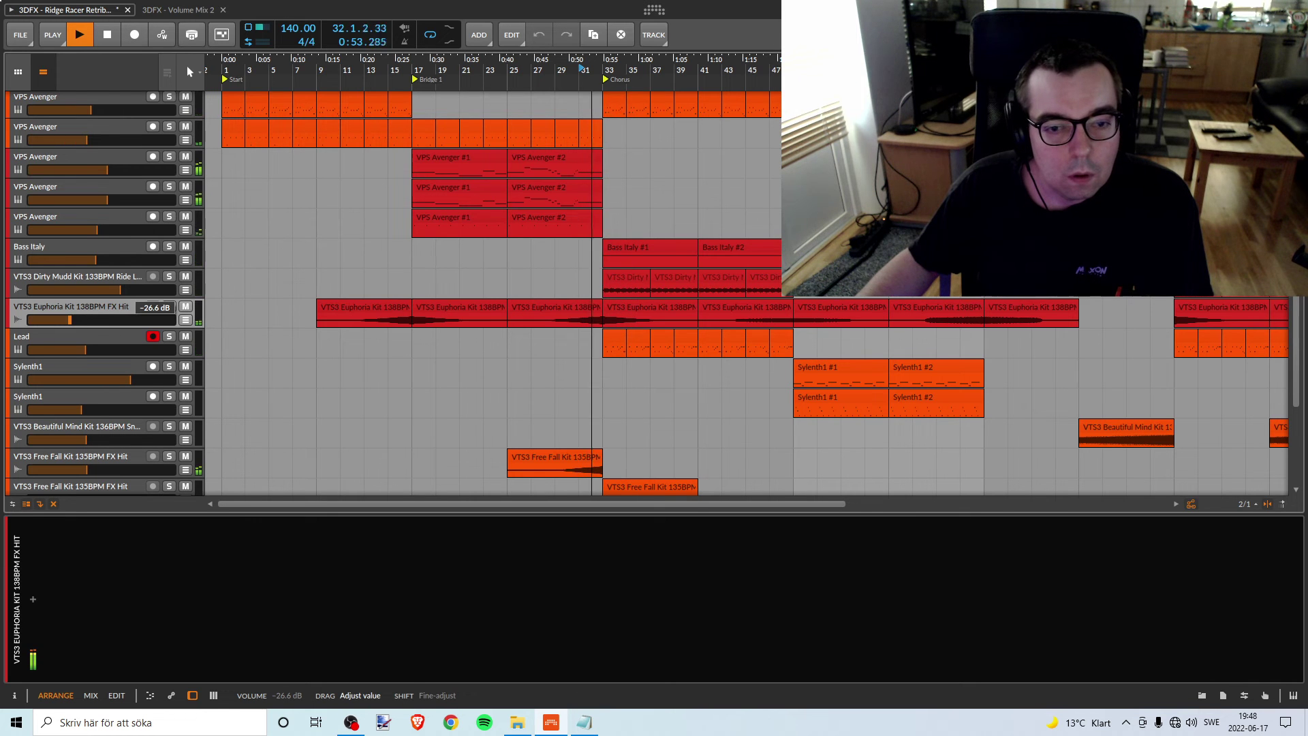
drag(69, 319, 69, 319)
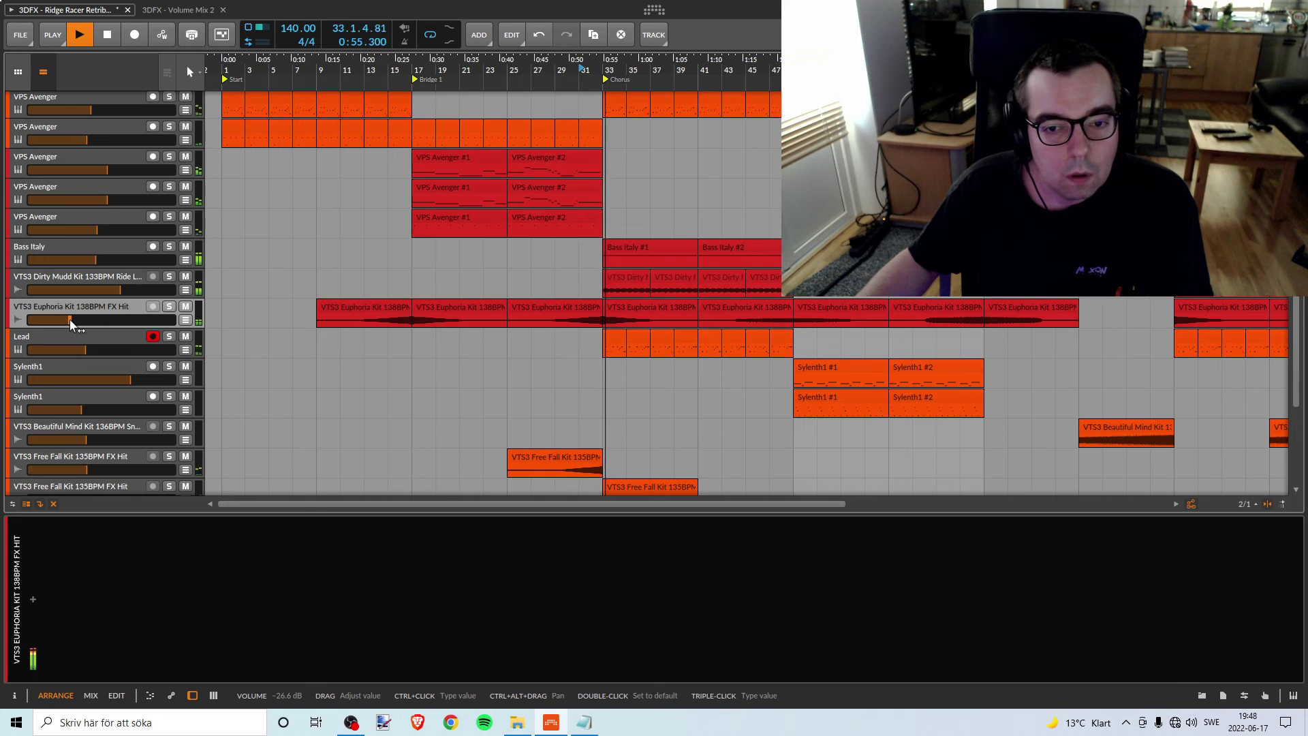
key(space)
key(space)
drag(70, 319, 70, 319)
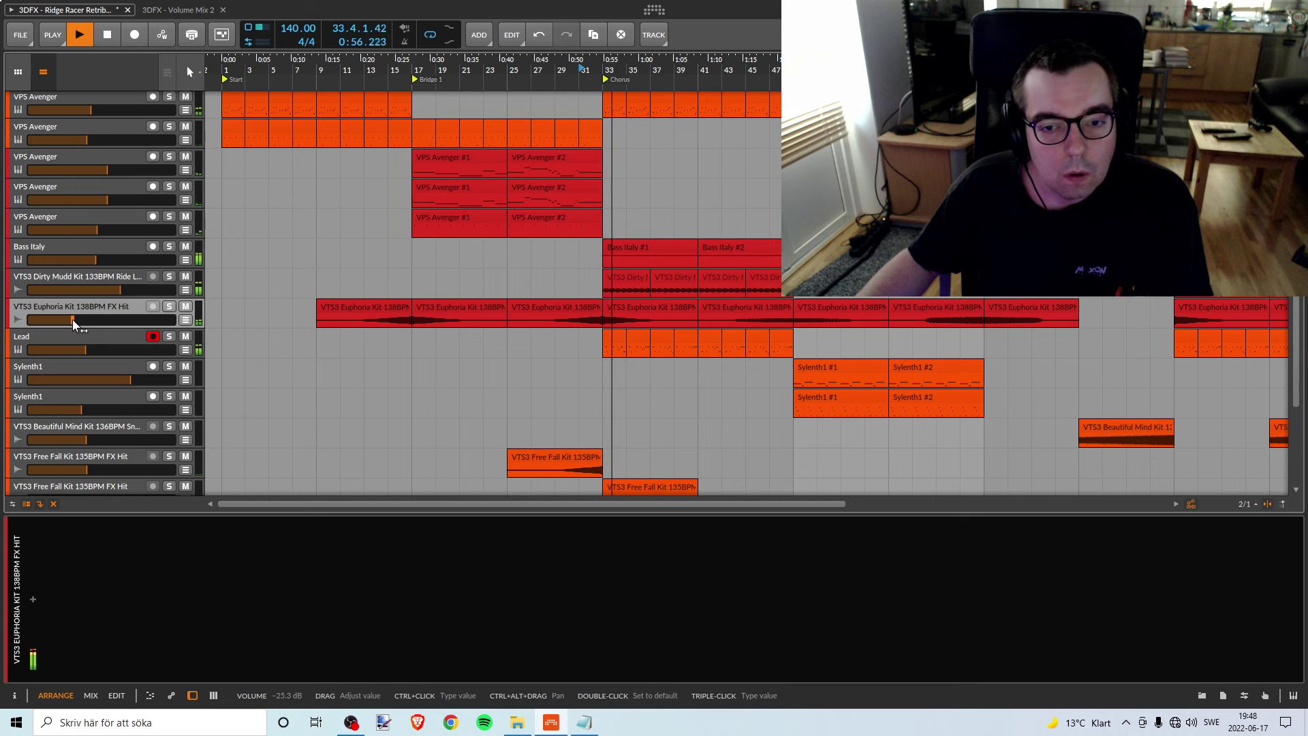
key(space)
key(space)
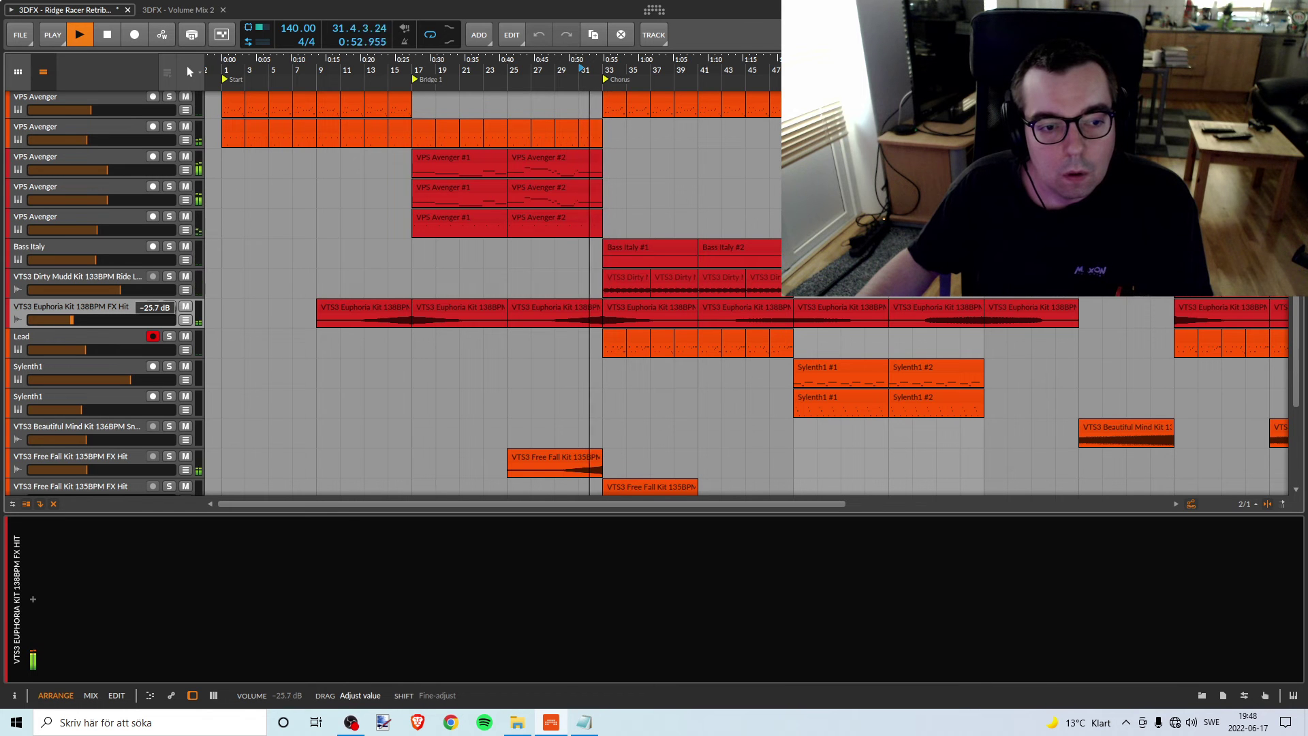
drag(71, 319, 71, 318)
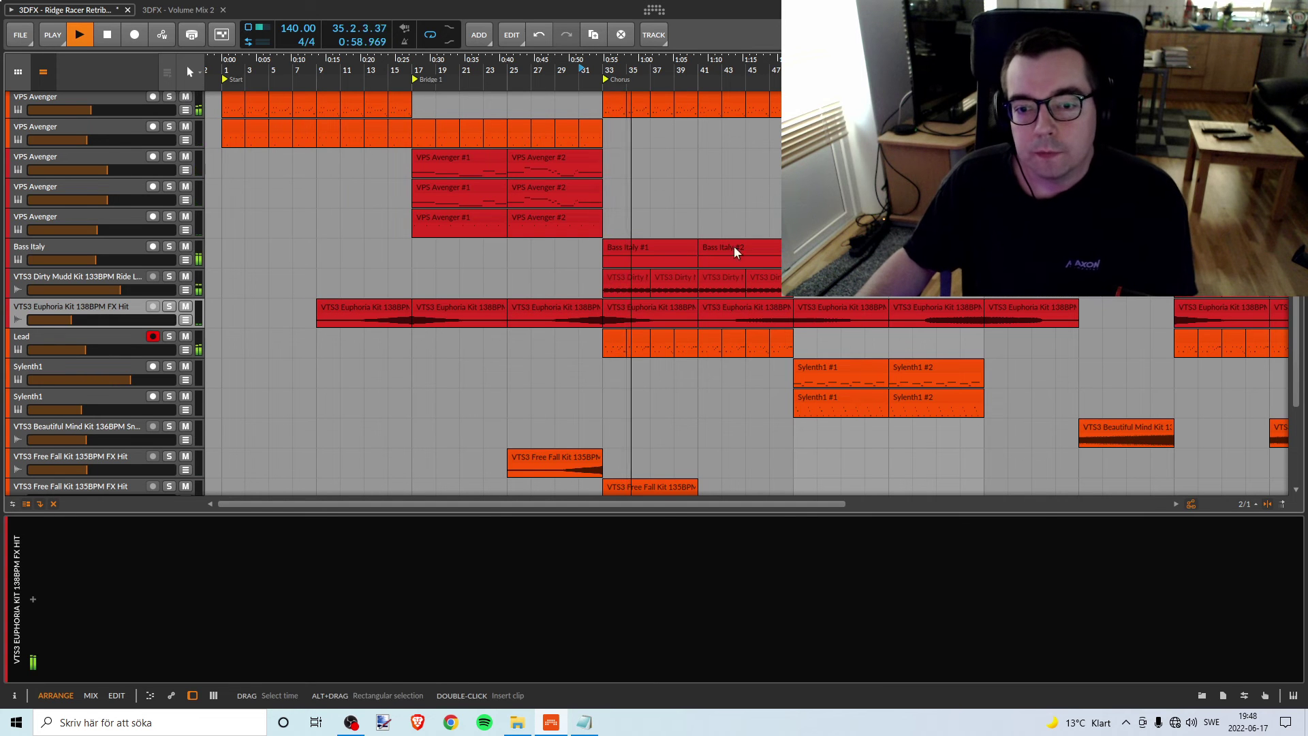
Stop playback and color the VTS3 Euphoria Kit 138BPM FX Hit track orange
key(space)
right_click(98, 302)
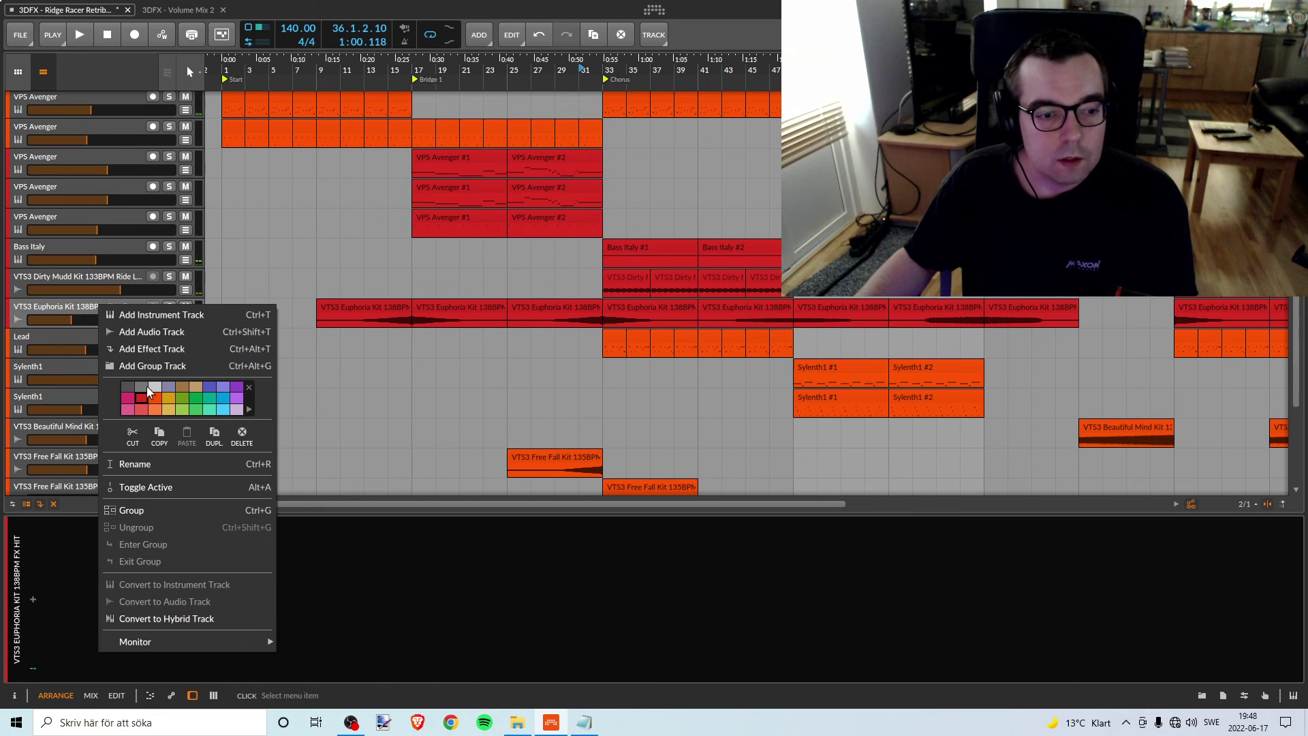
click(50, 308)
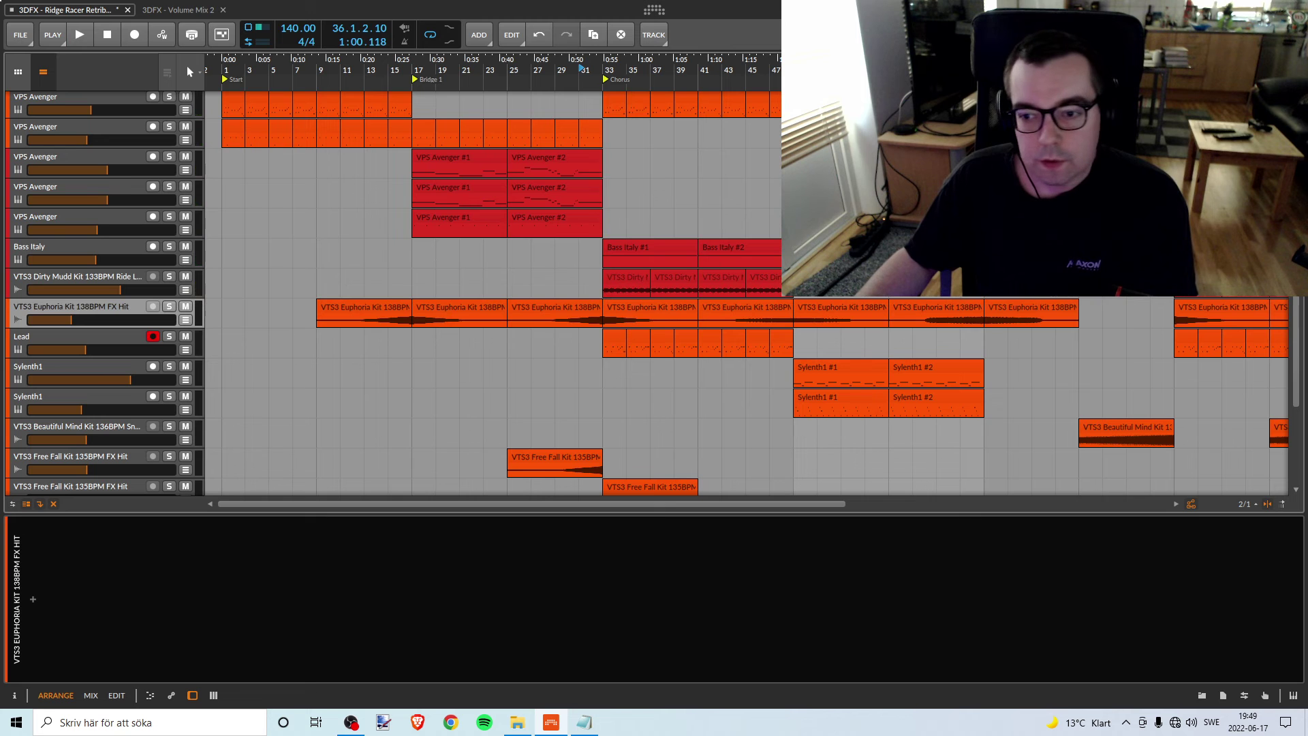
Play the mix from bar 63 and check the volume automation lane of the VTS3 Euphoria Kit 138BPM FX Hit track
scroll(477, 273, right, 5)
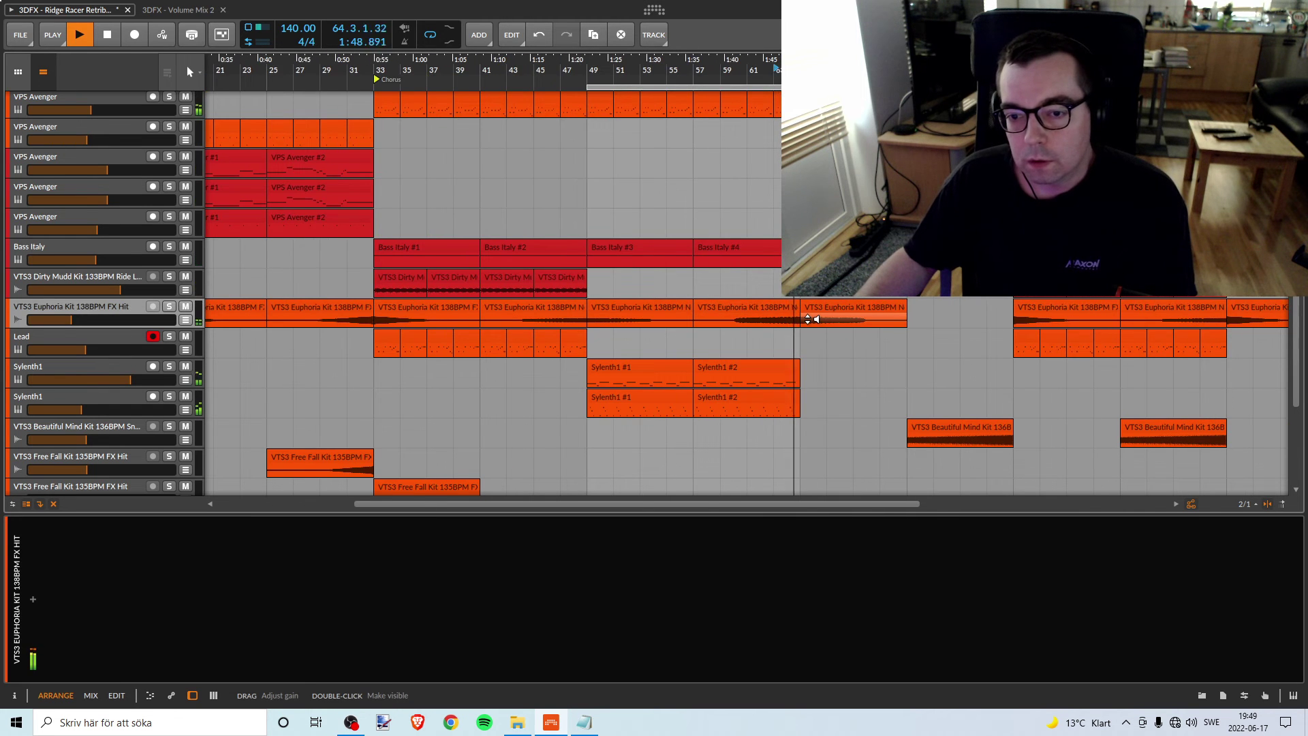
key(space)
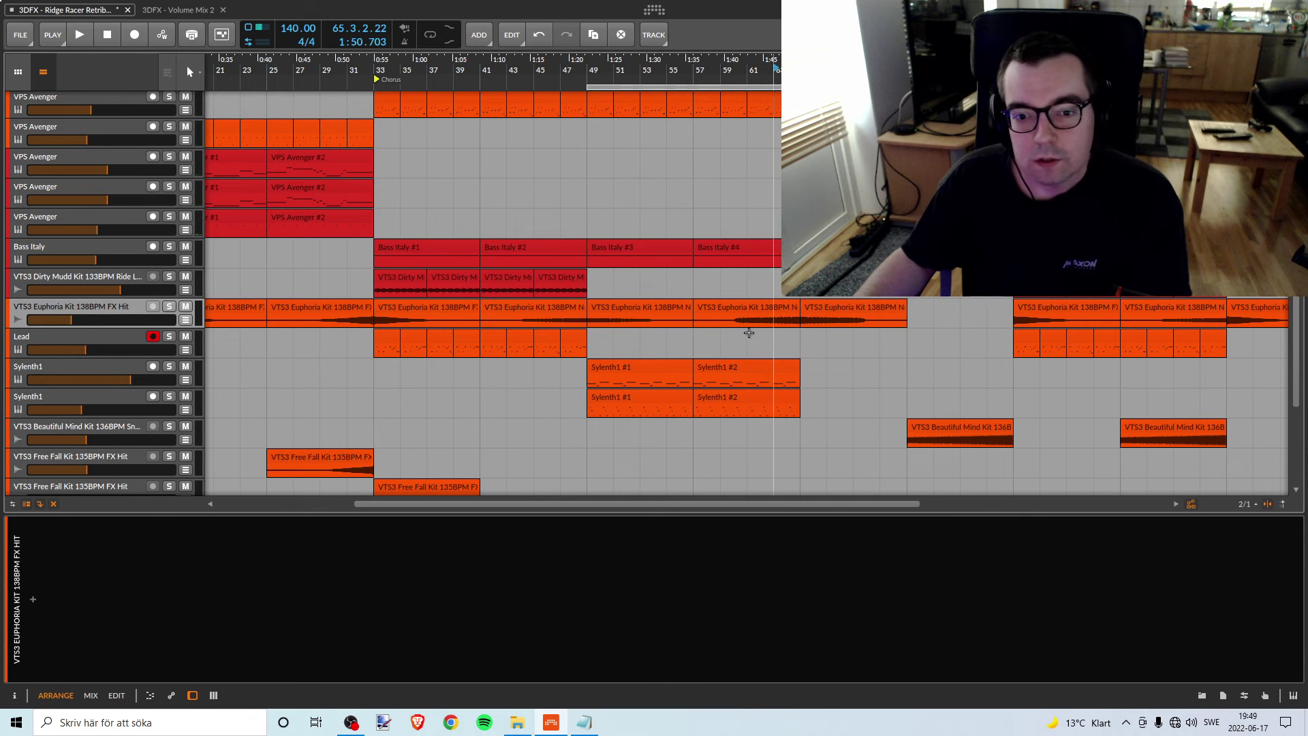
click(184, 320)
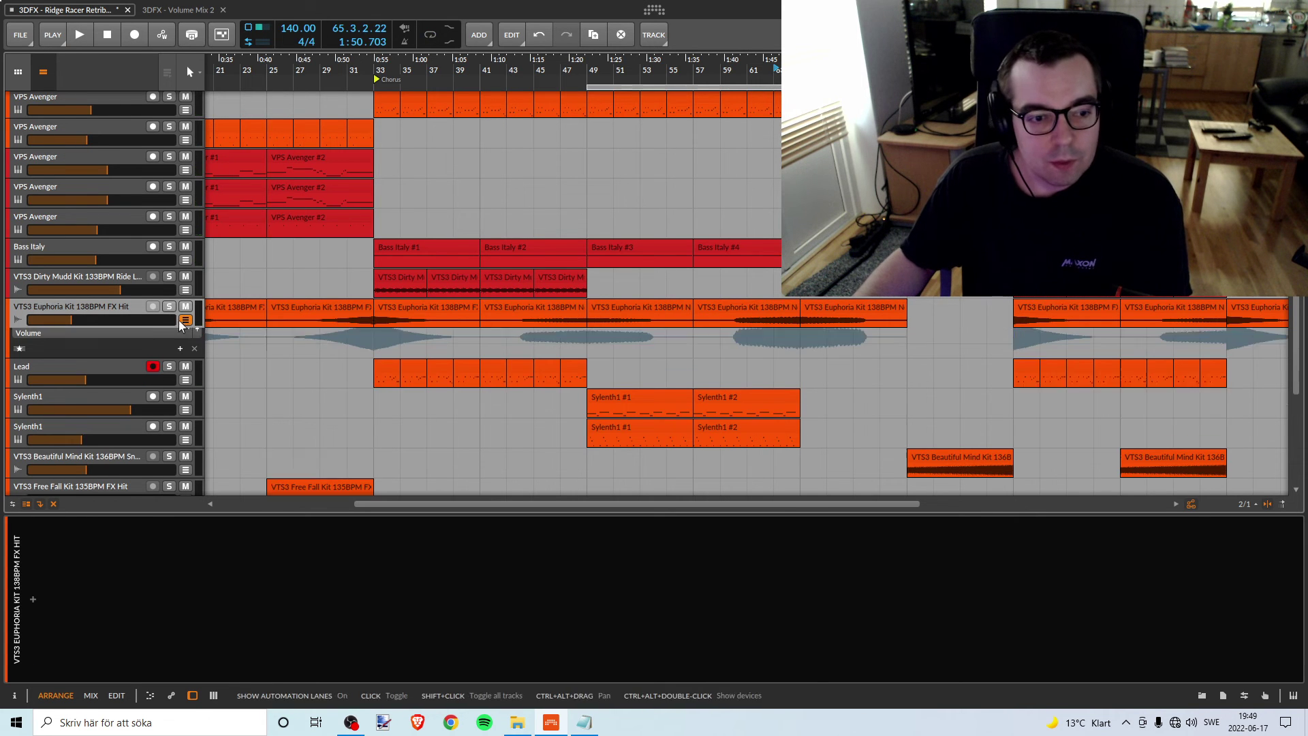
click(166, 344)
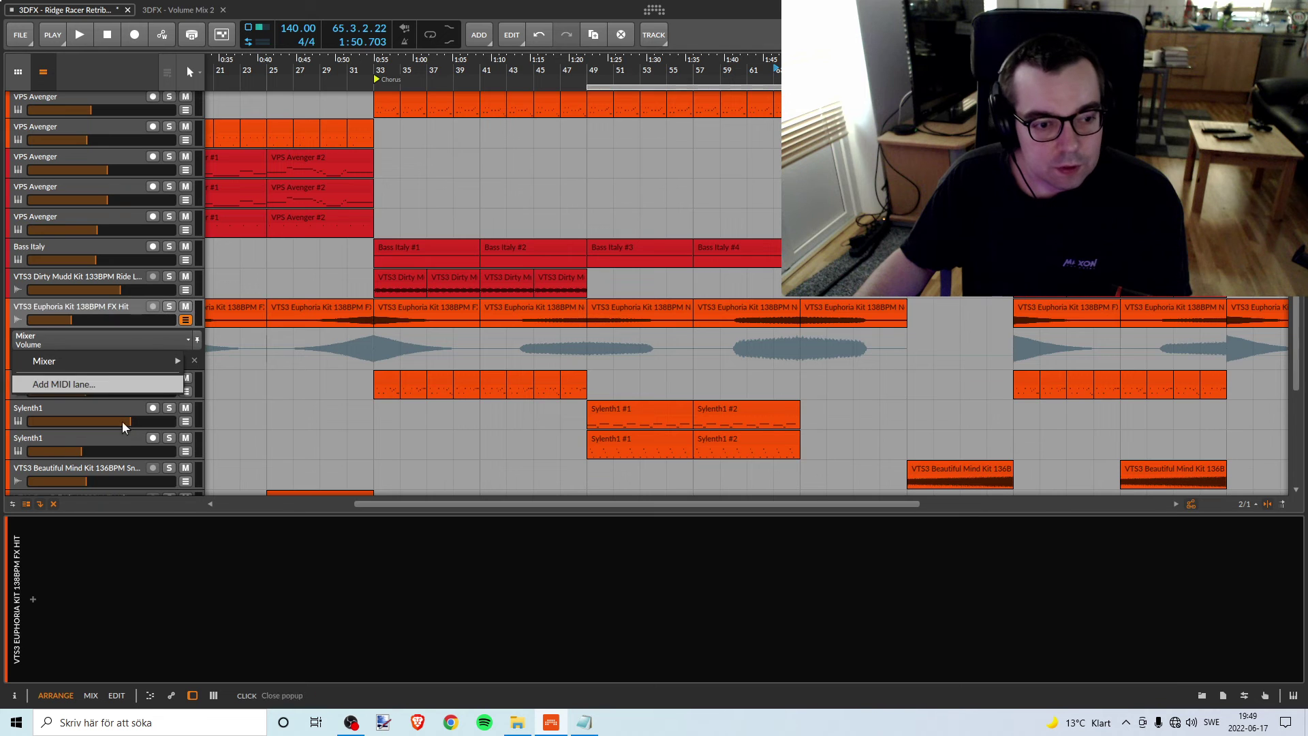
mouse_move(113, 367)
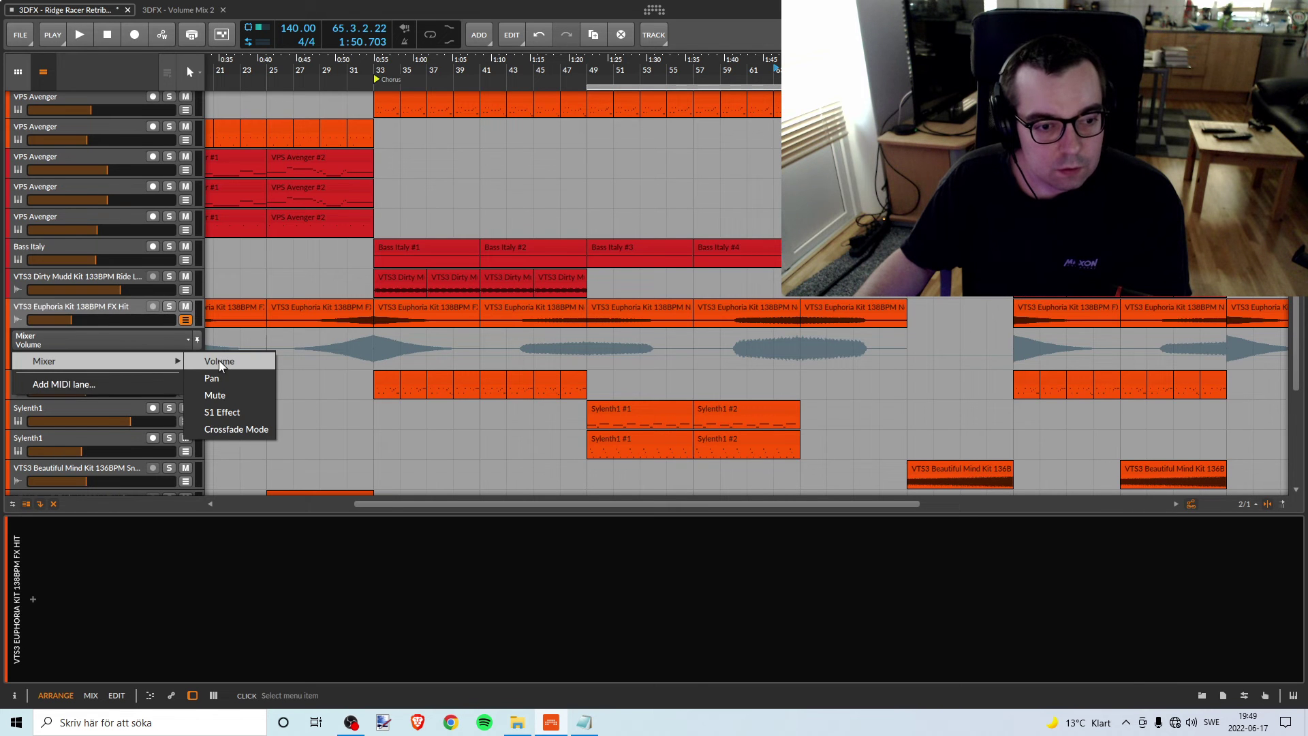
click(219, 361)
click(184, 319)
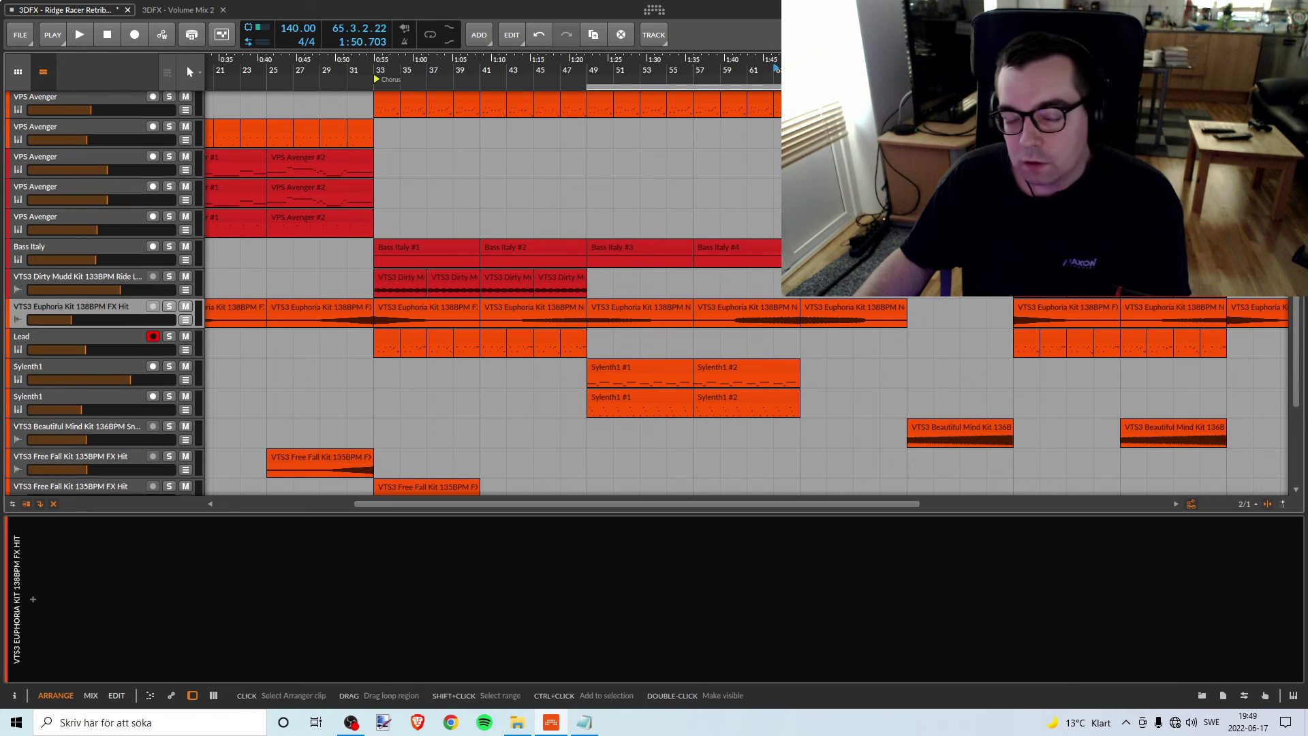
Replay the mix from bar 61 past the end of the Sylenth1 clips and stop
click(747, 69)
key(space)
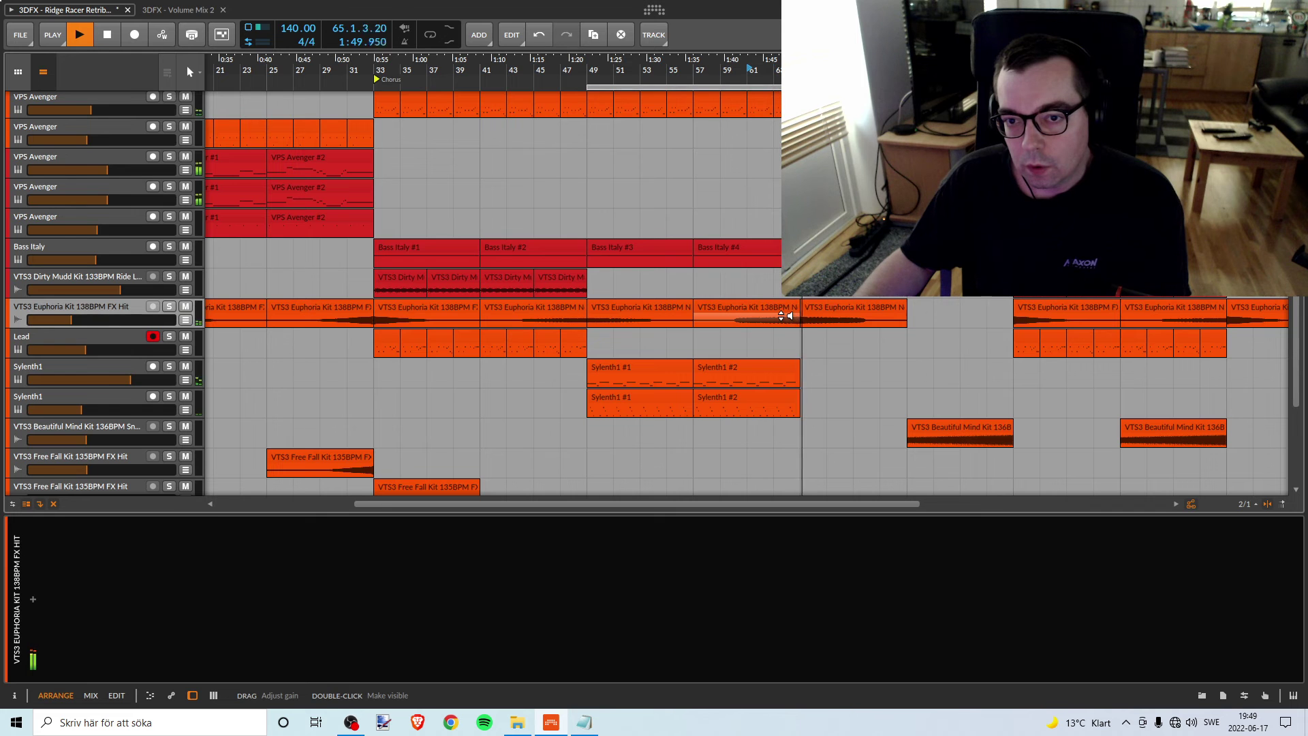
key(space)
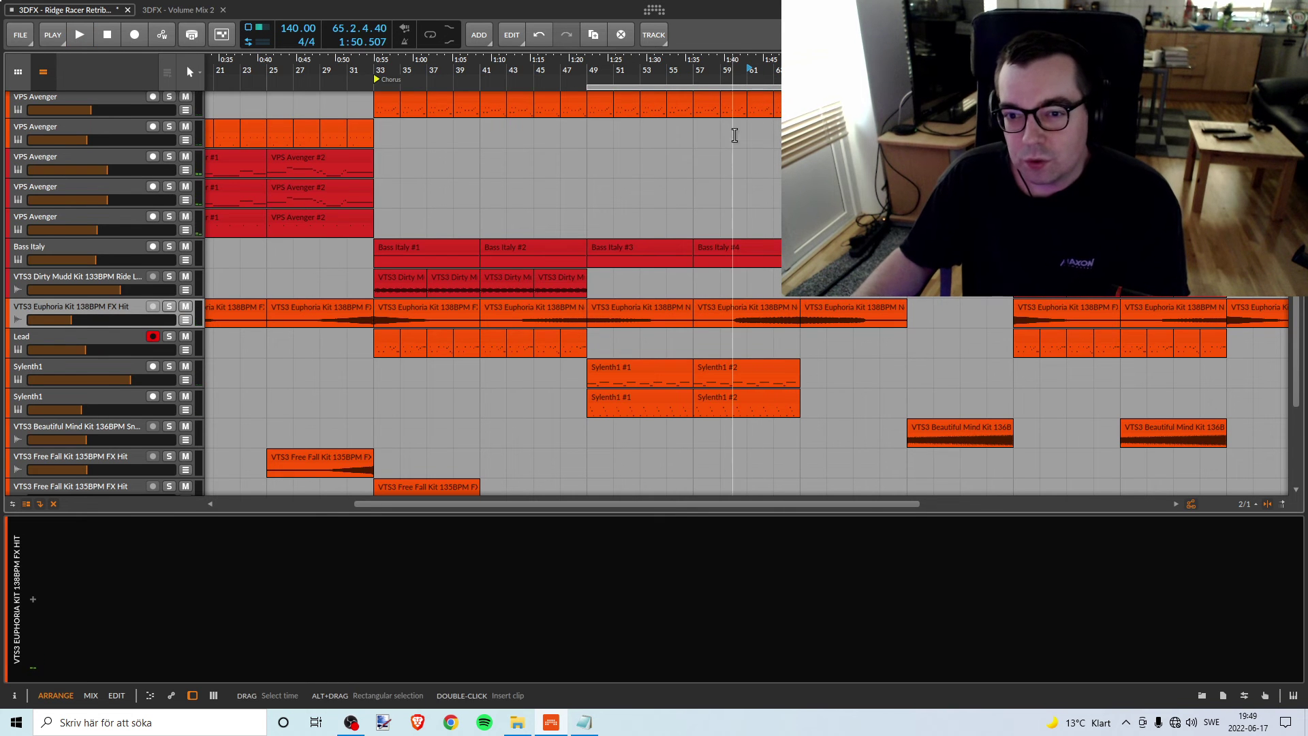
Select the VTS3 Dirty Mudd Kit 133BPM Ride Loop track, move the loop region to bars 33–49 and play the Chorus
scroll(722, 171, up, 5)
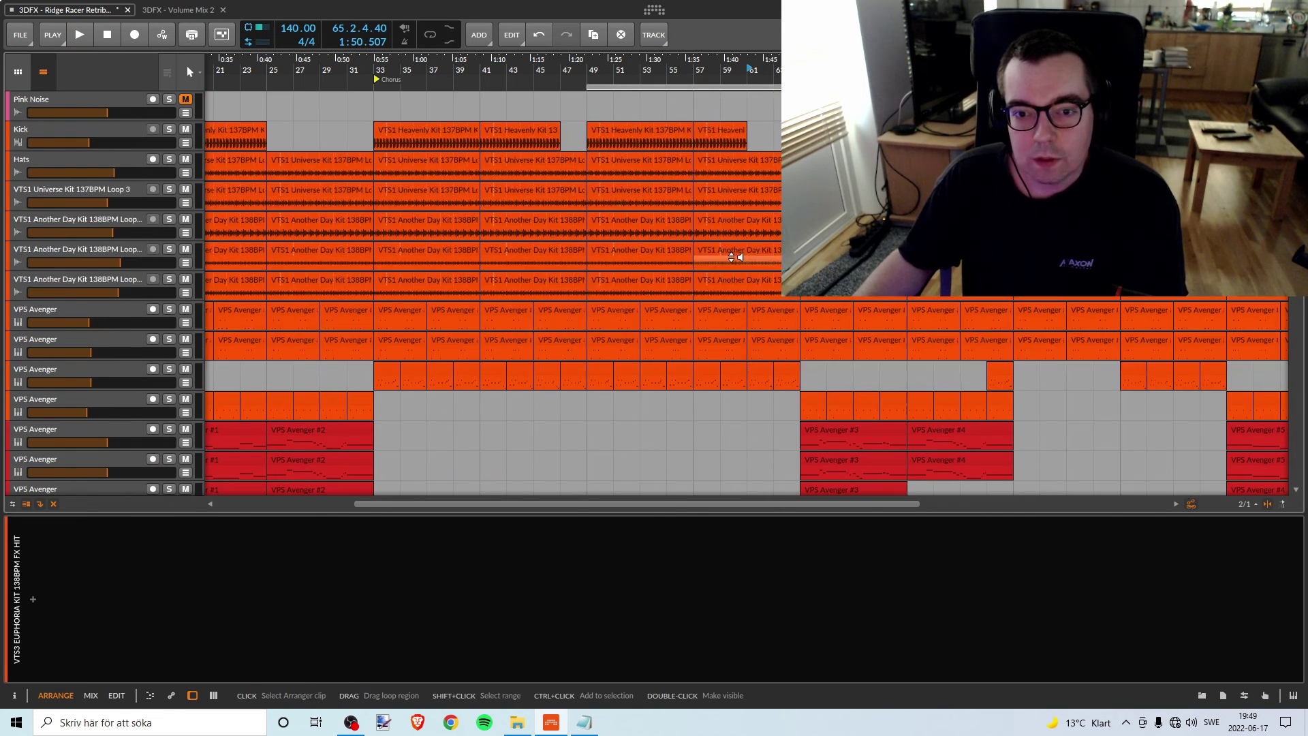
scroll(726, 313, down, 3)
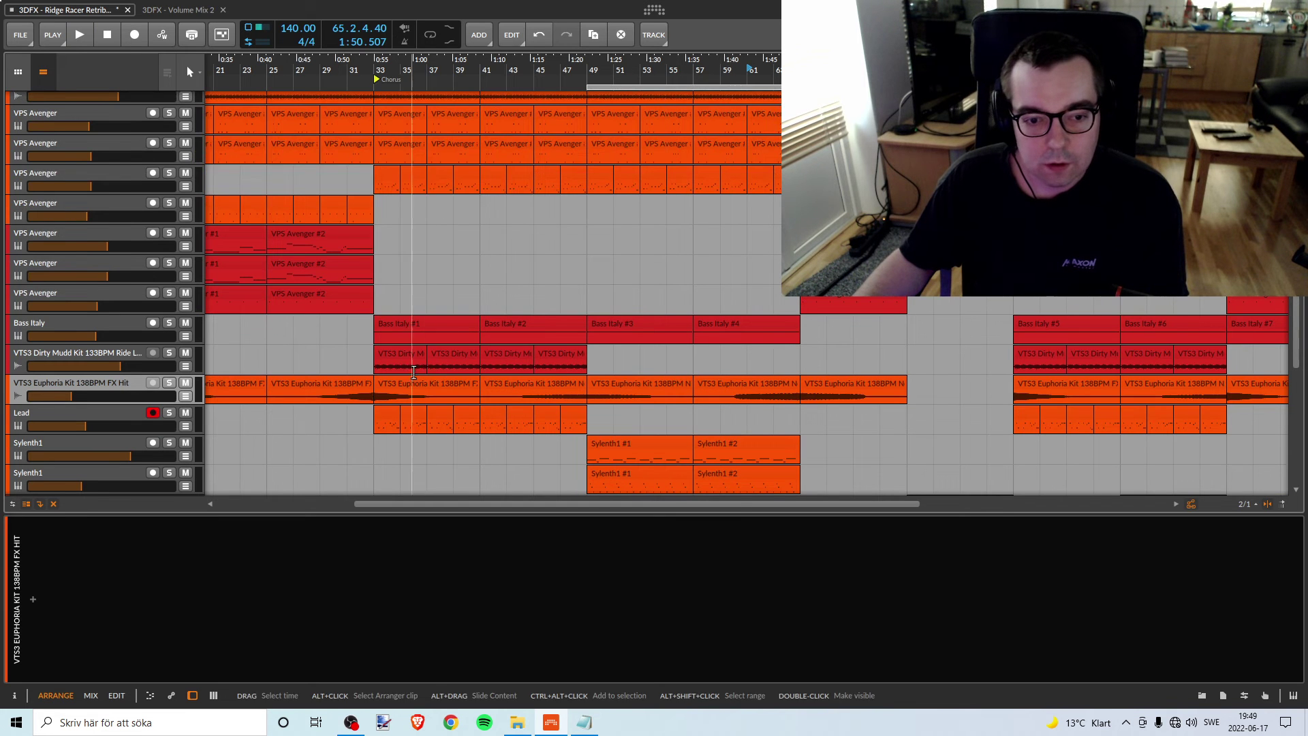
drag(425, 68, 573, 68)
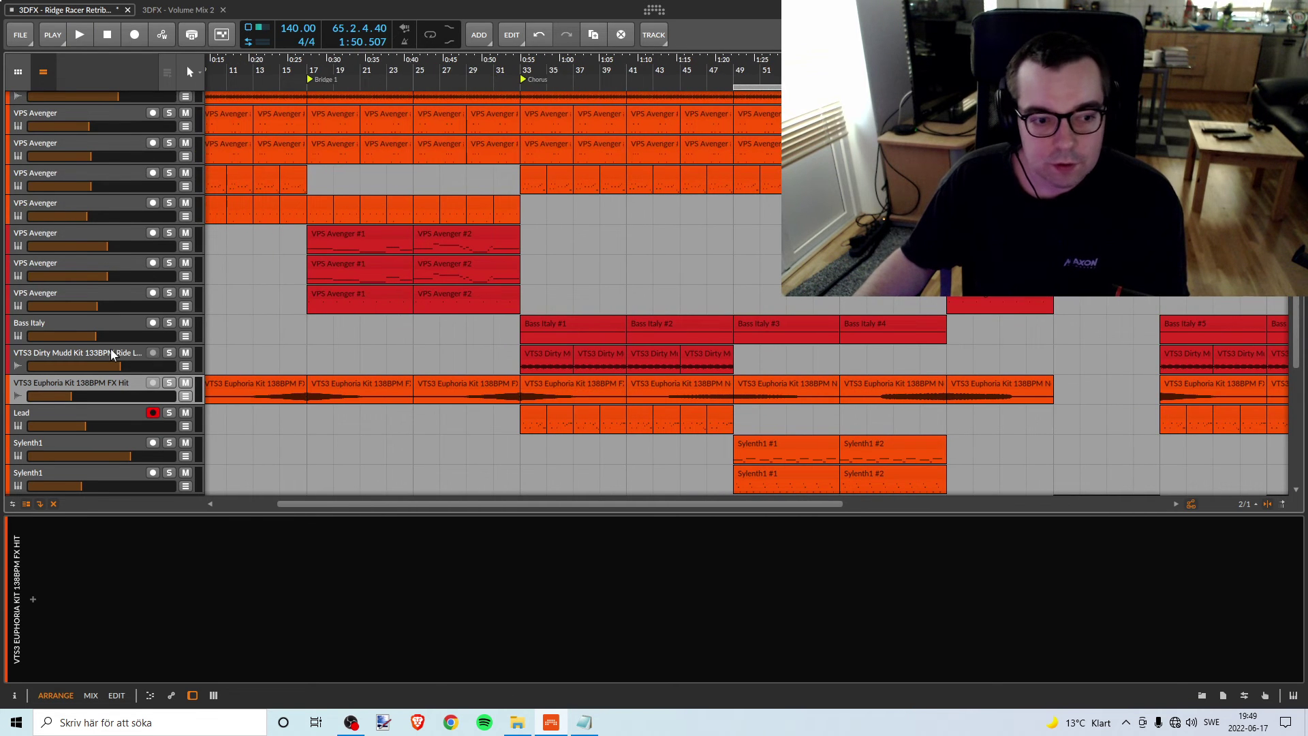
click(323, 368)
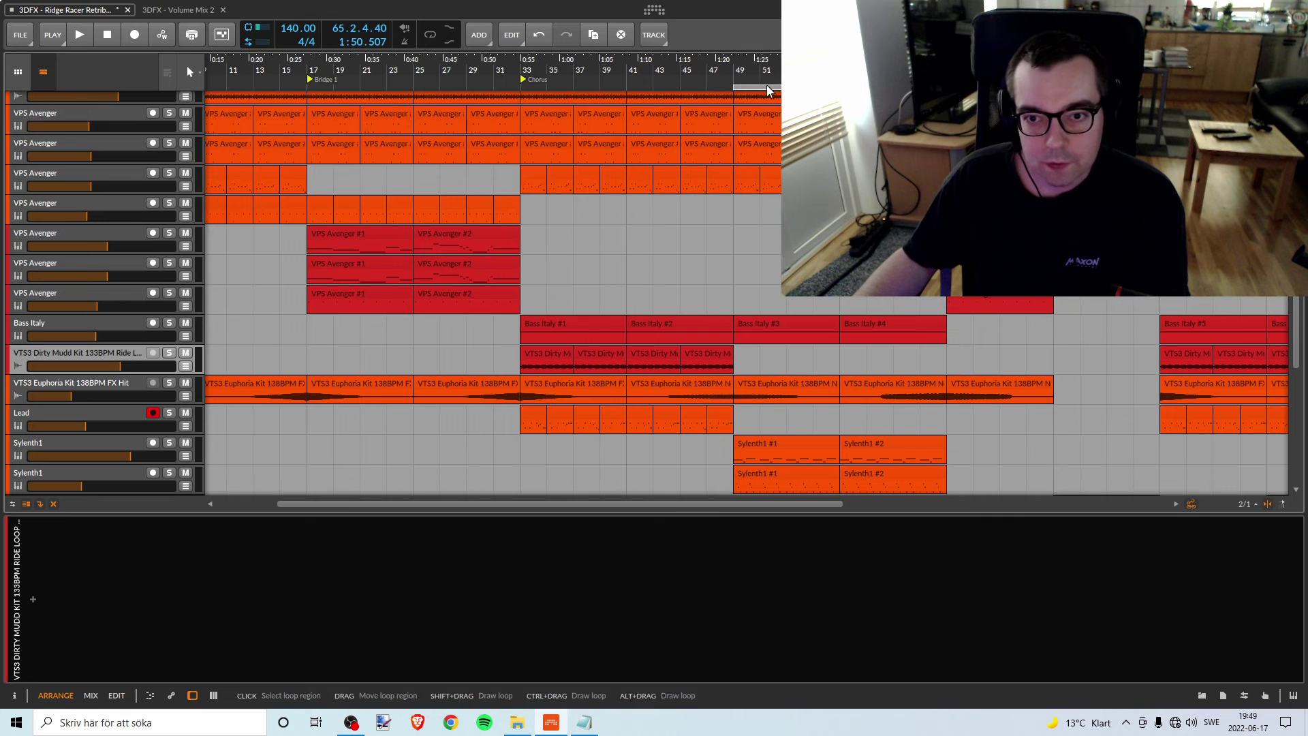
drag(768, 90, 532, 71)
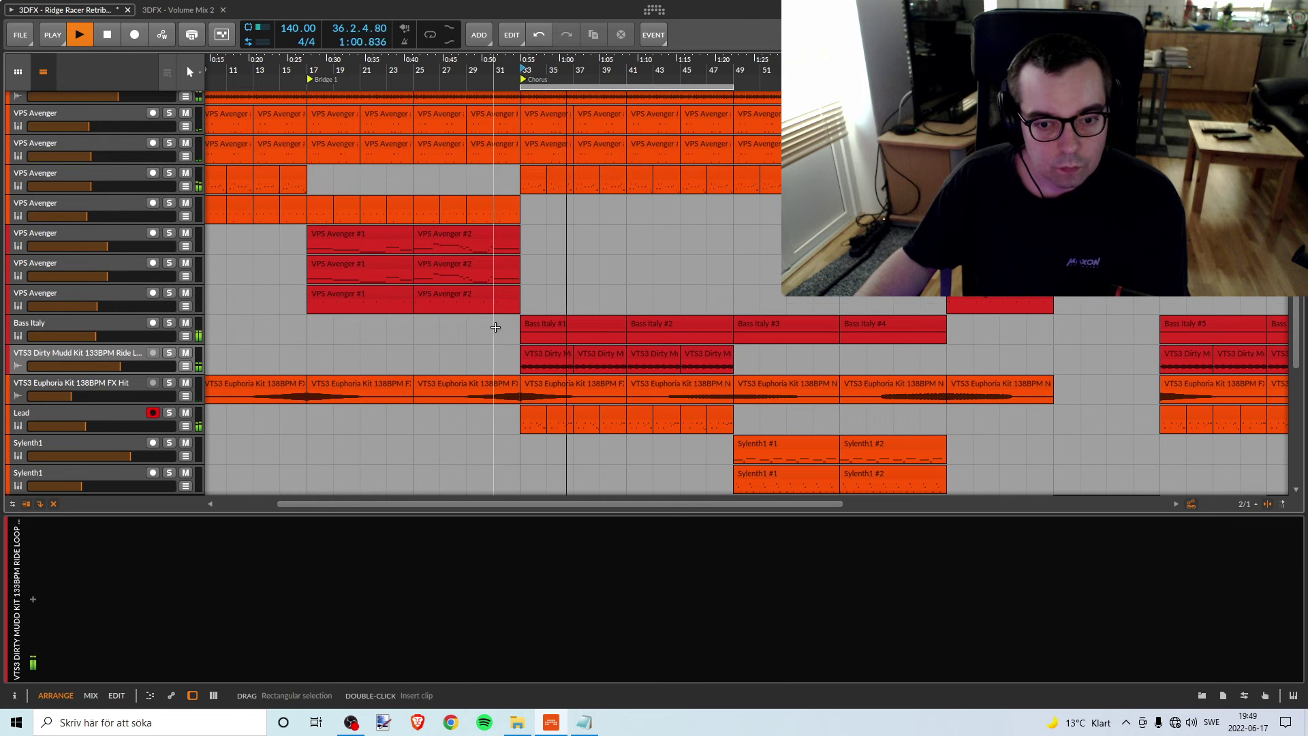
scroll(496, 327, up, 2)
key(space)
Audition the upper three VPS Avenger tracks in solo, one at a time, from bar 33
scroll(575, 300, up, 5)
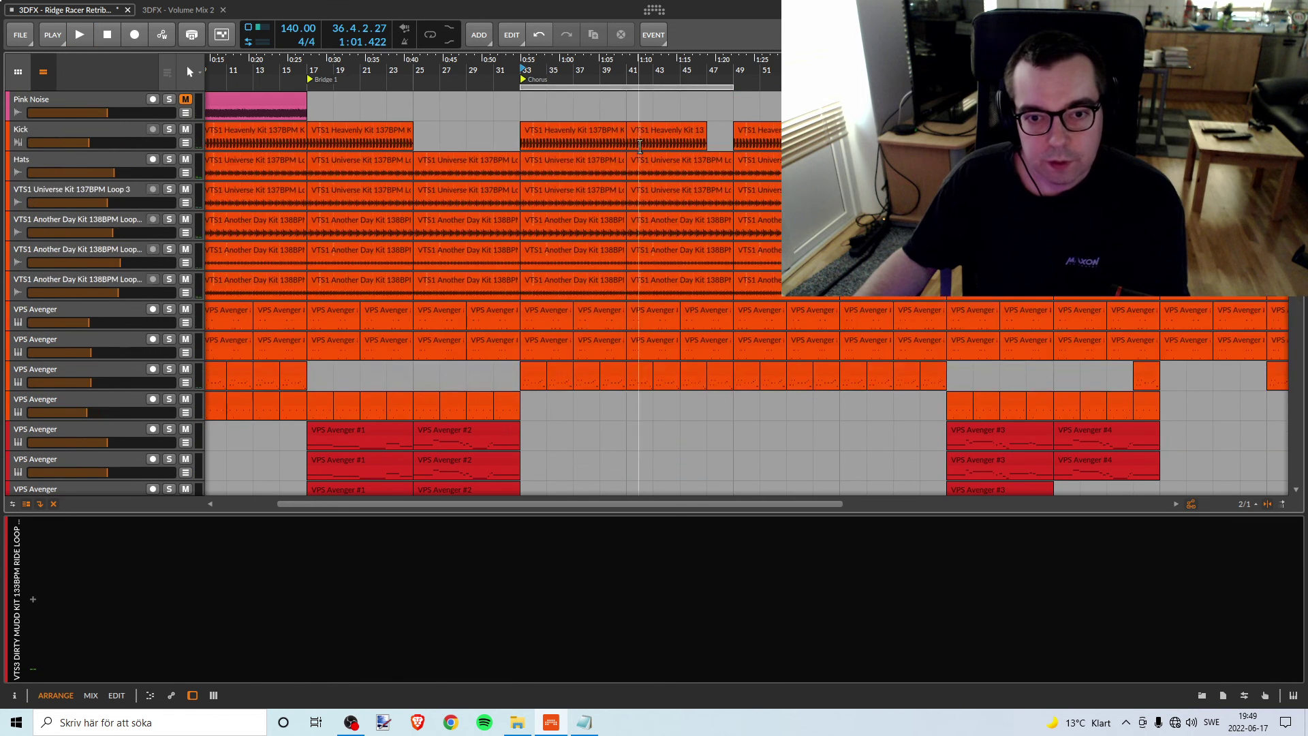
click(169, 370)
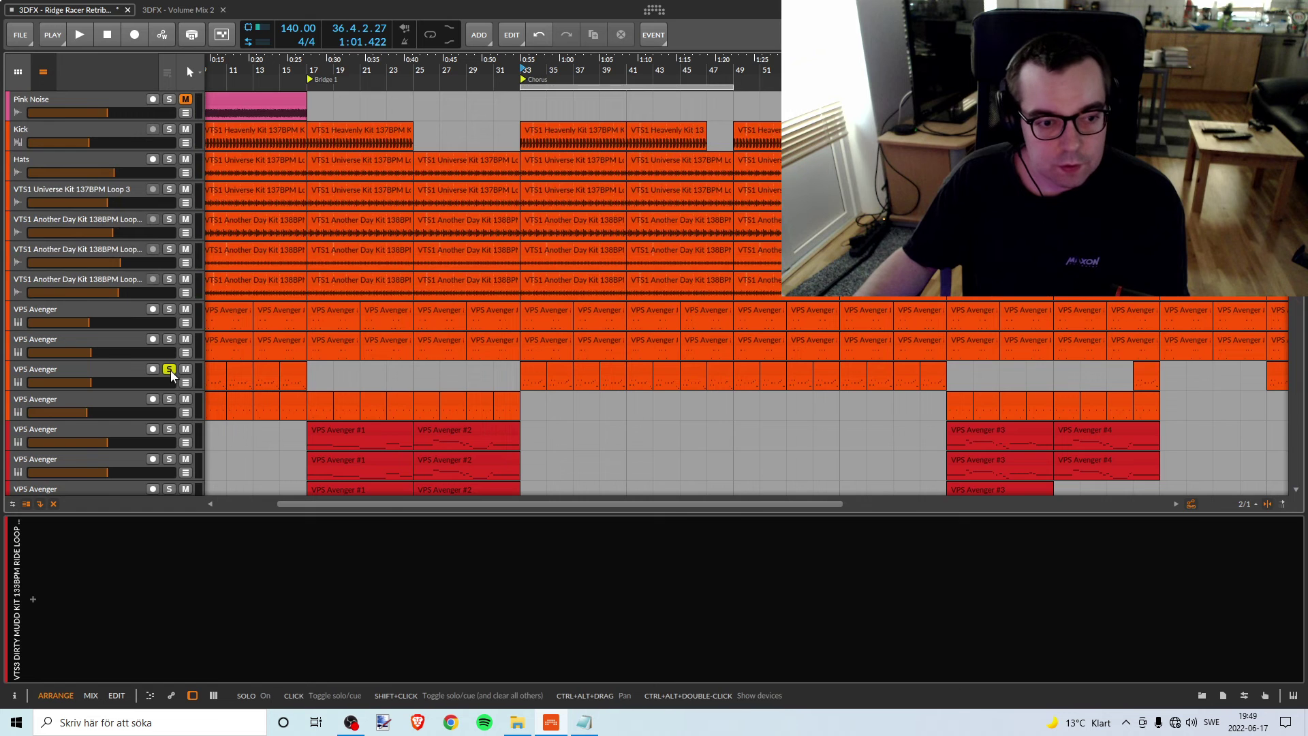
key(space)
shift+click(169, 339)
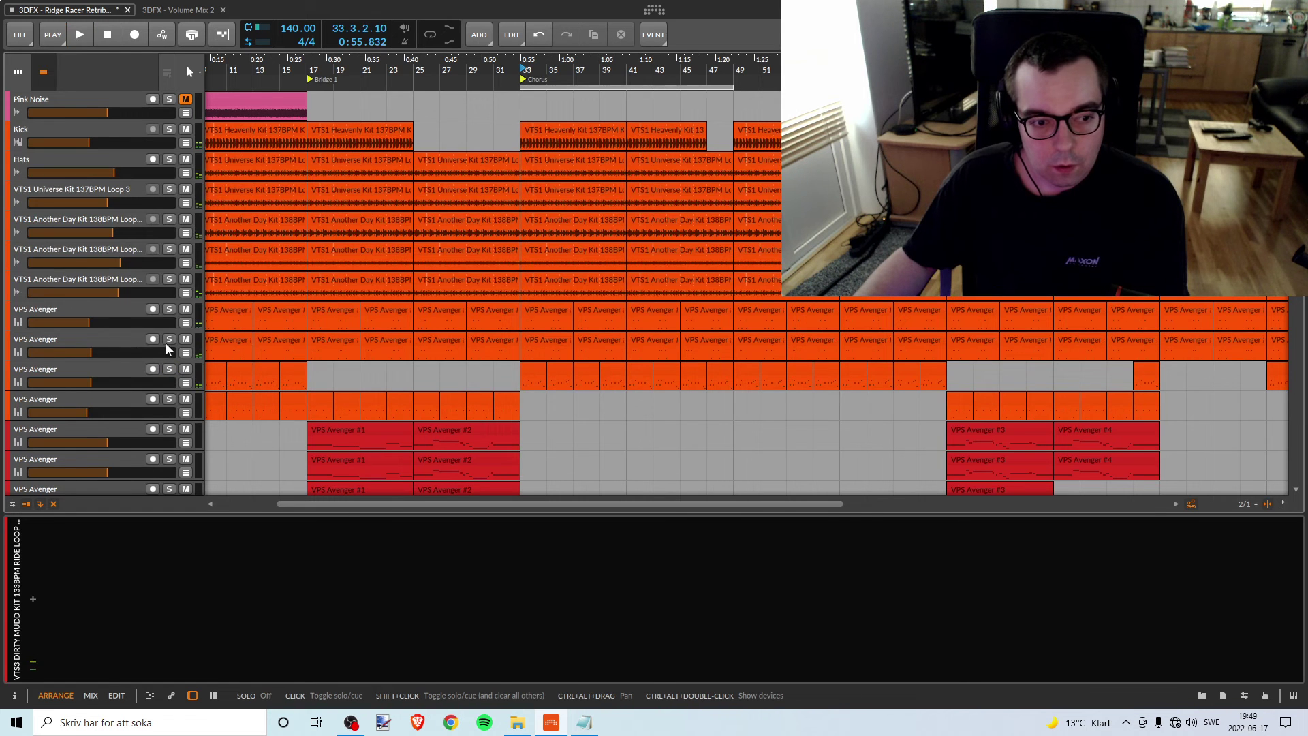
key(space)
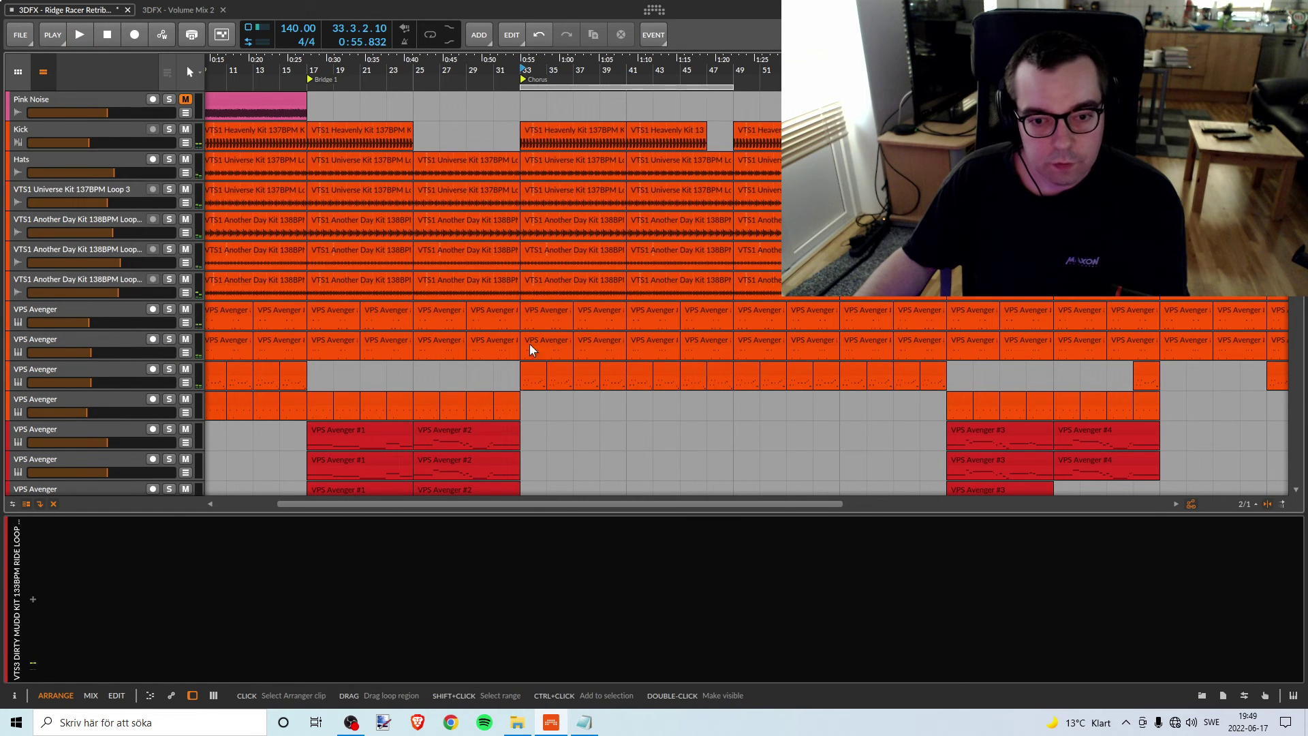
shift+click(169, 308)
key(space)
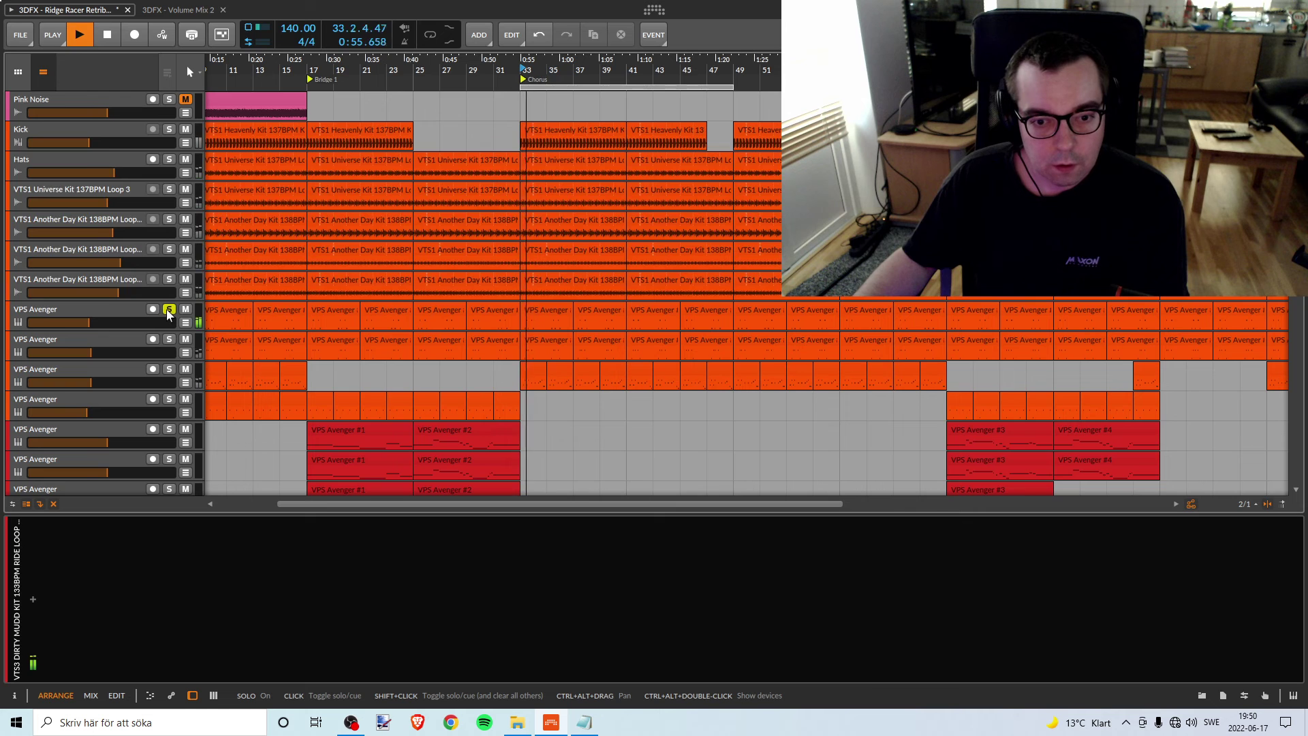
key(space)
Audition the three VTS1 Another Day Kit 138BPM Loop tracks in solo, one at a time, from bar 33
shift+click(169, 278)
key(space)
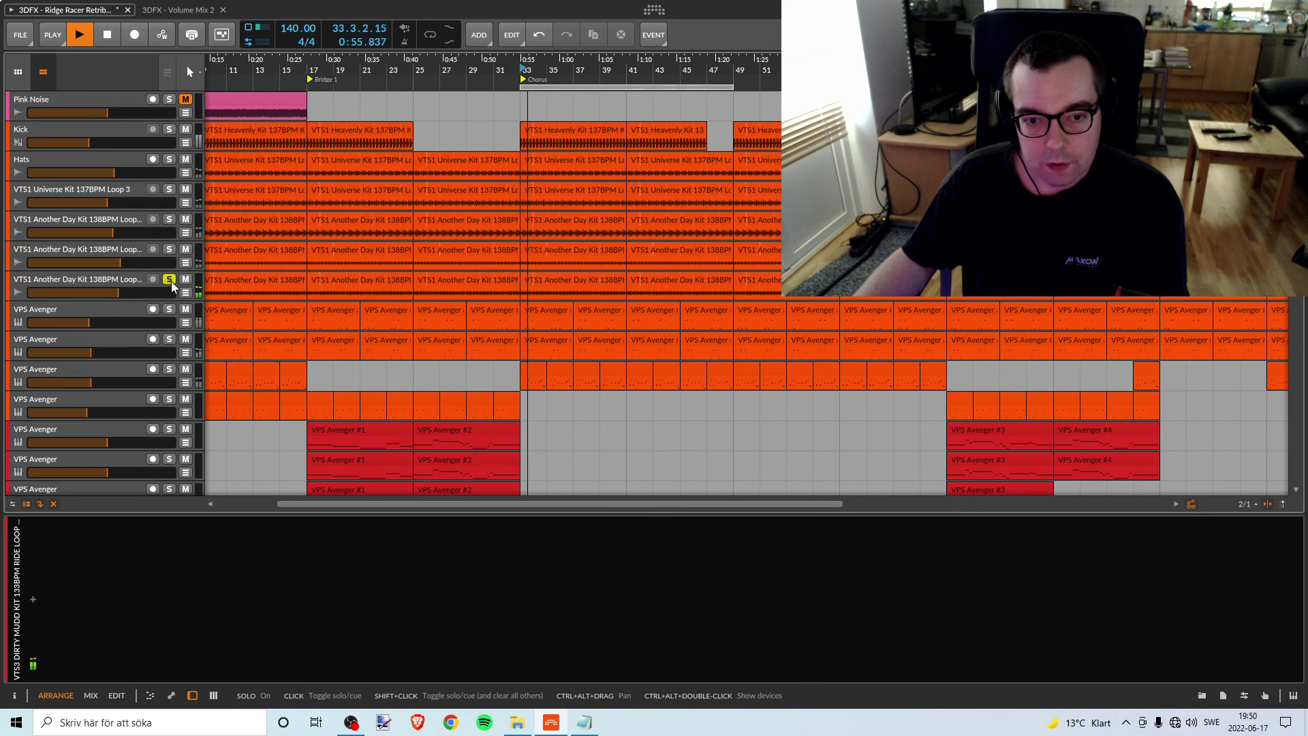
key(space)
click(171, 281)
shift+click(169, 250)
key(space)
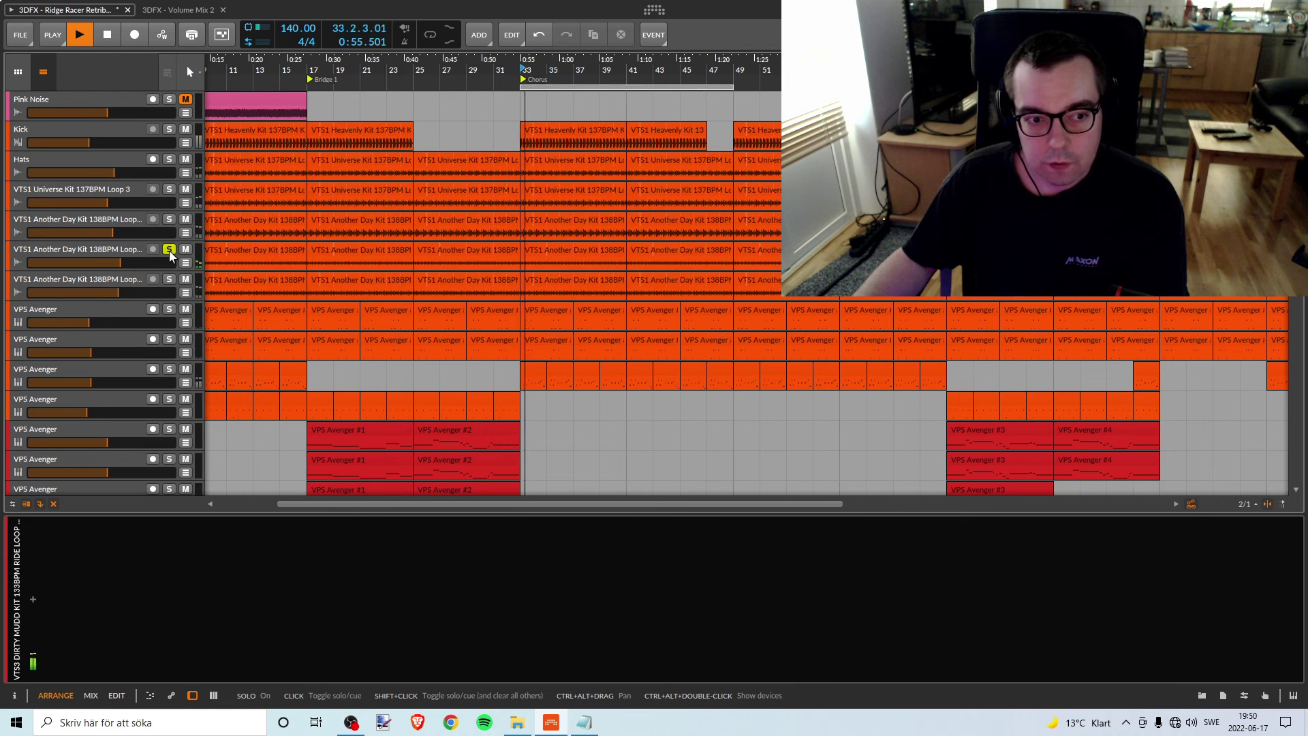
shift+click(169, 219)
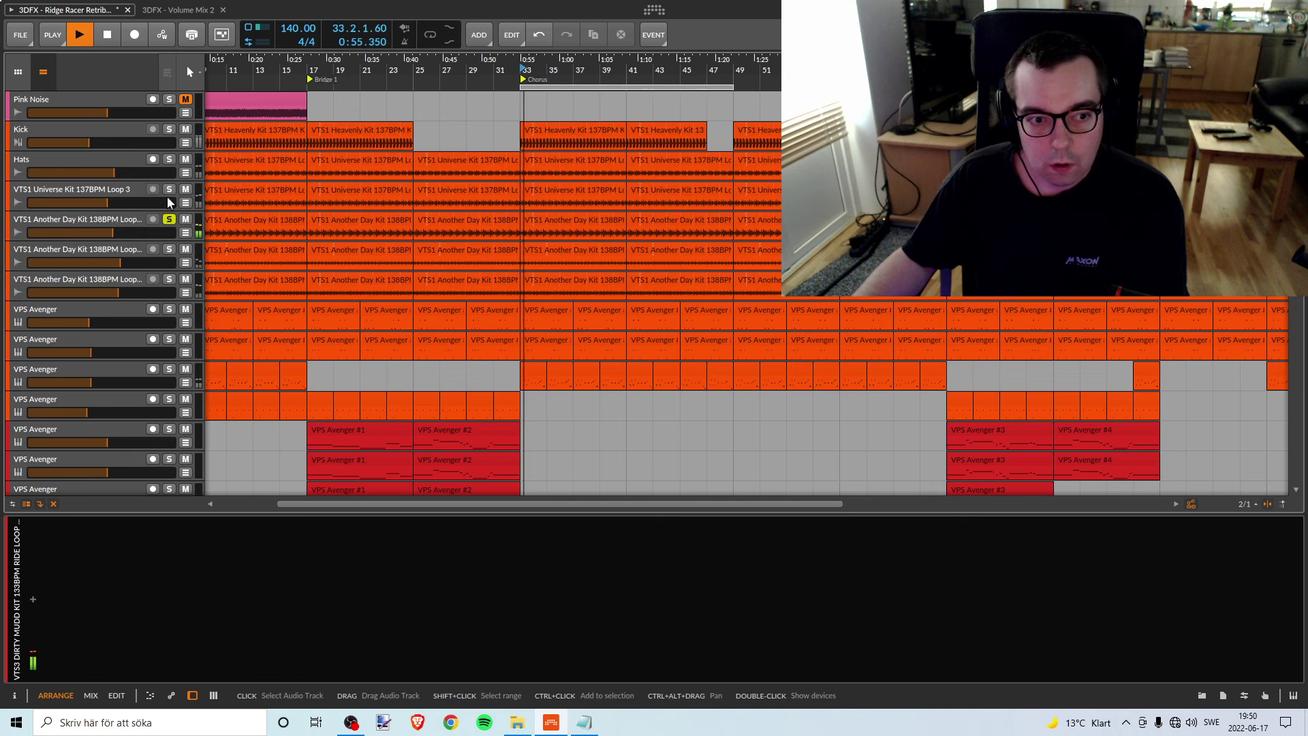
key(space)
Compare the VTS1 Universe Kit 137BPM Loop 3 track in solo with the full mix from bar 33, leaving it unsoloed
shift+click(169, 188)
key(space)
key(space)
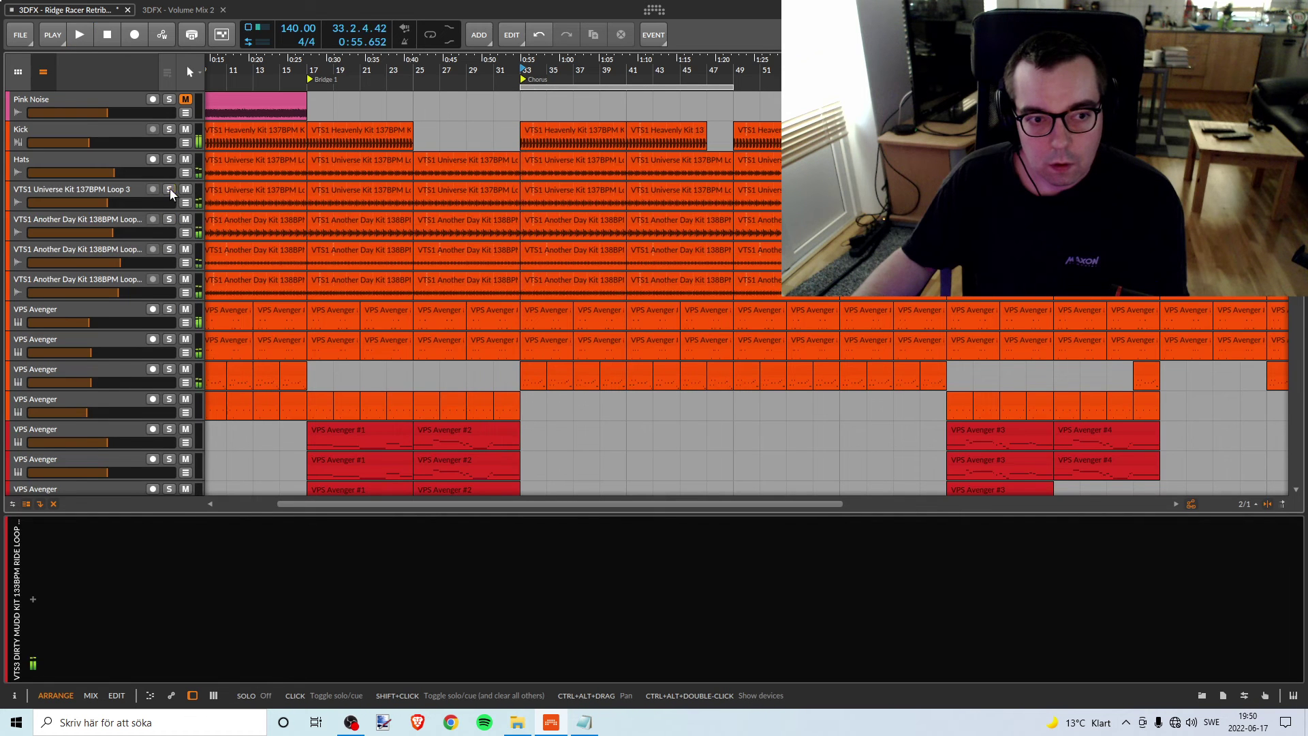
click(169, 189)
key(space)
key(space)
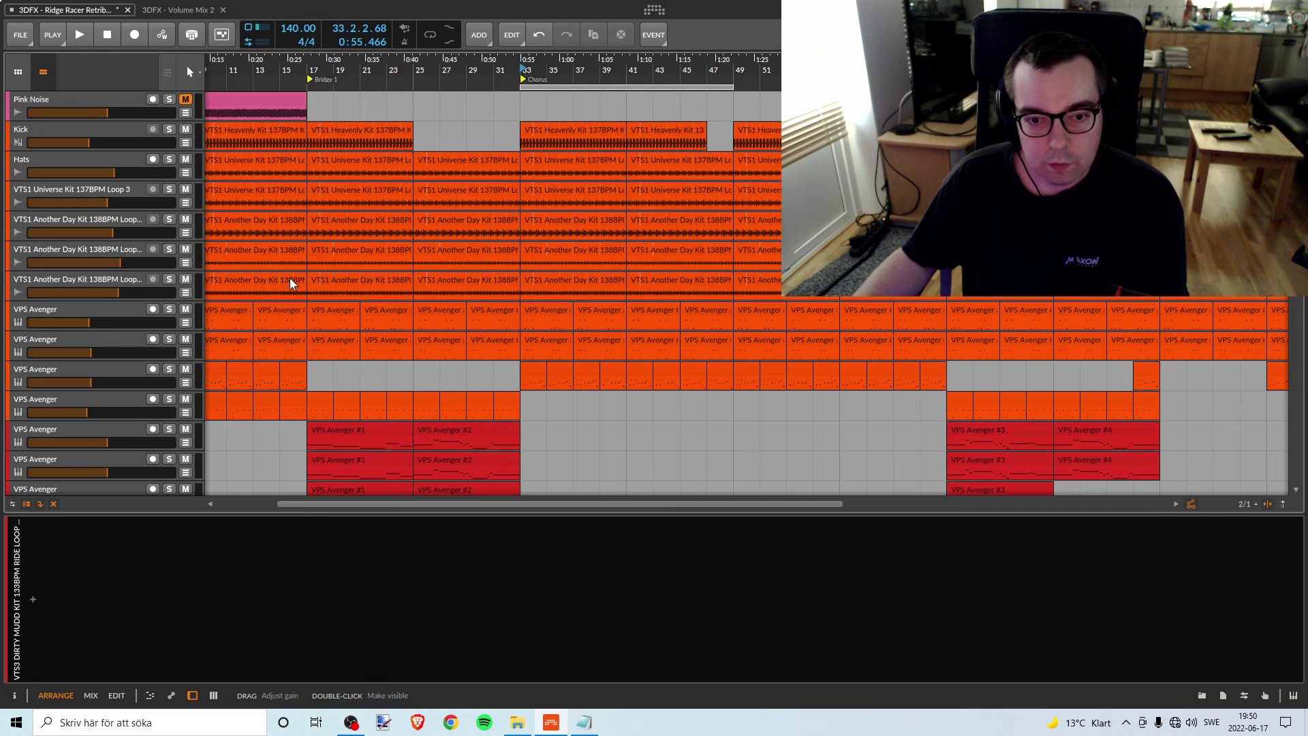
Solo the lowest VTS1 Another Day Kit 138BPM Loop track and play it from bar 33
click(167, 280)
key(space)
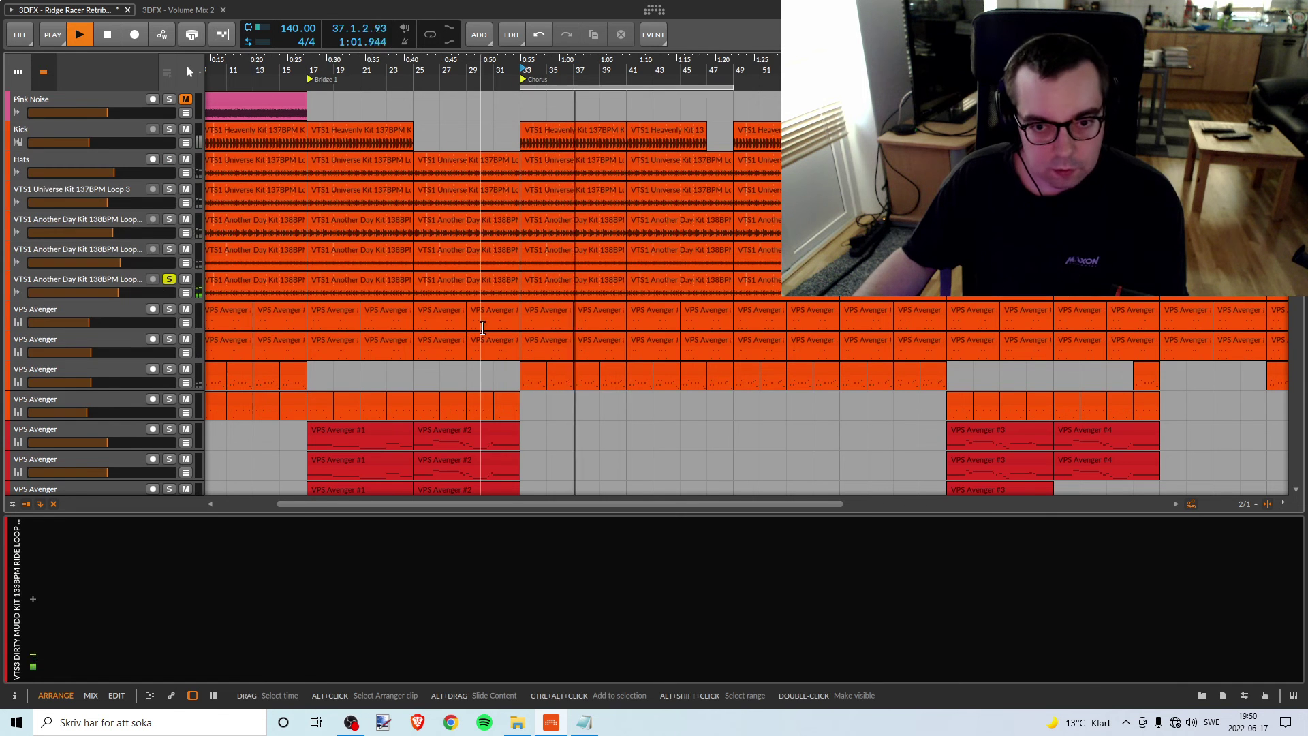
Lower the lowest VTS1 Another Day Kit 138BPM Loop track to -13.1 dB and listen to it unsoloed in the full mix from bar 33
click(521, 151)
click(169, 280)
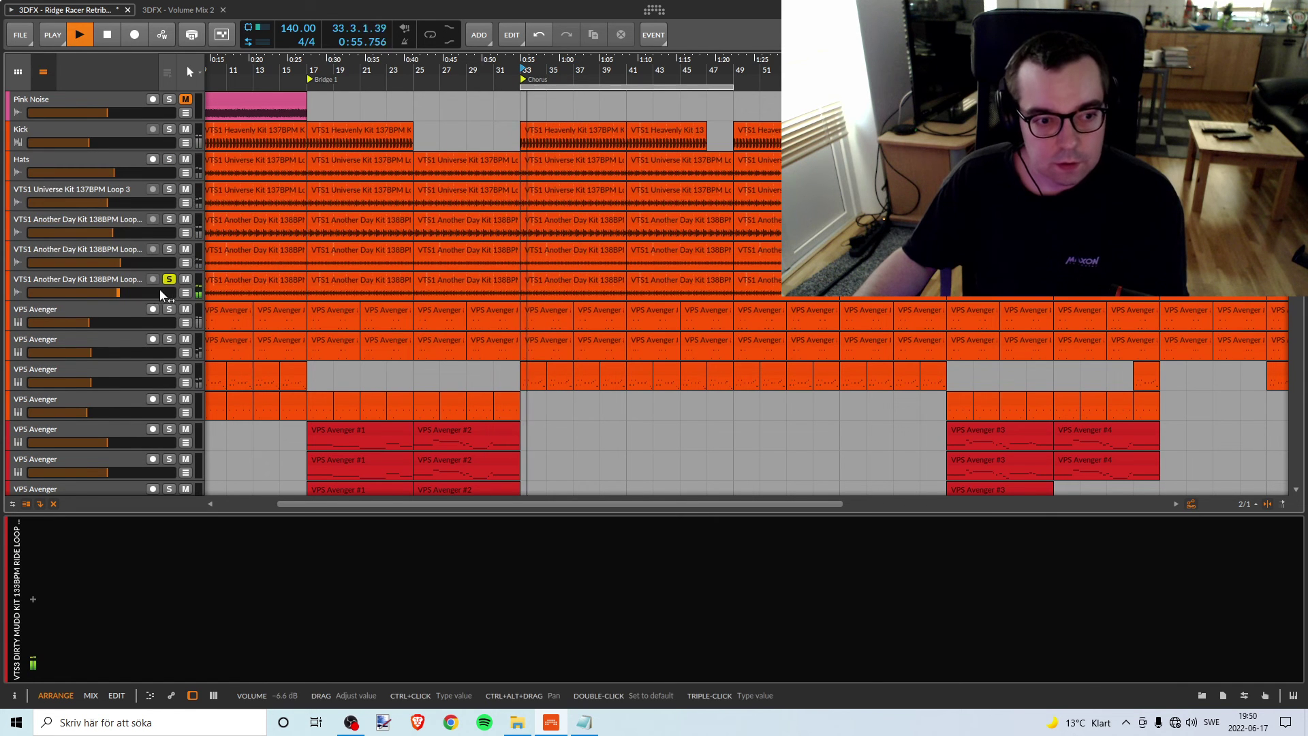
drag(136, 291, 128, 292)
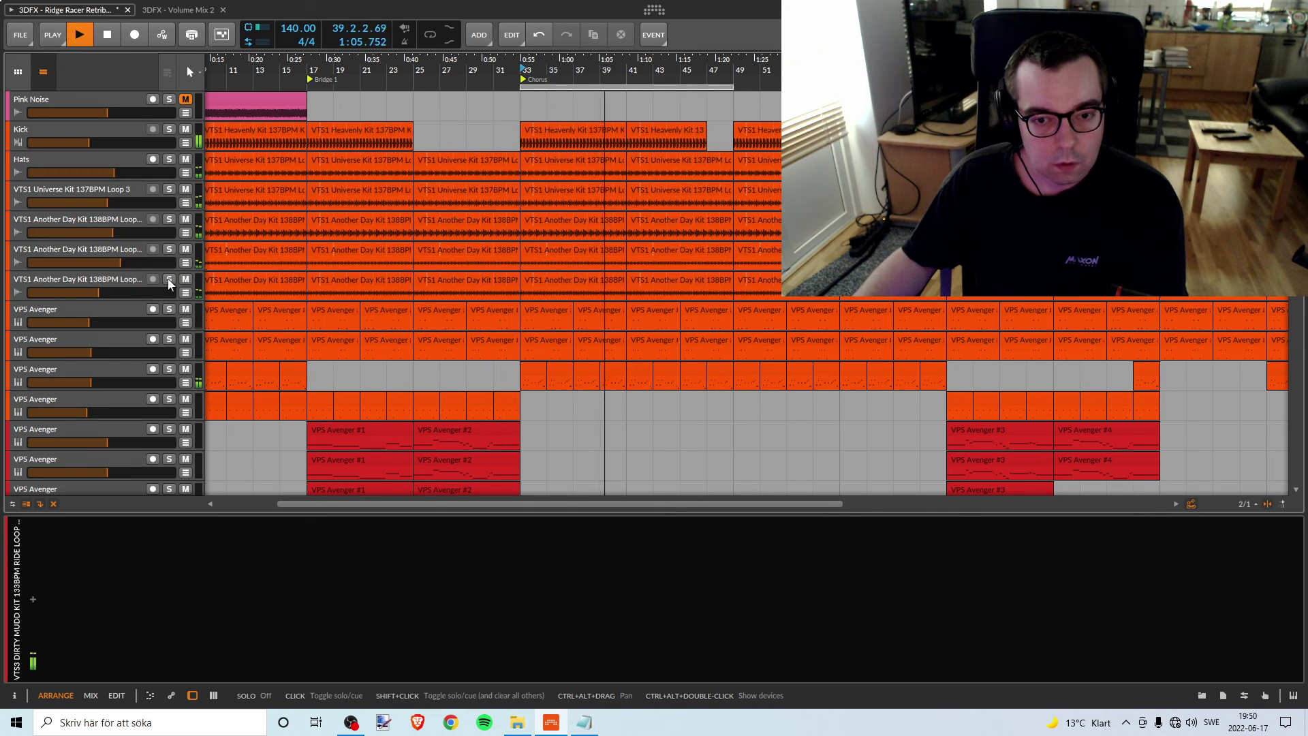
key(space)
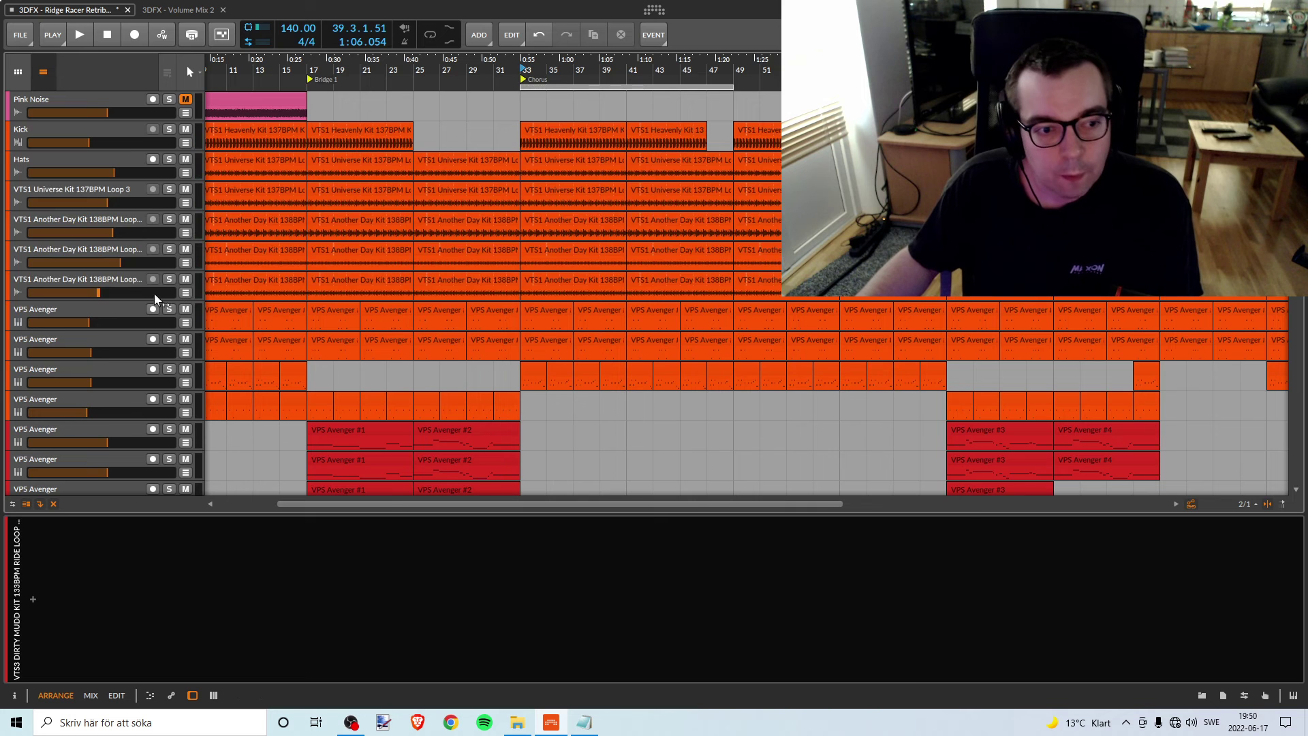
Audition the lowest VTS1 Another Day Kit 138BPM Loop track in solo, switching the solo to the middle one of the three
click(112, 279)
click(169, 279)
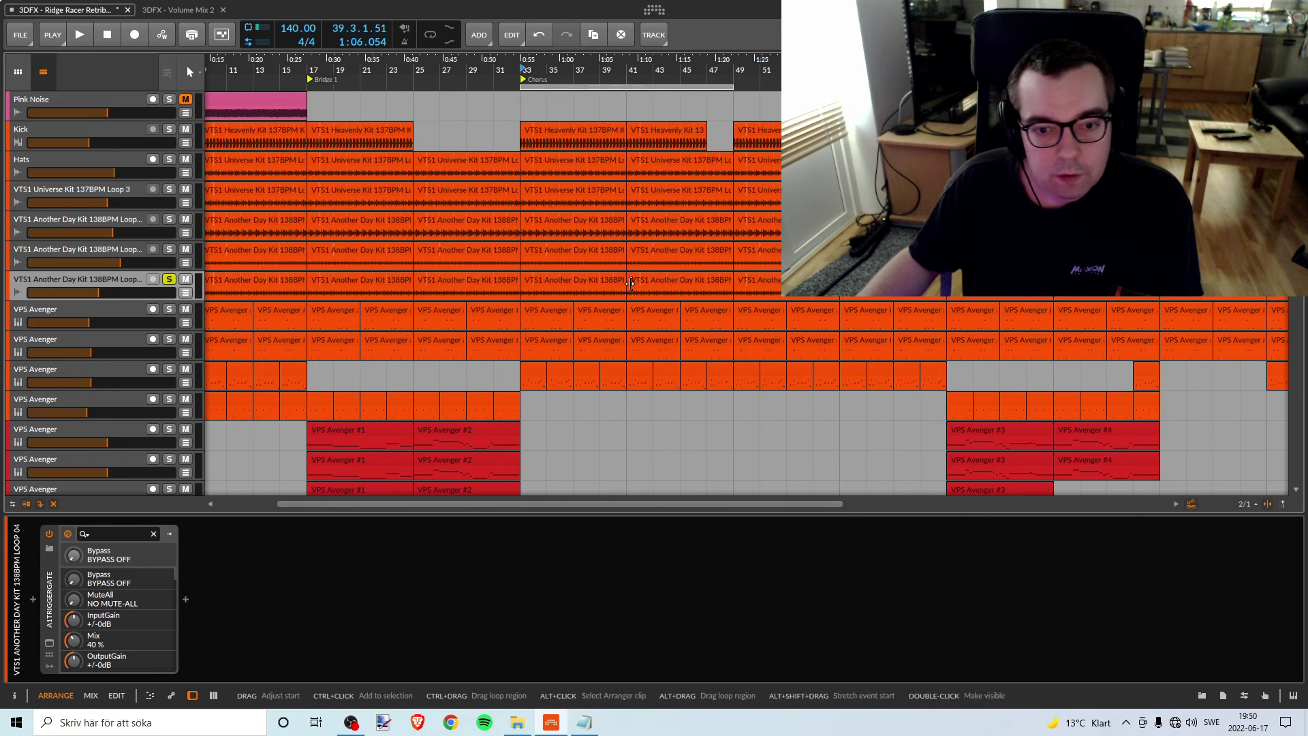
key(space)
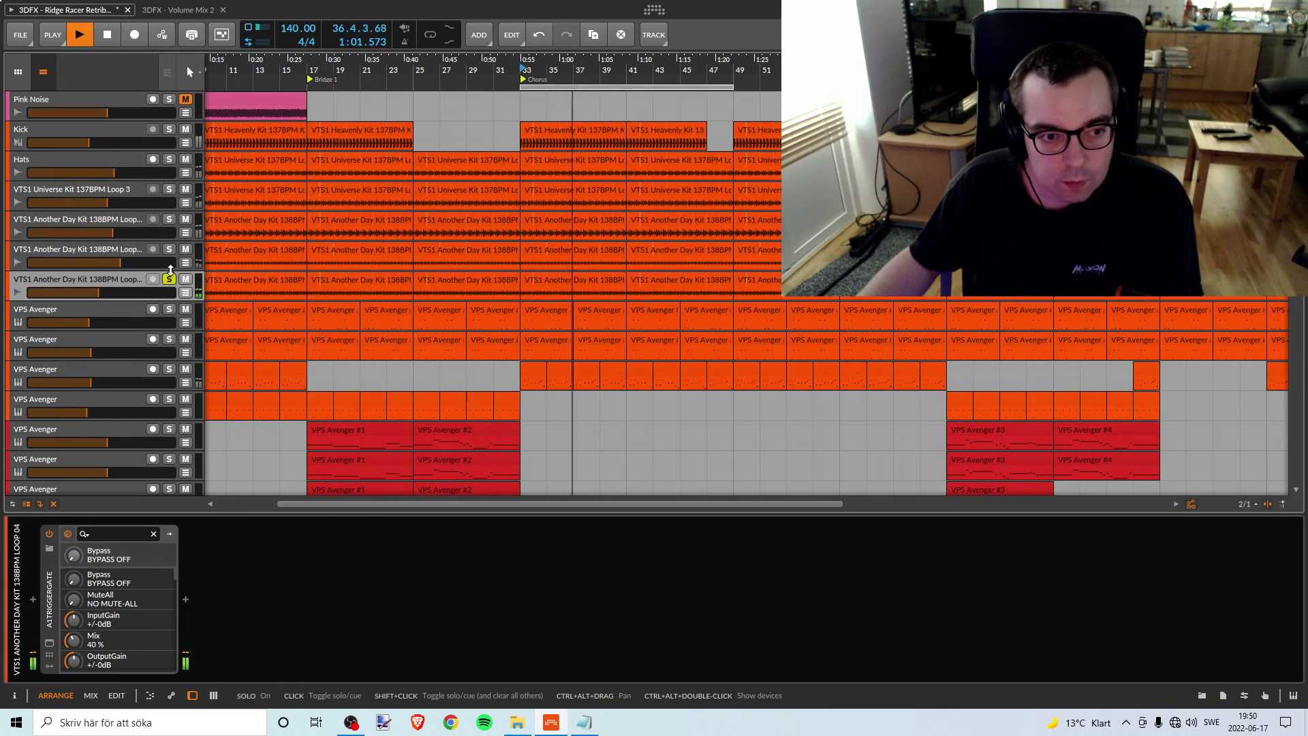
click(170, 250)
key(space)
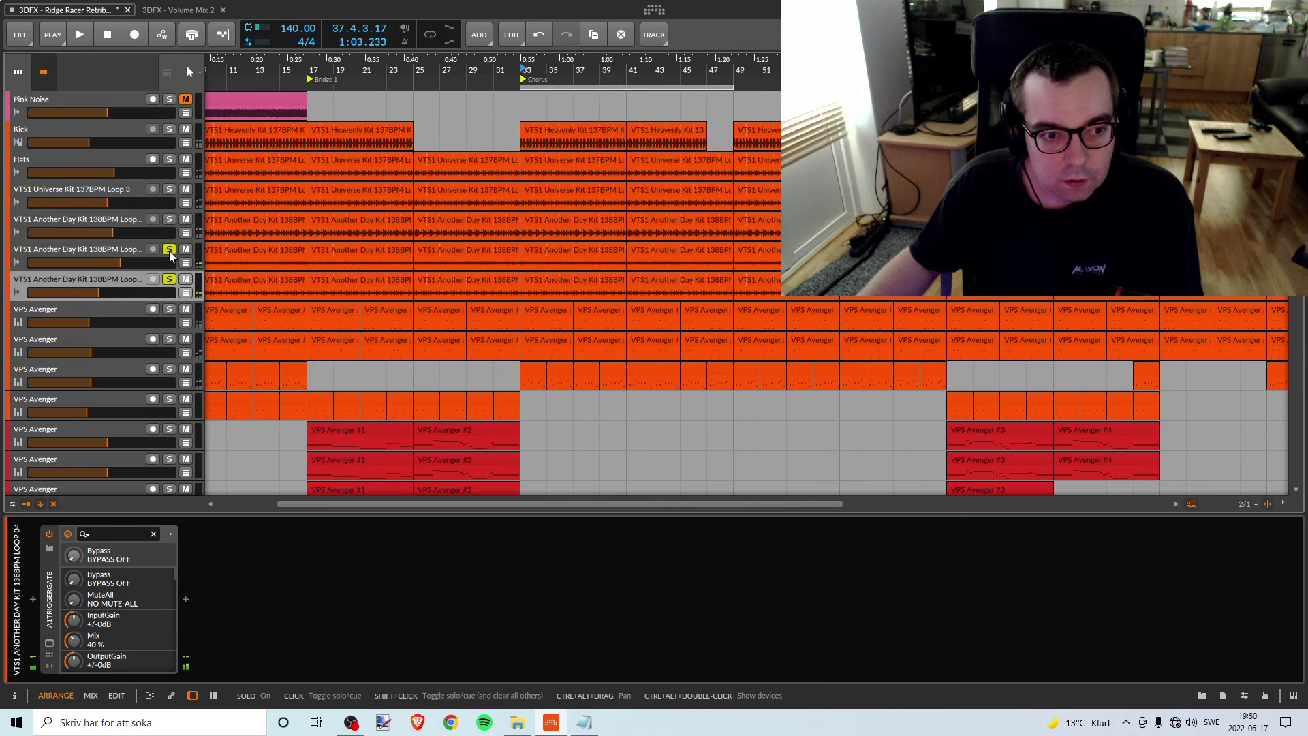
key(space)
click(170, 280)
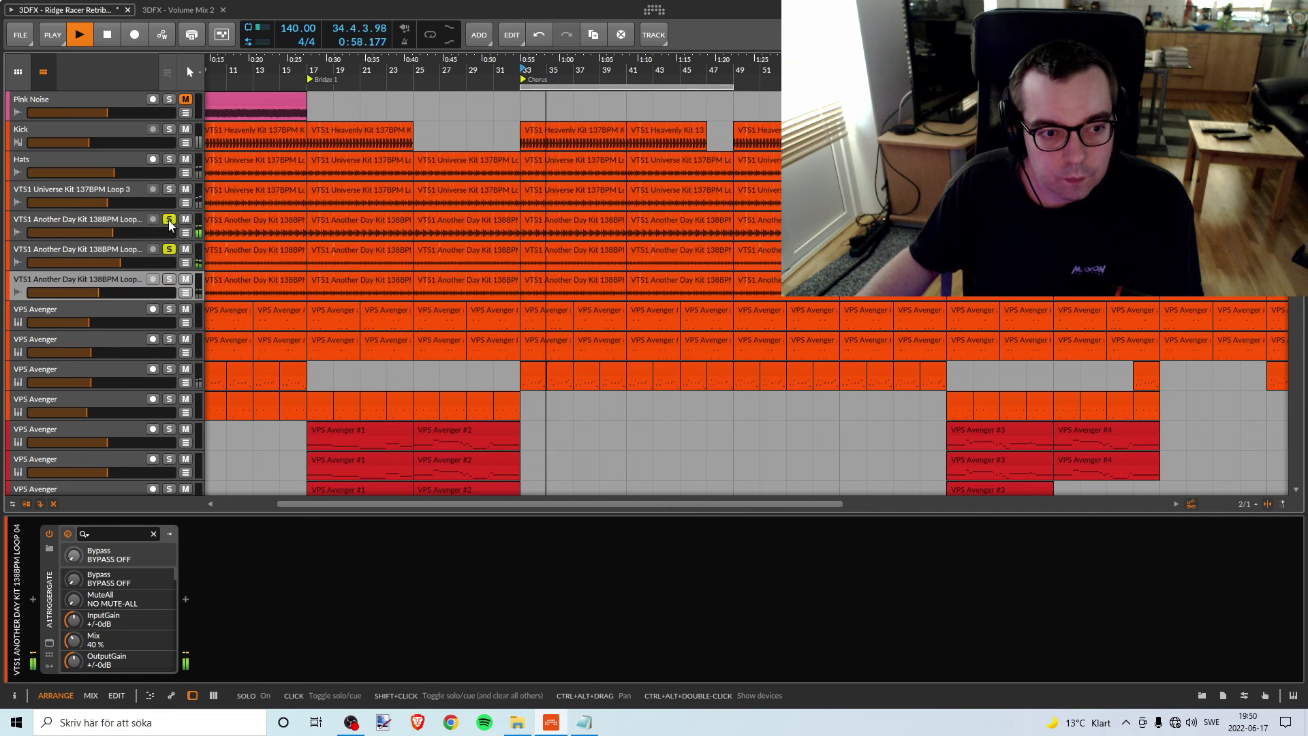
Compare the middle VTS1 Another Day Kit loop in solo with the upper one, the Universe Kit loop and Hats, adding one at a time
click(169, 189)
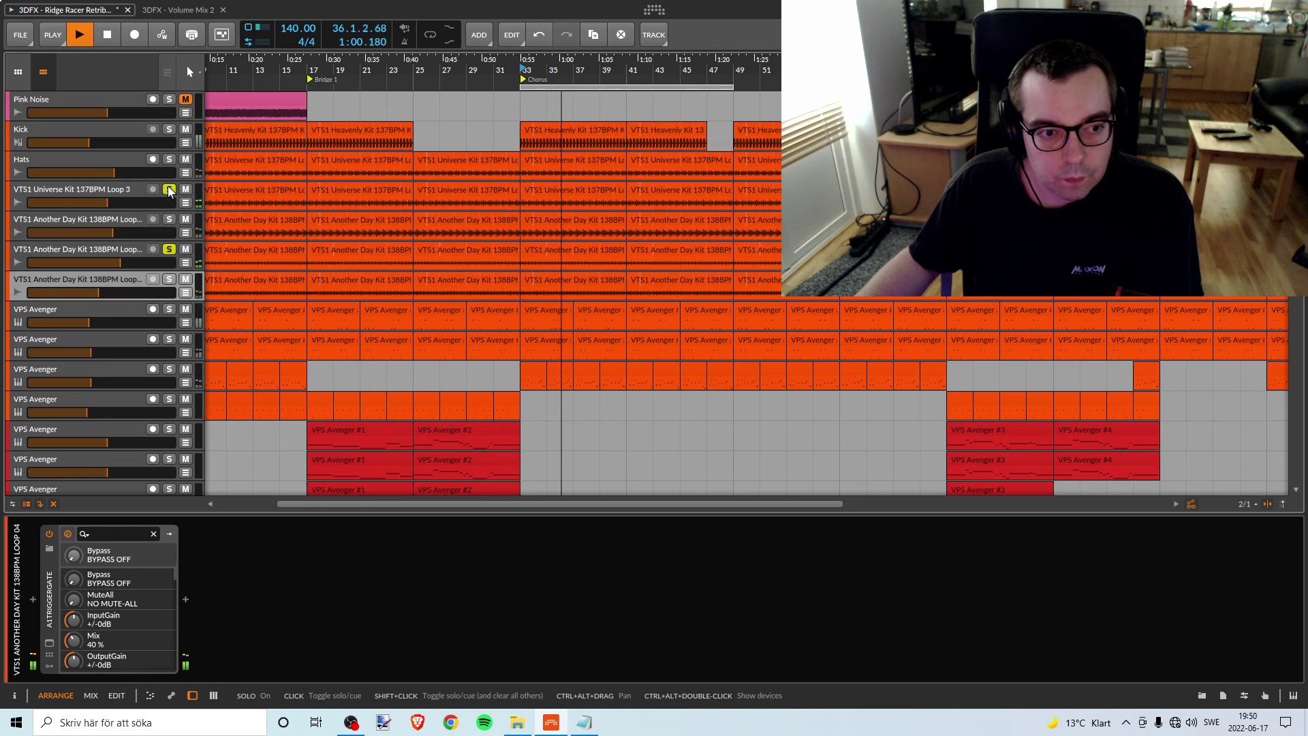
click(169, 190)
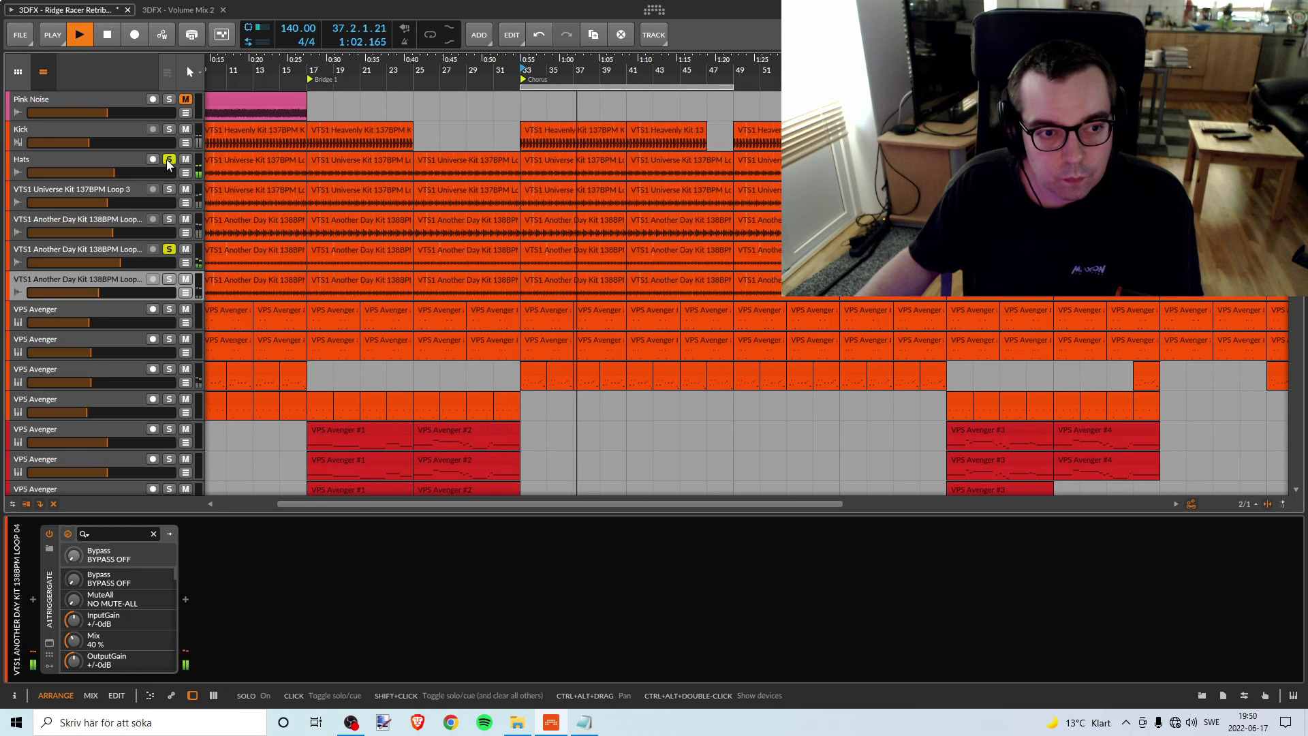
click(169, 159)
click(169, 158)
key(space)
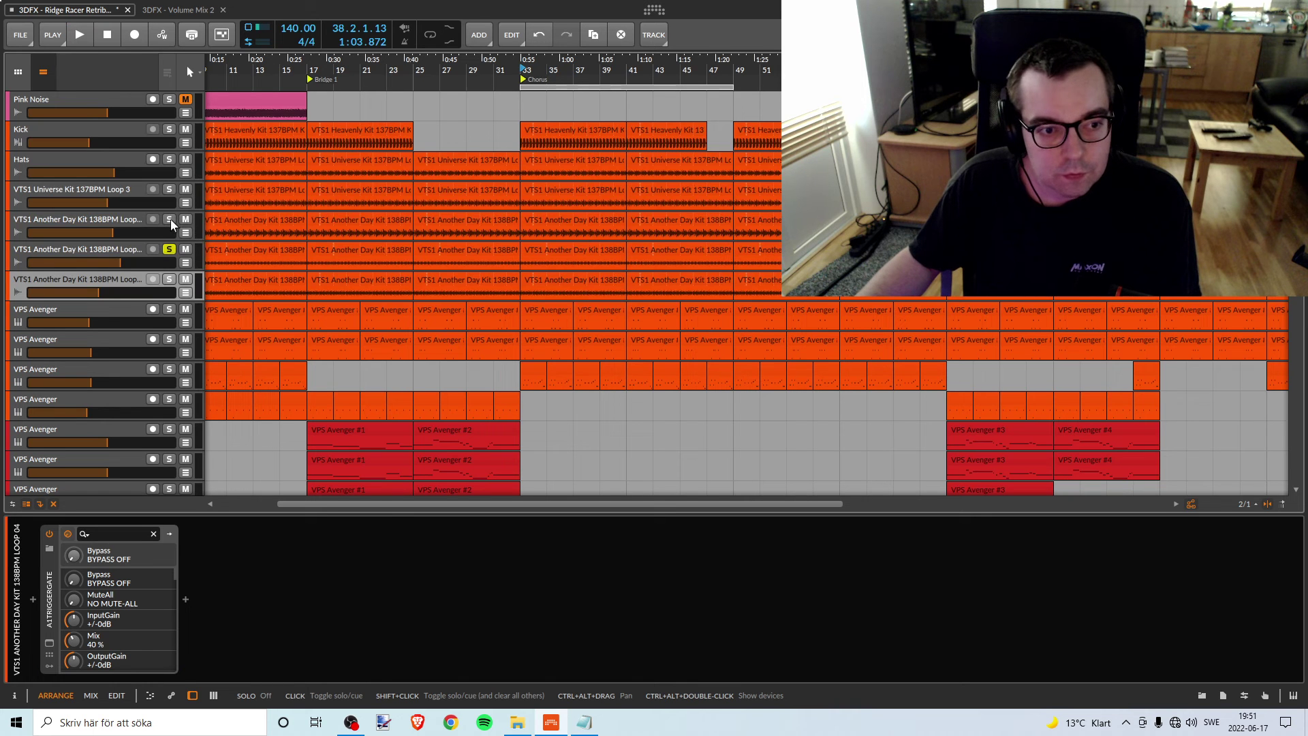
Solo the upper VTS1 Another Day Kit 138BPM Loop track alongside the middle one and lower its volume during playback from bar 33
click(169, 219)
key(space)
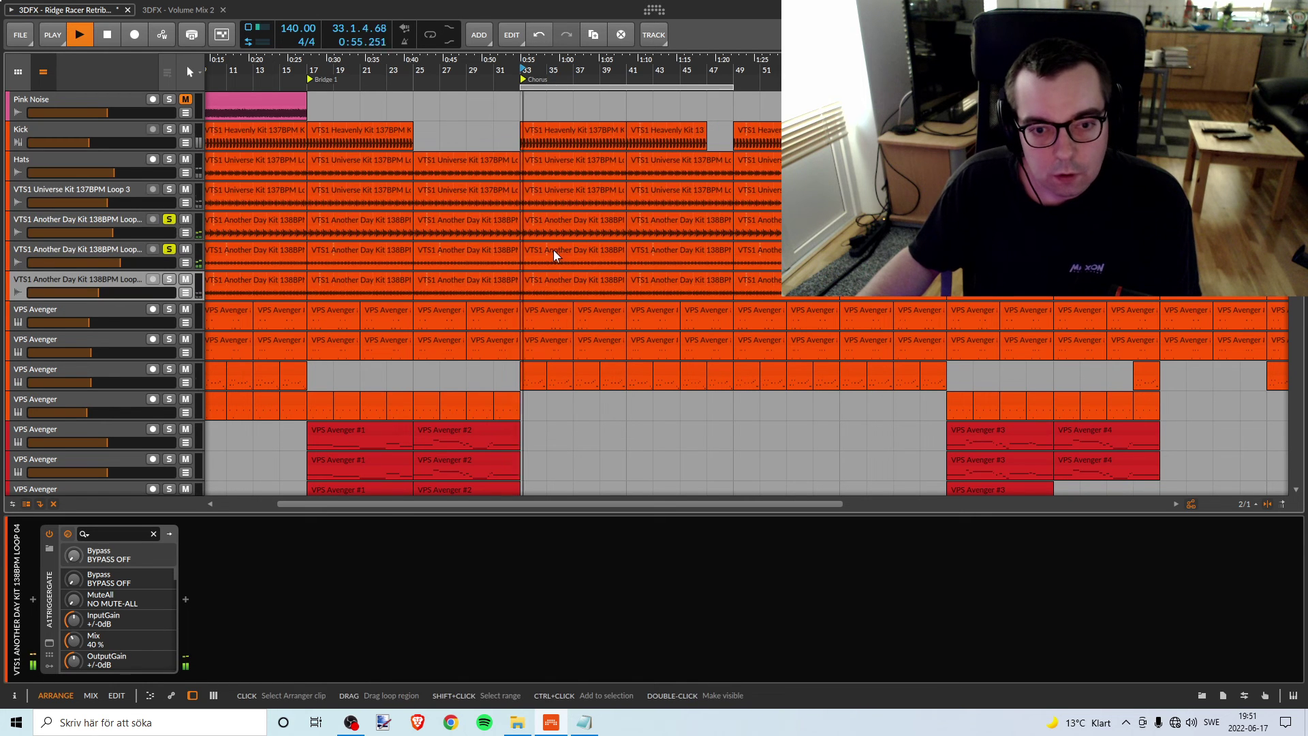
drag(121, 230, 102, 232)
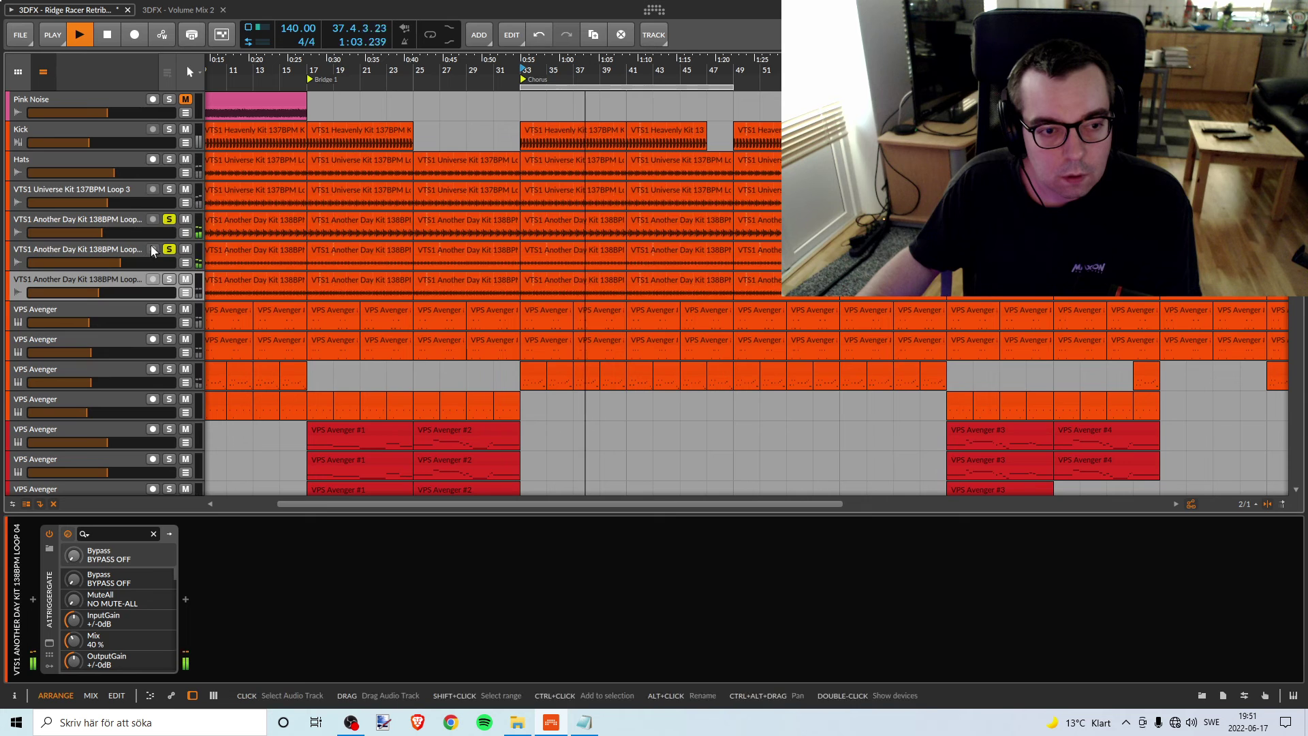
Add VTS1 Universe Kit 137BPM Loop 3 to the soloed tracks at -12.0 dB, and solo Hats with a slightly lower volume
click(172, 190)
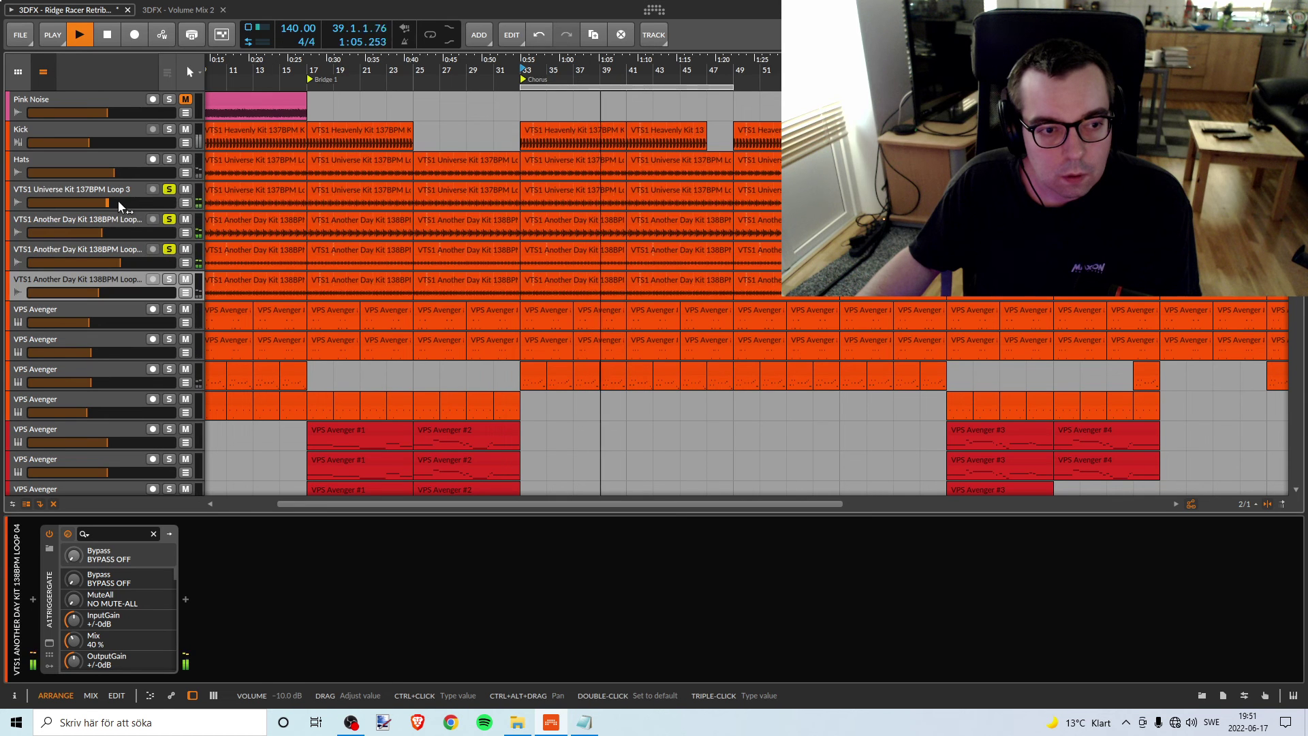
drag(117, 202, 115, 201)
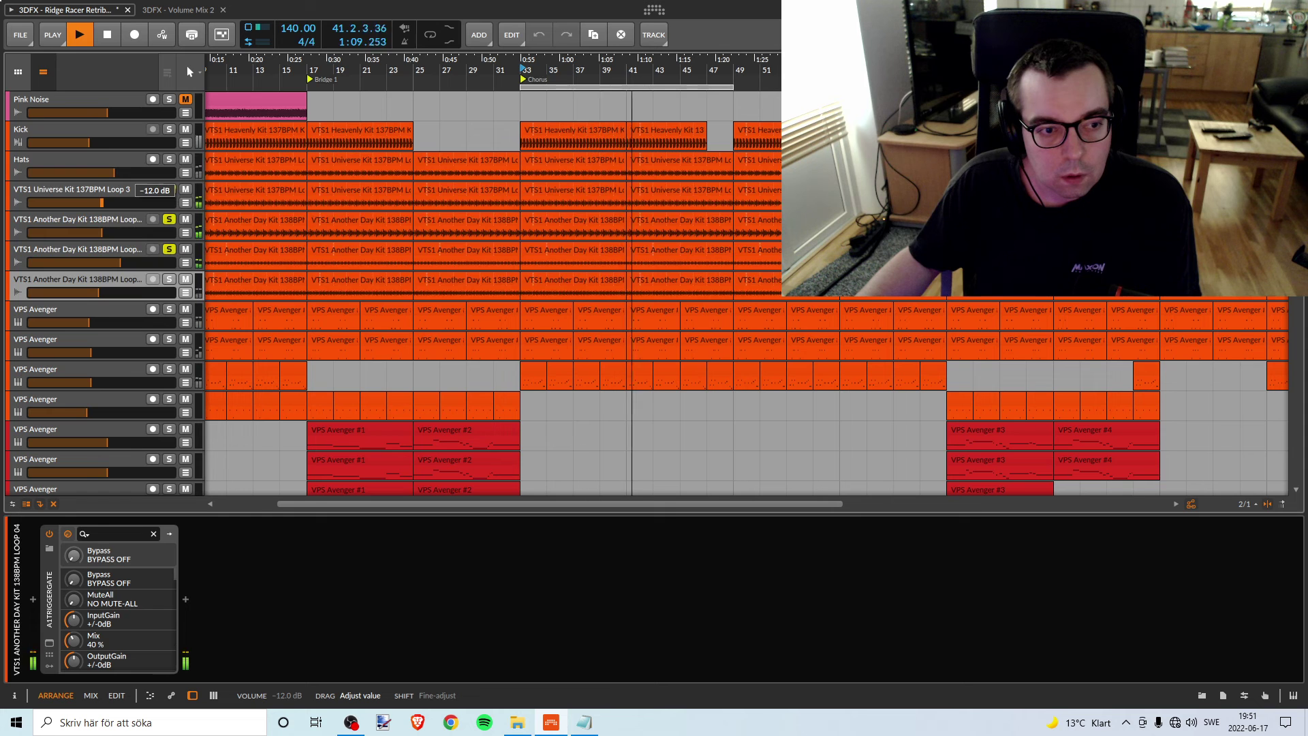
drag(101, 202, 107, 173)
click(169, 218)
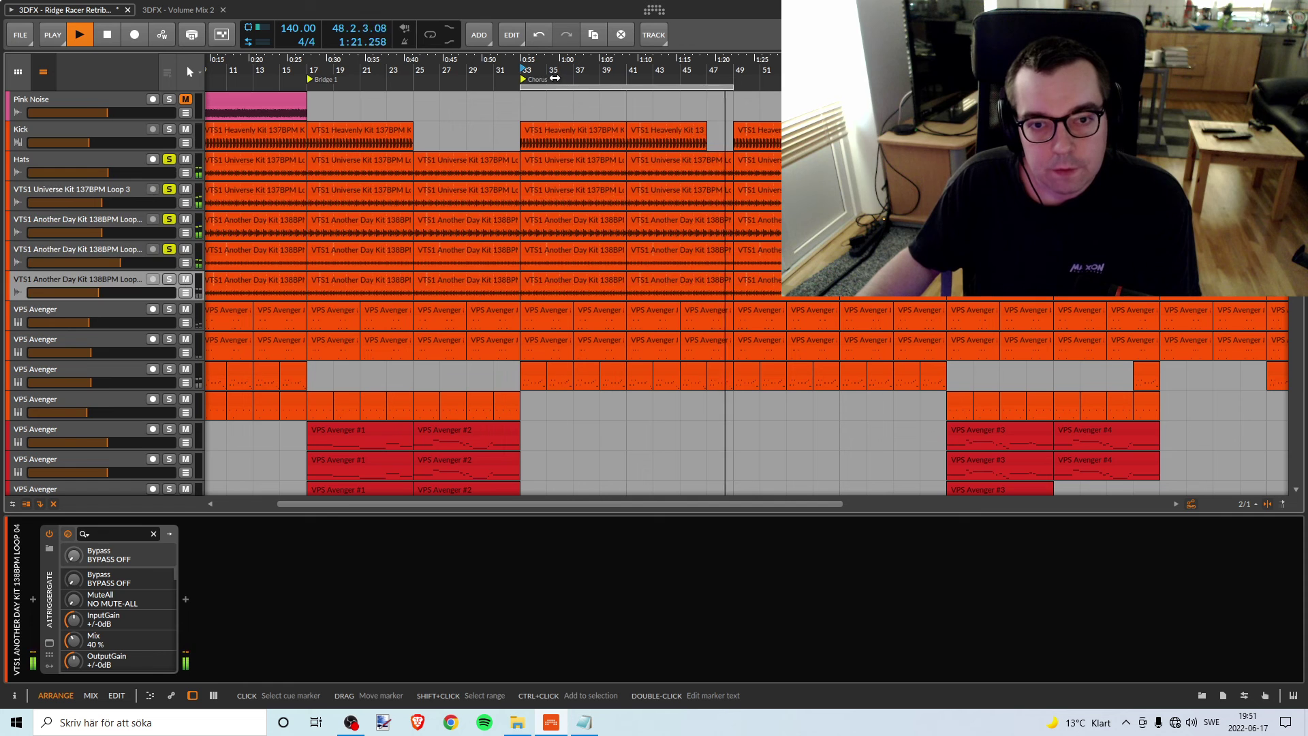
Turn on looping for the chorus, add the lowest VTS1 Another Day Kit loop to the soloed tracks and set it to about -8.6 dB
click(430, 35)
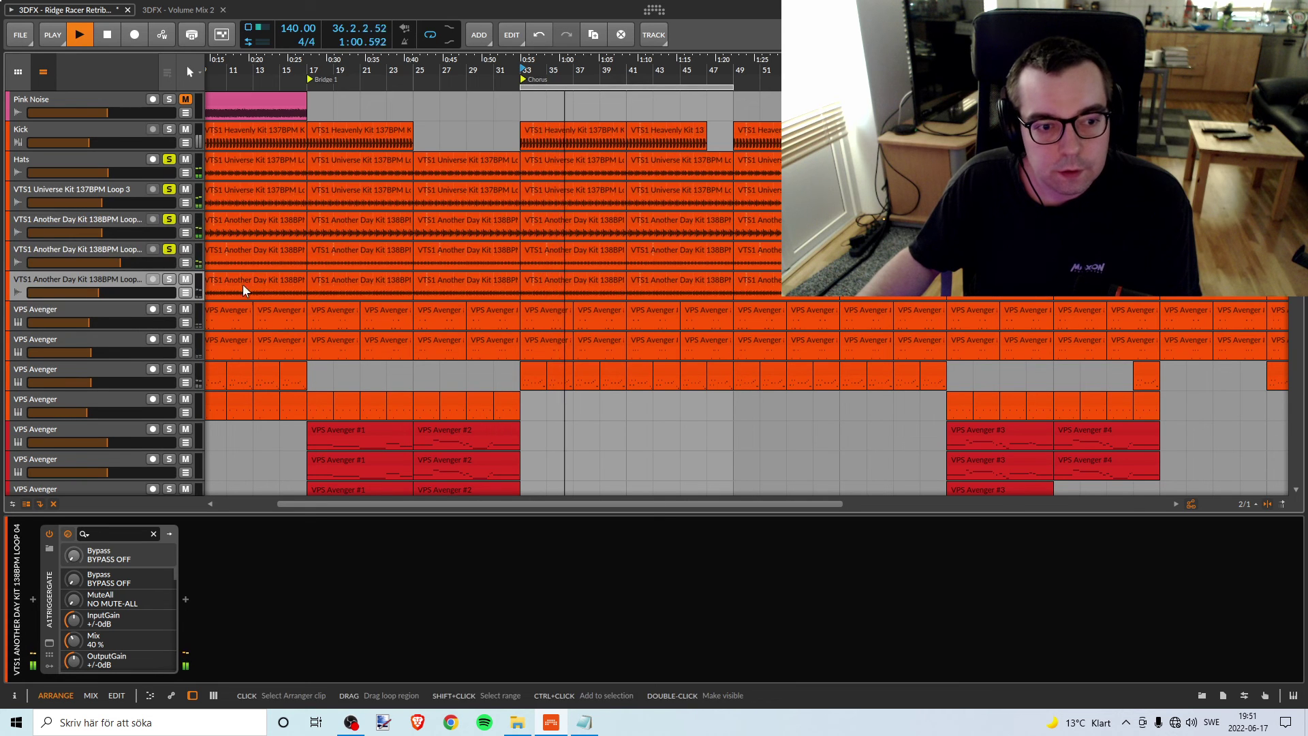
click(169, 279)
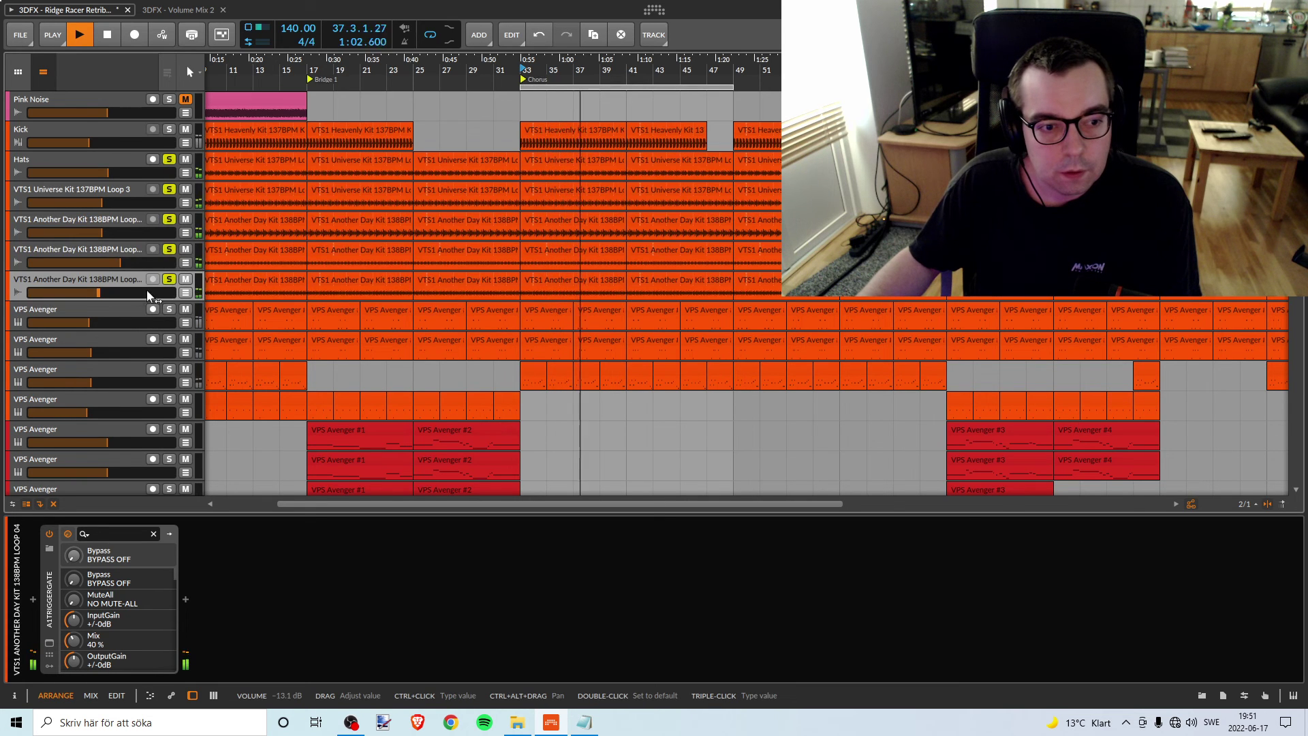
mouse_move(111, 291)
mouse_down()
mouse_move(126, 293)
mouse_move(111, 292)
mouse_up()
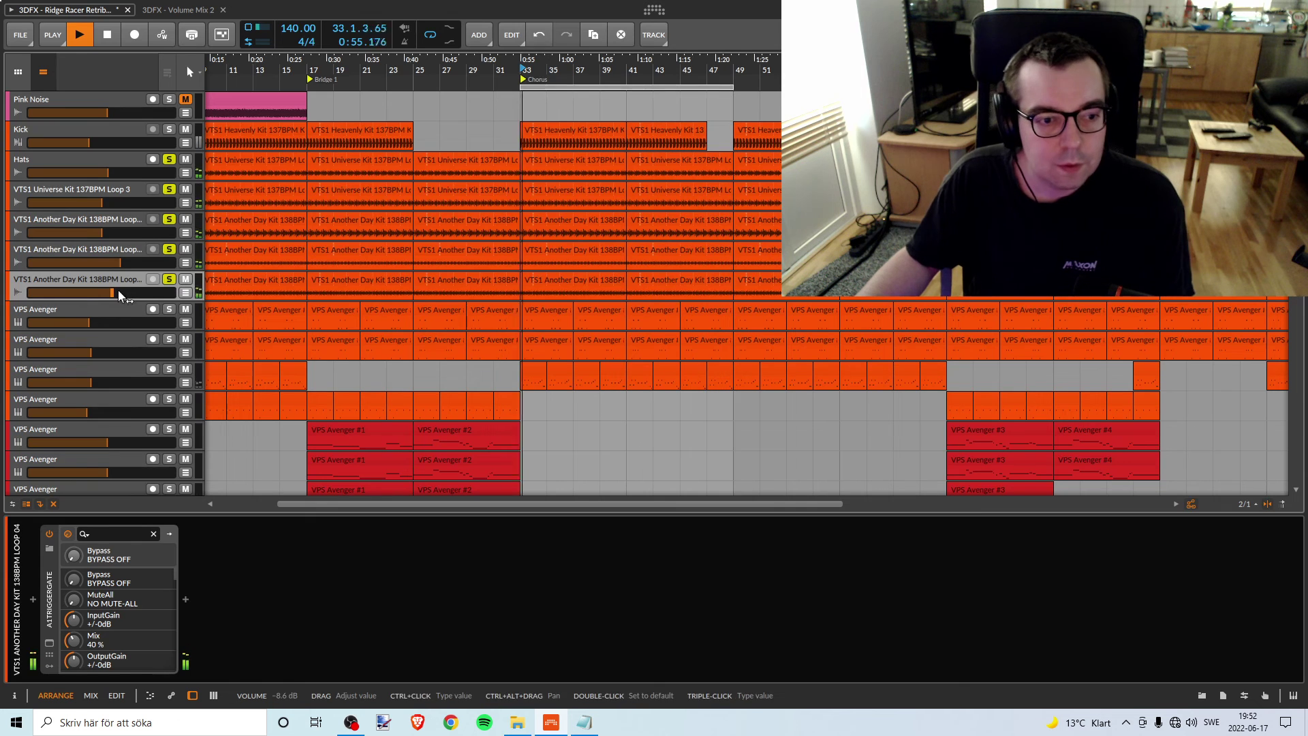
drag(117, 289, 113, 292)
Add the VTS3 Dirty Mudd Kit 133BPM Ride Loop track to the soloed tracks and lower its volume by ear
scroll(643, 307, down, 5)
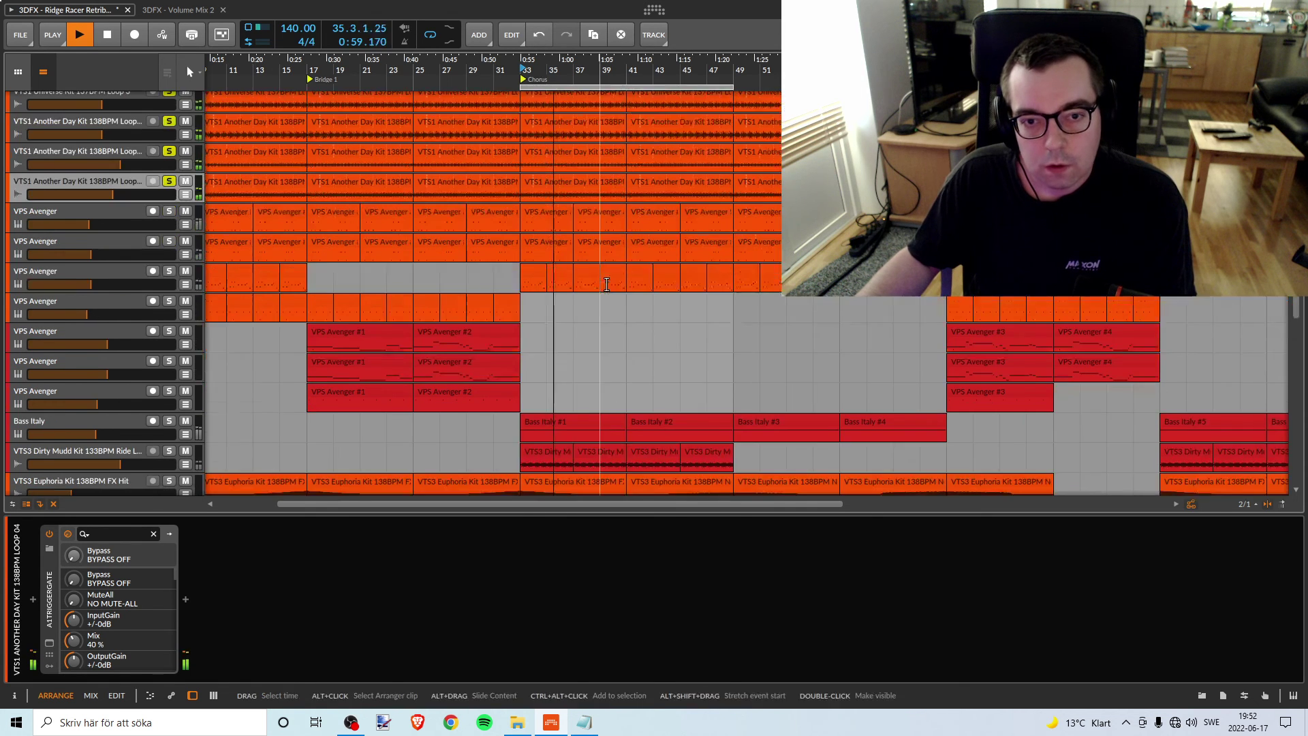
scroll(656, 416, down, 3)
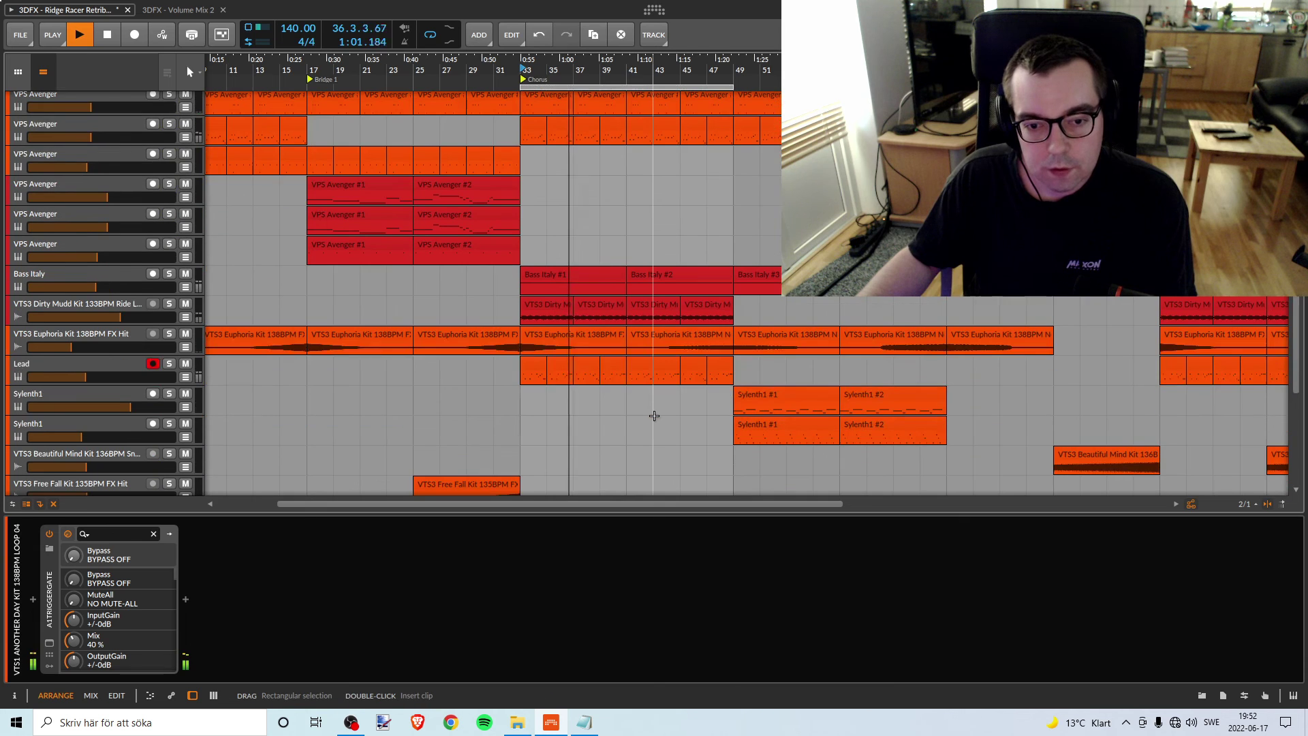
click(169, 303)
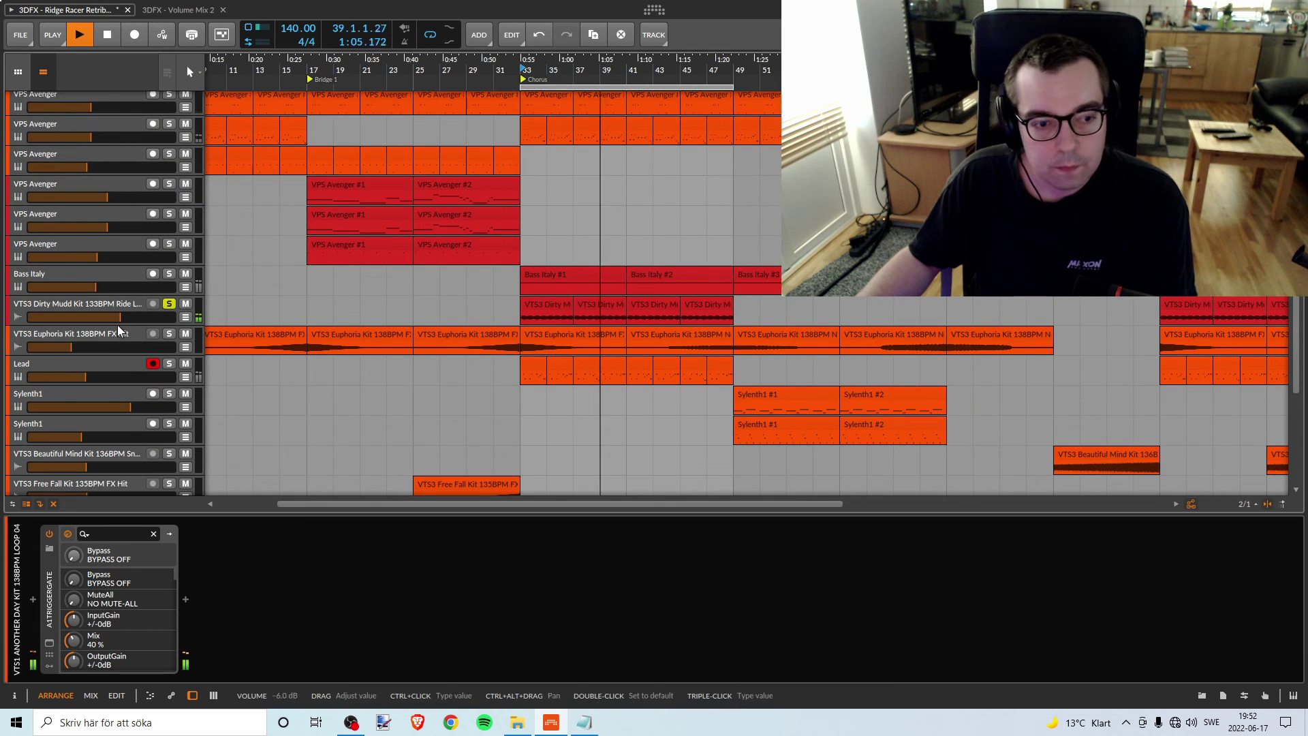
drag(125, 319, 112, 317)
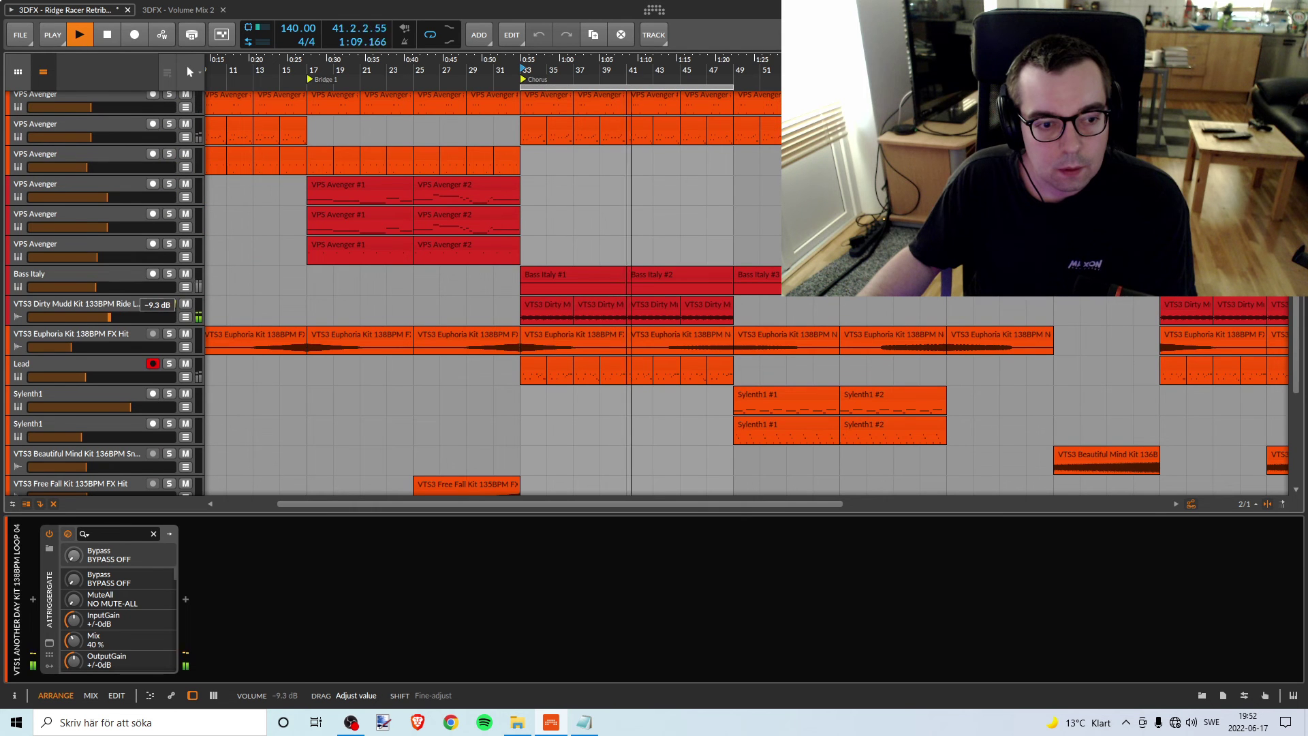
drag(107, 317, 107, 316)
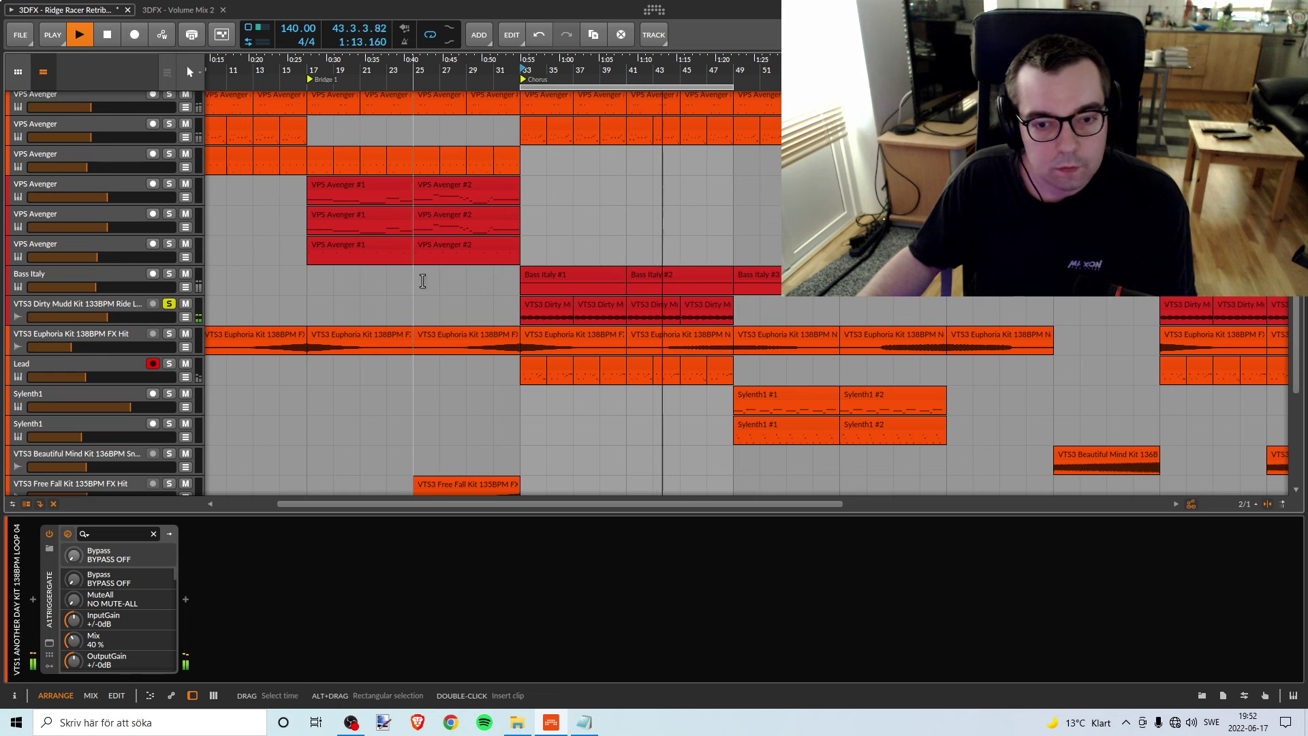
click(169, 303)
Color the VTS3 Dirty Mudd Kit 133BPM Ride Loop track orange
click(116, 303)
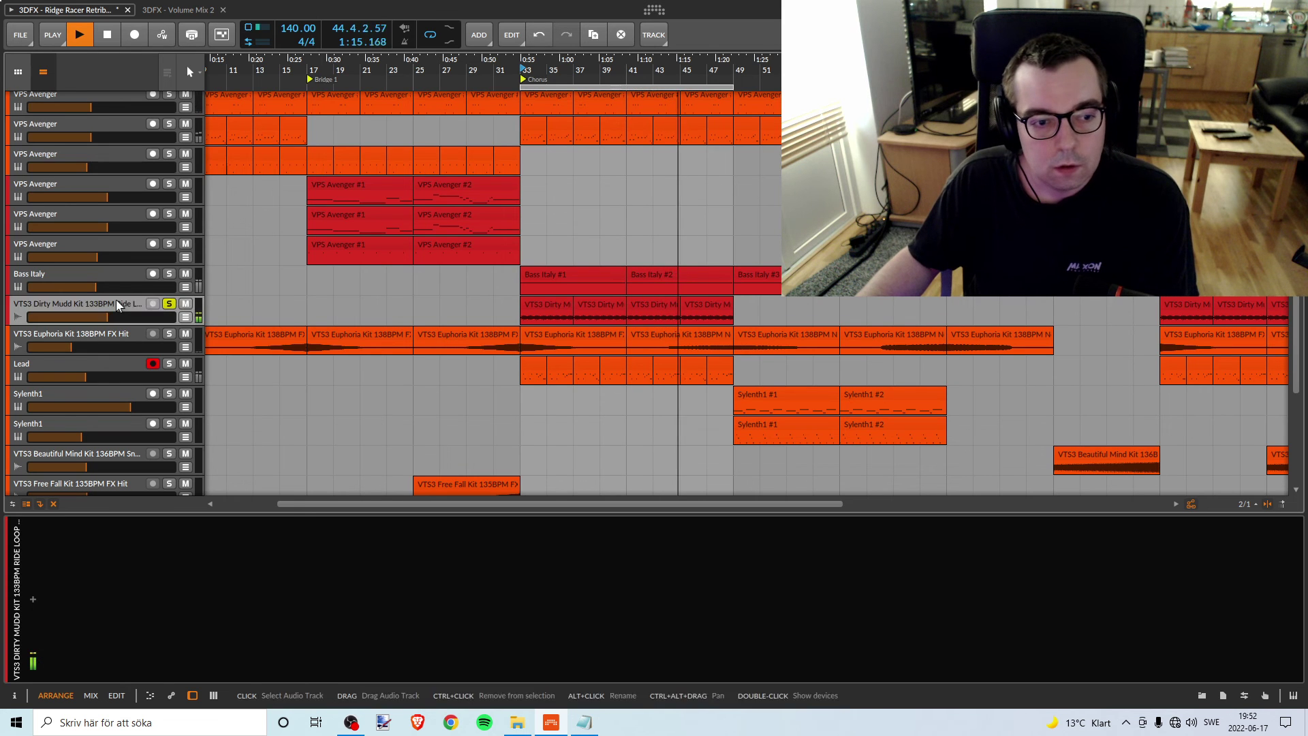
right_click(116, 303)
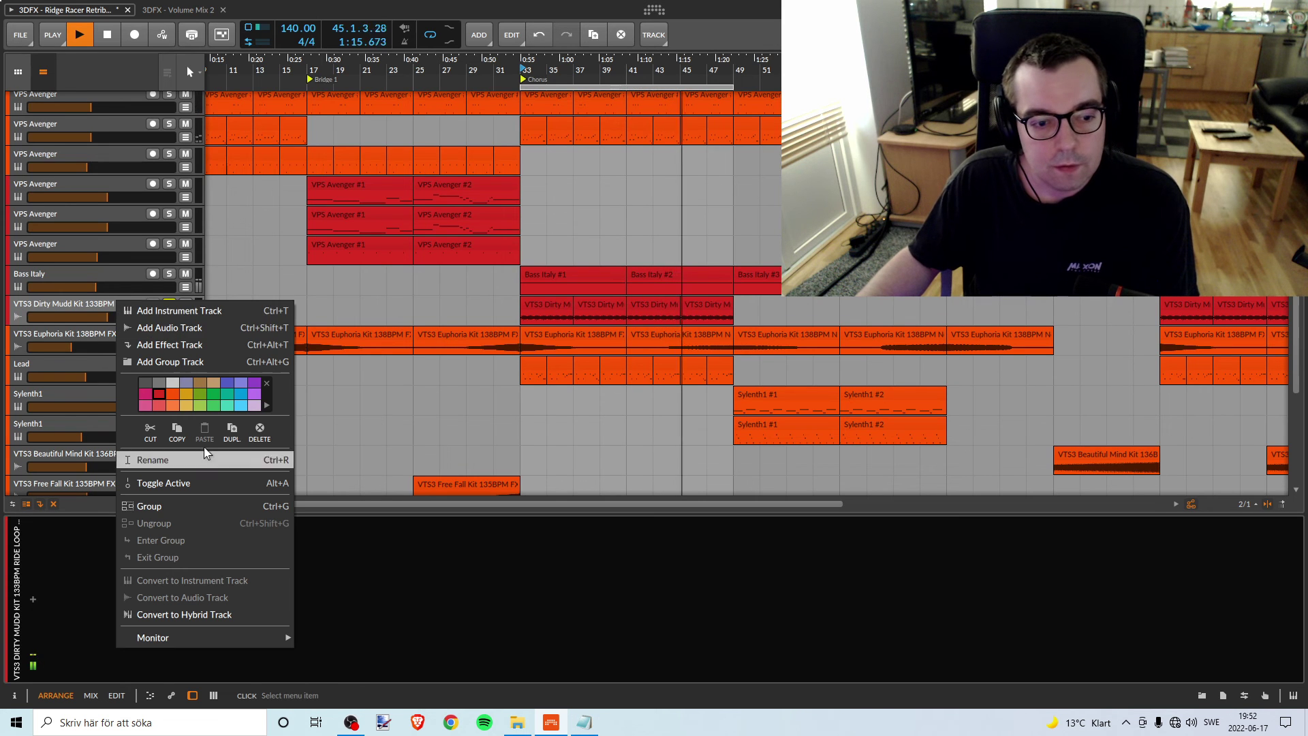
click(68, 304)
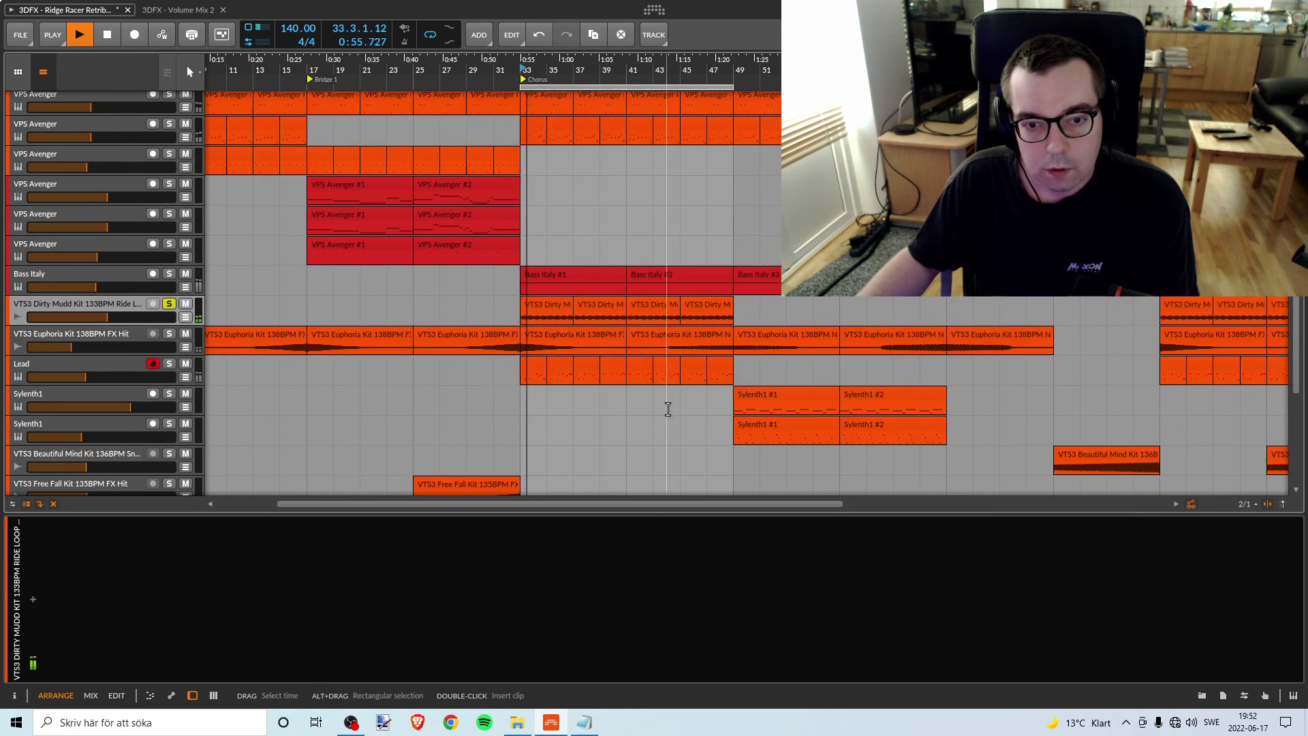
Add VTS3 Euphoria Kit 138BPM FX Hit and Lead to the soloed tracks and play them from bar 33
scroll(613, 333, down, 2)
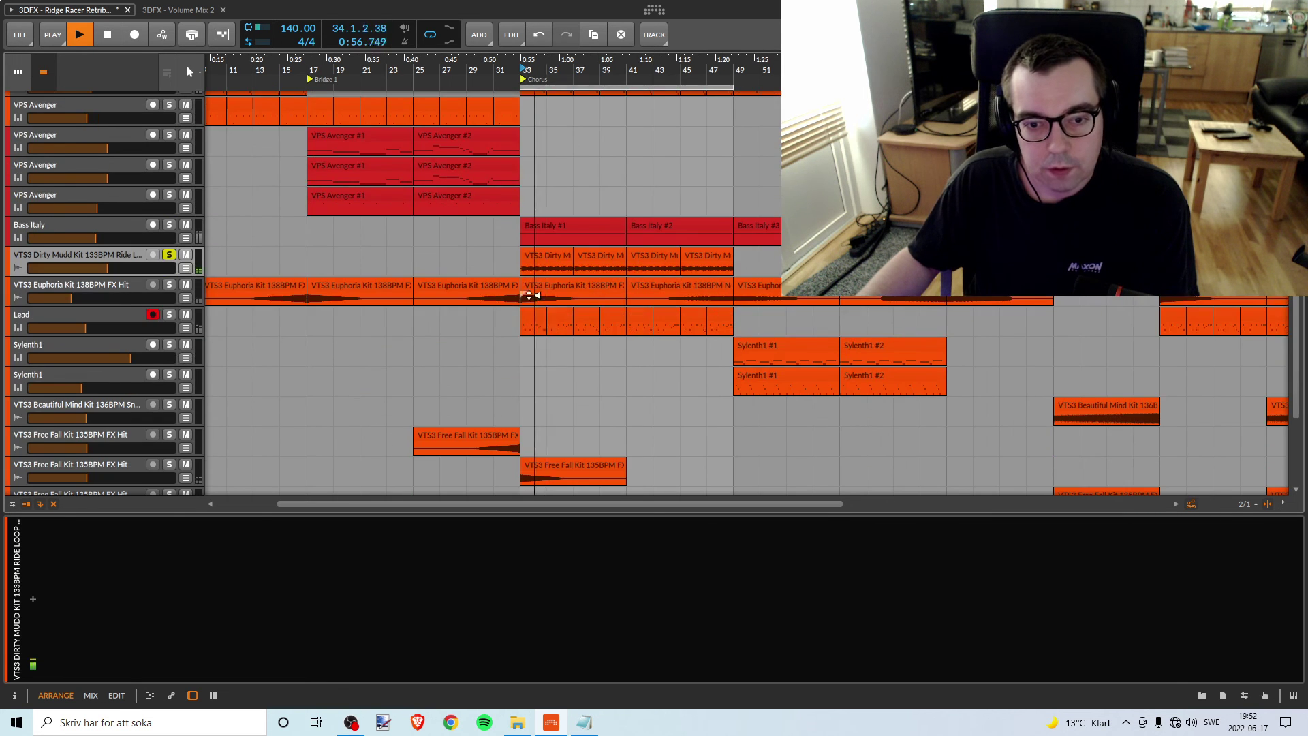
click(168, 285)
key(space)
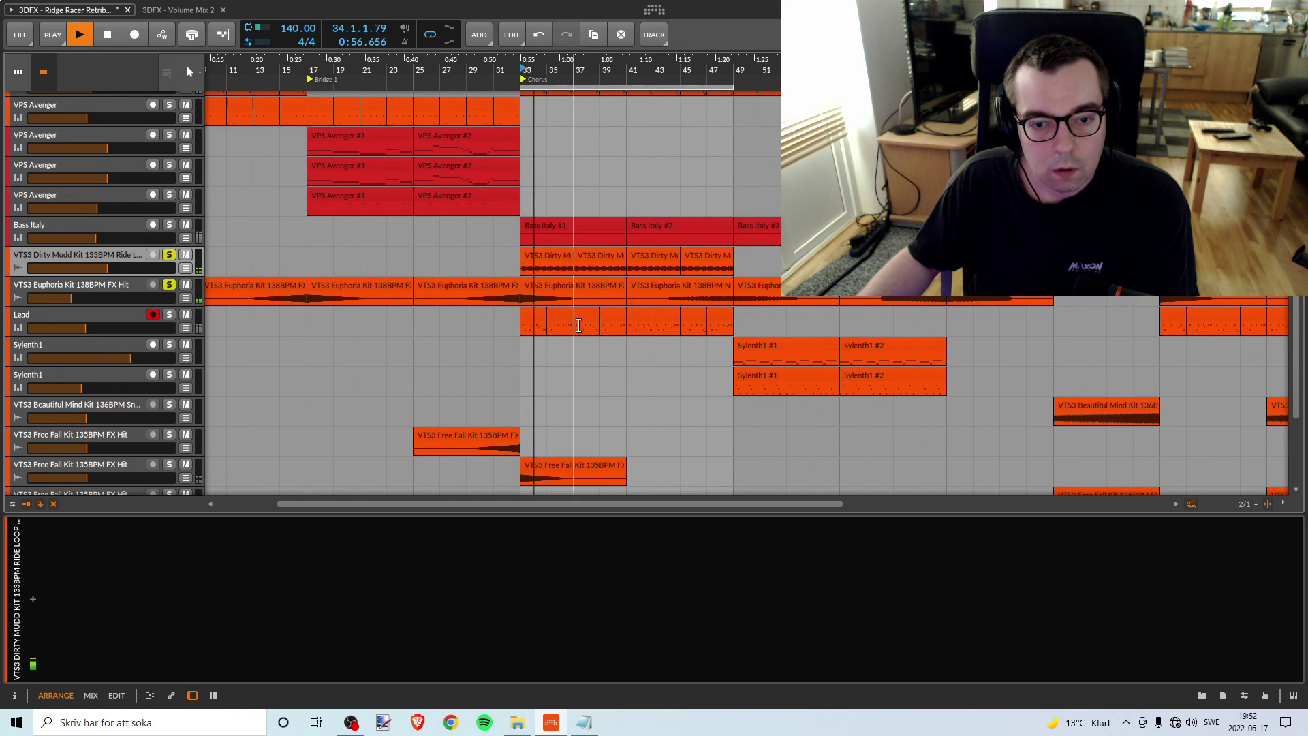
click(169, 314)
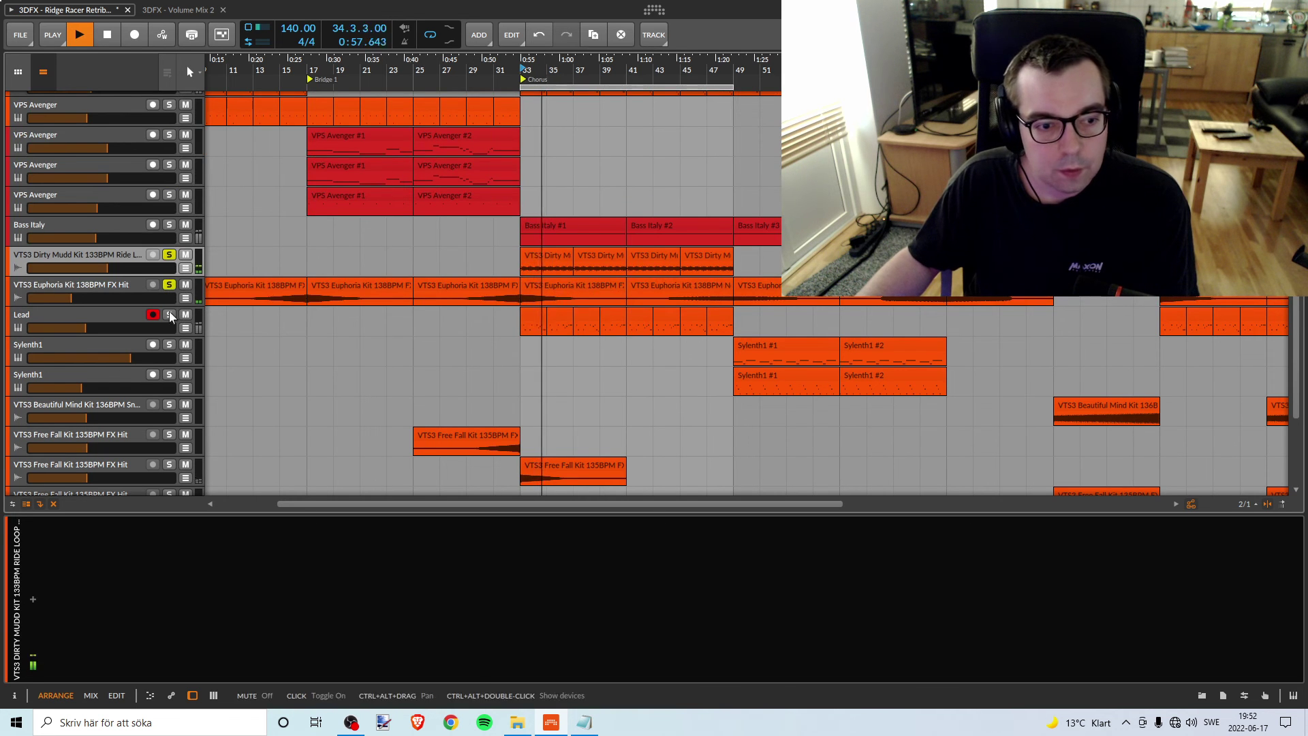
click(526, 70)
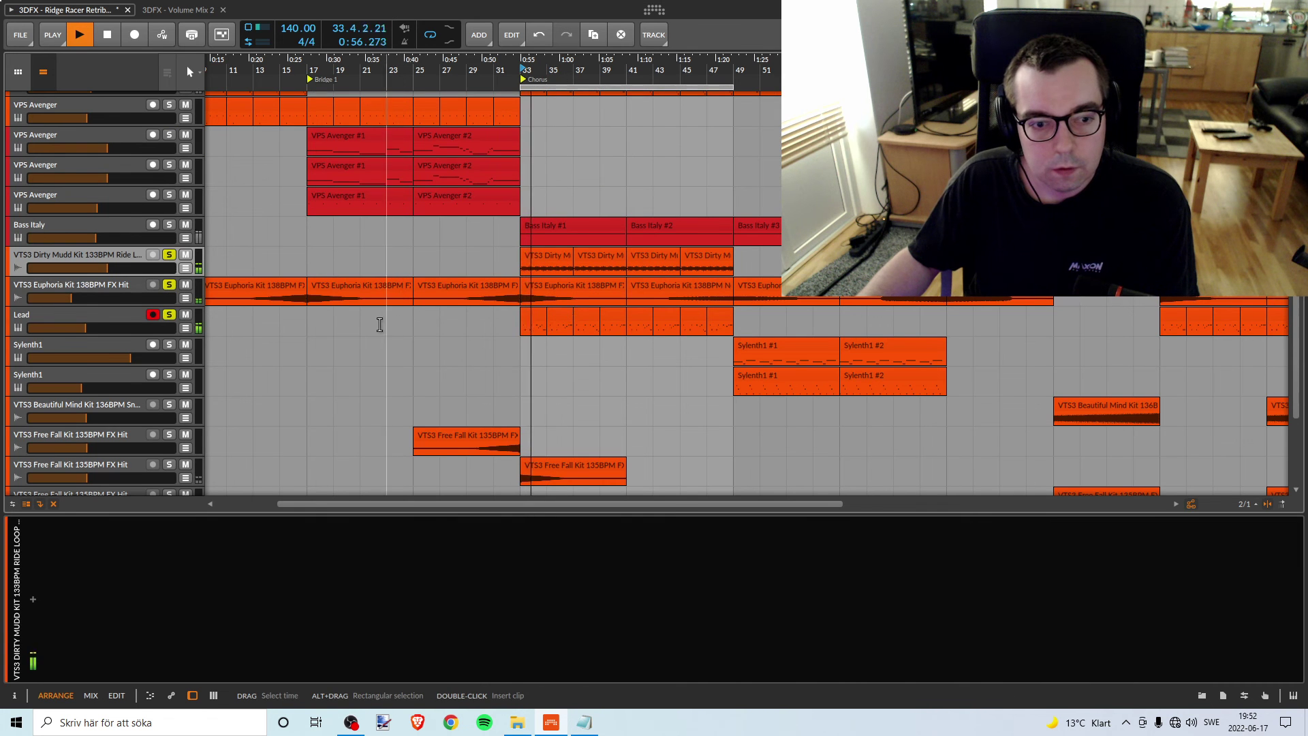
Check the remaining tracks, listen to the soloed tracks from bar 49 and stop playback
scroll(375, 320, down, 4)
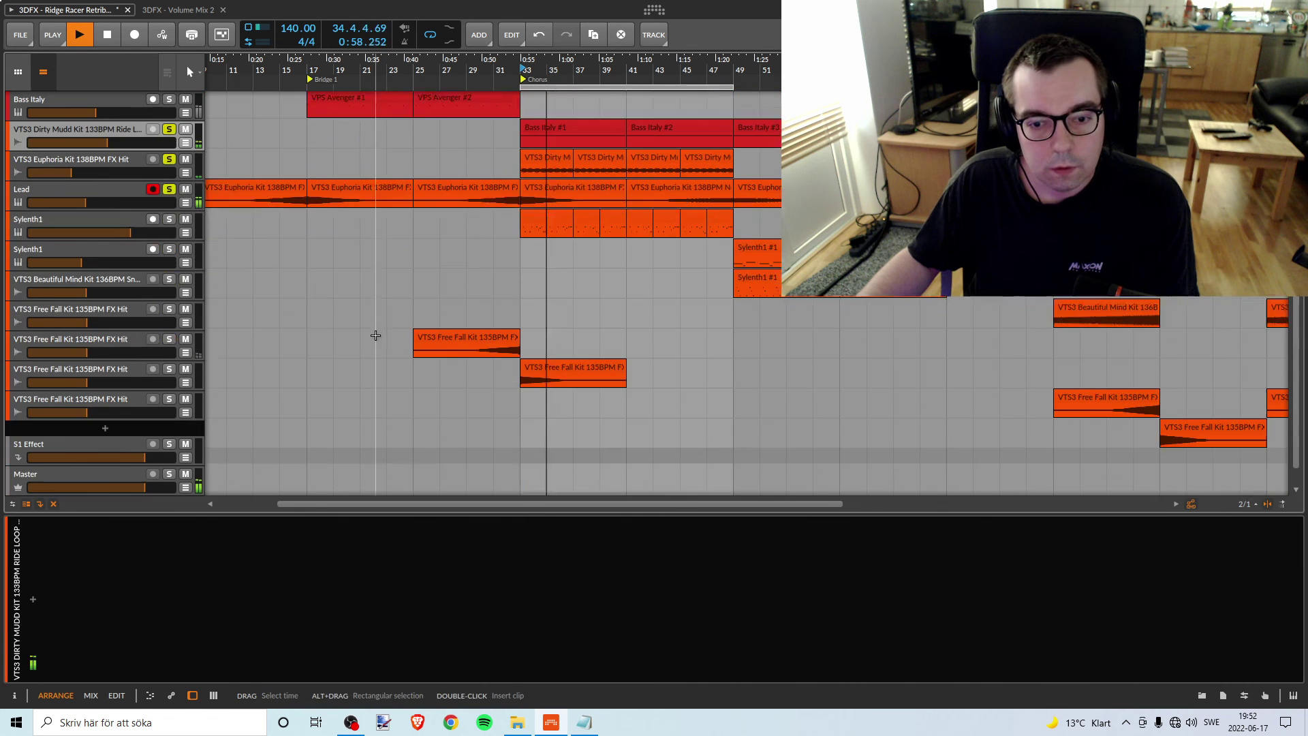
scroll(377, 336, up, 6)
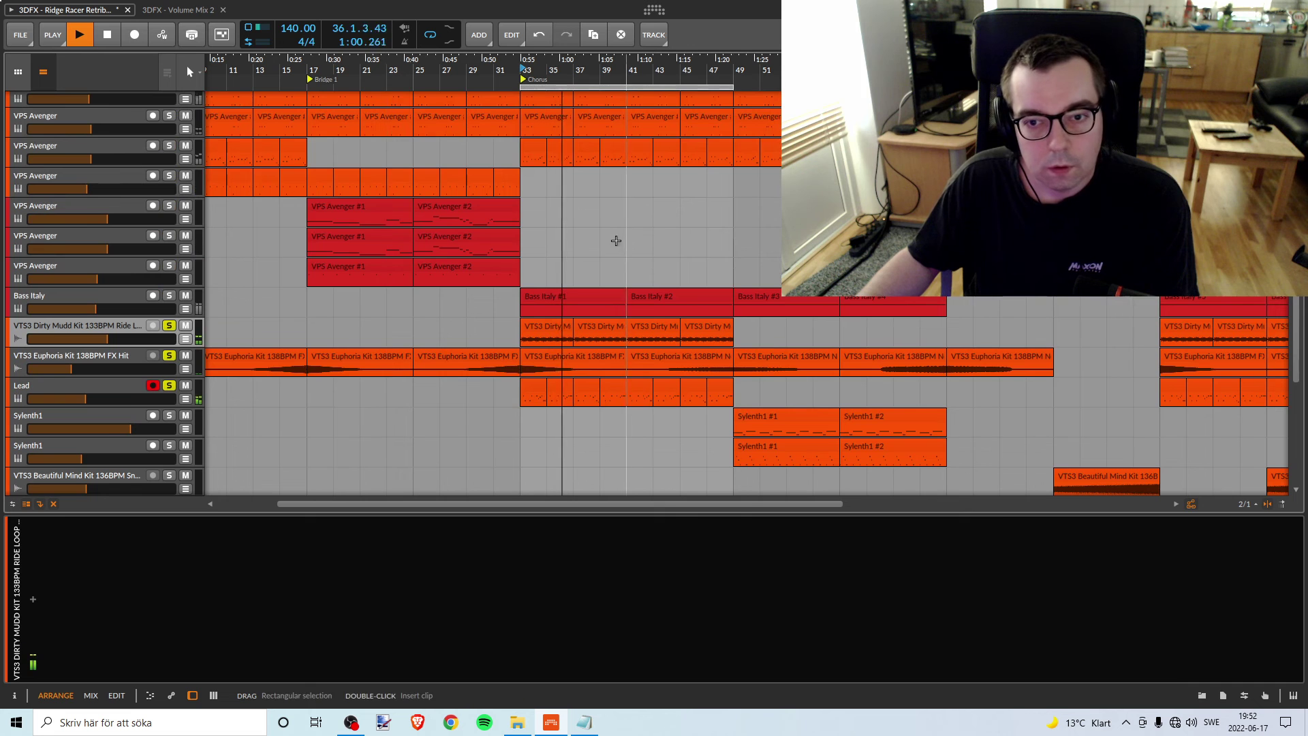
click(738, 70)
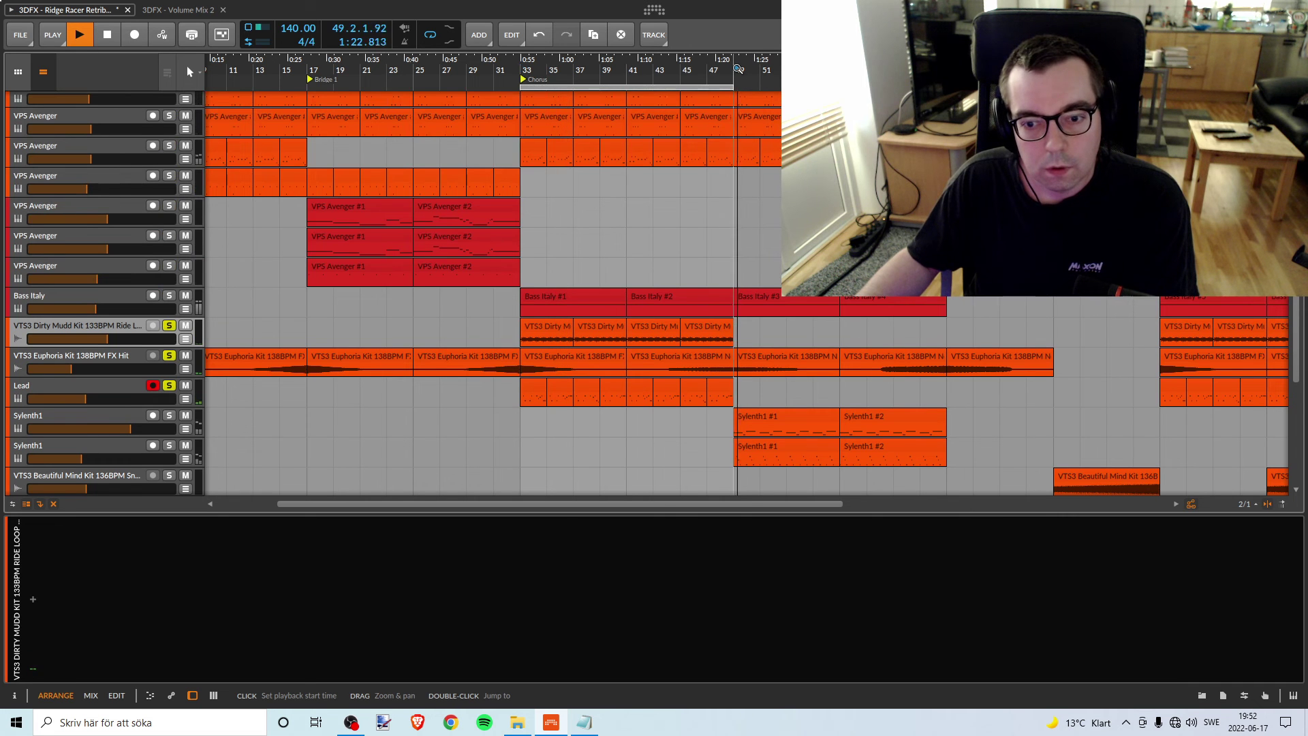
key(space)
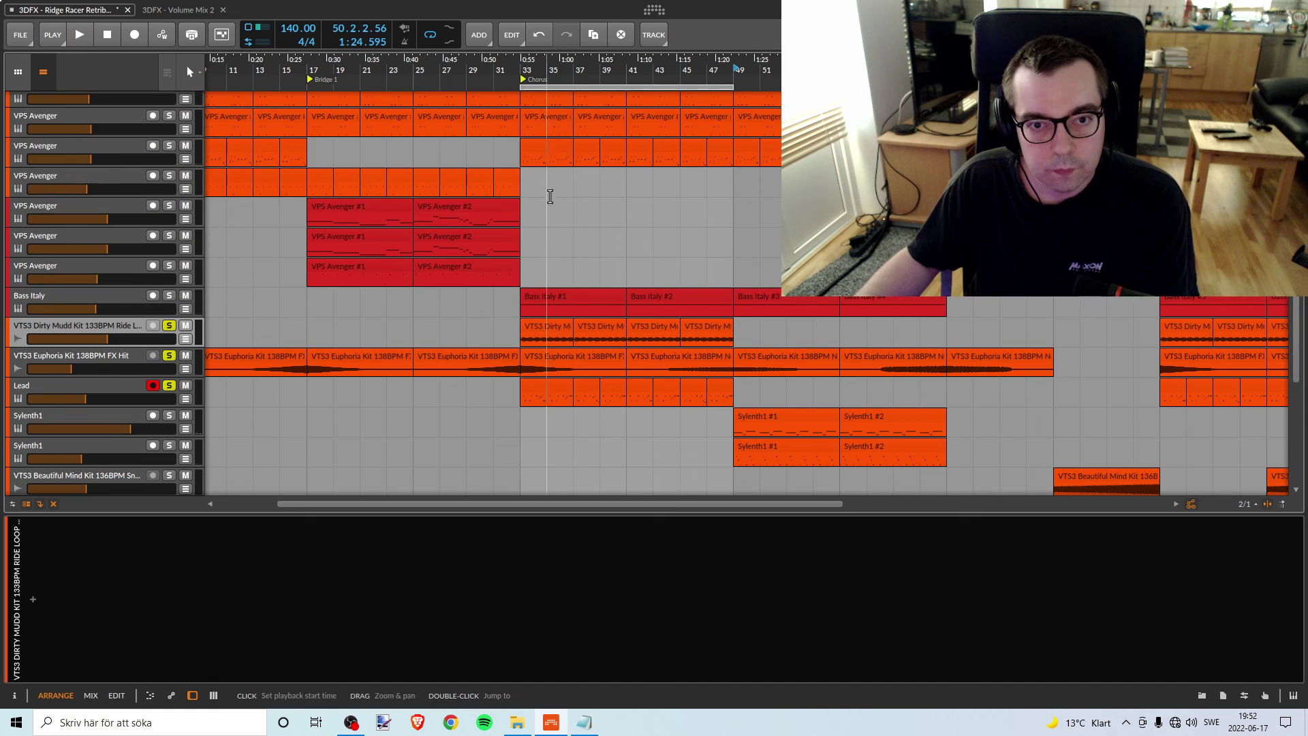
scroll(549, 196, up, 7)
click(544, 100)
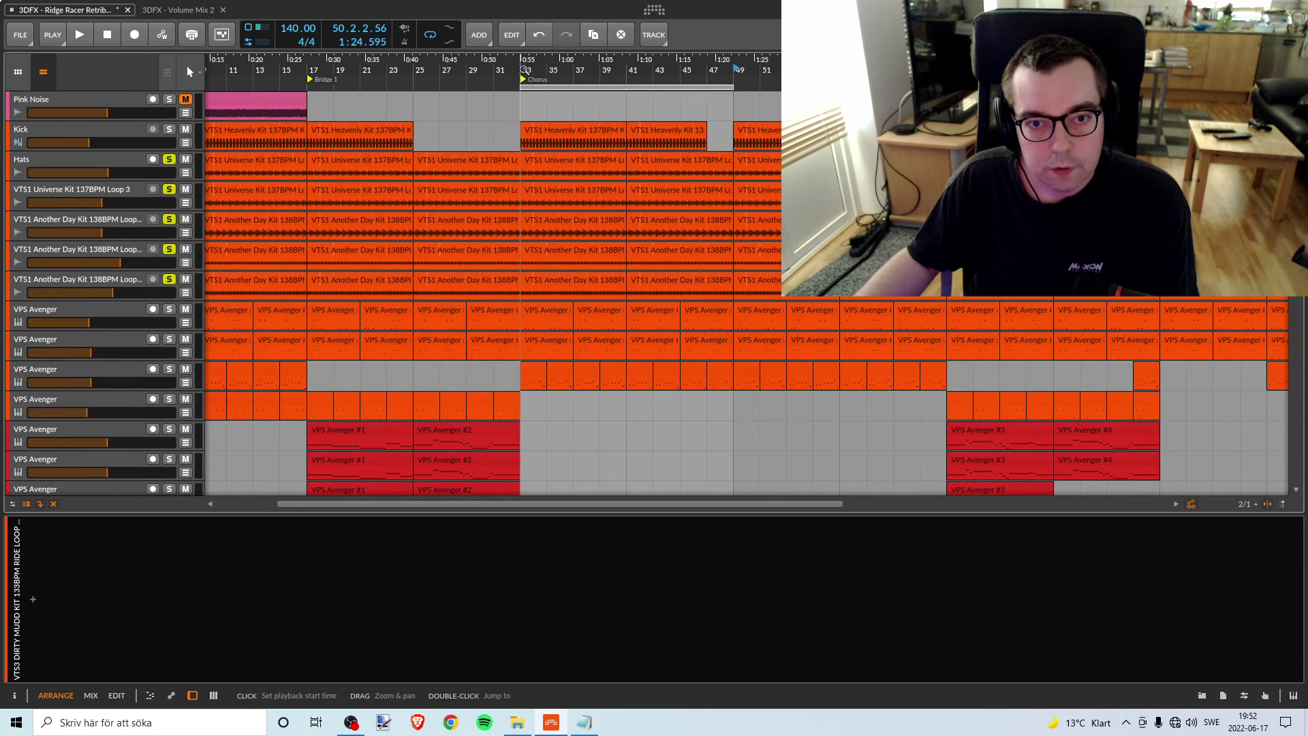
Play the soloed tracks from bar 33 and take the Lead track out of the solo group
key(space)
scroll(566, 314, down, 7)
scroll(565, 314, down, 5)
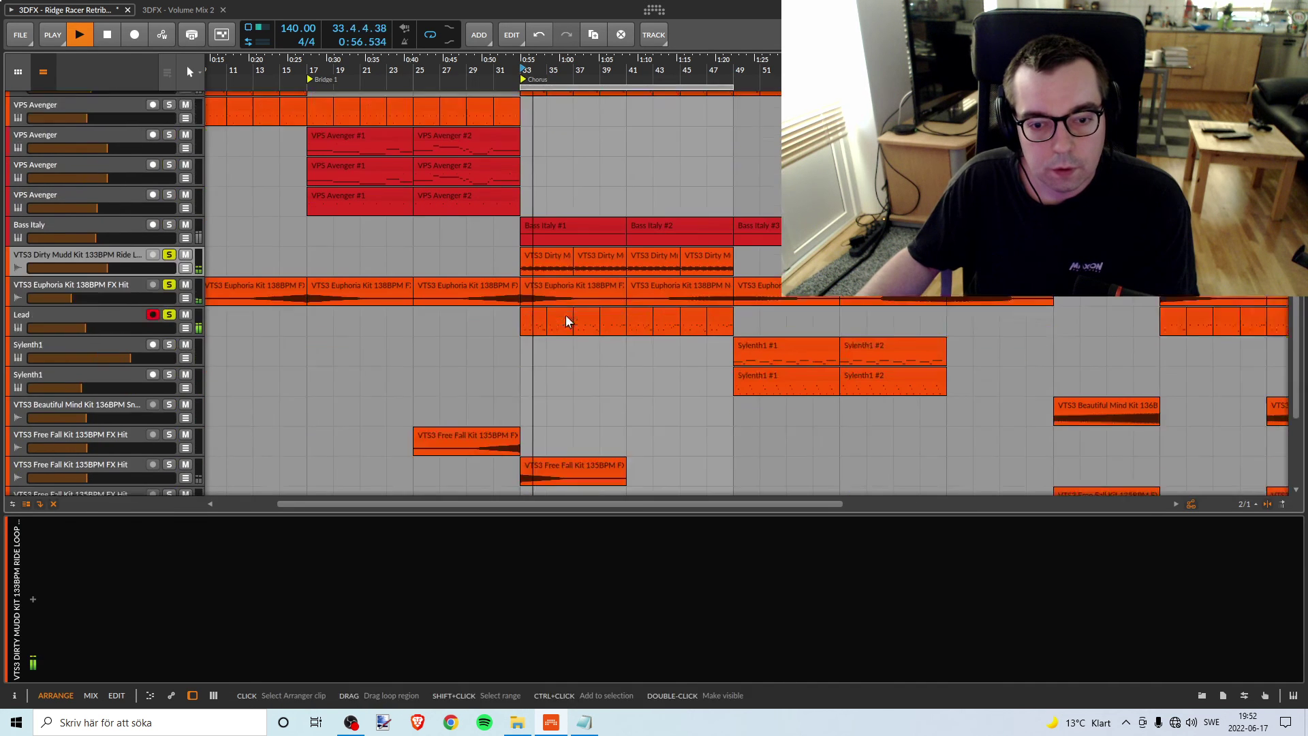
scroll(565, 315, up, 2)
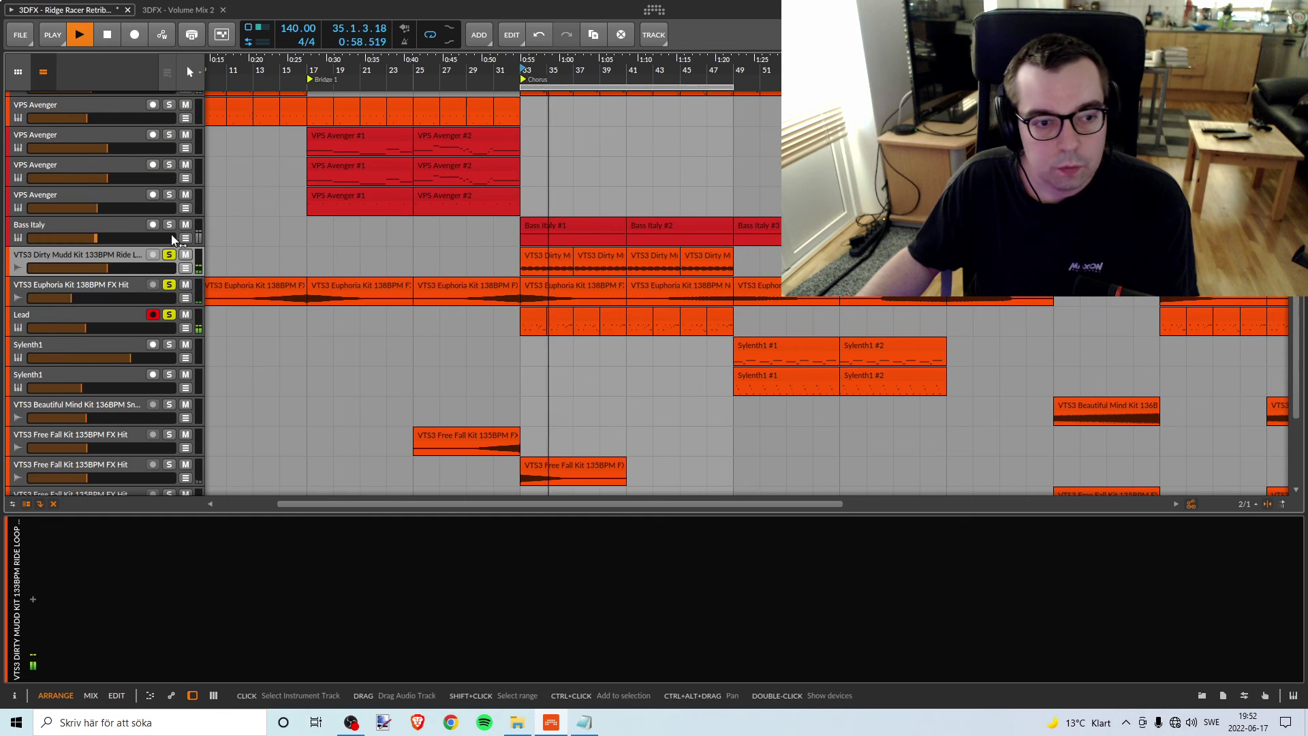
click(171, 316)
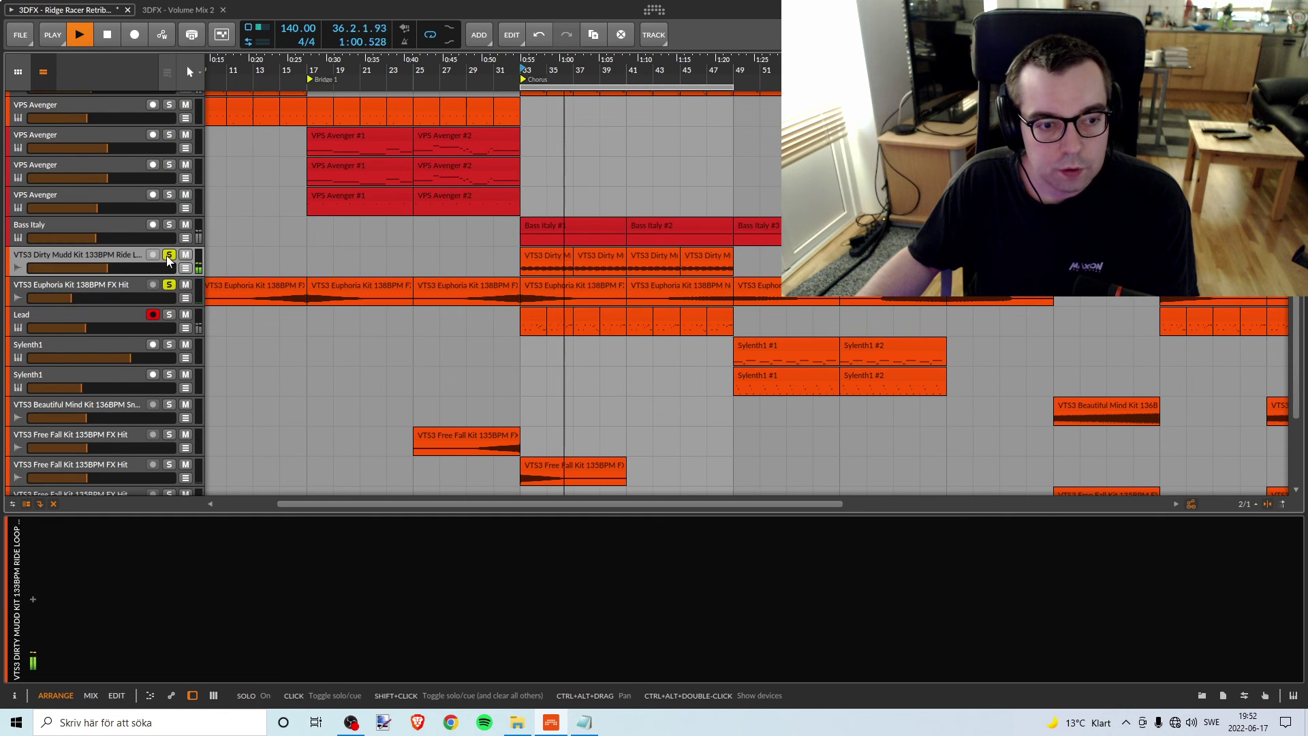
Add the Bass Italy track to the soloed tracks, lower its volume by ear and stop playback
click(169, 225)
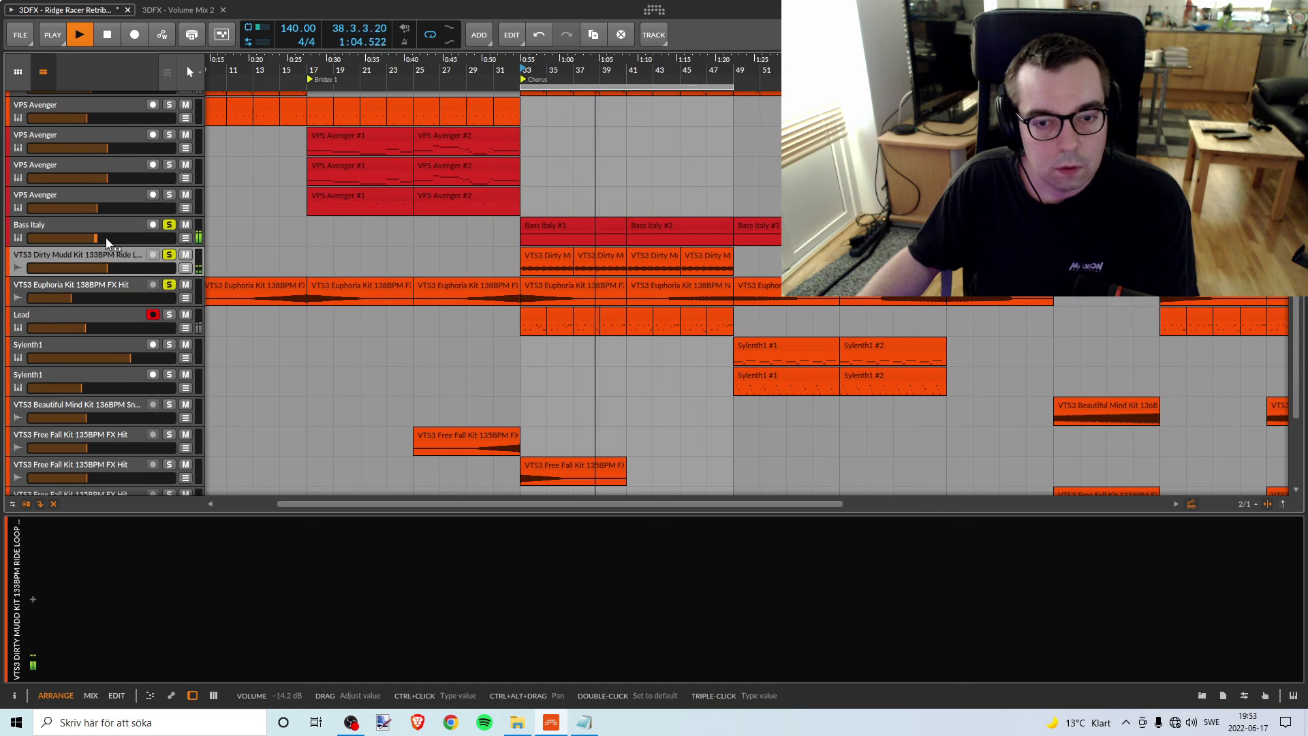
drag(106, 238, 105, 246)
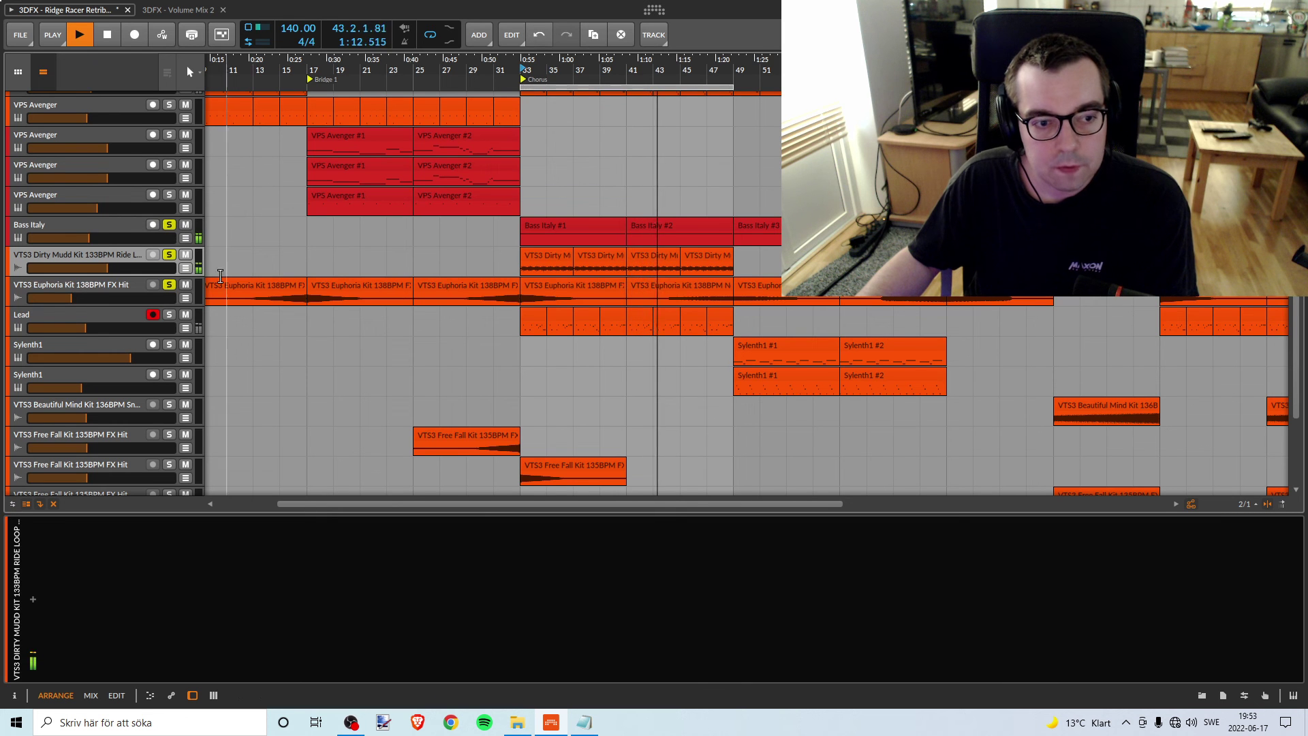
click(169, 226)
click(488, 344)
key(space)
Review which tracks are soloed across the arrangement, from the Hats and VTS1 loops down to Bass Italy and the VTS3 tracks
scroll(485, 341, up, 5)
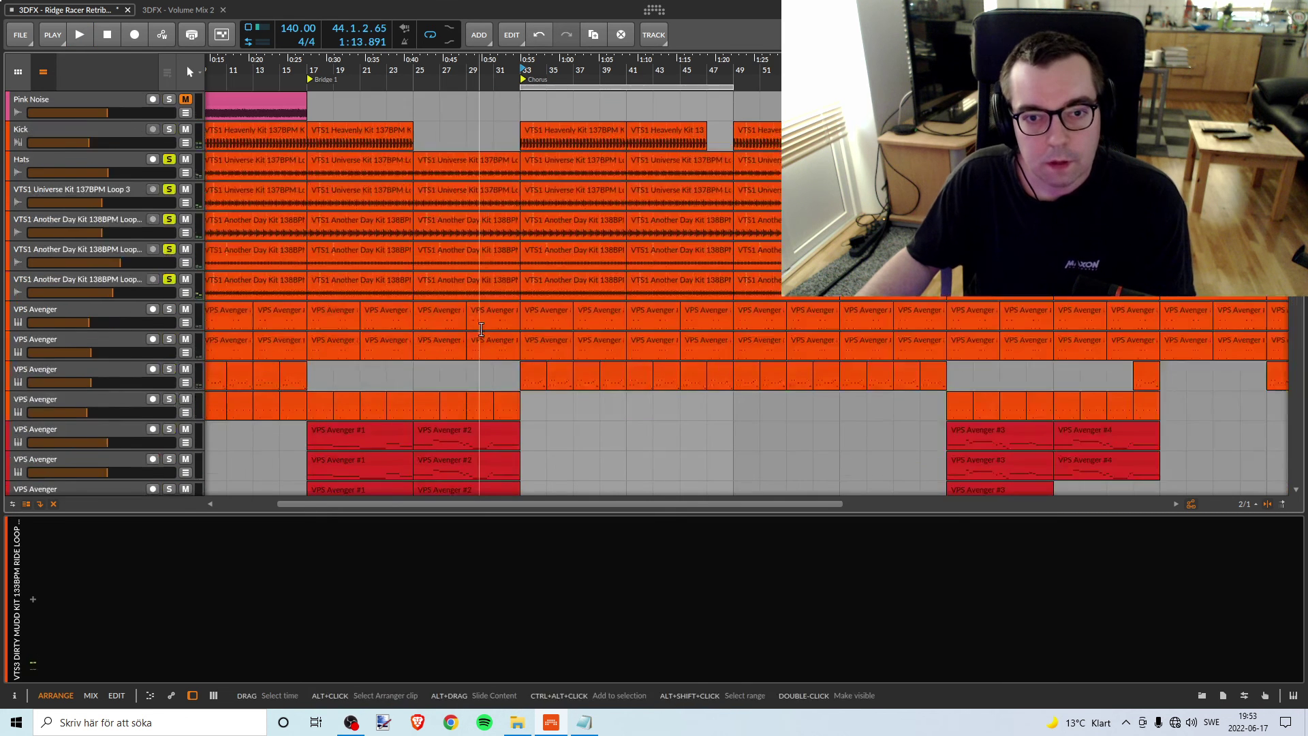
scroll(485, 333, down, 8)
scroll(488, 328, up, 4)
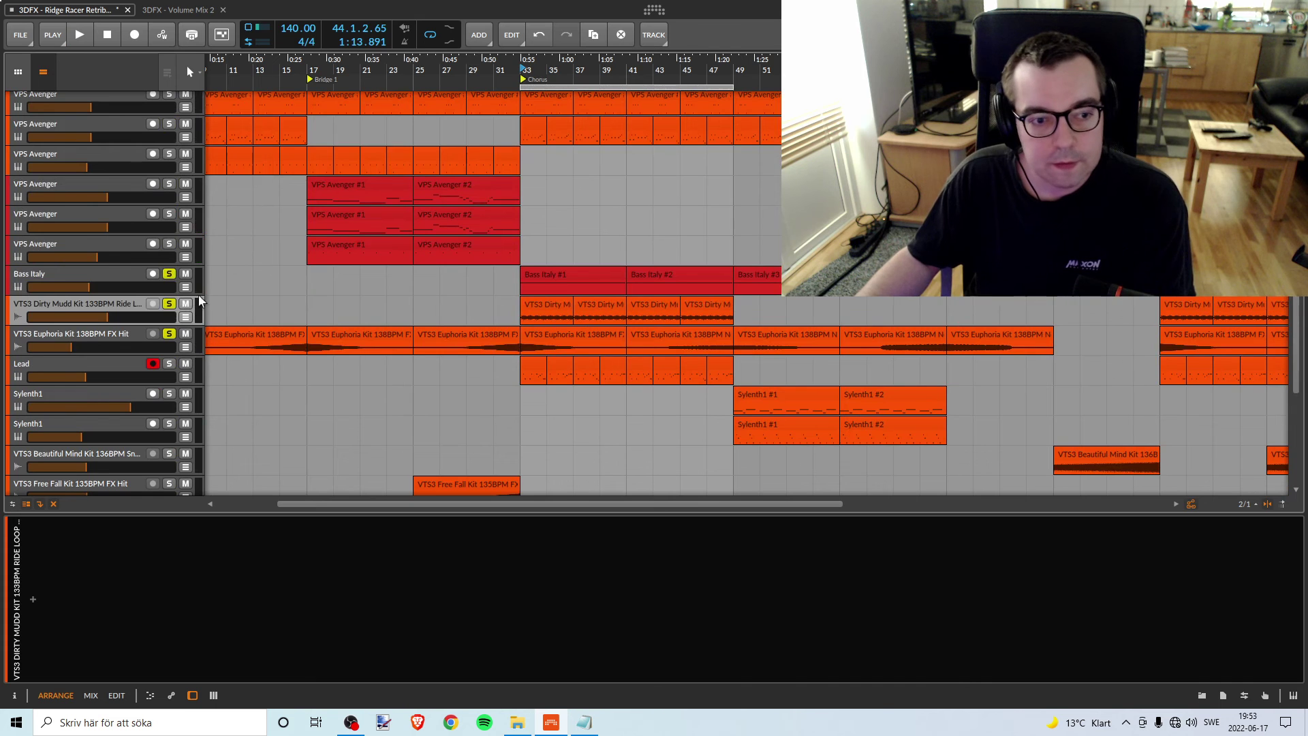
scroll(477, 136, up, 7)
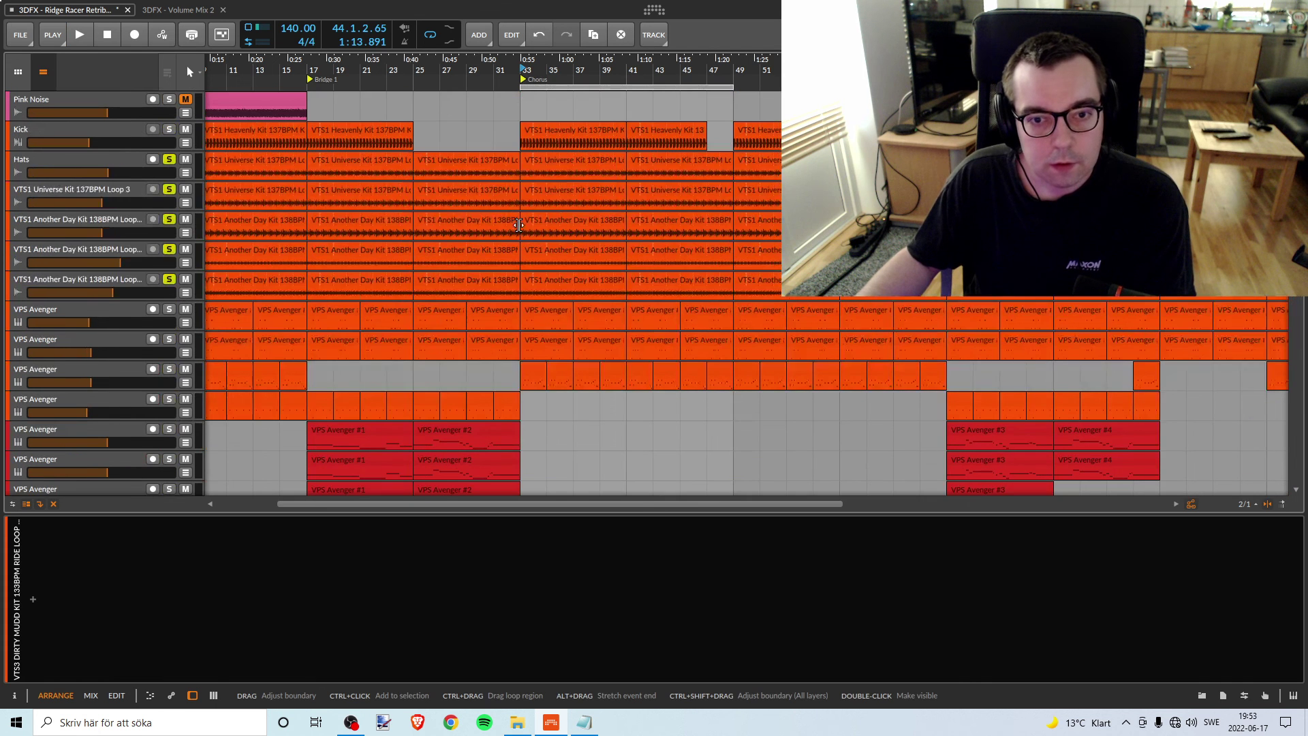
scroll(476, 327, left, 3)
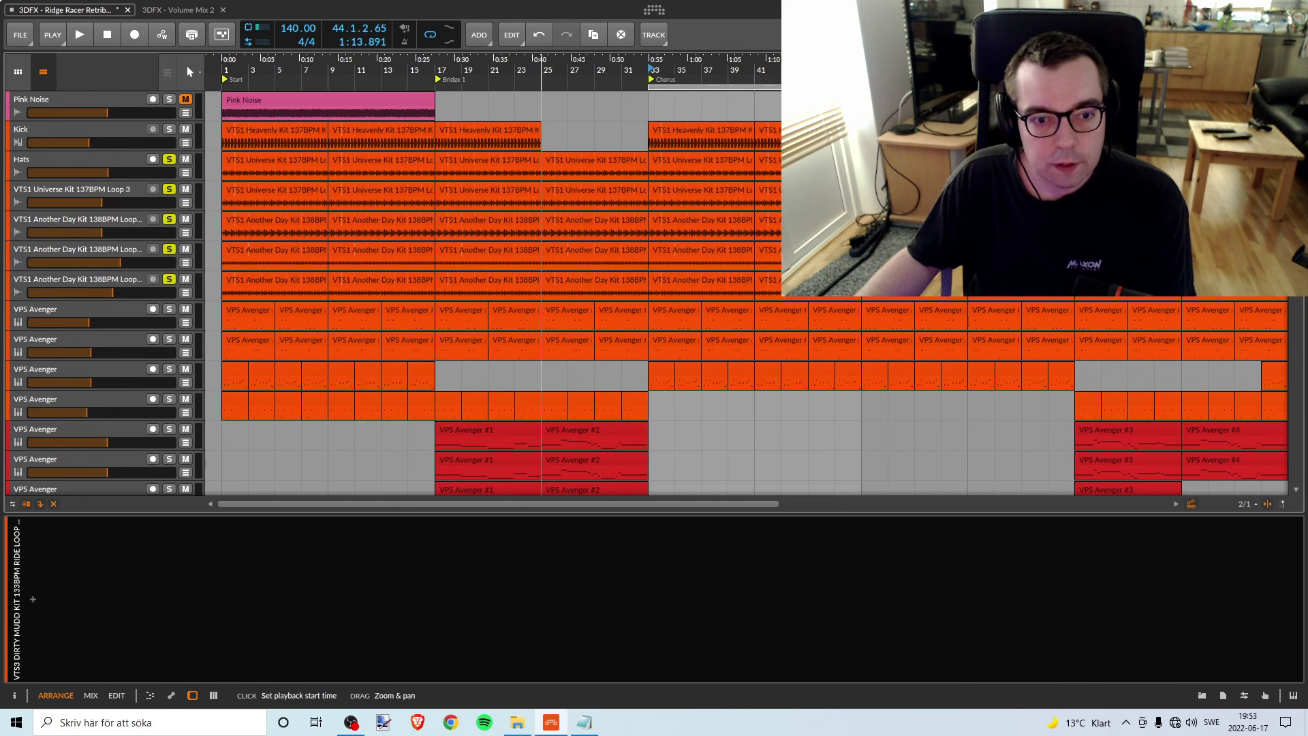
click(149, 276)
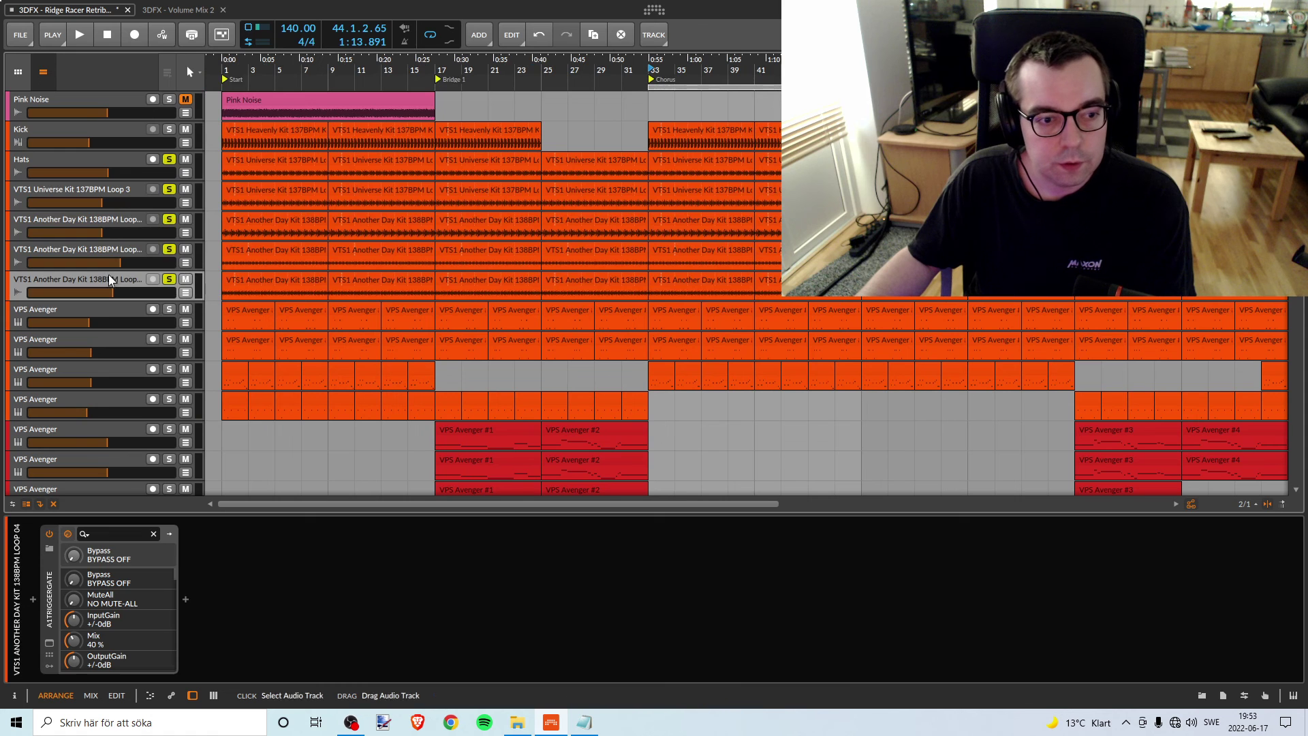
click(160, 163)
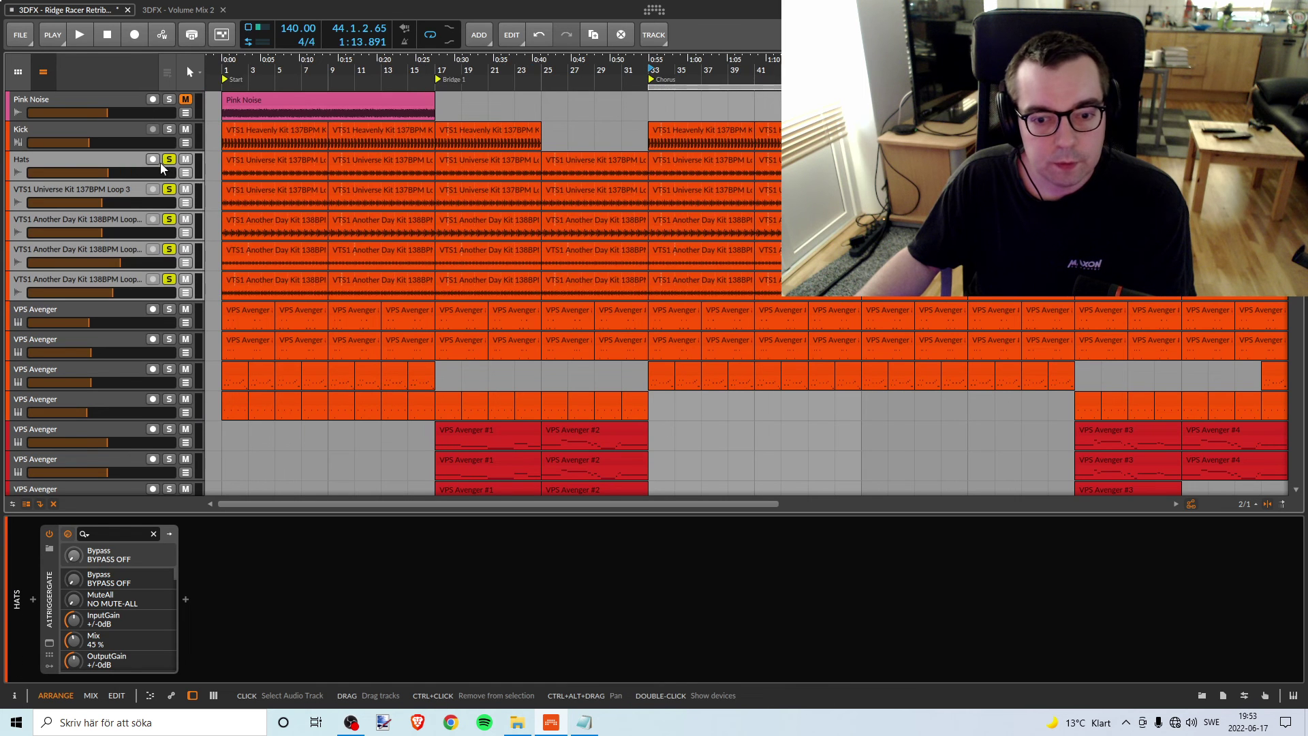
scroll(440, 396, down, 9)
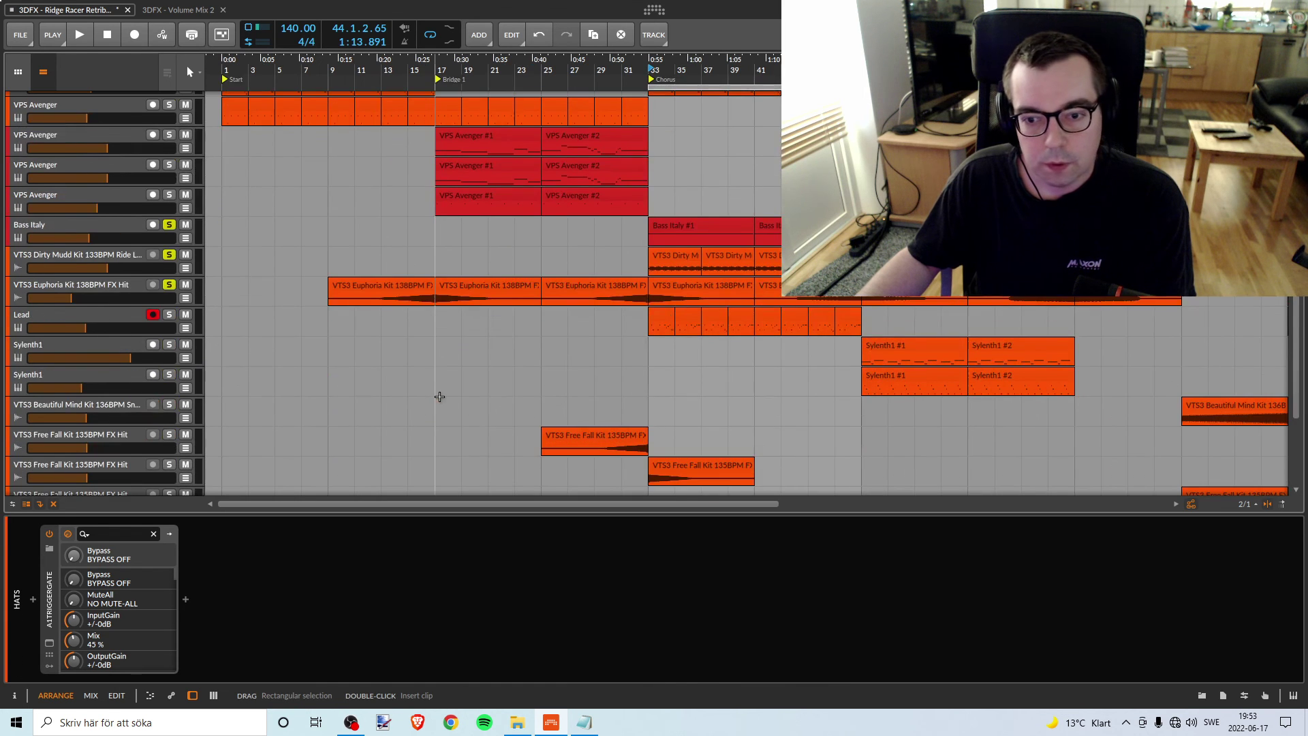
scroll(439, 396, up, 3)
scroll(443, 397, up, 5)
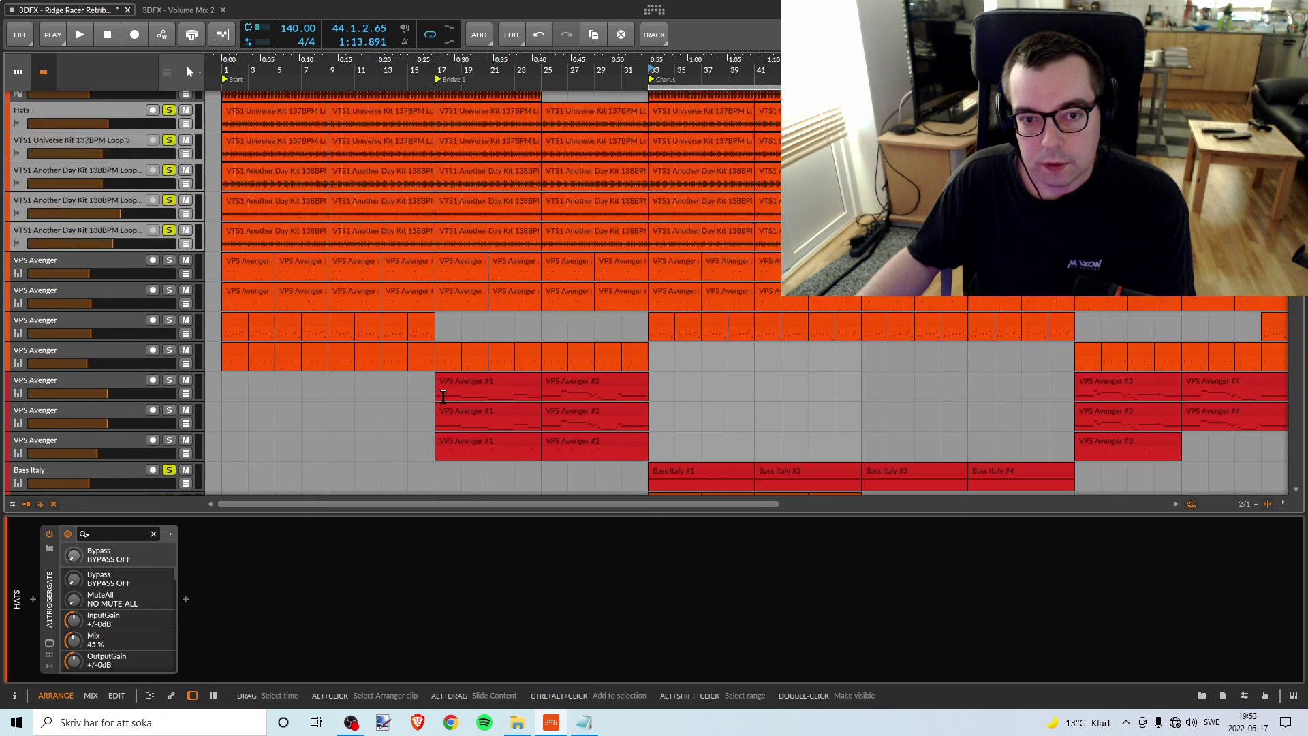
scroll(443, 397, down, 5)
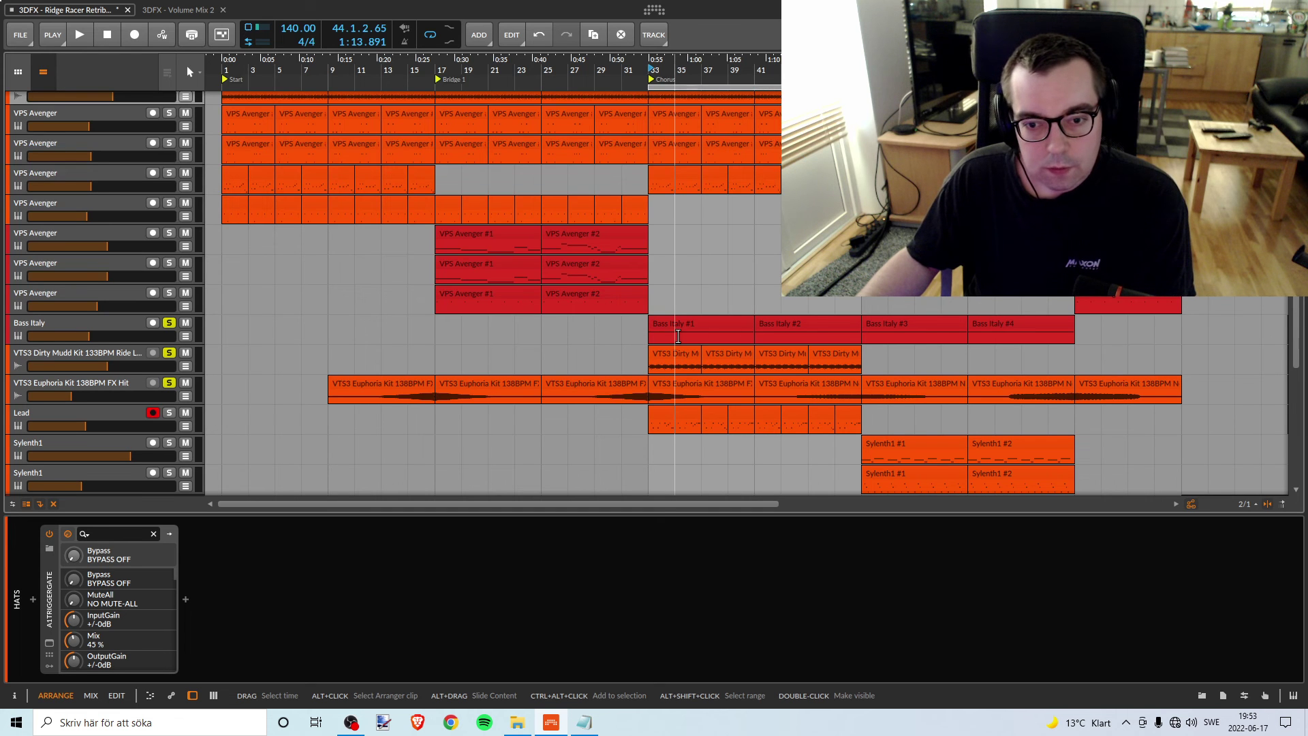
Color the Bass Italy track orange
click(100, 324)
right_click(101, 324)
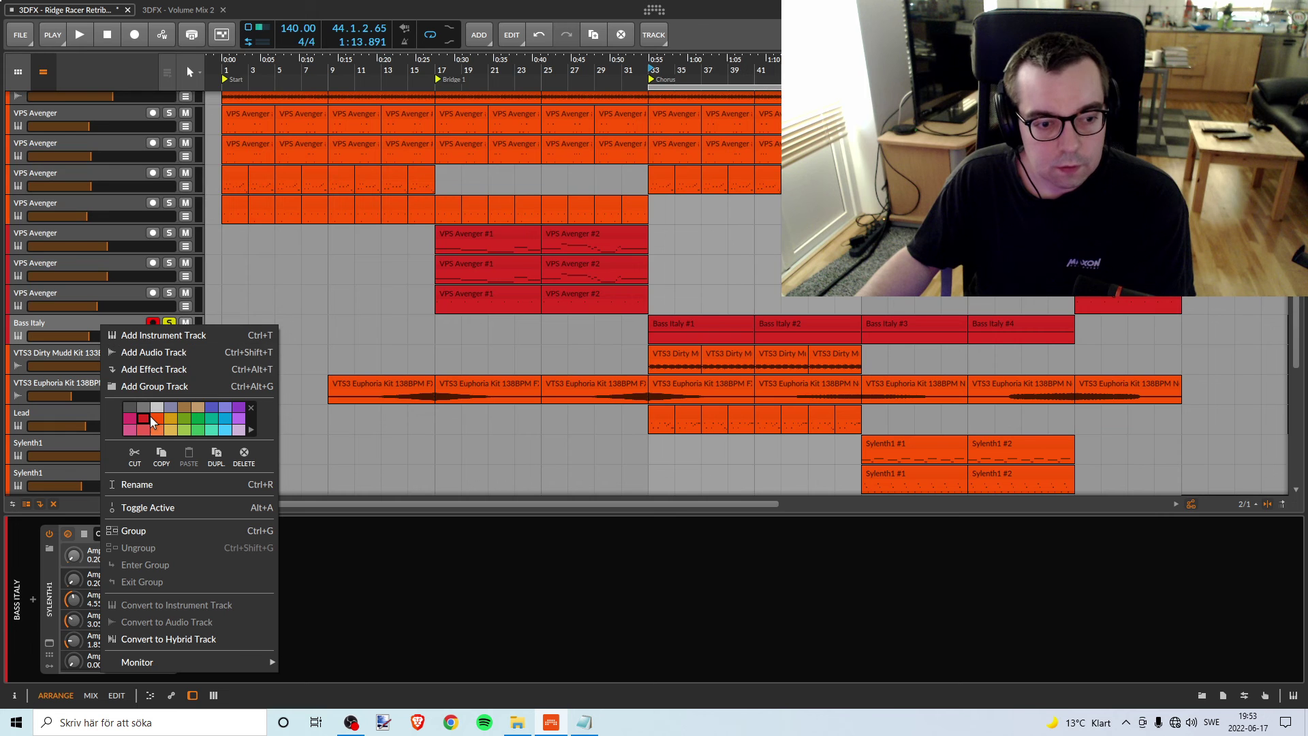
click(156, 418)
click(66, 327)
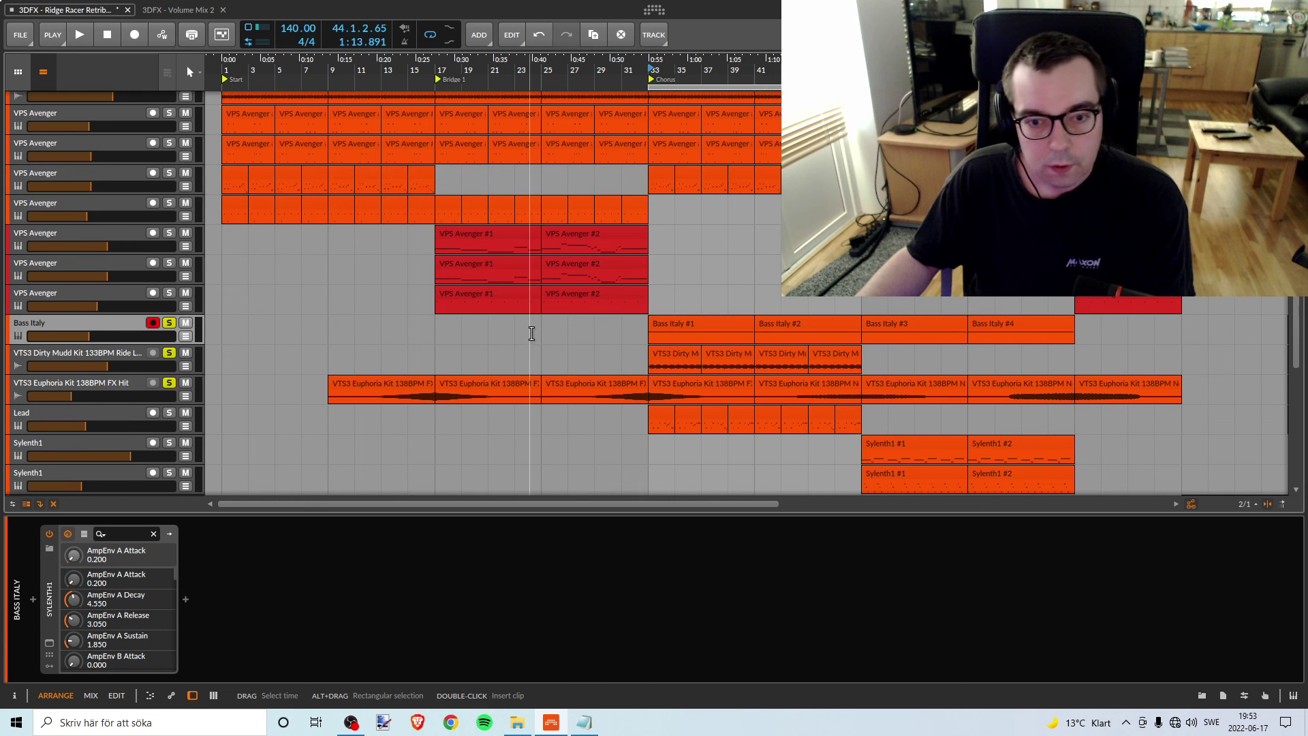
Move the loop region to bars 17 to 33 and play from bar 17 with the lowest red VPS Avenger track added to the solo group
double_click(542, 86)
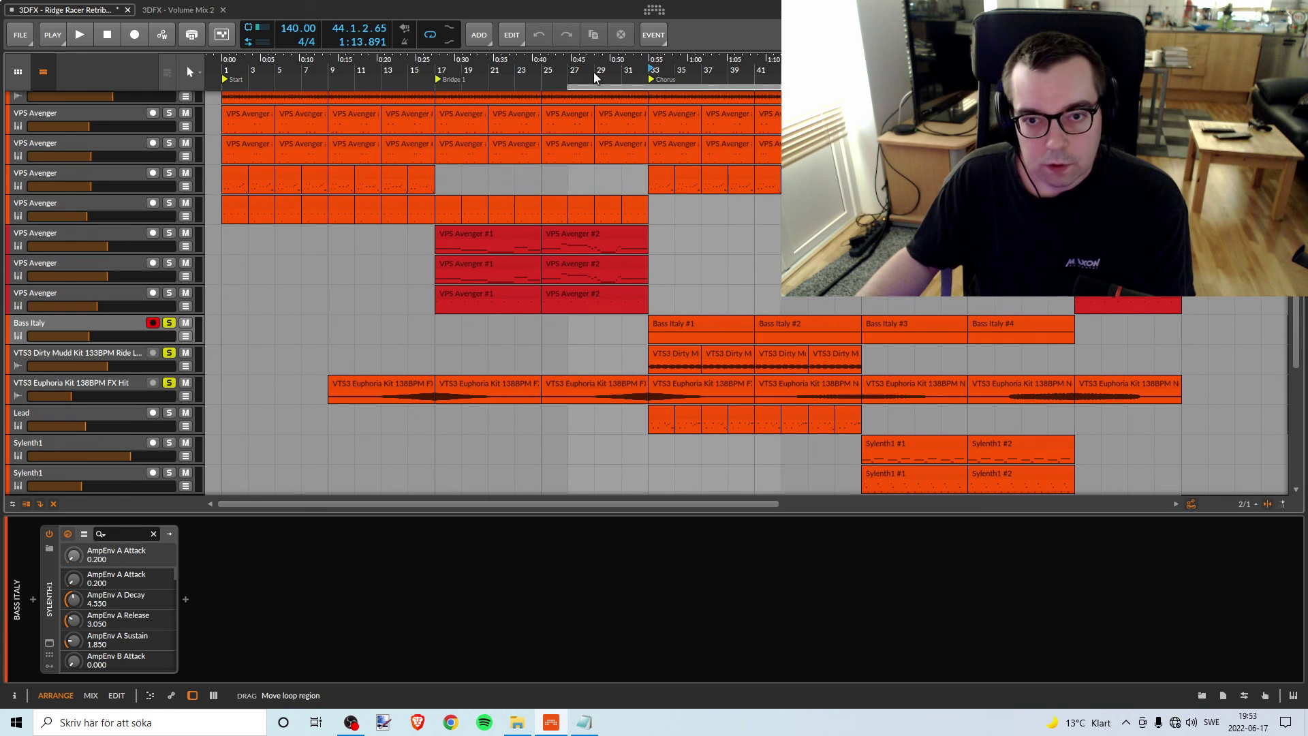
click(488, 68)
scroll(475, 68, up, 1)
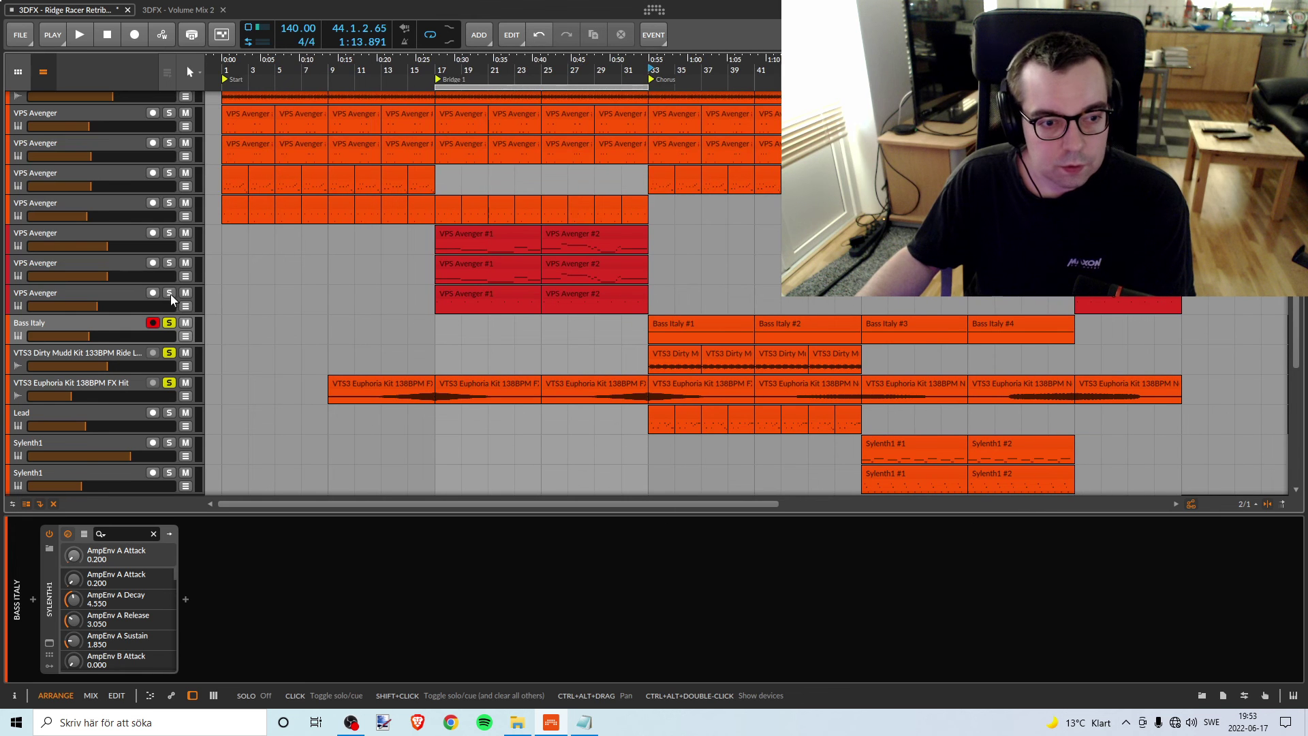
key(space)
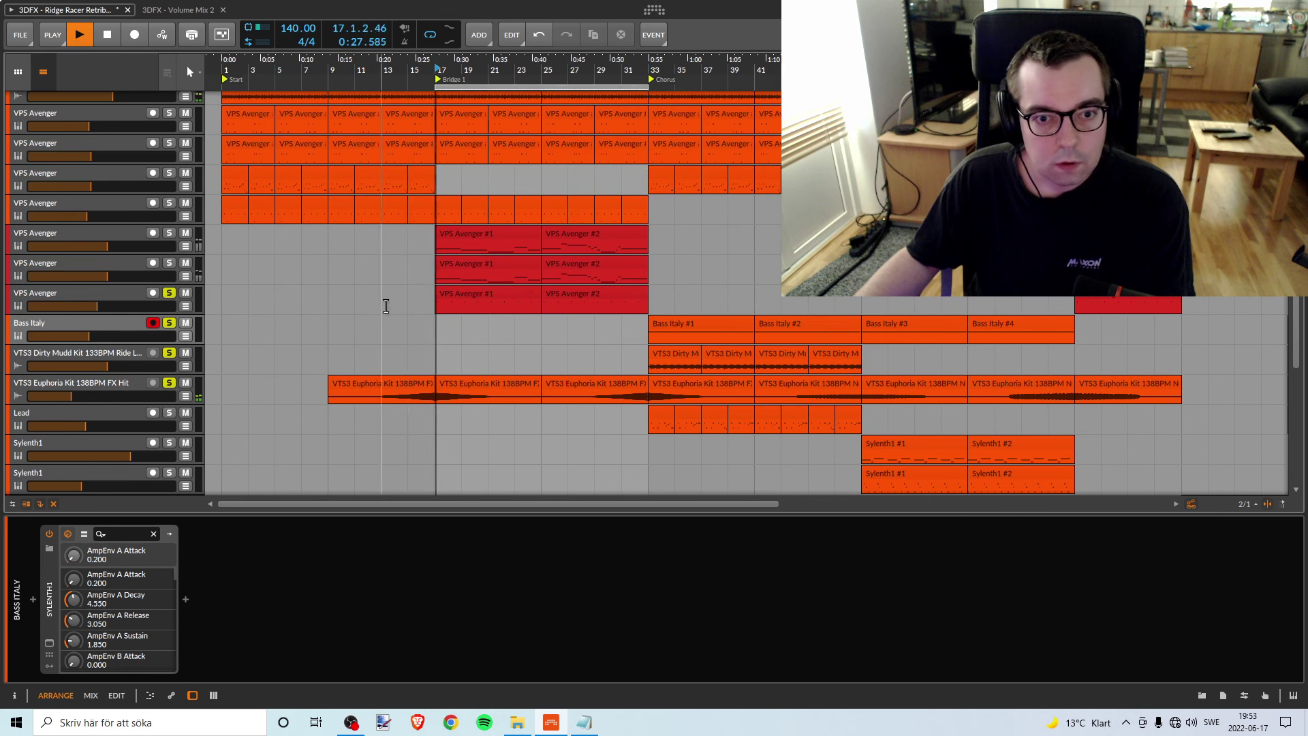
scroll(369, 301, up, 5)
scroll(370, 300, down, 4)
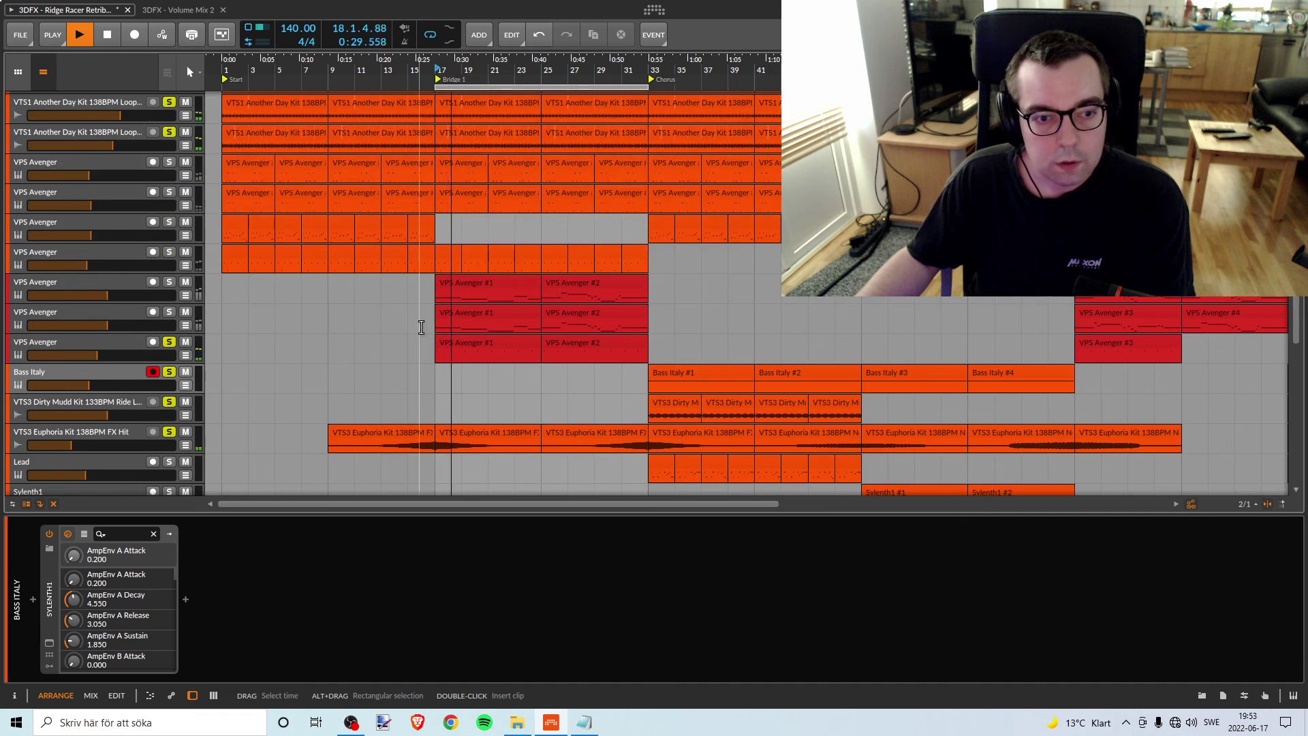
scroll(499, 416, down, 2)
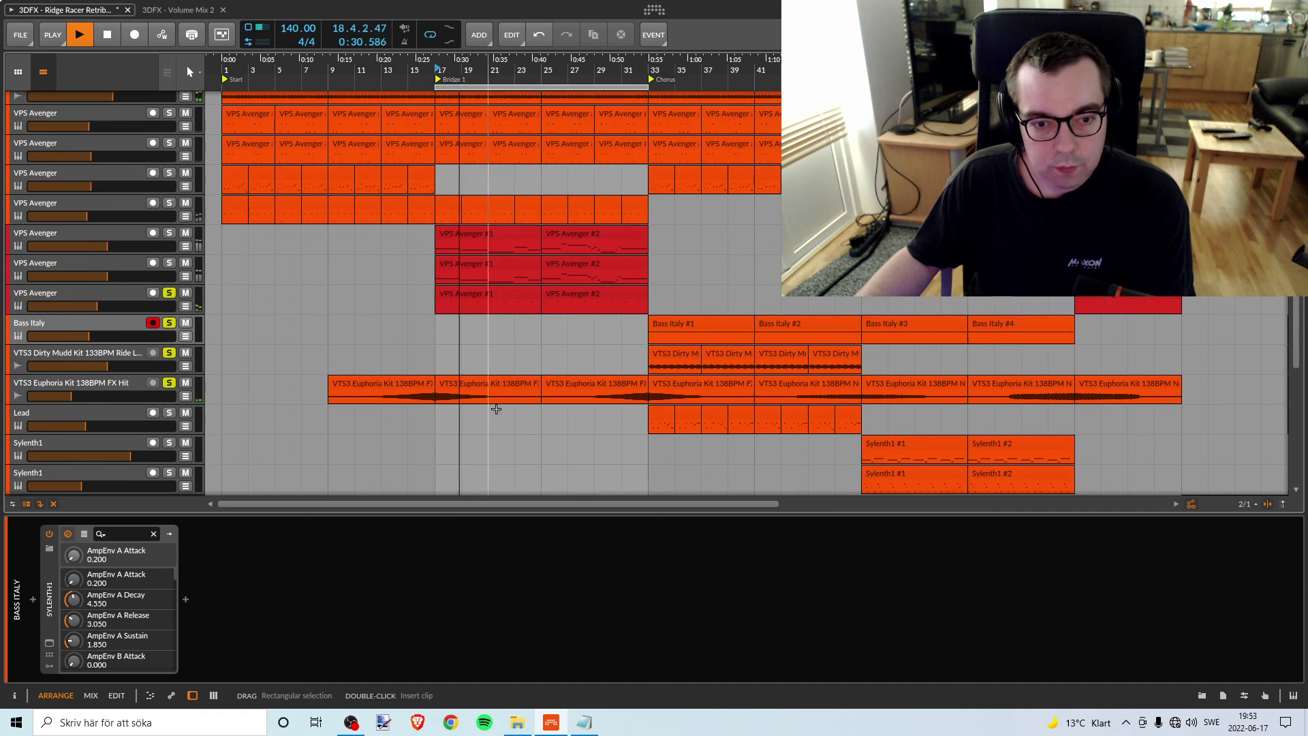
Color the VPS Avenger track directly above Bass Italy orange and stop playback
click(119, 293)
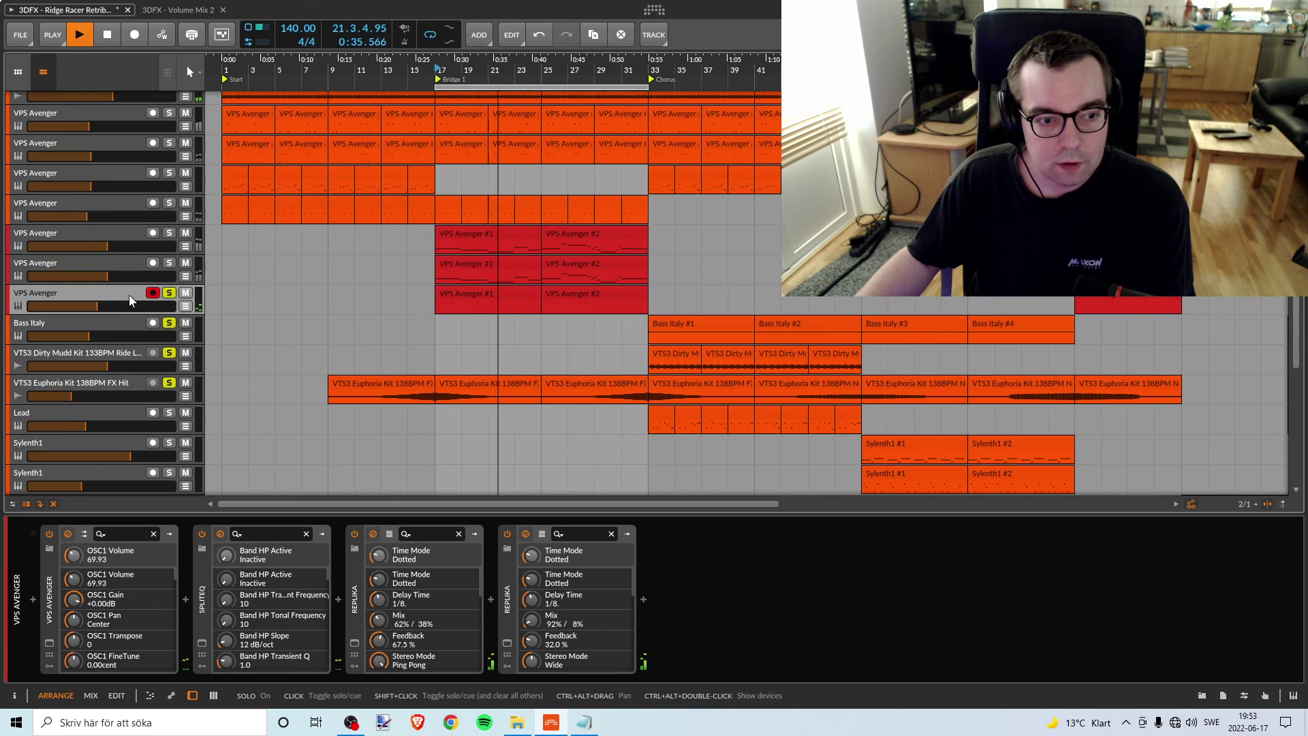
right_click(129, 294)
click(68, 289)
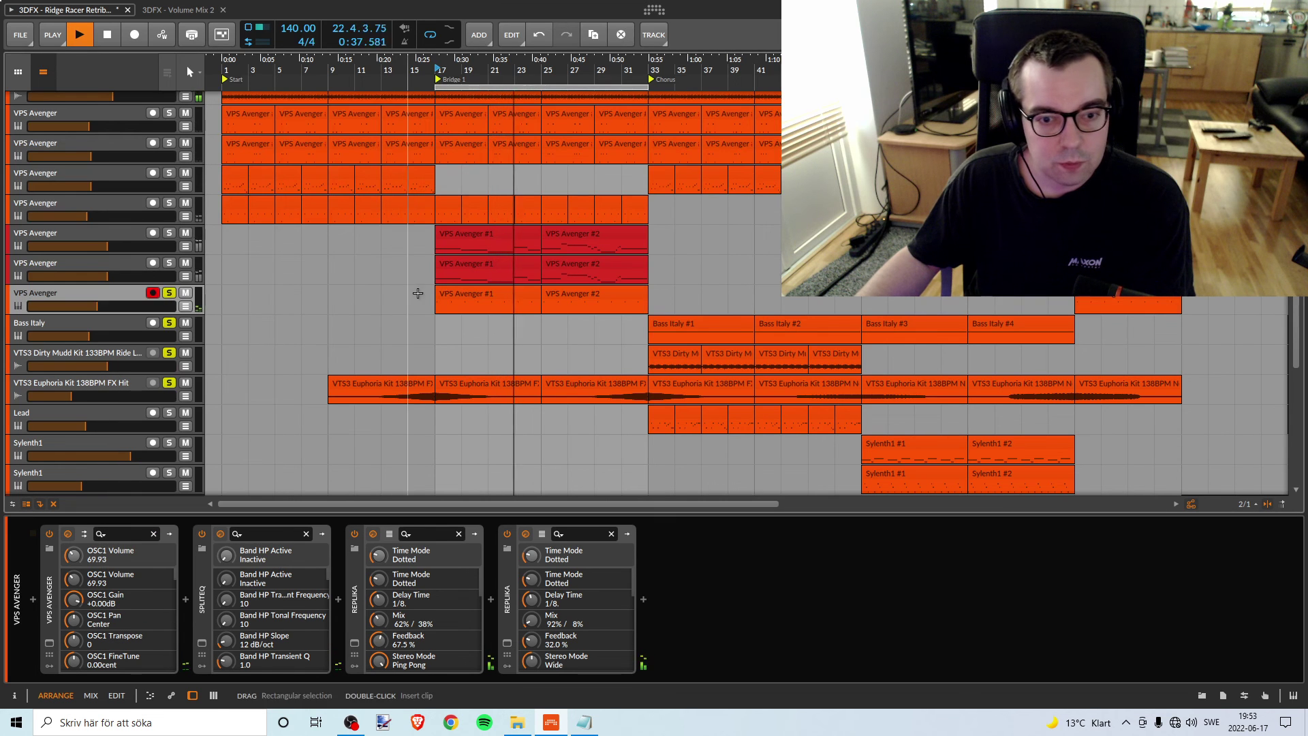
key(space)
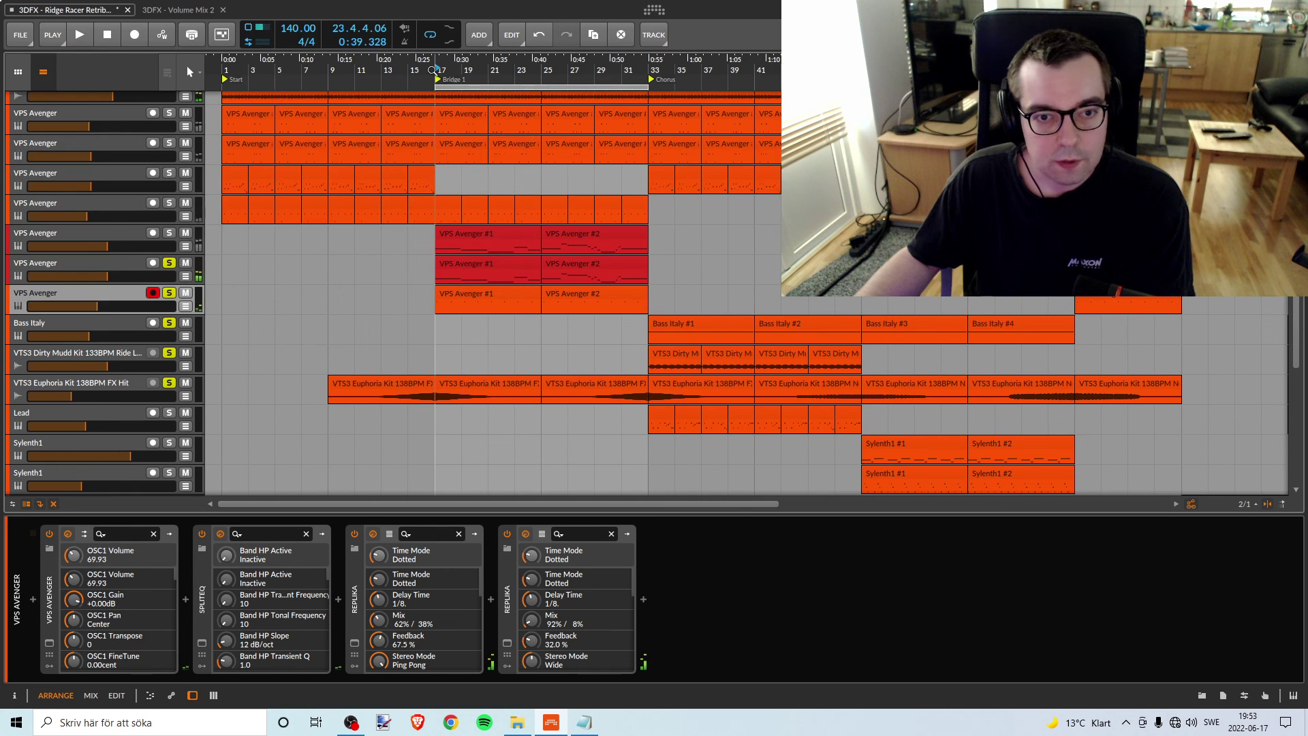
Audition the lower red VPS Avenger track with the soloed tracks from bar 17, then replay the section without it
key(space)
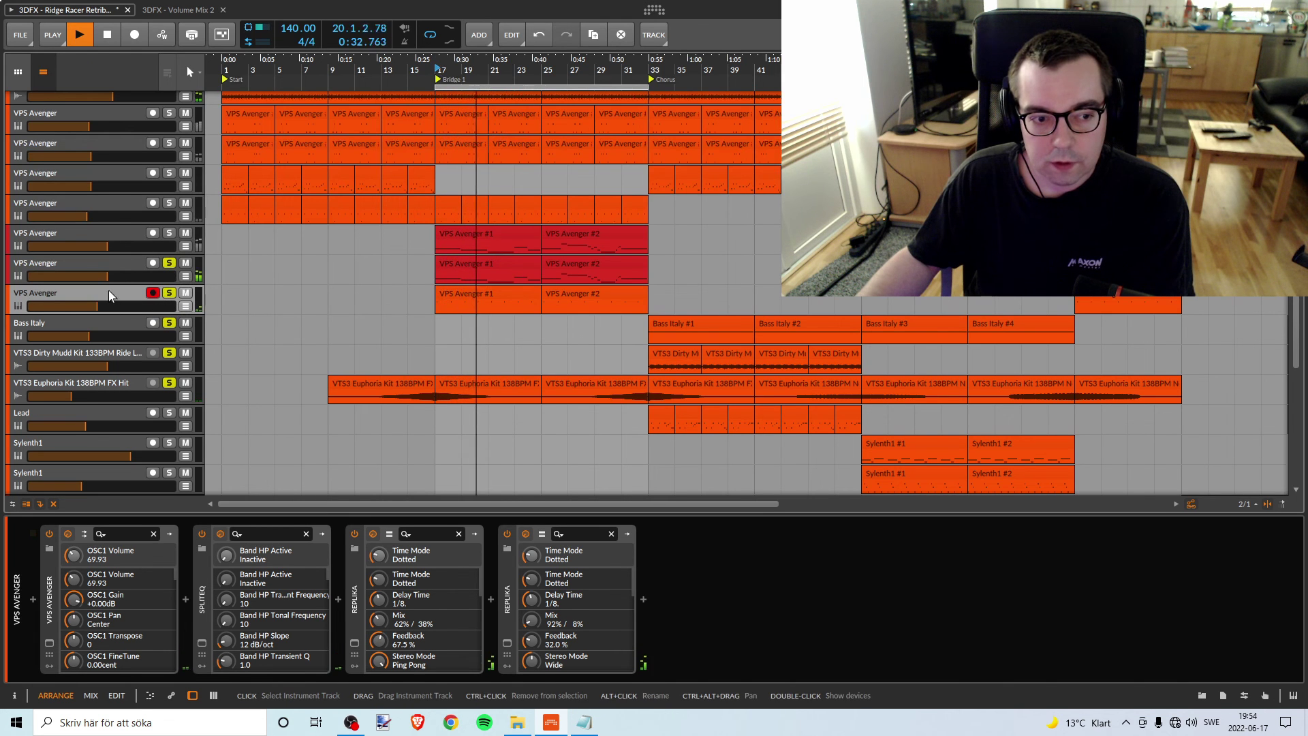
key(space)
click(142, 271)
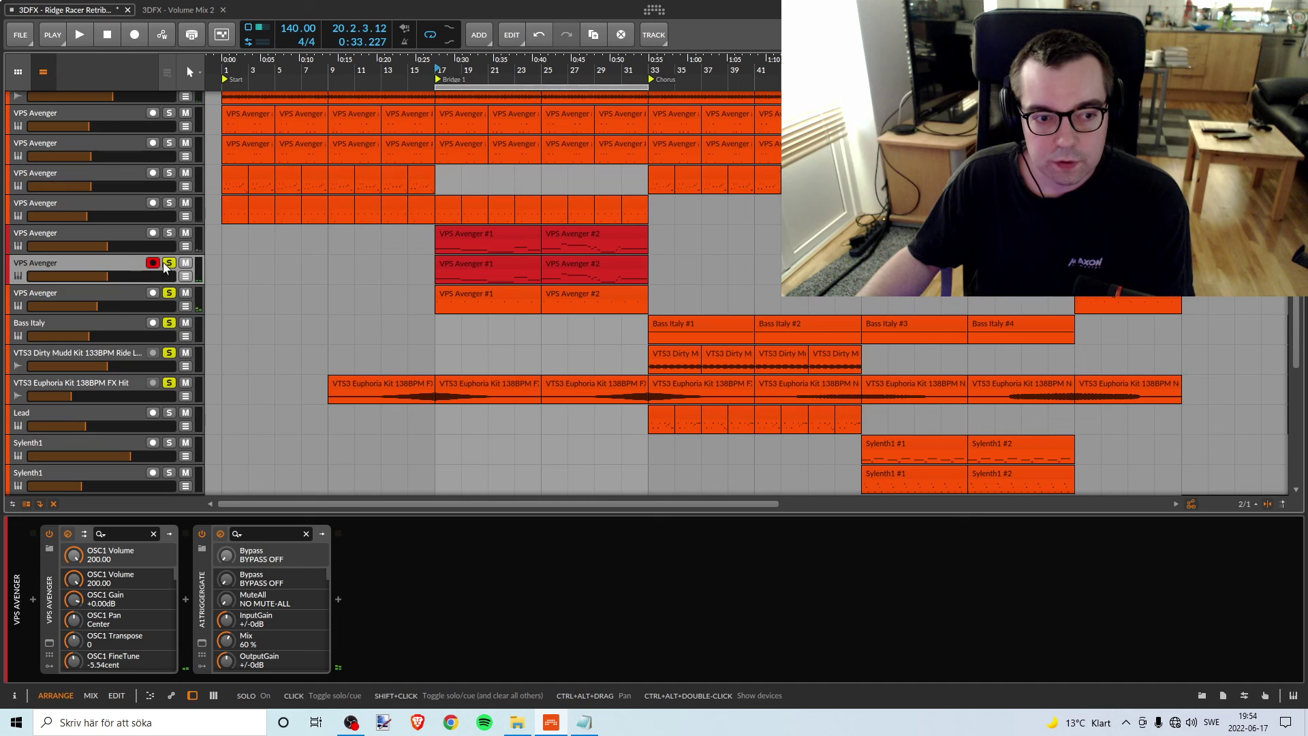
click(188, 261)
key(space)
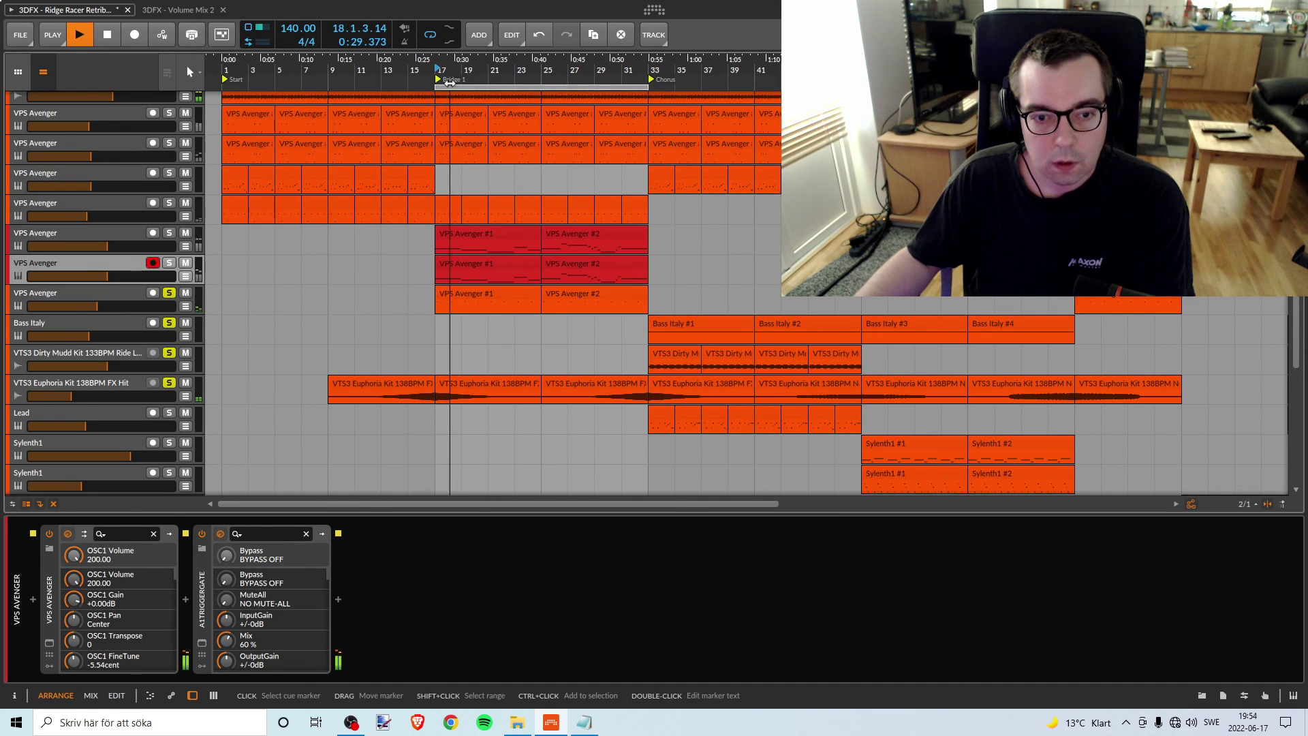
Replay from bar 17 and compare the lower red VPS Avenger track with the orange one below it by toggling their solos
click(437, 70)
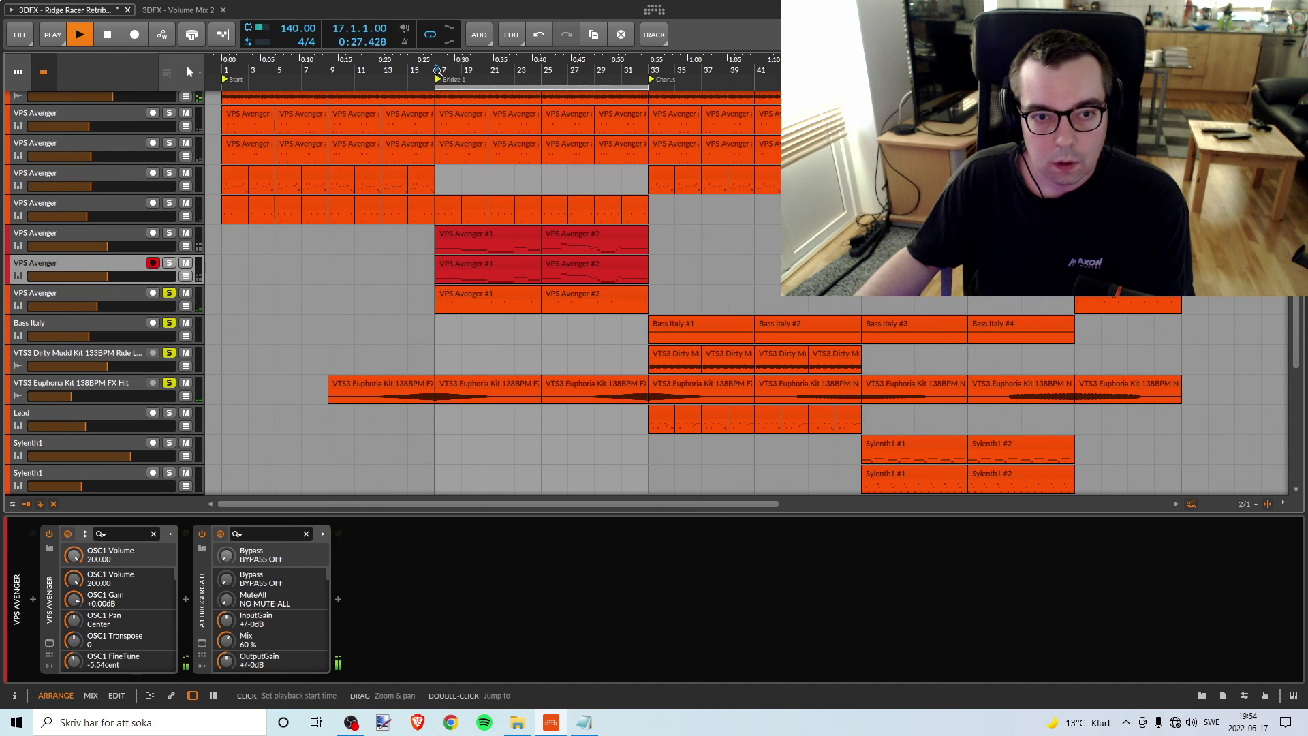
click(169, 292)
click(169, 292)
click(170, 264)
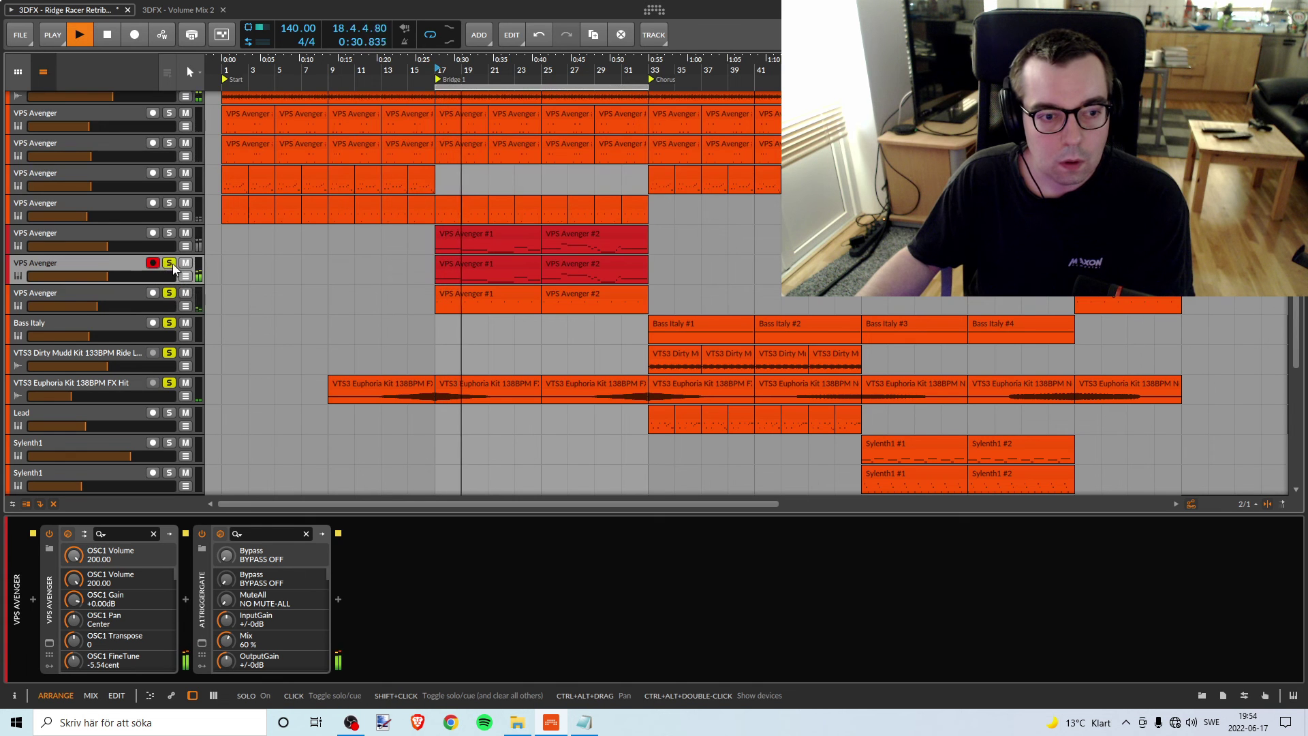
Solo the upper red VPS Avenger track in place of the lower one and set its volume to -10.3 dB while playing from bar 17
click(170, 233)
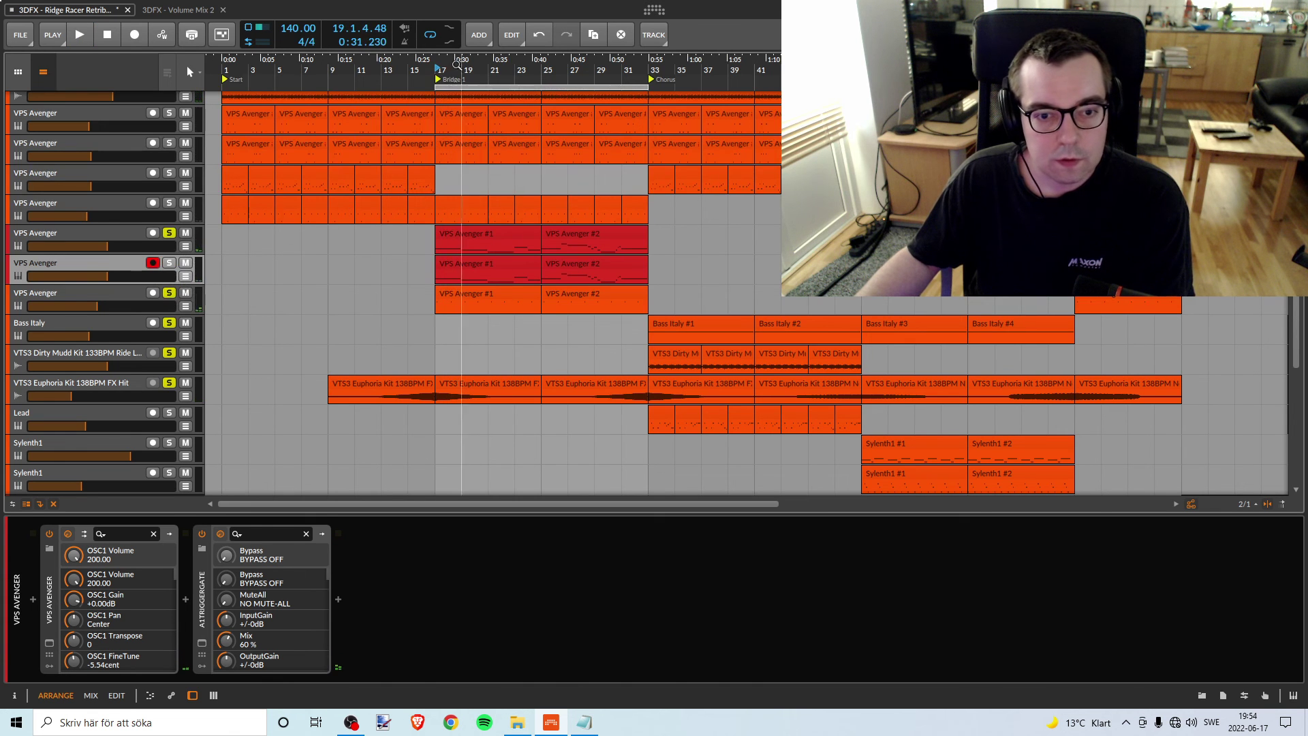
key(space)
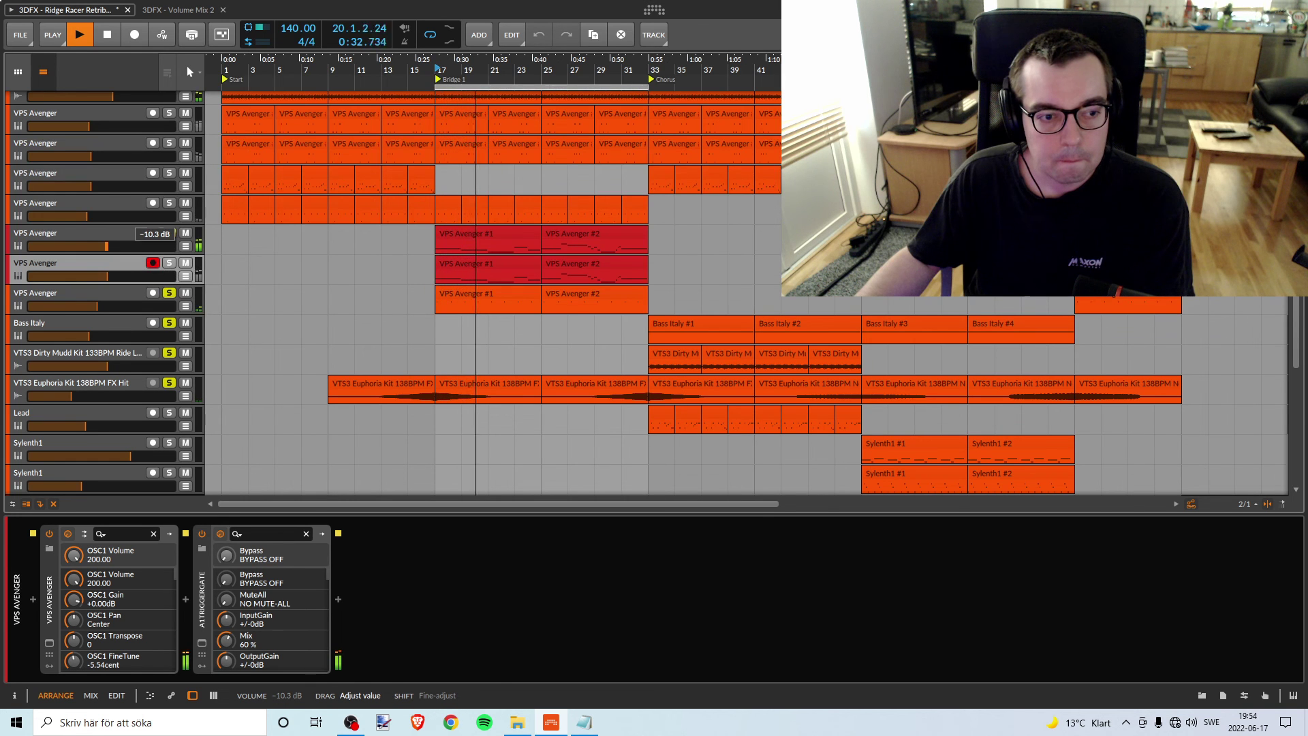
key(space)
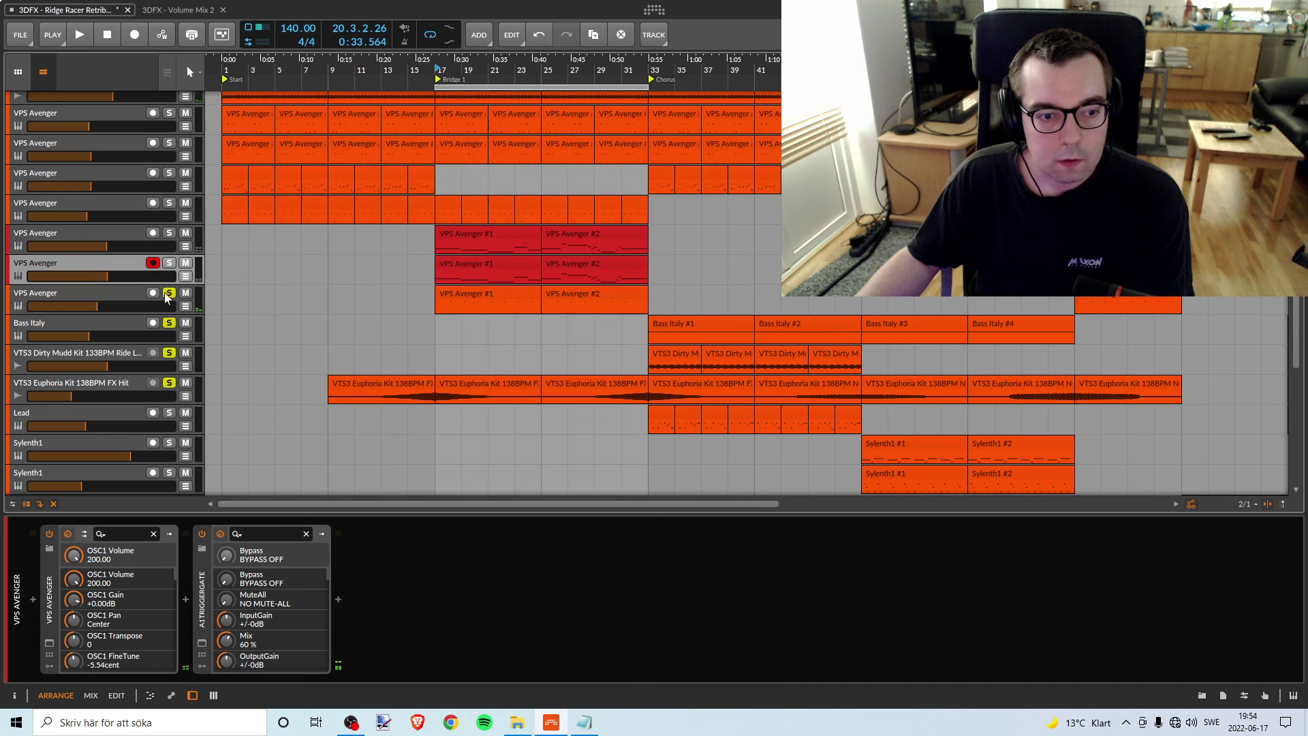
Clear the solos on all tracks and play the full mix from bar 17
scroll(171, 386, down, 5)
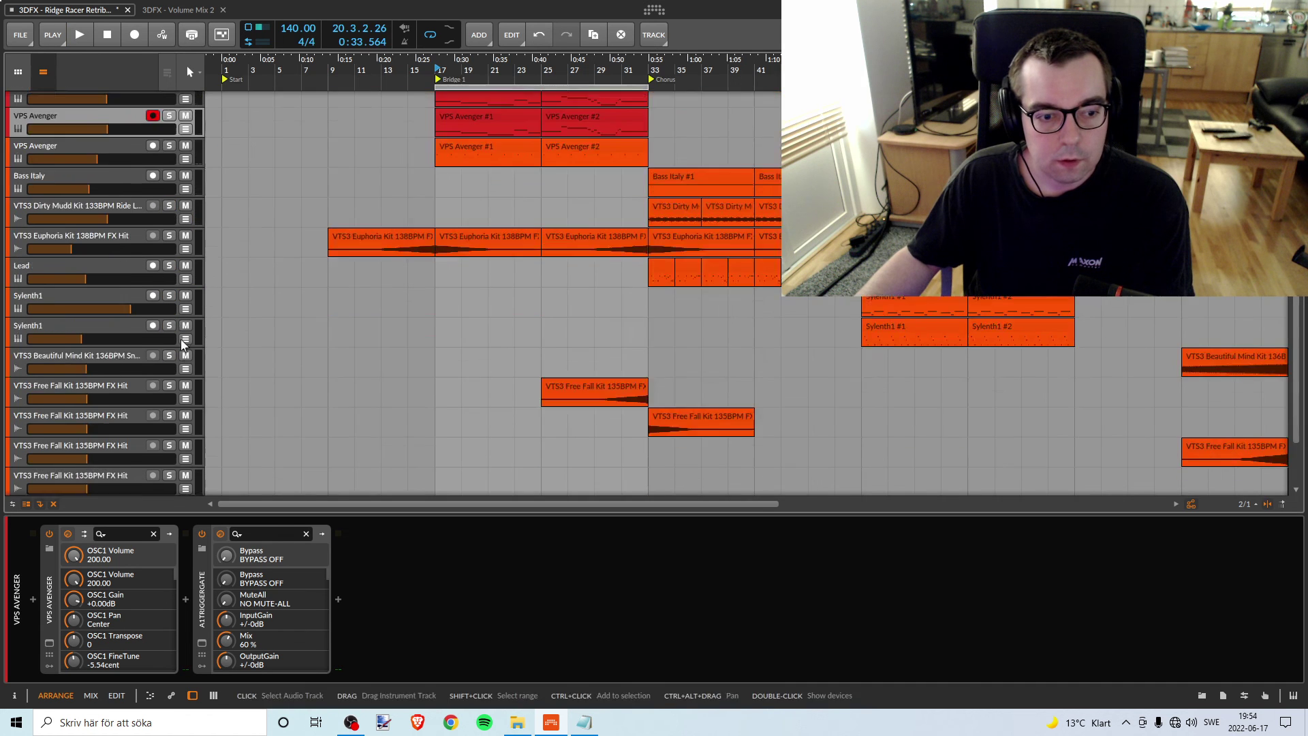
scroll(178, 300, up, 12)
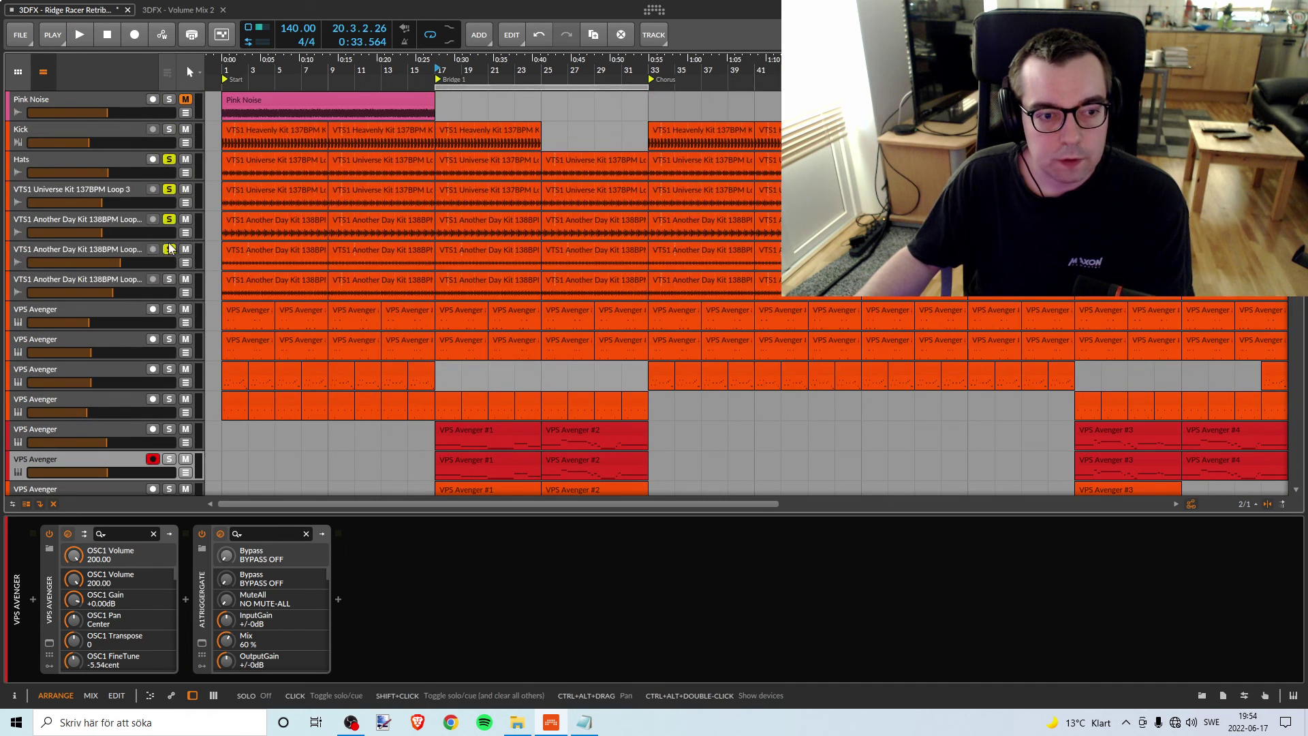
click(169, 248)
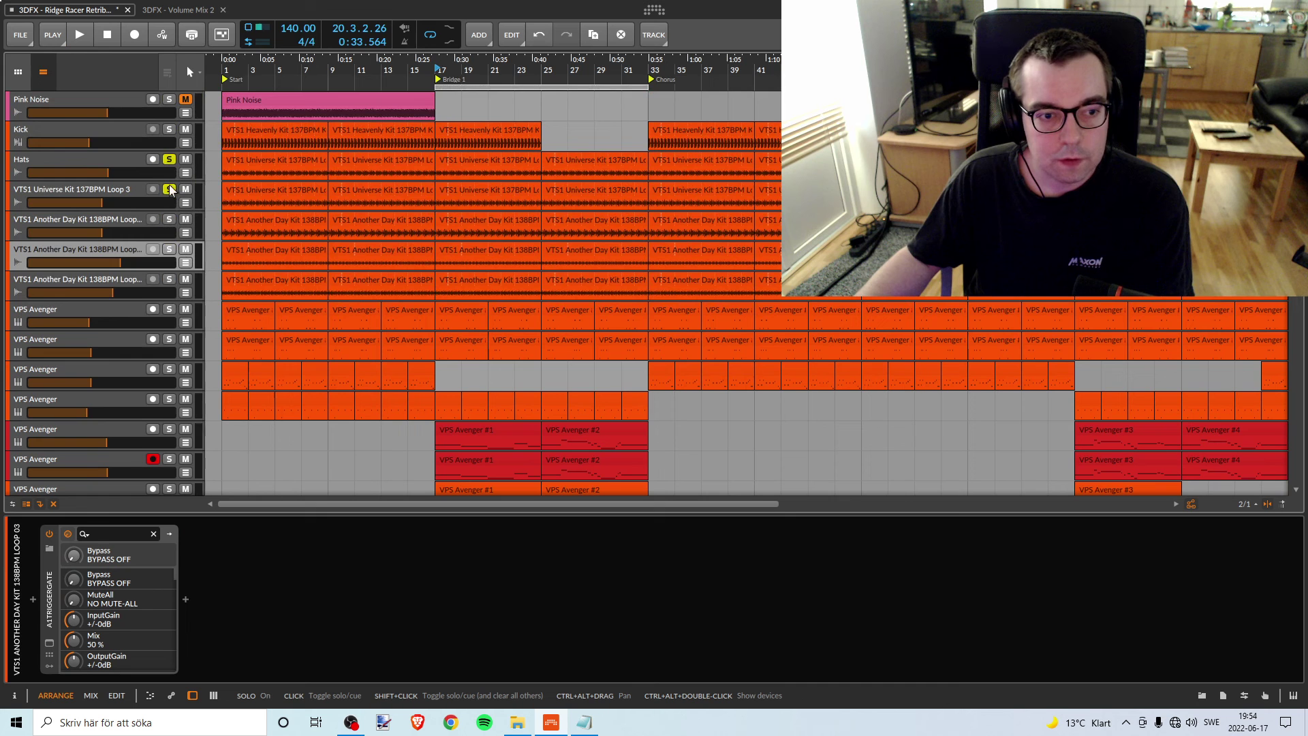
key(space)
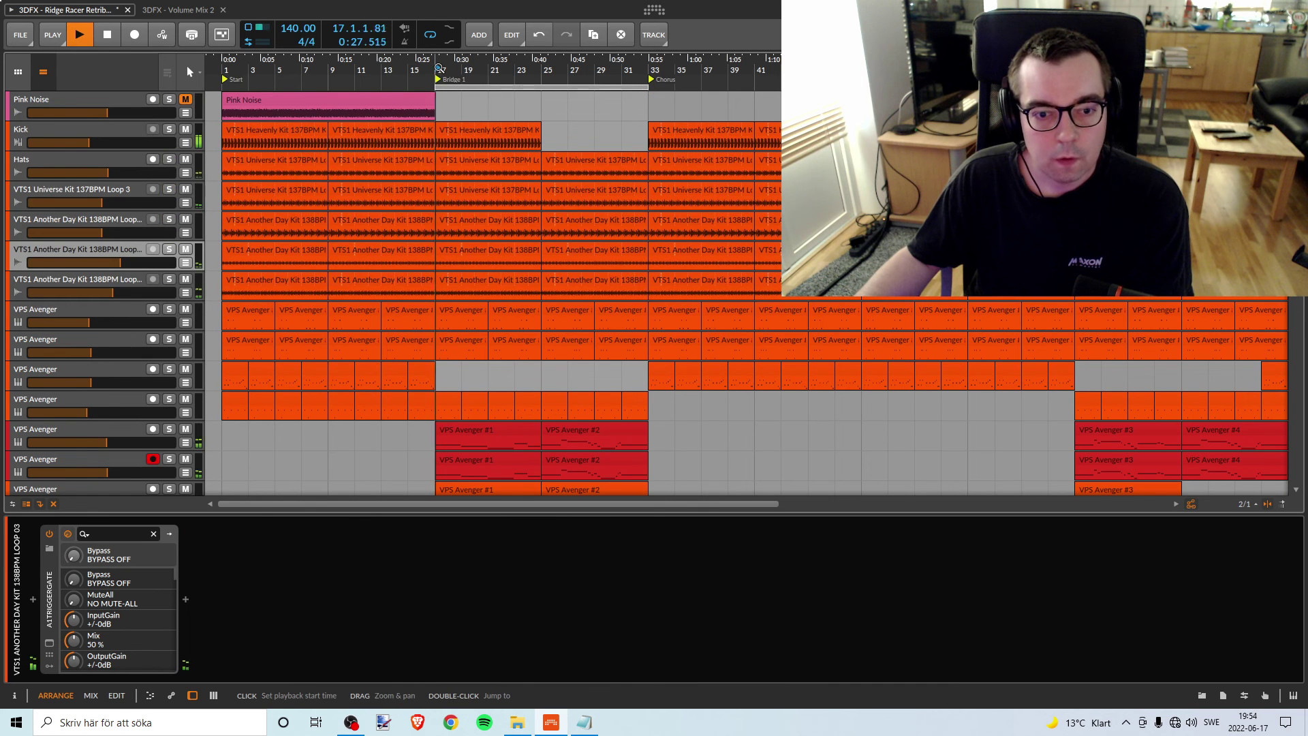
scroll(491, 315, down, 3)
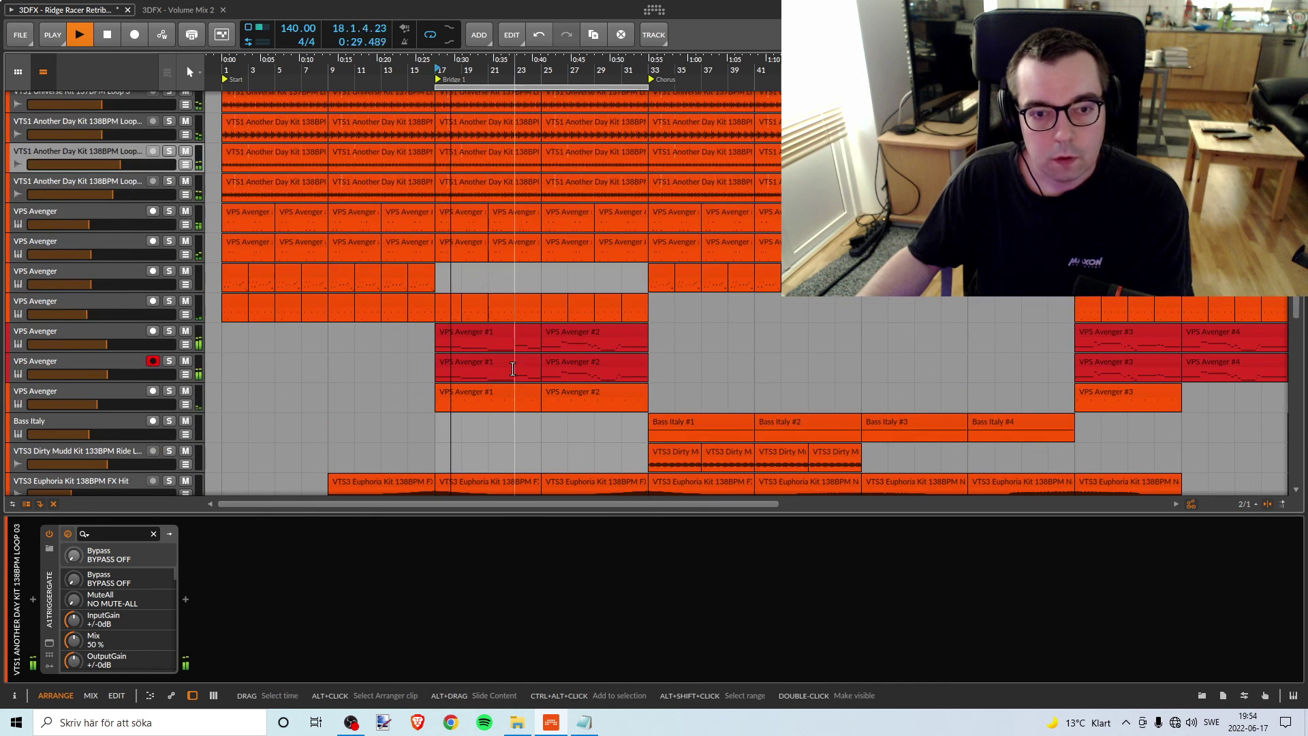
Compare the lower red VPS Avenger track alone with the full mix by toggling its solo, replaying from bar 17
click(169, 363)
click(169, 363)
key(space)
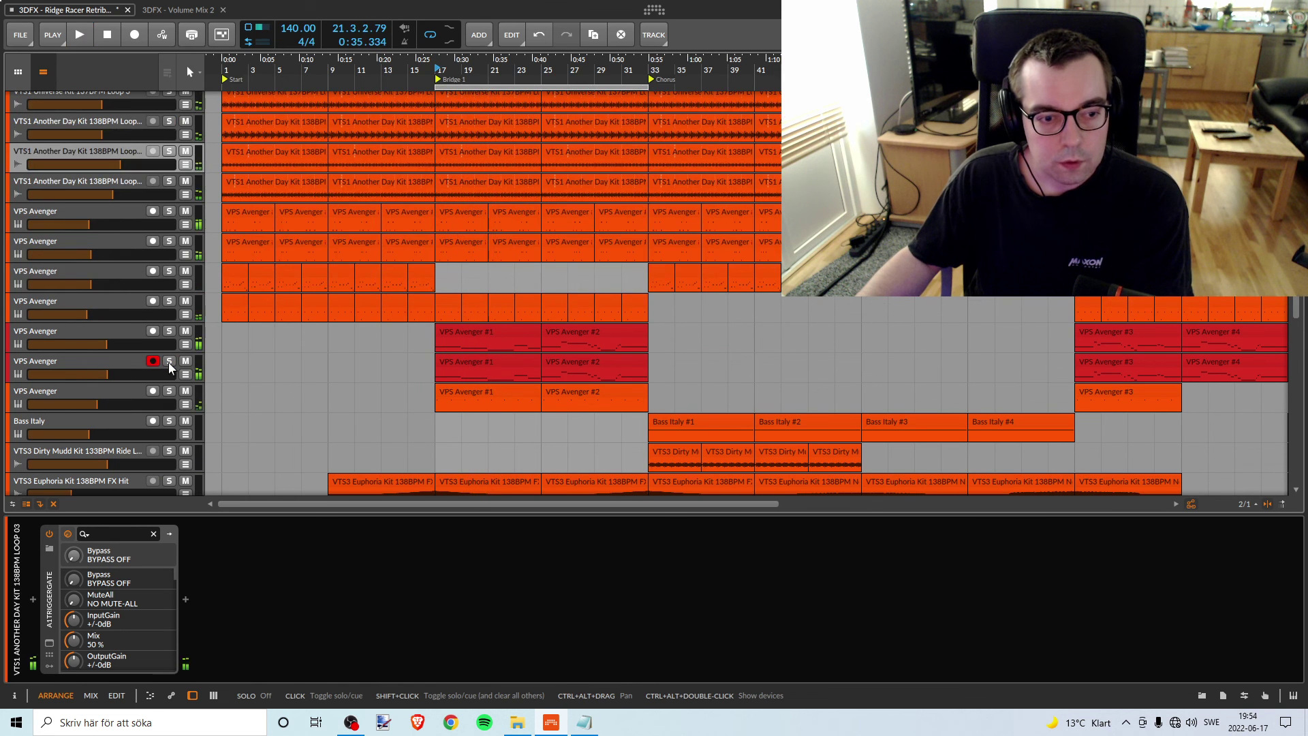
click(440, 70)
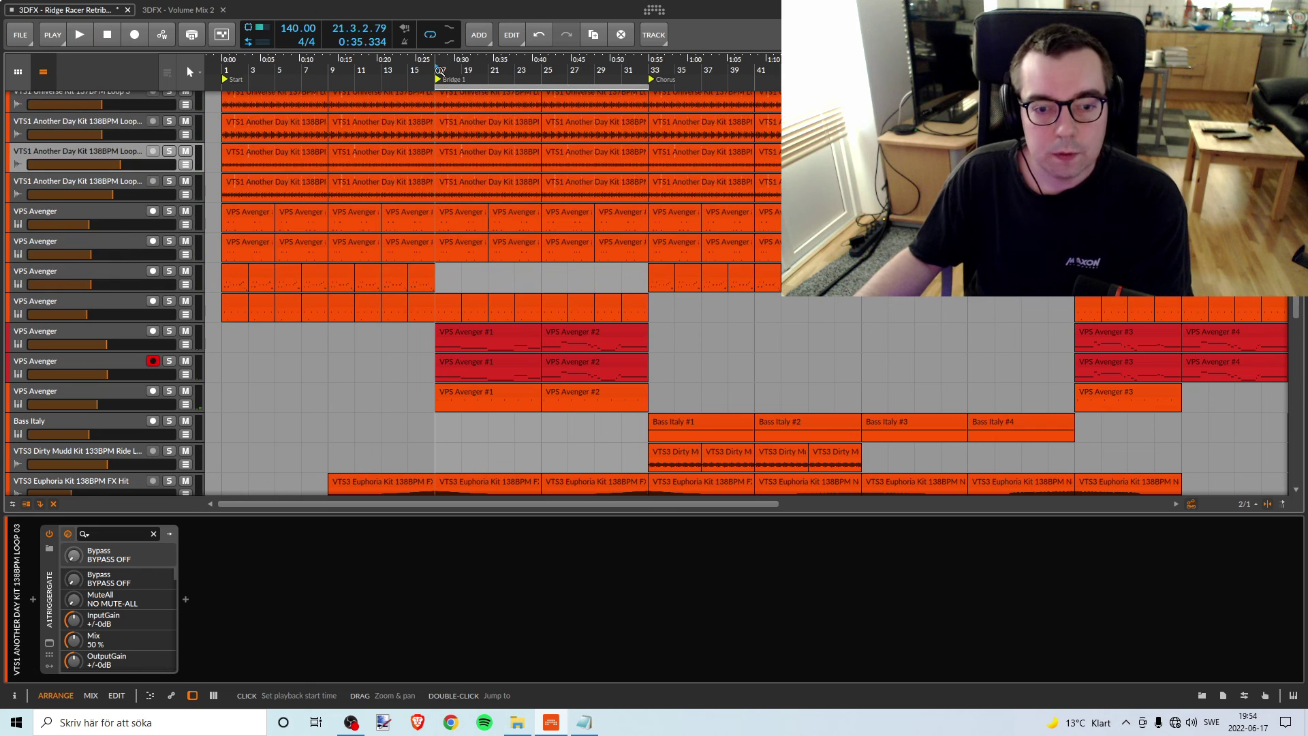
key(space)
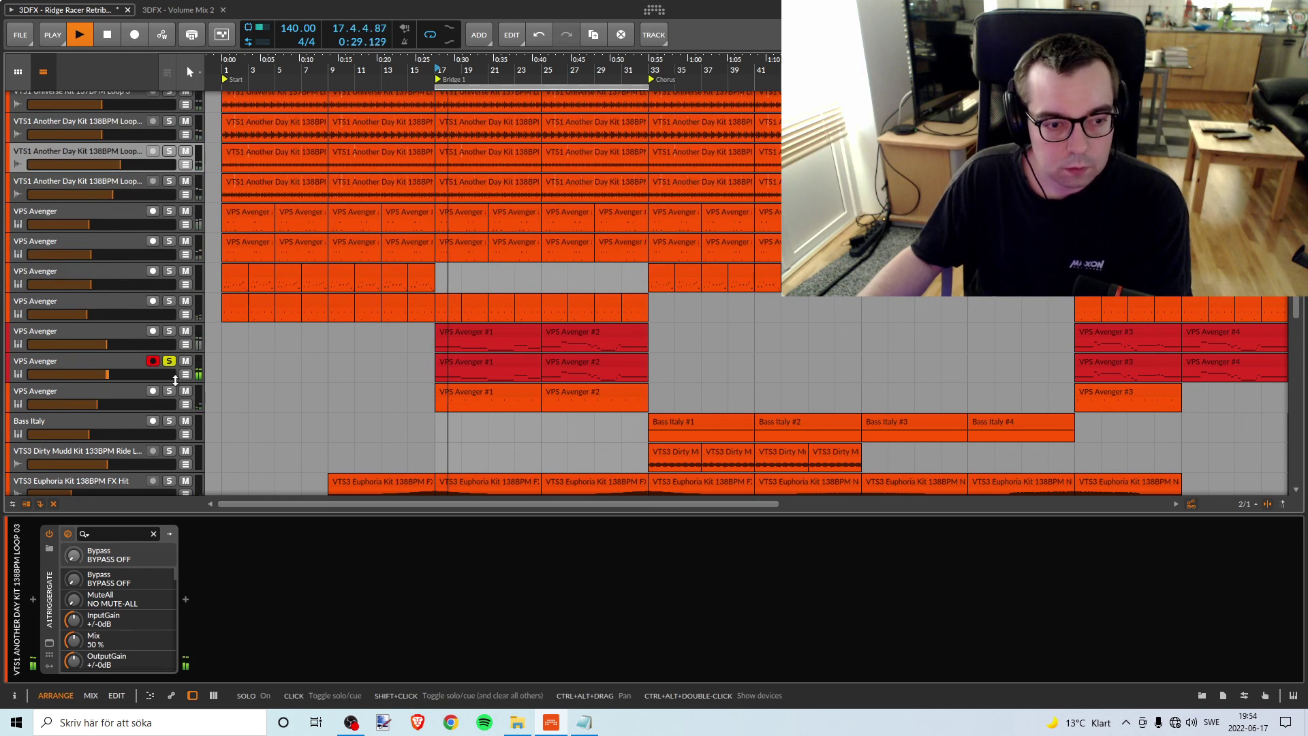
click(169, 360)
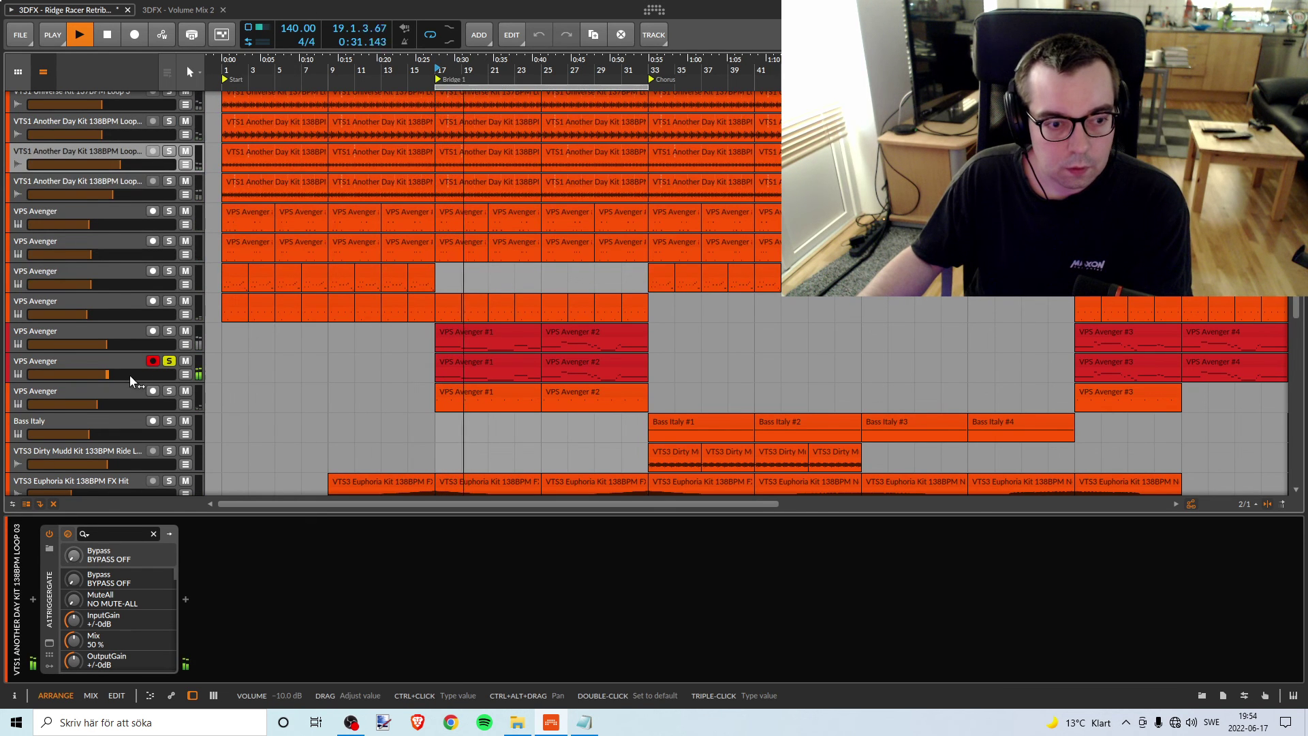
Set the lower red VPS Avenger track's volume to -11.8 dB and turn the upper red one down slightly
drag(130, 374, 126, 375)
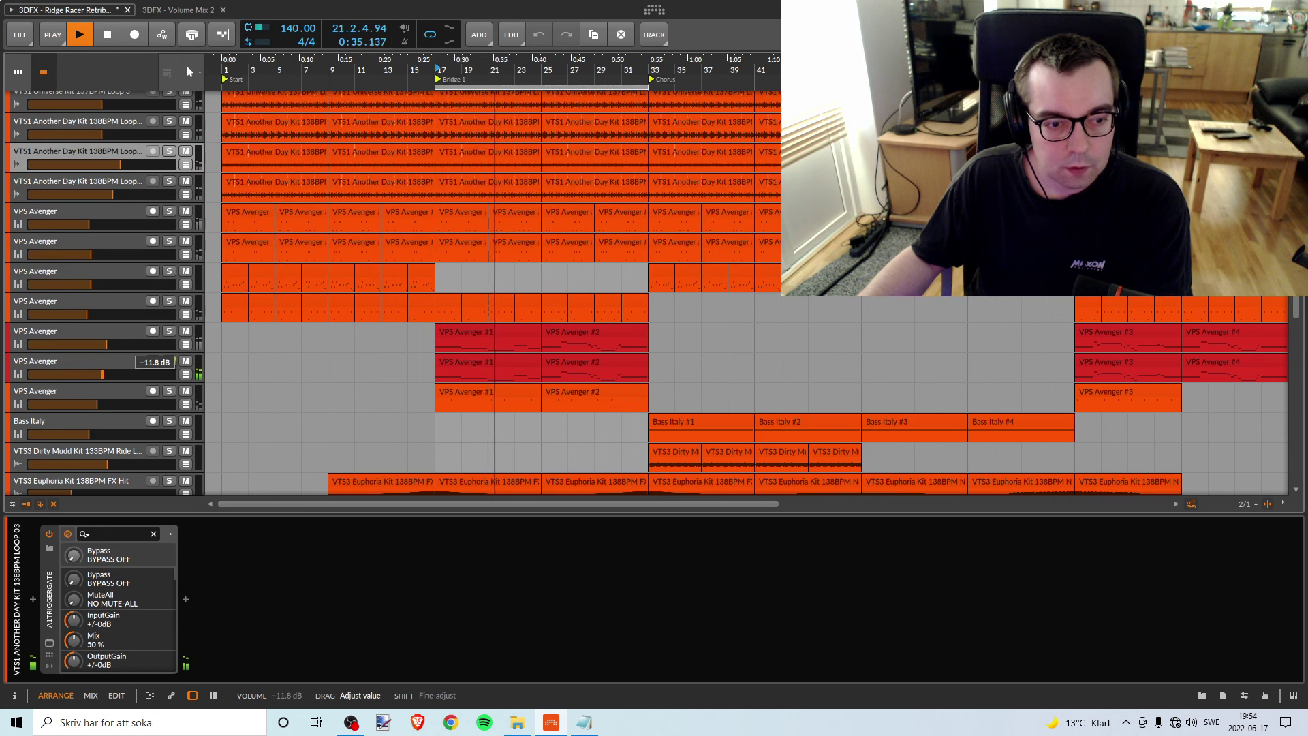
click(117, 329)
drag(110, 344, 108, 344)
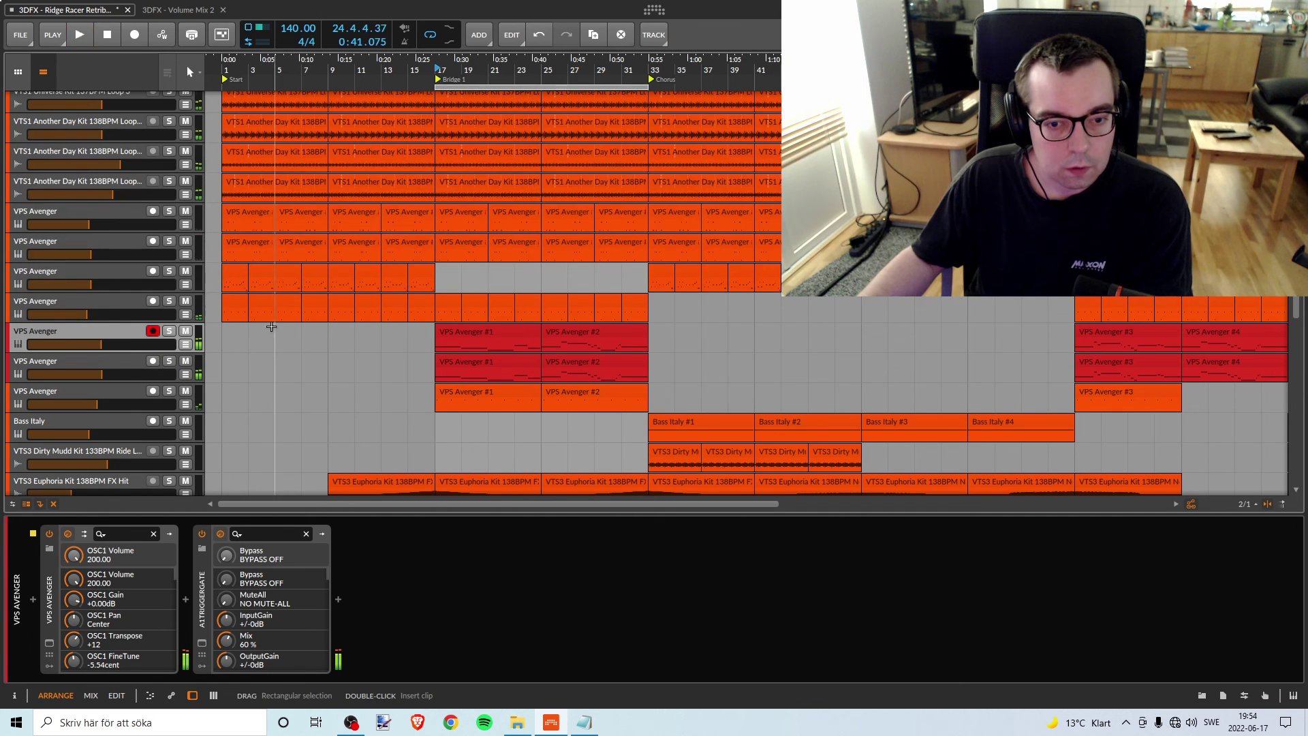
Replay from bar 17, set the upper red VPS Avenger track's volume to -12.8 dB and turn the lower one down slightly
key(space)
key(space)
click(113, 361)
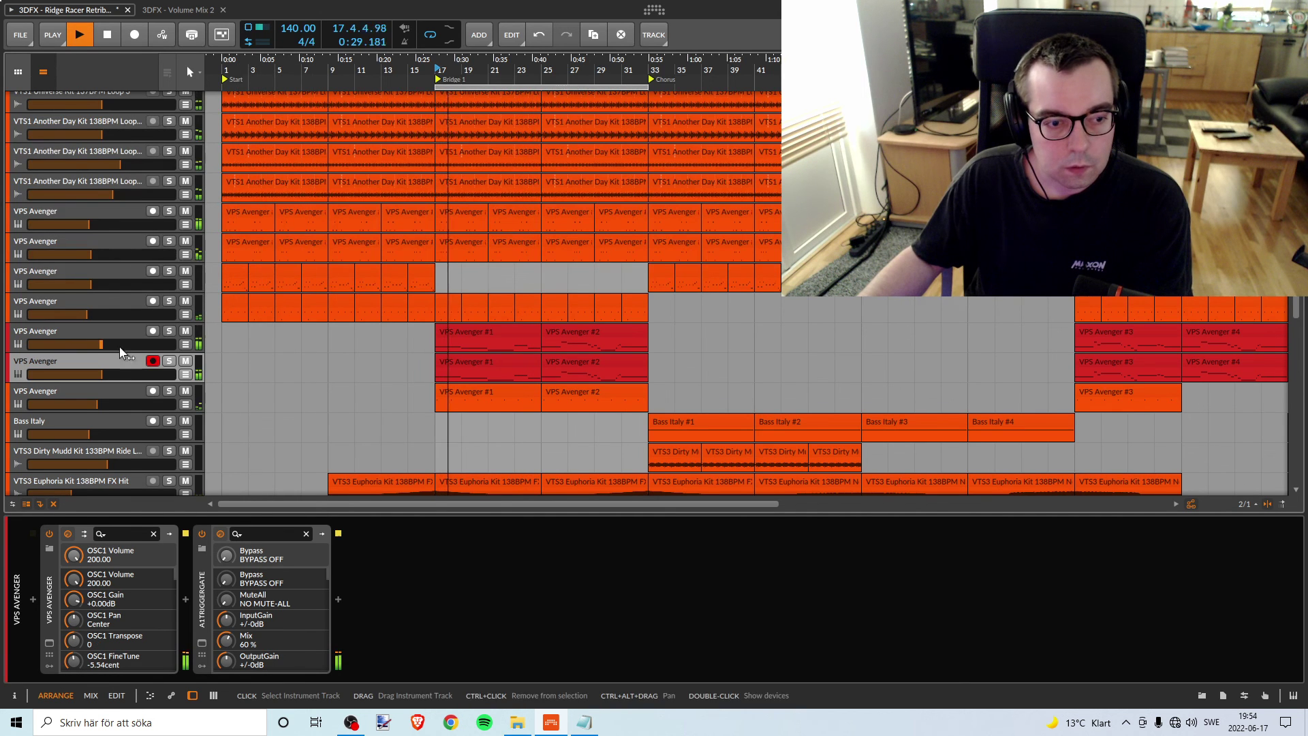
drag(104, 347, 103, 347)
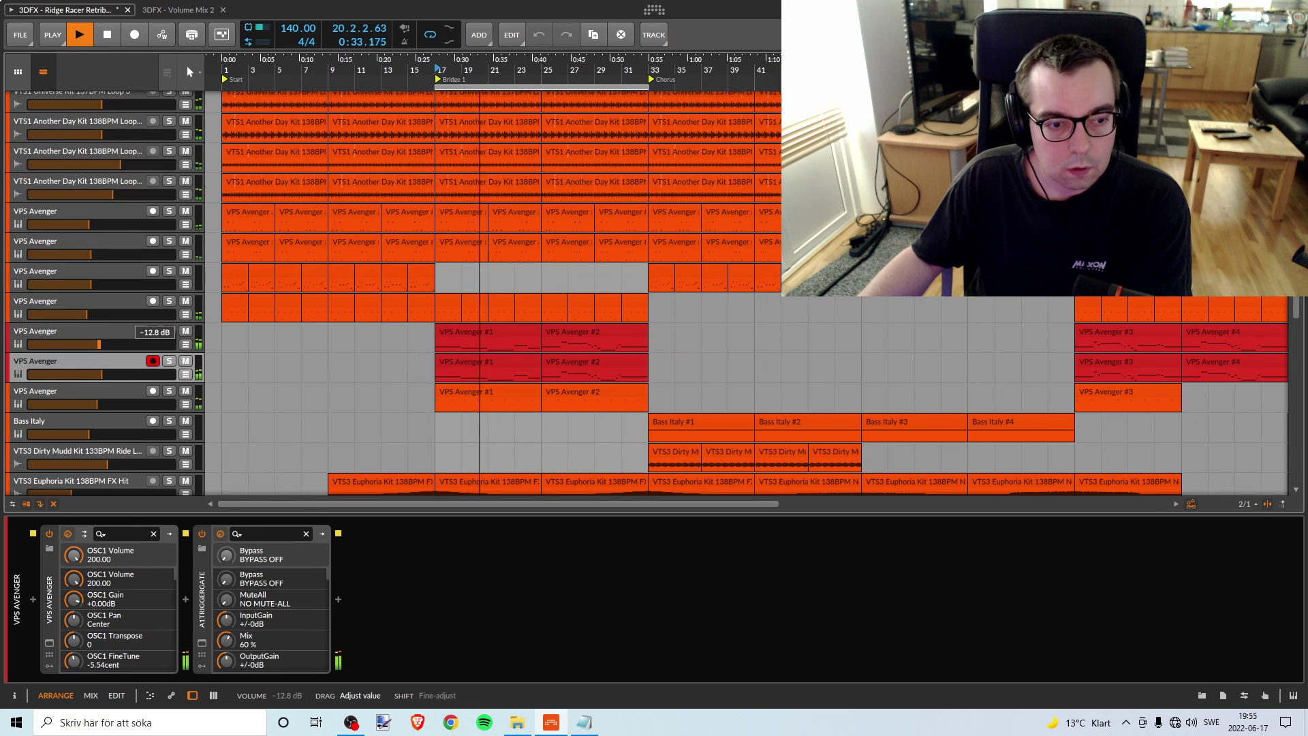
drag(109, 374, 100, 374)
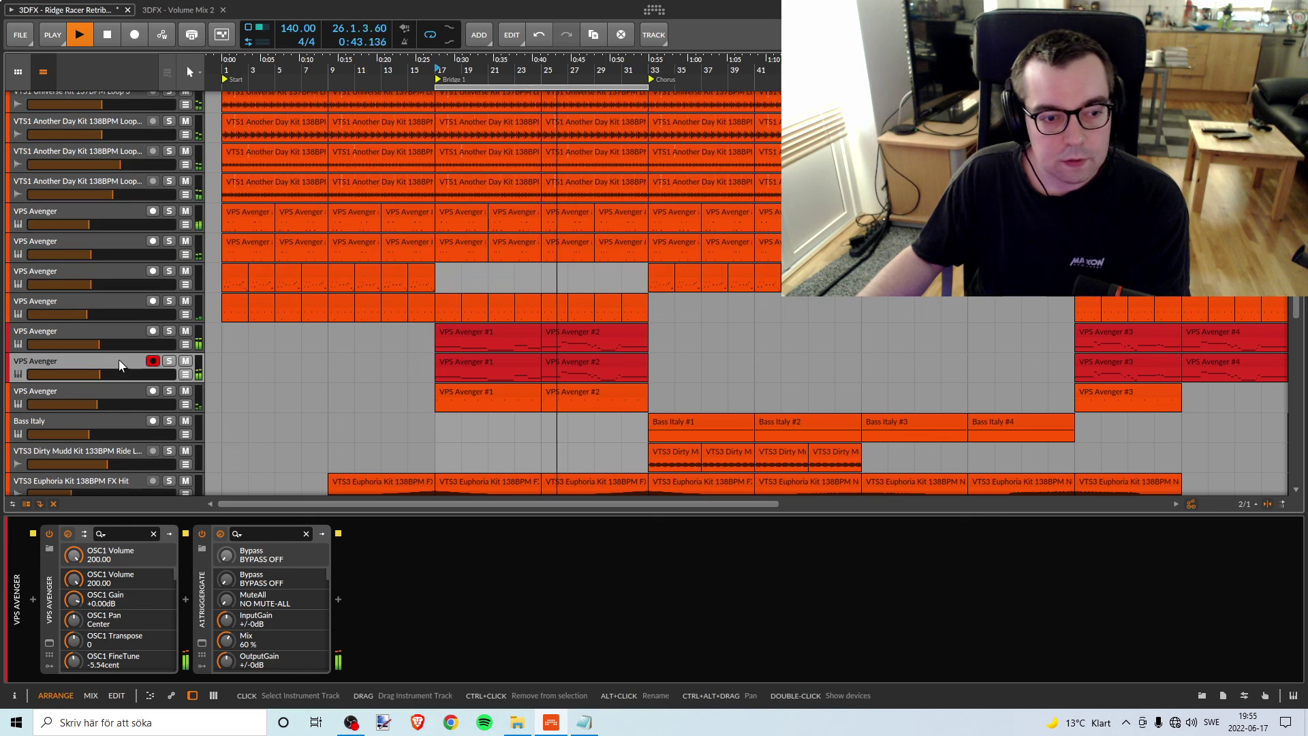
Color both remaining red VPS Avenger tracks orange
right_click(118, 359)
click(68, 334)
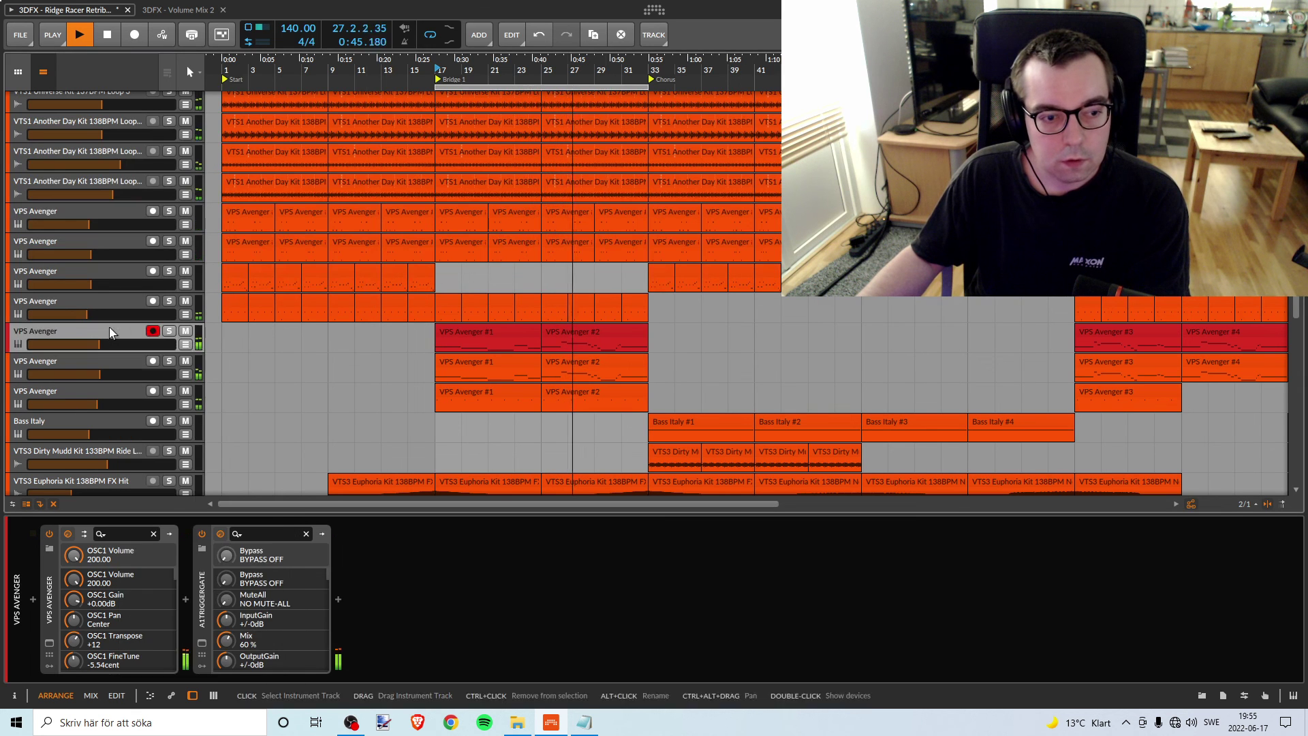
right_click(109, 327)
click(167, 427)
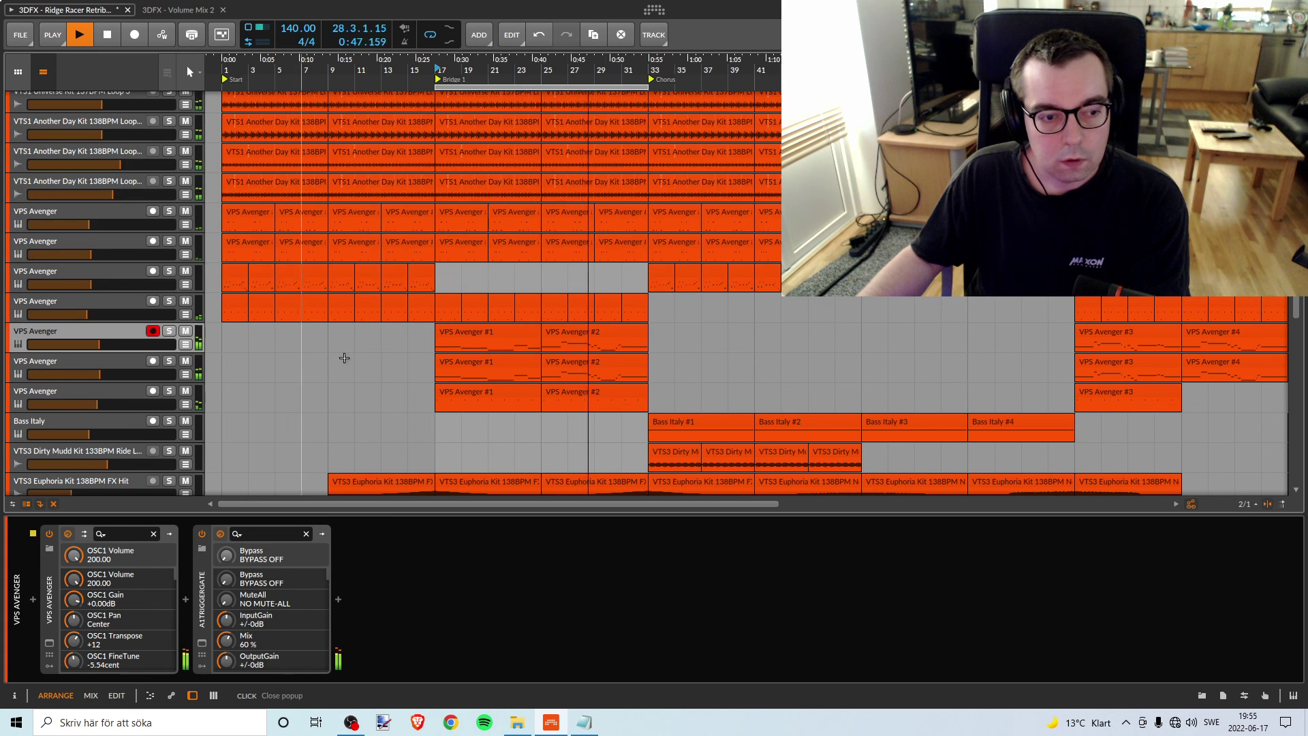
Turn off arrangement looping so playback continues past bar 33 into the chorus
scroll(511, 227, up, 3)
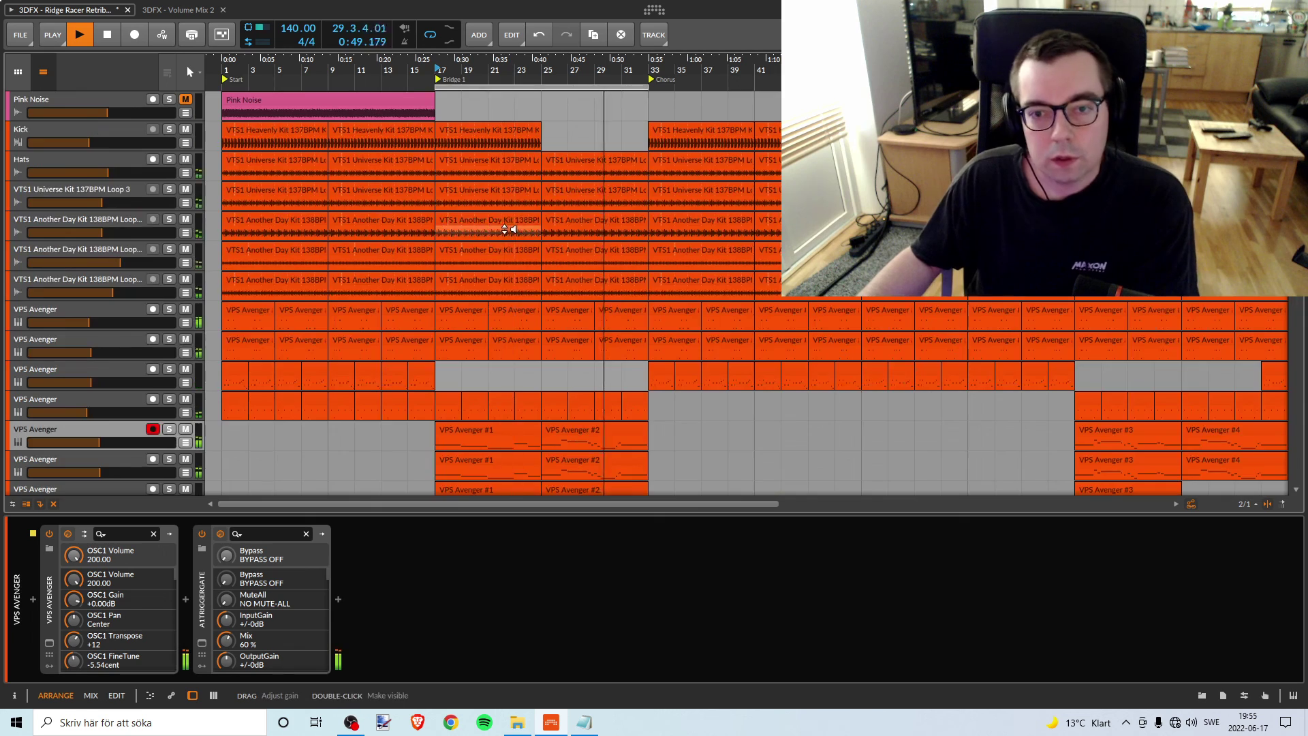
scroll(513, 225, down, 8)
scroll(513, 224, up, 11)
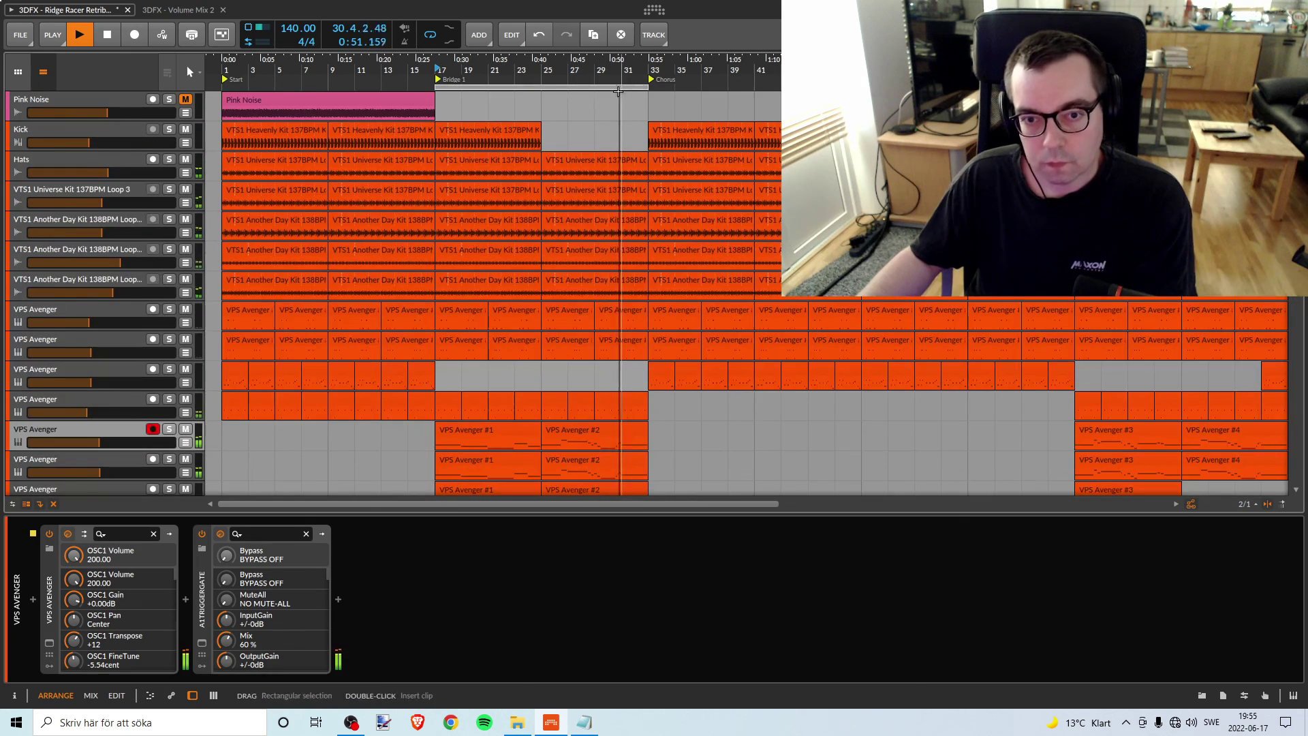
drag(579, 78, 579, 63)
scroll(583, 184, down, 7)
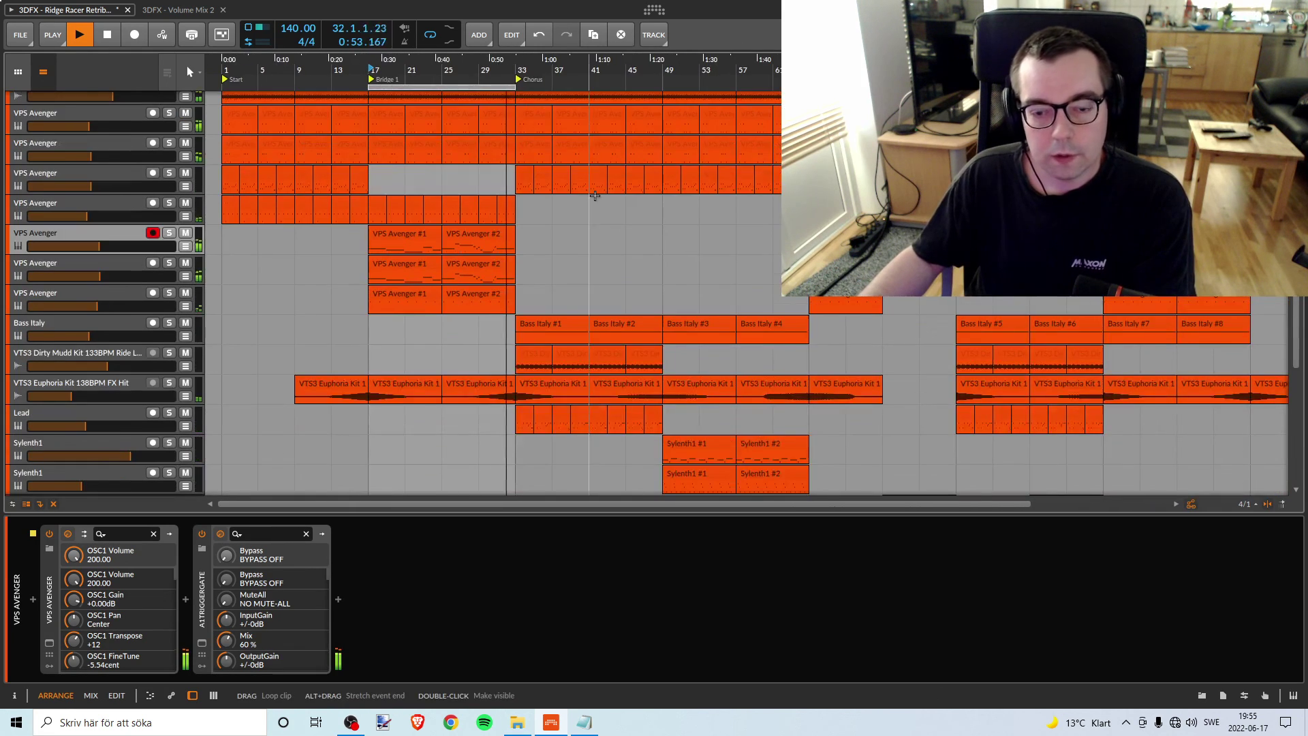
scroll(540, 269, up, 5)
click(428, 34)
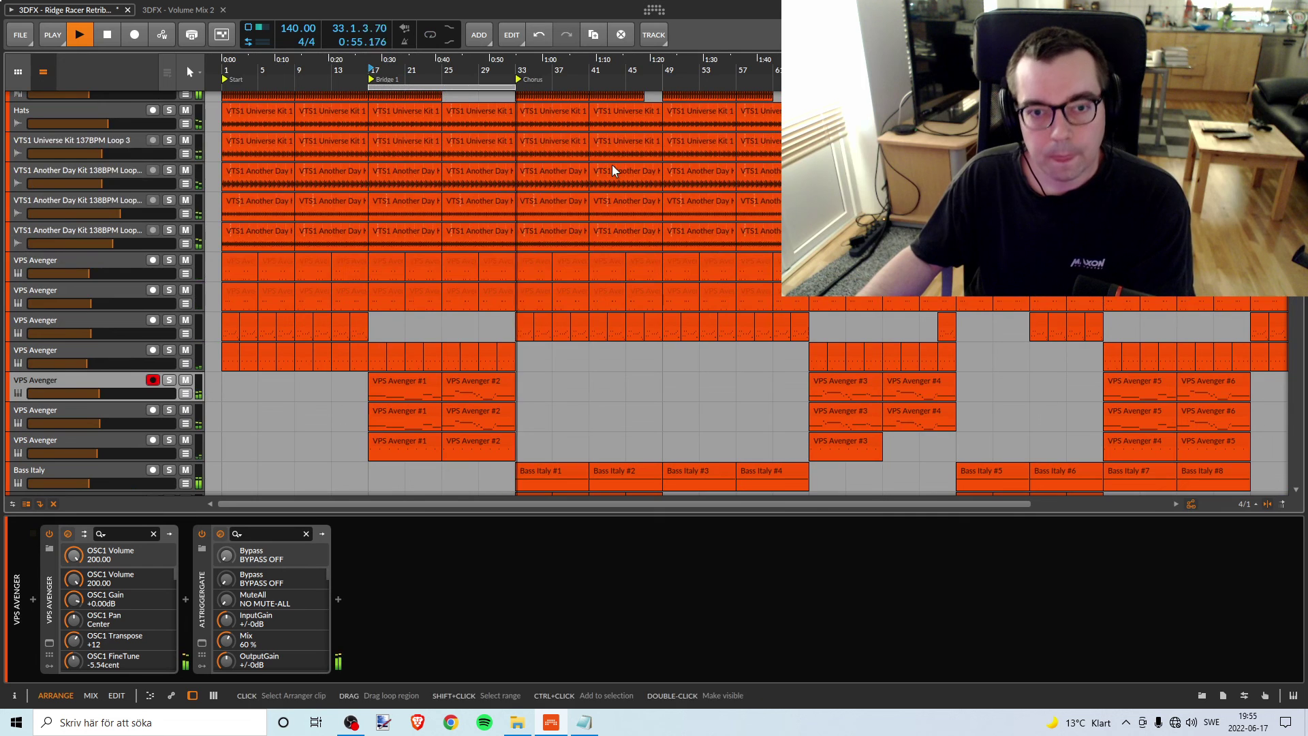
Check the track levels in the mixer, return to the arrangement and move the loop region to bars 1 to 17
scroll(573, 303, up, 2)
key(alt+2)
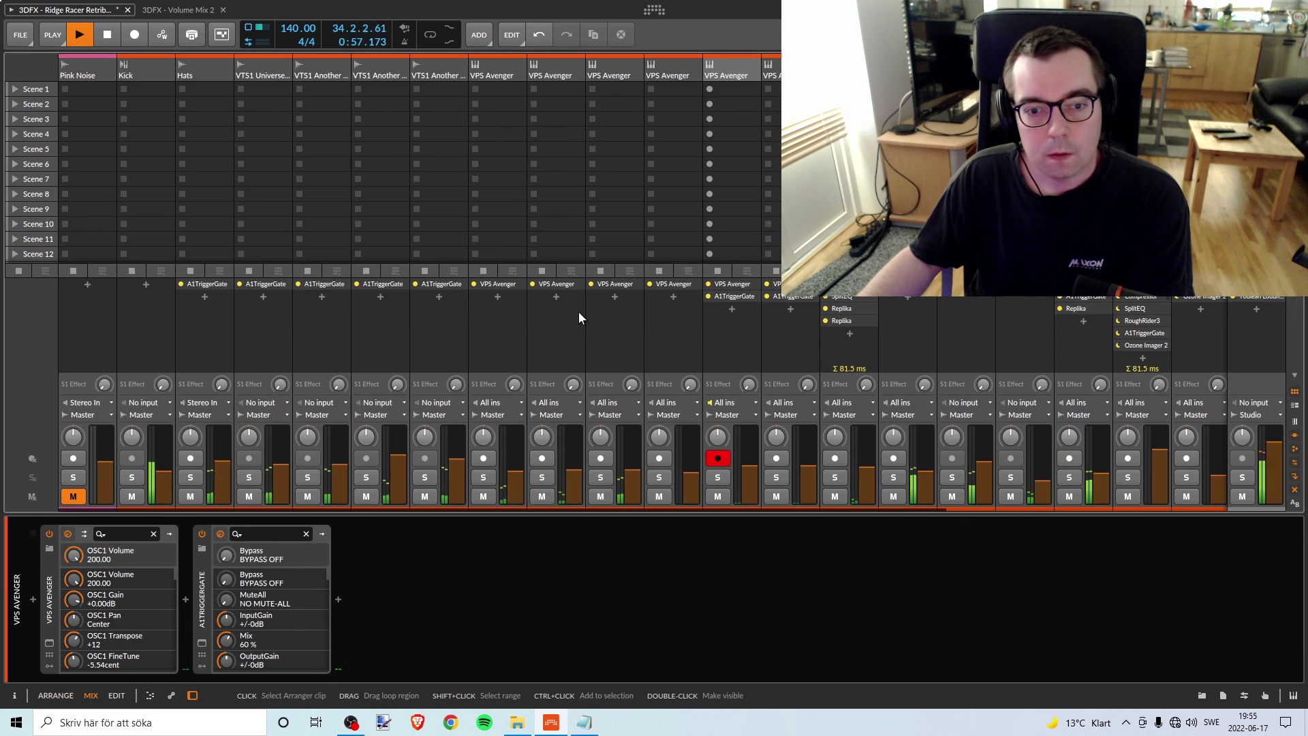
key(alt+1)
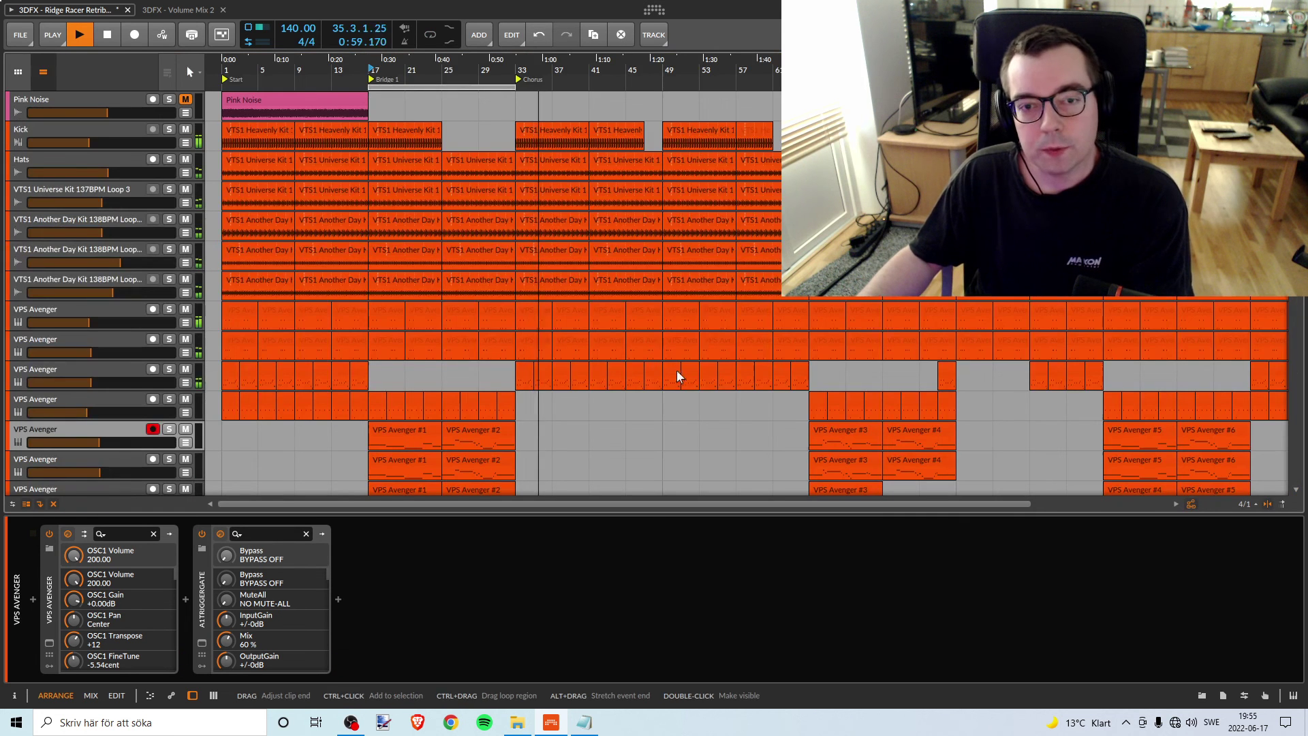
scroll(553, 316, down, 5)
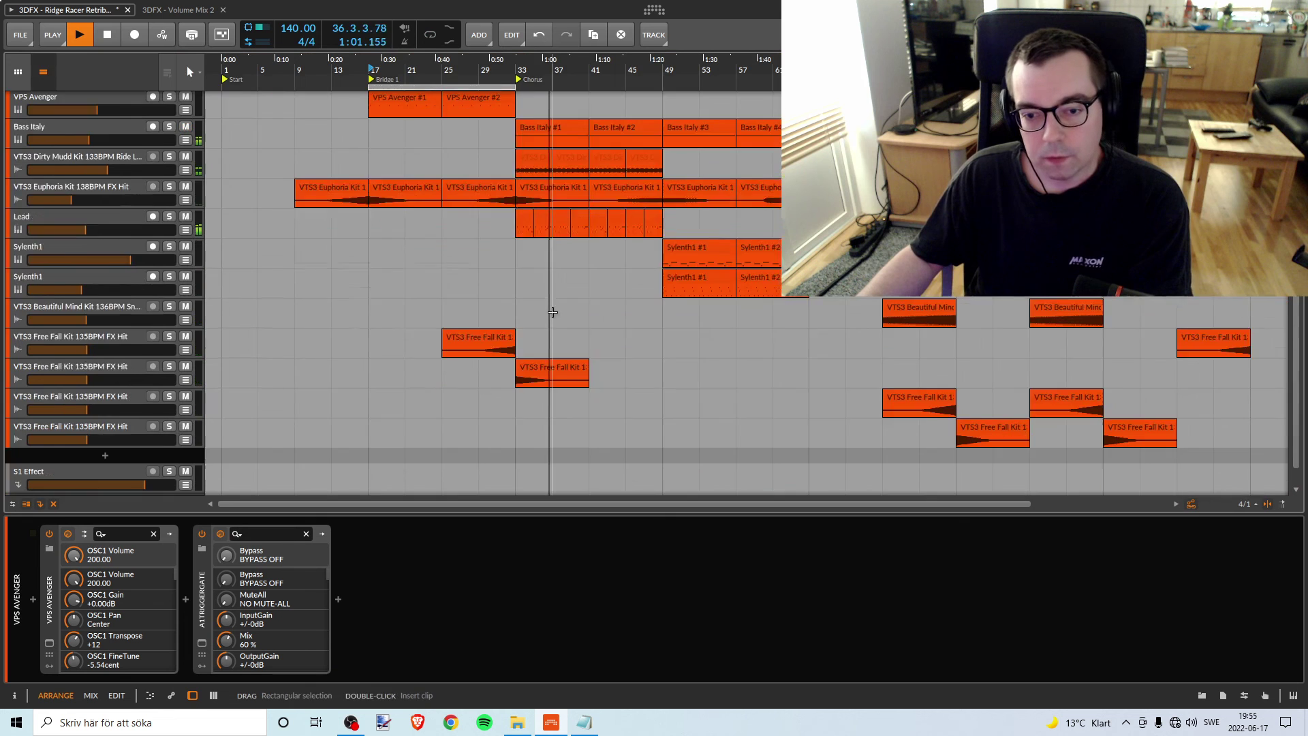
scroll(553, 310, up, 5)
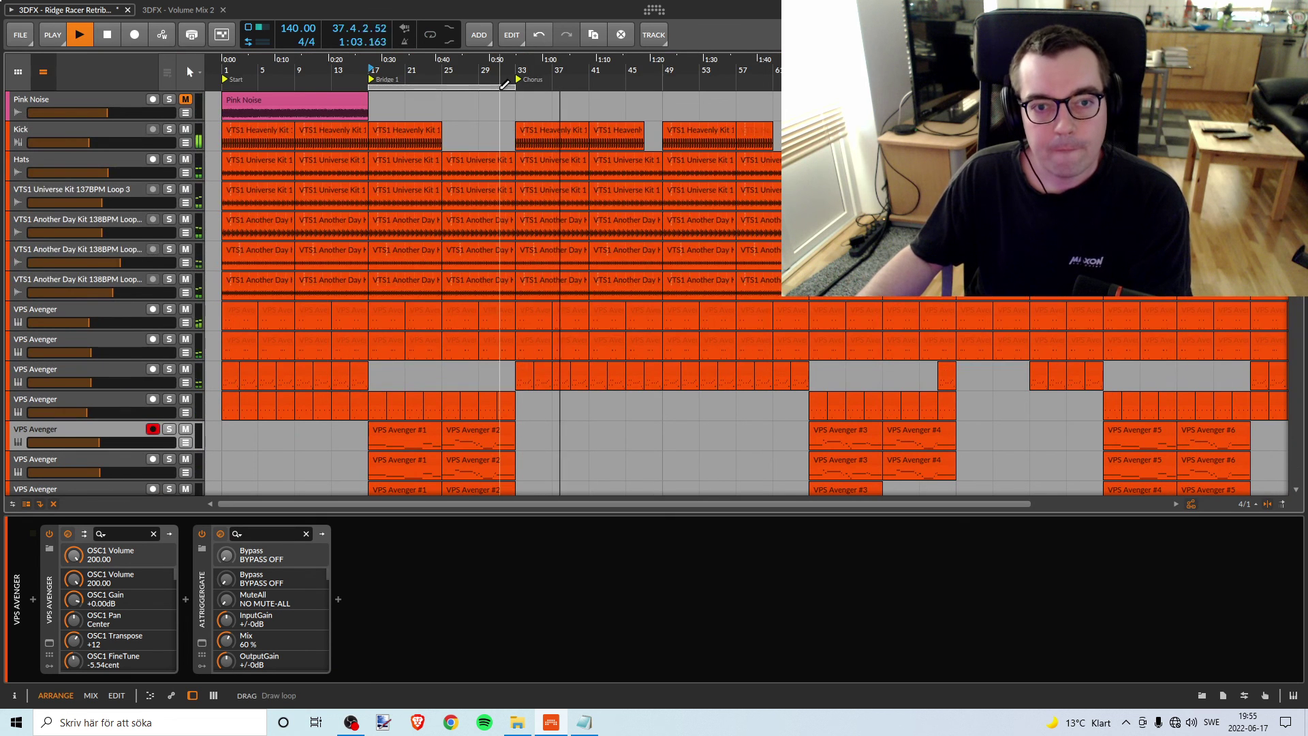
drag(507, 83, 293, 79)
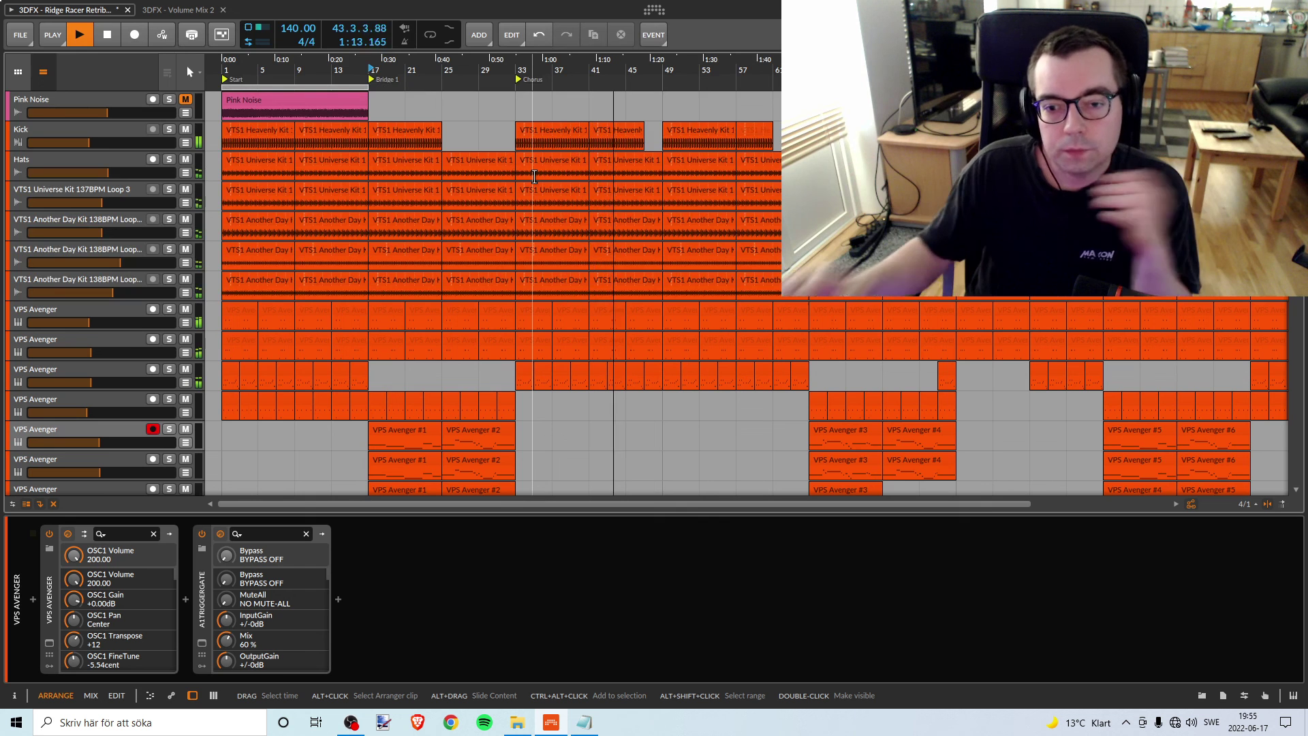
Move the loop region to start at bar 49, where the Sylenth1 clips begin, and play from there
scroll(708, 409, down, 3)
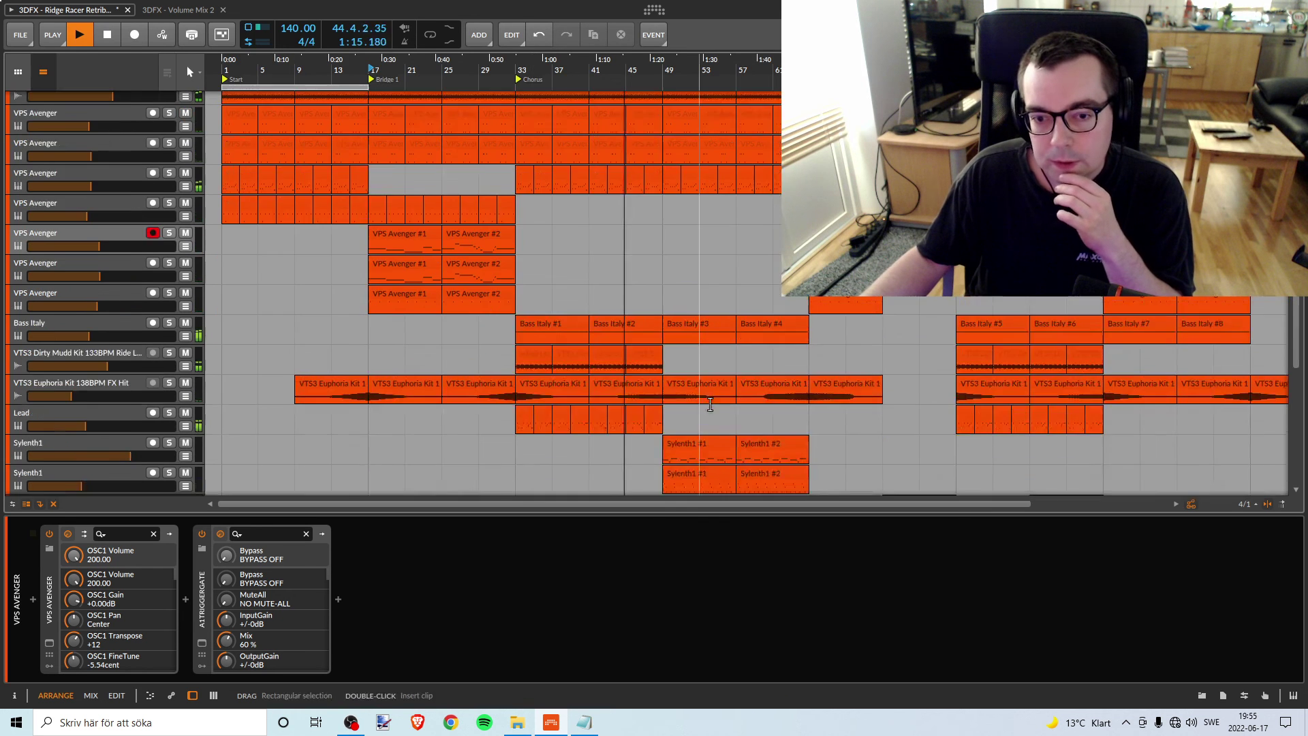
scroll(710, 404, down, 3)
scroll(722, 395, up, 3)
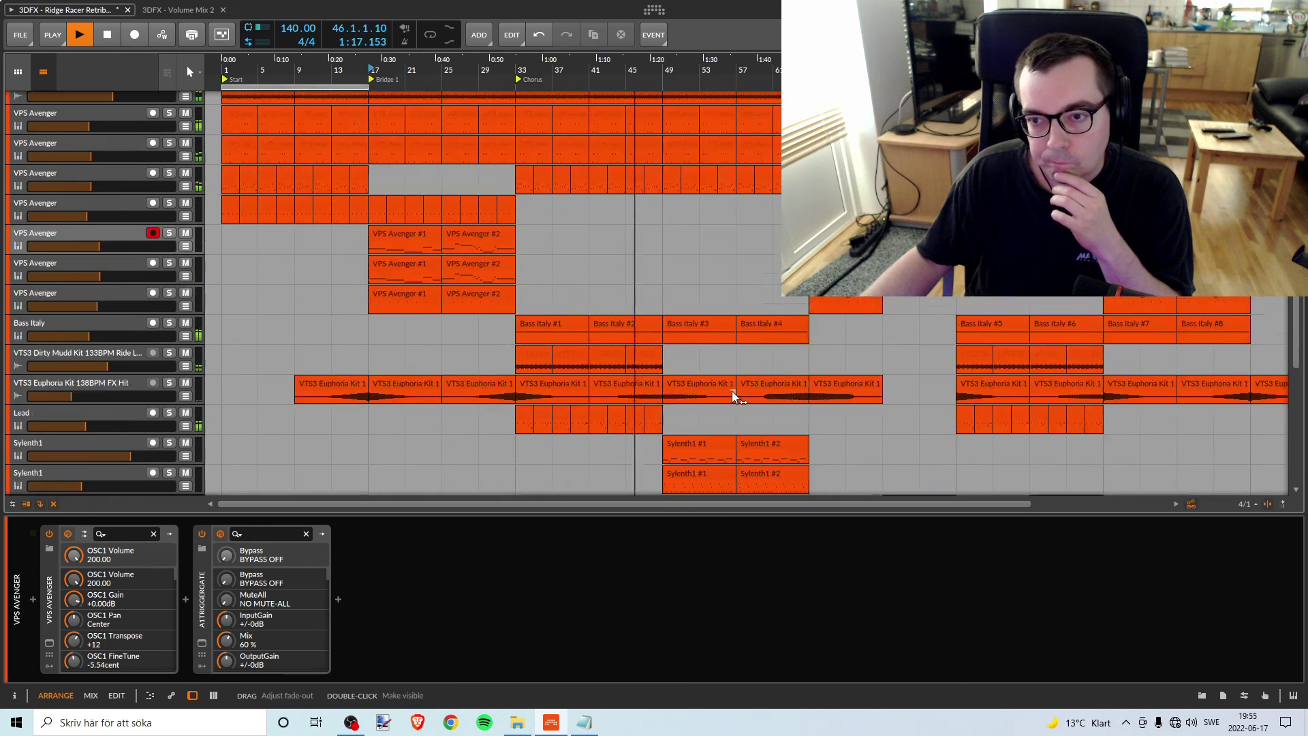
scroll(732, 391, up, 3)
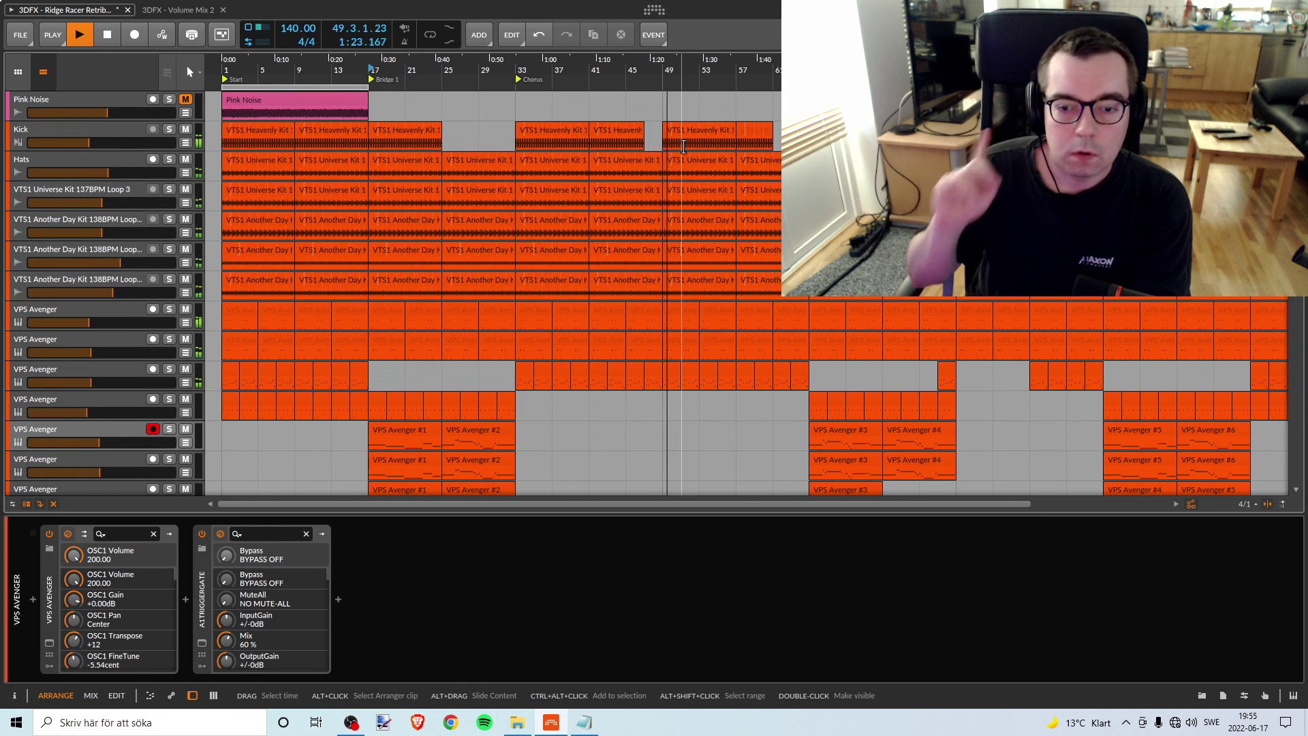
scroll(688, 341, down, 3)
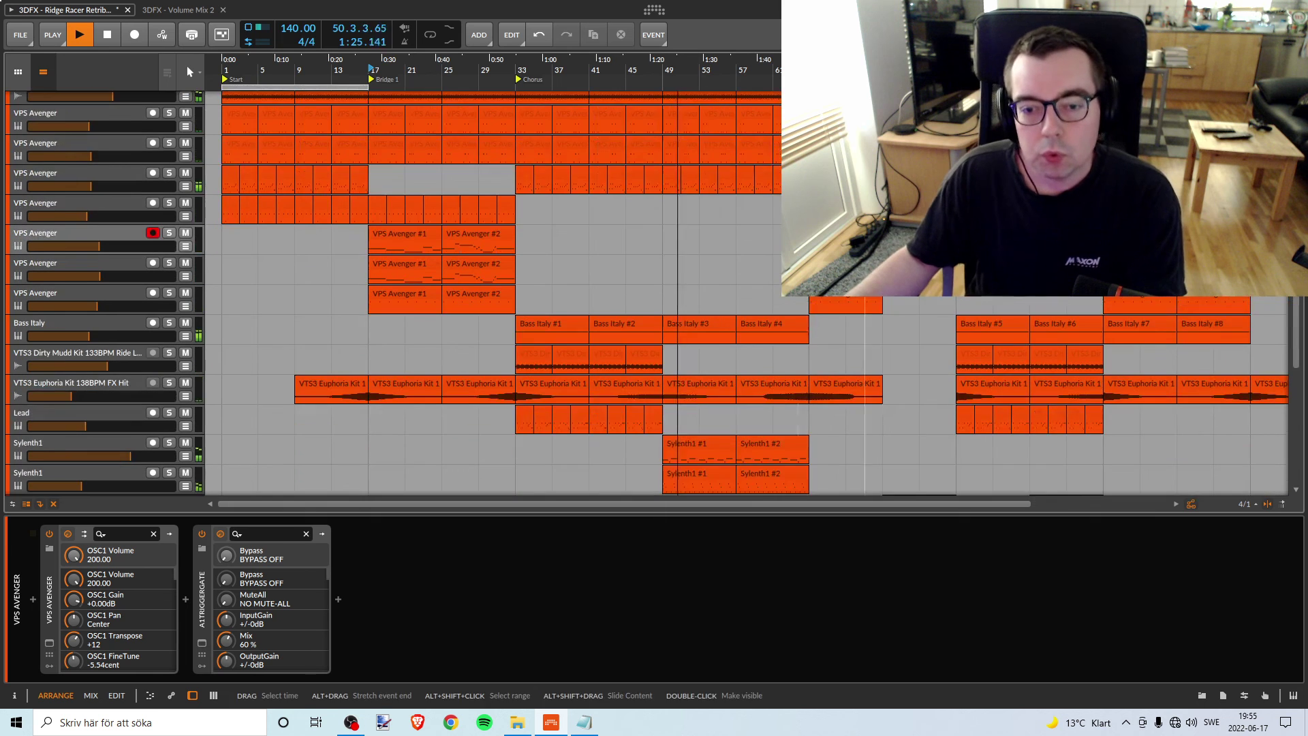
scroll(693, 389, down, 2)
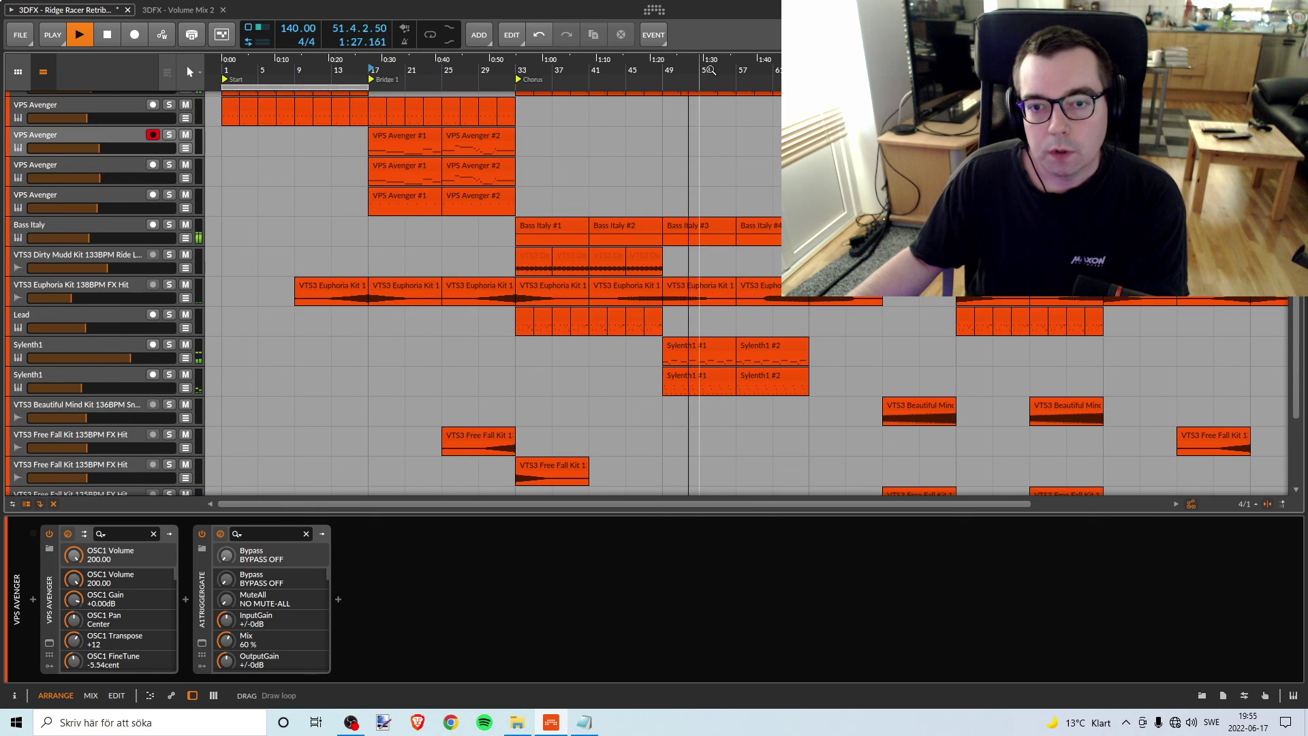
drag(700, 63, 579, 85)
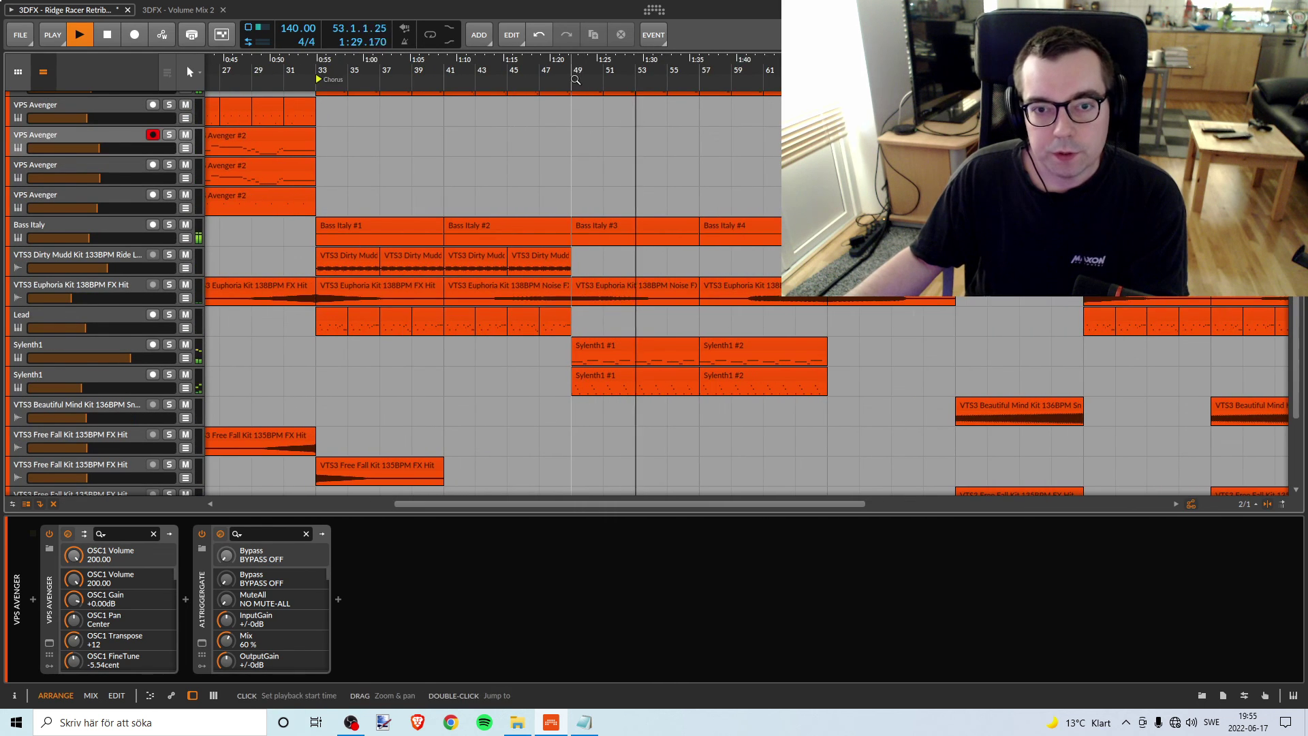
scroll(566, 273, up, 5)
drag(279, 88, 525, 70)
scroll(622, 125, down, 6)
key(space)
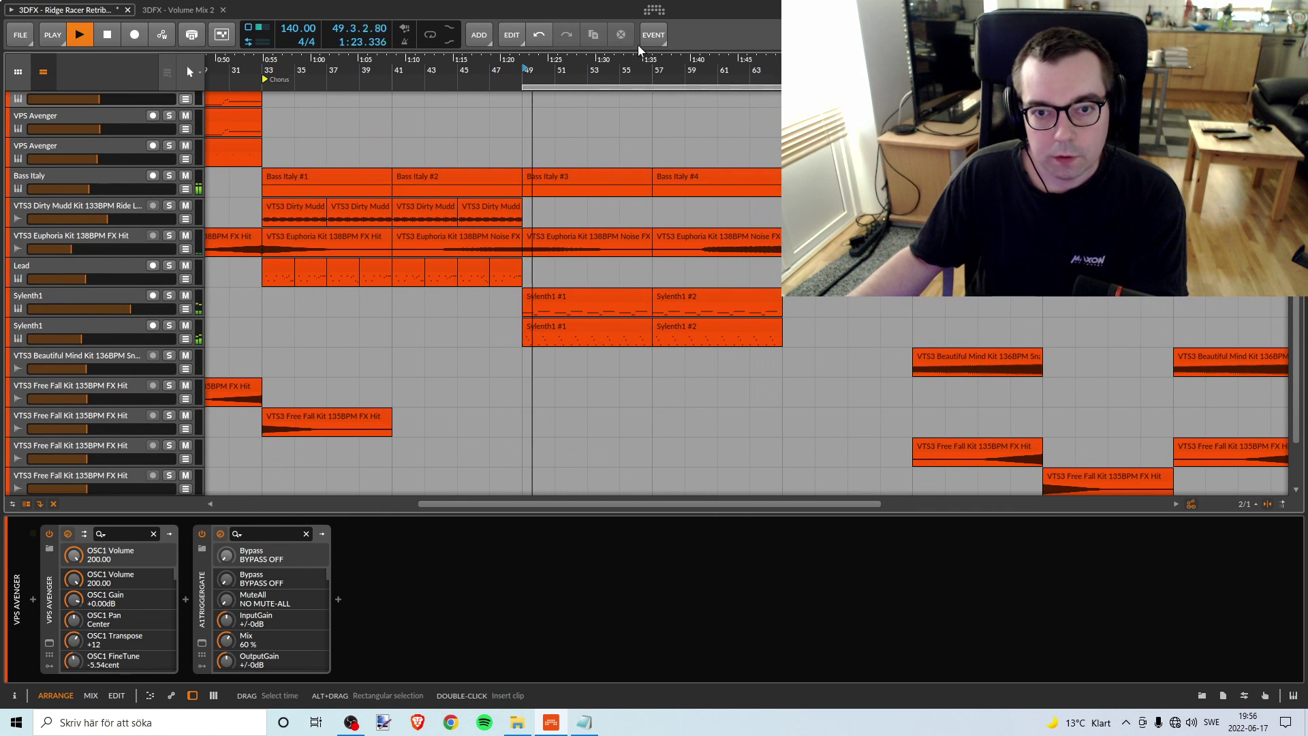
Solo the upper and the lower Sylenth1 track in turn during playback, and return to the full mix
drag(638, 68, 632, 82)
click(169, 296)
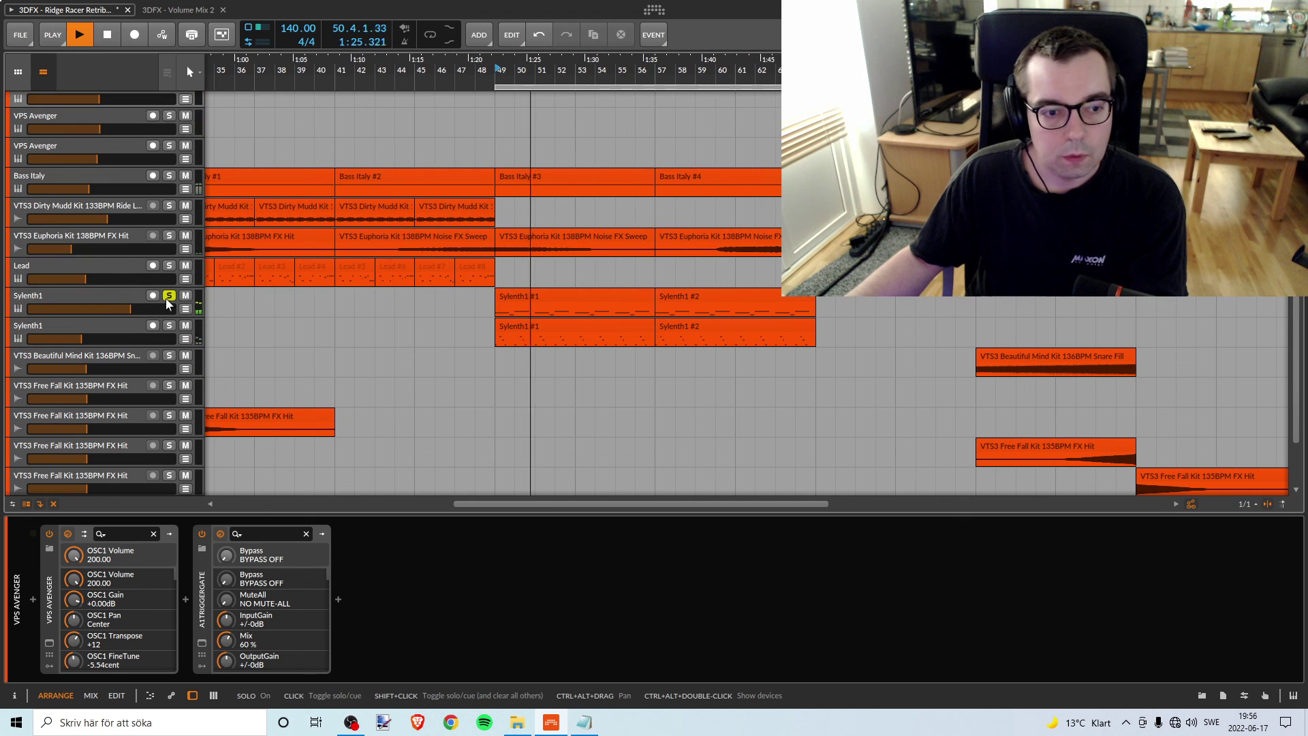
click(169, 325)
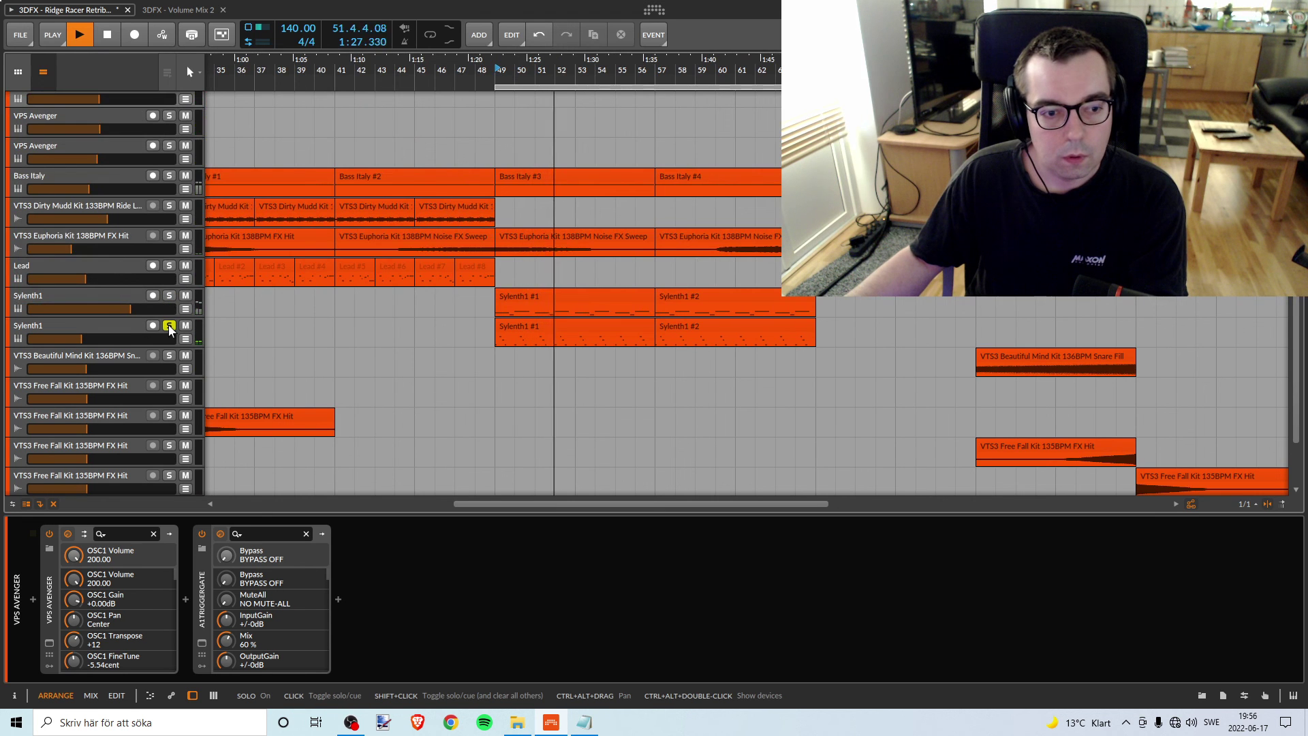
click(169, 325)
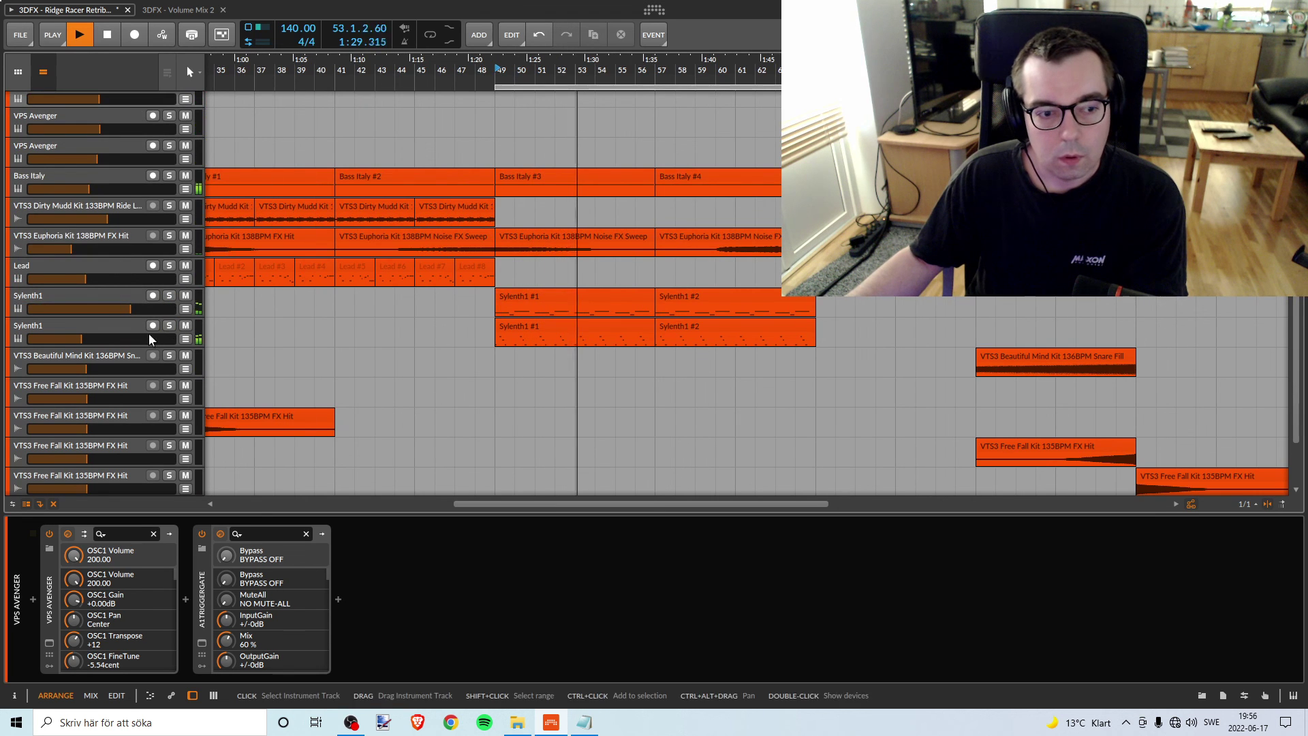
Select the lower Sylenth1 track, play it soloed from bar 49, and return to the full mix
click(67, 325)
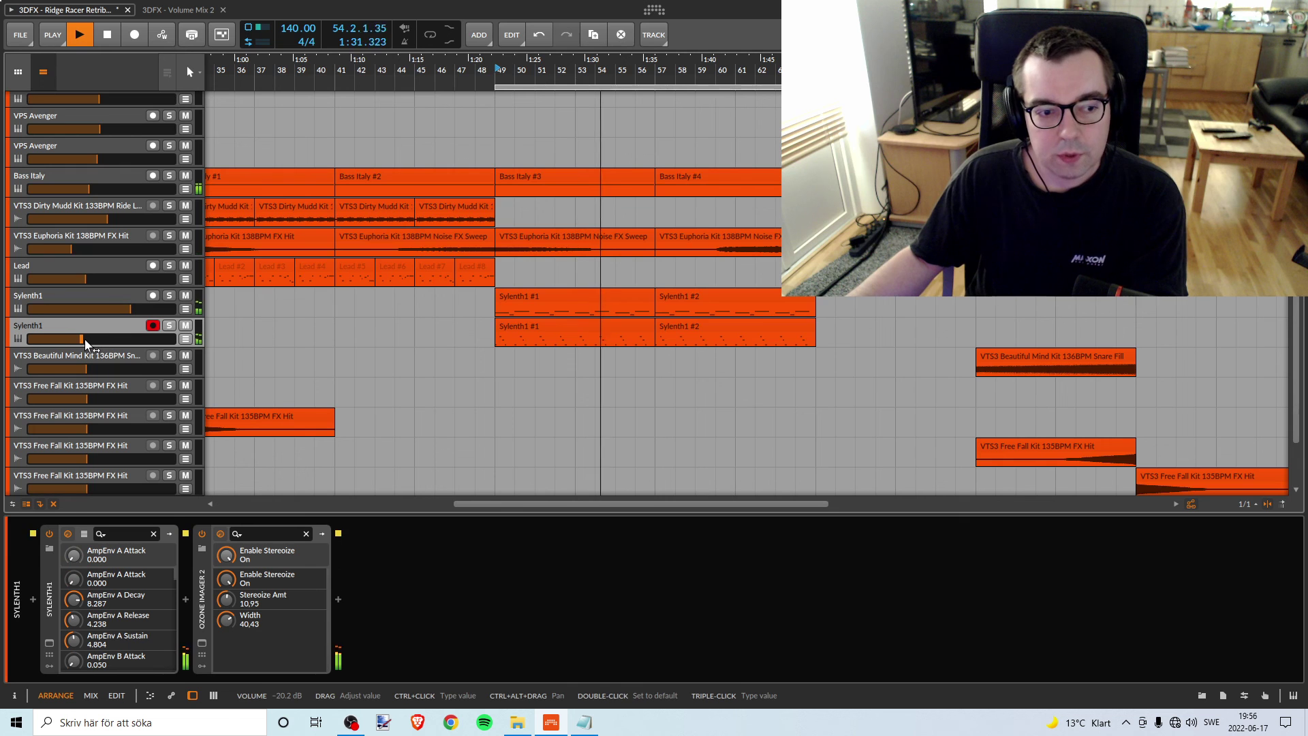
click(169, 325)
key(space)
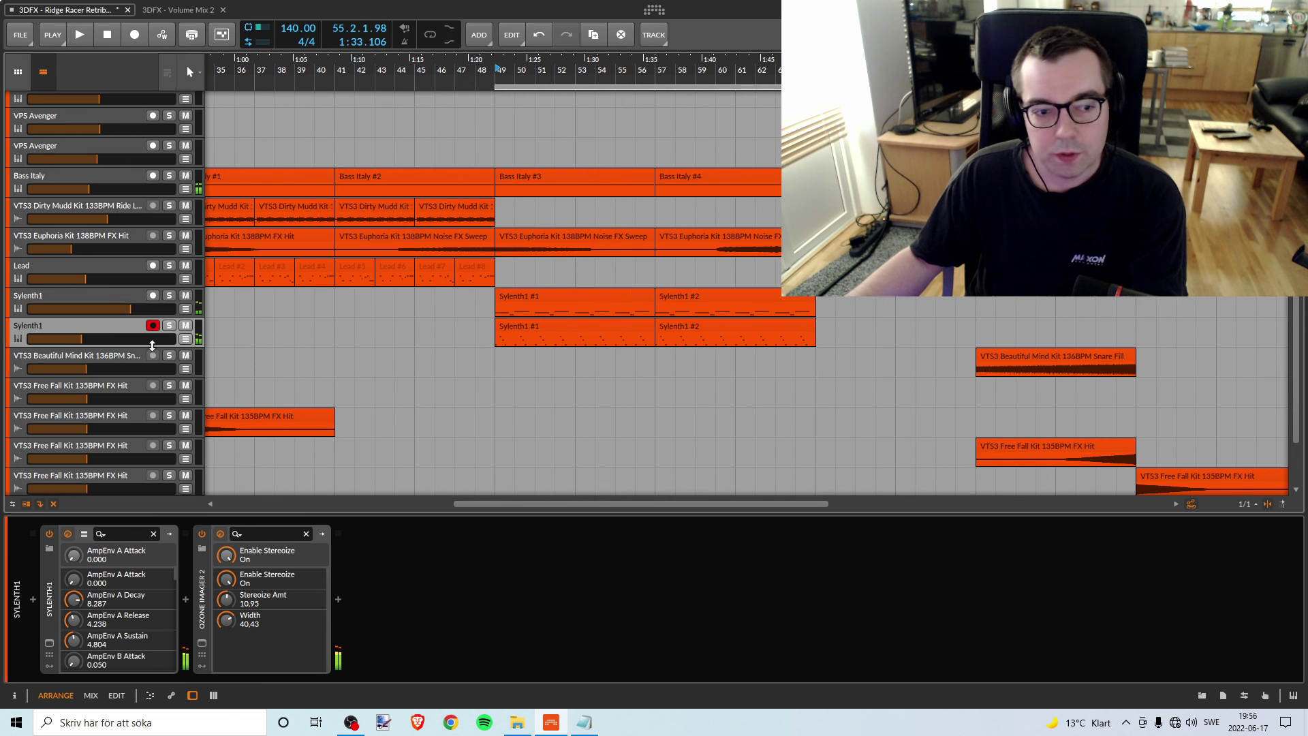
click(516, 71)
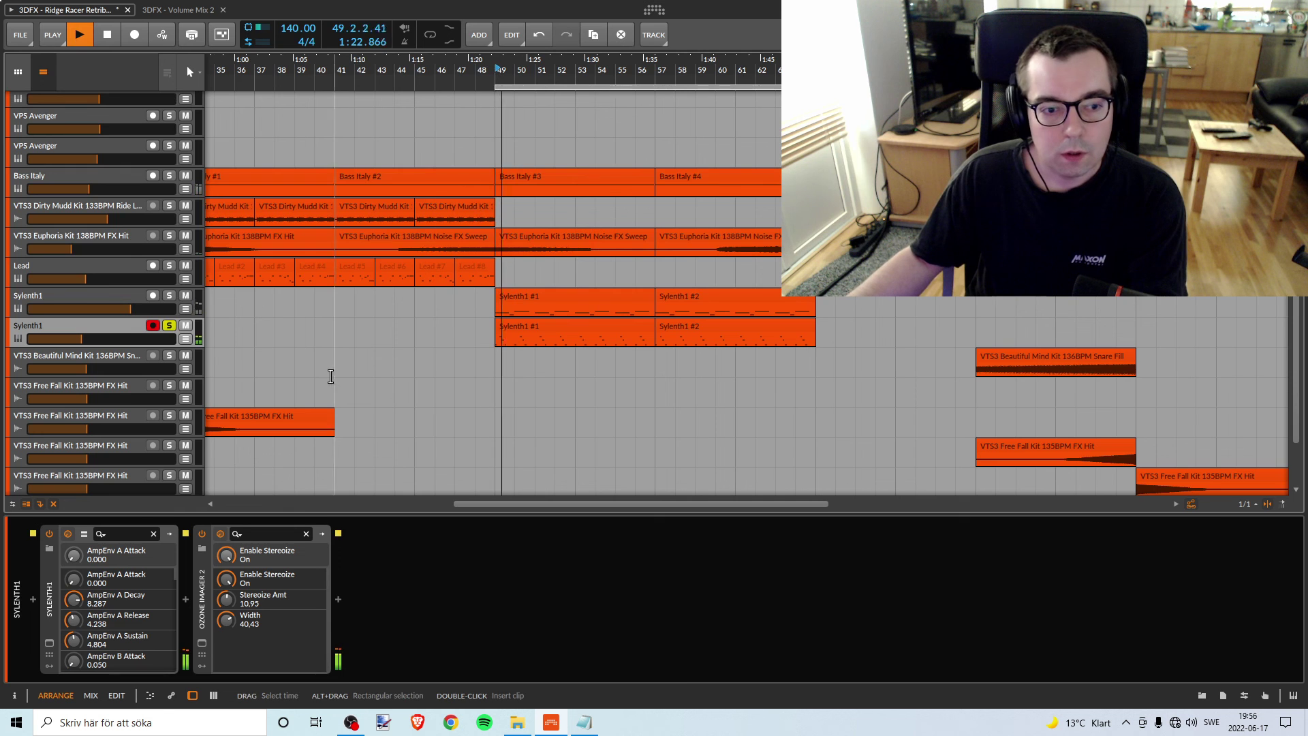
click(169, 325)
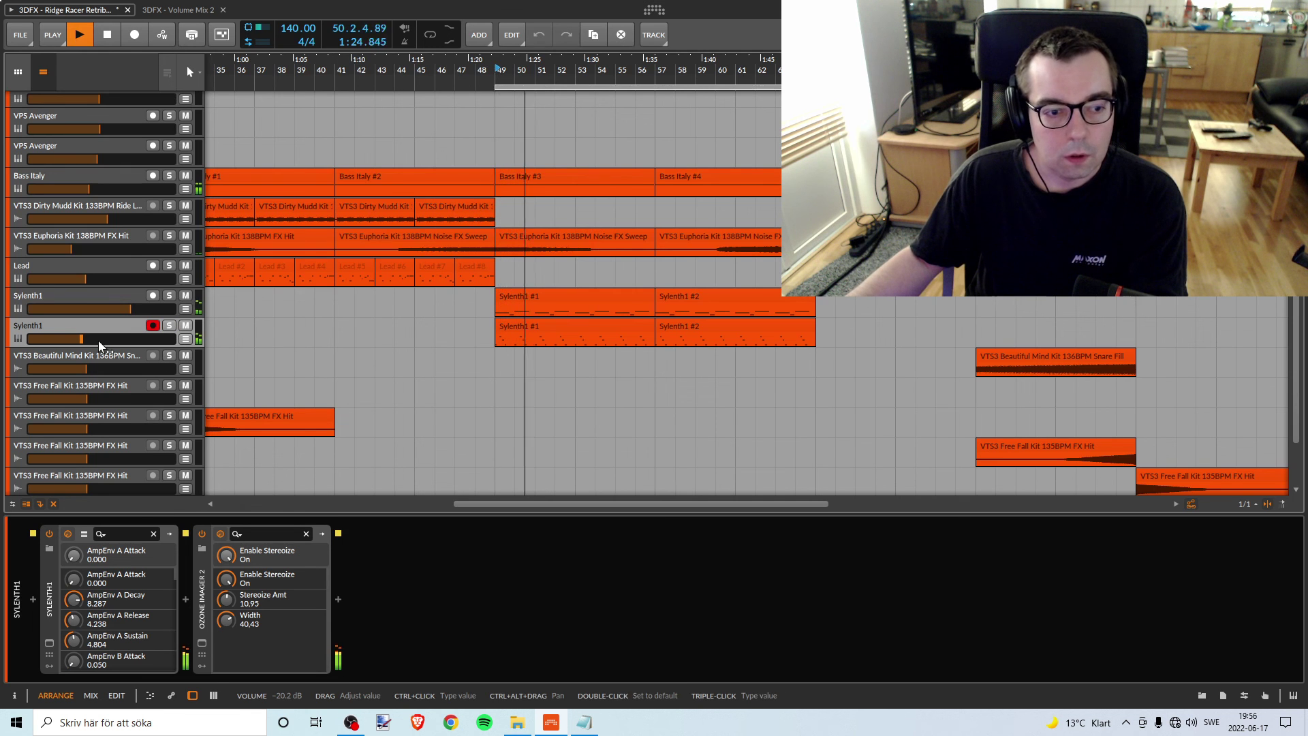
Set the lower Sylenth1 track's volume to -21.7 dB, comparing it with levels down to -23.7 dB while replaying from bar 49
drag(100, 338, 79, 339)
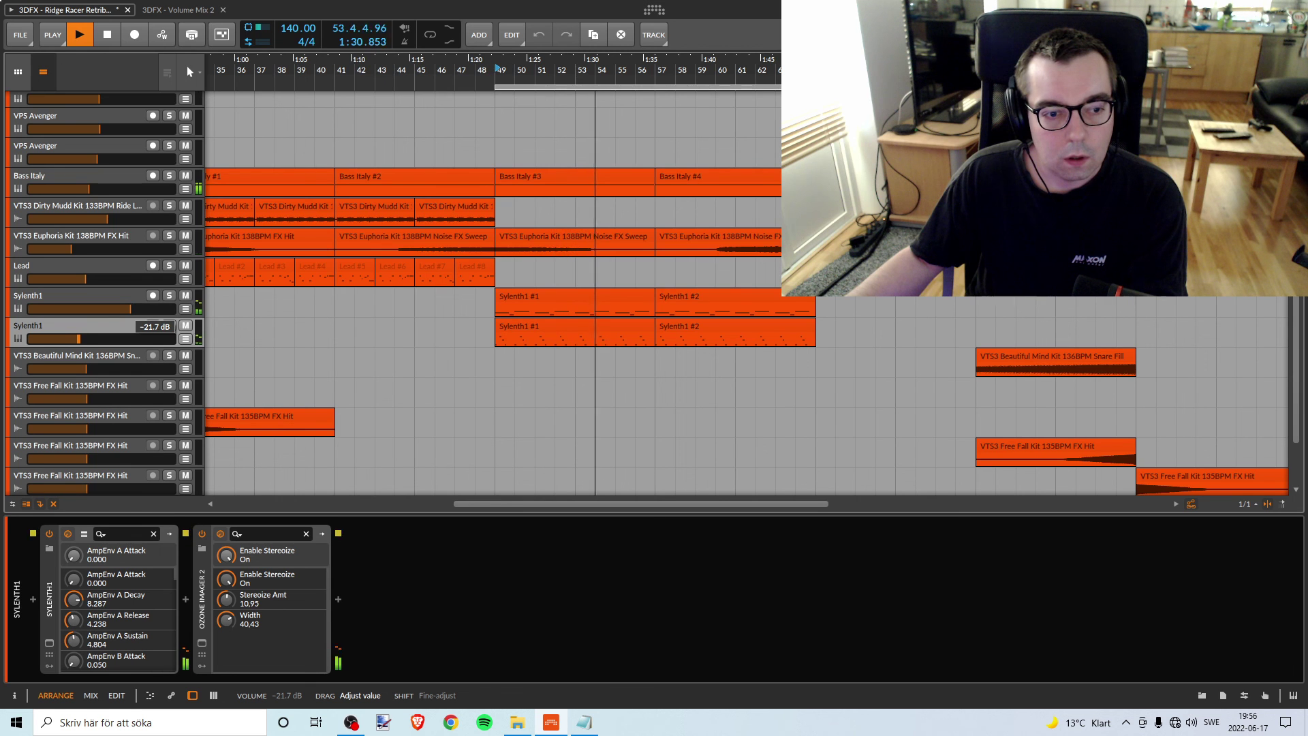
drag(79, 339, 79, 338)
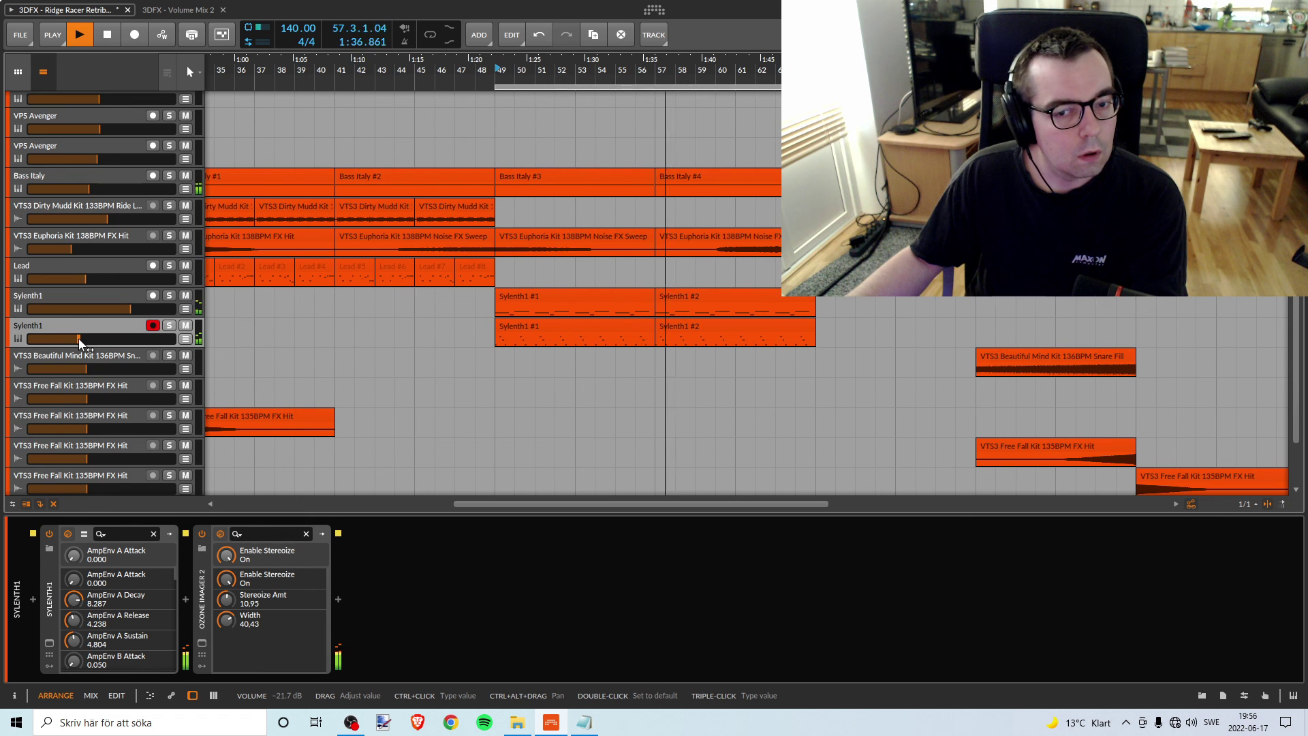
key(space)
drag(82, 336, 78, 336)
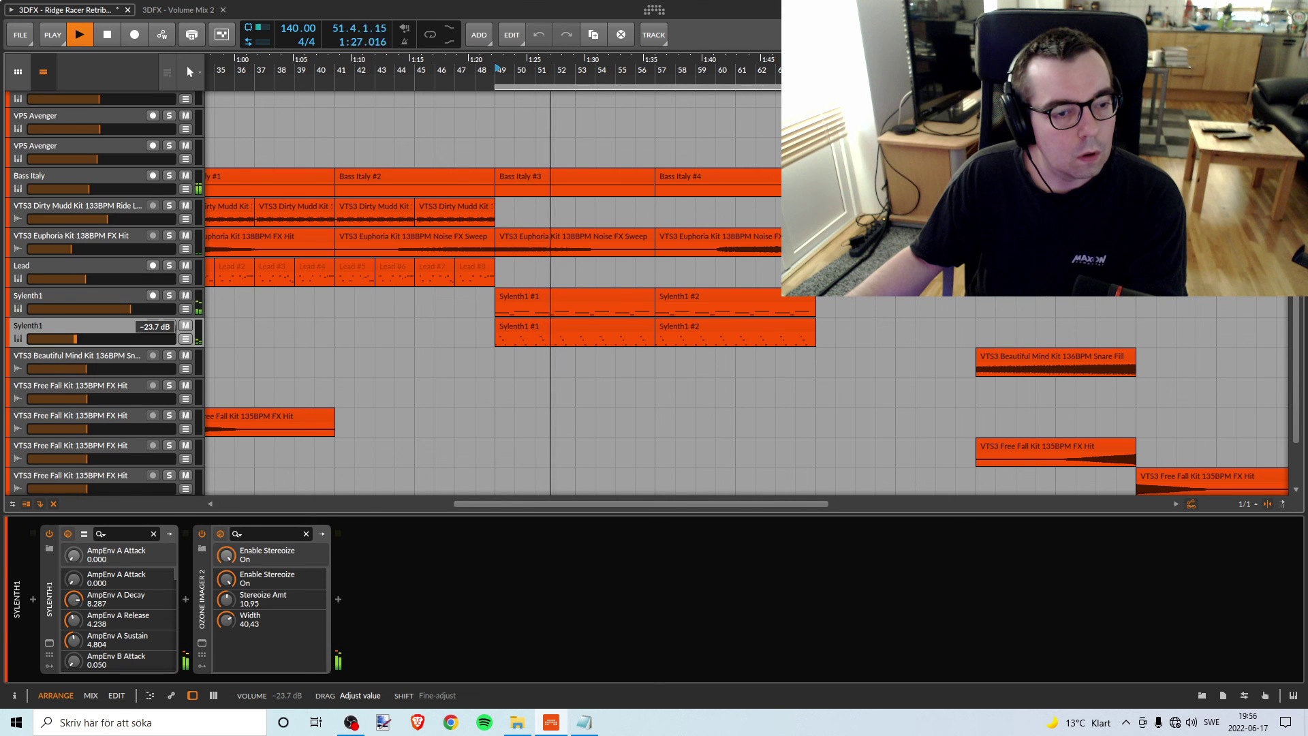
drag(75, 338, 75, 338)
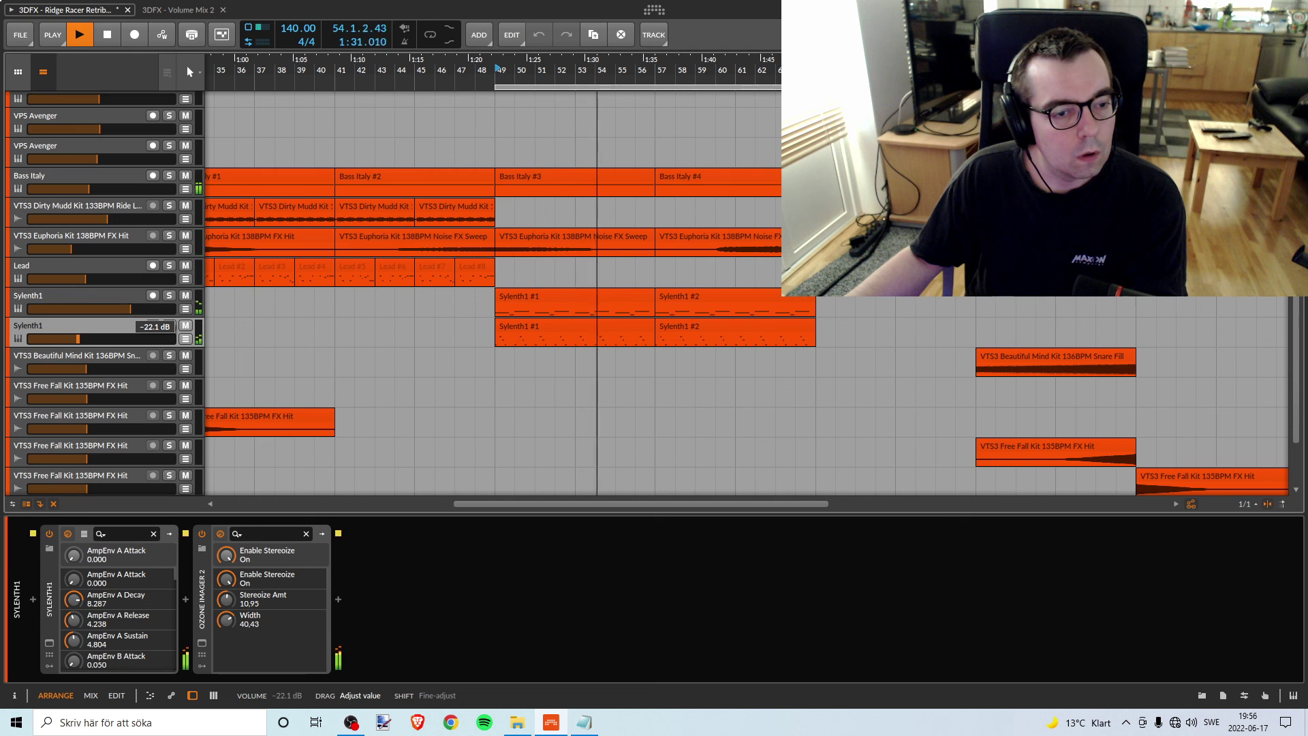
drag(77, 339, 78, 338)
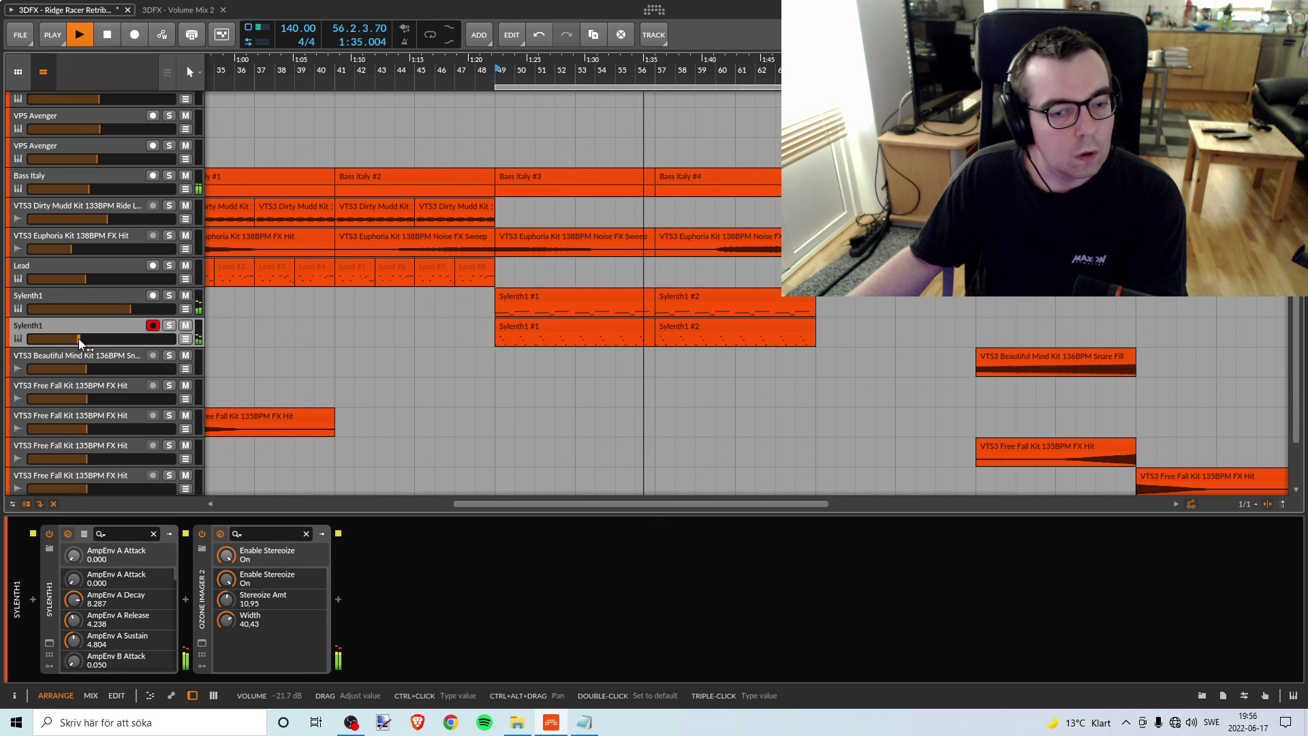
key(space)
key(space)
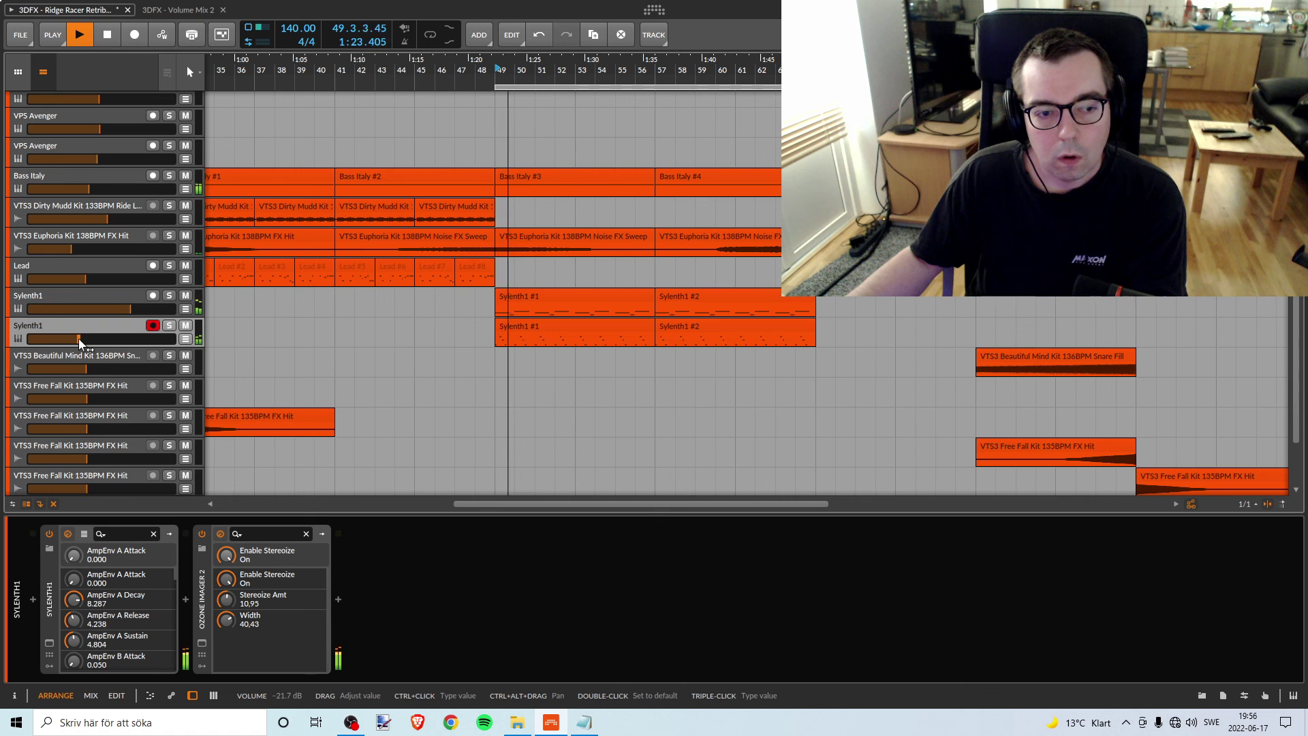
key(space)
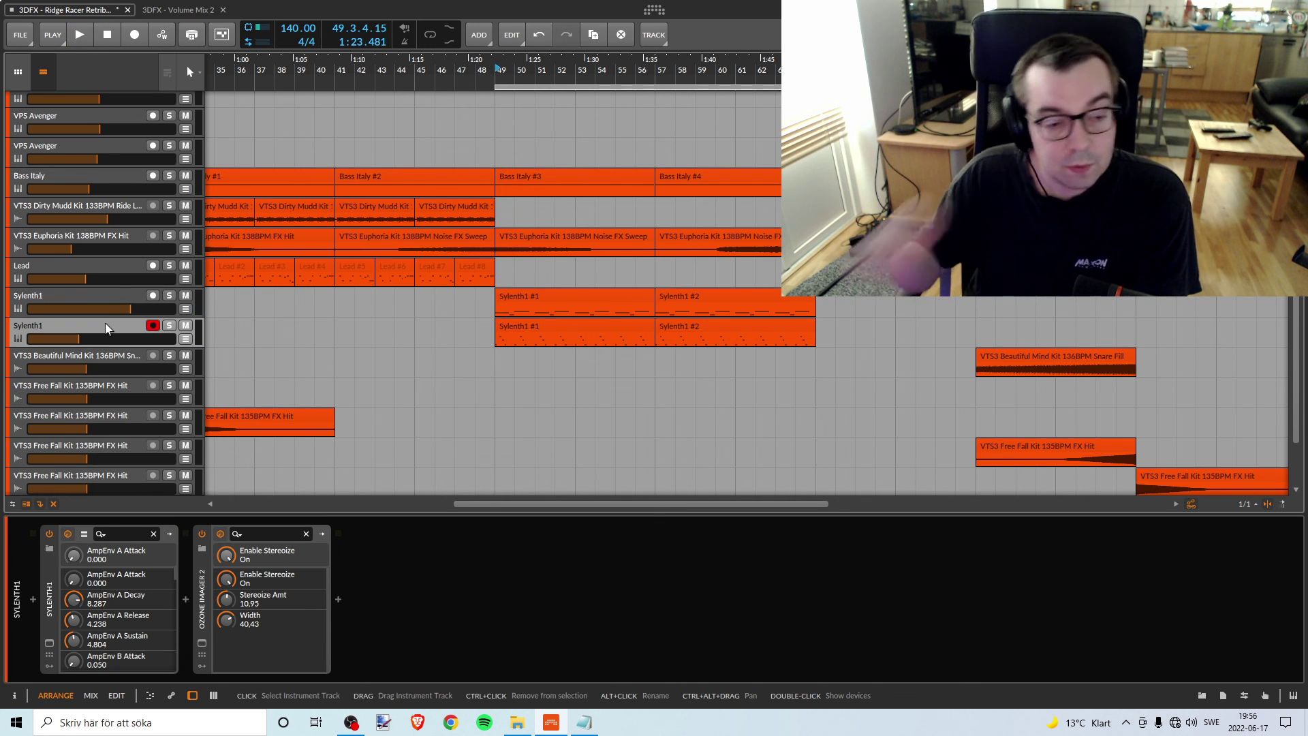
Replay the section from bar 49 to compare both Sylenth1 tracks, soloing the upper one briefly
click(116, 308)
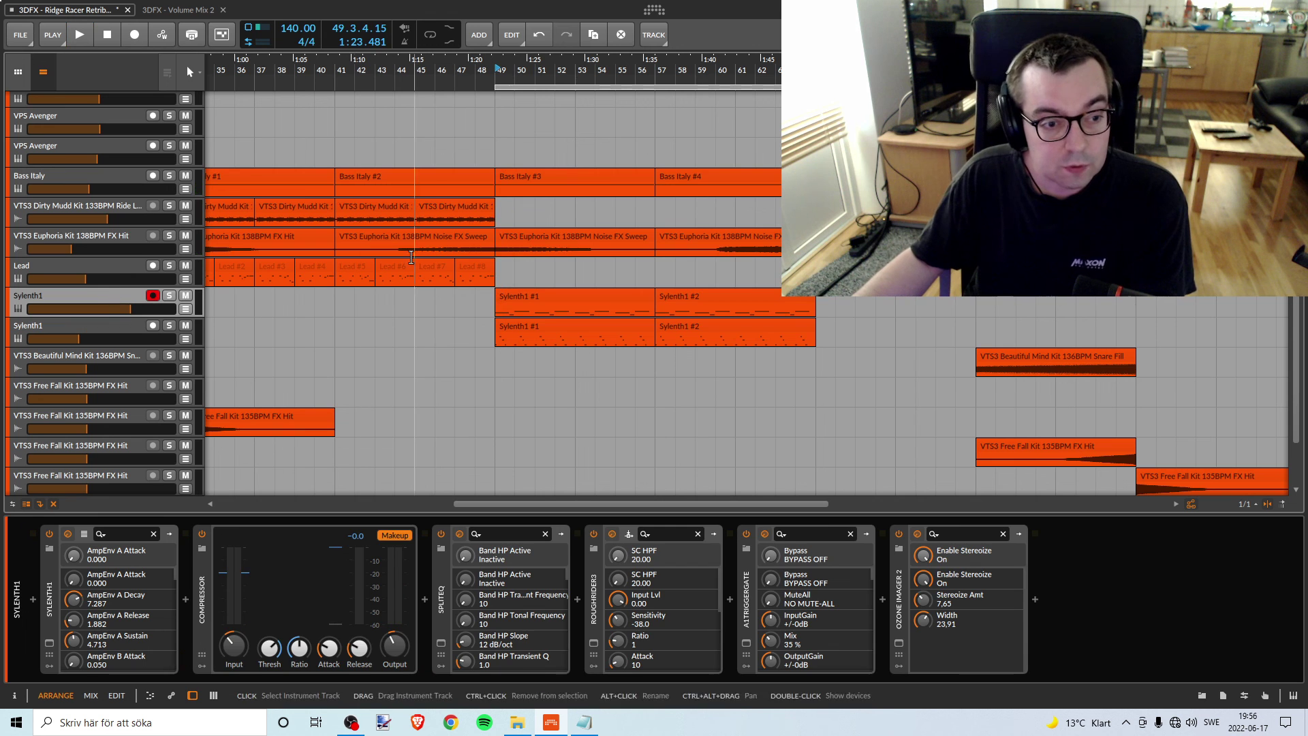
click(500, 68)
key(space)
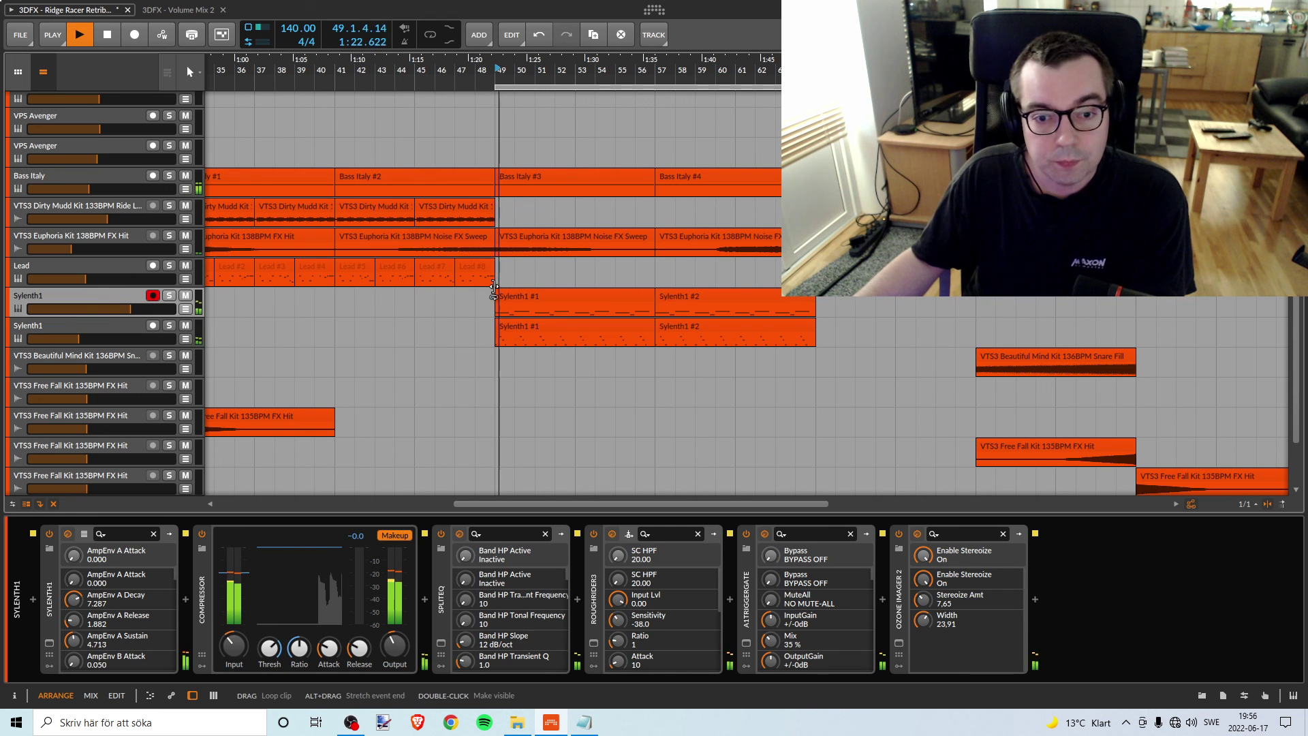
click(136, 325)
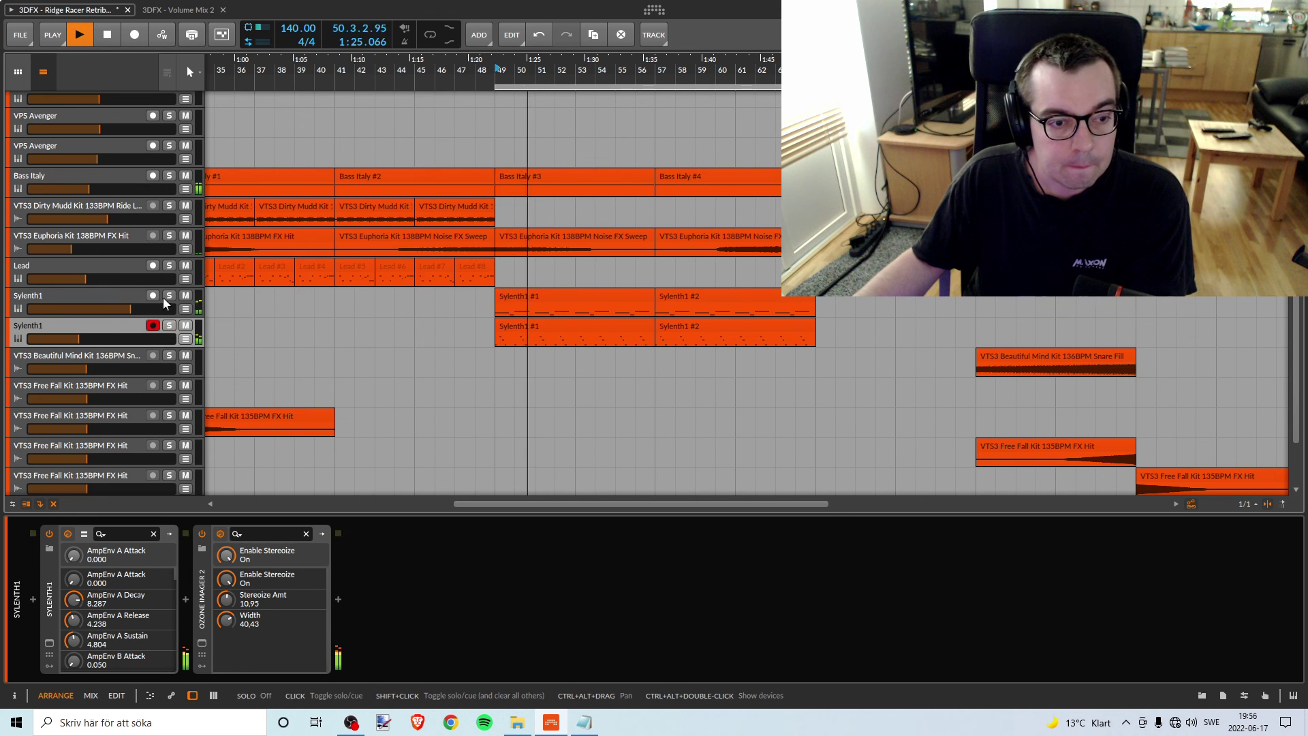
click(113, 293)
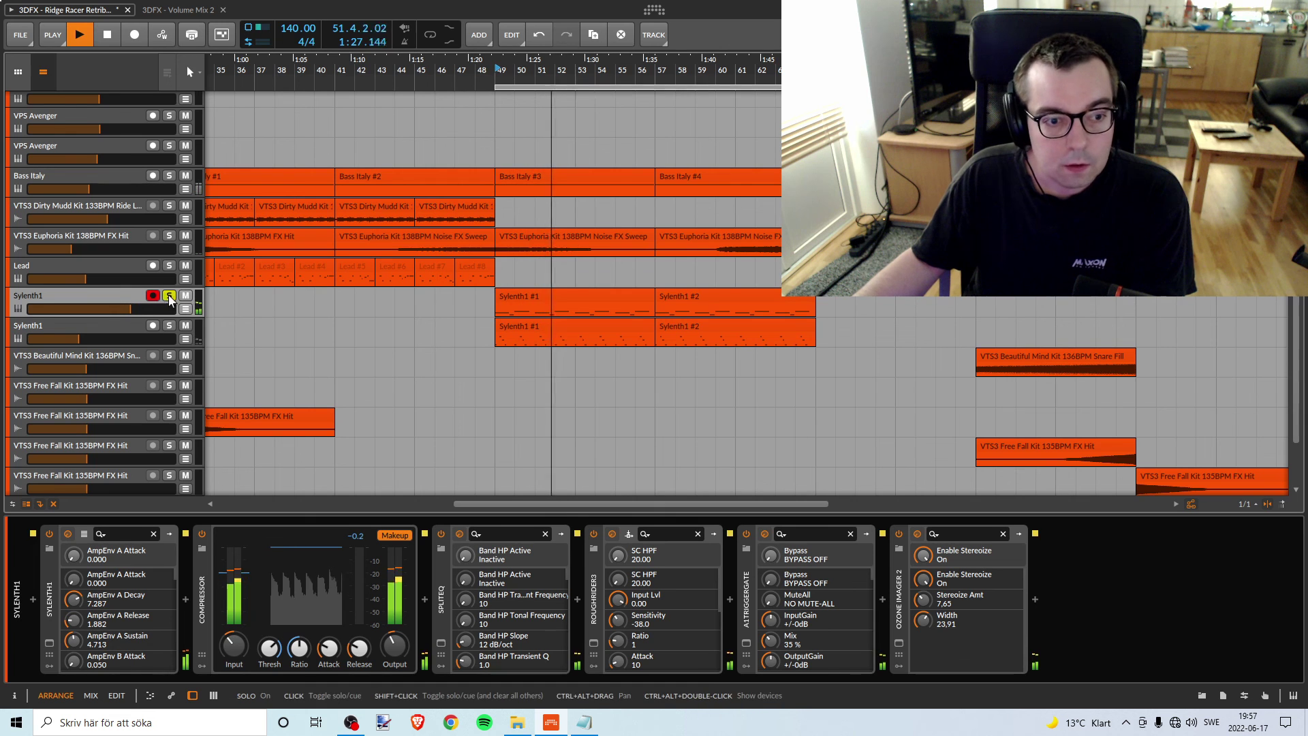
key(space)
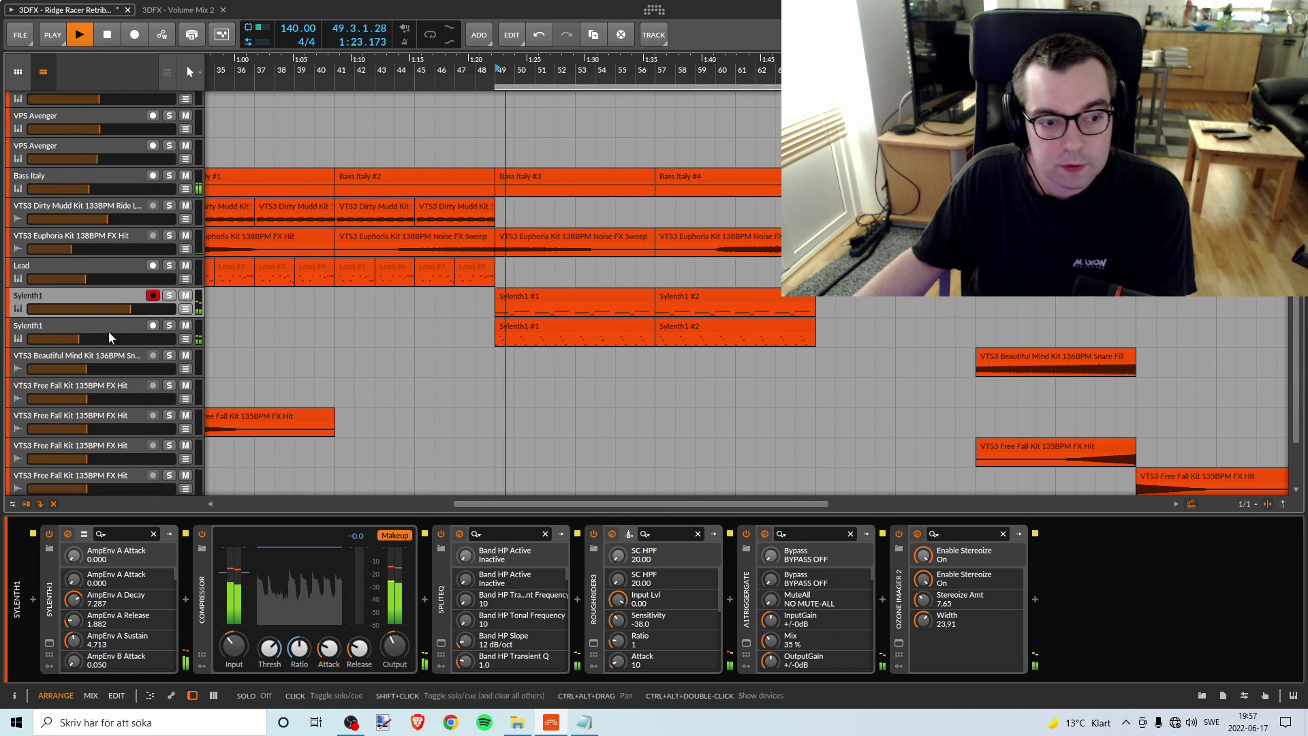
Try lowering the upper Sylenth1 track's volume to -7.0 dB and undo the last volume change
click(139, 307)
drag(139, 308, 117, 308)
key(space)
key(space)
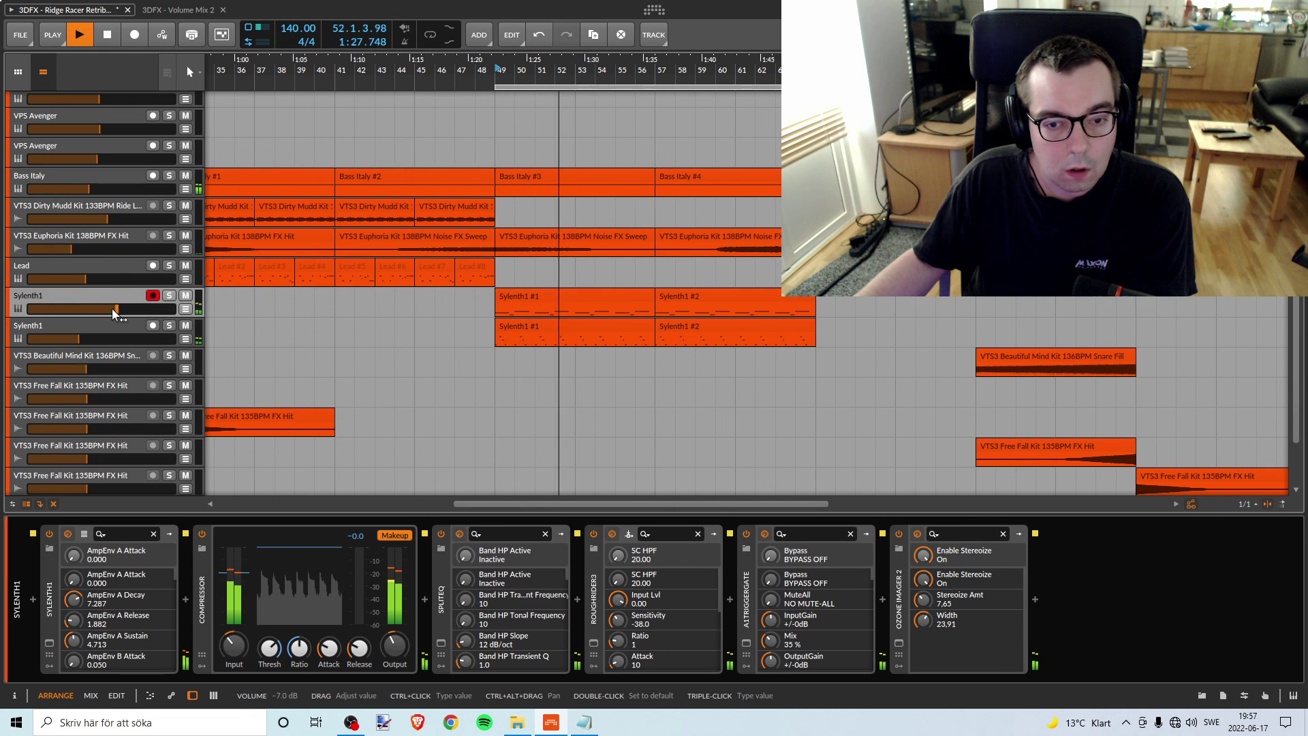
key(ctrl+z)
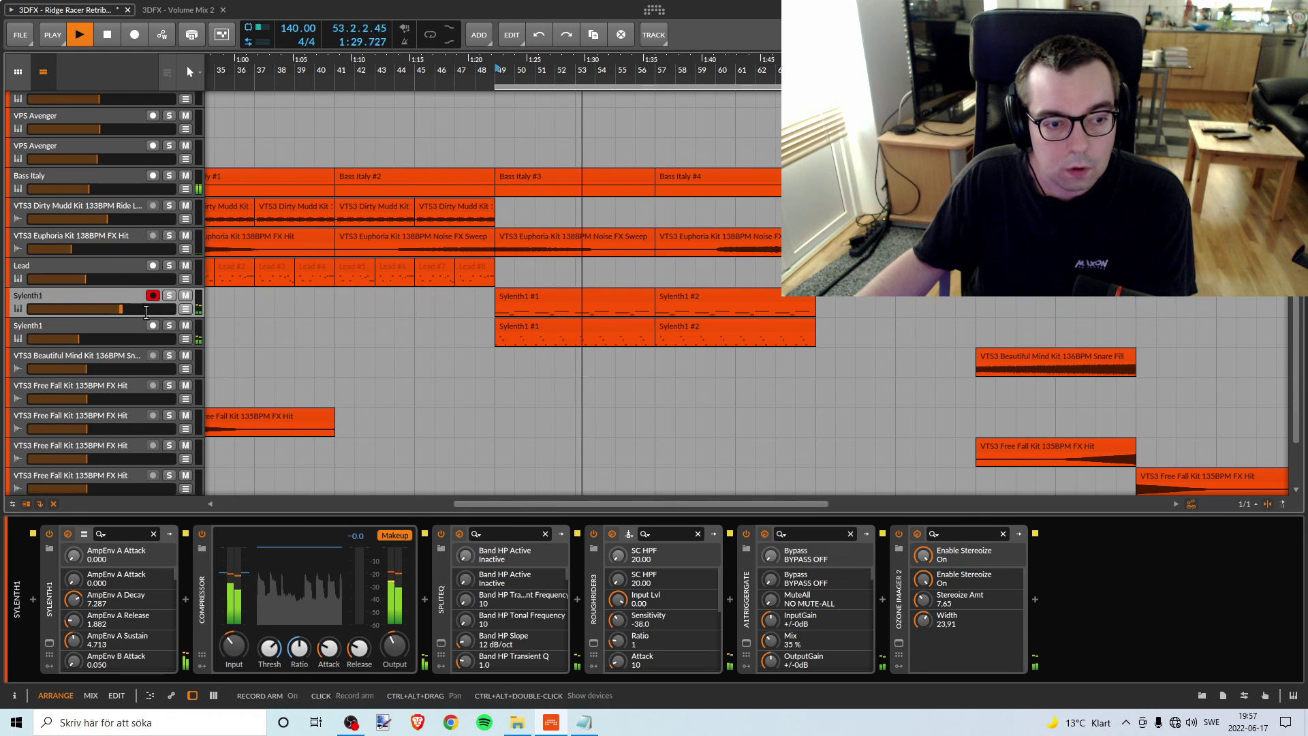
Set the upper Sylenth1 track's volume to about -5 dB, comparing it with -4.0 dB and listening from bars 49 and 46
key(space)
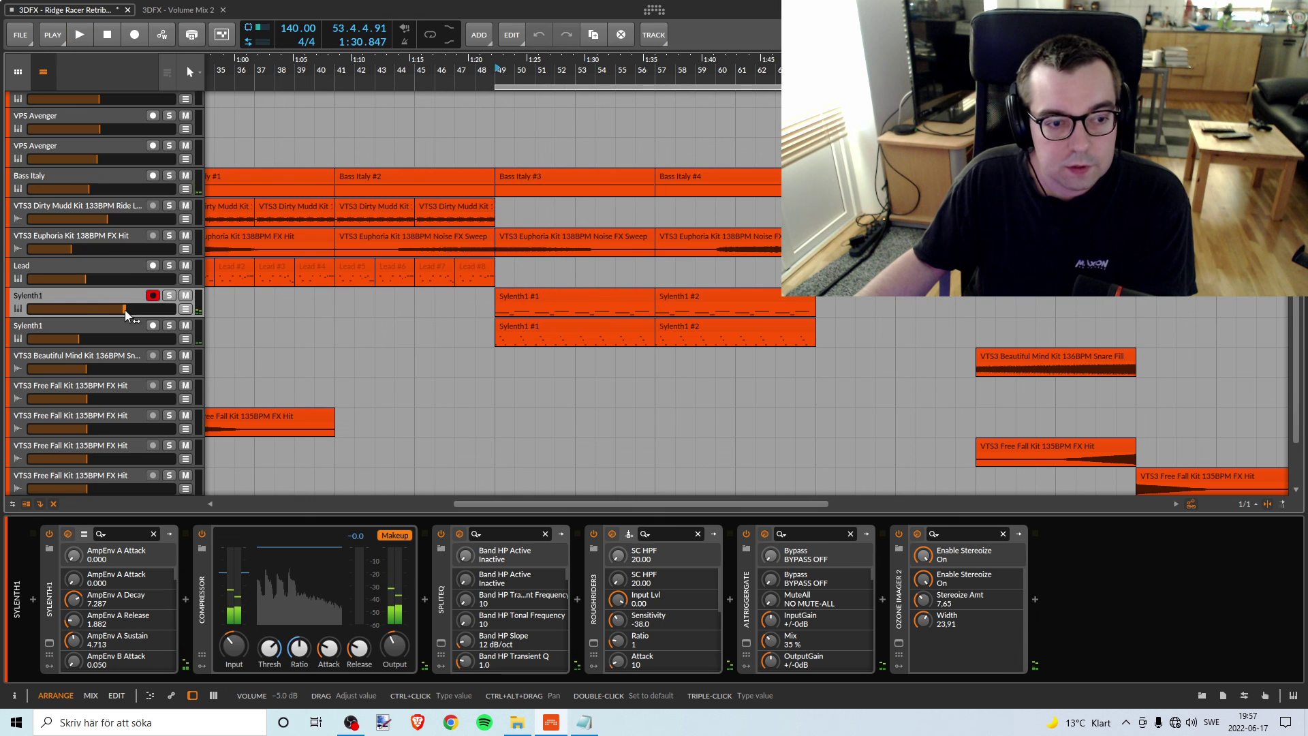
drag(125, 309, 125, 309)
key(space)
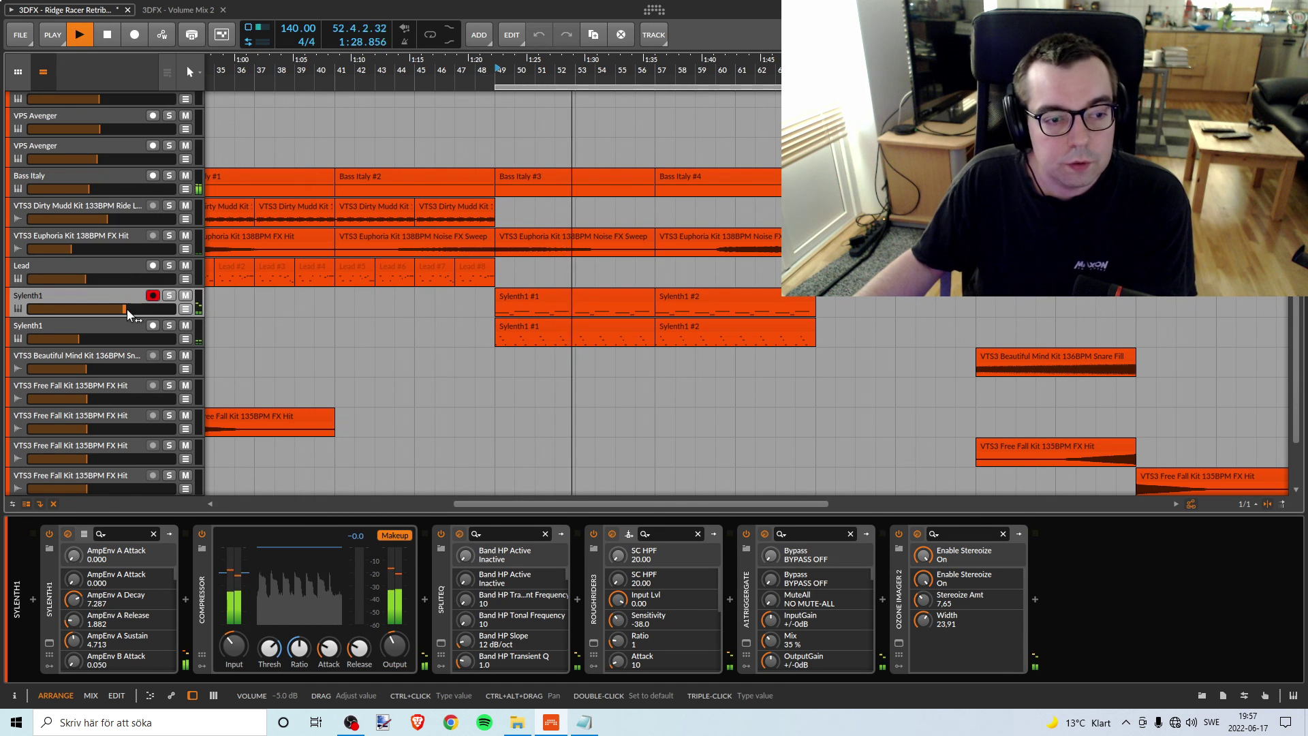
drag(127, 309, 130, 309)
key(space)
key(space)
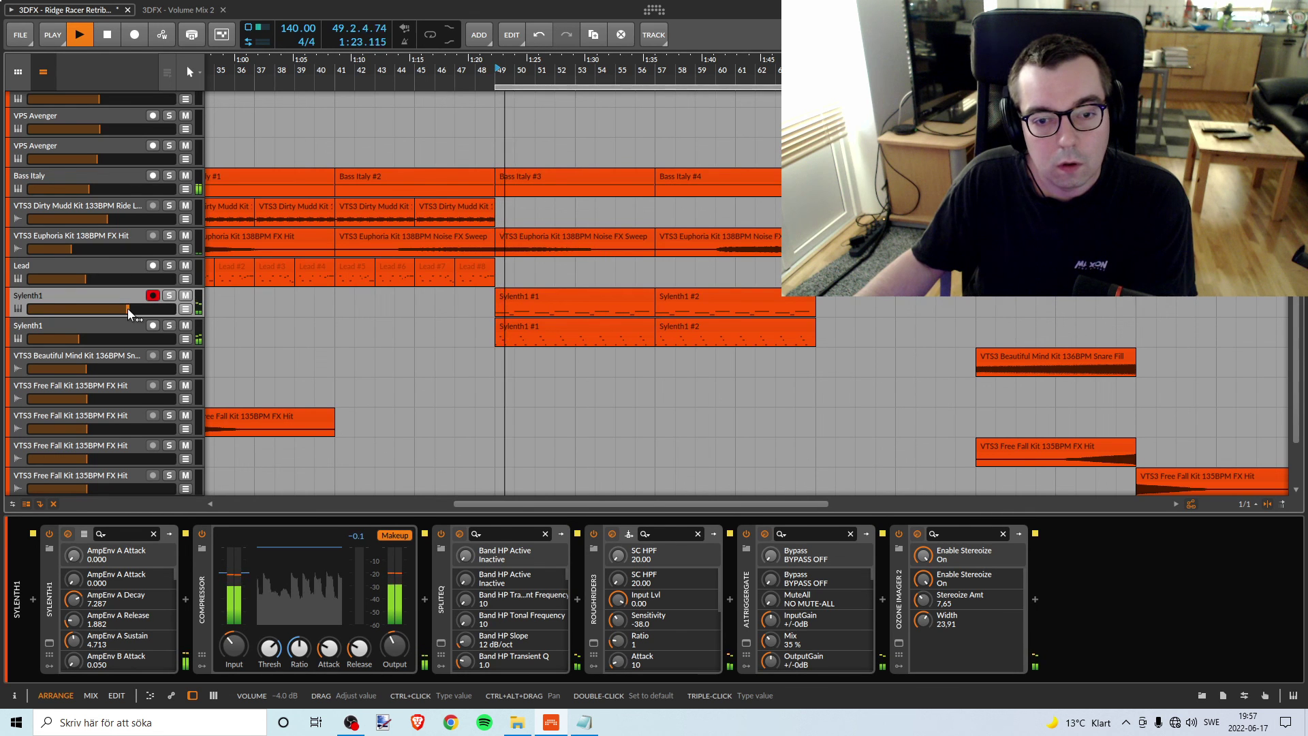
click(435, 151)
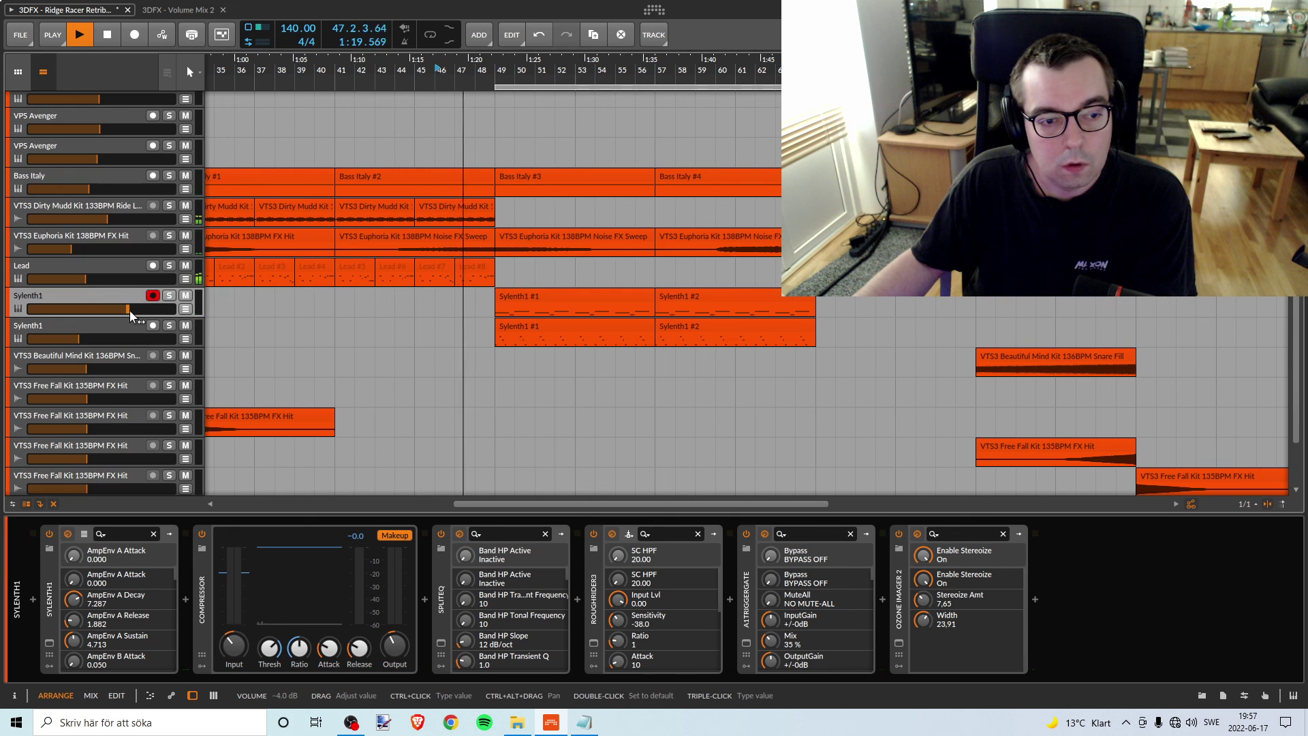
drag(130, 309, 128, 308)
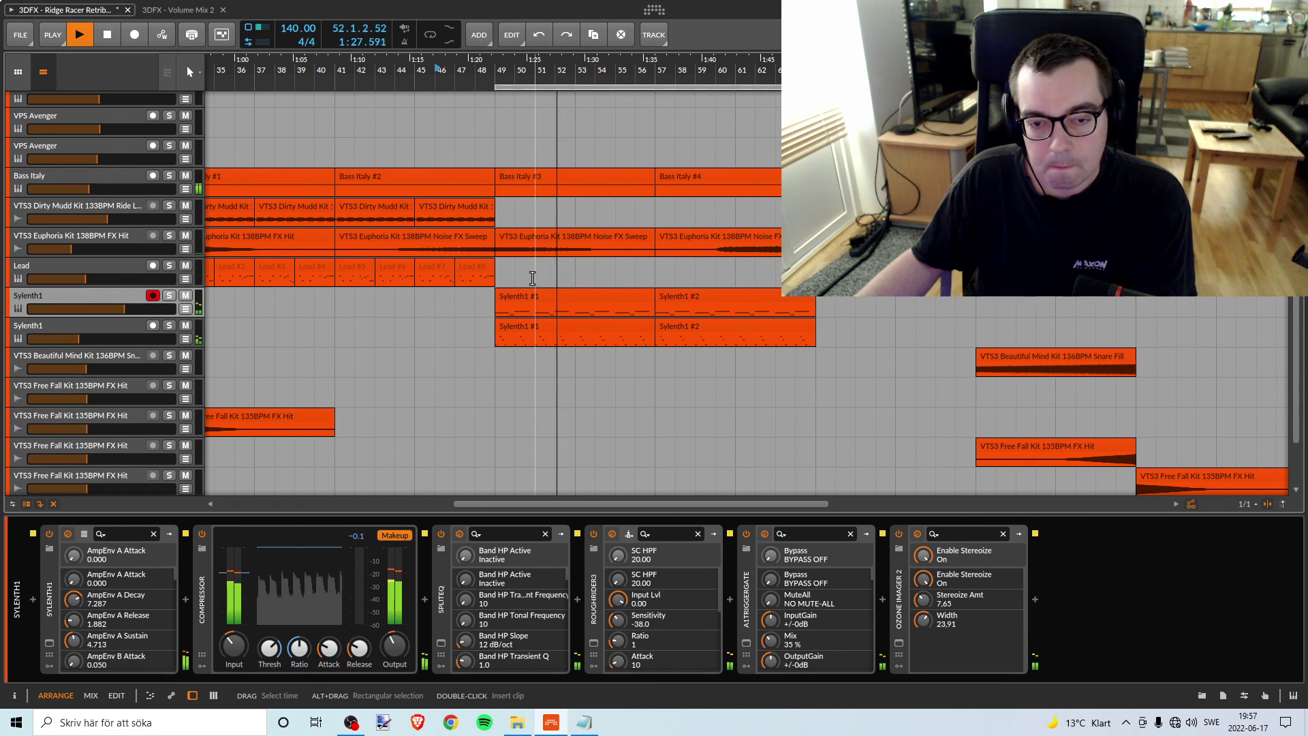
Stop playback, move the loop region to the start of the arrangement and extend it toward the end of the song
scroll(615, 181, up, 4)
scroll(615, 182, down, 4)
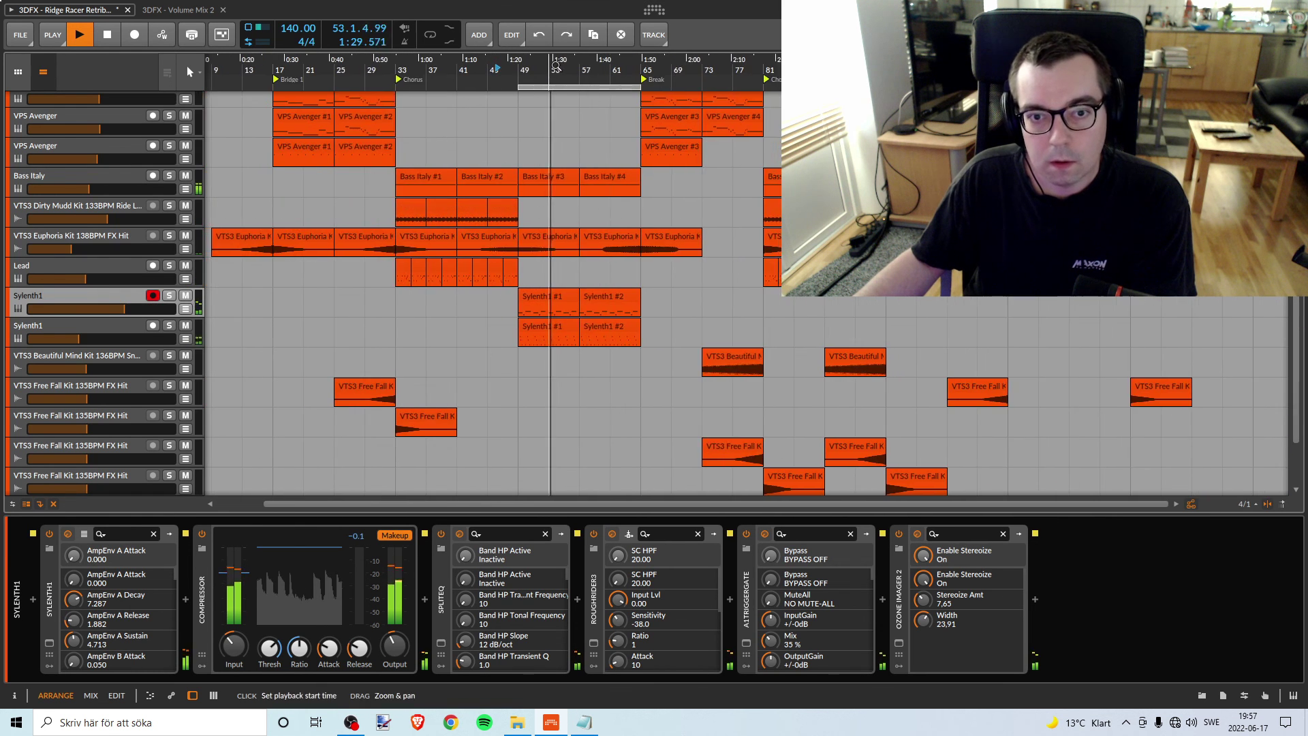
scroll(615, 182, down, 8)
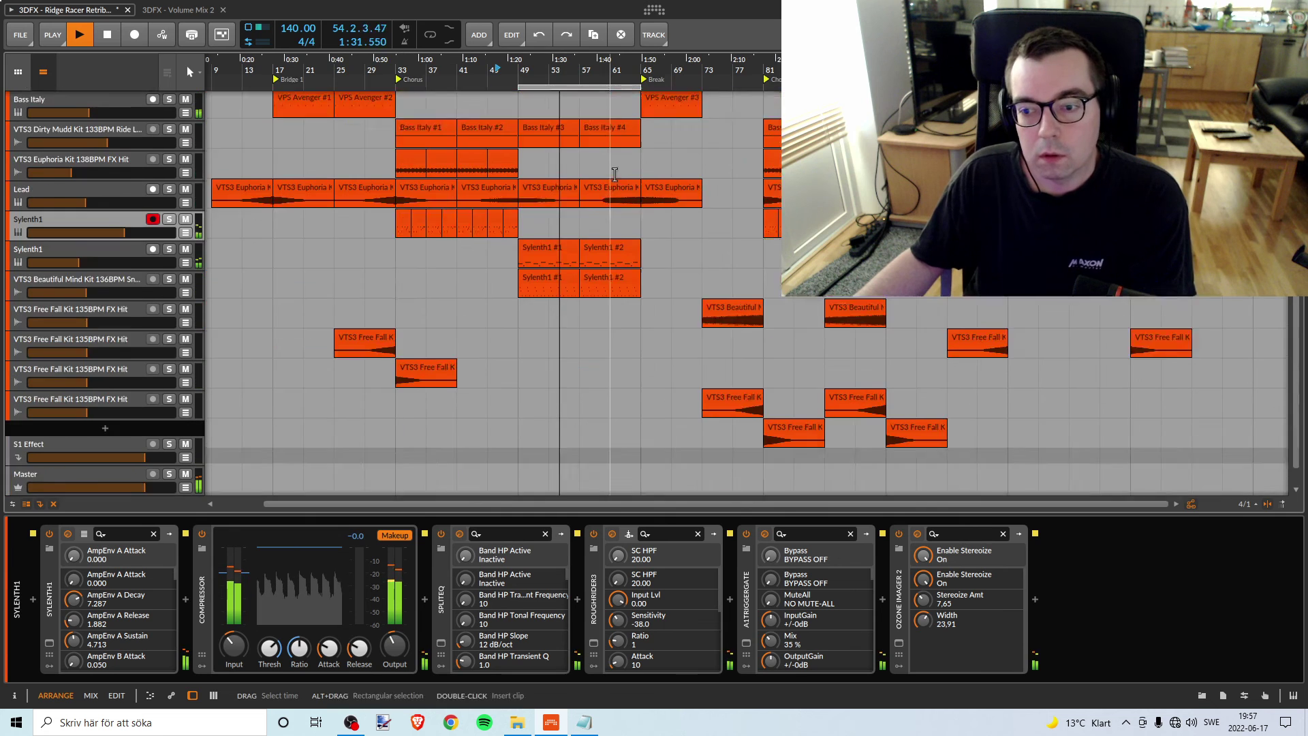
scroll(615, 171, up, 7)
scroll(614, 171, up, 4)
key(space)
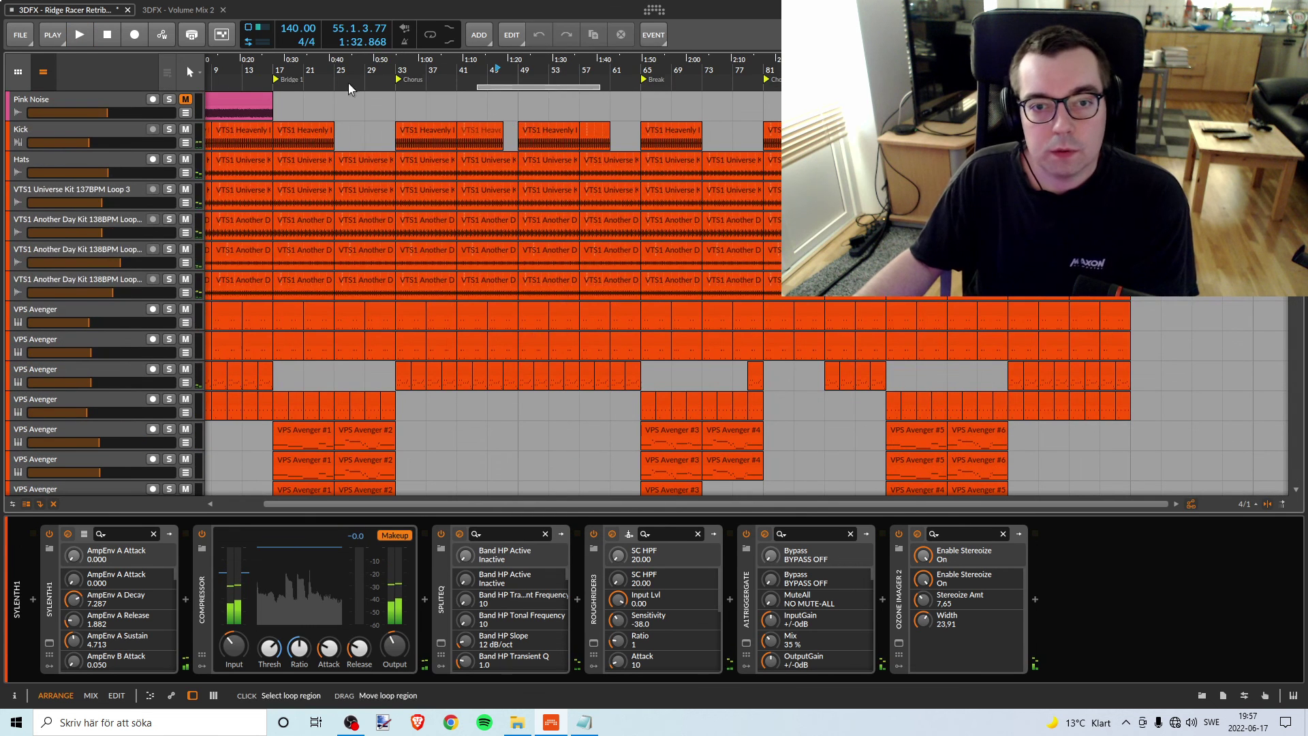
scroll(334, 68, left, 3)
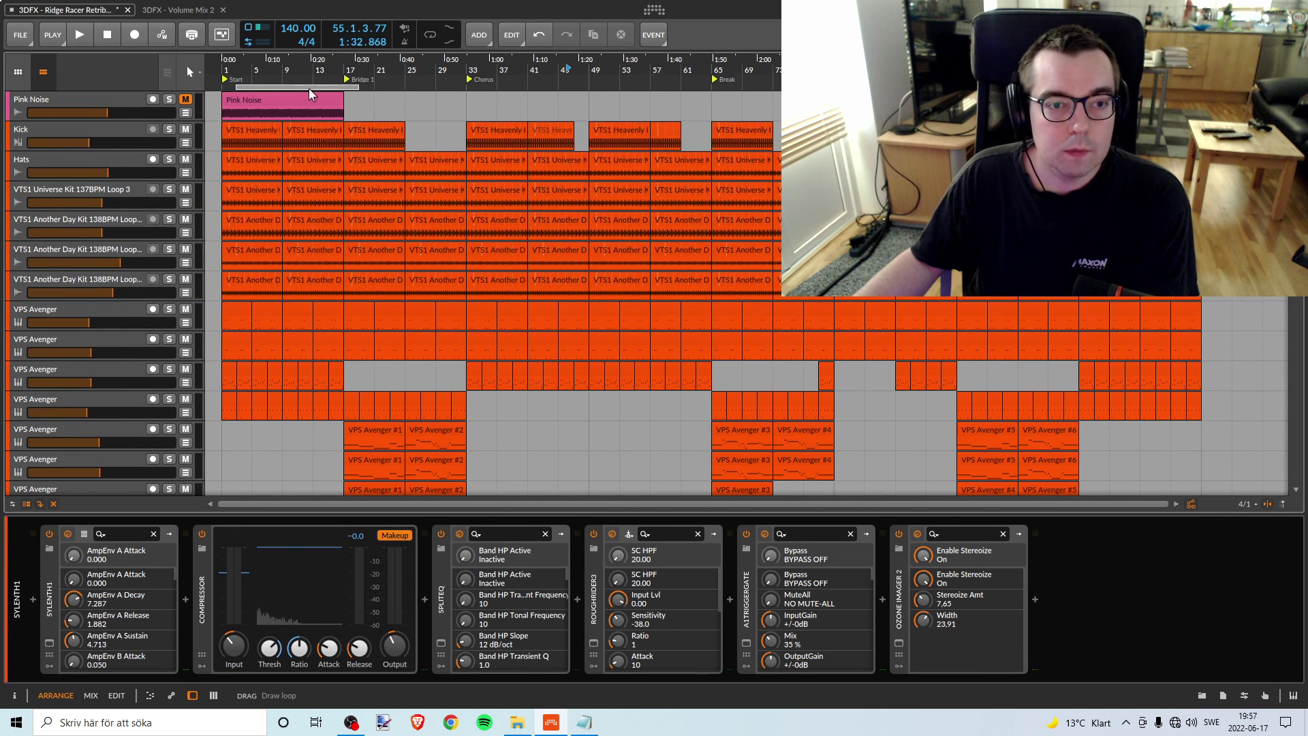
drag(342, 86, 790, 86)
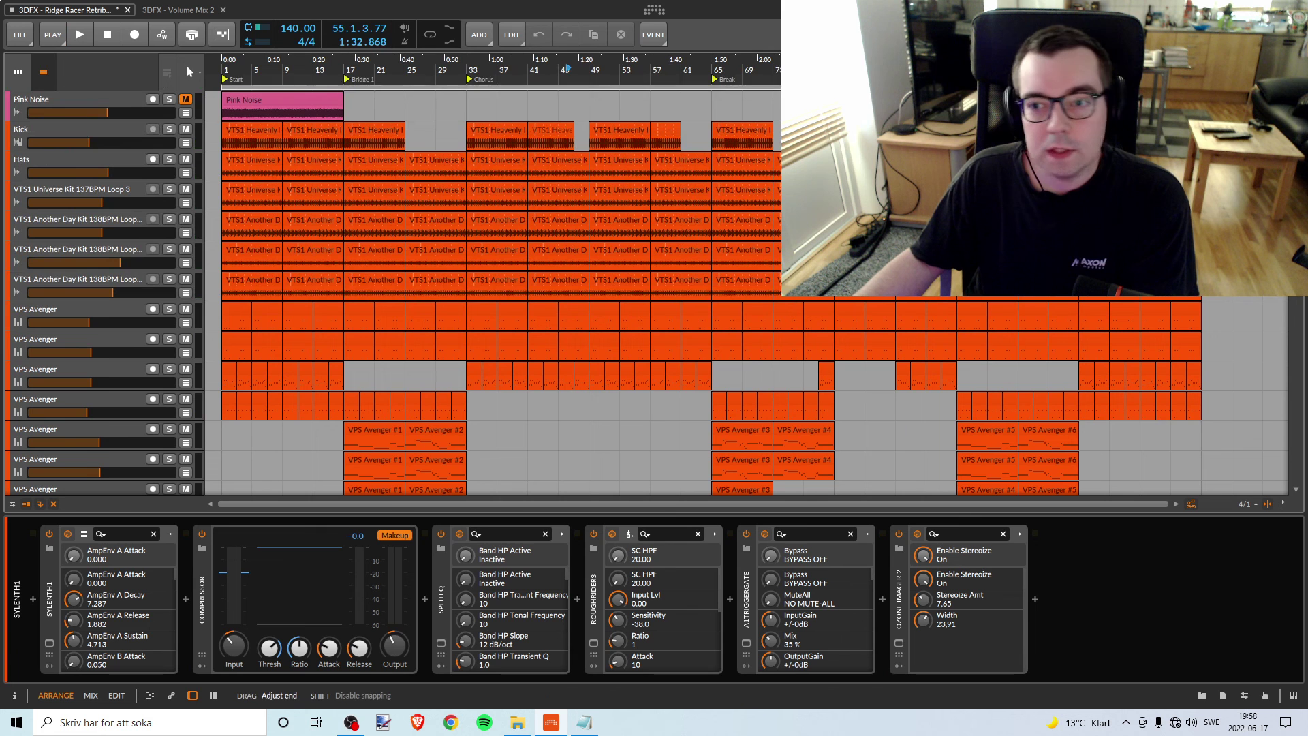
scroll(534, 180, down, 10)
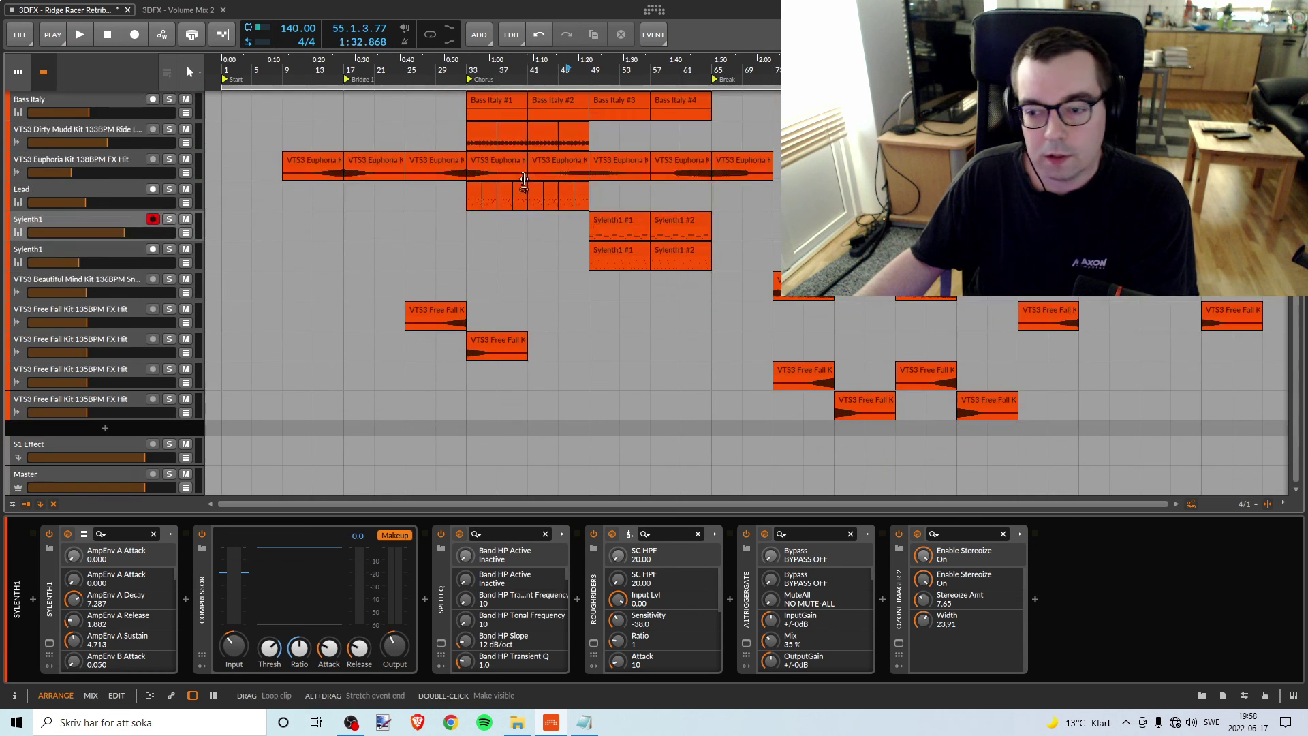
scroll(504, 141, up, 9)
scroll(504, 141, up, 1)
Save the Ridge Racer Retribution project with its adjusted volumes
click(21, 34)
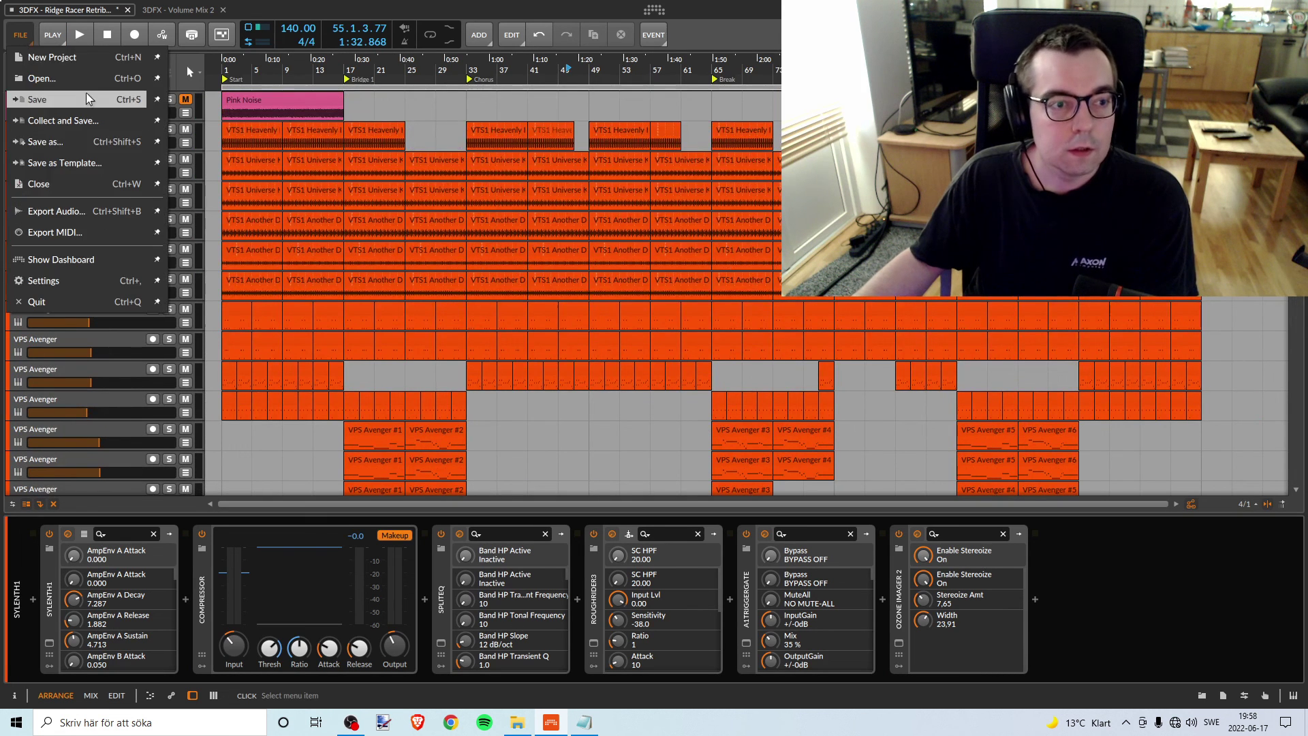
click(436, 114)
key(ctrl+s)
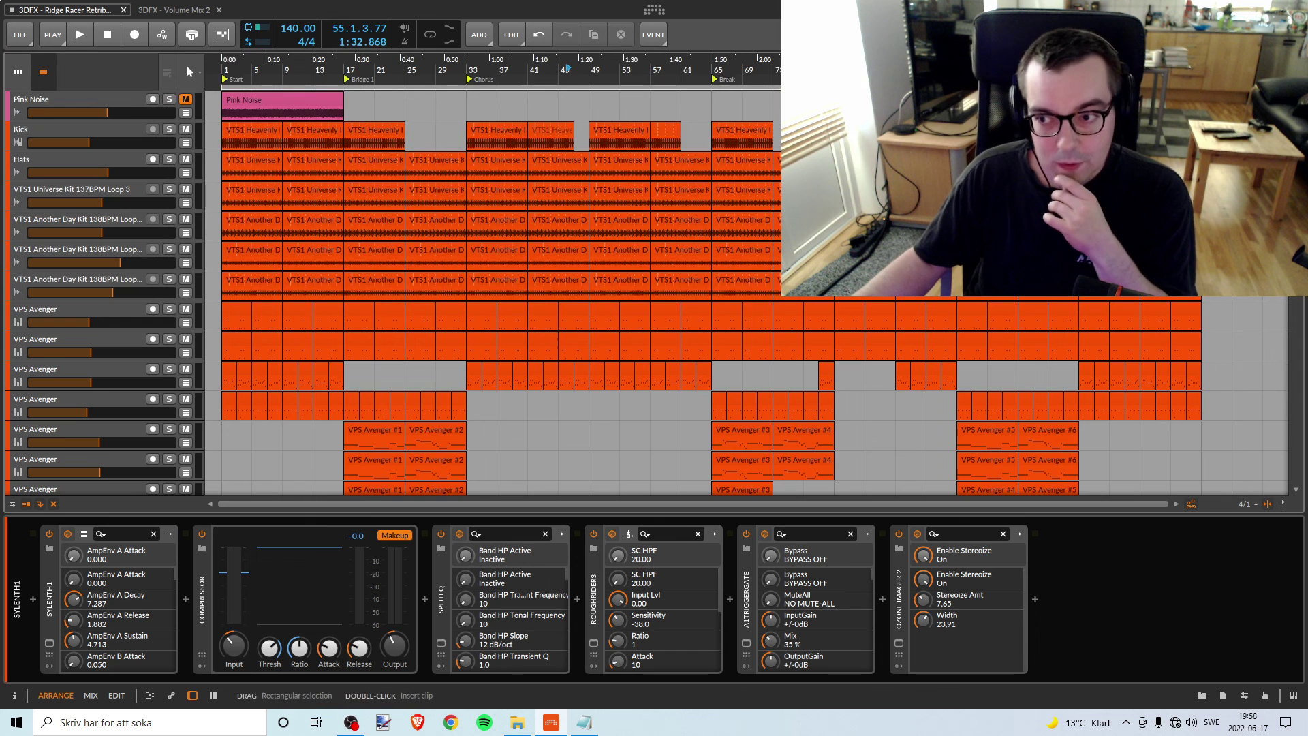
scroll(1264, 395, down, 10)
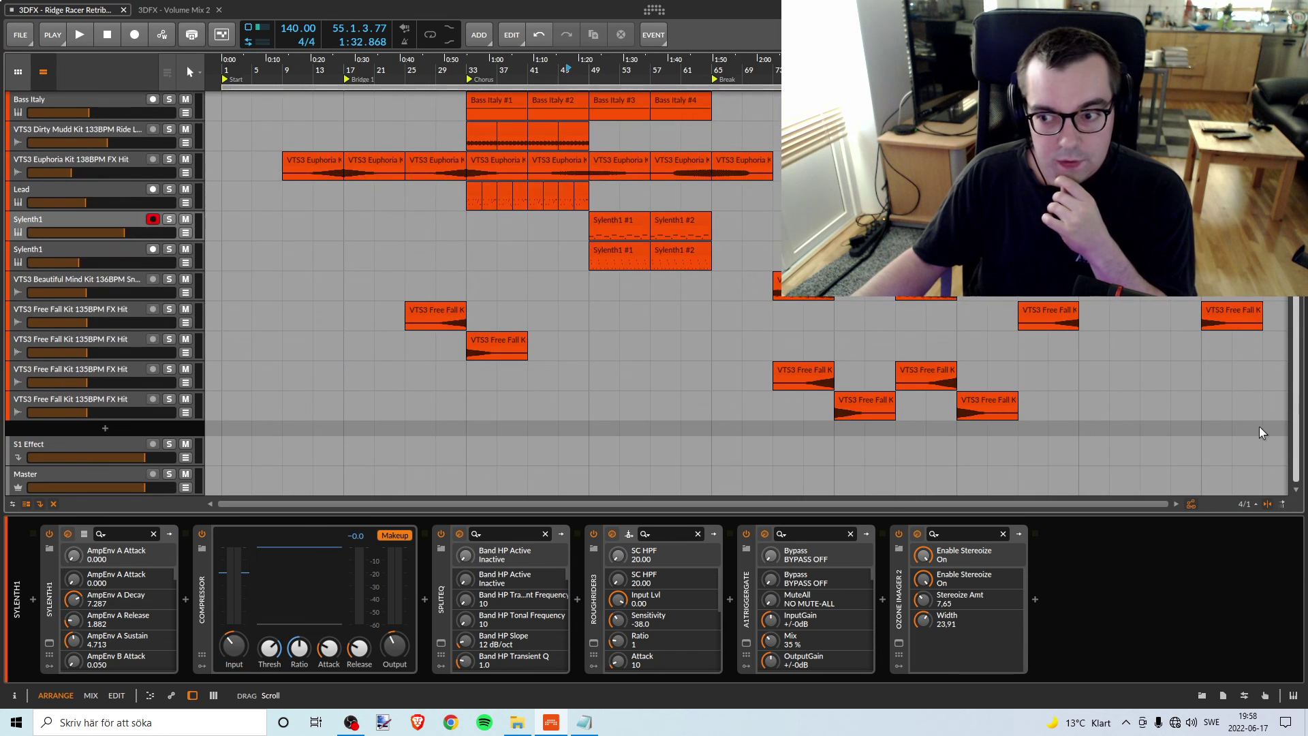
scroll(1259, 426, up, 10)
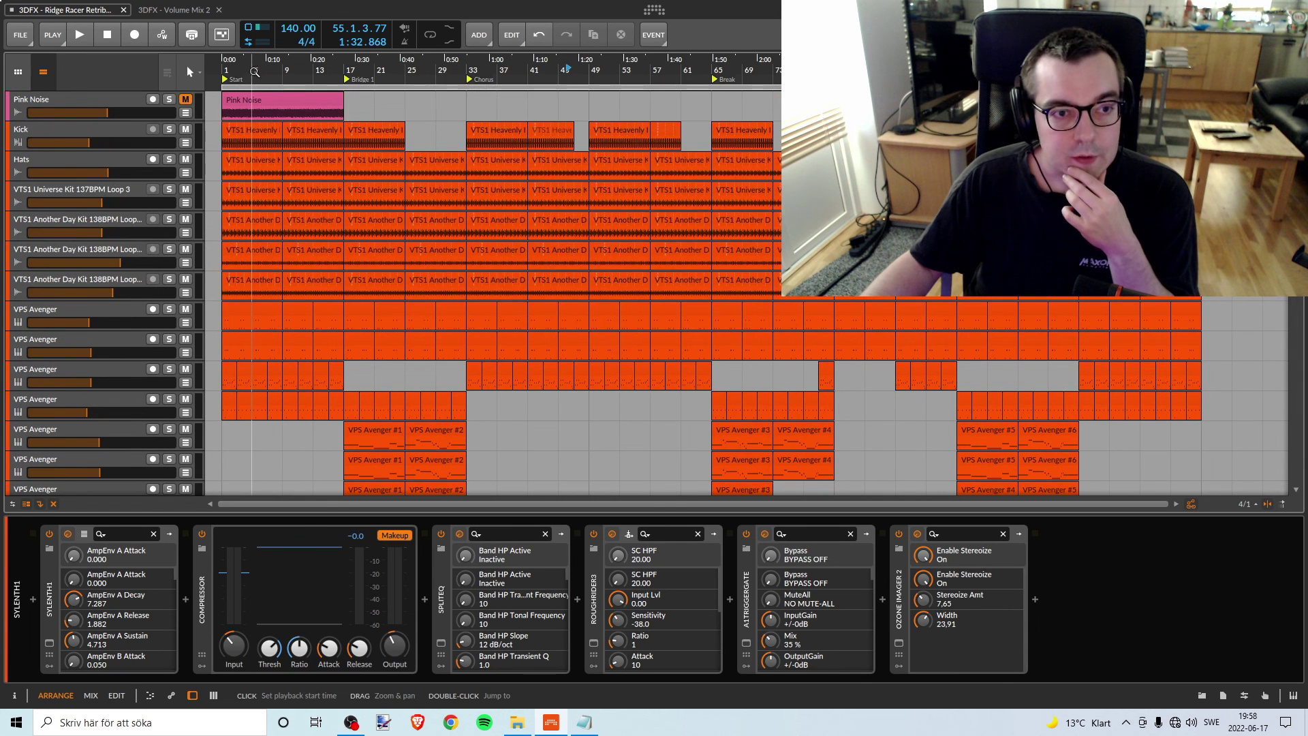
click(174, 10)
click(111, 10)
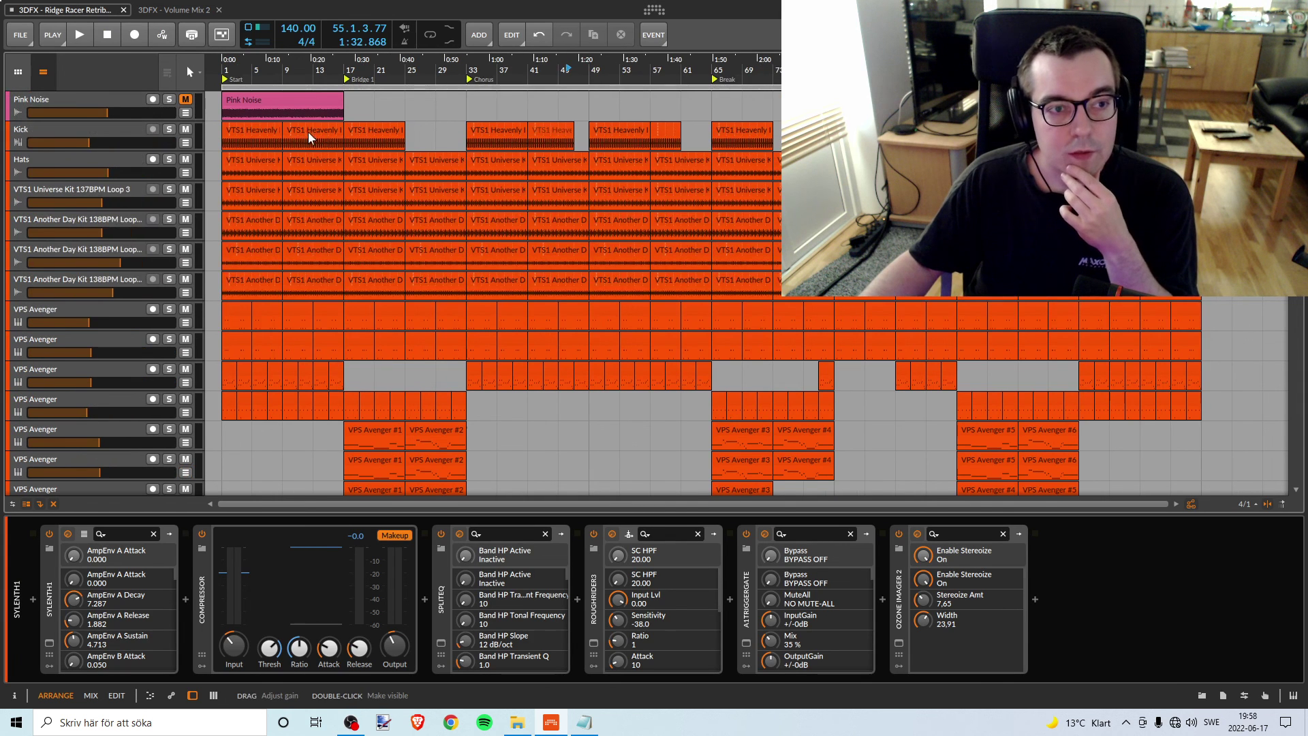
Save the project once more and switch to OBS
click(20, 38)
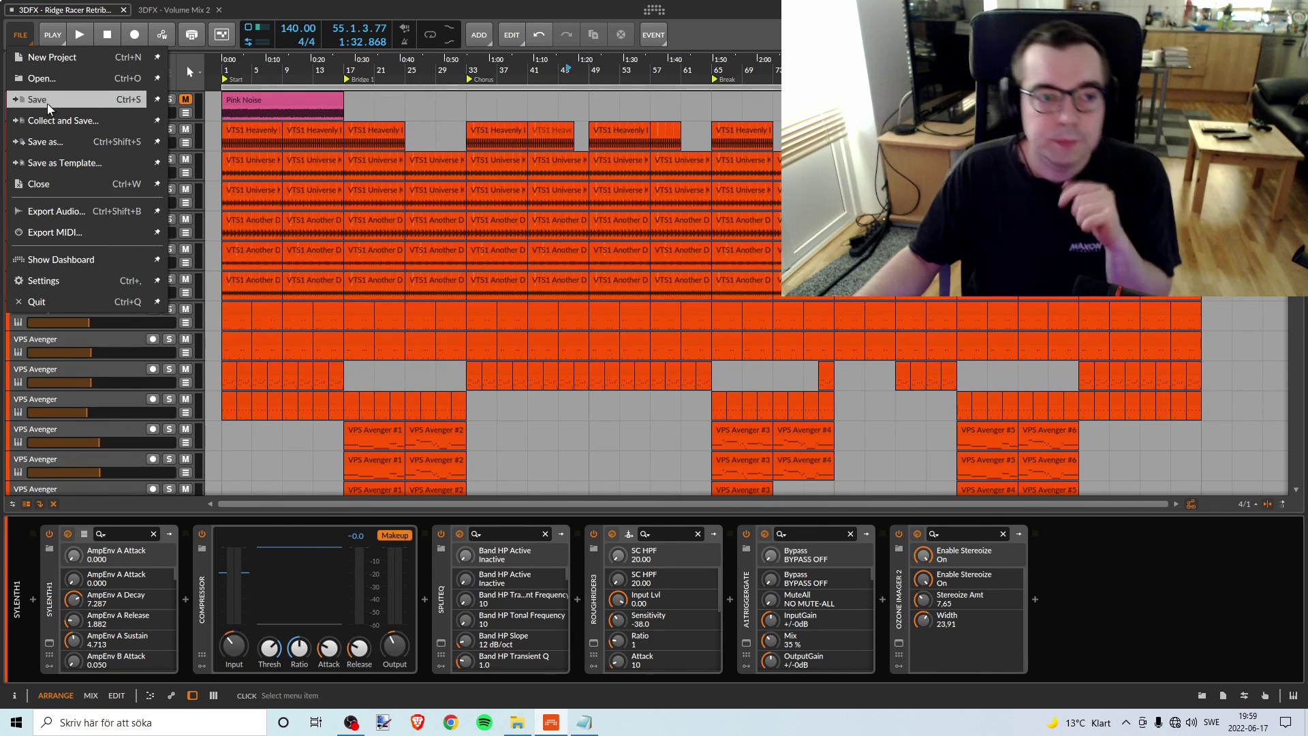
click(49, 109)
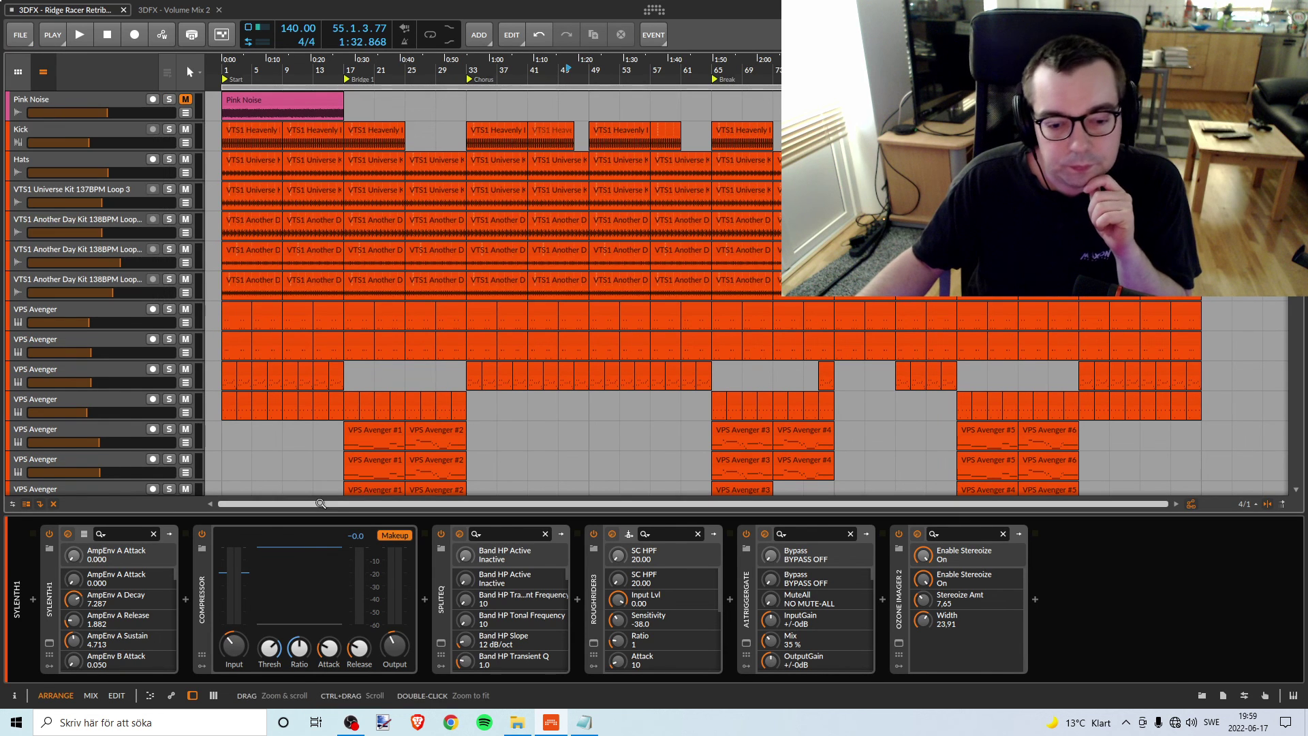
click(361, 728)
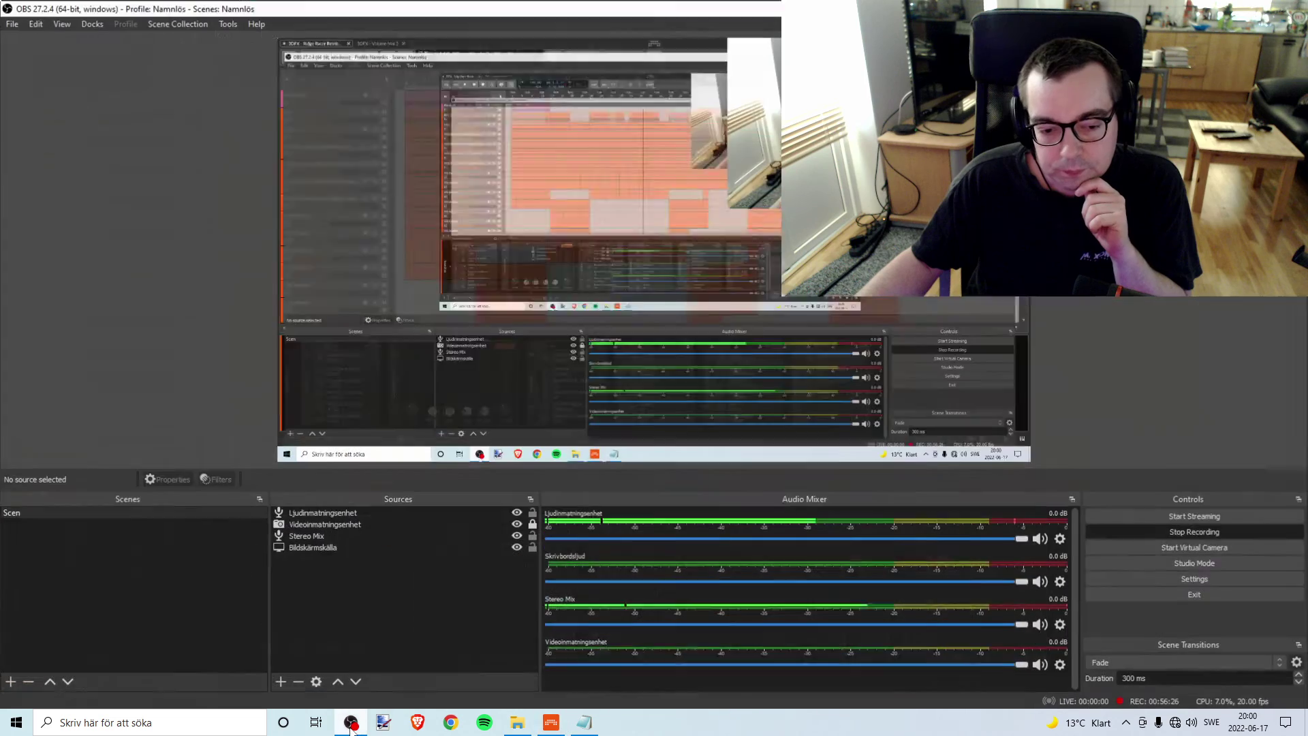